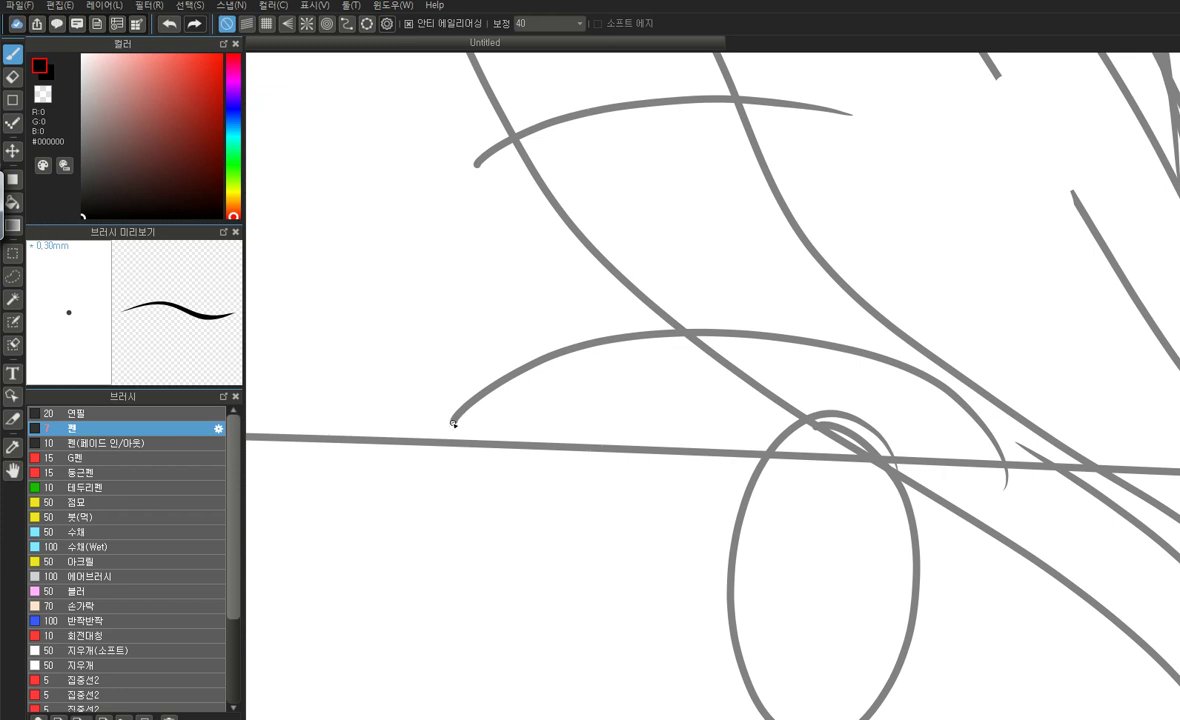
# Sketch the inner corner, lower edge and pointed outer tail of the right-hand eye's upper lash band beneath the existing lid arc
pyautogui.moveTo(507, 385)
pyautogui.mouseDown()
pyautogui.moveTo(561, 358)
pyautogui.moveTo(688, 342)
pyautogui.moveTo(820, 351)
pyautogui.mouseUp()
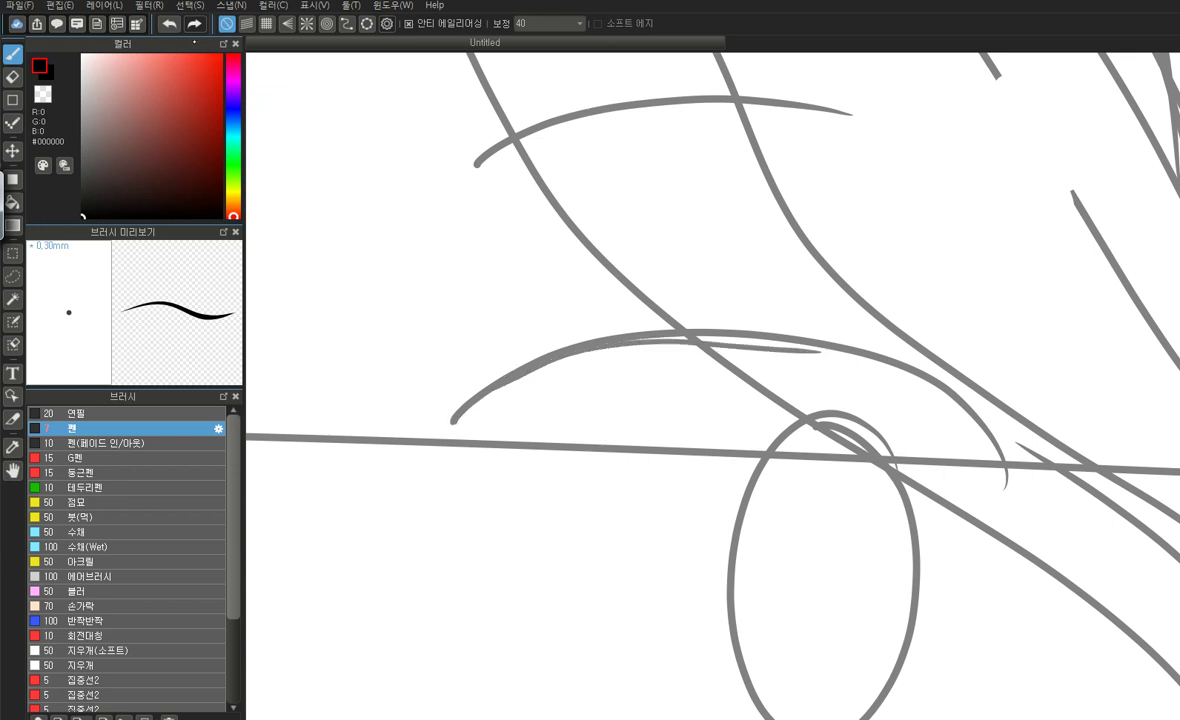
pyautogui.click(170, 23)
pyautogui.moveTo(453, 414)
pyautogui.mouseDown()
pyautogui.moveTo(450, 466)
pyautogui.moveTo(531, 401)
pyautogui.moveTo(812, 383)
pyautogui.moveTo(885, 435)
pyautogui.mouseUp()
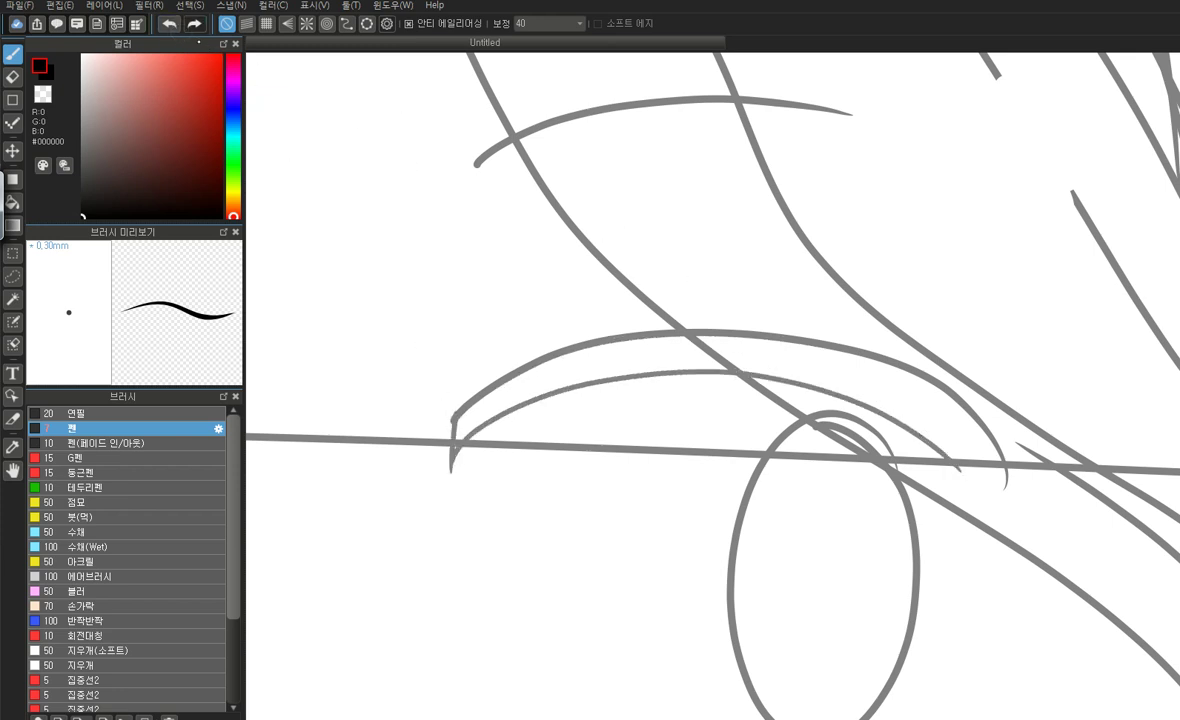
pyautogui.click(168, 23)
pyautogui.moveTo(455, 468)
pyautogui.mouseDown()
pyautogui.moveTo(684, 375)
pyautogui.moveTo(883, 372)
pyautogui.mouseUp()
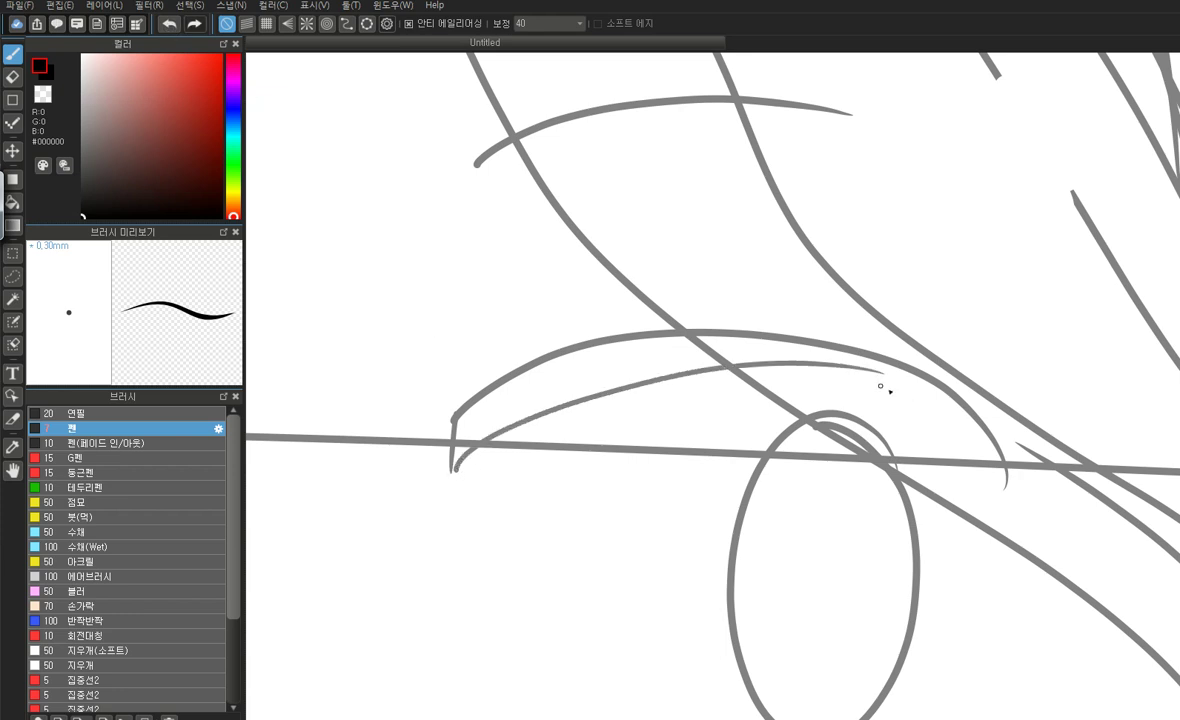
pyautogui.hotkey('ctrl', 'z')
pyautogui.moveTo(453, 466)
pyautogui.mouseDown()
pyautogui.moveTo(710, 393)
pyautogui.moveTo(905, 432)
pyautogui.mouseUp()
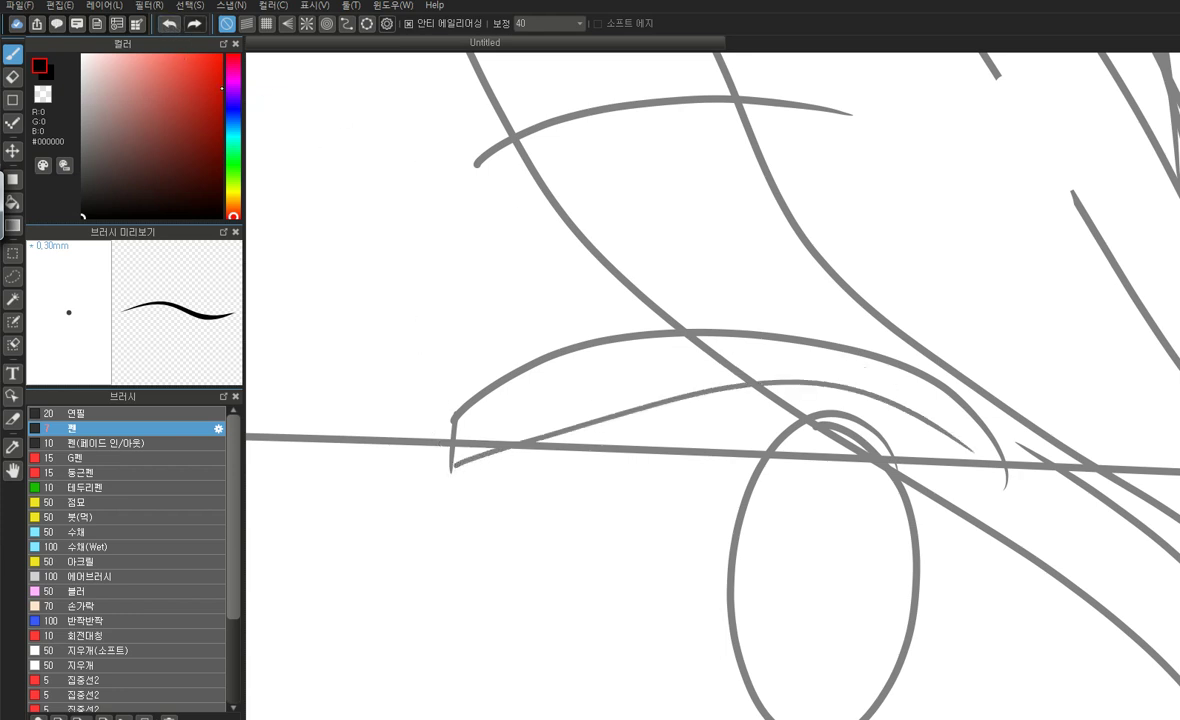
pyautogui.hotkey('ctrl', 'z')
pyautogui.moveTo(452, 466)
pyautogui.mouseDown()
pyautogui.moveTo(610, 390)
pyautogui.moveTo(785, 380)
pyautogui.moveTo(930, 435)
pyautogui.moveTo(1004, 532)
pyautogui.mouseUp()
pyautogui.moveTo(1016, 477)
pyautogui.mouseDown()
pyautogui.moveTo(980, 558)
pyautogui.moveTo(988, 507)
pyautogui.moveTo(970, 464)
pyautogui.mouseUp()
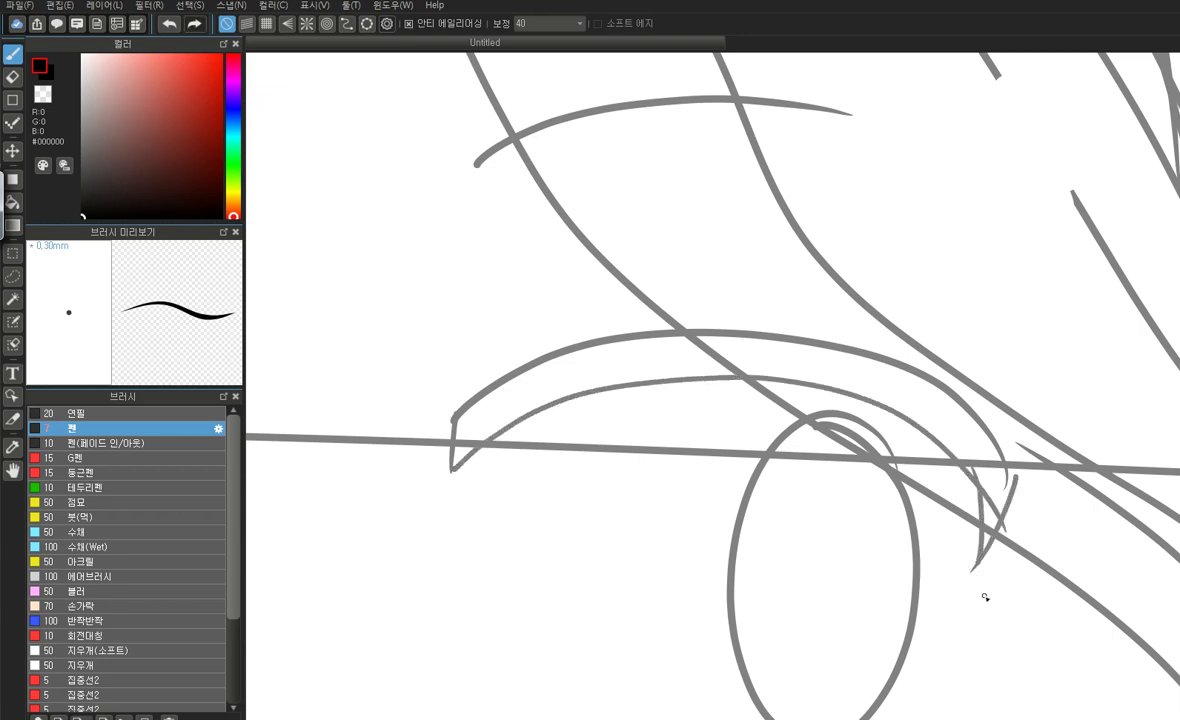
# Sketch a short lower-lid curve along the outer underside of the right-hand eye's iris oval
pyautogui.scroll(-5, 945, 583)
pyautogui.scroll(4, 932, 482)
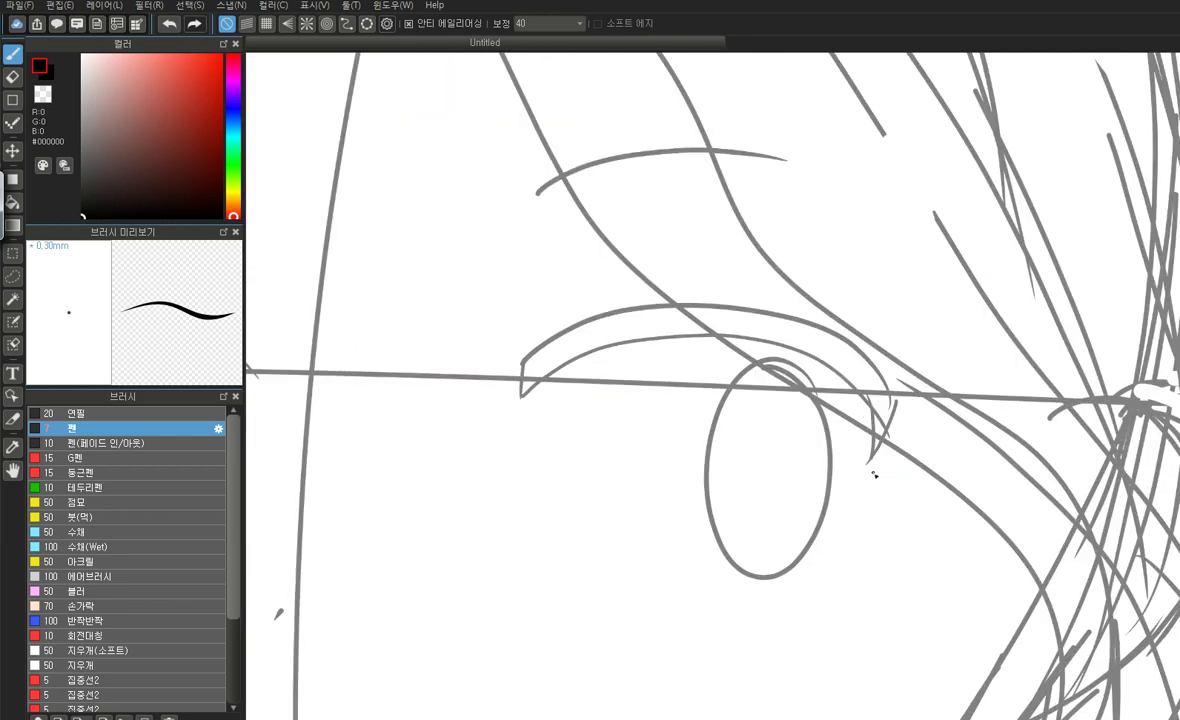
pyautogui.moveTo(869, 492); pyautogui.dragTo(792, 580)
pyautogui.hotkey('ctrl', 'z')
pyautogui.moveTo(865, 491)
pyautogui.mouseDown()
pyautogui.moveTo(847, 535)
pyautogui.moveTo(792, 595)
pyautogui.moveTo(743, 600)
pyautogui.mouseUp()
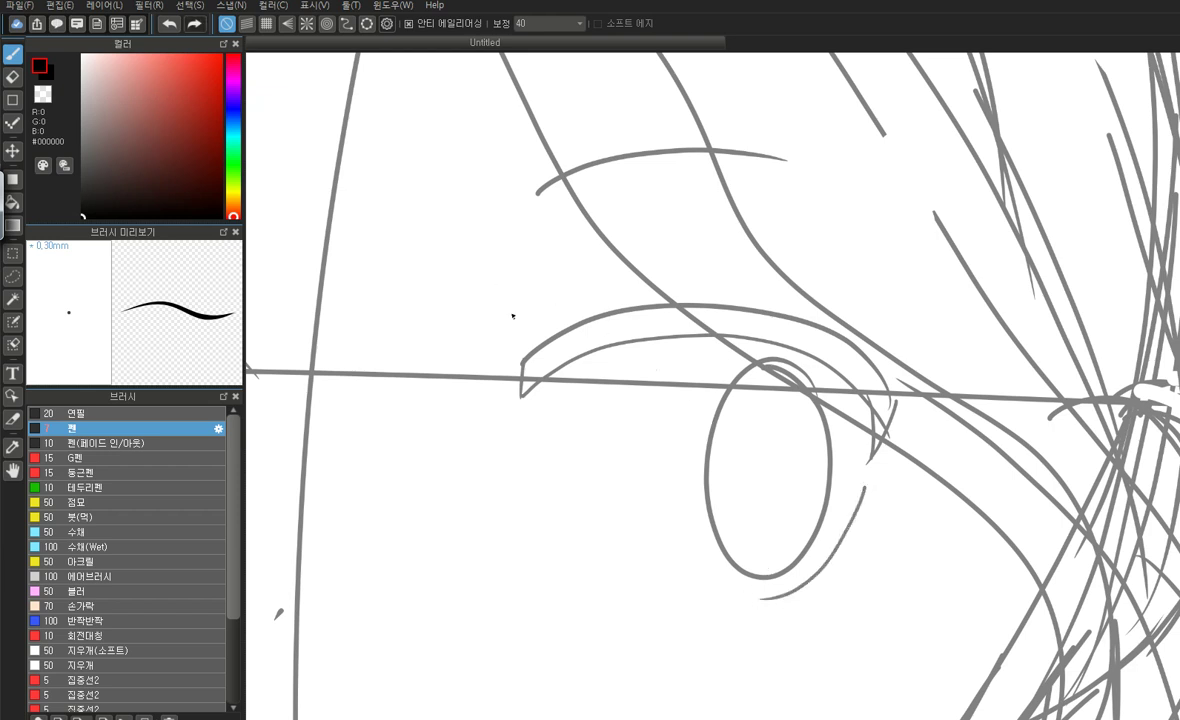
# Hatch the inside of the right-hand eye's upper lash band with short diagonal strokes from the inner to the outer corner
pyautogui.moveTo(539, 351); pyautogui.dragTo(524, 383)
pyautogui.moveTo(568, 331); pyautogui.dragTo(540, 388)
pyautogui.moveTo(622, 312); pyautogui.dragTo(576, 371)
pyautogui.moveTo(709, 309); pyautogui.dragTo(659, 344)
pyautogui.moveTo(779, 318); pyautogui.dragTo(731, 348)
pyautogui.moveTo(843, 340); pyautogui.dragTo(814, 349)
pyautogui.moveTo(882, 379)
pyautogui.mouseDown()
pyautogui.moveTo(853, 386)
pyautogui.moveTo(868, 391)
pyautogui.mouseUp()
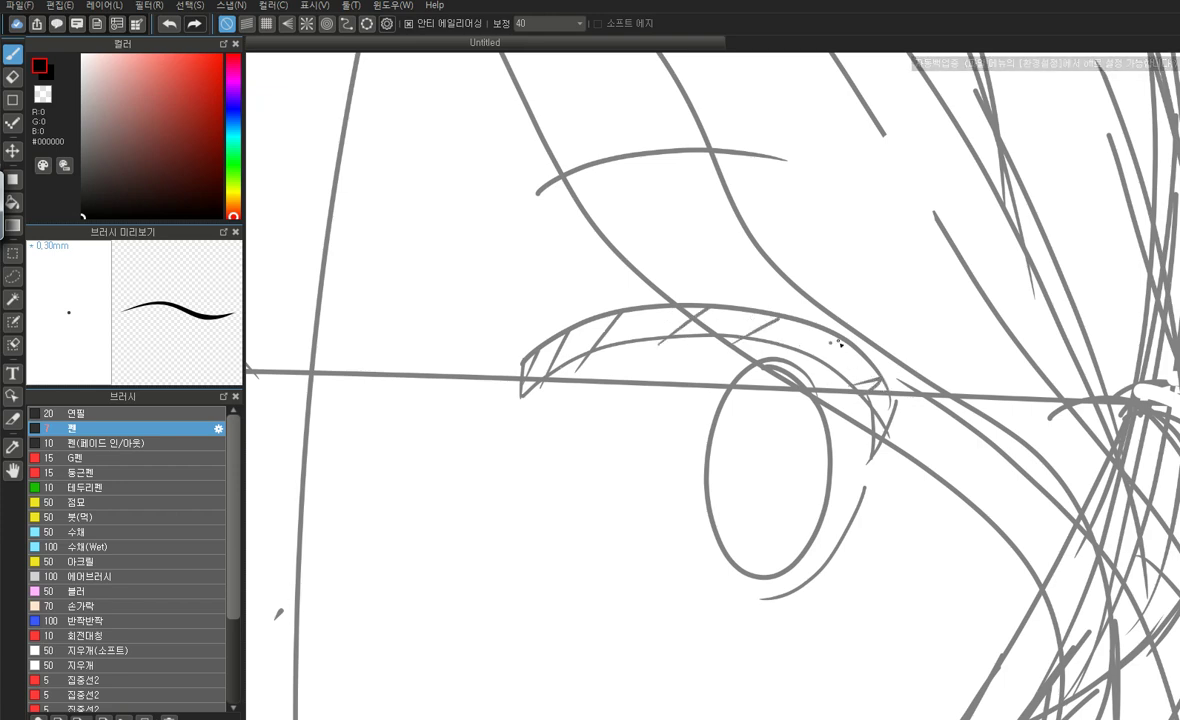
pyautogui.moveTo(838, 336); pyautogui.dragTo(803, 344)
# Sketch the lower edge and both corners of the left-hand eye's upper lash band, plus a curved lower lid at its outer side
pyautogui.scroll(-4, 801, 302)
pyautogui.scroll(3, 630, 300)
pyautogui.scroll(1, 508, 295)
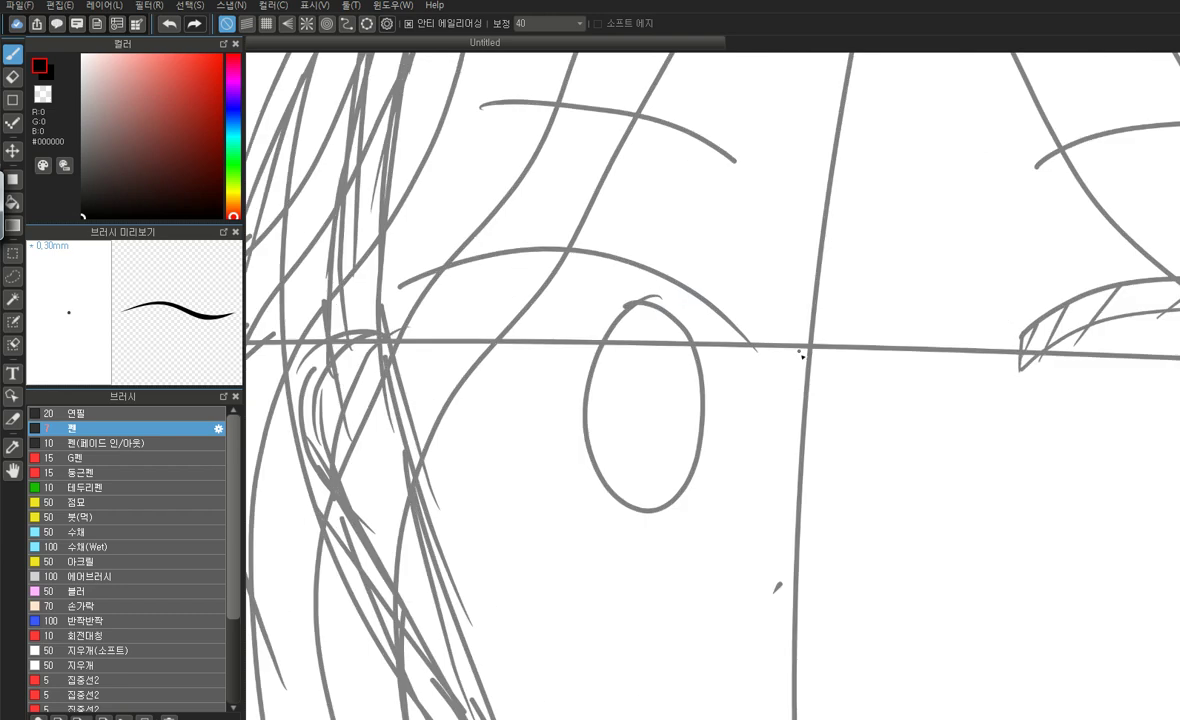
pyautogui.moveTo(707, 299)
pyautogui.mouseDown()
pyautogui.moveTo(768, 349)
pyautogui.moveTo(766, 383)
pyautogui.moveTo(684, 304)
pyautogui.mouseUp()
pyautogui.moveTo(762, 375); pyautogui.dragTo(556, 266)
pyautogui.moveTo(668, 298)
pyautogui.mouseDown()
pyautogui.moveTo(559, 285)
pyautogui.moveTo(639, 293)
pyautogui.moveTo(509, 275)
pyautogui.moveTo(449, 296)
pyautogui.mouseUp()
pyautogui.moveTo(536, 272)
pyautogui.mouseDown()
pyautogui.moveTo(426, 319)
pyautogui.moveTo(395, 287)
pyautogui.moveTo(413, 334)
pyautogui.moveTo(431, 315)
pyautogui.moveTo(429, 356)
pyautogui.mouseUp()
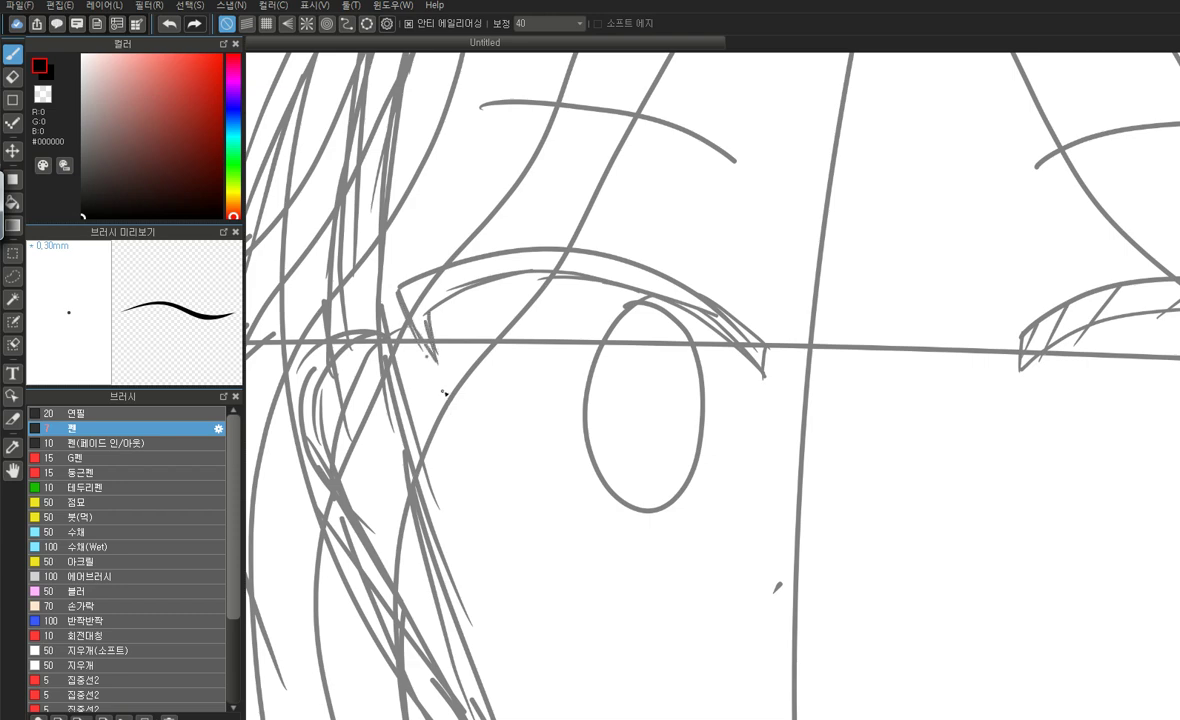
pyautogui.moveTo(450, 425)
pyautogui.mouseDown()
pyautogui.moveTo(472, 469)
pyautogui.moveTo(526, 515)
pyautogui.mouseUp()
# Thicken the inner half of the left-hand eye's upper lash line with extra strokes along its top edge
pyautogui.scroll(-3, 556, 465)
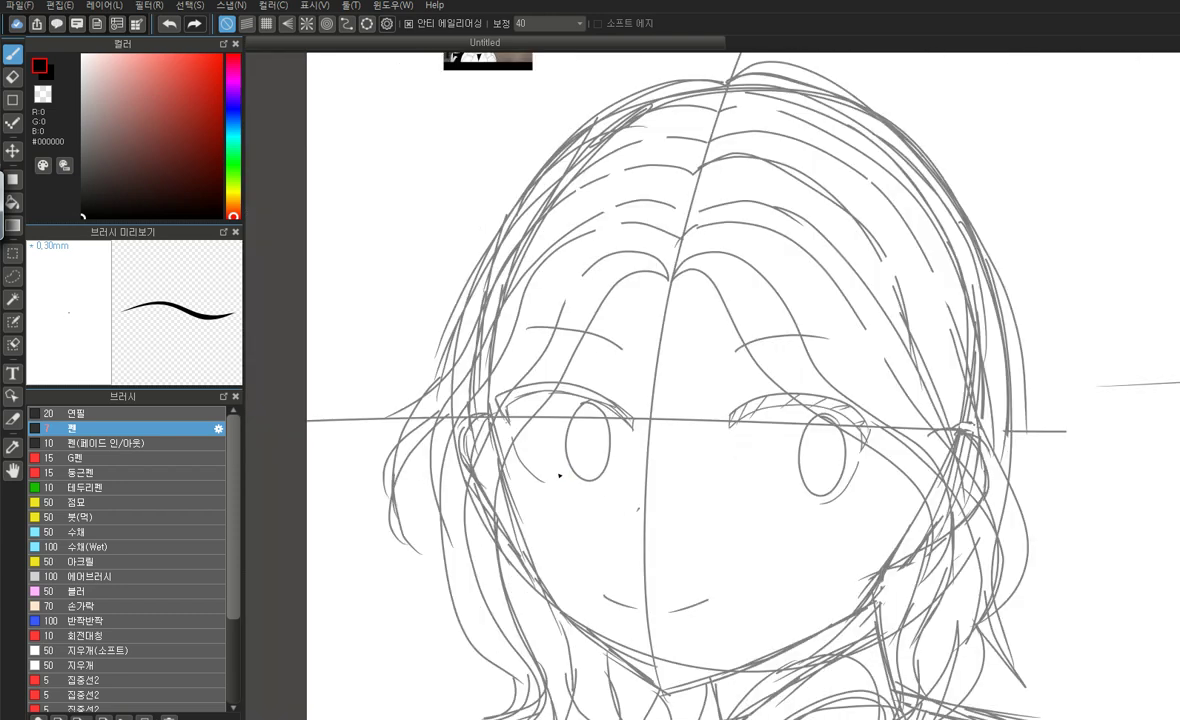
pyautogui.scroll(2, 607, 527)
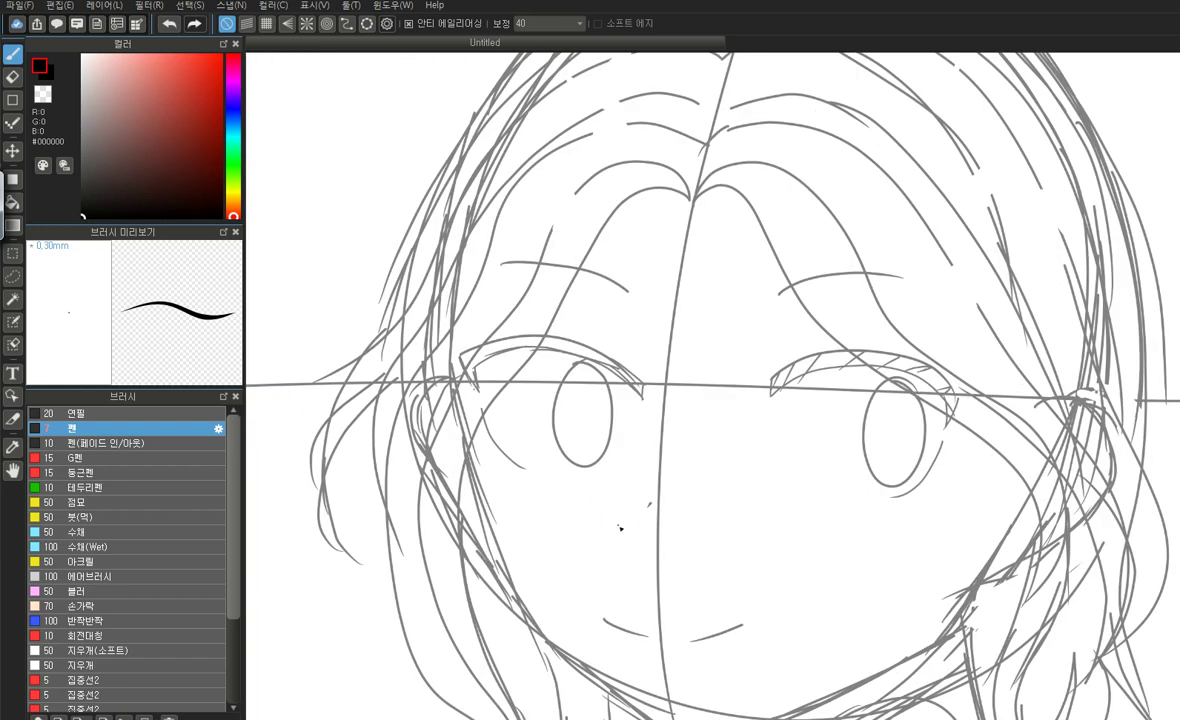
pyautogui.scroll(2, 567, 487)
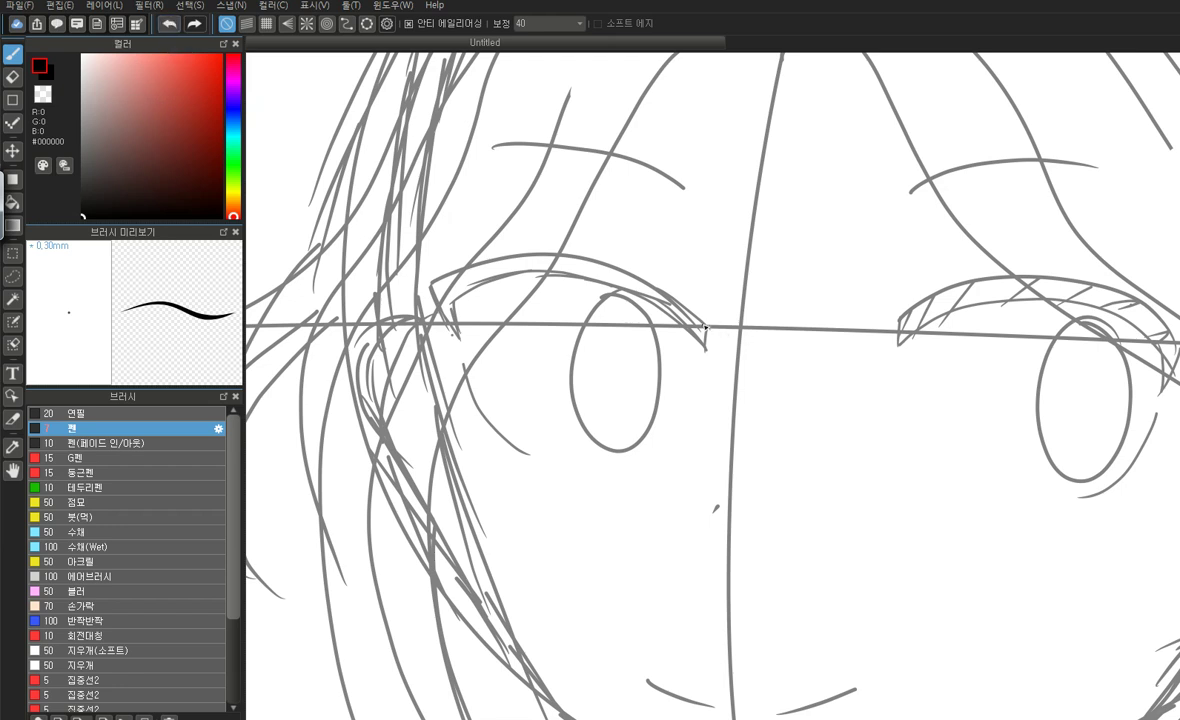
pyautogui.moveTo(709, 325); pyautogui.dragTo(596, 254)
pyautogui.moveTo(650, 293)
pyautogui.mouseDown()
pyautogui.moveTo(582, 254)
pyautogui.moveTo(535, 246)
pyautogui.mouseUp()
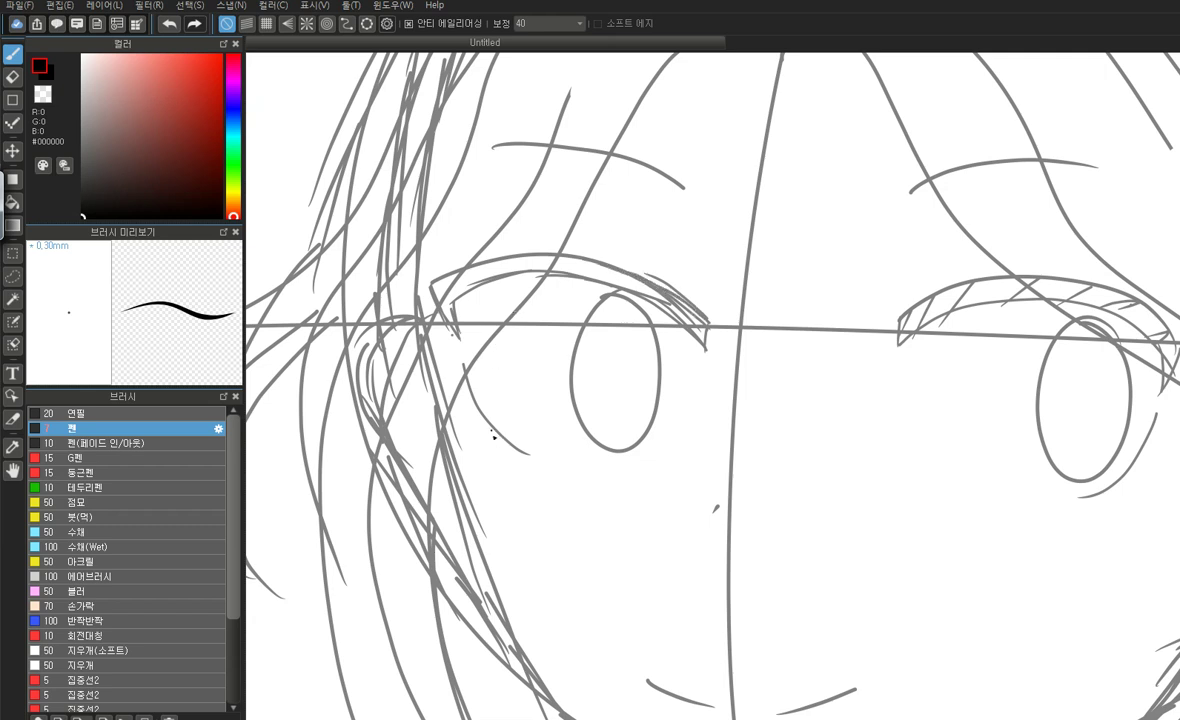
# Erase the left-hand eye's lower-lid curve and redraw it at the outer side of the eye
pyautogui.press('e')
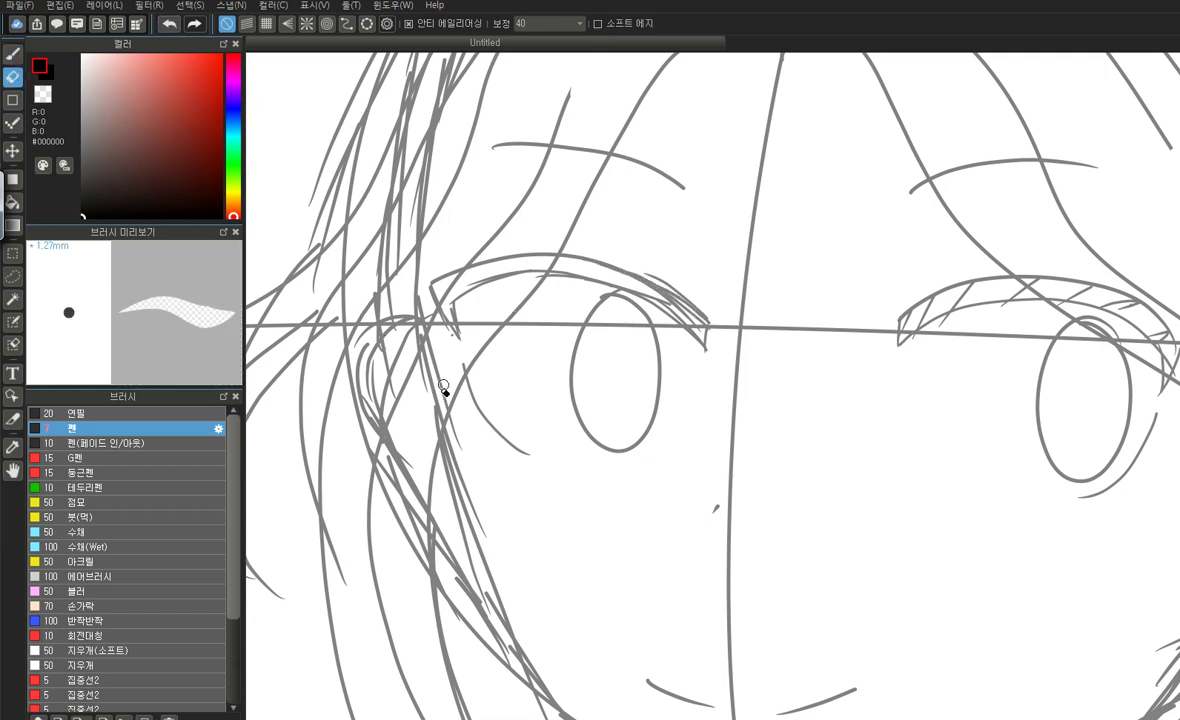
pyautogui.moveTo(463, 367)
pyautogui.mouseDown()
pyautogui.moveTo(513, 443)
pyautogui.moveTo(476, 387)
pyautogui.moveTo(486, 422)
pyautogui.moveTo(535, 453)
pyautogui.mouseUp()
pyautogui.press('b')
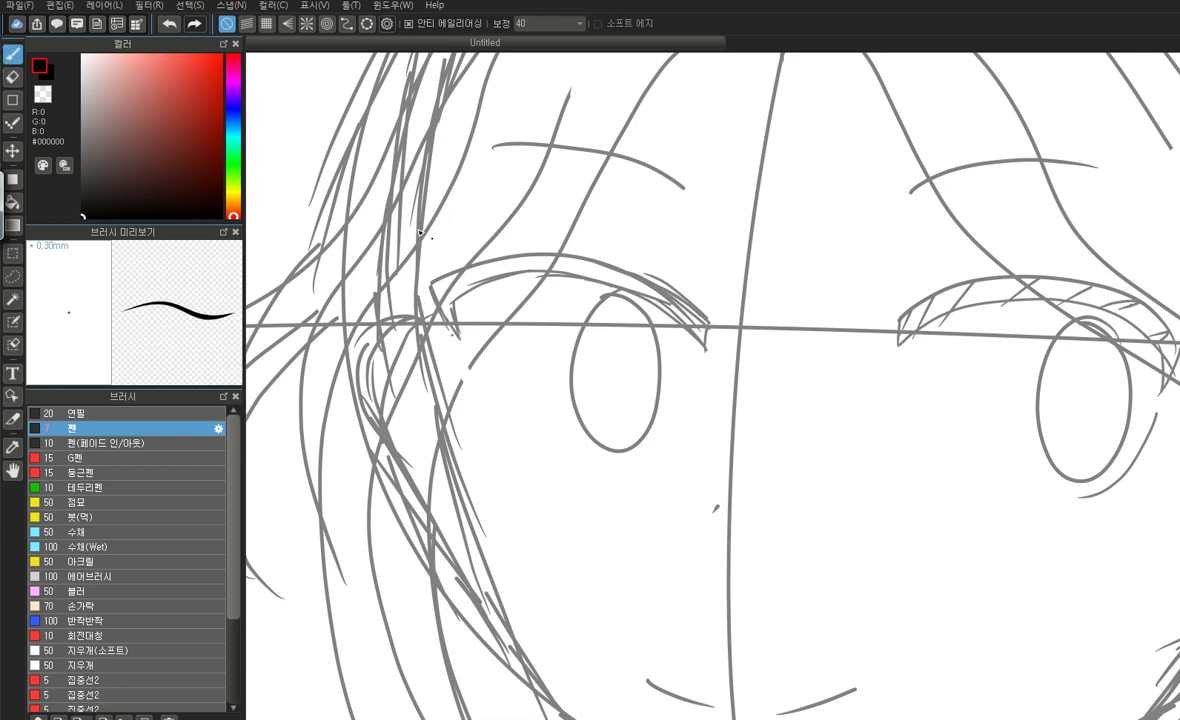
pyautogui.moveTo(476, 402); pyautogui.dragTo(504, 451)
# Ink the short inner-corner edge of the right-hand eye's upper lash band in black with the pen
pyautogui.scroll(-5, 551, 343)
pyautogui.scroll(-3, 718, 276)
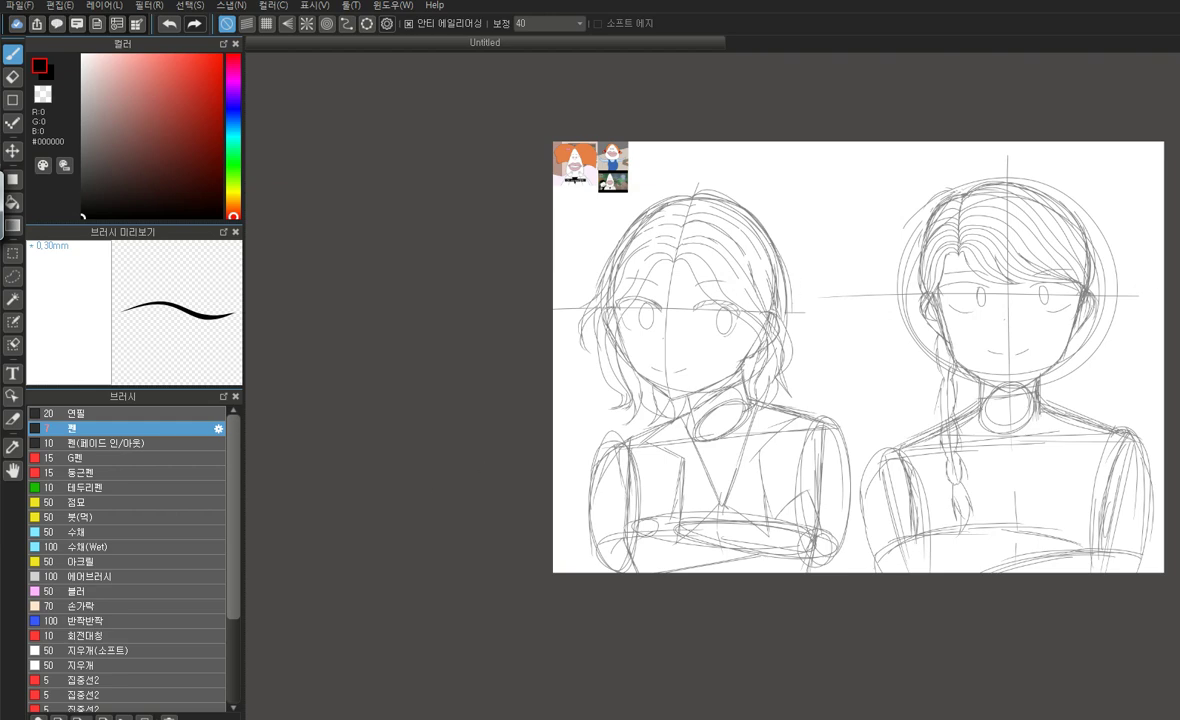
pyautogui.scroll(5, 652, 229)
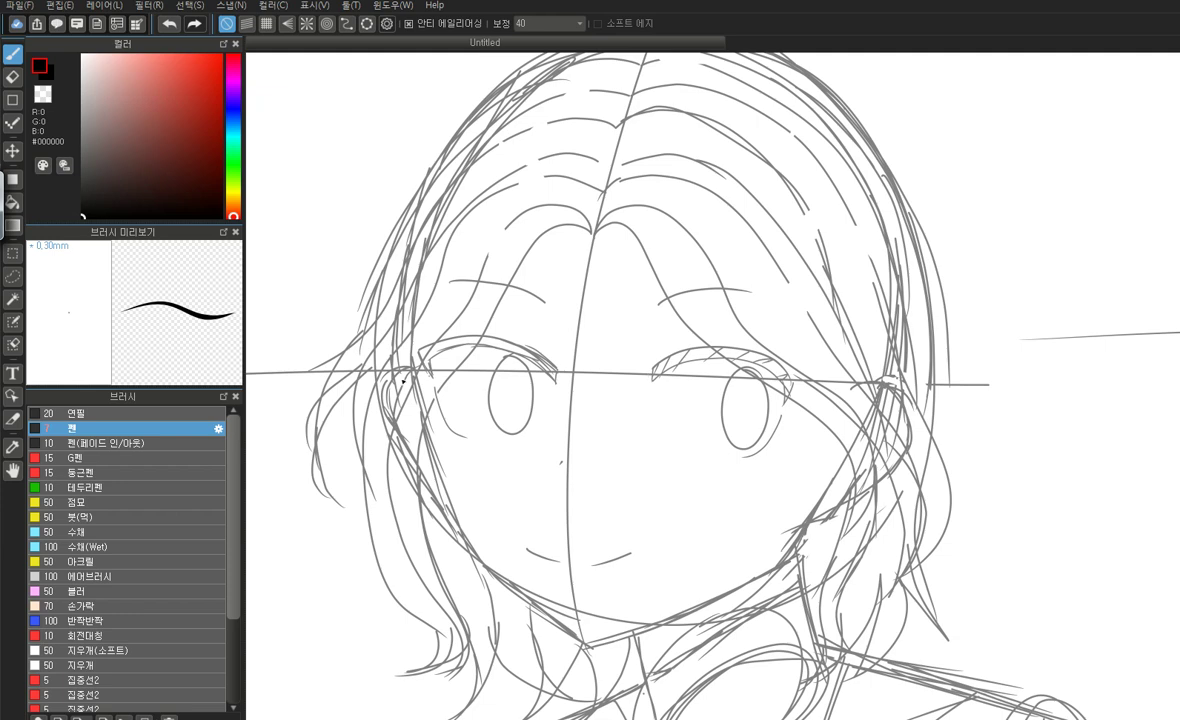
pyautogui.scroll(4, 703, 377)
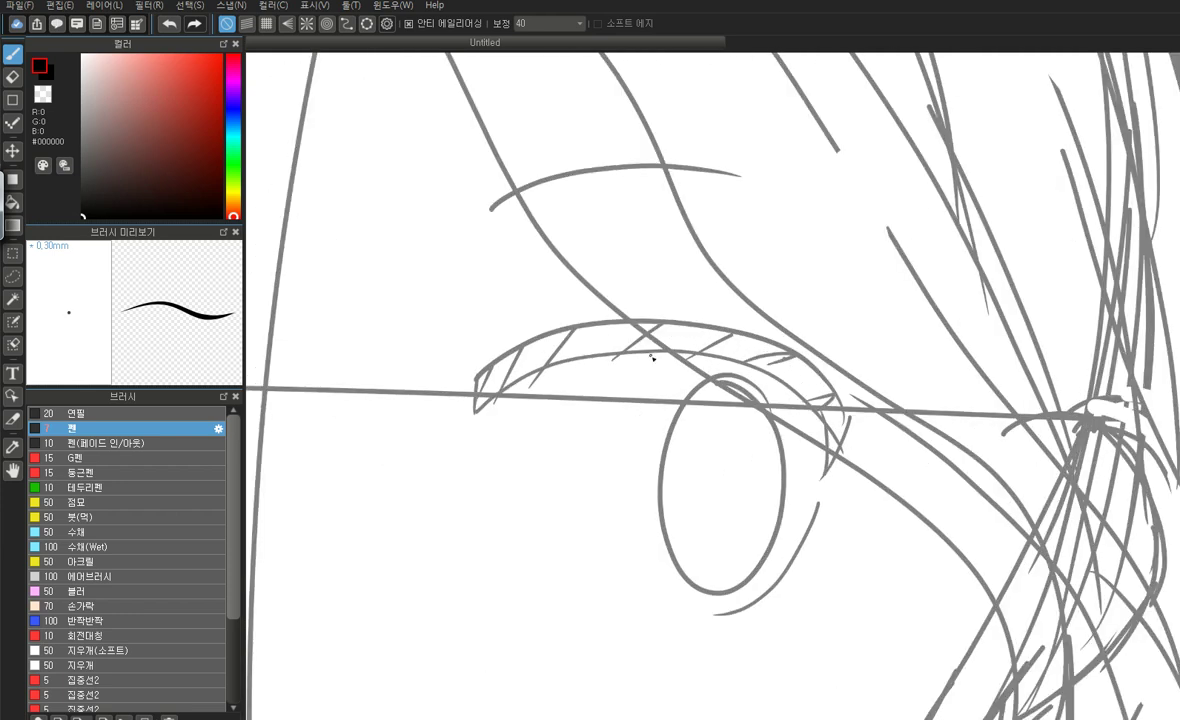
pyautogui.scroll(2, 652, 357)
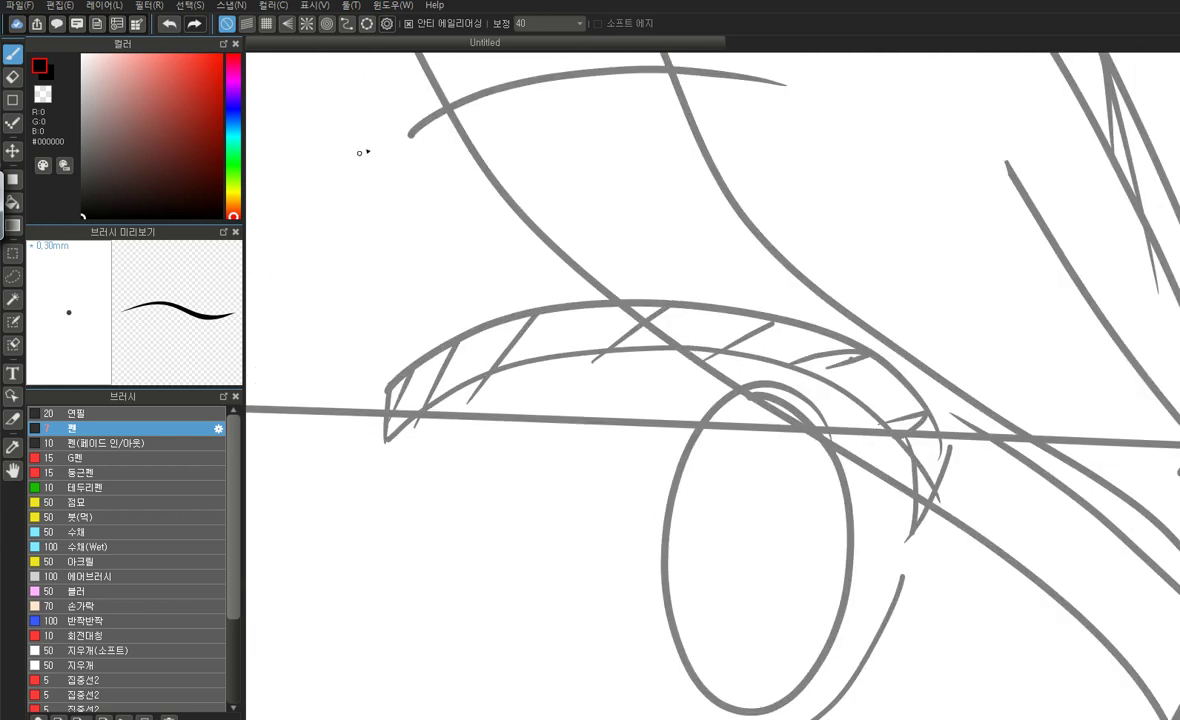
pyautogui.moveTo(385, 440); pyautogui.dragTo(392, 374)
pyautogui.hotkey('ctrl', 'z')
pyautogui.moveTo(388, 432)
pyautogui.mouseDown()
pyautogui.moveTo(393, 378)
pyautogui.moveTo(414, 366)
pyautogui.moveTo(538, 321)
pyautogui.moveTo(681, 311)
pyautogui.mouseUp()
pyautogui.click(169, 23)
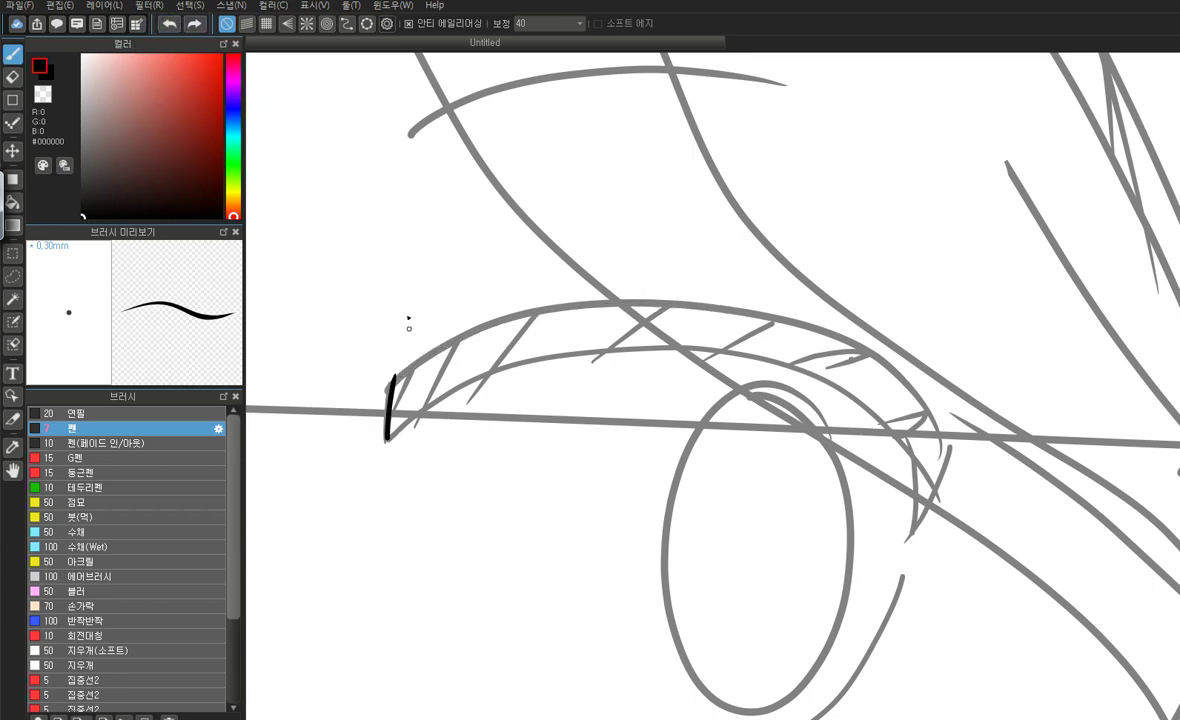
pyautogui.click(169, 23)
pyautogui.moveTo(382, 440); pyautogui.dragTo(389, 380)
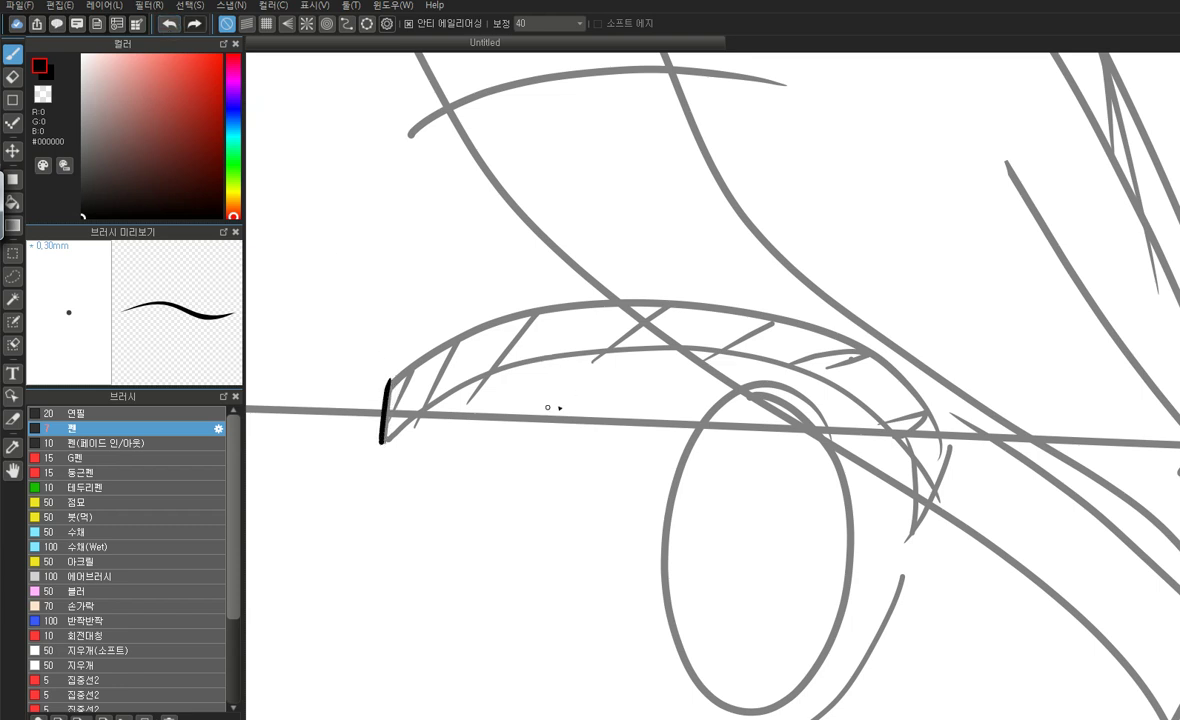
# Ink the lower edge of the right-hand eye's upper lash band from the inner corner toward the outer end
pyautogui.moveTo(384, 438)
pyautogui.mouseDown()
pyautogui.moveTo(466, 380)
pyautogui.moveTo(690, 346)
pyautogui.moveTo(880, 430)
pyautogui.moveTo(925, 478)
pyautogui.mouseUp()
pyautogui.click(169, 23)
pyautogui.moveTo(386, 440)
pyautogui.mouseDown()
pyautogui.moveTo(498, 366)
pyautogui.moveTo(597, 348)
pyautogui.moveTo(736, 357)
pyautogui.moveTo(860, 398)
pyautogui.moveTo(926, 447)
pyautogui.mouseUp()
pyautogui.moveTo(774, 356); pyautogui.dragTo(914, 480)
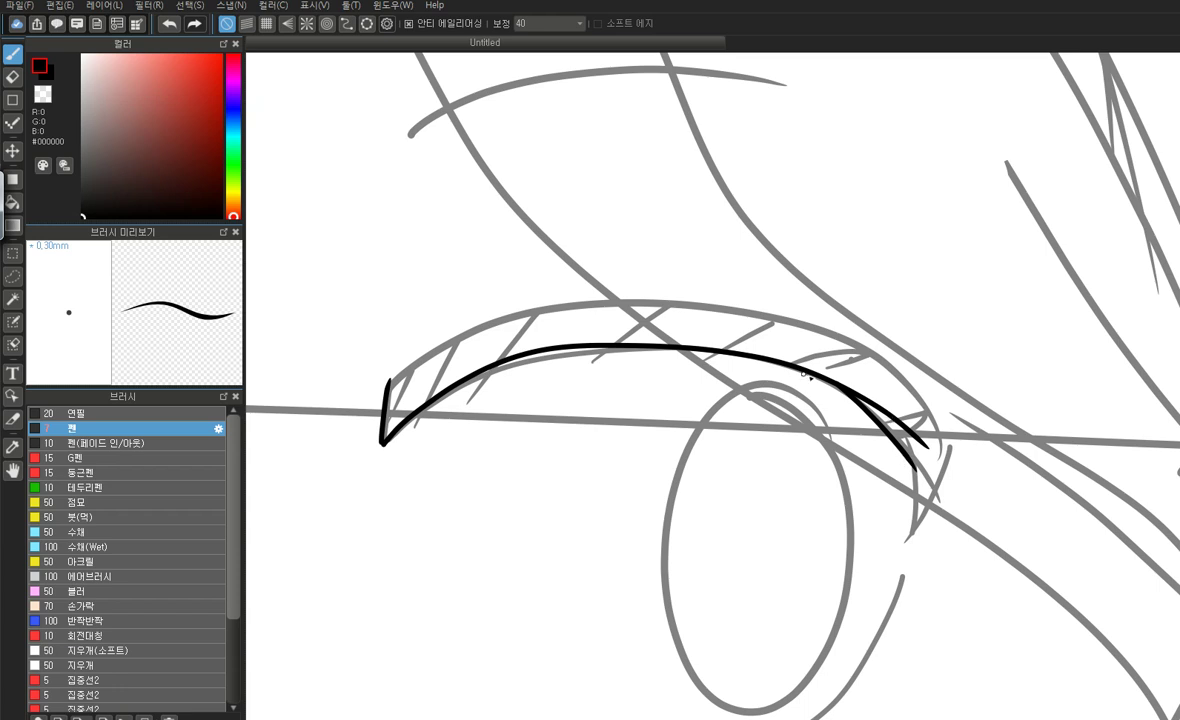
# Ink the upper edge of the right-hand eye's lash band in black, reinforcing its curve down to the outer corner
pyautogui.moveTo(389, 384)
pyautogui.mouseDown()
pyautogui.moveTo(520, 315)
pyautogui.moveTo(775, 318)
pyautogui.moveTo(938, 367)
pyautogui.mouseUp()
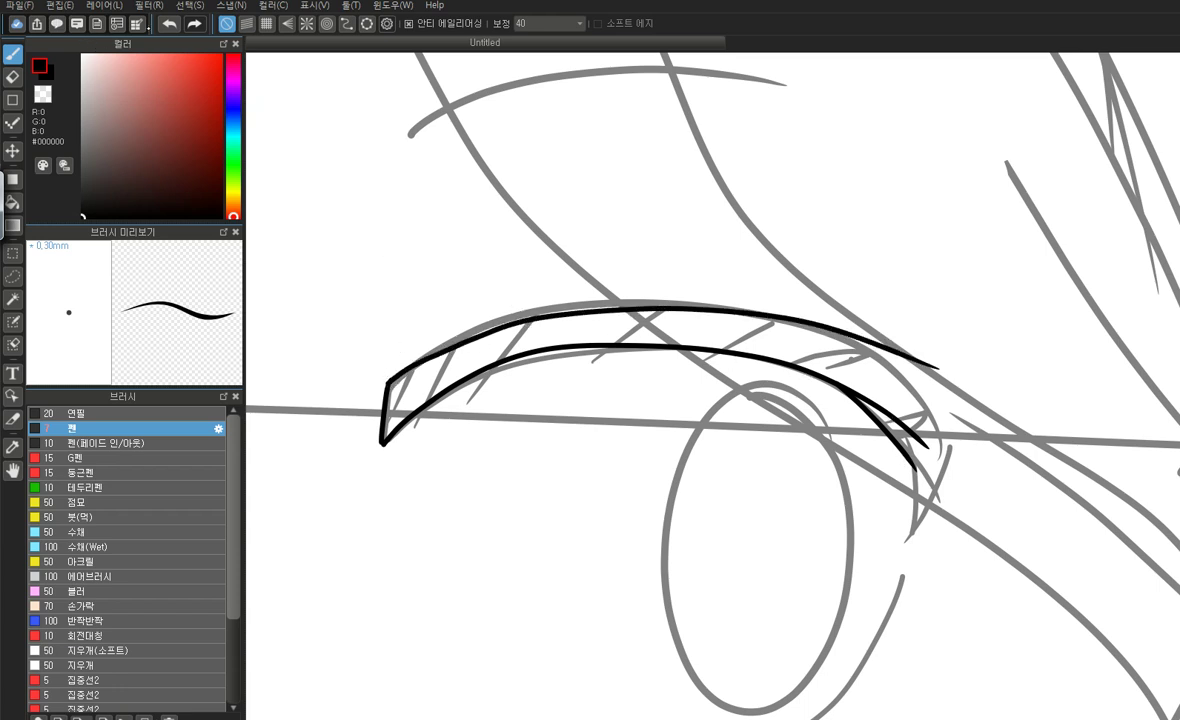
pyautogui.hotkey('ctrl', 'z')
pyautogui.moveTo(393, 383)
pyautogui.mouseDown()
pyautogui.moveTo(519, 318)
pyautogui.moveTo(619, 304)
pyautogui.moveTo(743, 313)
pyautogui.moveTo(838, 338)
pyautogui.moveTo(930, 425)
pyautogui.mouseUp()
pyautogui.moveTo(845, 370); pyautogui.dragTo(950, 452)
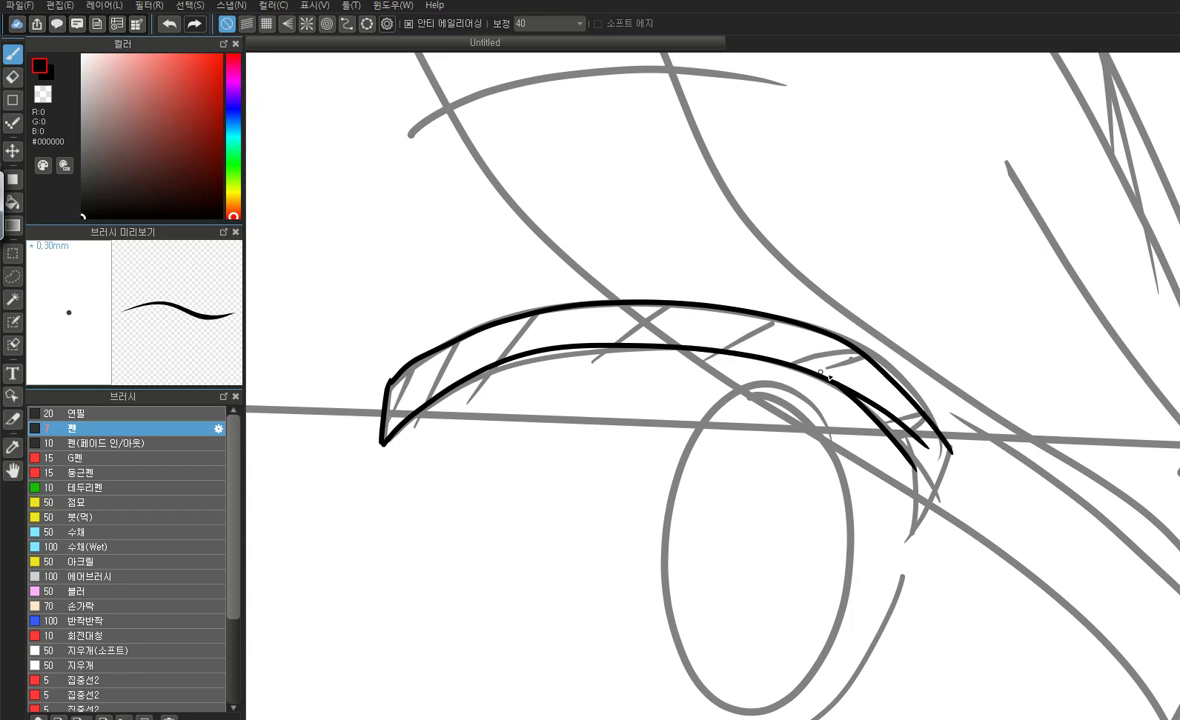
pyautogui.moveTo(857, 354)
pyautogui.mouseDown()
pyautogui.moveTo(947, 447)
pyautogui.moveTo(896, 371)
pyautogui.moveTo(815, 331)
pyautogui.mouseUp()
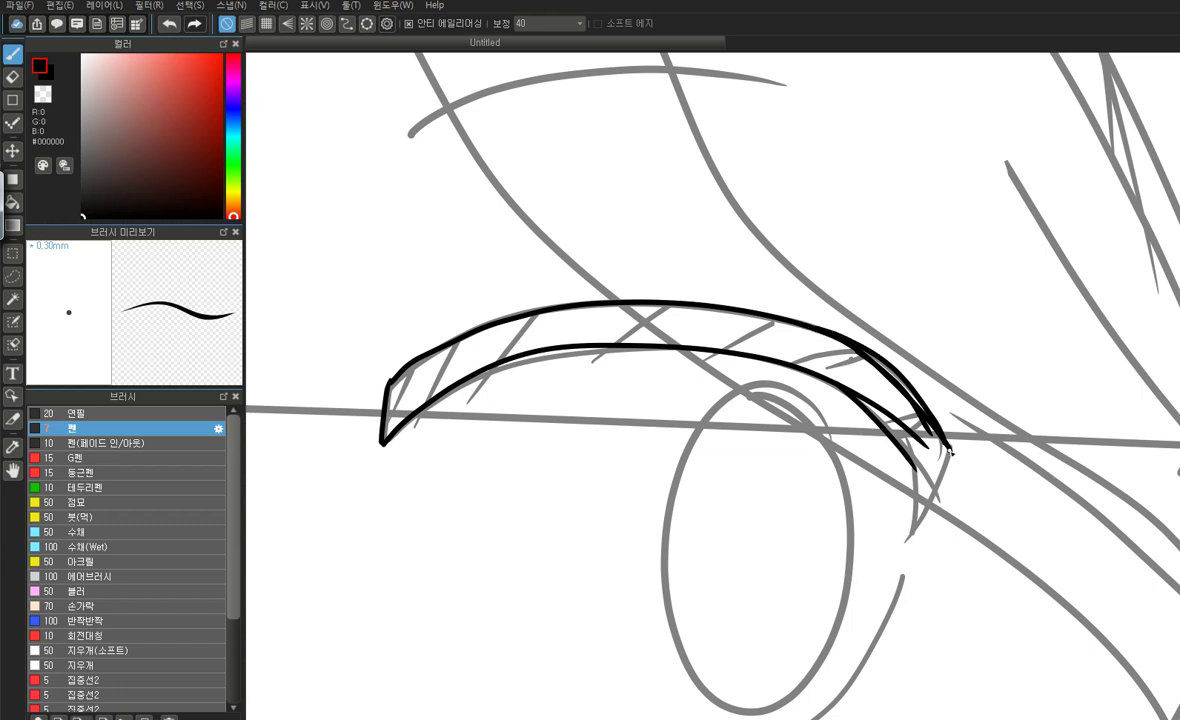
# Ink both sides of the downward outer tail of the right-hand eye's lash band so they meet in a point
pyautogui.moveTo(953, 453); pyautogui.dragTo(901, 529)
pyautogui.click(170, 23)
pyautogui.moveTo(953, 453); pyautogui.dragTo(903, 543)
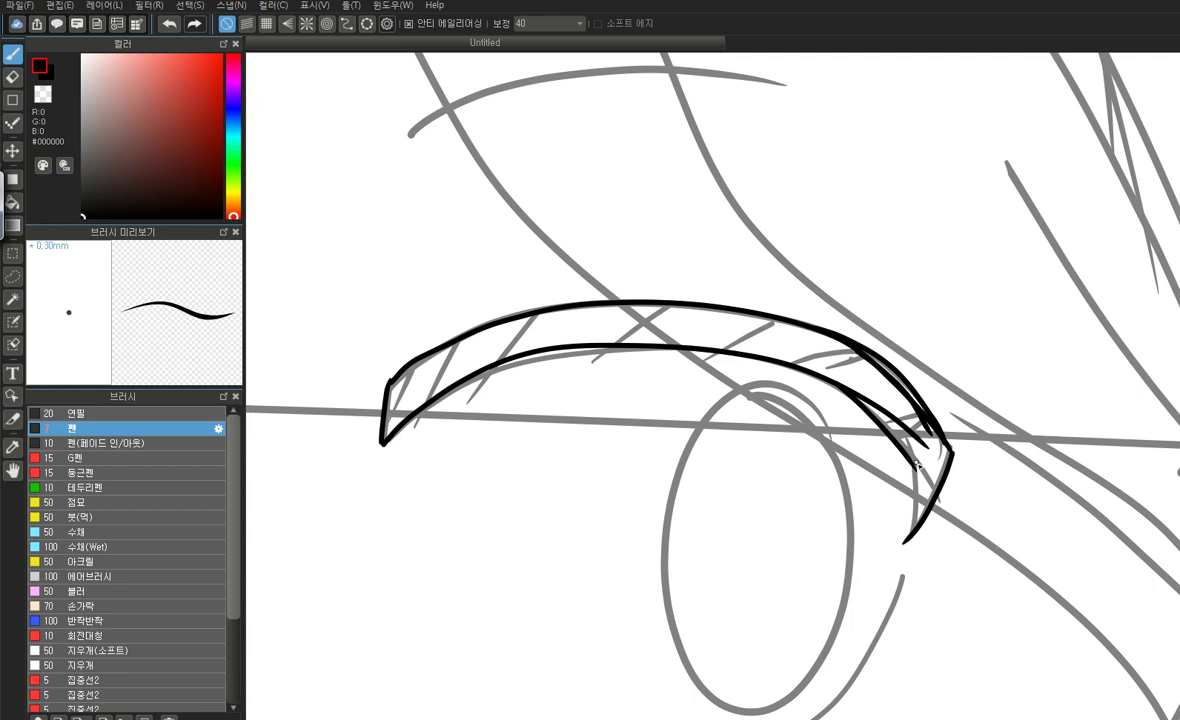
pyautogui.moveTo(914, 466); pyautogui.dragTo(910, 525)
pyautogui.moveTo(955, 457)
pyautogui.mouseDown()
pyautogui.moveTo(897, 381)
pyautogui.moveTo(829, 346)
pyautogui.mouseUp()
pyautogui.click(169, 23)
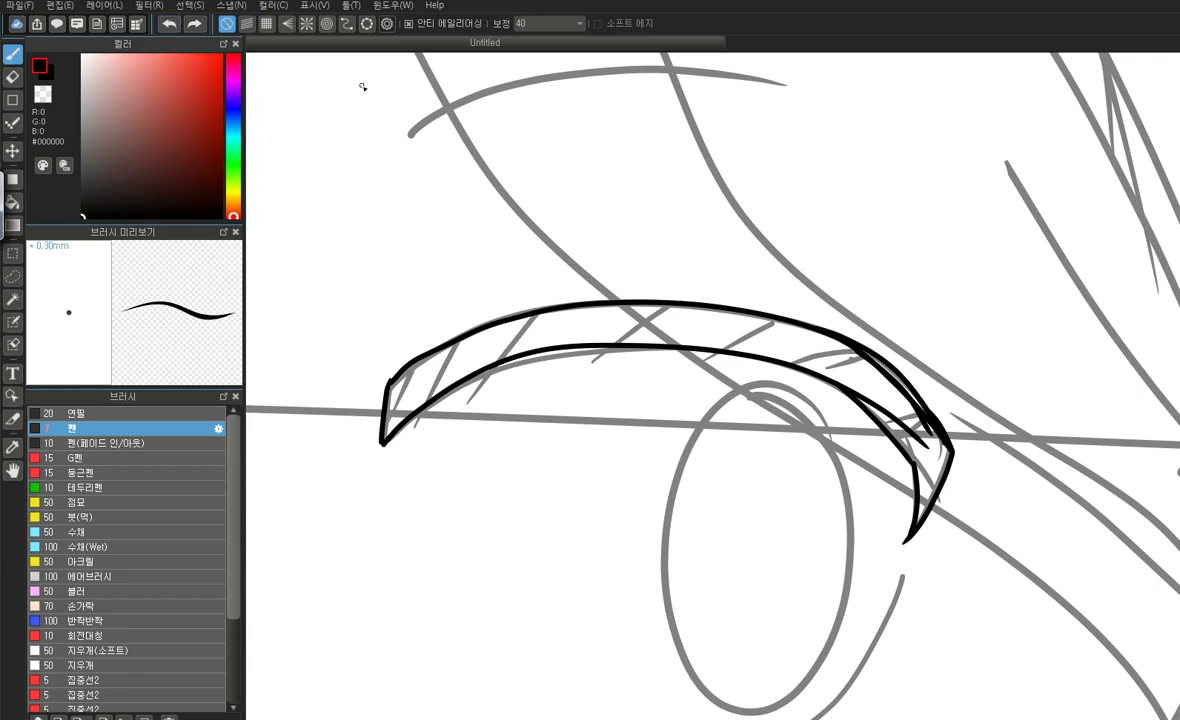
pyautogui.moveTo(933, 418); pyautogui.dragTo(829, 345)
pyautogui.click(170, 22)
pyautogui.click(164, 22)
pyautogui.moveTo(929, 402); pyautogui.dragTo(883, 347)
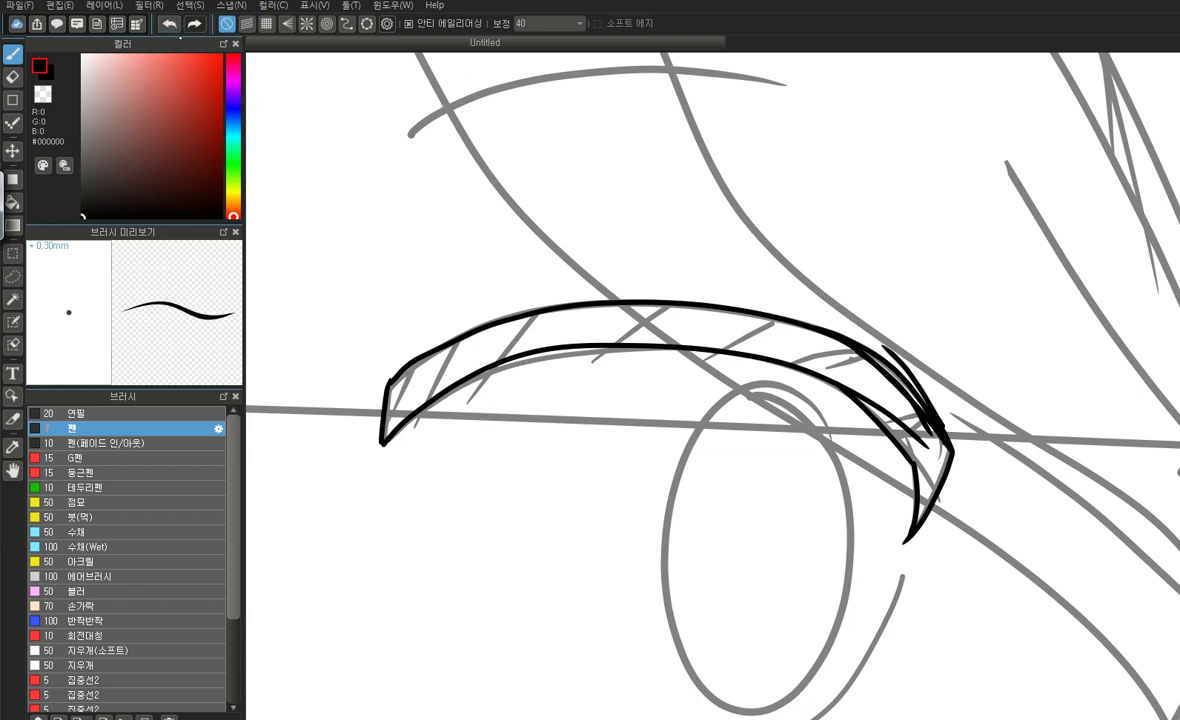
pyautogui.hotkey('ctrl', 'z')
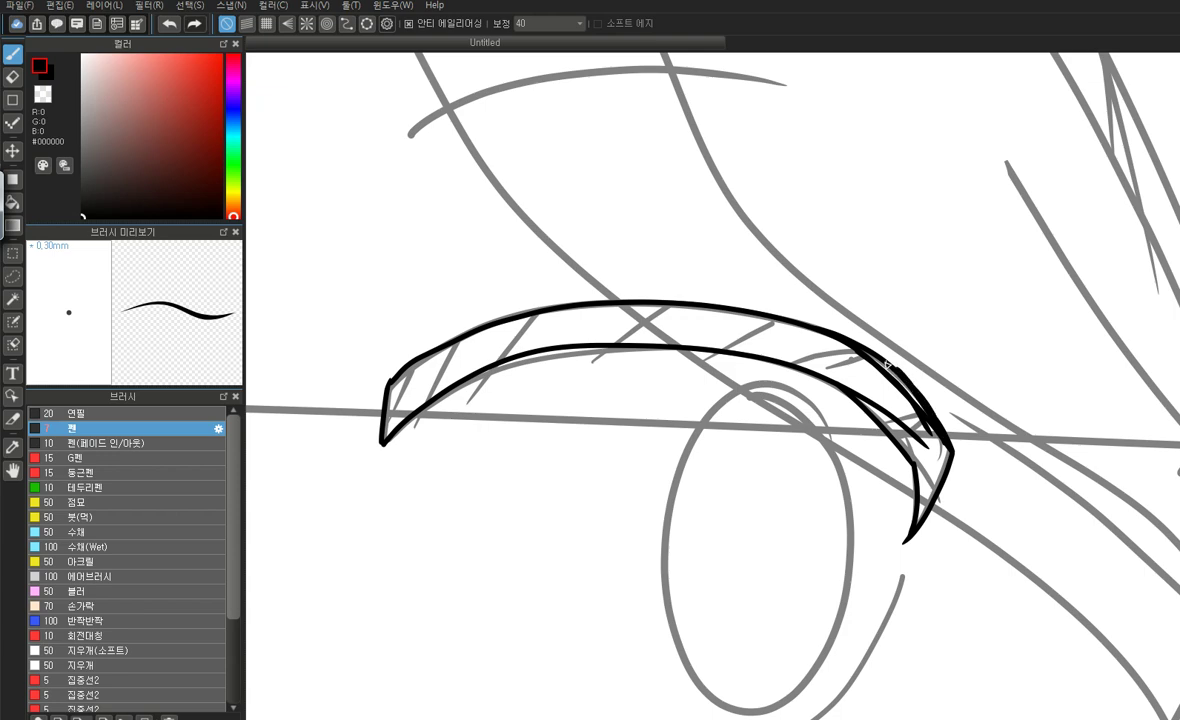
# Ink the inner-corner edge and the upper edge of the left-hand eye's lash band in black along the grey draft
pyautogui.scroll(-4, 829, 323)
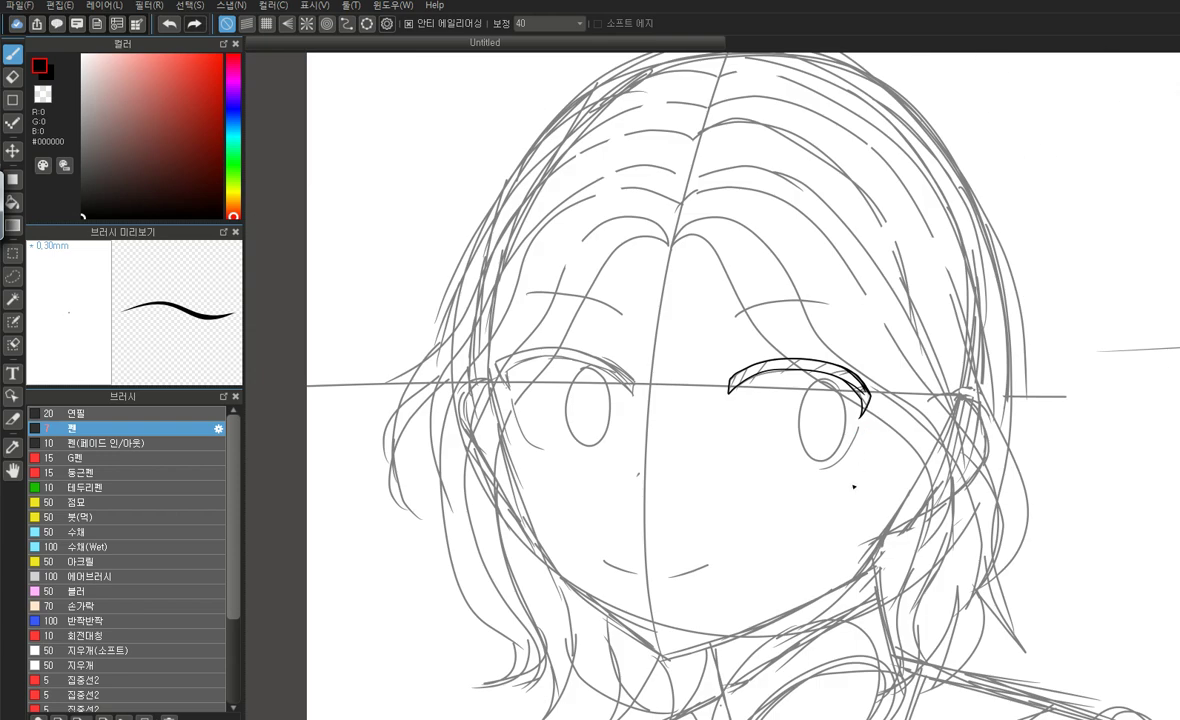
pyautogui.scroll(5, 548, 374)
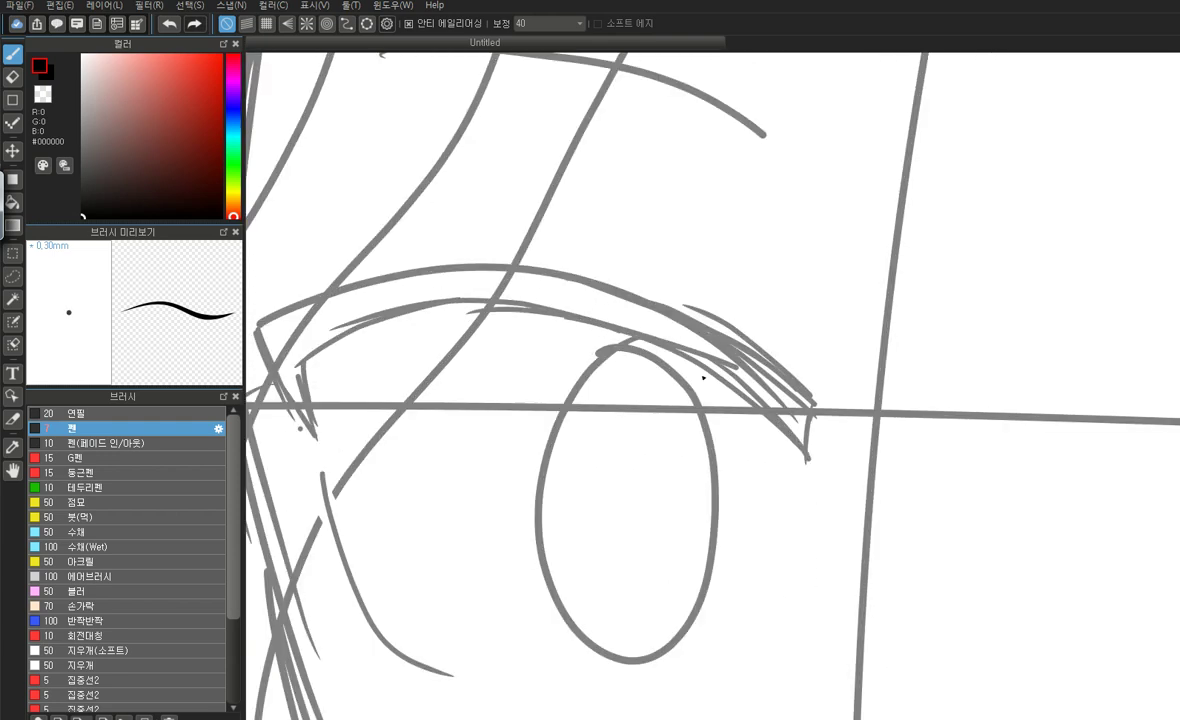
pyautogui.moveTo(807, 458)
pyautogui.mouseDown()
pyautogui.moveTo(818, 394)
pyautogui.moveTo(706, 313)
pyautogui.moveTo(521, 252)
pyautogui.moveTo(410, 254)
pyautogui.mouseUp()
pyautogui.hotkey('ctrl', 'z')
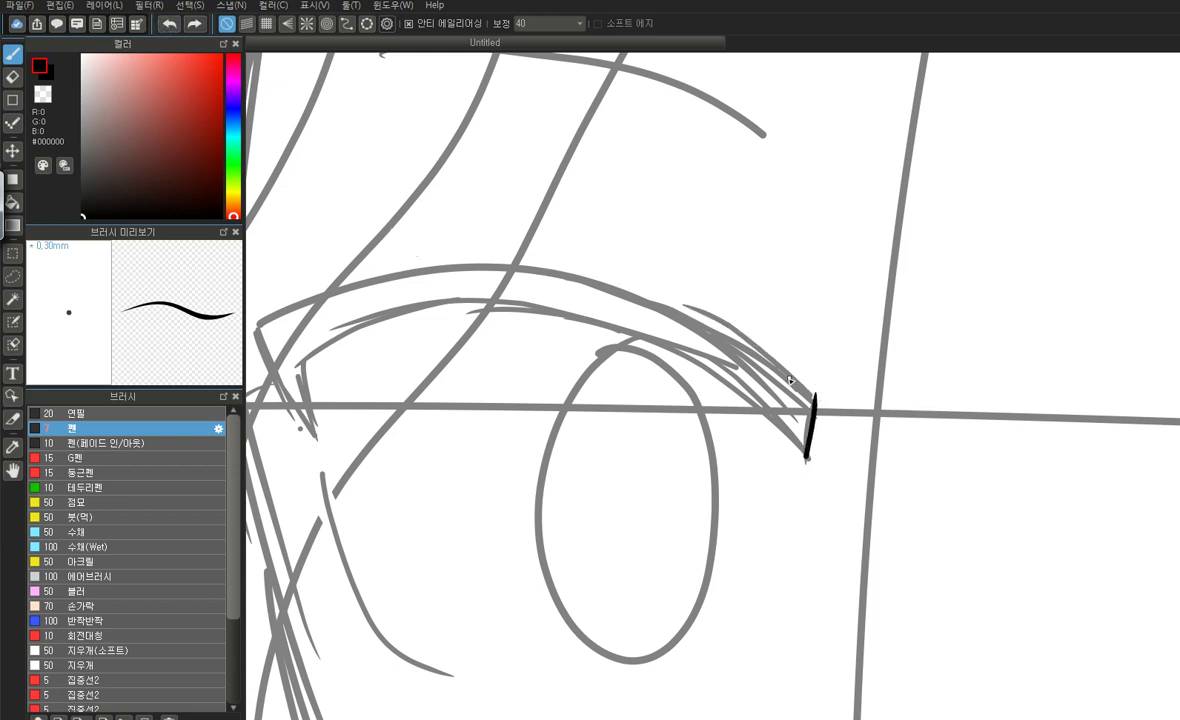
pyautogui.moveTo(814, 396)
pyautogui.mouseDown()
pyautogui.moveTo(630, 283)
pyautogui.moveTo(536, 265)
pyautogui.moveTo(335, 294)
pyautogui.moveTo(250, 331)
pyautogui.mouseUp()
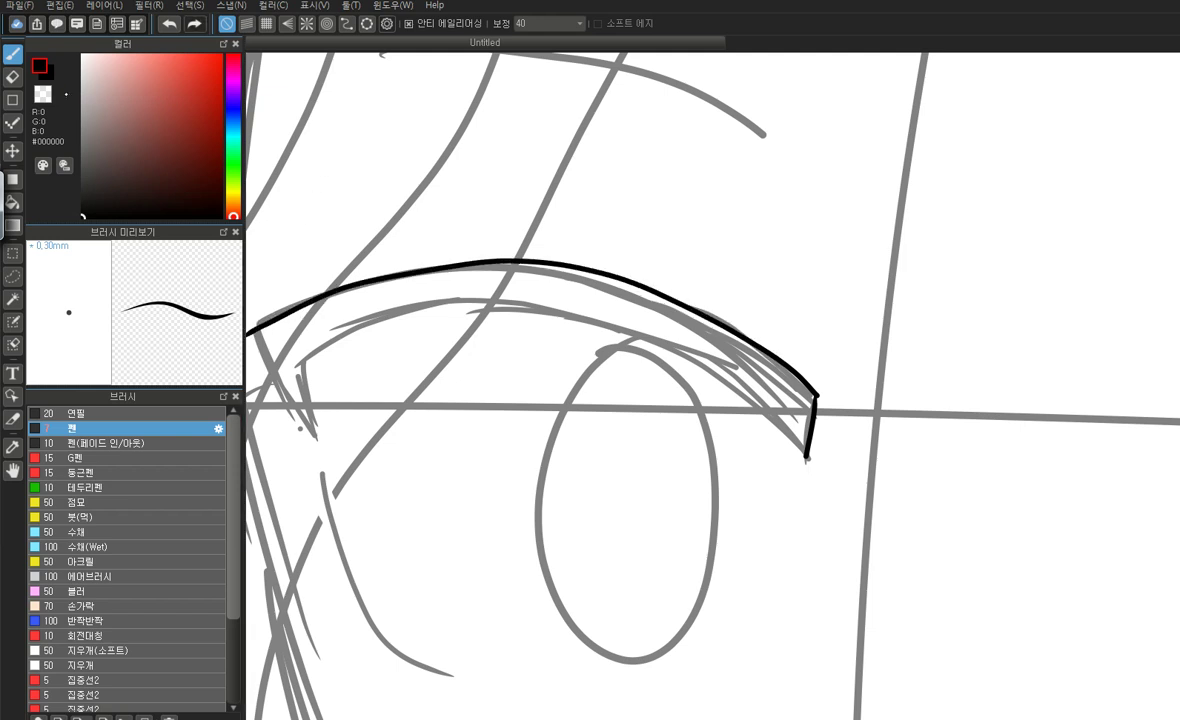
pyautogui.press('e')
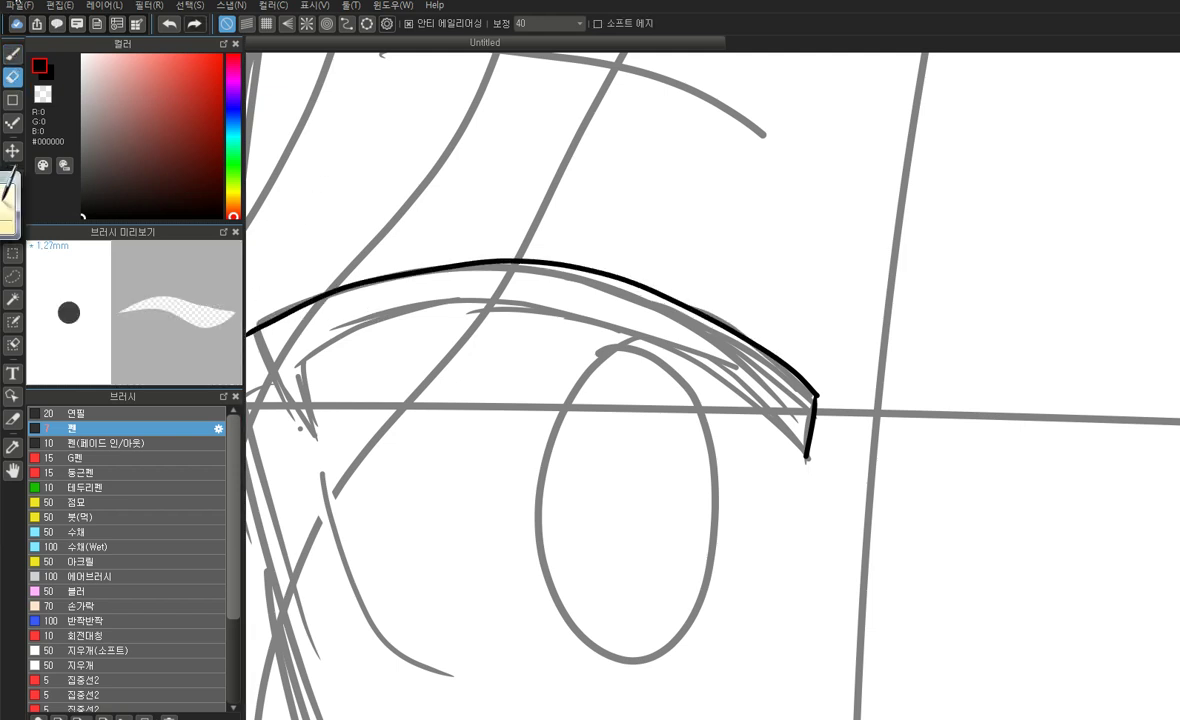
pyautogui.click(15, 58)
pyautogui.hotkey('ctrl', '-')
pyautogui.hotkey('ctrl', '-')
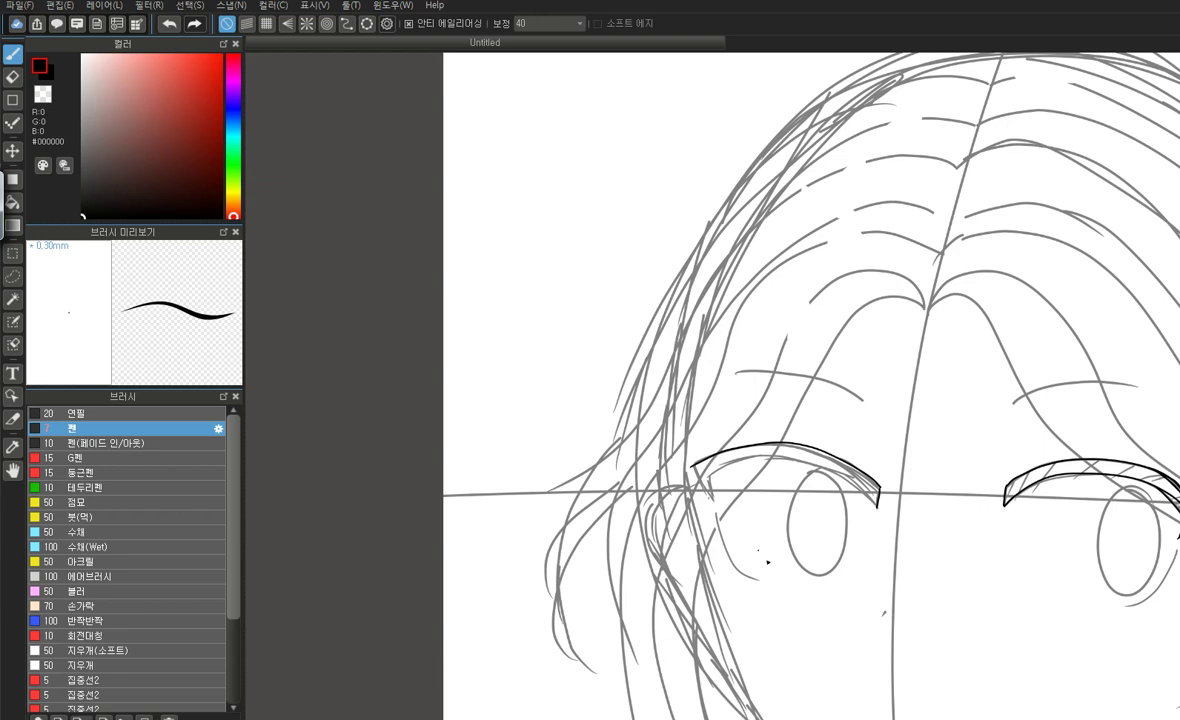
# Ink the outer-corner edge of the left-hand eye's lash band, running diagonally down to the tip of its tail
pyautogui.scroll(5, 712, 375)
pyautogui.moveTo(709, 379); pyautogui.dragTo(725, 402)
pyautogui.moveTo(714, 353)
pyautogui.mouseDown()
pyautogui.moveTo(738, 402)
pyautogui.moveTo(751, 397)
pyautogui.moveTo(744, 372)
pyautogui.moveTo(815, 547)
pyautogui.moveTo(916, 682)
pyautogui.mouseUp()
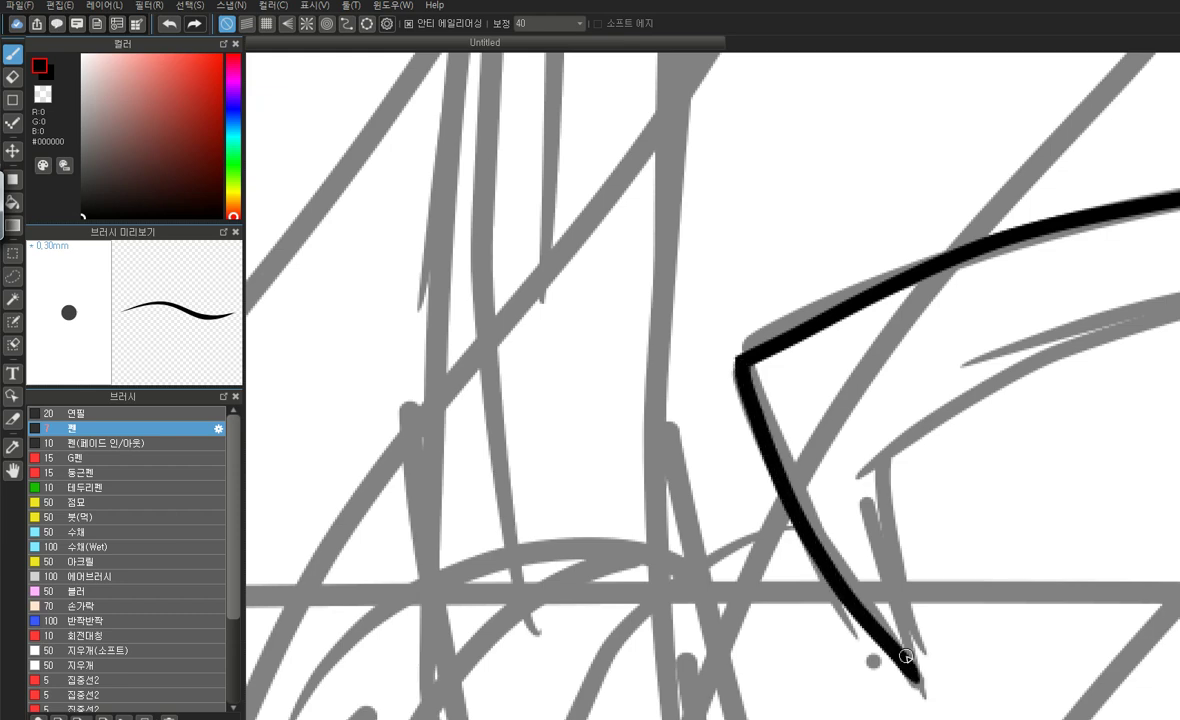
pyautogui.scroll(-2, 680, 450)
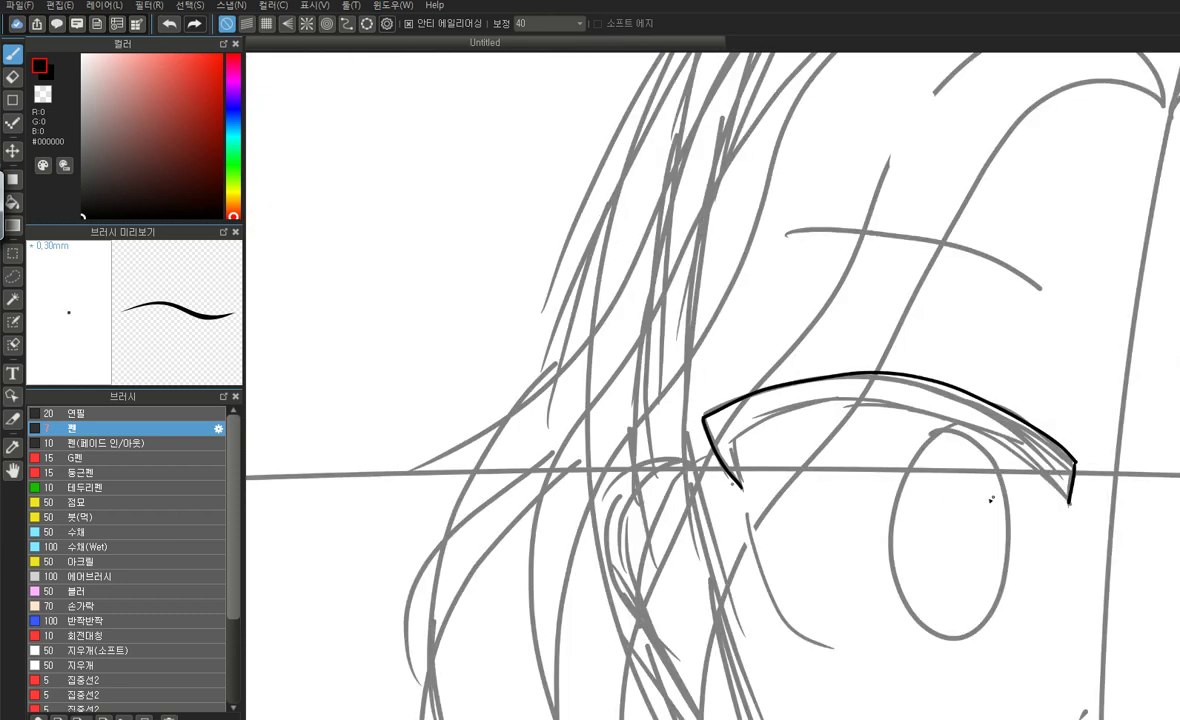
# Ink the lower edge of the left-hand eye's lash band from the inner corner to the outer end and close its tail
pyautogui.scroll(1, 1028, 492)
pyautogui.moveTo(1091, 507)
pyautogui.mouseDown()
pyautogui.moveTo(945, 386)
pyautogui.moveTo(855, 356)
pyautogui.moveTo(733, 348)
pyautogui.moveTo(612, 390)
pyautogui.moveTo(585, 415)
pyautogui.moveTo(598, 485)
pyautogui.mouseUp()
pyautogui.scroll(-3, 510, 285)
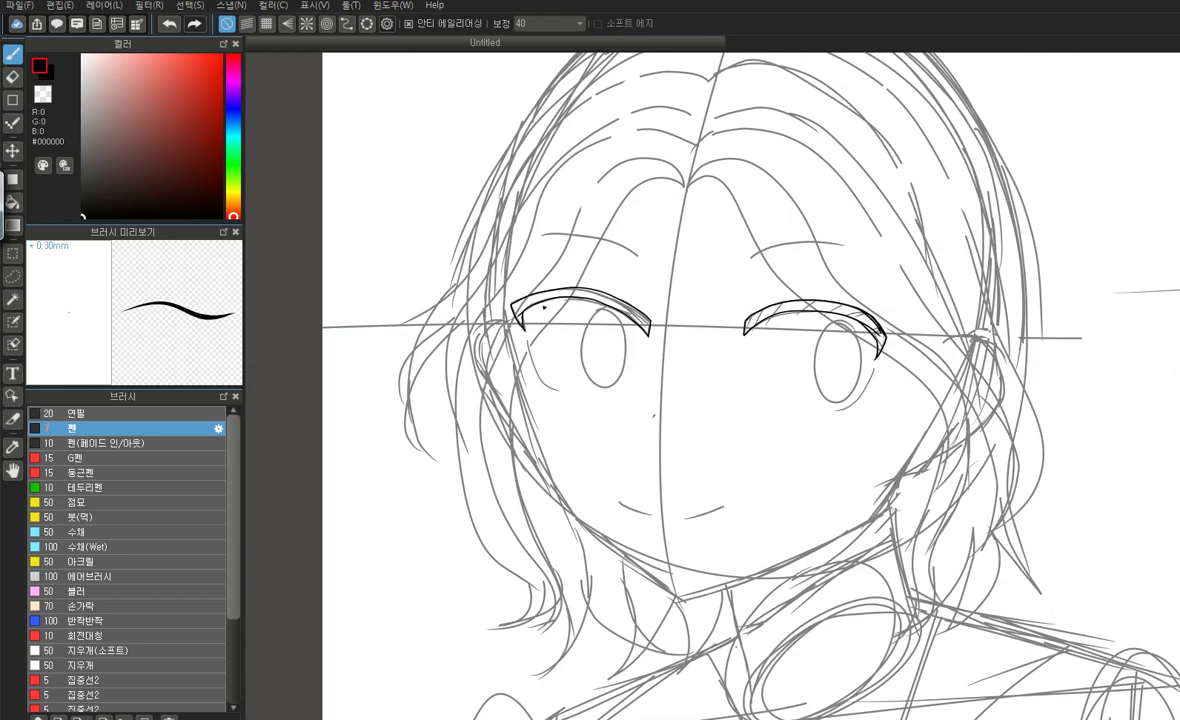
# Reduce the pen width to 0.13 mm for inking the right-hand eye's lower lid
pyautogui.scroll(-1, 688, 431)
pyautogui.scroll(6, 792, 381)
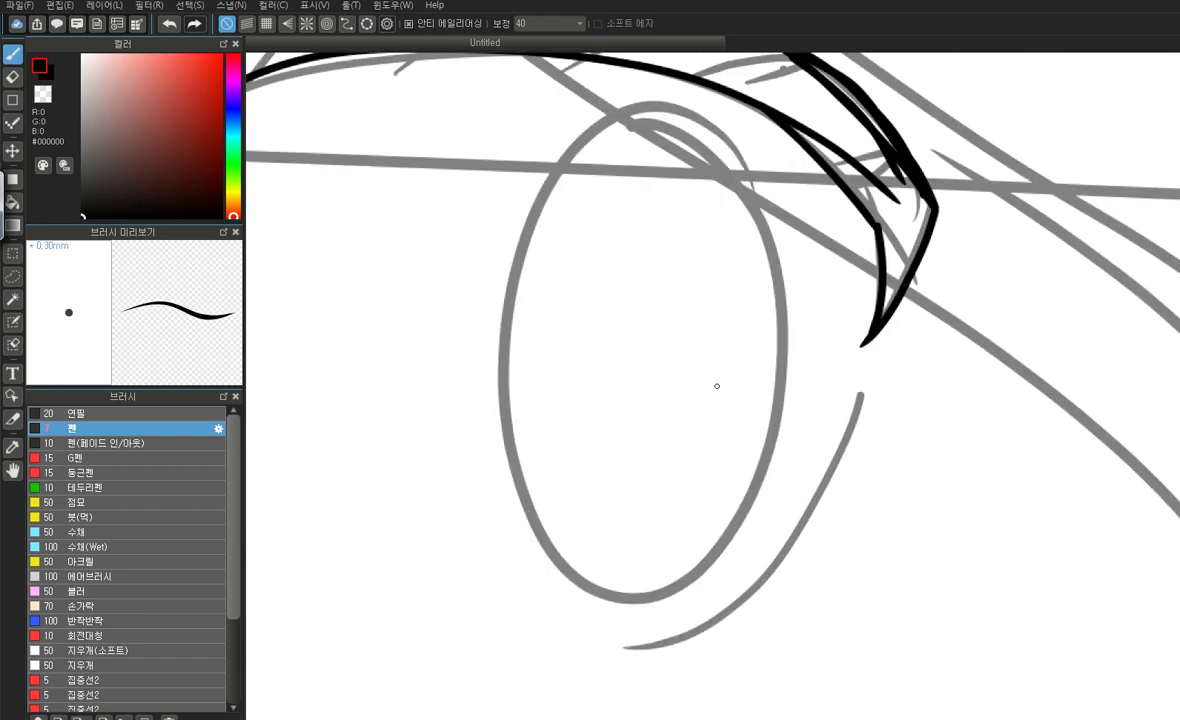
pyautogui.press('[')
pyautogui.press('[')
pyautogui.press('[')
pyautogui.press('[')
pyautogui.moveTo(859, 396); pyautogui.dragTo(816, 485)
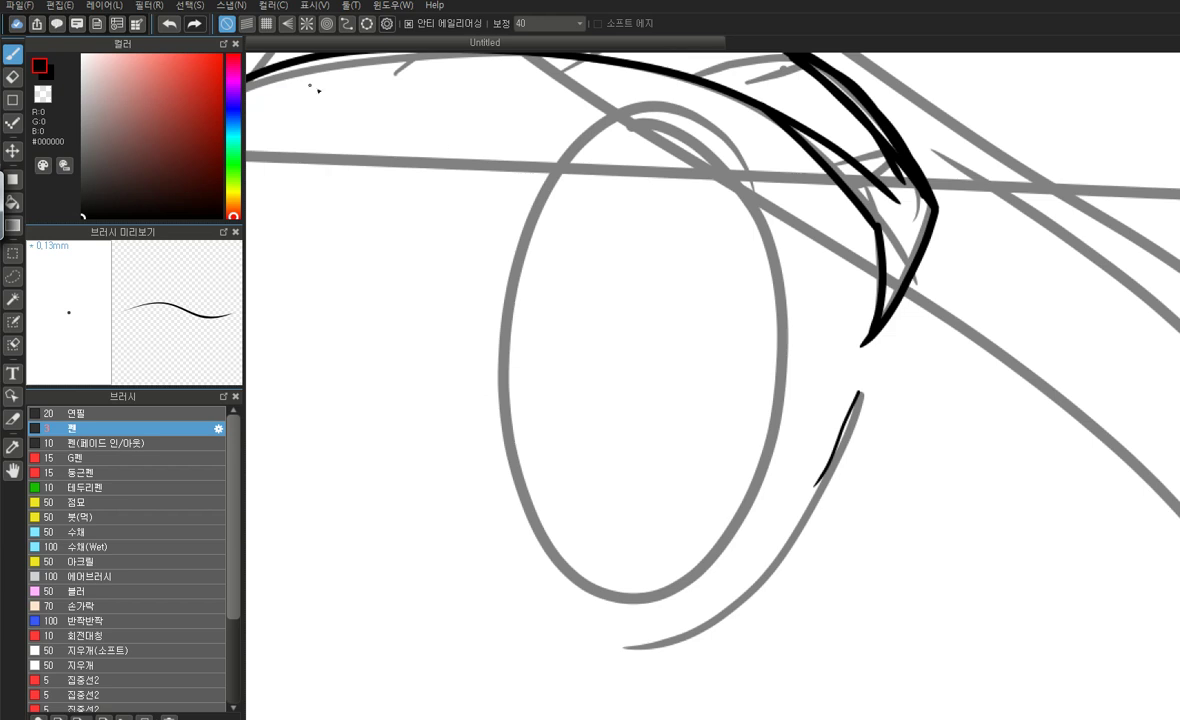
pyautogui.hotkey('ctrl', 'z')
pyautogui.moveTo(861, 397)
pyautogui.mouseDown()
pyautogui.moveTo(811, 510)
pyautogui.moveTo(756, 590)
pyautogui.moveTo(670, 640)
pyautogui.moveTo(625, 645)
pyautogui.mouseUp()
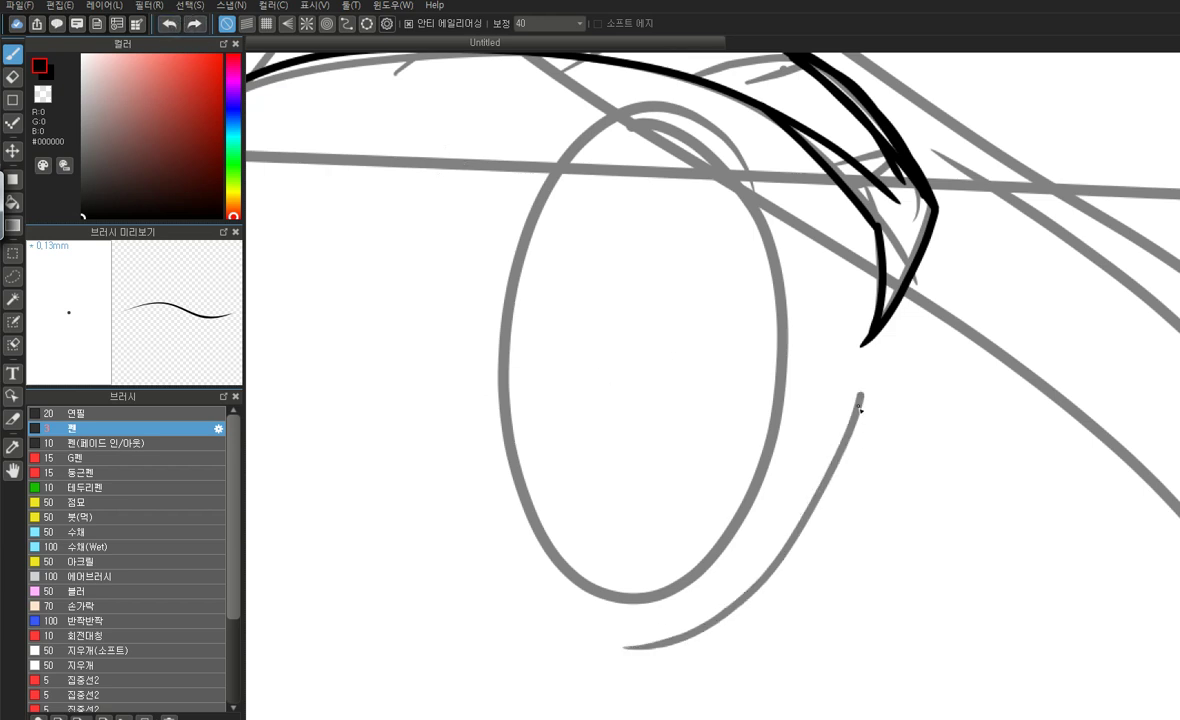
pyautogui.moveTo(858, 395)
pyautogui.mouseDown()
pyautogui.moveTo(785, 538)
pyautogui.moveTo(716, 604)
pyautogui.mouseUp()
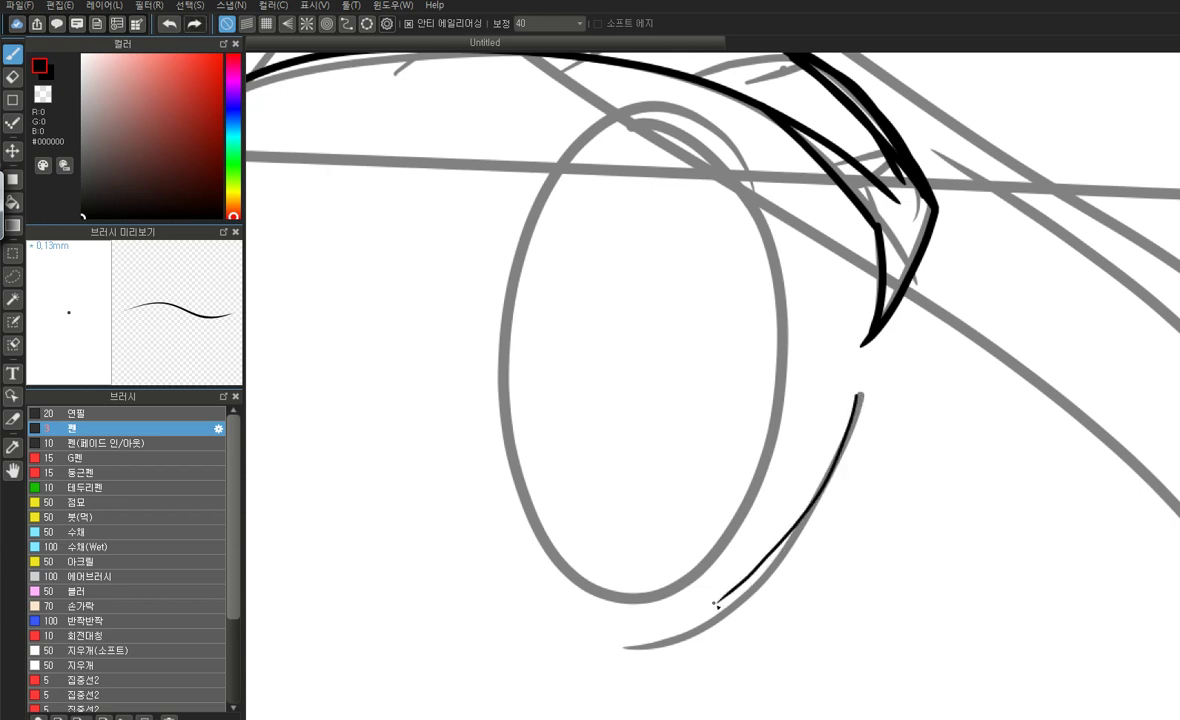
pyautogui.click(168, 23)
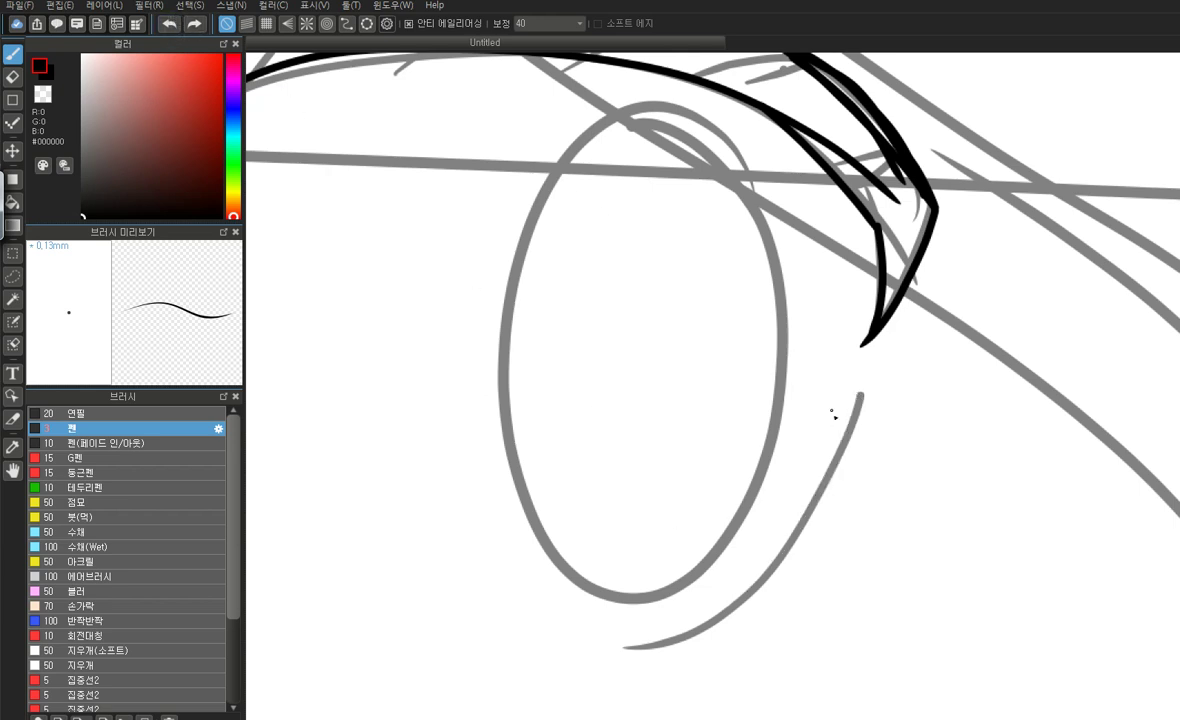
pyautogui.moveTo(856, 391)
pyautogui.mouseDown()
pyautogui.moveTo(830, 468)
pyautogui.moveTo(748, 575)
pyautogui.moveTo(710, 608)
pyautogui.moveTo(628, 638)
pyautogui.mouseUp()
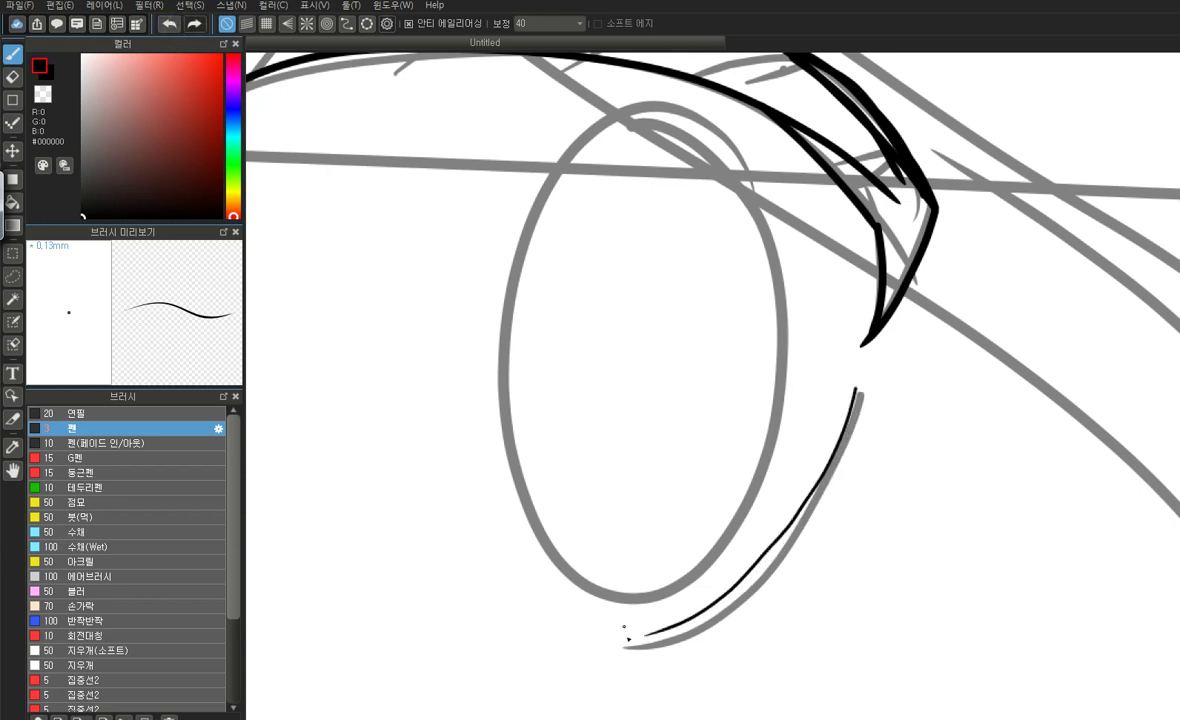
pyautogui.click(168, 23)
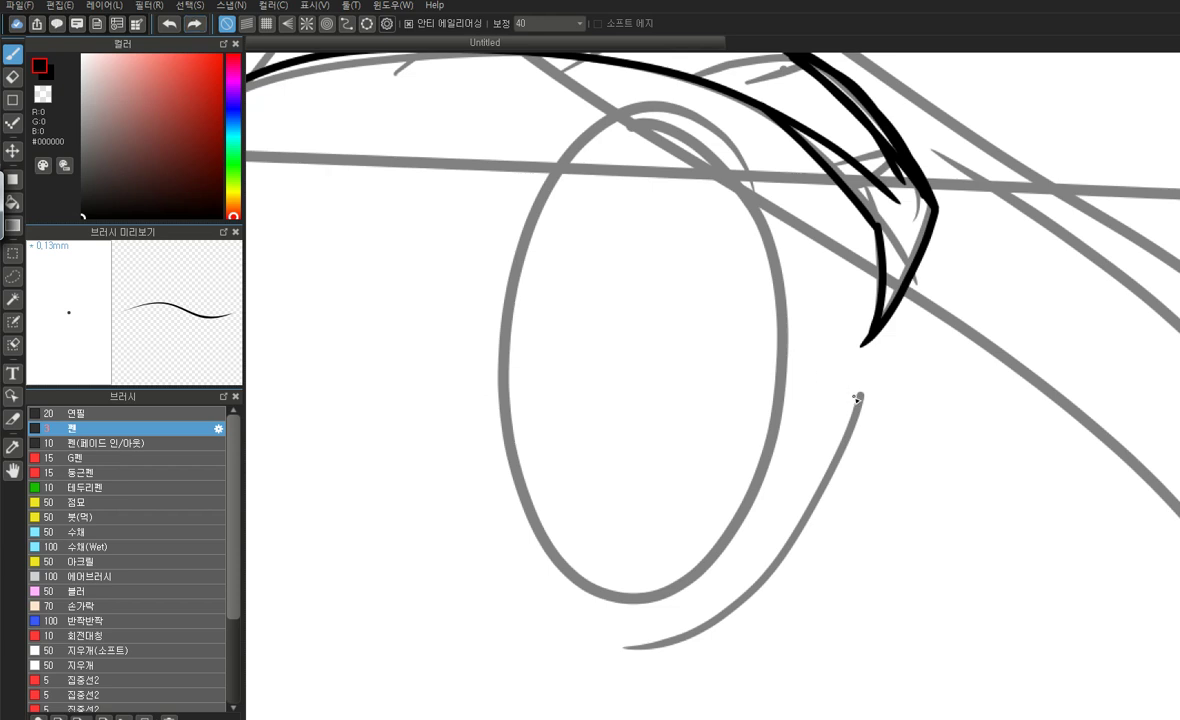
pyautogui.moveTo(860, 396)
pyautogui.mouseDown()
pyautogui.moveTo(837, 466)
pyautogui.moveTo(776, 557)
pyautogui.moveTo(728, 608)
pyautogui.moveTo(622, 652)
pyautogui.mouseUp()
pyautogui.click(168, 23)
# Ink the right-hand eye's lower lid as one thin curve from the outer side down beneath the iris
pyautogui.moveTo(860, 396)
pyautogui.mouseDown()
pyautogui.moveTo(826, 484)
pyautogui.moveTo(764, 579)
pyautogui.moveTo(729, 611)
pyautogui.moveTo(628, 646)
pyautogui.mouseUp()
pyautogui.scroll(-6, 832, 400)
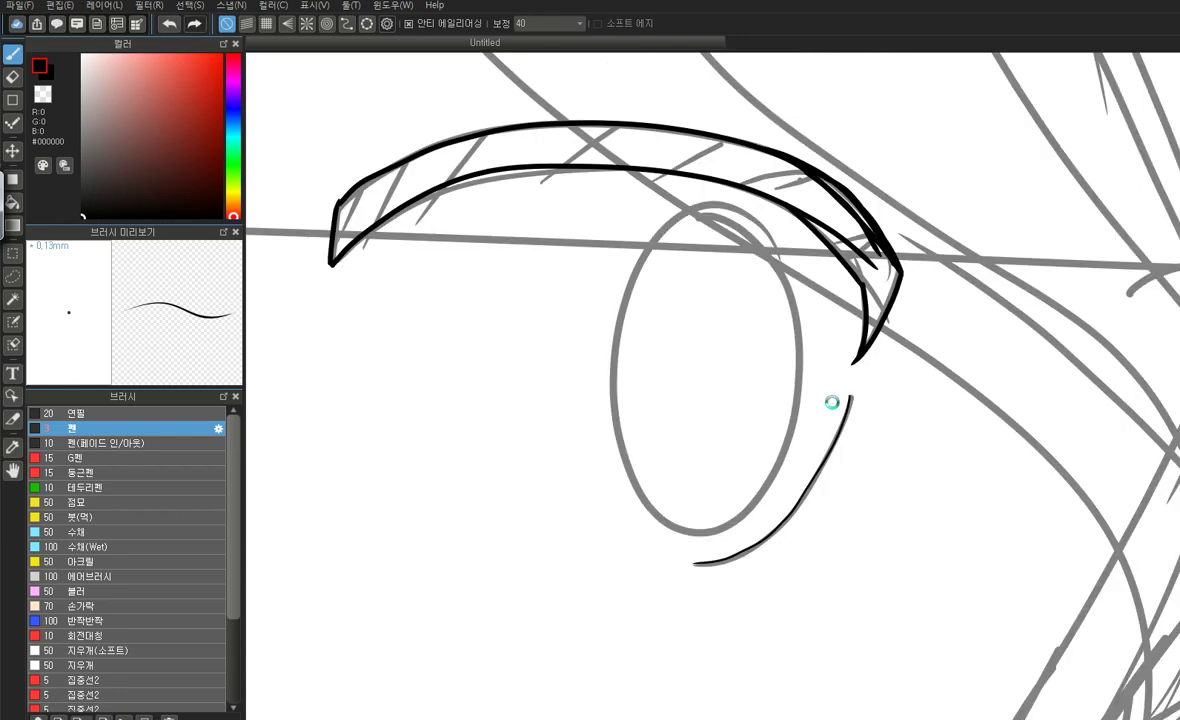
# Ink the left-hand eye's lower lid as a thin black curve from the outer side down toward the iris
pyautogui.scroll(2, 369, 373)
pyautogui.scroll(3, 372, 376)
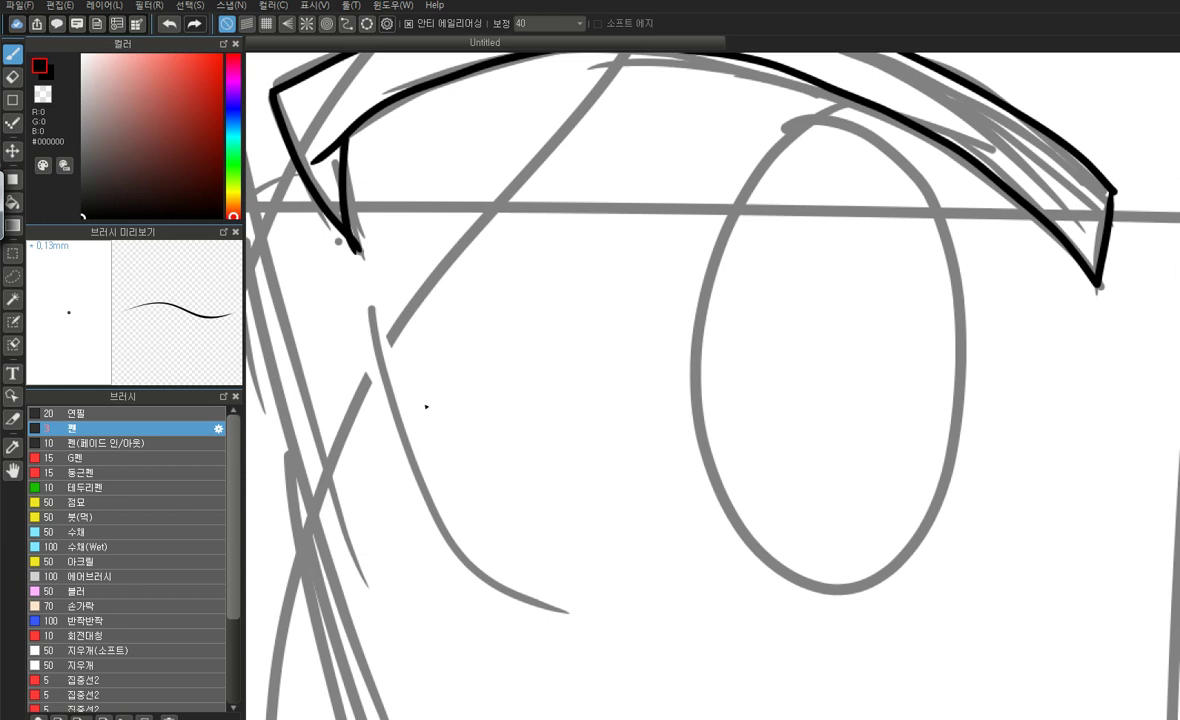
pyautogui.moveTo(371, 308)
pyautogui.mouseDown()
pyautogui.moveTo(432, 485)
pyautogui.moveTo(491, 570)
pyautogui.moveTo(558, 620)
pyautogui.mouseUp()
pyautogui.hotkey('ctrl', 'z')
pyautogui.moveTo(371, 309)
pyautogui.mouseDown()
pyautogui.moveTo(450, 532)
pyautogui.moveTo(488, 591)
pyautogui.moveTo(552, 632)
pyautogui.mouseUp()
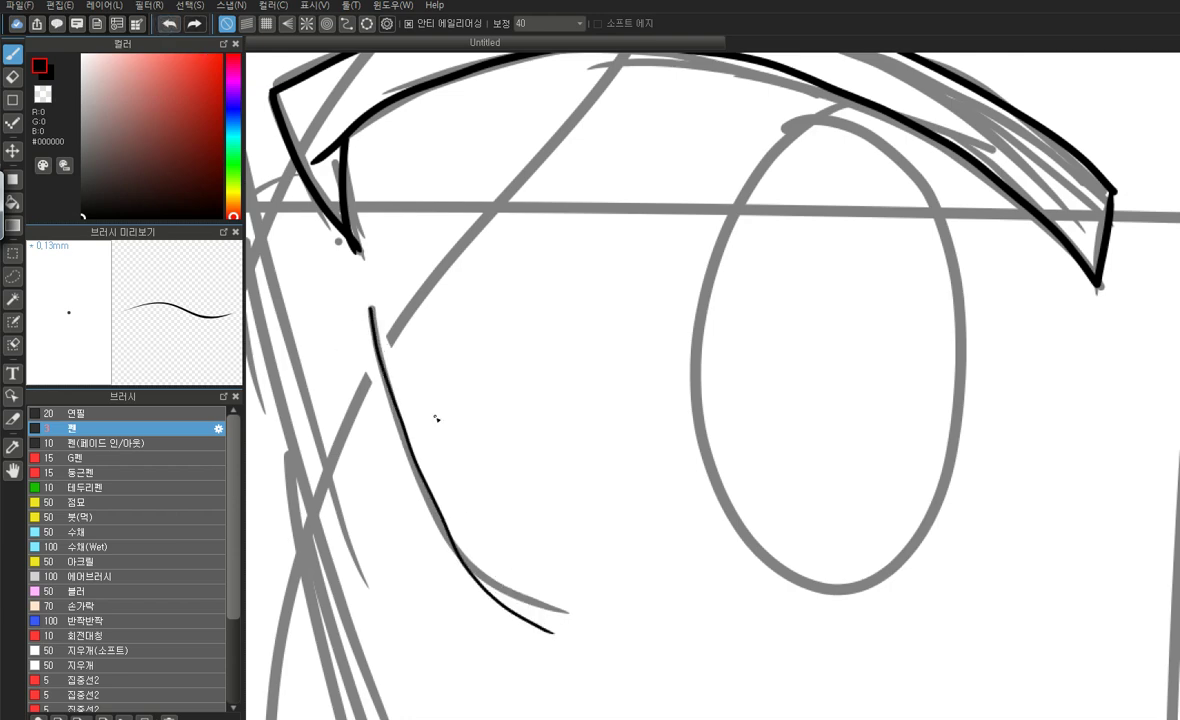
pyautogui.scroll(-4, 398, 359)
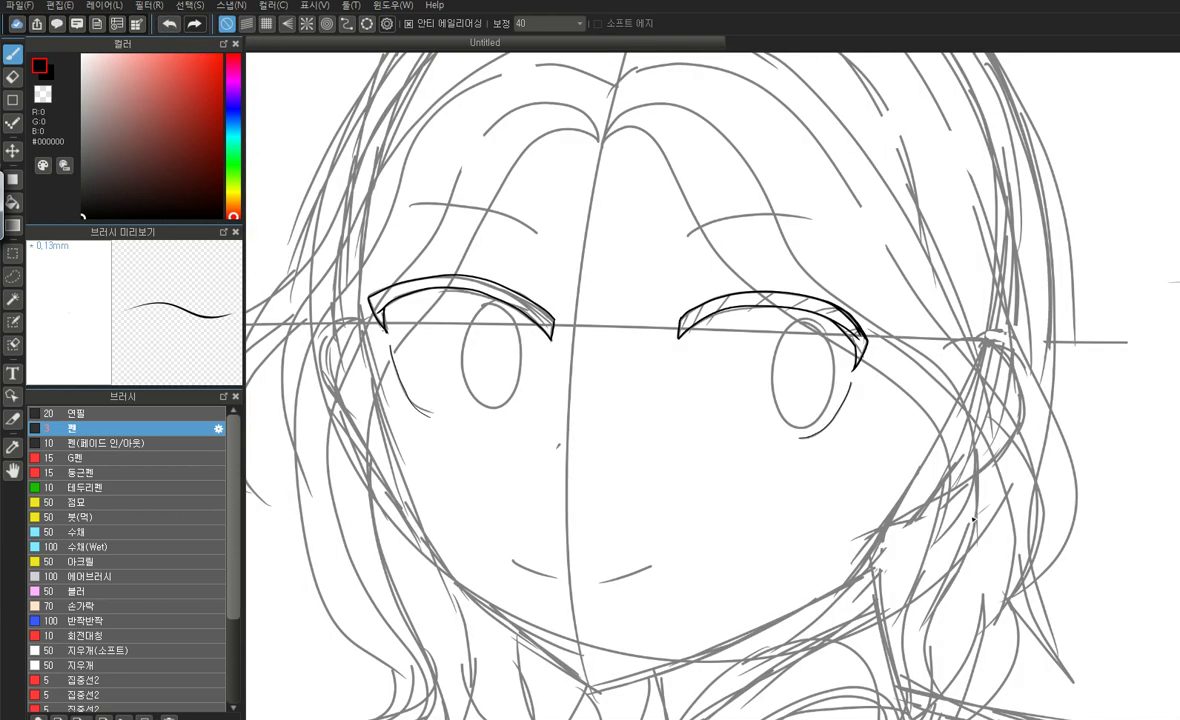
# Fill the small teardrop-shaped nose mark beside the face's centre line with black pen strokes
pyautogui.scroll(-1, 971, 516)
pyautogui.scroll(10, 682, 469)
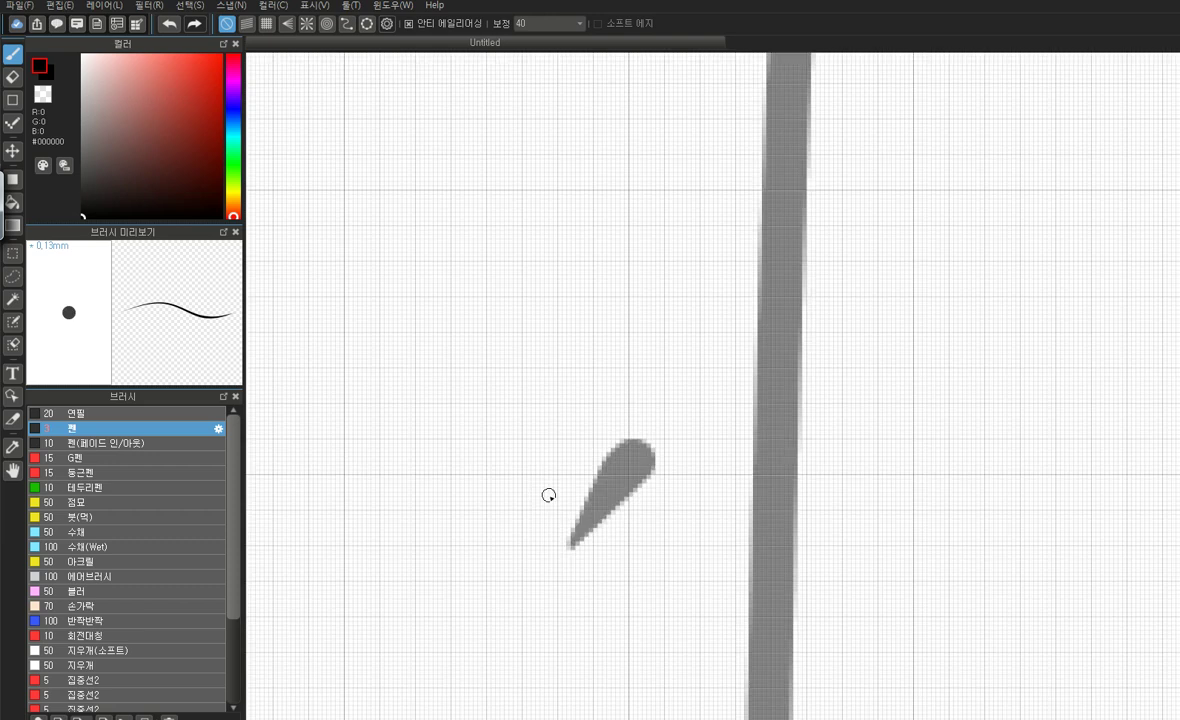
pyautogui.moveTo(612, 458)
pyautogui.mouseDown()
pyautogui.moveTo(644, 461)
pyautogui.moveTo(576, 535)
pyautogui.moveTo(630, 450)
pyautogui.moveTo(578, 530)
pyautogui.moveTo(629, 465)
pyautogui.moveTo(619, 473)
pyautogui.moveTo(643, 464)
pyautogui.mouseUp()
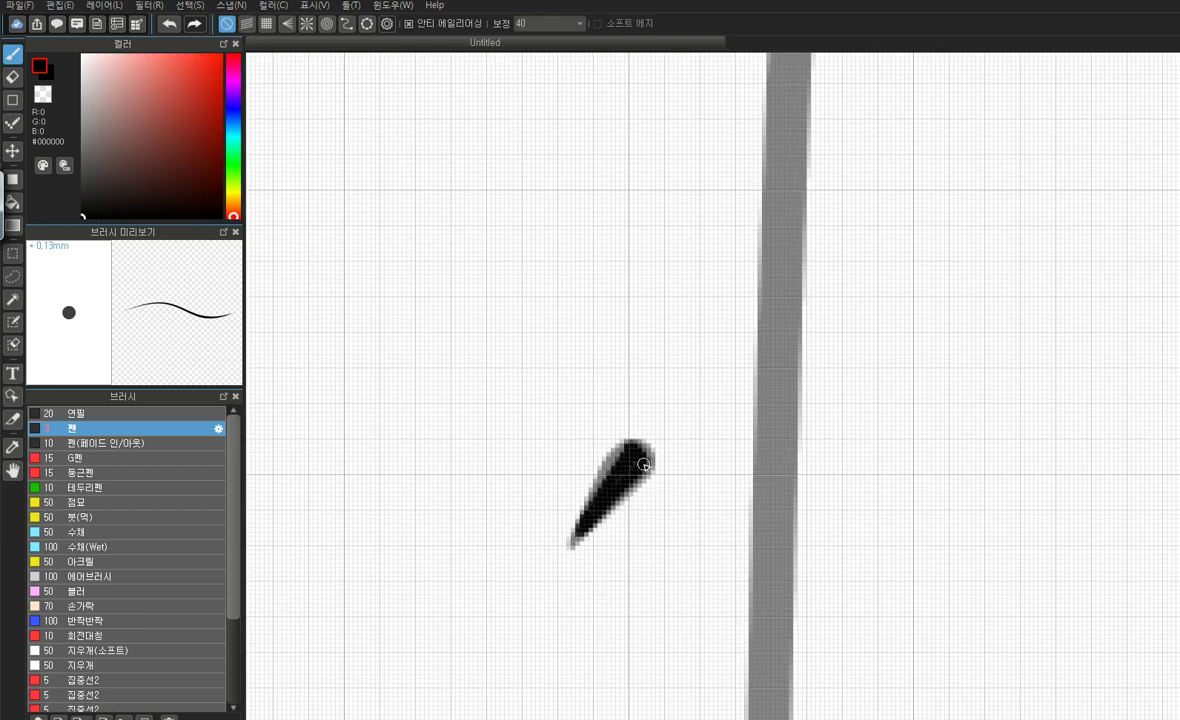
pyautogui.scroll(-10, 643, 464)
pyautogui.scroll(5, 876, 325)
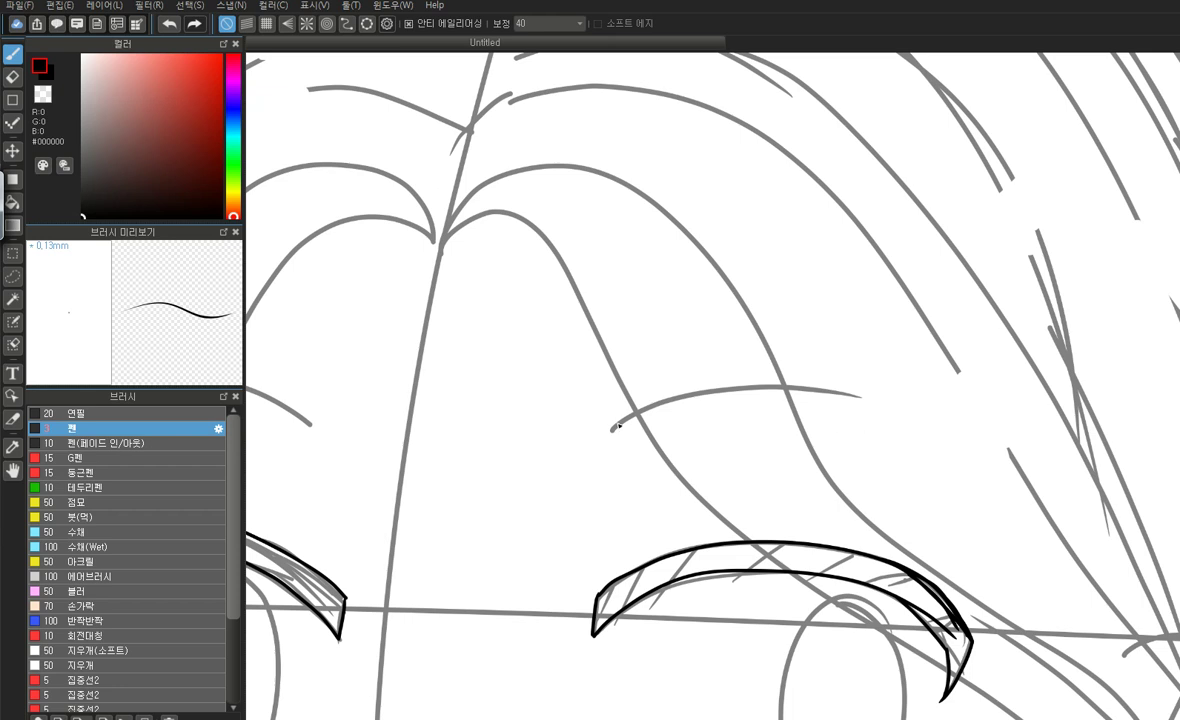
pyautogui.moveTo(612, 432)
pyautogui.mouseDown()
pyautogui.moveTo(644, 414)
pyautogui.moveTo(788, 398)
pyautogui.moveTo(877, 437)
pyautogui.mouseUp()
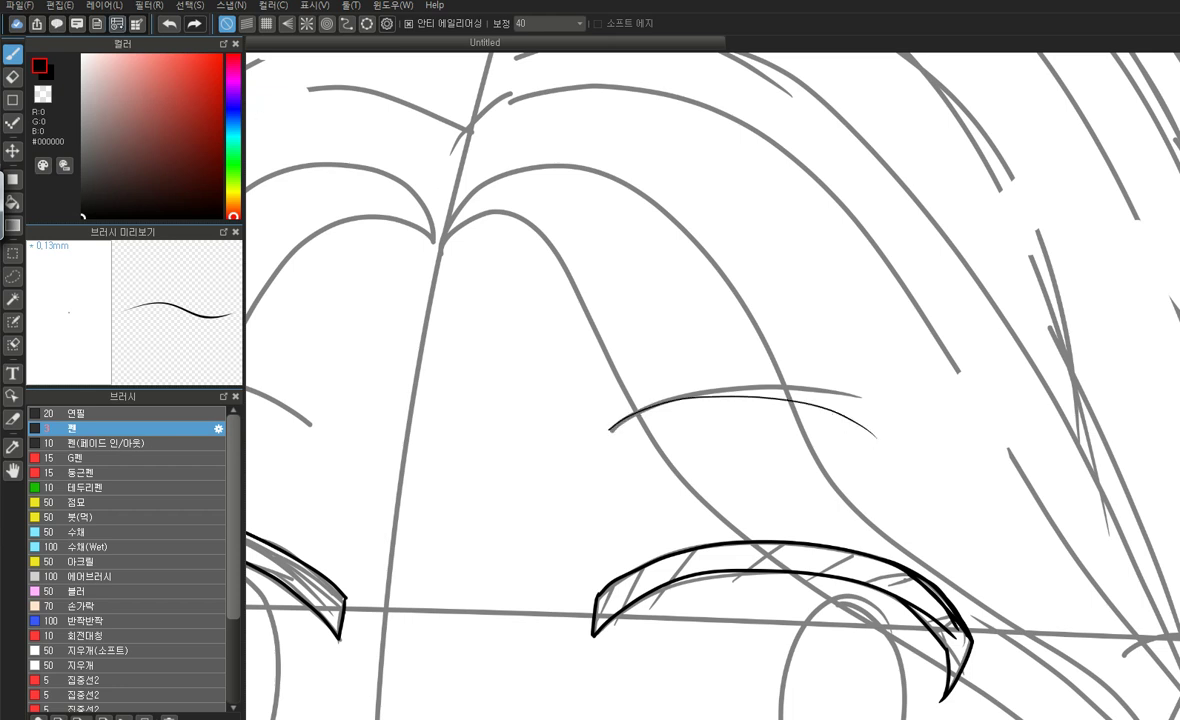
pyautogui.click(170, 23)
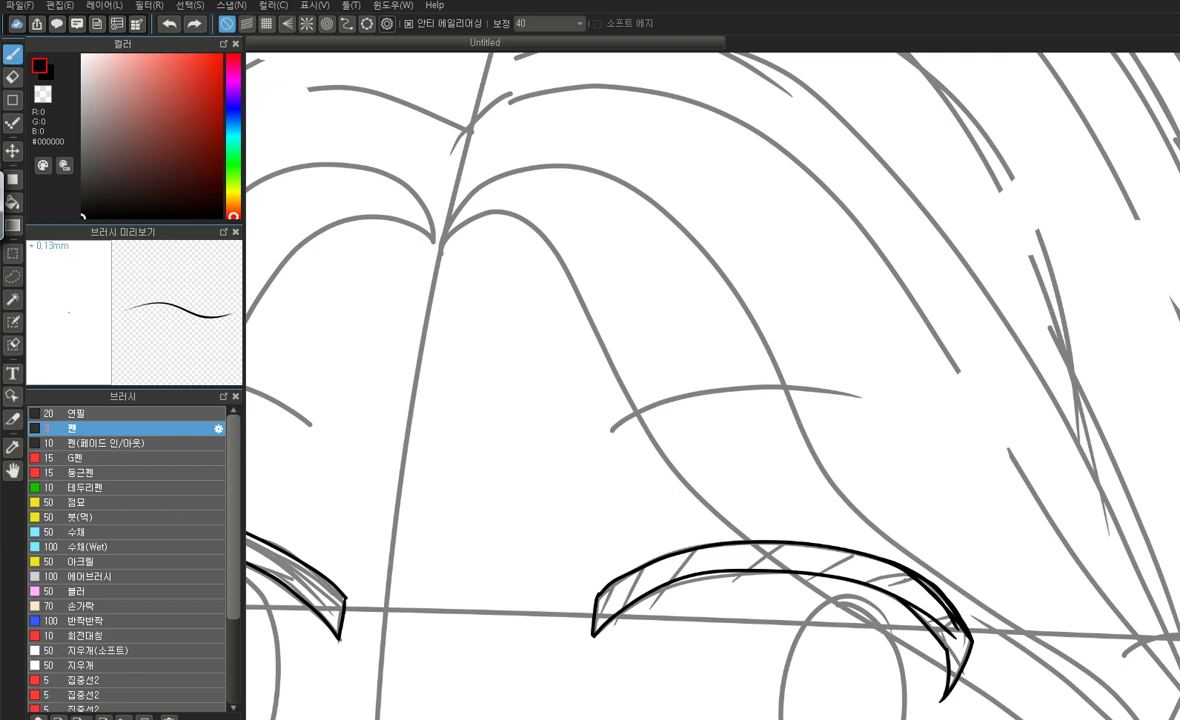
# Ink both halves of the smiling mouth in black with the pen width set to 0.30 mm
pyautogui.scroll(-3, 651, 501)
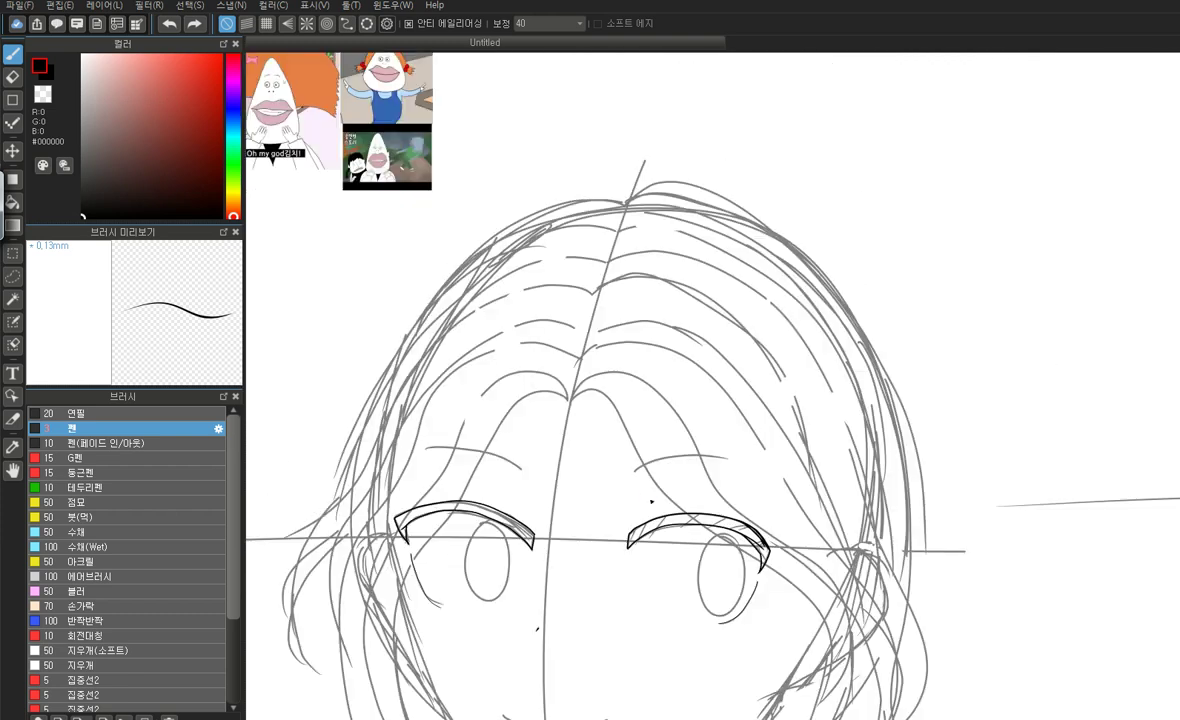
pyautogui.scroll(4, 436, 606)
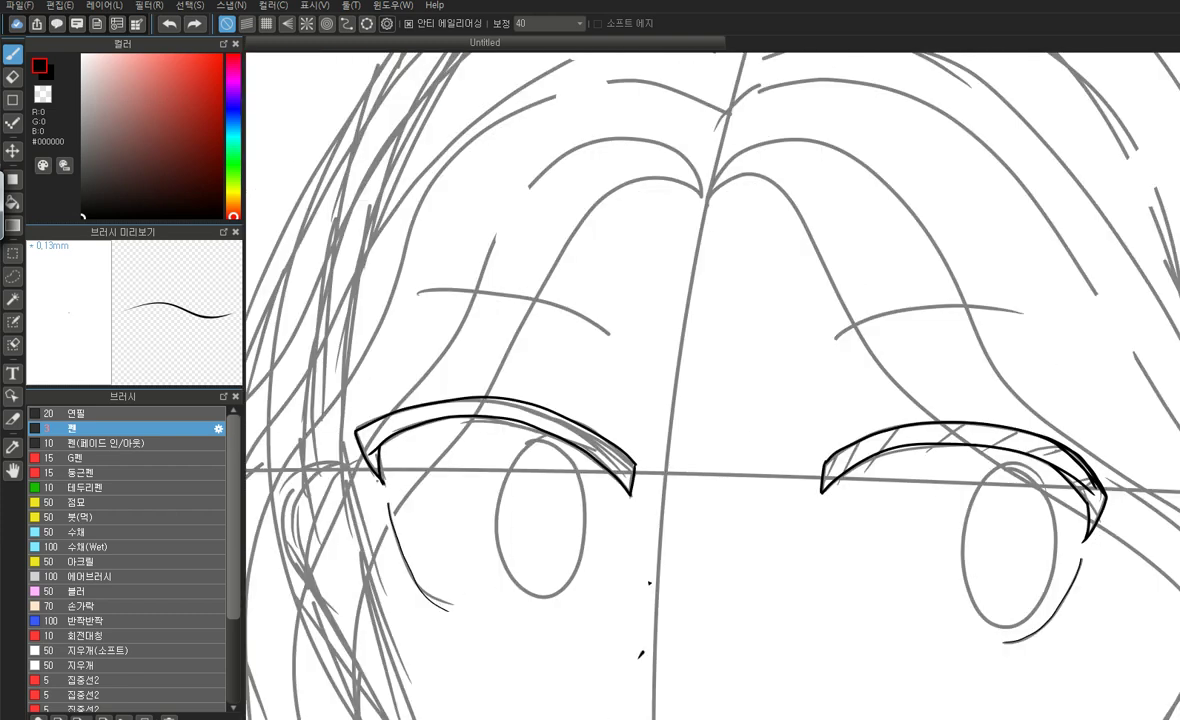
pyautogui.scroll(-4, 640, 655)
pyautogui.scroll(6, 525, 690)
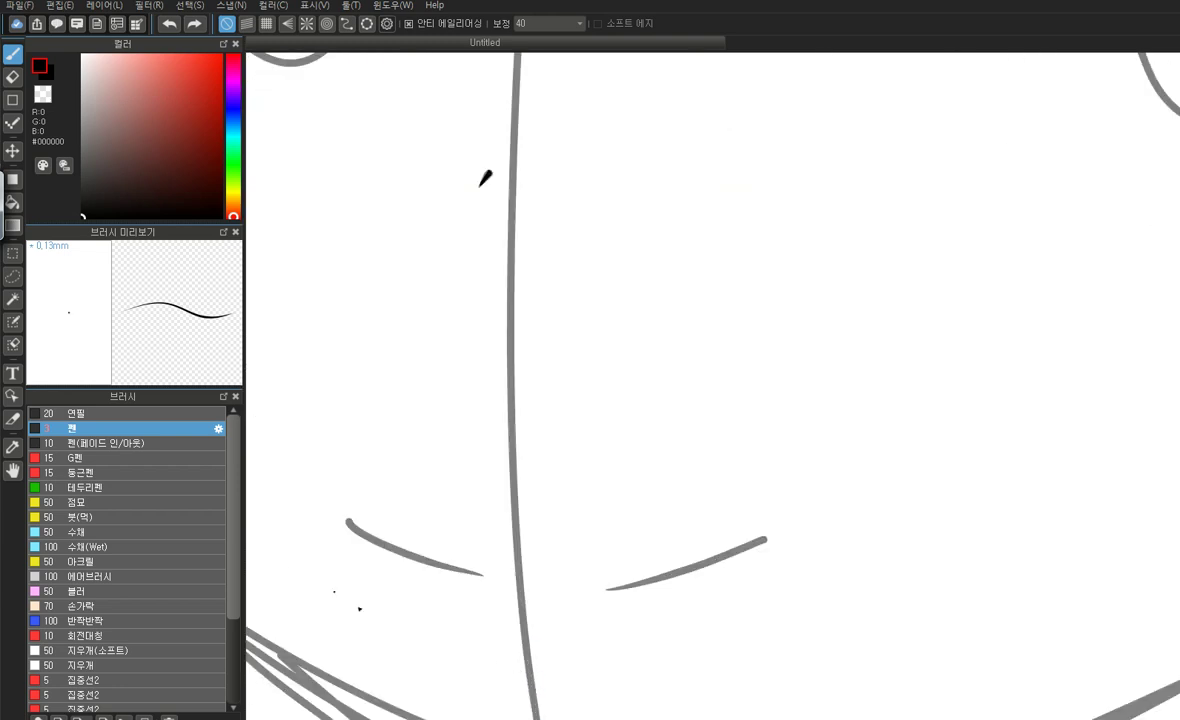
pyautogui.scroll(-2, 330, 555)
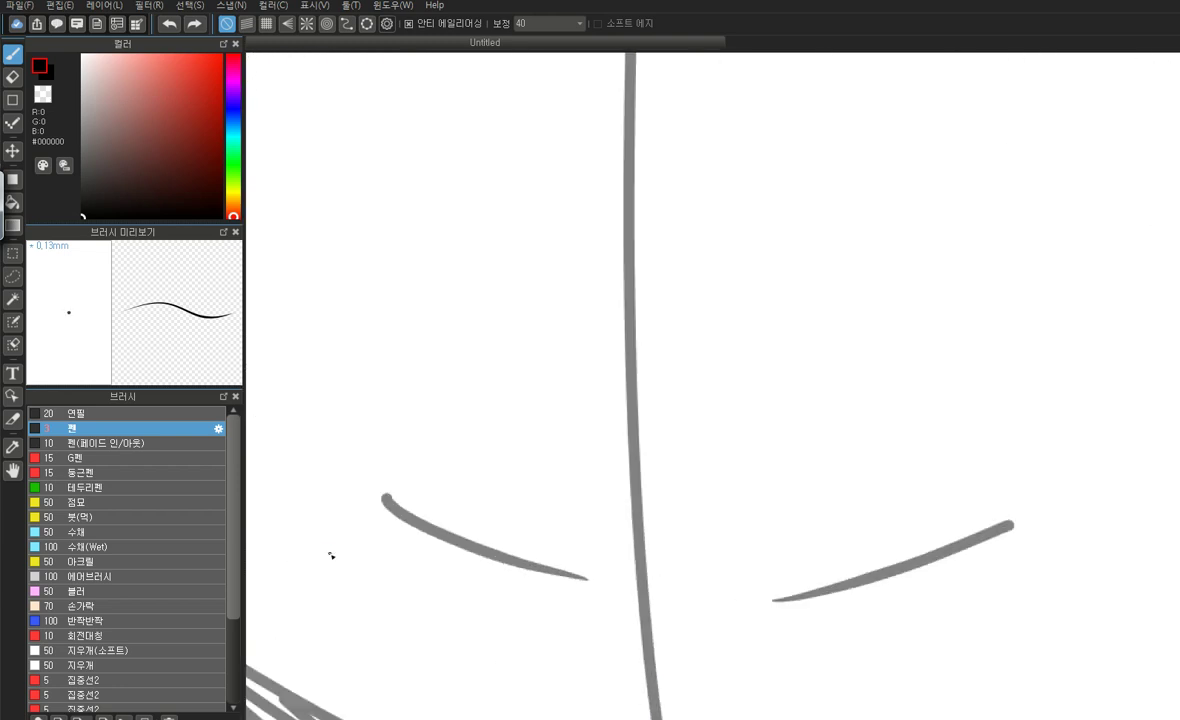
pyautogui.moveTo(386, 498)
pyautogui.mouseDown()
pyautogui.moveTo(464, 548)
pyautogui.moveTo(590, 585)
pyautogui.mouseUp()
pyautogui.hotkey('ctrl', 'z')
pyautogui.moveTo(386, 496)
pyautogui.mouseDown()
pyautogui.moveTo(497, 561)
pyautogui.moveTo(564, 580)
pyautogui.moveTo(598, 584)
pyautogui.mouseUp()
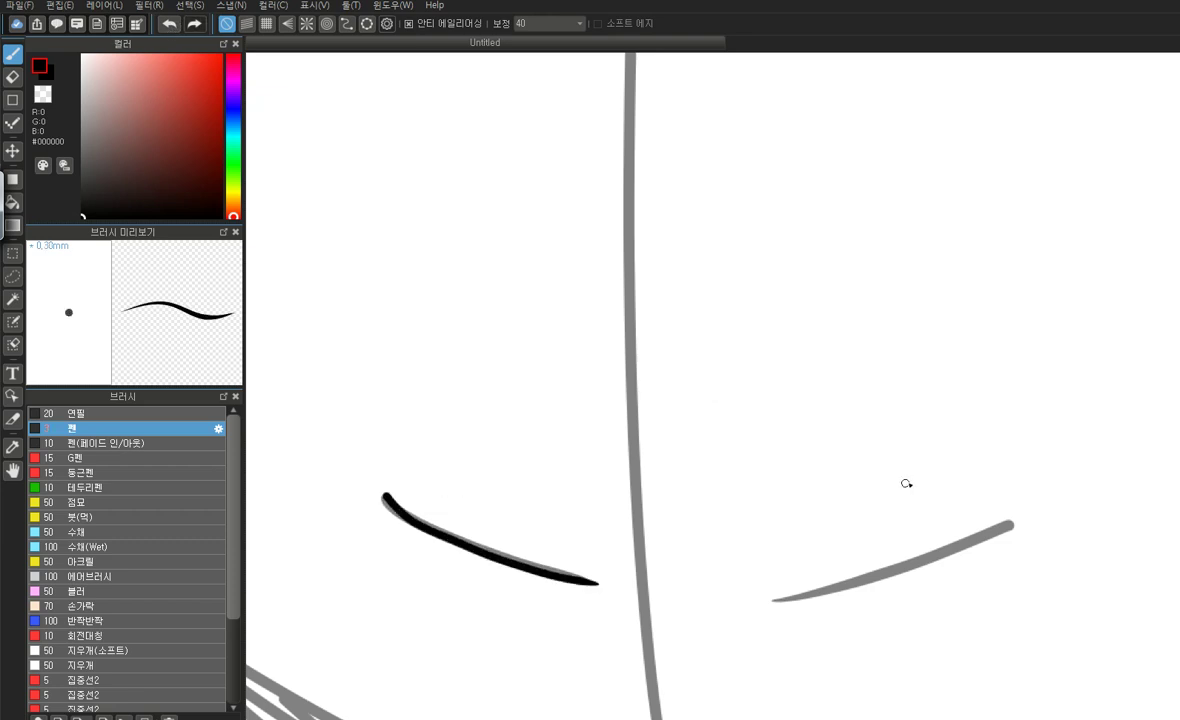
pyautogui.moveTo(1011, 522)
pyautogui.mouseDown()
pyautogui.moveTo(925, 572)
pyautogui.moveTo(779, 601)
pyautogui.mouseUp()
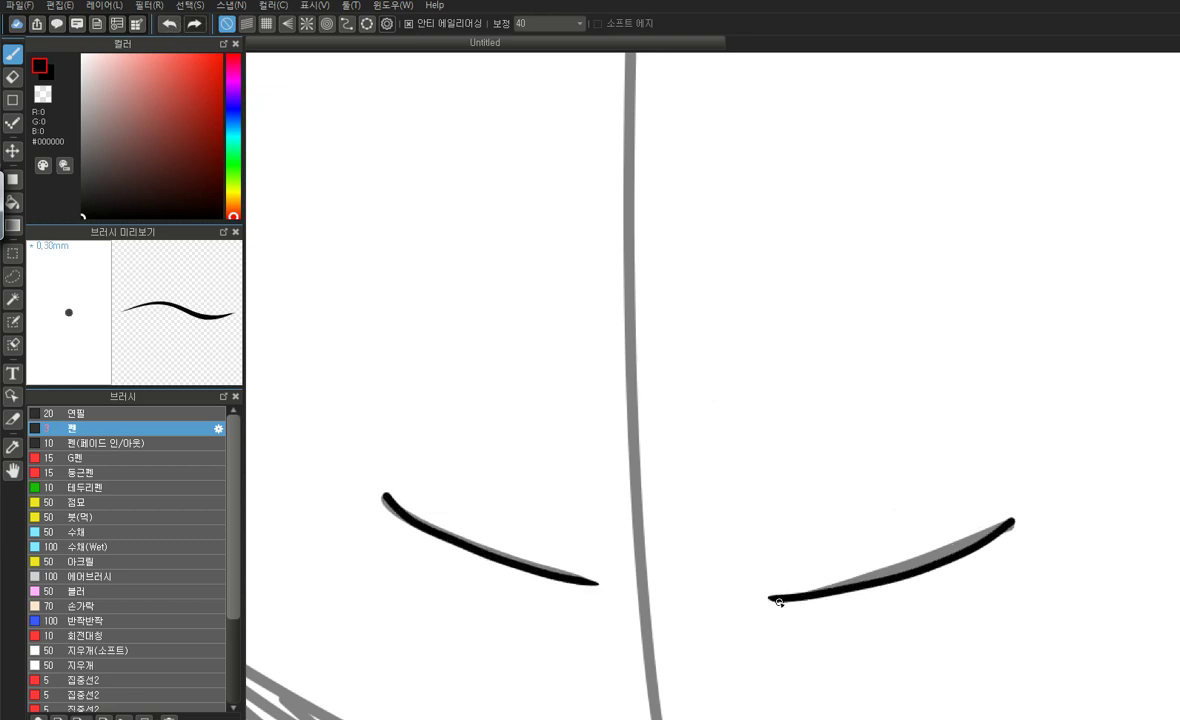
pyautogui.scroll(-6, 779, 601)
pyautogui.scroll(3, 838, 346)
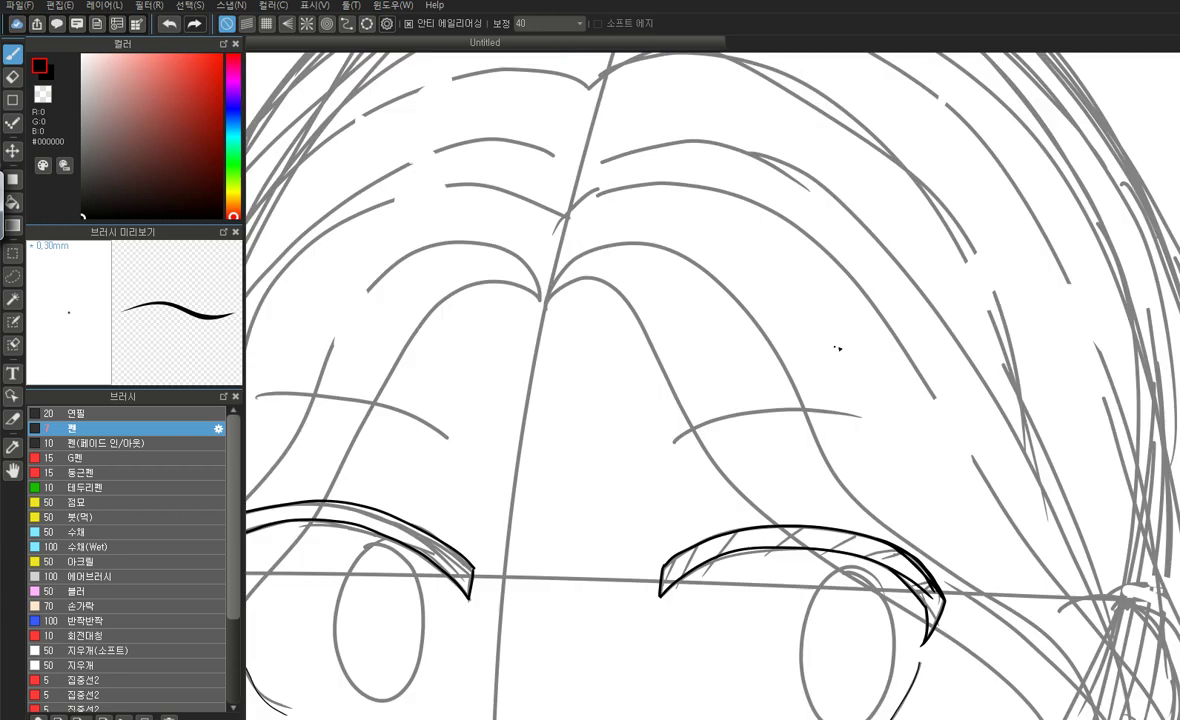
pyautogui.scroll(2, 693, 461)
pyautogui.moveTo(670, 436)
pyautogui.mouseDown()
pyautogui.moveTo(714, 405)
pyautogui.moveTo(916, 399)
pyautogui.mouseUp()
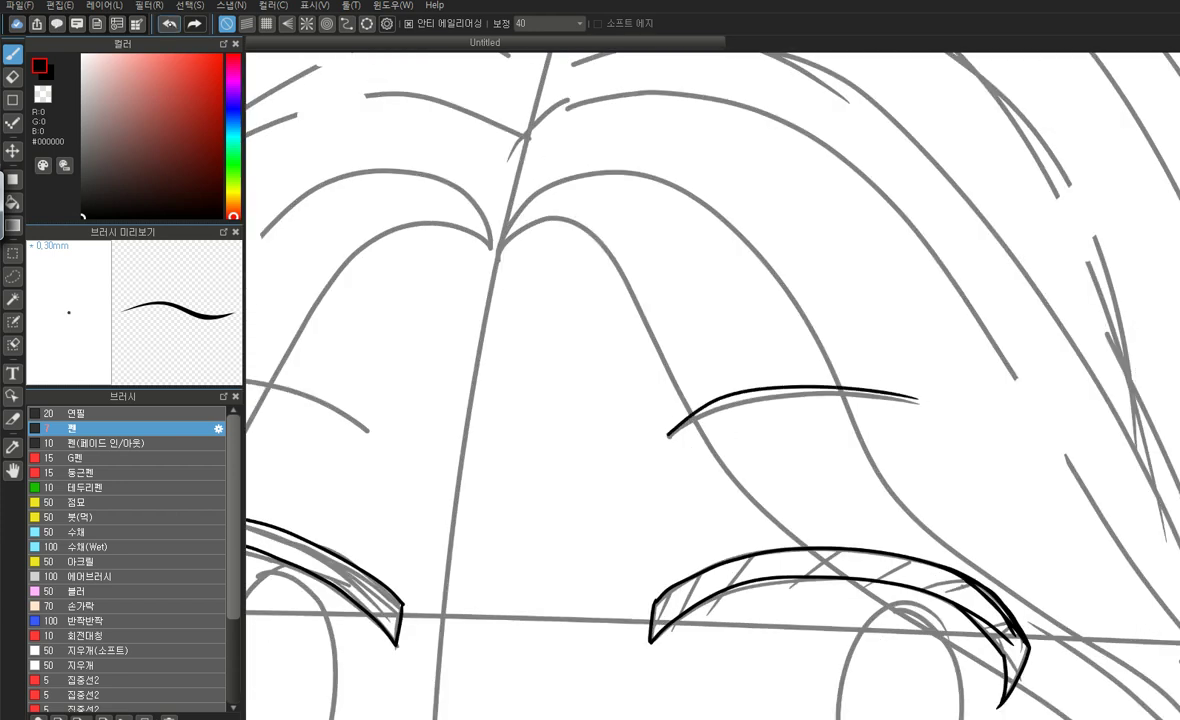
pyautogui.hotkey('ctrl', 'z')
pyautogui.moveTo(671, 437)
pyautogui.mouseDown()
pyautogui.moveTo(838, 401)
pyautogui.moveTo(893, 414)
pyautogui.mouseUp()
pyautogui.click(169, 23)
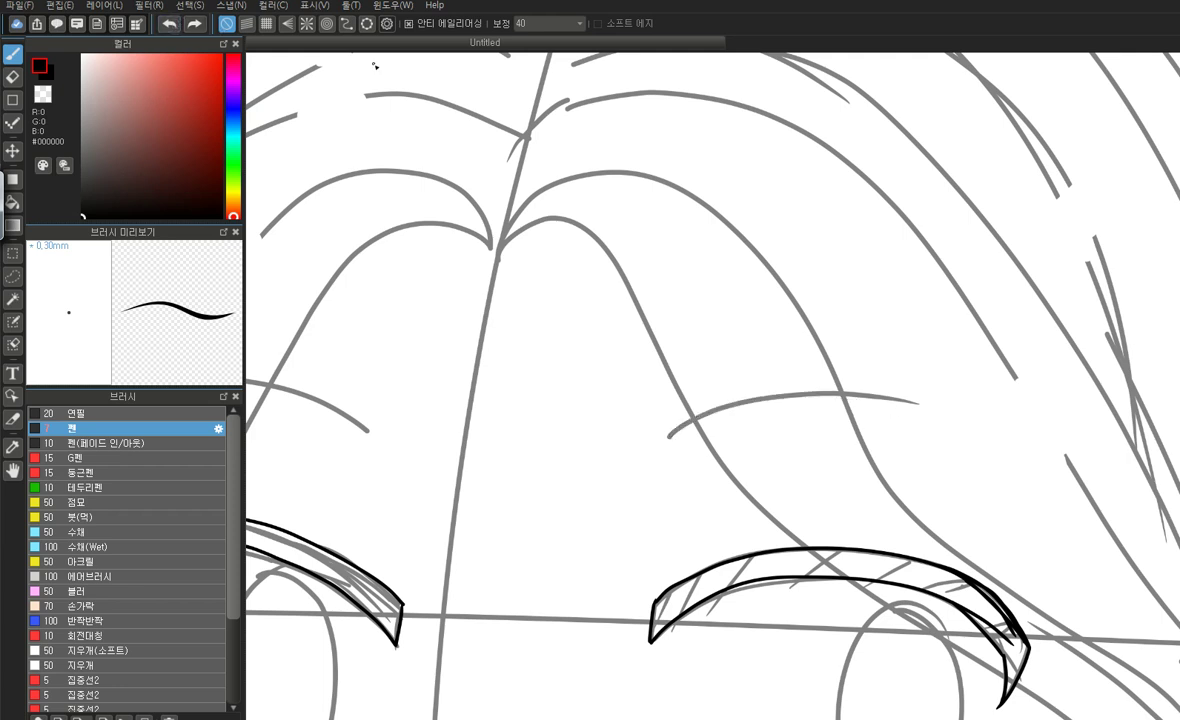
# Ink the right-hand eyebrow in black as one arched stroke extending slightly past the draft's outer end
pyautogui.moveTo(668, 436)
pyautogui.mouseDown()
pyautogui.moveTo(767, 397)
pyautogui.moveTo(879, 385)
pyautogui.moveTo(950, 404)
pyautogui.mouseUp()
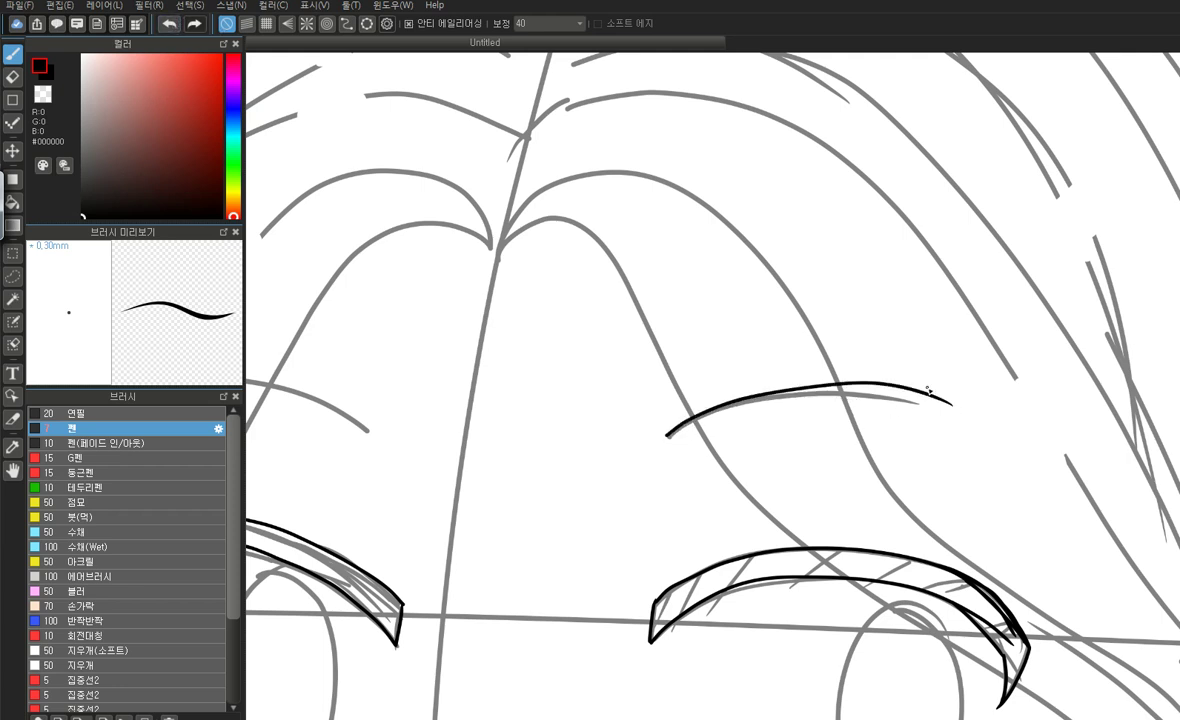
# Redraw the right-hand eyebrow's upper edge as one thin black arc that follows the draft and runs past its outer end
pyautogui.hotkey('ctrl', 'z')
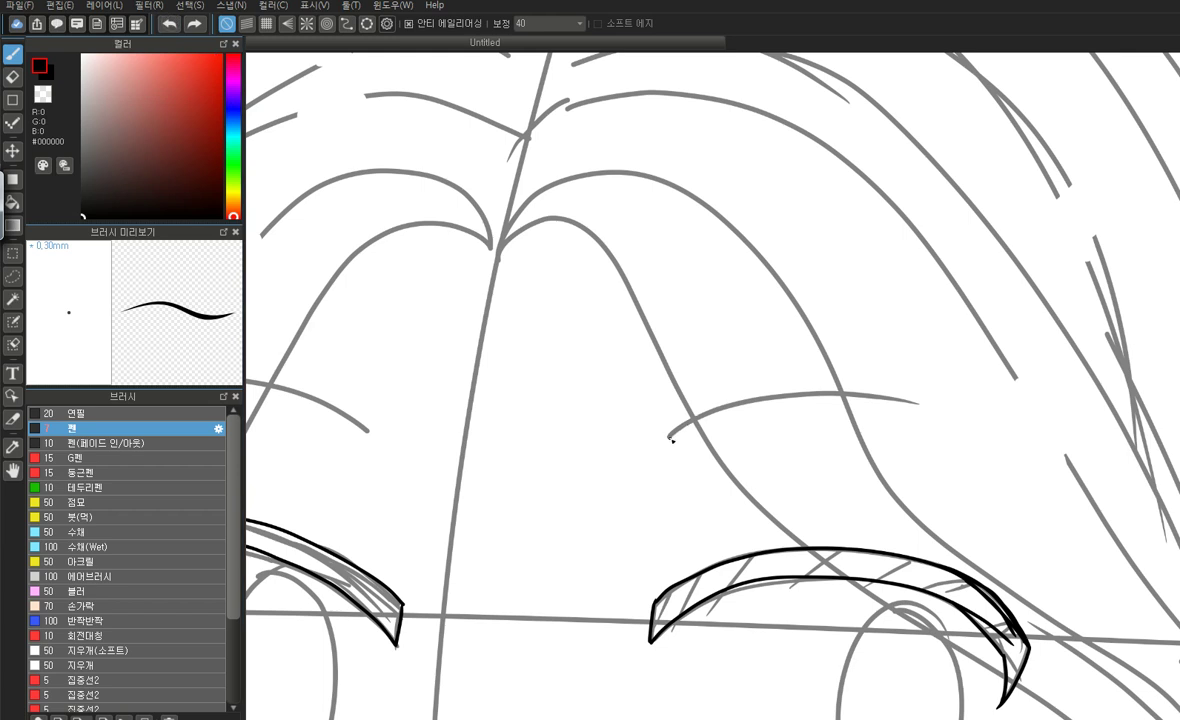
pyautogui.moveTo(671, 432)
pyautogui.mouseDown()
pyautogui.moveTo(793, 399)
pyautogui.moveTo(921, 398)
pyautogui.mouseUp()
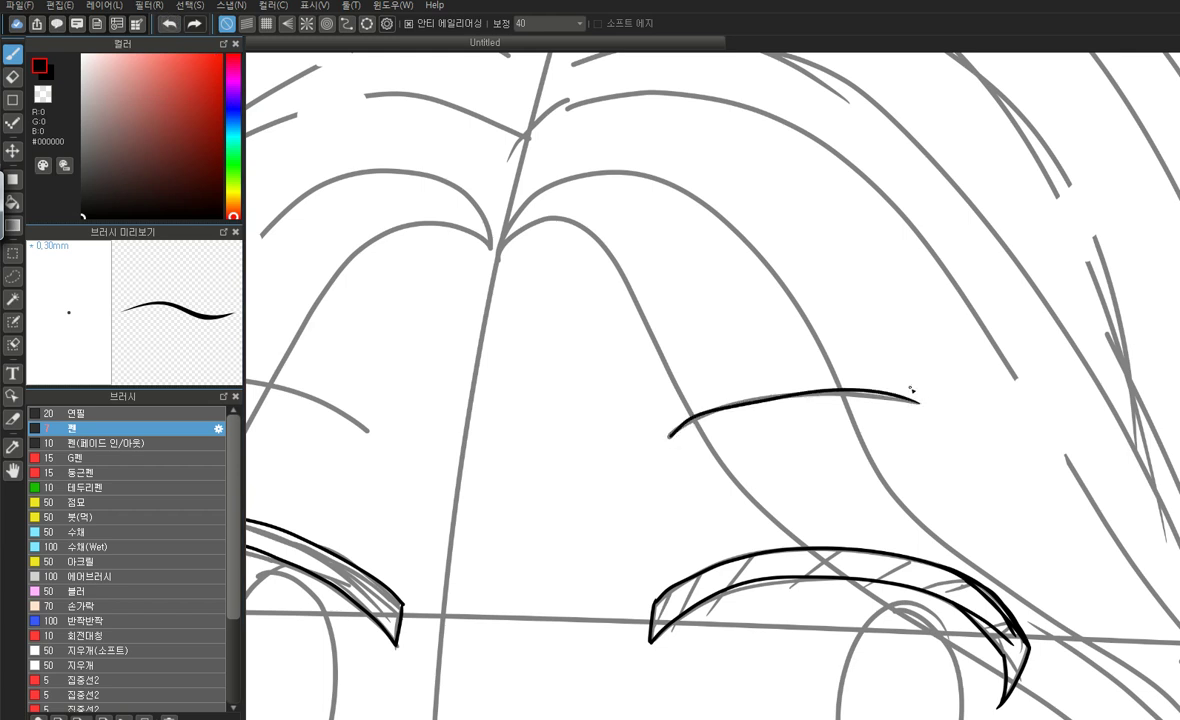
pyautogui.hotkey('ctrl', 'z')
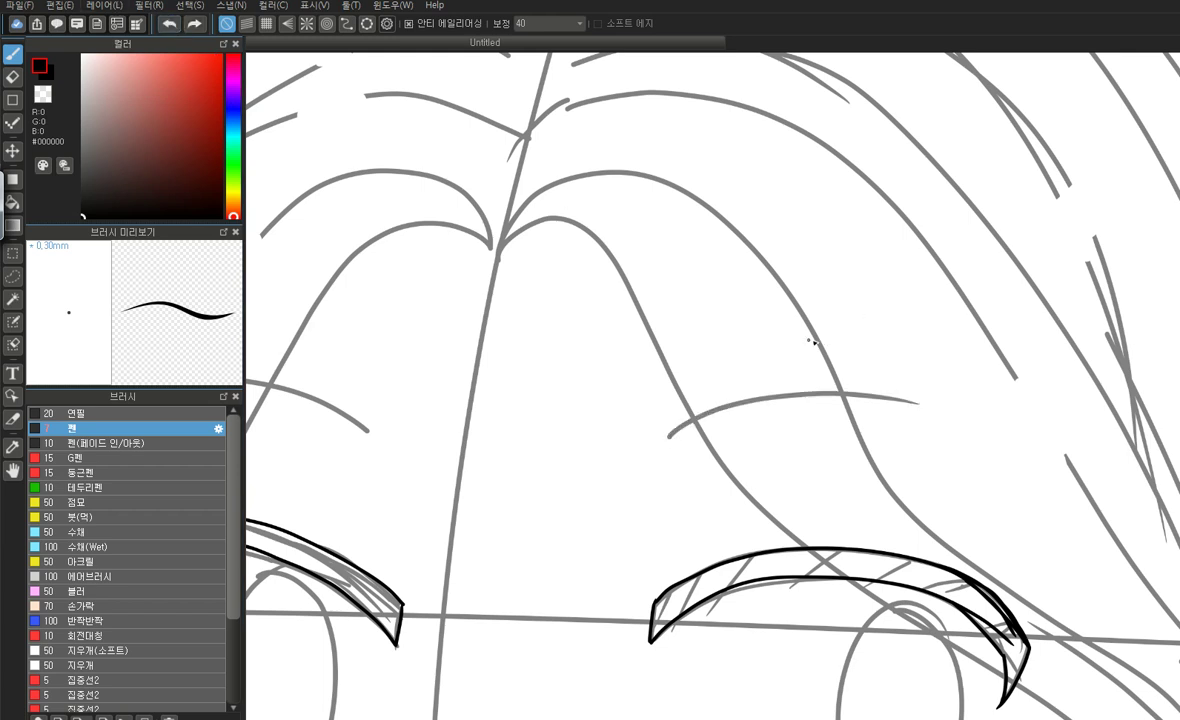
pyautogui.moveTo(684, 428)
pyautogui.mouseDown()
pyautogui.moveTo(763, 416)
pyautogui.moveTo(945, 428)
pyautogui.mouseUp()
pyautogui.hotkey('ctrl', 'z')
pyautogui.moveTo(670, 434)
pyautogui.mouseDown()
pyautogui.moveTo(748, 399)
pyautogui.moveTo(966, 404)
pyautogui.mouseUp()
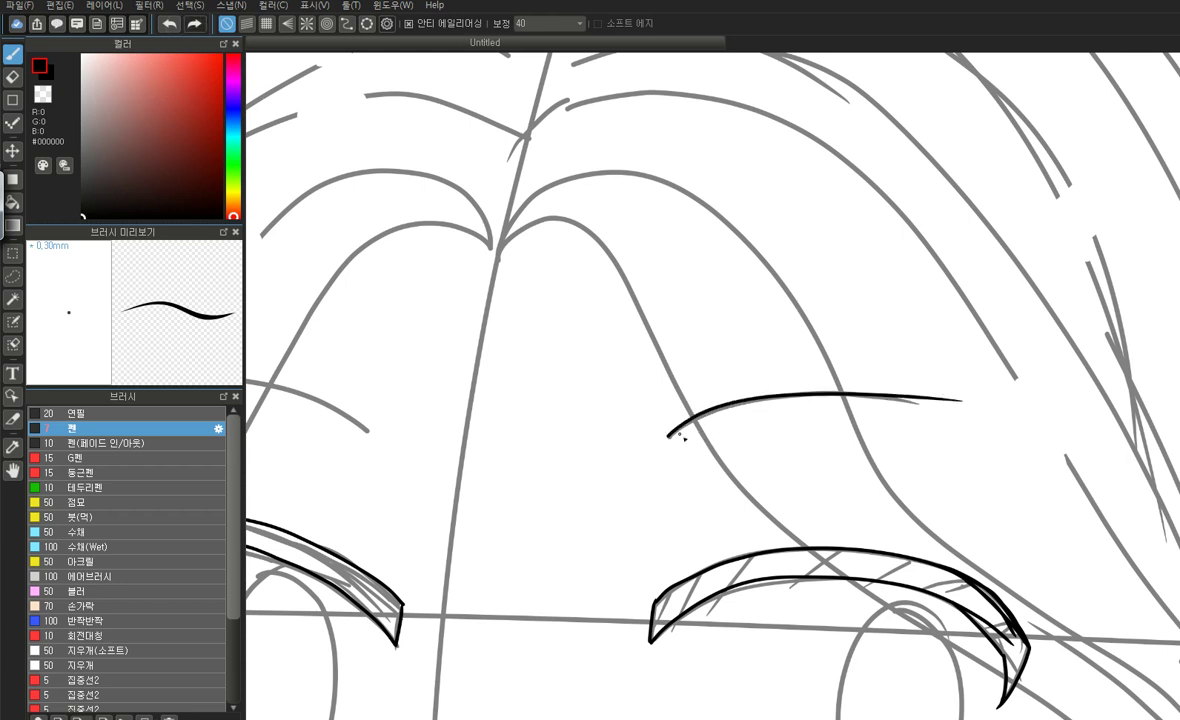
# Close the right-hand eyebrow outline with a short inner end and a lower edge tapering into the upper arc
pyautogui.moveTo(668, 436); pyautogui.dragTo(667, 458)
pyautogui.moveTo(952, 398); pyautogui.dragTo(702, 456)
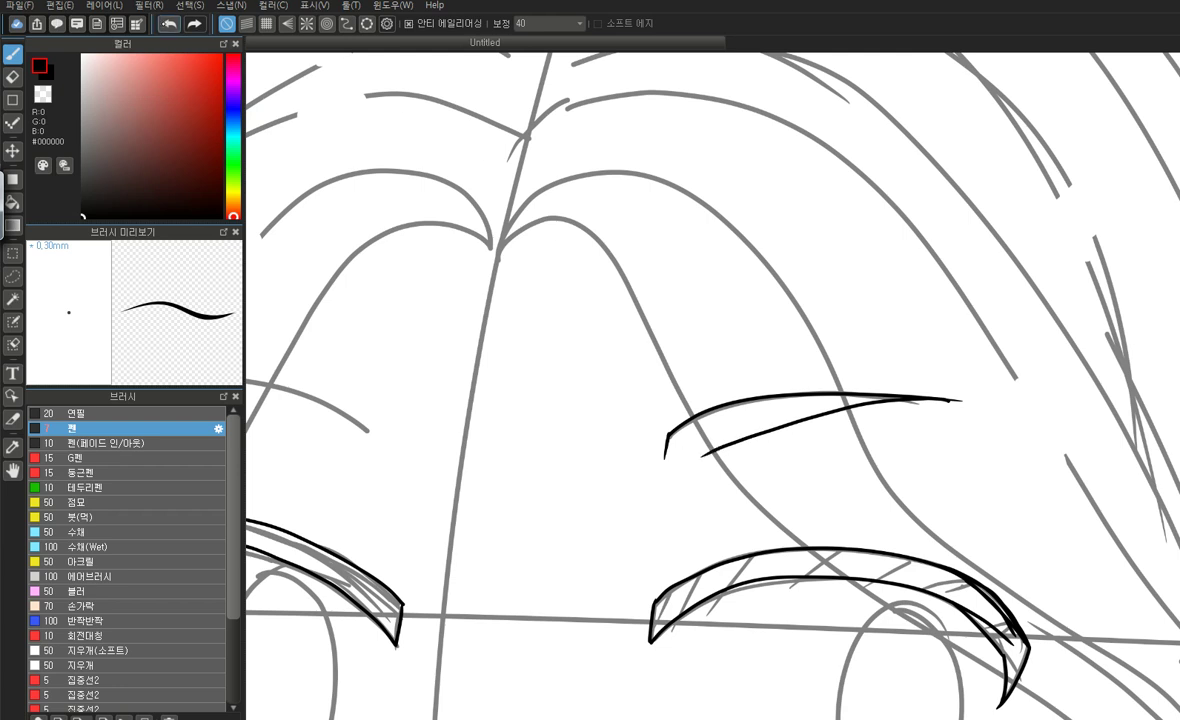
pyautogui.hotkey('ctrl', 'z')
pyautogui.moveTo(614, 418)
pyautogui.mouseDown()
pyautogui.moveTo(870, 388)
pyautogui.moveTo(690, 441)
pyautogui.moveTo(663, 463)
pyautogui.mouseUp()
pyautogui.hotkey('ctrl', 'z')
pyautogui.scroll(-5, 555, 350)
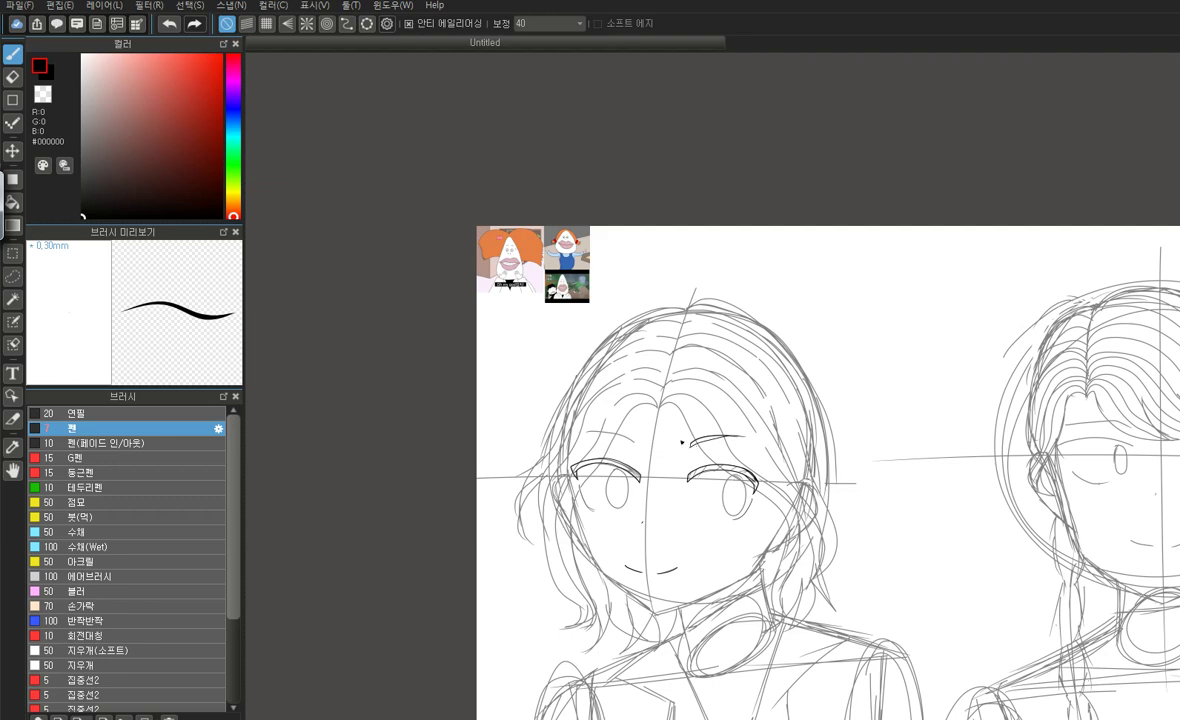
pyautogui.scroll(5, 692, 430)
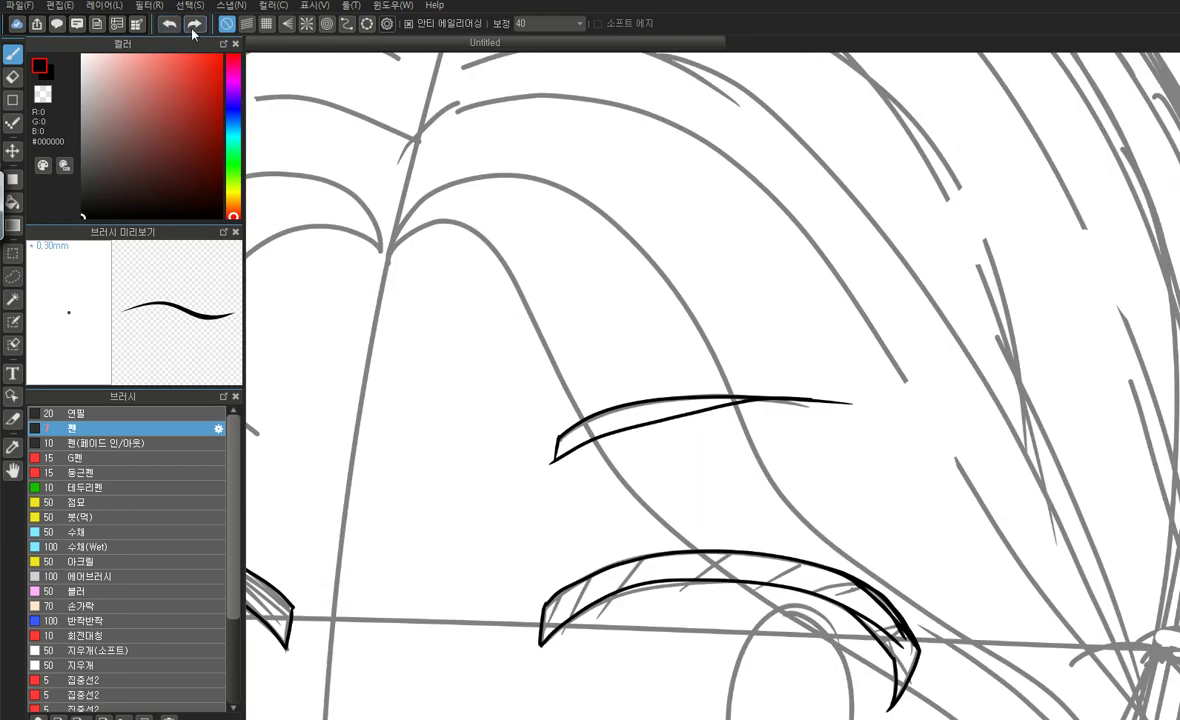
# Fill both upper lash outlines with solid black, including the gap near the right-hand lash's outer corner
pyautogui.scroll(-5, 523, 272)
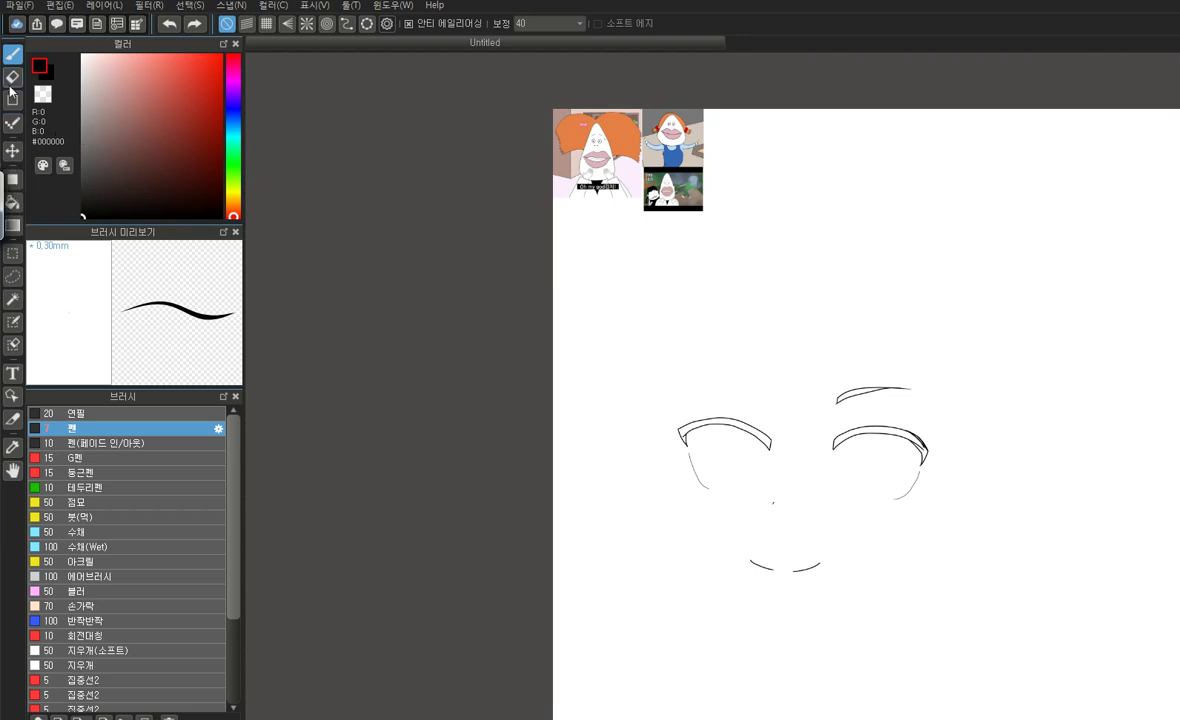
pyautogui.click(20, 202)
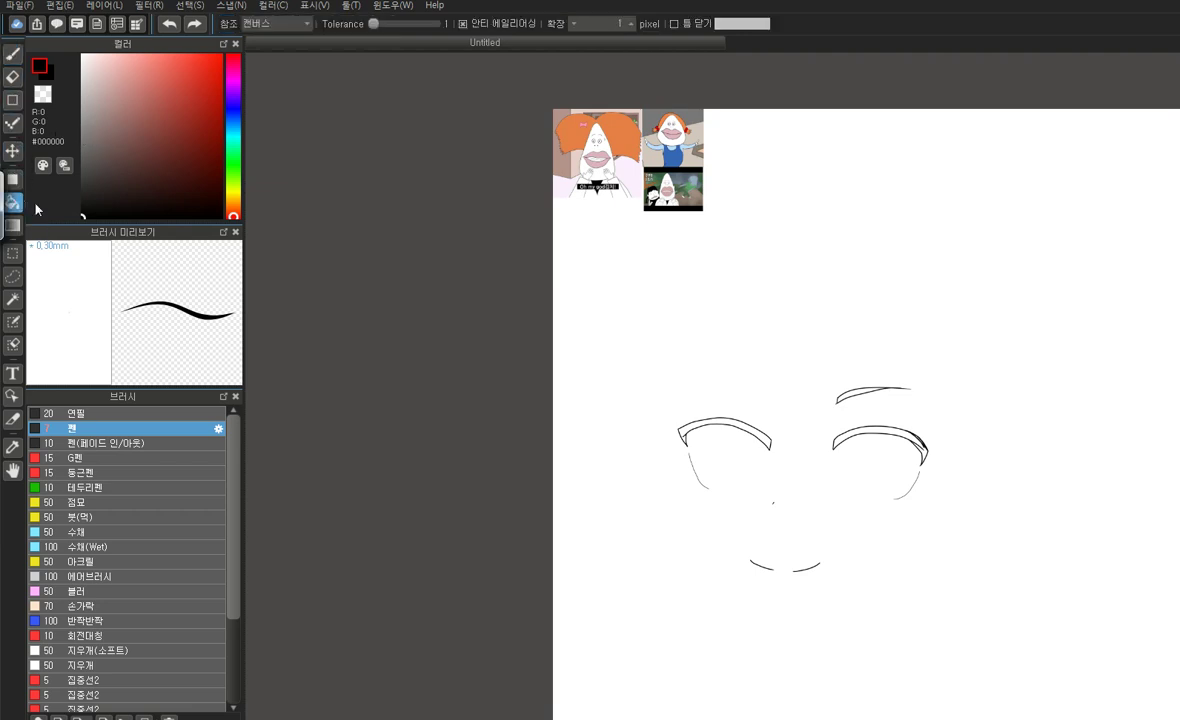
pyautogui.scroll(5, 990, 485)
pyautogui.click(704, 273)
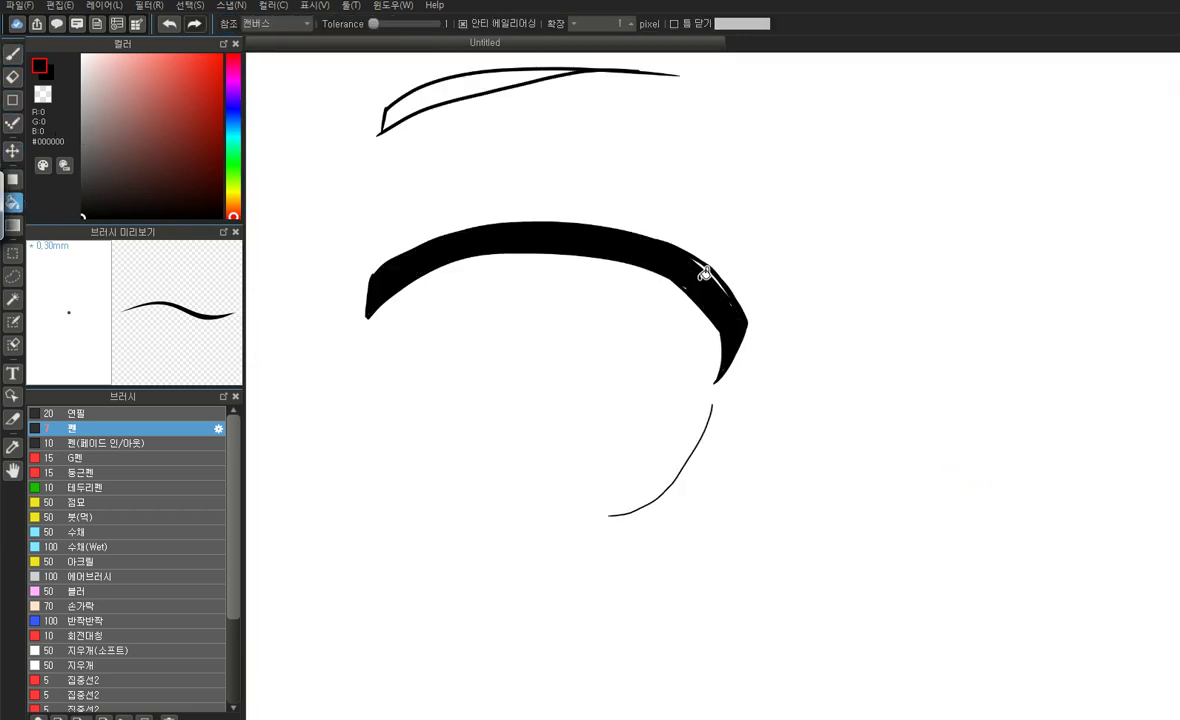
pyautogui.scroll(2, 704, 273)
pyautogui.click(709, 265)
pyautogui.scroll(-3, 983, 459)
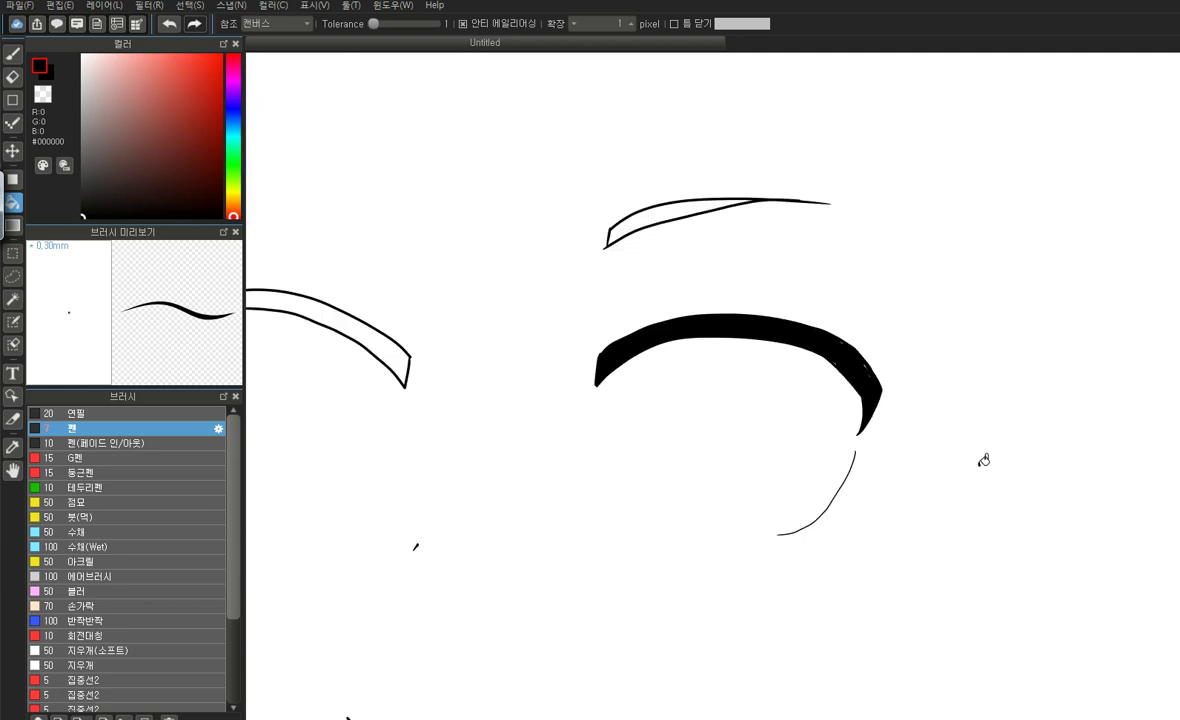
pyautogui.click(320, 303)
pyautogui.scroll(-3, 672, 436)
# Ink the left-hand eyebrow's upper edge with the pen, running from the inner end slightly past the draft's outer end
pyautogui.scroll(4, 698, 340)
pyautogui.click(13, 53)
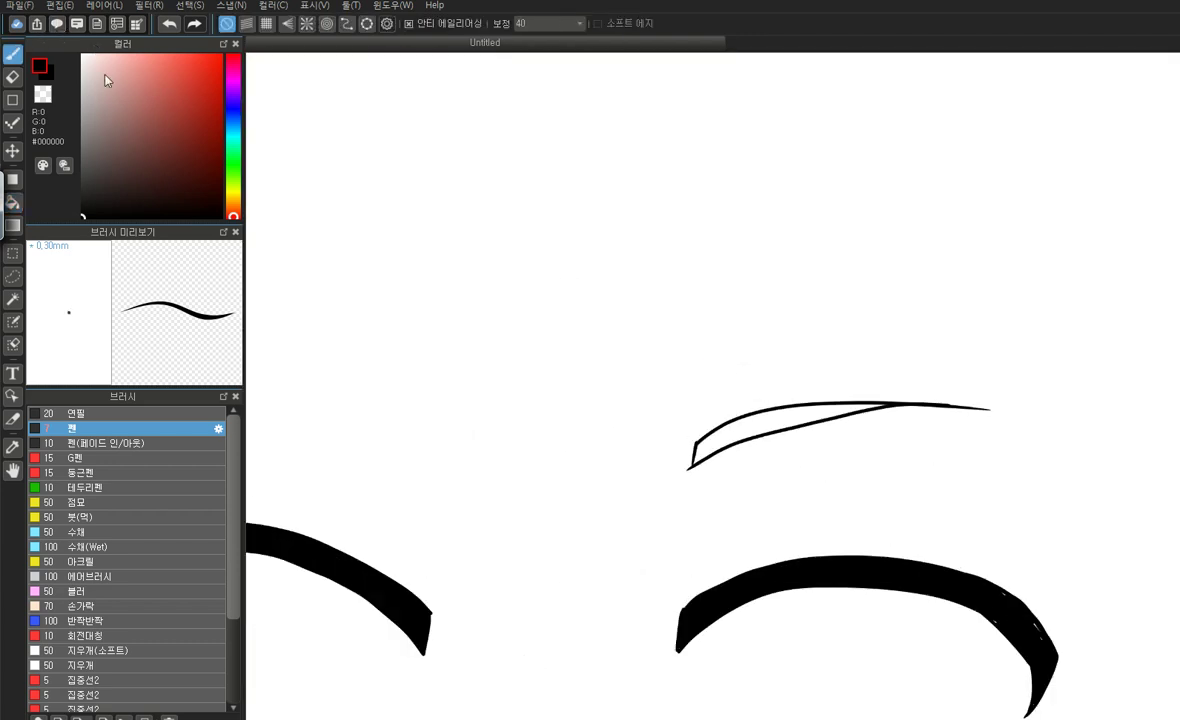
pyautogui.scroll(-2, 767, 508)
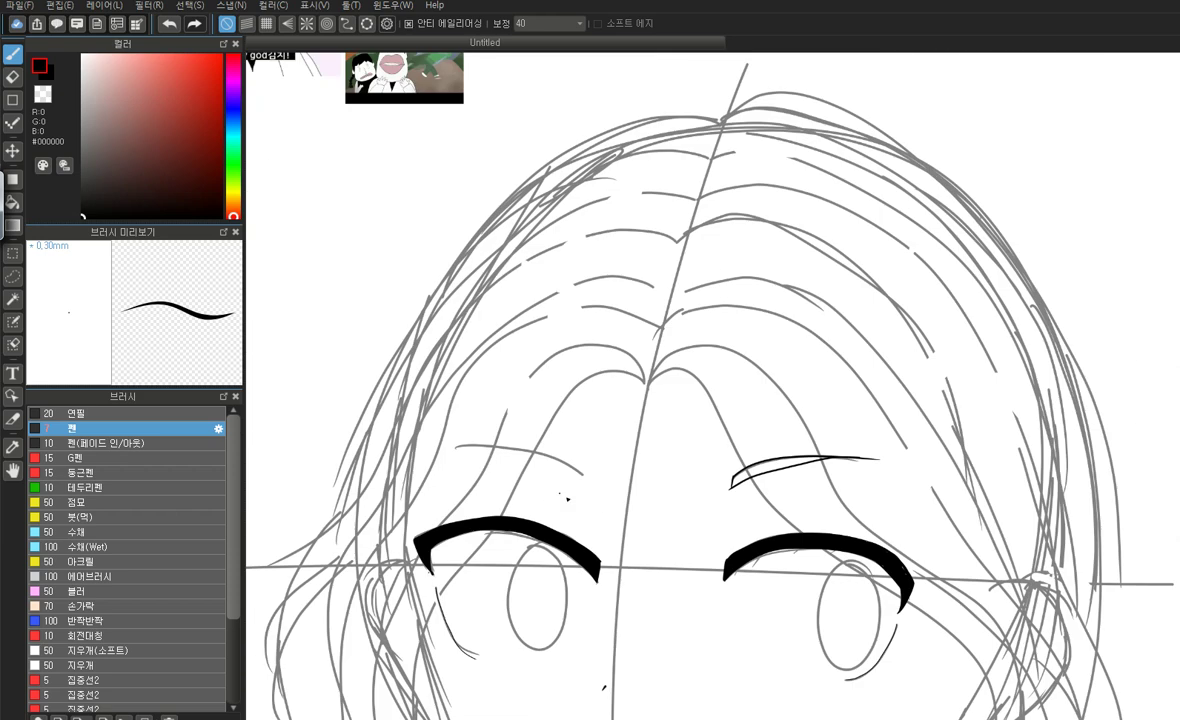
pyautogui.scroll(4, 462, 470)
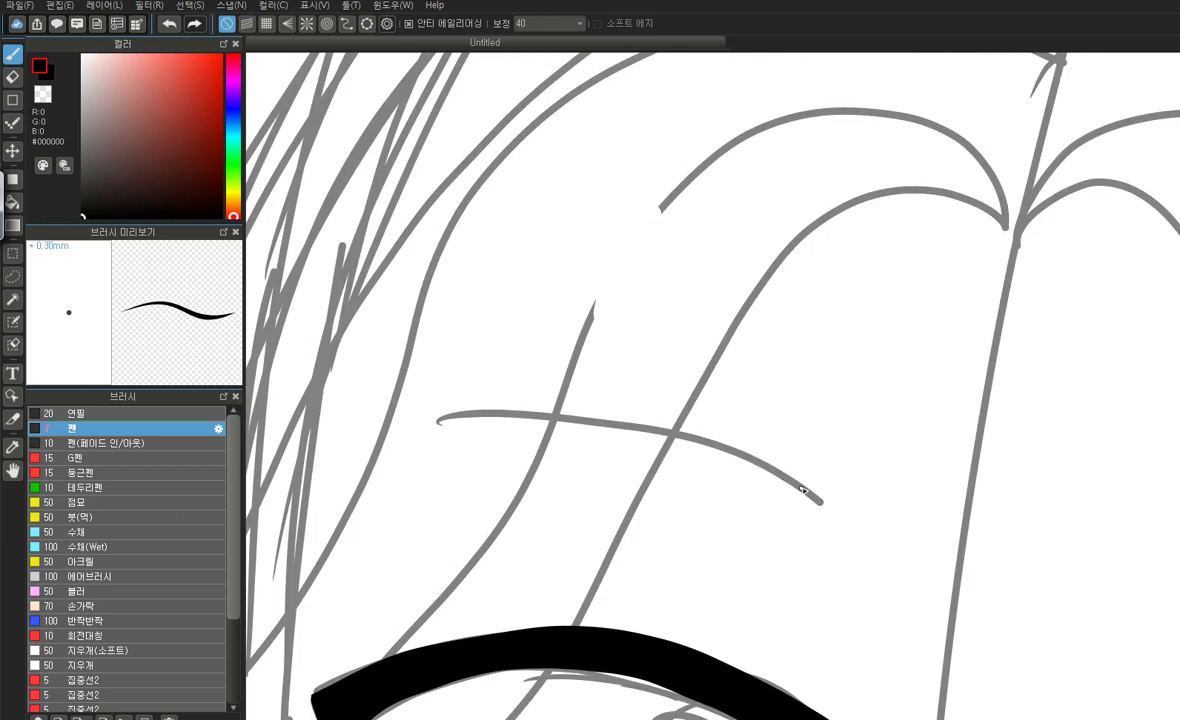
pyautogui.moveTo(820, 502)
pyautogui.mouseDown()
pyautogui.moveTo(770, 462)
pyautogui.moveTo(697, 433)
pyautogui.moveTo(596, 419)
pyautogui.moveTo(425, 423)
pyautogui.mouseUp()
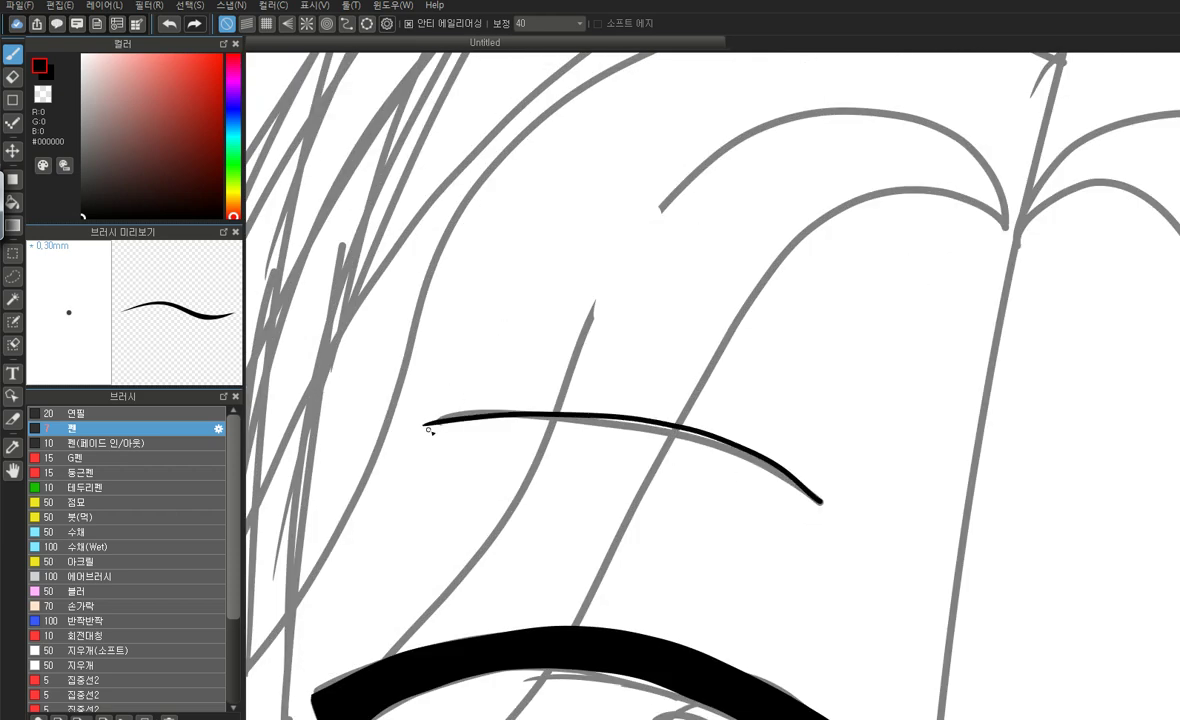
# Close the left-hand eyebrow outline with a short inner end and a lower edge tapering toward the outer tip
pyautogui.moveTo(821, 503)
pyautogui.mouseDown()
pyautogui.moveTo(811, 533)
pyautogui.moveTo(708, 471)
pyautogui.moveTo(452, 418)
pyautogui.mouseUp()
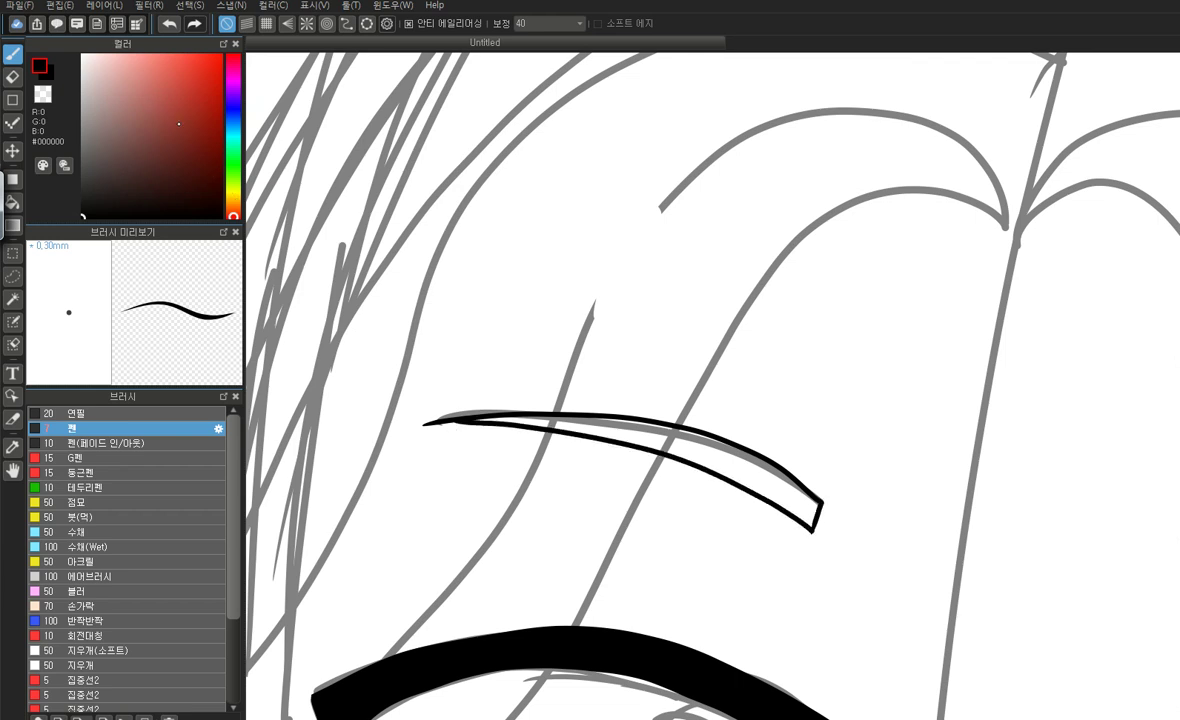
pyautogui.hotkey('ctrl', 'z')
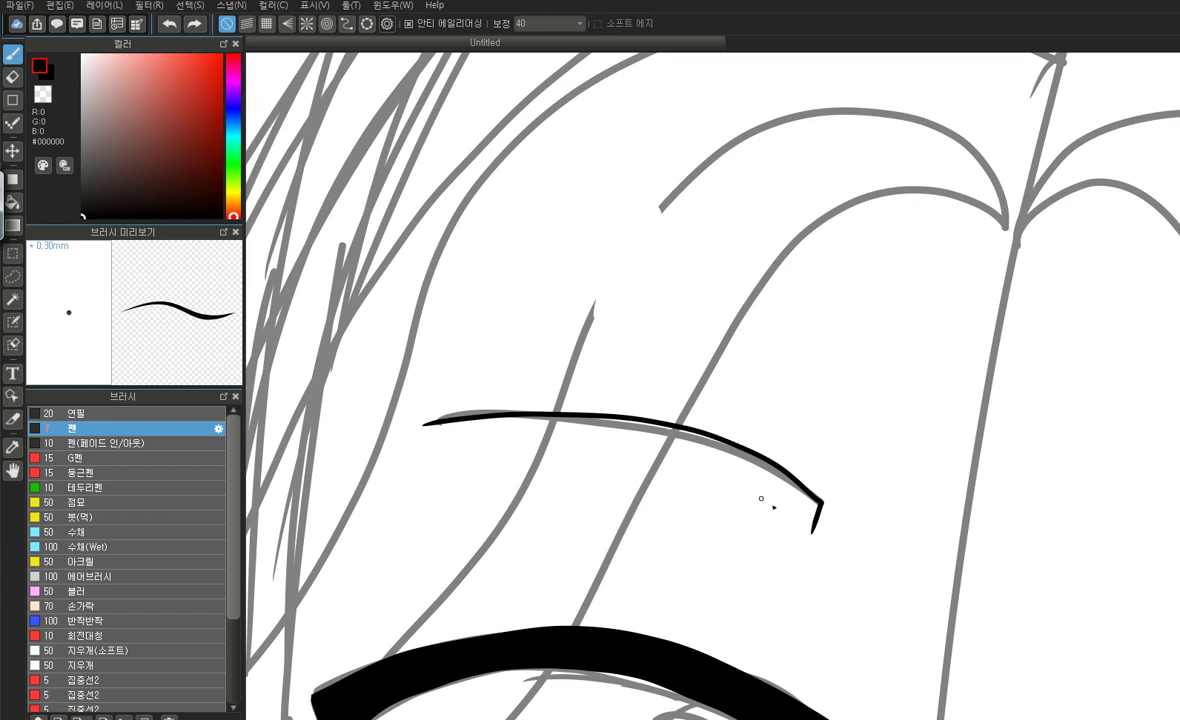
pyautogui.moveTo(474, 422)
pyautogui.mouseDown()
pyautogui.moveTo(569, 427)
pyautogui.moveTo(742, 474)
pyautogui.moveTo(808, 515)
pyautogui.mouseUp()
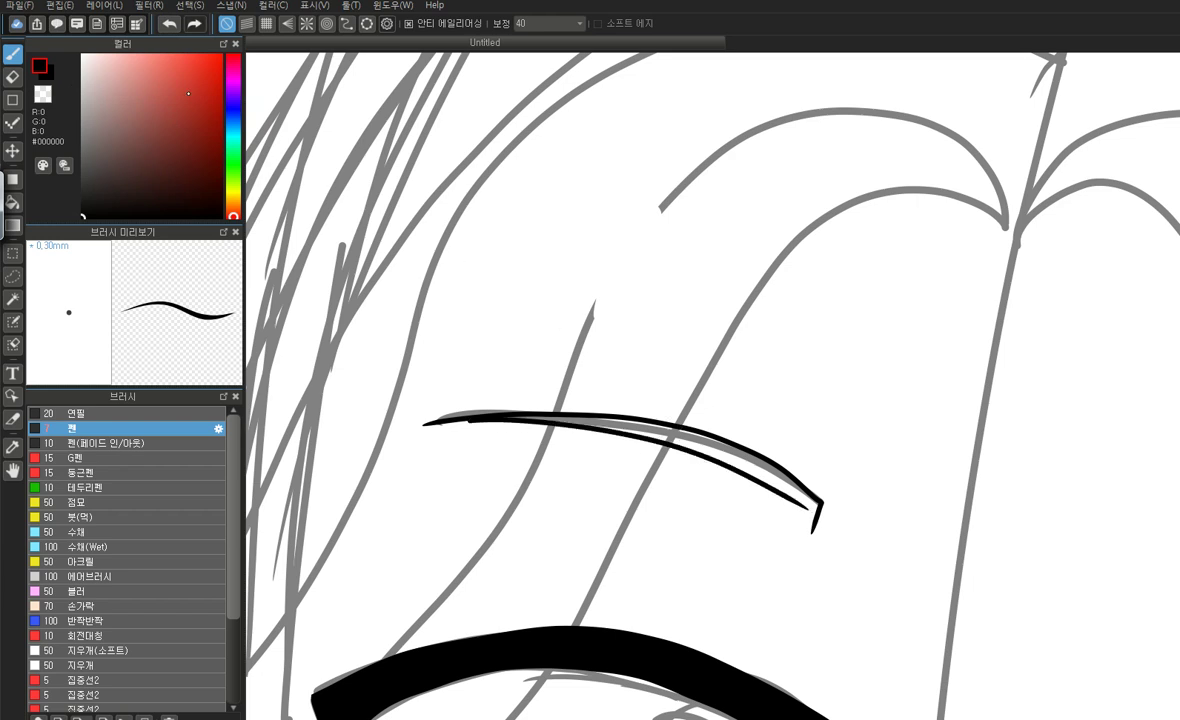
pyautogui.hotkey('ctrl', 'z')
pyautogui.moveTo(473, 421)
pyautogui.mouseDown()
pyautogui.moveTo(685, 457)
pyautogui.moveTo(788, 512)
pyautogui.mouseUp()
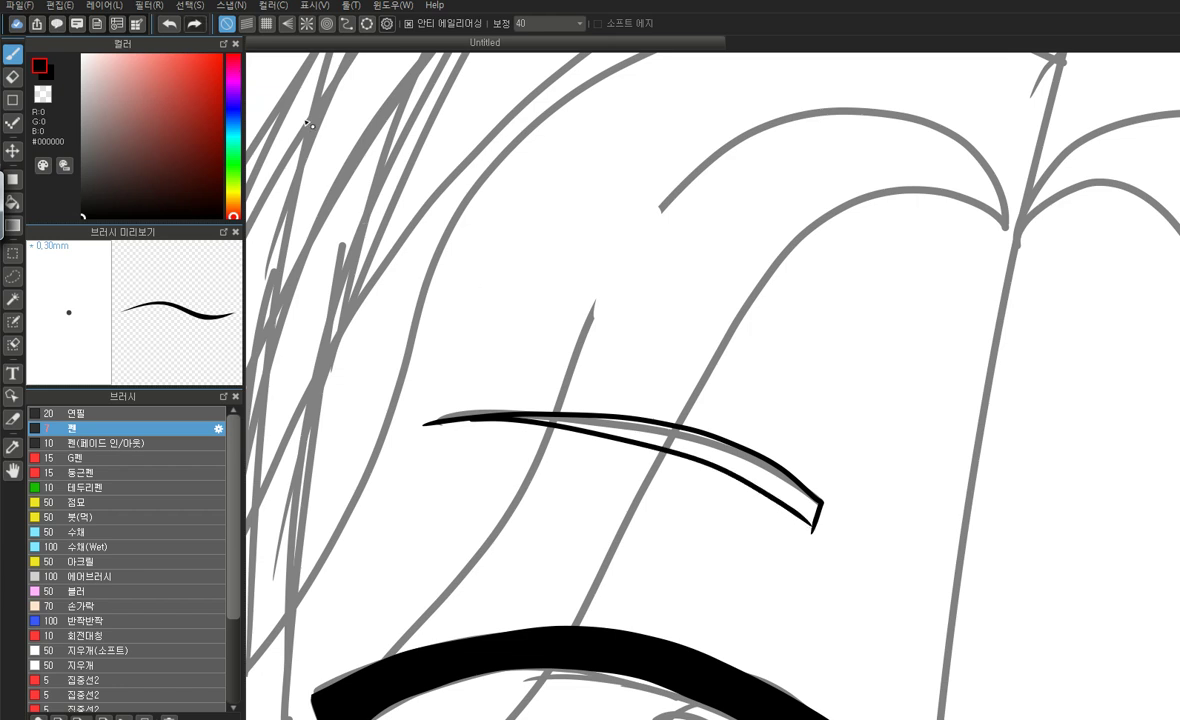
pyautogui.moveTo(813, 532); pyautogui.dragTo(720, 463)
pyautogui.hotkey('ctrl', 'z')
pyautogui.moveTo(812, 532)
pyautogui.mouseDown()
pyautogui.moveTo(688, 448)
pyautogui.moveTo(705, 465)
pyautogui.mouseUp()
# Fill both eyebrow outlines with solid black
pyautogui.click(13, 202)
pyautogui.click(663, 437)
pyautogui.scroll(-6, 432, 412)
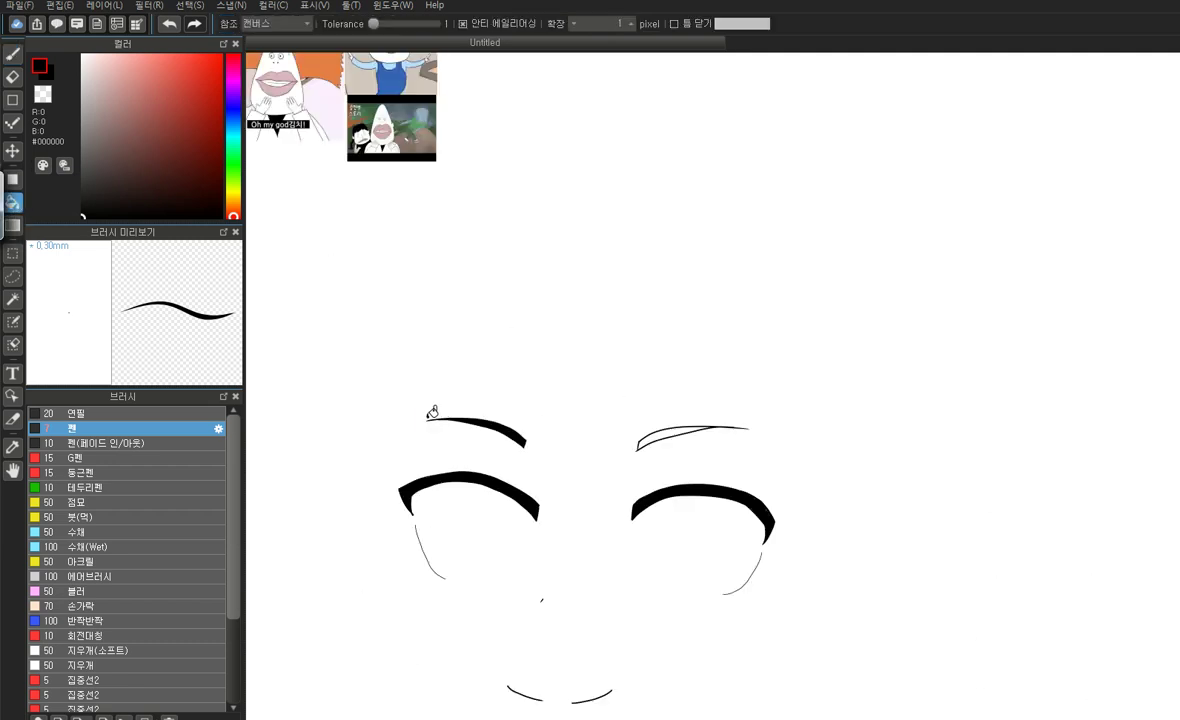
pyautogui.scroll(5, 598, 429)
pyautogui.click(590, 409)
pyautogui.scroll(-3, 752, 411)
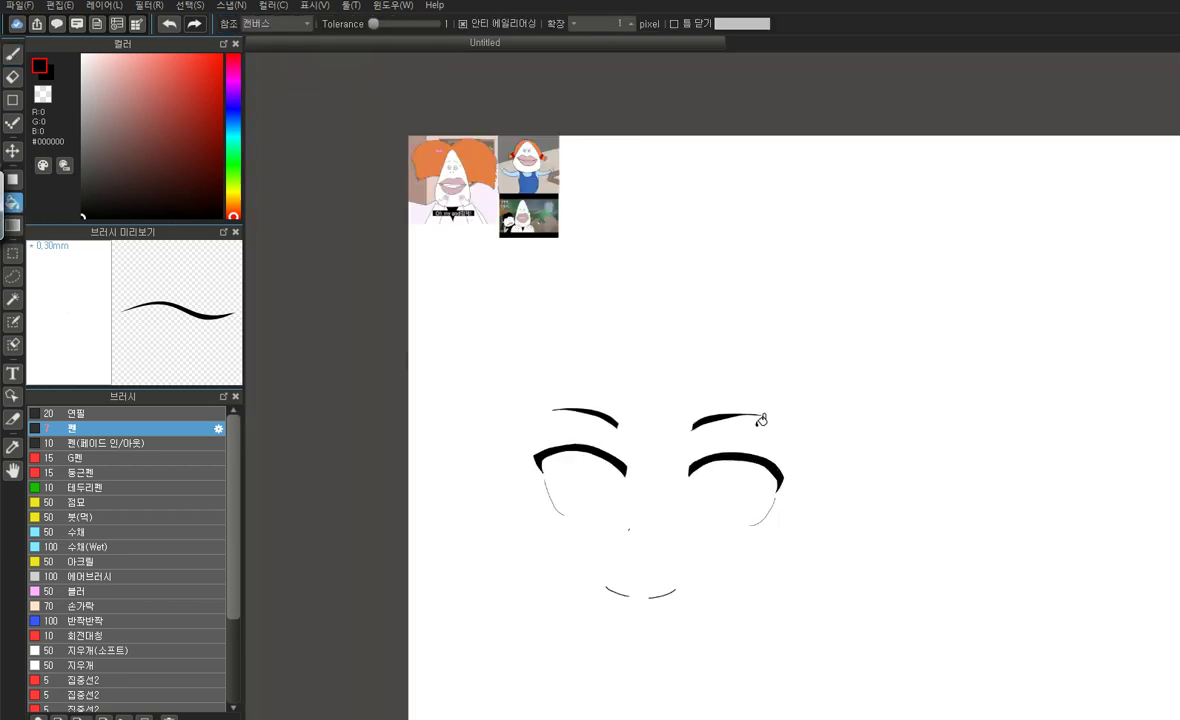
# Square off the left-hand eyebrow's lower inner corner and smooth its lower edge with black pen strokes
pyautogui.scroll(1, 650, 419)
pyautogui.click(13, 54)
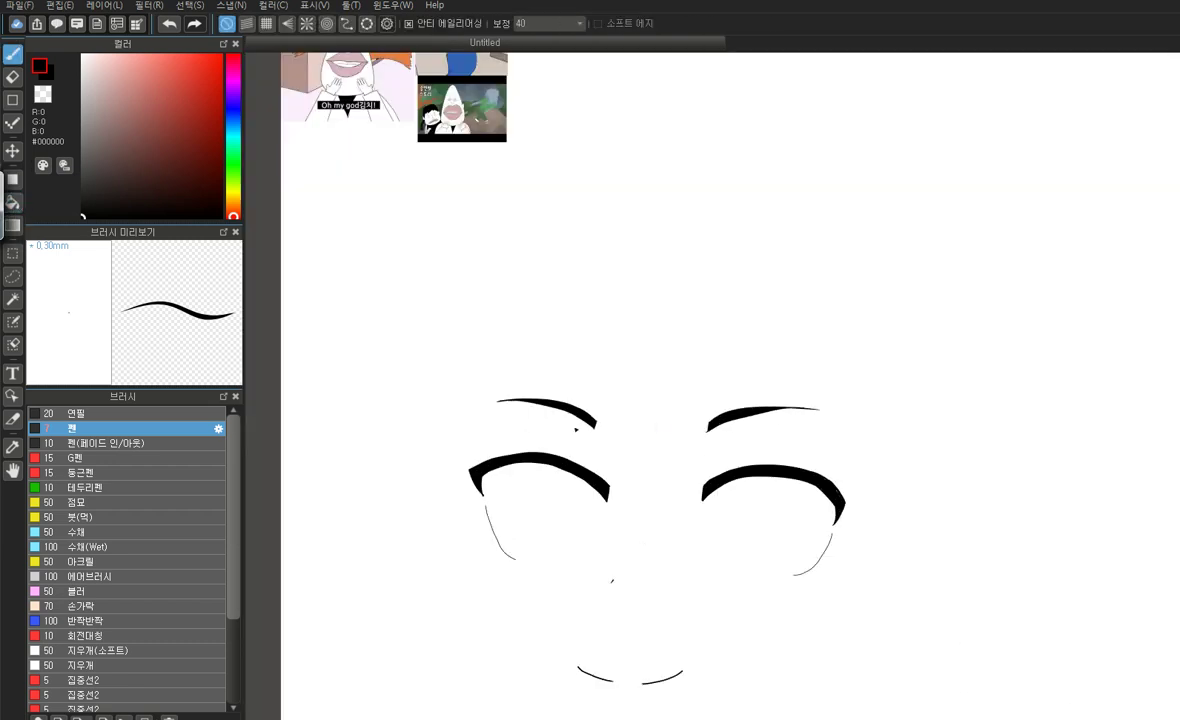
pyautogui.scroll(4, 576, 428)
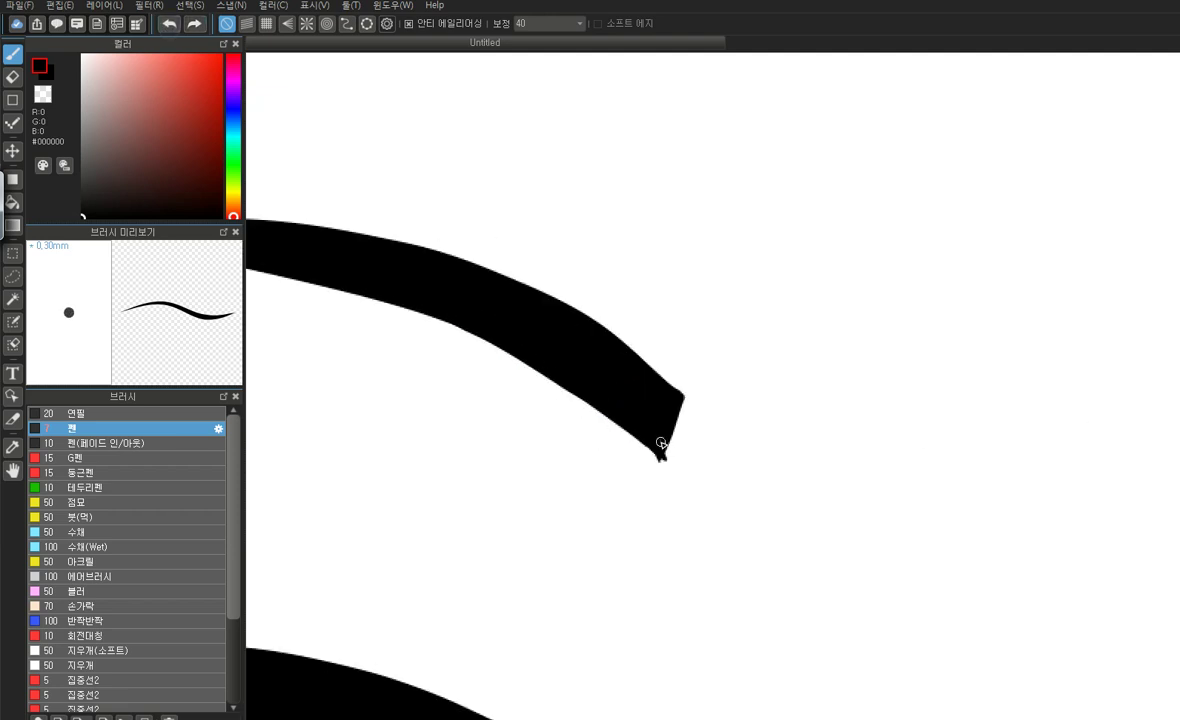
pyautogui.moveTo(664, 455)
pyautogui.mouseDown()
pyautogui.moveTo(653, 471)
pyautogui.moveTo(635, 443)
pyautogui.moveTo(477, 323)
pyautogui.mouseUp()
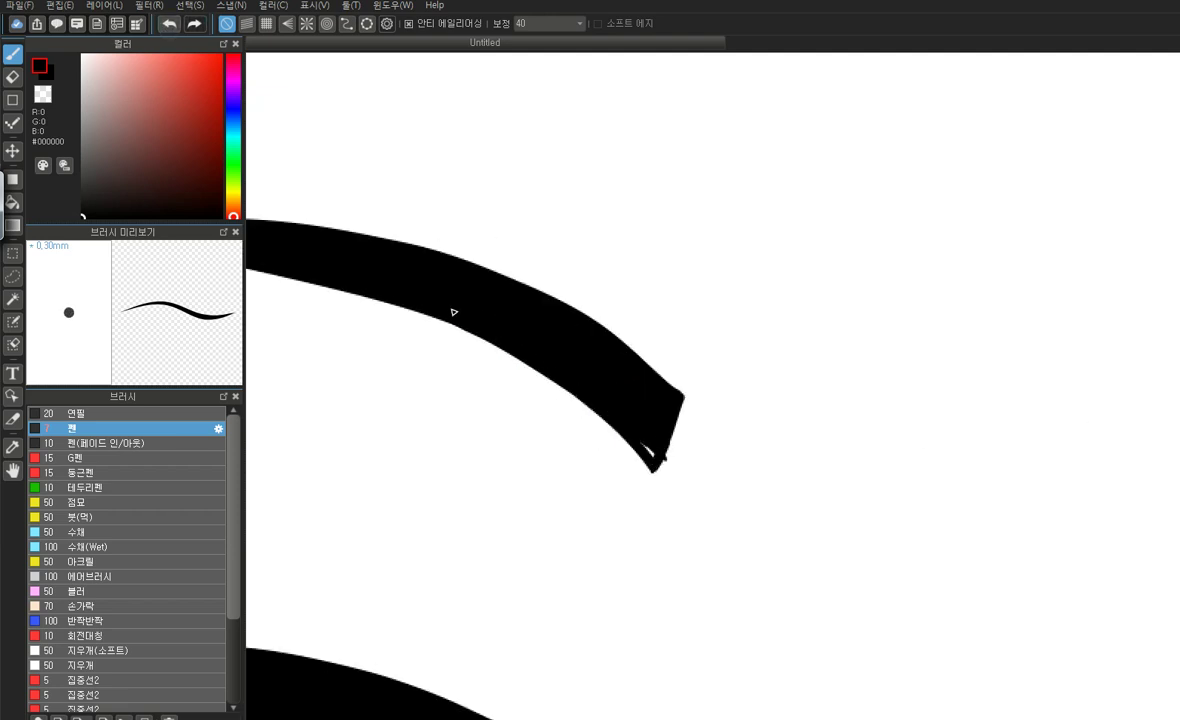
pyautogui.moveTo(652, 468)
pyautogui.mouseDown()
pyautogui.moveTo(532, 365)
pyautogui.moveTo(418, 294)
pyautogui.mouseUp()
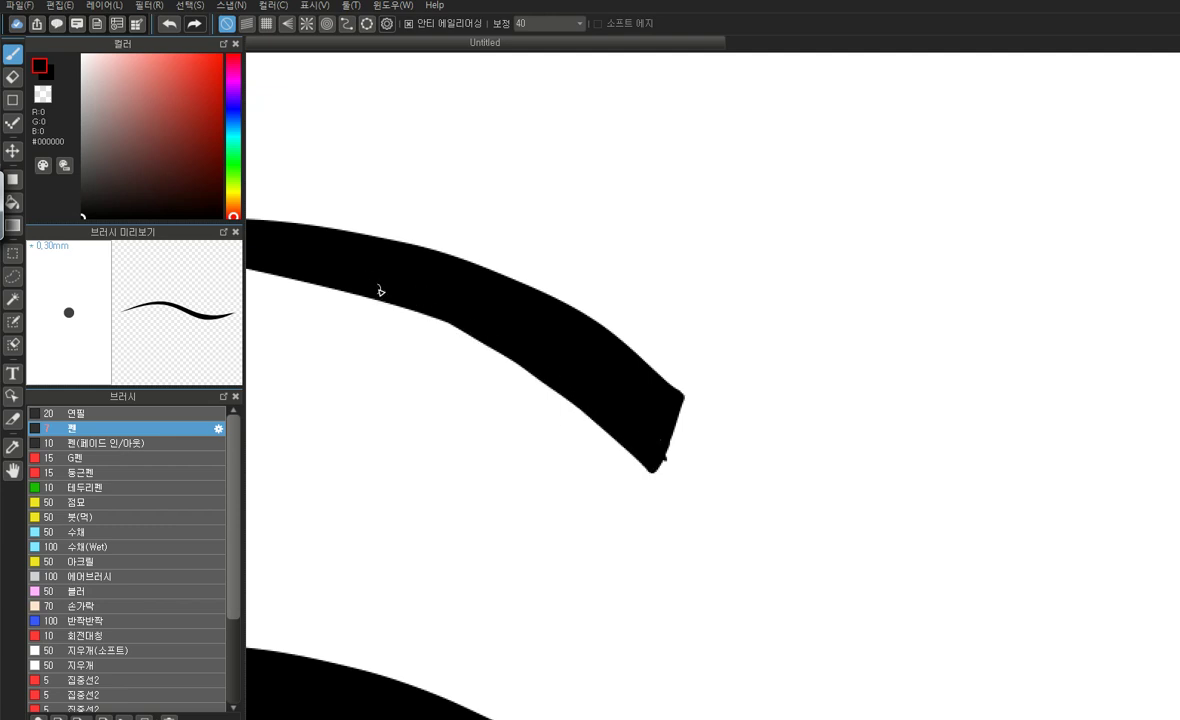
pyautogui.scroll(-3, 785, 266)
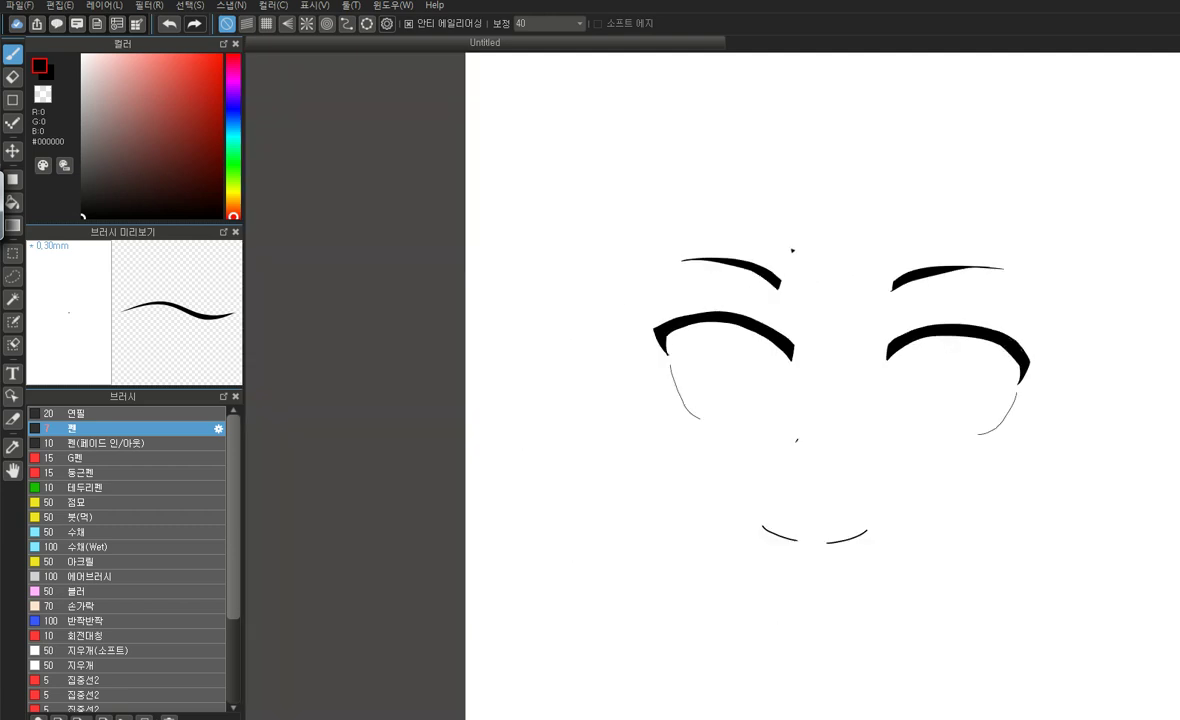
# Reduce the pen width to 0.13 mm and extend the left-hand eyebrow's outer tip into a finer point
pyautogui.scroll(6, 705, 270)
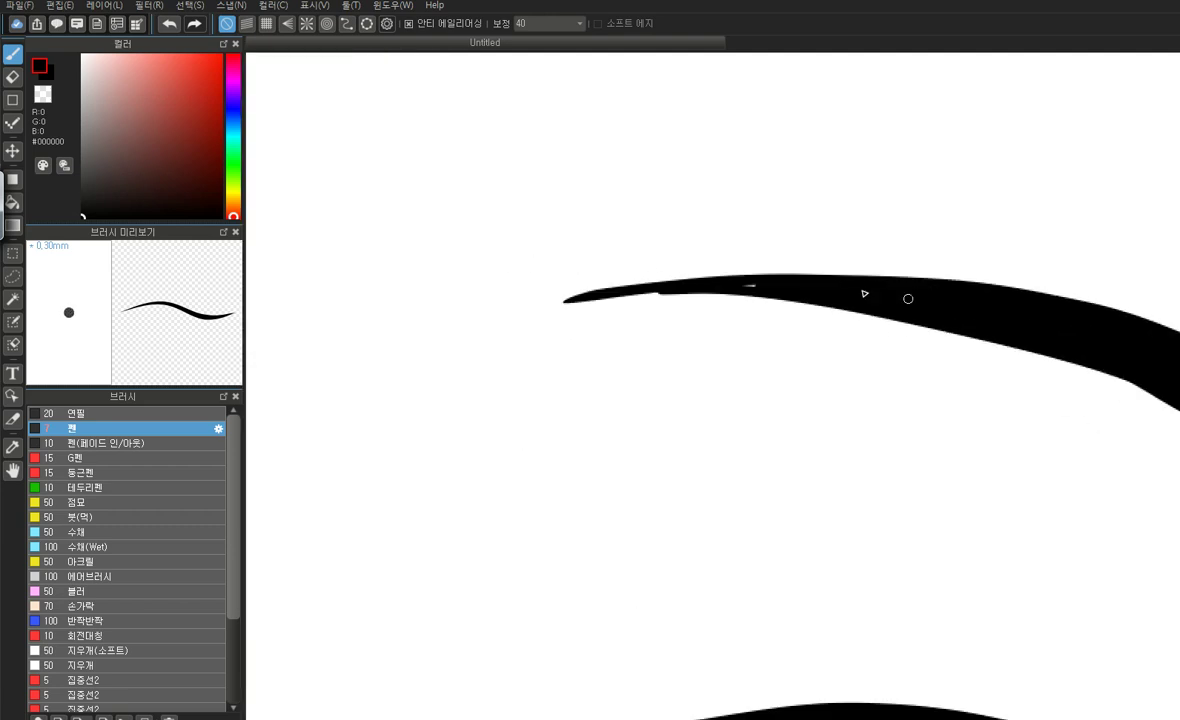
pyautogui.press('[')
pyautogui.press('[')
pyautogui.press('[')
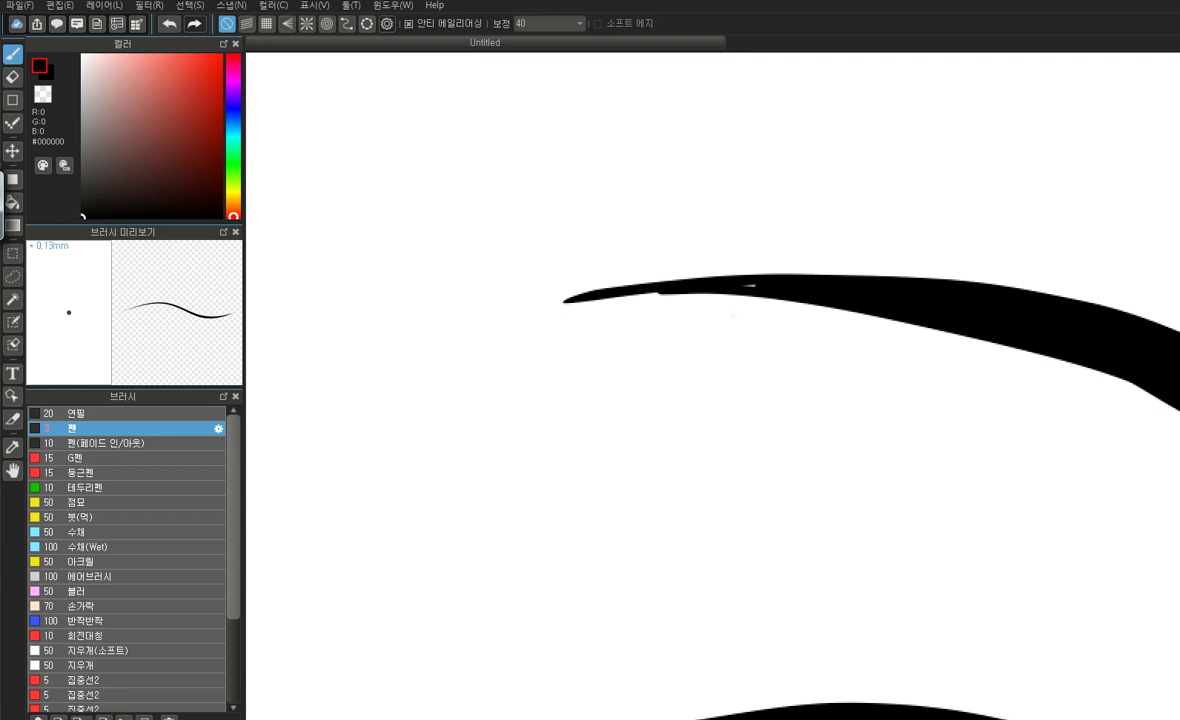
pyautogui.moveTo(580, 301); pyautogui.dragTo(515, 322)
pyautogui.scroll(3, 547, 327)
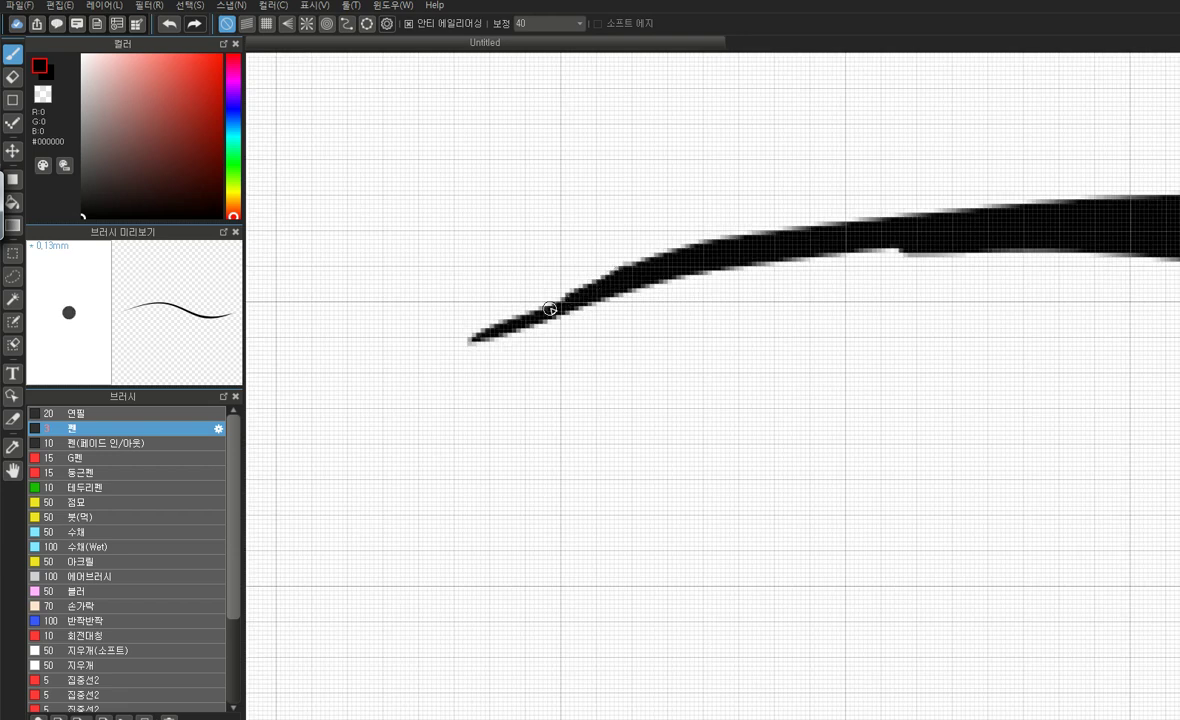
pyautogui.scroll(-3, 541, 395)
# Set the pen width to 0.30 mm and ink the inner right-hand fringe strand from the hair parting down to the upper lash
pyautogui.scroll(-5, 541, 395)
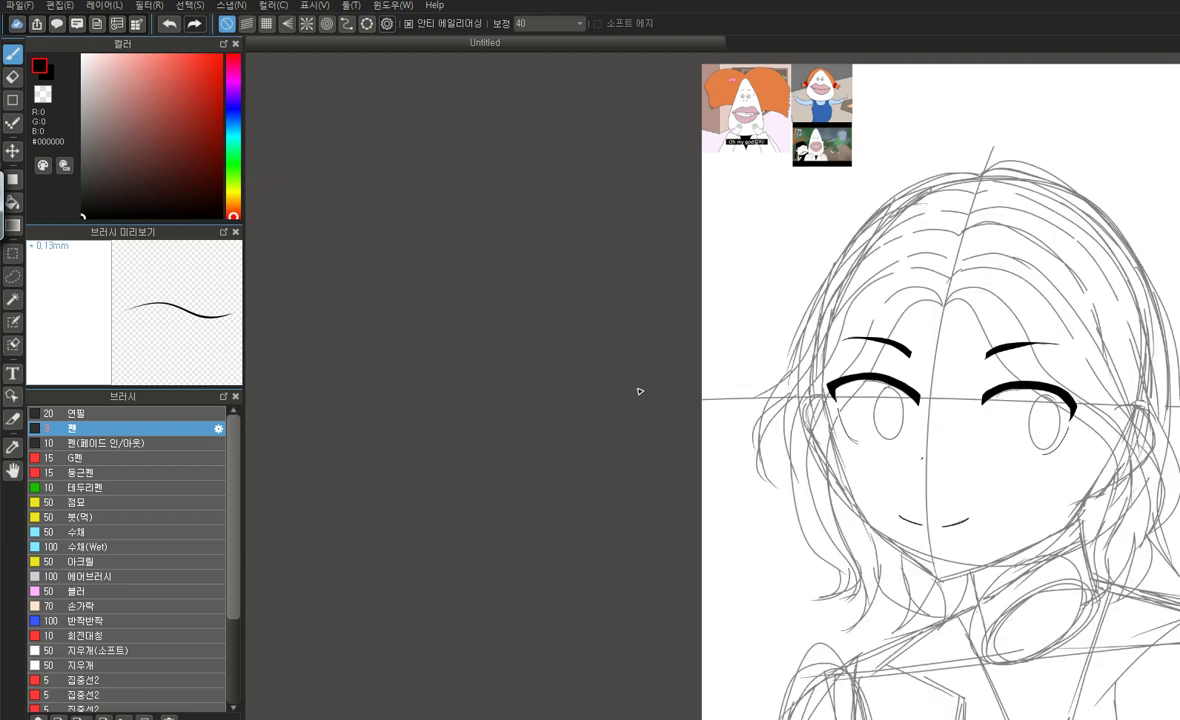
pyautogui.scroll(-3, 638, 390)
pyautogui.scroll(4, 638, 390)
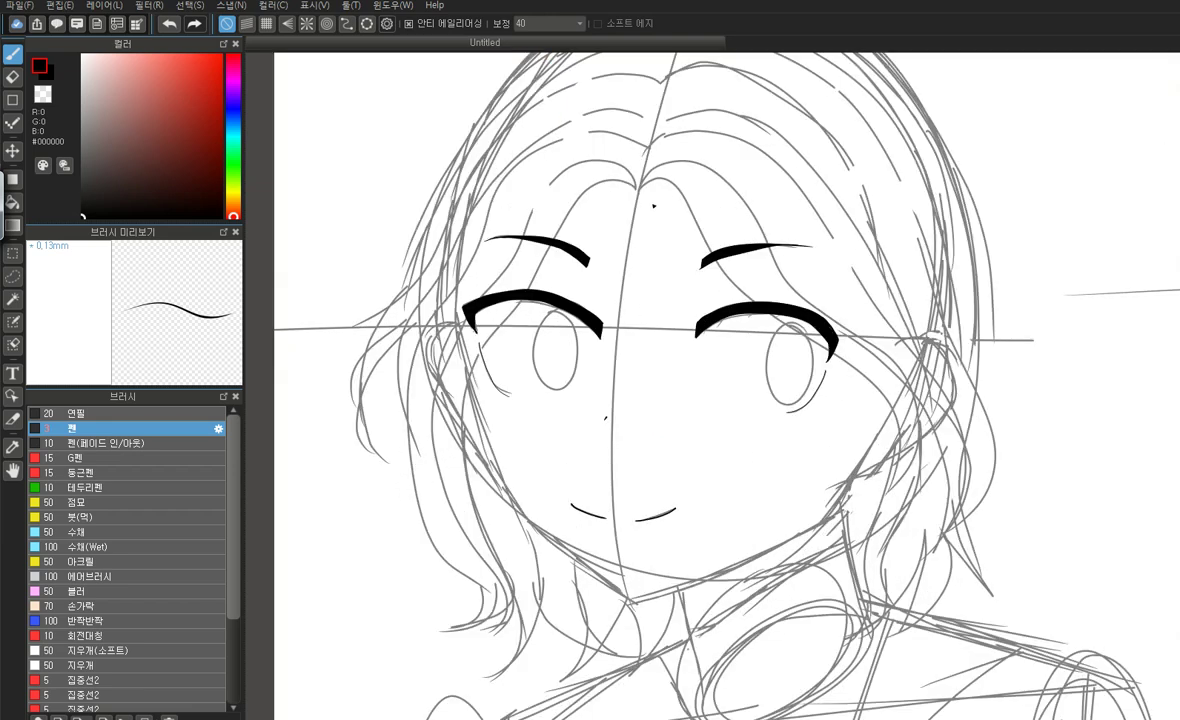
pyautogui.scroll(2, 654, 205)
pyautogui.press(']')
pyautogui.press(']')
pyautogui.press(']')
pyautogui.press(']')
pyautogui.moveTo(636, 184)
pyautogui.mouseDown()
pyautogui.moveTo(690, 205)
pyautogui.moveTo(790, 336)
pyautogui.mouseUp()
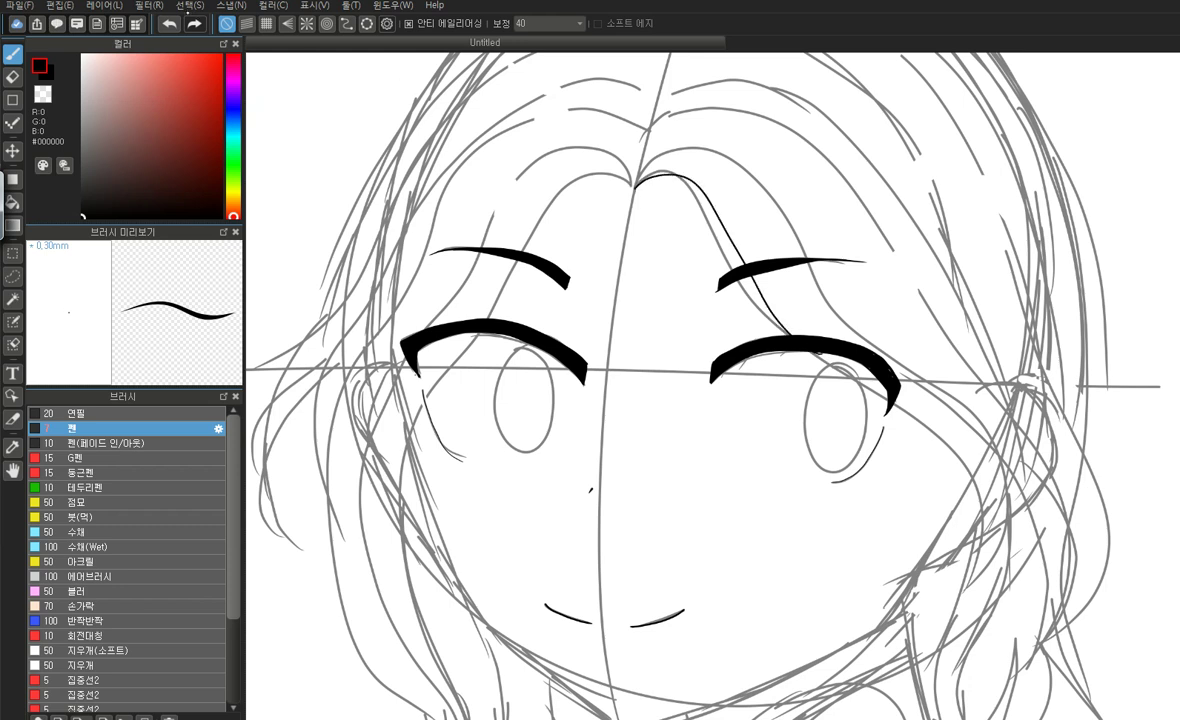
pyautogui.hotkey('ctrl', 'z')
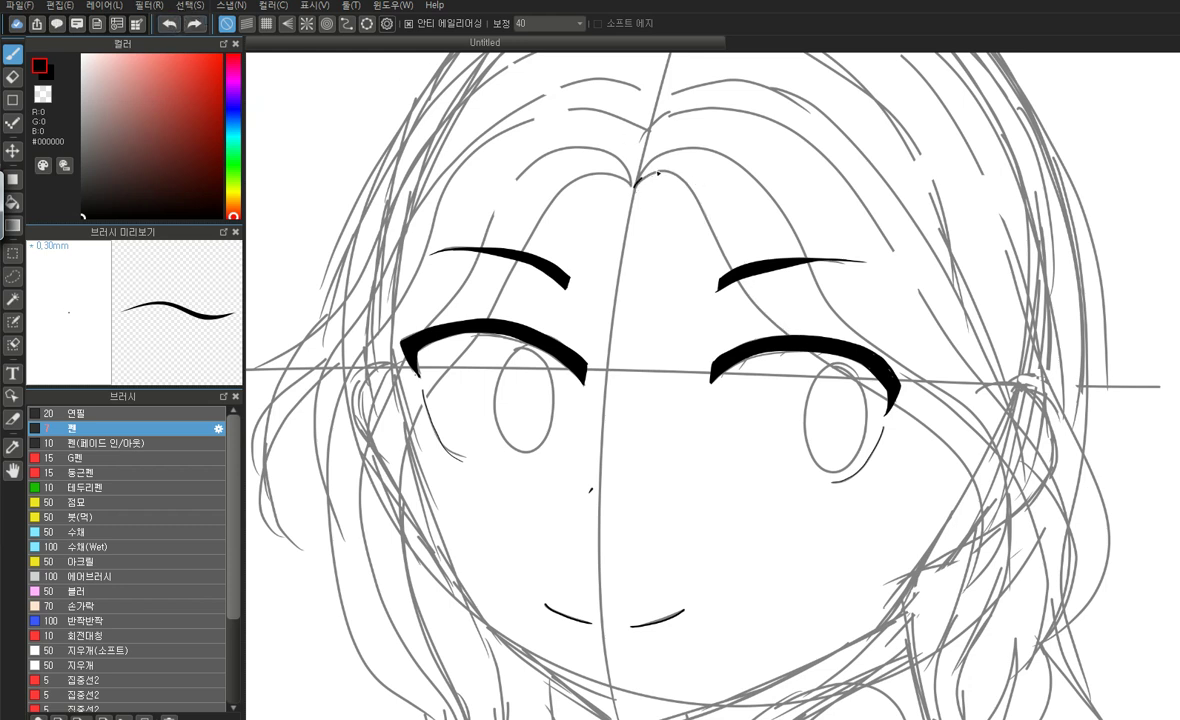
pyautogui.moveTo(697, 190)
pyautogui.mouseDown()
pyautogui.moveTo(665, 228)
pyautogui.moveTo(700, 290)
pyautogui.moveTo(802, 340)
pyautogui.mouseUp()
# Continue the inner right-hand fringe strand in black across the eye's outer corner, curving along the cheek toward the jaw
pyautogui.moveTo(890, 405)
pyautogui.mouseDown()
pyautogui.moveTo(912, 475)
pyautogui.moveTo(935, 662)
pyautogui.mouseUp()
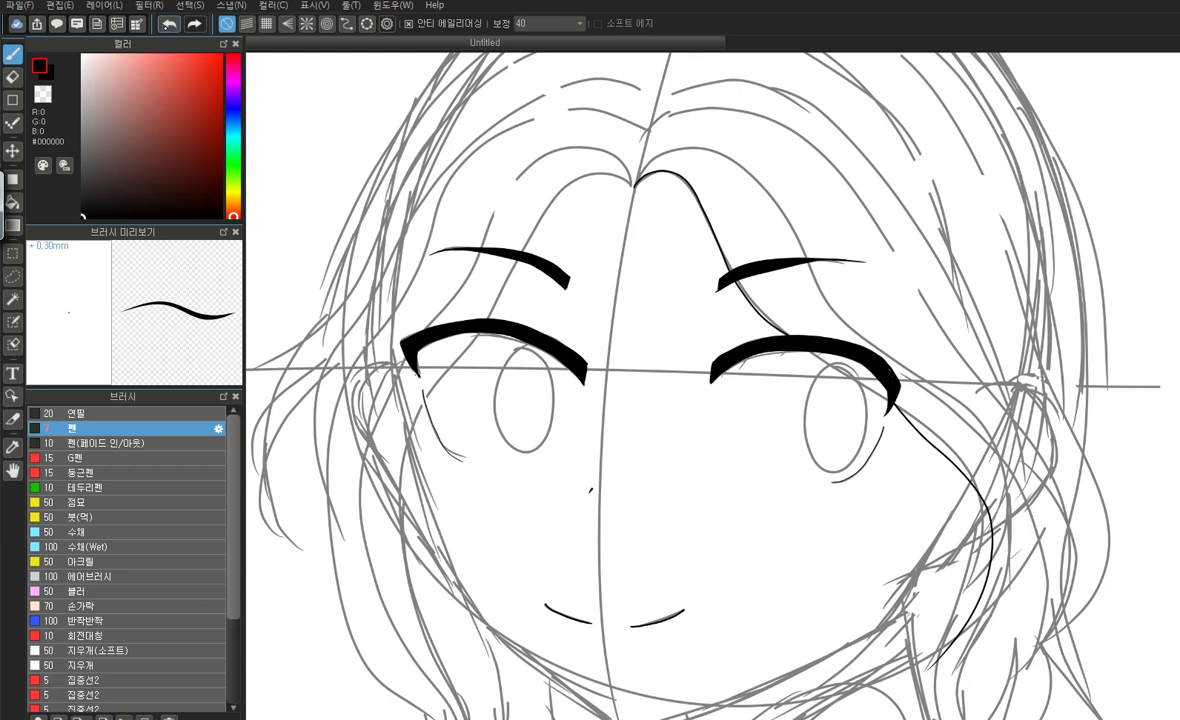
pyautogui.hotkey('ctrl', 'z')
pyautogui.moveTo(826, 364)
pyautogui.mouseDown()
pyautogui.moveTo(935, 424)
pyautogui.moveTo(981, 510)
pyautogui.moveTo(980, 553)
pyautogui.mouseUp()
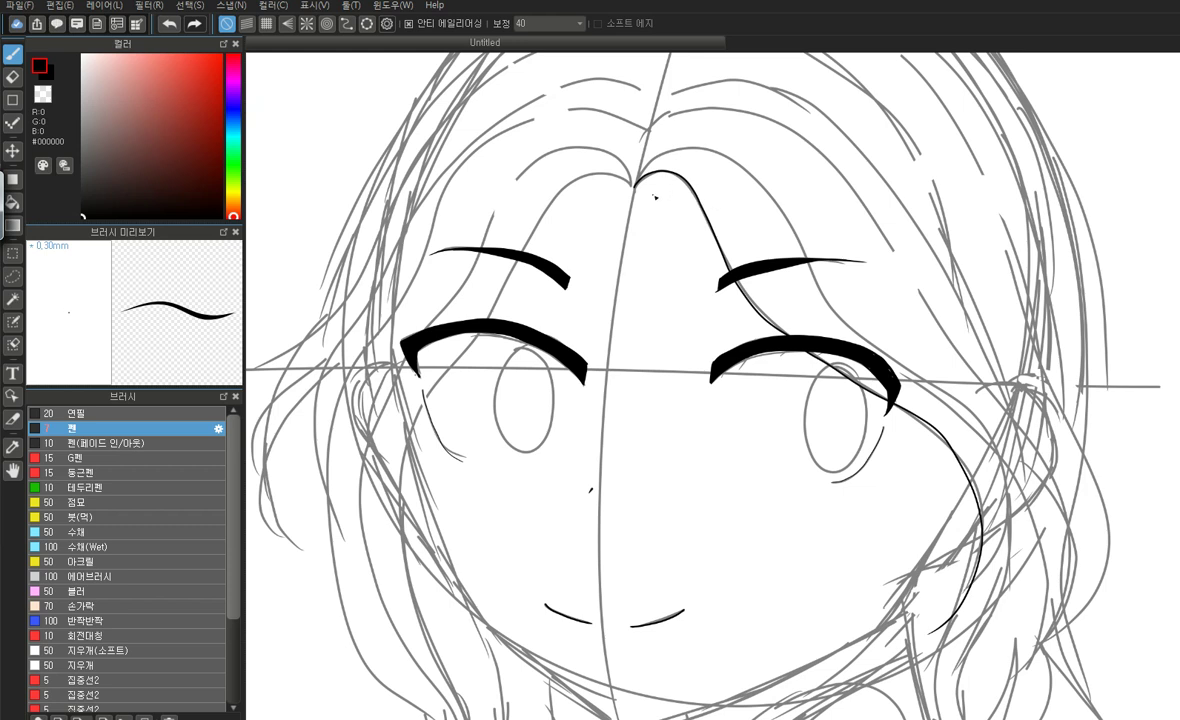
# Ink the outer right-hand fringe strand in black from the hair parting past the eye's outer corner, curving down to the strand's tip
pyautogui.moveTo(641, 174)
pyautogui.mouseDown()
pyautogui.moveTo(717, 153)
pyautogui.moveTo(756, 178)
pyautogui.moveTo(861, 331)
pyautogui.moveTo(969, 418)
pyautogui.moveTo(999, 467)
pyautogui.moveTo(1010, 520)
pyautogui.moveTo(992, 584)
pyautogui.moveTo(943, 627)
pyautogui.mouseUp()
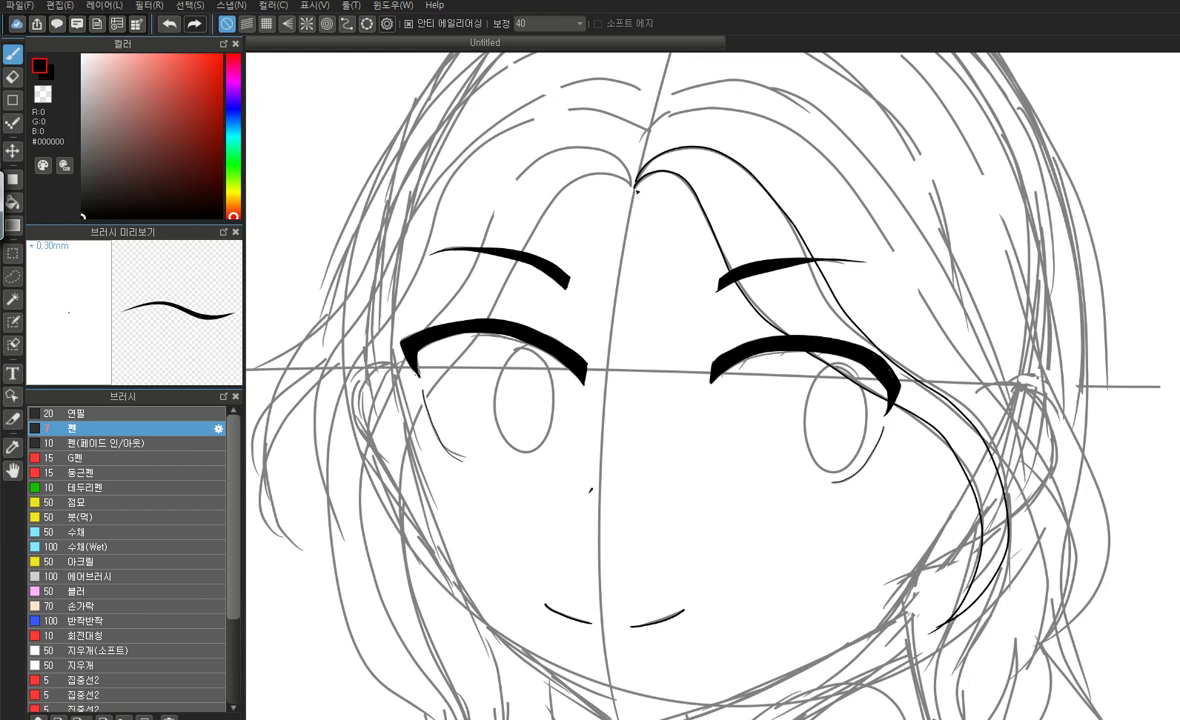
pyautogui.click(169, 23)
pyautogui.moveTo(608, 152)
pyautogui.mouseDown()
pyautogui.moveTo(555, 148)
pyautogui.moveTo(515, 182)
pyautogui.moveTo(445, 326)
pyautogui.mouseUp()
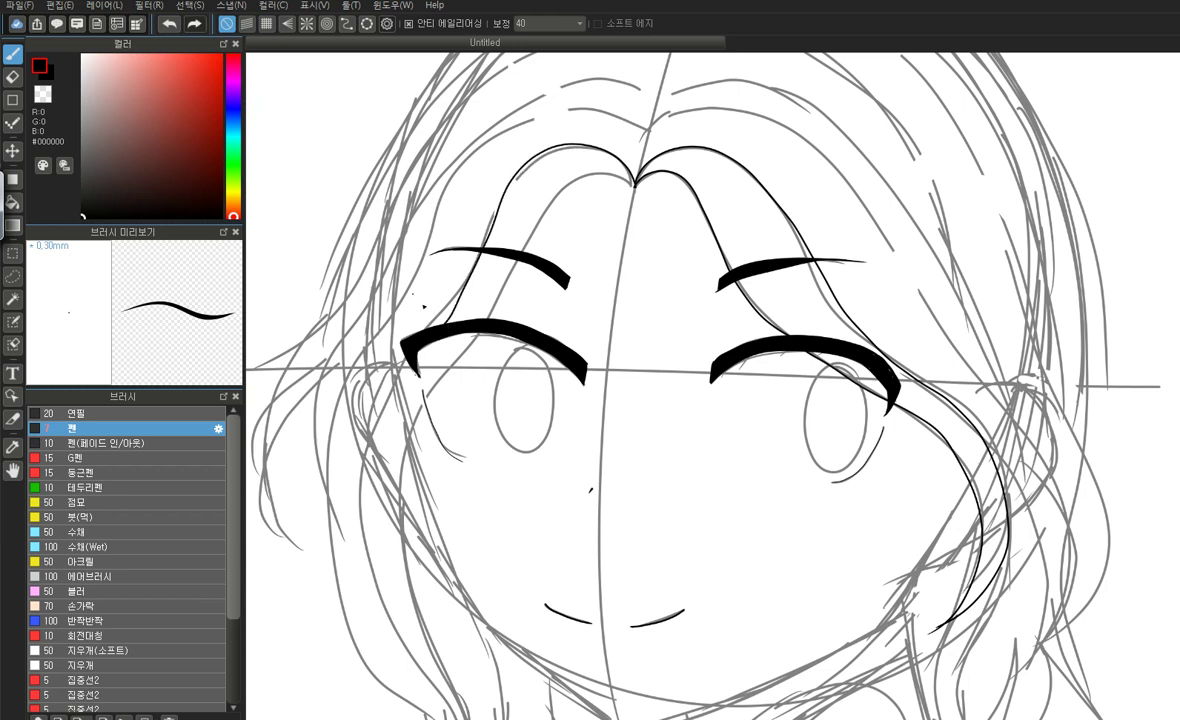
pyautogui.click(158, 23)
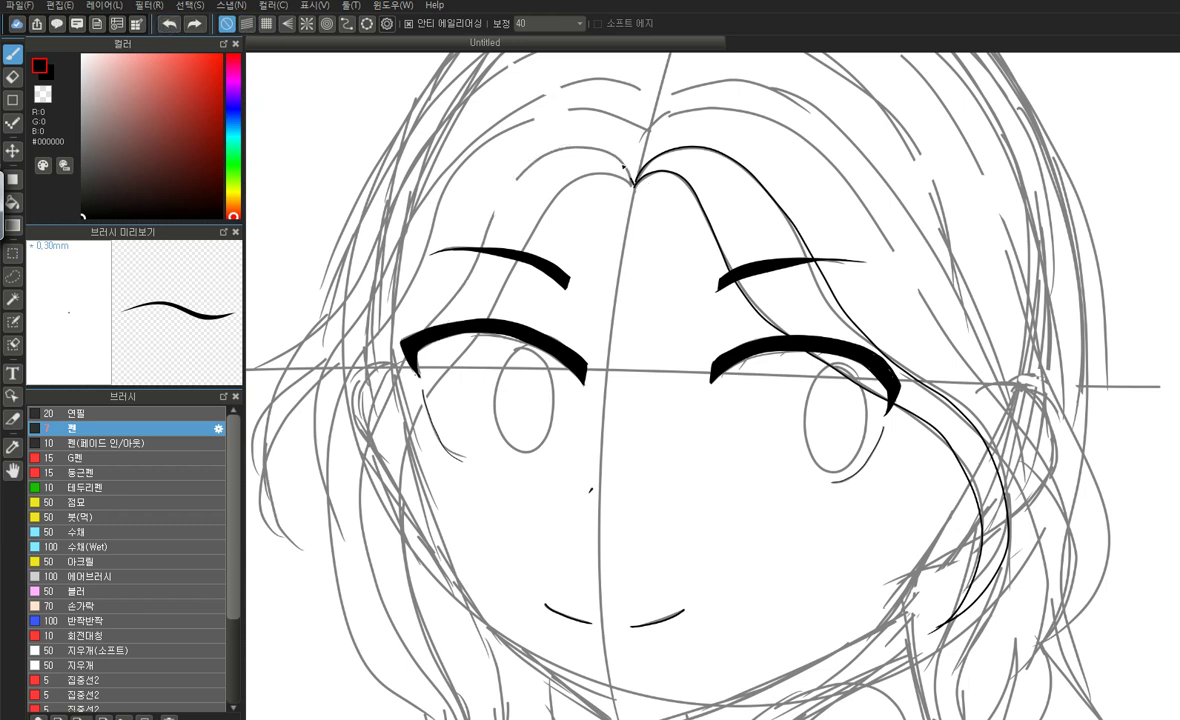
pyautogui.moveTo(584, 148)
pyautogui.mouseDown()
pyautogui.moveTo(507, 182)
pyautogui.moveTo(483, 228)
pyautogui.mouseUp()
pyautogui.hotkey('ctrl', 'z')
pyautogui.moveTo(634, 186)
pyautogui.mouseDown()
pyautogui.moveTo(558, 140)
pyautogui.moveTo(516, 137)
pyautogui.moveTo(460, 182)
pyautogui.moveTo(451, 316)
pyautogui.moveTo(413, 360)
pyautogui.moveTo(362, 520)
pyautogui.moveTo(461, 718)
pyautogui.mouseUp()
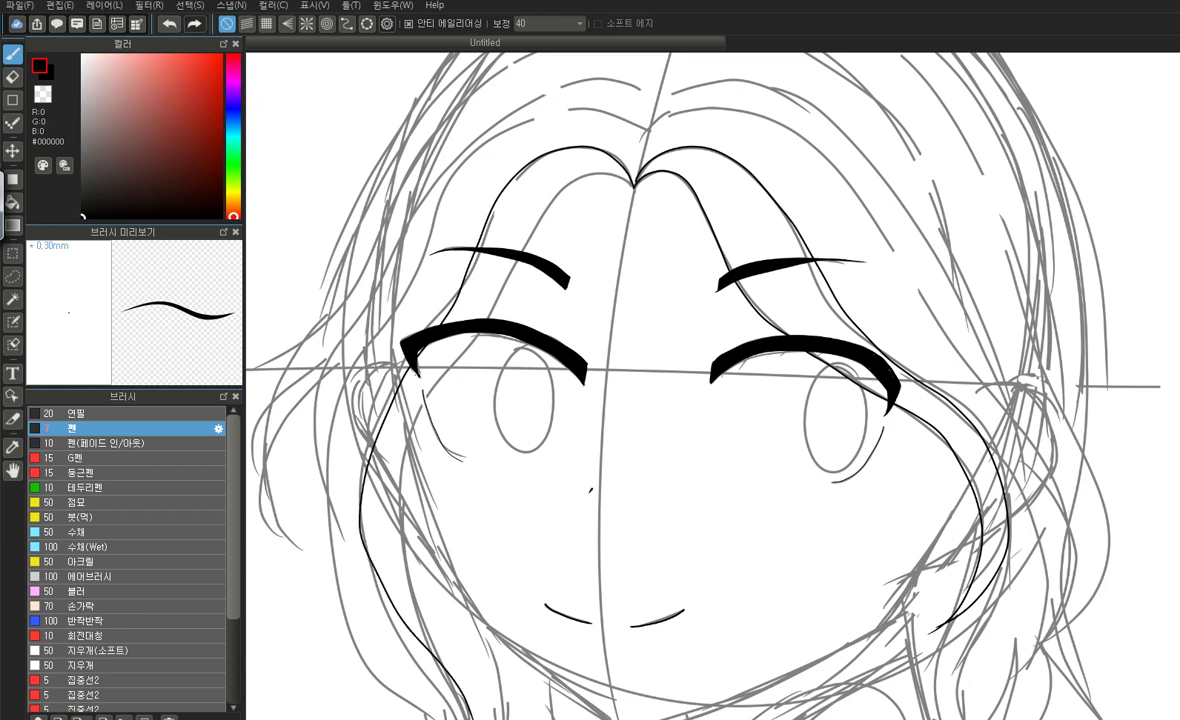
pyautogui.click(166, 23)
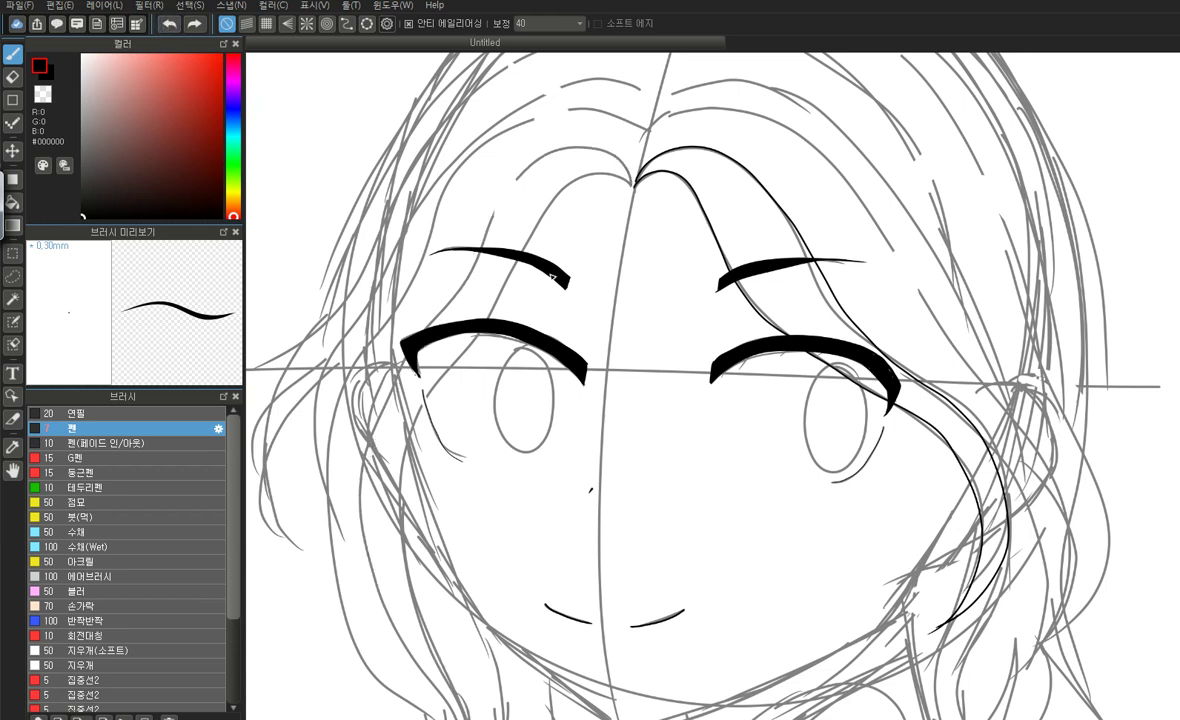
# Ink the outer and inner lines of the left-hand fringe strand from the hair parting down past the cheek to its curled tip
pyautogui.scroll(-2, 681, 284)
pyautogui.scroll(2, 613, 283)
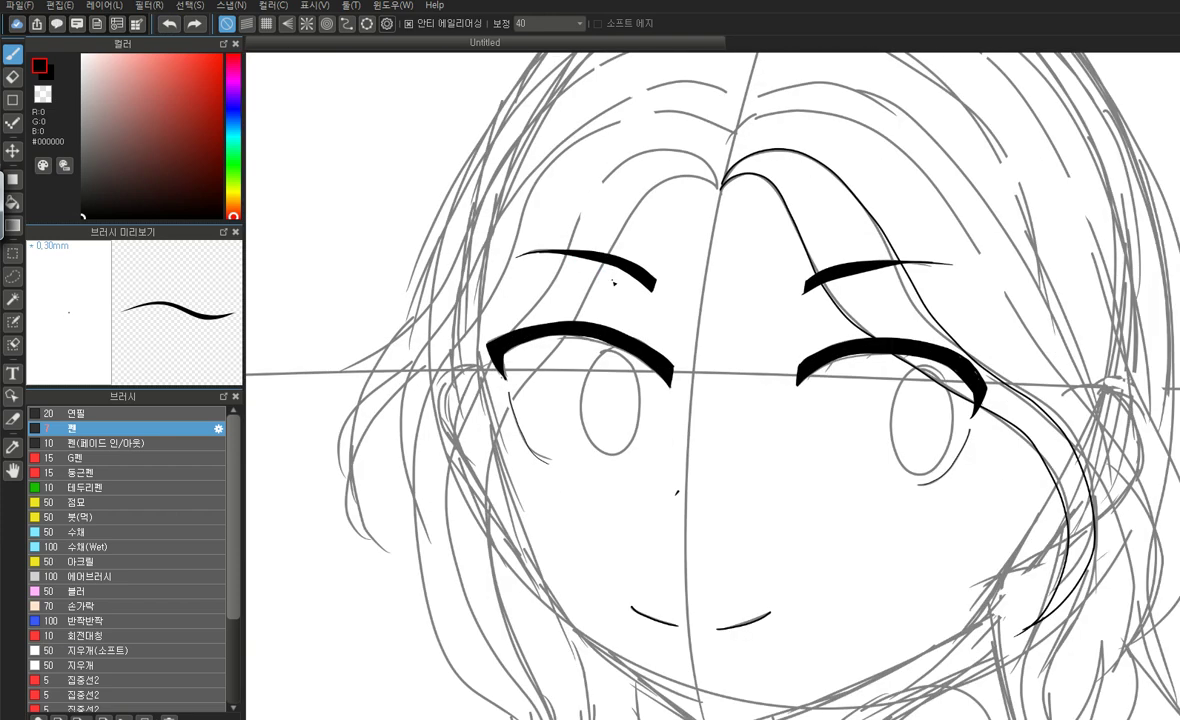
pyautogui.scroll(-2, 618, 284)
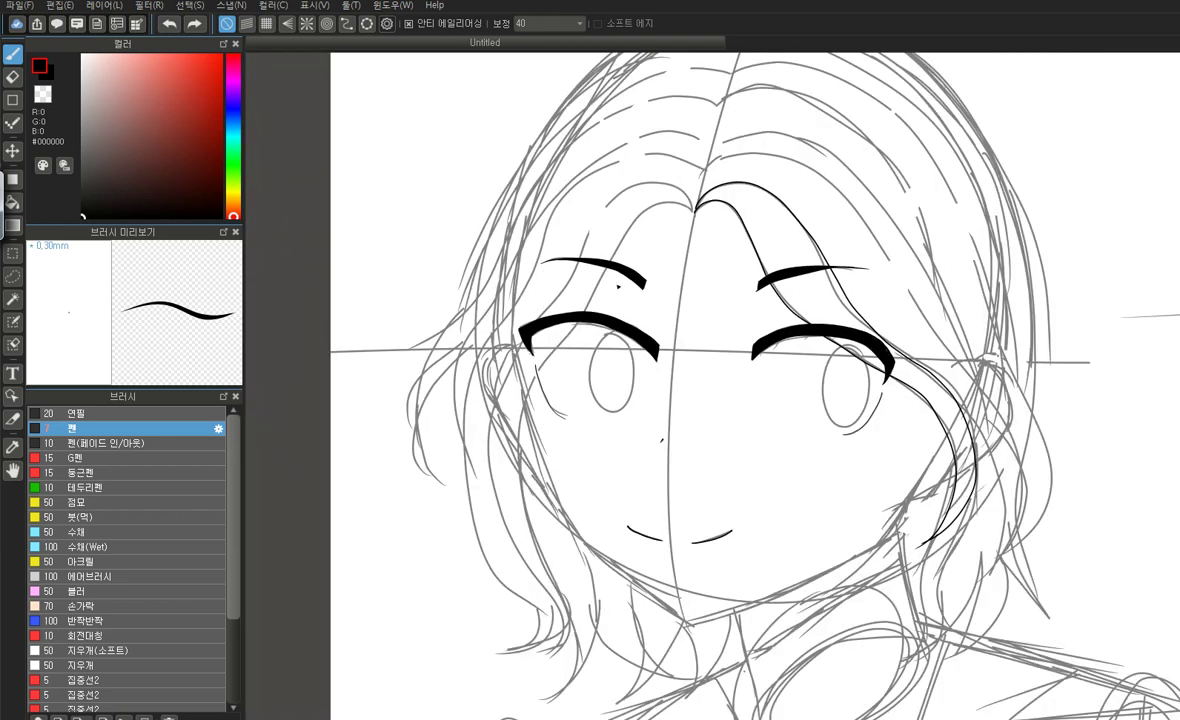
pyautogui.moveTo(652, 183)
pyautogui.mouseDown()
pyautogui.moveTo(598, 213)
pyautogui.moveTo(485, 431)
pyautogui.moveTo(496, 496)
pyautogui.moveTo(537, 575)
pyautogui.mouseUp()
pyautogui.moveTo(556, 647); pyautogui.dragTo(546, 652)
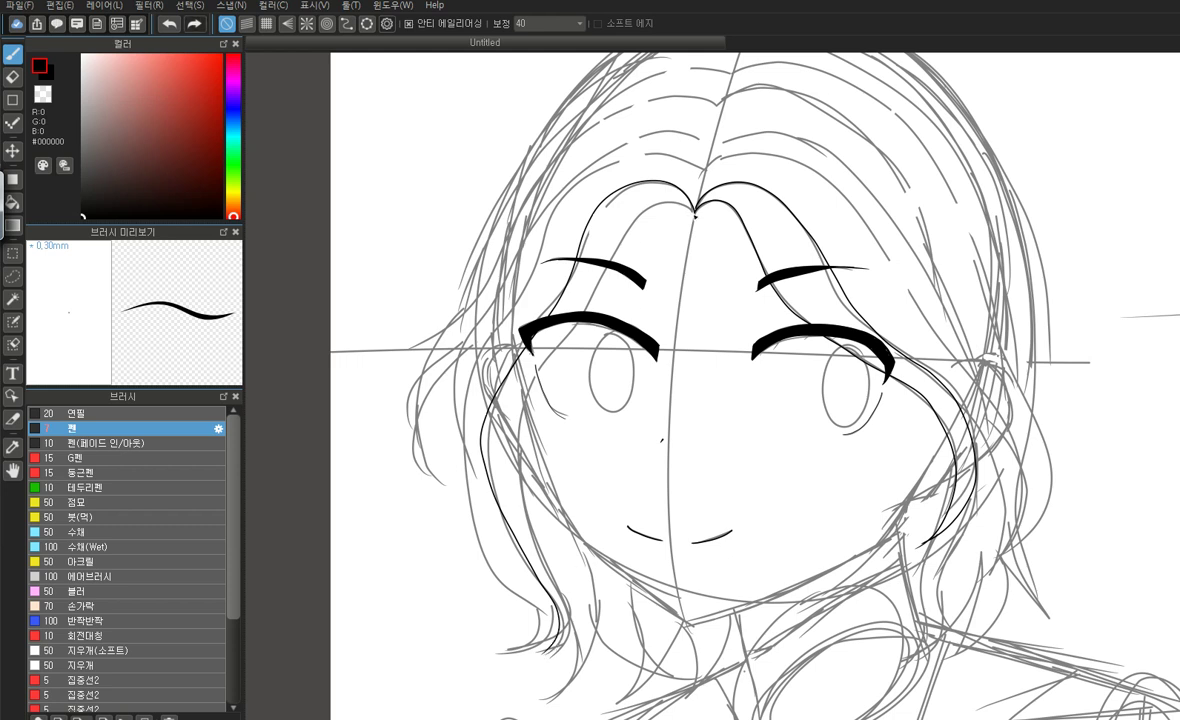
pyautogui.moveTo(606, 190); pyautogui.dragTo(538, 296)
pyautogui.moveTo(536, 366)
pyautogui.mouseDown()
pyautogui.moveTo(517, 466)
pyautogui.moveTo(570, 611)
pyautogui.moveTo(540, 655)
pyautogui.mouseUp()
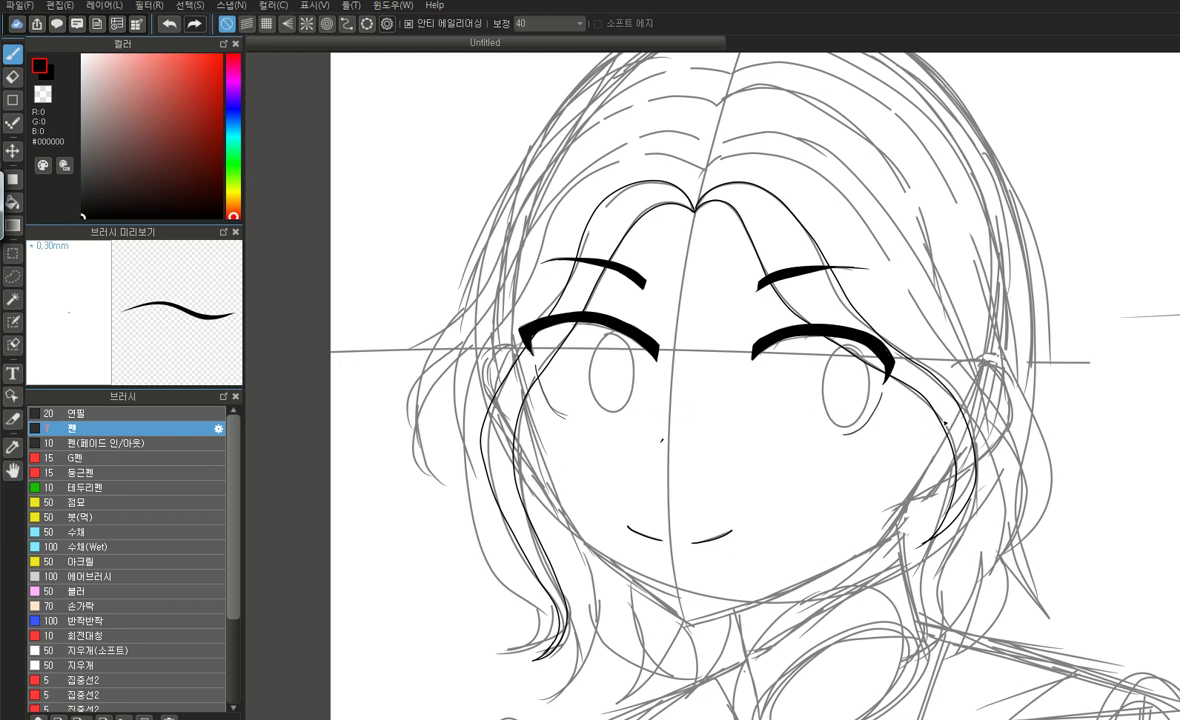
pyautogui.moveTo(931, 456); pyautogui.dragTo(900, 530)
pyautogui.click(925, 431)
pyautogui.moveTo(866, 385)
pyautogui.mouseDown()
pyautogui.moveTo(797, 520)
pyautogui.moveTo(640, 590)
pyautogui.mouseUp()
pyautogui.click(168, 23)
pyautogui.moveTo(479, 367)
pyautogui.mouseDown()
pyautogui.moveTo(560, 512)
pyautogui.moveTo(693, 578)
pyautogui.mouseUp()
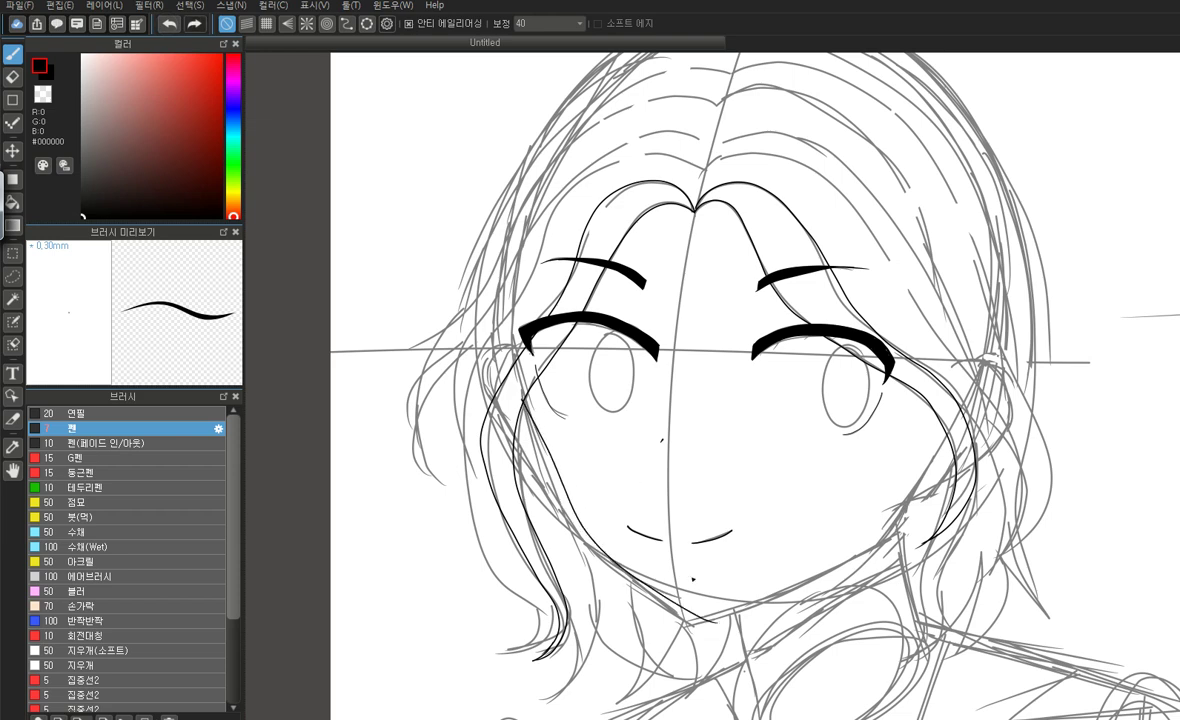
pyautogui.hotkey('ctrl', 'z')
pyautogui.moveTo(483, 367)
pyautogui.mouseDown()
pyautogui.moveTo(508, 455)
pyautogui.moveTo(683, 624)
pyautogui.mouseUp()
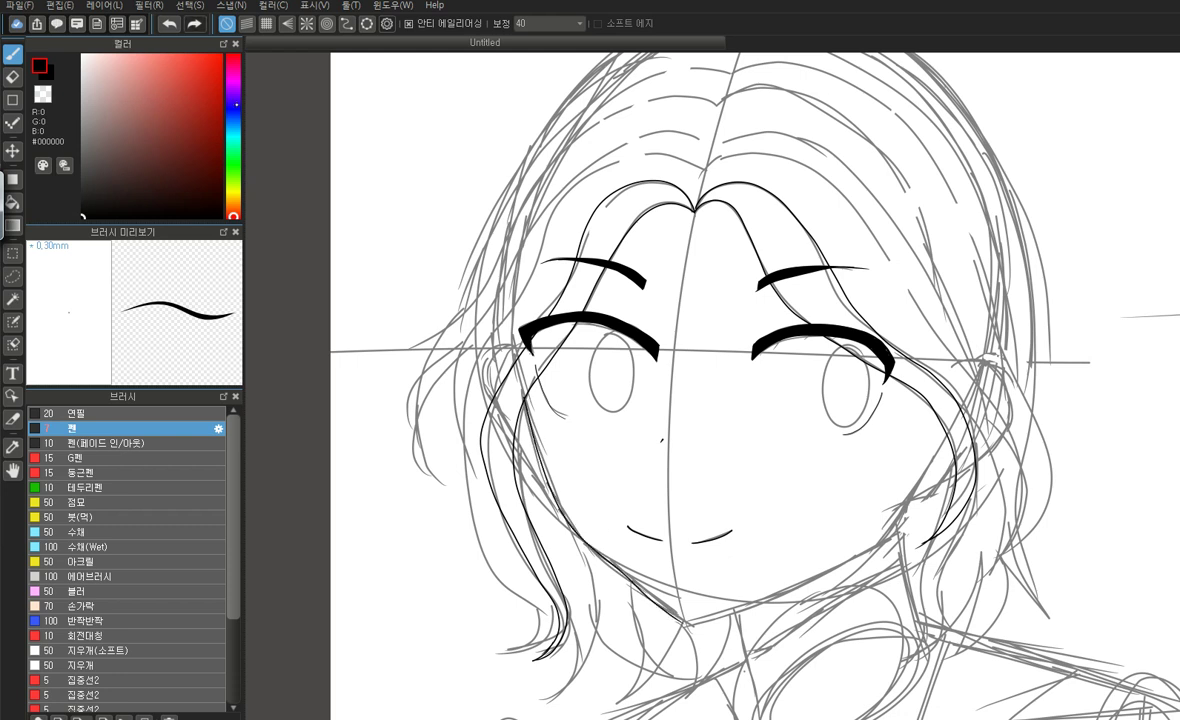
pyautogui.click(169, 23)
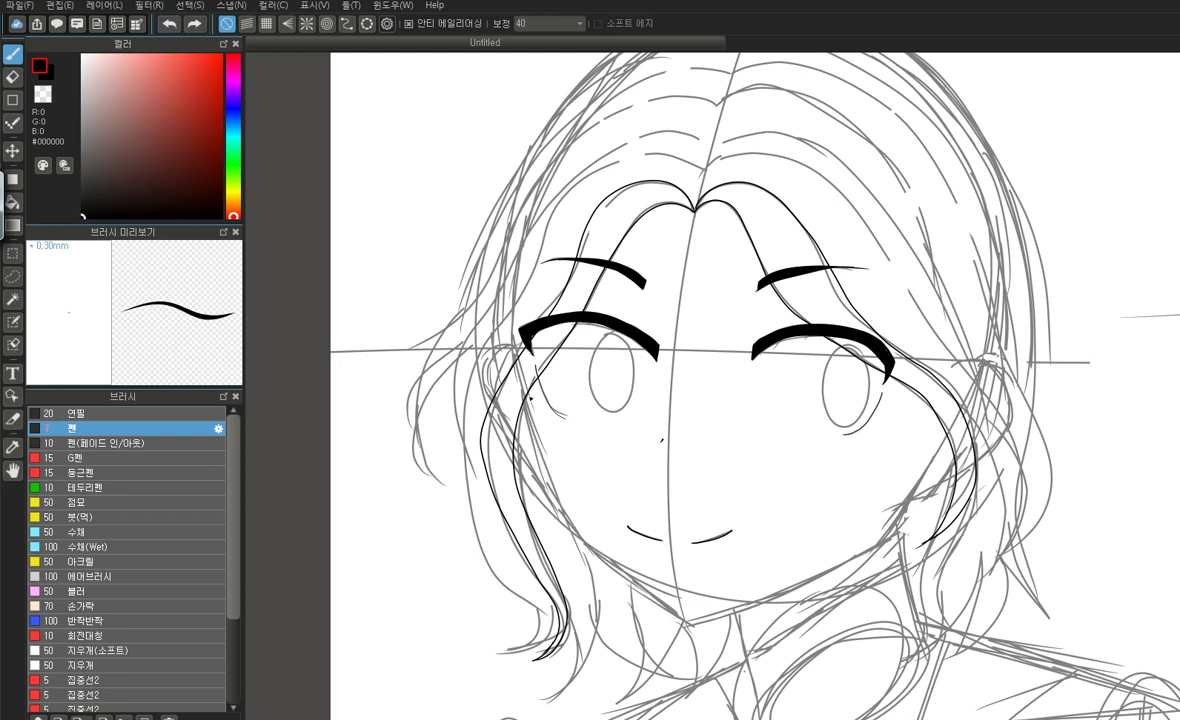
# Ink both sides of the jaw from the fringe strands down to the chin, and erase the line end overshooting the chin point
pyautogui.moveTo(493, 387)
pyautogui.mouseDown()
pyautogui.moveTo(530, 483)
pyautogui.moveTo(672, 605)
pyautogui.mouseUp()
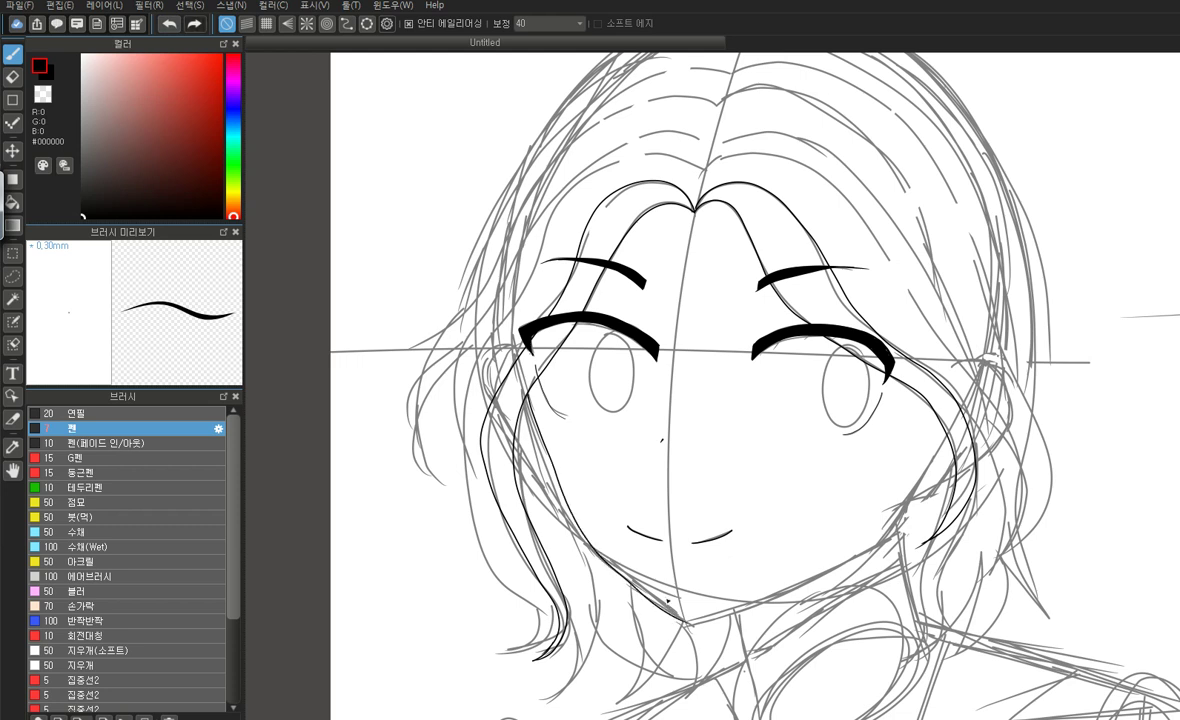
pyautogui.moveTo(928, 452)
pyautogui.mouseDown()
pyautogui.moveTo(894, 509)
pyautogui.moveTo(837, 562)
pyautogui.moveTo(759, 605)
pyautogui.moveTo(694, 607)
pyautogui.mouseUp()
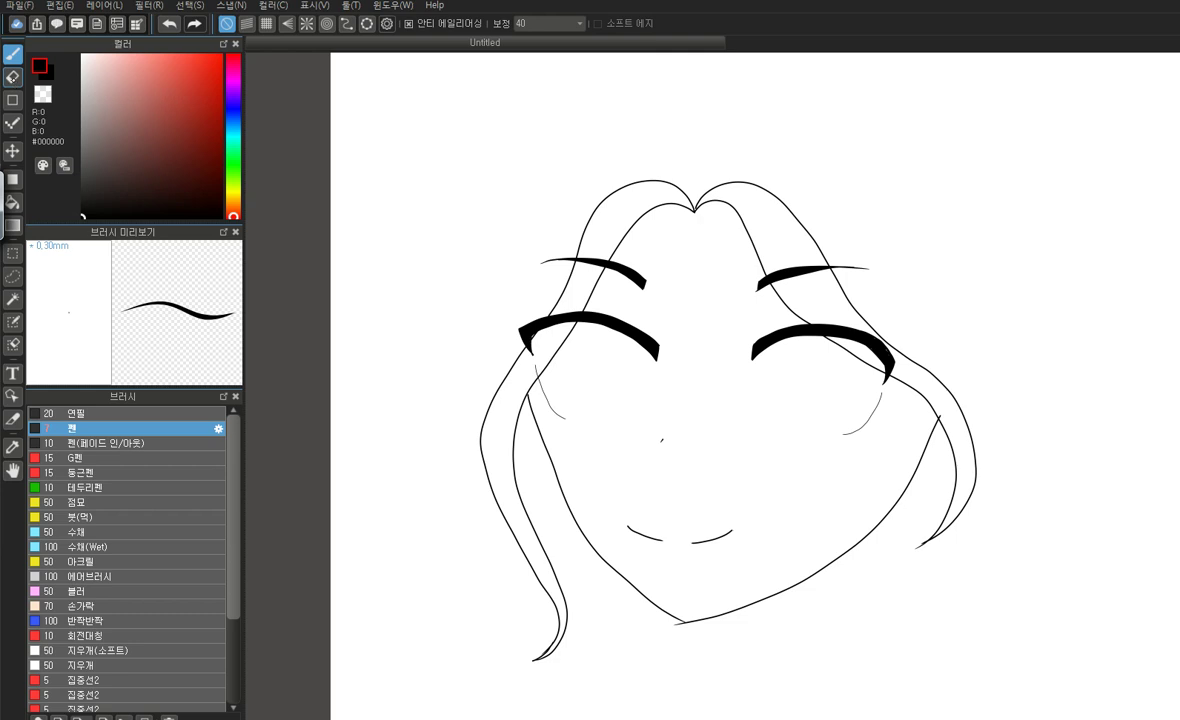
pyautogui.click(13, 76)
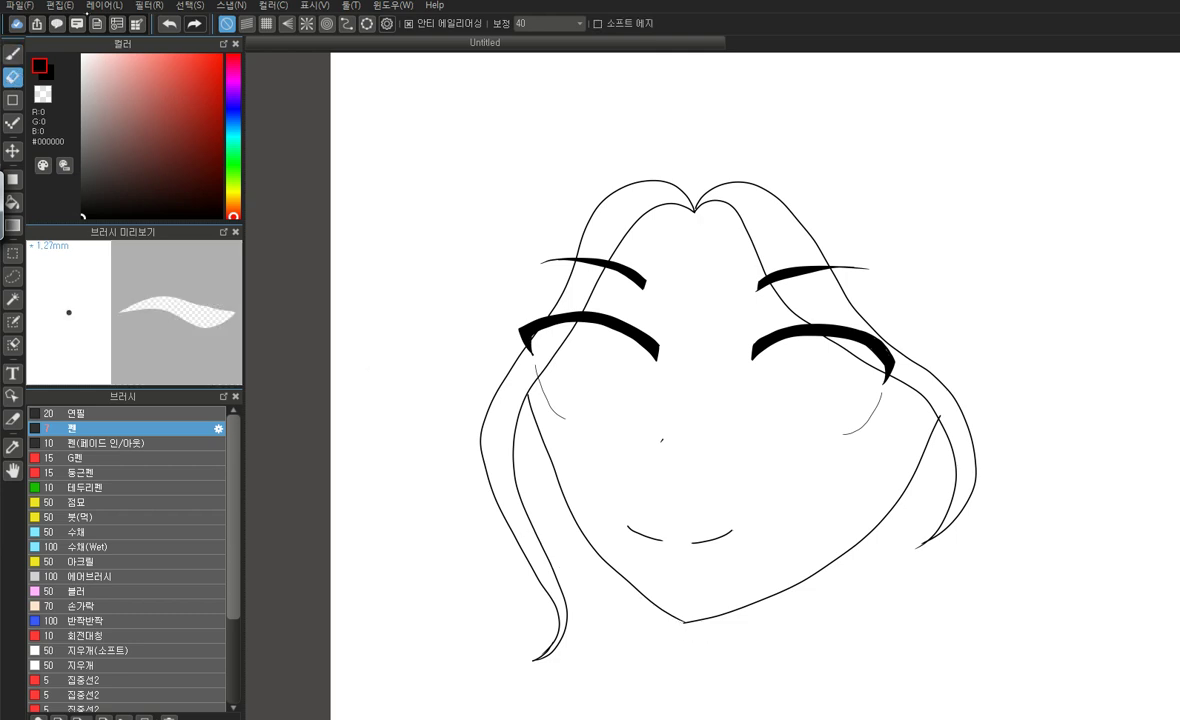
pyautogui.press('b')
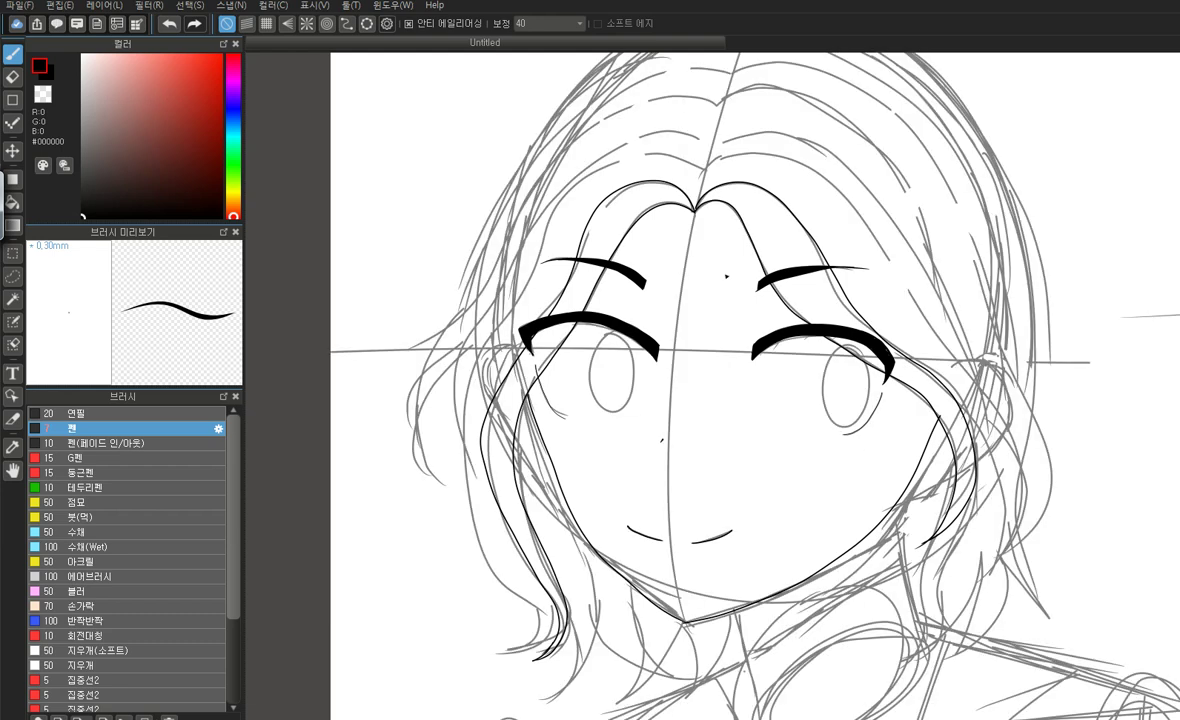
# Erase the upper part of the right-hand jaw line from the fringe strand down to the lower cheek, and return to the pen
pyautogui.click(13, 76)
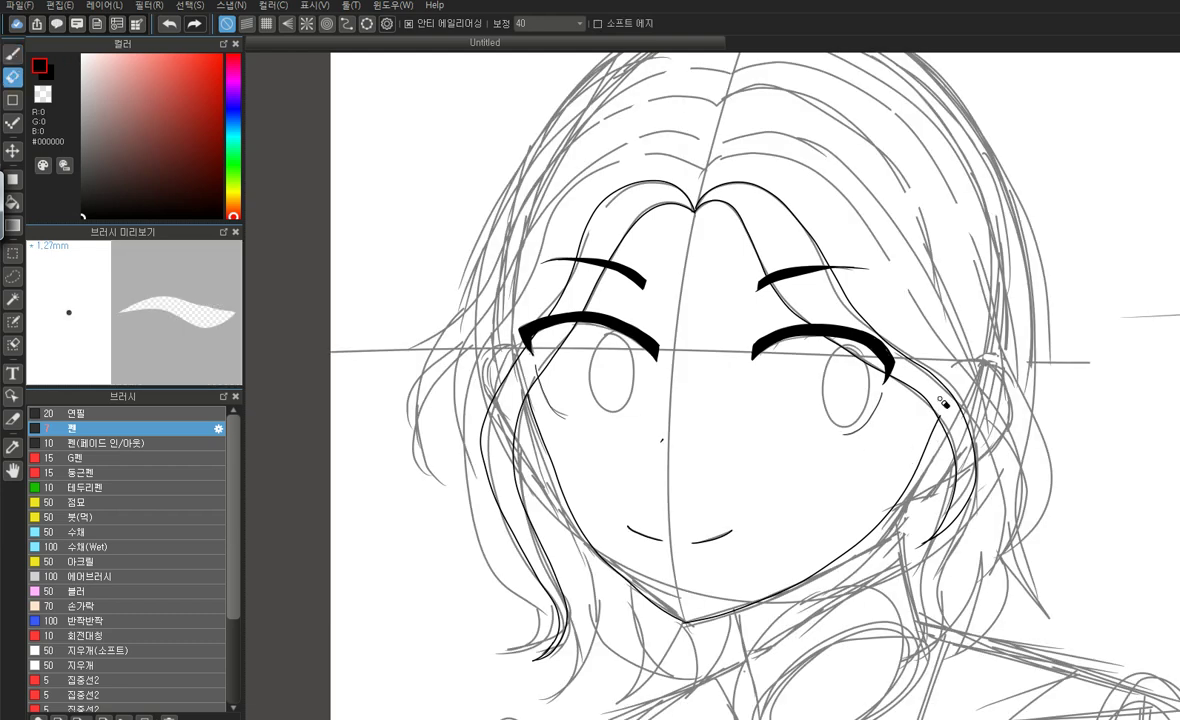
pyautogui.scroll(3, 945, 403)
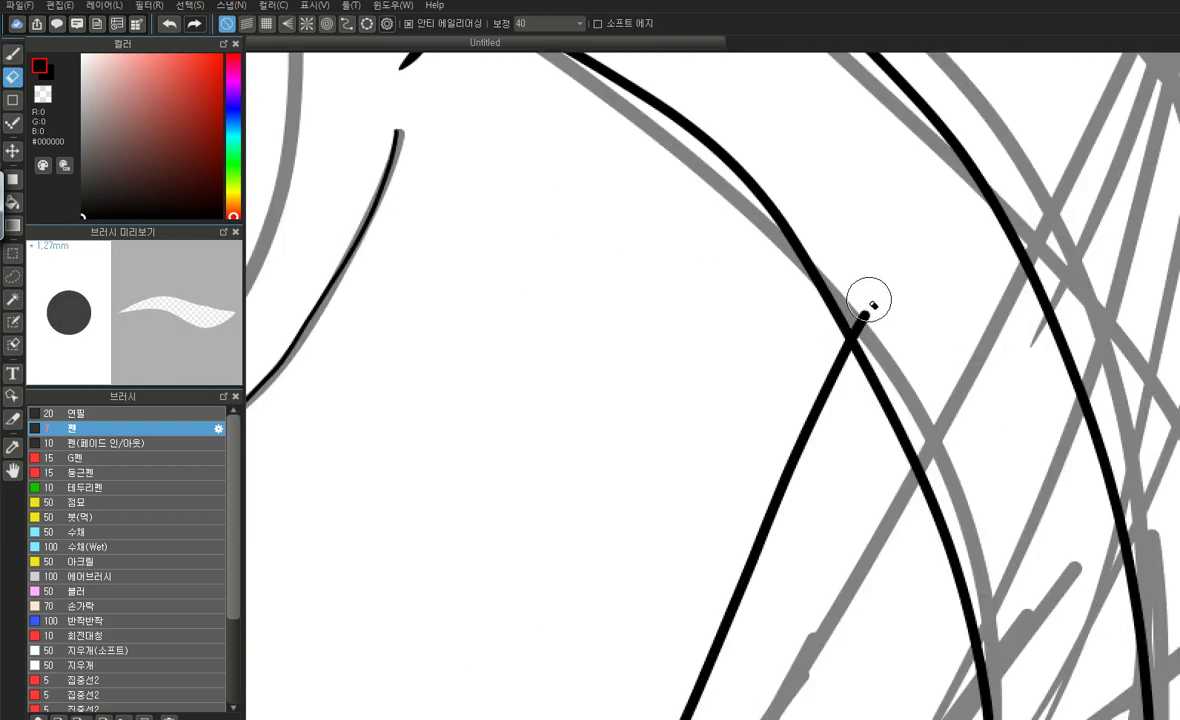
pyautogui.scroll(-1, 810, 353)
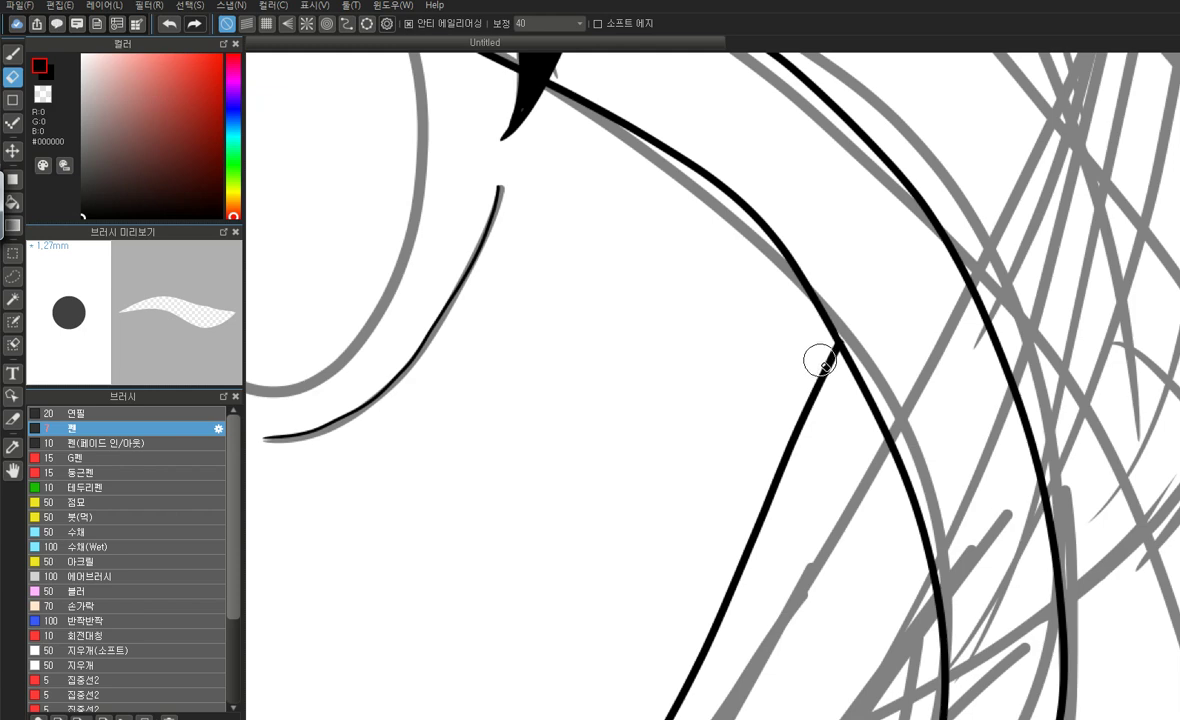
pyautogui.click(823, 357)
pyautogui.moveTo(785, 453); pyautogui.dragTo(824, 378)
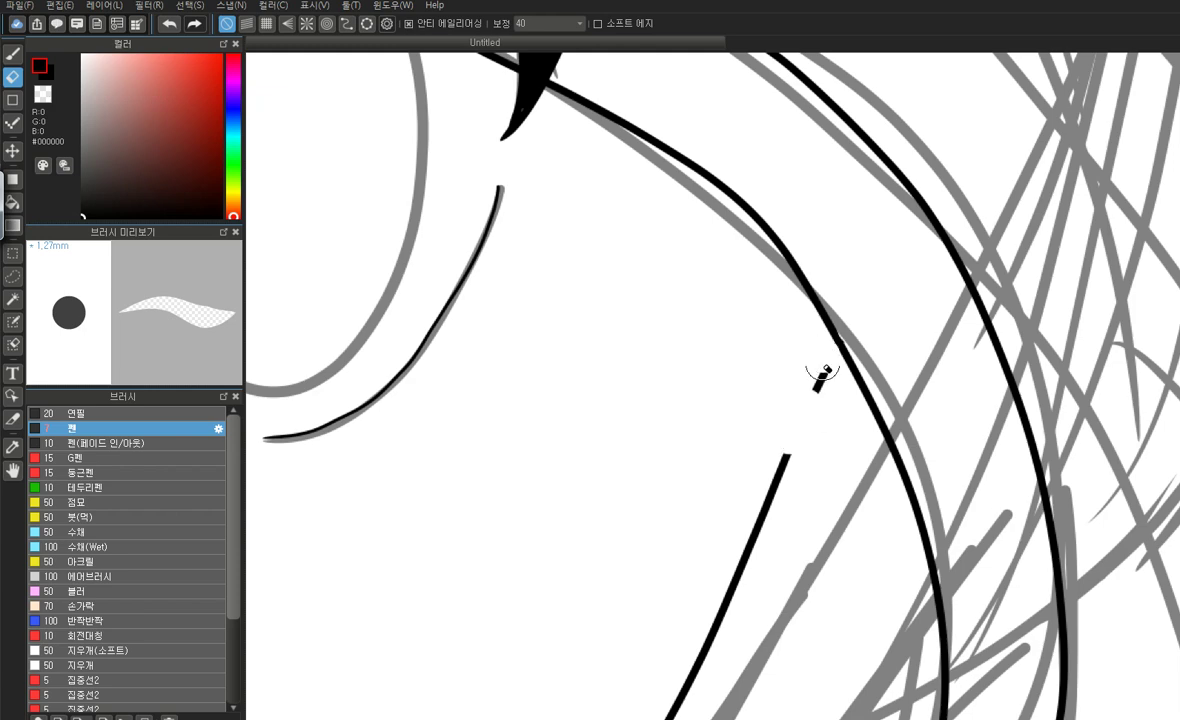
pyautogui.scroll(-1, 806, 409)
pyautogui.scroll(-1, 806, 409)
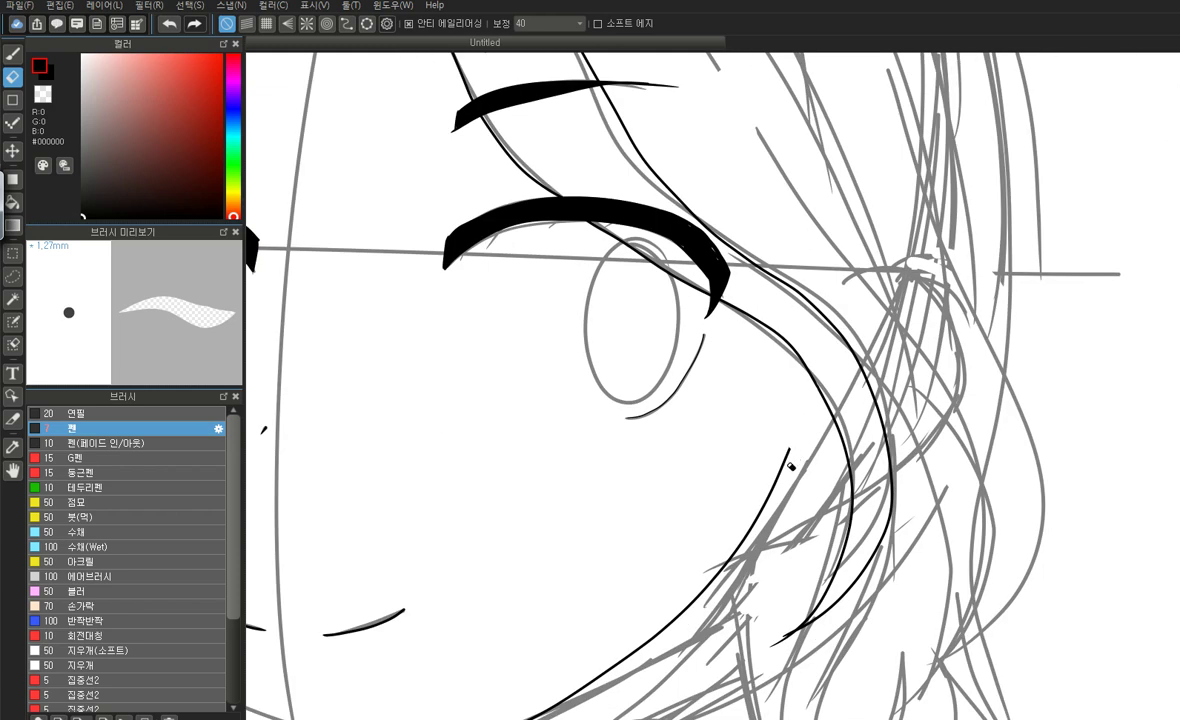
pyautogui.moveTo(780, 484); pyautogui.dragTo(764, 508)
pyautogui.moveTo(693, 585)
pyautogui.mouseDown()
pyautogui.moveTo(735, 557)
pyautogui.moveTo(762, 509)
pyautogui.moveTo(732, 559)
pyautogui.mouseUp()
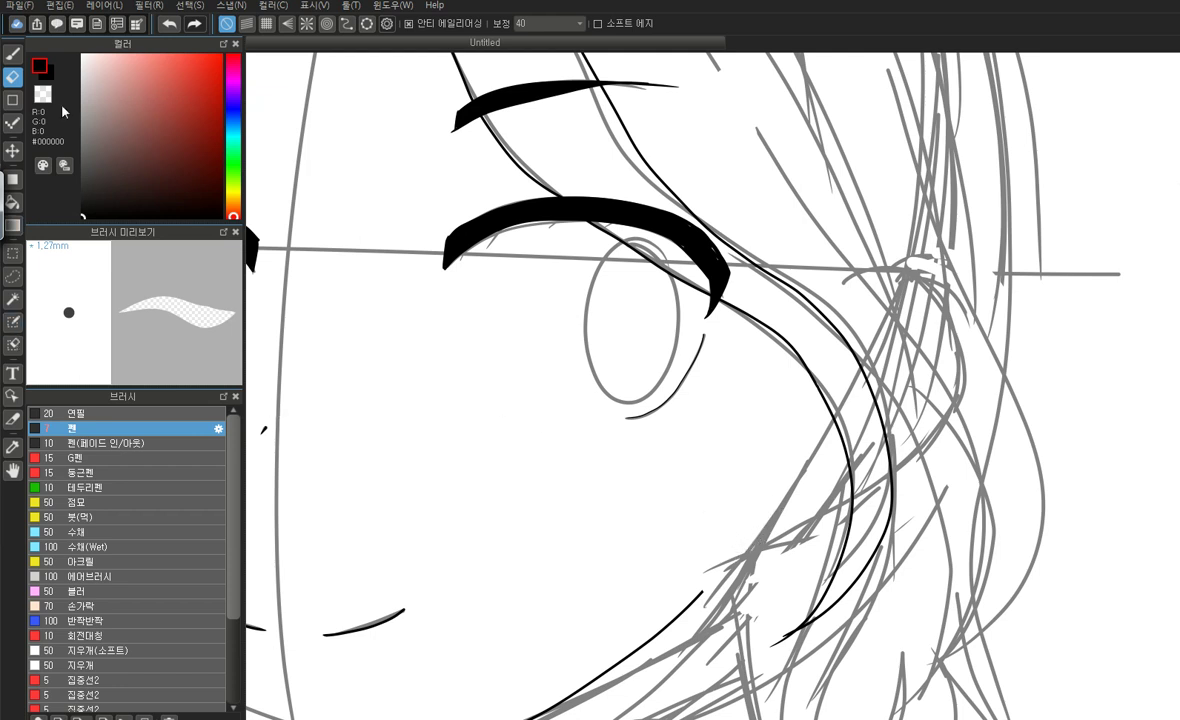
pyautogui.click(14, 53)
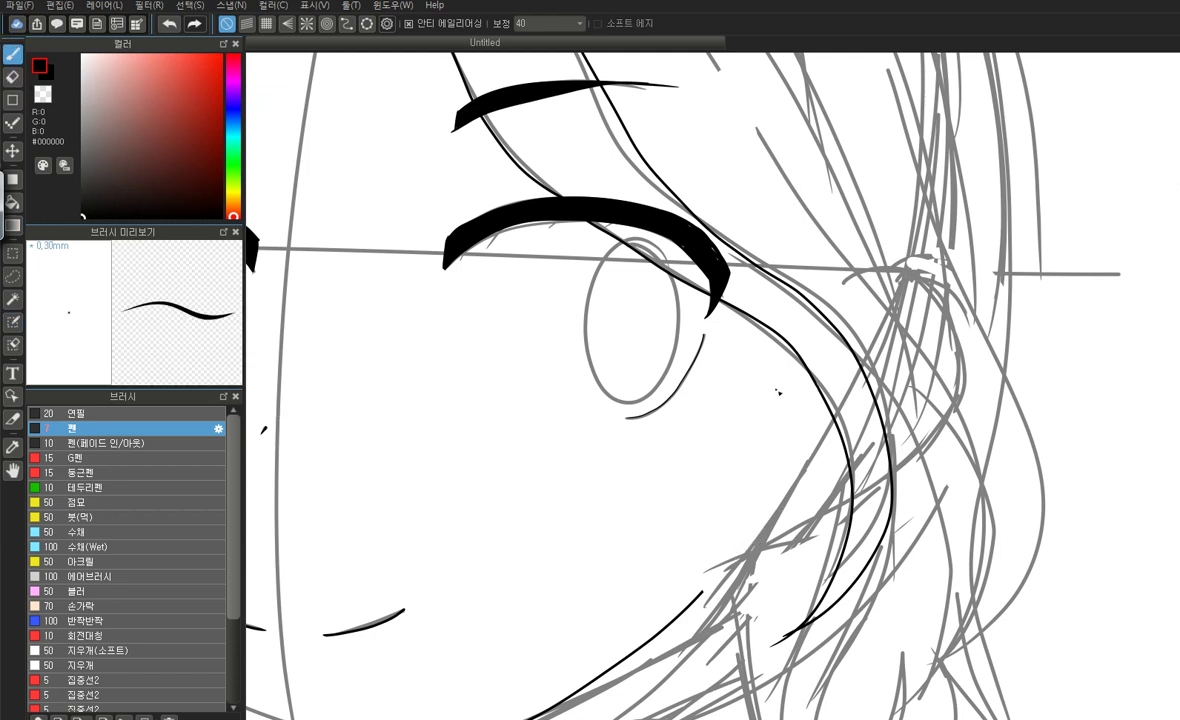
pyautogui.moveTo(799, 358); pyautogui.dragTo(692, 606)
pyautogui.hotkey('ctrl', 'z')
pyautogui.moveTo(797, 355)
pyautogui.mouseDown()
pyautogui.moveTo(759, 490)
pyautogui.moveTo(705, 585)
pyautogui.mouseUp()
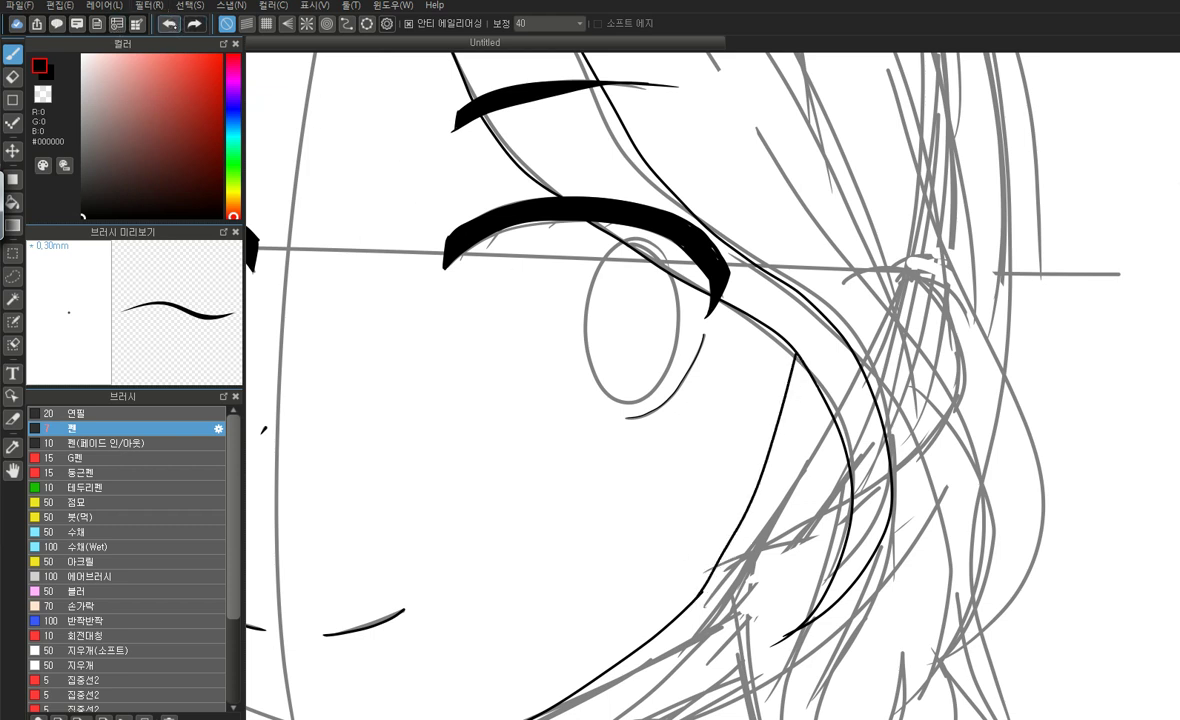
pyautogui.hotkey('ctrl', 'z')
pyautogui.moveTo(786, 342); pyautogui.dragTo(697, 604)
pyautogui.scroll(-3, 697, 603)
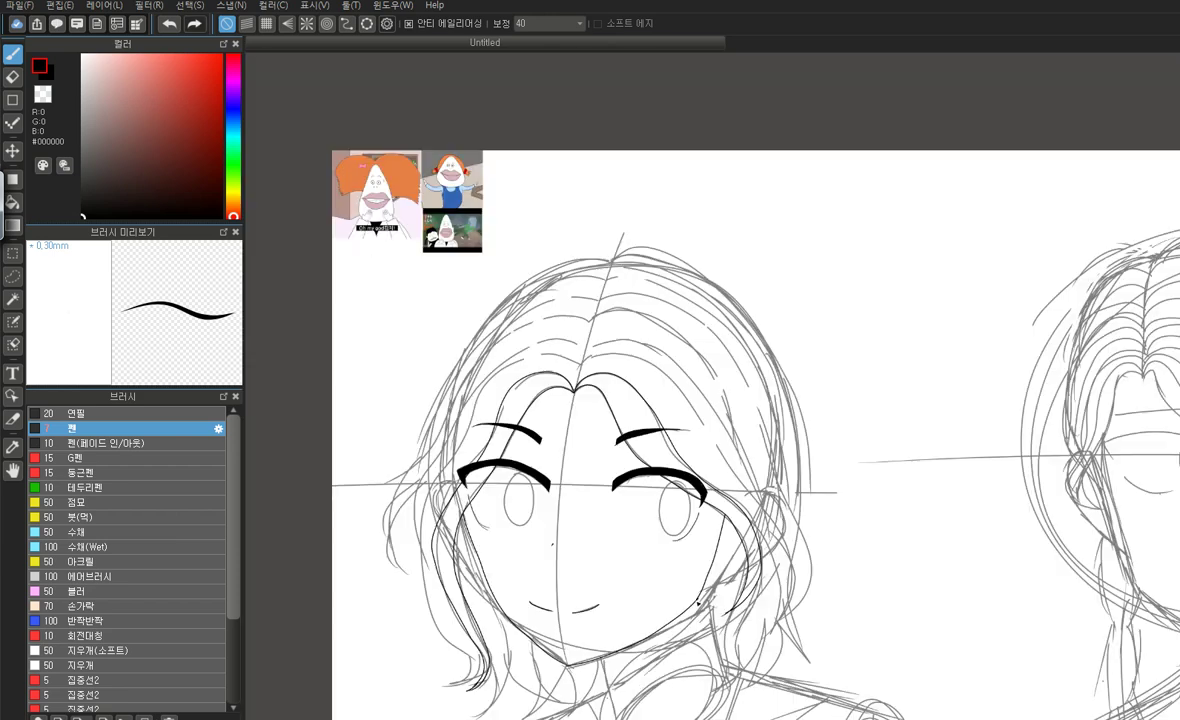
pyautogui.scroll(3, 697, 615)
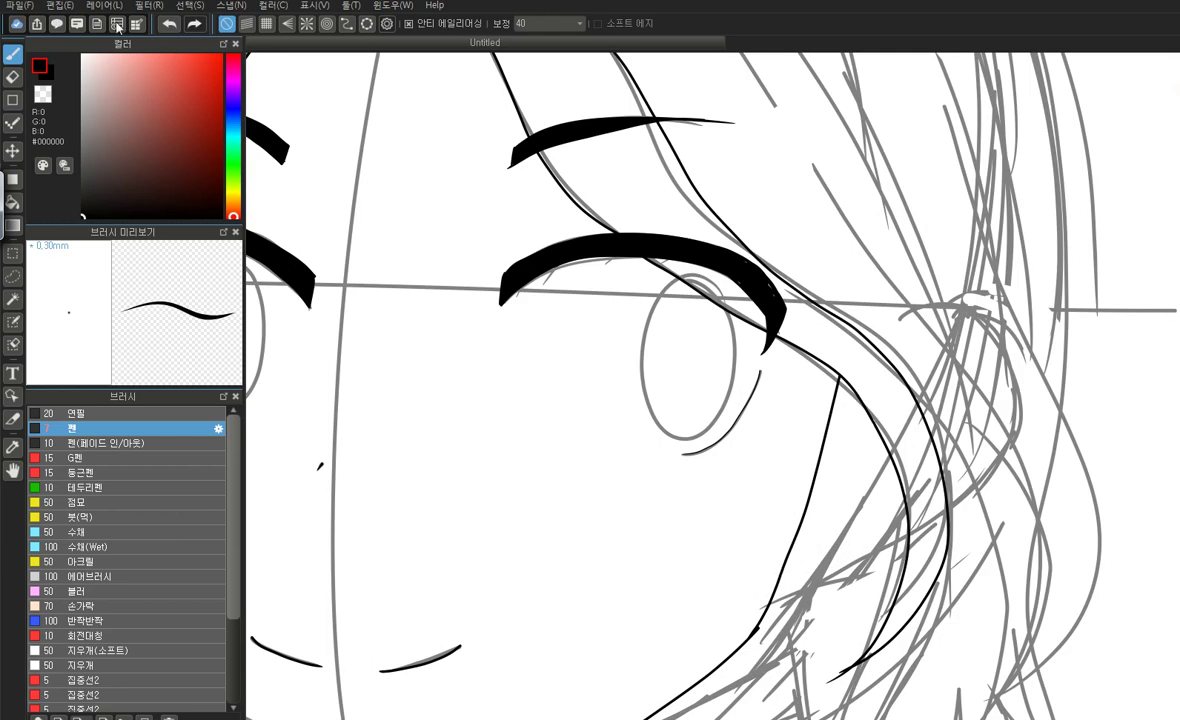
pyautogui.click(169, 23)
pyautogui.scroll(1, 816, 660)
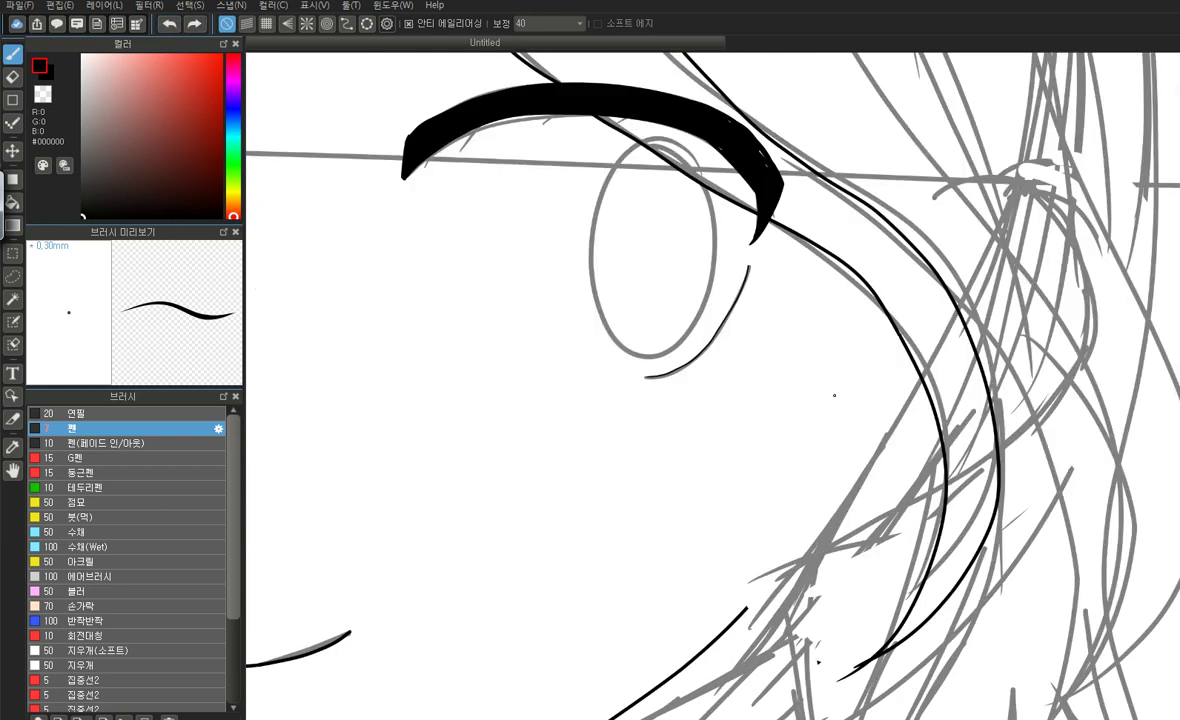
pyautogui.moveTo(873, 296); pyautogui.dragTo(755, 535)
pyautogui.hotkey('ctrl', 'z')
pyautogui.moveTo(866, 285)
pyautogui.mouseDown()
pyautogui.moveTo(745, 412)
pyautogui.moveTo(683, 537)
pyautogui.moveTo(670, 620)
pyautogui.mouseUp()
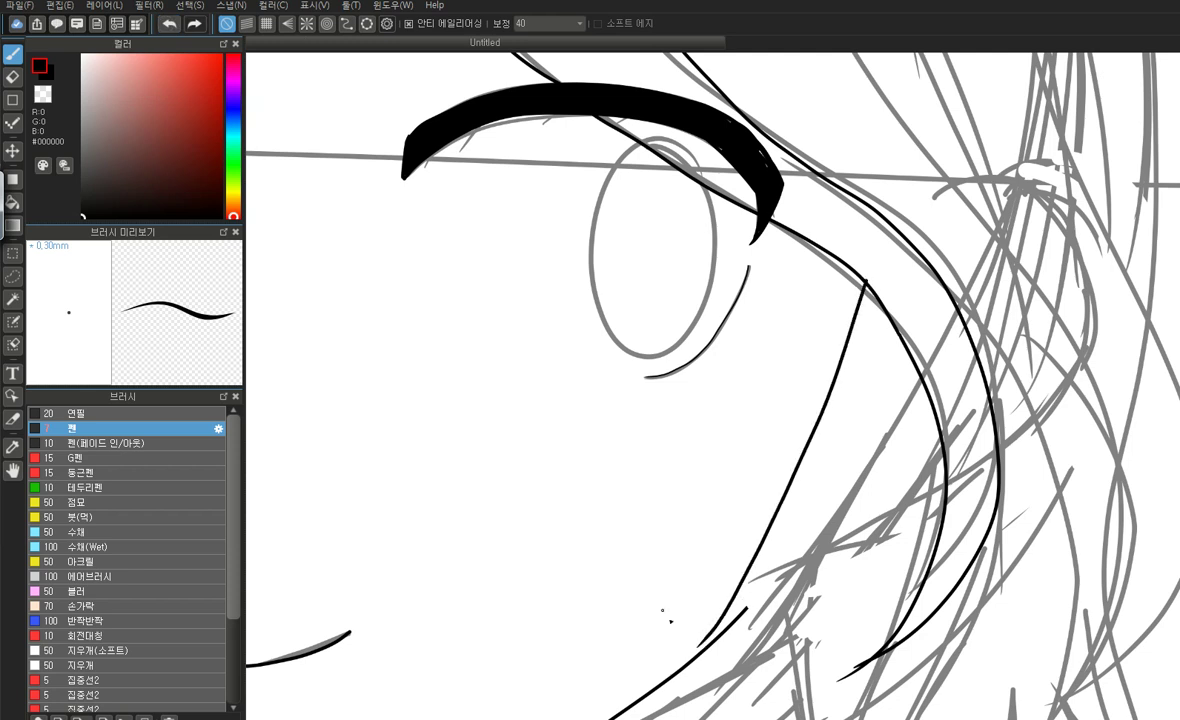
pyautogui.hotkey('ctrl', 'z')
pyautogui.moveTo(858, 276)
pyautogui.mouseDown()
pyautogui.moveTo(796, 488)
pyautogui.moveTo(716, 646)
pyautogui.mouseUp()
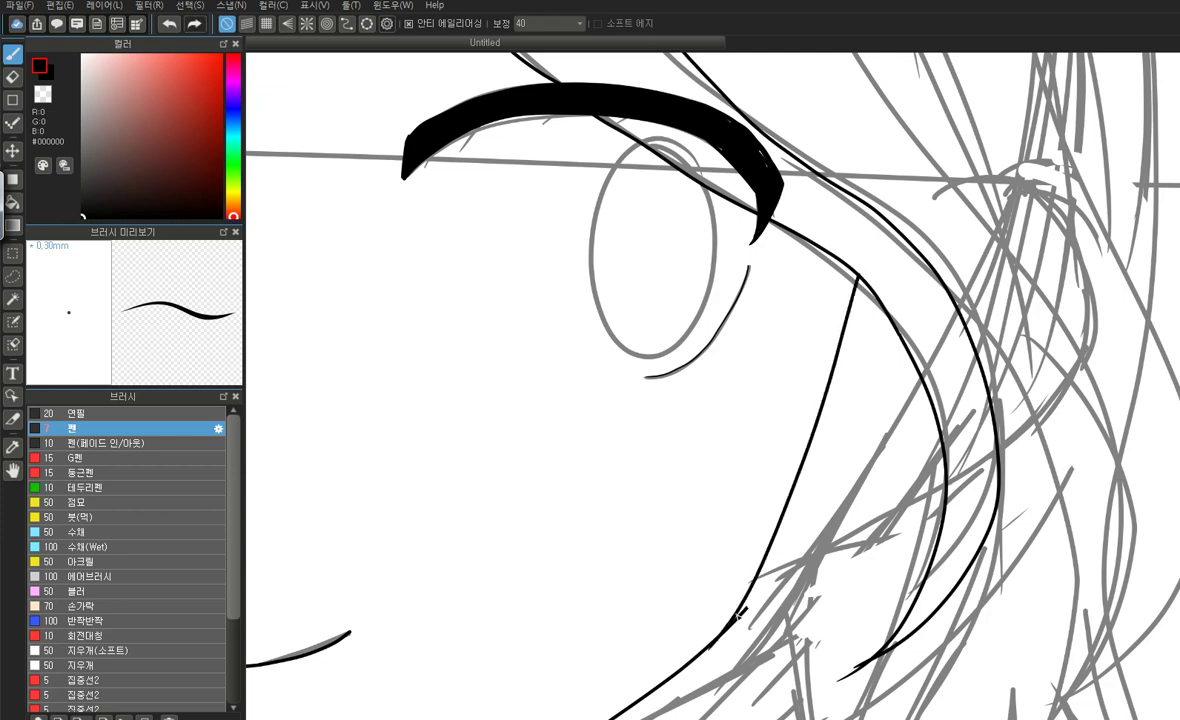
pyautogui.scroll(-5, 738, 615)
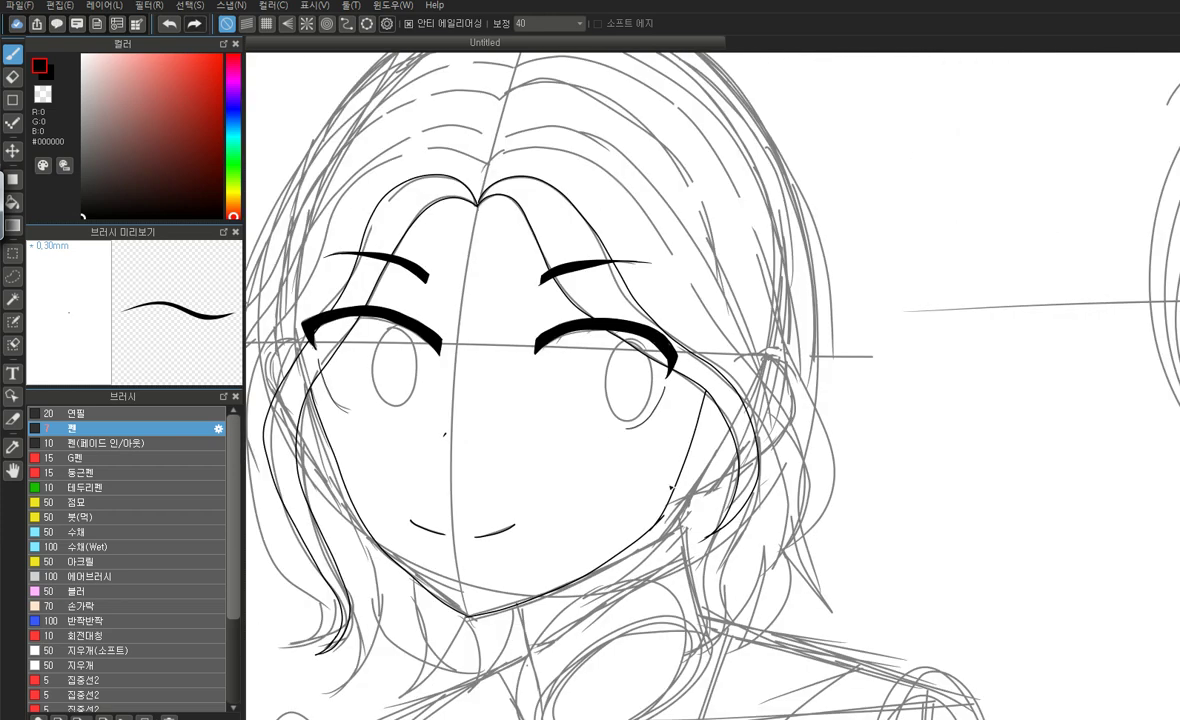
pyautogui.scroll(5, 670, 487)
pyautogui.click(168, 23)
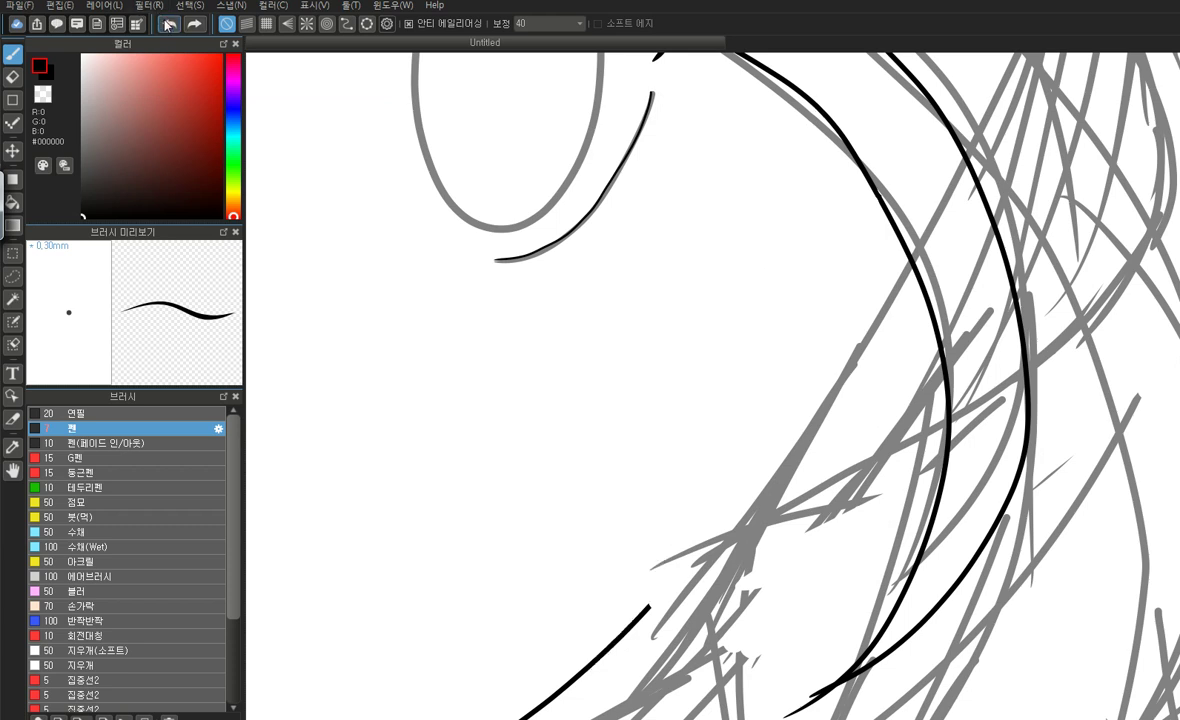
pyautogui.moveTo(870, 178); pyautogui.dragTo(692, 606)
pyautogui.hotkey('ctrl', 'z')
pyautogui.moveTo(858, 175)
pyautogui.mouseDown()
pyautogui.moveTo(700, 340)
pyautogui.moveTo(604, 632)
pyautogui.mouseUp()
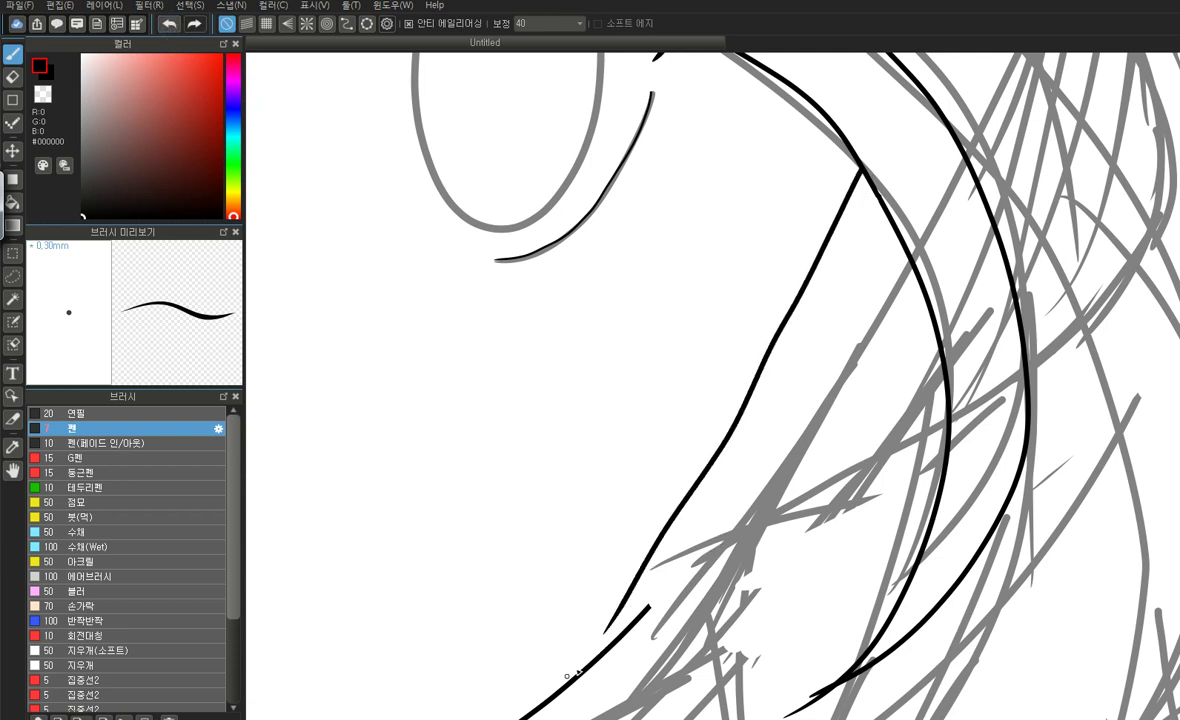
pyautogui.hotkey('ctrl', 'z')
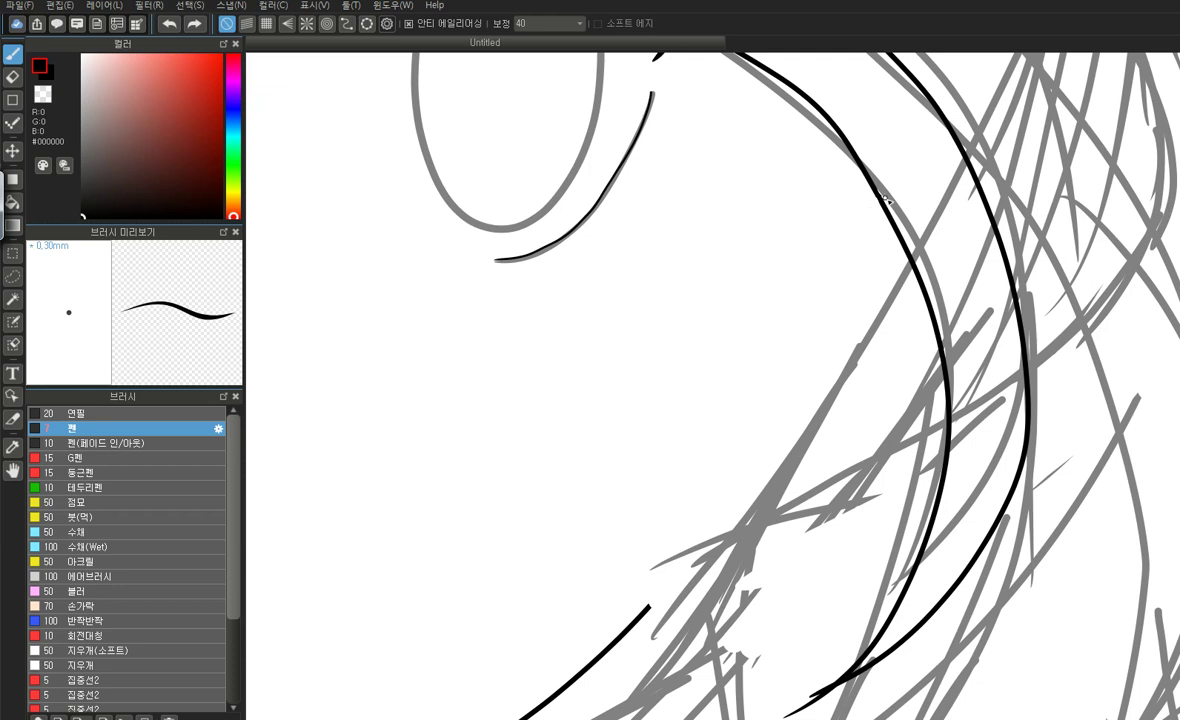
# Redraw the upper right-hand jaw line in black from the inner fringe line down to the remaining lower jaw line, replacing misplaced joining strokes
pyautogui.moveTo(876, 200)
pyautogui.mouseDown()
pyautogui.moveTo(783, 400)
pyautogui.moveTo(613, 636)
pyautogui.moveTo(635, 604)
pyautogui.moveTo(627, 594)
pyautogui.moveTo(616, 634)
pyautogui.mouseUp()
pyautogui.press('e')
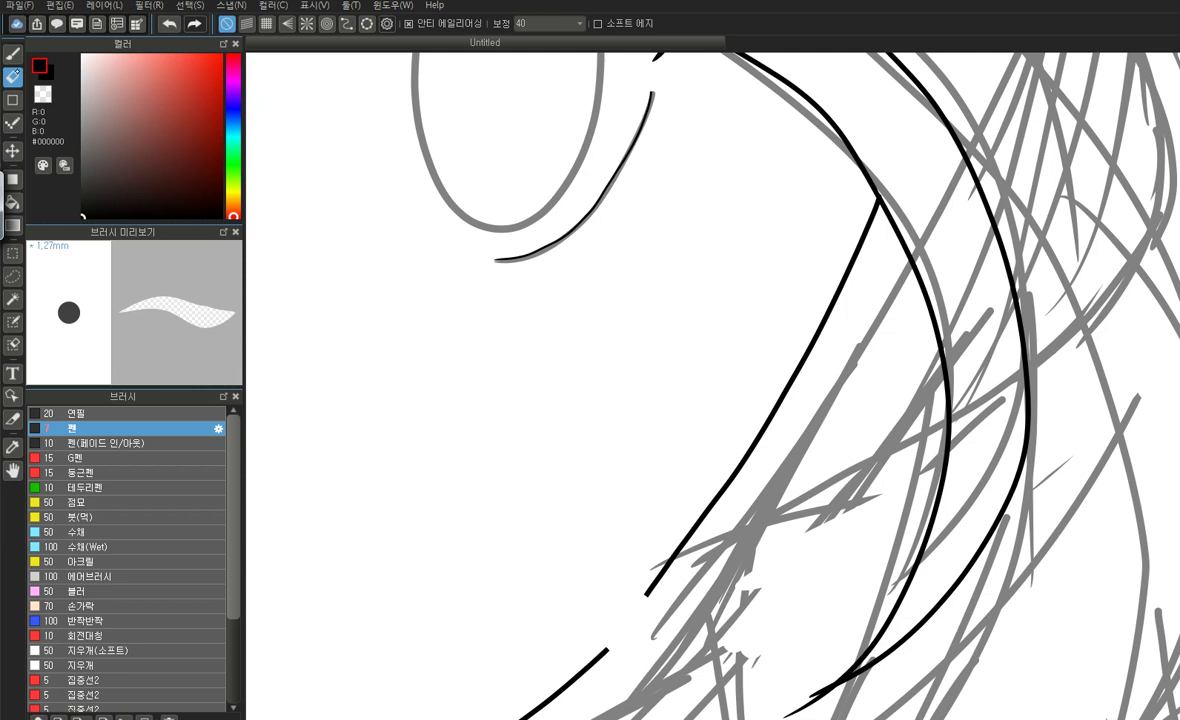
pyautogui.click(12, 52)
pyautogui.moveTo(647, 592); pyautogui.dragTo(583, 678)
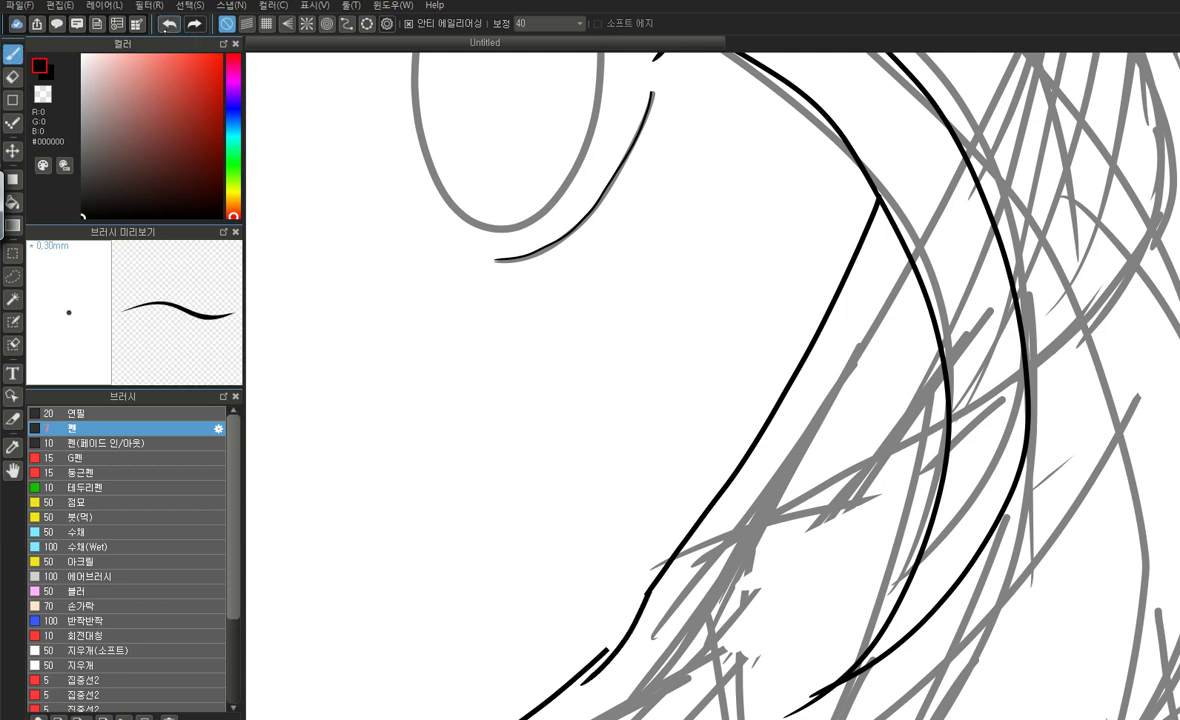
pyautogui.click(168, 23)
pyautogui.moveTo(647, 592)
pyautogui.mouseDown()
pyautogui.moveTo(624, 633)
pyautogui.moveTo(581, 642)
pyautogui.mouseUp()
pyautogui.hotkey('ctrl', 'z')
pyautogui.moveTo(647, 592); pyautogui.dragTo(604, 652)
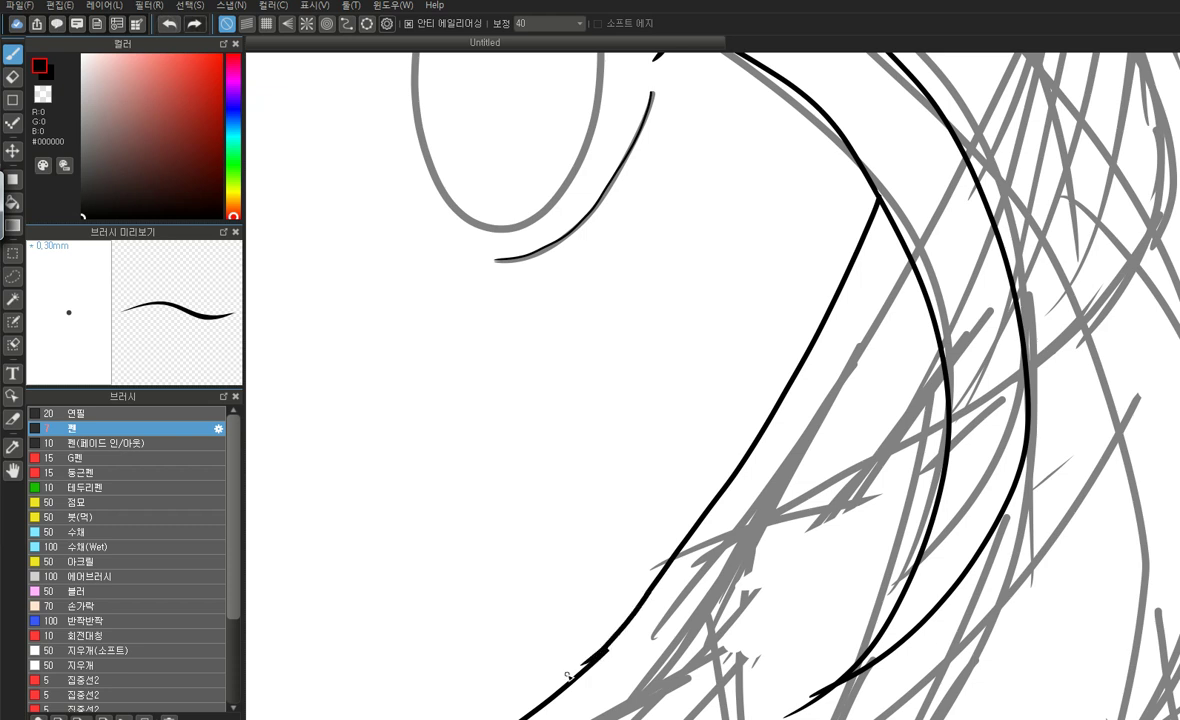
# Erase the overlapping stroke end and uneven edges where the two right-hand jaw lines join at the lower cheek
pyautogui.press('e')
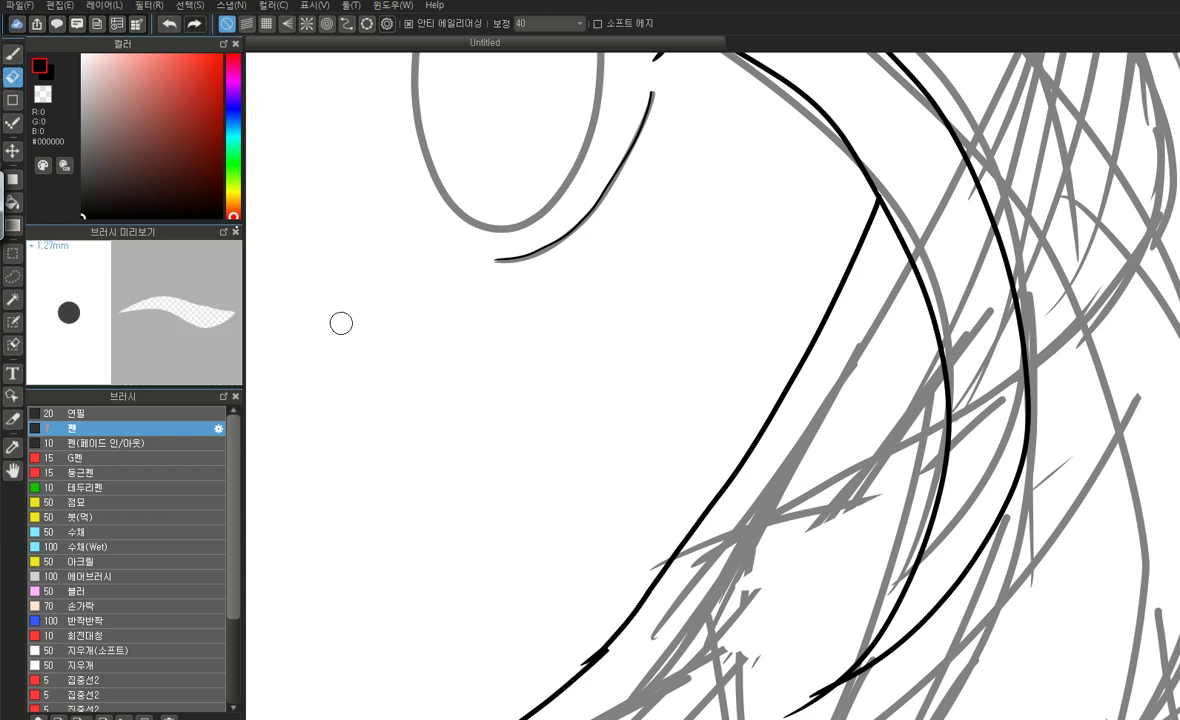
pyautogui.moveTo(601, 670); pyautogui.dragTo(548, 716)
pyautogui.moveTo(614, 657); pyautogui.dragTo(560, 697)
pyautogui.scroll(-4, 585, 387)
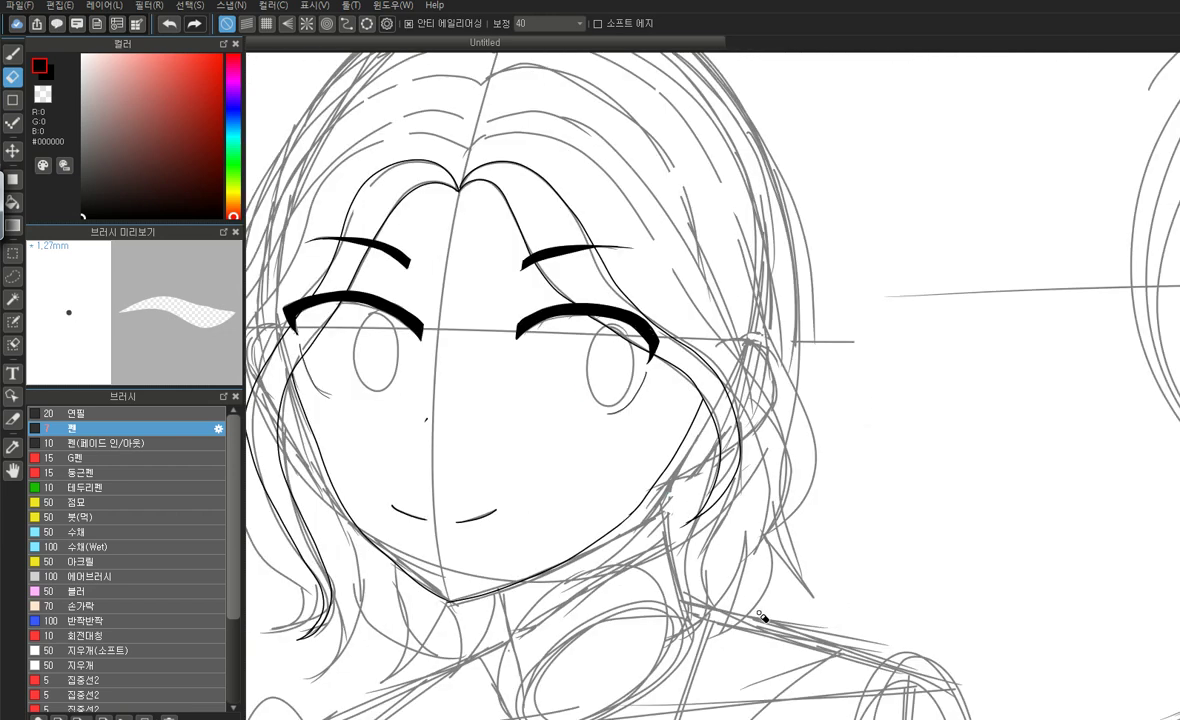
pyautogui.scroll(6, 609, 490)
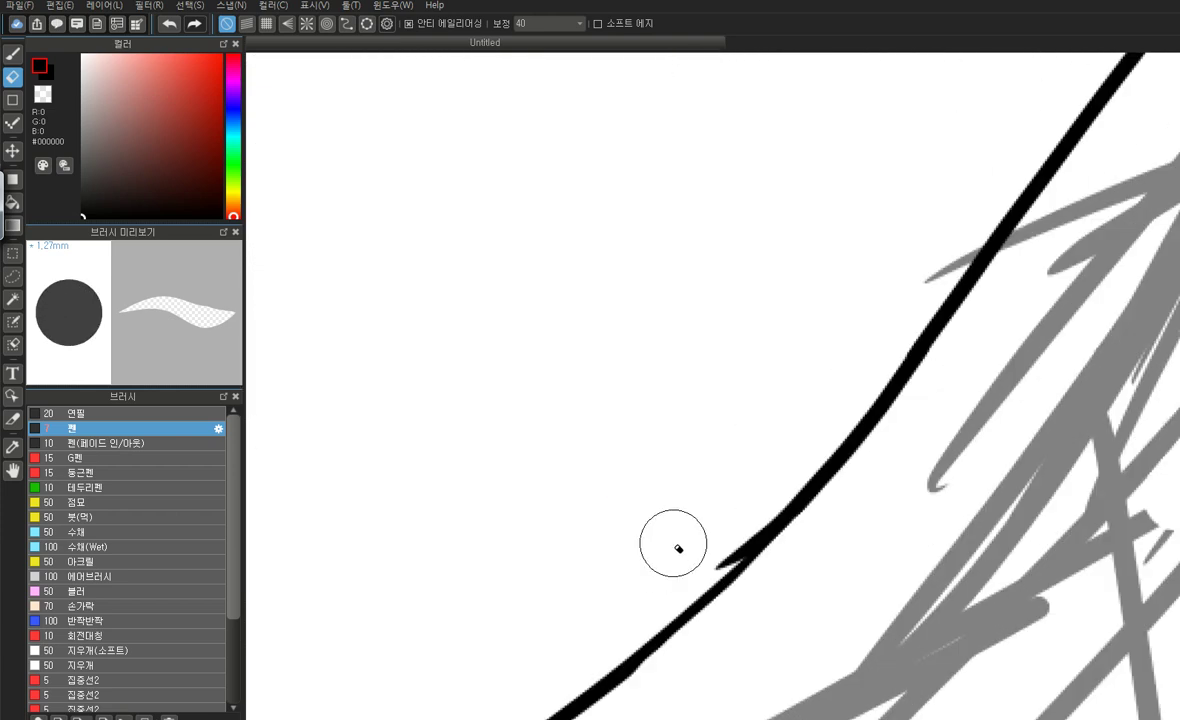
pyautogui.moveTo(751, 493)
pyautogui.mouseDown()
pyautogui.moveTo(659, 569)
pyautogui.moveTo(713, 535)
pyautogui.moveTo(772, 469)
pyautogui.moveTo(688, 556)
pyautogui.moveTo(748, 514)
pyautogui.mouseUp()
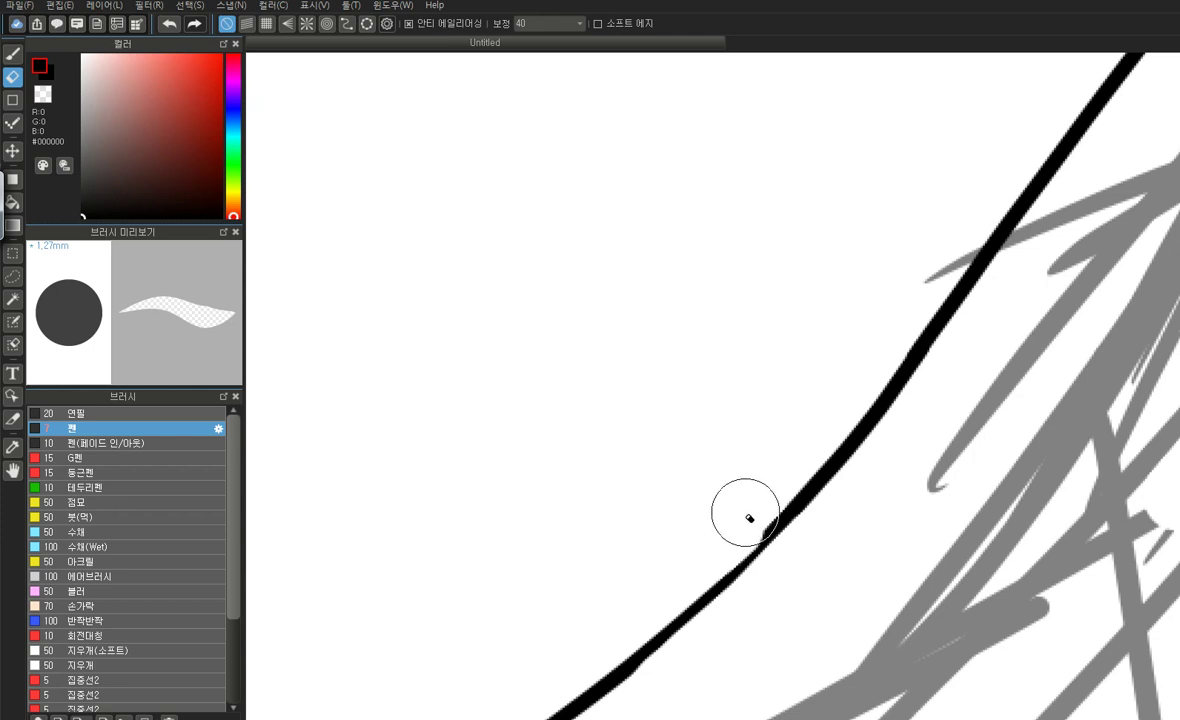
pyautogui.moveTo(808, 438); pyautogui.dragTo(738, 518)
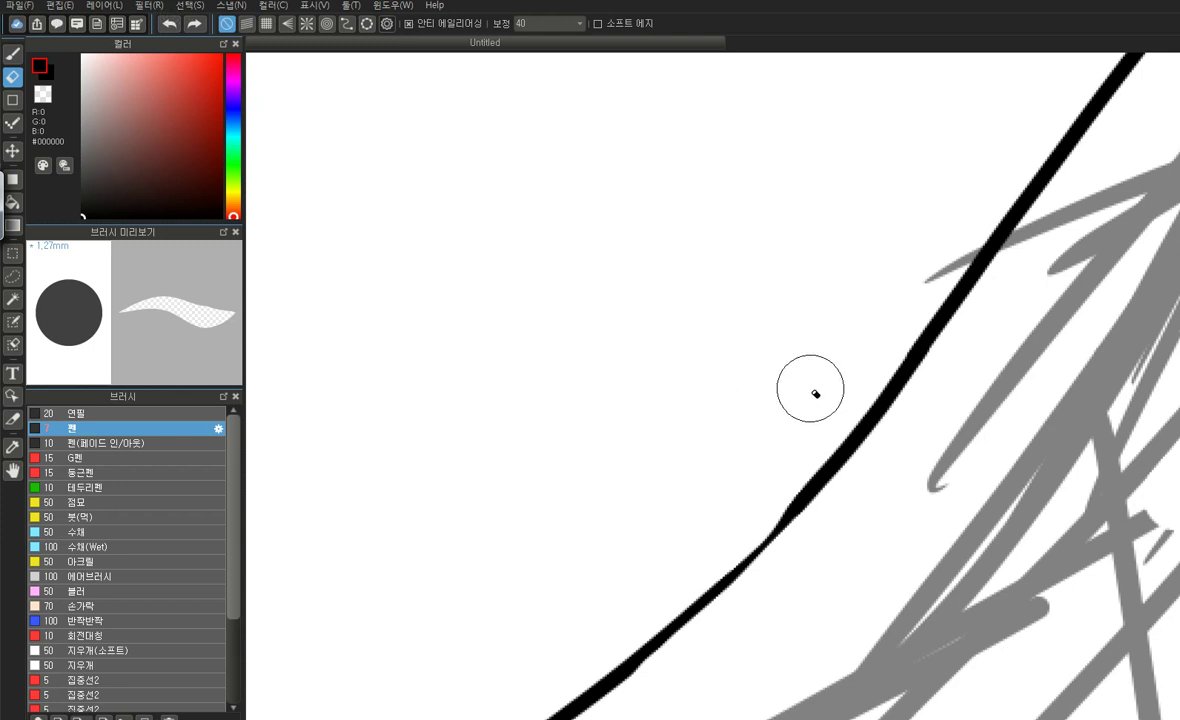
pyautogui.moveTo(859, 374); pyautogui.dragTo(752, 499)
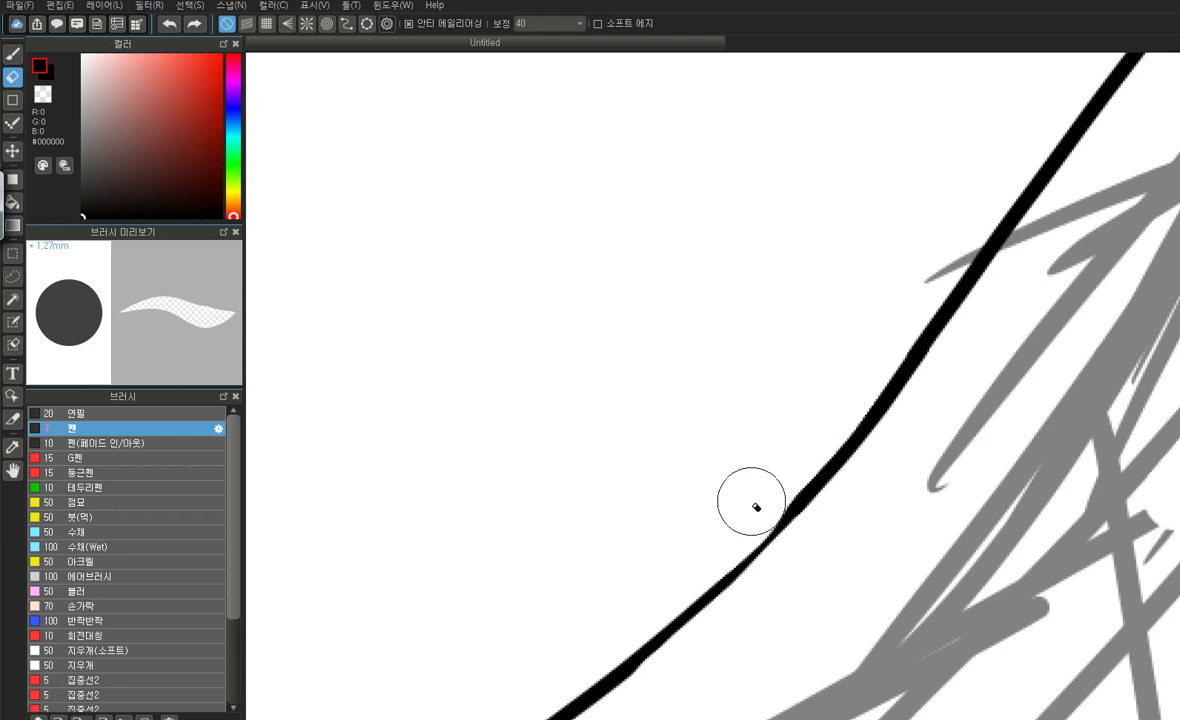
pyautogui.moveTo(829, 413); pyautogui.dragTo(690, 556)
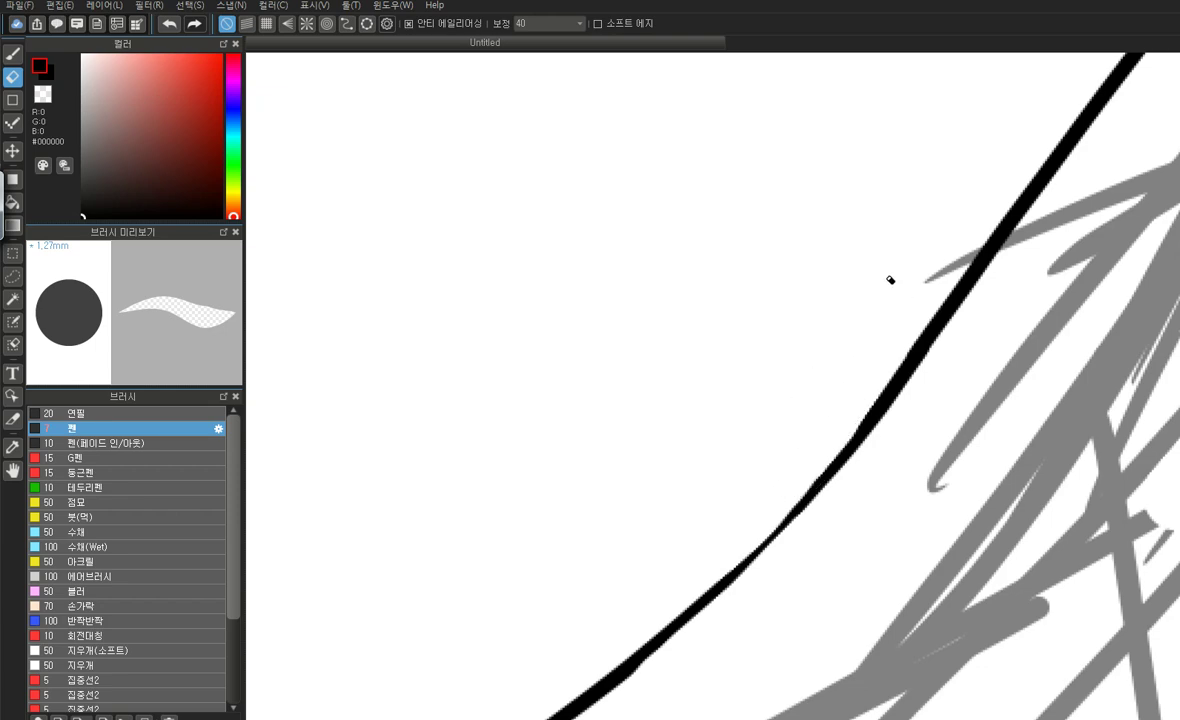
pyautogui.scroll(-2, 882, 284)
pyautogui.scroll(-3, 803, 537)
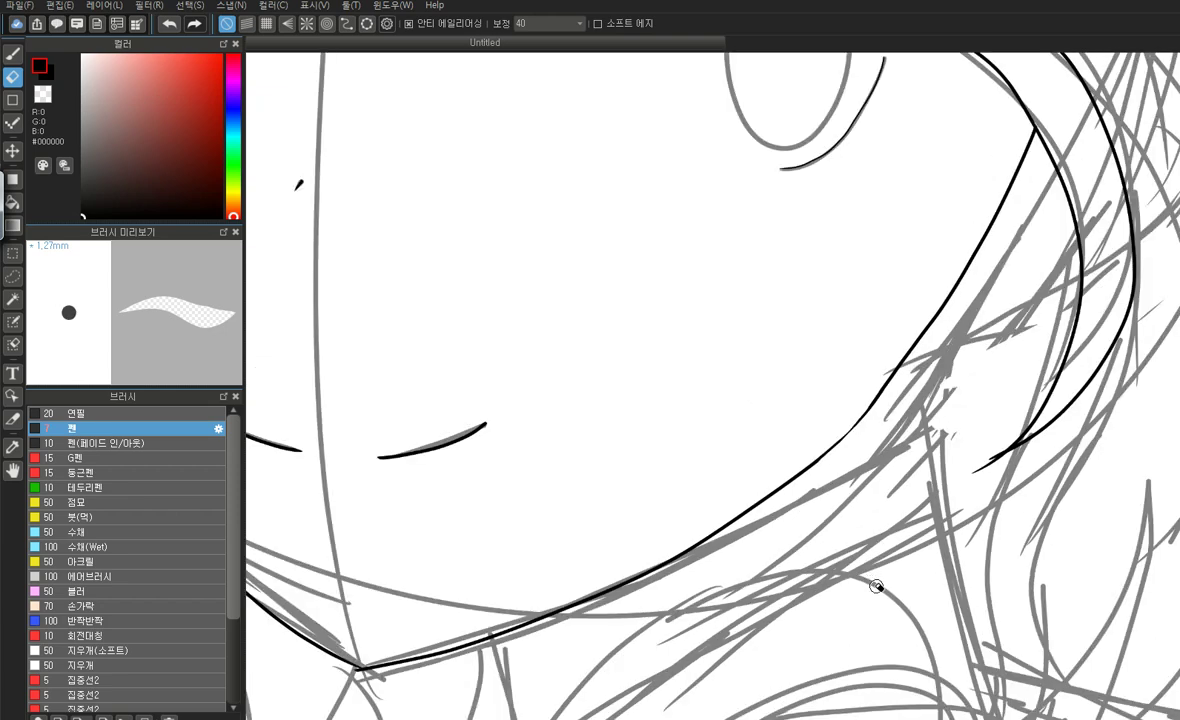
pyautogui.scroll(1, 818, 560)
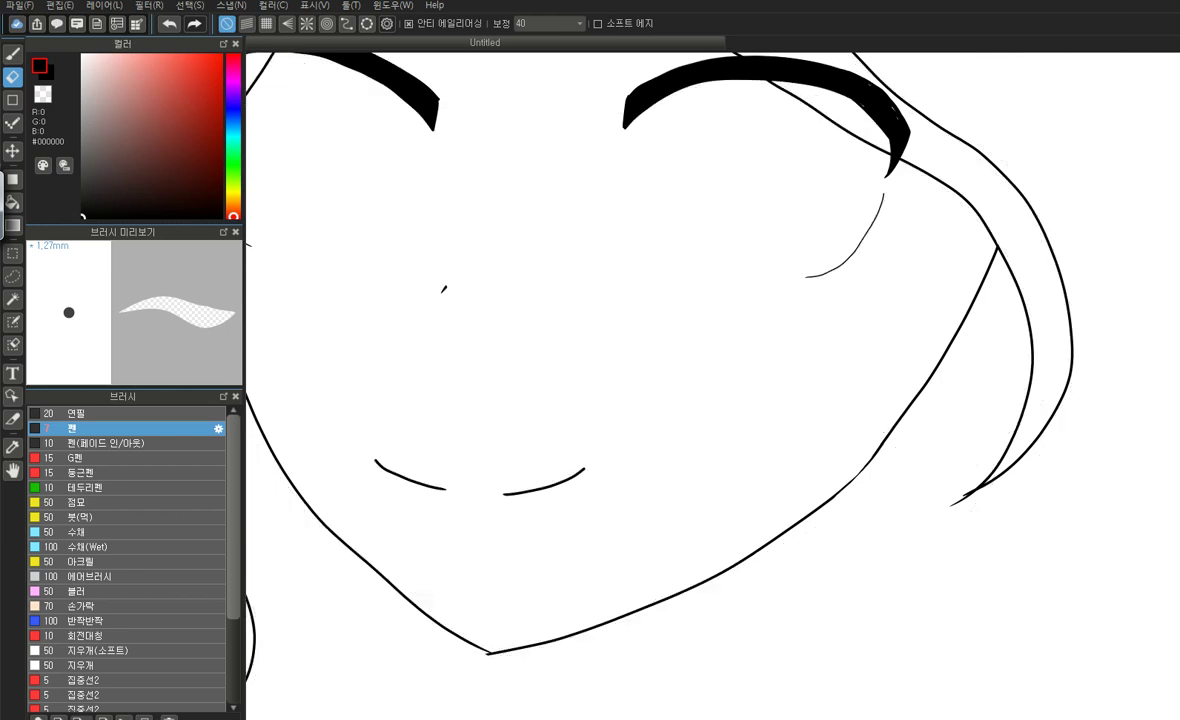
pyautogui.scroll(-2, 722, 547)
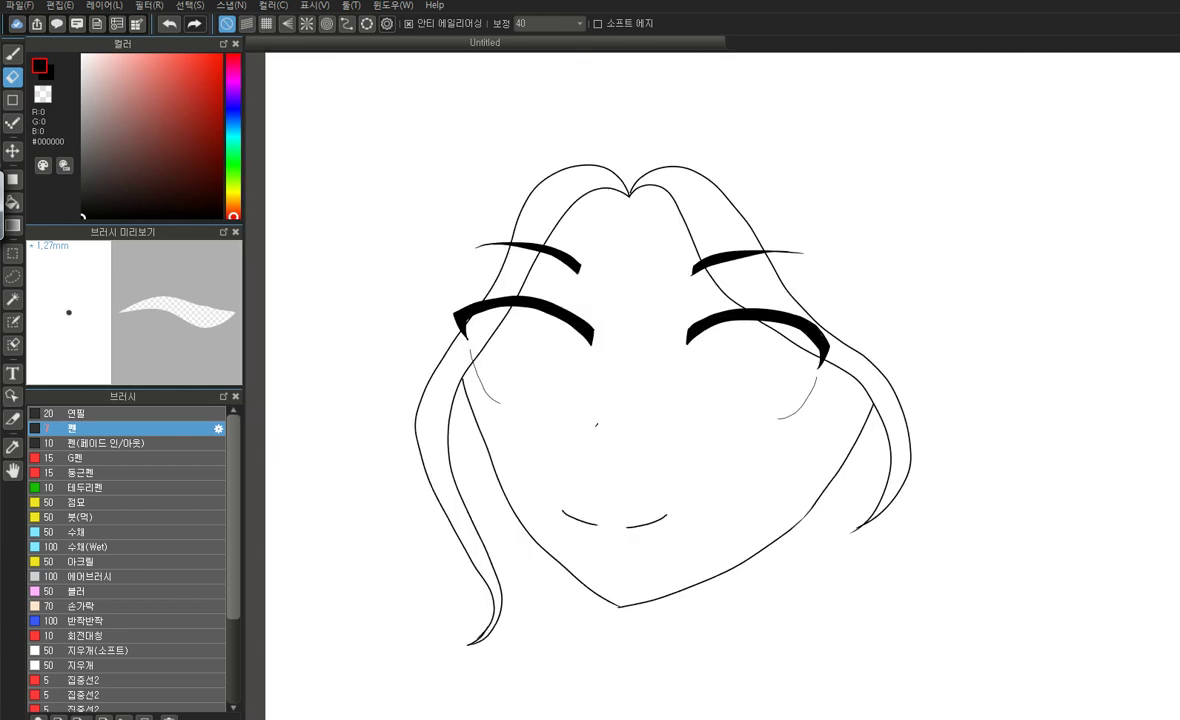
# Draw a second black line from the inner right-hand fringe line, just below the jaw's start, converging into the jaw line to form a narrow wedge
pyautogui.scroll(4, 925, 446)
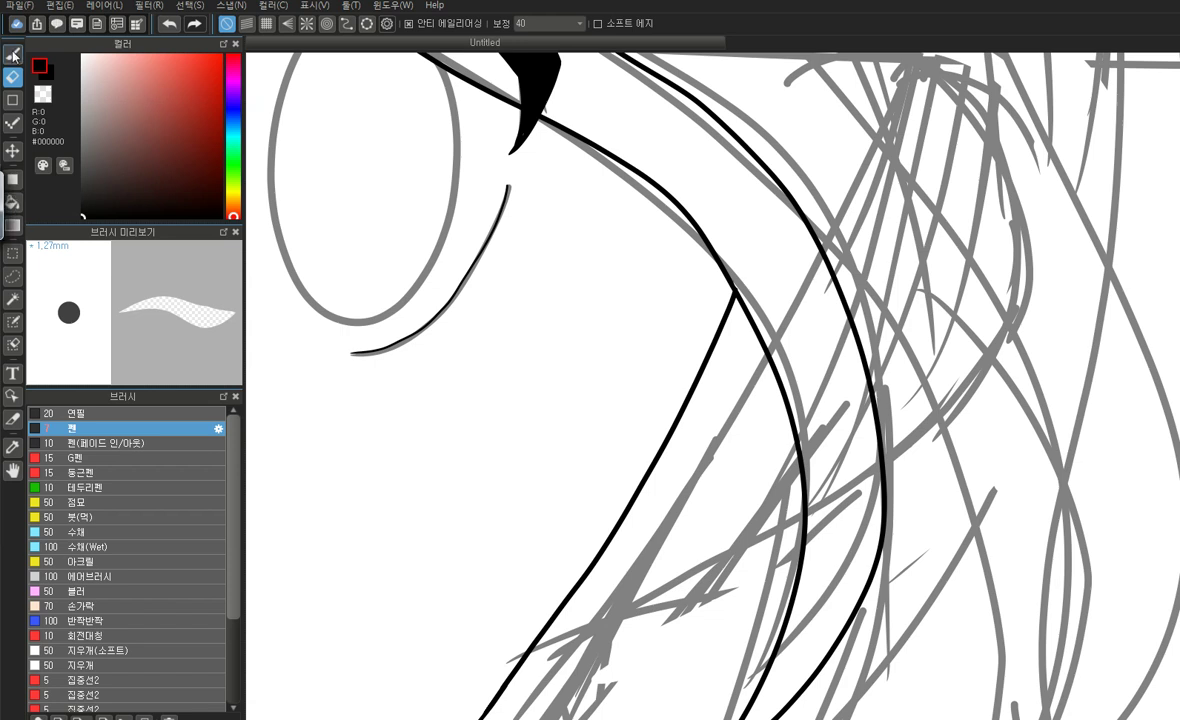
pyautogui.click(13, 55)
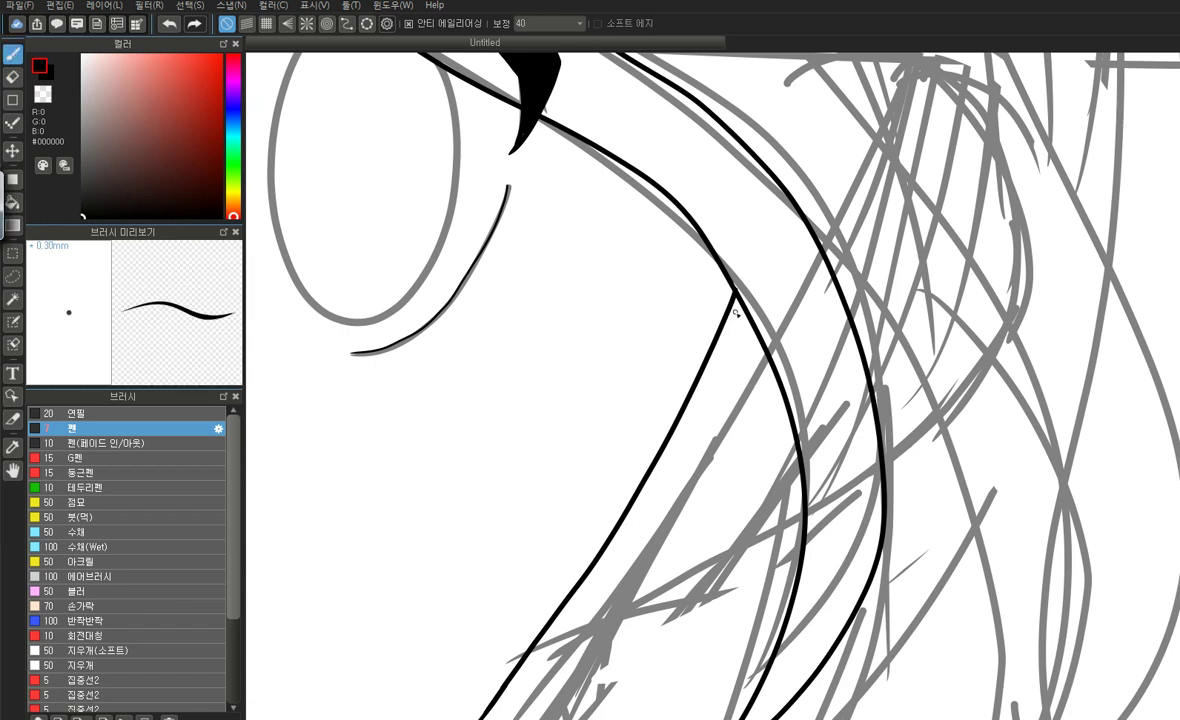
pyautogui.moveTo(741, 308); pyautogui.dragTo(645, 470)
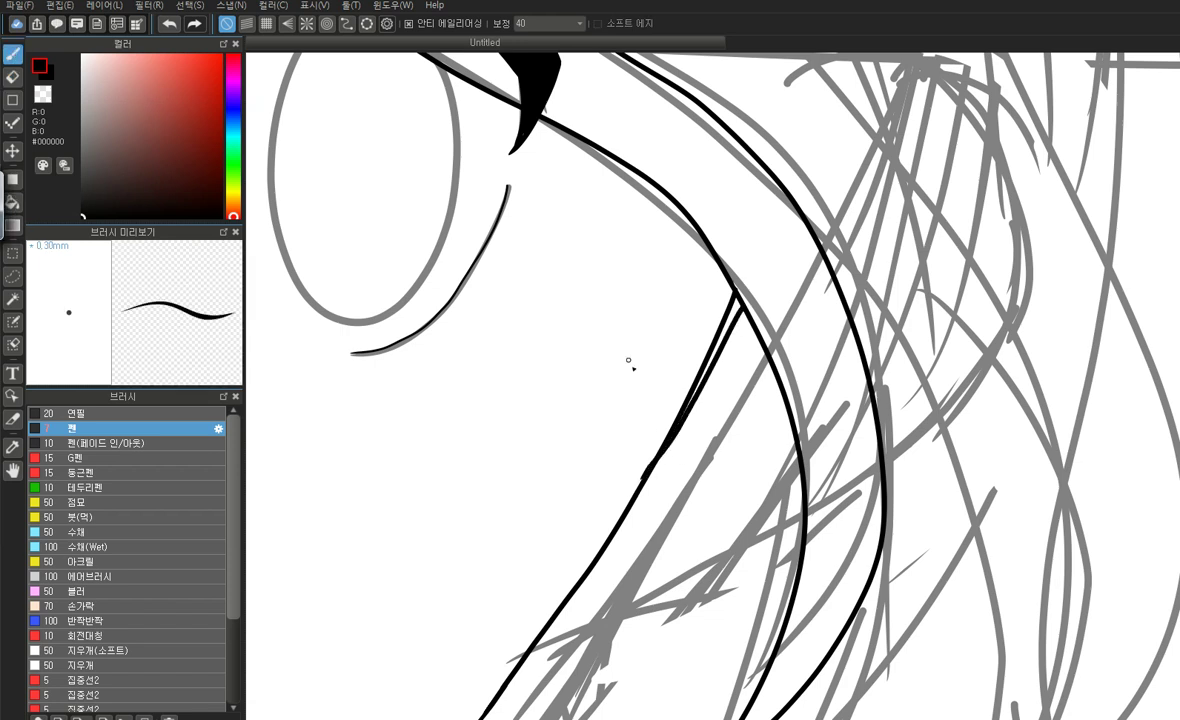
pyautogui.hotkey('ctrl', 'z')
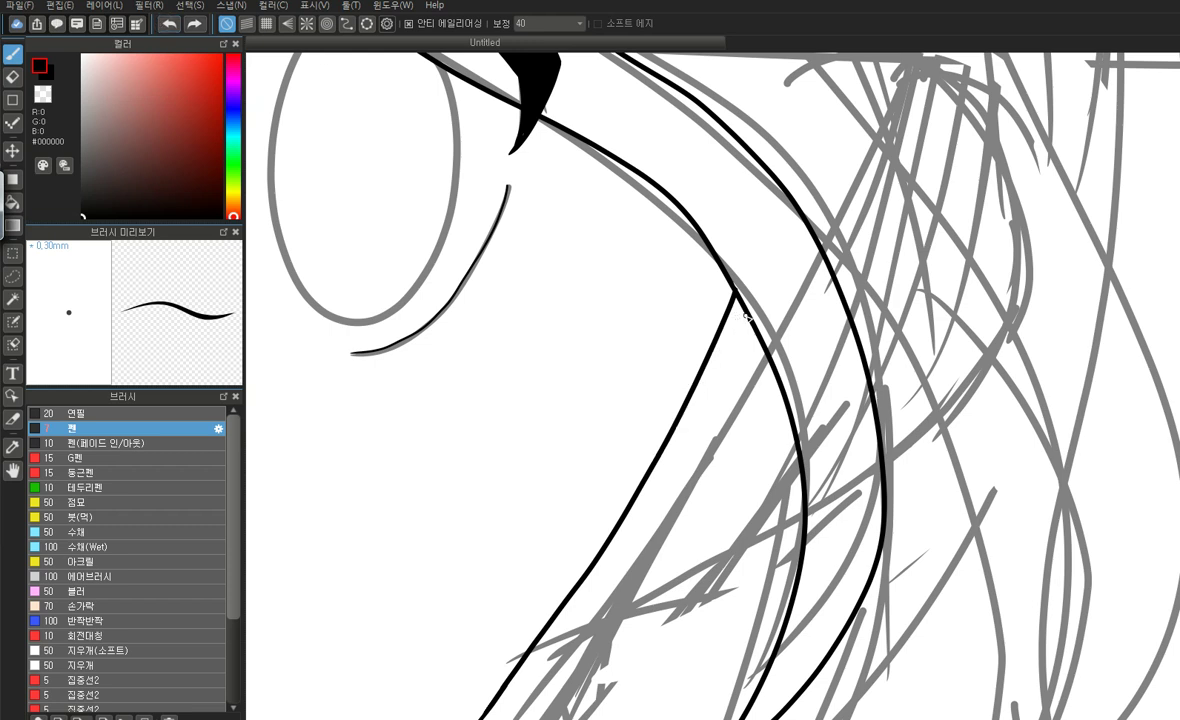
pyautogui.moveTo(745, 310); pyautogui.dragTo(643, 484)
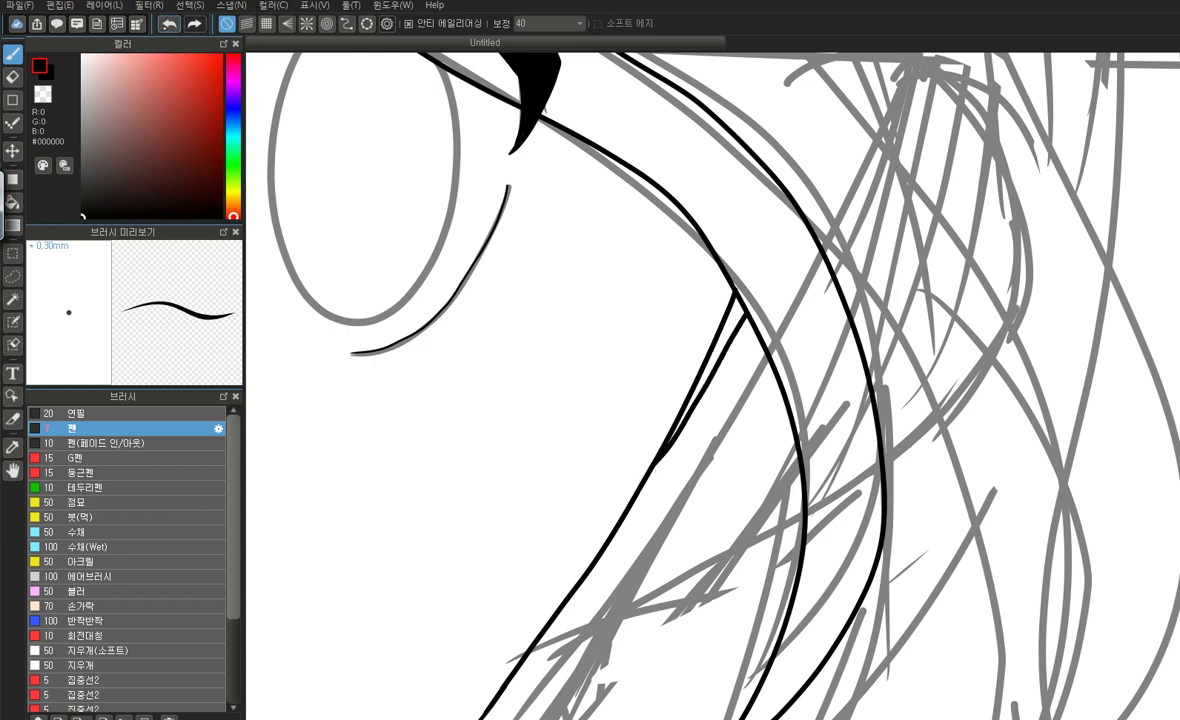
pyautogui.click(170, 22)
pyautogui.moveTo(745, 310)
pyautogui.mouseDown()
pyautogui.moveTo(622, 402)
pyautogui.moveTo(598, 435)
pyautogui.mouseUp()
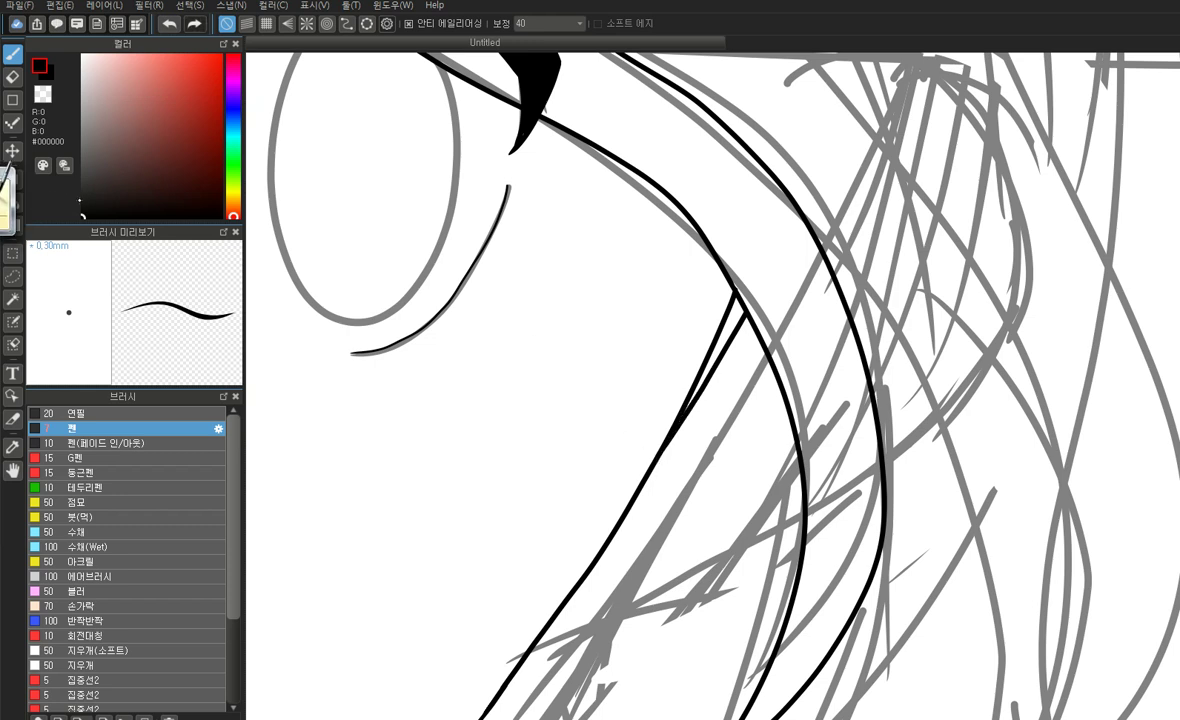
# Fill the narrow wedge at the top of the right-hand jaw line with black and return to the pen
pyautogui.click(12, 201)
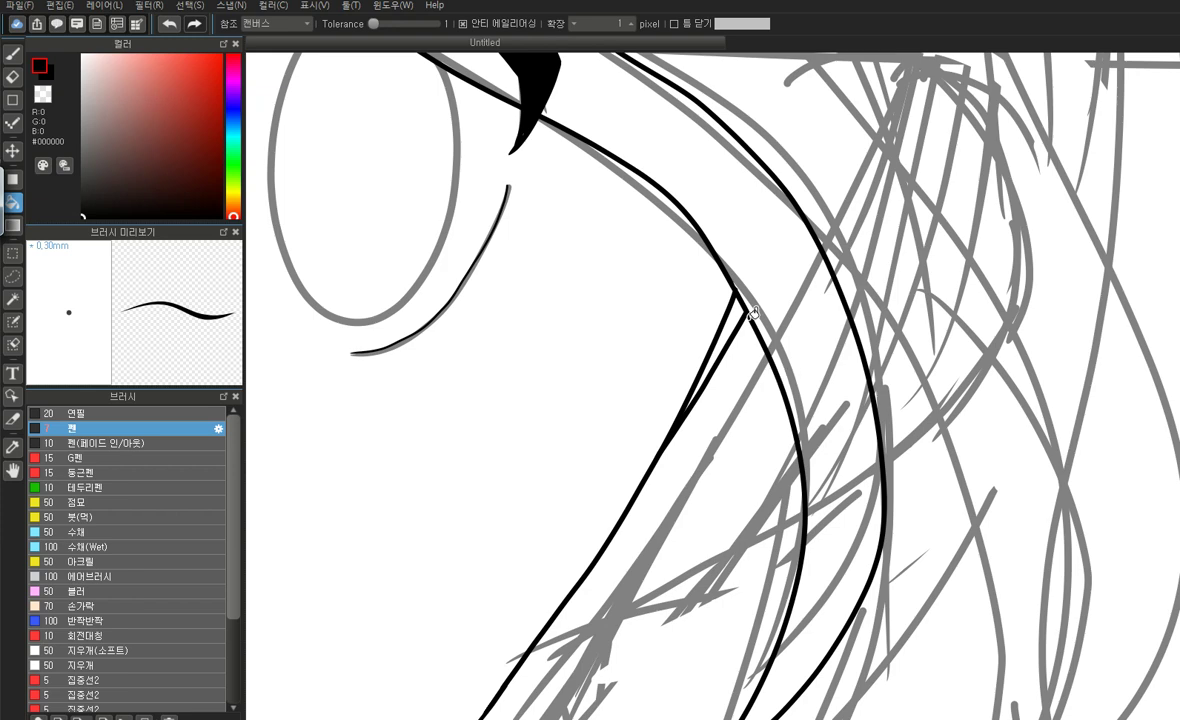
pyautogui.click(730, 335)
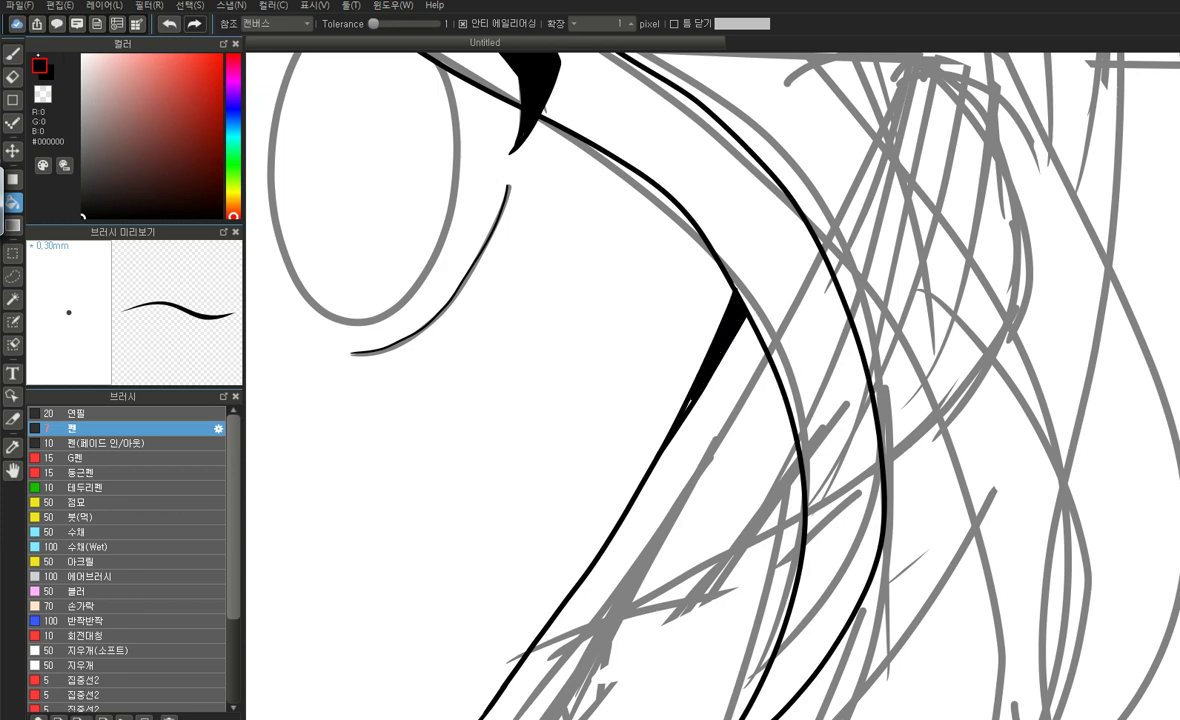
pyautogui.click(12, 53)
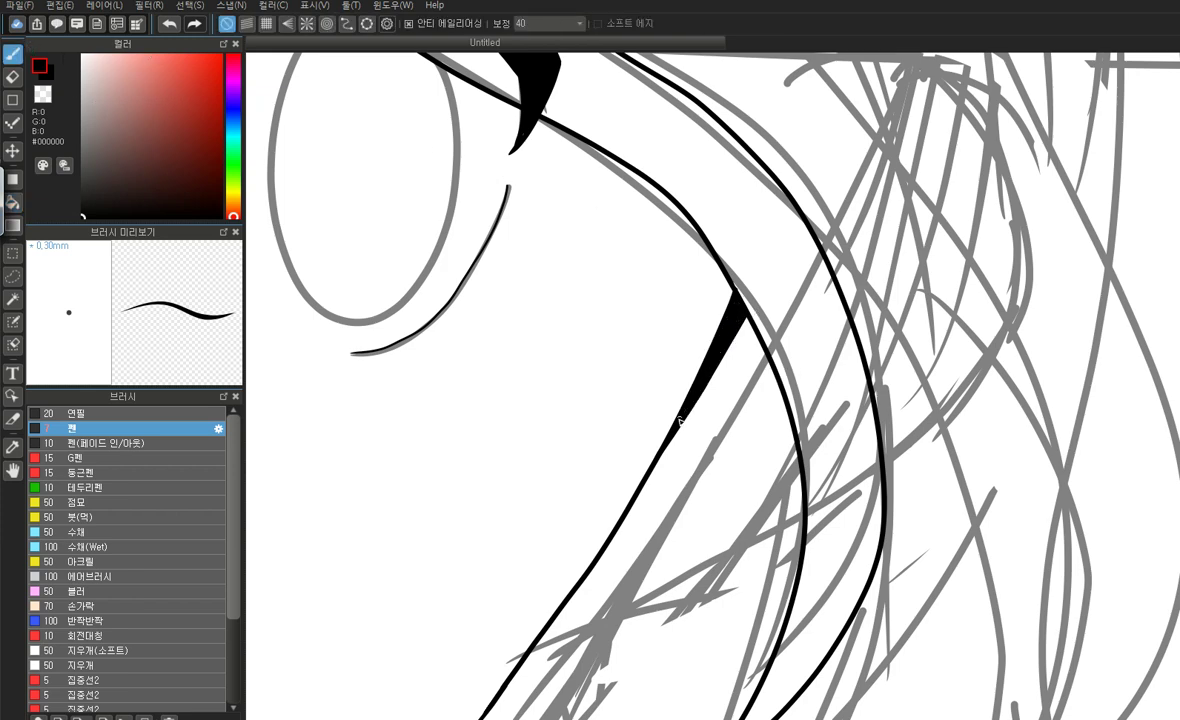
pyautogui.scroll(-3, 656, 394)
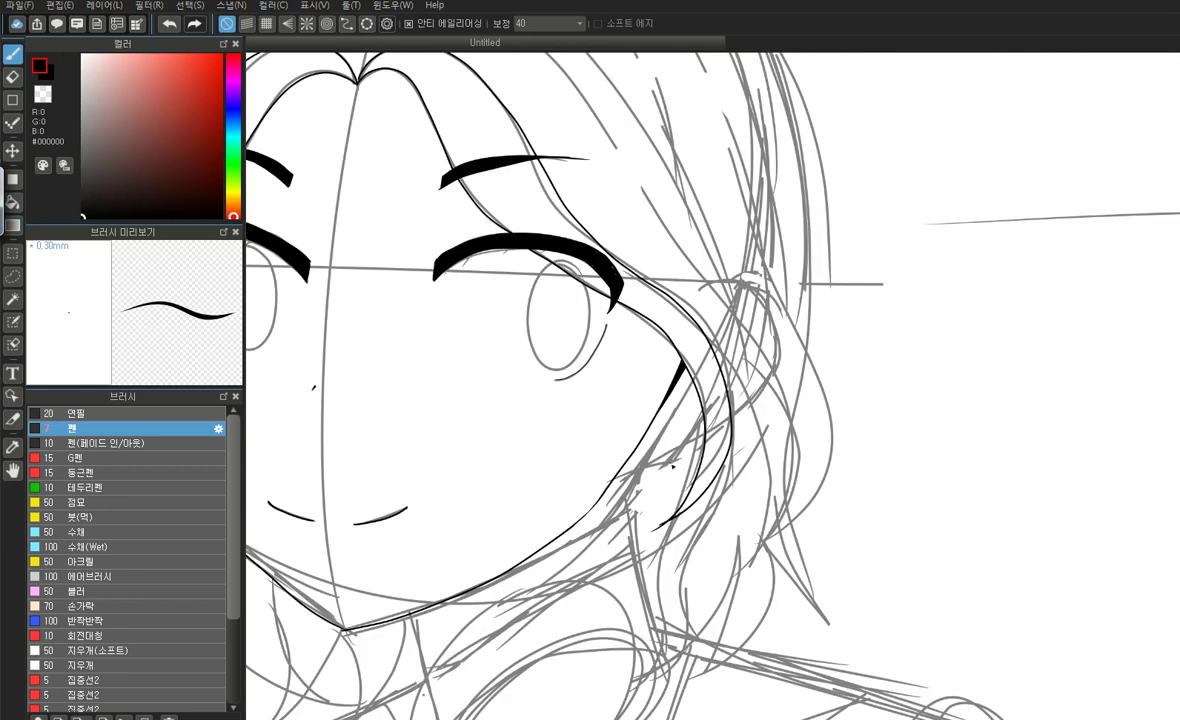
# Ink a diagonal line in black from the lower right-hand jaw up to the inner line of the right-hand fringe strand
pyautogui.scroll(2, 672, 464)
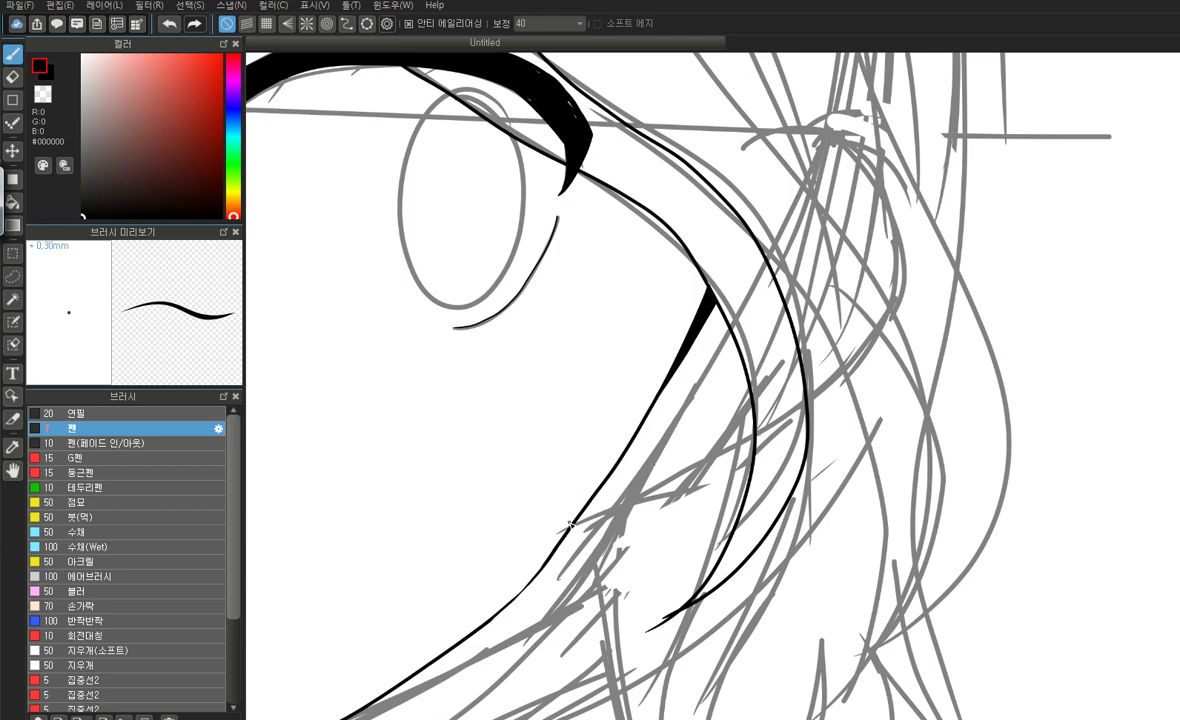
pyautogui.moveTo(572, 523); pyautogui.dragTo(747, 393)
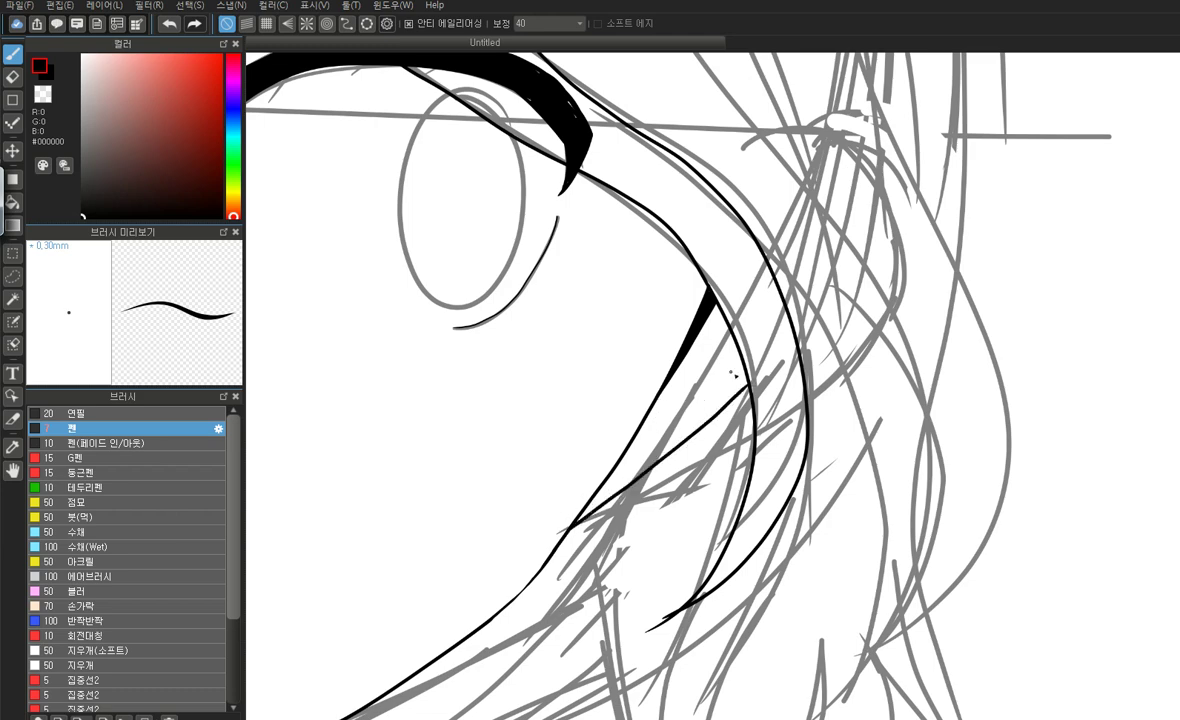
pyautogui.scroll(-5, 946, 566)
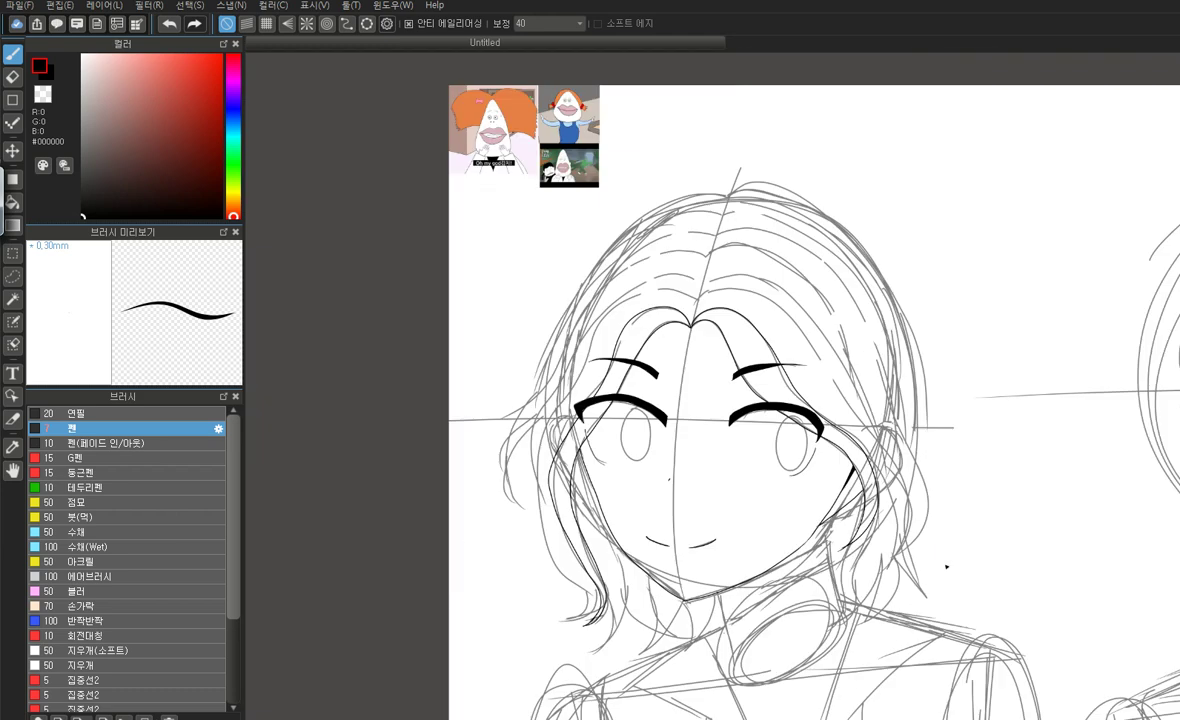
# Ink the matching diagonal line from the left-hand jaw up to the inner line of the left-hand fringe strand
pyautogui.scroll(5, 562, 557)
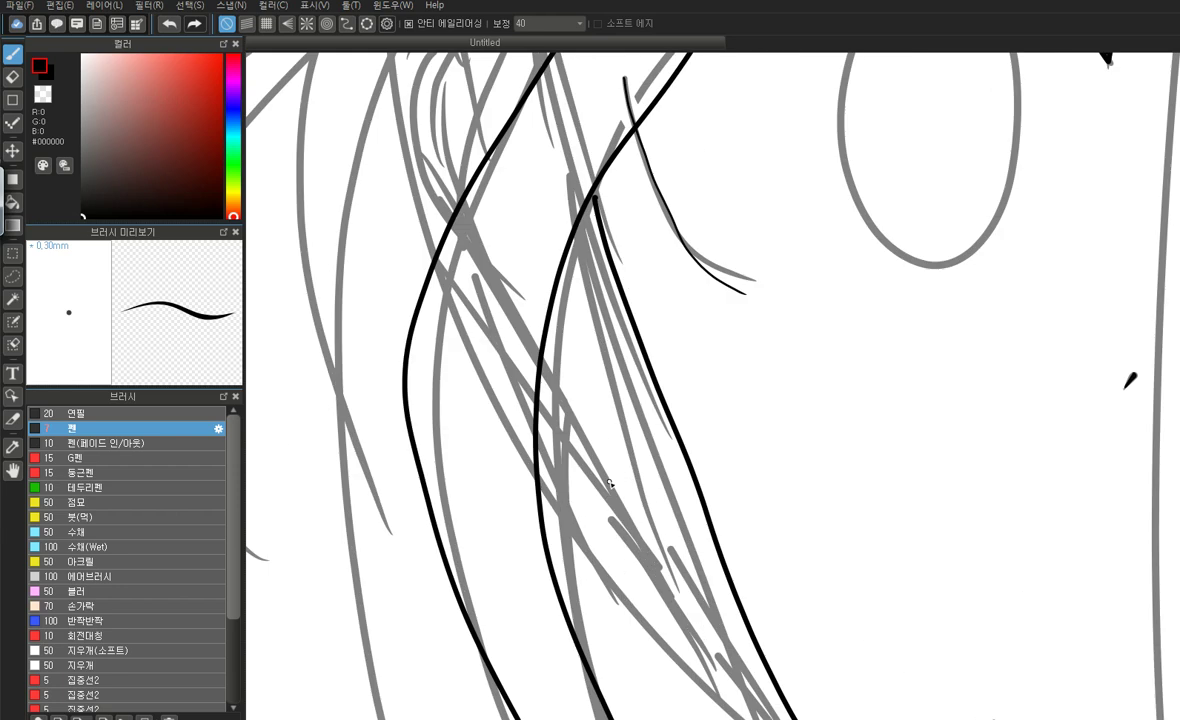
pyautogui.moveTo(718, 570)
pyautogui.mouseDown()
pyautogui.moveTo(620, 480)
pyautogui.moveTo(540, 375)
pyautogui.mouseUp()
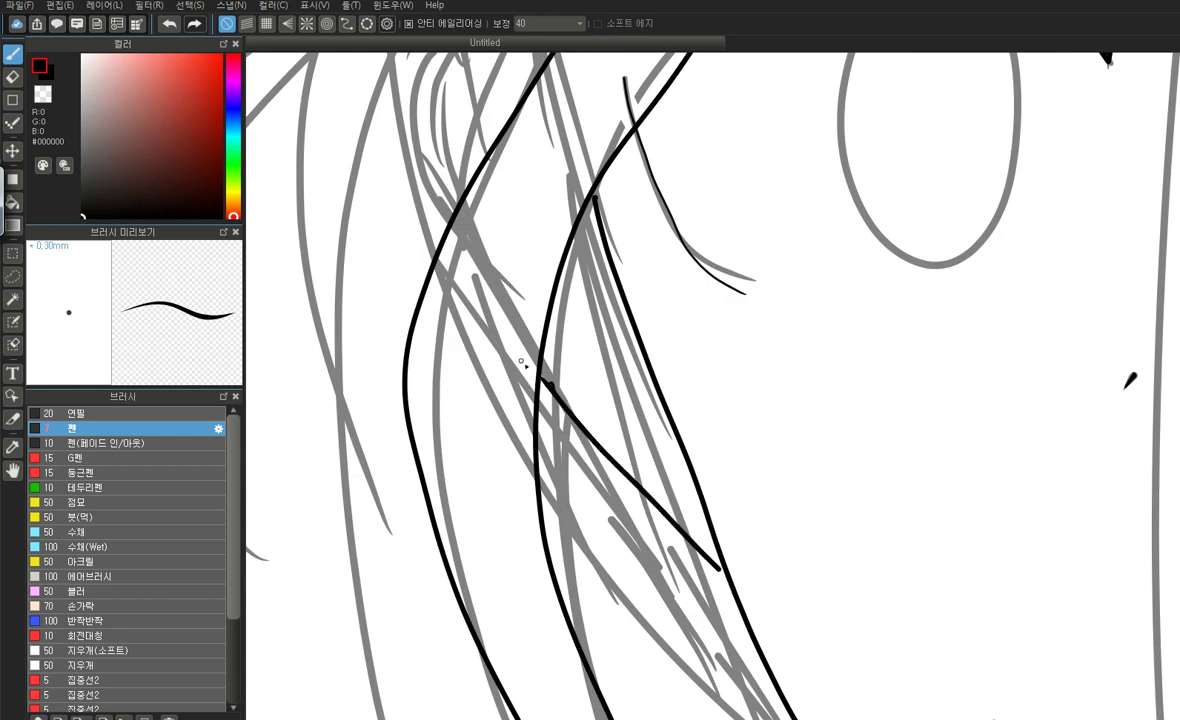
pyautogui.moveTo(723, 572); pyautogui.dragTo(705, 555)
pyautogui.click(170, 23)
pyautogui.hotkey('ctrl', 'y')
pyautogui.scroll(-5, 527, 400)
pyautogui.scroll(1, 674, 447)
pyautogui.scroll(-2, 750, 430)
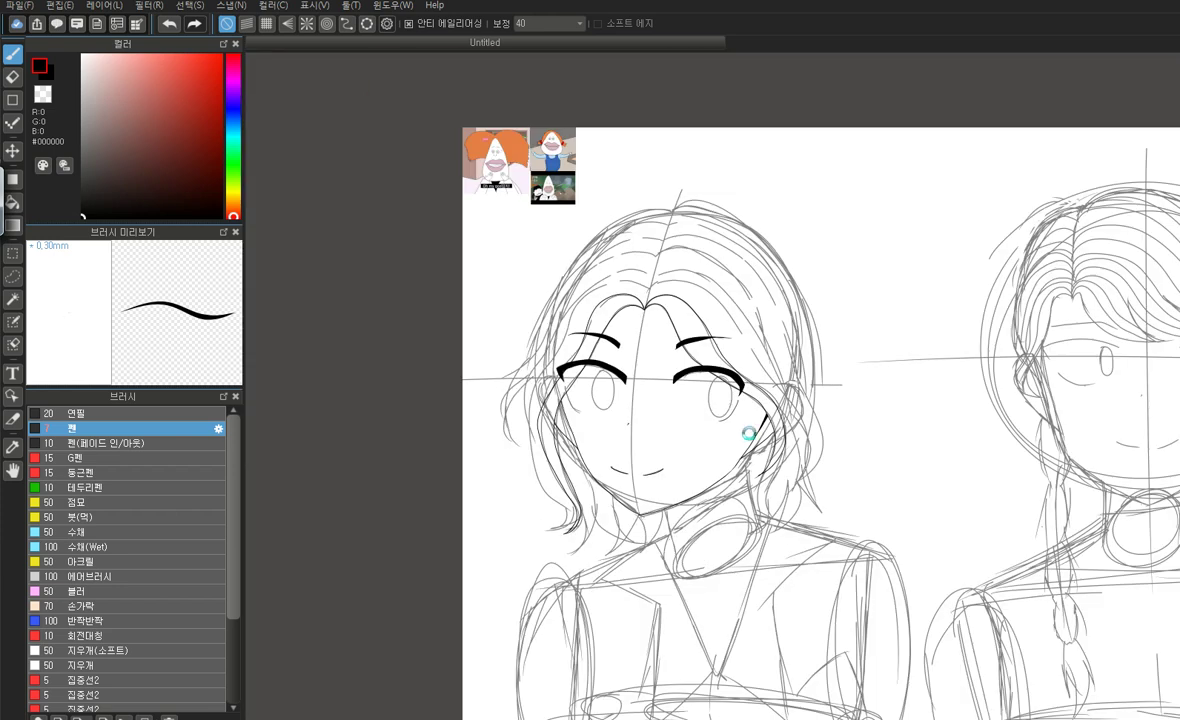
# Ink the outer left-hand hair strand down to its curled tip, and draw the tip's lower edge back to the neighbouring fringe strand
pyautogui.scroll(2, 708, 327)
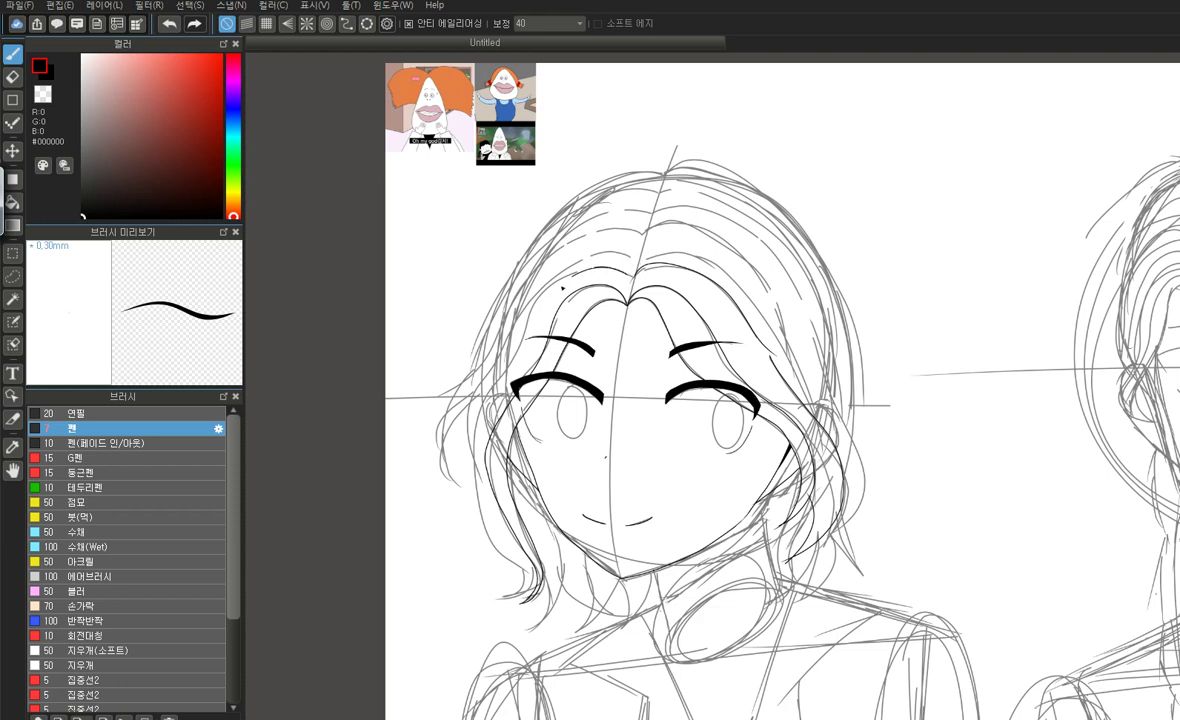
pyautogui.moveTo(478, 500)
pyautogui.mouseDown()
pyautogui.moveTo(506, 593)
pyautogui.moveTo(530, 591)
pyautogui.moveTo(503, 598)
pyautogui.mouseUp()
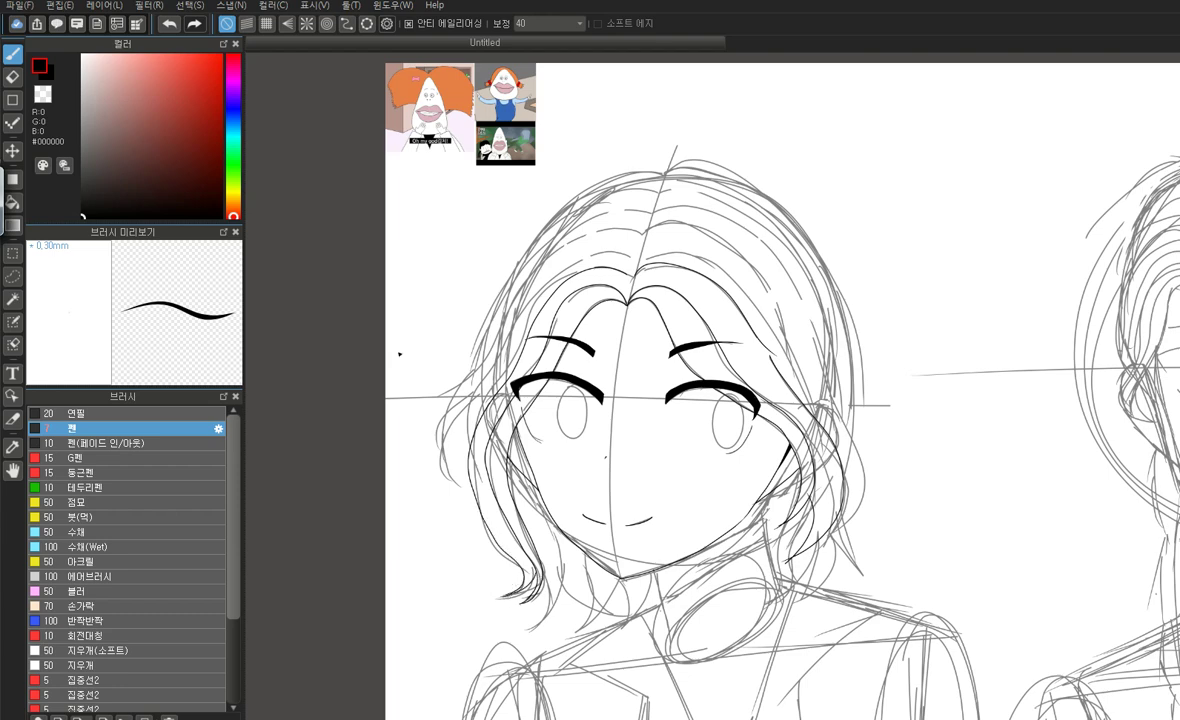
pyautogui.click(170, 23)
pyautogui.scroll(5, 479, 624)
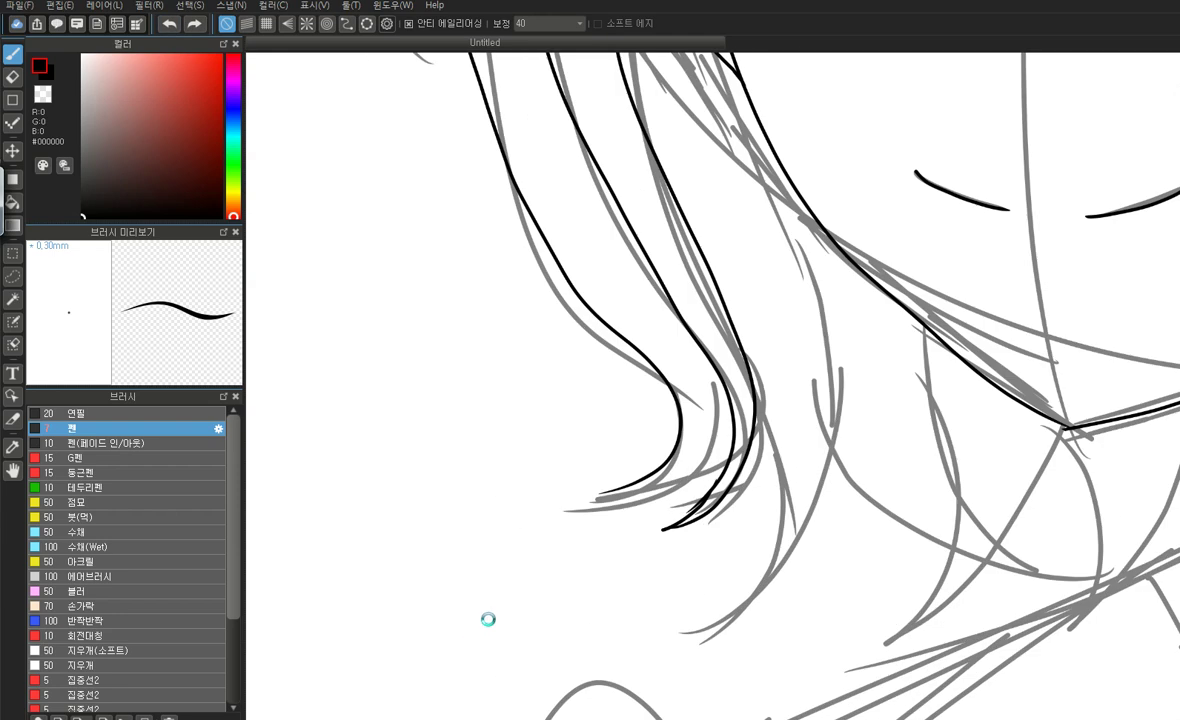
pyautogui.moveTo(855, 273)
pyautogui.mouseDown()
pyautogui.moveTo(858, 306)
pyautogui.moveTo(803, 398)
pyautogui.moveTo(655, 428)
pyautogui.mouseUp()
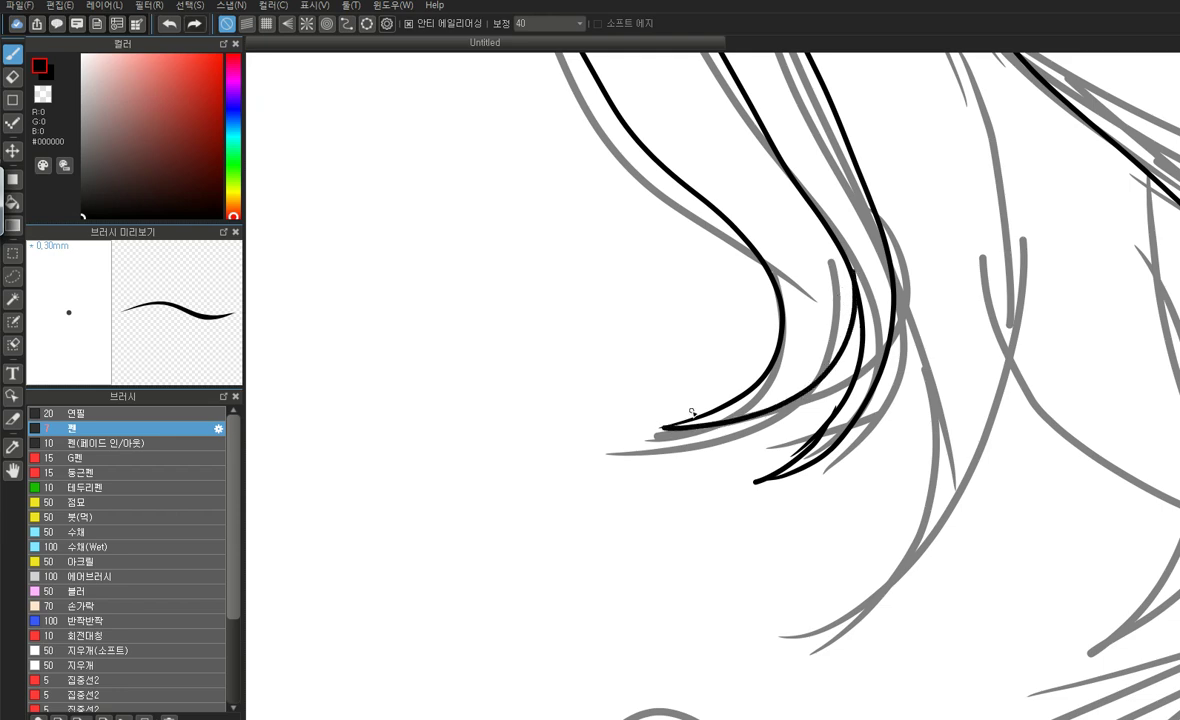
pyautogui.scroll(-6, 691, 412)
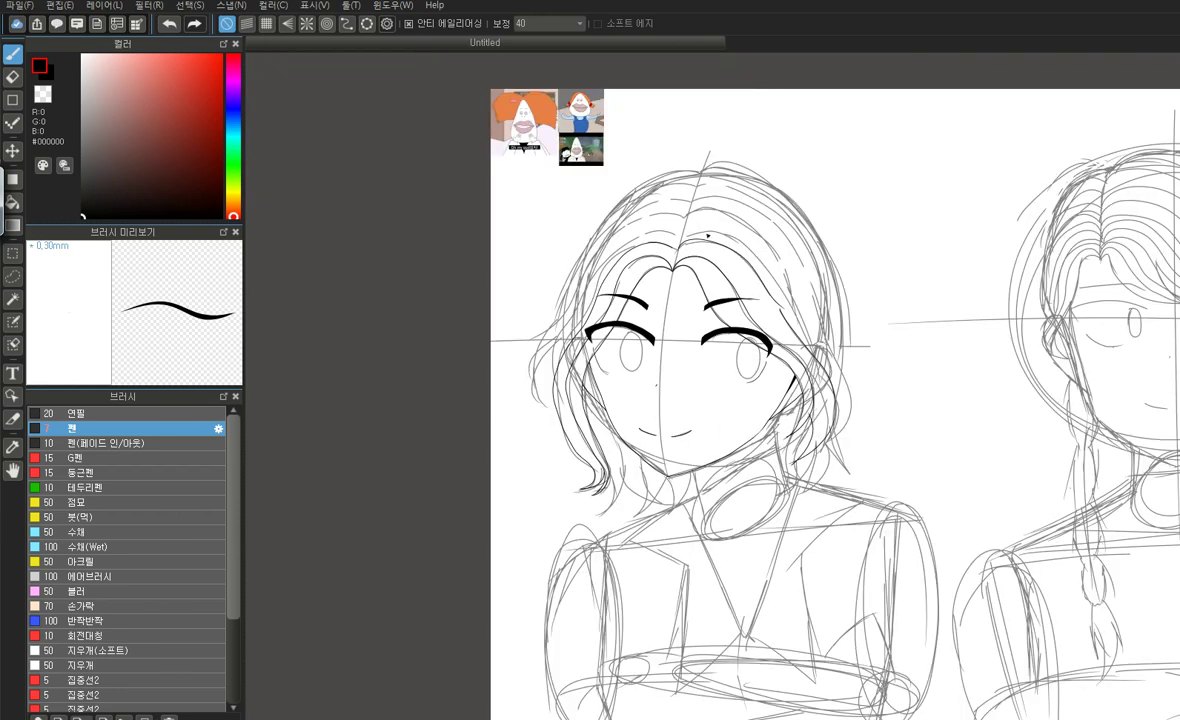
pyautogui.scroll(4, 755, 302)
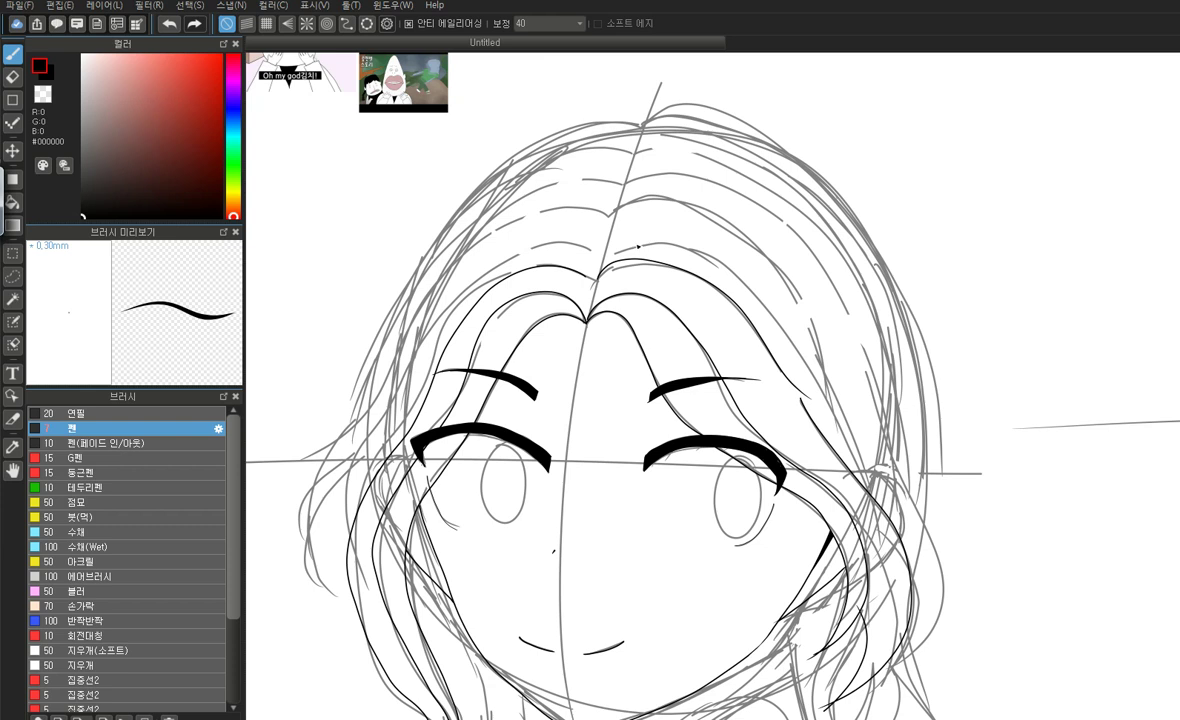
# Ink the next hair strand above the fringe on each side of the parting, bringing the left-hand one down to its outer curled tip
pyautogui.moveTo(568, 218)
pyautogui.mouseDown()
pyautogui.moveTo(647, 234)
pyautogui.moveTo(705, 290)
pyautogui.moveTo(768, 373)
pyautogui.moveTo(873, 465)
pyautogui.moveTo(906, 558)
pyautogui.mouseUp()
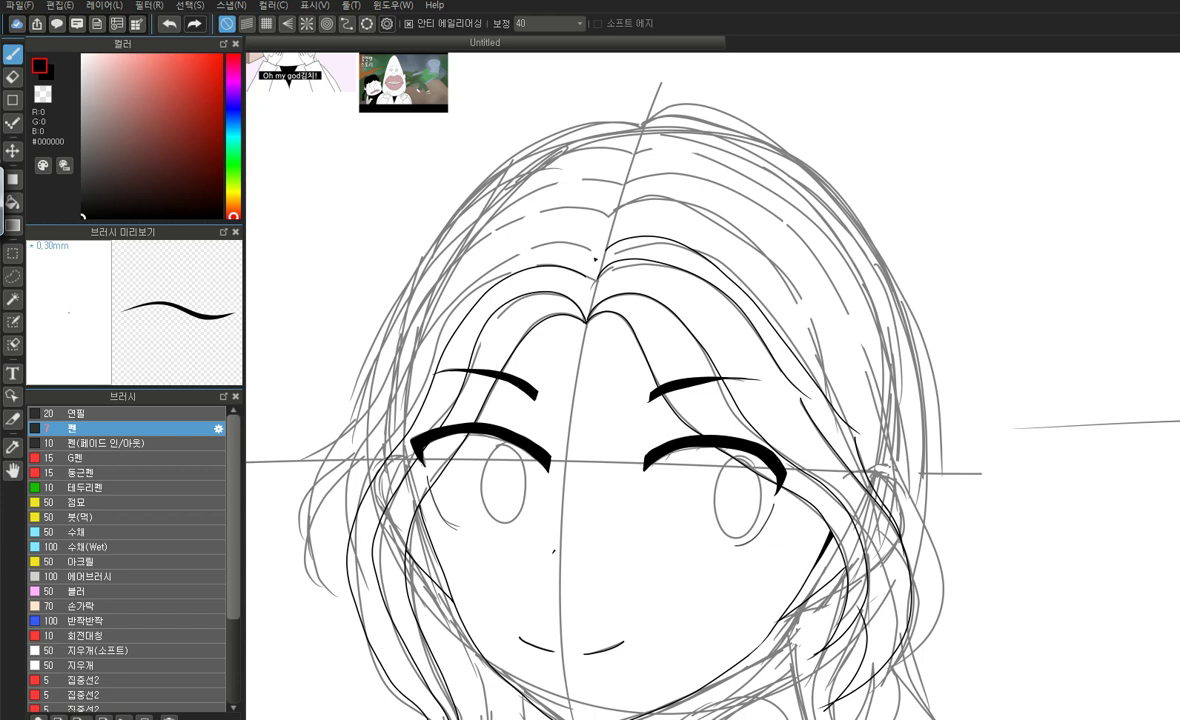
pyautogui.moveTo(582, 242)
pyautogui.mouseDown()
pyautogui.moveTo(491, 265)
pyautogui.moveTo(516, 260)
pyautogui.moveTo(438, 324)
pyautogui.moveTo(332, 484)
pyautogui.moveTo(300, 540)
pyautogui.moveTo(336, 604)
pyautogui.mouseUp()
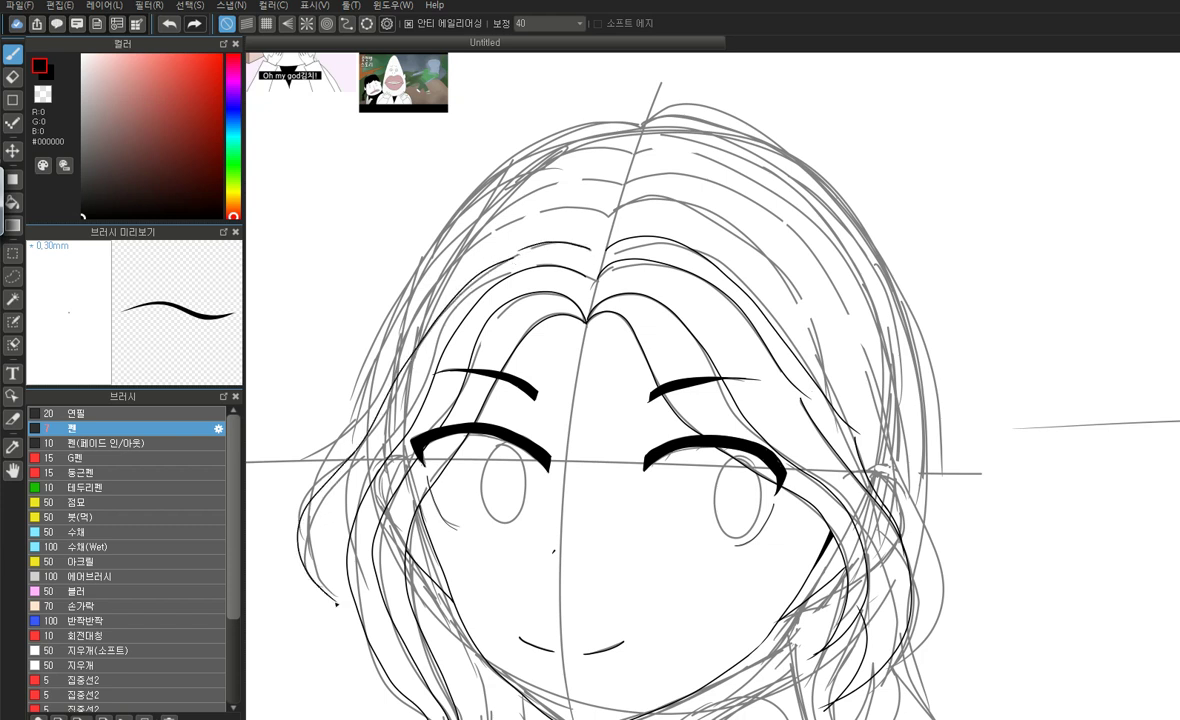
pyautogui.click(170, 23)
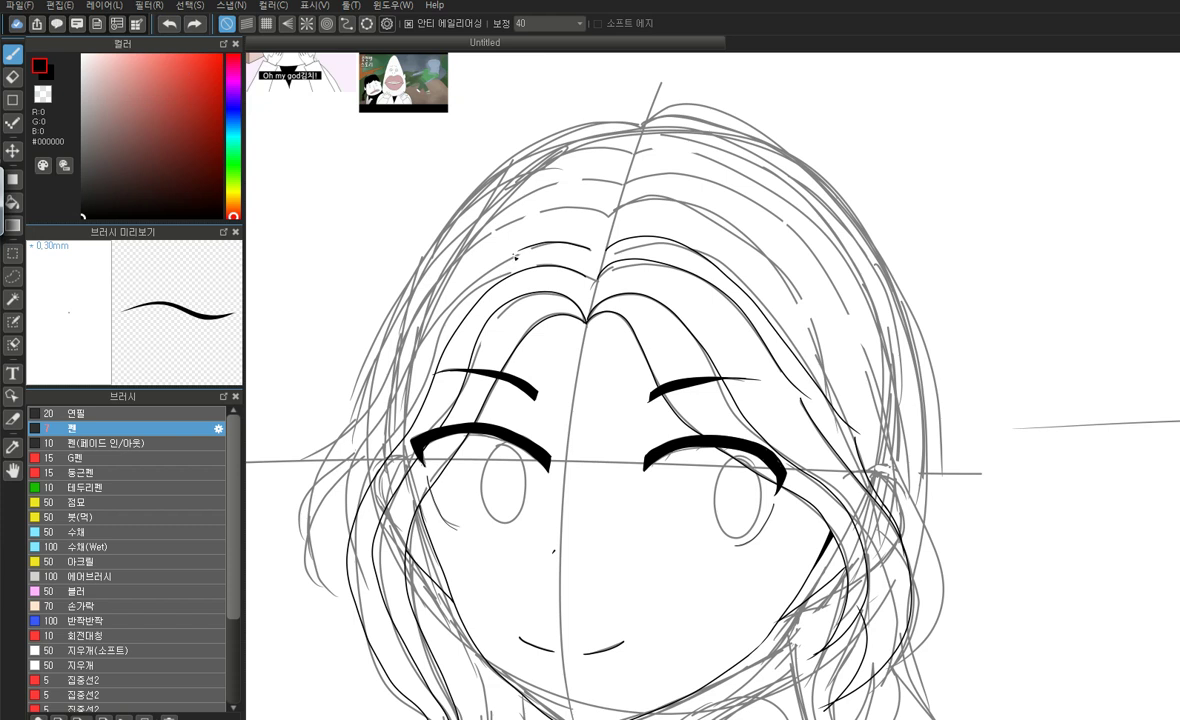
pyautogui.click(170, 23)
pyautogui.moveTo(507, 266)
pyautogui.mouseDown()
pyautogui.moveTo(425, 300)
pyautogui.moveTo(365, 395)
pyautogui.moveTo(325, 495)
pyautogui.moveTo(344, 640)
pyautogui.moveTo(388, 665)
pyautogui.moveTo(408, 706)
pyautogui.mouseUp()
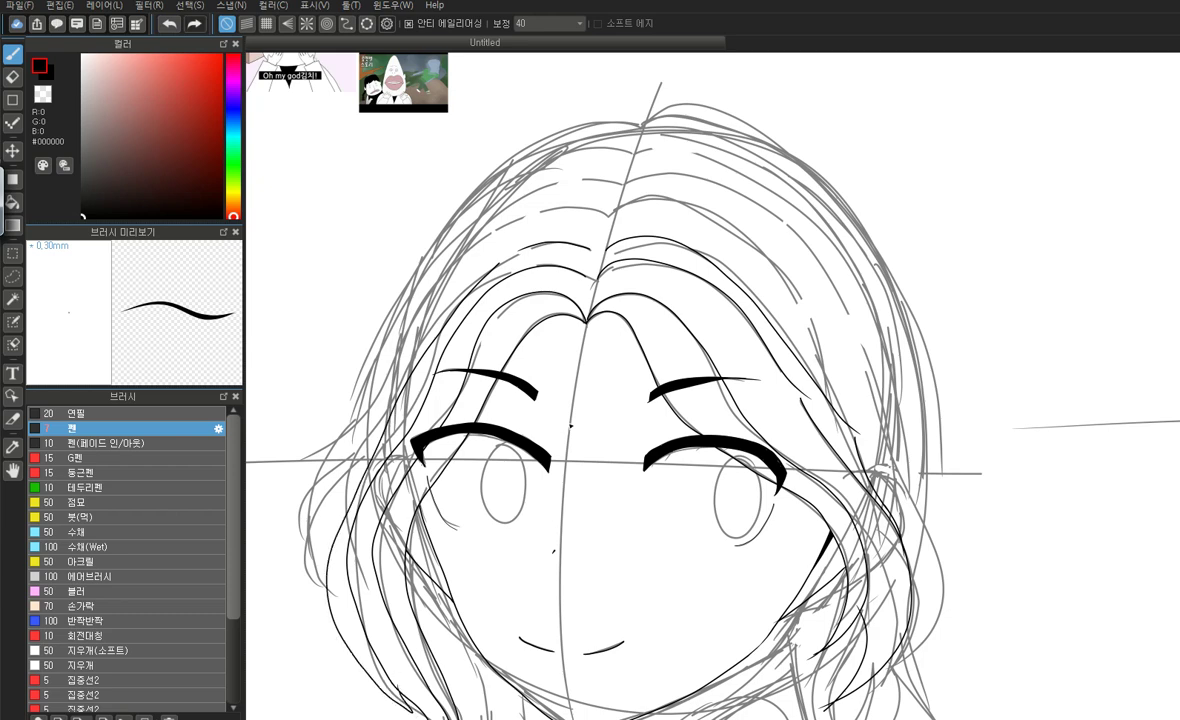
# Ink a higher right-hand strand from the parting, and continue the right-hand hair down into the outer curve beside the jaw
pyautogui.moveTo(644, 208)
pyautogui.mouseDown()
pyautogui.moveTo(694, 214)
pyautogui.moveTo(776, 268)
pyautogui.moveTo(826, 354)
pyautogui.mouseUp()
pyautogui.moveTo(757, 318)
pyautogui.mouseDown()
pyautogui.moveTo(816, 429)
pyautogui.moveTo(846, 544)
pyautogui.mouseUp()
pyautogui.hotkey('ctrl', 'z')
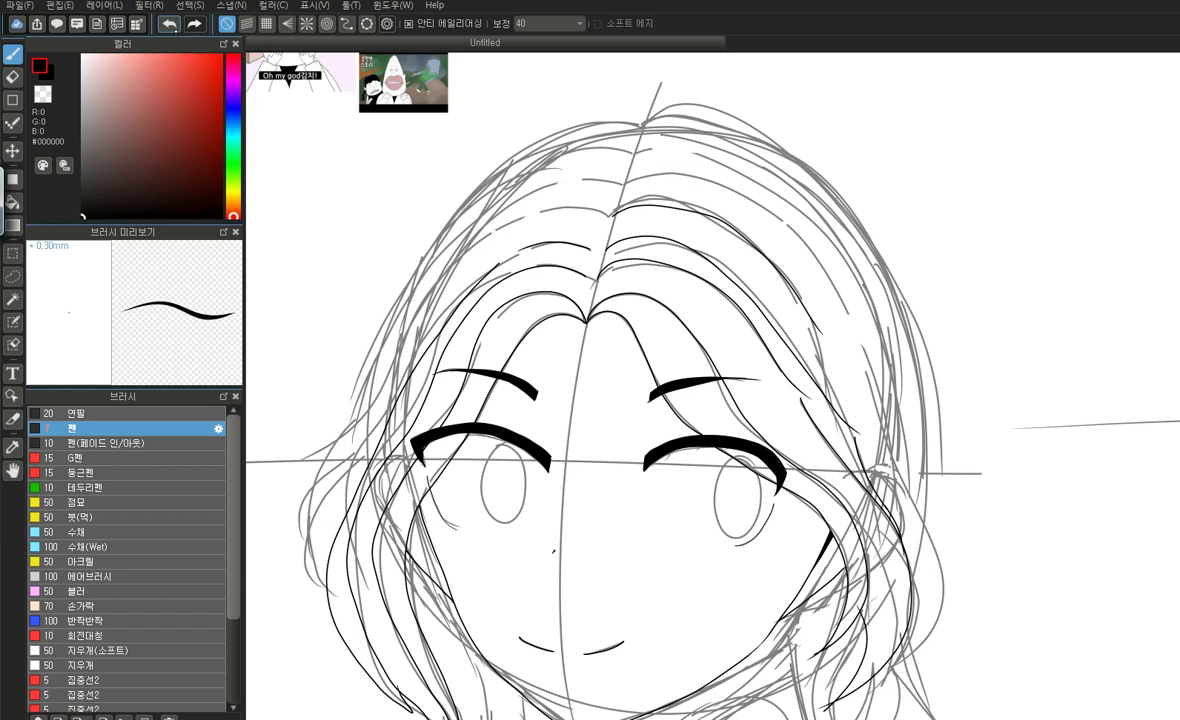
pyautogui.moveTo(765, 320)
pyautogui.mouseDown()
pyautogui.moveTo(865, 538)
pyautogui.moveTo(815, 630)
pyautogui.mouseUp()
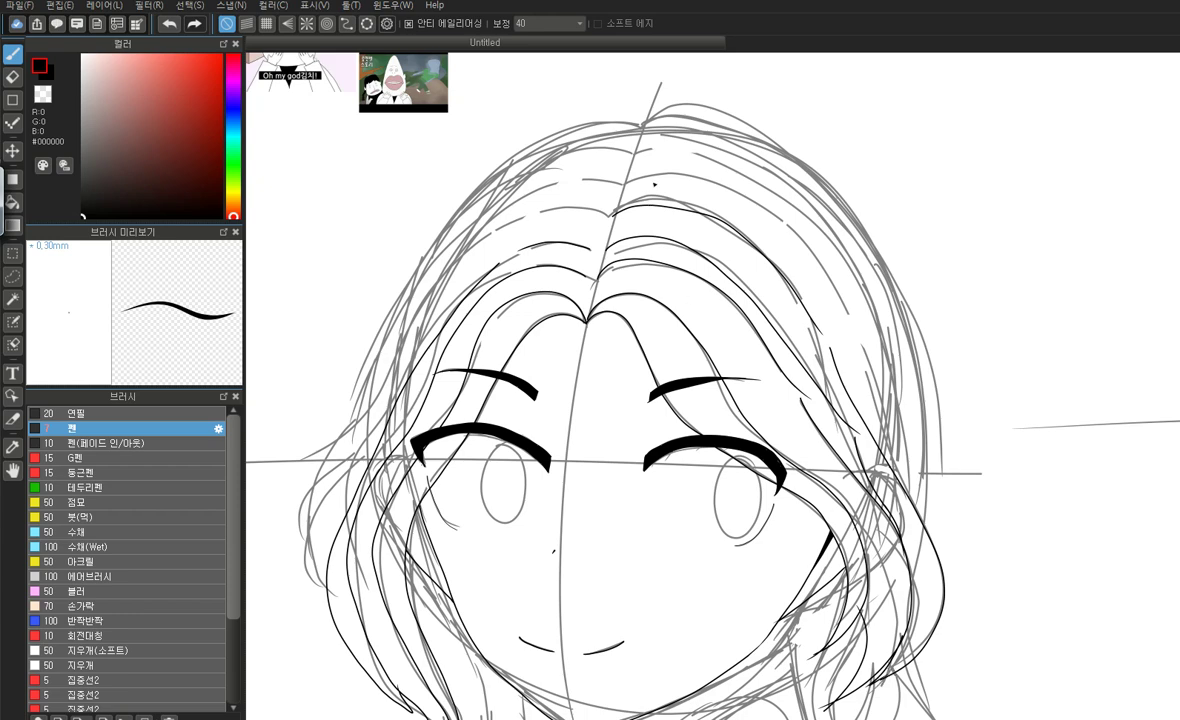
# Ink the matching higher left-hand strand from the parting, and continue the hair down the outer left side past the cheek
pyautogui.moveTo(607, 218)
pyautogui.mouseDown()
pyautogui.moveTo(560, 212)
pyautogui.moveTo(526, 228)
pyautogui.moveTo(434, 235)
pyautogui.moveTo(289, 418)
pyautogui.mouseUp()
pyautogui.hotkey('ctrl', 'z')
pyautogui.moveTo(518, 234)
pyautogui.mouseDown()
pyautogui.moveTo(434, 320)
pyautogui.moveTo(384, 410)
pyautogui.mouseUp()
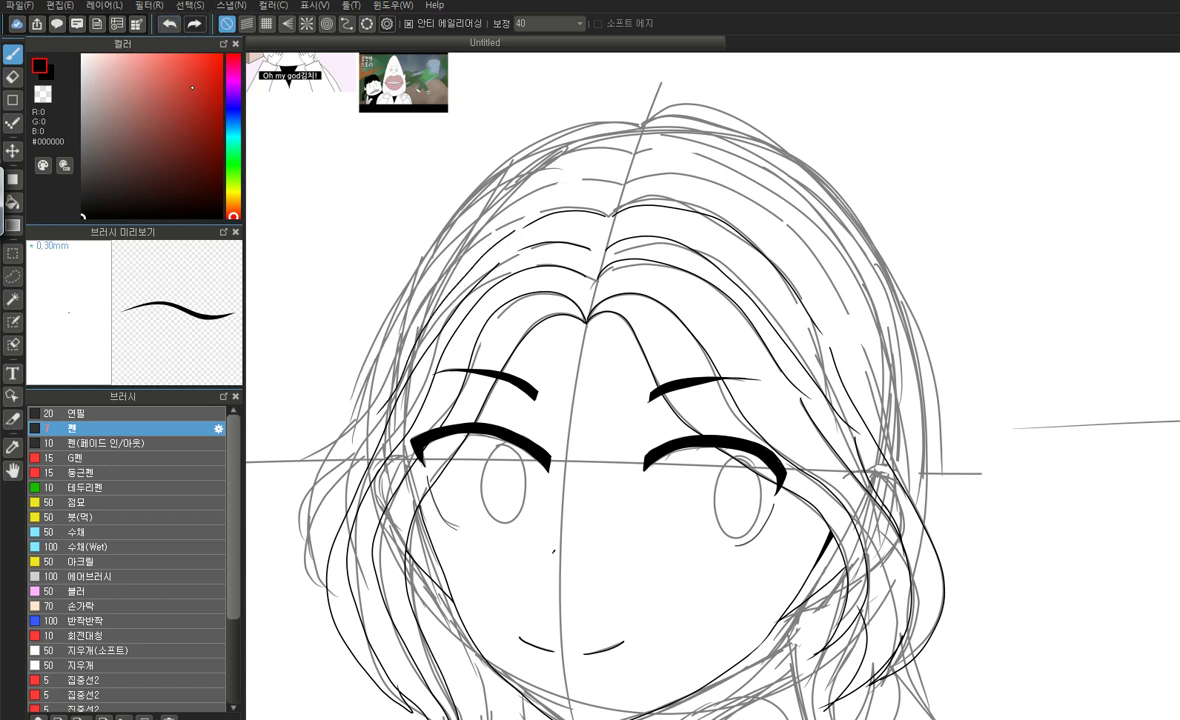
pyautogui.moveTo(474, 215)
pyautogui.mouseDown()
pyautogui.moveTo(362, 340)
pyautogui.moveTo(349, 476)
pyautogui.moveTo(292, 545)
pyautogui.moveTo(314, 590)
pyautogui.moveTo(341, 607)
pyautogui.mouseUp()
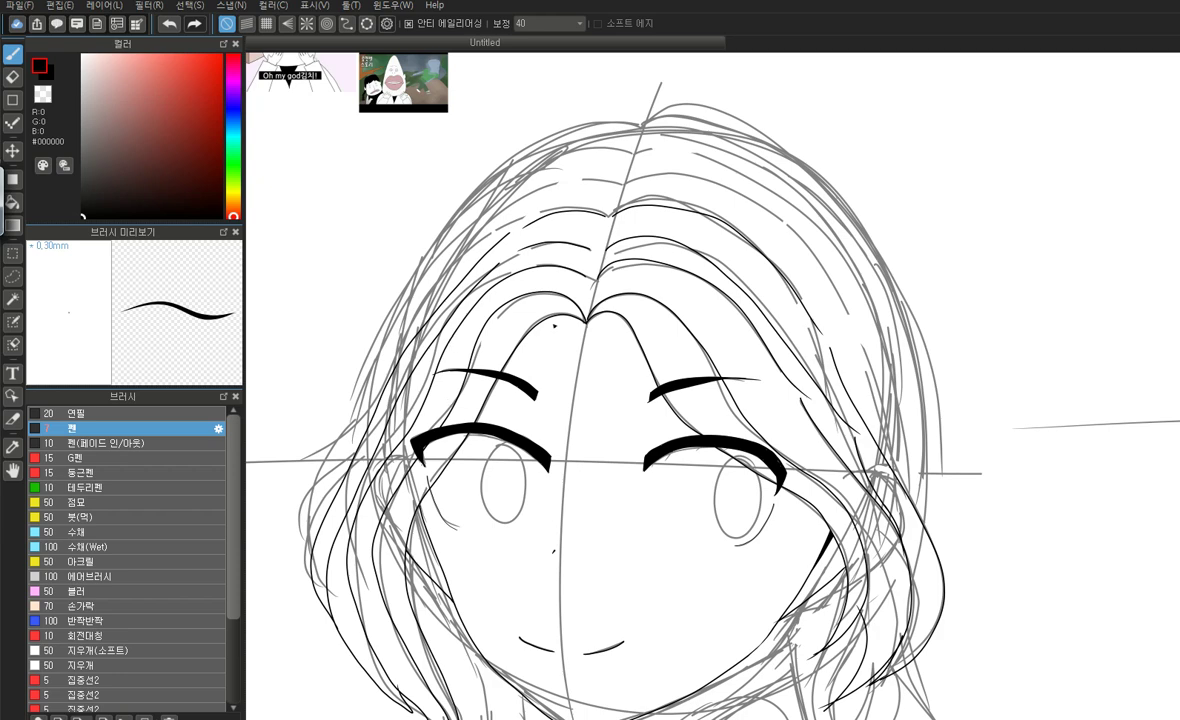
# Ink the upper right-hand strands from near the top of the parting down over the side of the head
pyautogui.scroll(-3, 596, 311)
pyautogui.scroll(5, 688, 369)
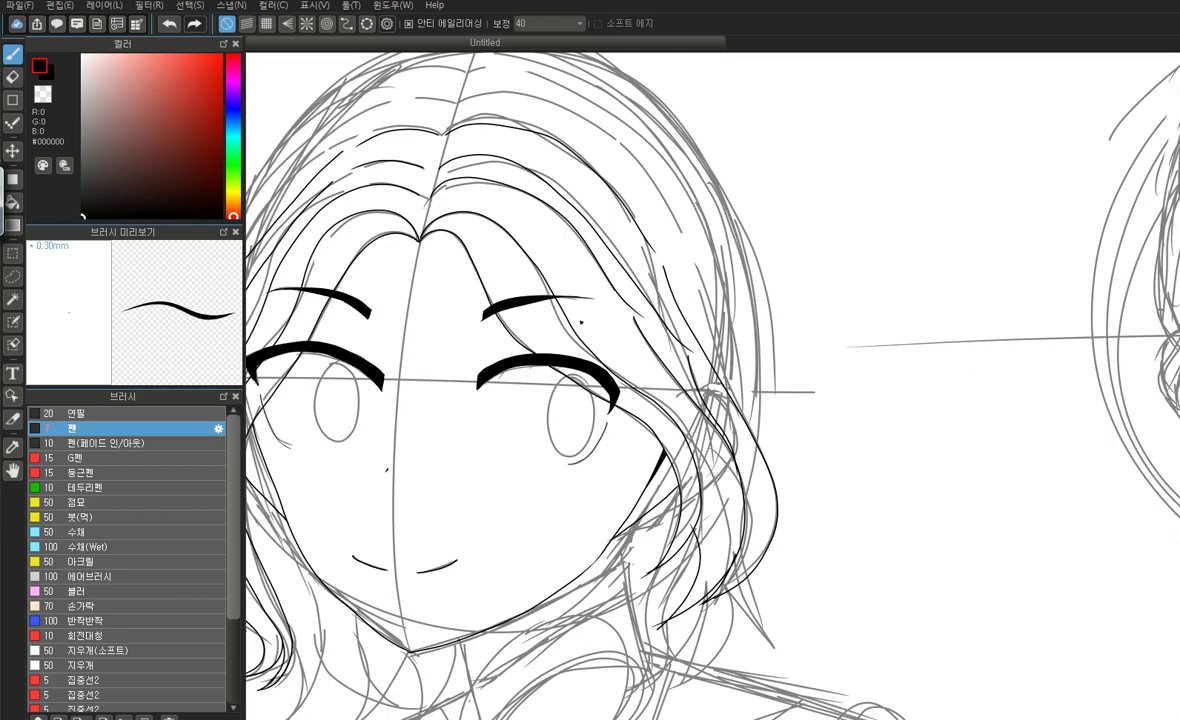
pyautogui.moveTo(422, 88)
pyautogui.mouseDown()
pyautogui.moveTo(491, 86)
pyautogui.moveTo(648, 176)
pyautogui.moveTo(758, 427)
pyautogui.mouseUp()
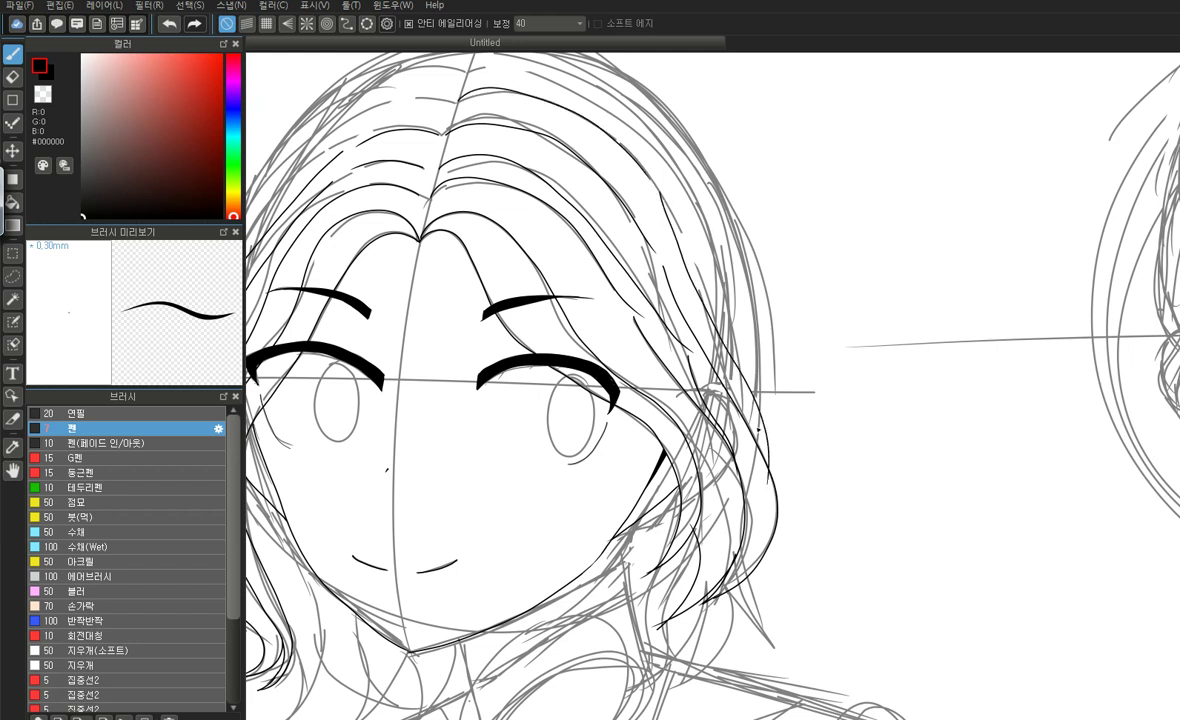
pyautogui.moveTo(462, 68)
pyautogui.mouseDown()
pyautogui.moveTo(547, 79)
pyautogui.moveTo(544, 100)
pyautogui.moveTo(631, 173)
pyautogui.moveTo(703, 300)
pyautogui.moveTo(776, 358)
pyautogui.mouseUp()
pyautogui.hotkey('ctrl', 'z')
pyautogui.moveTo(509, 77); pyautogui.dragTo(614, 158)
pyautogui.hotkey('ctrl', 'z')
pyautogui.moveTo(508, 76)
pyautogui.mouseDown()
pyautogui.moveTo(588, 130)
pyautogui.moveTo(658, 234)
pyautogui.moveTo(688, 318)
pyautogui.moveTo(762, 408)
pyautogui.mouseUp()
# Ink the upper left-hand strands beneath the crown, and draw the right-hand crown outline from the top of the parting down the head
pyautogui.scroll(-2, 757, 398)
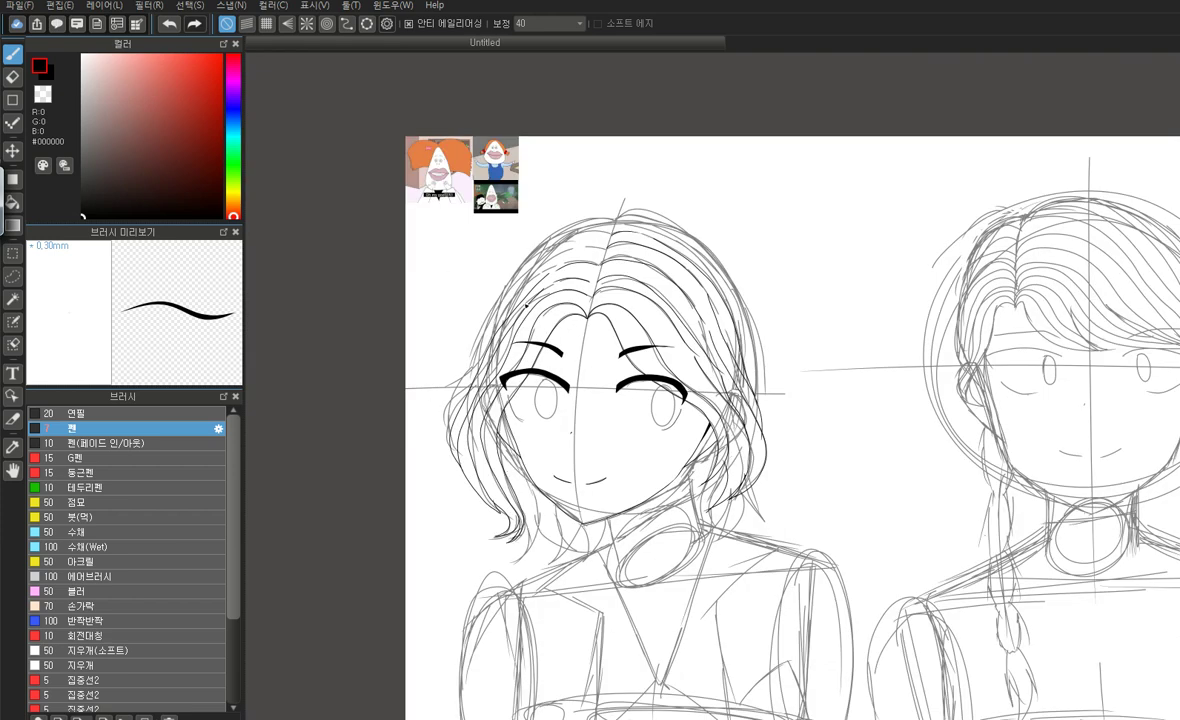
pyautogui.scroll(1, 520, 300)
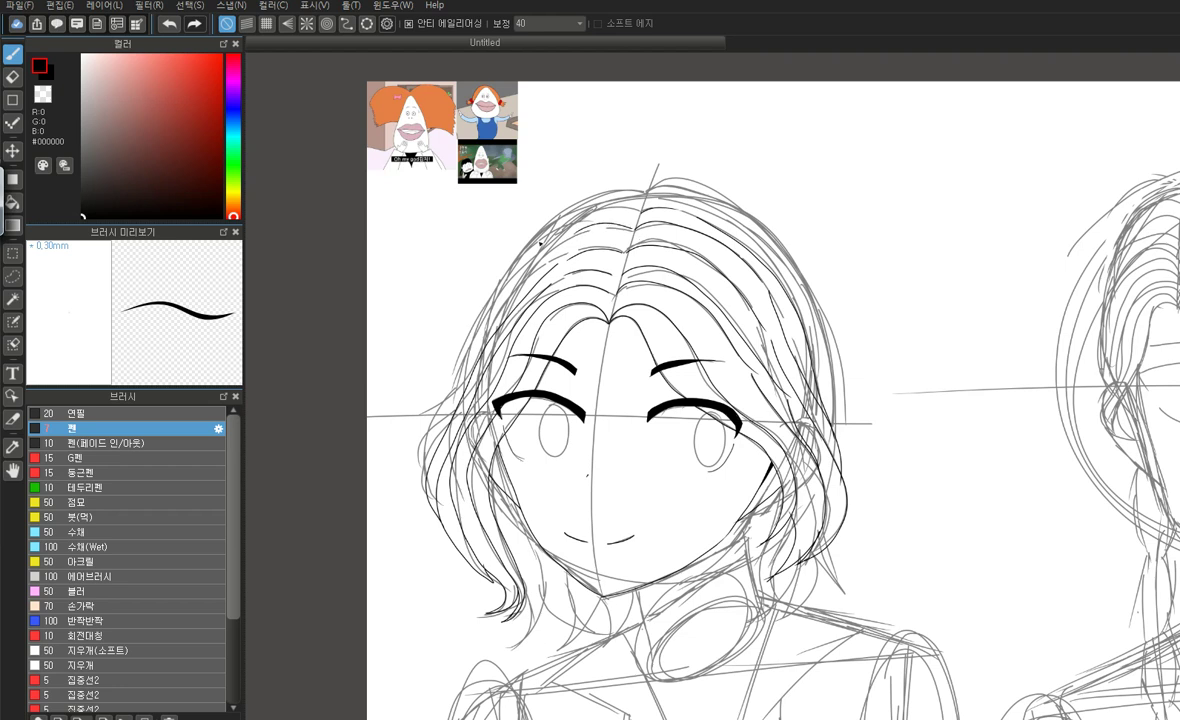
pyautogui.moveTo(523, 221)
pyautogui.mouseDown()
pyautogui.moveTo(478, 255)
pyautogui.moveTo(452, 300)
pyautogui.moveTo(428, 365)
pyautogui.moveTo(430, 471)
pyautogui.mouseUp()
pyautogui.hotkey('ctrl', 'z')
pyautogui.moveTo(512, 228)
pyautogui.mouseDown()
pyautogui.moveTo(465, 275)
pyautogui.moveTo(411, 407)
pyautogui.mouseUp()
pyautogui.moveTo(590, 193)
pyautogui.mouseDown()
pyautogui.moveTo(502, 226)
pyautogui.moveTo(470, 262)
pyautogui.moveTo(486, 341)
pyautogui.mouseUp()
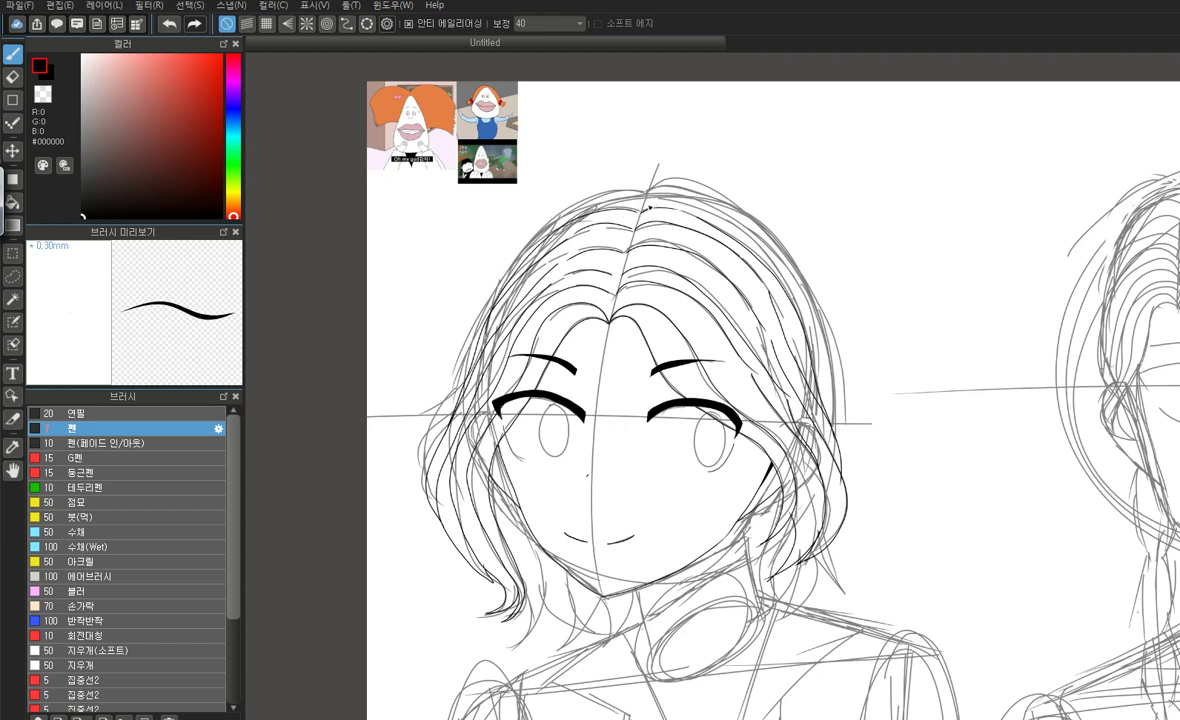
pyautogui.moveTo(665, 193)
pyautogui.mouseDown()
pyautogui.moveTo(737, 213)
pyautogui.moveTo(768, 247)
pyautogui.moveTo(804, 316)
pyautogui.moveTo(818, 400)
pyautogui.mouseUp()
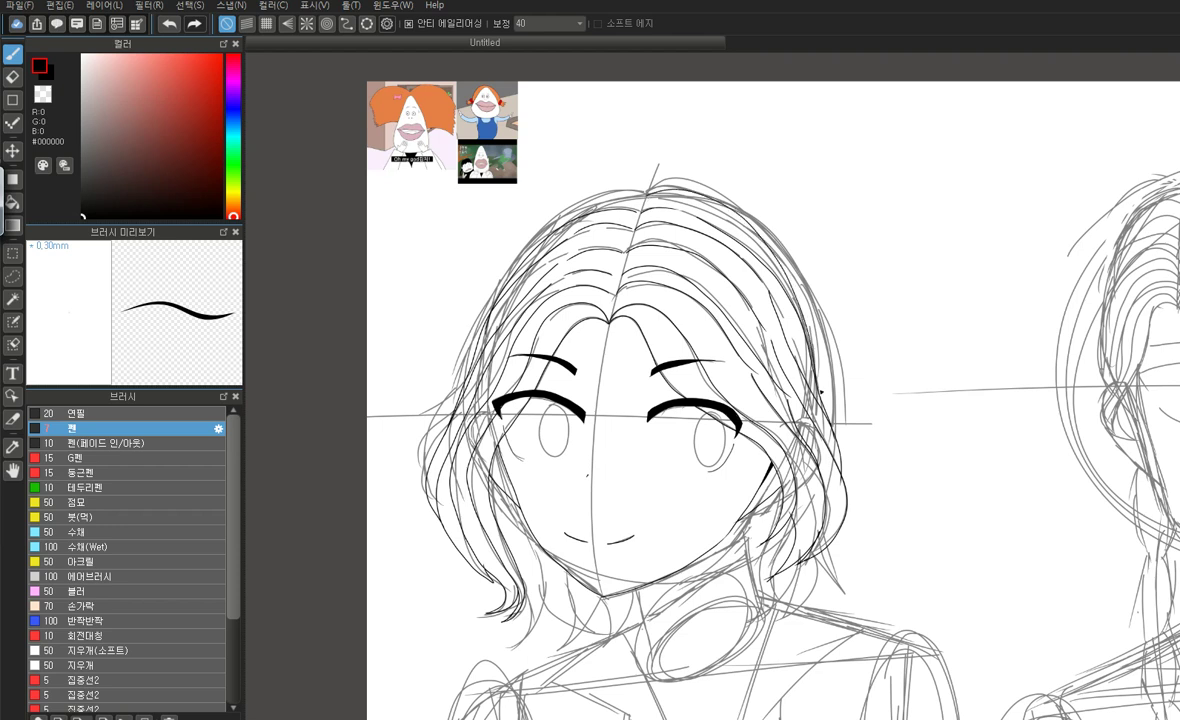
pyautogui.moveTo(632, 190)
pyautogui.mouseDown()
pyautogui.moveTo(535, 180)
pyautogui.moveTo(478, 235)
pyautogui.moveTo(447, 306)
pyautogui.mouseUp()
pyautogui.click(170, 23)
pyautogui.moveTo(602, 184)
pyautogui.mouseDown()
pyautogui.moveTo(575, 177)
pyautogui.moveTo(536, 195)
pyautogui.moveTo(488, 228)
pyautogui.moveTo(465, 276)
pyautogui.mouseUp()
pyautogui.click(170, 23)
pyautogui.moveTo(596, 177); pyautogui.dragTo(505, 218)
pyautogui.click(170, 23)
pyautogui.moveTo(633, 188)
pyautogui.mouseDown()
pyautogui.moveTo(548, 180)
pyautogui.moveTo(488, 234)
pyautogui.moveTo(467, 278)
pyautogui.mouseUp()
pyautogui.click(170, 24)
pyautogui.moveTo(637, 190)
pyautogui.mouseDown()
pyautogui.moveTo(556, 176)
pyautogui.moveTo(506, 200)
pyautogui.moveTo(463, 255)
pyautogui.moveTo(484, 351)
pyautogui.mouseUp()
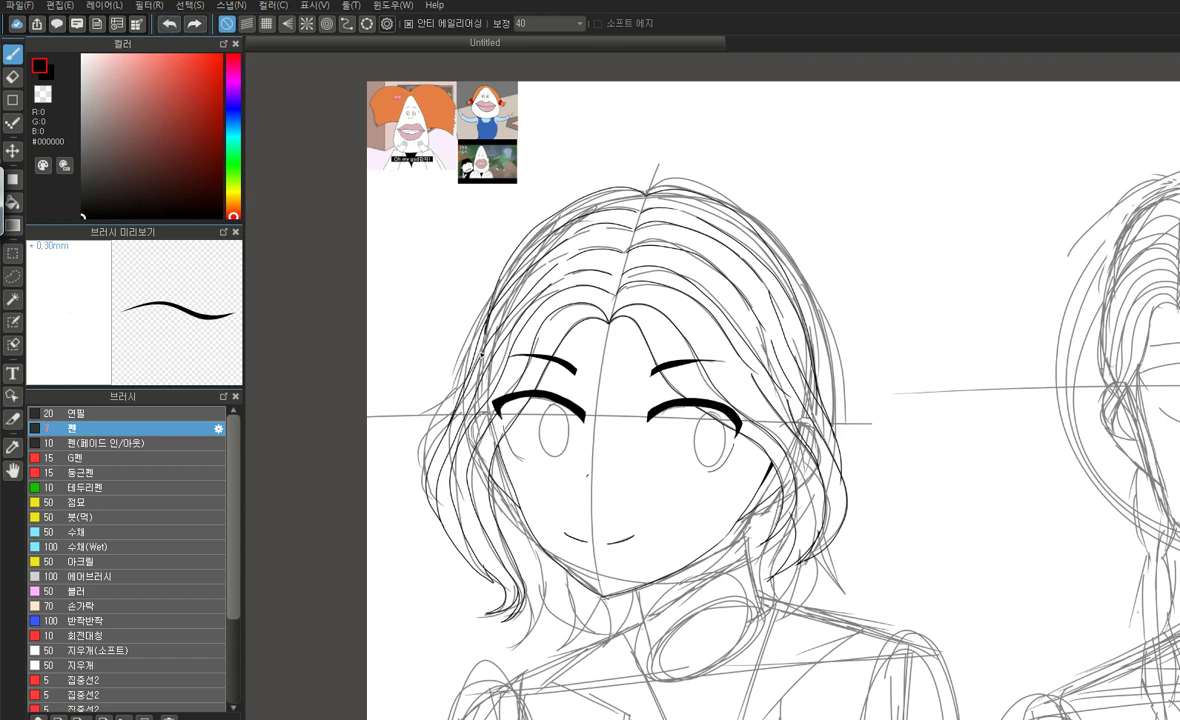
pyautogui.hotkey('ctrl', 'z')
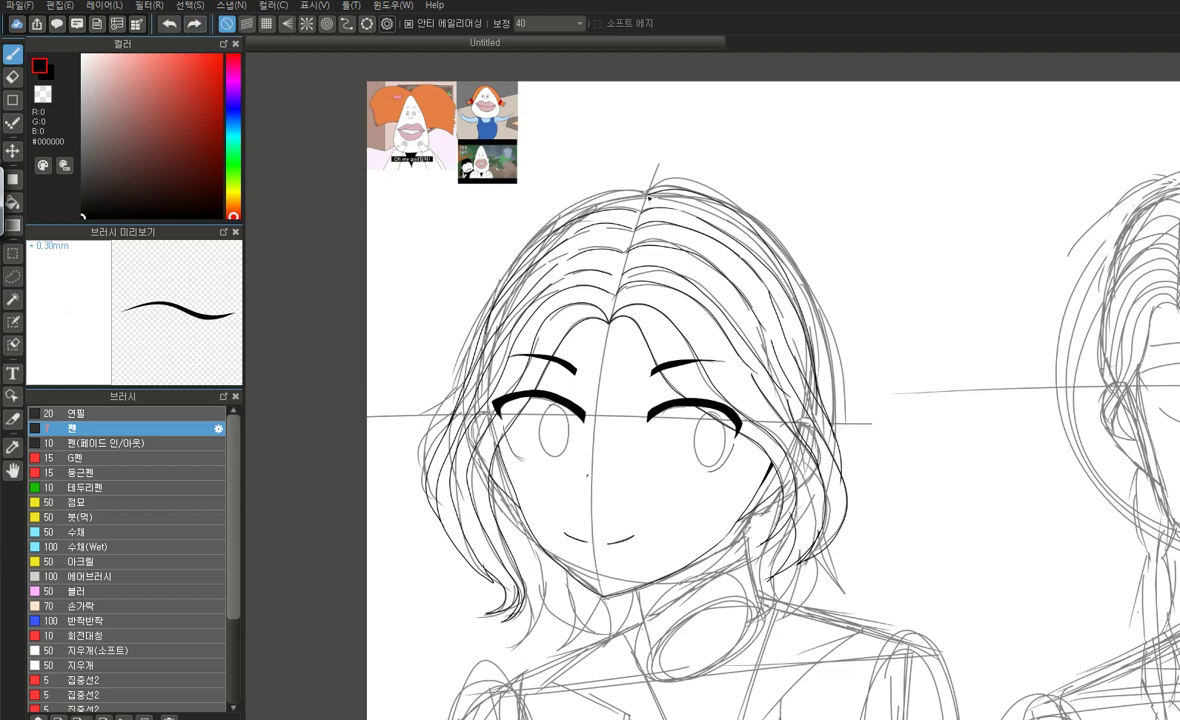
# Ink the left-hand crown outline from the top of the parting and join its lower end smoothly to the outer side strand
pyautogui.moveTo(590, 200)
pyautogui.mouseDown()
pyautogui.moveTo(505, 210)
pyautogui.moveTo(472, 255)
pyautogui.moveTo(484, 325)
pyautogui.mouseUp()
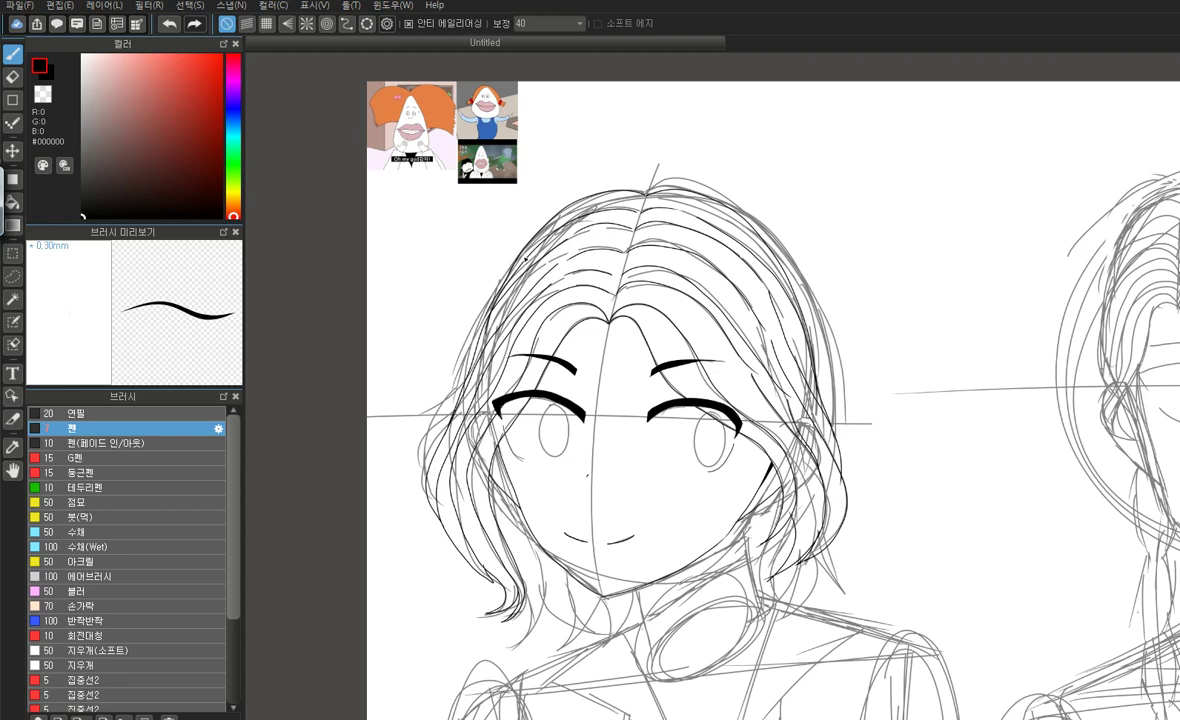
pyautogui.scroll(4, 525, 259)
pyautogui.scroll(2, 372, 486)
pyautogui.moveTo(604, 146)
pyautogui.mouseDown()
pyautogui.moveTo(530, 190)
pyautogui.moveTo(440, 340)
pyautogui.moveTo(410, 470)
pyautogui.moveTo(406, 592)
pyautogui.mouseUp()
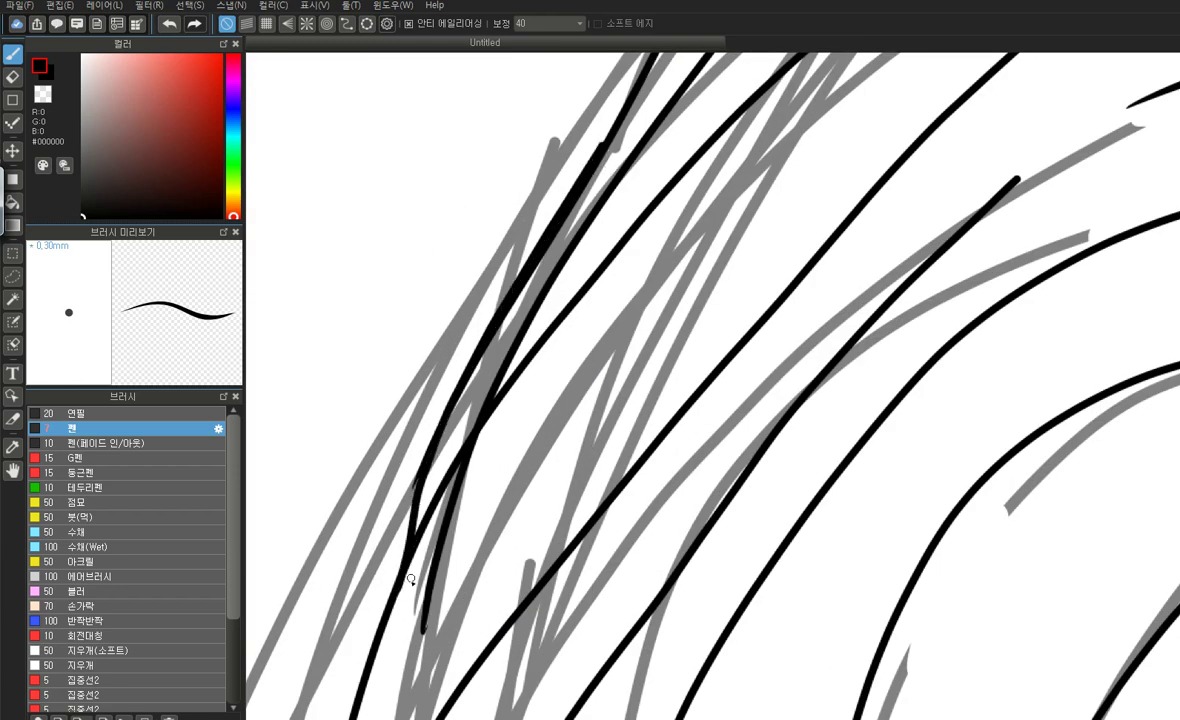
pyautogui.moveTo(566, 118)
pyautogui.mouseDown()
pyautogui.moveTo(498, 342)
pyautogui.moveTo(438, 428)
pyautogui.mouseUp()
pyautogui.click(169, 23)
pyautogui.click(169, 23)
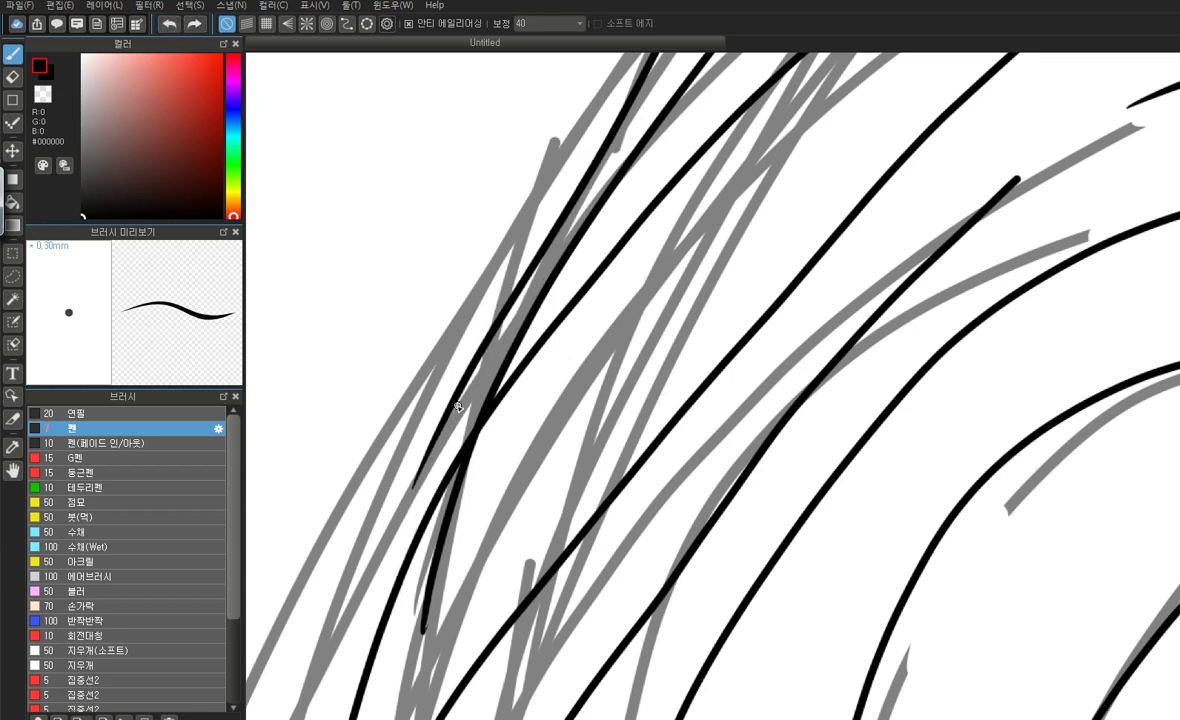
pyautogui.moveTo(459, 380); pyautogui.dragTo(408, 593)
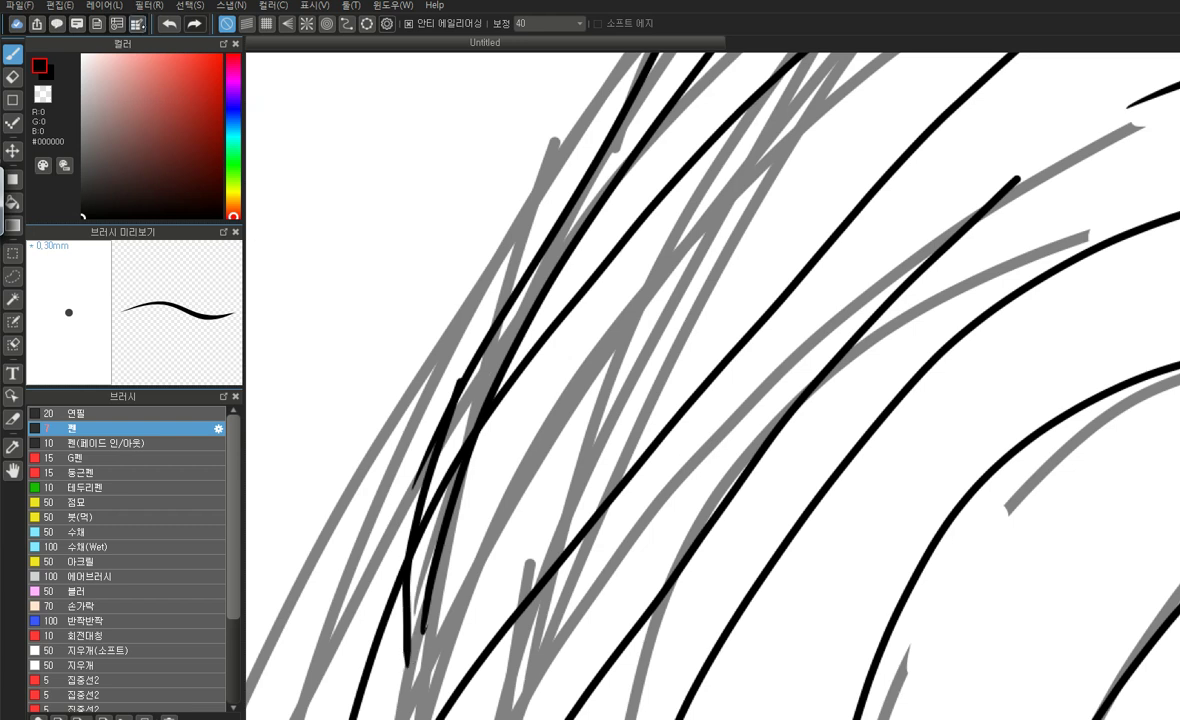
pyautogui.hotkey('ctrl', 'z')
pyautogui.moveTo(449, 410)
pyautogui.mouseDown()
pyautogui.moveTo(420, 470)
pyautogui.moveTo(372, 705)
pyautogui.mouseUp()
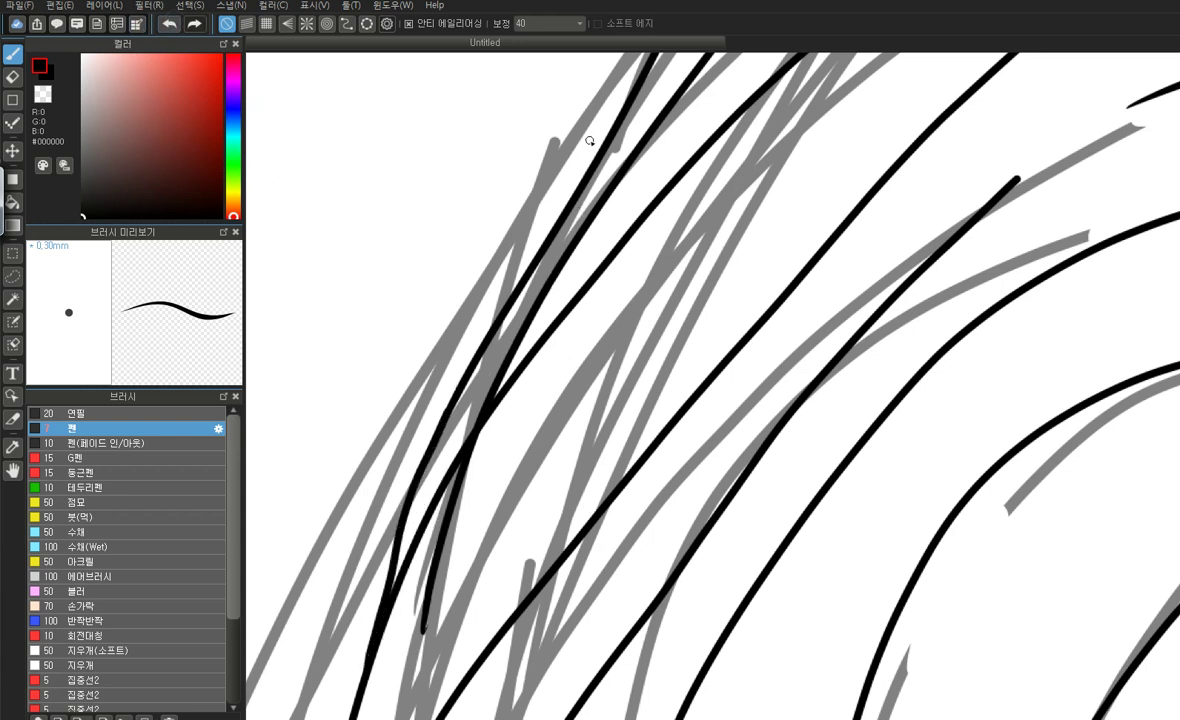
pyautogui.scroll(-5, 590, 168)
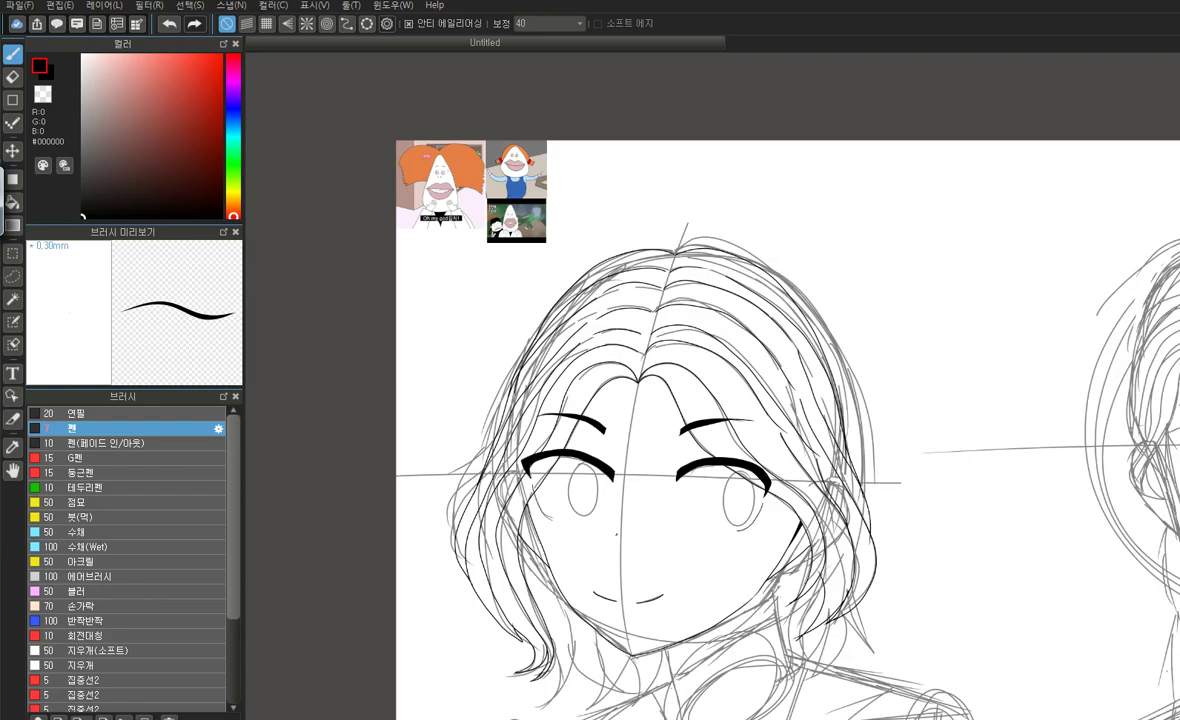
pyautogui.scroll(-3, 787, 635)
pyautogui.scroll(6, 807, 634)
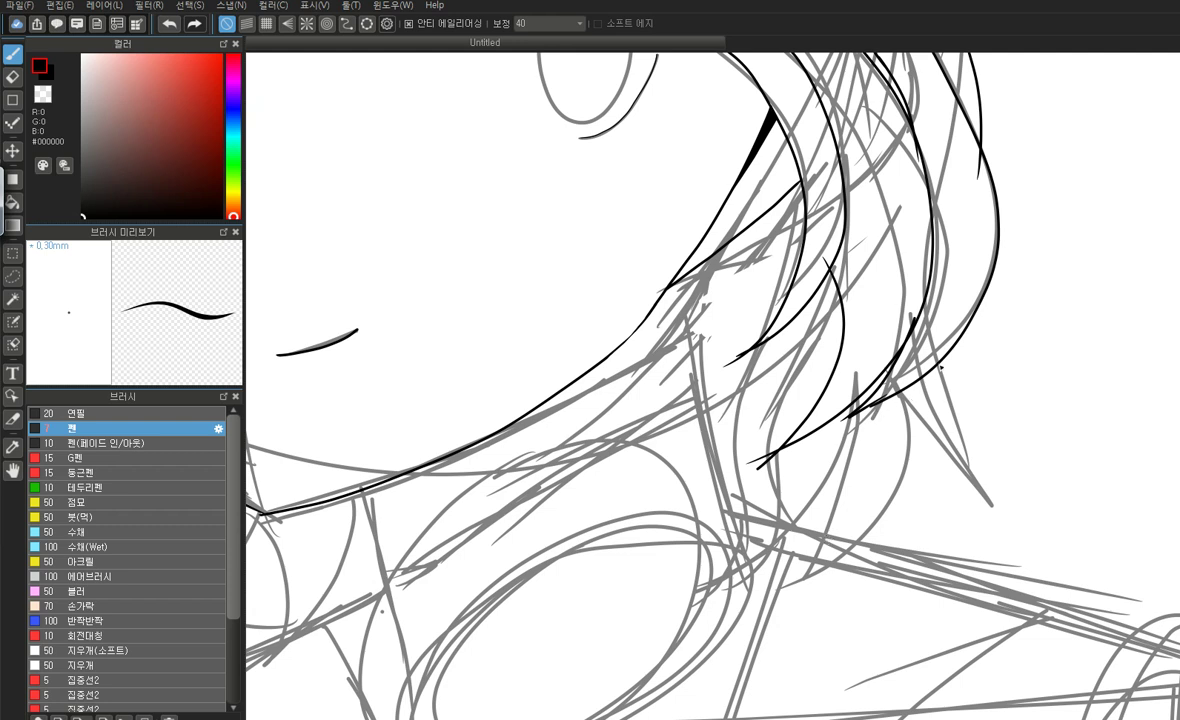
pyautogui.moveTo(933, 384)
pyautogui.mouseDown()
pyautogui.moveTo(894, 498)
pyautogui.moveTo(838, 554)
pyautogui.moveTo(803, 565)
pyautogui.mouseUp()
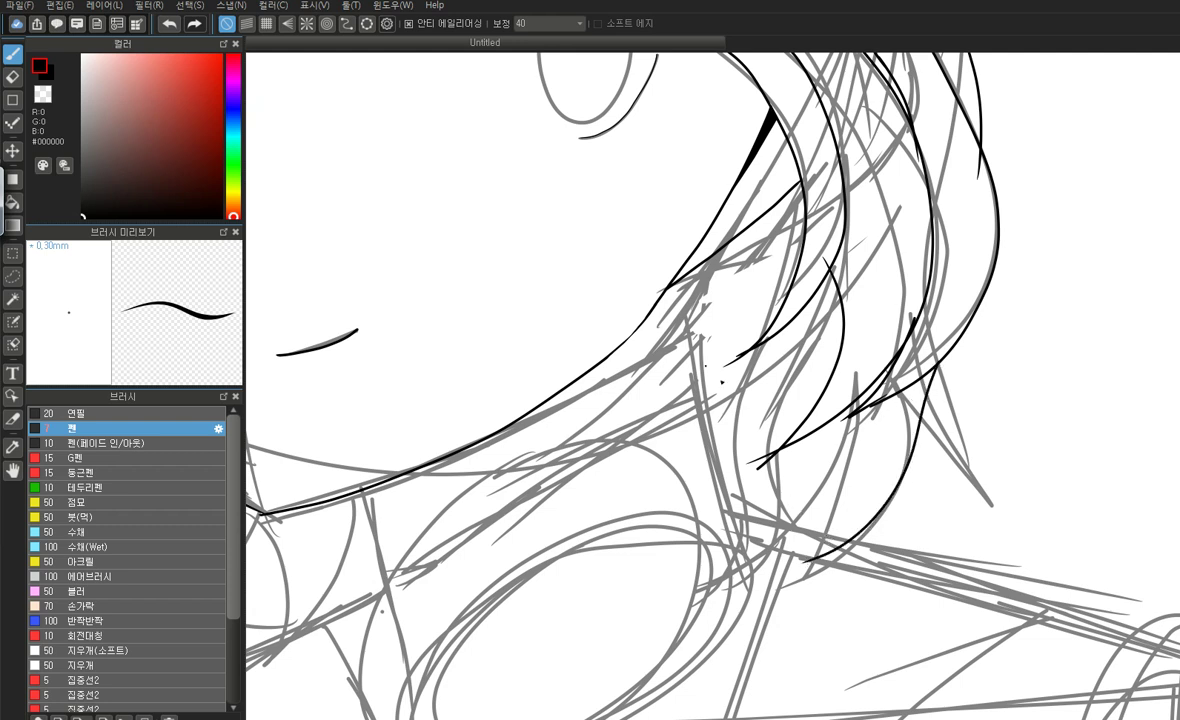
pyautogui.click(169, 23)
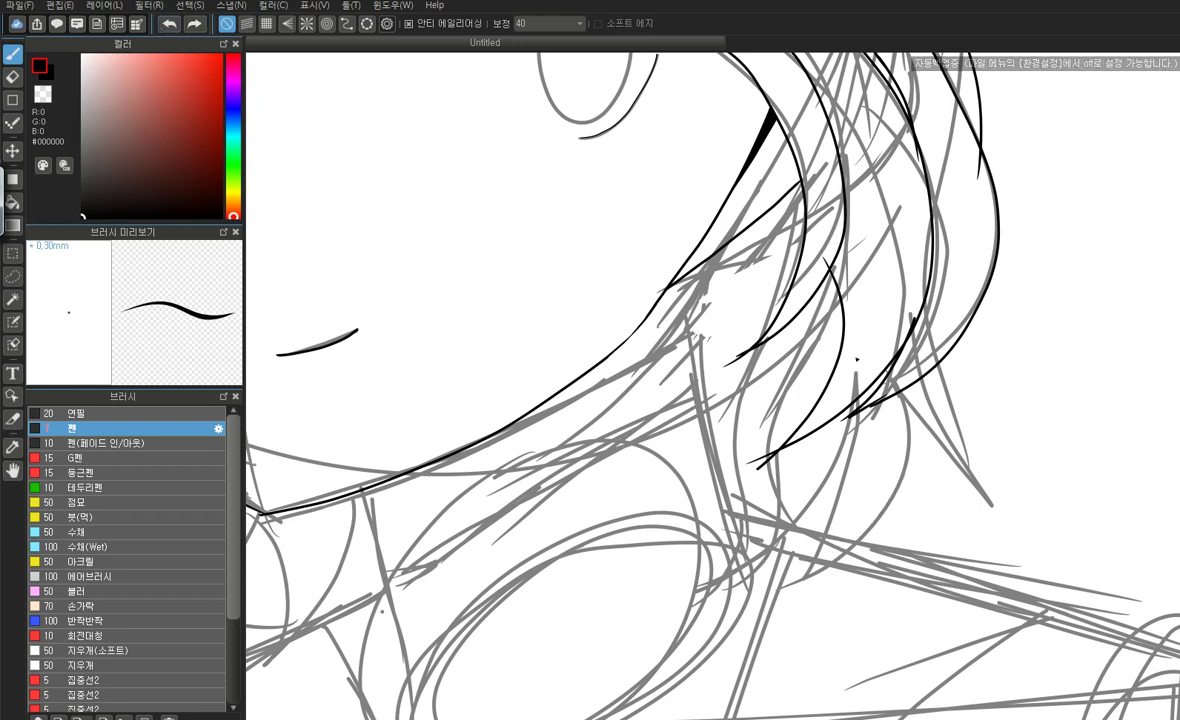
pyautogui.moveTo(898, 396); pyautogui.dragTo(801, 502)
pyautogui.moveTo(789, 458); pyautogui.dragTo(747, 530)
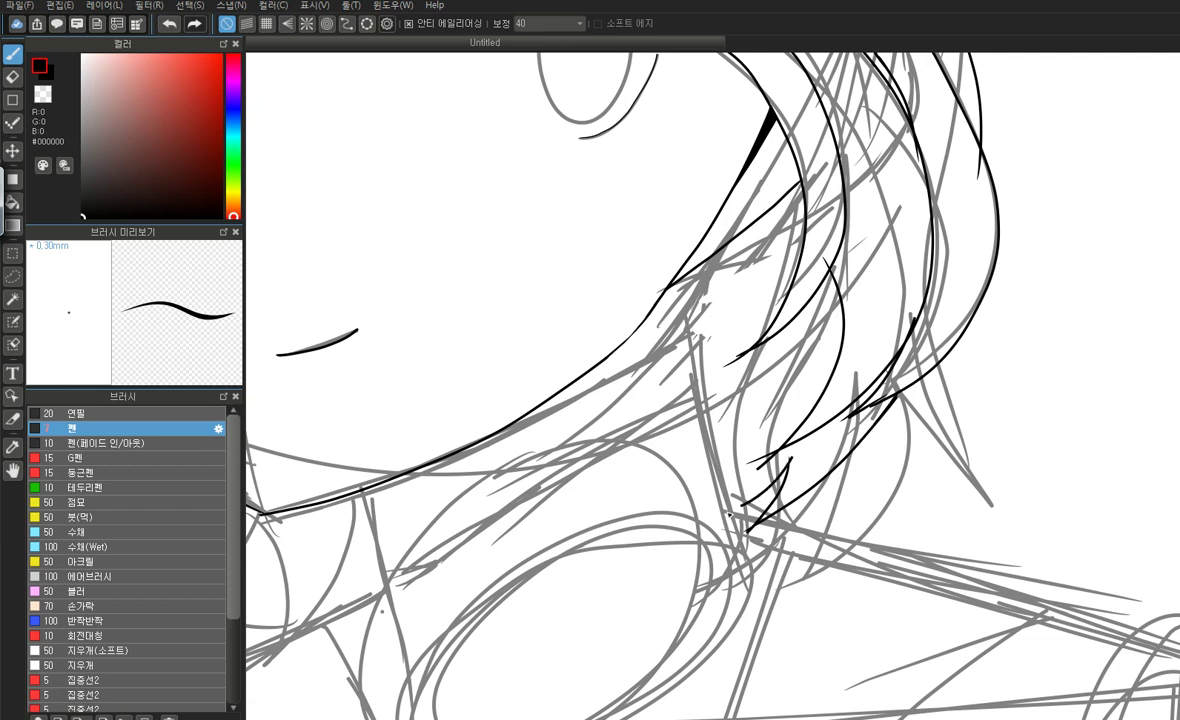
pyautogui.click(170, 24)
pyautogui.click(170, 24)
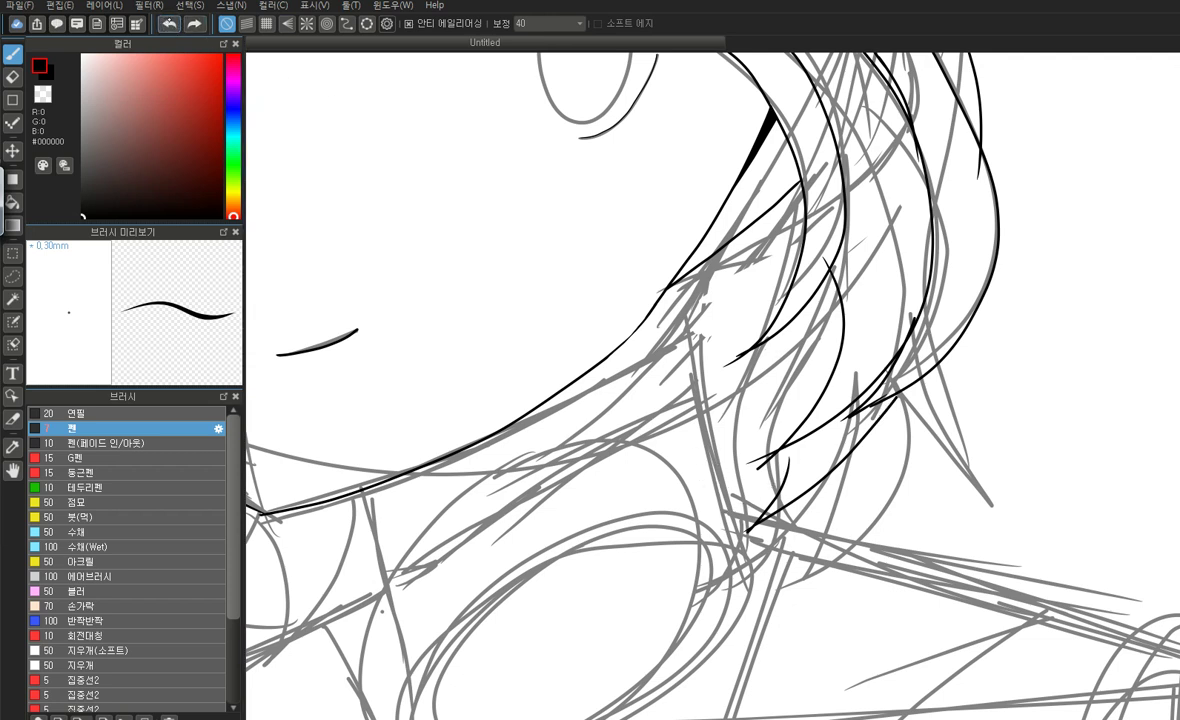
pyautogui.click(170, 24)
pyautogui.click(170, 24)
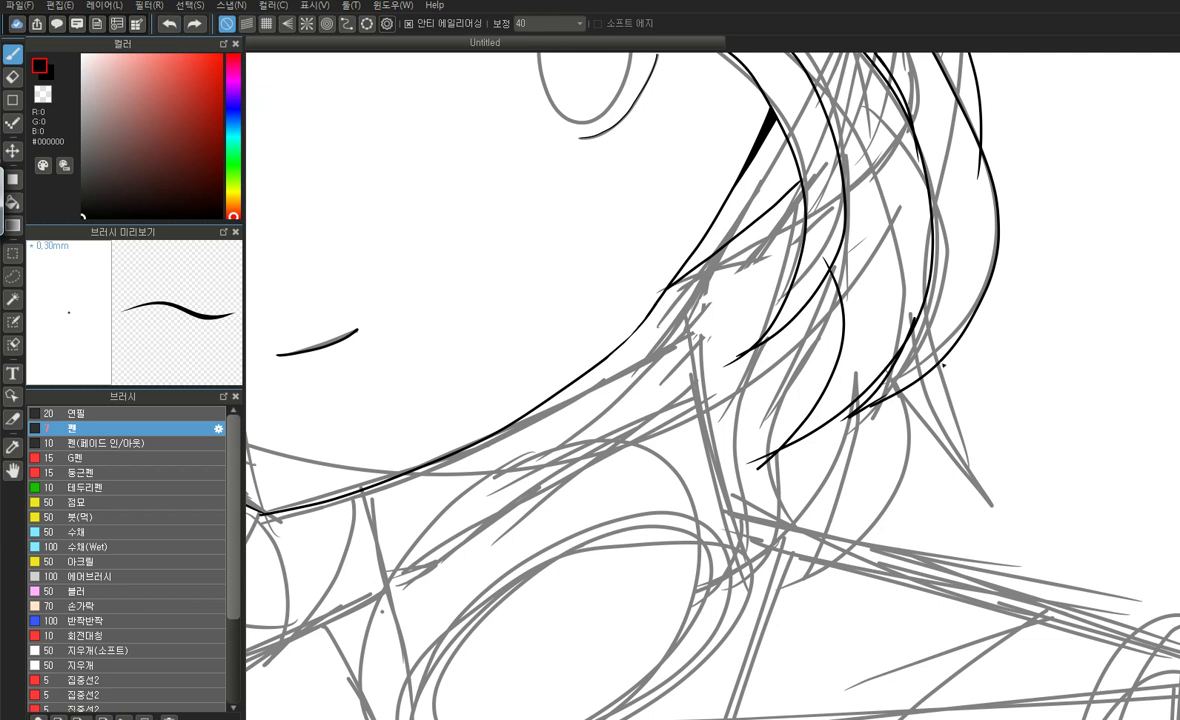
# Ink the lower ends of the right-hand hair with an outward pointed flick and several inward-curving tips beside the neck
pyautogui.moveTo(912, 400); pyautogui.dragTo(958, 462)
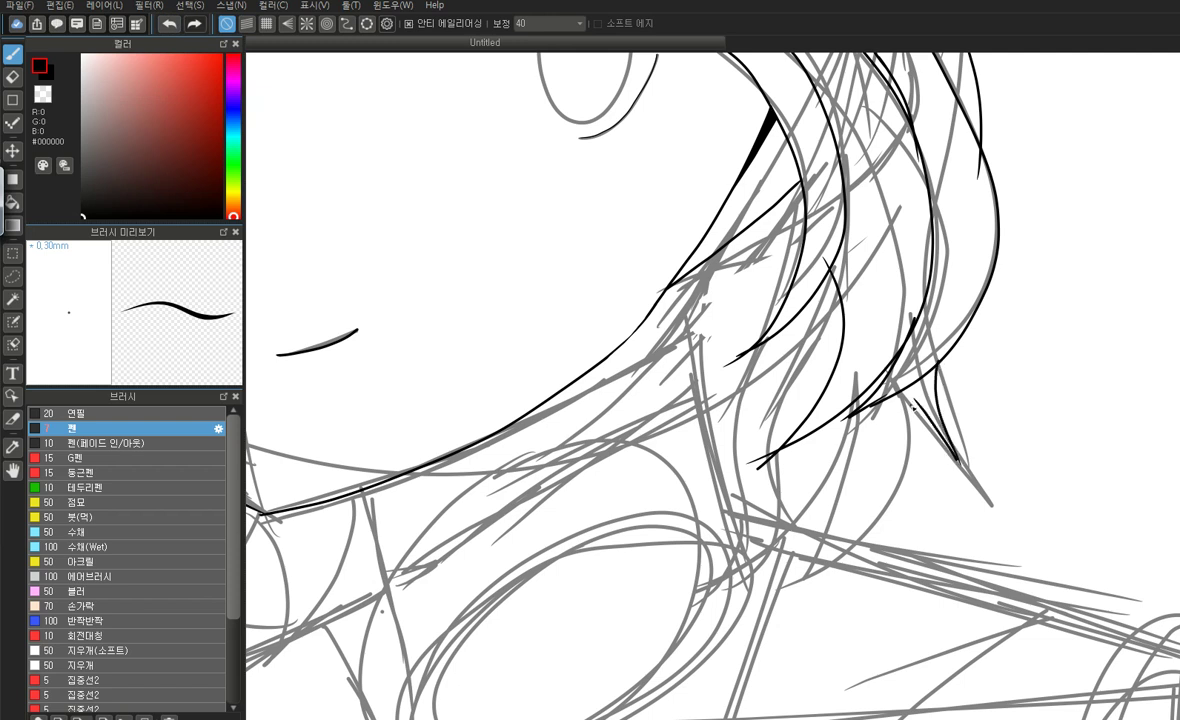
pyautogui.moveTo(913, 403)
pyautogui.mouseDown()
pyautogui.moveTo(865, 514)
pyautogui.moveTo(817, 530)
pyautogui.mouseUp()
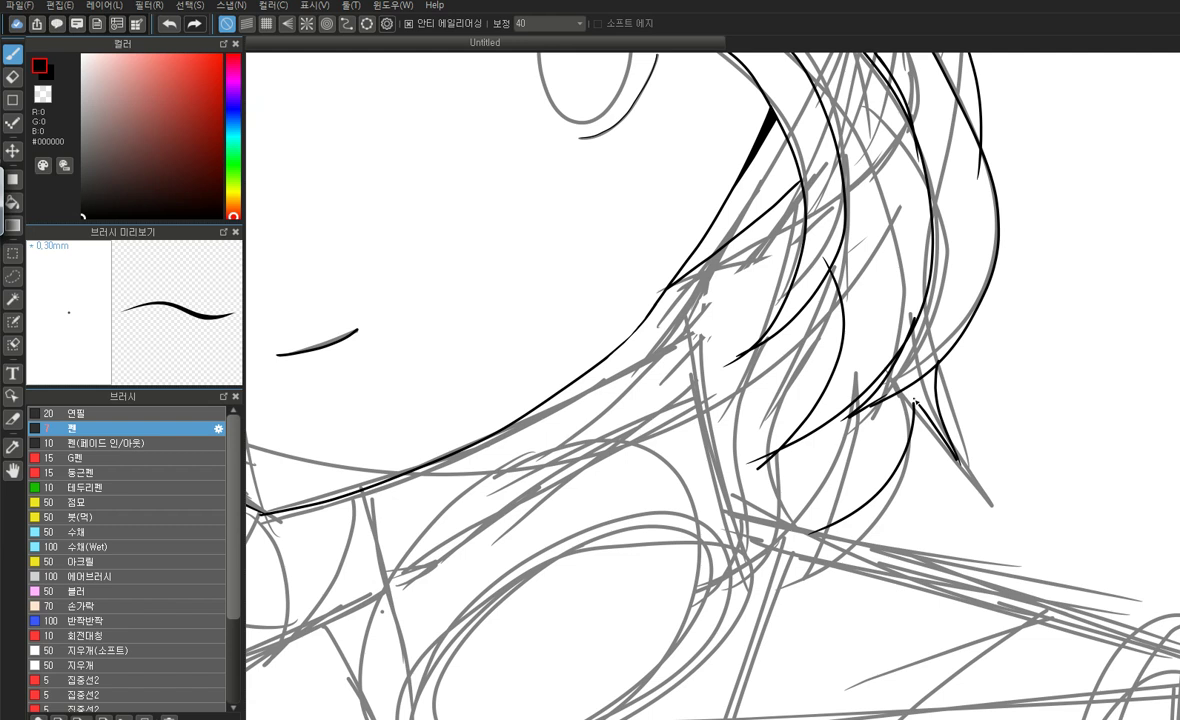
pyautogui.moveTo(813, 533)
pyautogui.mouseDown()
pyautogui.moveTo(860, 431)
pyautogui.moveTo(794, 515)
pyautogui.moveTo(744, 527)
pyautogui.mouseUp()
pyautogui.moveTo(805, 445); pyautogui.dragTo(727, 515)
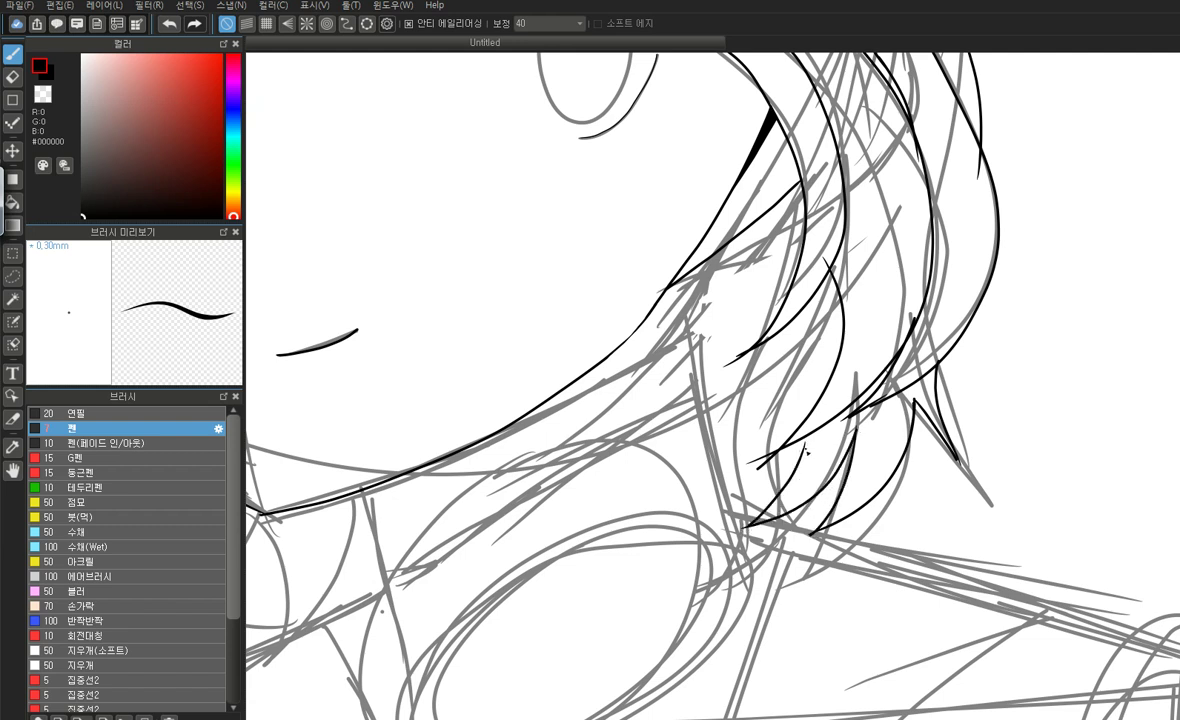
pyautogui.moveTo(752, 407); pyautogui.dragTo(718, 496)
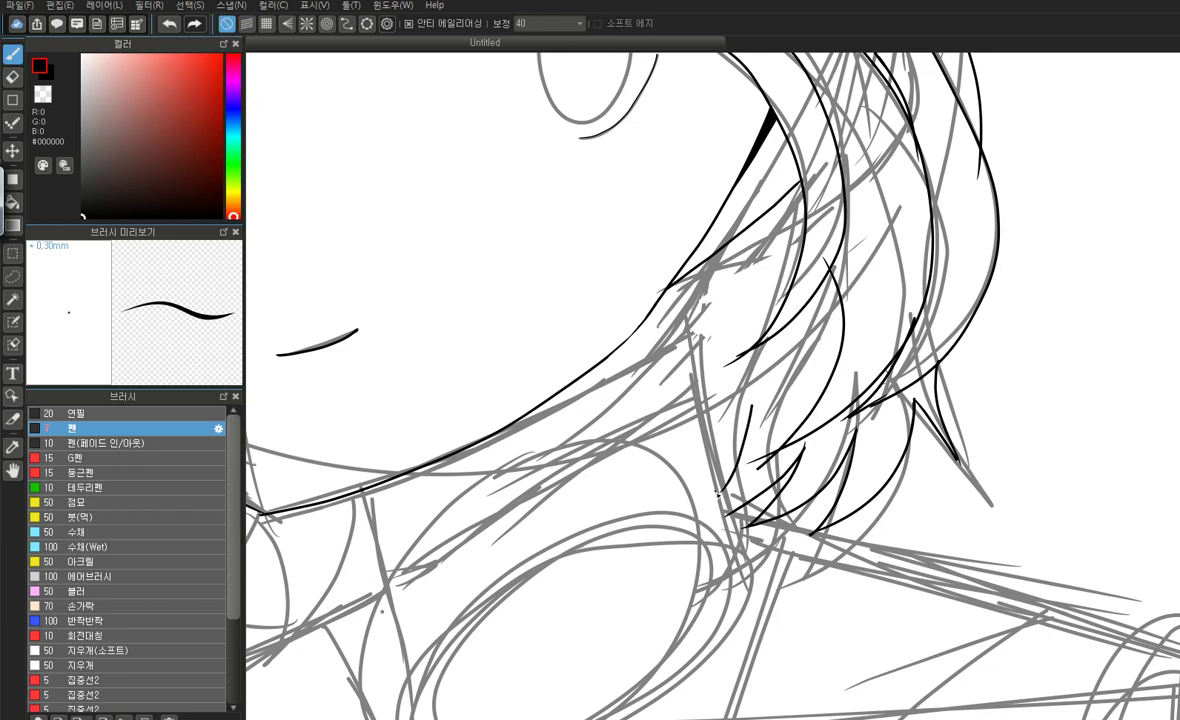
pyautogui.moveTo(753, 408); pyautogui.dragTo(722, 460)
# Ink the curved hair ends below the left-hand jaw and chin, forming a row of pointed tips across the neck
pyautogui.scroll(-3, 837, 342)
pyautogui.scroll(3, 603, 428)
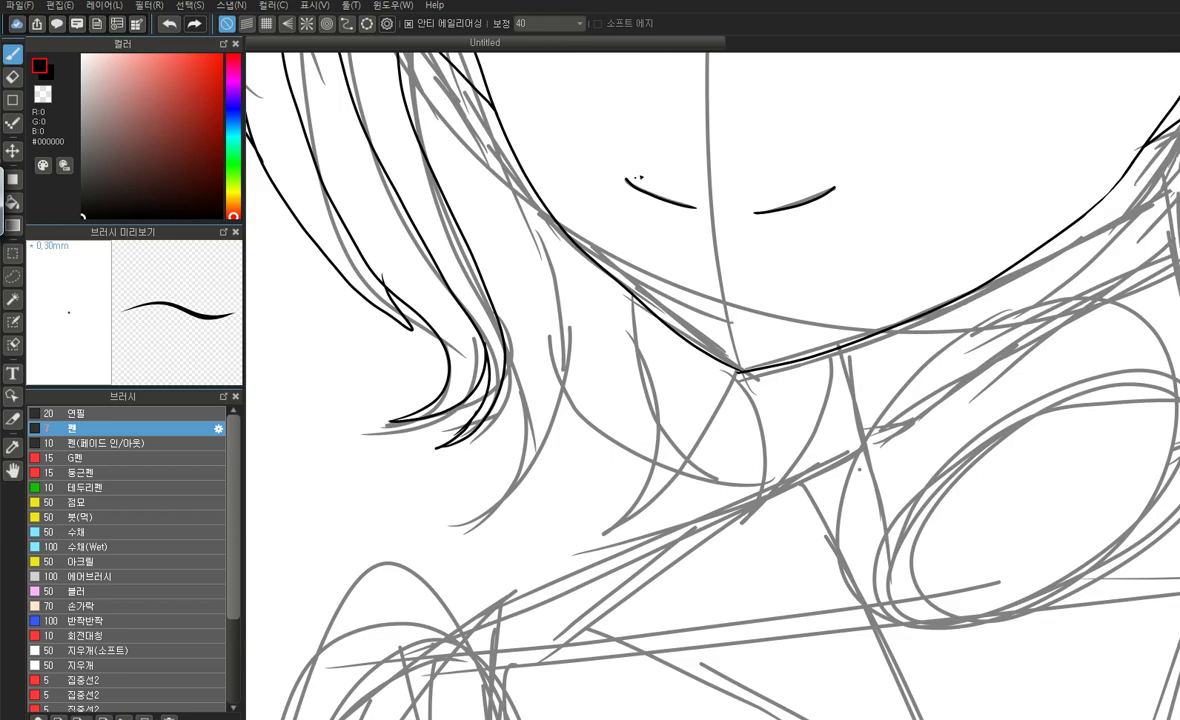
pyautogui.moveTo(503, 345)
pyautogui.mouseDown()
pyautogui.moveTo(522, 433)
pyautogui.moveTo(478, 532)
pyautogui.mouseUp()
pyautogui.moveTo(558, 340)
pyautogui.mouseDown()
pyautogui.moveTo(521, 508)
pyautogui.moveTo(463, 538)
pyautogui.mouseUp()
pyautogui.moveTo(556, 360)
pyautogui.mouseDown()
pyautogui.moveTo(637, 465)
pyautogui.moveTo(718, 492)
pyautogui.moveTo(656, 440)
pyautogui.moveTo(636, 336)
pyautogui.moveTo(754, 462)
pyautogui.moveTo(784, 469)
pyautogui.moveTo(722, 388)
pyautogui.moveTo(731, 406)
pyautogui.moveTo(858, 446)
pyautogui.mouseUp()
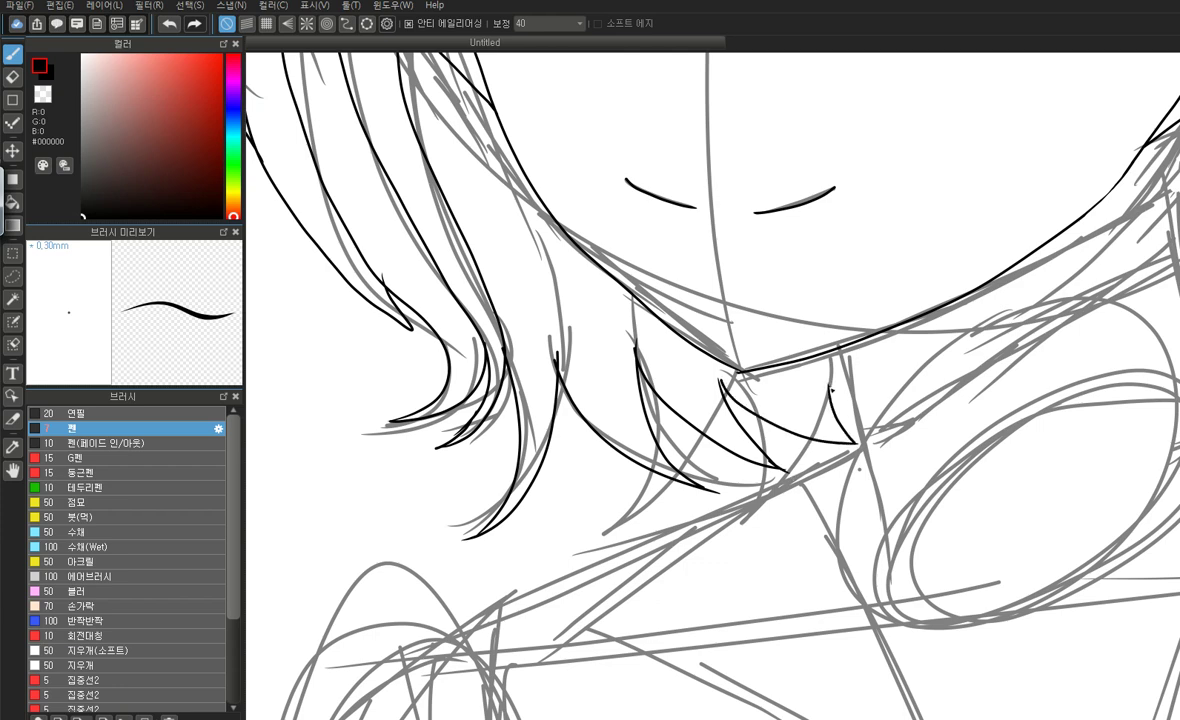
pyautogui.moveTo(830, 387); pyautogui.dragTo(862, 441)
pyautogui.scroll(-5, 868, 433)
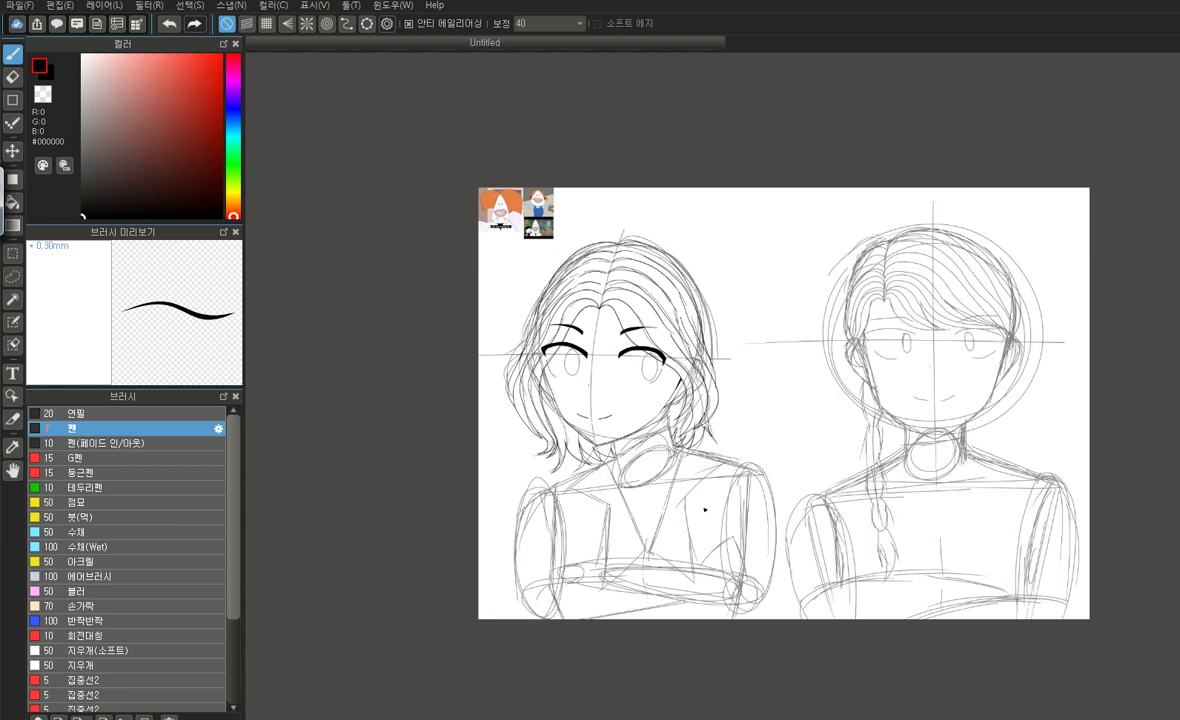
# Ink both sides of the left-hand character's neck with straight black lines running down from the jaw over the draft
pyautogui.scroll(5, 661, 495)
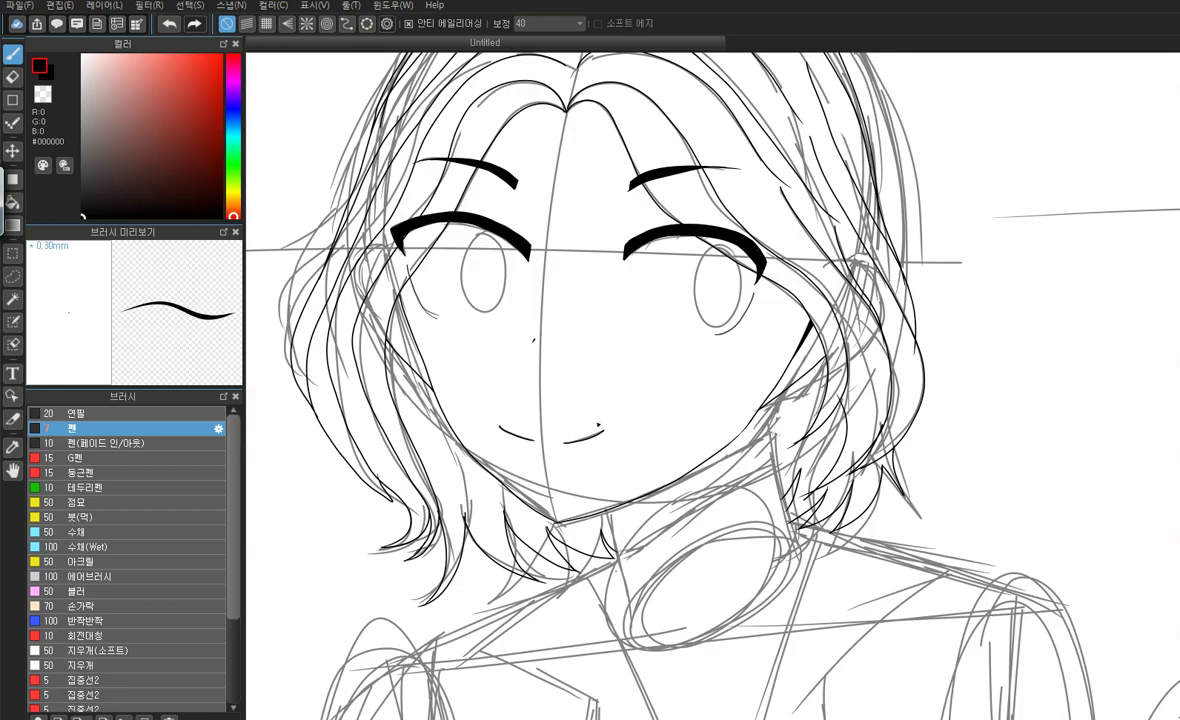
pyautogui.moveTo(797, 384)
pyautogui.mouseDown()
pyautogui.moveTo(811, 499)
pyautogui.moveTo(840, 570)
pyautogui.mouseUp()
pyautogui.hotkey('ctrl', 'z')
pyautogui.moveTo(802, 378); pyautogui.dragTo(845, 570)
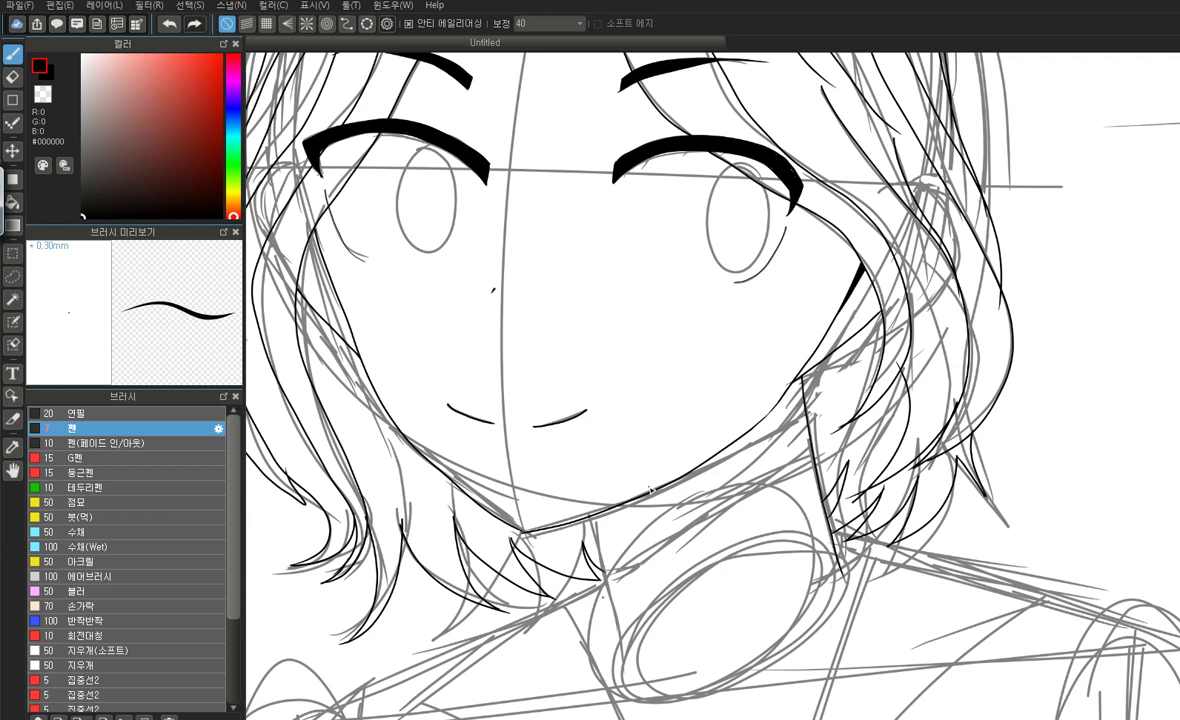
pyautogui.moveTo(591, 521); pyautogui.dragTo(623, 655)
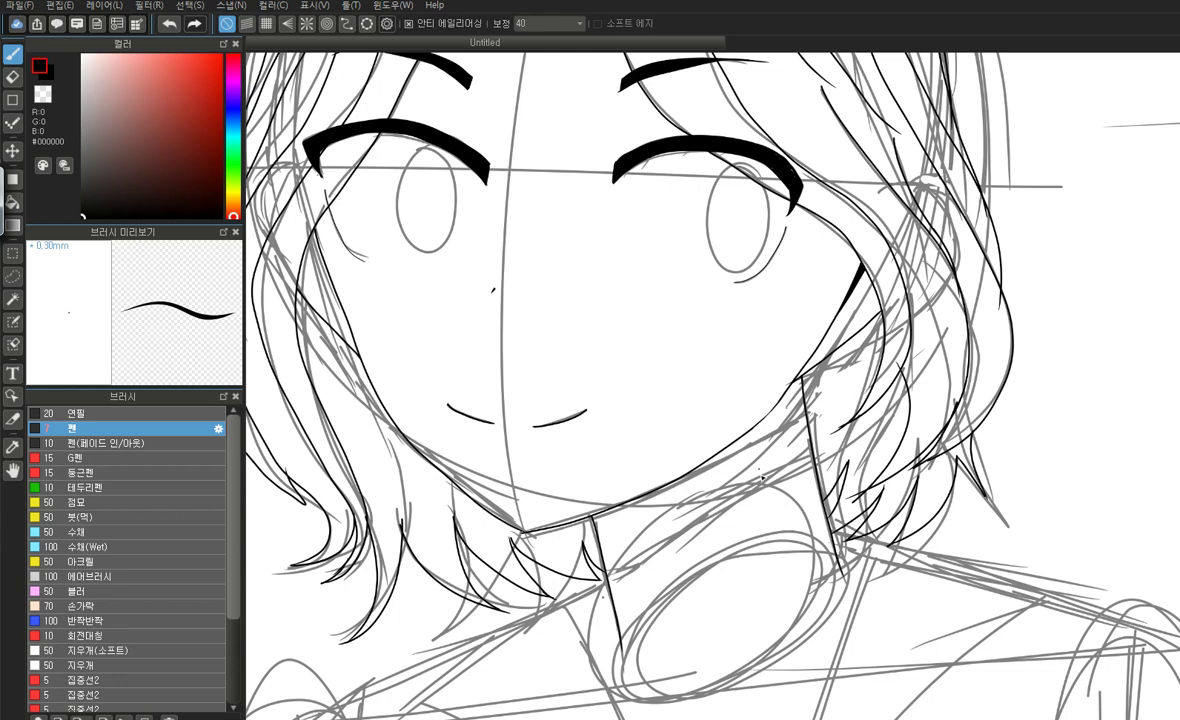
# Ink the collar's upper edge across the neck beneath the jaw, and add its left side just inside the neck line
pyautogui.scroll(-3, 790, 492)
pyautogui.scroll(3, 801, 513)
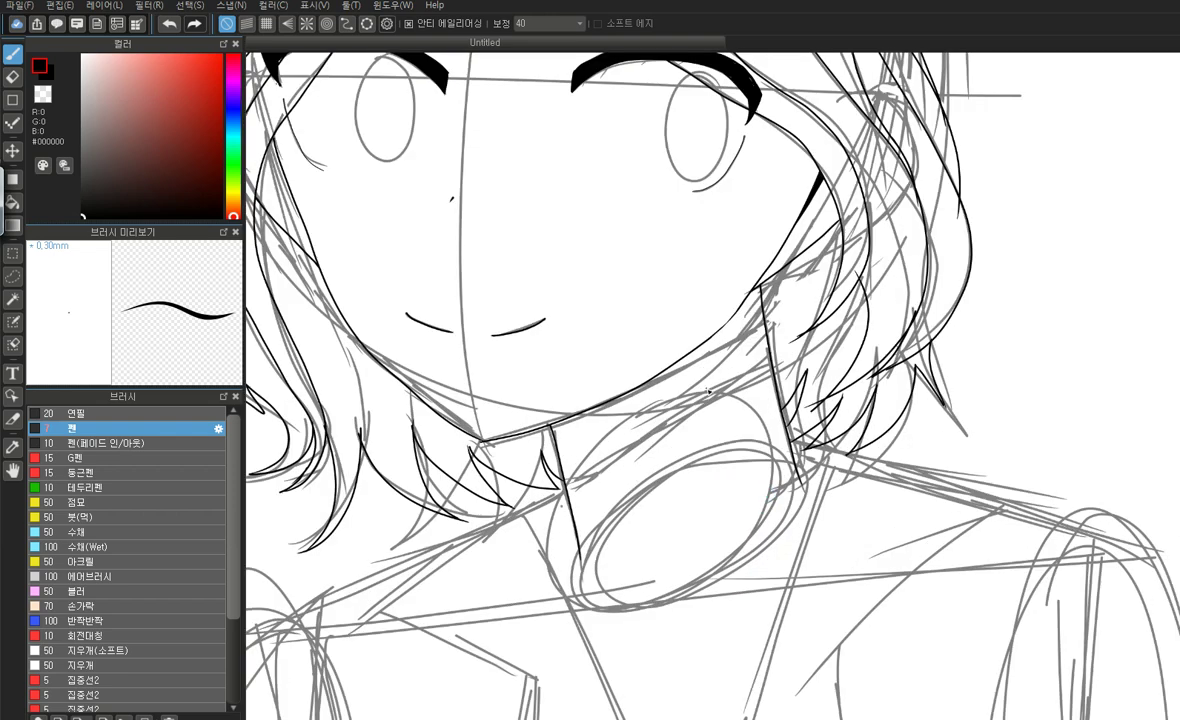
pyautogui.moveTo(664, 419); pyautogui.dragTo(560, 474)
pyautogui.click(169, 25)
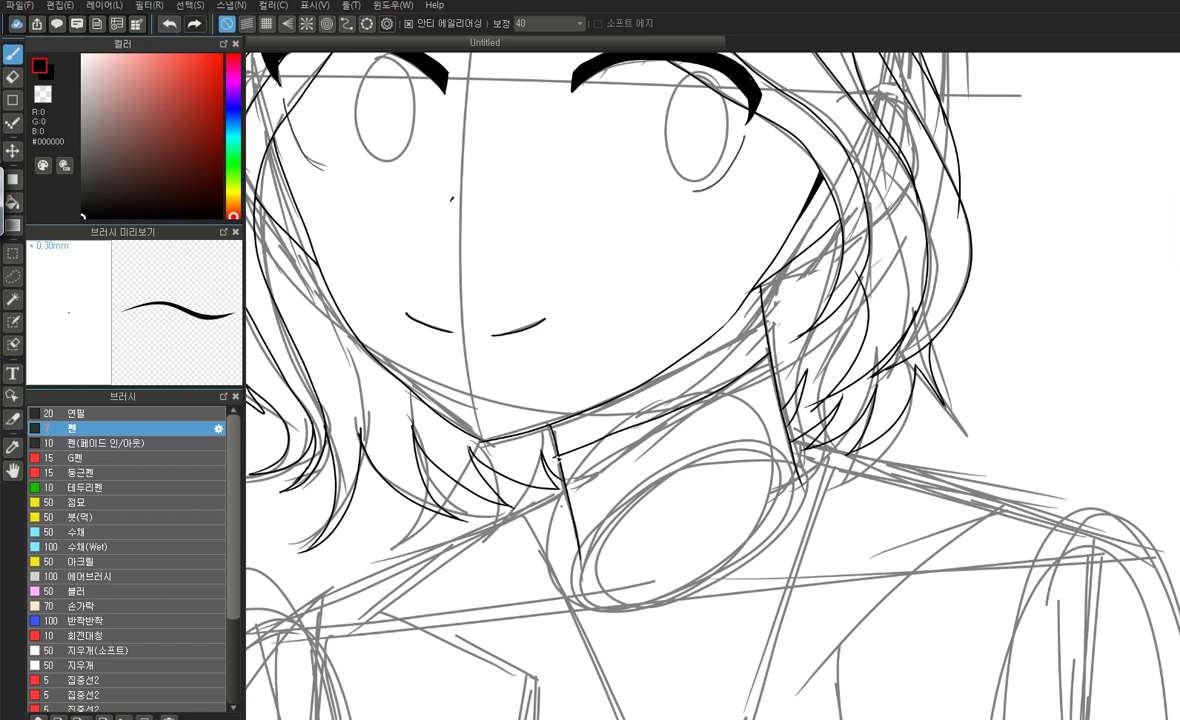
pyautogui.moveTo(553, 458); pyautogui.dragTo(570, 568)
pyautogui.hotkey('ctrl', 'z')
pyautogui.moveTo(552, 458); pyautogui.dragTo(571, 575)
pyautogui.moveTo(554, 459); pyautogui.dragTo(575, 563)
# Ink the collar's right side alongside the neck line, and add short strokes at the neck base on both sides
pyautogui.moveTo(771, 340); pyautogui.dragTo(802, 468)
pyautogui.click(169, 23)
pyautogui.hotkey('ctrl', 'y')
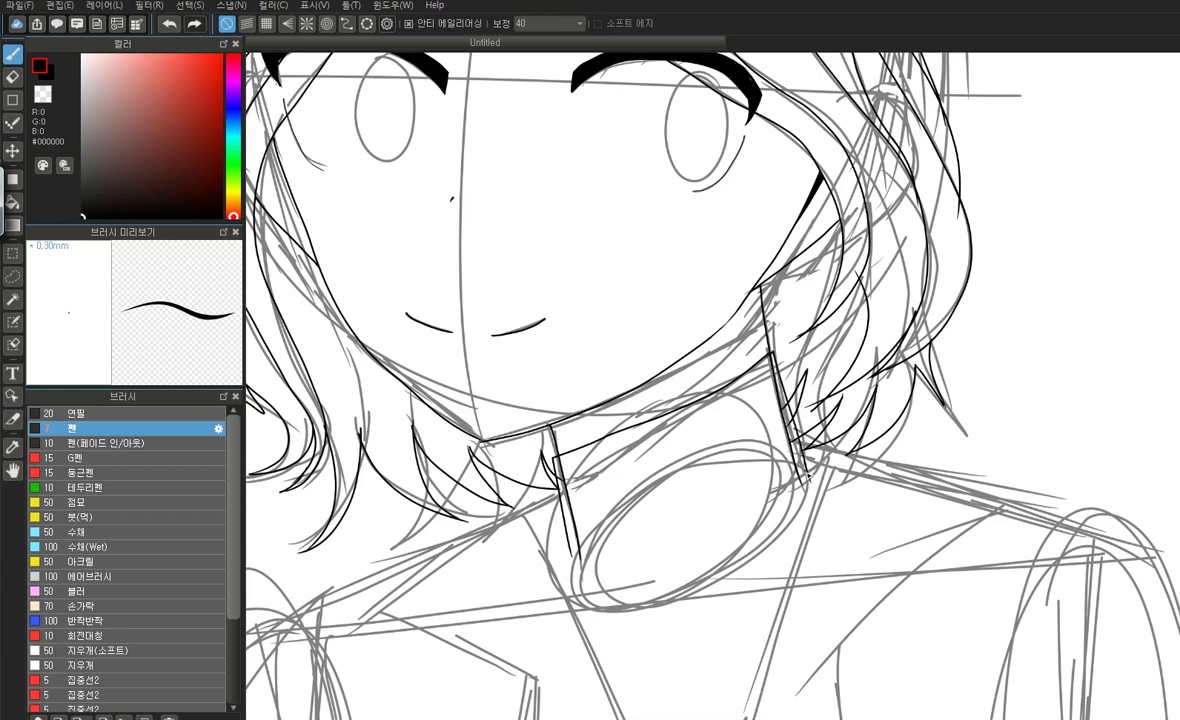
pyautogui.click(169, 23)
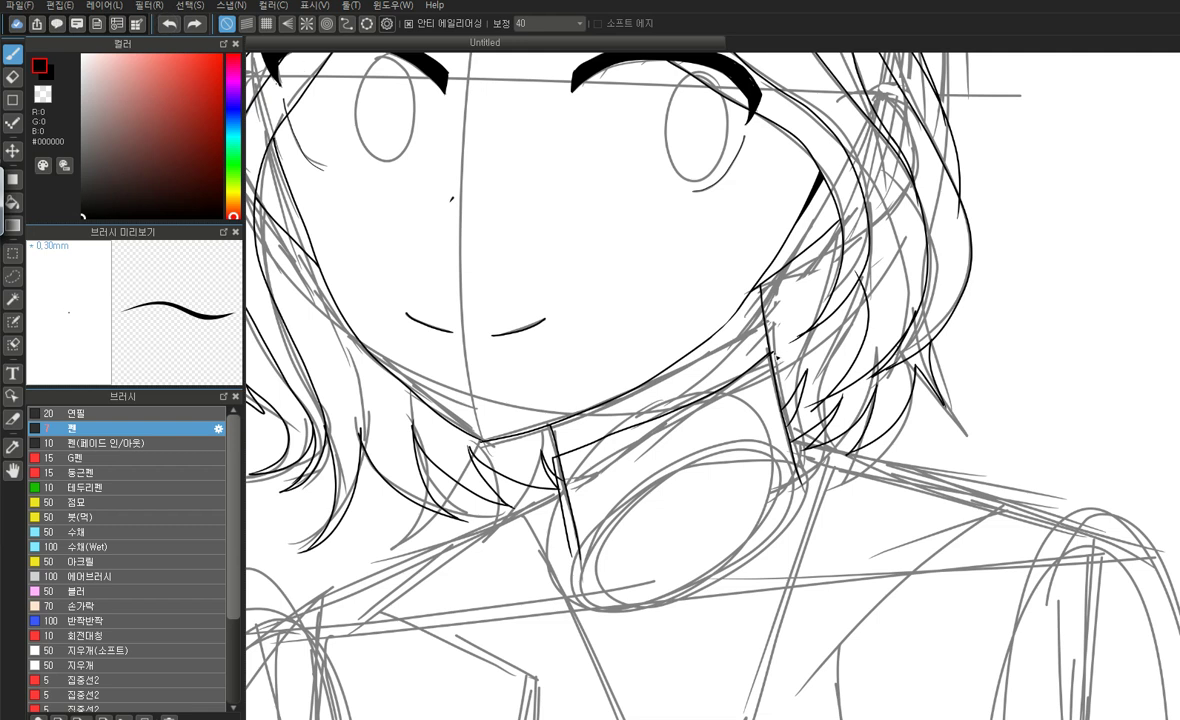
pyautogui.moveTo(776, 355); pyautogui.dragTo(805, 490)
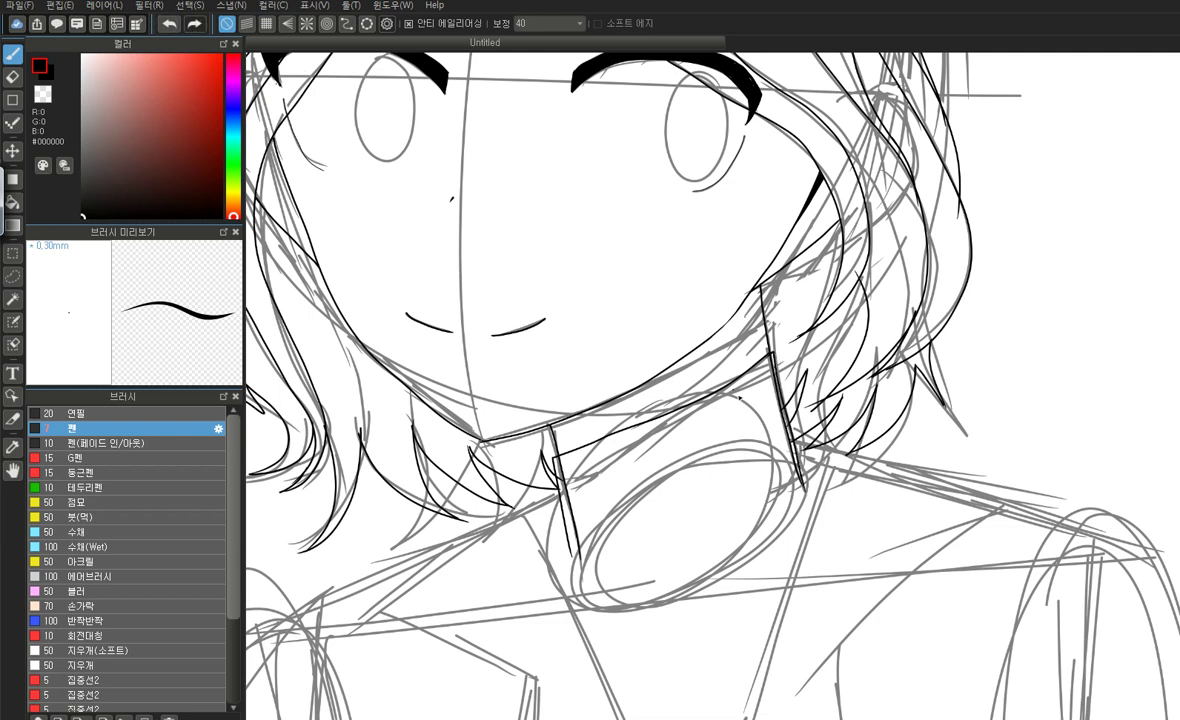
pyautogui.moveTo(565, 507); pyautogui.dragTo(525, 545)
pyautogui.moveTo(796, 460); pyautogui.dragTo(830, 478)
# Ink the right-hand shoulder line from the neck base to the shoulder tip, with a short diagonal seam running inward beneath it
pyautogui.scroll(-5, 697, 455)
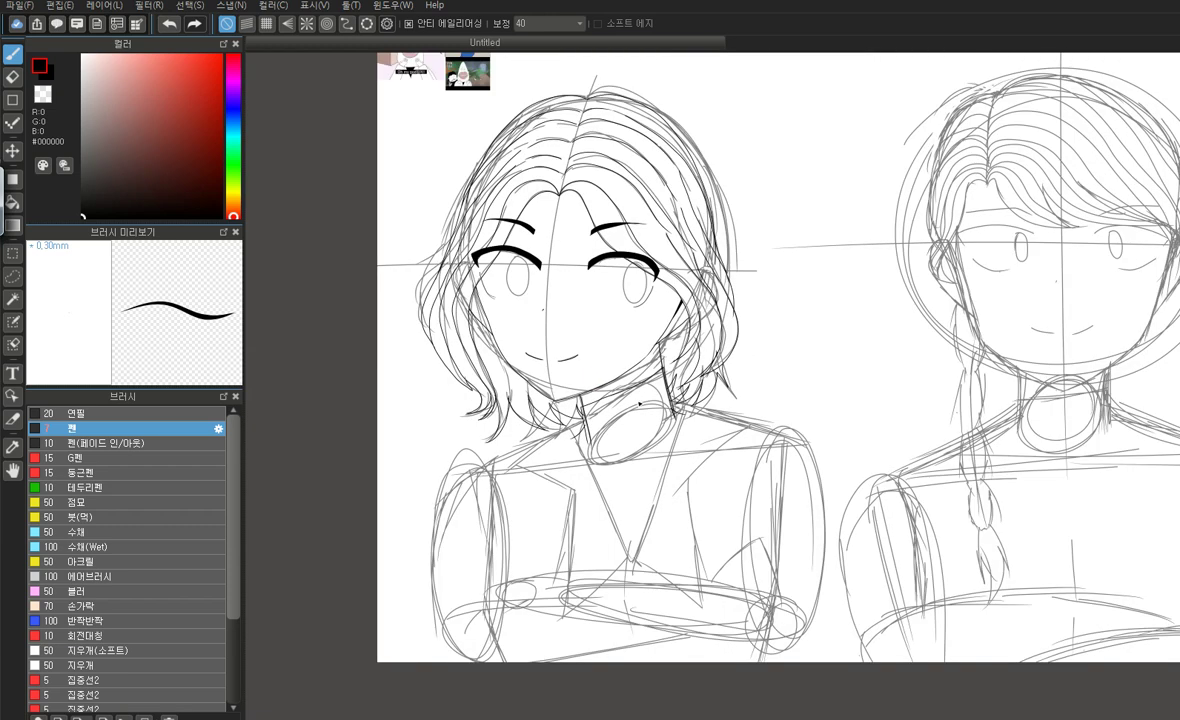
pyautogui.scroll(2, 646, 502)
pyautogui.scroll(3, 621, 462)
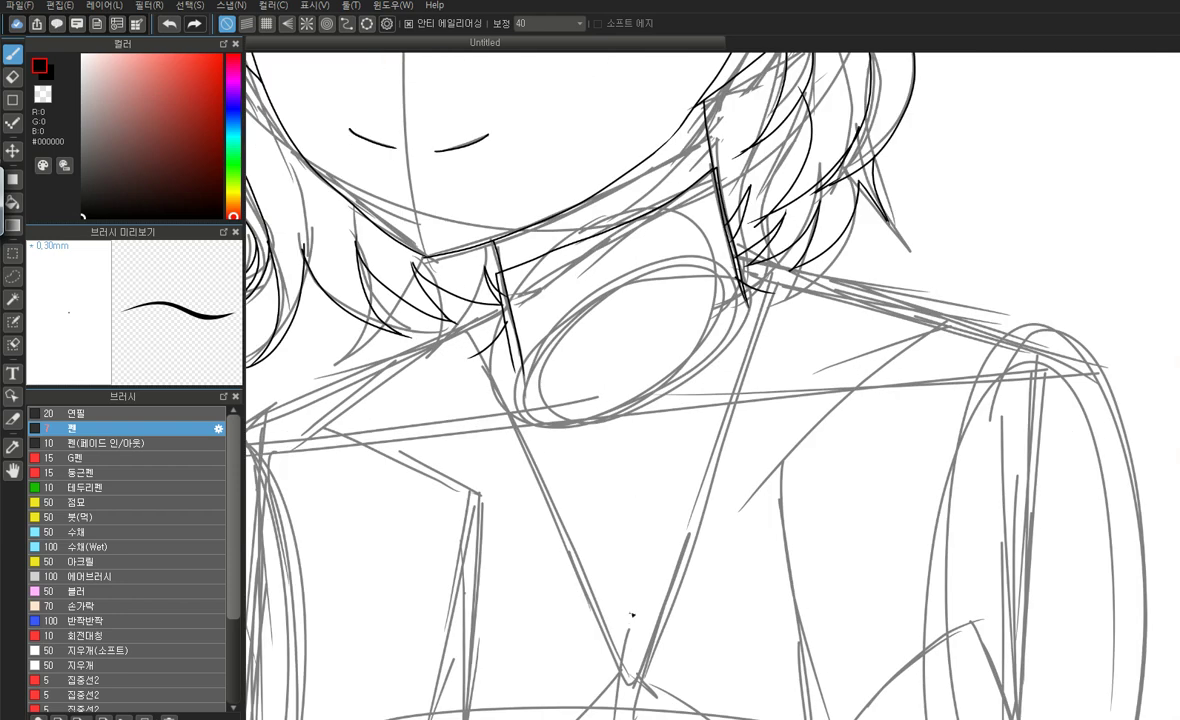
pyautogui.scroll(-4, 622, 450)
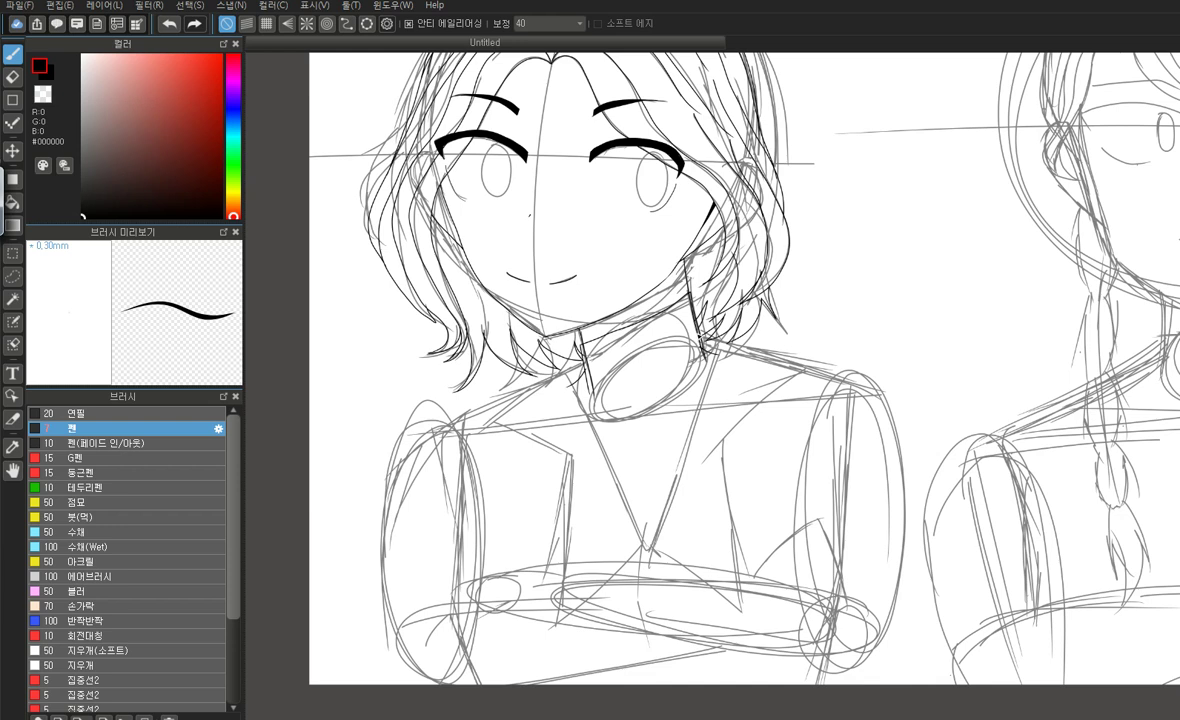
pyautogui.moveTo(707, 341); pyautogui.dragTo(882, 397)
pyautogui.click(170, 23)
pyautogui.moveTo(655, 312); pyautogui.dragTo(880, 394)
pyautogui.click(170, 23)
pyautogui.moveTo(667, 318); pyautogui.dragTo(816, 374)
pyautogui.click(170, 23)
pyautogui.moveTo(646, 312)
pyautogui.mouseDown()
pyautogui.moveTo(877, 398)
pyautogui.moveTo(835, 464)
pyautogui.mouseUp()
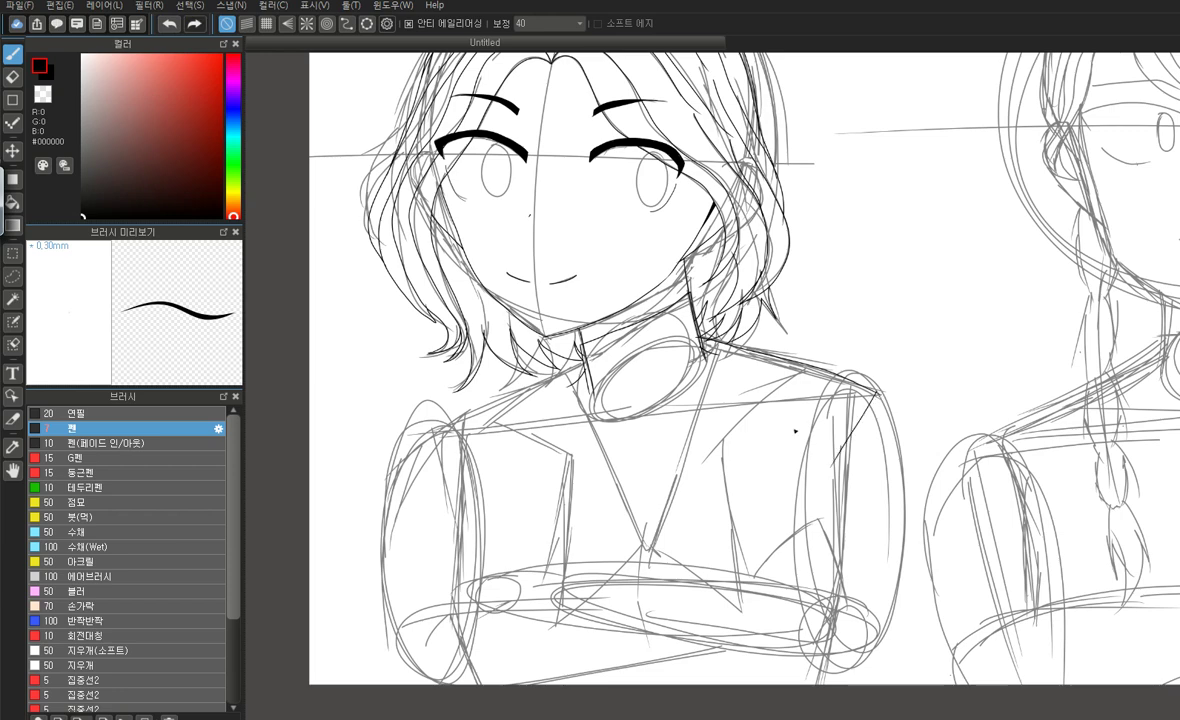
# Ink the left-hand shoulder line from the neck base to the shoulder tip, with a short diagonal seam running inward beneath it
pyautogui.moveTo(543, 331); pyautogui.dragTo(385, 428)
pyautogui.click(167, 24)
pyautogui.moveTo(456, 438); pyautogui.dragTo(440, 444)
pyautogui.click(169, 24)
pyautogui.moveTo(573, 372)
pyautogui.mouseDown()
pyautogui.moveTo(470, 410)
pyautogui.moveTo(437, 436)
pyautogui.moveTo(460, 480)
pyautogui.mouseUp()
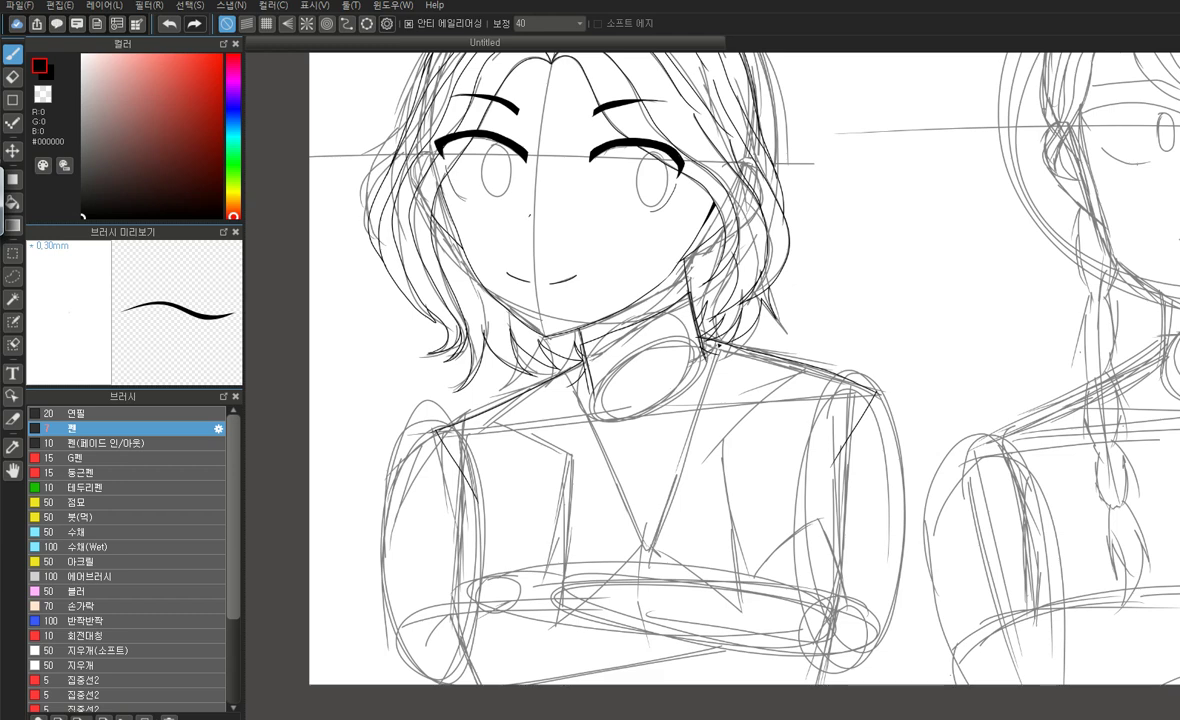
pyautogui.moveTo(703, 340)
pyautogui.mouseDown()
pyautogui.moveTo(648, 552)
pyautogui.moveTo(702, 568)
pyautogui.mouseUp()
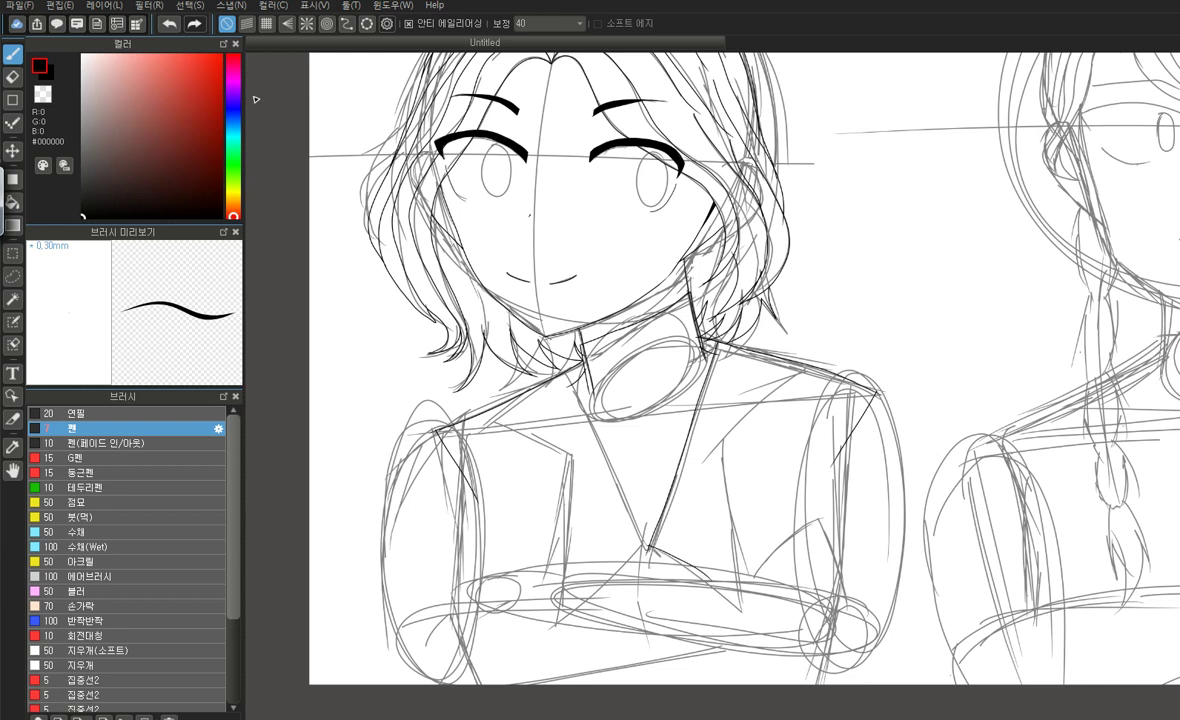
pyautogui.click(168, 23)
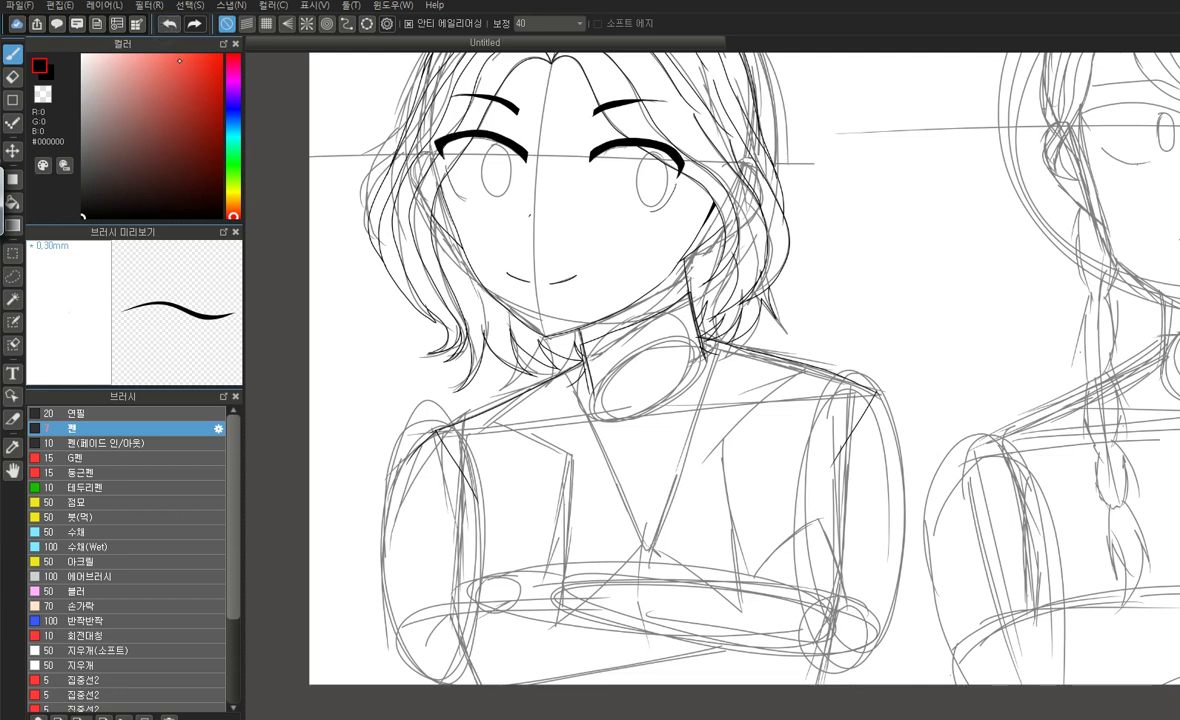
pyautogui.moveTo(437, 434); pyautogui.dragTo(405, 625)
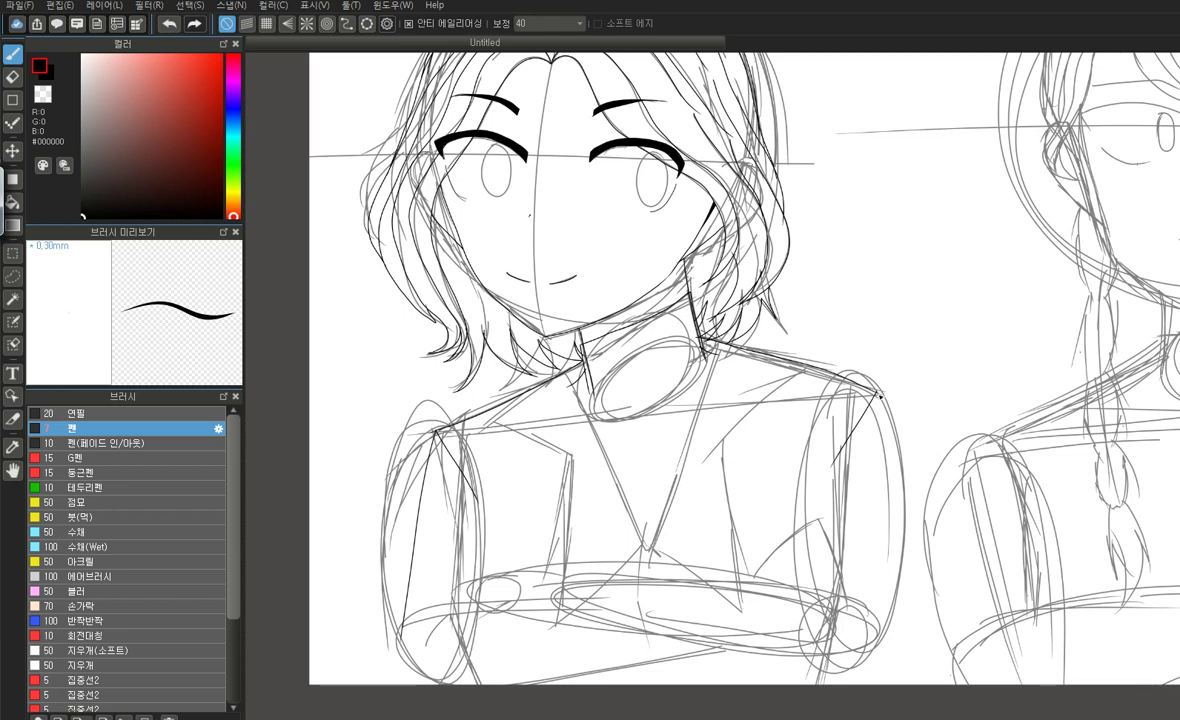
pyautogui.moveTo(878, 398)
pyautogui.mouseDown()
pyautogui.moveTo(888, 585)
pyautogui.moveTo(873, 627)
pyautogui.mouseUp()
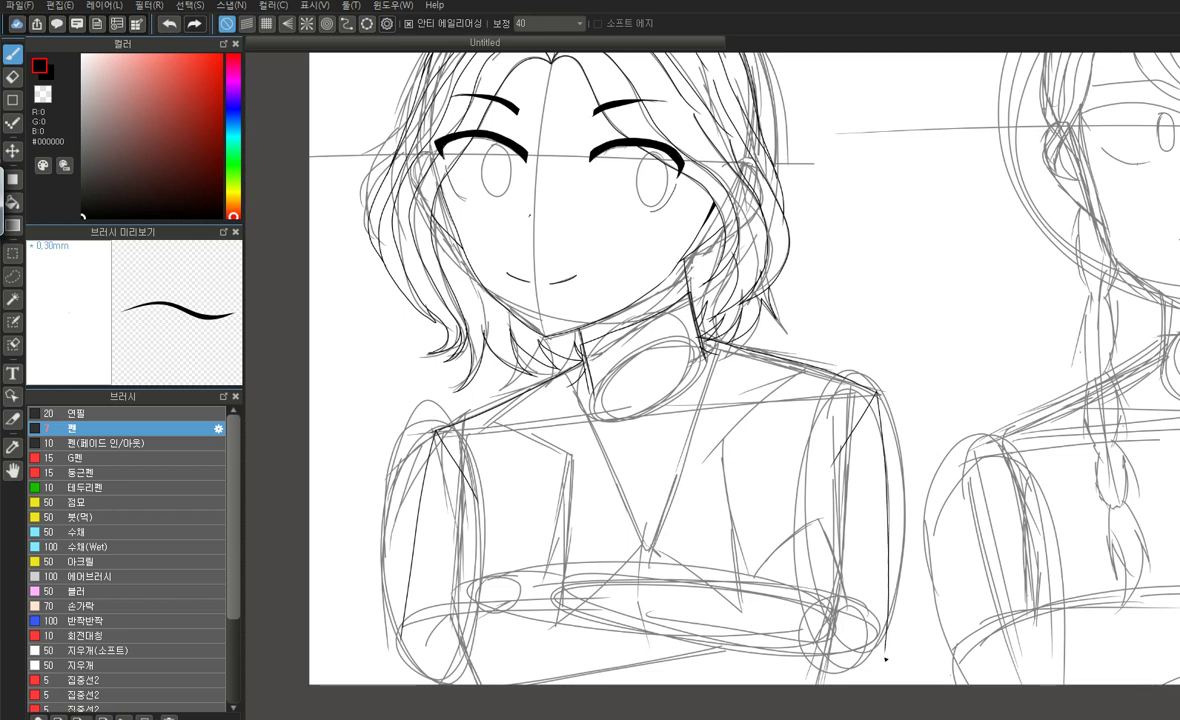
pyautogui.click(170, 23)
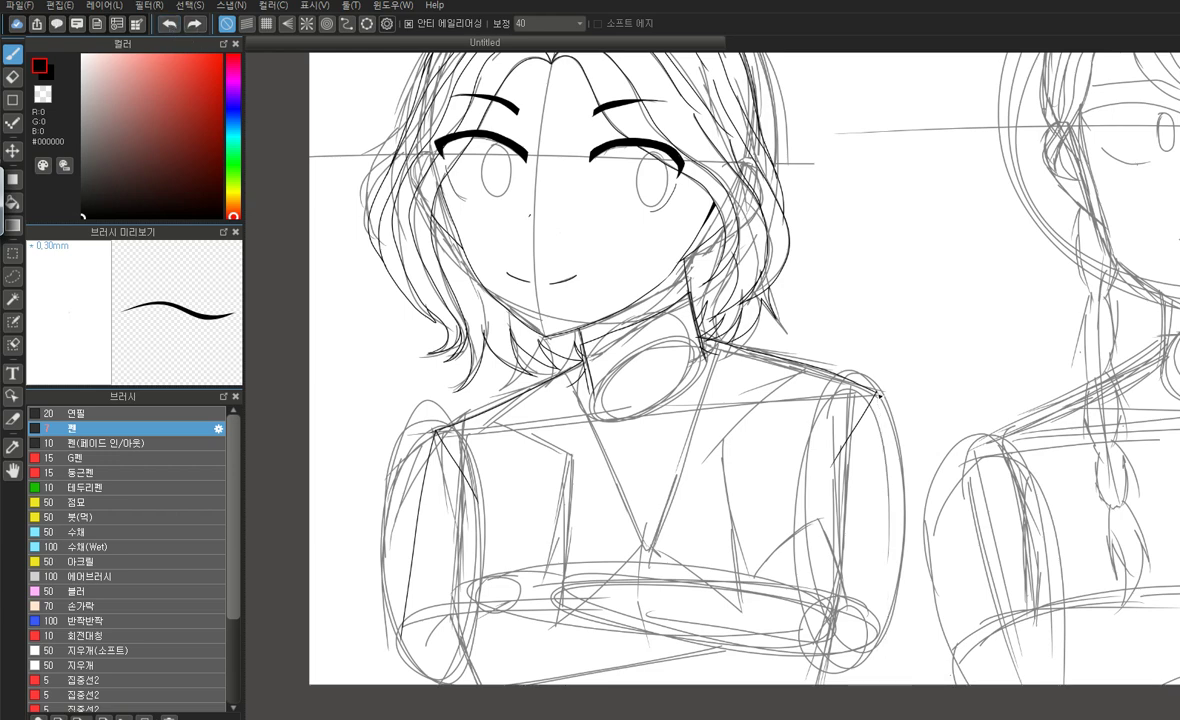
pyautogui.click(168, 23)
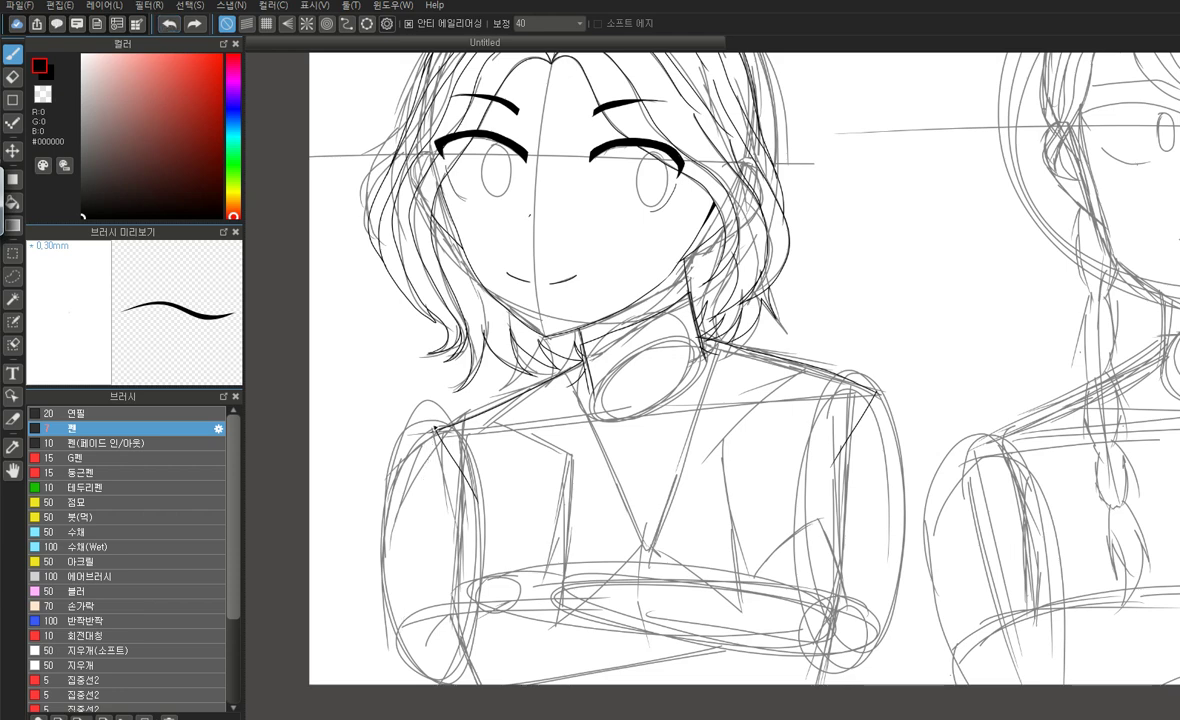
# Ink a near-vertical outer line down each arm, from the shoulder tips to the lower part of the canvas
pyautogui.moveTo(440, 478); pyautogui.dragTo(436, 684)
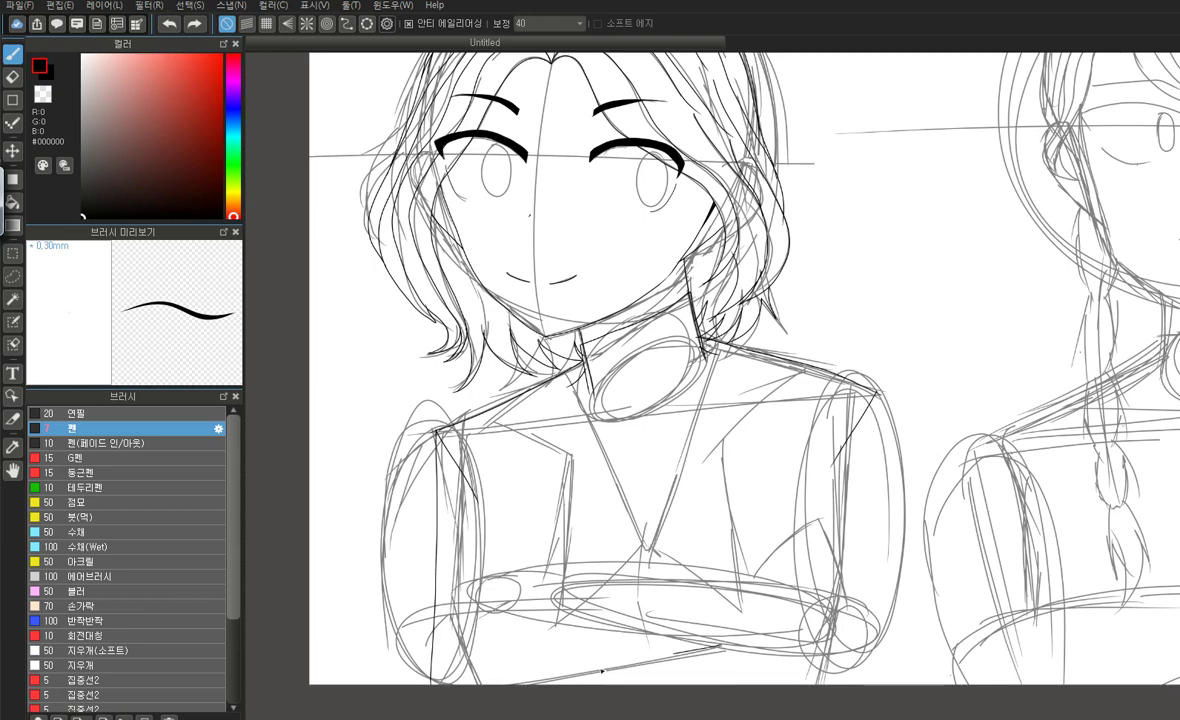
pyautogui.moveTo(877, 396)
pyautogui.mouseDown()
pyautogui.moveTo(875, 674)
pyautogui.moveTo(460, 605)
pyautogui.mouseUp()
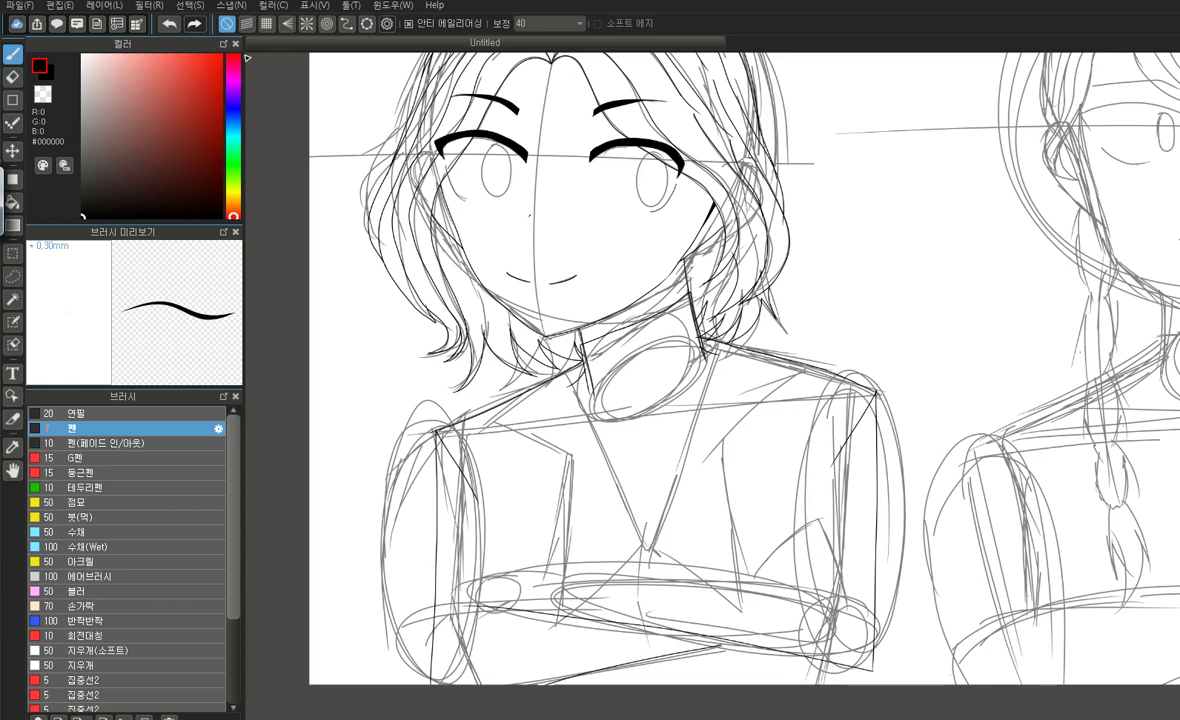
pyautogui.hotkey('ctrl', 'z')
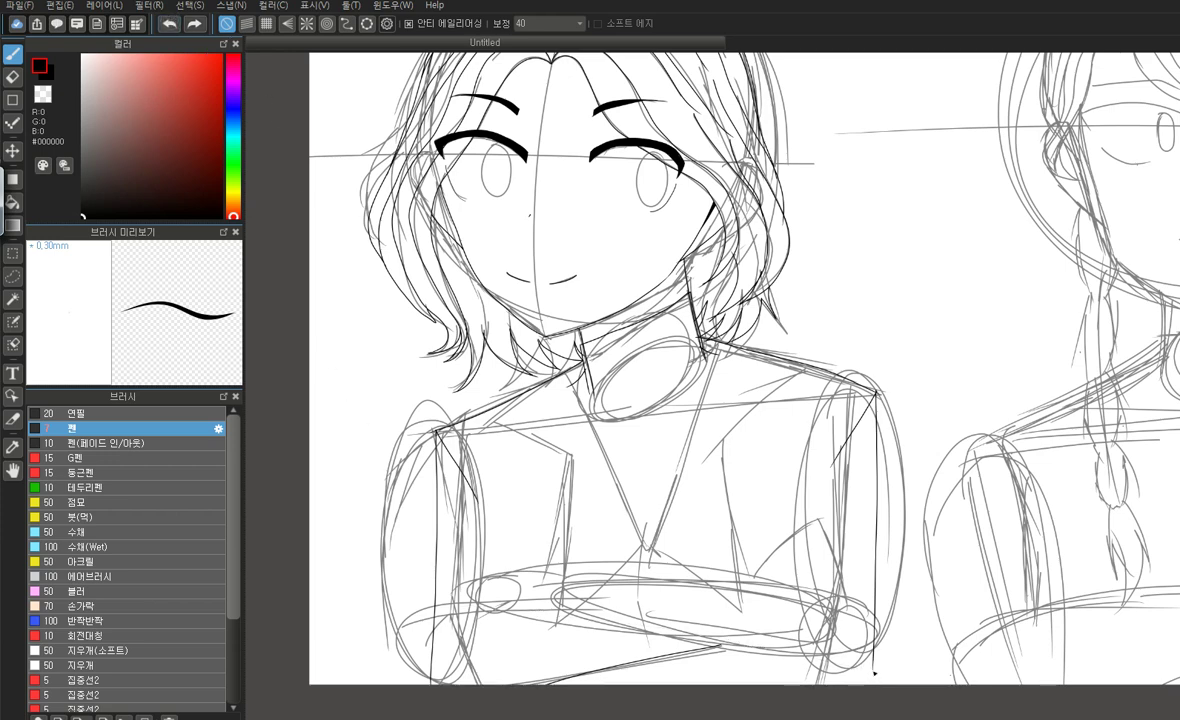
pyautogui.moveTo(873, 668); pyautogui.dragTo(498, 599)
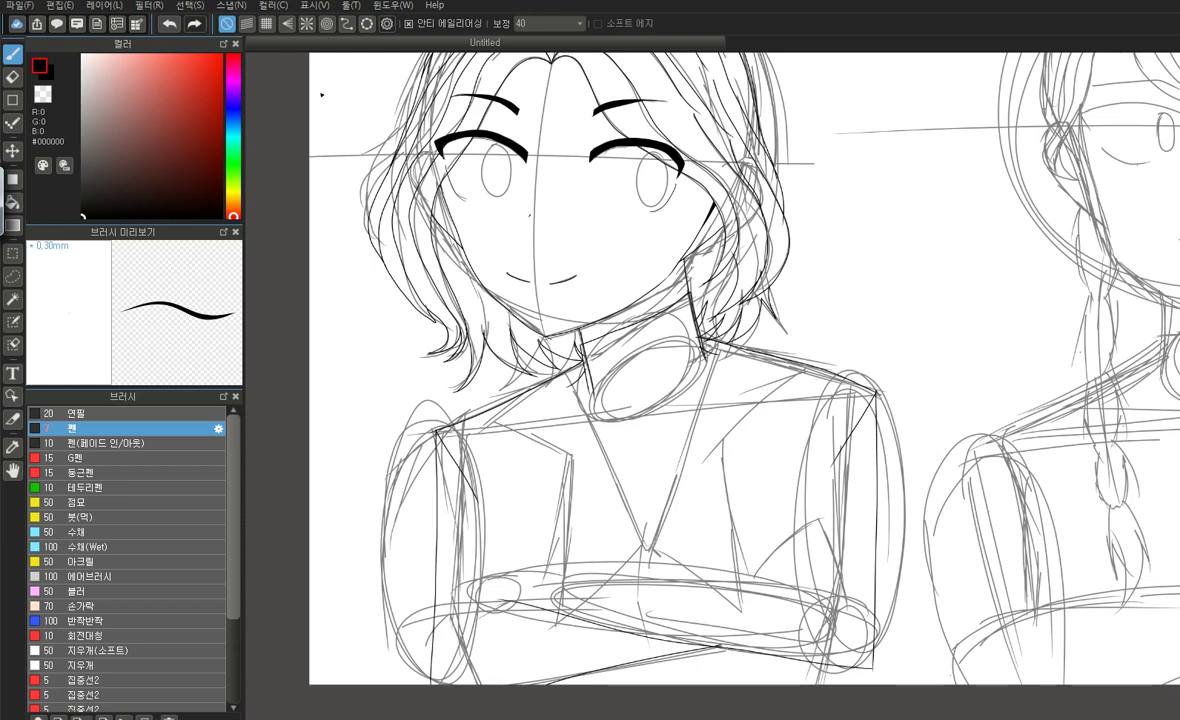
pyautogui.hotkey('ctrl', 'z')
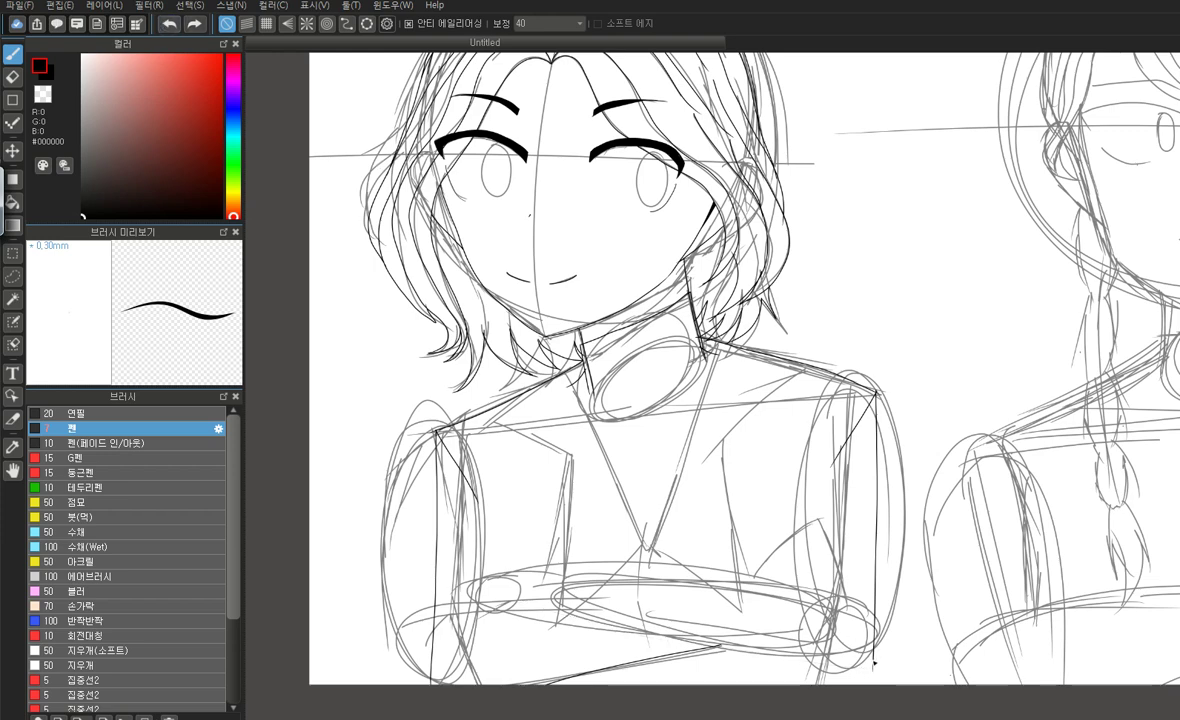
pyautogui.moveTo(868, 683)
pyautogui.mouseDown()
pyautogui.moveTo(800, 632)
pyautogui.moveTo(722, 610)
pyautogui.moveTo(425, 563)
pyautogui.mouseUp()
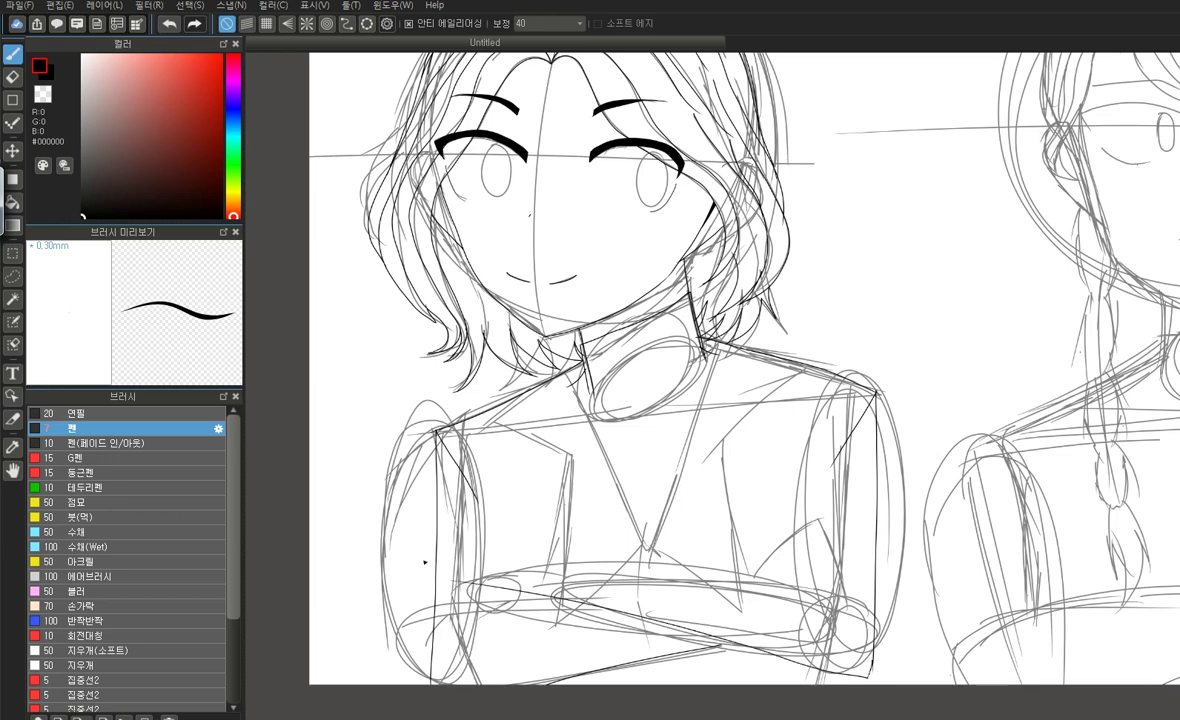
pyautogui.hotkey('ctrl', 'z')
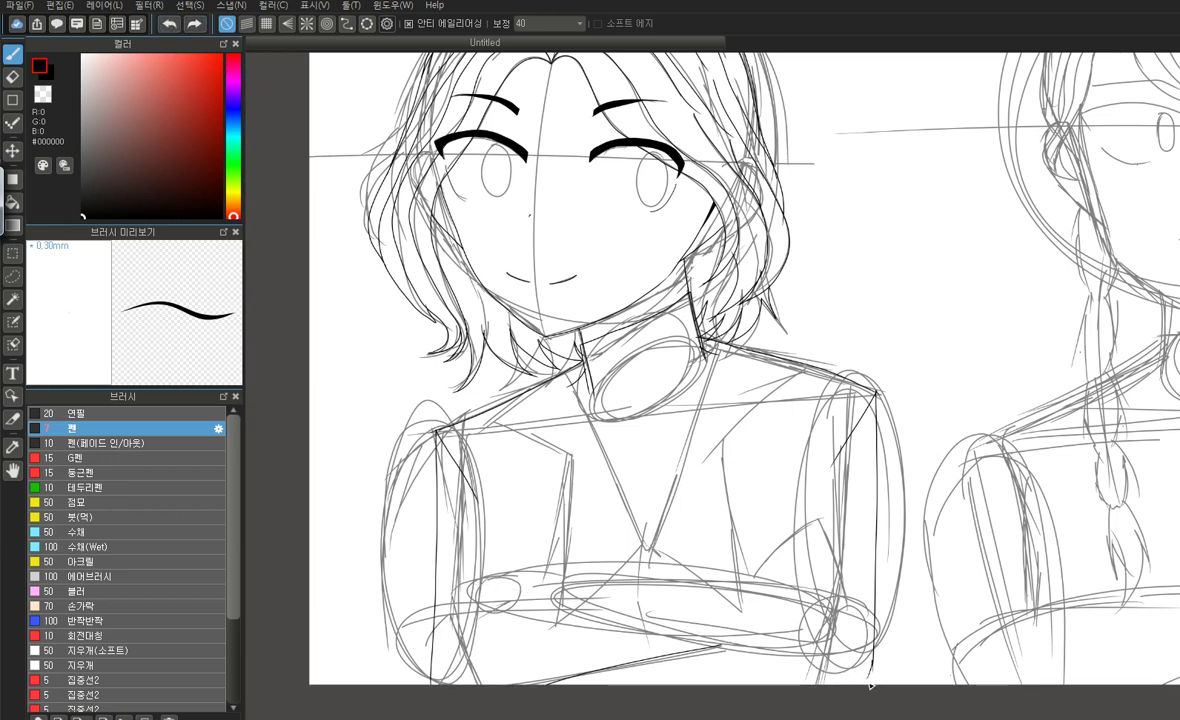
pyautogui.moveTo(872, 680)
pyautogui.mouseDown()
pyautogui.moveTo(675, 615)
pyautogui.moveTo(452, 582)
pyautogui.mouseUp()
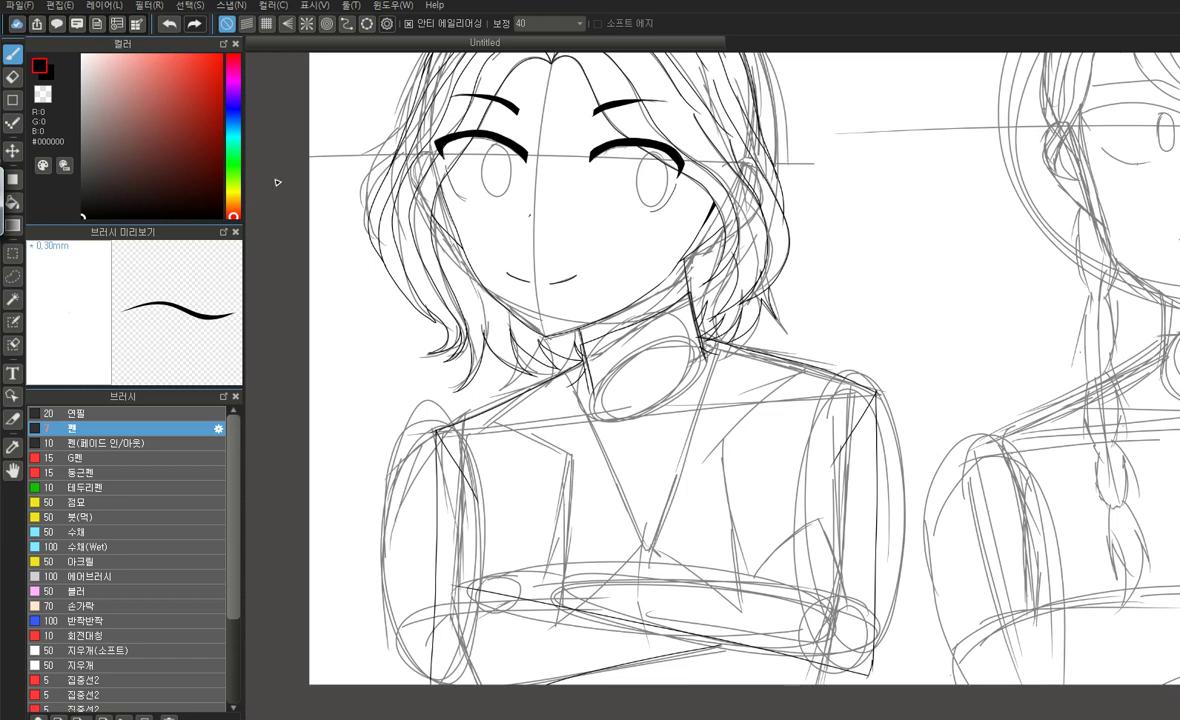
pyautogui.click(168, 22)
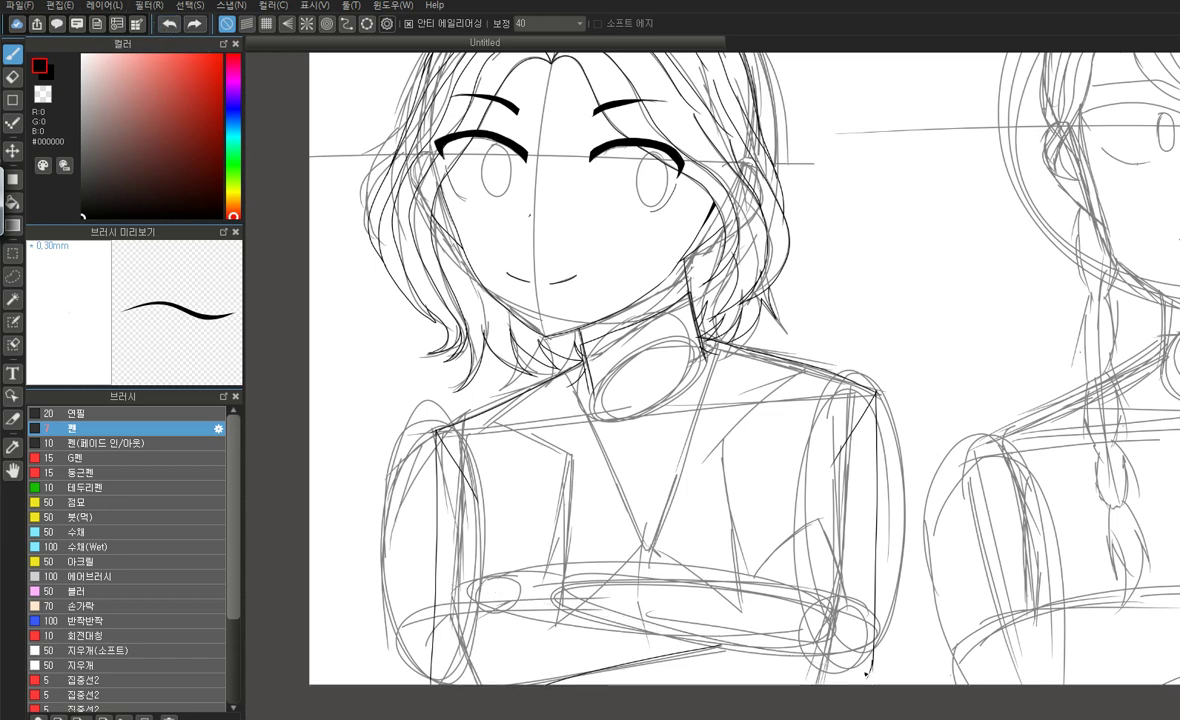
pyautogui.moveTo(870, 679)
pyautogui.mouseDown()
pyautogui.moveTo(740, 615)
pyautogui.moveTo(430, 572)
pyautogui.mouseUp()
pyautogui.click(169, 23)
pyautogui.moveTo(870, 679); pyautogui.dragTo(465, 597)
pyautogui.click(165, 28)
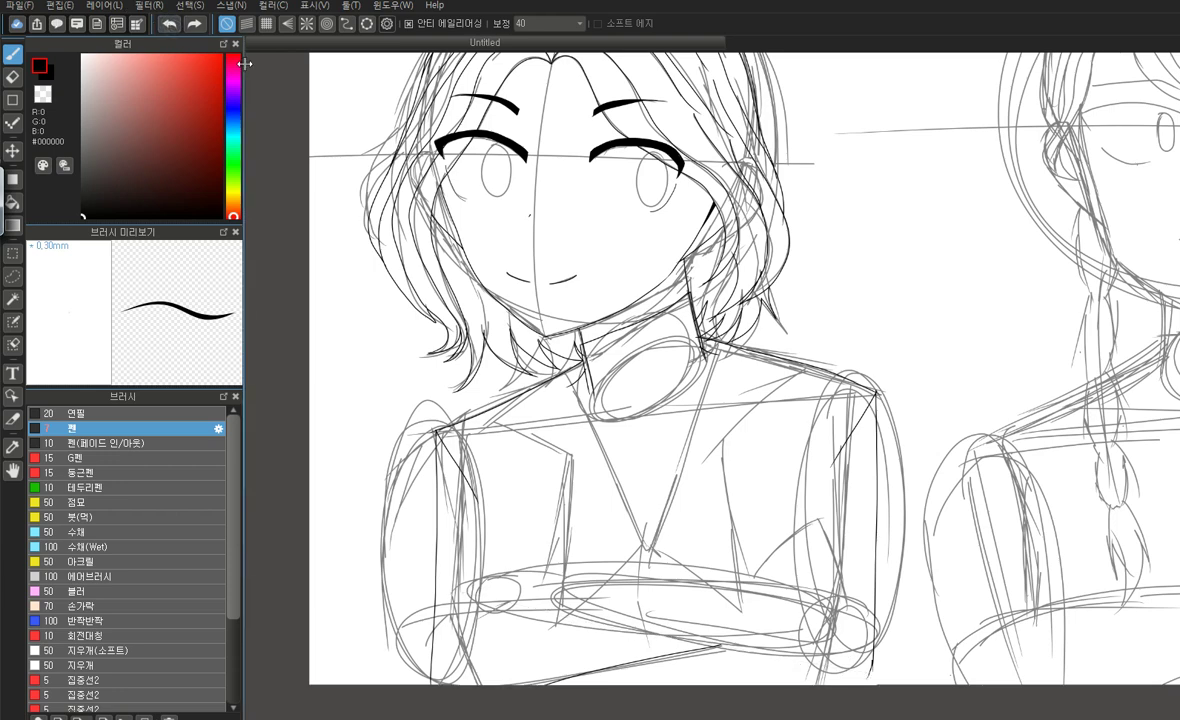
pyautogui.moveTo(857, 688); pyautogui.dragTo(854, 689)
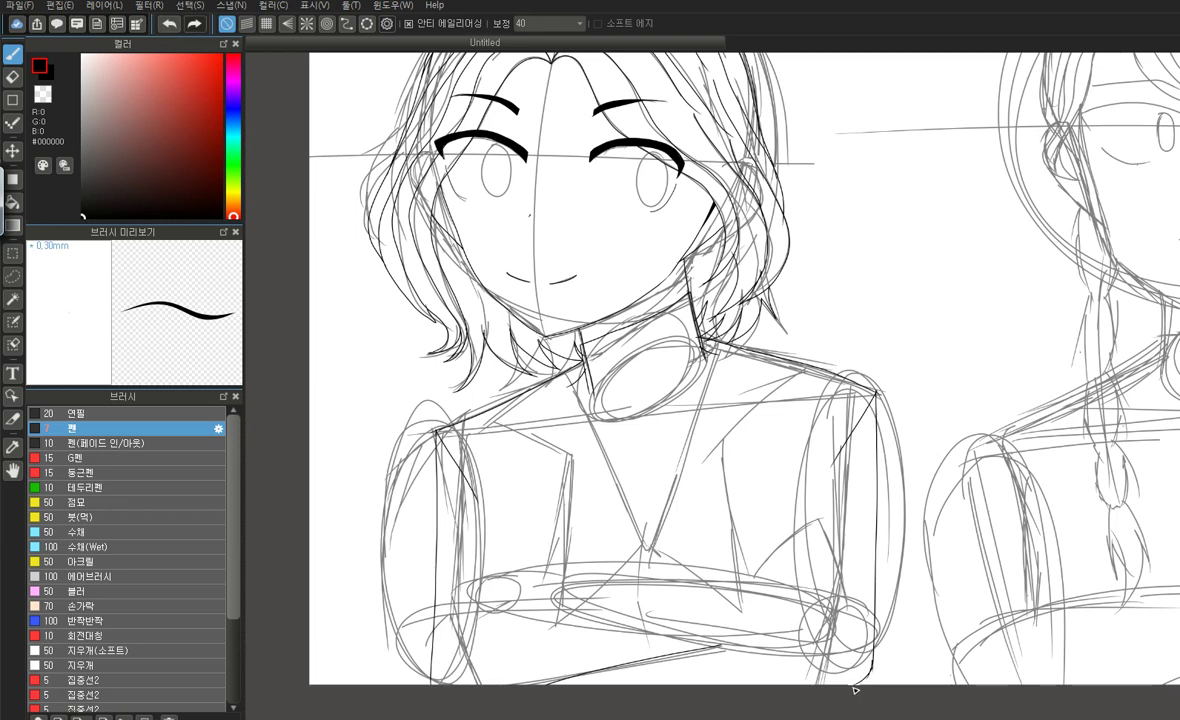
pyautogui.moveTo(785, 641)
pyautogui.mouseDown()
pyautogui.moveTo(660, 596)
pyautogui.moveTo(507, 579)
pyautogui.mouseUp()
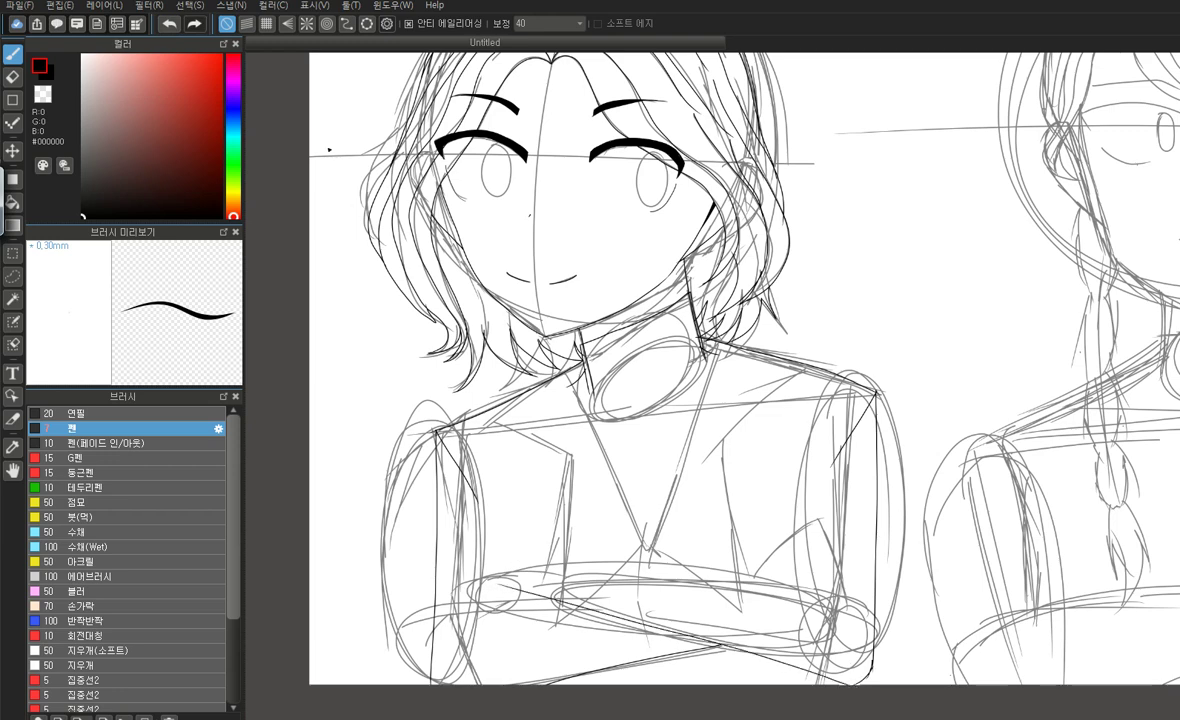
pyautogui.click(170, 23)
pyautogui.click(170, 23)
pyautogui.click(194, 23)
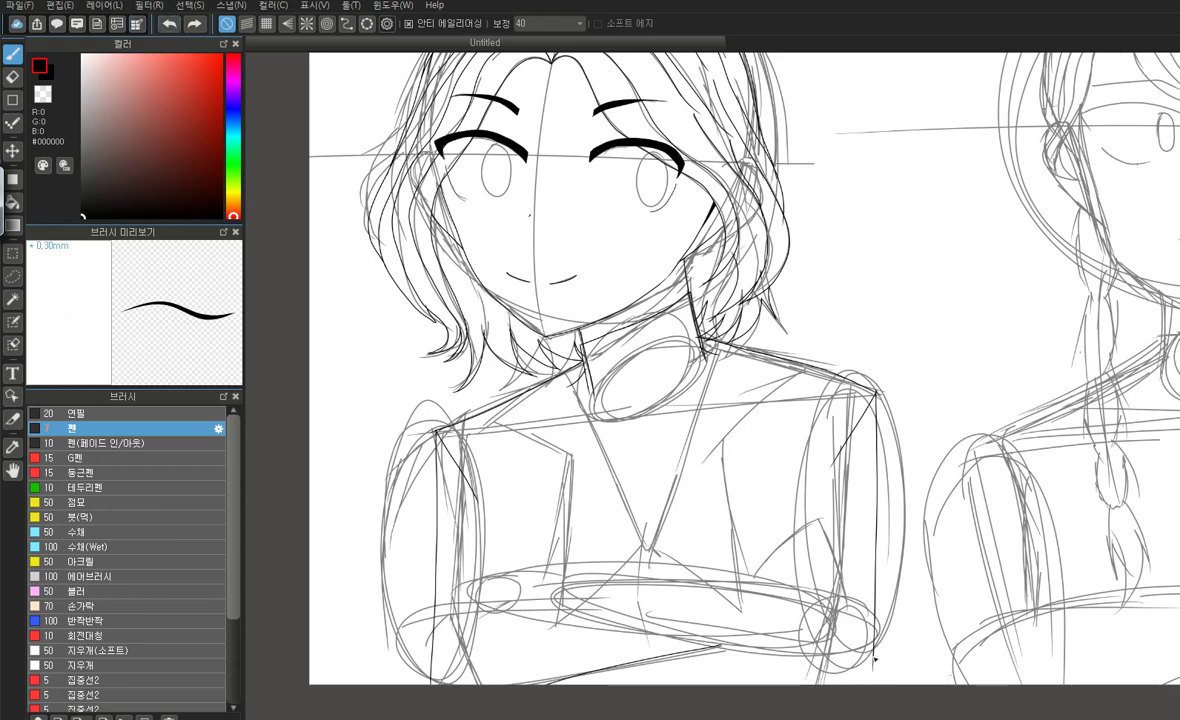
pyautogui.moveTo(868, 682)
pyautogui.mouseDown()
pyautogui.moveTo(830, 686)
pyautogui.moveTo(459, 575)
pyautogui.mouseUp()
pyautogui.click(170, 23)
# Ink the rounded right-hand elbow corner and a long forearm line rising from it across the torso to the left-hand arm
pyautogui.moveTo(874, 665); pyautogui.dragTo(835, 694)
pyautogui.moveTo(778, 640)
pyautogui.mouseDown()
pyautogui.moveTo(705, 612)
pyautogui.moveTo(461, 581)
pyautogui.mouseUp()
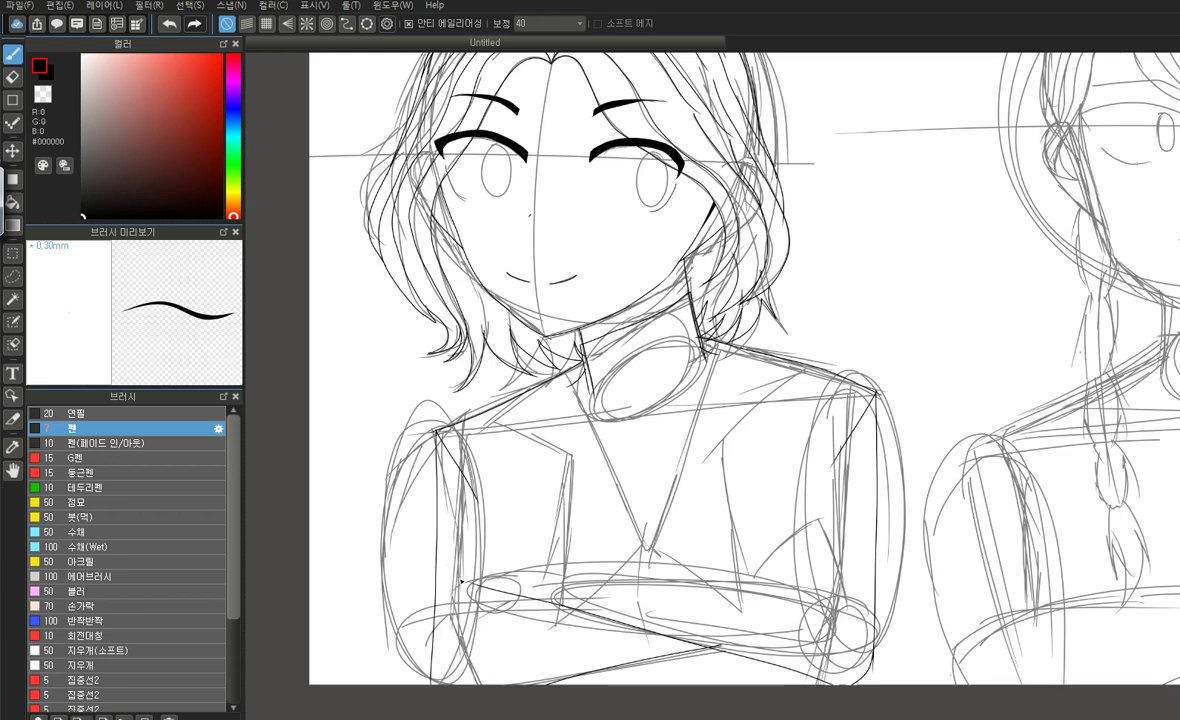
pyautogui.hotkey('ctrl', 'z')
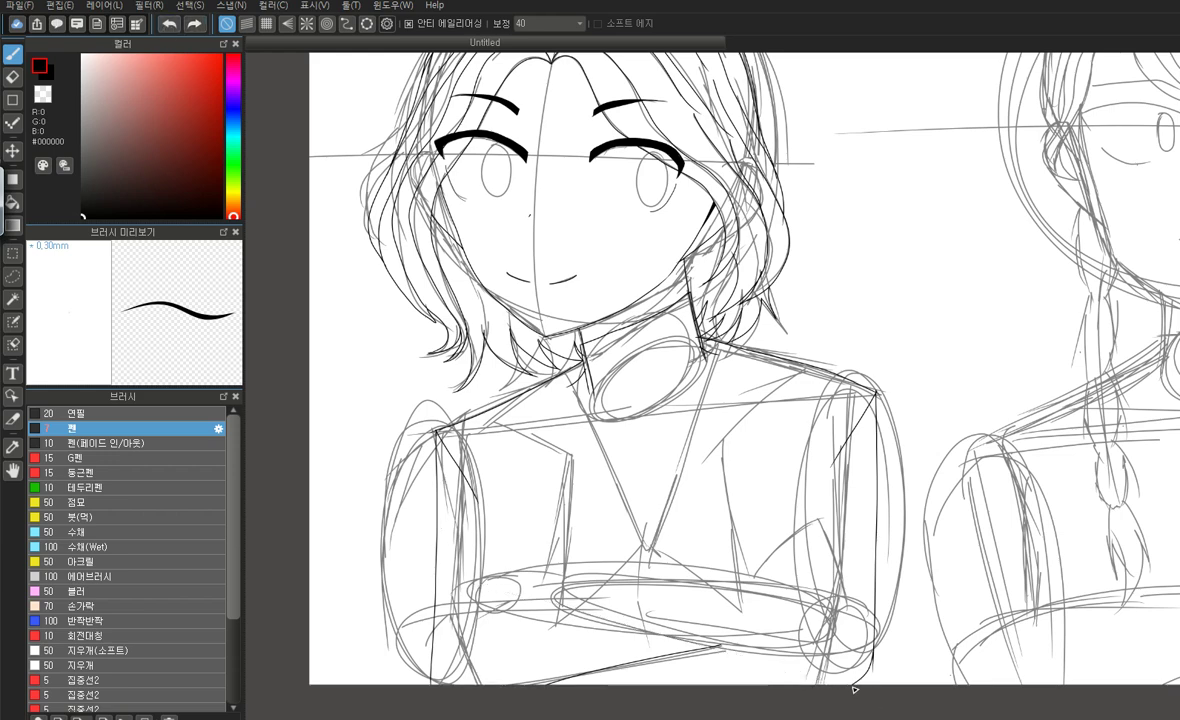
pyautogui.moveTo(845, 684)
pyautogui.mouseDown()
pyautogui.moveTo(600, 590)
pyautogui.moveTo(460, 582)
pyautogui.mouseUp()
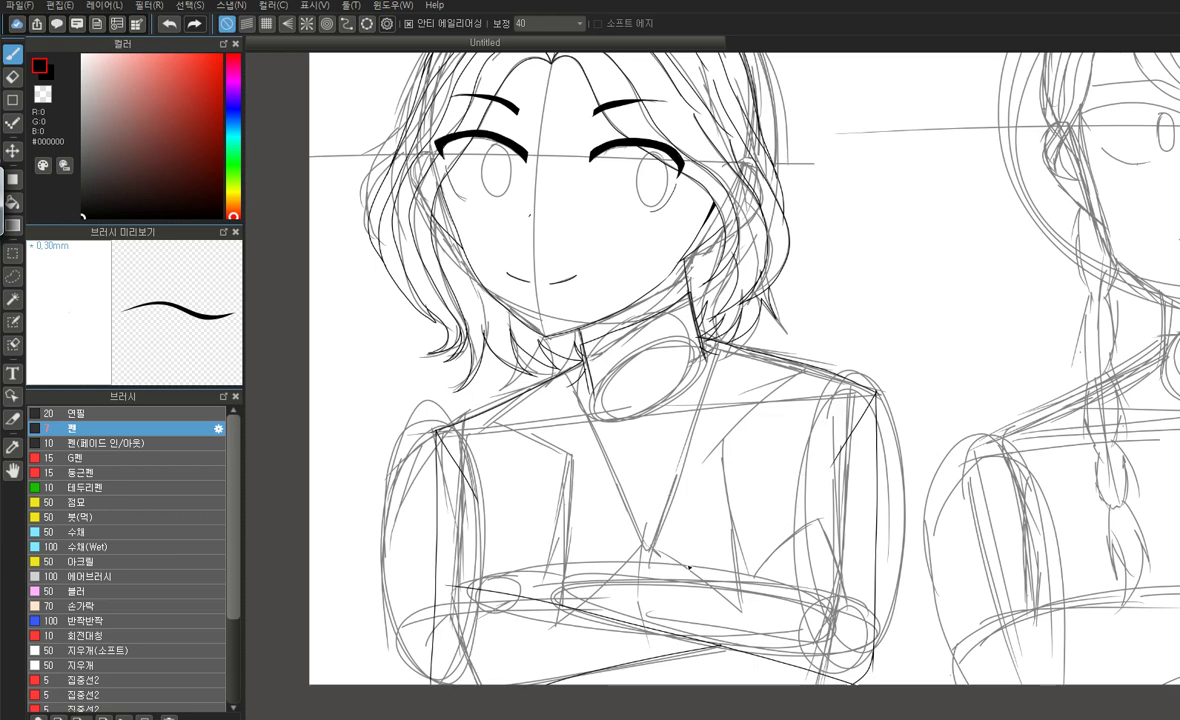
# Try inking the upper edge of the crossed forearms, and undo it together with the long forearm line across the torso
pyautogui.moveTo(798, 578)
pyautogui.mouseDown()
pyautogui.moveTo(549, 545)
pyautogui.moveTo(482, 563)
pyautogui.mouseUp()
pyautogui.hotkey('ctrl', 'z')
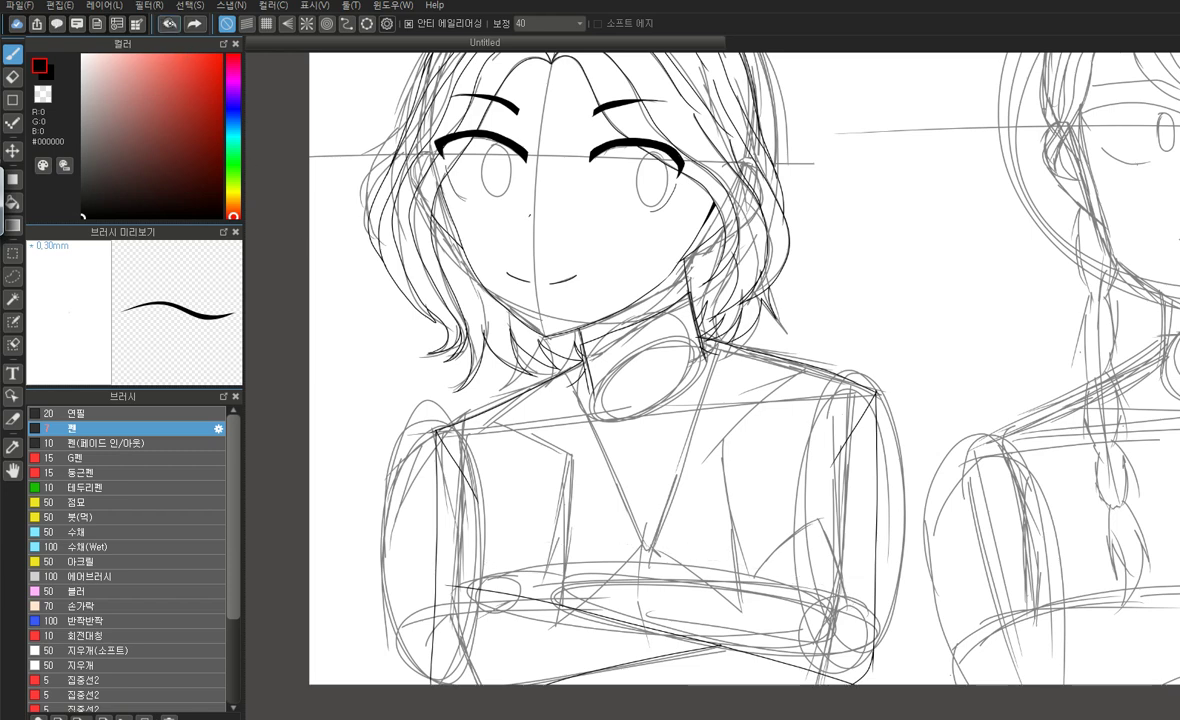
pyautogui.moveTo(847, 600)
pyautogui.mouseDown()
pyautogui.moveTo(735, 548)
pyautogui.moveTo(600, 525)
pyautogui.moveTo(438, 548)
pyautogui.mouseUp()
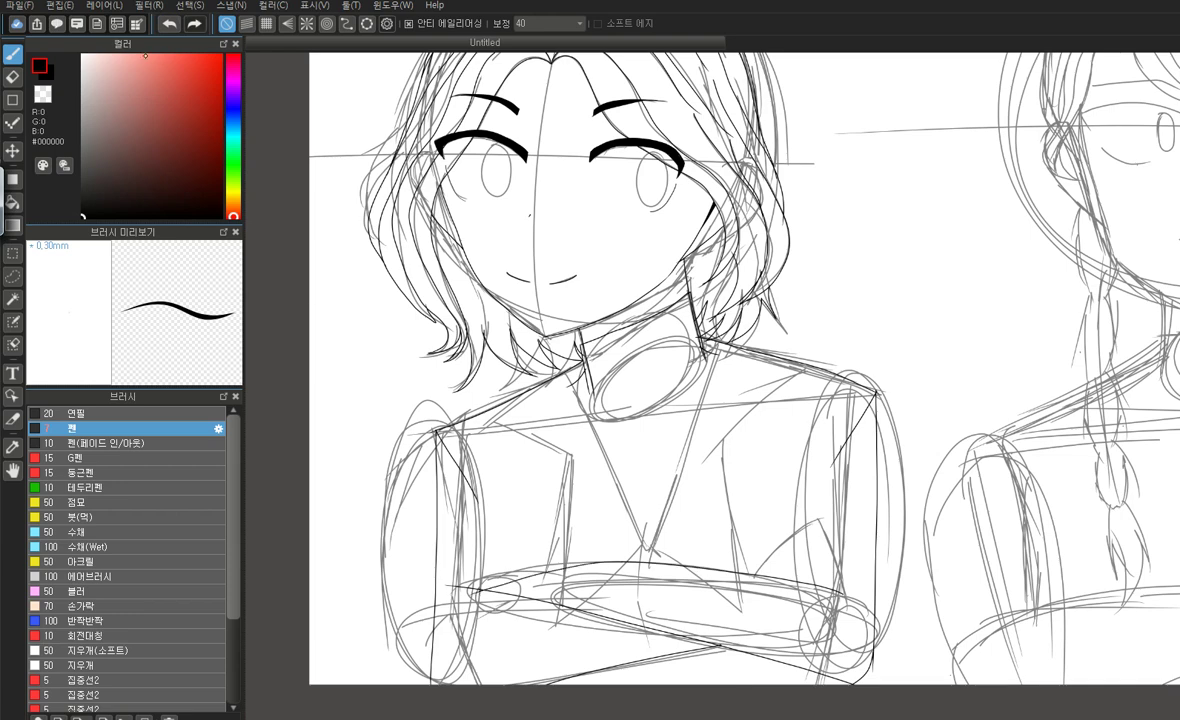
pyautogui.hotkey('ctrl', 'z')
pyautogui.hotkey('ctrl', 'z')
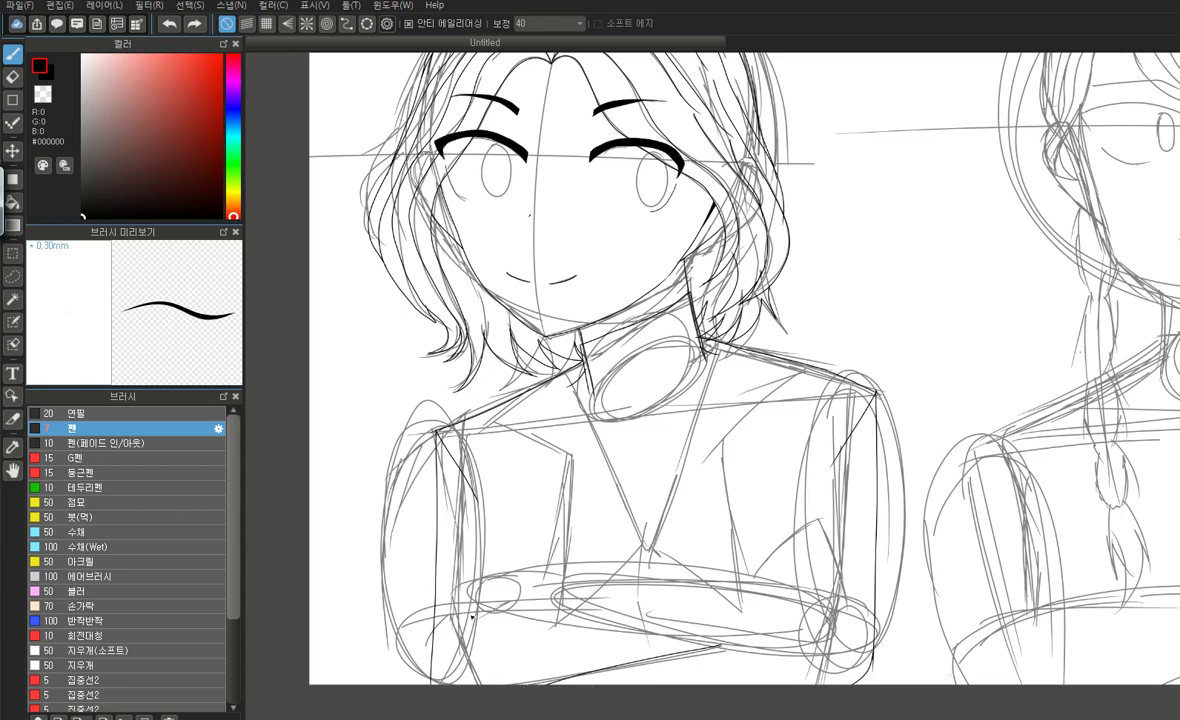
# Ink a short, slightly curved line running from the left-hand arm's inner side onto the crossed forearms
pyautogui.moveTo(478, 609); pyautogui.dragTo(574, 602)
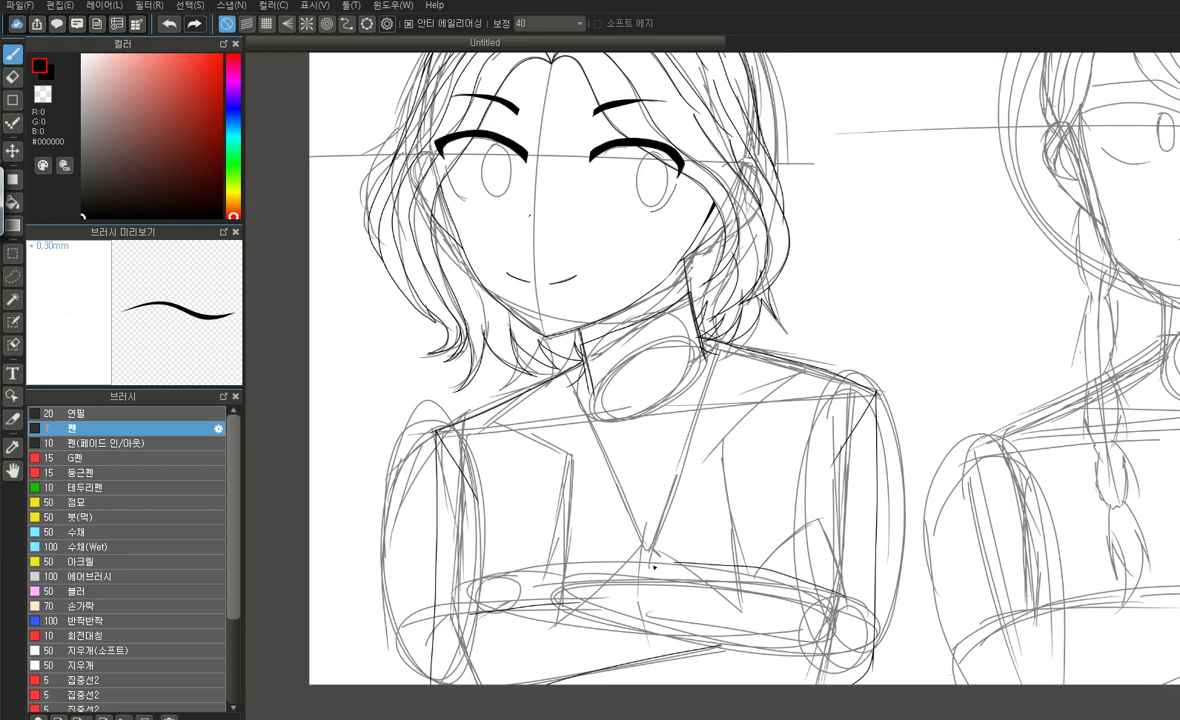
pyautogui.click(170, 23)
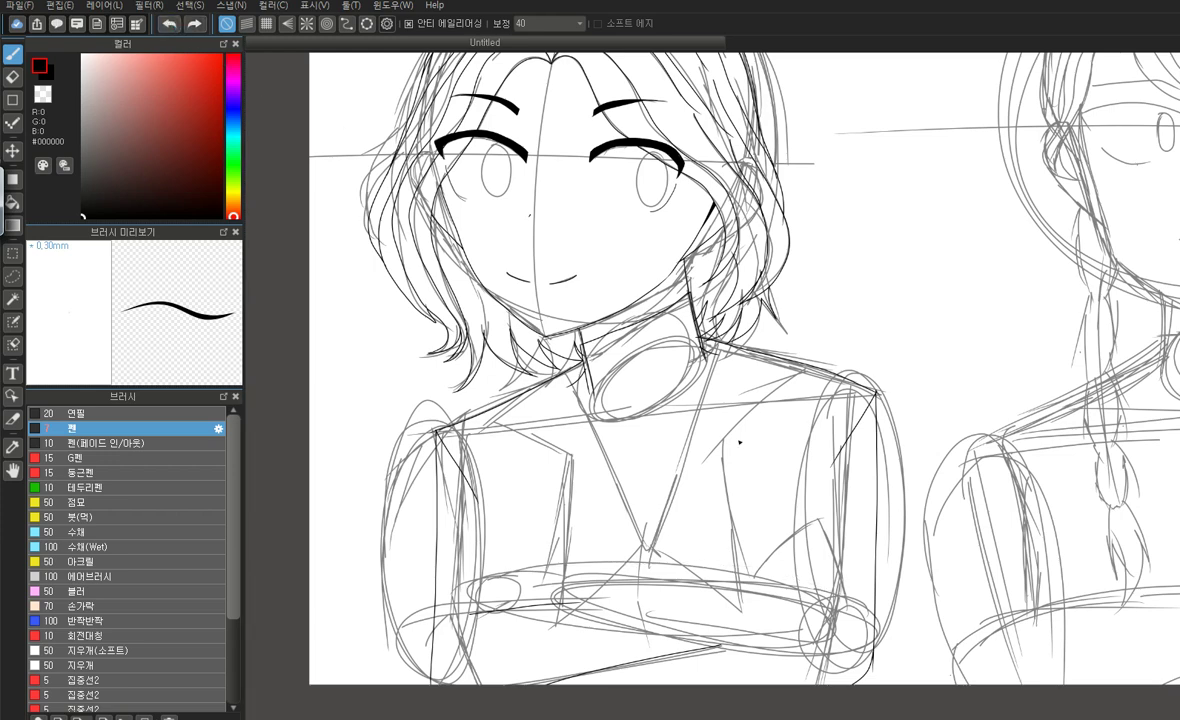
pyautogui.moveTo(778, 545)
pyautogui.mouseDown()
pyautogui.moveTo(476, 540)
pyautogui.moveTo(431, 558)
pyautogui.mouseUp()
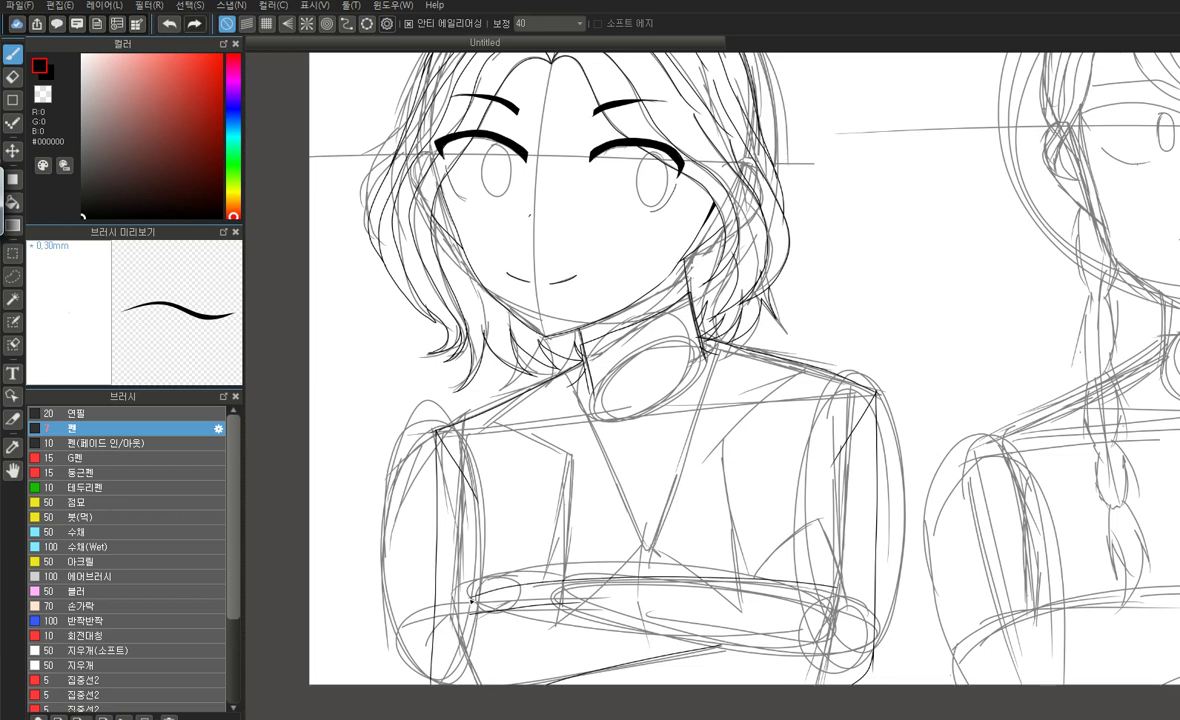
pyautogui.click(168, 25)
pyautogui.click(168, 25)
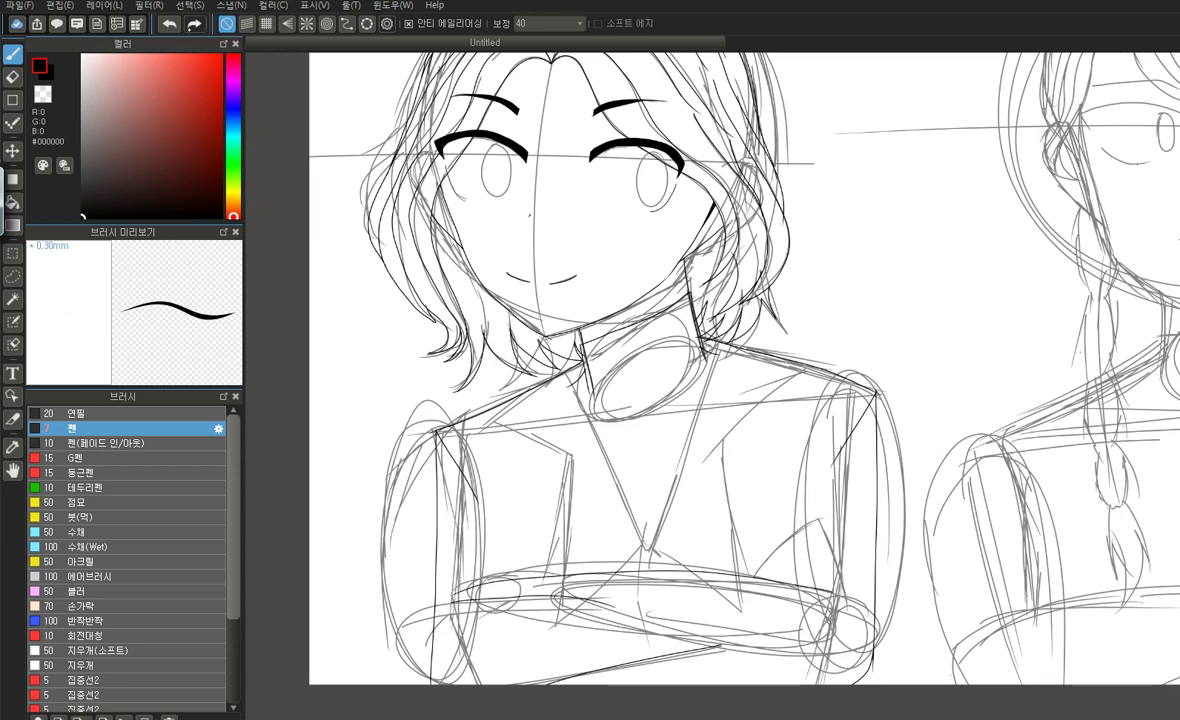
# Ink the left-hand arm's inner contour from the armpit, bending at chest height, down to the crossed forearms
pyautogui.moveTo(474, 427)
pyautogui.mouseDown()
pyautogui.moveTo(486, 462)
pyautogui.moveTo(478, 562)
pyautogui.mouseUp()
pyautogui.moveTo(489, 517); pyautogui.dragTo(478, 555)
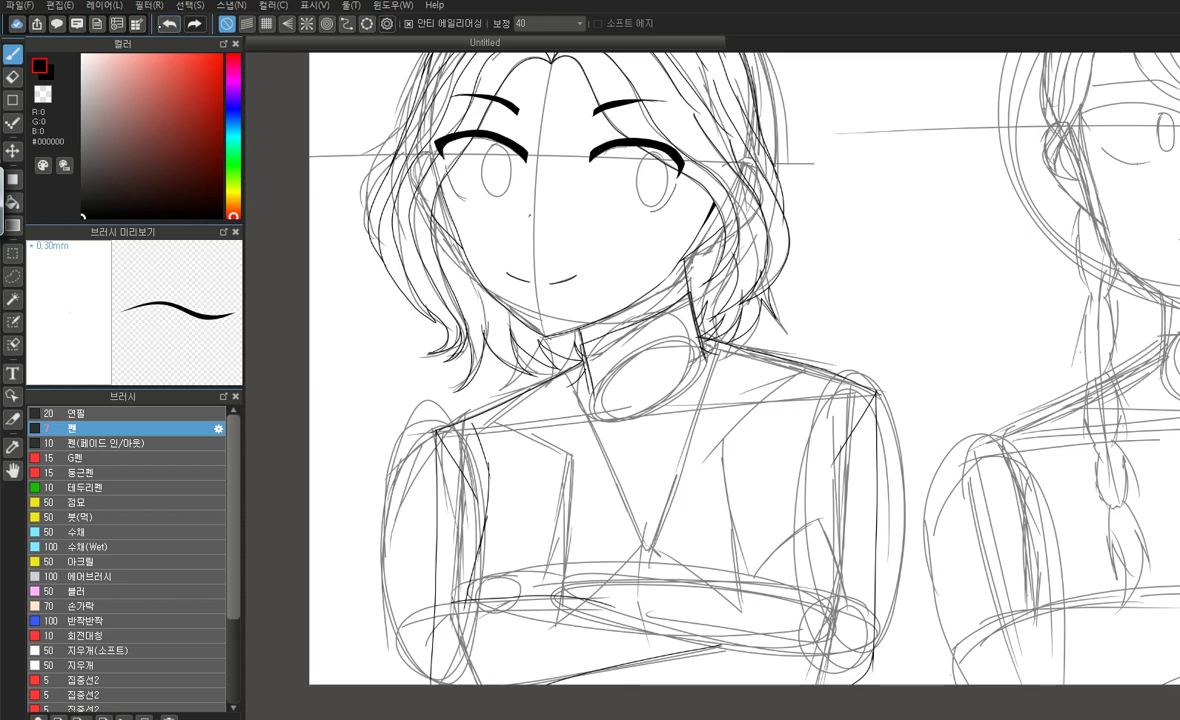
pyautogui.click(169, 23)
pyautogui.click(169, 23)
pyautogui.moveTo(480, 425)
pyautogui.mouseDown()
pyautogui.moveTo(498, 482)
pyautogui.moveTo(455, 616)
pyautogui.mouseUp()
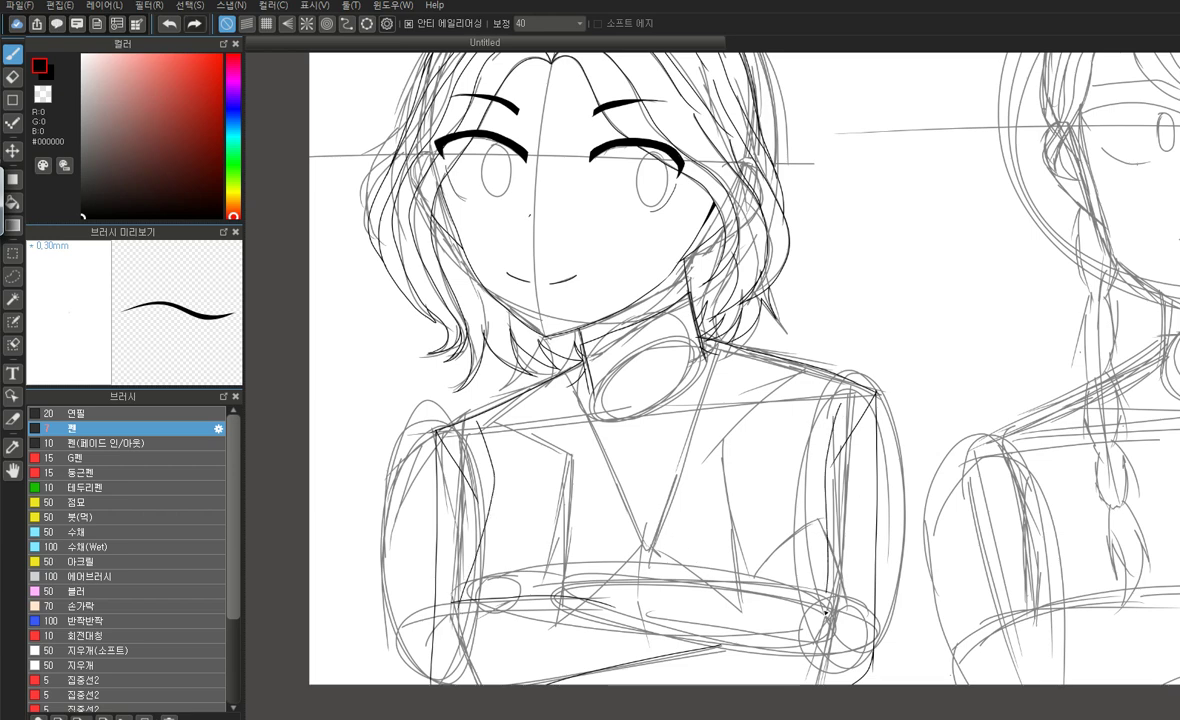
# Ink the right-hand arm's inner contour from near the shoulder down toward the crossed forearms
pyautogui.click(172, 29)
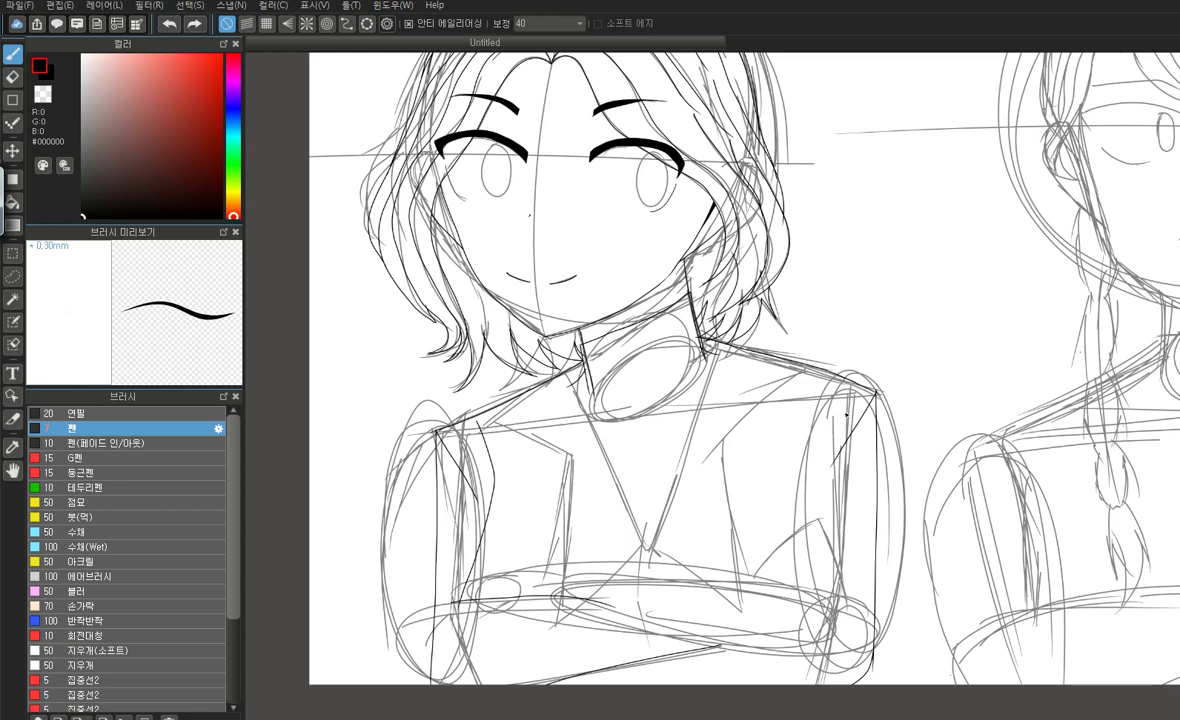
pyautogui.moveTo(835, 476)
pyautogui.mouseDown()
pyautogui.moveTo(835, 592)
pyautogui.moveTo(825, 579)
pyautogui.moveTo(862, 605)
pyautogui.moveTo(686, 557)
pyautogui.moveTo(457, 552)
pyautogui.mouseUp()
pyautogui.hotkey('ctrl', 'z')
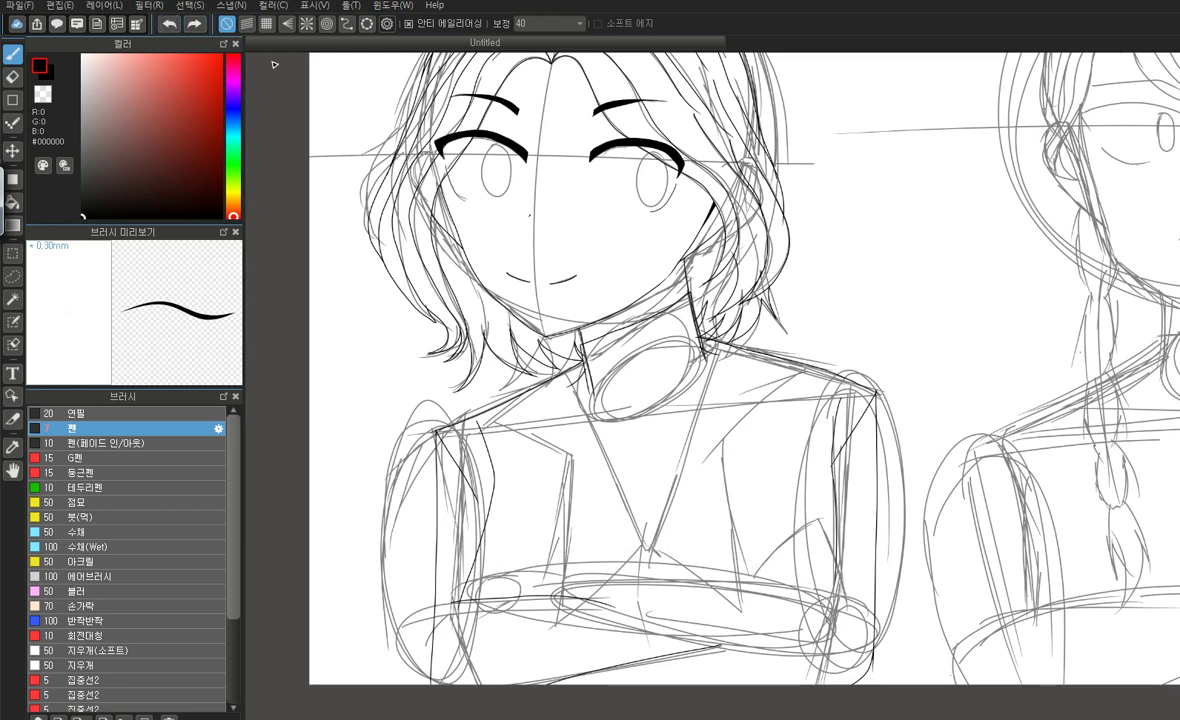
# Ink the upper edge of the crossed forearms as a long, nearly horizontal line from the left-hand wrist to the right-hand arm
pyautogui.moveTo(846, 583); pyautogui.dragTo(495, 586)
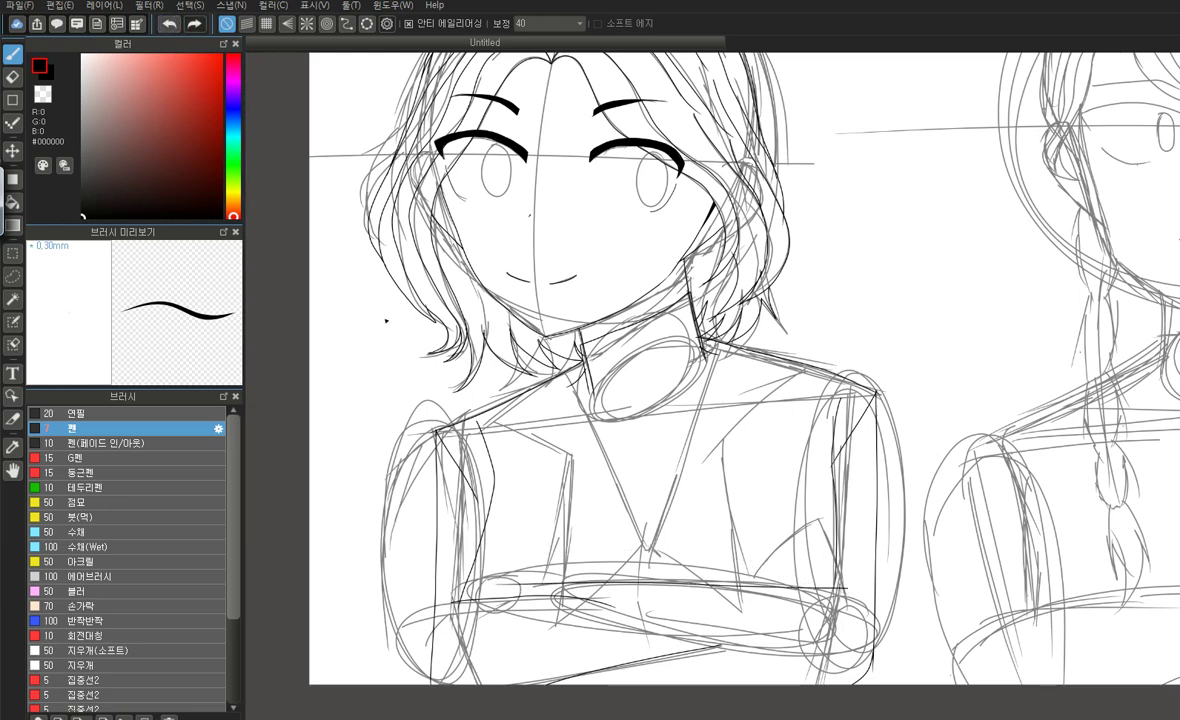
pyautogui.click(168, 24)
pyautogui.moveTo(789, 537); pyautogui.dragTo(421, 545)
pyautogui.click(170, 22)
pyautogui.moveTo(838, 597)
pyautogui.mouseDown()
pyautogui.moveTo(781, 590)
pyautogui.moveTo(440, 602)
pyautogui.mouseUp()
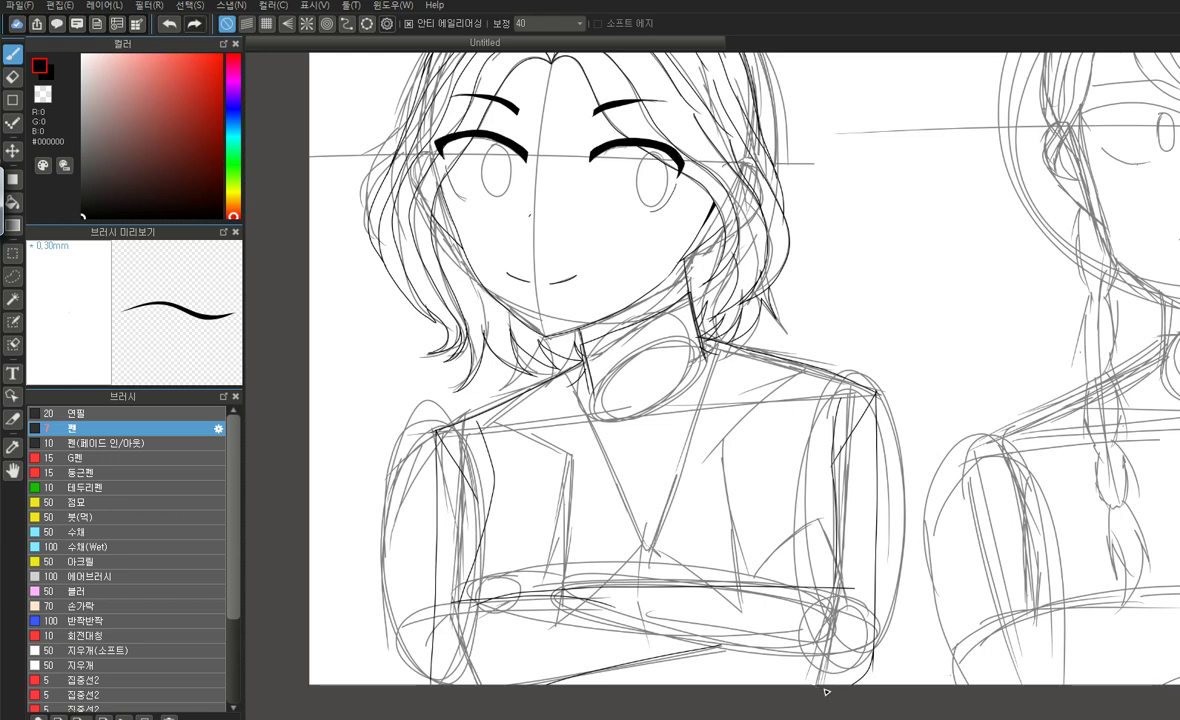
# Ink a long diagonal forearm line from the left-hand wrist across the torso to the canvas's lower edge near the right-hand elbow
pyautogui.moveTo(802, 681); pyautogui.dragTo(506, 593)
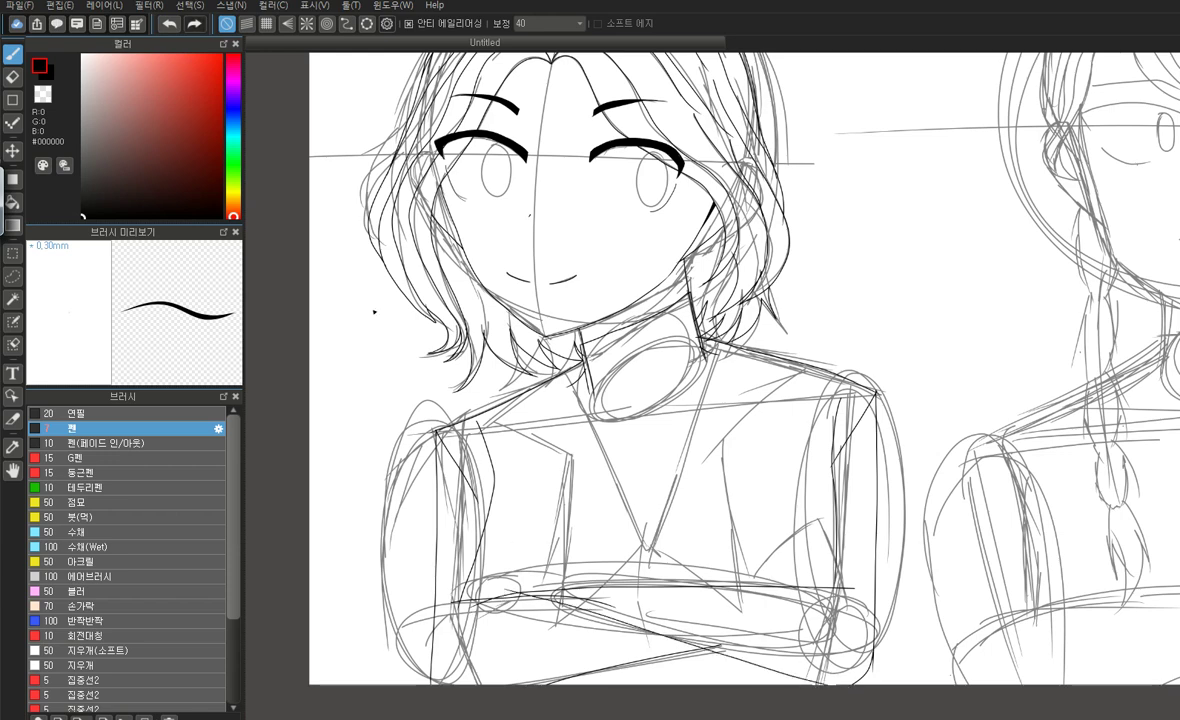
pyautogui.hotkey('ctrl', 'z')
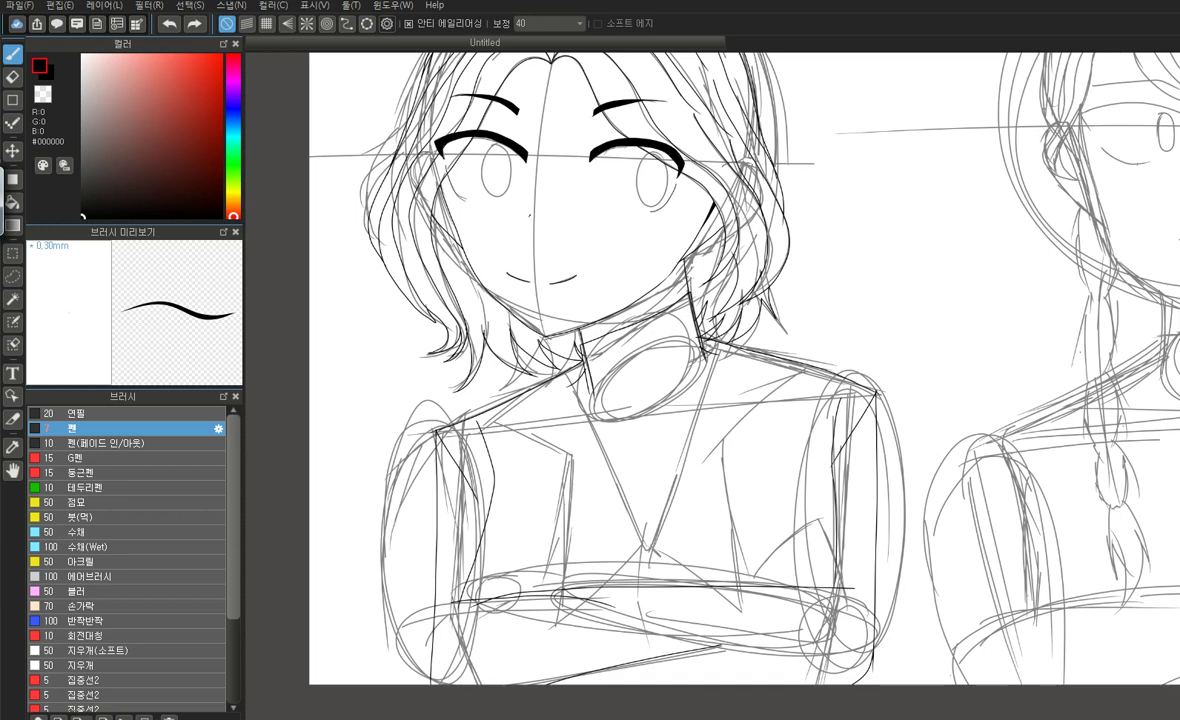
pyautogui.moveTo(828, 692); pyautogui.dragTo(476, 605)
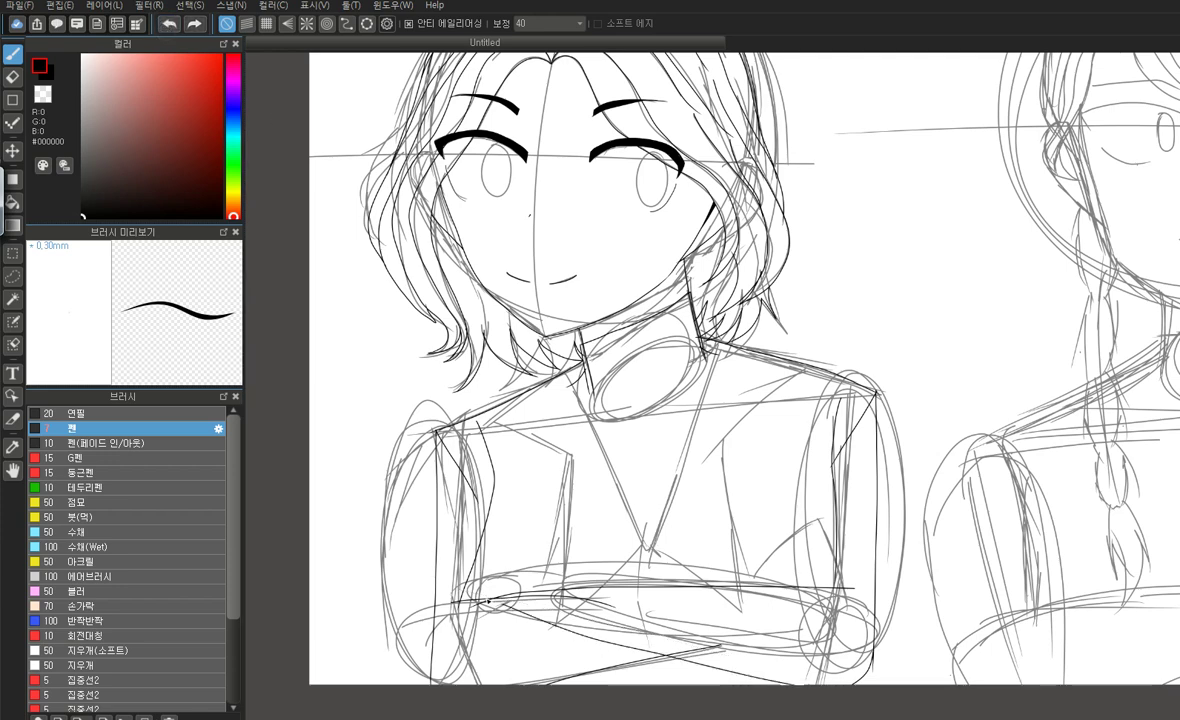
# Erase the end of the lower forearm line that extends past its crossing with the long diagonal forearm line
pyautogui.press('e')
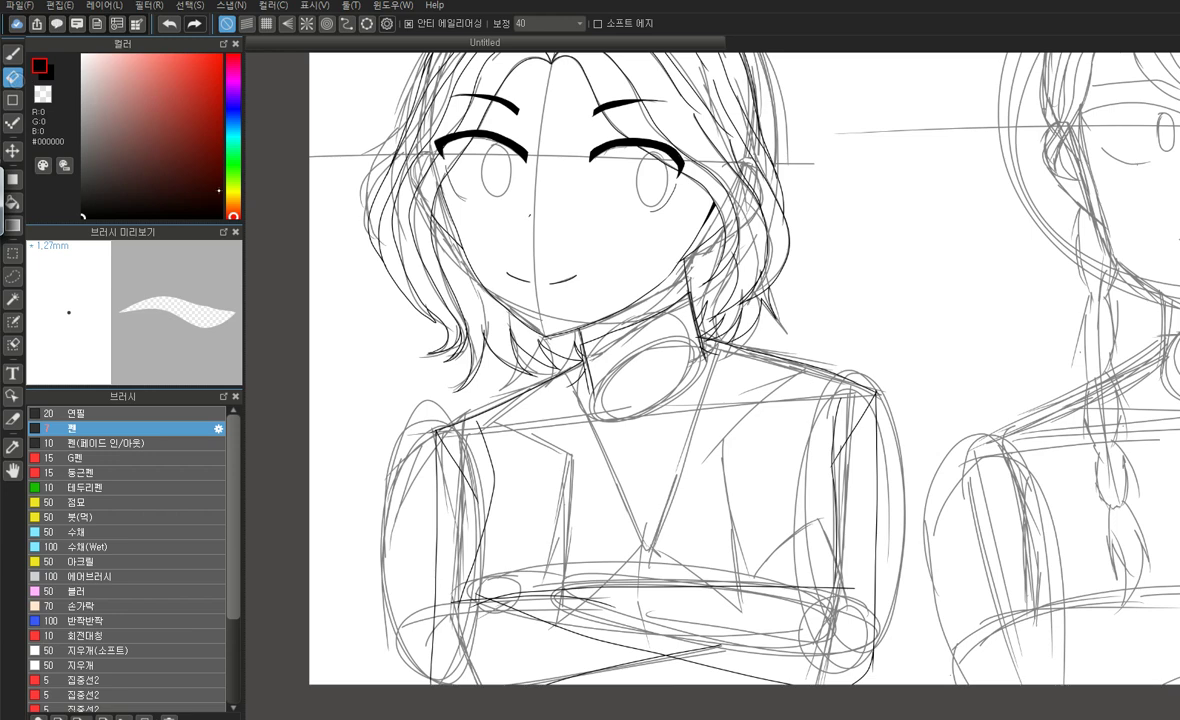
pyautogui.scroll(6, 590, 619)
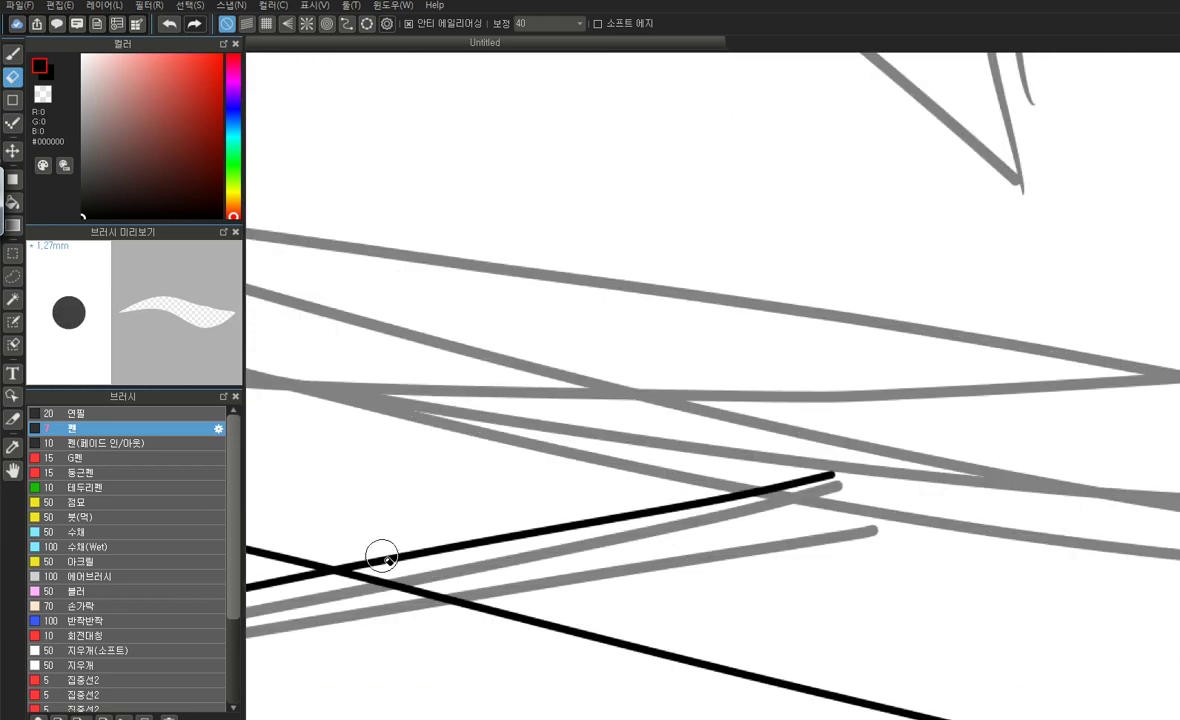
pyautogui.moveTo(345, 550)
pyautogui.mouseDown()
pyautogui.moveTo(392, 561)
pyautogui.moveTo(823, 464)
pyautogui.moveTo(822, 474)
pyautogui.moveTo(680, 475)
pyautogui.mouseUp()
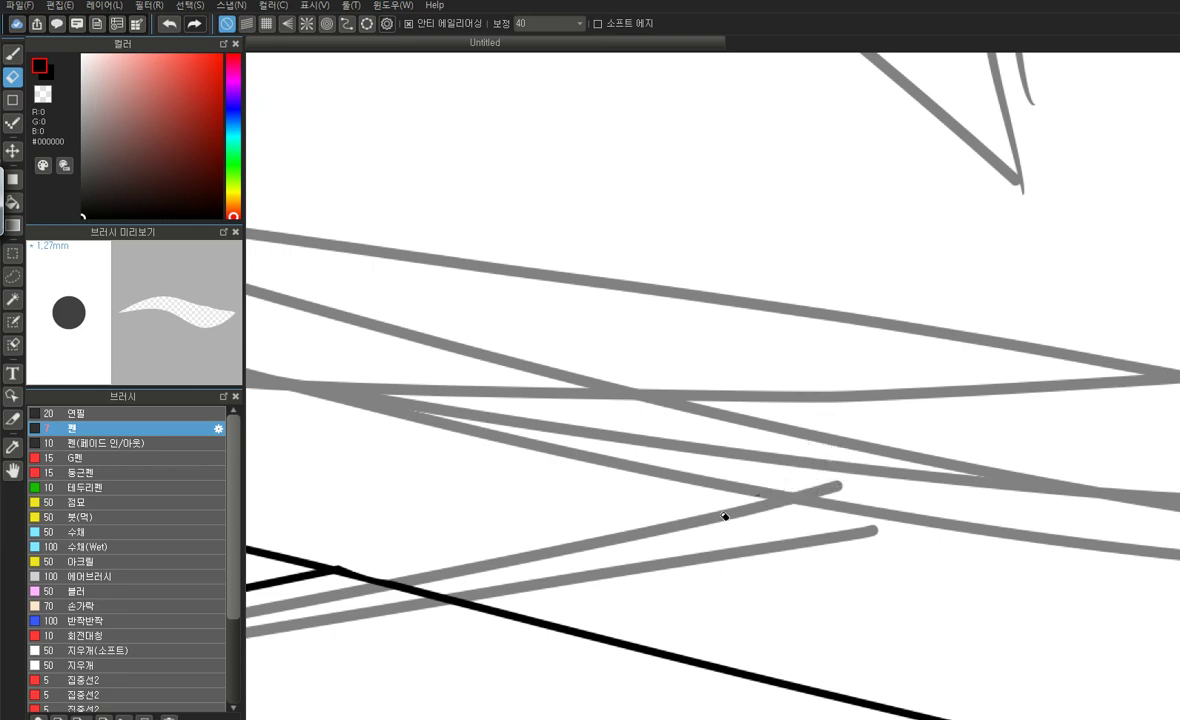
pyautogui.scroll(-5, 914, 516)
pyautogui.scroll(-2, 870, 580)
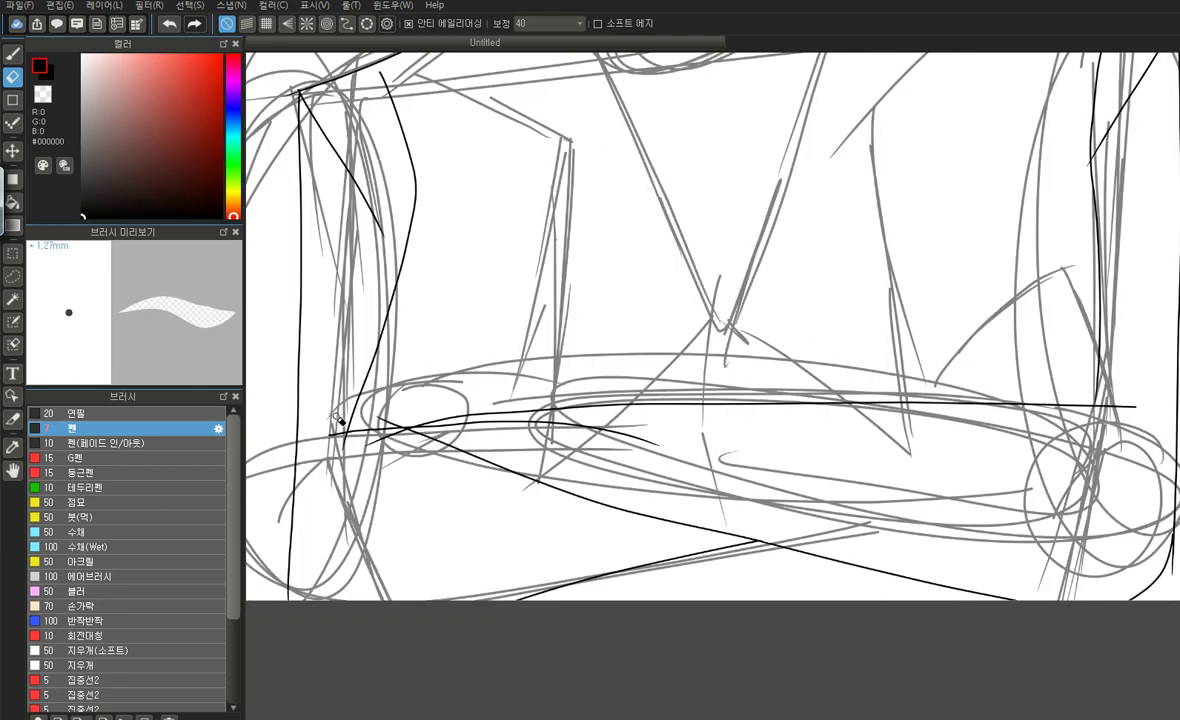
# Erase the excess line ends around the junction where the forearm lines meet beside the left-hand arm
pyautogui.scroll(3, 327, 421)
pyautogui.scroll(3, 624, 411)
pyautogui.moveTo(988, 503)
pyautogui.mouseDown()
pyautogui.moveTo(757, 454)
pyautogui.moveTo(393, 454)
pyautogui.moveTo(283, 470)
pyautogui.mouseUp()
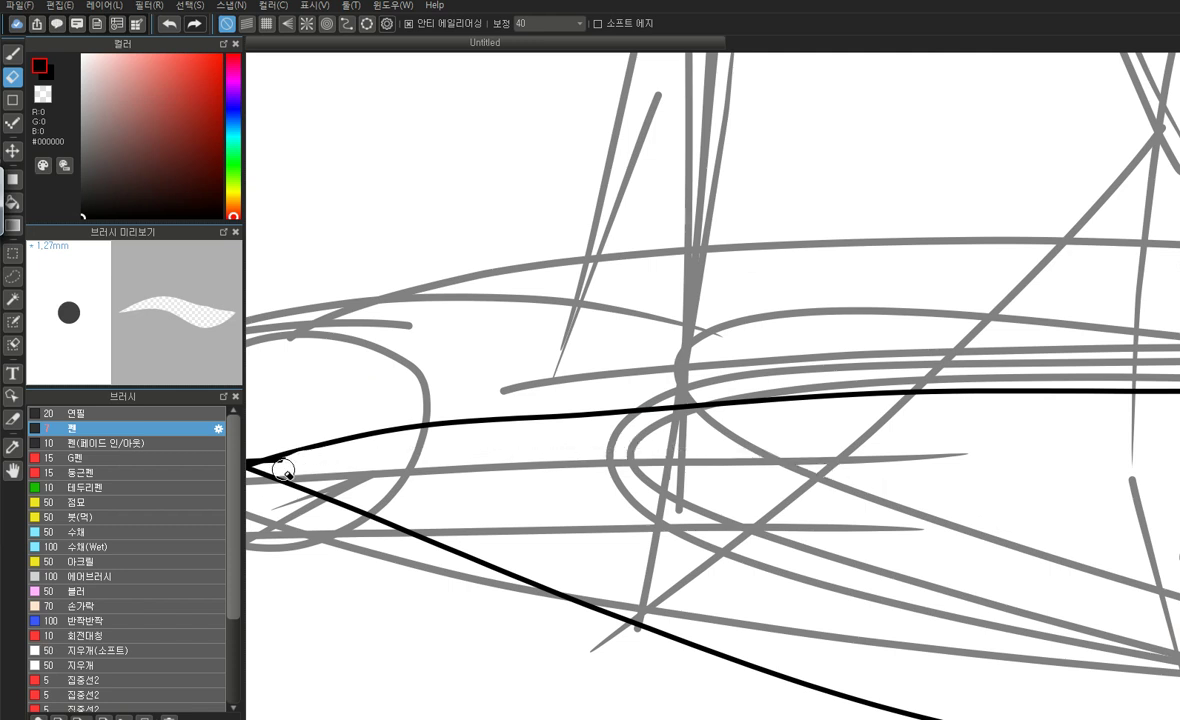
pyautogui.scroll(-3, 700, 555)
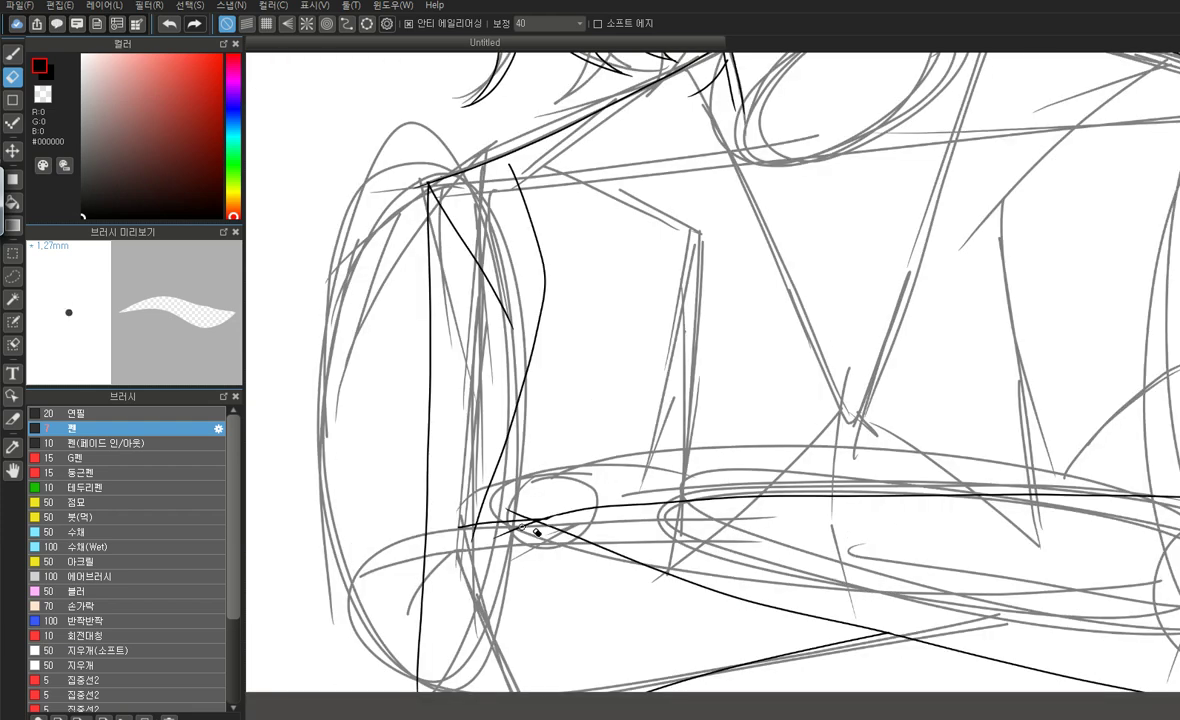
pyautogui.scroll(3, 480, 482)
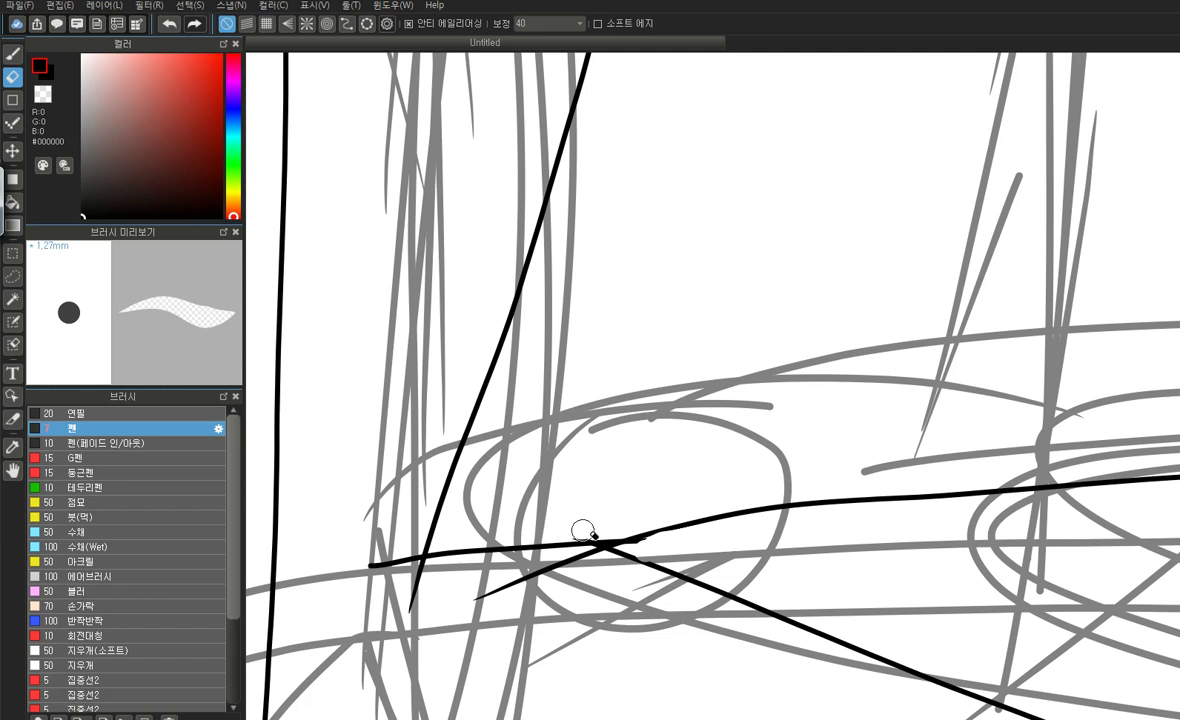
pyautogui.moveTo(482, 595); pyautogui.dragTo(585, 560)
pyautogui.click(481, 600)
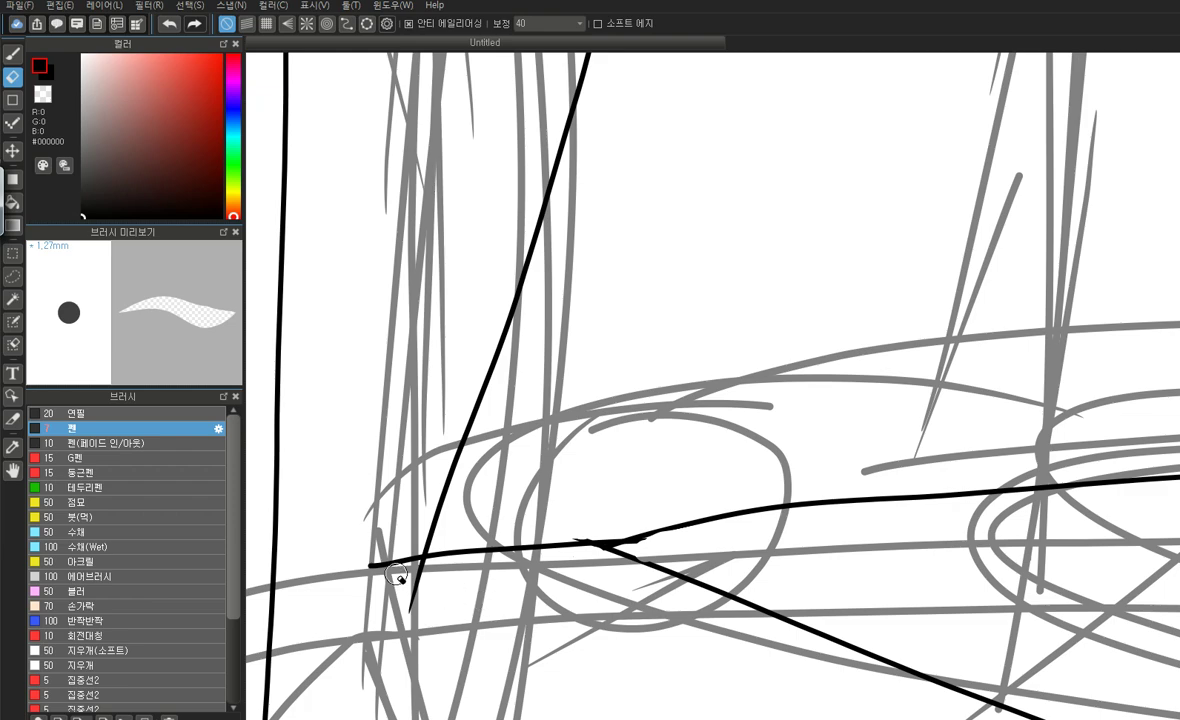
# Examine the right-hand end of the forearm line and the inked torso with the grey draft hidden
pyautogui.scroll(-5, 396, 575)
pyautogui.scroll(4, 680, 561)
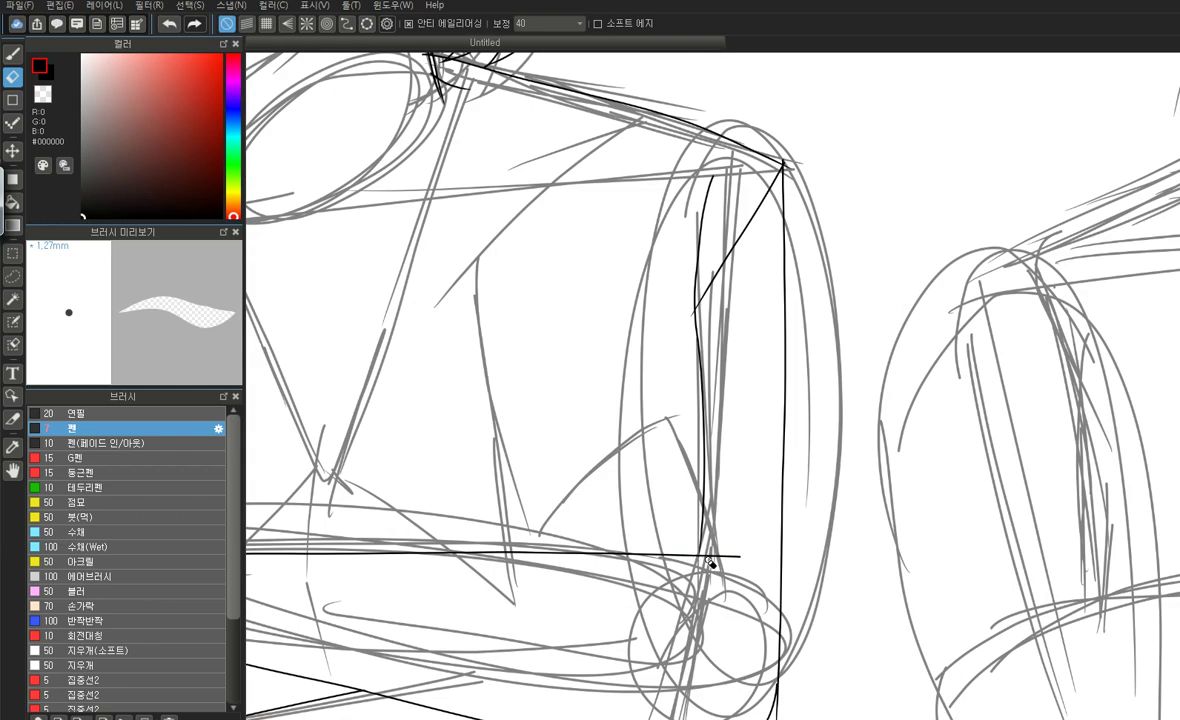
pyautogui.scroll(2, 700, 558)
pyautogui.scroll(2, 705, 560)
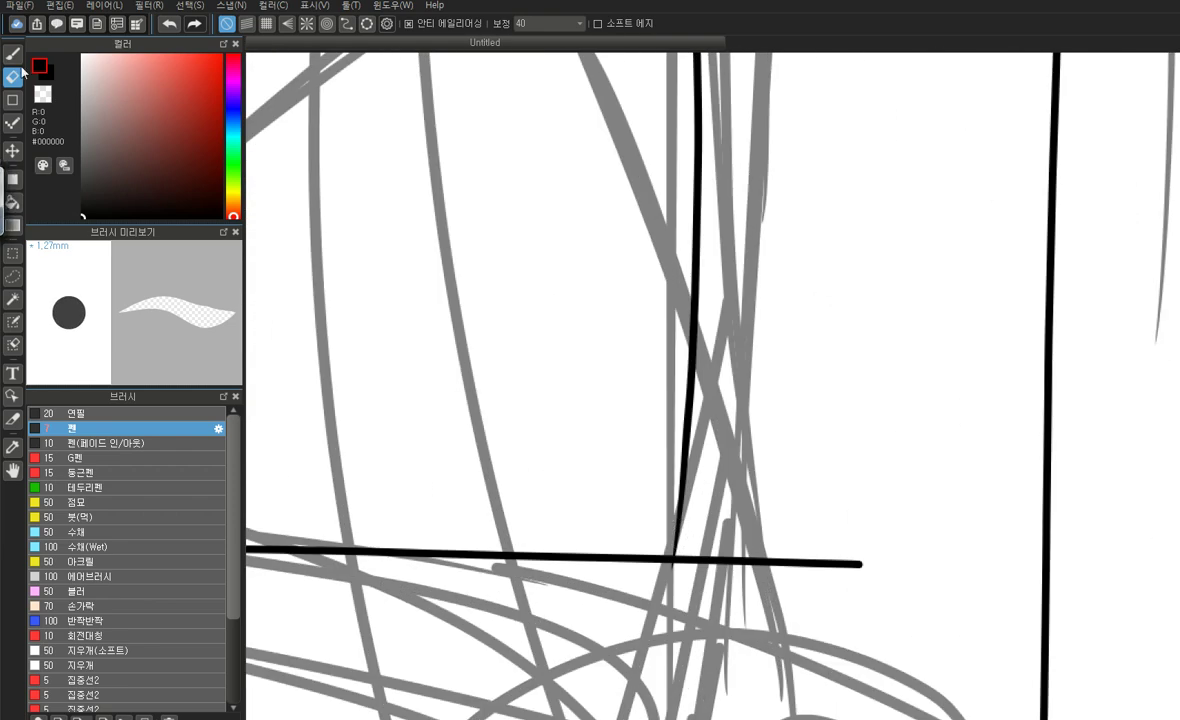
pyautogui.click(12, 53)
pyautogui.scroll(-6, 933, 509)
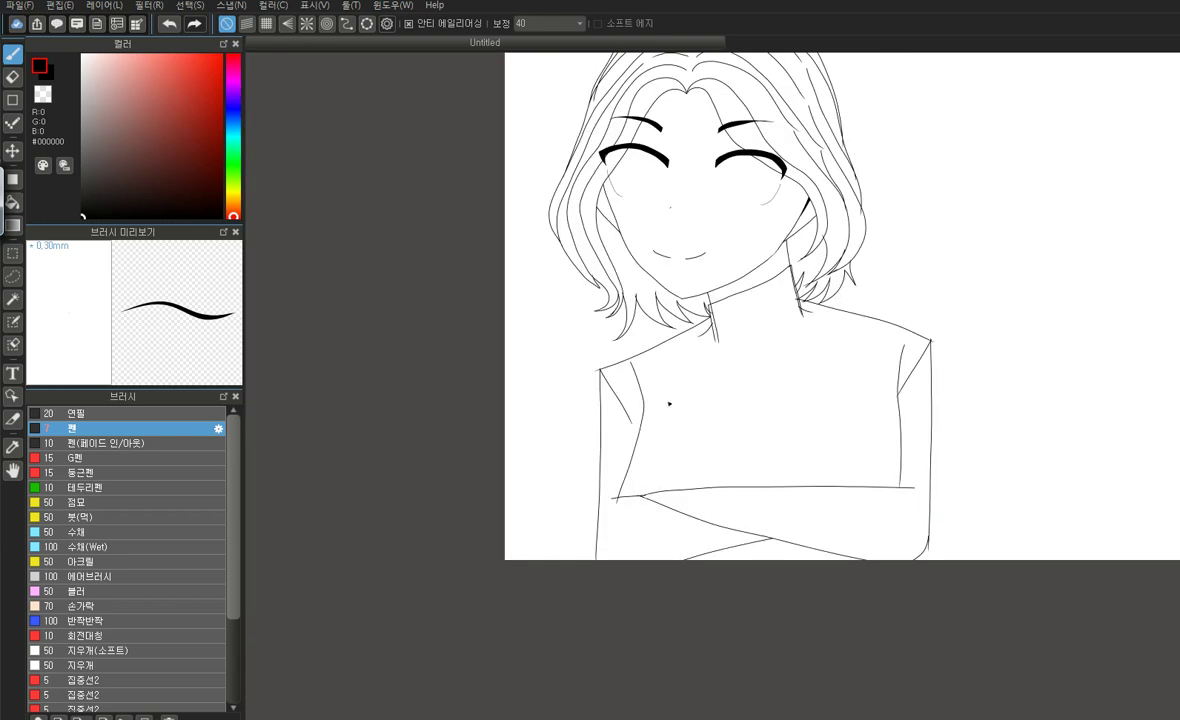
pyautogui.scroll(3, 669, 403)
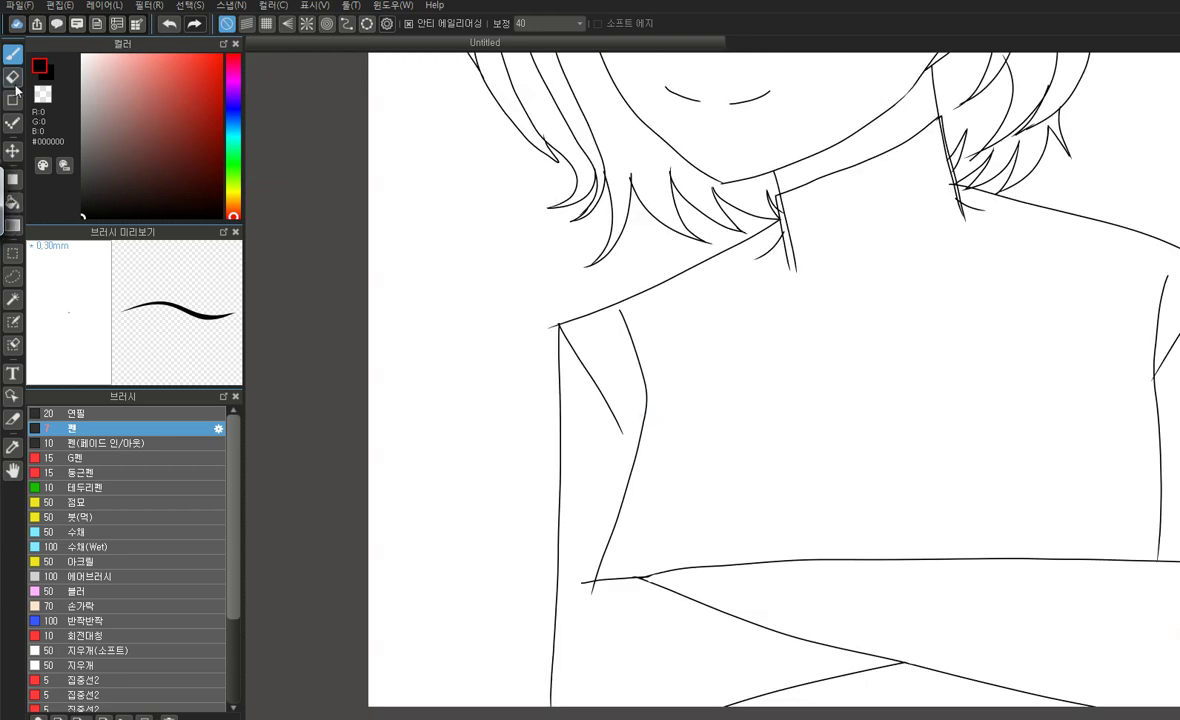
# Erase the left-hand arm's inner contour from its bend down to the forearm line
pyautogui.click(13, 78)
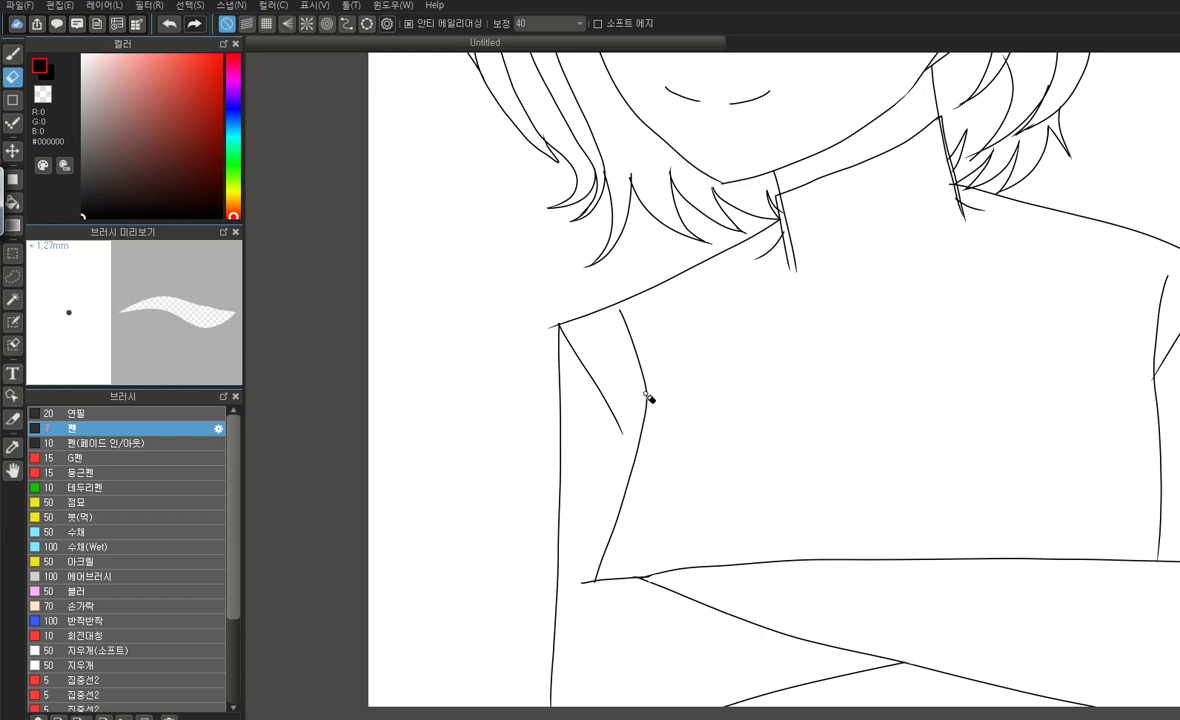
pyautogui.moveTo(648, 388); pyautogui.dragTo(613, 569)
pyautogui.moveTo(634, 475)
pyautogui.mouseDown()
pyautogui.moveTo(617, 553)
pyautogui.moveTo(621, 498)
pyautogui.moveTo(621, 524)
pyautogui.mouseUp()
pyautogui.moveTo(608, 583)
pyautogui.mouseDown()
pyautogui.moveTo(600, 564)
pyautogui.moveTo(598, 577)
pyautogui.mouseUp()
# Redraw the lower part of the left-hand arm's inner contour as a straighter line from the bend to the forearm
pyautogui.press('b')
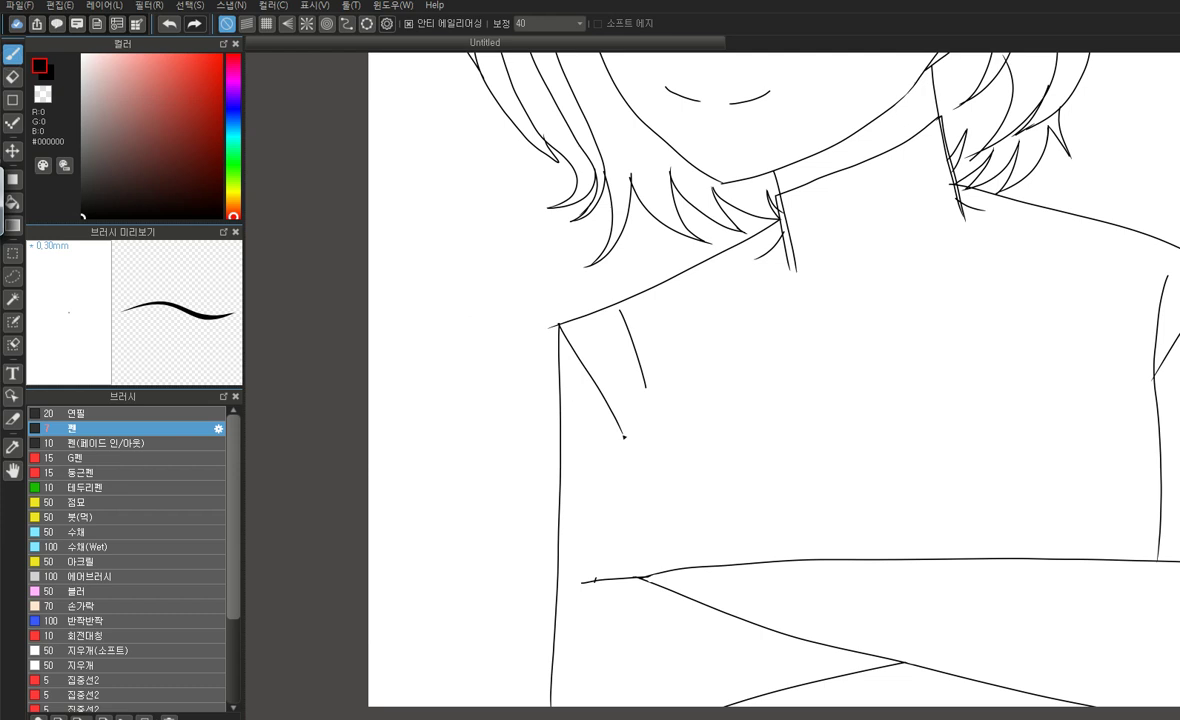
pyautogui.moveTo(645, 383); pyautogui.dragTo(608, 585)
pyautogui.scroll(-3, 660, 418)
pyautogui.scroll(4, 722, 405)
pyautogui.scroll(-2, 749, 380)
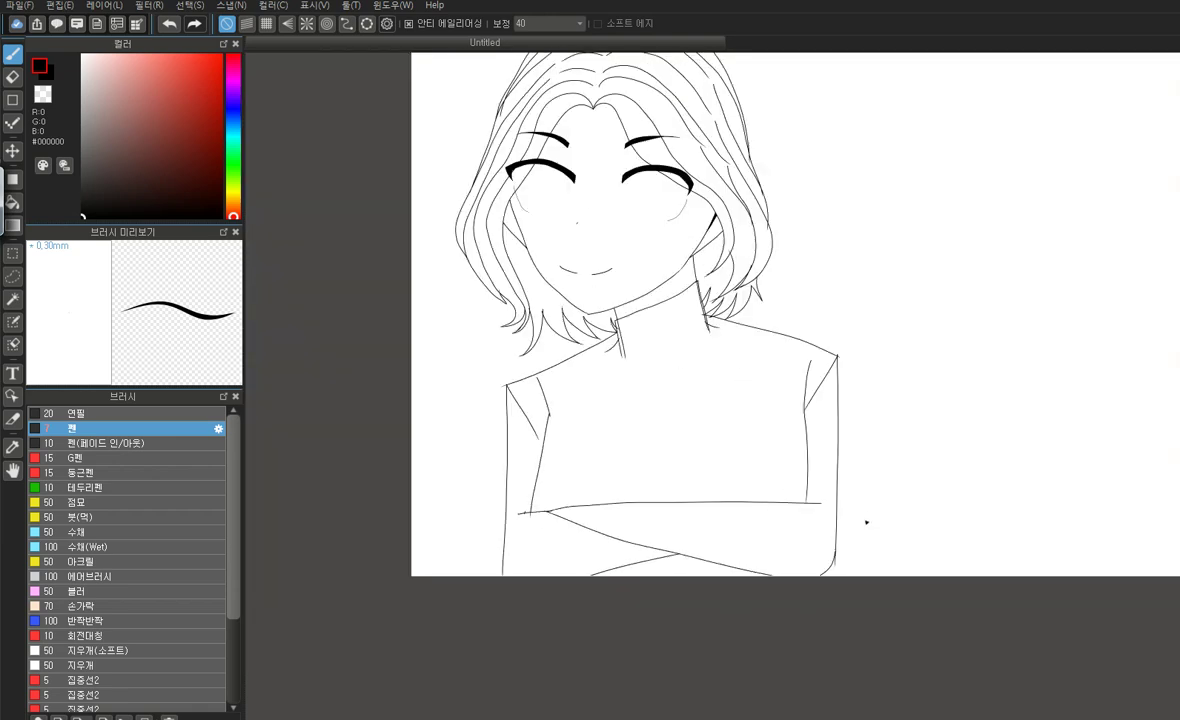
# Extend the left-hand shoulder's diagonal seam until it meets the arm's inner contour
pyautogui.scroll(5, 548, 442)
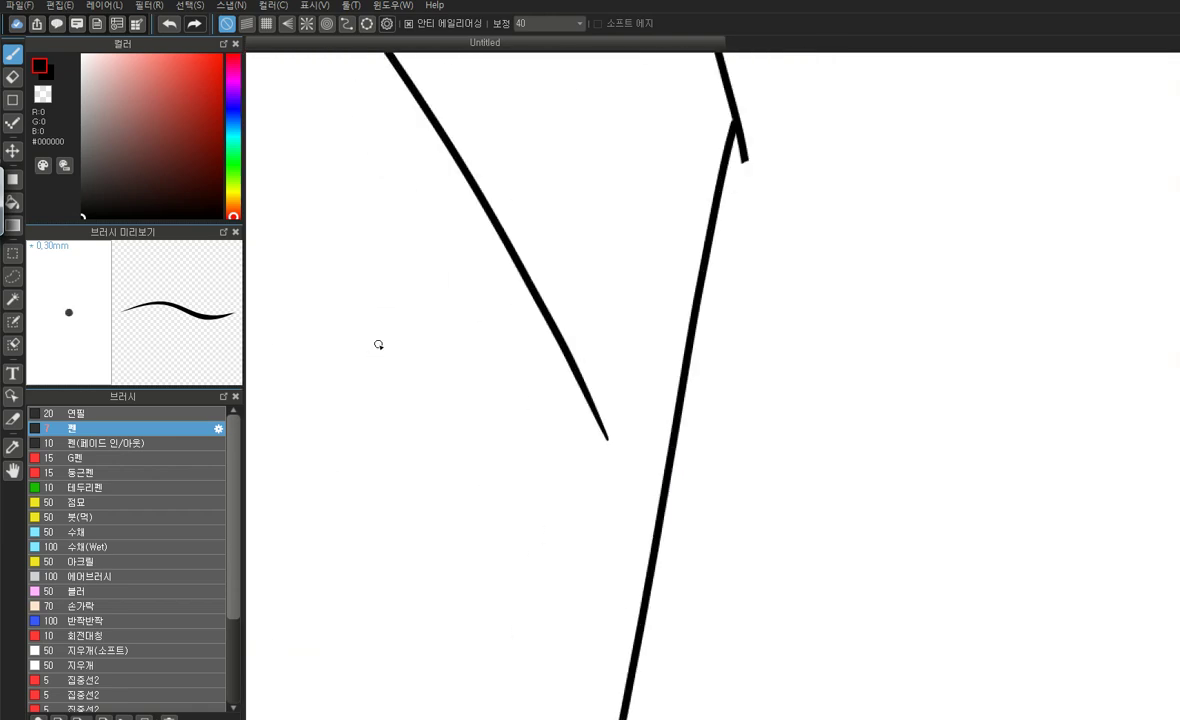
pyautogui.moveTo(543, 311); pyautogui.dragTo(665, 568)
pyautogui.hotkey('ctrl', 'z')
pyautogui.moveTo(606, 423); pyautogui.dragTo(656, 519)
pyautogui.scroll(-3, 487, 527)
pyautogui.scroll(-2, 487, 527)
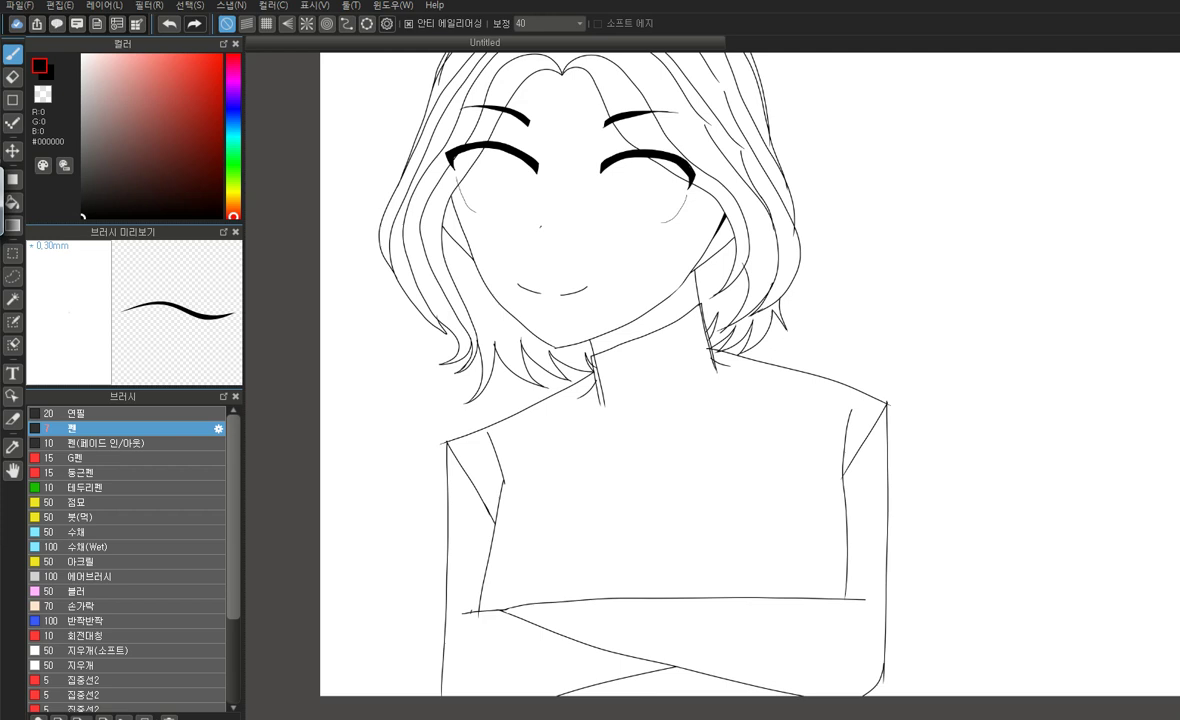
# Ink the left-hand side of the V-neckline over the draft, from the shoulder line down to the V's tip
pyautogui.scroll(2, 580, 465)
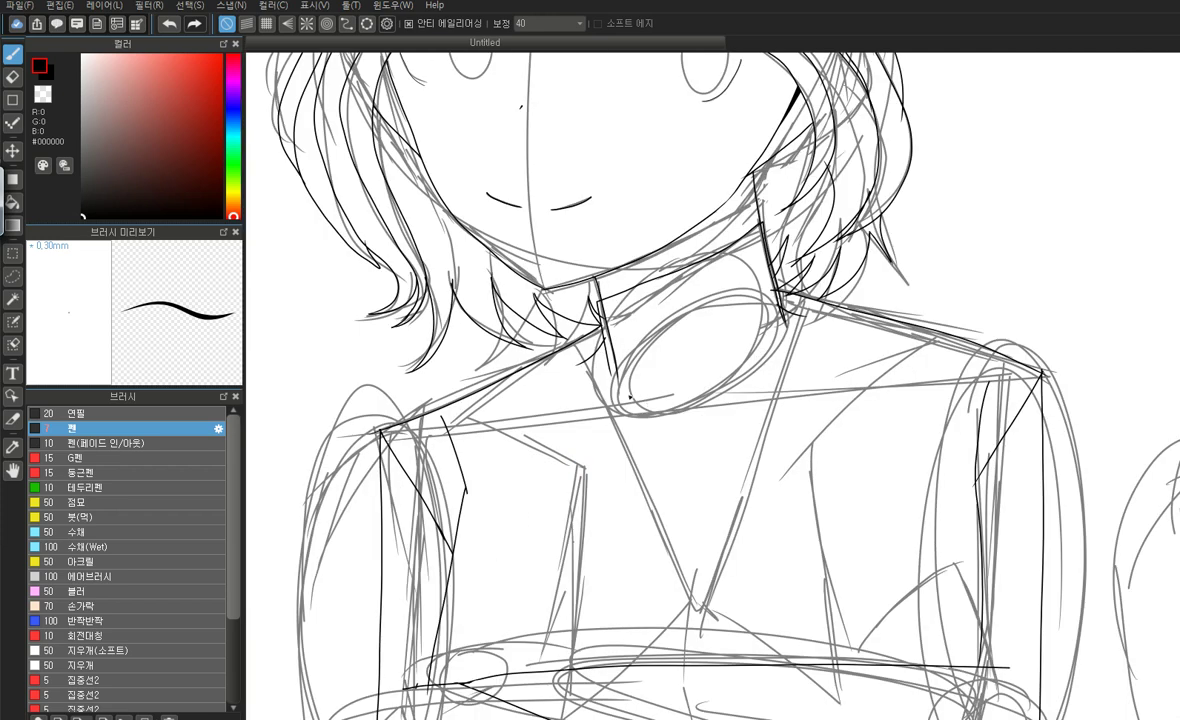
pyautogui.moveTo(576, 347)
pyautogui.mouseDown()
pyautogui.moveTo(639, 455)
pyautogui.moveTo(706, 620)
pyautogui.mouseUp()
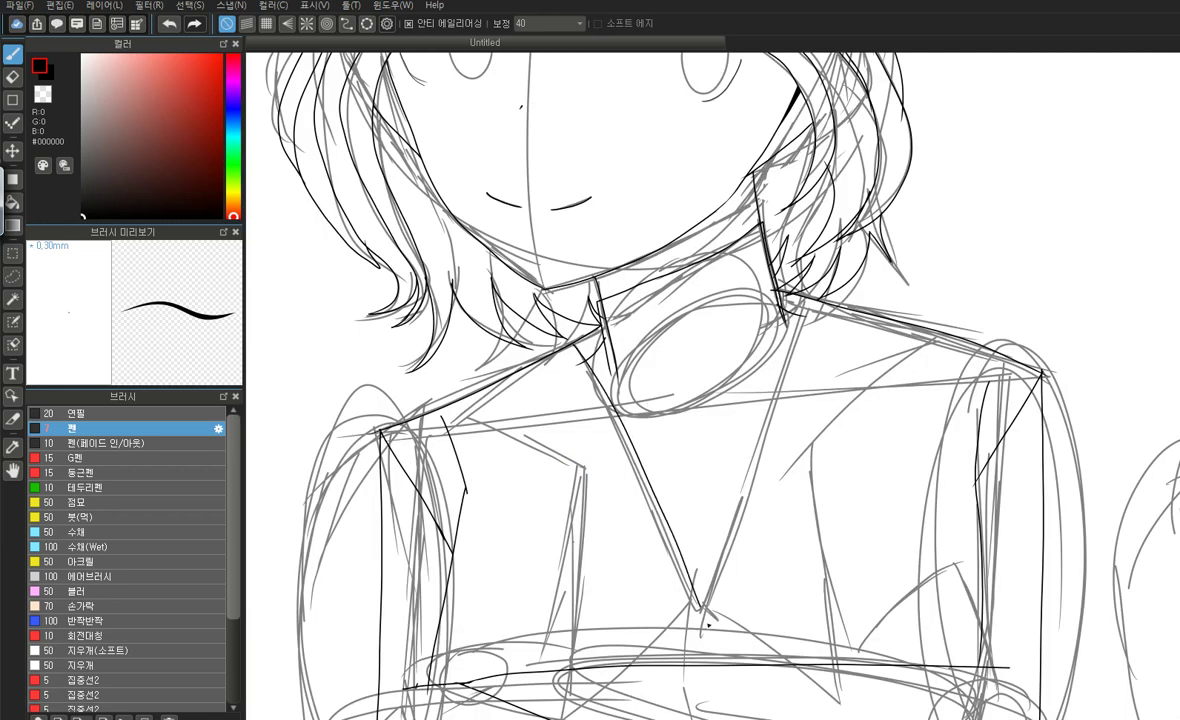
pyautogui.hotkey('ctrl', 'z')
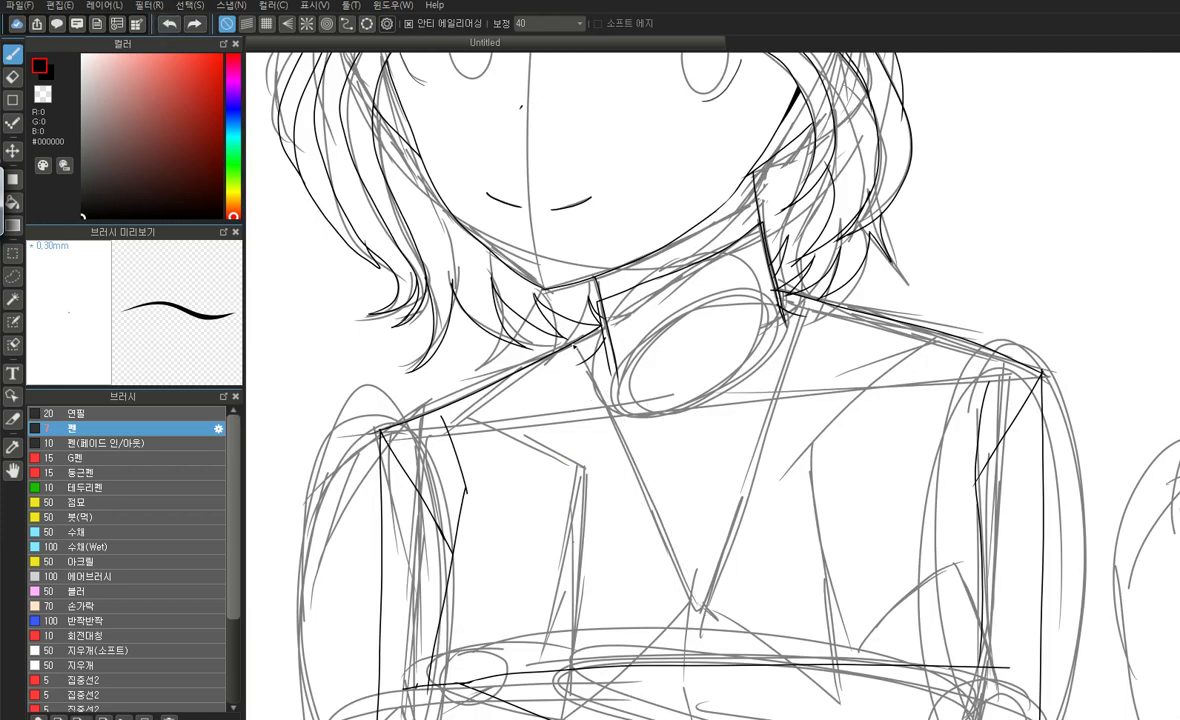
pyautogui.moveTo(577, 346); pyautogui.dragTo(706, 612)
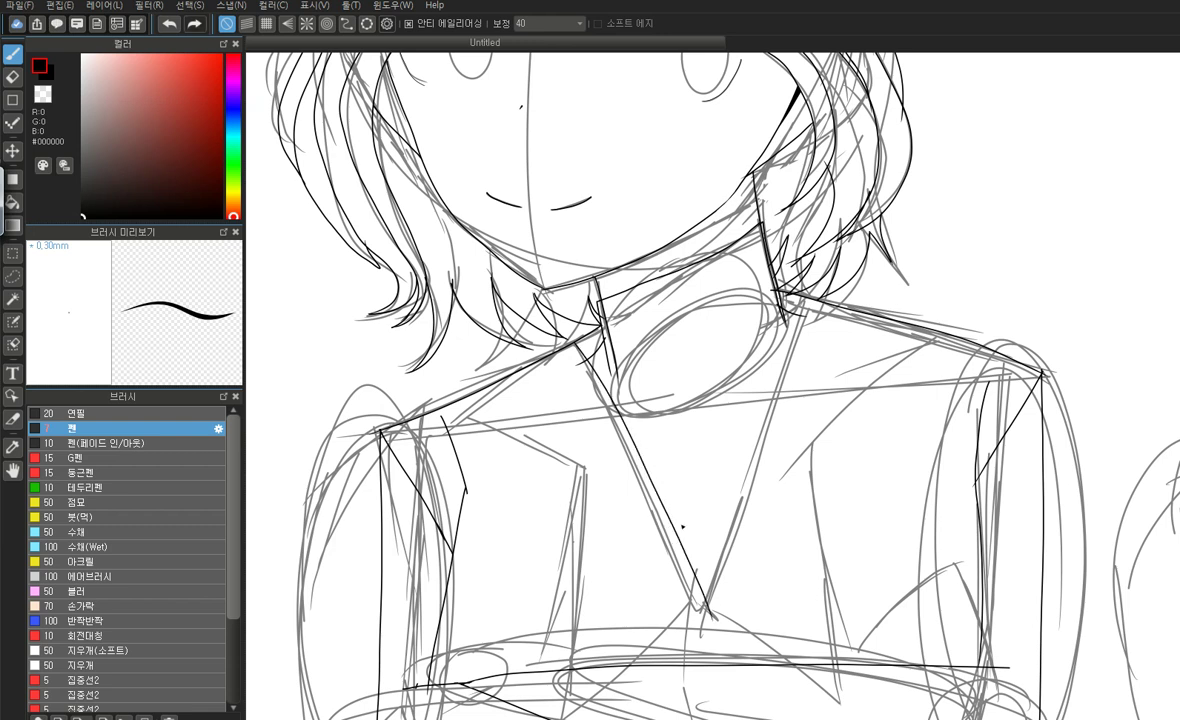
pyautogui.hotkey('ctrl', 'z')
pyautogui.moveTo(540, 330)
pyautogui.mouseDown()
pyautogui.moveTo(625, 525)
pyautogui.moveTo(697, 612)
pyautogui.mouseUp()
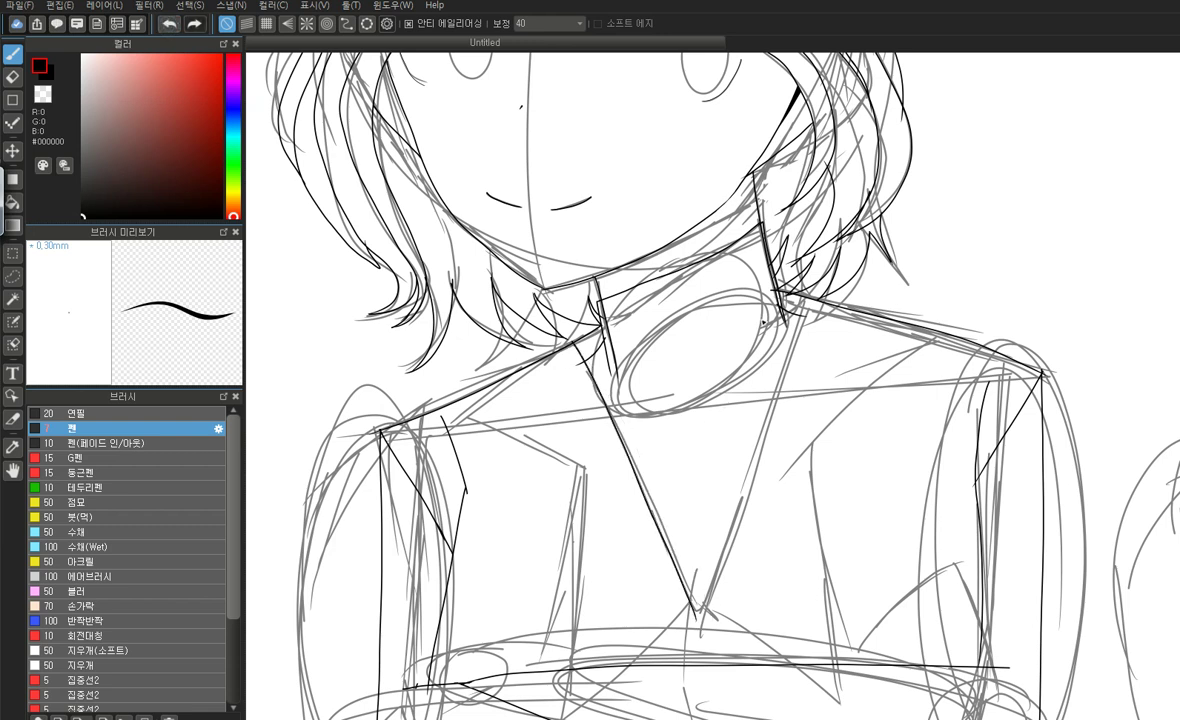
# Ink the right-hand side of the V-neckline from the neck base to the tip, retrying the curve until it follows the draft
pyautogui.moveTo(802, 332); pyautogui.dragTo(693, 600)
pyautogui.hotkey('ctrl', 'z')
pyautogui.moveTo(800, 298)
pyautogui.mouseDown()
pyautogui.moveTo(755, 490)
pyautogui.moveTo(679, 635)
pyautogui.moveTo(680, 539)
pyautogui.moveTo(601, 326)
pyautogui.moveTo(656, 380)
pyautogui.moveTo(742, 546)
pyautogui.moveTo(707, 611)
pyautogui.moveTo(696, 607)
pyautogui.moveTo(772, 635)
pyautogui.mouseUp()
pyautogui.hotkey('ctrl', 'z')
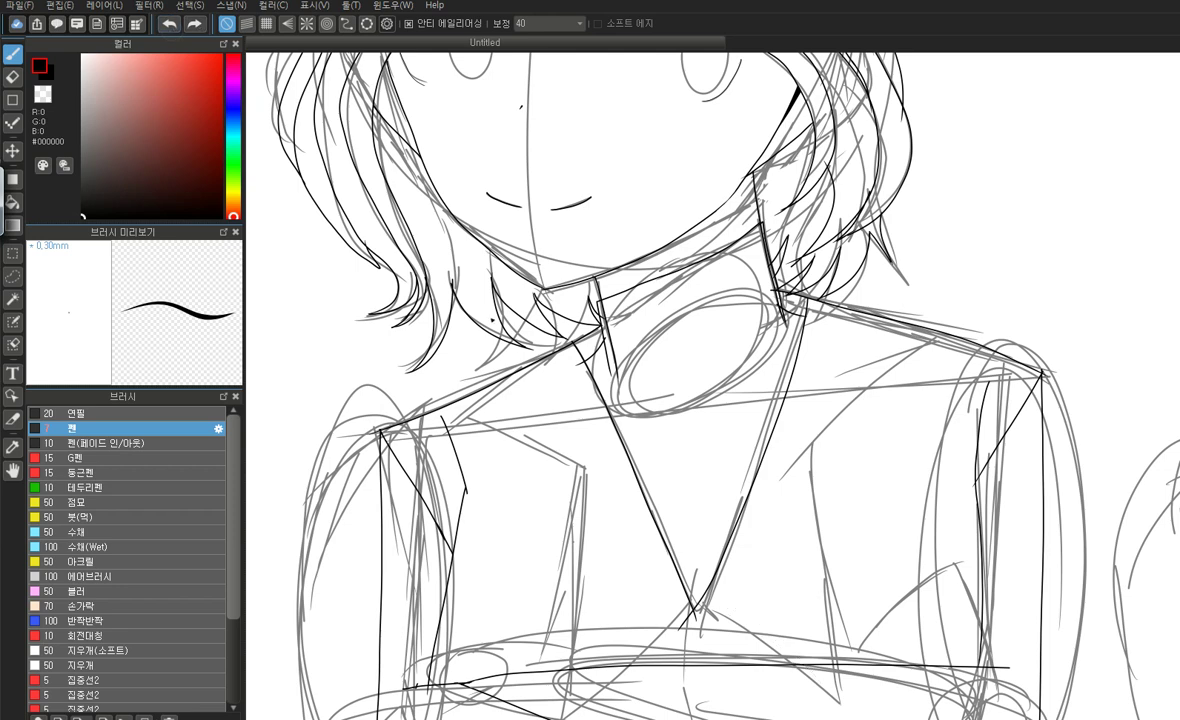
# Ink both pointed collar lapels and the vertical jacket lines running from them down to the forearm
pyautogui.moveTo(568, 350)
pyautogui.mouseDown()
pyautogui.moveTo(445, 385)
pyautogui.moveTo(432, 401)
pyautogui.mouseUp()
pyautogui.moveTo(512, 437)
pyautogui.mouseDown()
pyautogui.moveTo(590, 472)
pyautogui.moveTo(566, 465)
pyautogui.moveTo(590, 474)
pyautogui.moveTo(577, 632)
pyautogui.mouseUp()
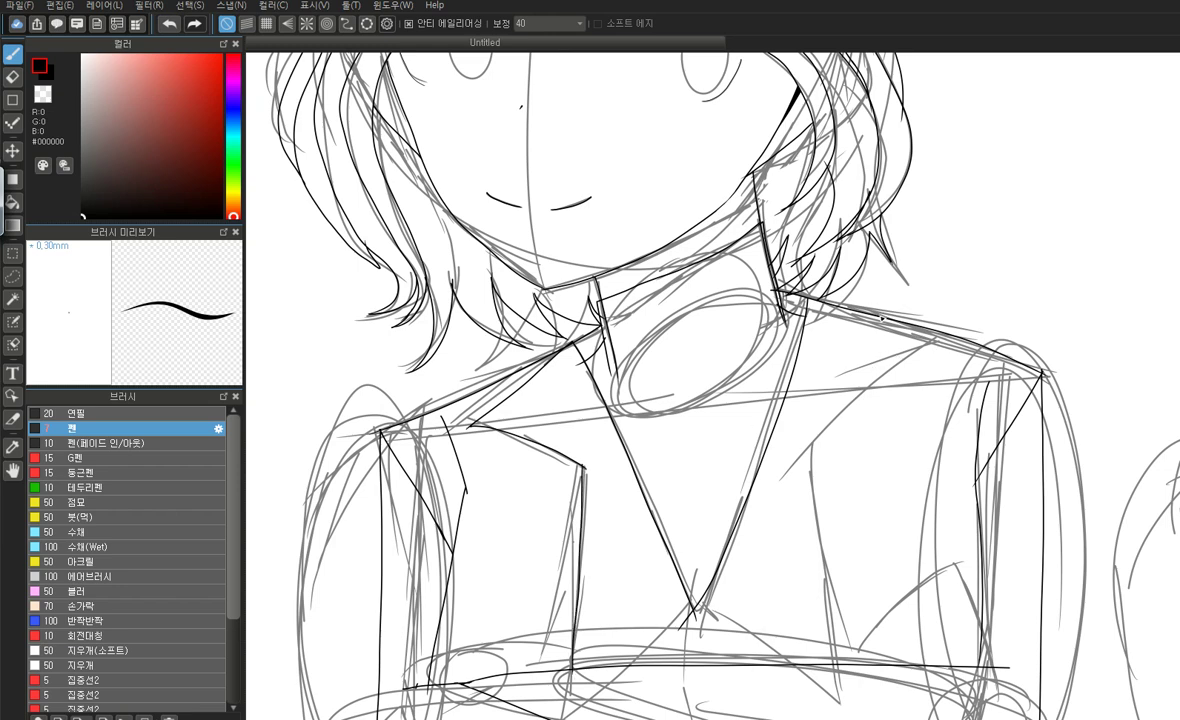
pyautogui.moveTo(790, 297)
pyautogui.mouseDown()
pyautogui.moveTo(856, 413)
pyautogui.moveTo(788, 491)
pyautogui.mouseUp()
pyautogui.hotkey('ctrl', 'z')
pyautogui.moveTo(748, 276)
pyautogui.mouseDown()
pyautogui.moveTo(882, 323)
pyautogui.moveTo(835, 345)
pyautogui.moveTo(777, 501)
pyautogui.mouseUp()
pyautogui.hotkey('ctrl', 'z')
pyautogui.moveTo(936, 341)
pyautogui.mouseDown()
pyautogui.moveTo(772, 488)
pyautogui.moveTo(764, 459)
pyautogui.moveTo(821, 531)
pyautogui.moveTo(835, 645)
pyautogui.mouseUp()
# Ink two short diagonal lines spreading from the V-neckline's tip down to the forearm line
pyautogui.moveTo(695, 606)
pyautogui.mouseDown()
pyautogui.moveTo(718, 600)
pyautogui.moveTo(748, 622)
pyautogui.mouseUp()
pyautogui.click(169, 23)
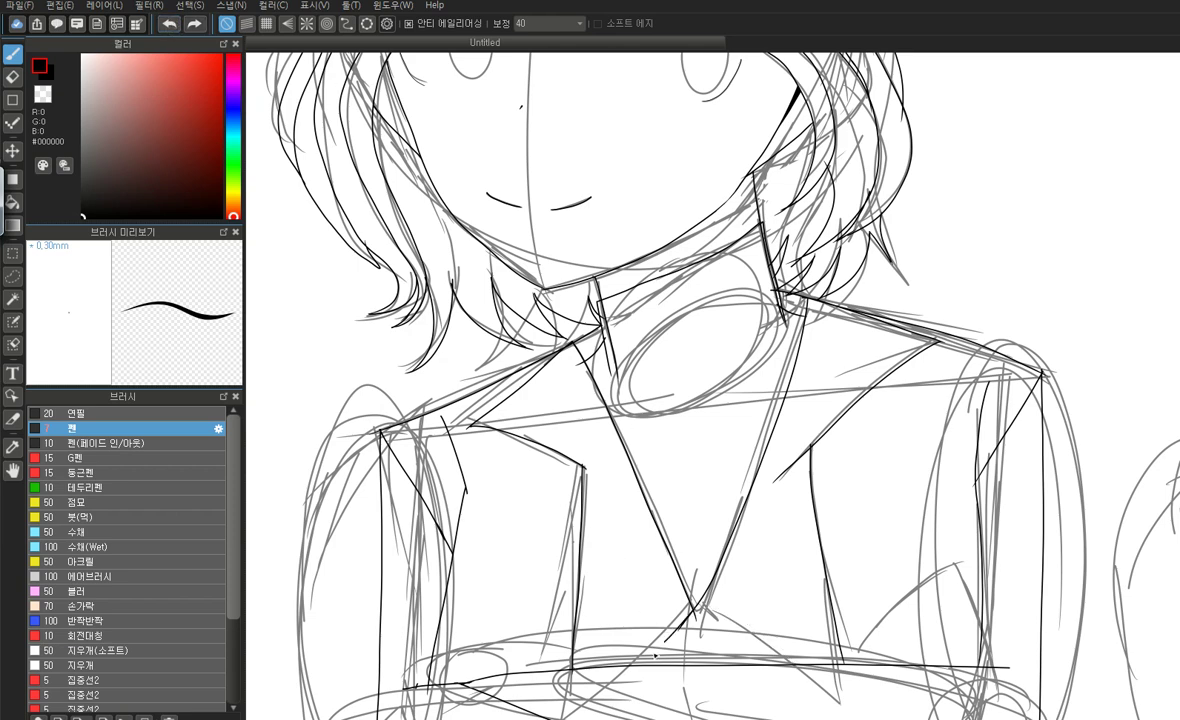
pyautogui.moveTo(626, 676); pyautogui.dragTo(640, 661)
pyautogui.moveTo(716, 632); pyautogui.dragTo(752, 663)
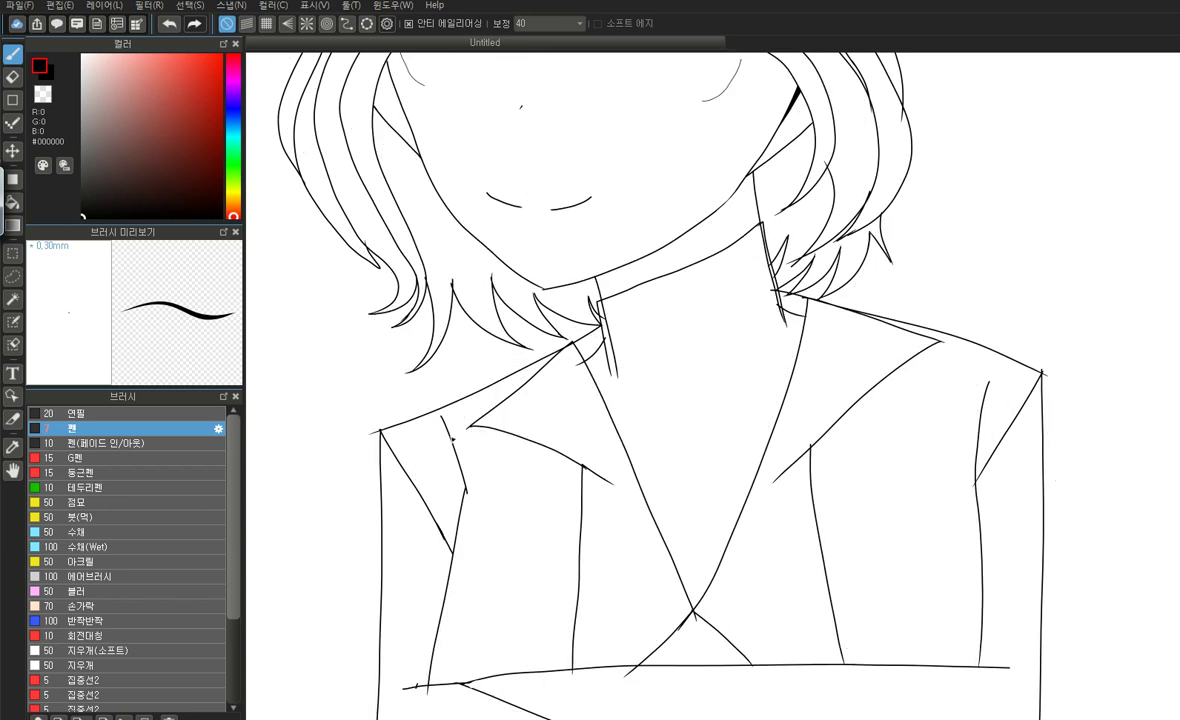
# Erase the ends of the diagonal and vertical jacket lines that overshoot the forearm's upper edge
pyautogui.click(12, 76)
pyautogui.scroll(-3, 653, 492)
pyautogui.scroll(5, 660, 505)
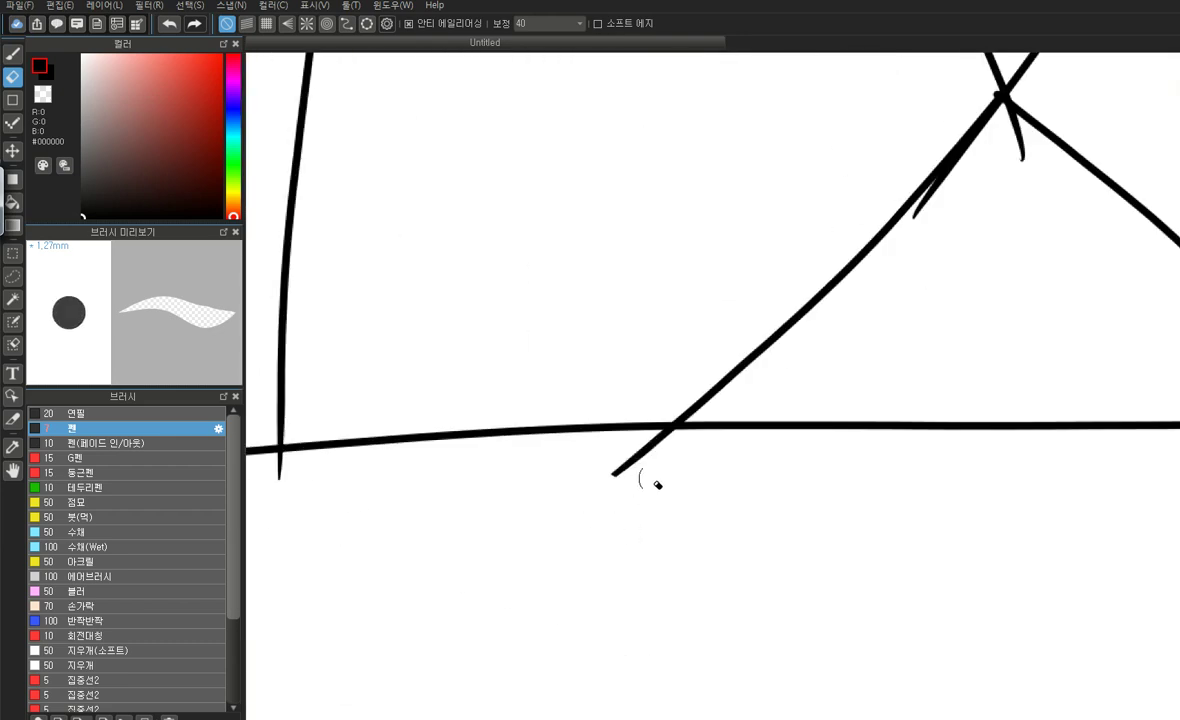
pyautogui.moveTo(677, 448); pyautogui.dragTo(623, 457)
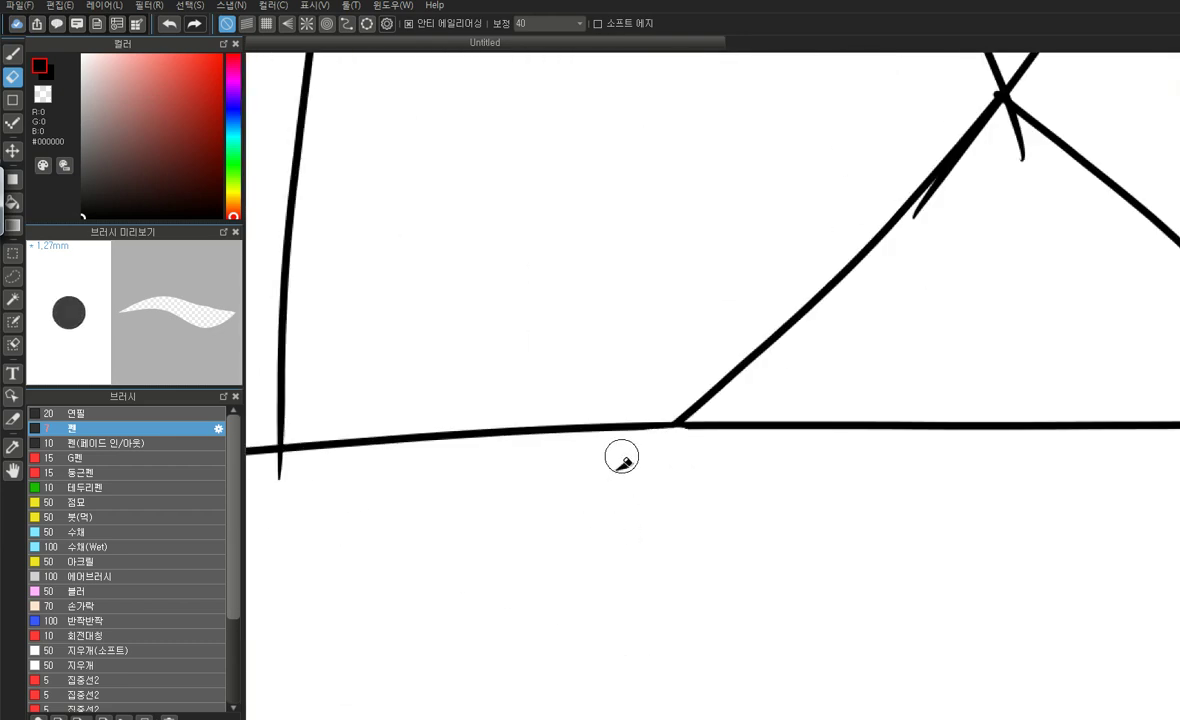
pyautogui.scroll(-2, 369, 516)
pyautogui.scroll(3, 316, 485)
pyautogui.moveTo(376, 530)
pyautogui.mouseDown()
pyautogui.moveTo(379, 521)
pyautogui.moveTo(382, 532)
pyautogui.mouseUp()
pyautogui.scroll(-4, 382, 532)
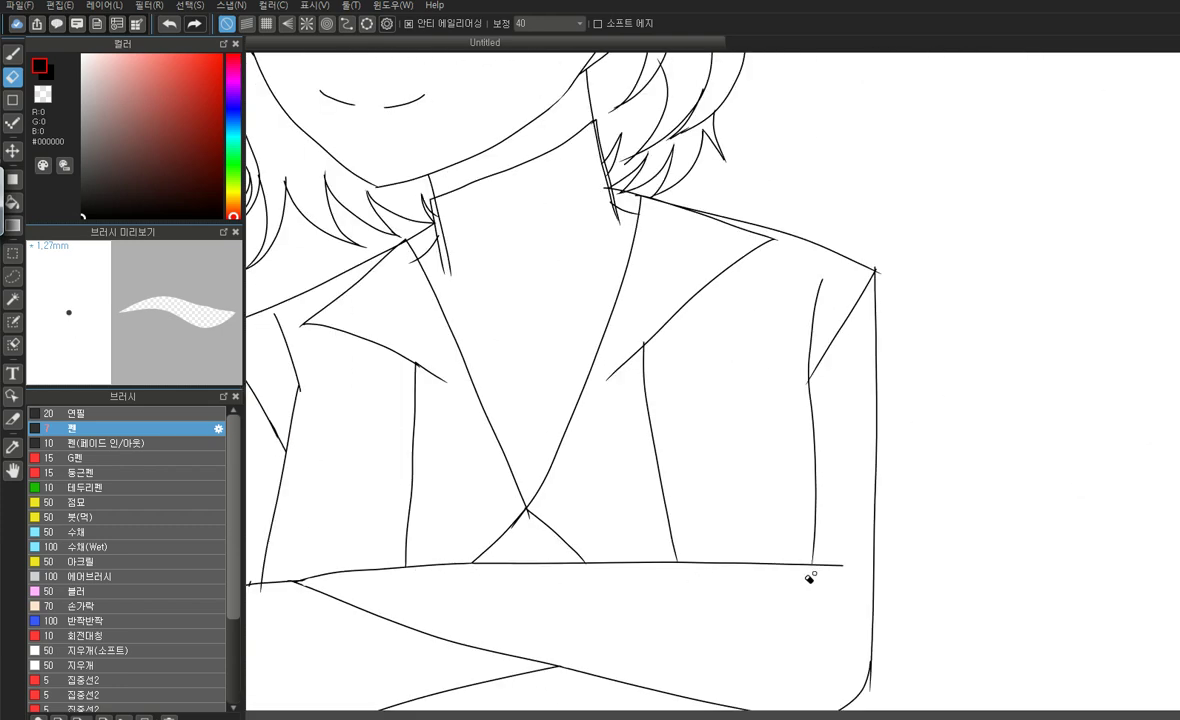
pyautogui.scroll(3, 824, 556)
pyautogui.scroll(-3, 801, 550)
pyautogui.scroll(-2, 900, 605)
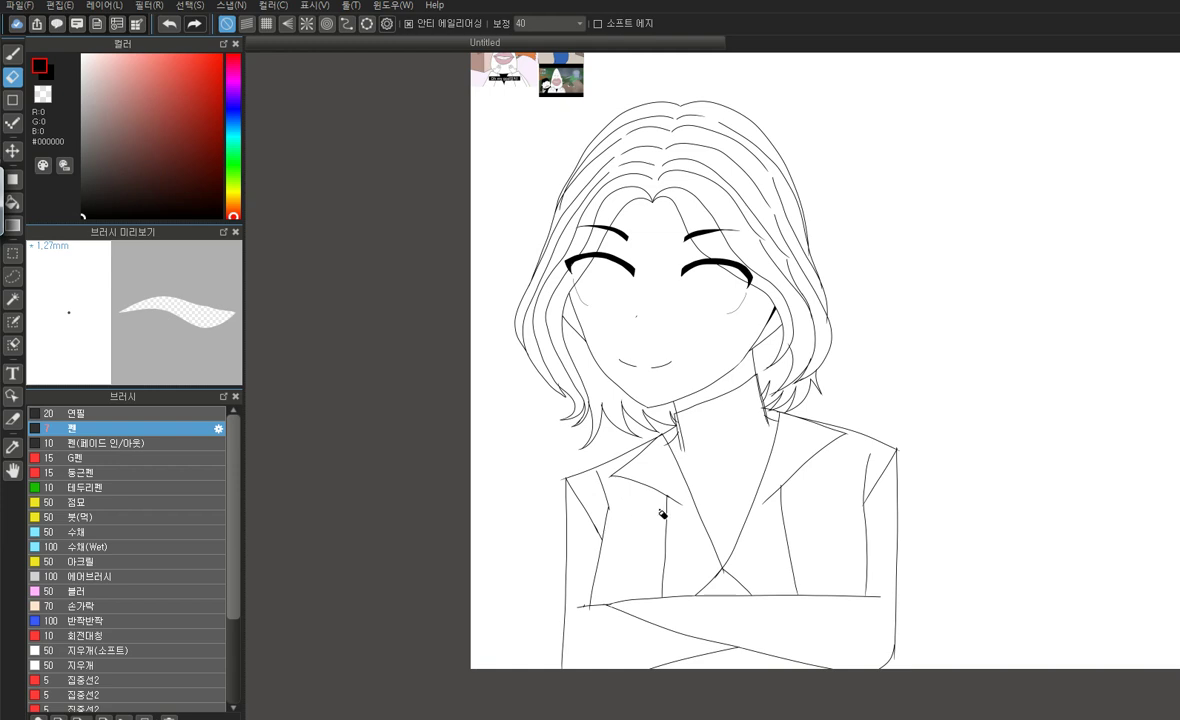
# Try a shallow arched stroke along the forearm's upper edge and undo it
pyautogui.scroll(3, 756, 543)
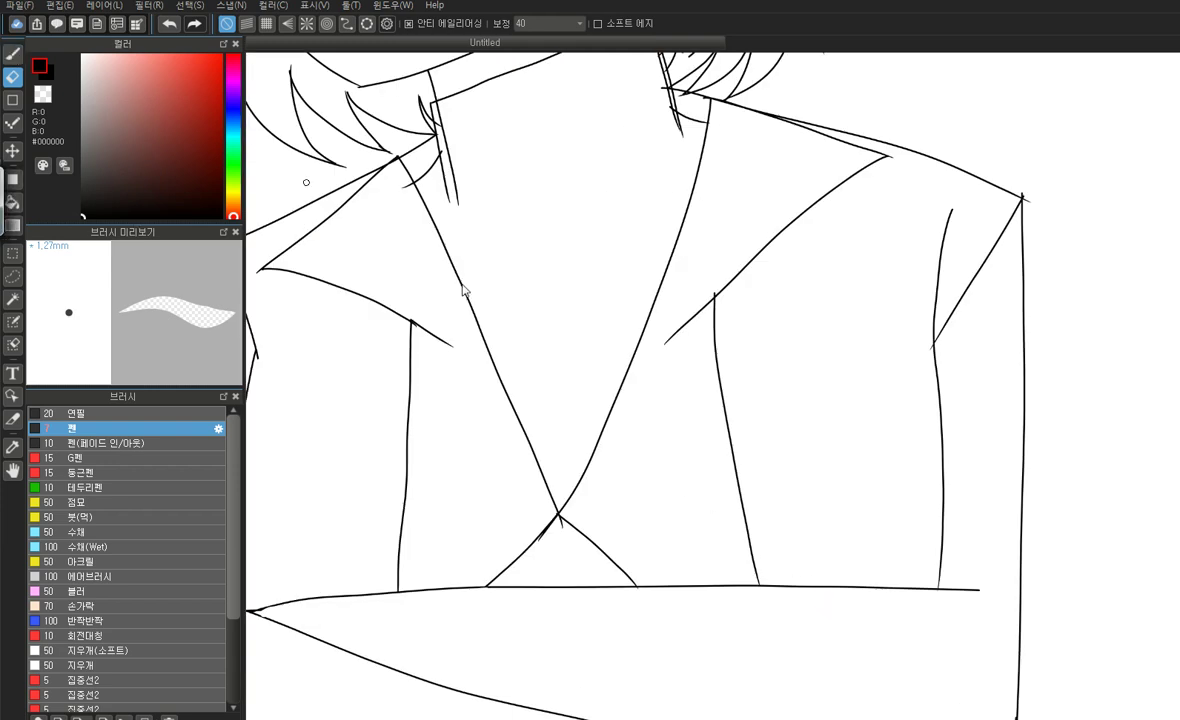
pyautogui.scroll(-3, 785, 561)
pyautogui.scroll(4, 785, 561)
pyautogui.scroll(-1, 700, 485)
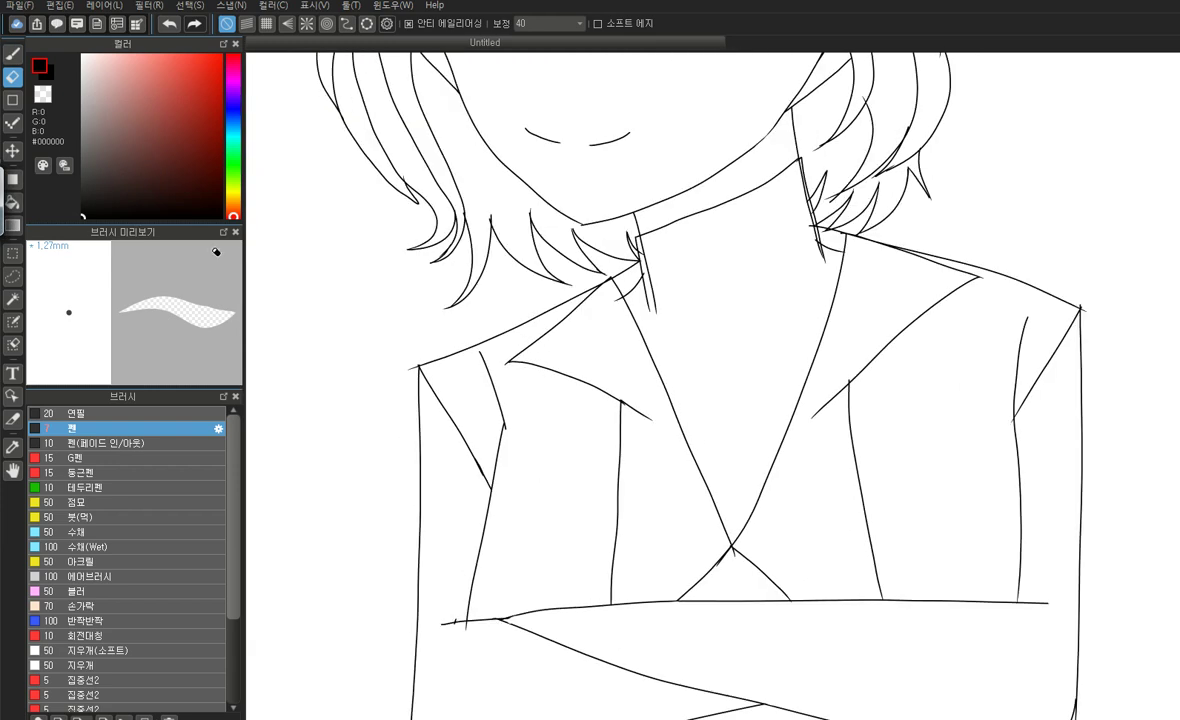
pyautogui.click(12, 54)
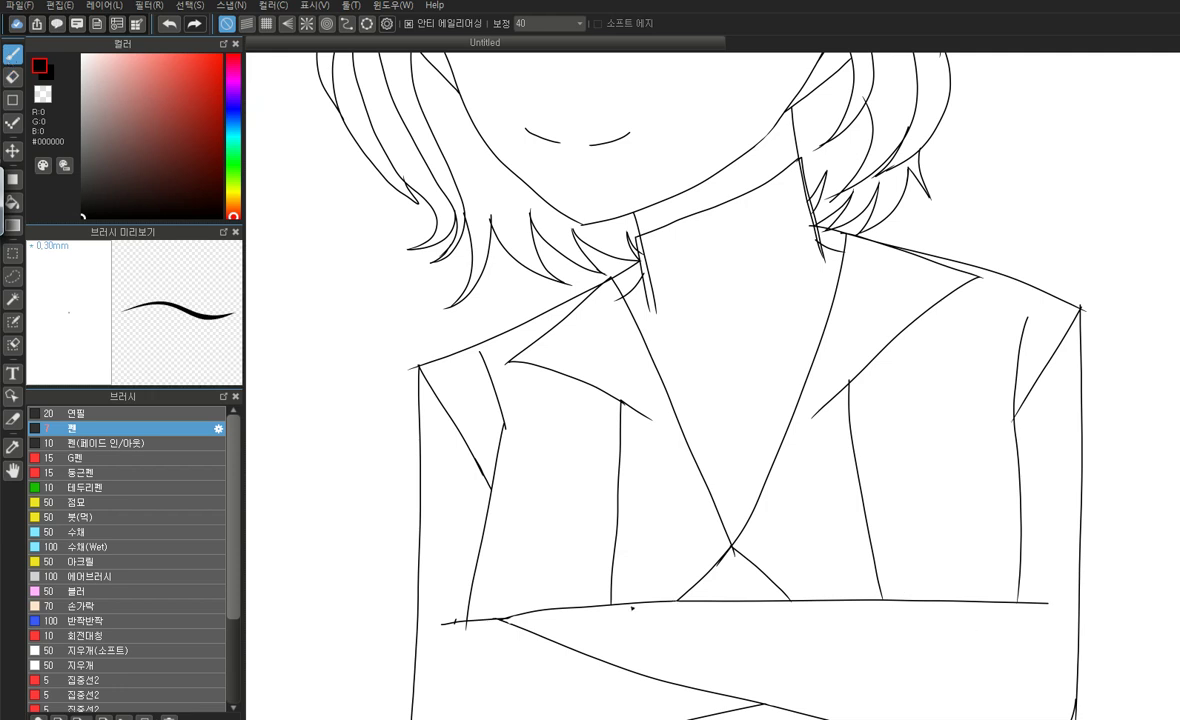
pyautogui.moveTo(1048, 617)
pyautogui.mouseDown()
pyautogui.moveTo(840, 592)
pyautogui.moveTo(627, 612)
pyautogui.mouseUp()
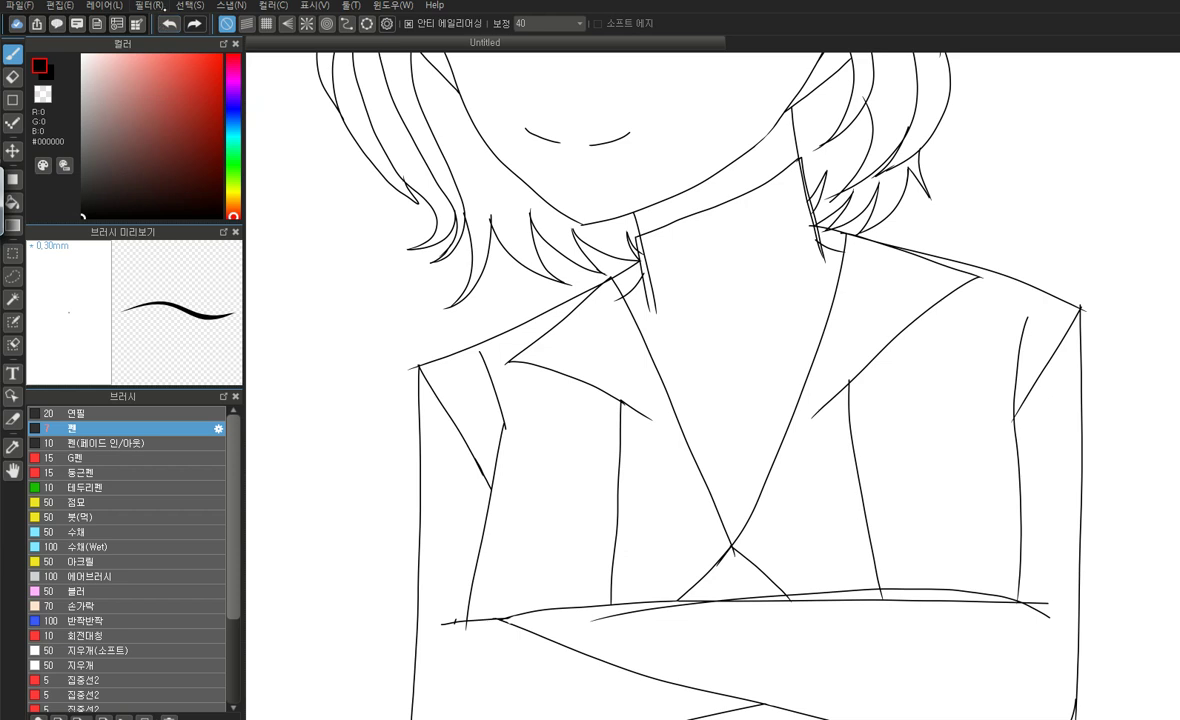
pyautogui.click(160, 7)
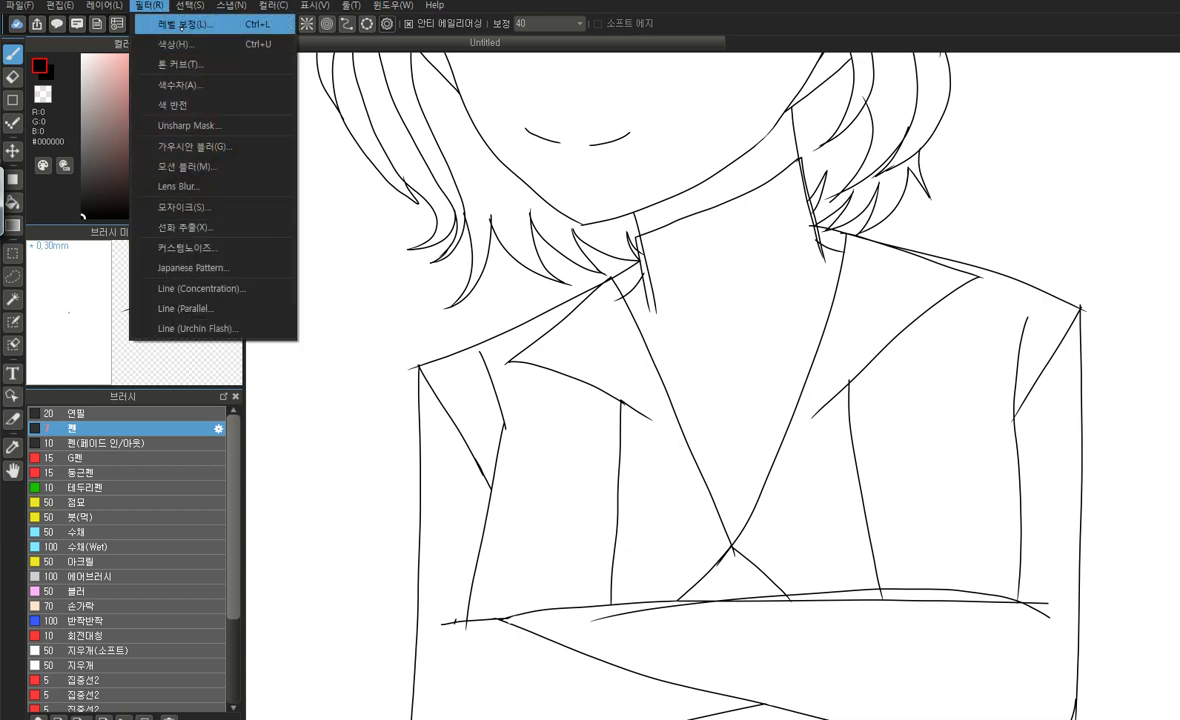
pyautogui.click(690, 32)
pyautogui.hotkey('ctrl', 'z')
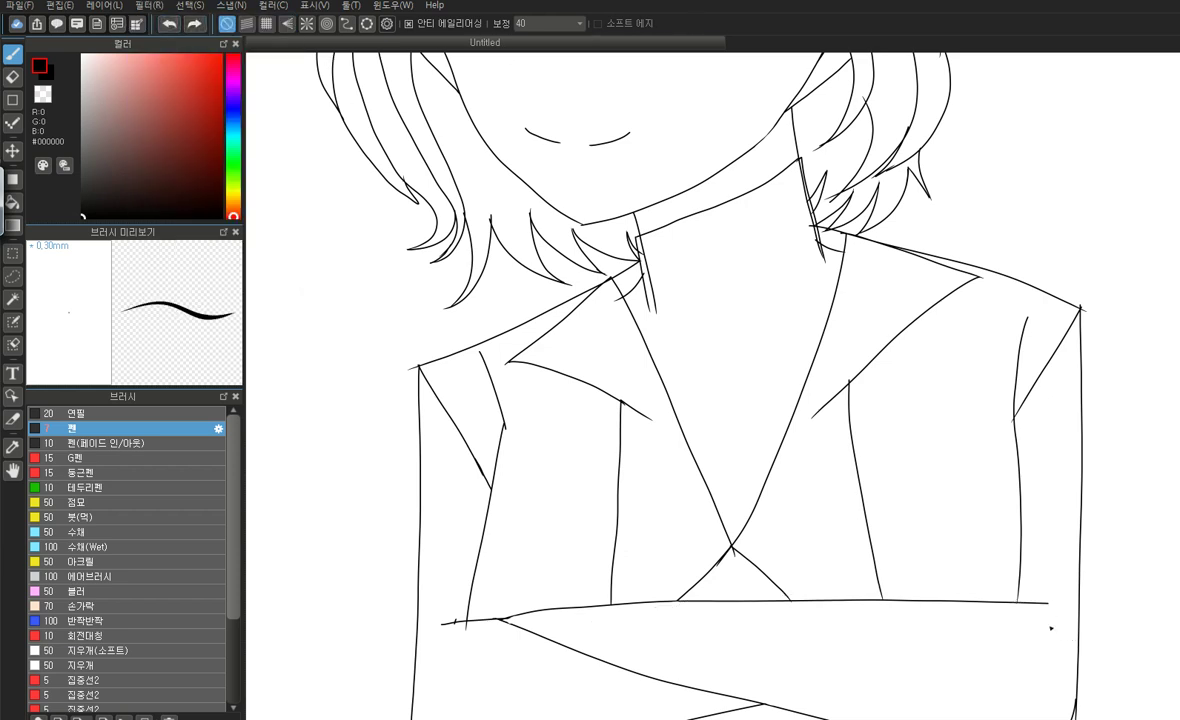
# Redraw the forearm's upper edge as a taller arch spanning the torso, and erase the flat line beneath it
pyautogui.hotkey('ctrl', 'y')
pyautogui.moveTo(985, 594)
pyautogui.mouseDown()
pyautogui.moveTo(706, 591)
pyautogui.moveTo(496, 632)
pyautogui.mouseUp()
pyautogui.hotkey('ctrl', 'z')
pyautogui.moveTo(1020, 605)
pyautogui.mouseDown()
pyautogui.moveTo(967, 590)
pyautogui.moveTo(720, 580)
pyautogui.moveTo(498, 618)
pyautogui.mouseUp()
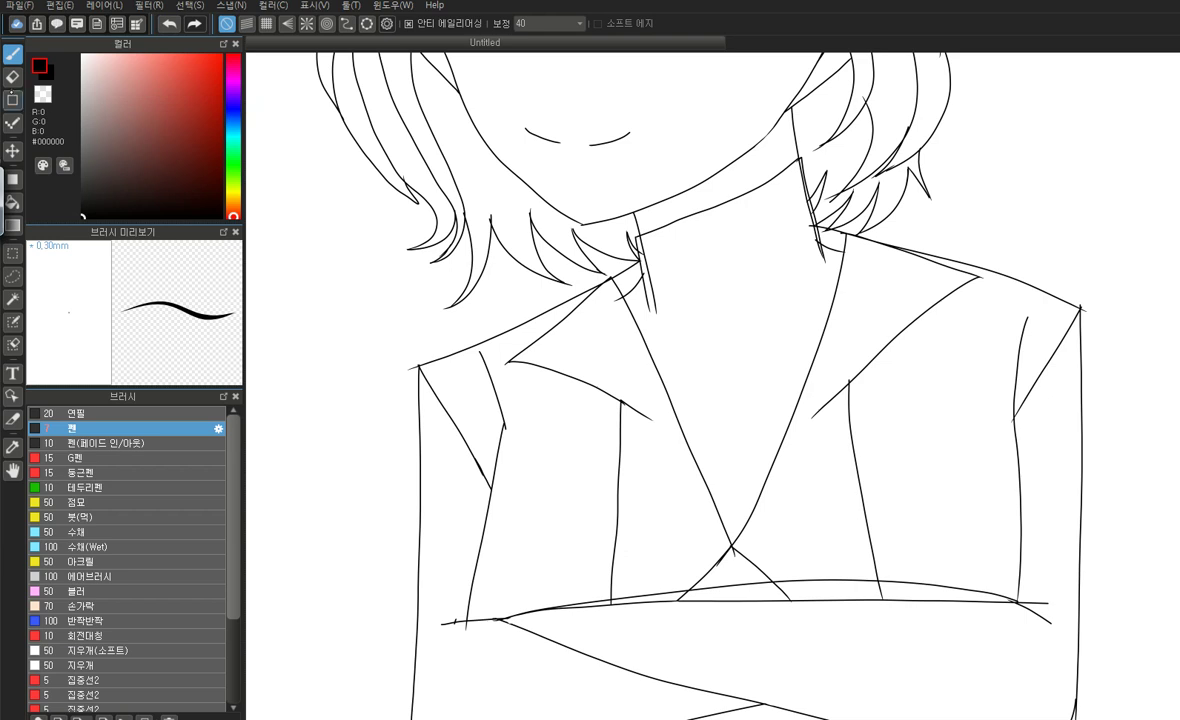
pyautogui.press('e')
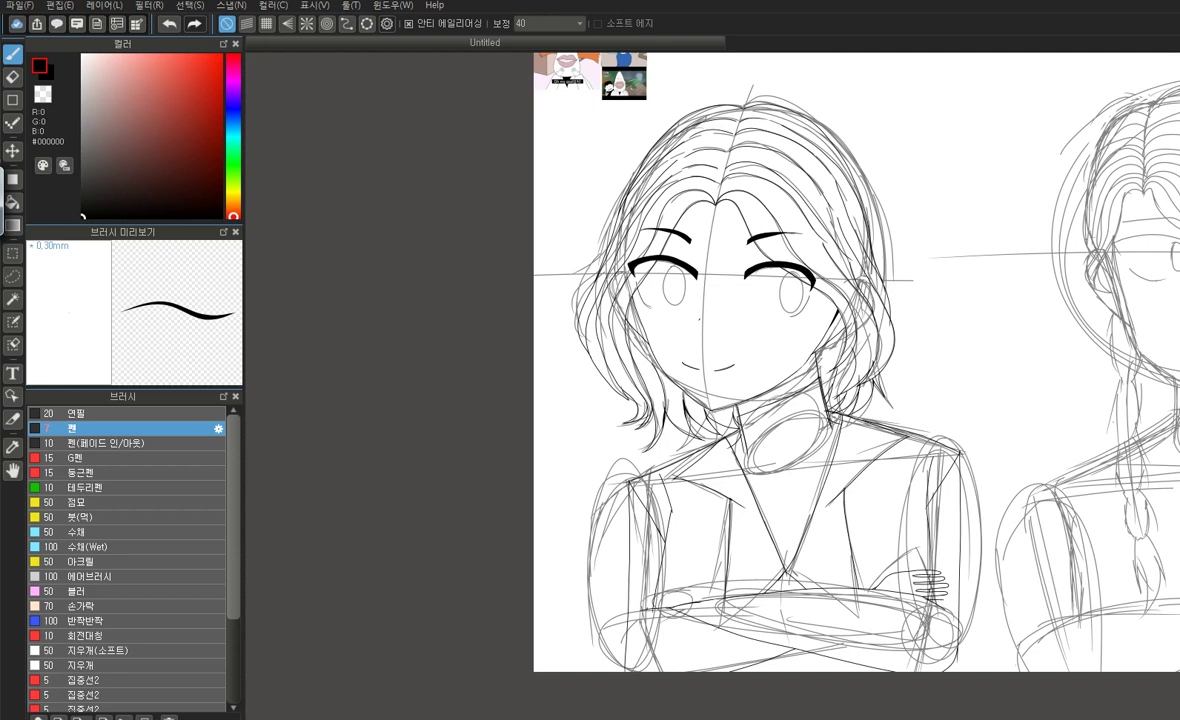
# Fill the neck and V-neckline area with black, including the white slivers along the neck's right-hand edge
pyautogui.click(13, 201)
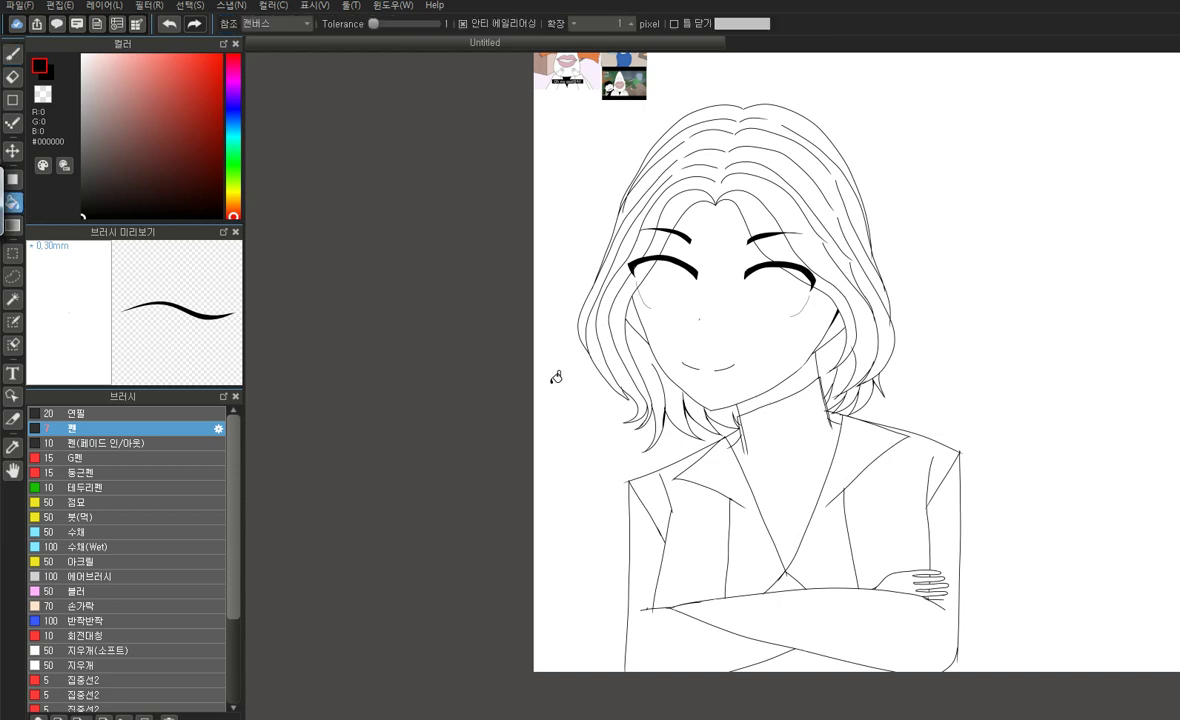
pyautogui.click(763, 454)
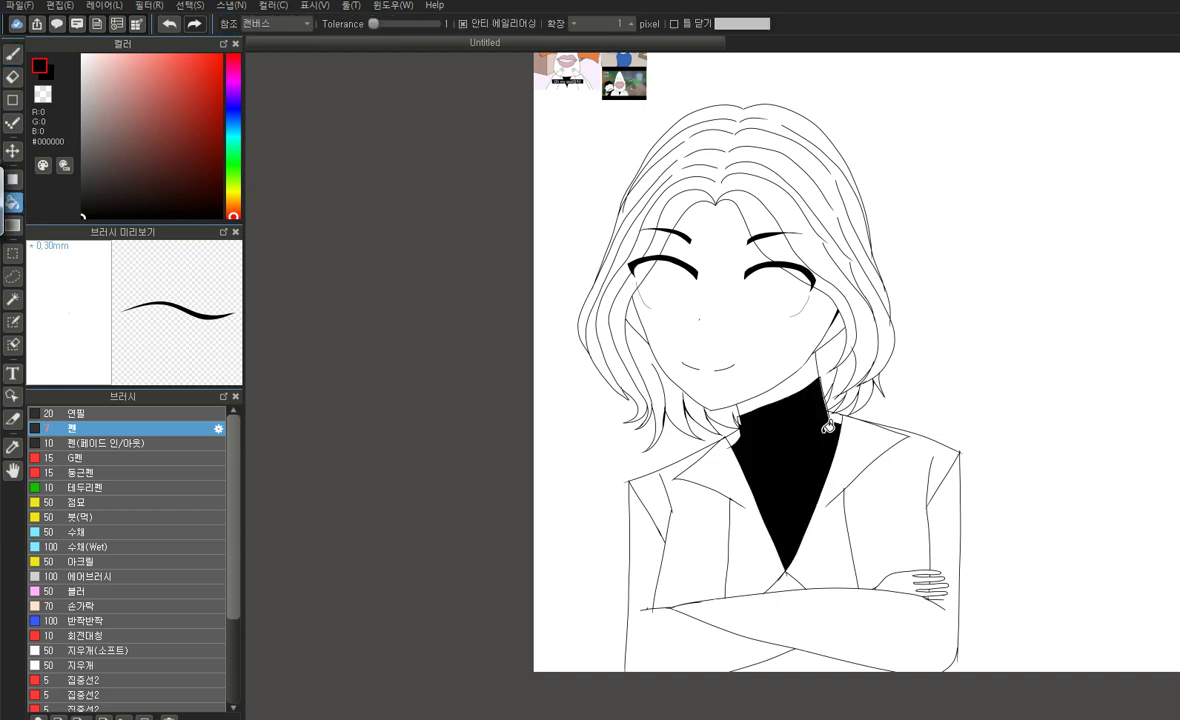
pyautogui.scroll(2, 829, 427)
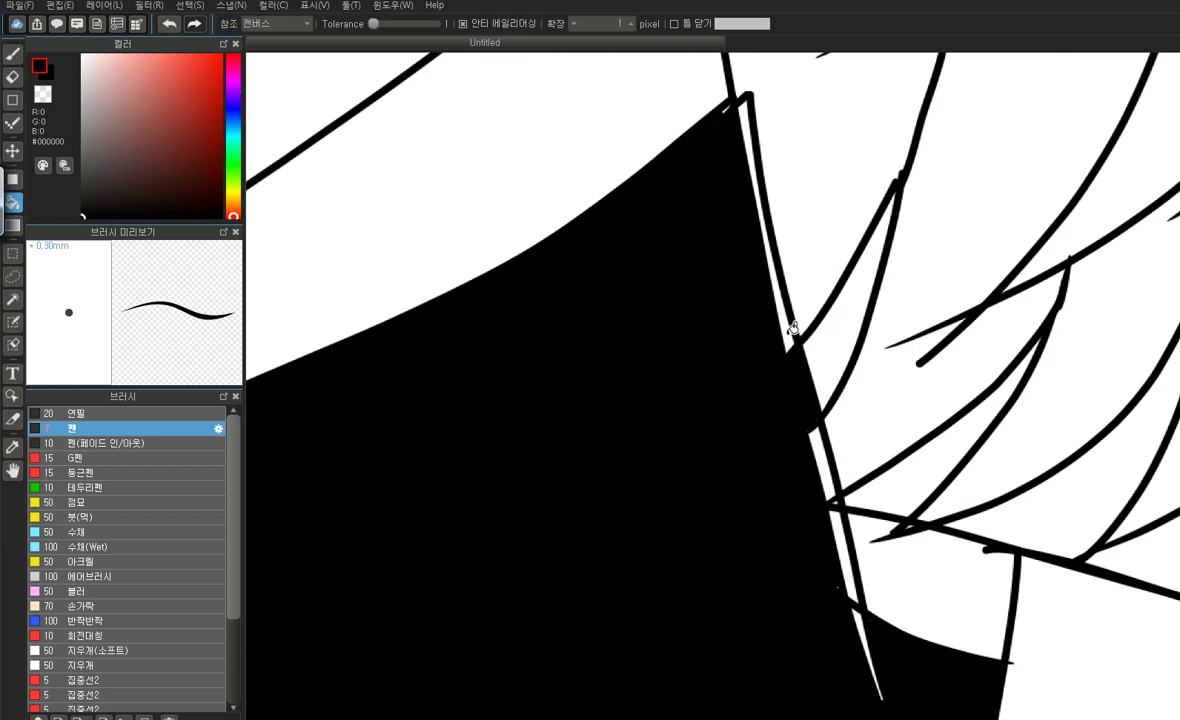
pyautogui.click(793, 330)
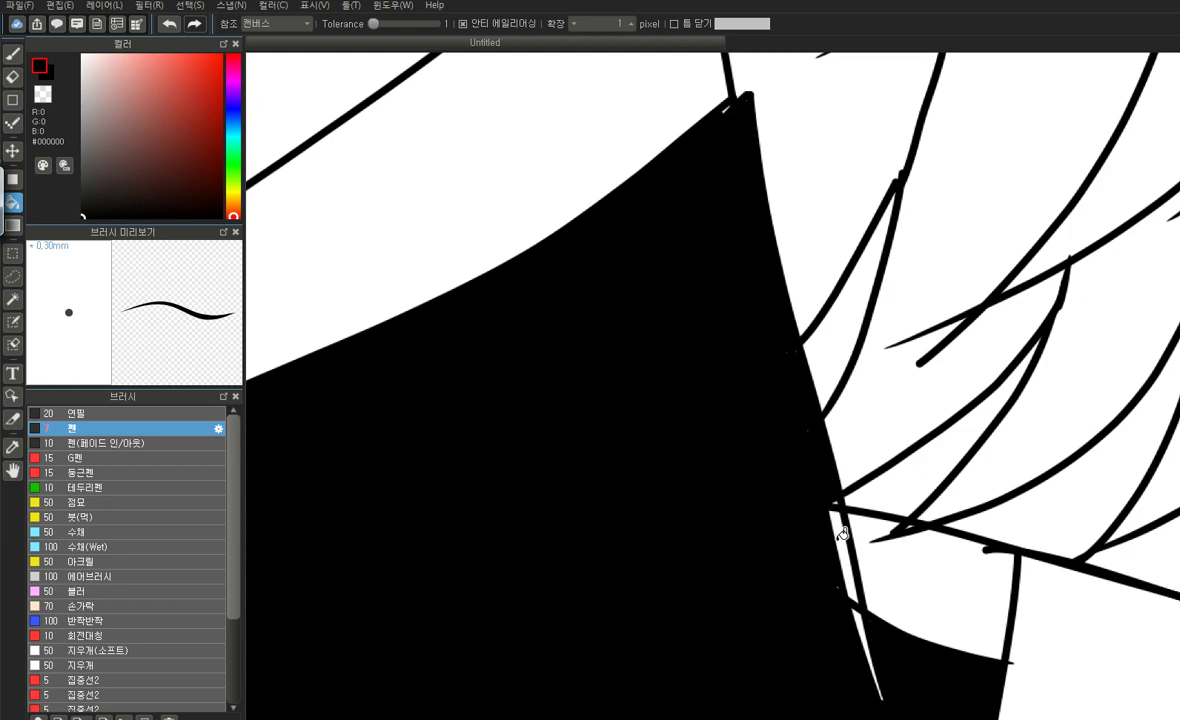
pyautogui.scroll(-3, 952, 620)
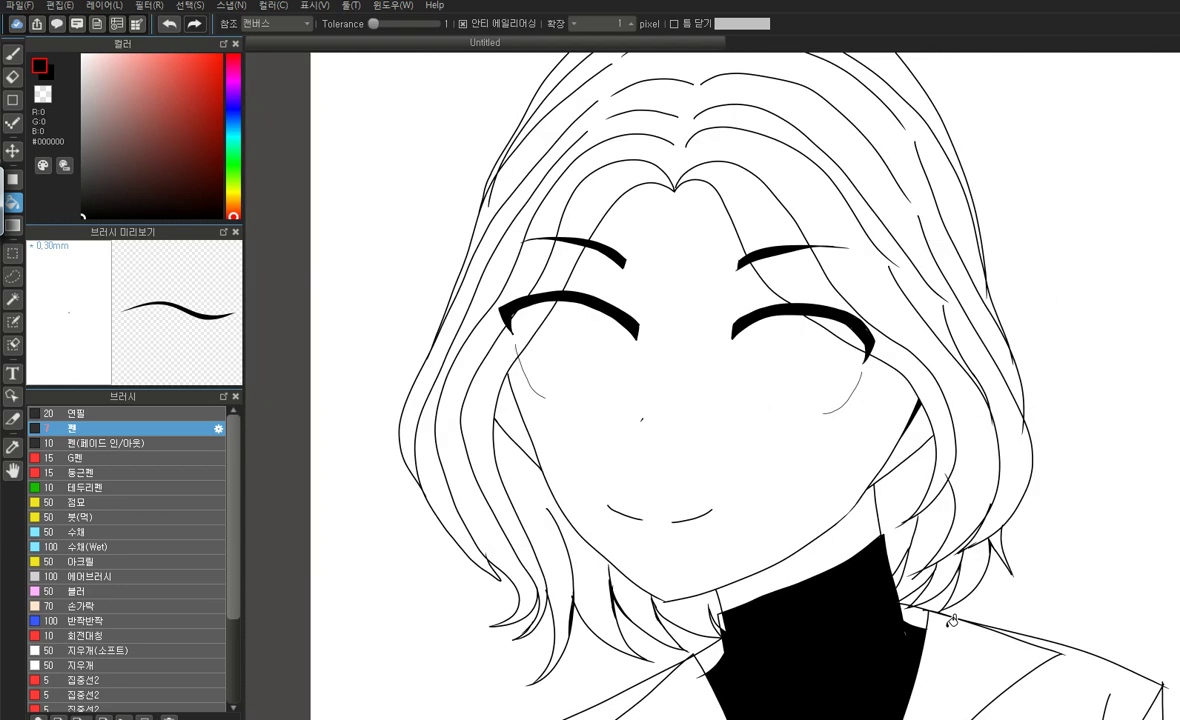
pyautogui.scroll(3, 680, 650)
pyautogui.click(803, 563)
pyautogui.scroll(-5, 683, 521)
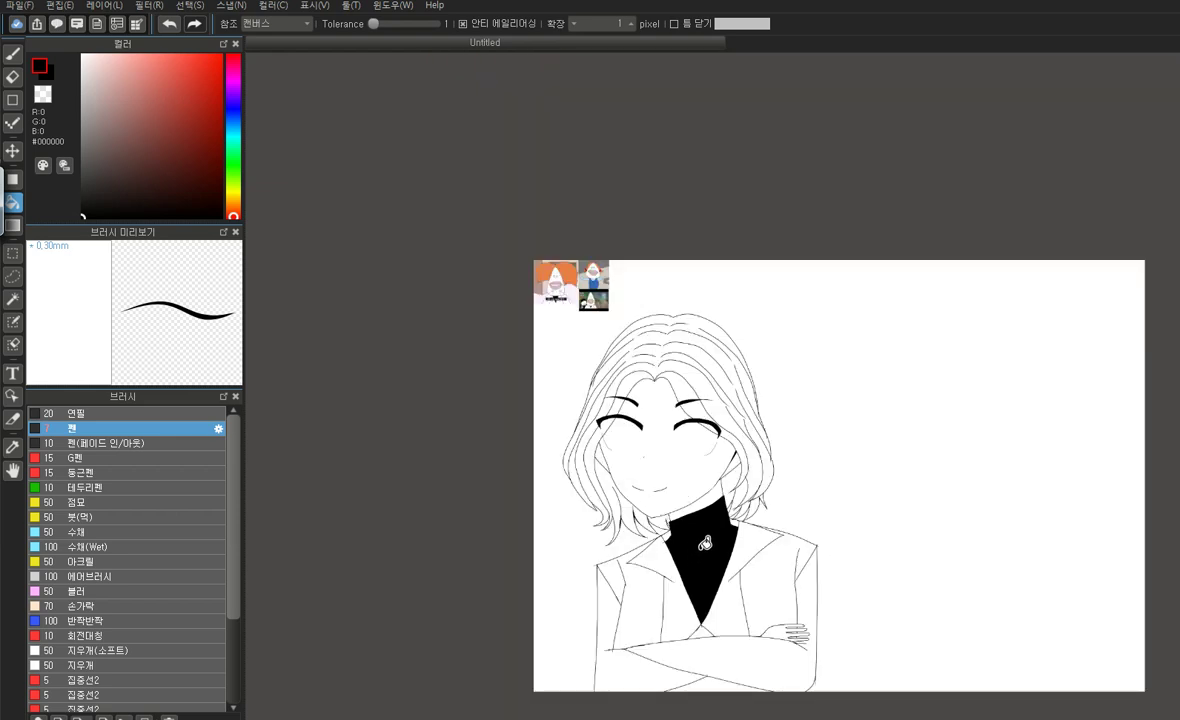
# Touch up the black collar's upper corners where they meet the neck lines, and fill the small gap at the left-hand corner
pyautogui.scroll(3, 758, 477)
pyautogui.scroll(3, 758, 477)
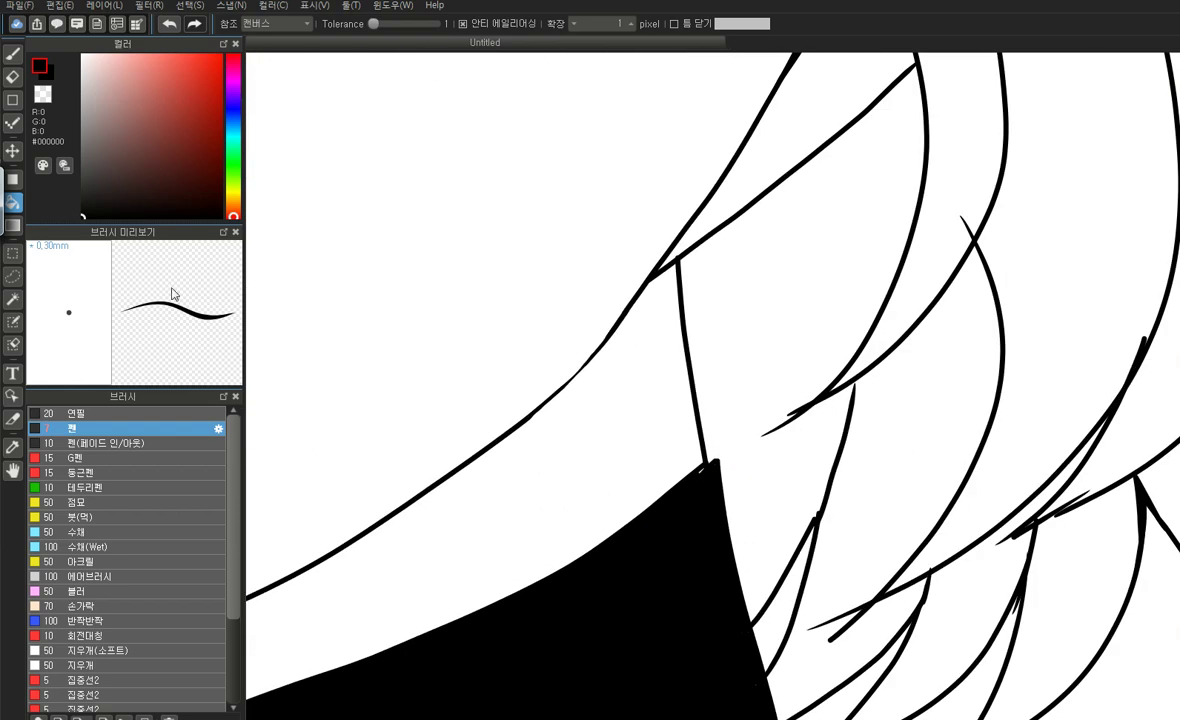
pyautogui.press('b')
pyautogui.scroll(2, 731, 459)
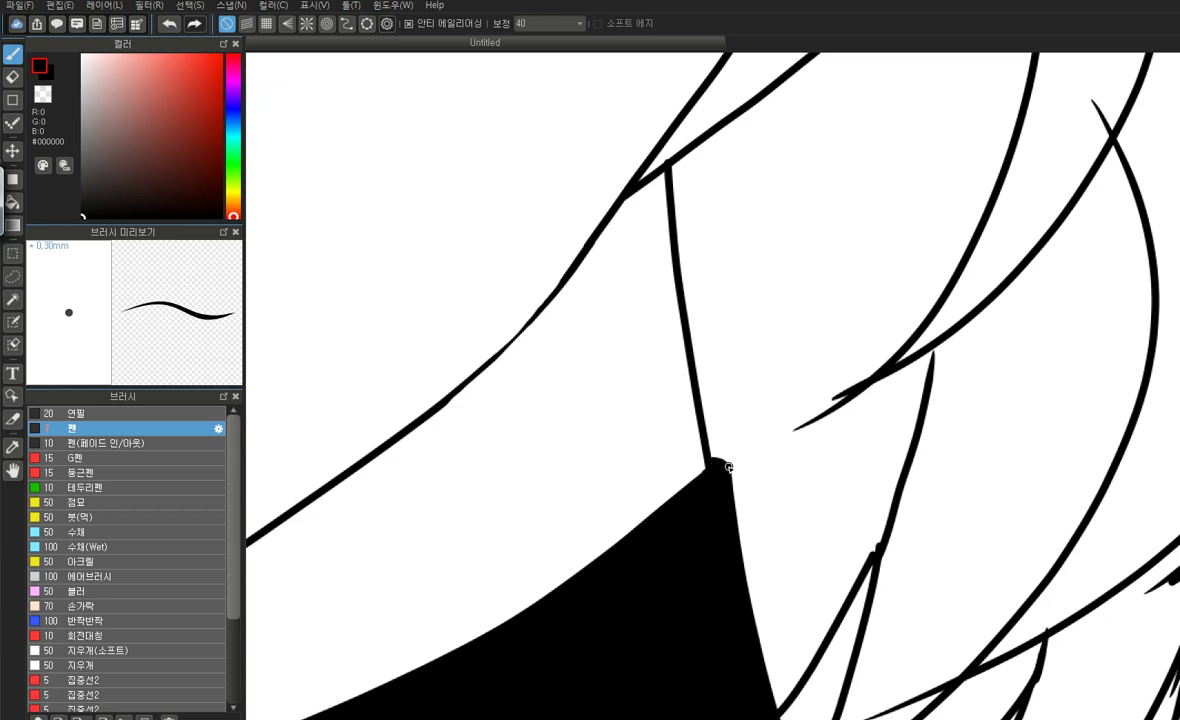
pyautogui.scroll(-4, 724, 466)
pyautogui.scroll(4, 590, 616)
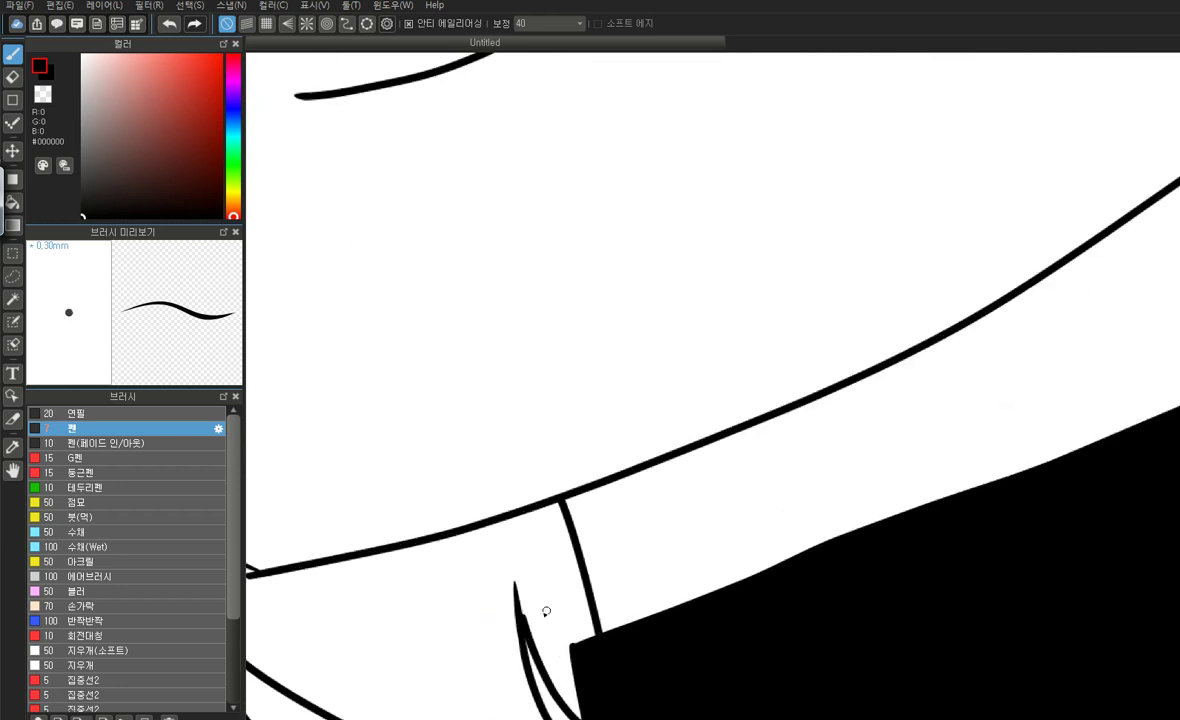
pyautogui.moveTo(590, 617); pyautogui.dragTo(563, 660)
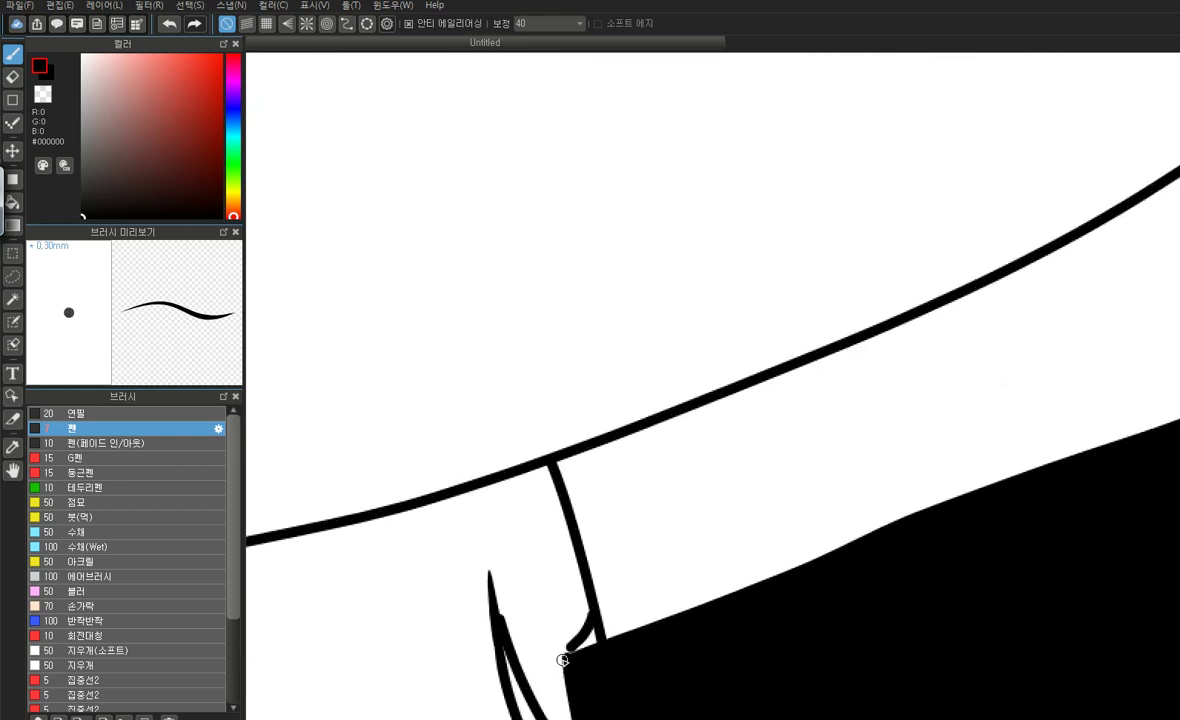
pyautogui.click(13, 201)
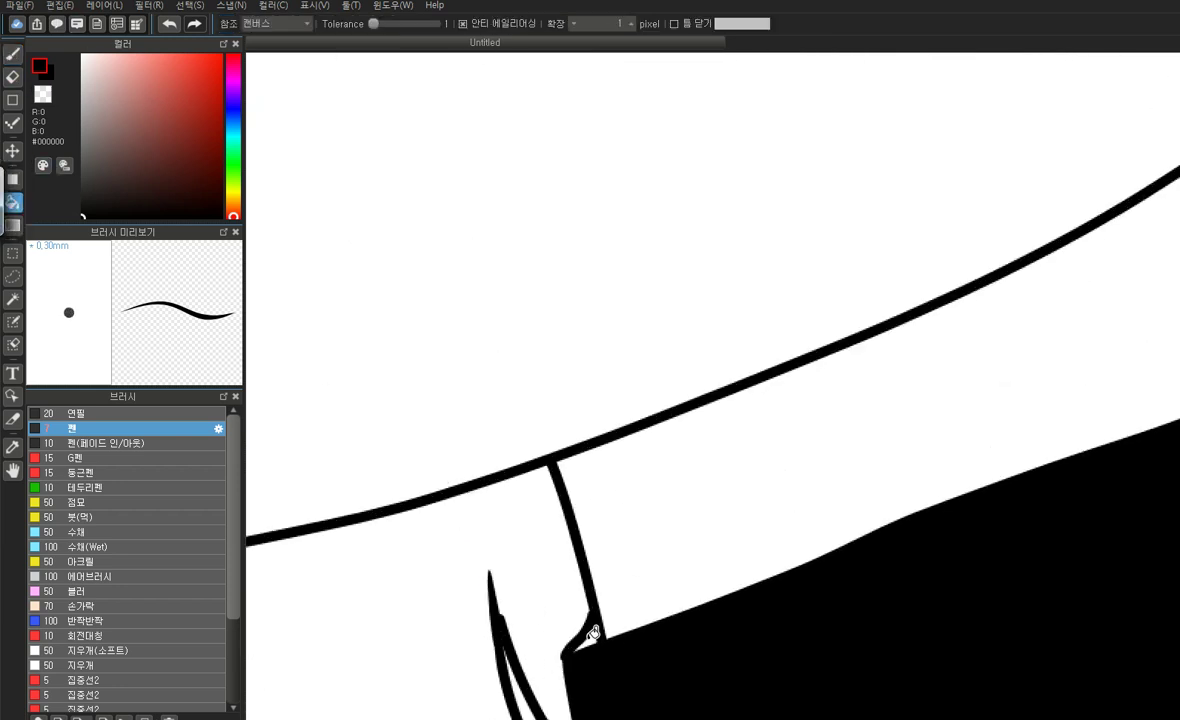
pyautogui.scroll(-6, 593, 636)
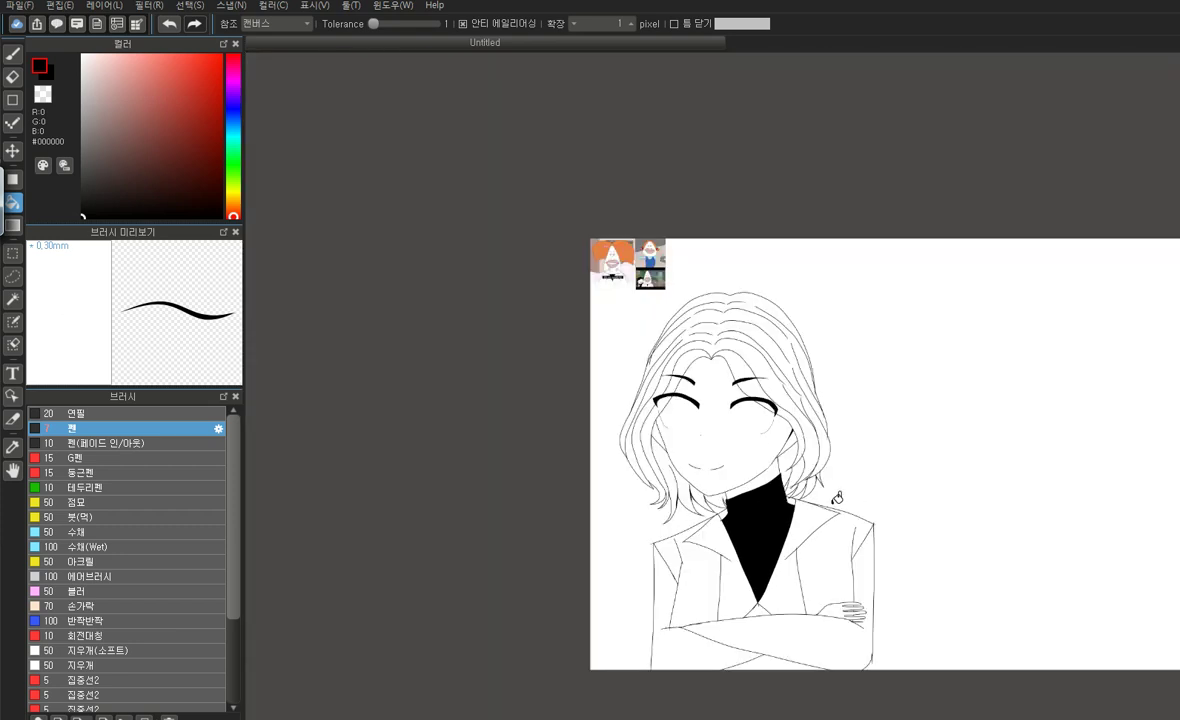
pyautogui.click(13, 53)
pyautogui.scroll(-1, 519, 393)
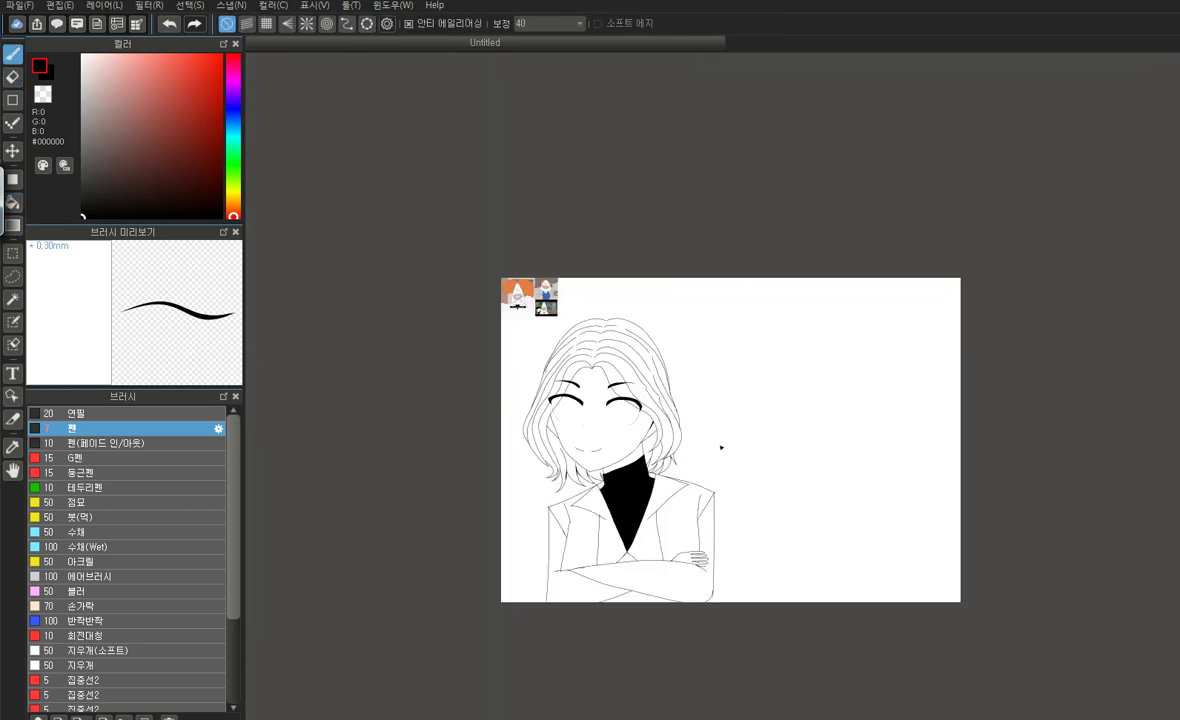
pyautogui.scroll(3, 788, 438)
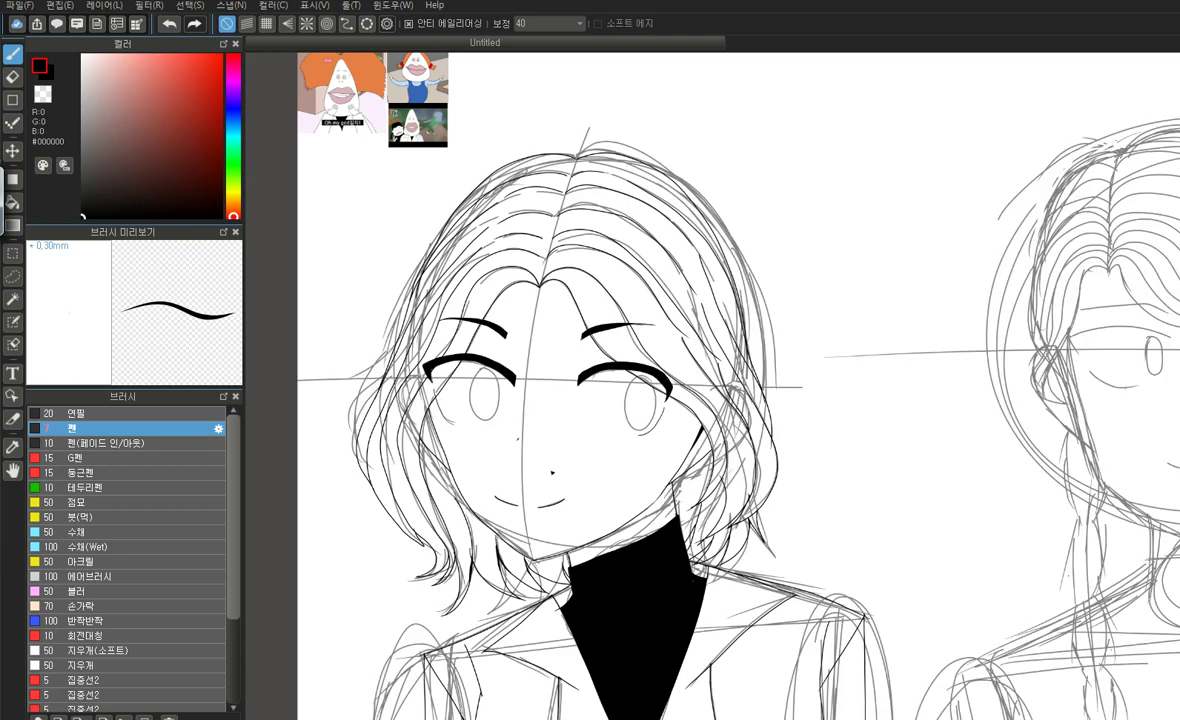
# Outline a small oval pupil inside the grey iris of the left-hand character's right-hand eye, undoing the misplaced stroke
pyautogui.scroll(4, 638, 400)
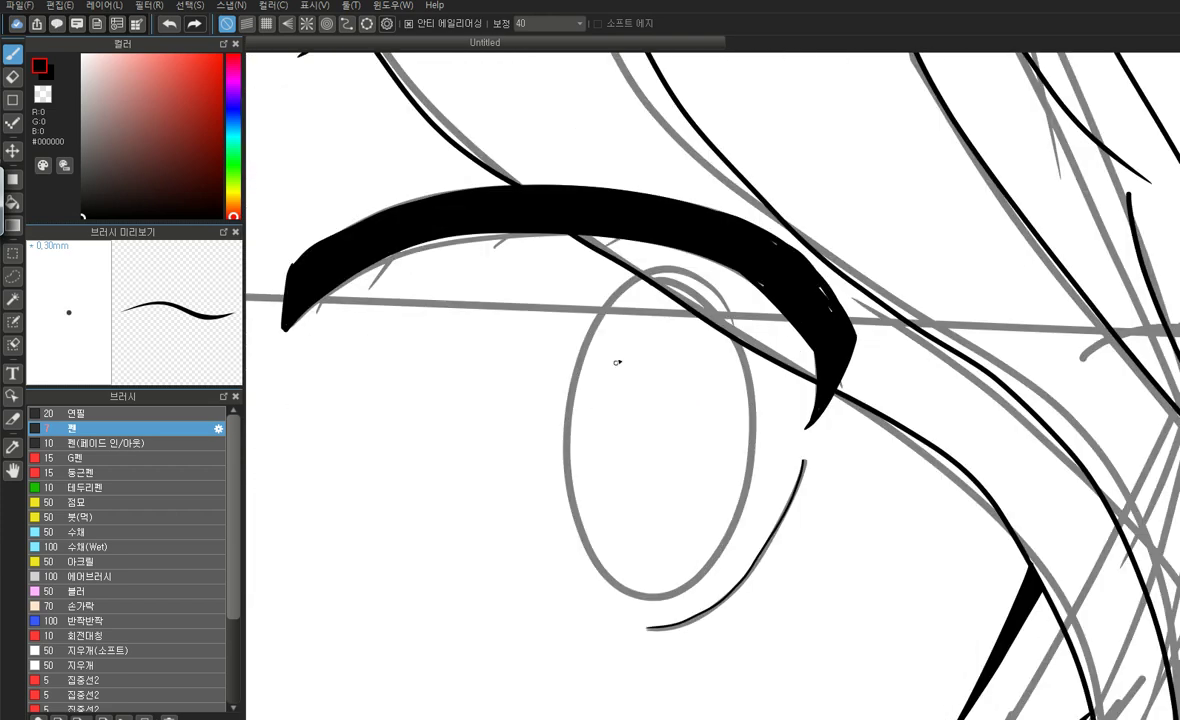
pyautogui.moveTo(651, 361)
pyautogui.mouseDown()
pyautogui.moveTo(705, 392)
pyautogui.moveTo(698, 470)
pyautogui.moveTo(669, 515)
pyautogui.moveTo(635, 495)
pyautogui.moveTo(629, 442)
pyautogui.moveTo(661, 354)
pyautogui.moveTo(691, 356)
pyautogui.moveTo(710, 414)
pyautogui.moveTo(699, 483)
pyautogui.moveTo(668, 509)
pyautogui.moveTo(642, 478)
pyautogui.moveTo(644, 375)
pyautogui.mouseUp()
pyautogui.hotkey('ctrl', 'z')
# Outline a matching small oval pupil inside the iris of the same character's left-hand eye, redoing the first attempt
pyautogui.hotkey('ctrl', '-')
pyautogui.hotkey('ctrl', '-')
pyautogui.hotkey('ctrl', '-')
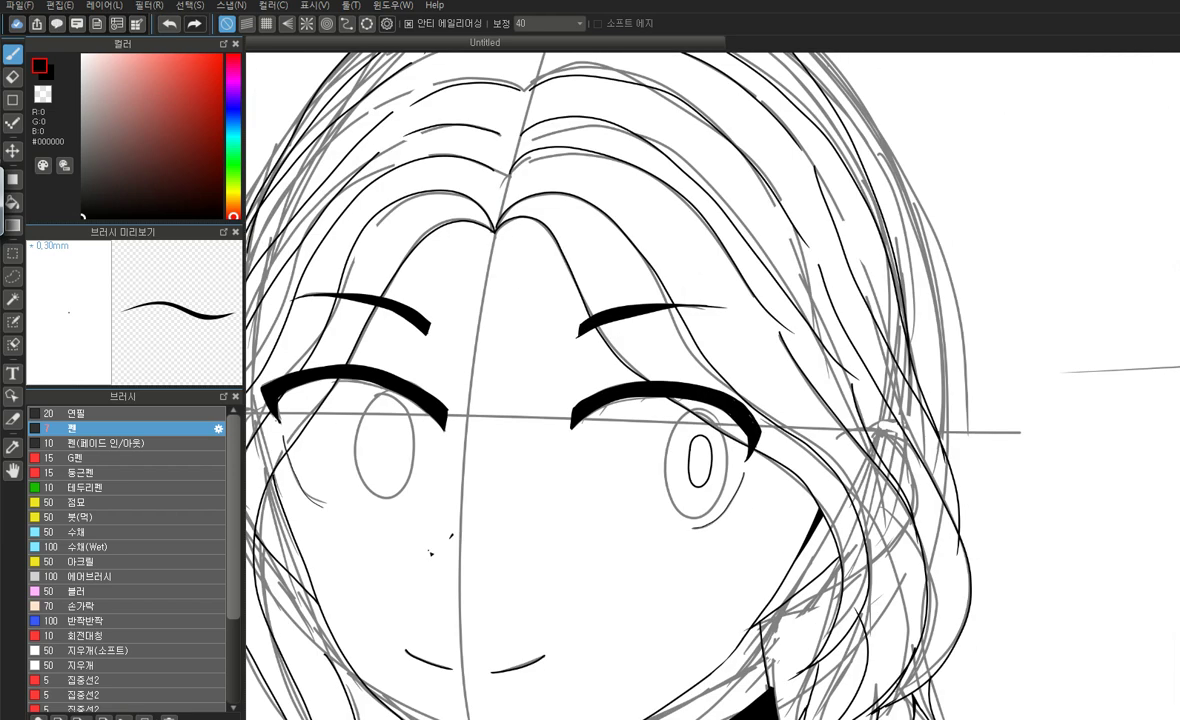
pyautogui.hotkey('ctrl', '+')
pyautogui.hotkey('ctrl', '+')
pyautogui.hotkey('ctrl', '+')
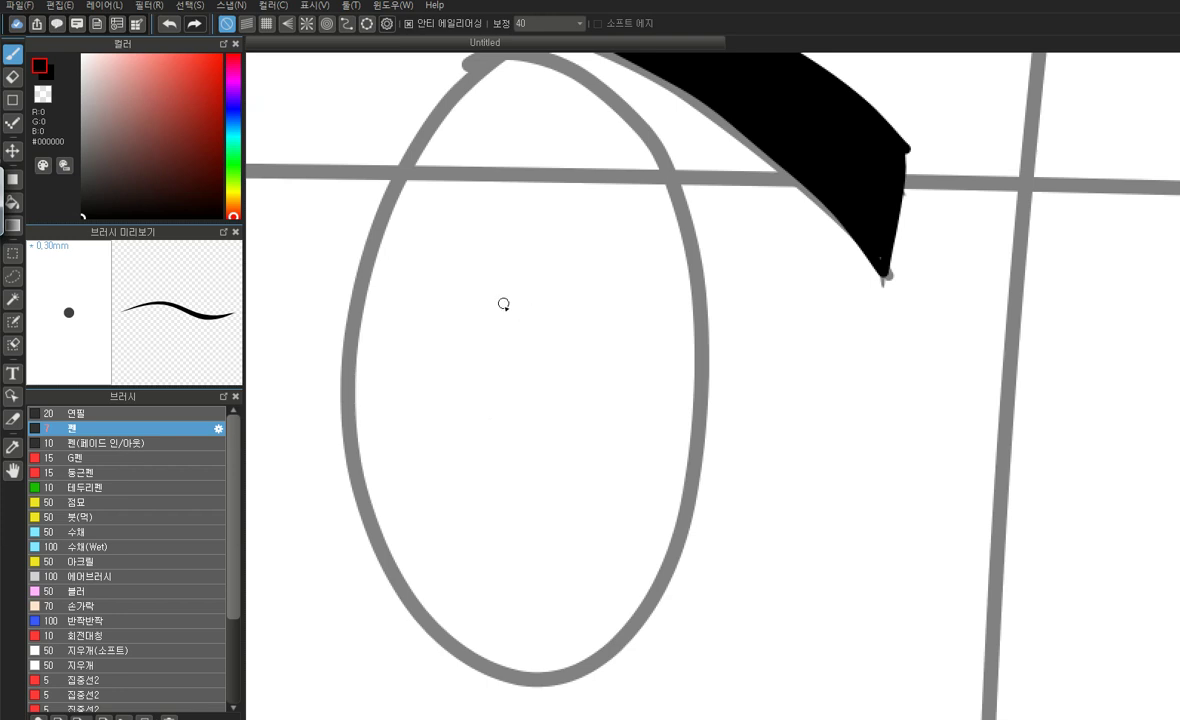
pyautogui.moveTo(492, 265)
pyautogui.mouseDown()
pyautogui.moveTo(526, 212)
pyautogui.moveTo(586, 250)
pyautogui.moveTo(601, 400)
pyautogui.moveTo(577, 496)
pyautogui.moveTo(509, 494)
pyautogui.moveTo(480, 427)
pyautogui.moveTo(470, 299)
pyautogui.moveTo(491, 218)
pyautogui.moveTo(559, 210)
pyautogui.moveTo(598, 277)
pyautogui.moveTo(595, 410)
pyautogui.moveTo(565, 471)
pyautogui.moveTo(504, 478)
pyautogui.moveTo(489, 432)
pyautogui.moveTo(493, 327)
pyautogui.mouseUp()
pyautogui.hotkey('ctrl', 'z')
pyautogui.moveTo(500, 248); pyautogui.dragTo(482, 408)
# Fill both pupil outlines with black using the Bucket tool
pyautogui.scroll(-5, 600, 350)
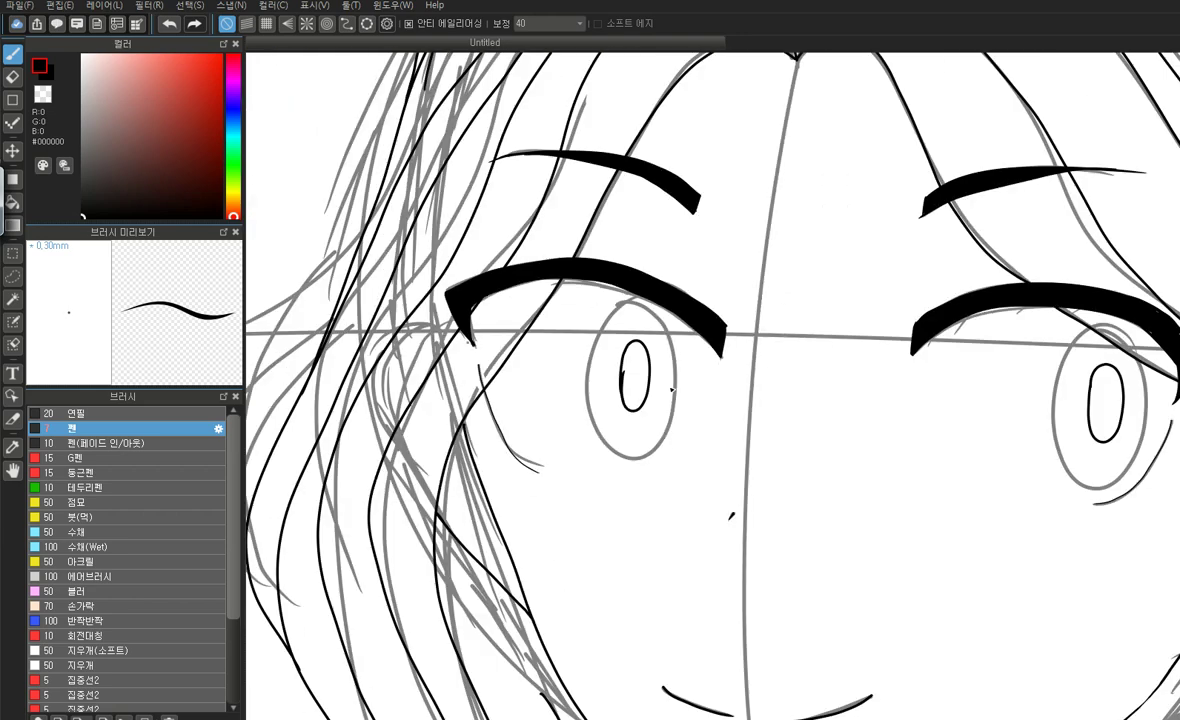
pyautogui.scroll(-3, 672, 390)
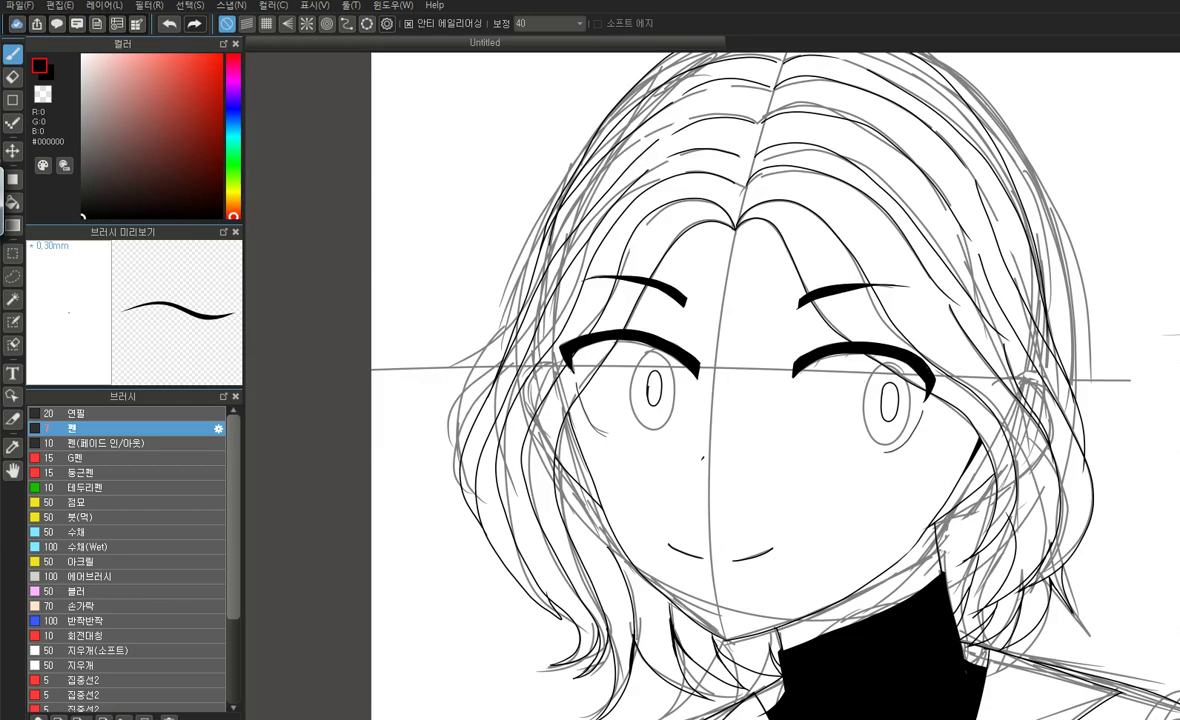
pyautogui.click(13, 201)
pyautogui.click(654, 389)
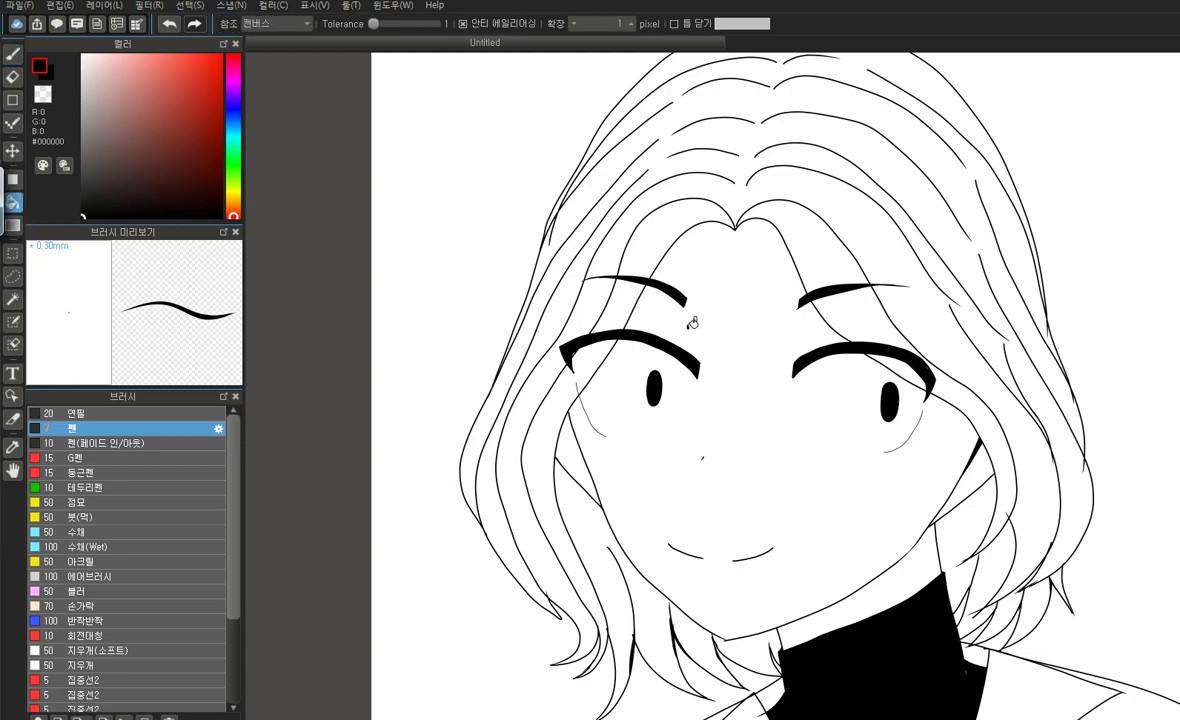
pyautogui.click(888, 404)
# Extend the left-hand pupil slightly downward with a rounded outline, fill it black and touch up the remaining white specks
pyautogui.scroll(-3, 888, 404)
pyautogui.scroll(2, 545, 320)
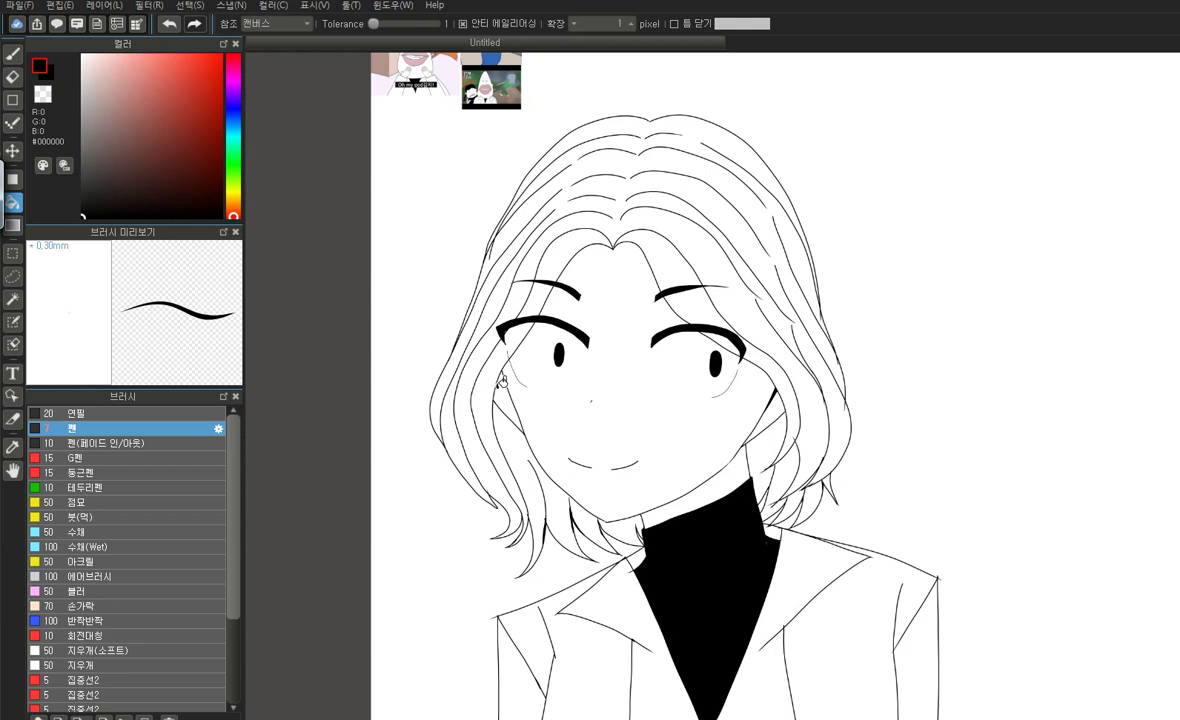
pyautogui.scroll(6, 550, 360)
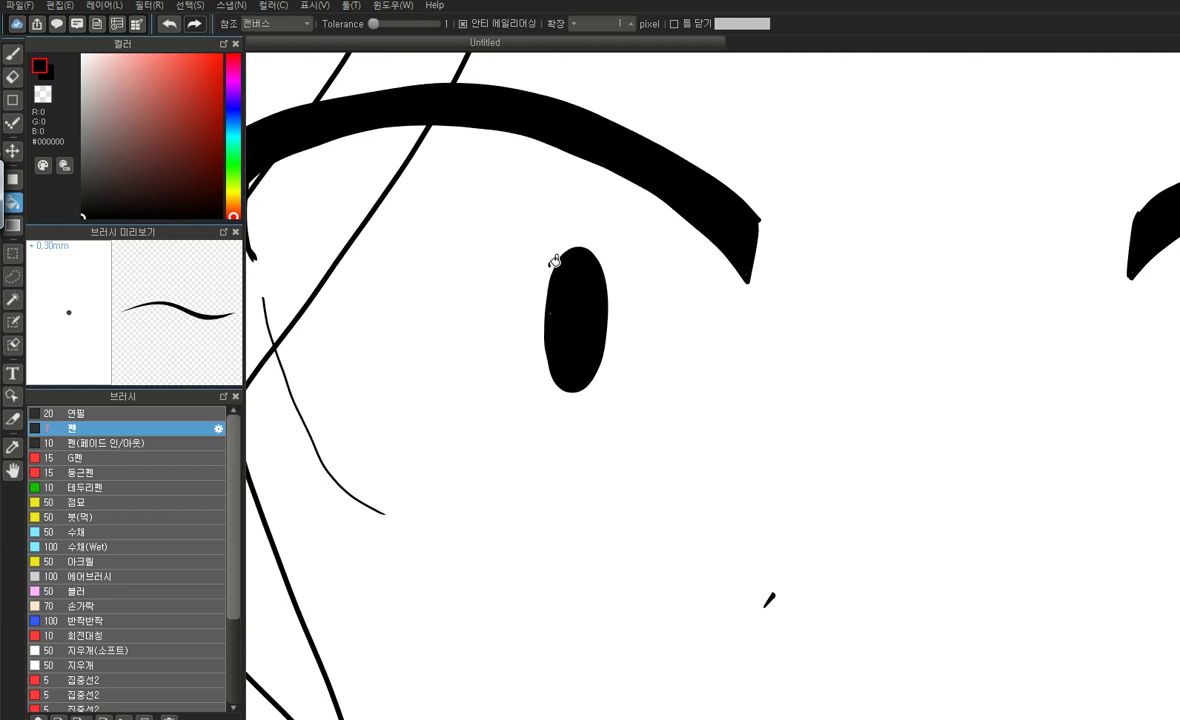
pyautogui.click(181, 128)
pyautogui.click(12, 54)
pyautogui.moveTo(182, 195); pyautogui.dragTo(222, 218)
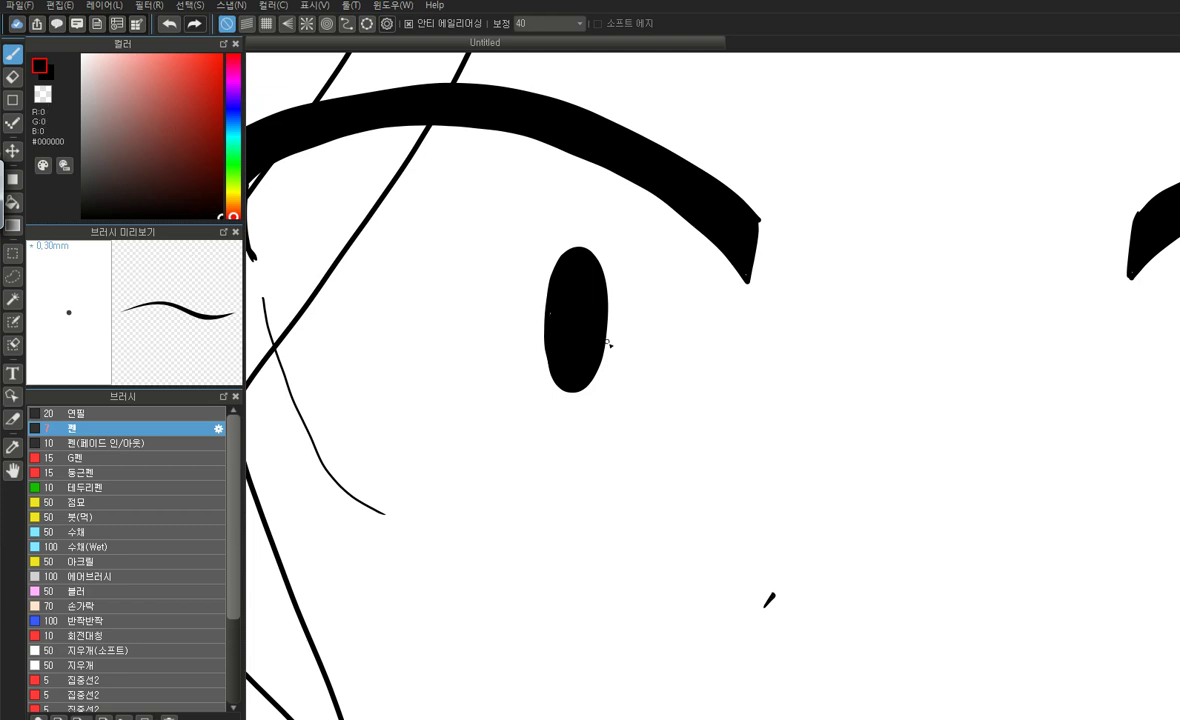
pyautogui.moveTo(599, 376); pyautogui.dragTo(575, 403)
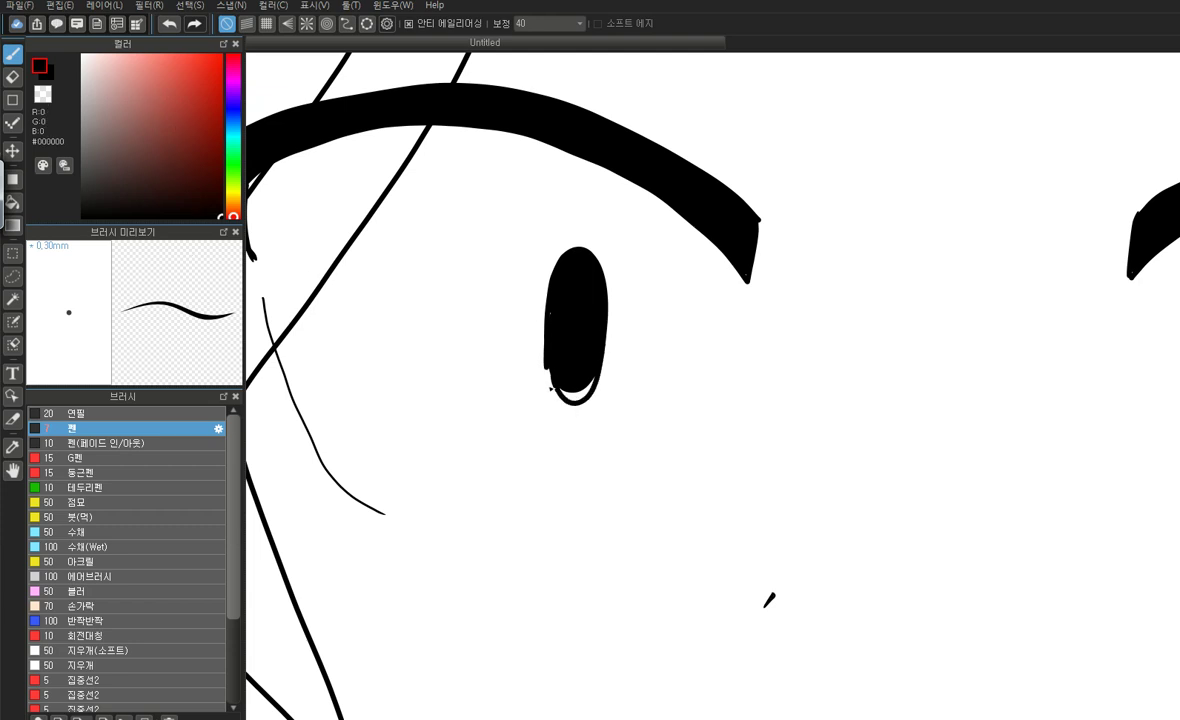
pyautogui.moveTo(560, 401); pyautogui.dragTo(579, 405)
pyautogui.press('g')
pyautogui.click(570, 392)
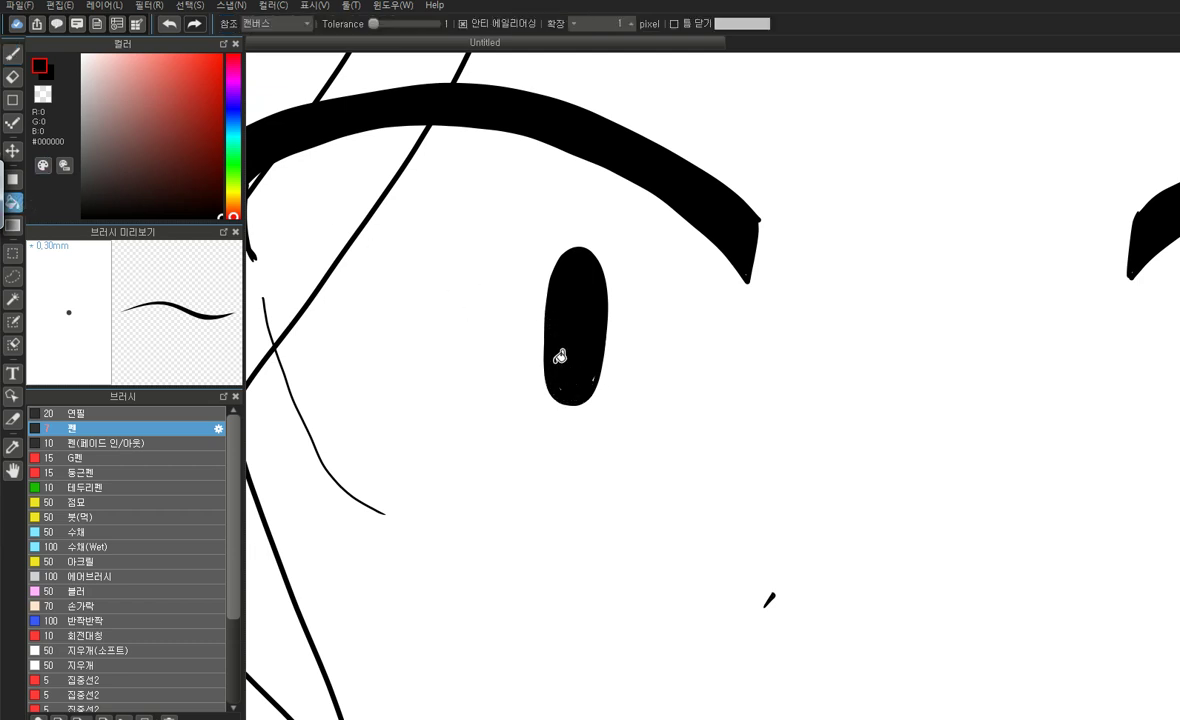
pyautogui.press('b')
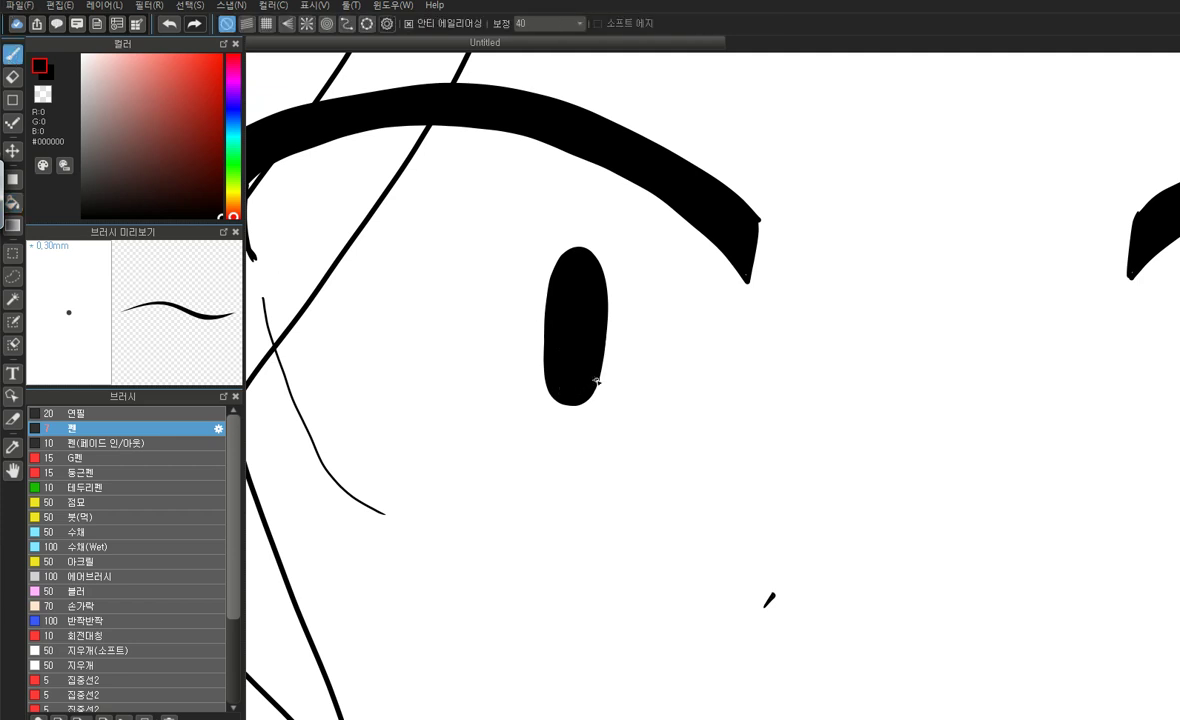
# Try inking the upper lash line of the right-hand character's right-hand eye along the grey draft, and undo the strokes
pyautogui.scroll(-5, 521, 385)
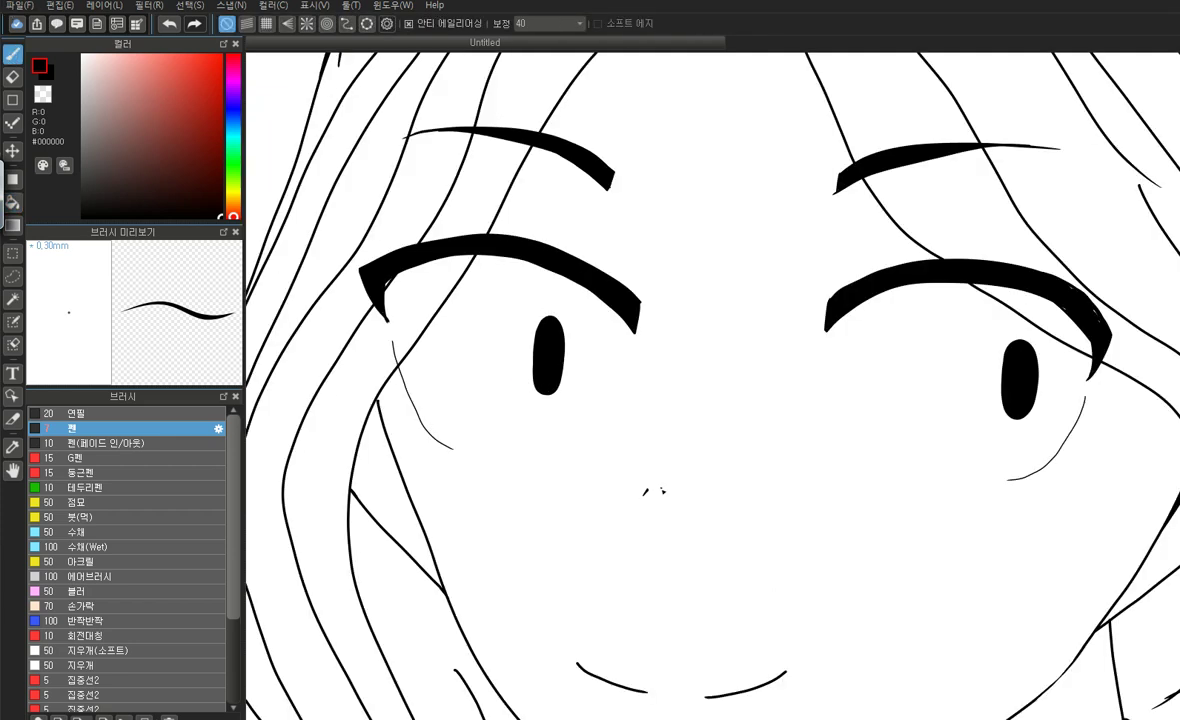
pyautogui.scroll(-3, 752, 315)
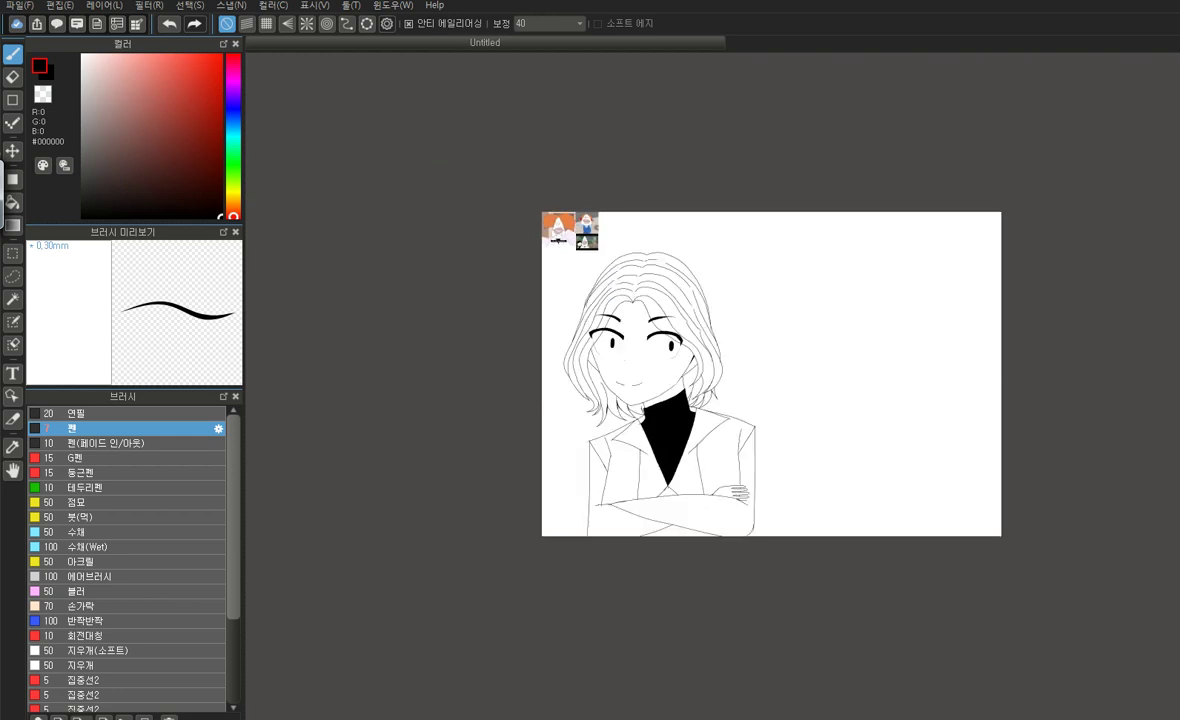
pyautogui.scroll(4, 915, 402)
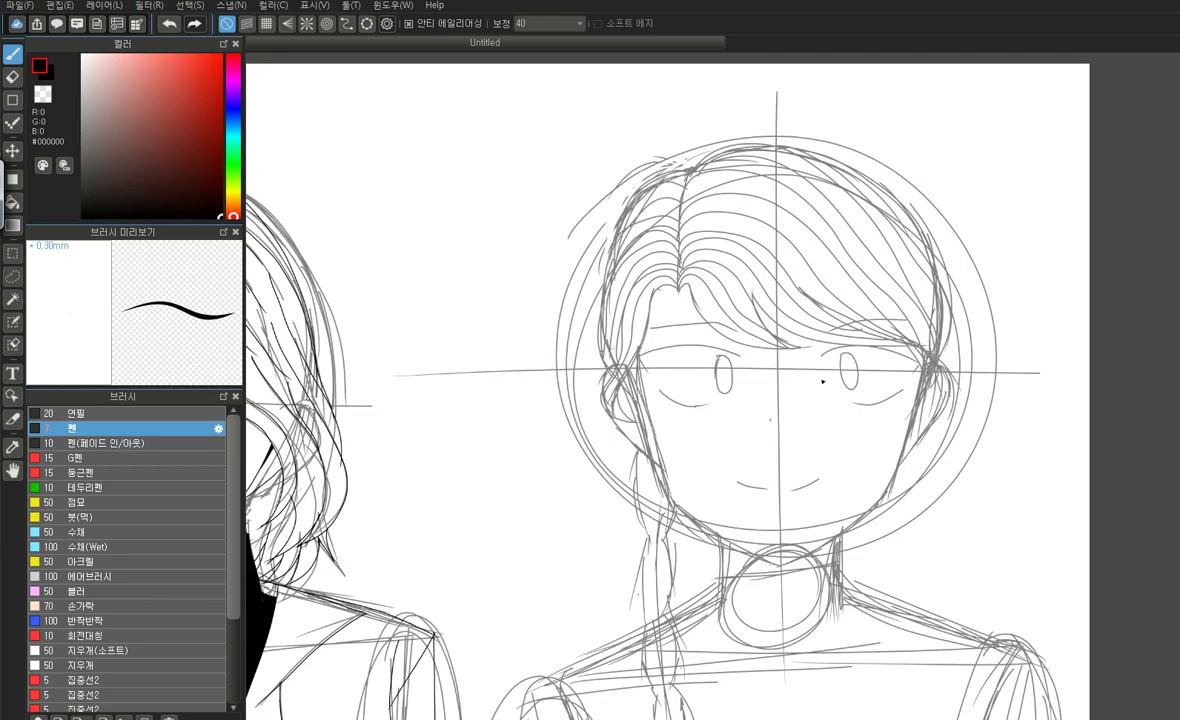
pyautogui.scroll(2, 822, 381)
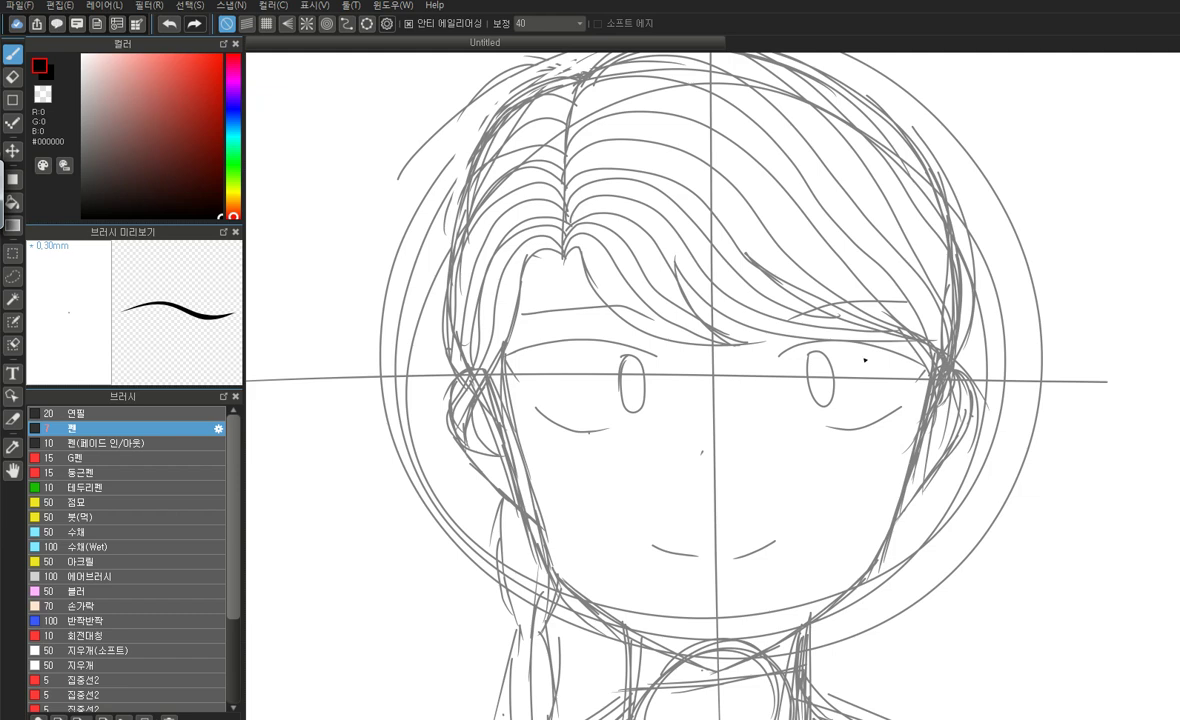
pyautogui.scroll(-2, 643, 325)
pyautogui.scroll(6, 854, 341)
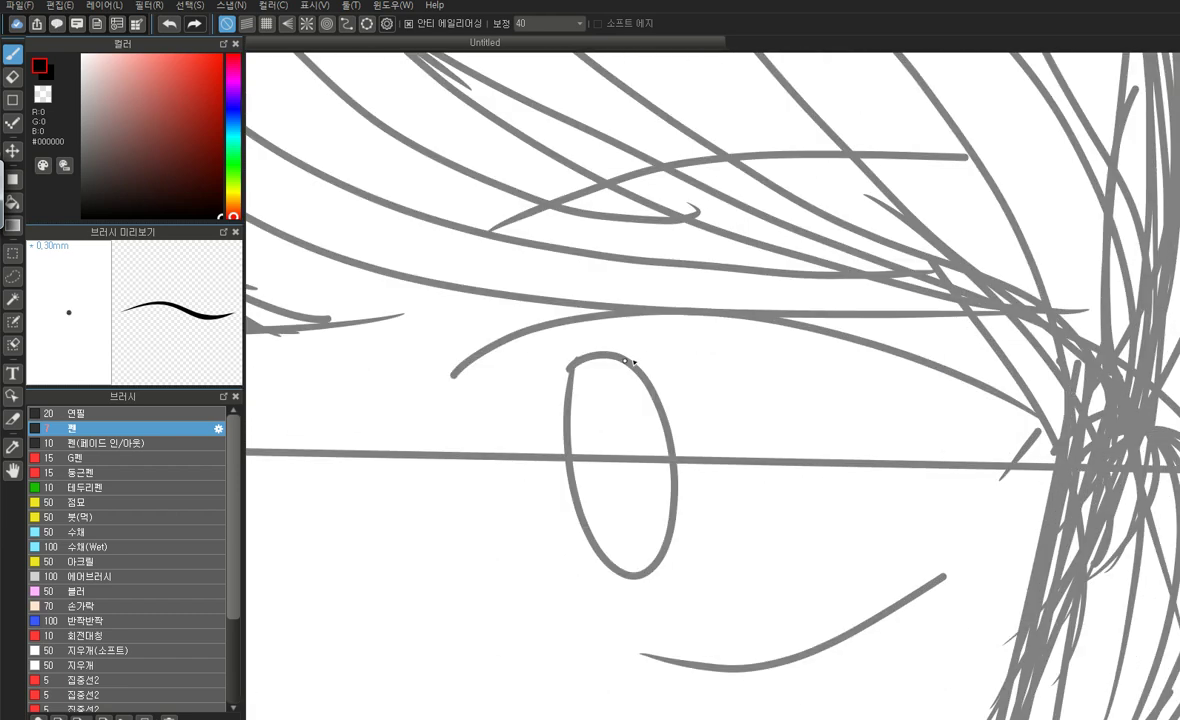
pyautogui.moveTo(465, 365)
pyautogui.mouseDown()
pyautogui.moveTo(619, 319)
pyautogui.moveTo(838, 338)
pyautogui.moveTo(1045, 432)
pyautogui.mouseUp()
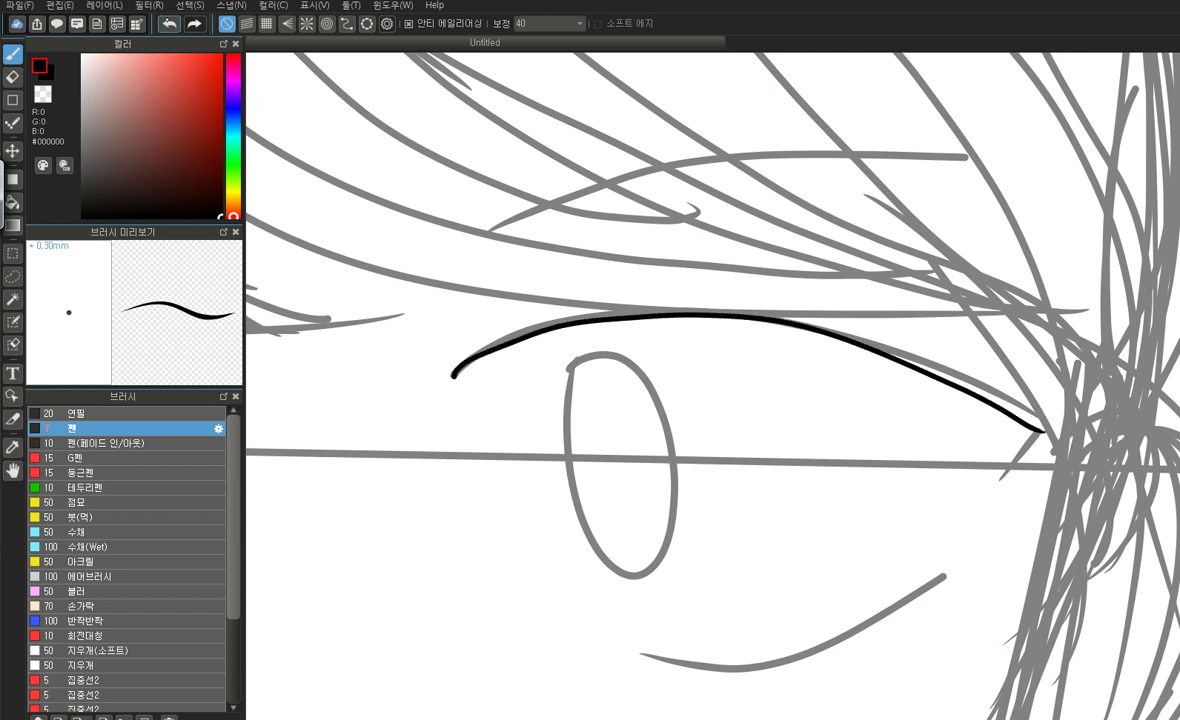
pyautogui.hotkey('ctrl', 'z')
pyautogui.moveTo(453, 379); pyautogui.dragTo(546, 340)
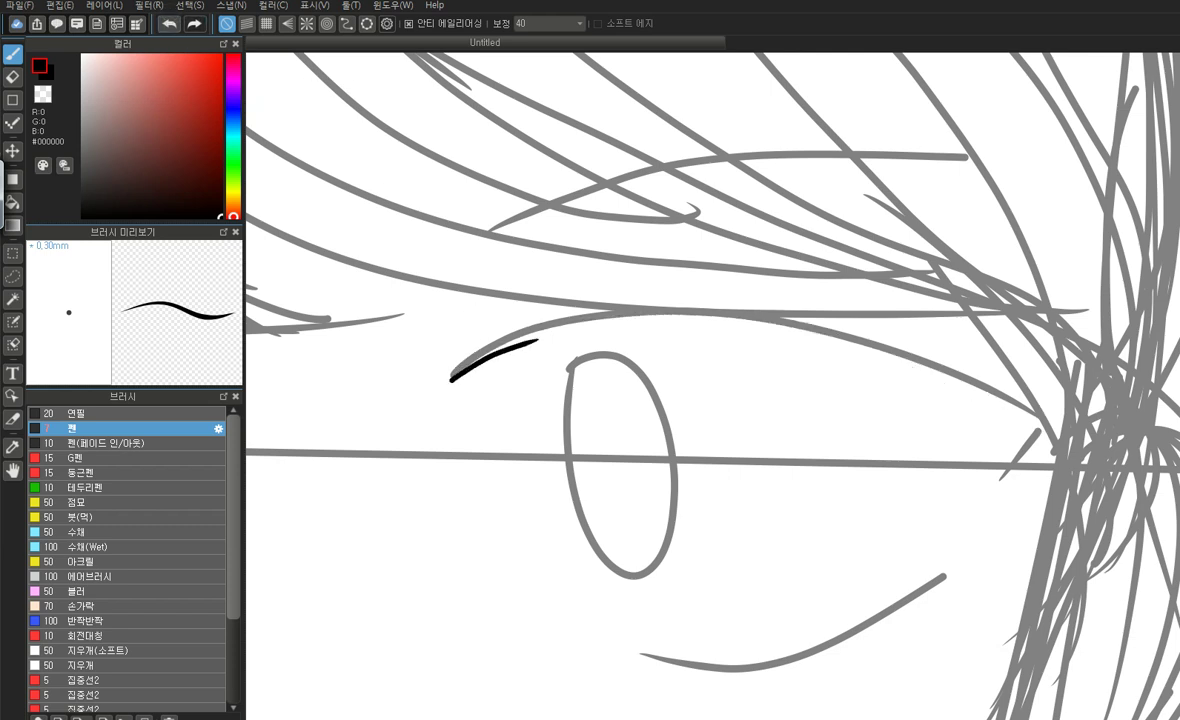
pyautogui.hotkey('ctrl', 'z')
# Ink the upper edge of that eye's lash as an arch slightly above the draft line, ending in a pointed outer corner
pyautogui.moveTo(455, 376)
pyautogui.mouseDown()
pyautogui.moveTo(474, 356)
pyautogui.moveTo(611, 311)
pyautogui.moveTo(848, 340)
pyautogui.moveTo(1038, 432)
pyautogui.mouseUp()
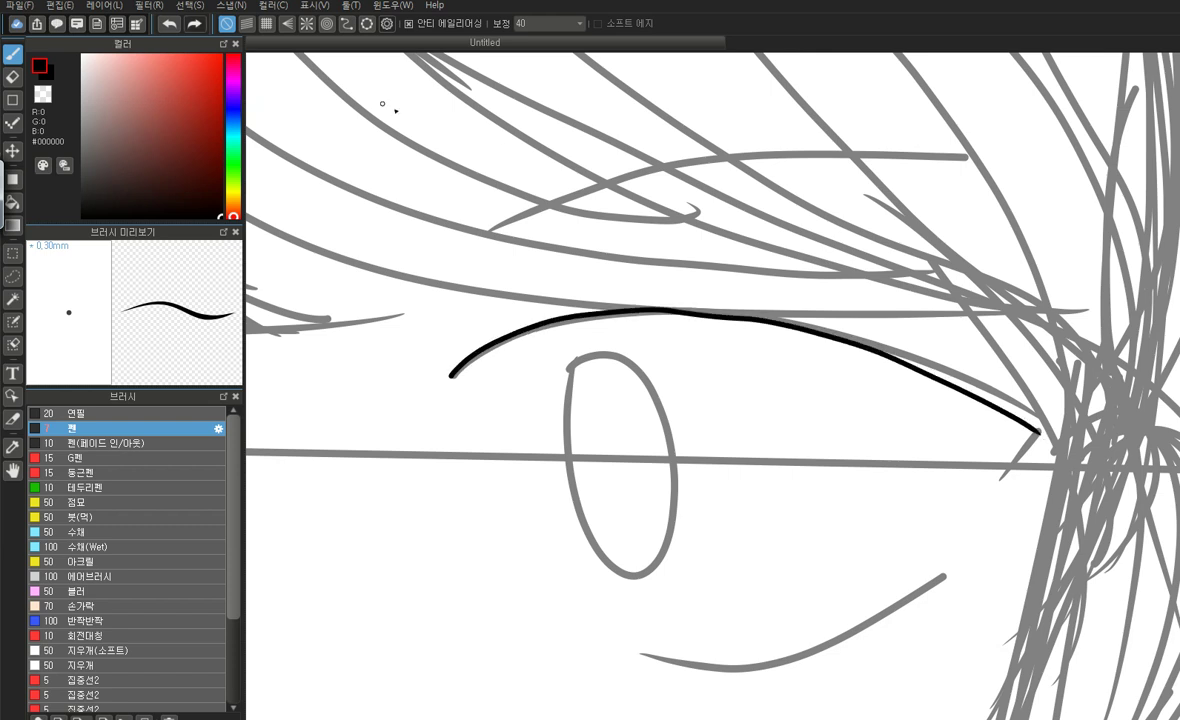
pyautogui.hotkey('ctrl', 'z')
pyautogui.moveTo(475, 354)
pyautogui.mouseDown()
pyautogui.moveTo(680, 298)
pyautogui.moveTo(796, 312)
pyautogui.mouseUp()
pyautogui.hotkey('ctrl', 'z')
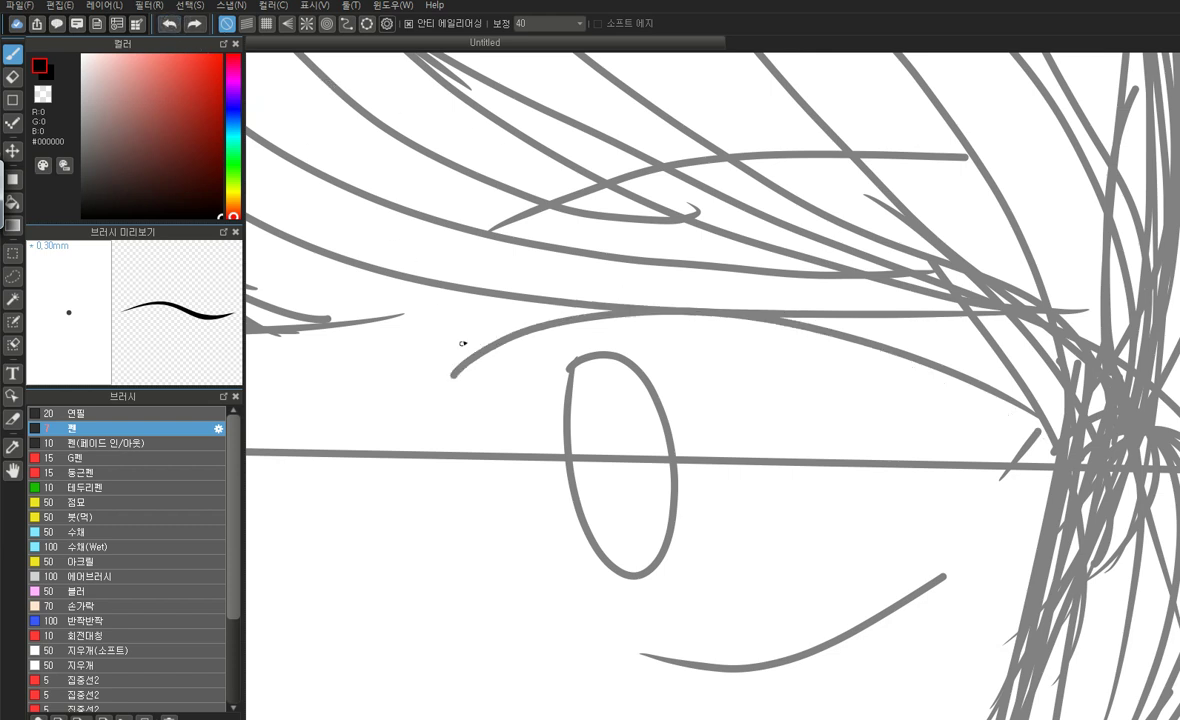
pyautogui.moveTo(456, 376)
pyautogui.mouseDown()
pyautogui.moveTo(490, 338)
pyautogui.moveTo(722, 300)
pyautogui.moveTo(925, 352)
pyautogui.moveTo(1057, 430)
pyautogui.moveTo(1050, 422)
pyautogui.moveTo(996, 475)
pyautogui.moveTo(1022, 415)
pyautogui.moveTo(860, 345)
pyautogui.moveTo(726, 330)
pyautogui.mouseUp()
pyautogui.hotkey('ctrl', 'z')
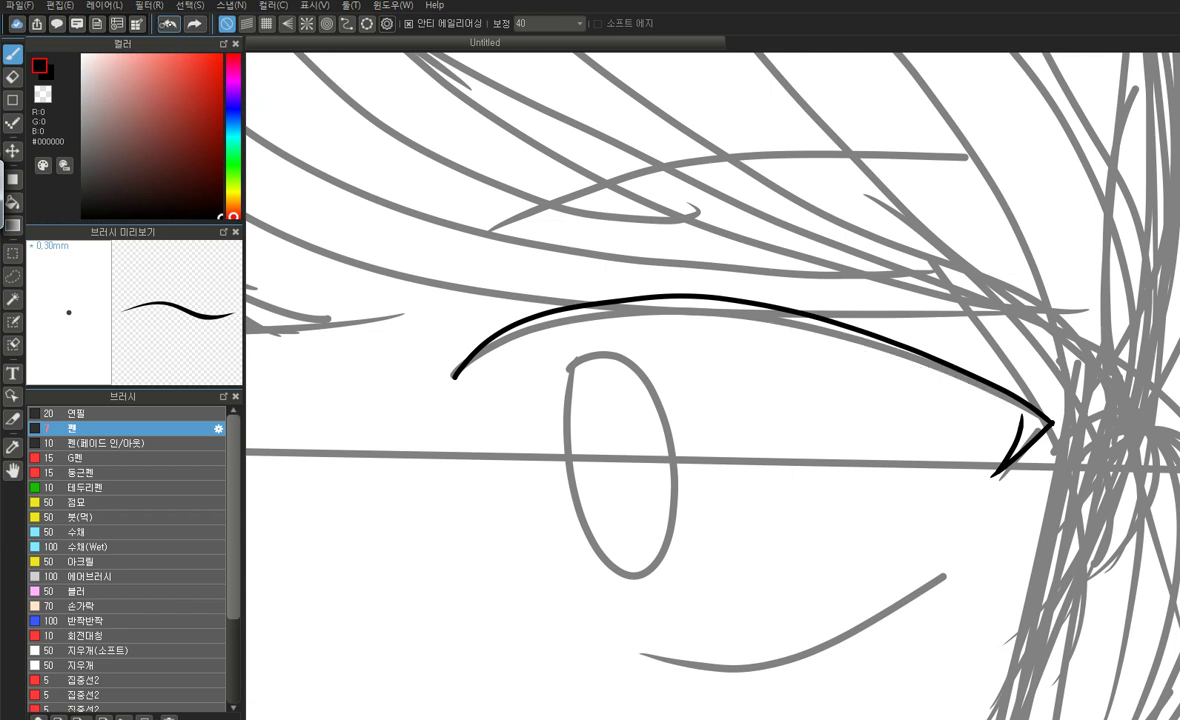
# Close the lash's inner end with a short stroke and ink its curved lower edge to the outer corner, undoing unsuitable attempts
pyautogui.moveTo(456, 394)
pyautogui.mouseDown()
pyautogui.moveTo(534, 346)
pyautogui.moveTo(648, 320)
pyautogui.moveTo(787, 325)
pyautogui.moveTo(911, 369)
pyautogui.moveTo(1020, 426)
pyautogui.mouseUp()
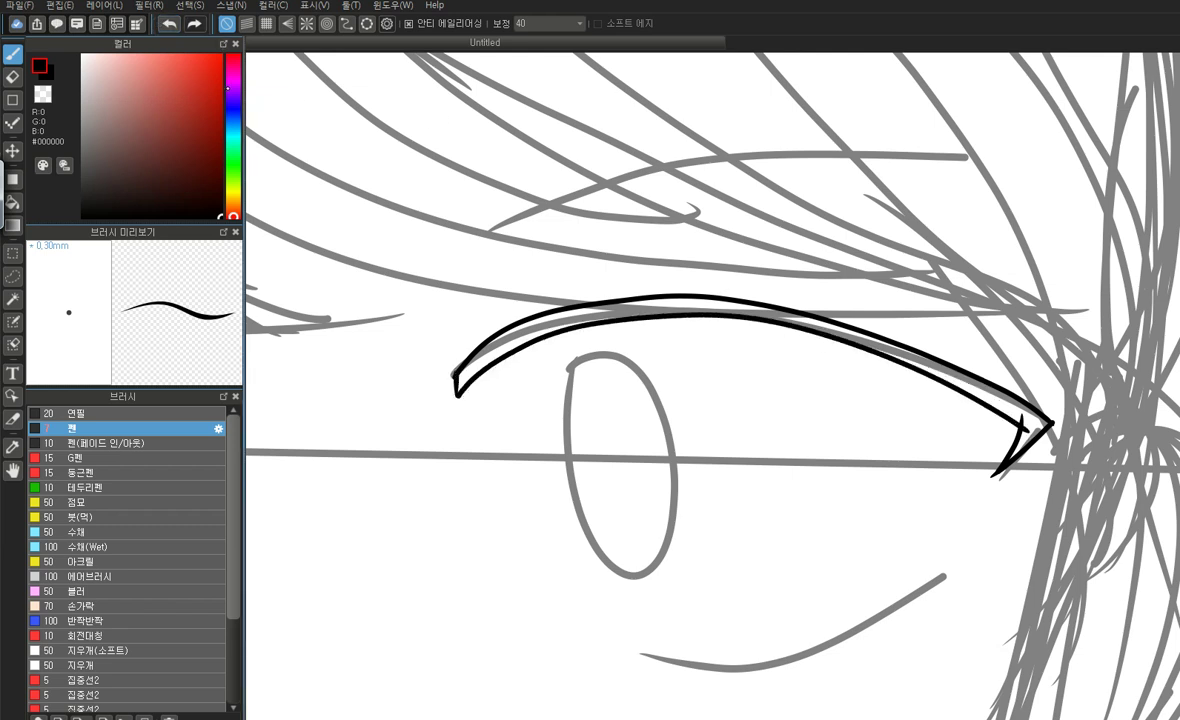
pyautogui.hotkey('ctrl', 'z')
pyautogui.moveTo(1020, 422)
pyautogui.mouseDown()
pyautogui.moveTo(922, 377)
pyautogui.moveTo(716, 321)
pyautogui.moveTo(490, 360)
pyautogui.moveTo(452, 402)
pyautogui.moveTo(632, 348)
pyautogui.moveTo(870, 379)
pyautogui.mouseUp()
pyautogui.hotkey('ctrl', 'z')
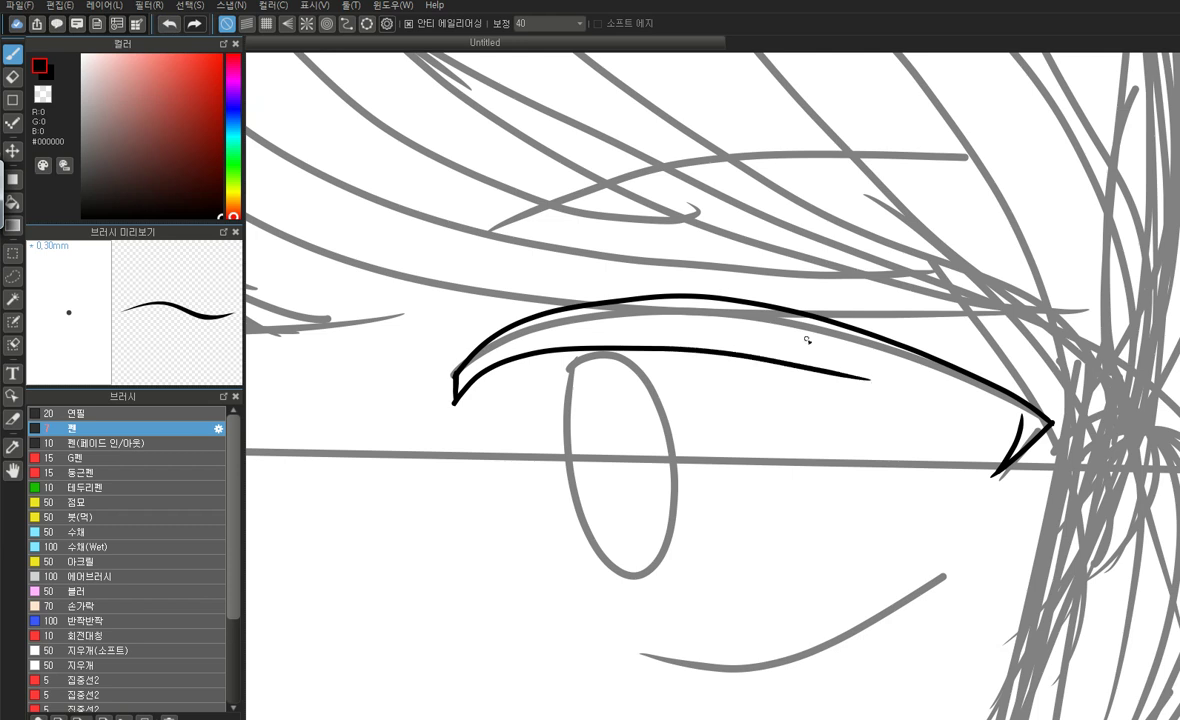
pyautogui.hotkey('ctrl', 'z')
pyautogui.moveTo(455, 402)
pyautogui.mouseDown()
pyautogui.moveTo(492, 370)
pyautogui.moveTo(577, 338)
pyautogui.moveTo(712, 340)
pyautogui.moveTo(853, 360)
pyautogui.moveTo(984, 417)
pyautogui.moveTo(1022, 452)
pyautogui.mouseUp()
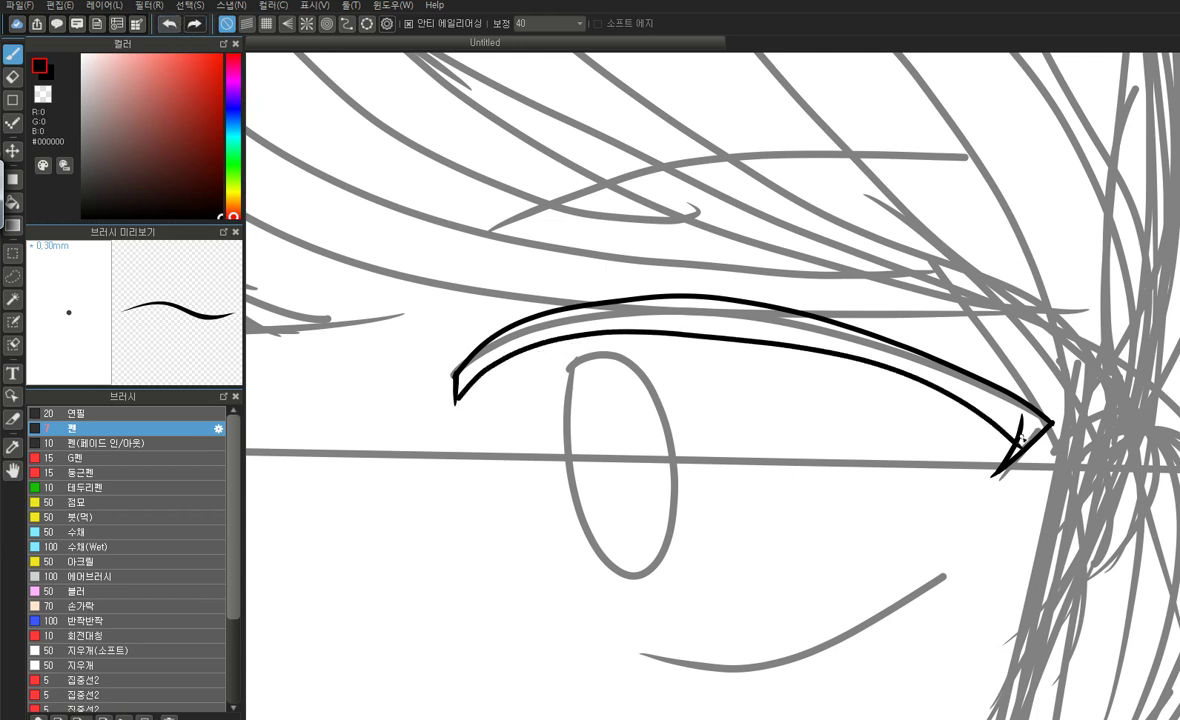
pyautogui.click(170, 26)
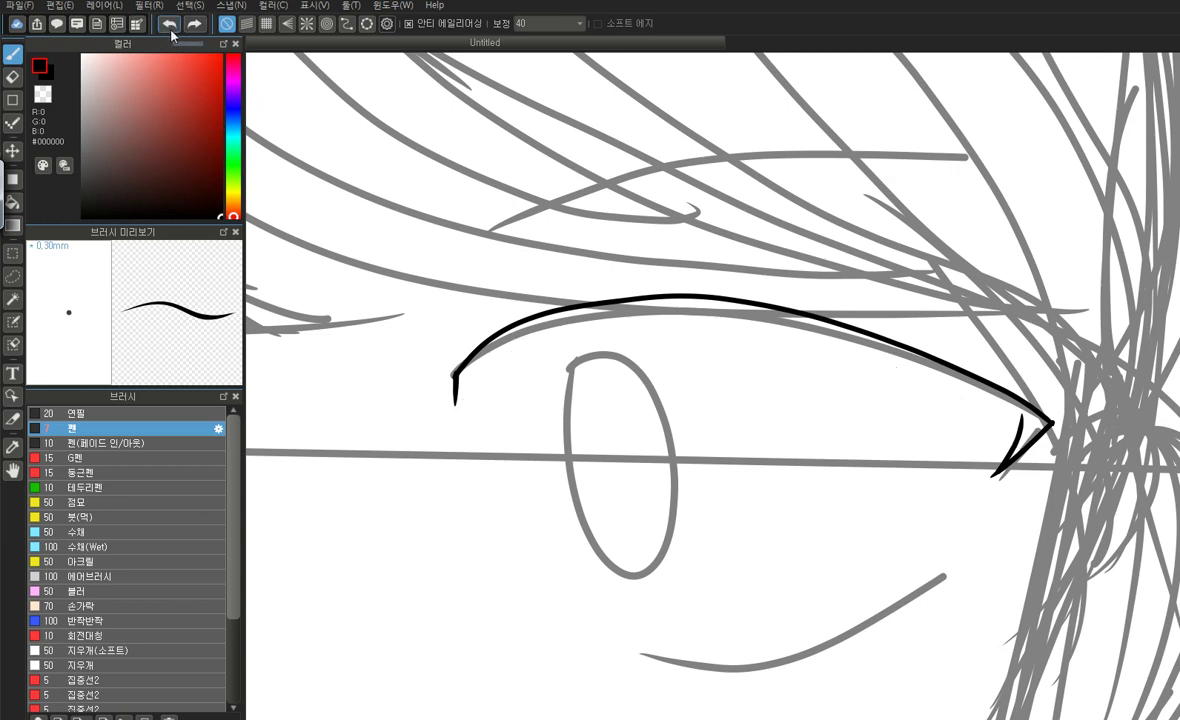
pyautogui.moveTo(463, 396)
pyautogui.mouseDown()
pyautogui.moveTo(553, 347)
pyautogui.moveTo(650, 328)
pyautogui.moveTo(778, 332)
pyautogui.moveTo(914, 371)
pyautogui.moveTo(1010, 421)
pyautogui.moveTo(742, 308)
pyautogui.mouseUp()
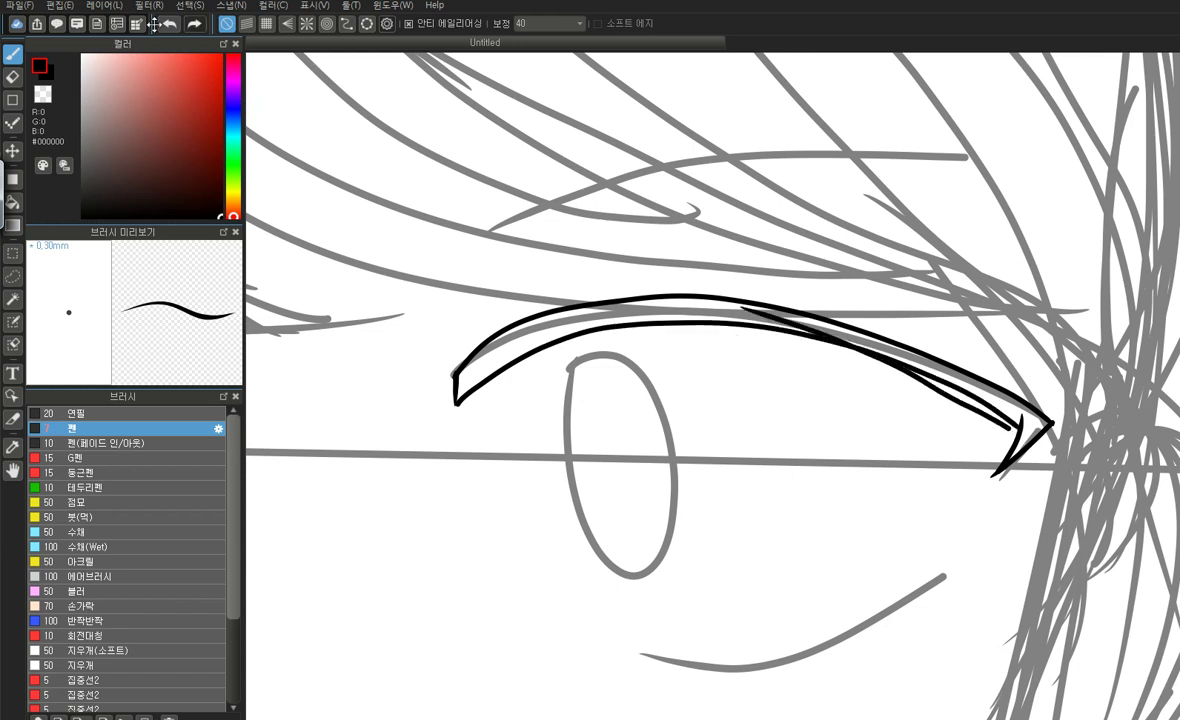
# Add a second line under the outer half of the lash's lower edge to thicken it toward the outer corner
pyautogui.hotkey('ctrl', 'z')
pyautogui.moveTo(1015, 437)
pyautogui.mouseDown()
pyautogui.moveTo(960, 396)
pyautogui.moveTo(780, 316)
pyautogui.mouseUp()
pyautogui.hotkey('ctrl', 'z')
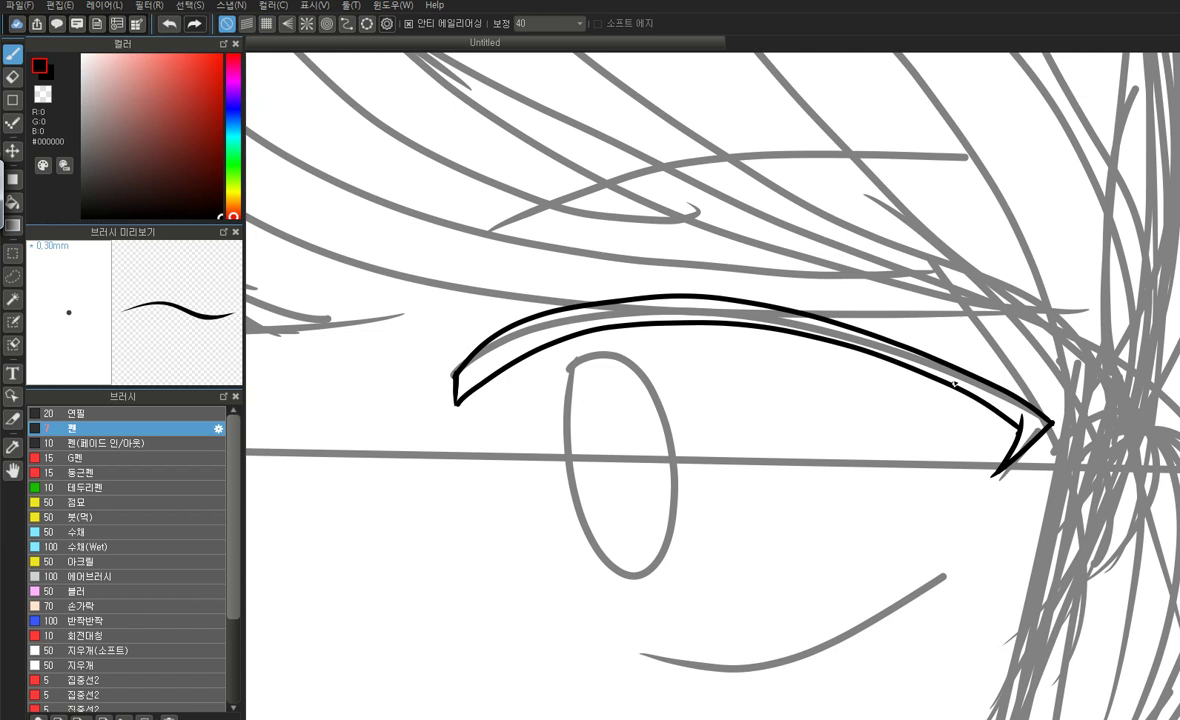
pyautogui.moveTo(1001, 431); pyautogui.dragTo(878, 358)
pyautogui.moveTo(948, 396); pyautogui.dragTo(690, 296)
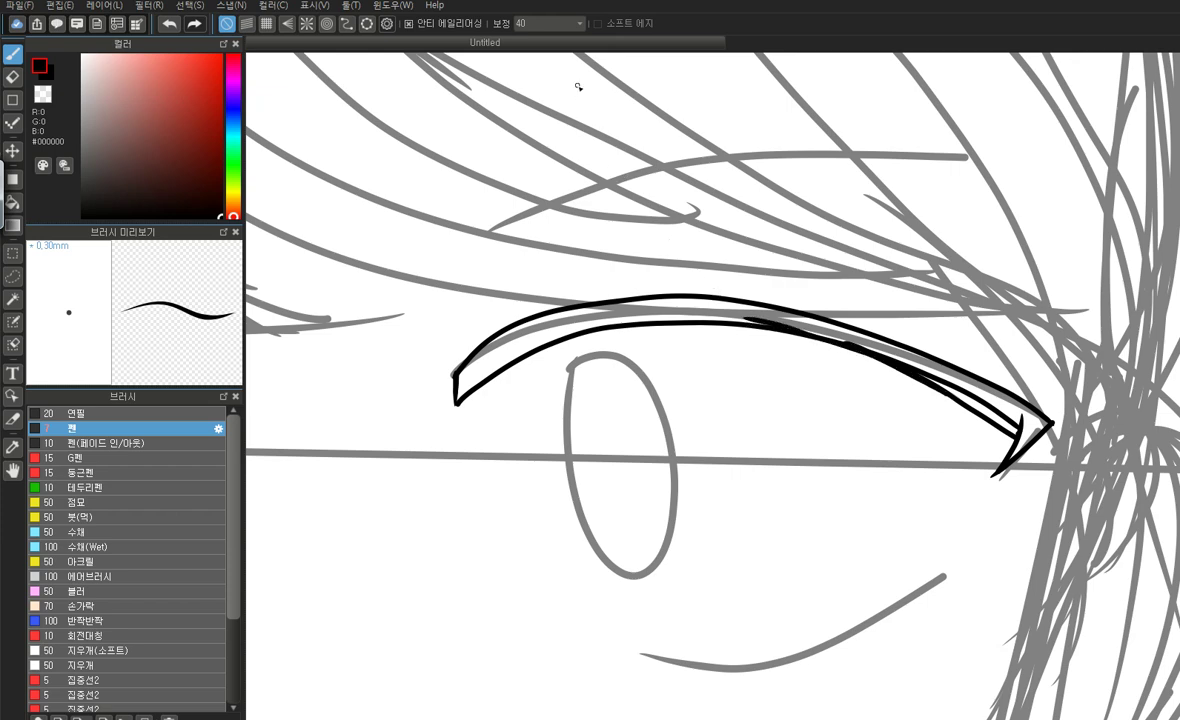
# Try inking the upper lash line of the right-hand character's left-hand eye from the inner end, and undo the strokes
pyautogui.scroll(-3, 783, 326)
pyautogui.scroll(2, 307, 382)
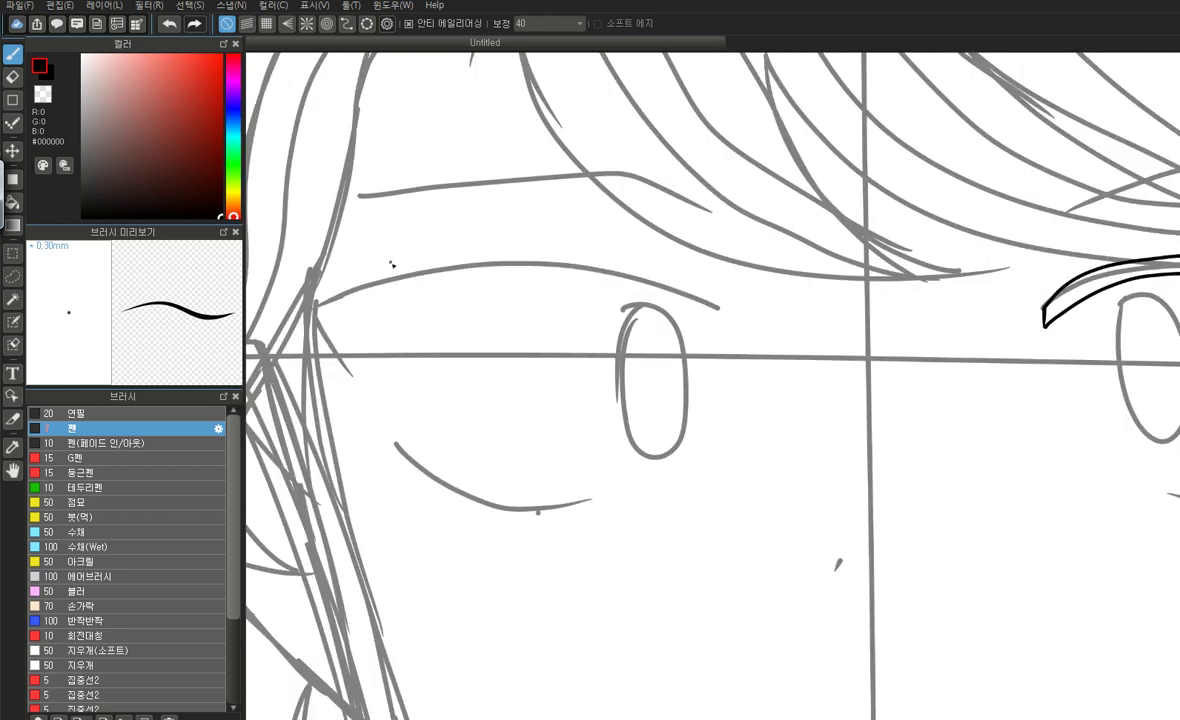
pyautogui.scroll(1, 392, 264)
pyautogui.moveTo(886, 335)
pyautogui.mouseDown()
pyautogui.moveTo(691, 247)
pyautogui.moveTo(528, 241)
pyautogui.mouseUp()
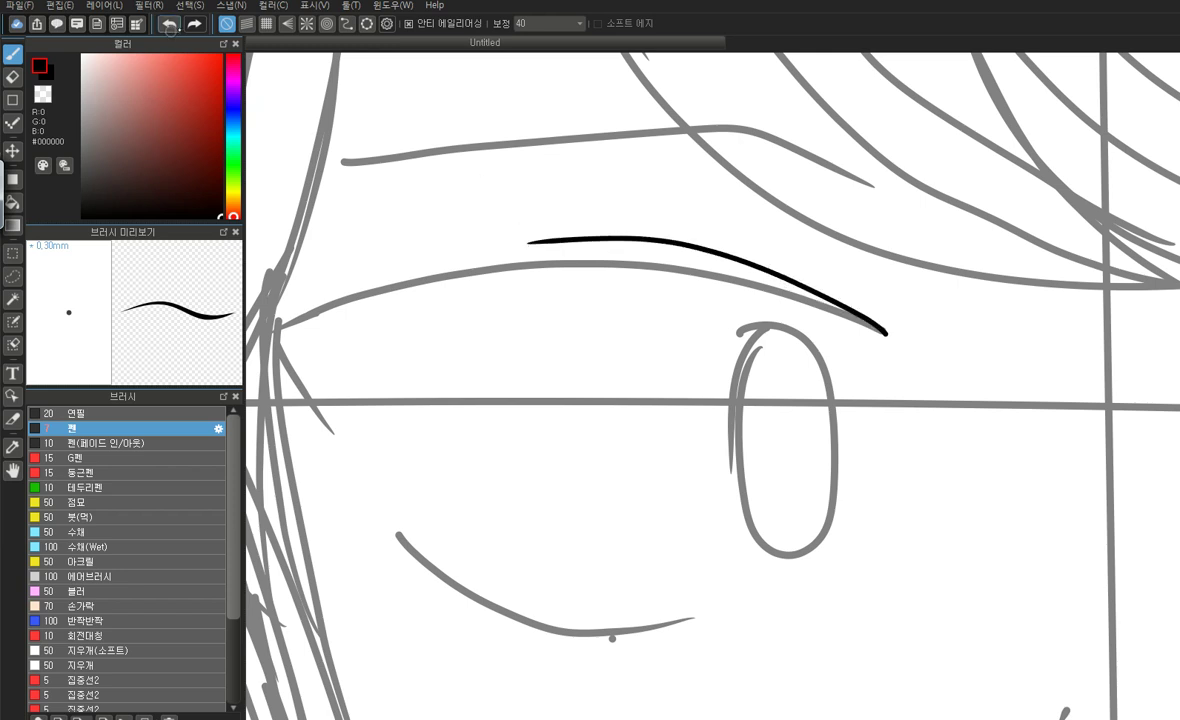
pyautogui.hotkey('ctrl', 'z')
pyautogui.moveTo(880, 327)
pyautogui.mouseDown()
pyautogui.moveTo(697, 268)
pyautogui.moveTo(577, 260)
pyautogui.mouseUp()
pyautogui.hotkey('ctrl', 'z')
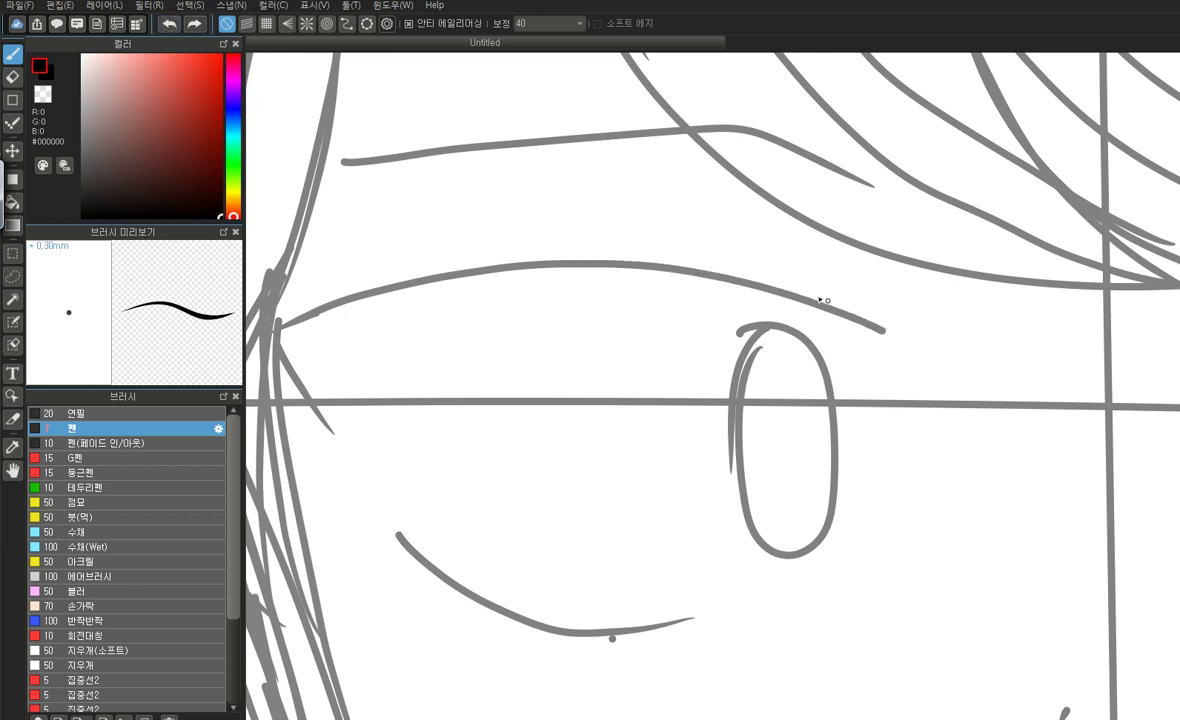
# Ink the full upper edge of the left-hand eye's lash, its short inner end and the inner part of its lower edge
pyautogui.moveTo(883, 331)
pyautogui.mouseDown()
pyautogui.moveTo(825, 298)
pyautogui.moveTo(644, 250)
pyautogui.moveTo(543, 252)
pyautogui.moveTo(289, 330)
pyautogui.mouseUp()
pyautogui.hotkey('ctrl', 'z')
pyautogui.moveTo(885, 332)
pyautogui.mouseDown()
pyautogui.moveTo(837, 300)
pyautogui.moveTo(645, 257)
pyautogui.moveTo(461, 275)
pyautogui.moveTo(270, 332)
pyautogui.mouseUp()
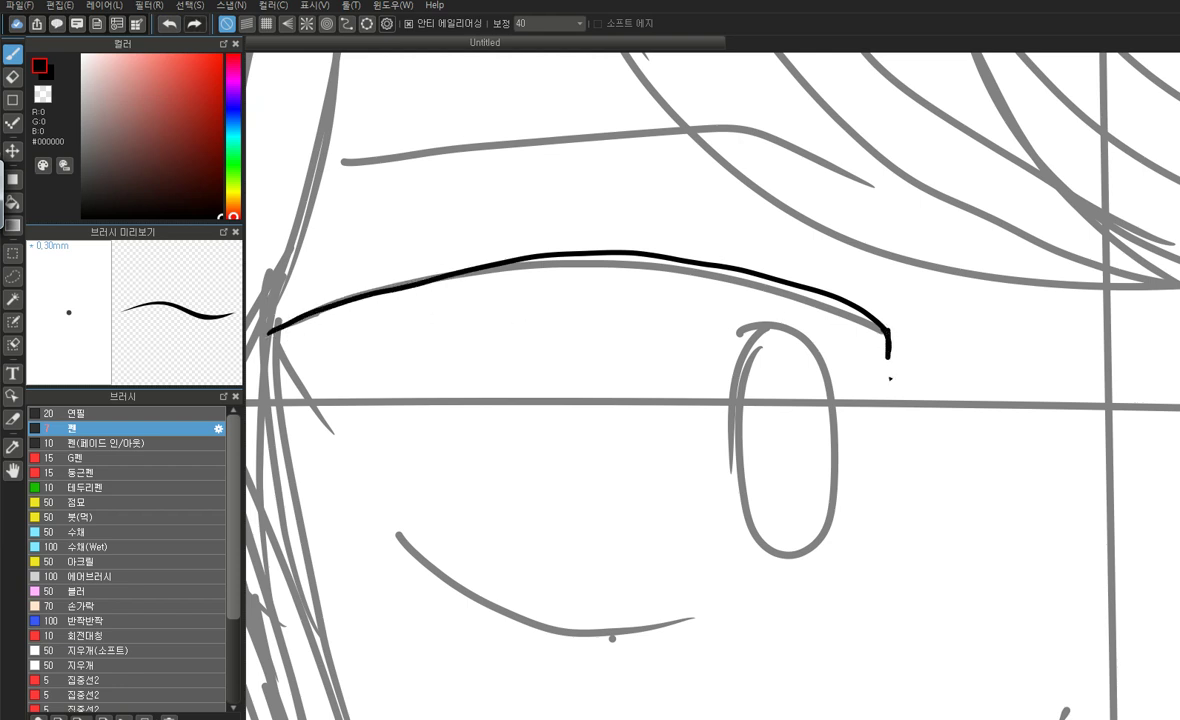
pyautogui.moveTo(876, 356)
pyautogui.mouseDown()
pyautogui.moveTo(658, 262)
pyautogui.moveTo(578, 250)
pyautogui.mouseUp()
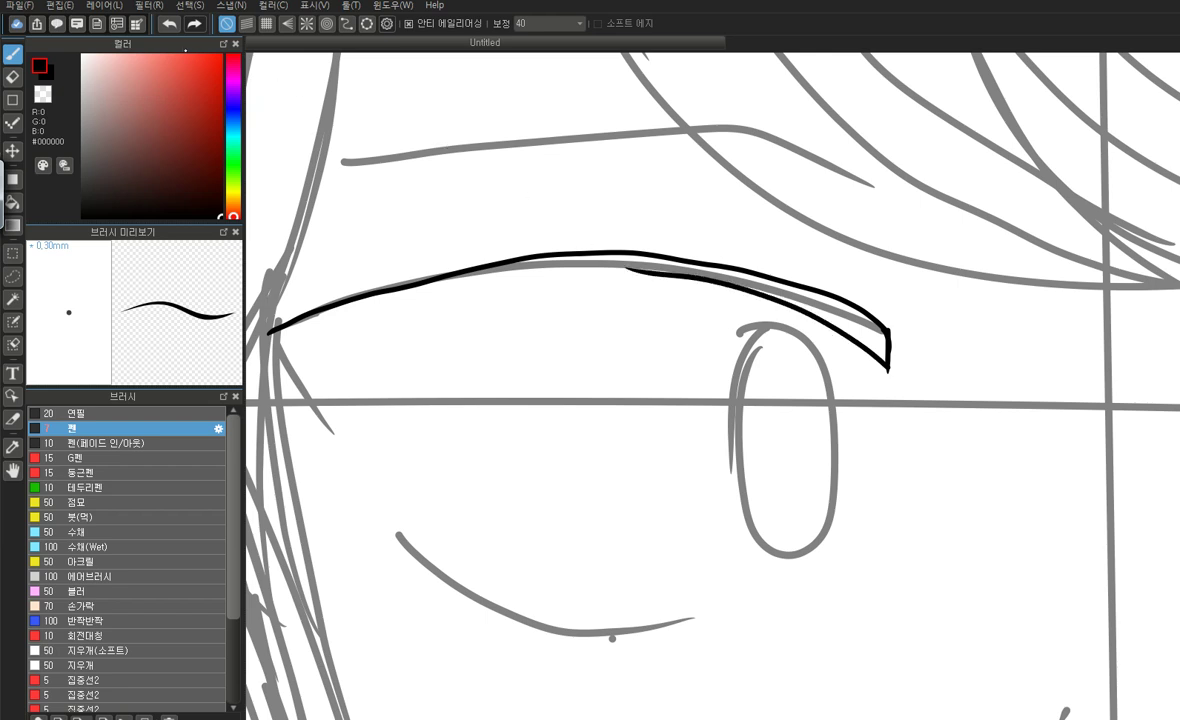
# Ink the lower edge and outer corner of the left-hand eye's lash line and reinforce the outer part of its upper edge
pyautogui.hotkey('ctrl', 'z')
pyautogui.moveTo(885, 365)
pyautogui.mouseDown()
pyautogui.moveTo(775, 309)
pyautogui.moveTo(691, 290)
pyautogui.moveTo(575, 287)
pyautogui.moveTo(453, 308)
pyautogui.moveTo(286, 372)
pyautogui.moveTo(314, 376)
pyautogui.moveTo(331, 433)
pyautogui.moveTo(272, 342)
pyautogui.mouseUp()
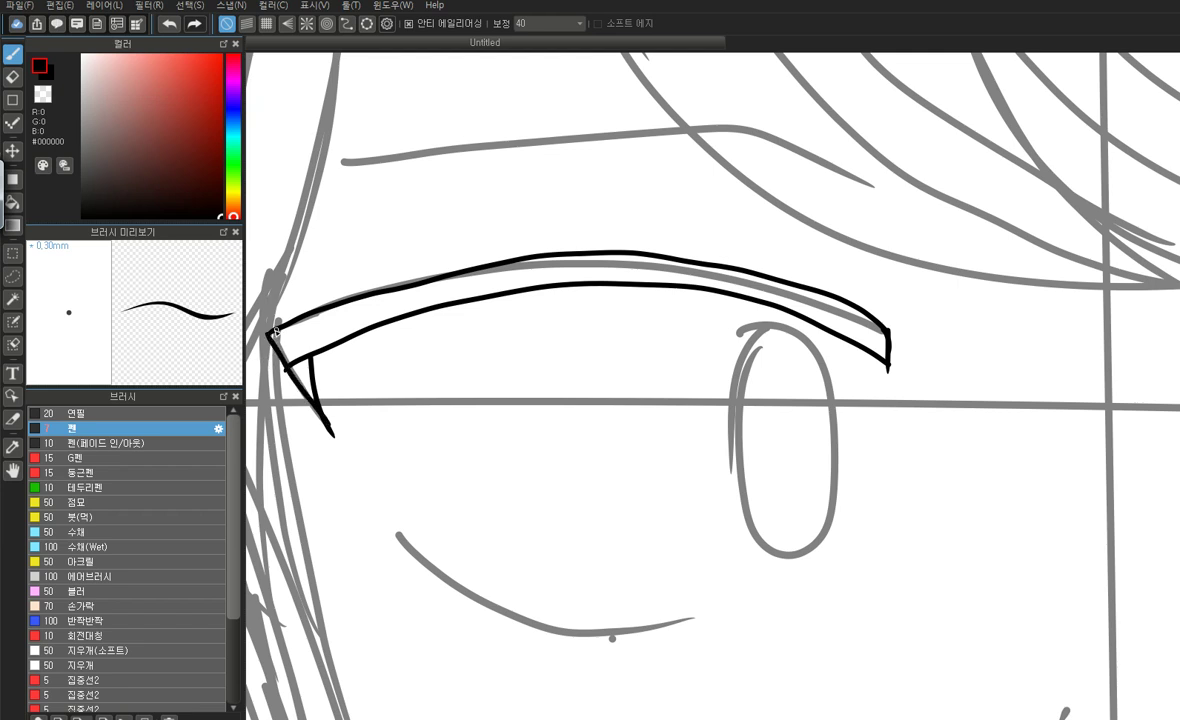
pyautogui.moveTo(525, 262); pyautogui.dragTo(280, 321)
pyautogui.click(170, 24)
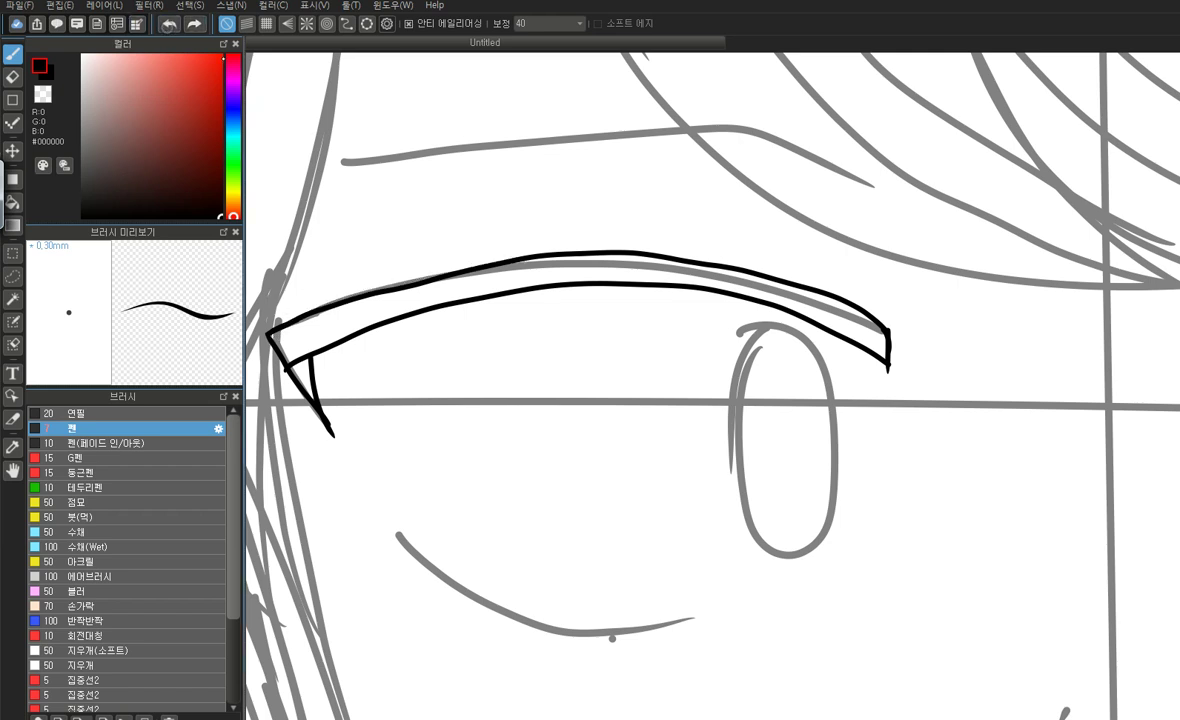
pyautogui.moveTo(518, 262)
pyautogui.mouseDown()
pyautogui.moveTo(420, 255)
pyautogui.moveTo(317, 280)
pyautogui.moveTo(297, 335)
pyautogui.mouseUp()
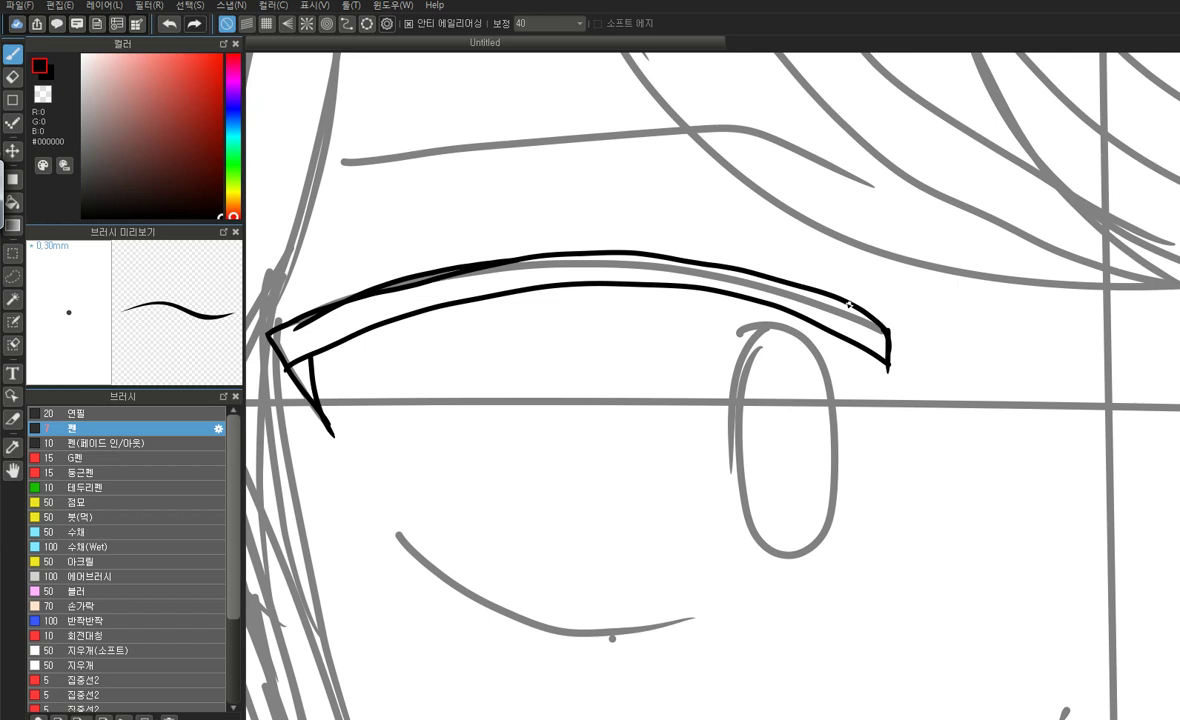
# Thicken the upper edge of the left-hand lash line with a pen stroke from the inner corner outward
pyautogui.moveTo(872, 317); pyautogui.dragTo(708, 244)
pyautogui.click(170, 24)
pyautogui.moveTo(843, 302)
pyautogui.mouseDown()
pyautogui.moveTo(722, 257)
pyautogui.moveTo(650, 246)
pyautogui.moveTo(495, 260)
pyautogui.mouseUp()
pyautogui.hotkey('ctrl', 'z')
pyautogui.moveTo(886, 330)
pyautogui.mouseDown()
pyautogui.moveTo(730, 262)
pyautogui.moveTo(662, 251)
pyautogui.moveTo(490, 240)
pyautogui.moveTo(420, 258)
pyautogui.moveTo(385, 292)
pyautogui.mouseUp()
# Smooth the junction of overlapping strokes on the left-hand lash line's upper edge by filling it out with the pen
pyautogui.scroll(5, 477, 228)
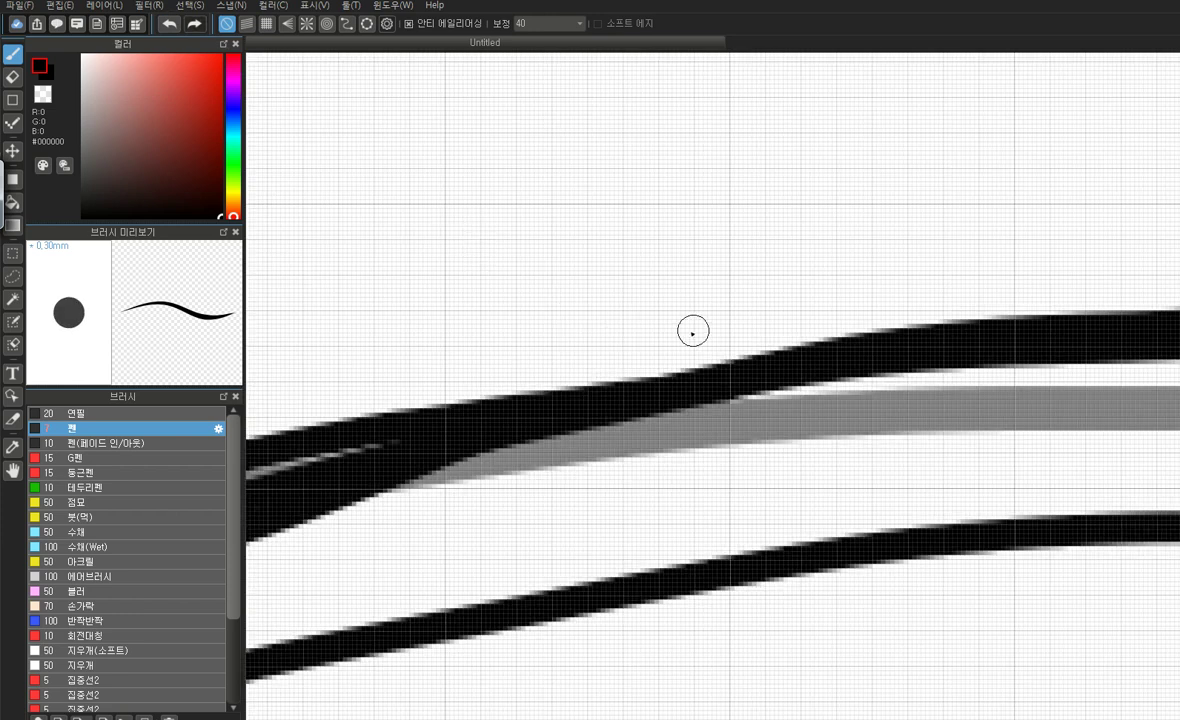
pyautogui.moveTo(595, 421)
pyautogui.mouseDown()
pyautogui.moveTo(397, 494)
pyautogui.moveTo(386, 477)
pyautogui.moveTo(390, 438)
pyautogui.moveTo(489, 403)
pyautogui.moveTo(784, 369)
pyautogui.moveTo(798, 401)
pyautogui.moveTo(764, 347)
pyautogui.moveTo(764, 363)
pyautogui.moveTo(705, 361)
pyautogui.moveTo(357, 440)
pyautogui.mouseUp()
pyautogui.click(170, 23)
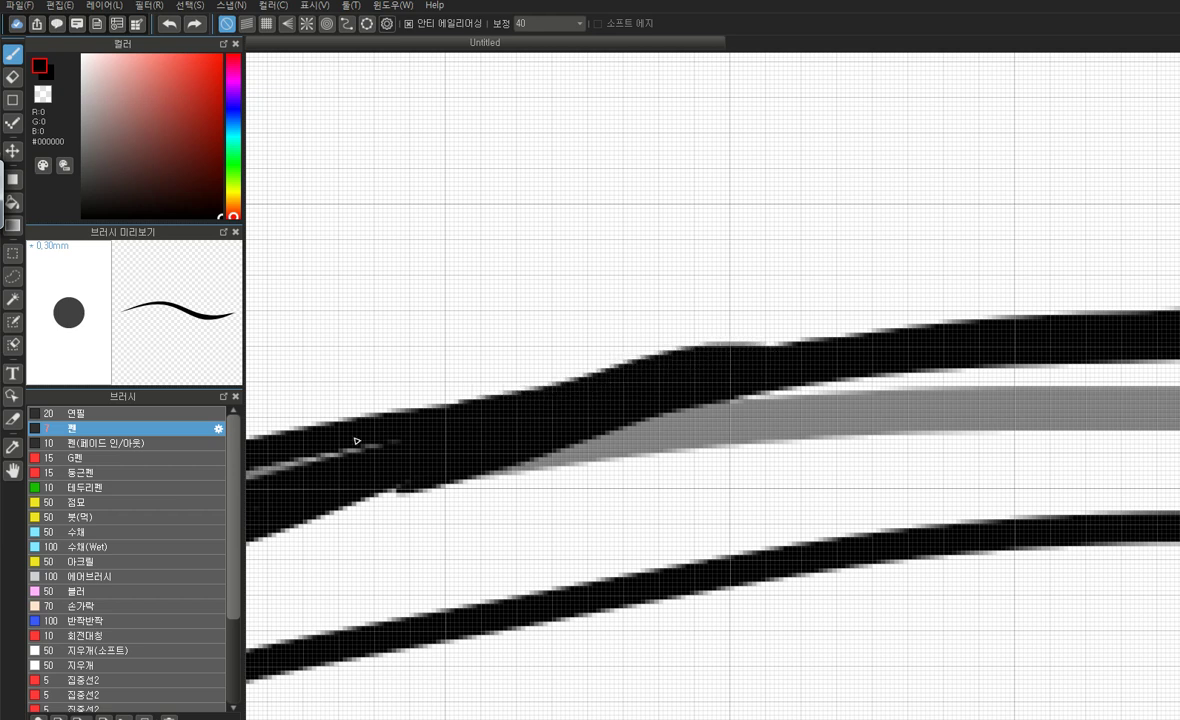
pyautogui.click(170, 23)
pyautogui.moveTo(777, 367)
pyautogui.mouseDown()
pyautogui.moveTo(659, 369)
pyautogui.moveTo(290, 462)
pyautogui.mouseUp()
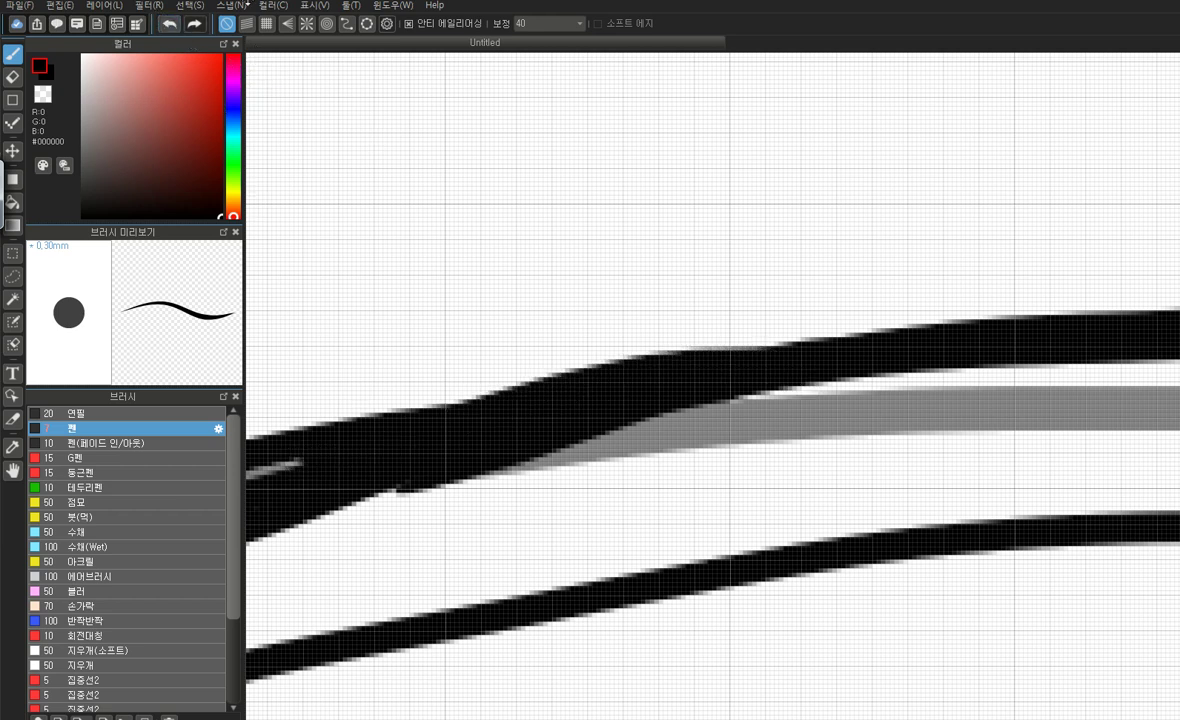
pyautogui.click(170, 23)
pyautogui.moveTo(421, 427)
pyautogui.mouseDown()
pyautogui.moveTo(669, 363)
pyautogui.moveTo(931, 345)
pyautogui.moveTo(778, 361)
pyautogui.moveTo(548, 416)
pyautogui.mouseUp()
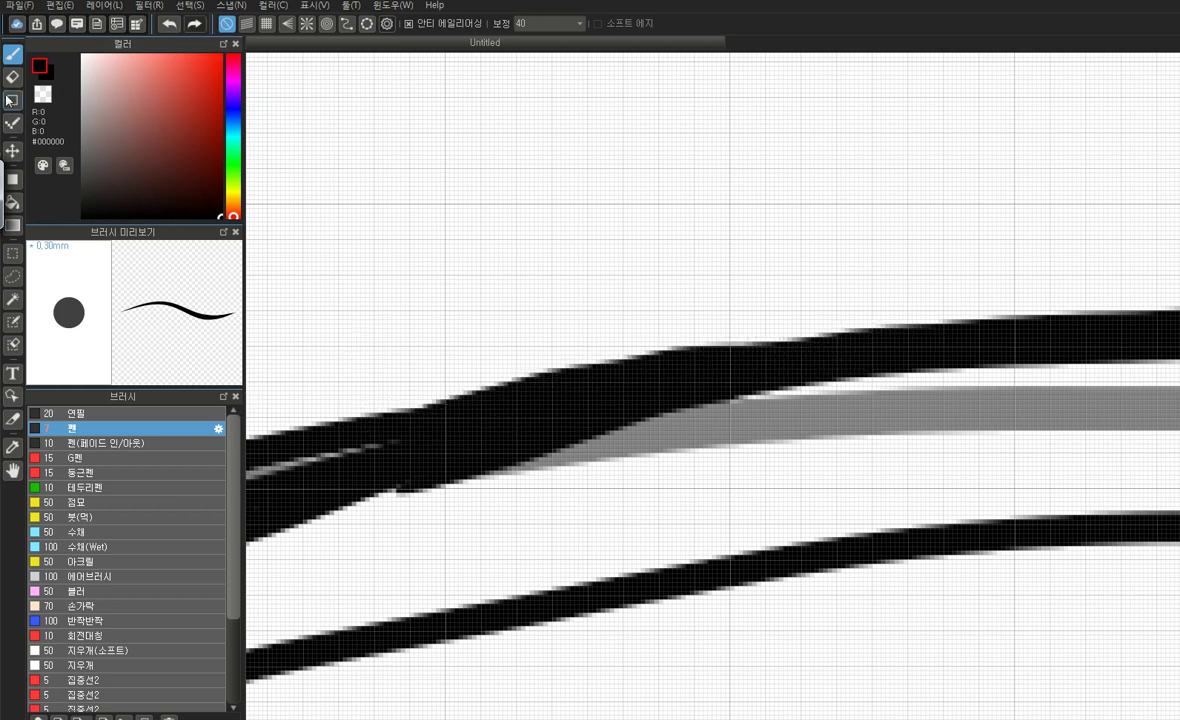
pyautogui.click(14, 80)
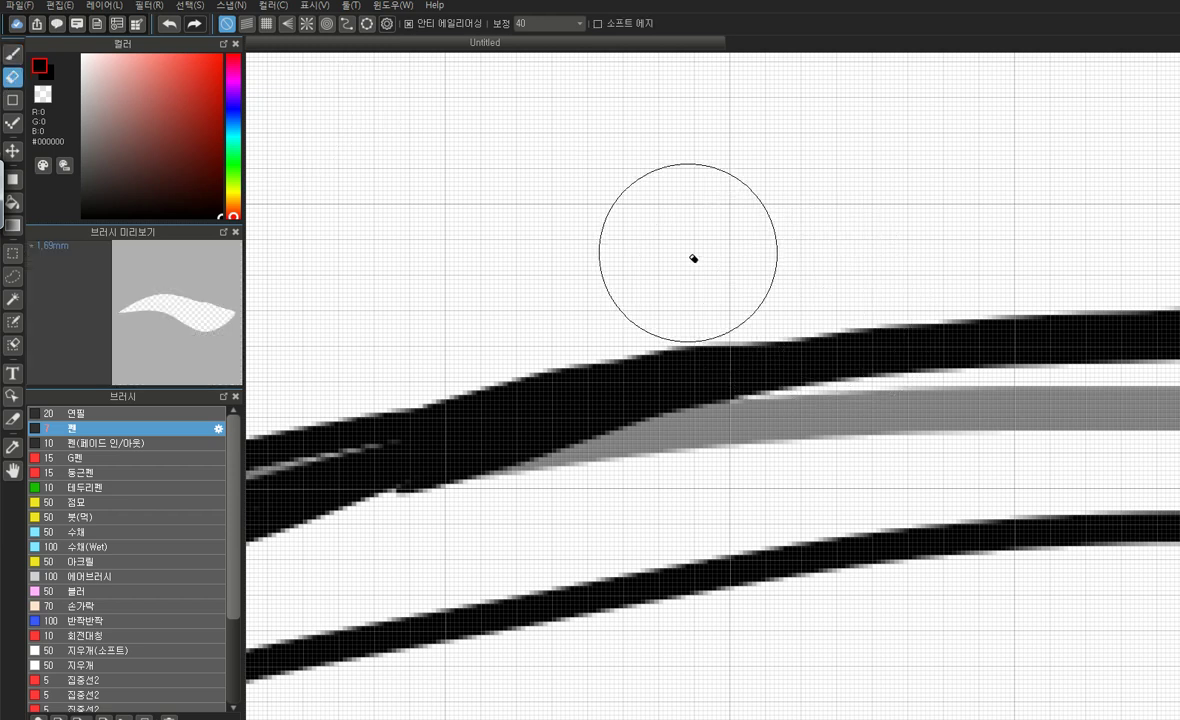
pyautogui.moveTo(608, 287)
pyautogui.mouseDown()
pyautogui.moveTo(437, 347)
pyautogui.moveTo(349, 349)
pyautogui.moveTo(274, 368)
pyautogui.mouseUp()
pyautogui.scroll(-5, 966, 365)
pyautogui.scroll(3, 895, 380)
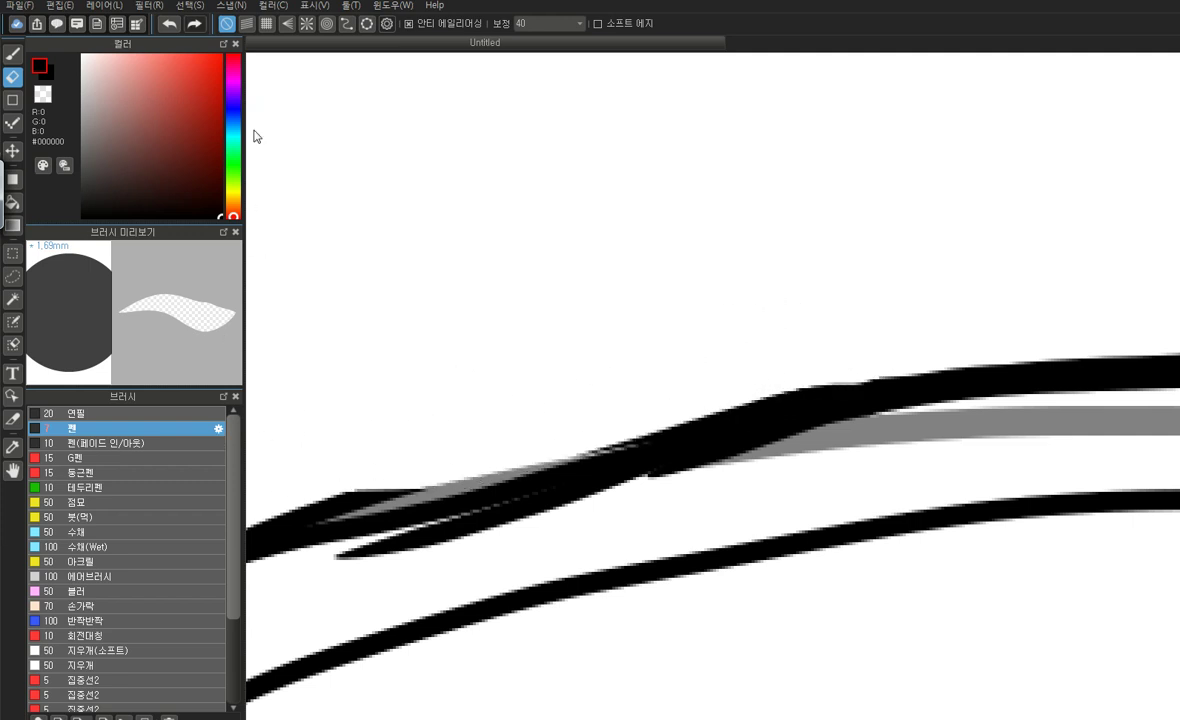
pyautogui.scroll(-3, 814, 314)
pyautogui.scroll(-2, 726, 374)
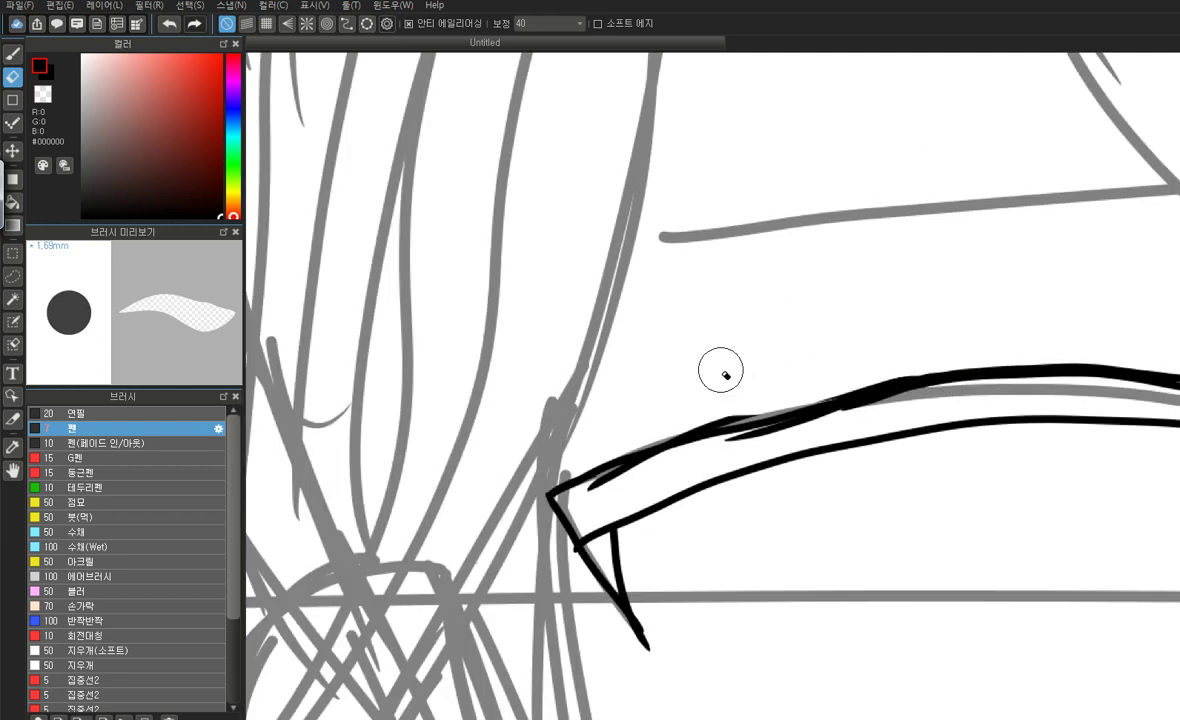
pyautogui.click(172, 24)
# Return to the pen and smooth the outer half of the left-hand lash line's upper edge with one long black stroke
pyautogui.scroll(3, 1043, 372)
pyautogui.press('b')
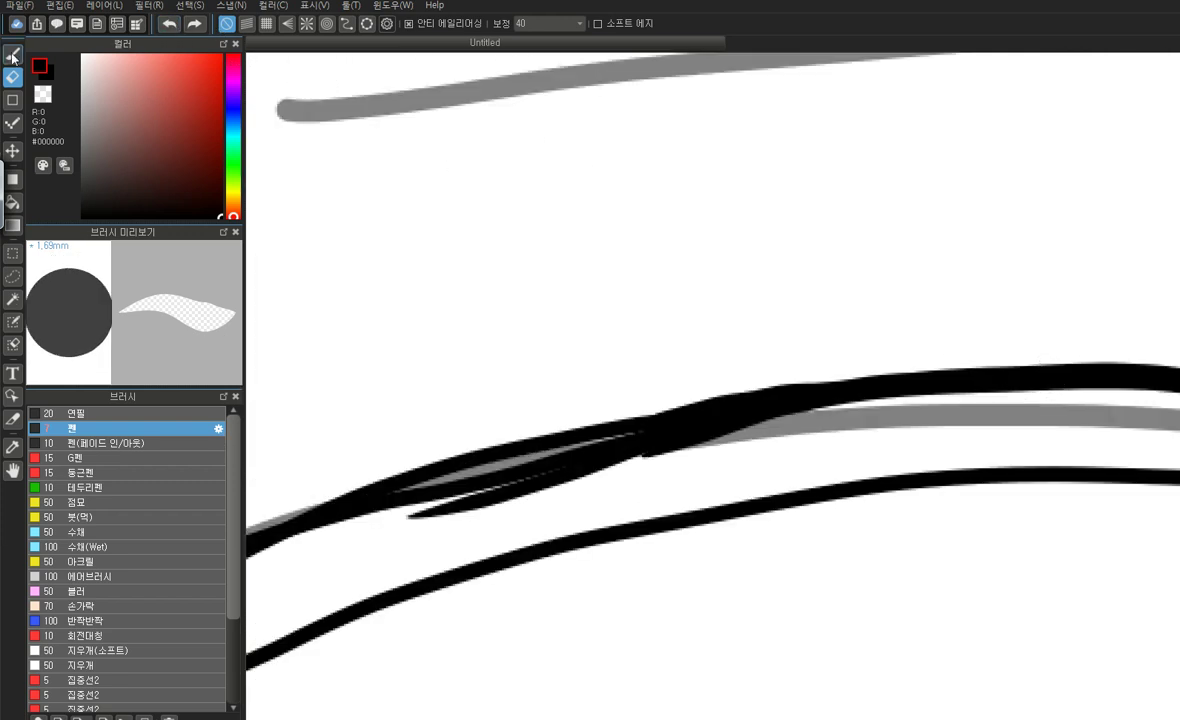
pyautogui.scroll(2, 713, 359)
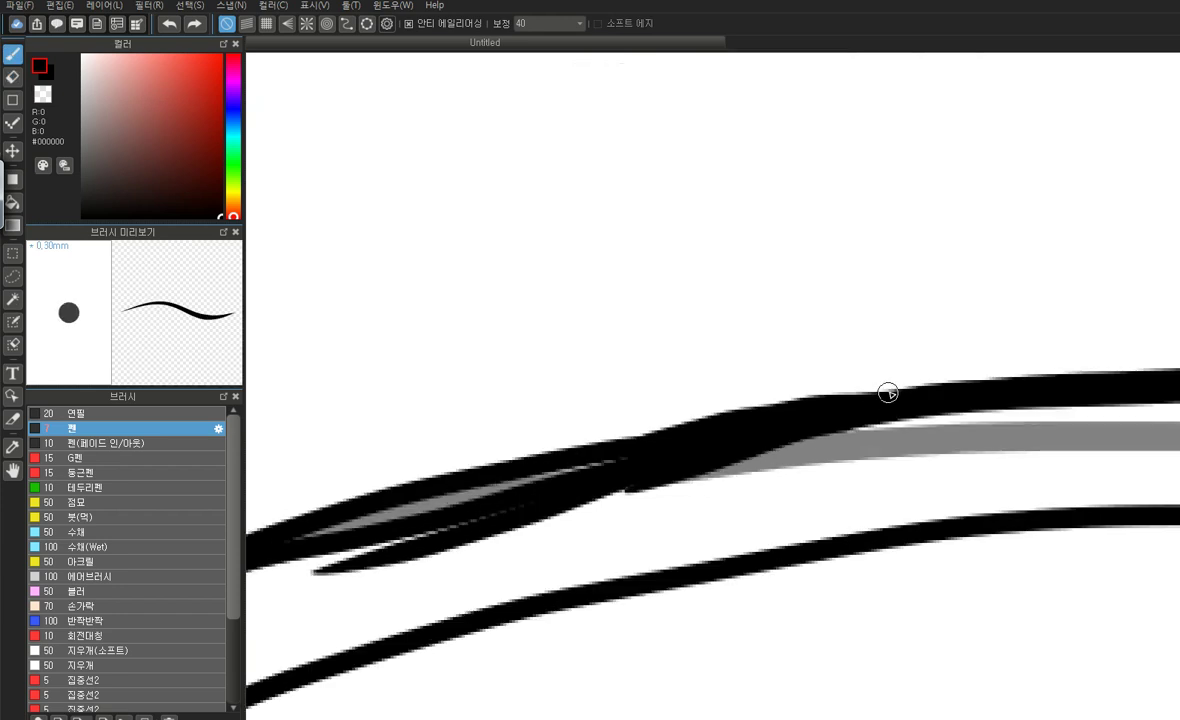
pyautogui.moveTo(927, 395)
pyautogui.mouseDown()
pyautogui.moveTo(679, 418)
pyautogui.moveTo(407, 520)
pyautogui.moveTo(372, 484)
pyautogui.mouseUp()
pyautogui.hotkey('ctrl', 'z')
pyautogui.click(171, 25)
pyautogui.click(195, 27)
pyautogui.click(166, 27)
pyautogui.click(190, 28)
pyautogui.click(190, 28)
pyautogui.click(166, 27)
pyautogui.moveTo(882, 390)
pyautogui.mouseDown()
pyautogui.moveTo(815, 417)
pyautogui.moveTo(421, 480)
pyautogui.moveTo(352, 504)
pyautogui.moveTo(325, 477)
pyautogui.mouseUp()
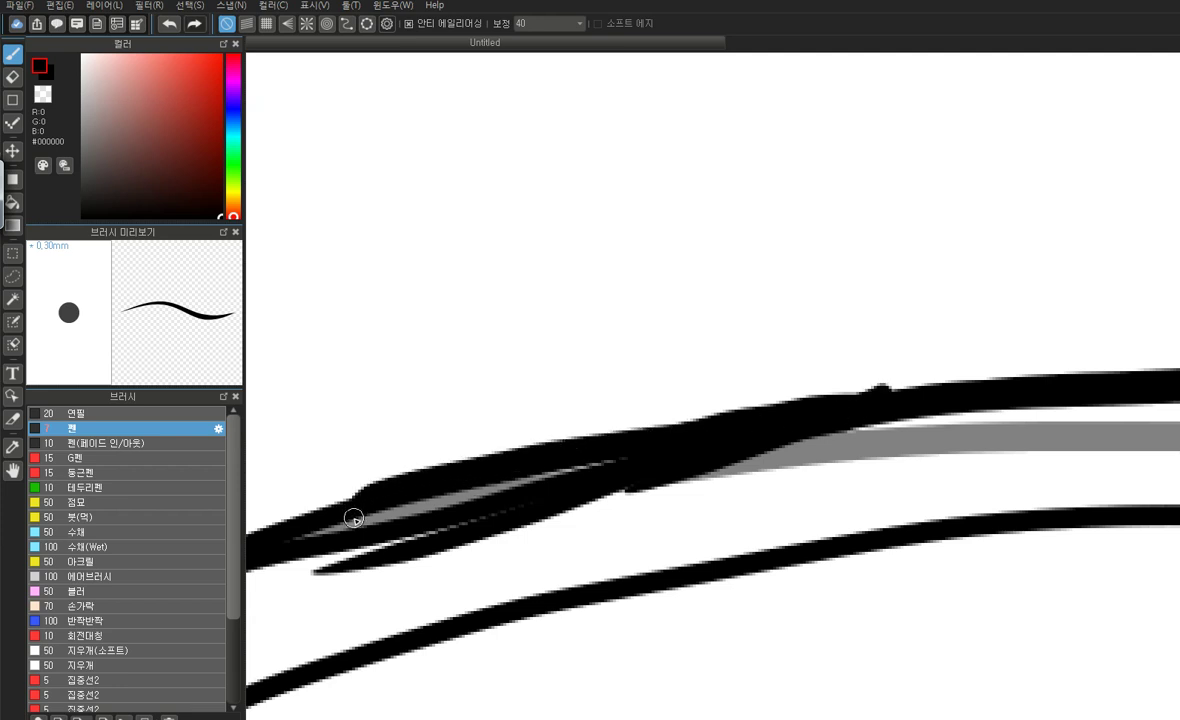
pyautogui.click(170, 23)
pyautogui.moveTo(893, 403); pyautogui.dragTo(283, 508)
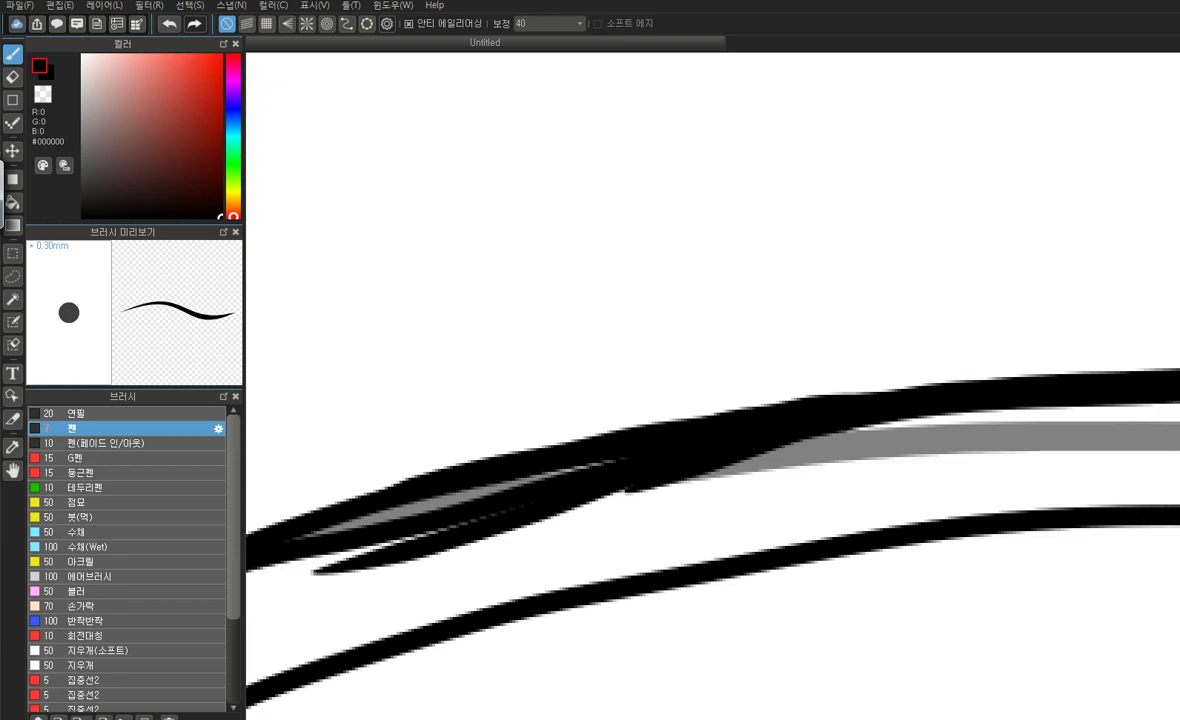
# Thicken the lower edge of the right-hand eye's lash line and its upper edge from the outer corner inward
pyautogui.scroll(-5, 687, 476)
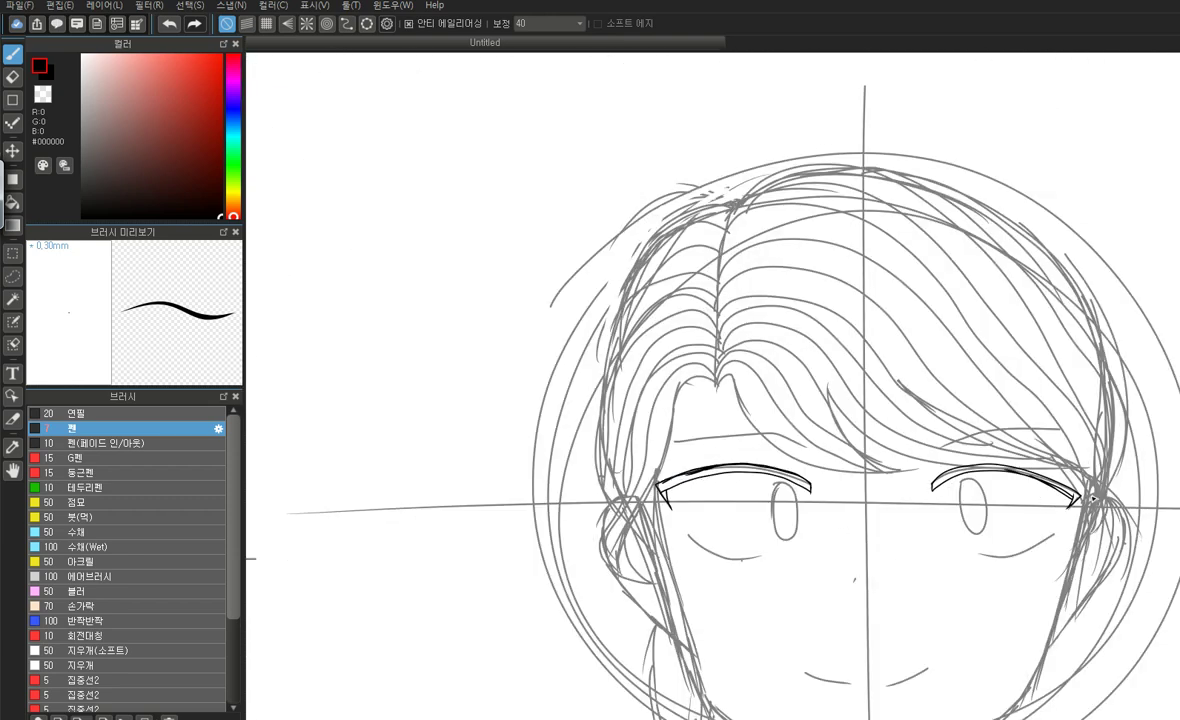
pyautogui.scroll(5, 1093, 497)
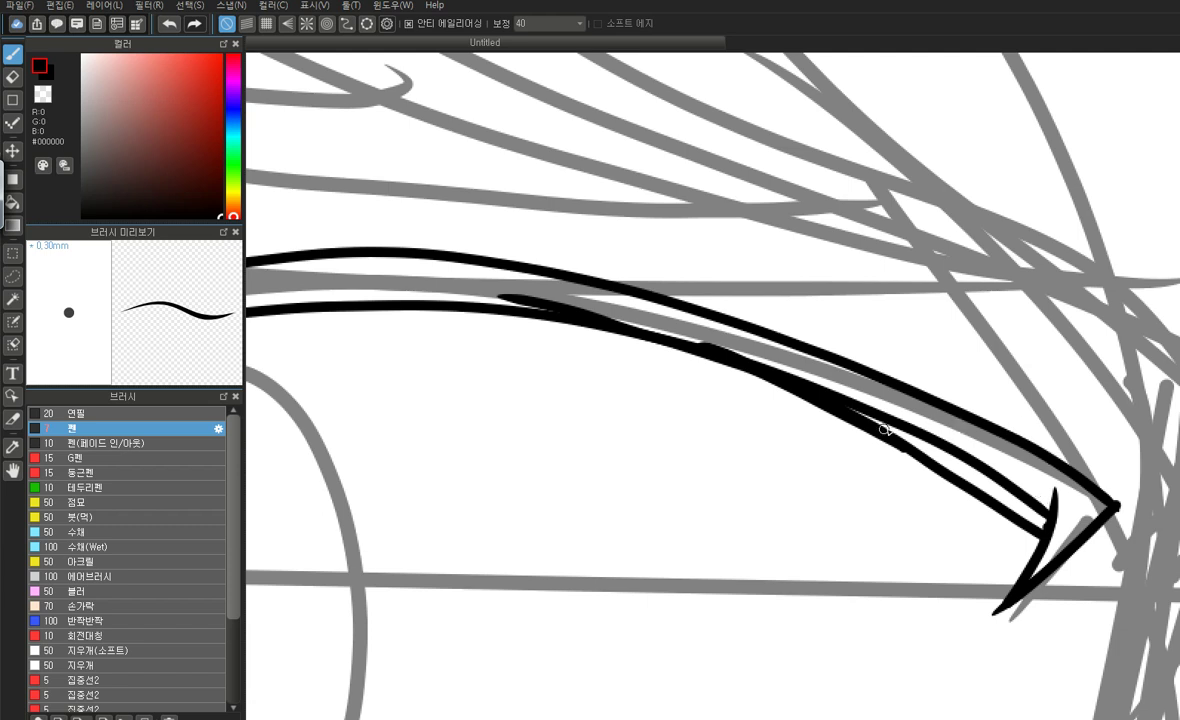
pyautogui.moveTo(848, 416)
pyautogui.mouseDown()
pyautogui.moveTo(739, 367)
pyautogui.moveTo(578, 320)
pyautogui.moveTo(443, 298)
pyautogui.mouseUp()
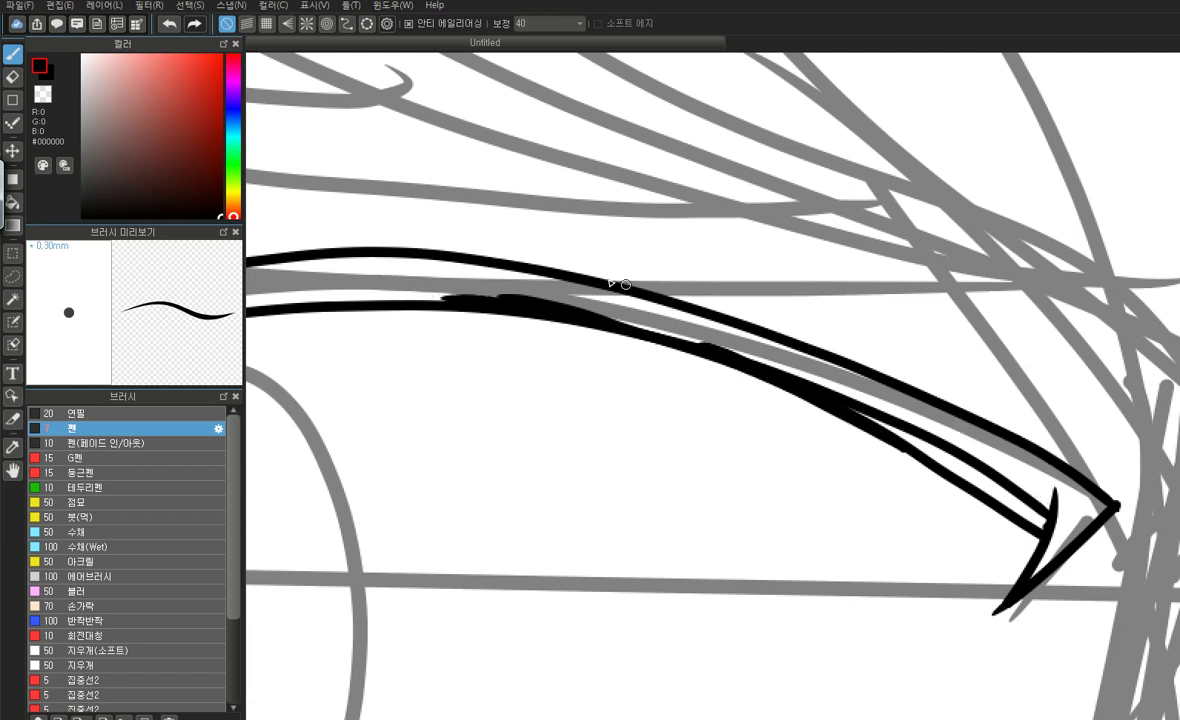
pyautogui.moveTo(1101, 492)
pyautogui.mouseDown()
pyautogui.moveTo(932, 394)
pyautogui.moveTo(578, 287)
pyautogui.mouseUp()
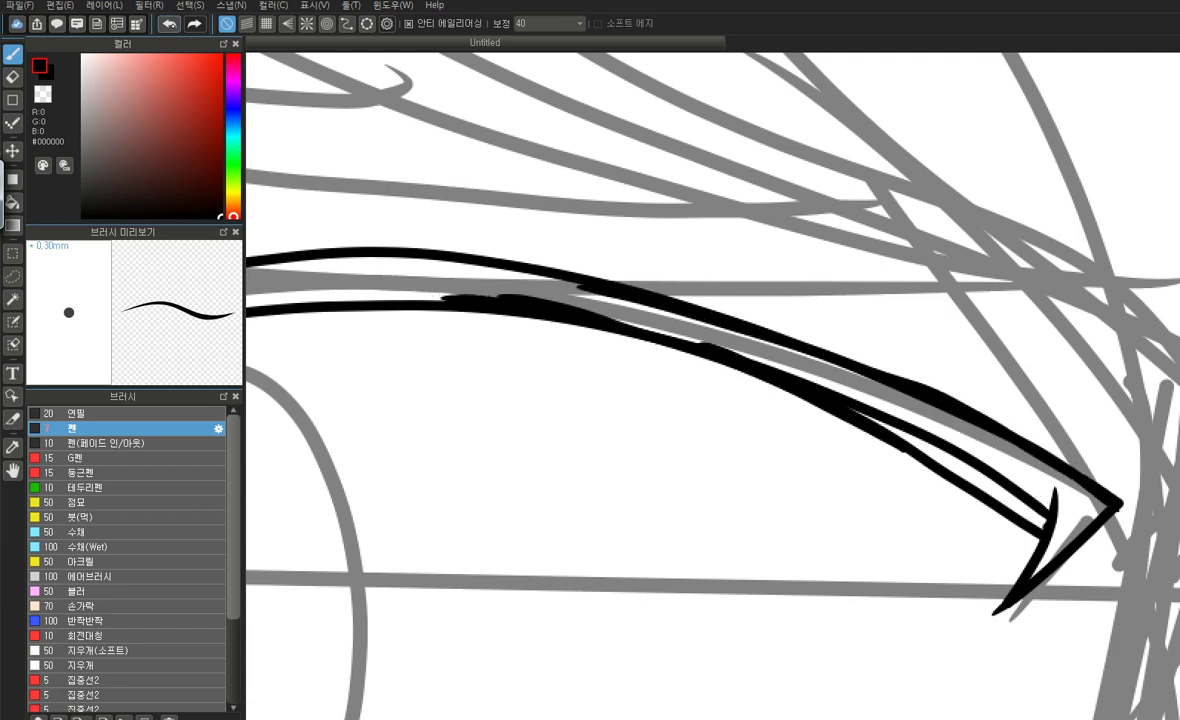
pyautogui.click(168, 23)
pyautogui.moveTo(1117, 502)
pyautogui.mouseDown()
pyautogui.moveTo(1030, 468)
pyautogui.moveTo(910, 378)
pyautogui.moveTo(735, 303)
pyautogui.moveTo(415, 258)
pyautogui.mouseUp()
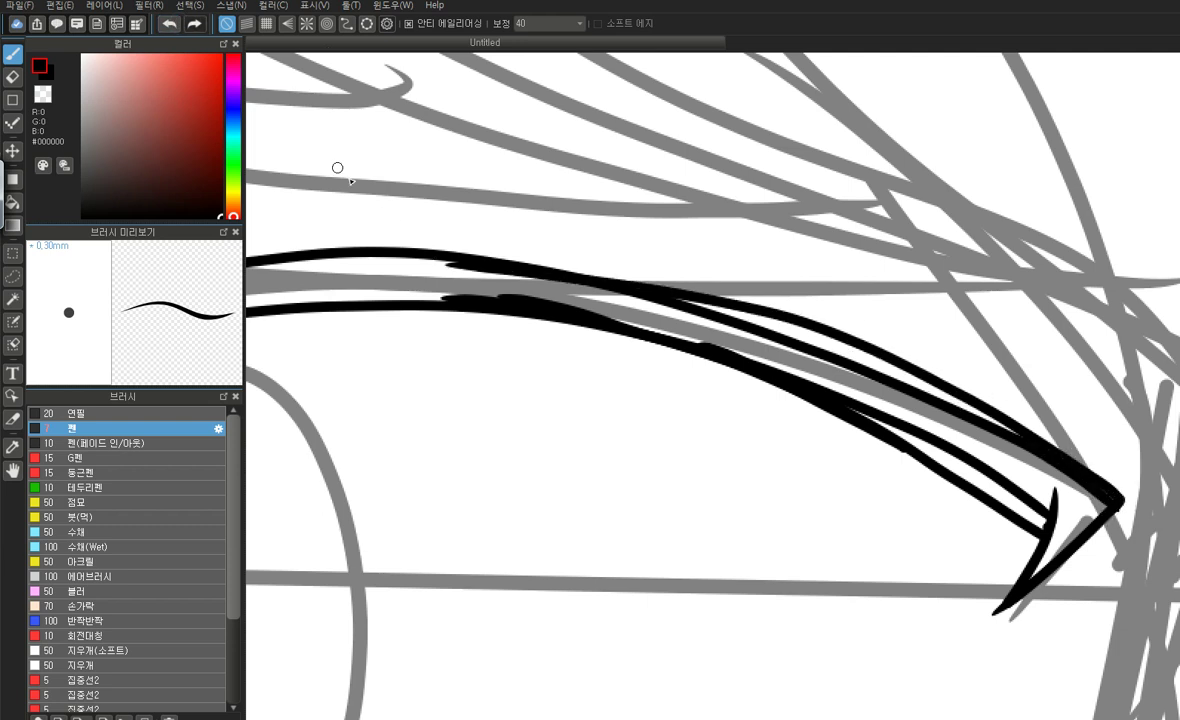
pyautogui.click(168, 23)
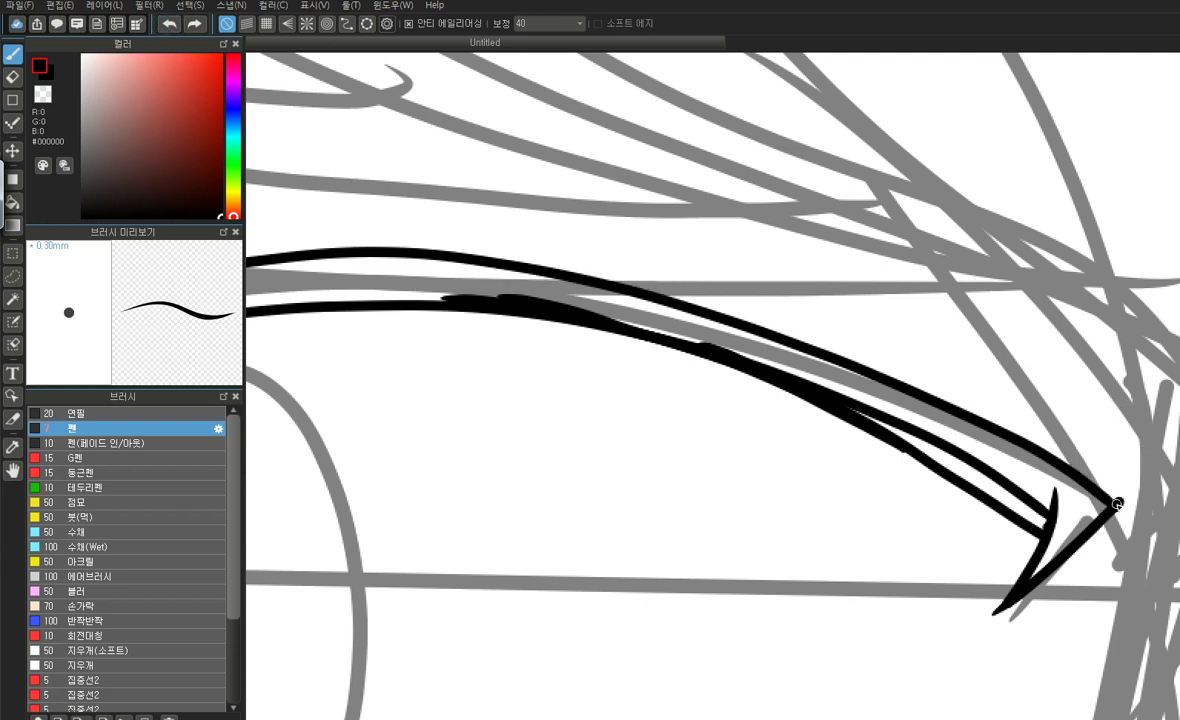
pyautogui.moveTo(1117, 502); pyautogui.dragTo(840, 355)
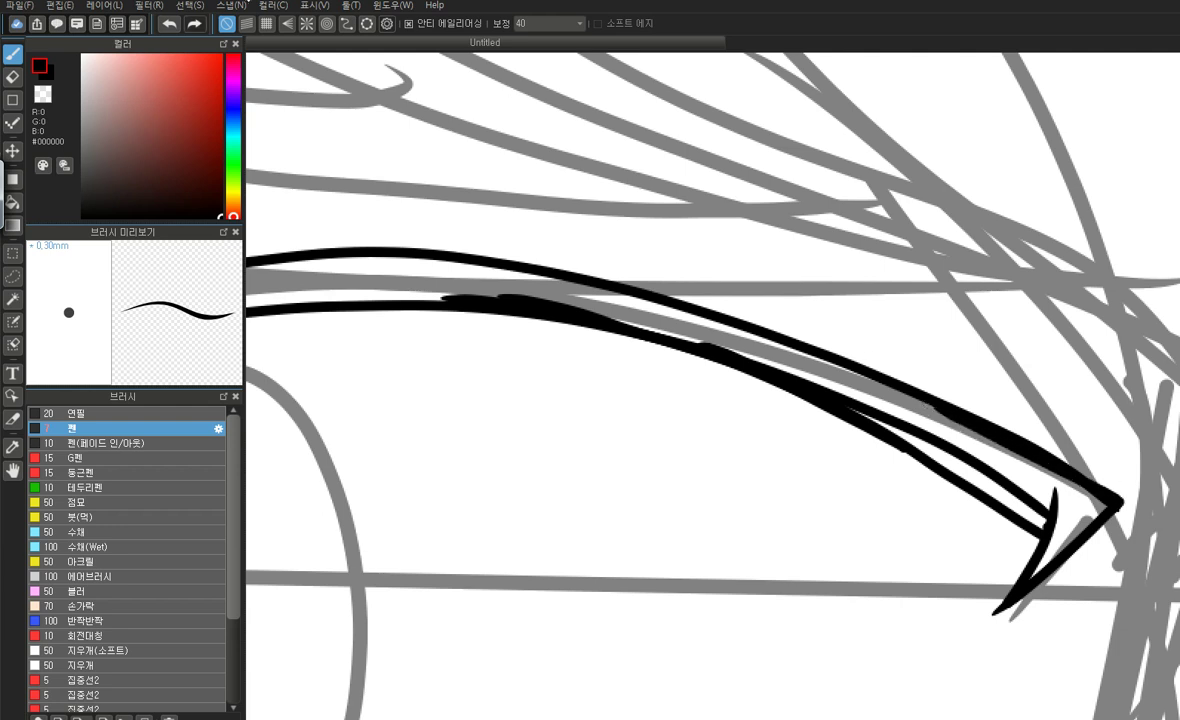
pyautogui.click(168, 23)
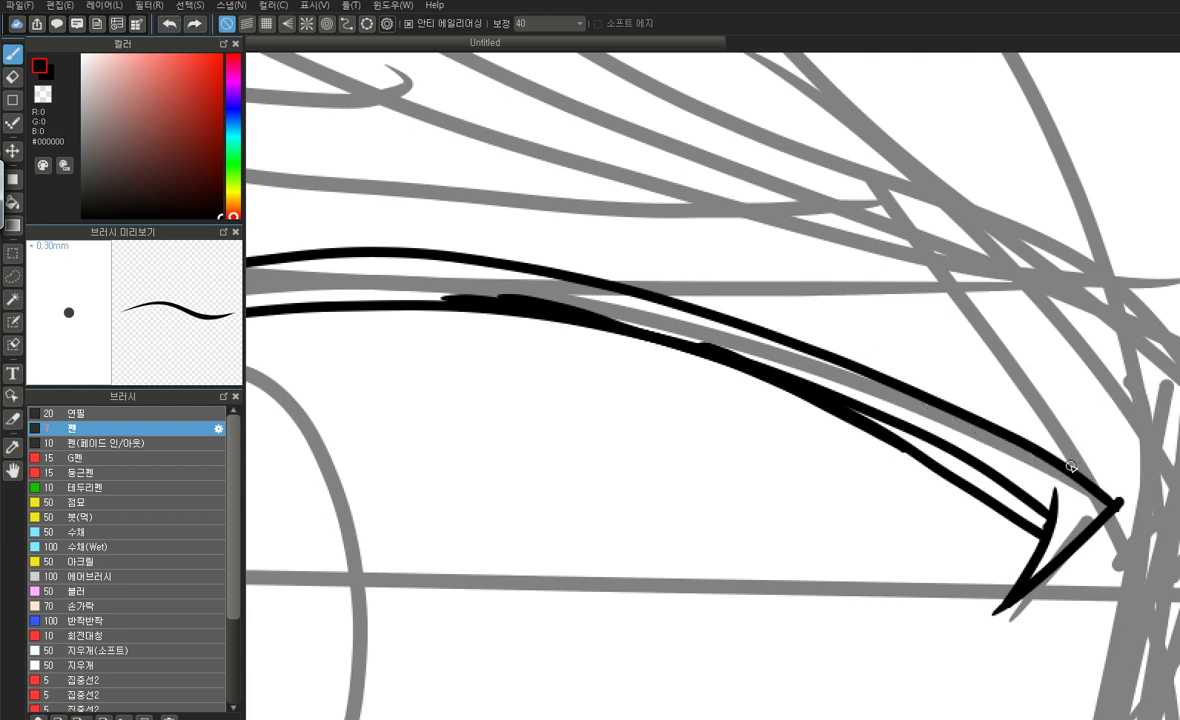
pyautogui.moveTo(1114, 500)
pyautogui.mouseDown()
pyautogui.moveTo(1066, 462)
pyautogui.moveTo(805, 335)
pyautogui.moveTo(605, 258)
pyautogui.moveTo(347, 232)
pyautogui.moveTo(301, 247)
pyautogui.mouseUp()
# Ink the small nose mark in black over the grey sketch mark
pyautogui.scroll(-5, 780, 400)
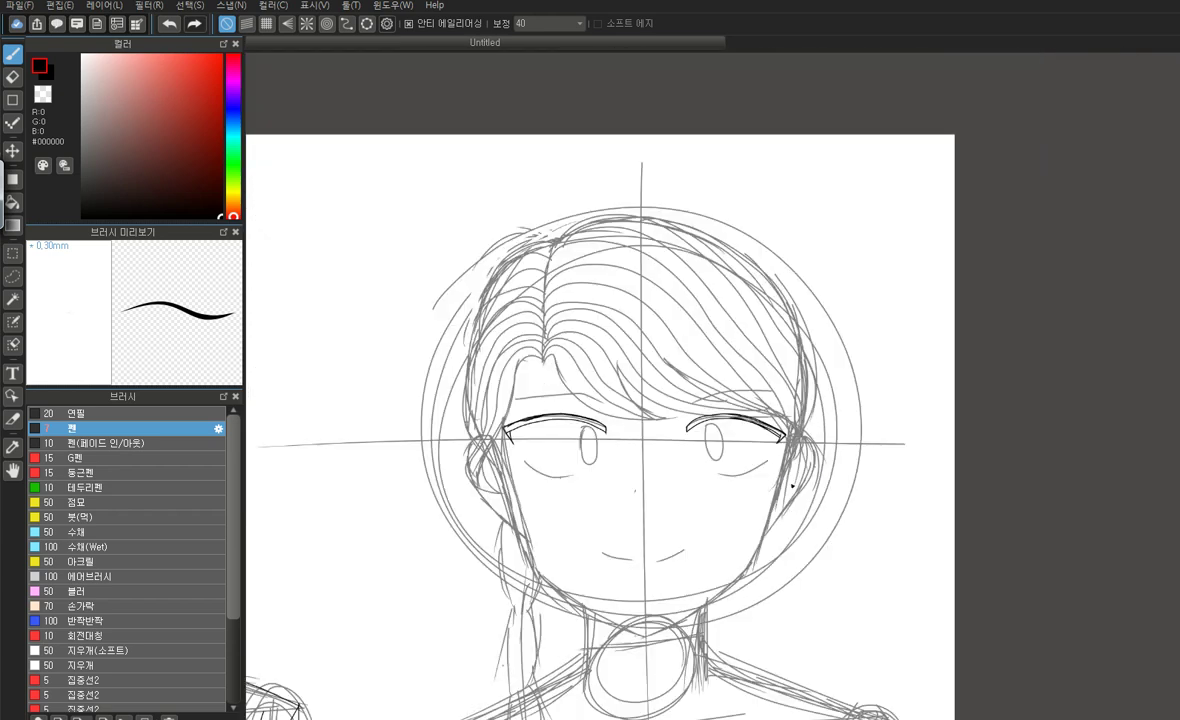
pyautogui.scroll(8, 649, 417)
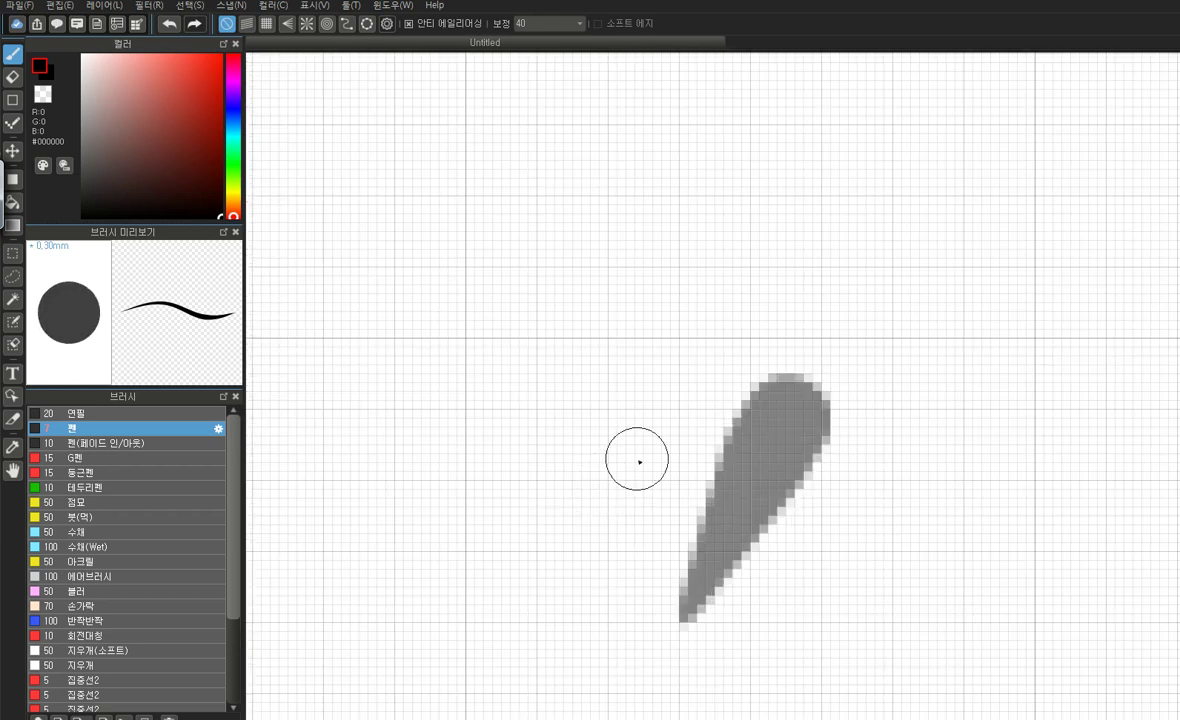
pyautogui.moveTo(785, 408); pyautogui.dragTo(722, 488)
pyautogui.moveTo(686, 566); pyautogui.dragTo(680, 558)
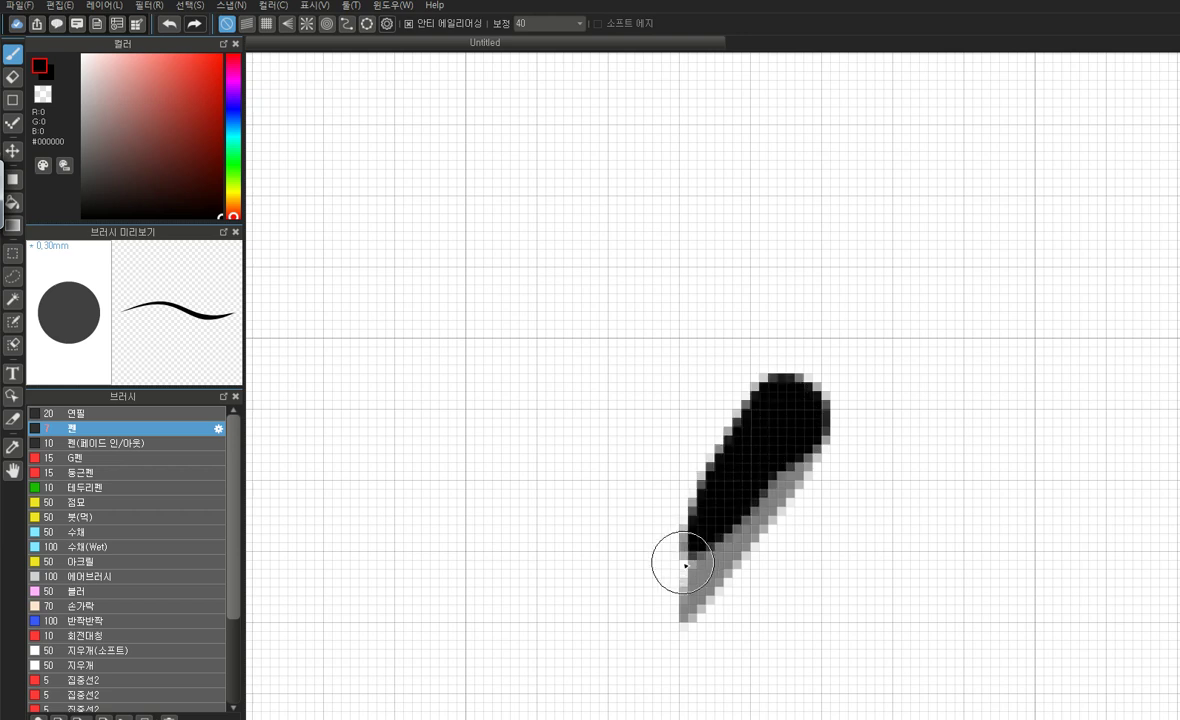
# Ink the right-hand eyebrow as a thin outline tapering outward, with an upper and a lower curve
pyautogui.scroll(-6, 453, 369)
pyautogui.scroll(-4, 786, 393)
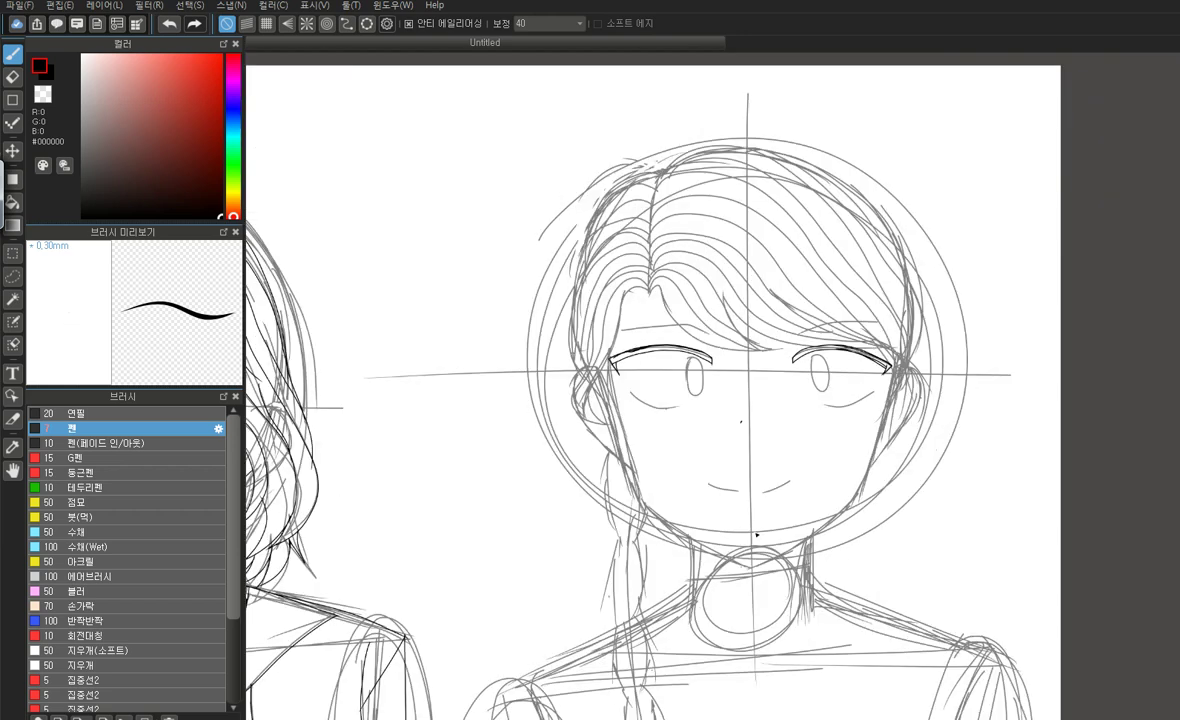
pyautogui.scroll(3, 678, 304)
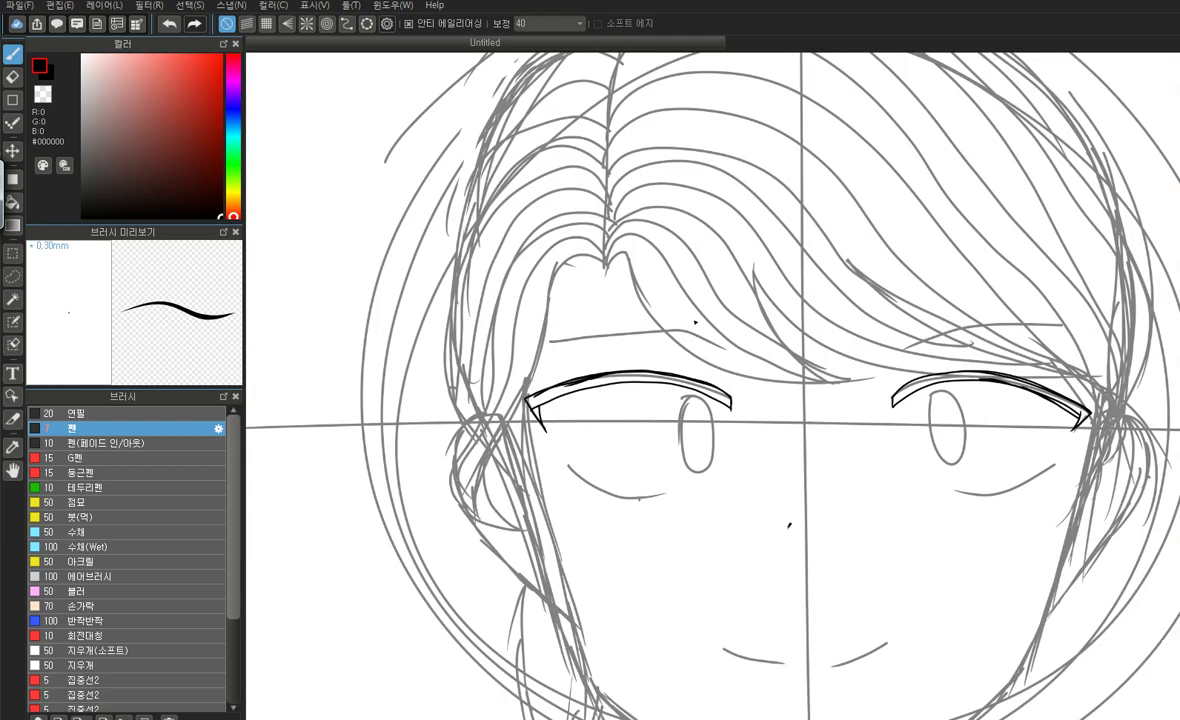
pyautogui.moveTo(724, 349)
pyautogui.mouseDown()
pyautogui.moveTo(610, 326)
pyautogui.moveTo(529, 330)
pyautogui.mouseUp()
pyautogui.click(169, 23)
pyautogui.moveTo(906, 349)
pyautogui.mouseDown()
pyautogui.moveTo(1004, 329)
pyautogui.moveTo(1066, 332)
pyautogui.mouseUp()
pyautogui.click(169, 23)
pyautogui.moveTo(905, 349); pyautogui.dragTo(994, 324)
pyautogui.moveTo(1071, 340); pyautogui.dragTo(1075, 338)
pyautogui.moveTo(909, 355); pyautogui.dragTo(1044, 332)
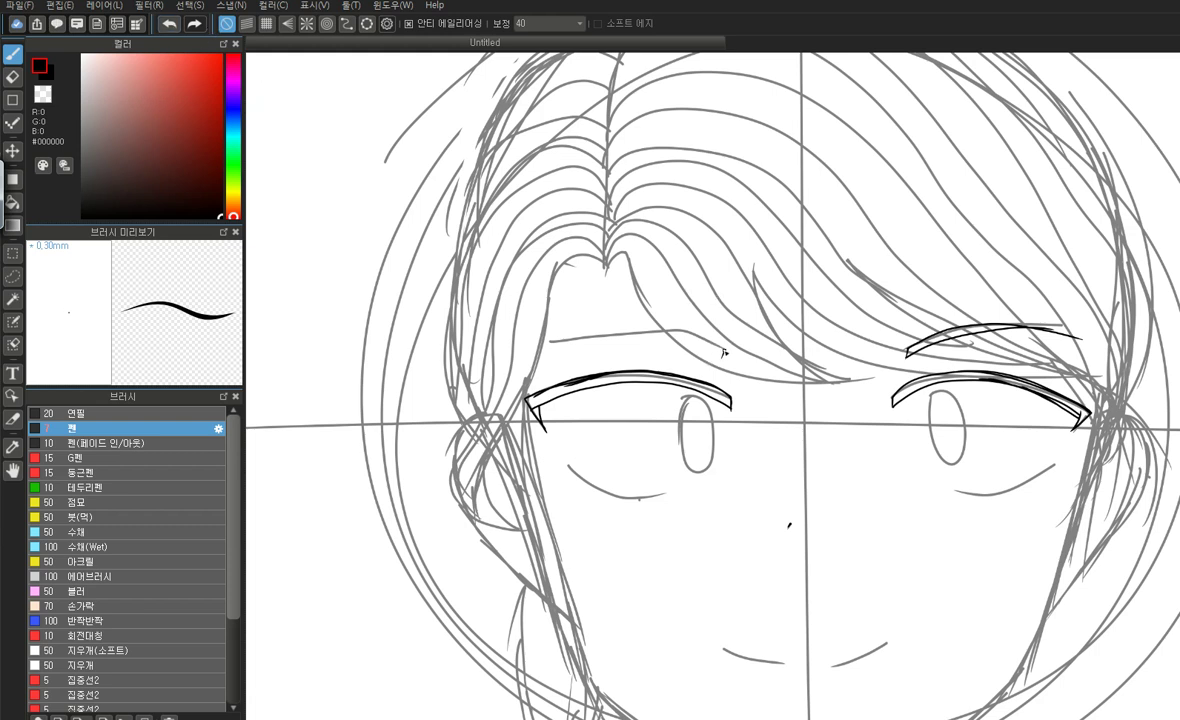
pyautogui.moveTo(679, 332); pyautogui.dragTo(550, 340)
pyautogui.moveTo(633, 338); pyautogui.dragTo(546, 329)
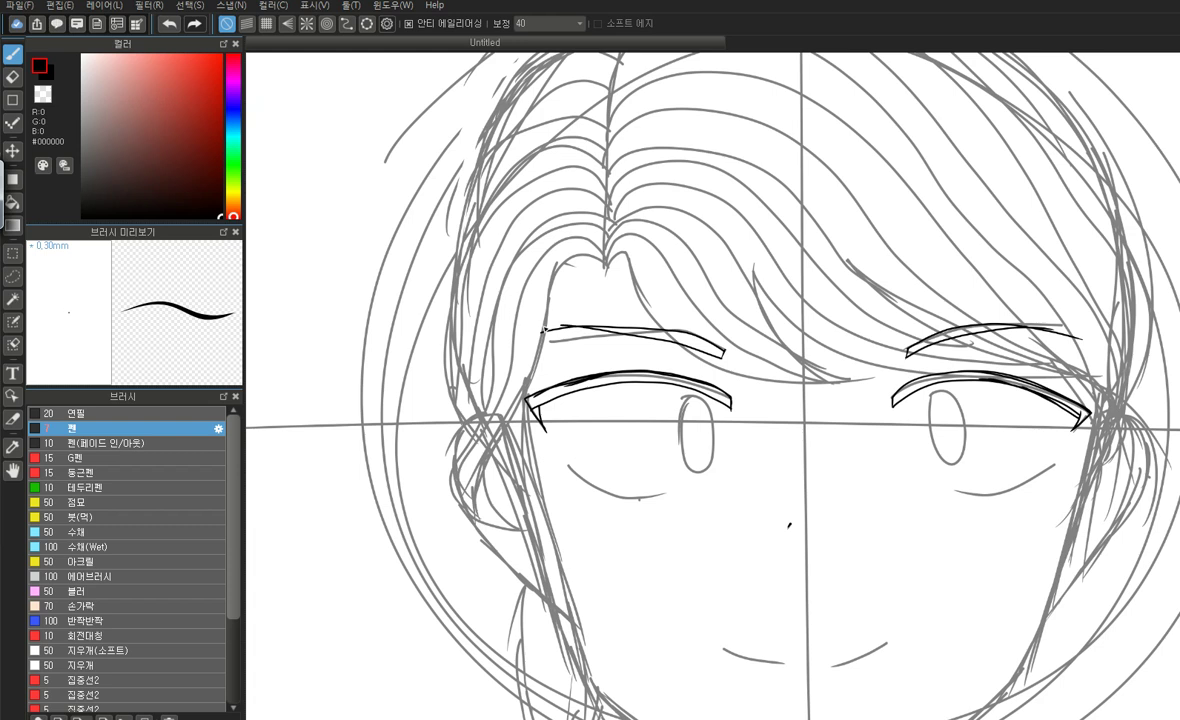
pyautogui.click(166, 22)
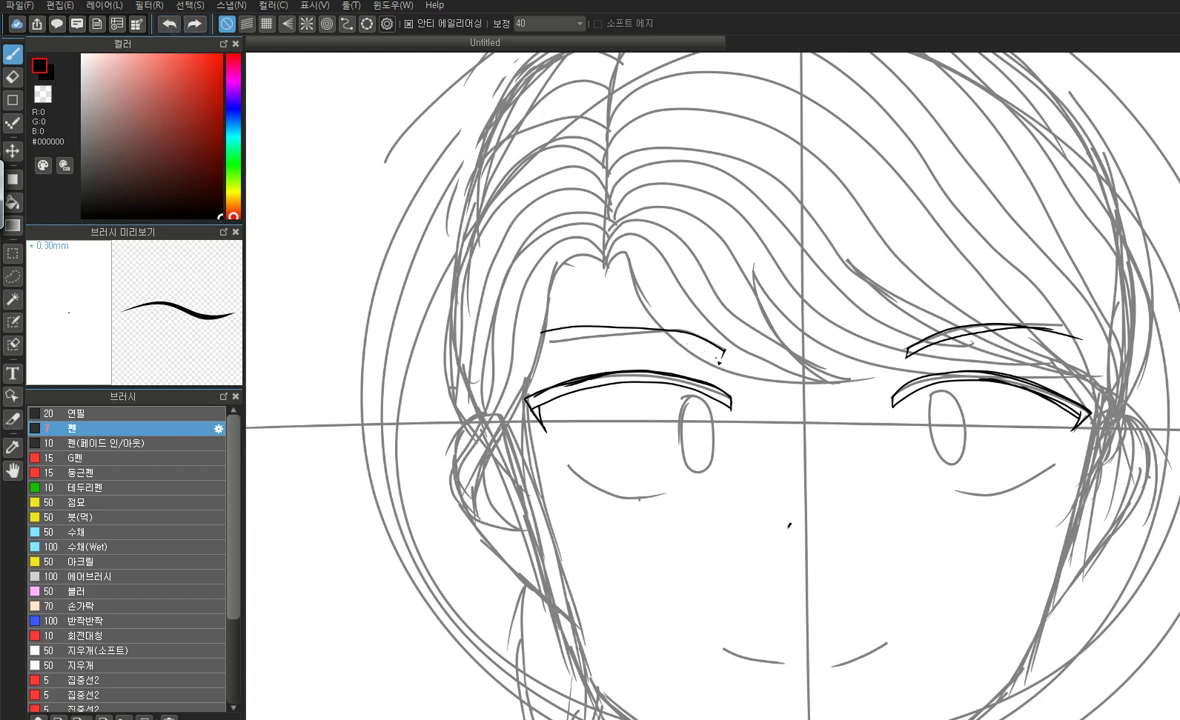
pyautogui.moveTo(690, 347); pyautogui.dragTo(606, 320)
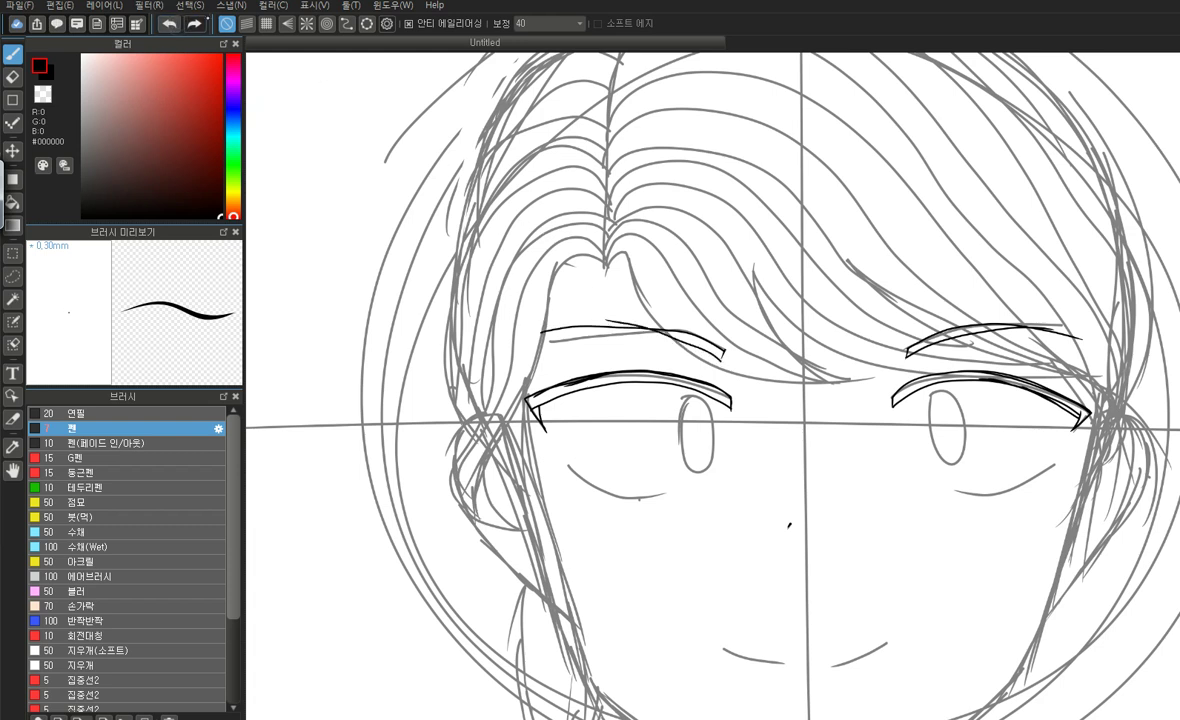
pyautogui.click(170, 23)
pyautogui.moveTo(656, 328); pyautogui.dragTo(598, 319)
pyautogui.click(170, 23)
pyautogui.click(168, 23)
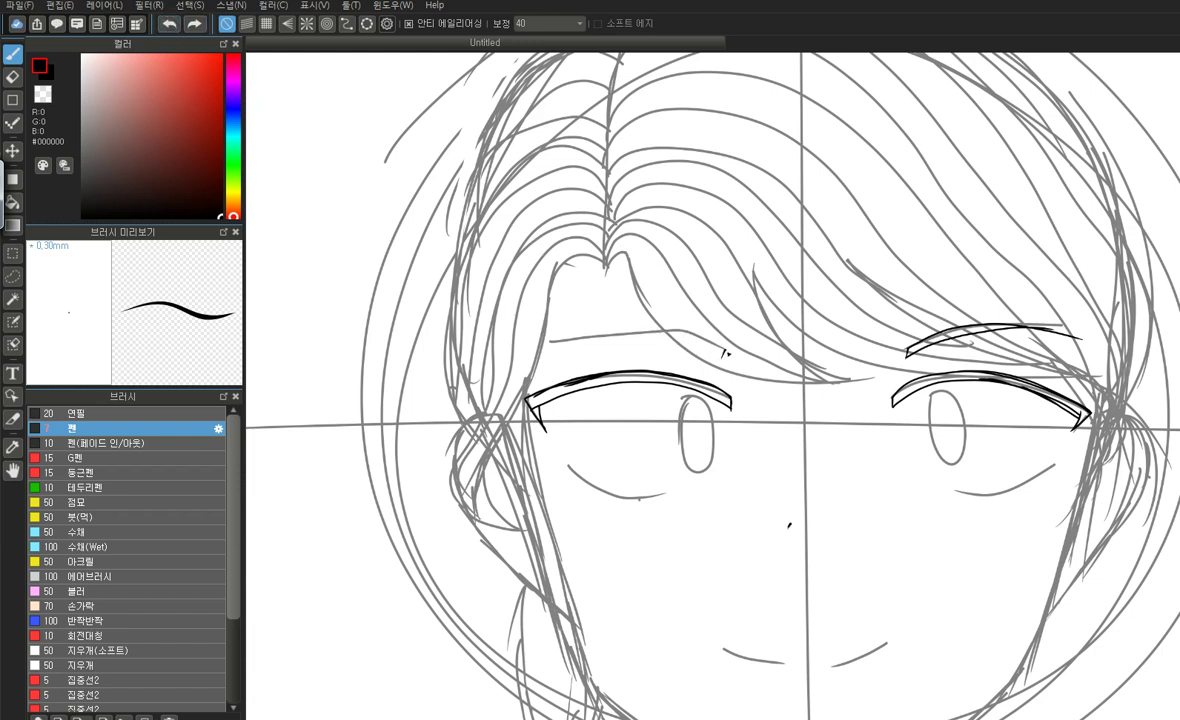
# Ink the upper and lower curves of the left-hand eyebrow so the outline tapers toward its outer end
pyautogui.moveTo(680, 331); pyautogui.dragTo(543, 326)
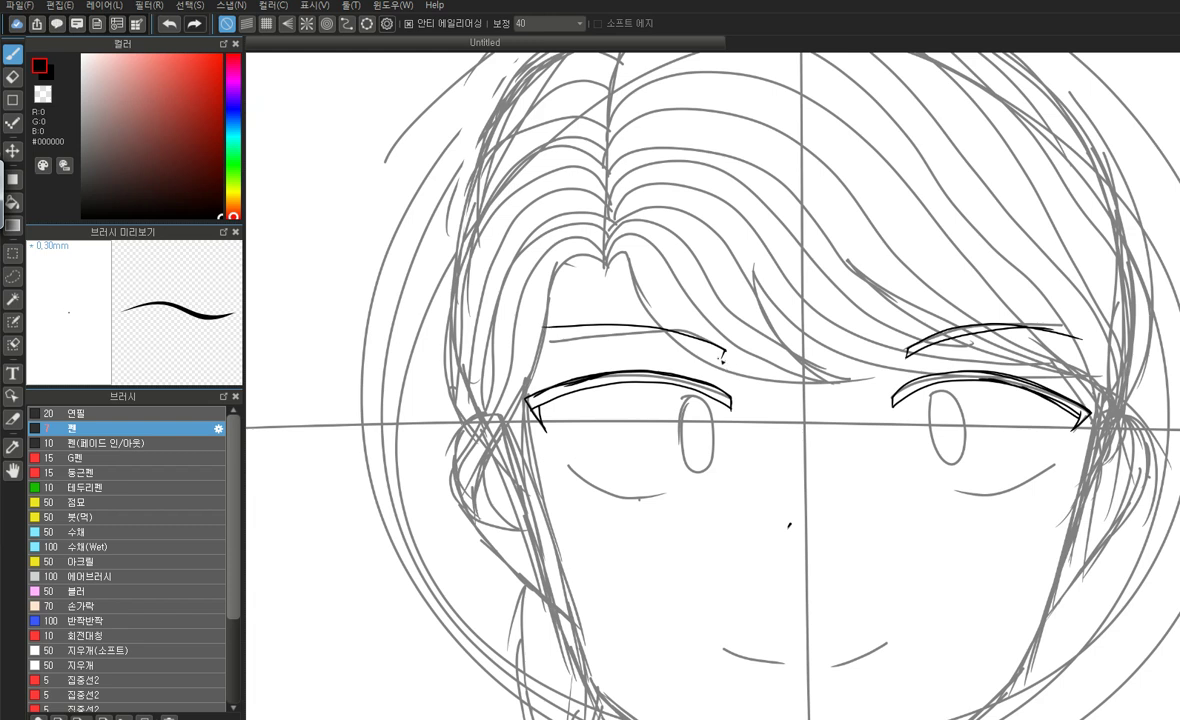
pyautogui.moveTo(722, 353); pyautogui.dragTo(602, 326)
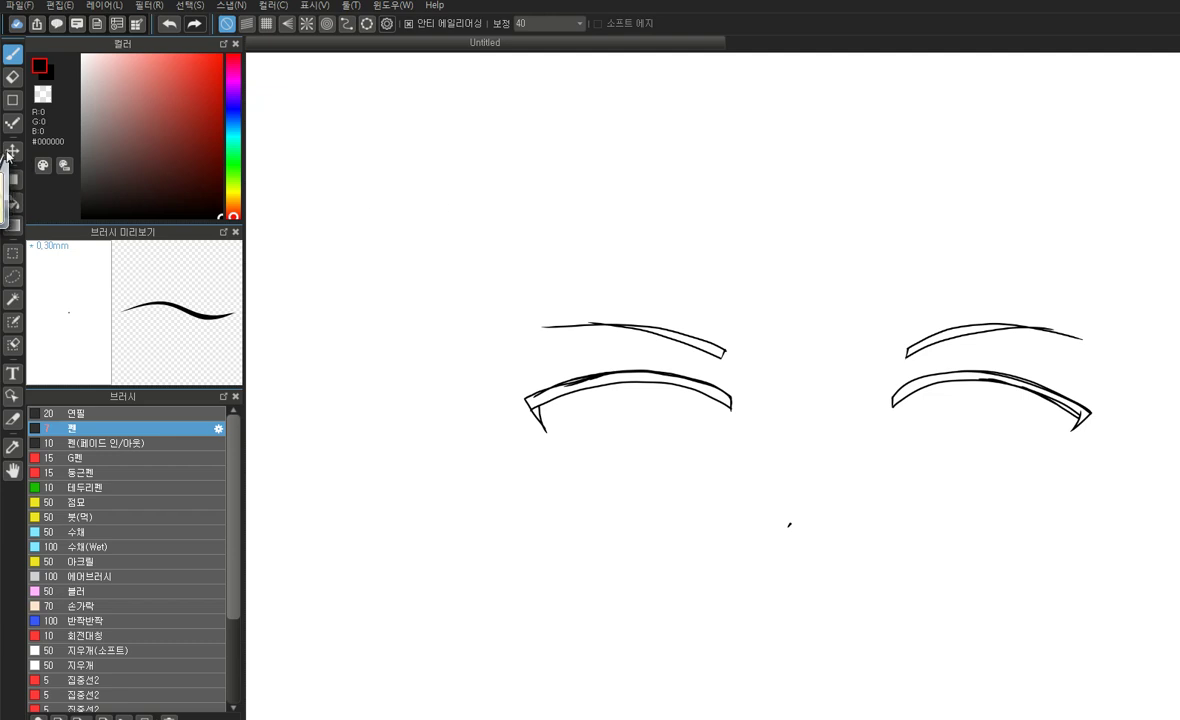
# Bucket-fill the right-hand eyebrow and lash line with black, including the narrow gap near the lash line's outer corner
pyautogui.click(12, 202)
pyautogui.scroll(2, 711, 320)
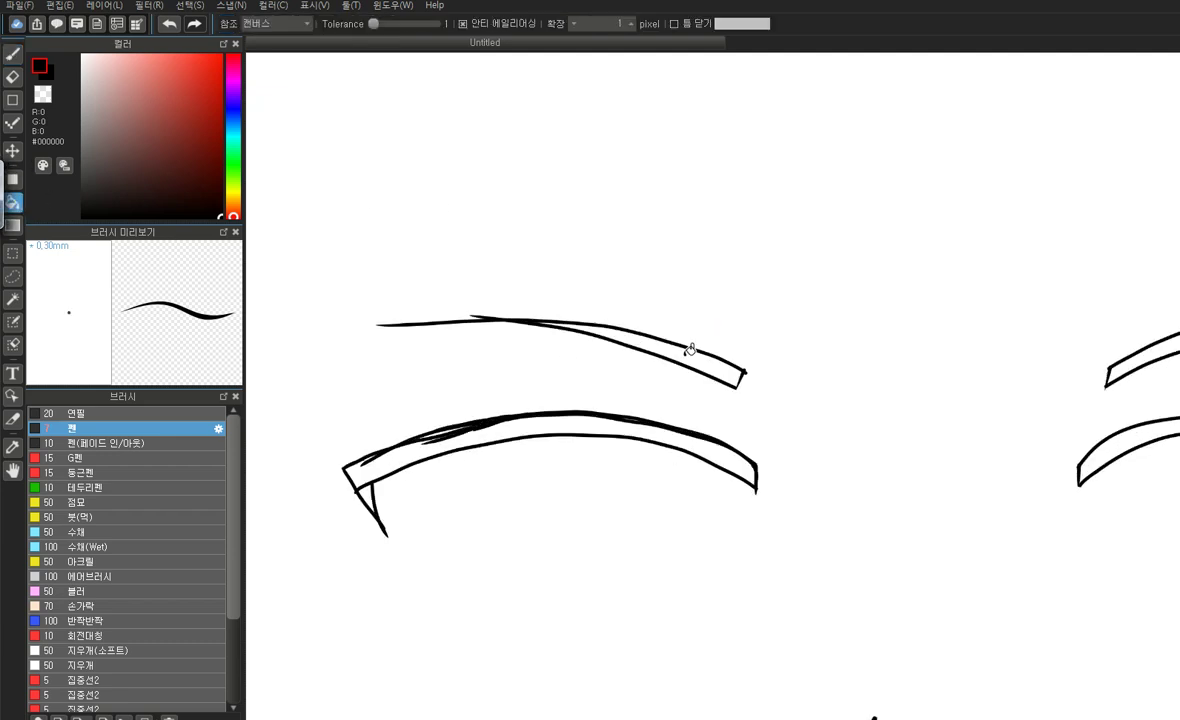
pyautogui.scroll(-4, 445, 335)
pyautogui.scroll(4, 658, 320)
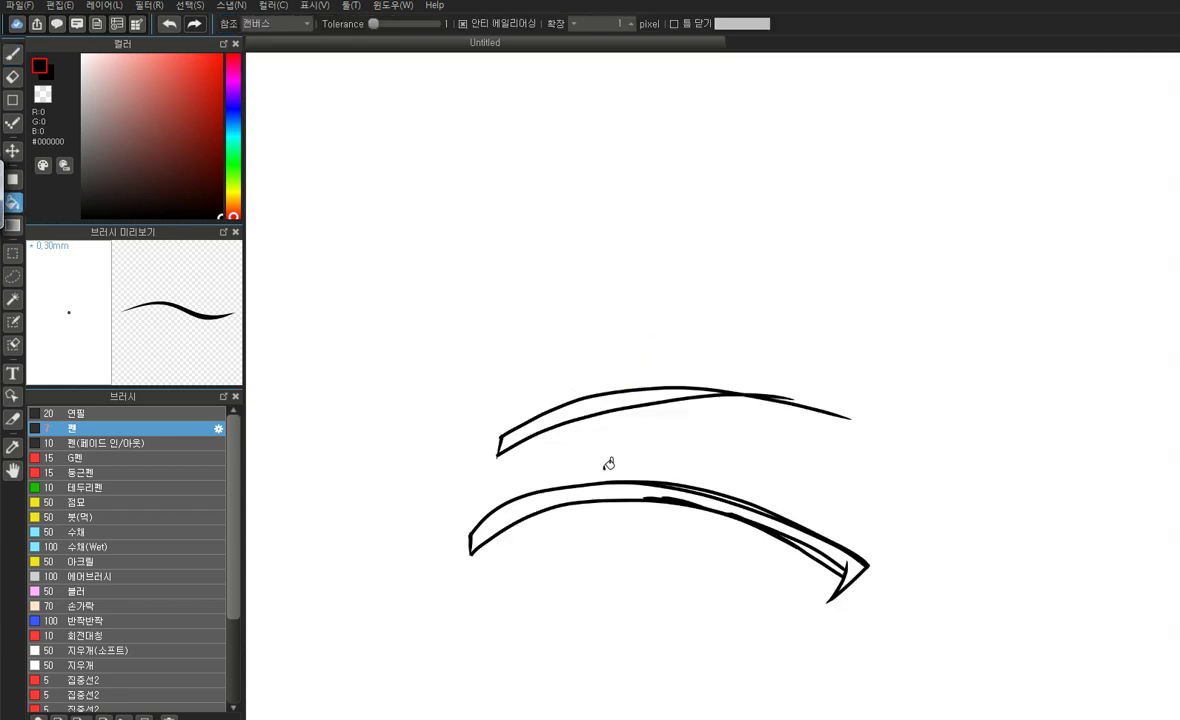
pyautogui.click(612, 402)
pyautogui.click(570, 494)
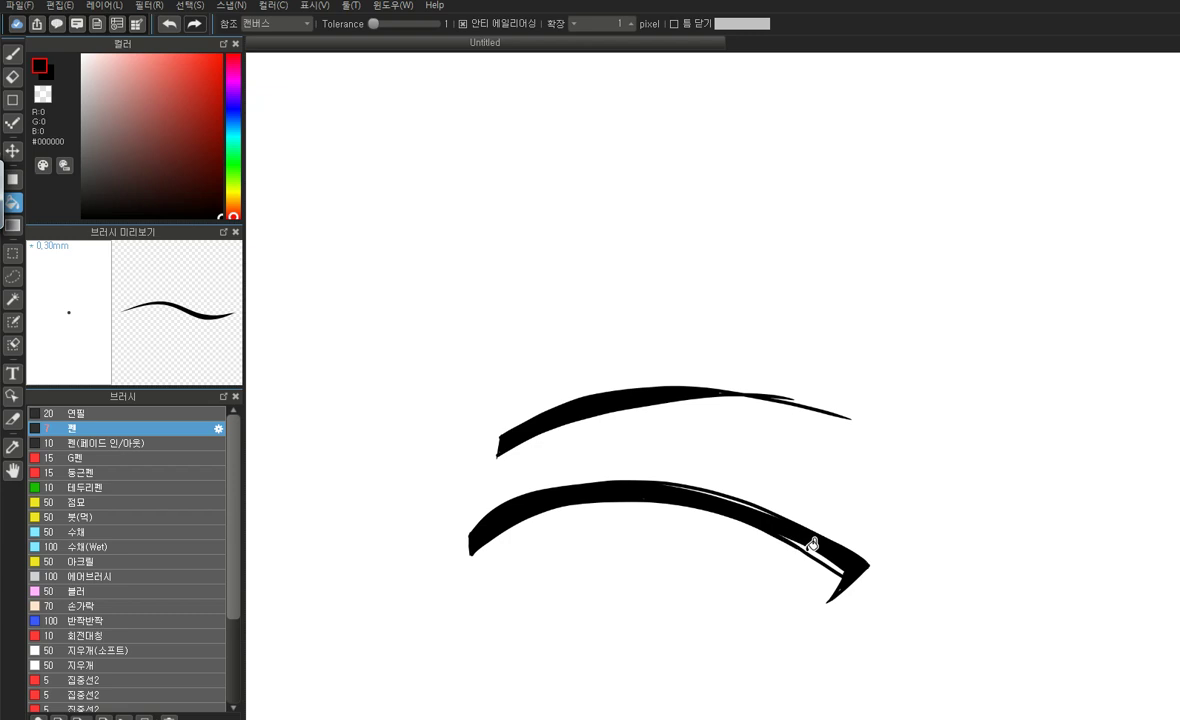
pyautogui.scroll(4, 725, 490)
pyautogui.click(743, 480)
# Fill the left-hand eyebrow and the main body of the left-hand lash line with black
pyautogui.scroll(-5, 819, 490)
pyautogui.scroll(5, 677, 495)
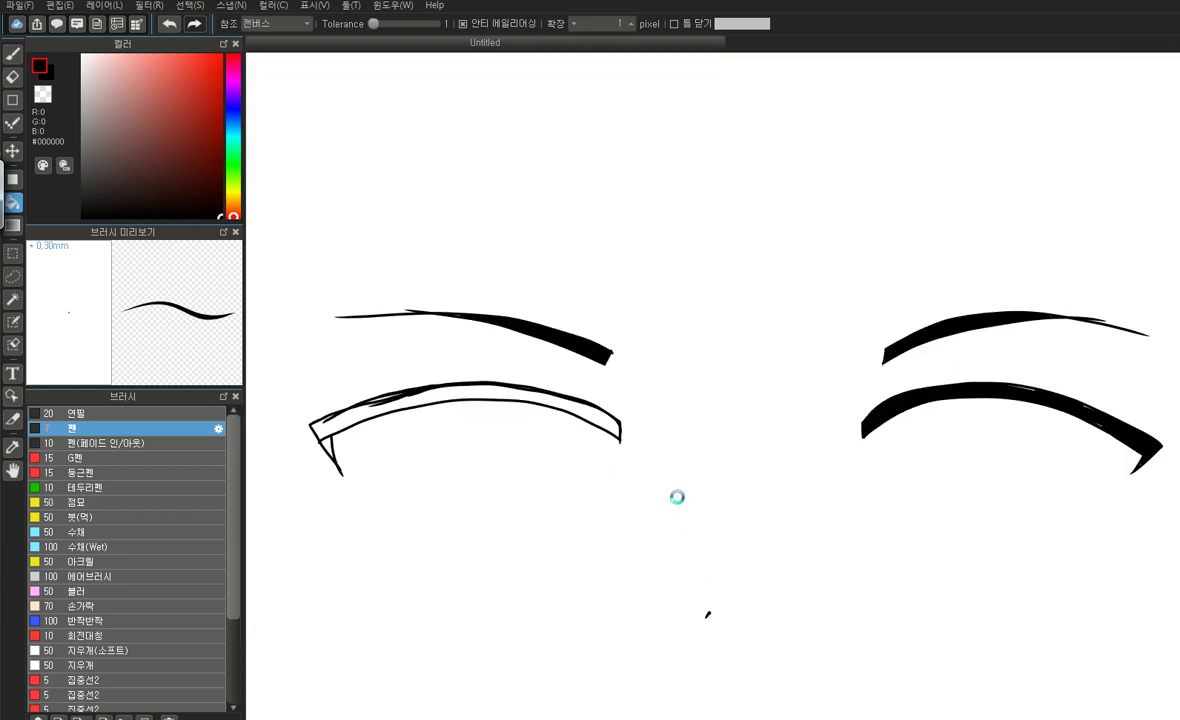
pyautogui.click(556, 390)
pyautogui.scroll(-3, 766, 450)
pyautogui.scroll(2, 530, 459)
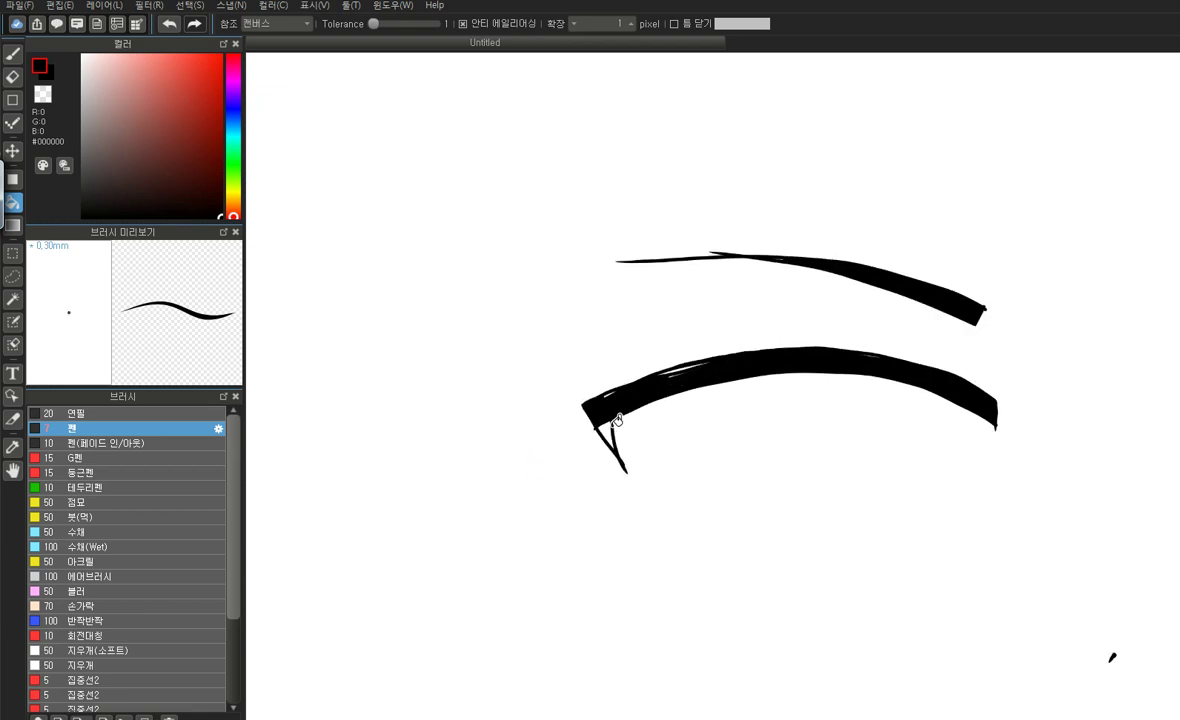
# Fill the outer tail of the left-hand lash line and the white slivers along its upper edge with black
pyautogui.scroll(3, 640, 387)
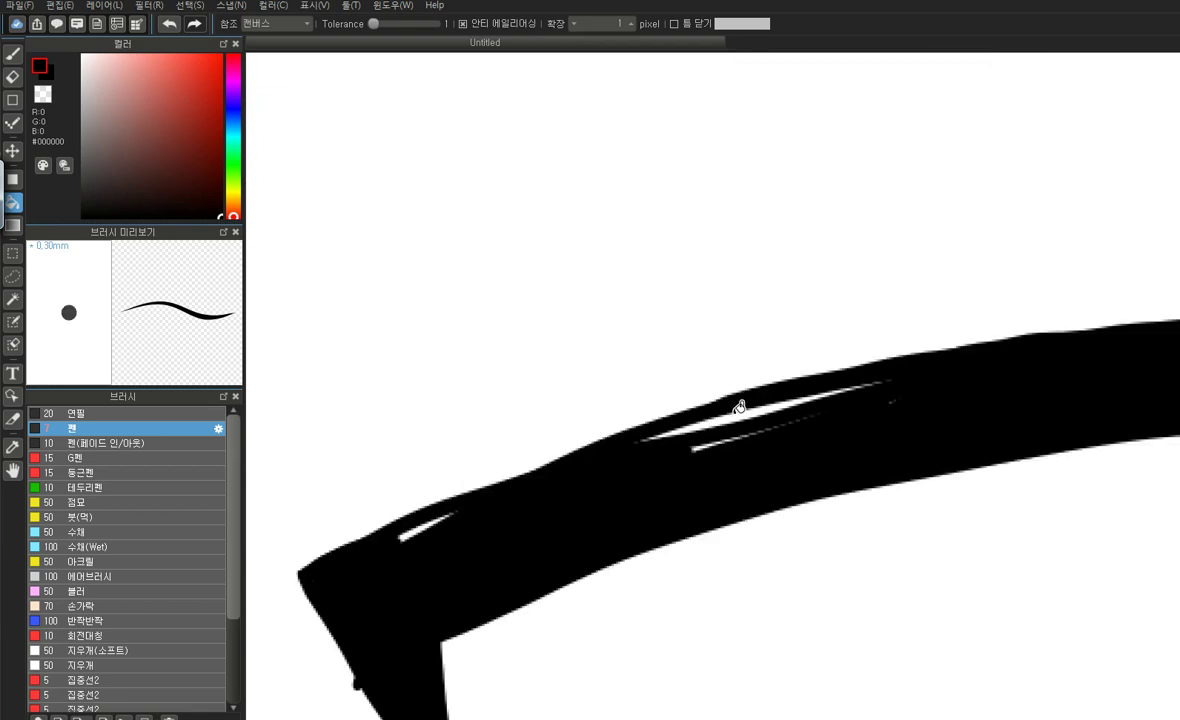
pyautogui.click(670, 428)
pyautogui.click(410, 528)
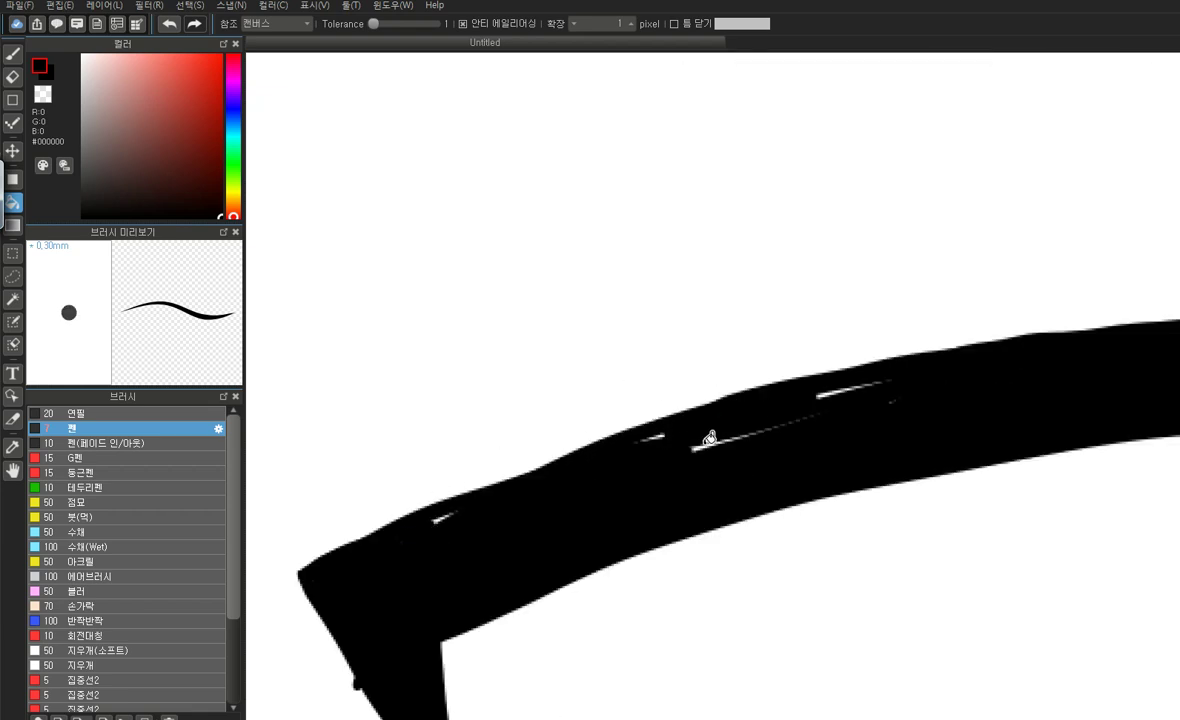
pyautogui.scroll(-3, 578, 244)
pyautogui.scroll(-3, 578, 244)
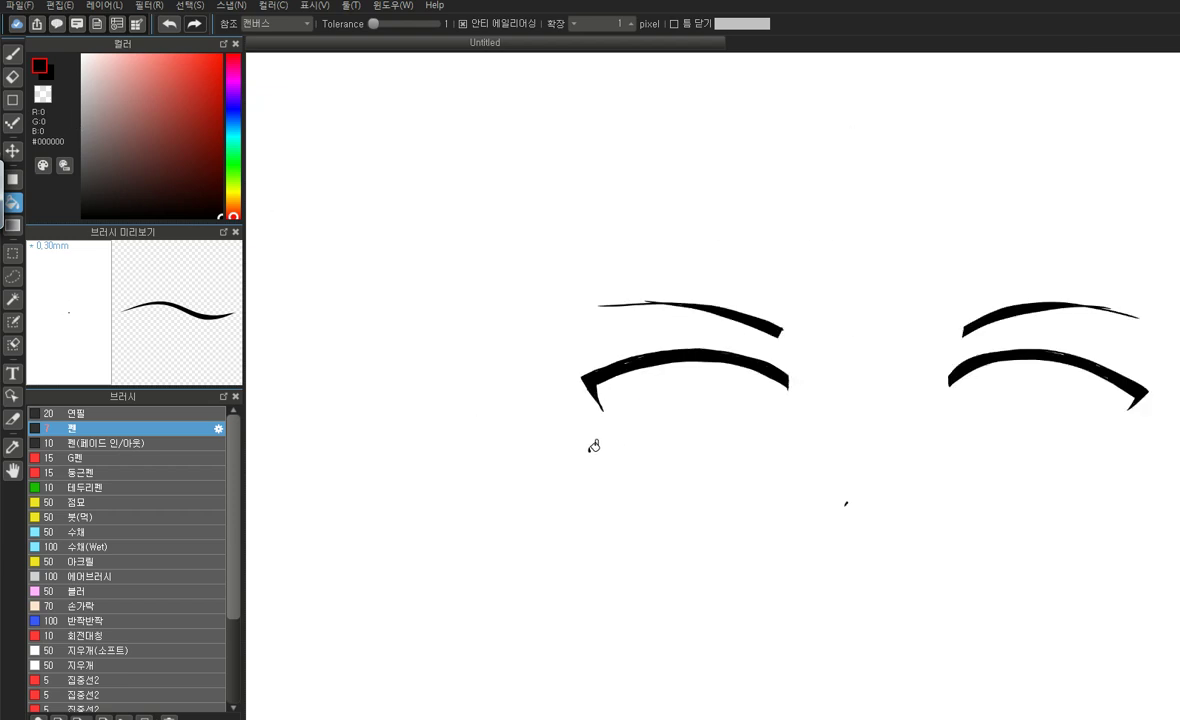
# Brush over the white slivers in the right-hand lash line and smooth its upper edge toward the inner corner with the pen
pyautogui.scroll(-1, 413, 474)
pyautogui.scroll(5, 965, 400)
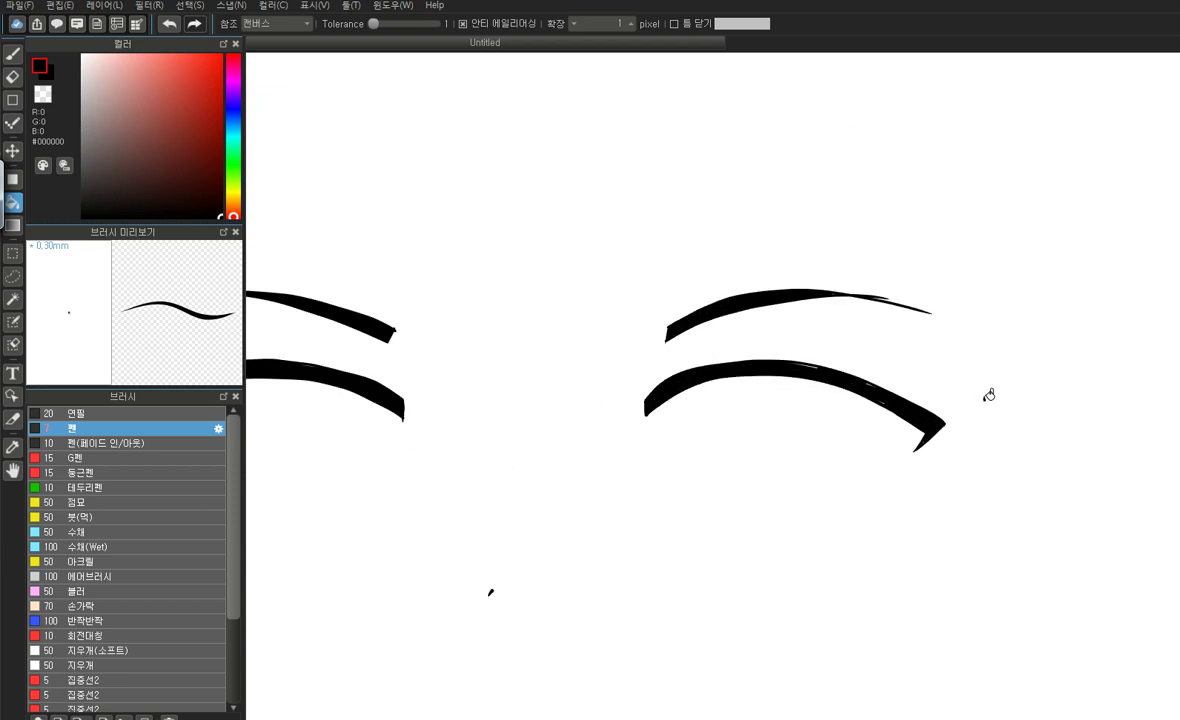
pyautogui.click(16, 60)
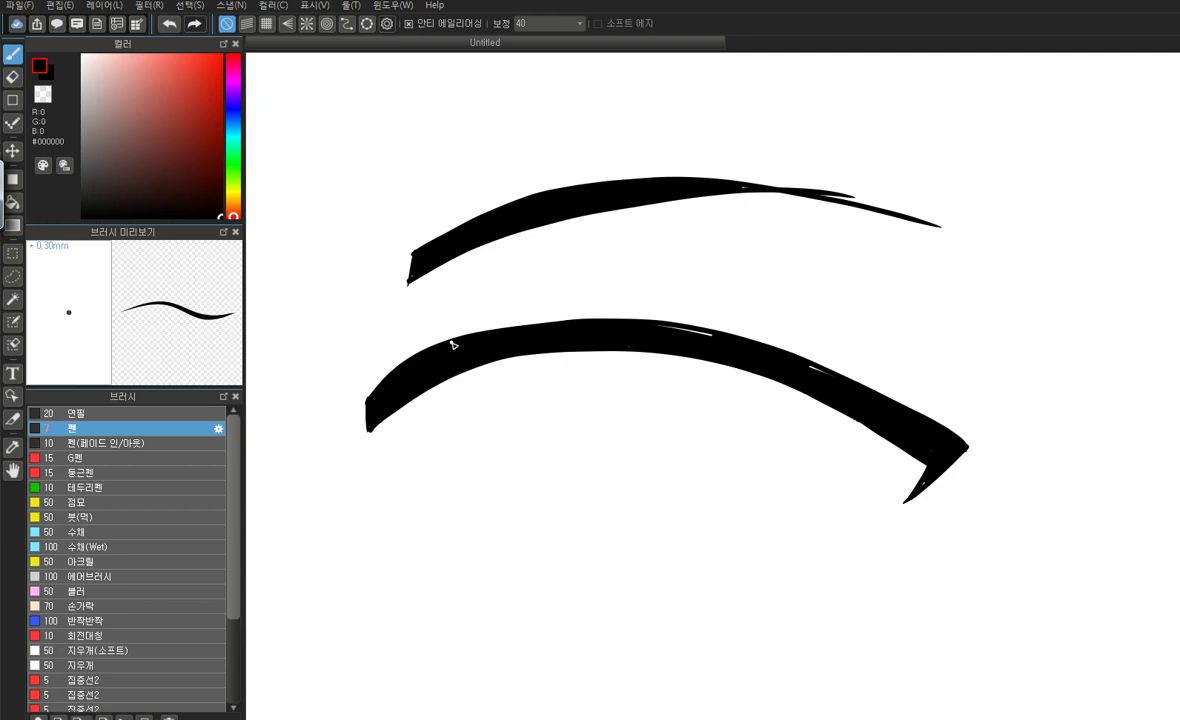
pyautogui.moveTo(711, 336); pyautogui.dragTo(656, 326)
pyautogui.moveTo(711, 336)
pyautogui.mouseDown()
pyautogui.moveTo(531, 329)
pyautogui.moveTo(431, 353)
pyautogui.moveTo(359, 396)
pyautogui.mouseUp()
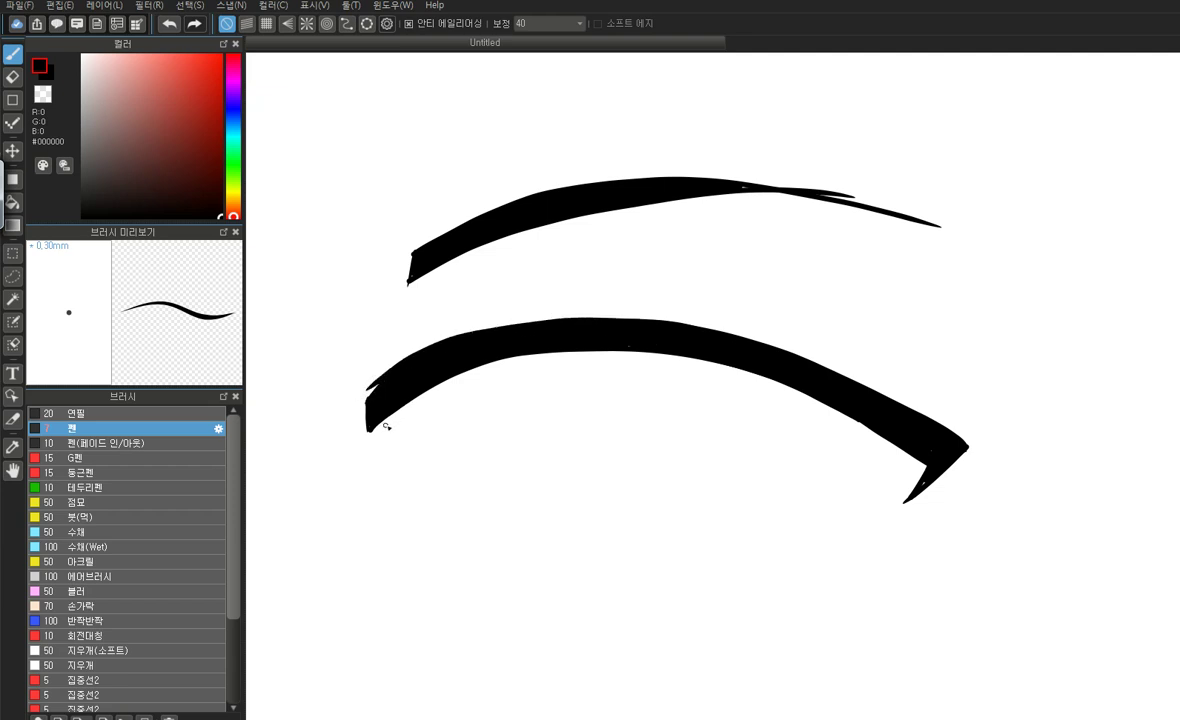
# Smooth the lower edge of the right-hand lash line with black pen strokes, replacing the stroke that strays below the edge
pyautogui.moveTo(490, 350)
pyautogui.mouseDown()
pyautogui.moveTo(651, 358)
pyautogui.moveTo(901, 437)
pyautogui.mouseUp()
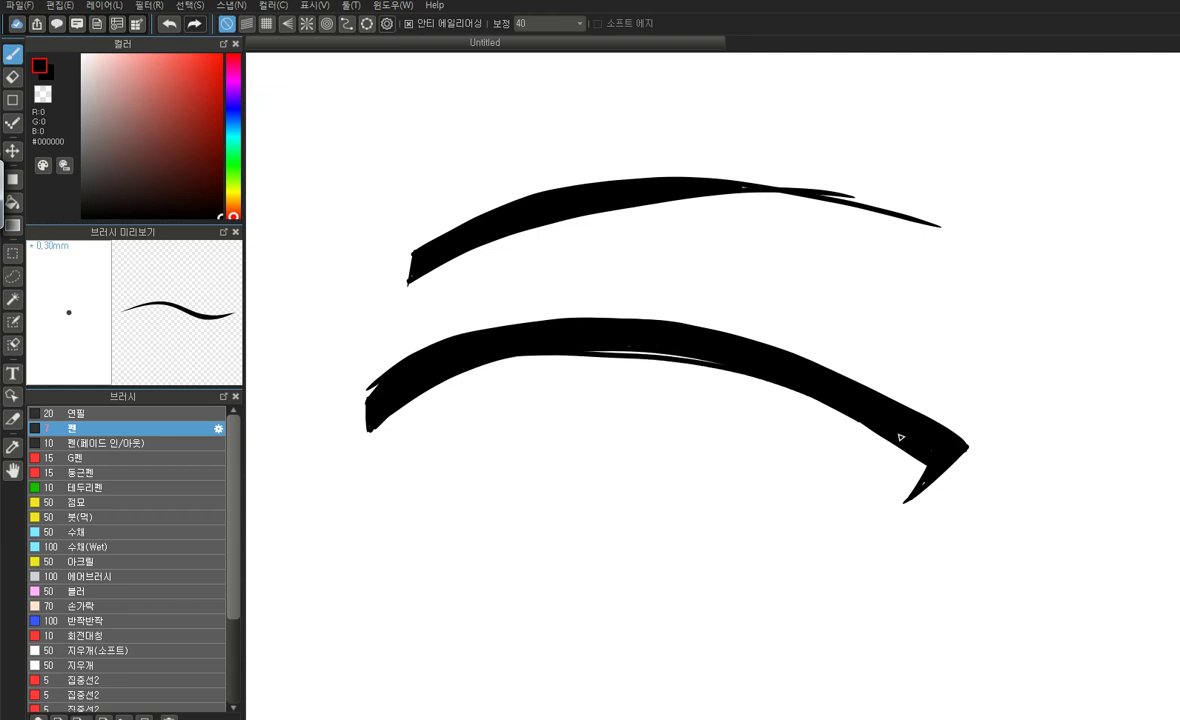
pyautogui.click(169, 23)
pyautogui.moveTo(484, 361)
pyautogui.mouseDown()
pyautogui.moveTo(702, 357)
pyautogui.moveTo(824, 391)
pyautogui.mouseUp()
pyautogui.moveTo(588, 346)
pyautogui.mouseDown()
pyautogui.moveTo(758, 376)
pyautogui.moveTo(927, 453)
pyautogui.mouseUp()
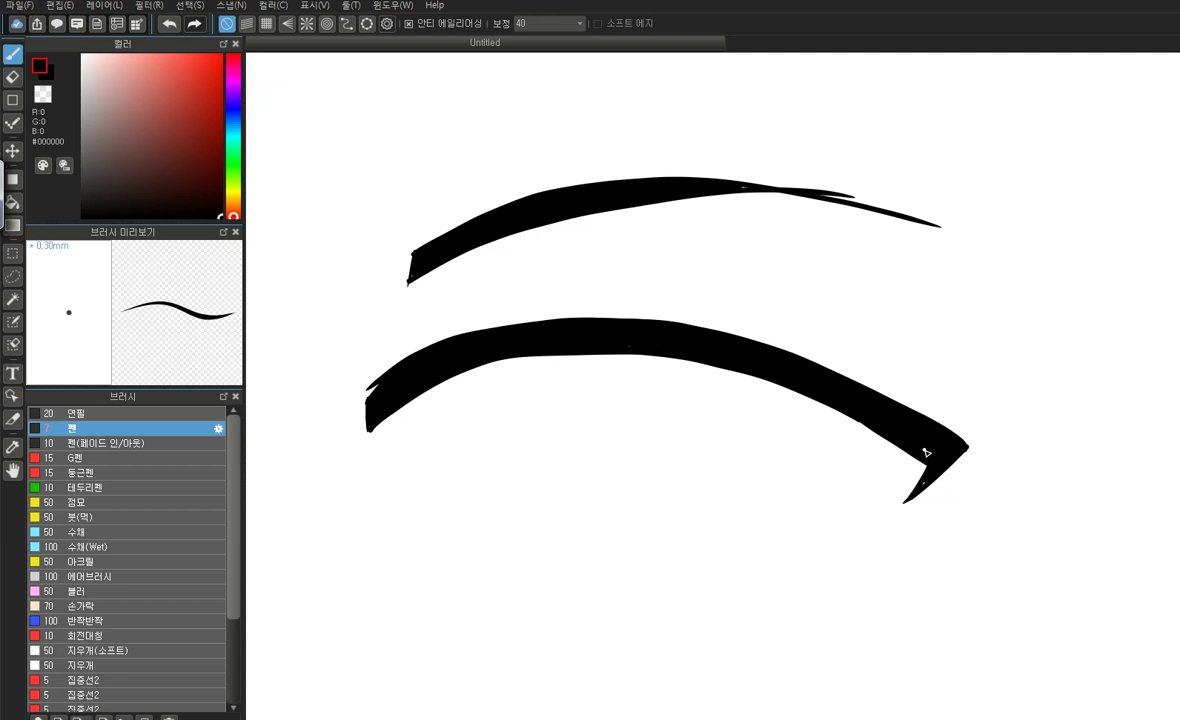
# Smooth the lower edge of the left-hand lash line from the inner corner outward, redoing the stray stroke
pyautogui.scroll(-3, 927, 453)
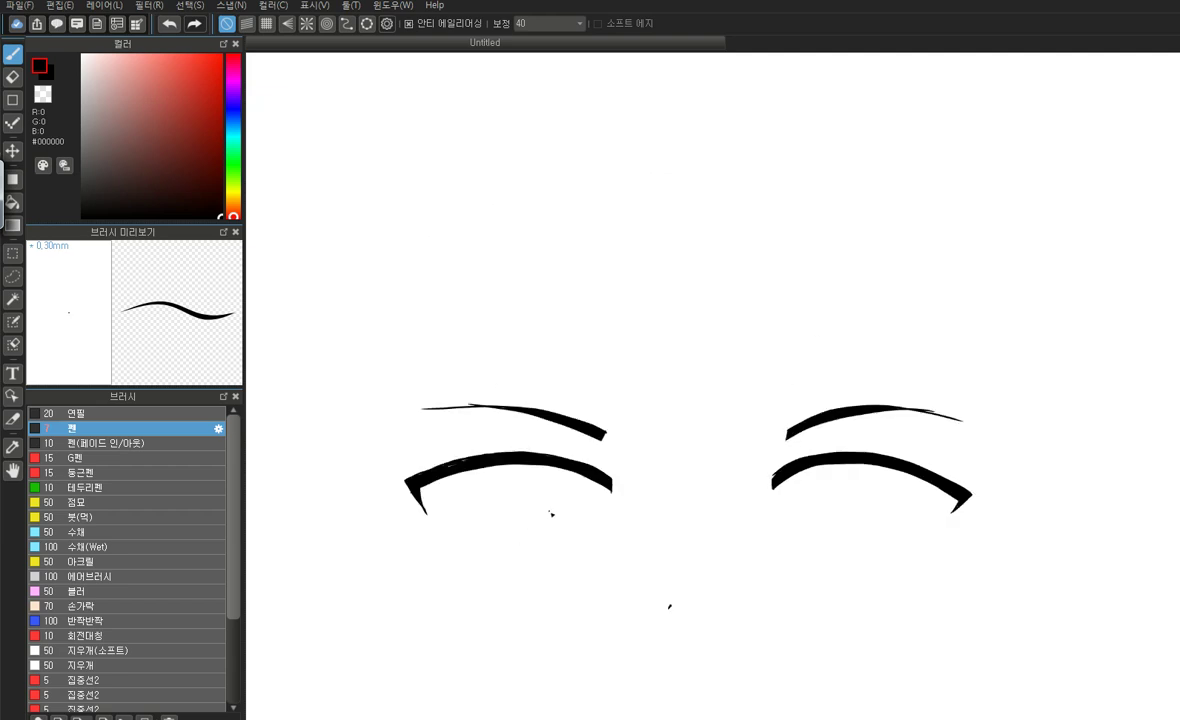
pyautogui.scroll(3, 551, 513)
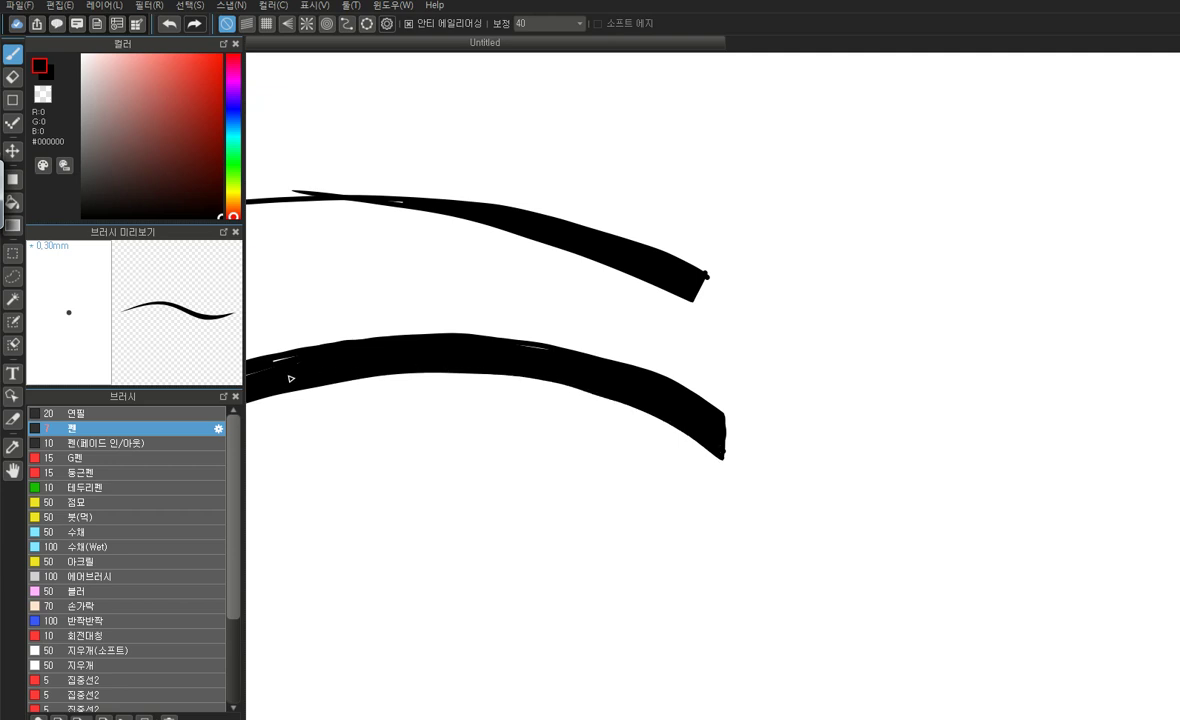
pyautogui.moveTo(679, 430); pyautogui.dragTo(490, 372)
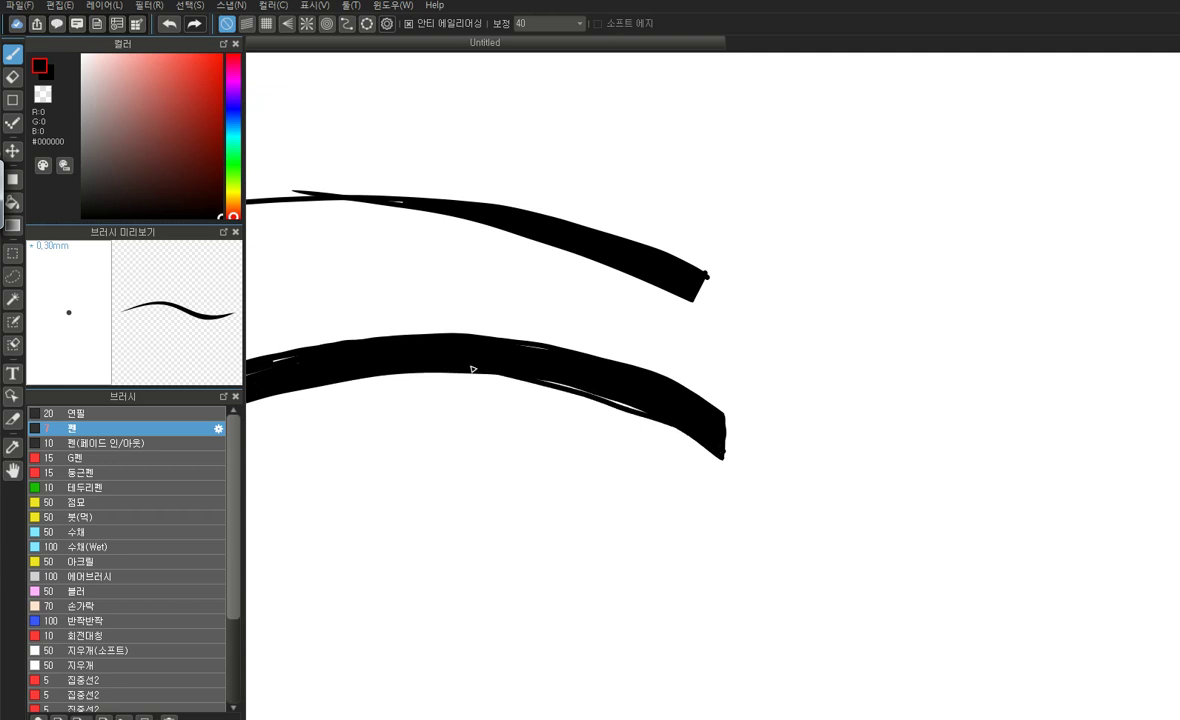
pyautogui.hotkey('ctrl', 'z')
pyautogui.moveTo(670, 420)
pyautogui.mouseDown()
pyautogui.moveTo(510, 375)
pyautogui.moveTo(367, 375)
pyautogui.moveTo(255, 395)
pyautogui.mouseUp()
# Show the grey sketch again and ink the two curved halves of the smiling mouth over it in black
pyautogui.scroll(-3, 869, 361)
pyautogui.scroll(-4, 590, 418)
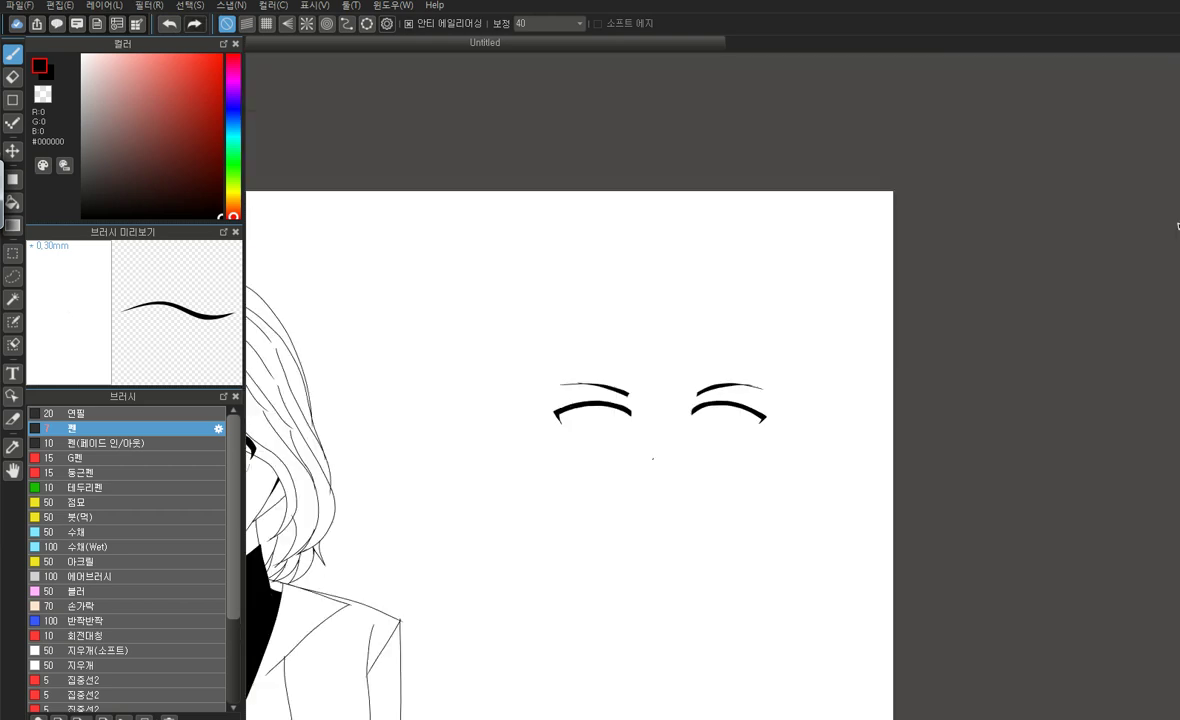
pyautogui.scroll(-2, 653, 455)
pyautogui.scroll(4, 653, 455)
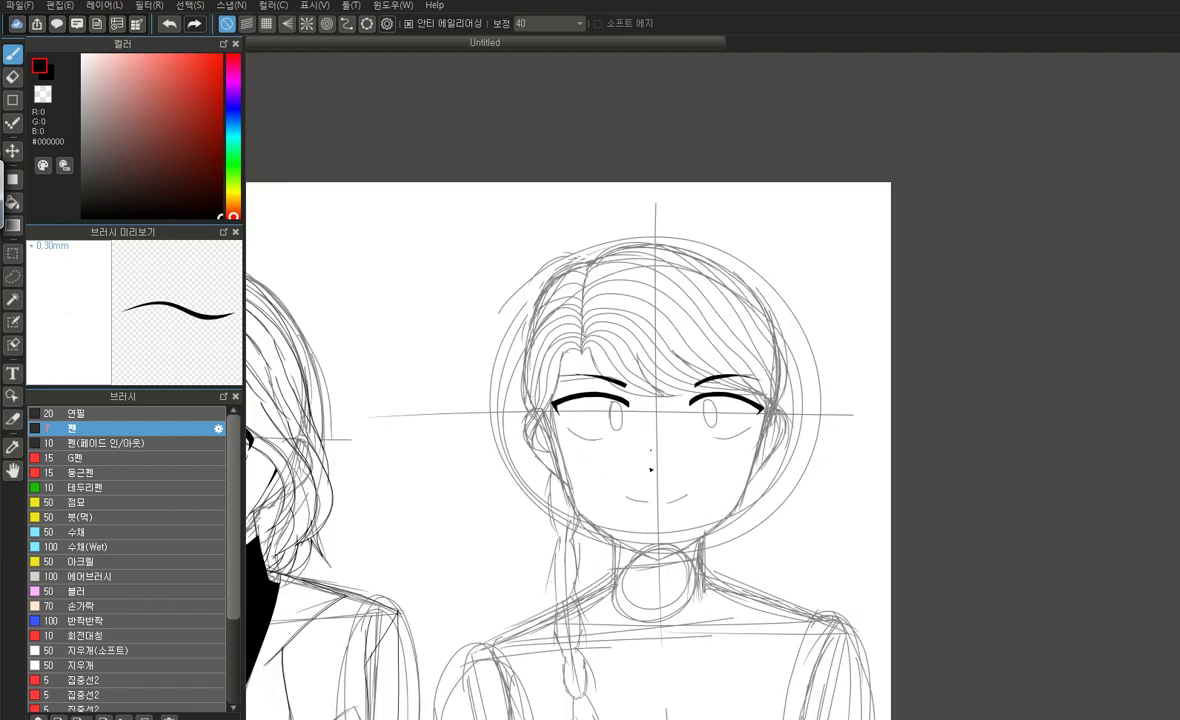
pyautogui.scroll(5, 672, 530)
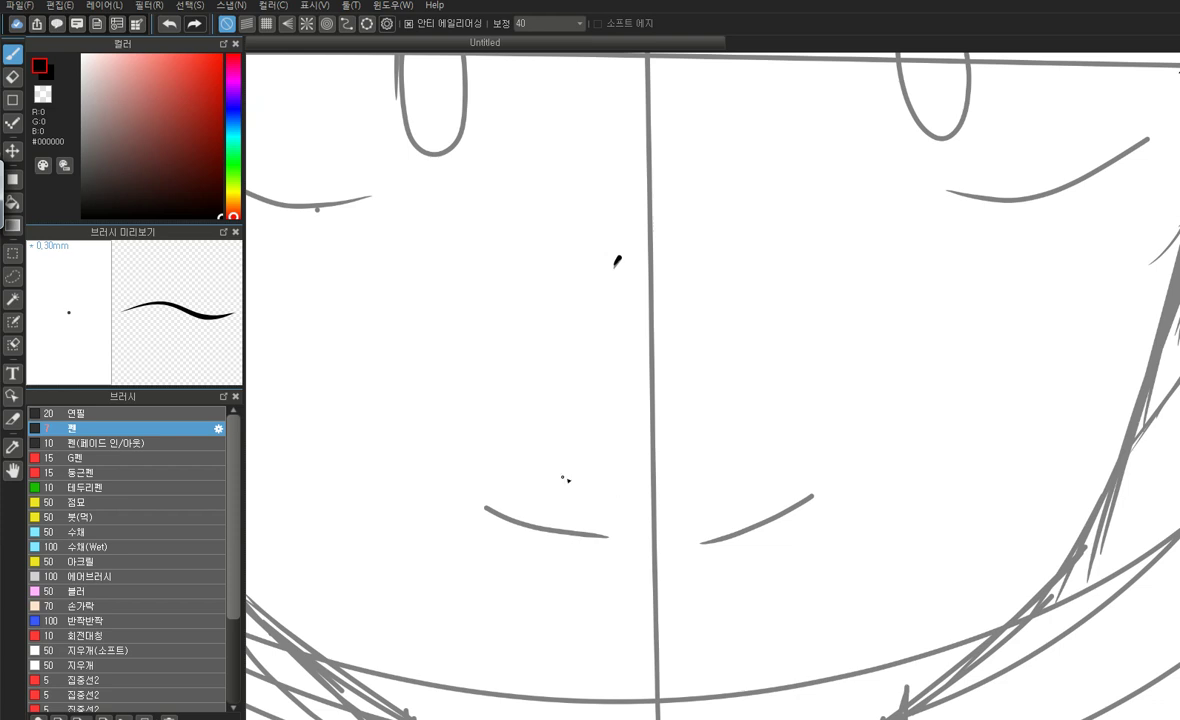
pyautogui.moveTo(507, 517); pyautogui.dragTo(613, 540)
pyautogui.moveTo(812, 497); pyautogui.dragTo(677, 526)
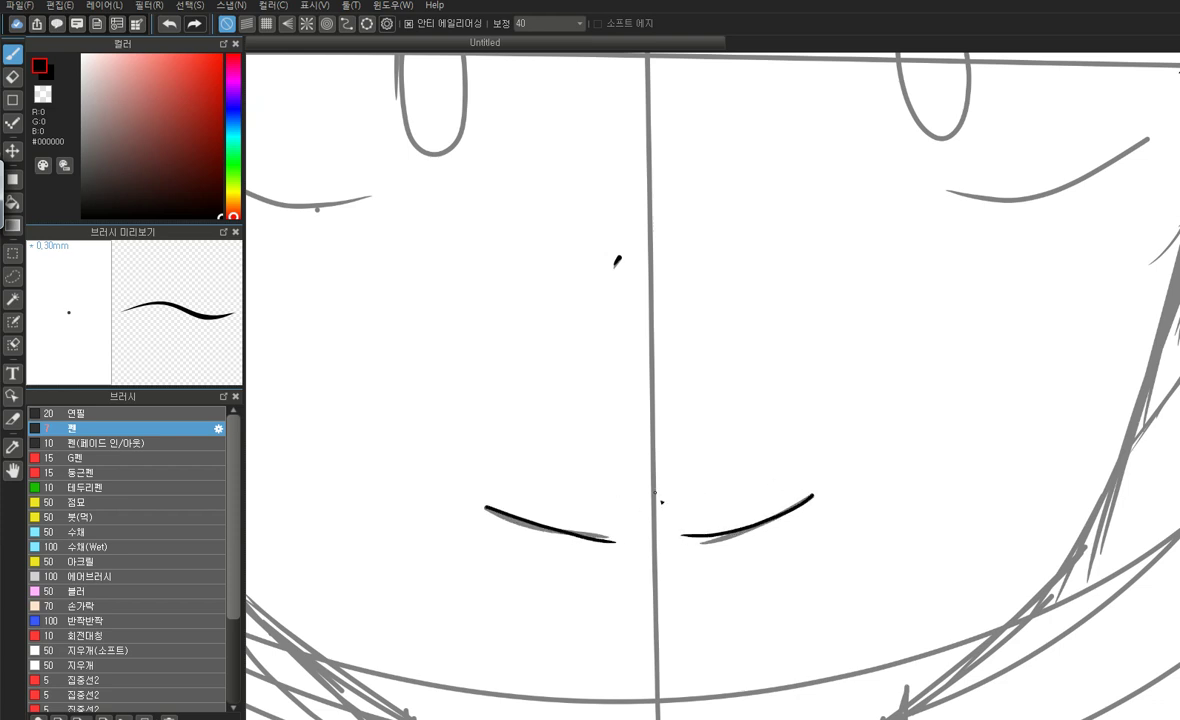
pyautogui.click(170, 23)
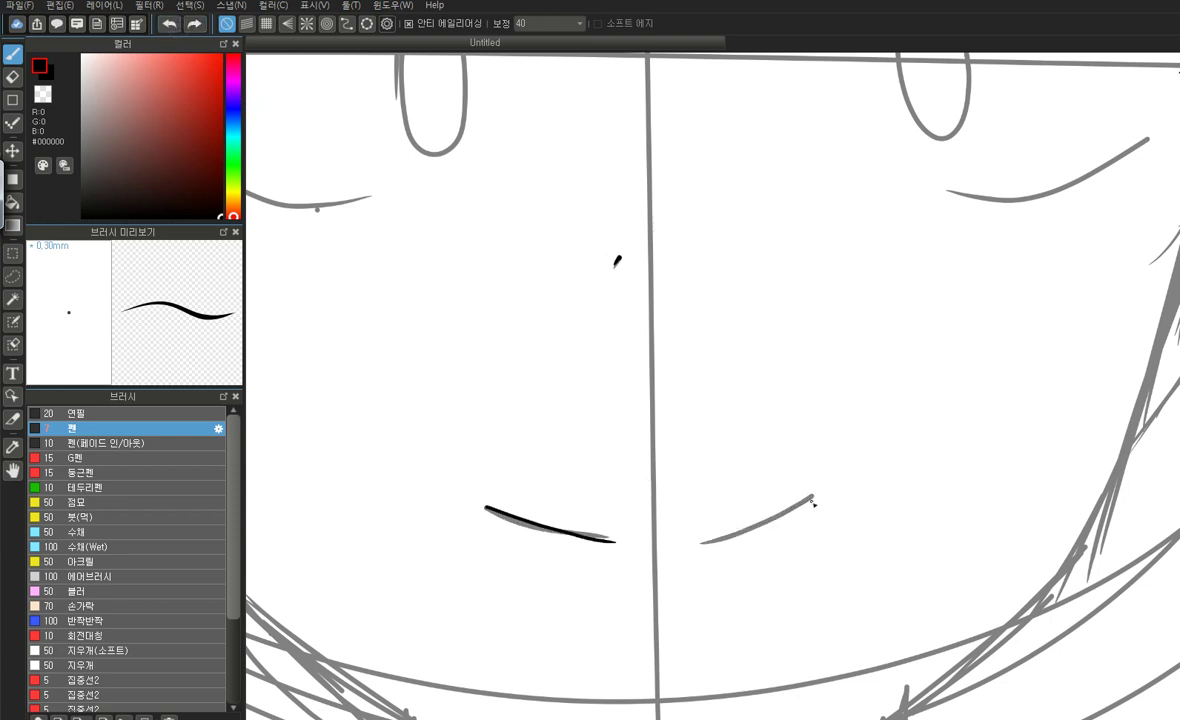
pyautogui.moveTo(801, 509); pyautogui.dragTo(688, 532)
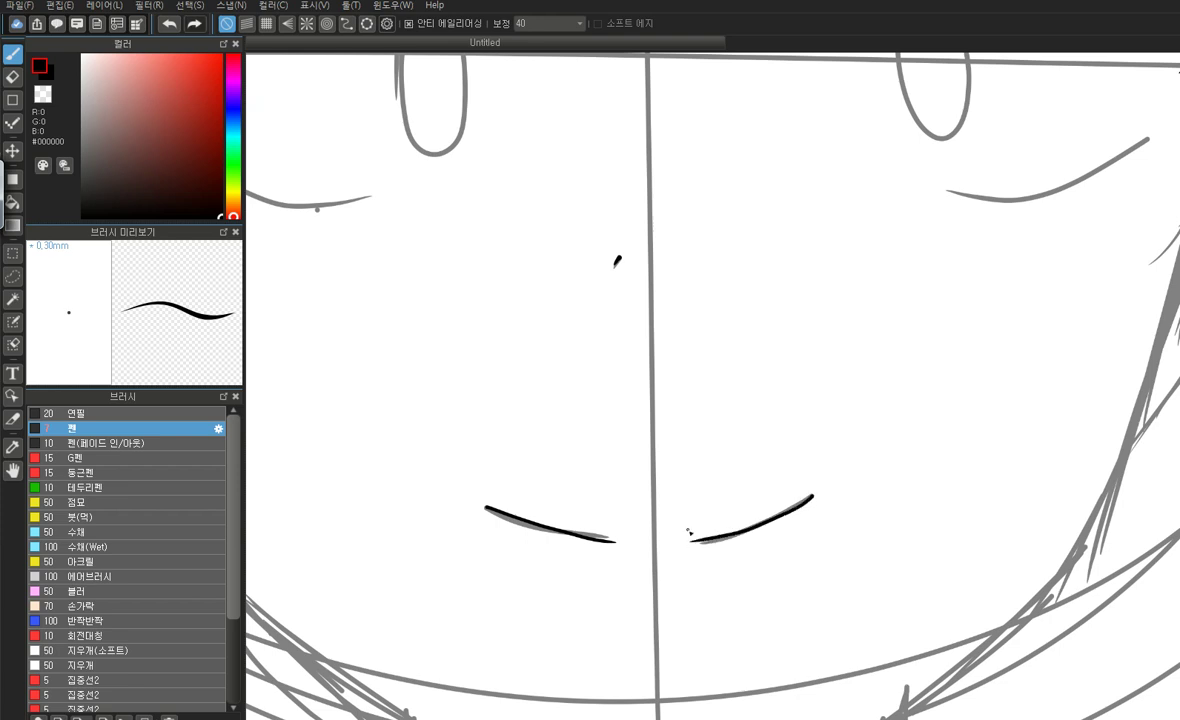
# Ink the three lowest bang strands in black, curving from the hair parting down to a point between the eyes
pyautogui.scroll(-4, 672, 340)
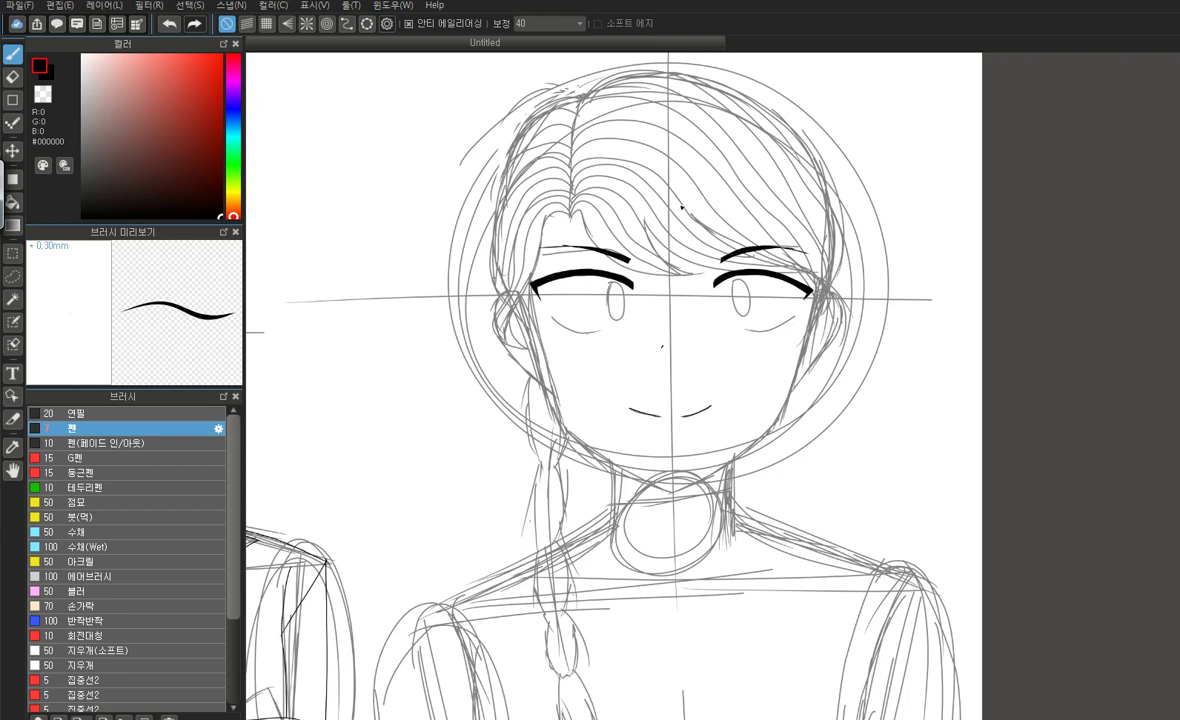
pyautogui.scroll(3, 703, 200)
pyautogui.scroll(-1, 614, 461)
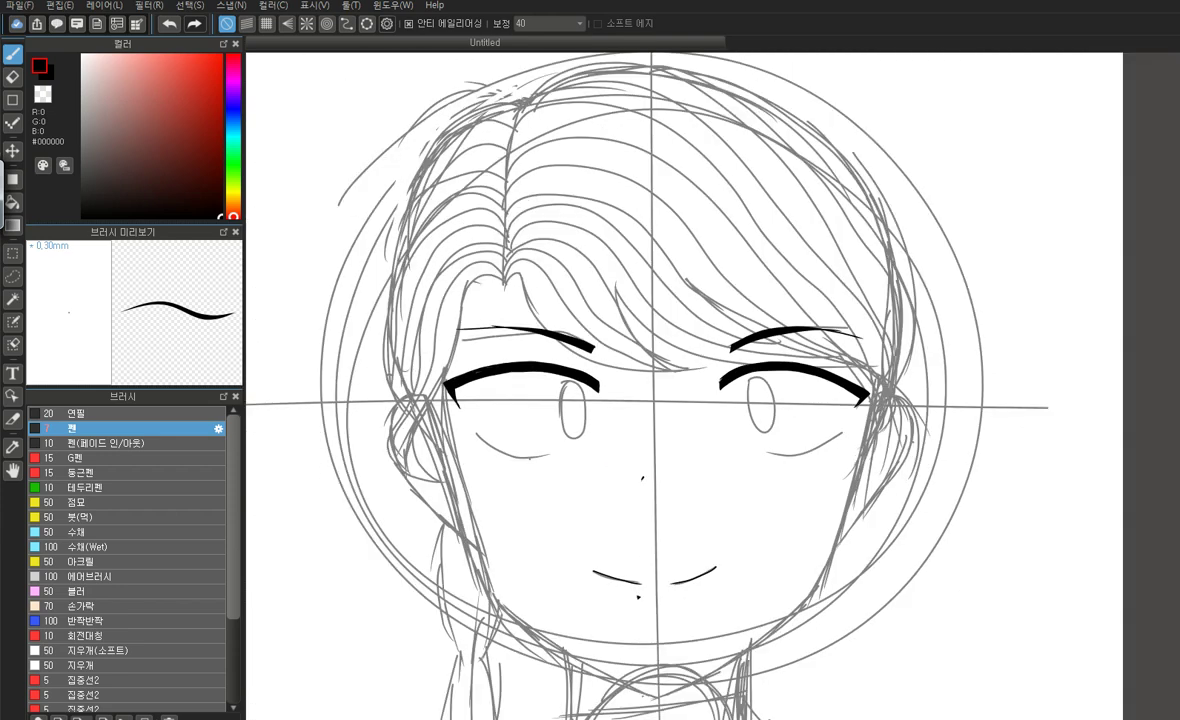
pyautogui.scroll(3, 638, 270)
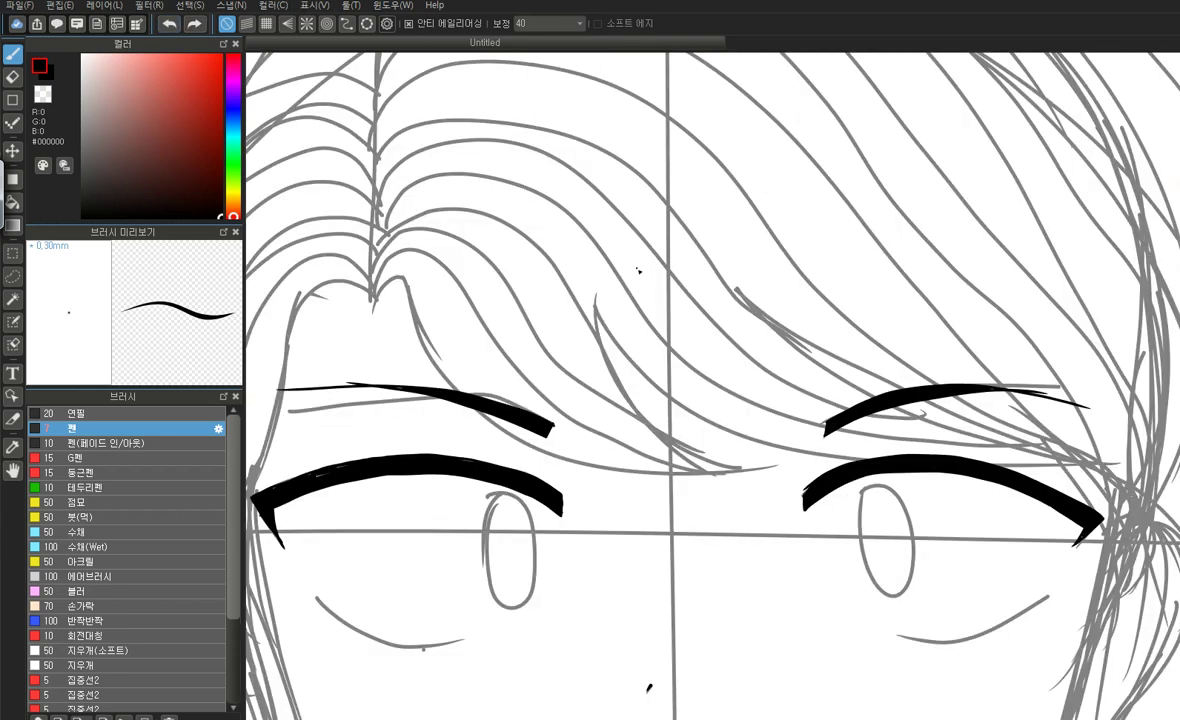
pyautogui.moveTo(377, 299)
pyautogui.mouseDown()
pyautogui.moveTo(401, 279)
pyautogui.moveTo(442, 378)
pyautogui.moveTo(479, 417)
pyautogui.moveTo(583, 466)
pyautogui.moveTo(730, 478)
pyautogui.mouseUp()
pyautogui.moveTo(371, 293)
pyautogui.mouseDown()
pyautogui.moveTo(401, 249)
pyautogui.moveTo(446, 269)
pyautogui.moveTo(481, 335)
pyautogui.moveTo(538, 398)
pyautogui.moveTo(737, 479)
pyautogui.mouseUp()
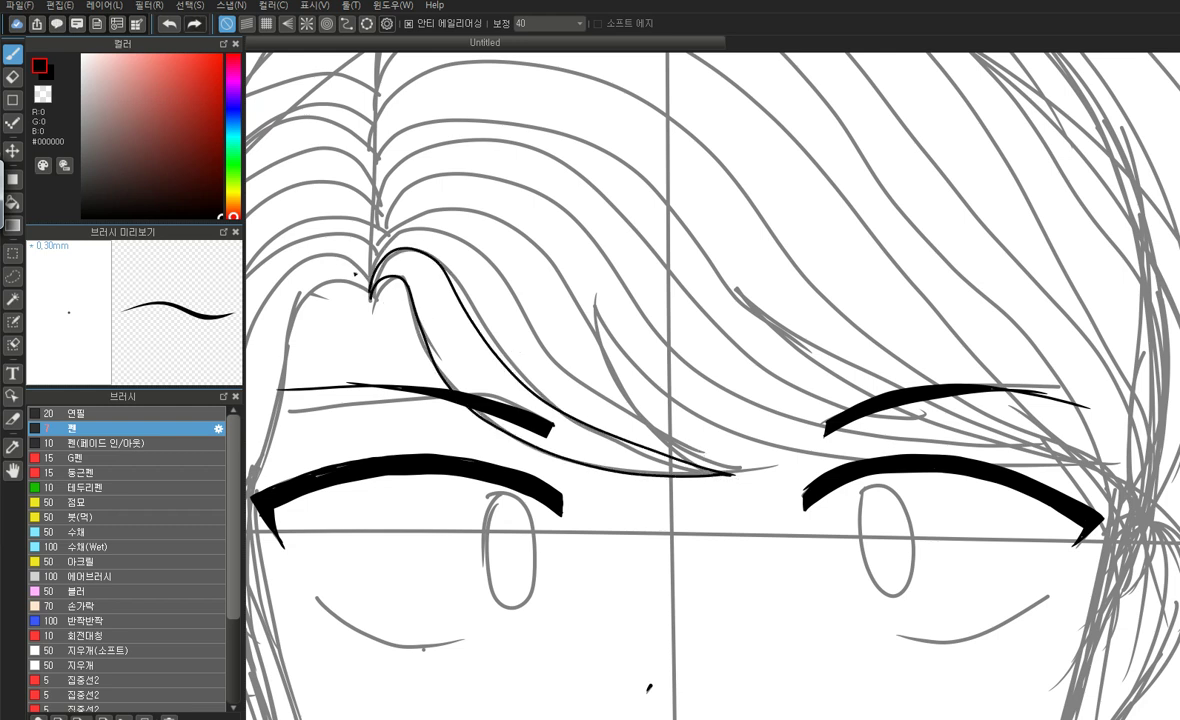
pyautogui.moveTo(370, 288)
pyautogui.mouseDown()
pyautogui.moveTo(410, 231)
pyautogui.moveTo(475, 241)
pyautogui.moveTo(596, 396)
pyautogui.moveTo(764, 473)
pyautogui.mouseUp()
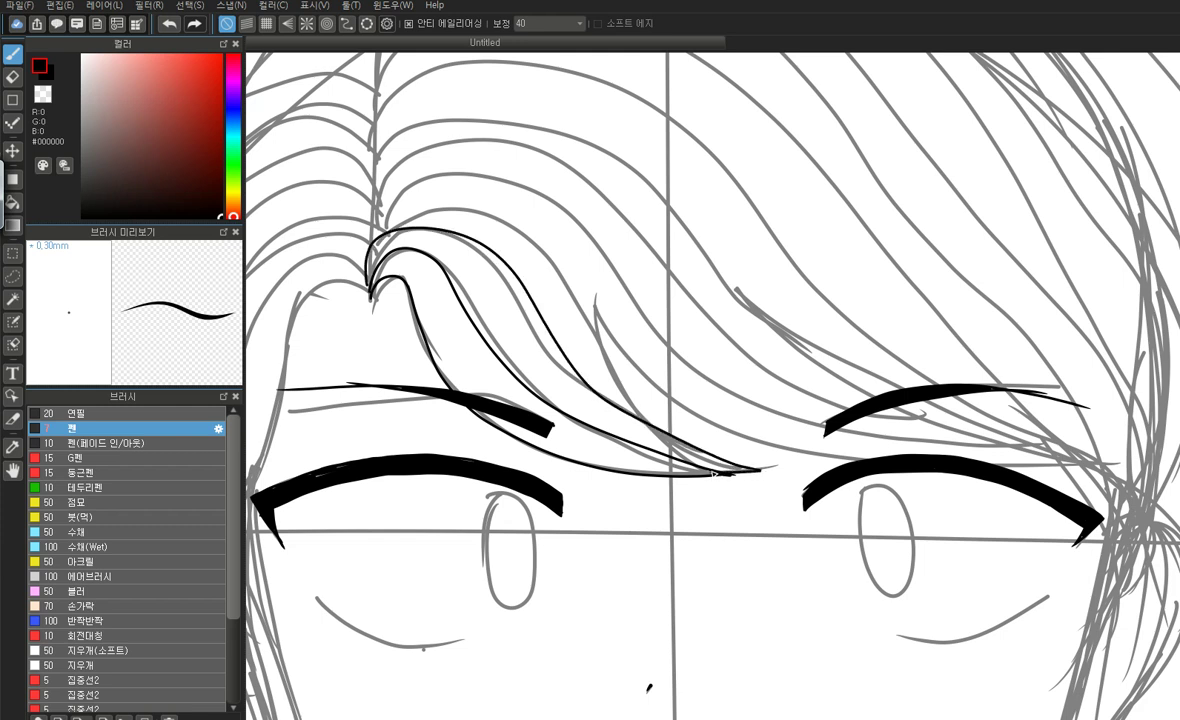
pyautogui.moveTo(368, 258)
pyautogui.mouseDown()
pyautogui.moveTo(407, 205)
pyautogui.moveTo(530, 288)
pyautogui.moveTo(622, 410)
pyautogui.mouseUp()
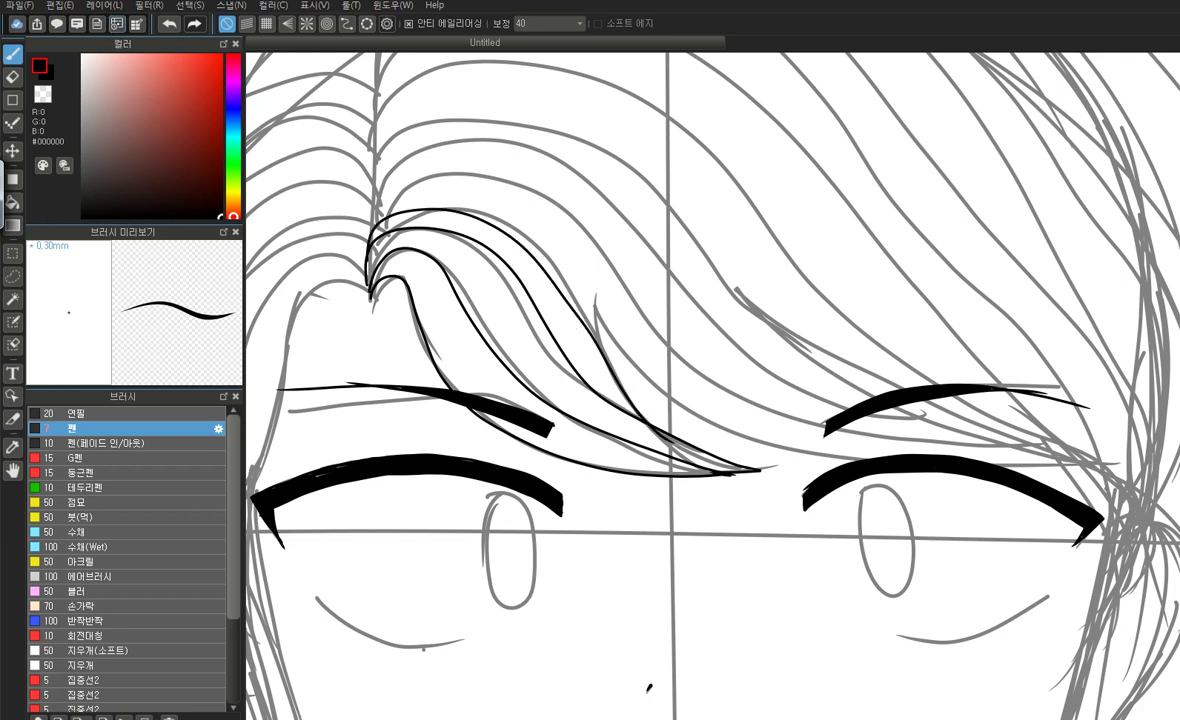
pyautogui.hotkey('ctrl', 'z')
pyautogui.moveTo(368, 270)
pyautogui.mouseDown()
pyautogui.moveTo(395, 217)
pyautogui.moveTo(505, 245)
pyautogui.moveTo(603, 365)
pyautogui.mouseUp()
pyautogui.hotkey('ctrl', 'z')
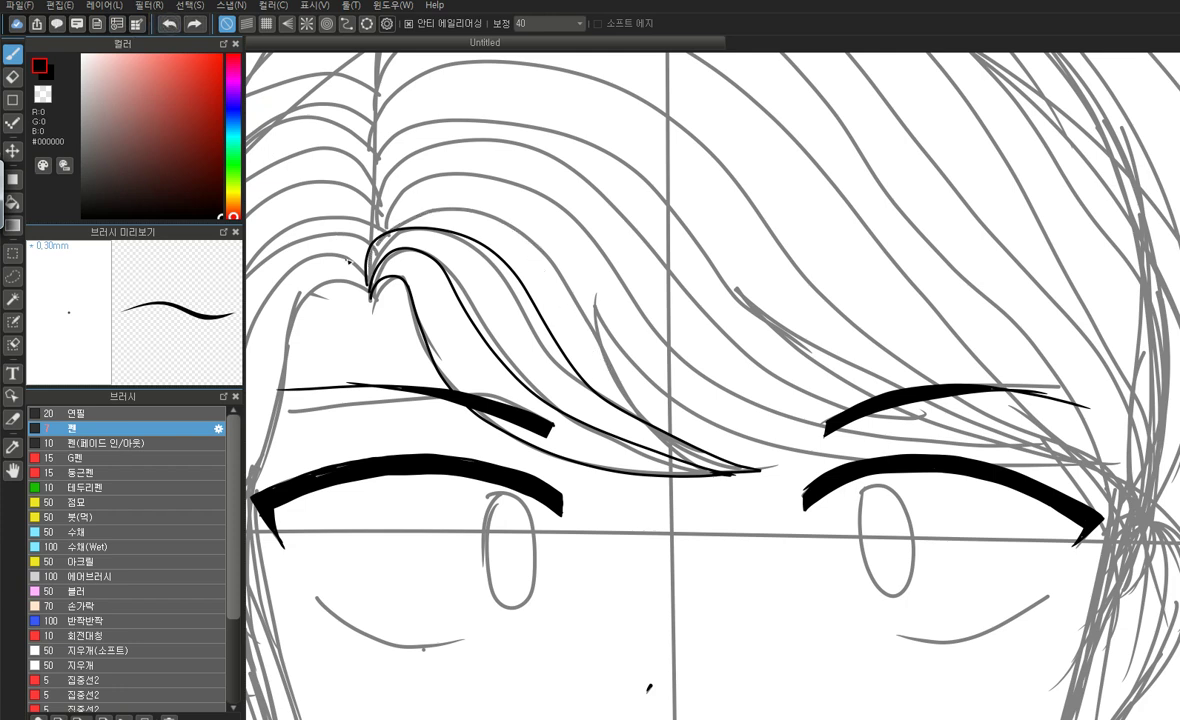
# Ink the fourth bang strand, the long strand above it reaching the right-hand eye's outer corner, and a connecting strand beneath
pyautogui.moveTo(368, 275)
pyautogui.mouseDown()
pyautogui.moveTo(426, 212)
pyautogui.moveTo(484, 217)
pyautogui.moveTo(541, 256)
pyautogui.moveTo(640, 418)
pyautogui.mouseUp()
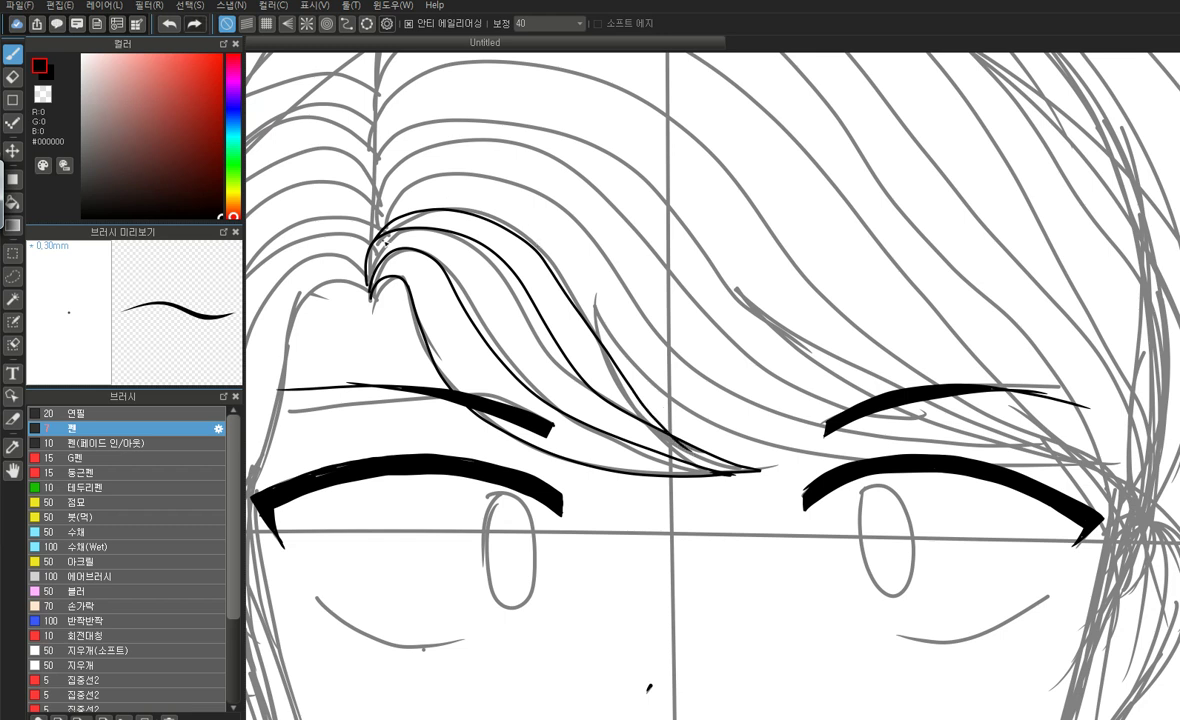
pyautogui.moveTo(368, 248)
pyautogui.mouseDown()
pyautogui.moveTo(404, 190)
pyautogui.moveTo(448, 168)
pyautogui.moveTo(523, 188)
pyautogui.moveTo(597, 243)
pyautogui.moveTo(686, 354)
pyautogui.moveTo(781, 423)
pyautogui.moveTo(937, 452)
pyautogui.moveTo(1059, 458)
pyautogui.moveTo(1097, 445)
pyautogui.mouseUp()
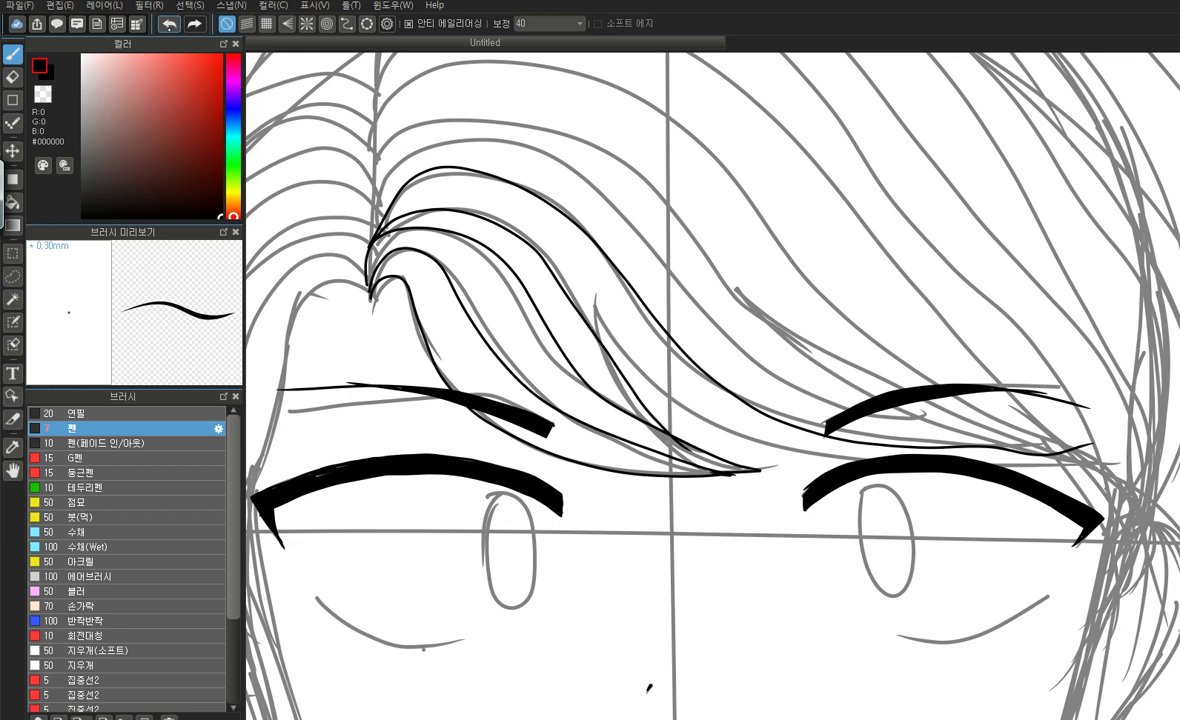
pyautogui.click(170, 22)
pyautogui.moveTo(376, 241)
pyautogui.mouseDown()
pyautogui.moveTo(451, 178)
pyautogui.moveTo(527, 193)
pyautogui.moveTo(596, 243)
pyautogui.moveTo(712, 382)
pyautogui.moveTo(799, 433)
pyautogui.moveTo(880, 450)
pyautogui.mouseUp()
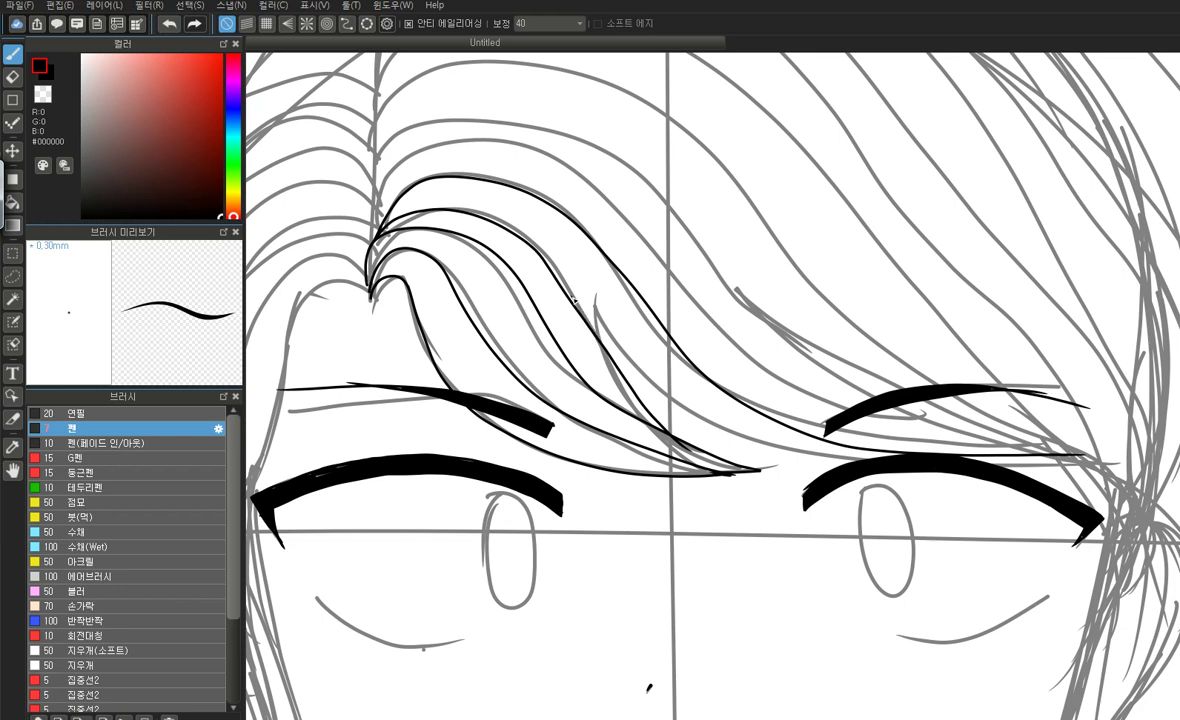
pyautogui.moveTo(590, 320)
pyautogui.mouseDown()
pyautogui.moveTo(736, 432)
pyautogui.moveTo(813, 435)
pyautogui.mouseUp()
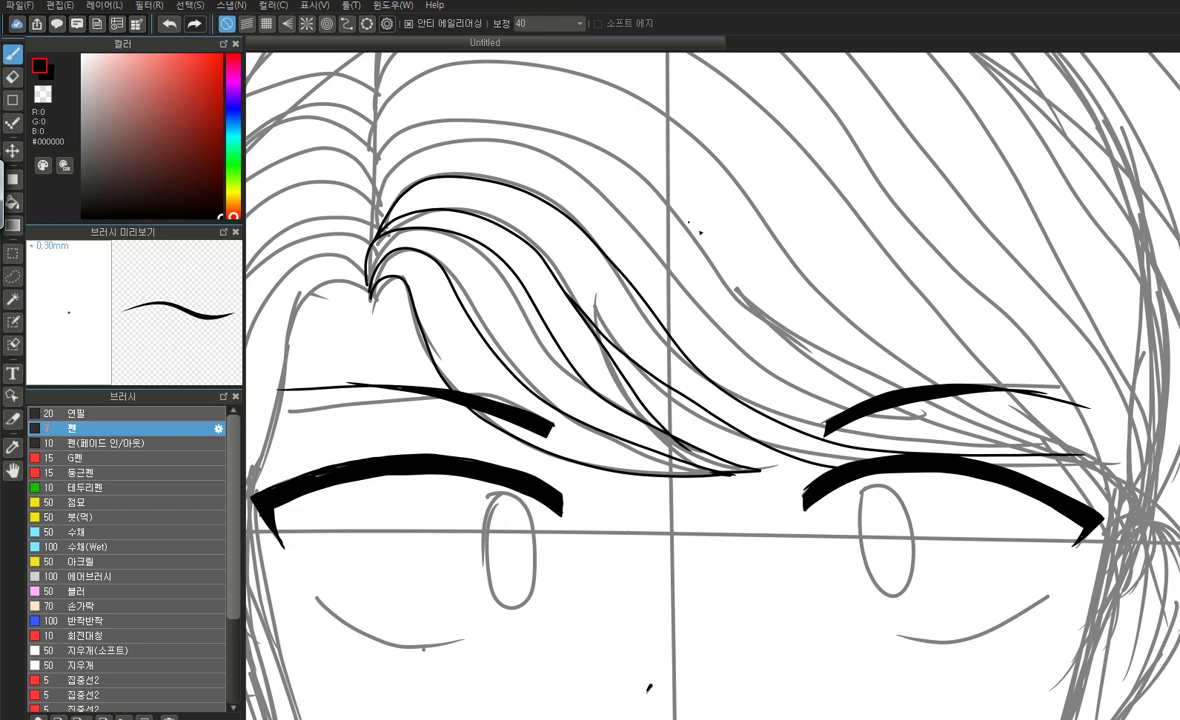
# Reinforce the long bang's tip above the right-hand eye's outer corner and ink two more sweeping strands from the parting
pyautogui.moveTo(1083, 458); pyautogui.dragTo(960, 465)
pyautogui.moveTo(350, 220)
pyautogui.mouseDown()
pyautogui.moveTo(398, 175)
pyautogui.moveTo(447, 151)
pyautogui.moveTo(523, 153)
pyautogui.moveTo(634, 217)
pyautogui.moveTo(795, 387)
pyautogui.mouseUp()
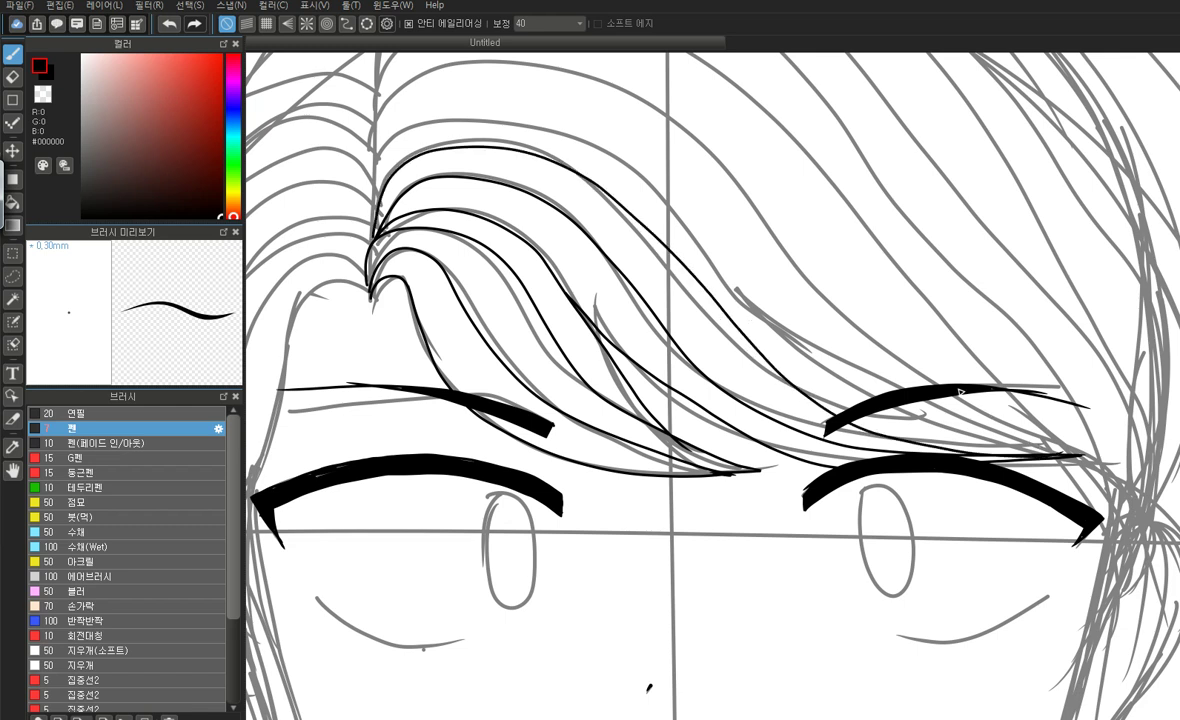
pyautogui.moveTo(377, 205)
pyautogui.mouseDown()
pyautogui.moveTo(443, 120)
pyautogui.moveTo(527, 123)
pyautogui.moveTo(635, 173)
pyautogui.moveTo(765, 322)
pyautogui.moveTo(896, 416)
pyautogui.moveTo(1071, 456)
pyautogui.mouseUp()
pyautogui.scroll(-2, 539, 476)
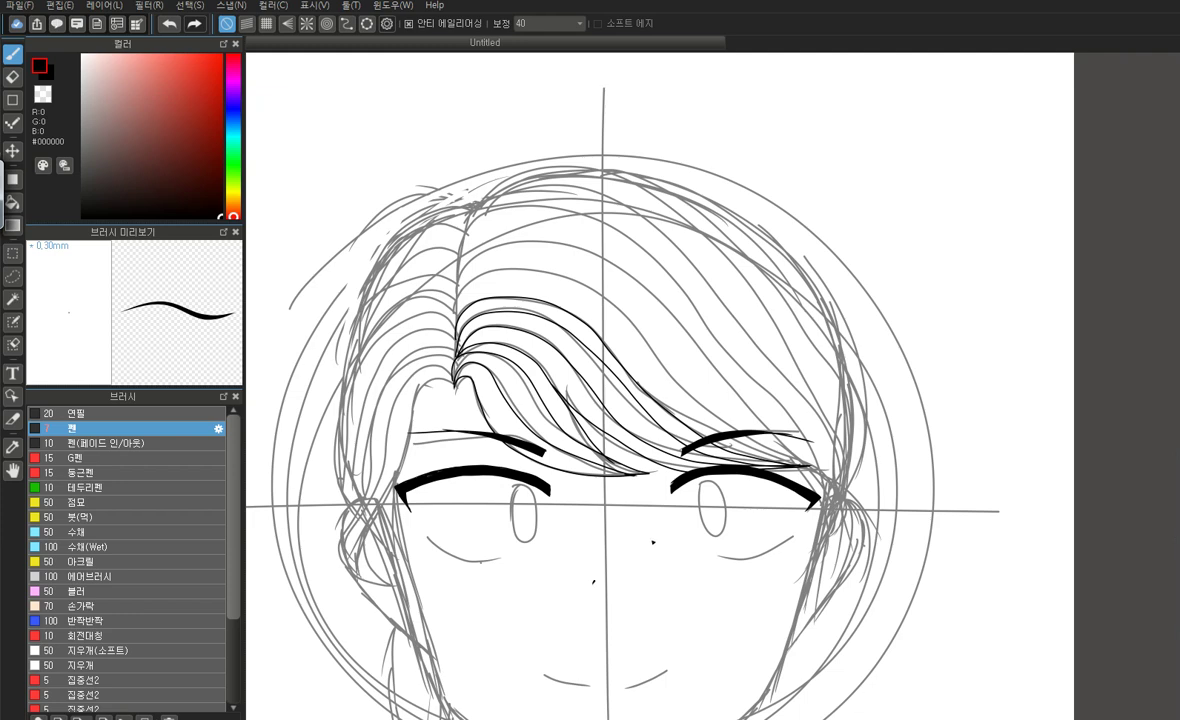
# Ink two more long bang strands higher up the parting, sweeping toward the outer end of the right-hand eyebrow, with a connecting strand beneath
pyautogui.scroll(1, 697, 488)
pyautogui.moveTo(376, 244)
pyautogui.mouseDown()
pyautogui.moveTo(393, 218)
pyautogui.moveTo(454, 189)
pyautogui.moveTo(552, 218)
pyautogui.moveTo(635, 281)
pyautogui.moveTo(621, 285)
pyautogui.moveTo(678, 340)
pyautogui.moveTo(792, 416)
pyautogui.mouseUp()
pyautogui.moveTo(859, 447)
pyautogui.mouseDown()
pyautogui.moveTo(792, 450)
pyautogui.moveTo(722, 432)
pyautogui.moveTo(660, 388)
pyautogui.mouseUp()
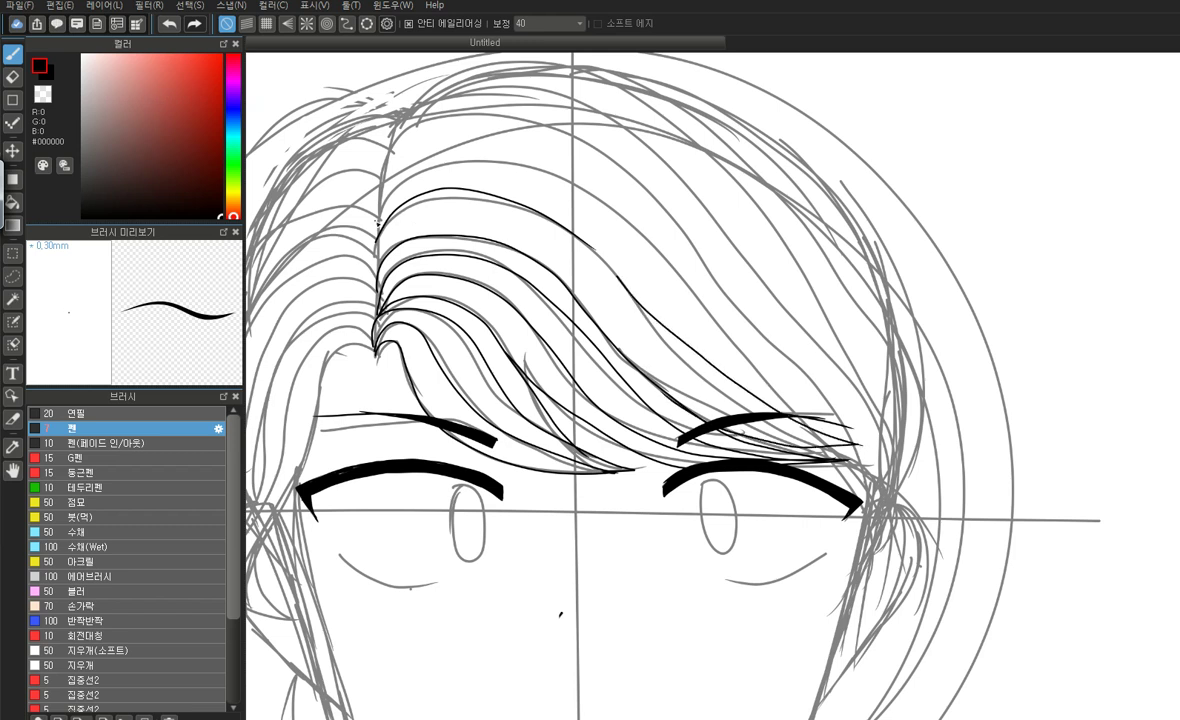
pyautogui.moveTo(380, 212)
pyautogui.mouseDown()
pyautogui.moveTo(433, 170)
pyautogui.moveTo(550, 170)
pyautogui.moveTo(614, 206)
pyautogui.moveTo(755, 395)
pyautogui.mouseUp()
pyautogui.moveTo(381, 188)
pyautogui.mouseDown()
pyautogui.moveTo(447, 132)
pyautogui.moveTo(518, 135)
pyautogui.moveTo(606, 175)
pyautogui.moveTo(800, 346)
pyautogui.moveTo(875, 468)
pyautogui.mouseUp()
pyautogui.click(178, 24)
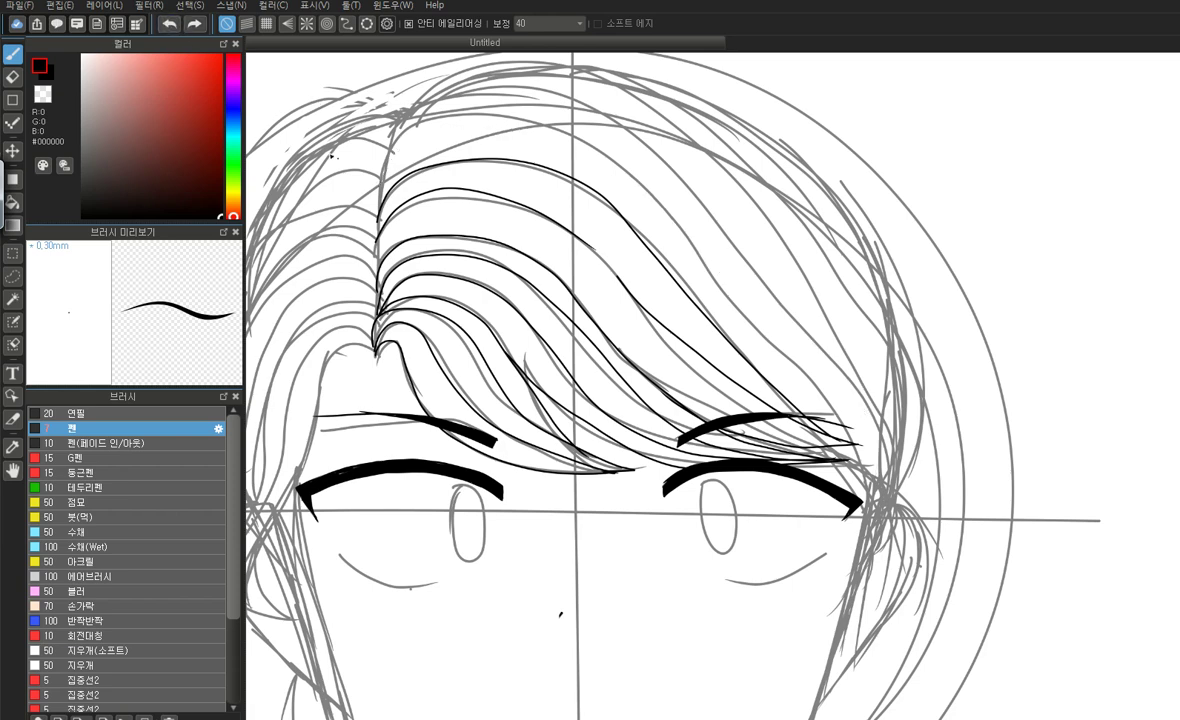
# Ink the next higher bang strand in two parts, from the parting to just above the right-hand eye's outer corner
pyautogui.moveTo(380, 185)
pyautogui.mouseDown()
pyautogui.moveTo(386, 130)
pyautogui.moveTo(546, 148)
pyautogui.moveTo(673, 282)
pyautogui.moveTo(763, 345)
pyautogui.moveTo(862, 445)
pyautogui.mouseUp()
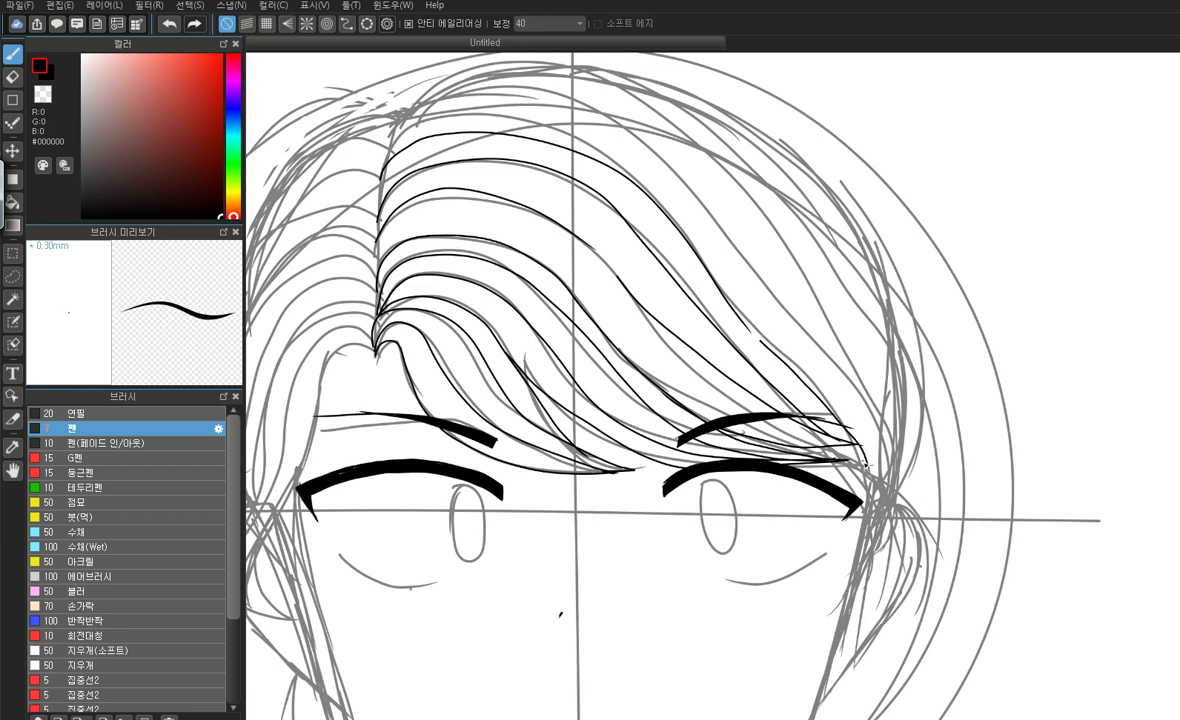
pyautogui.click(172, 24)
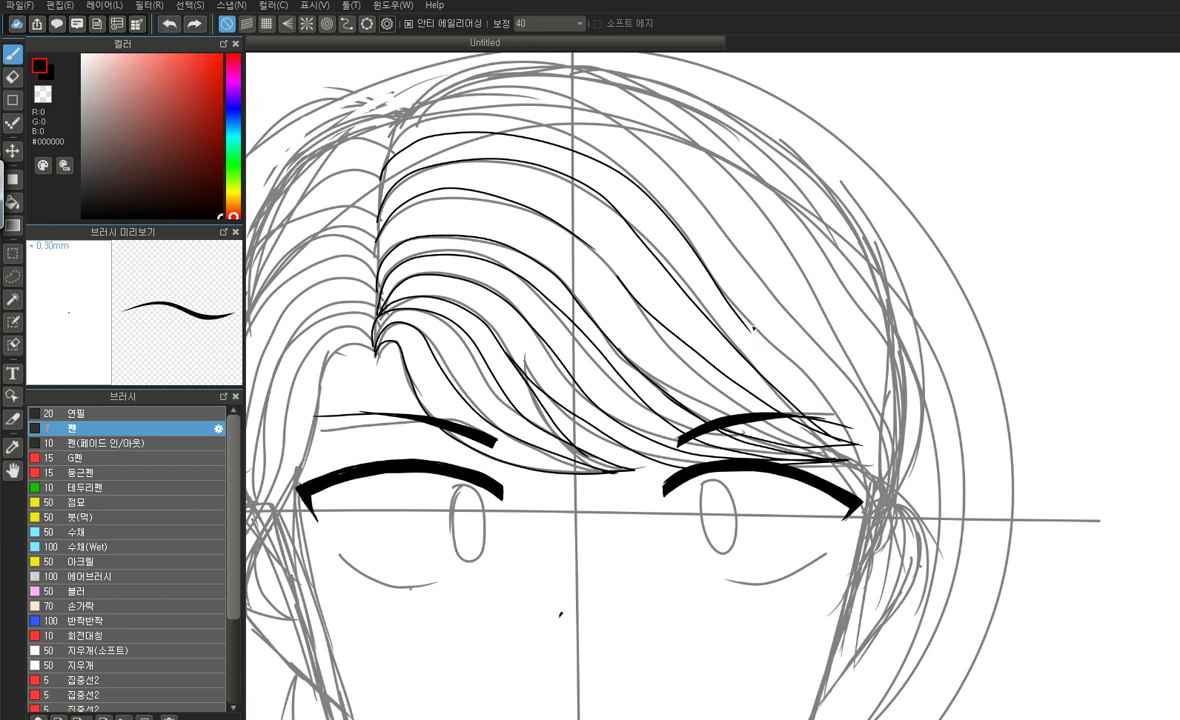
pyautogui.moveTo(758, 338); pyautogui.dragTo(878, 483)
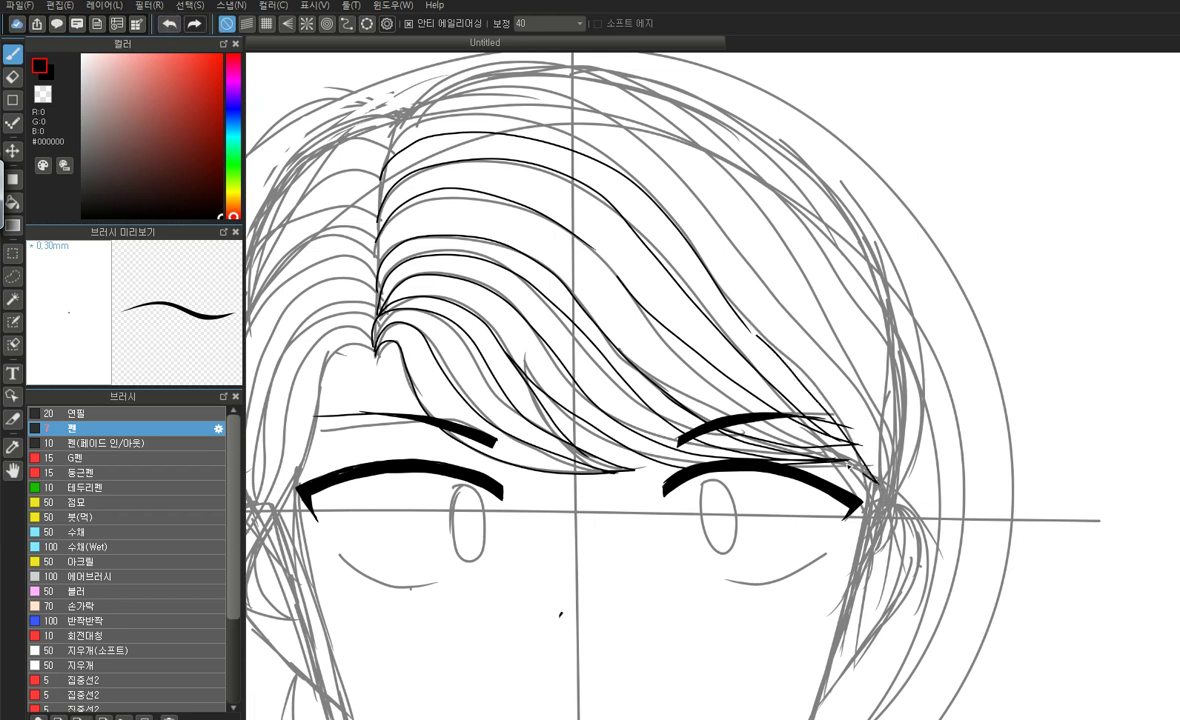
# Ink three long strands from the top of the parting over the crown, converging at the right-hand eye's outer corner
pyautogui.moveTo(390, 148)
pyautogui.mouseDown()
pyautogui.moveTo(414, 119)
pyautogui.moveTo(466, 97)
pyautogui.moveTo(544, 101)
pyautogui.moveTo(638, 152)
pyautogui.moveTo(716, 234)
pyautogui.moveTo(876, 486)
pyautogui.mouseUp()
pyautogui.moveTo(372, 112)
pyautogui.mouseDown()
pyautogui.moveTo(452, 88)
pyautogui.moveTo(540, 81)
pyautogui.moveTo(603, 93)
pyautogui.moveTo(702, 160)
pyautogui.moveTo(846, 393)
pyautogui.moveTo(884, 470)
pyautogui.moveTo(870, 496)
pyautogui.moveTo(861, 451)
pyautogui.mouseUp()
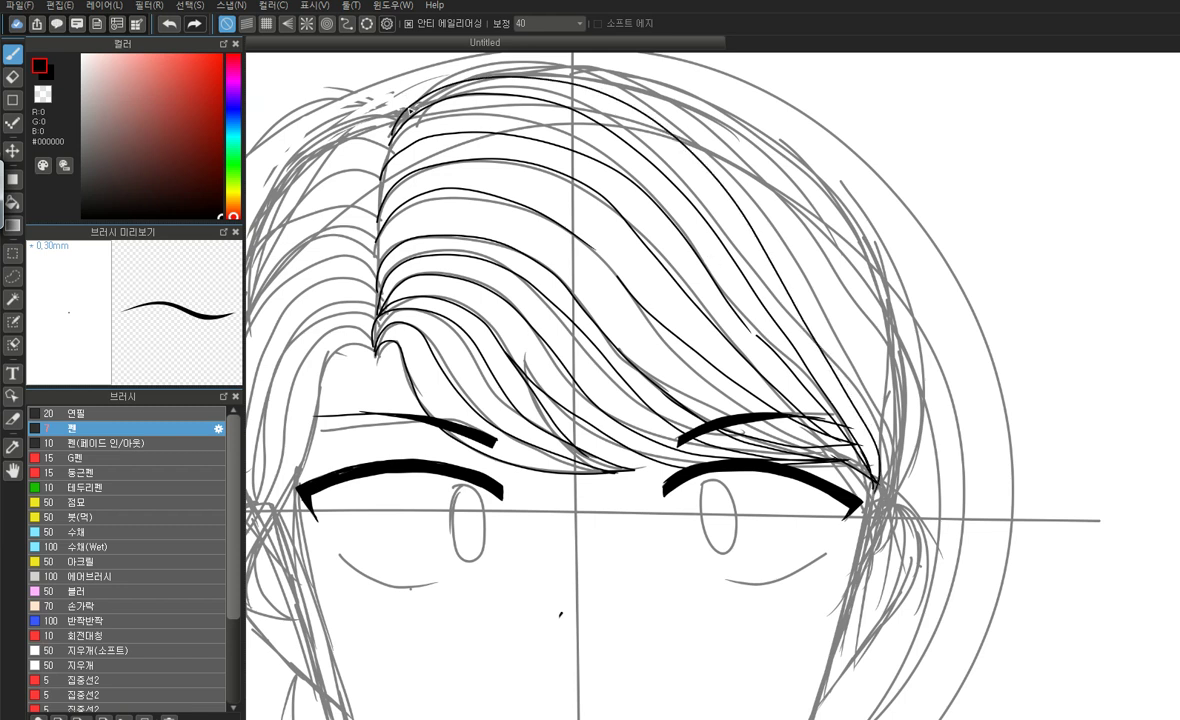
pyautogui.moveTo(380, 106)
pyautogui.mouseDown()
pyautogui.moveTo(531, 72)
pyautogui.moveTo(627, 88)
pyautogui.moveTo(670, 112)
pyautogui.moveTo(758, 190)
pyautogui.moveTo(818, 283)
pyautogui.moveTo(885, 448)
pyautogui.mouseUp()
pyautogui.moveTo(500, 66)
pyautogui.mouseDown()
pyautogui.moveTo(574, 60)
pyautogui.moveTo(775, 200)
pyautogui.moveTo(866, 295)
pyautogui.mouseUp()
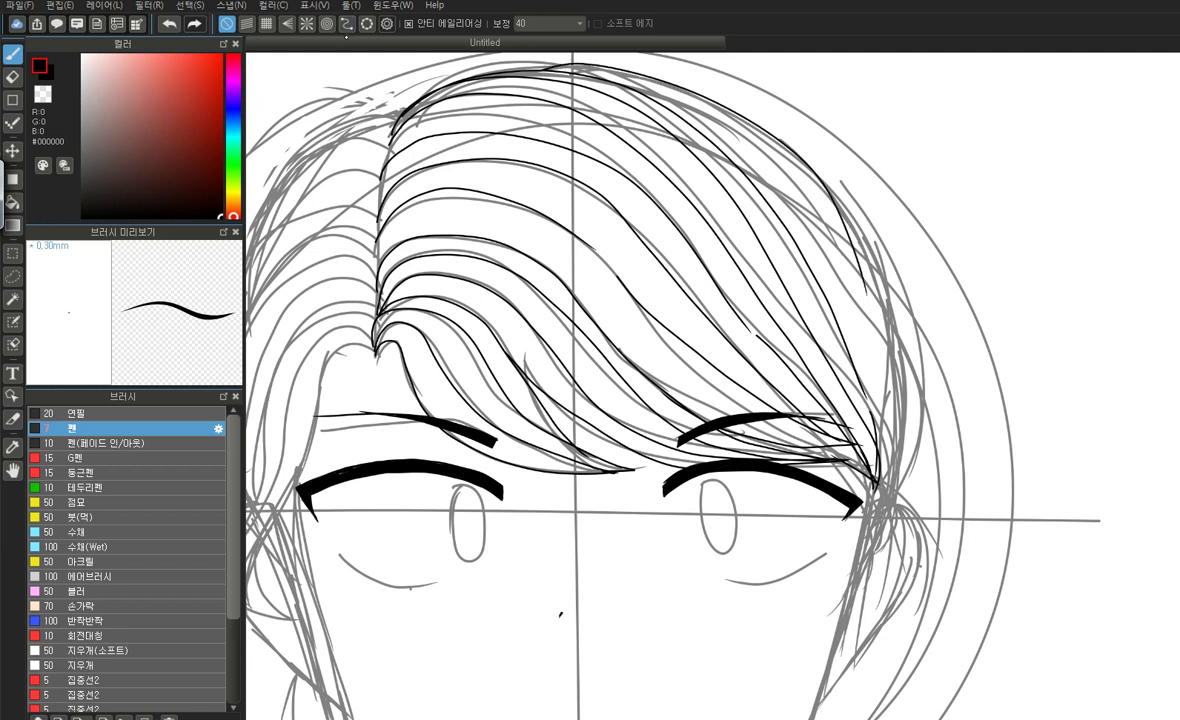
pyautogui.click(172, 23)
pyautogui.moveTo(420, 80)
pyautogui.mouseDown()
pyautogui.moveTo(500, 66)
pyautogui.moveTo(592, 84)
pyautogui.moveTo(697, 166)
pyautogui.moveTo(838, 322)
pyautogui.moveTo(865, 388)
pyautogui.mouseUp()
pyautogui.hotkey('ctrl', 'z')
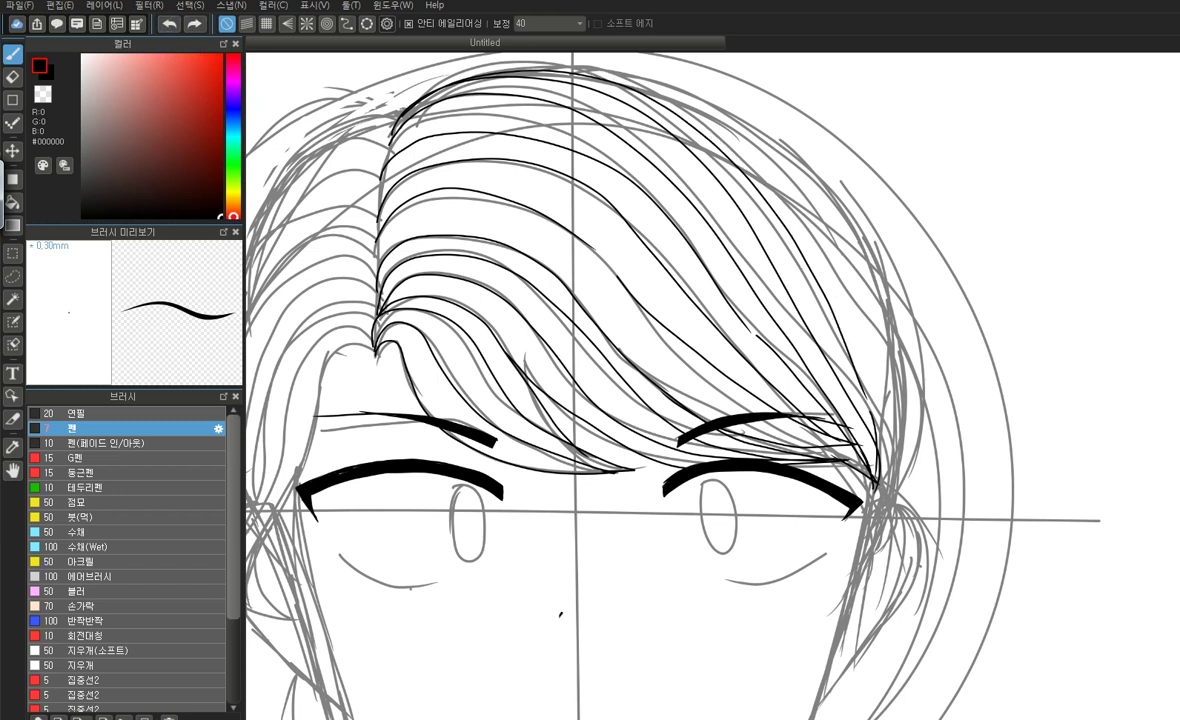
# Ink two more outer strands over the crown, closely spaced and tapering together beside the right-hand eye's outer corner
pyautogui.scroll(-1, 603, 485)
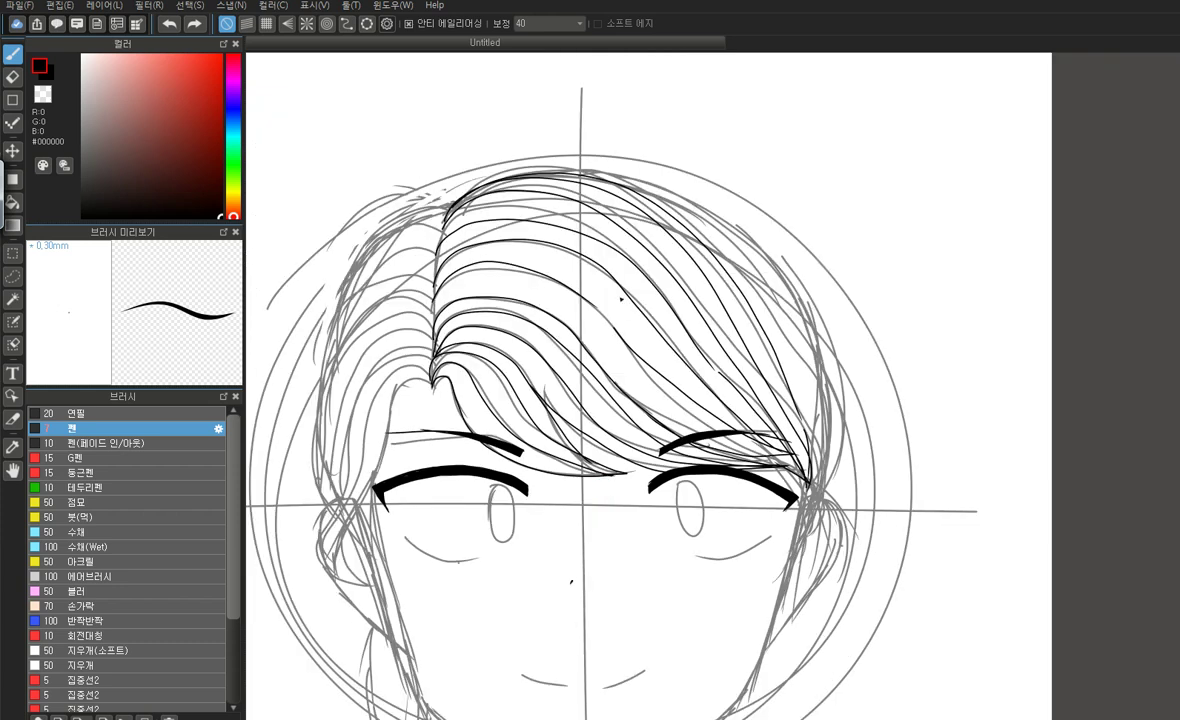
pyautogui.scroll(1, 633, 313)
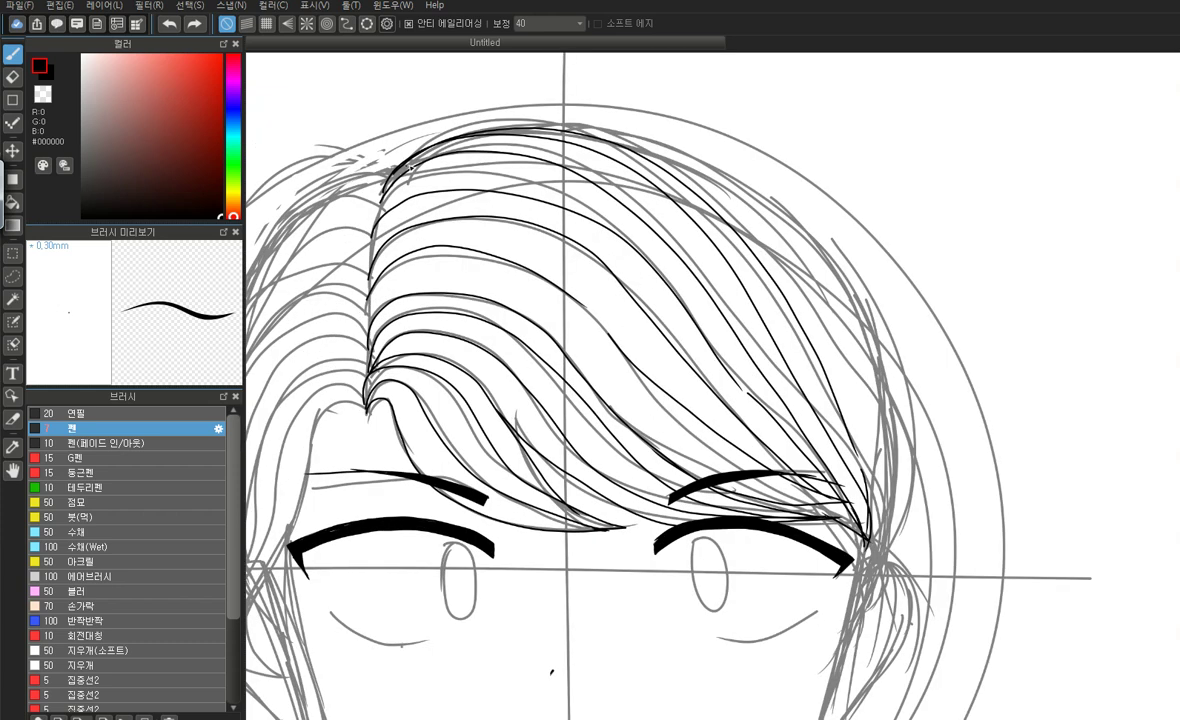
pyautogui.moveTo(386, 180)
pyautogui.mouseDown()
pyautogui.moveTo(450, 118)
pyautogui.moveTo(560, 120)
pyautogui.moveTo(700, 220)
pyautogui.moveTo(814, 325)
pyautogui.moveTo(785, 379)
pyautogui.moveTo(809, 457)
pyautogui.moveTo(802, 515)
pyautogui.mouseUp()
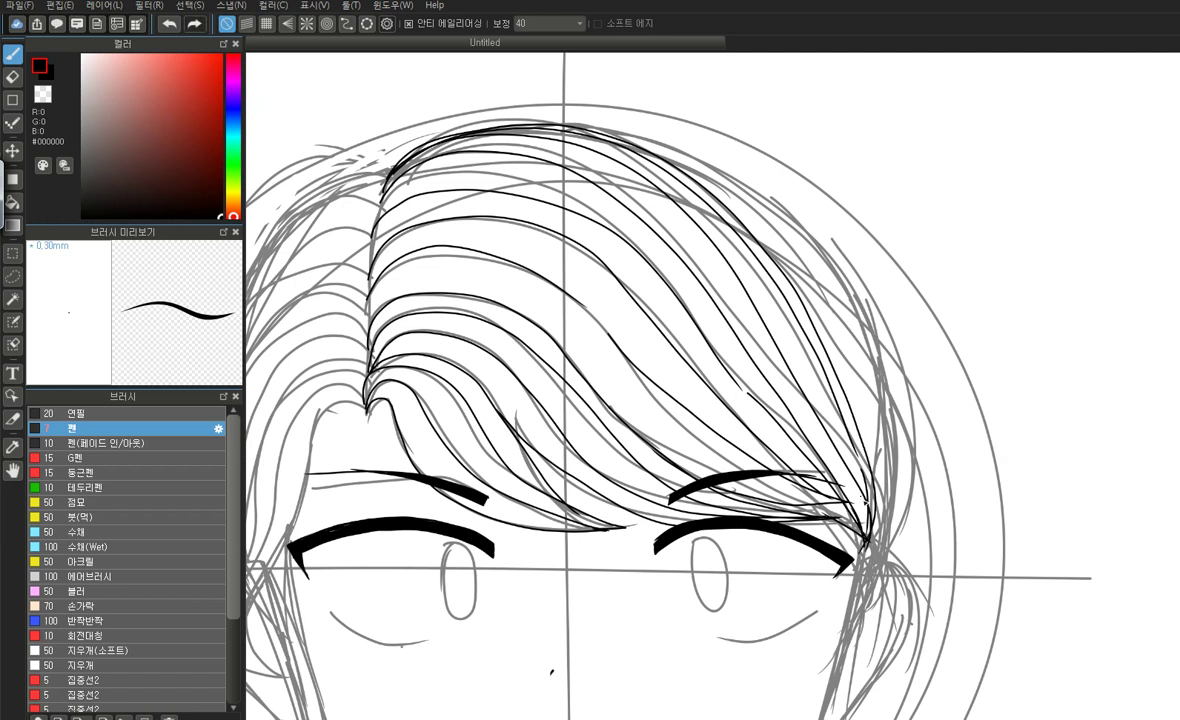
pyautogui.moveTo(595, 130)
pyautogui.mouseDown()
pyautogui.moveTo(705, 190)
pyautogui.moveTo(815, 392)
pyautogui.moveTo(815, 526)
pyautogui.mouseUp()
pyautogui.click(170, 23)
pyautogui.moveTo(540, 120)
pyautogui.mouseDown()
pyautogui.moveTo(592, 134)
pyautogui.moveTo(739, 232)
pyautogui.moveTo(800, 377)
pyautogui.moveTo(806, 512)
pyautogui.mouseUp()
pyautogui.moveTo(871, 553); pyautogui.dragTo(866, 549)
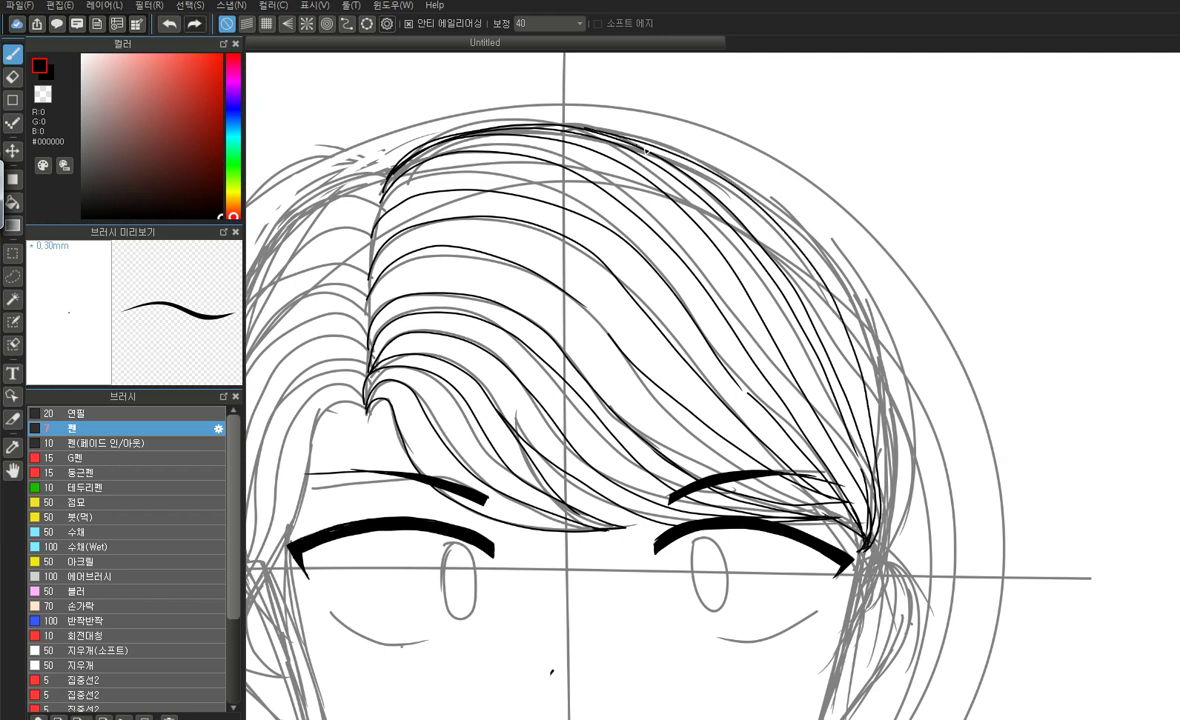
# Ink the outermost hair contour from the crown around the head's right-hand side, ending beside the eye's outer corner
pyautogui.moveTo(604, 131)
pyautogui.mouseDown()
pyautogui.moveTo(704, 162)
pyautogui.moveTo(812, 230)
pyautogui.moveTo(869, 312)
pyautogui.moveTo(885, 425)
pyautogui.moveTo(870, 507)
pyautogui.mouseUp()
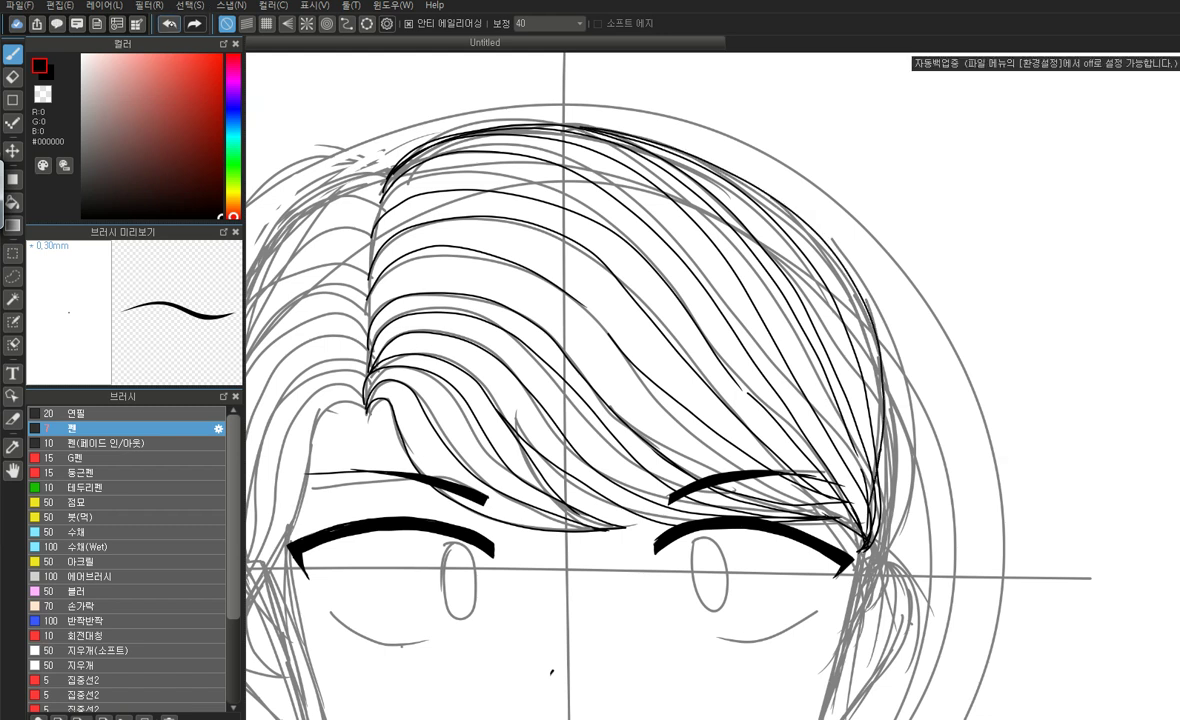
pyautogui.hotkey('ctrl', 'z')
pyautogui.moveTo(578, 131)
pyautogui.mouseDown()
pyautogui.moveTo(742, 180)
pyautogui.moveTo(794, 216)
pyautogui.moveTo(875, 352)
pyautogui.moveTo(891, 435)
pyautogui.moveTo(865, 549)
pyautogui.mouseUp()
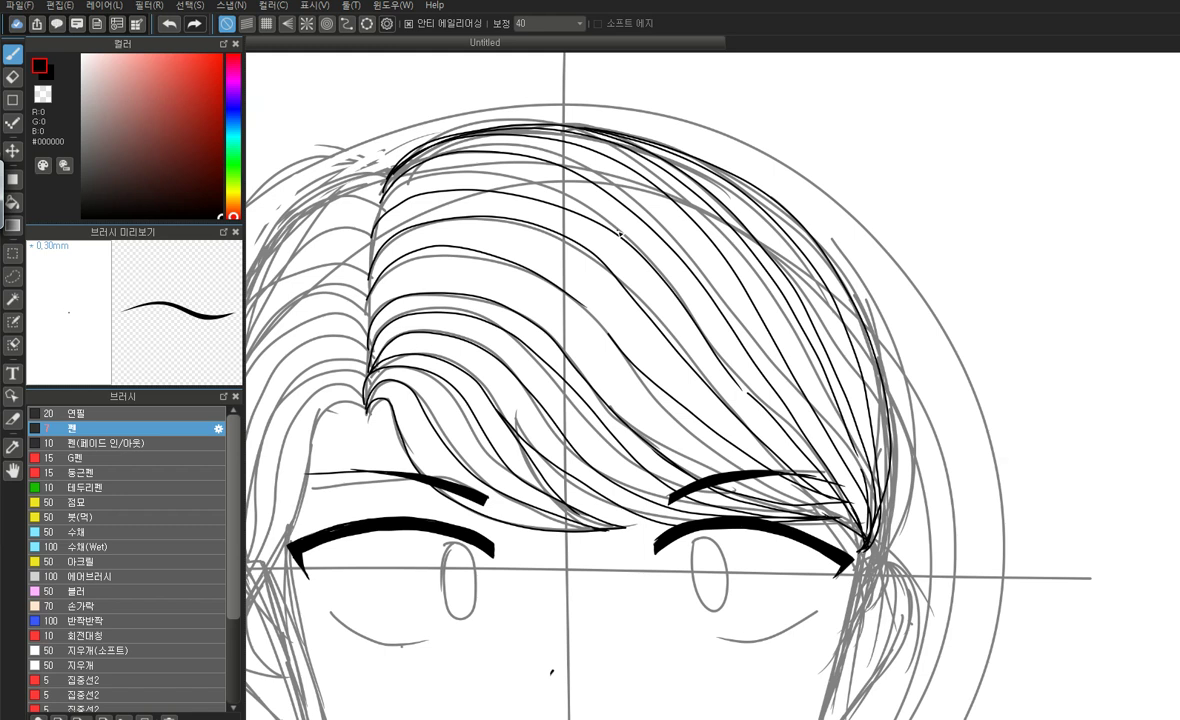
# Erase short gaps in the inked strands right of the parting to break up the continuous lines
pyautogui.press('e')
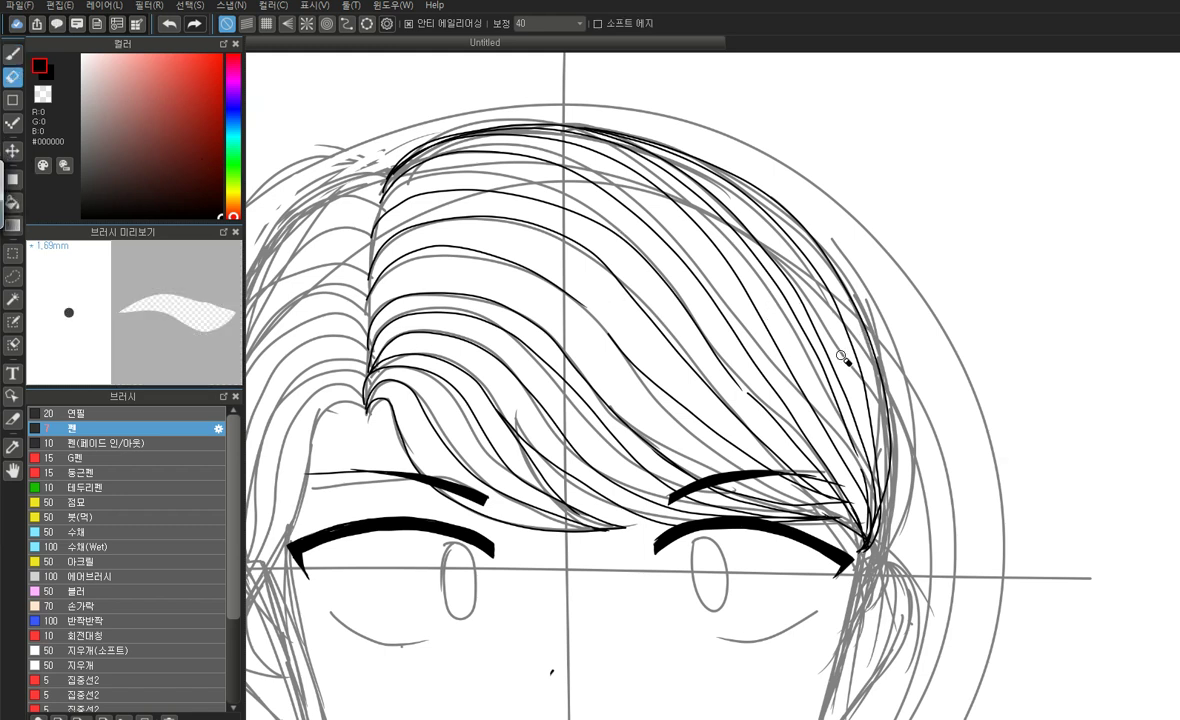
pyautogui.moveTo(524, 215)
pyautogui.mouseDown()
pyautogui.moveTo(507, 195)
pyautogui.moveTo(520, 199)
pyautogui.mouseUp()
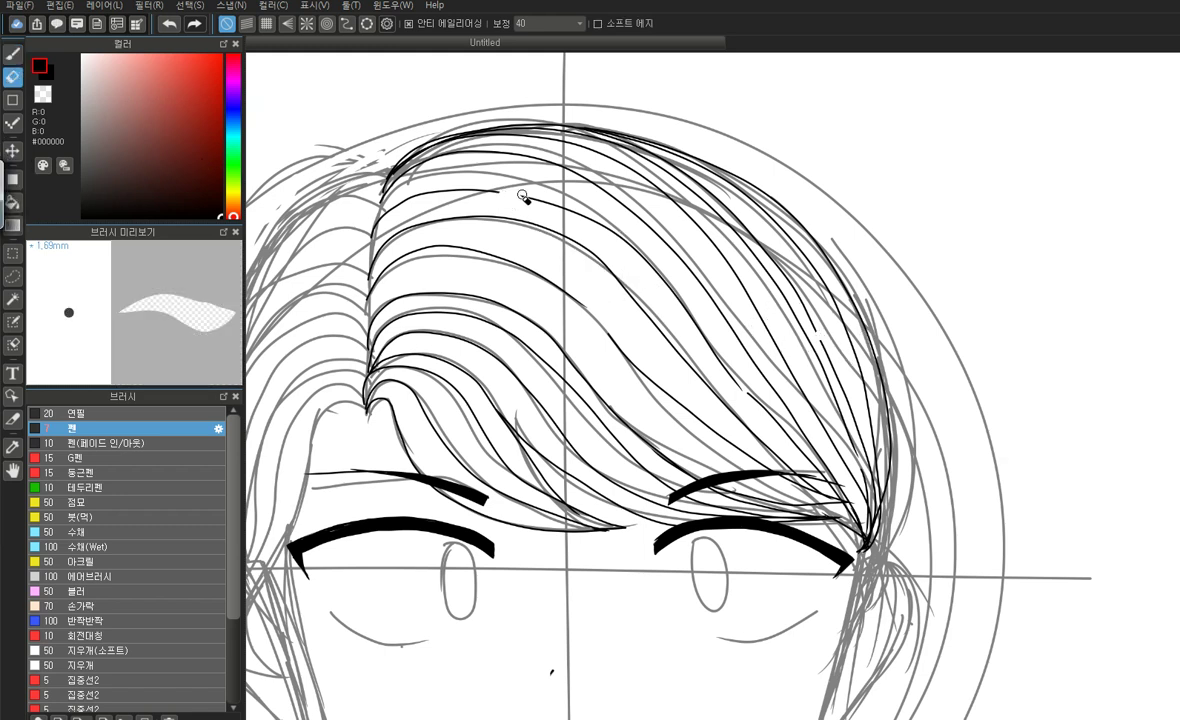
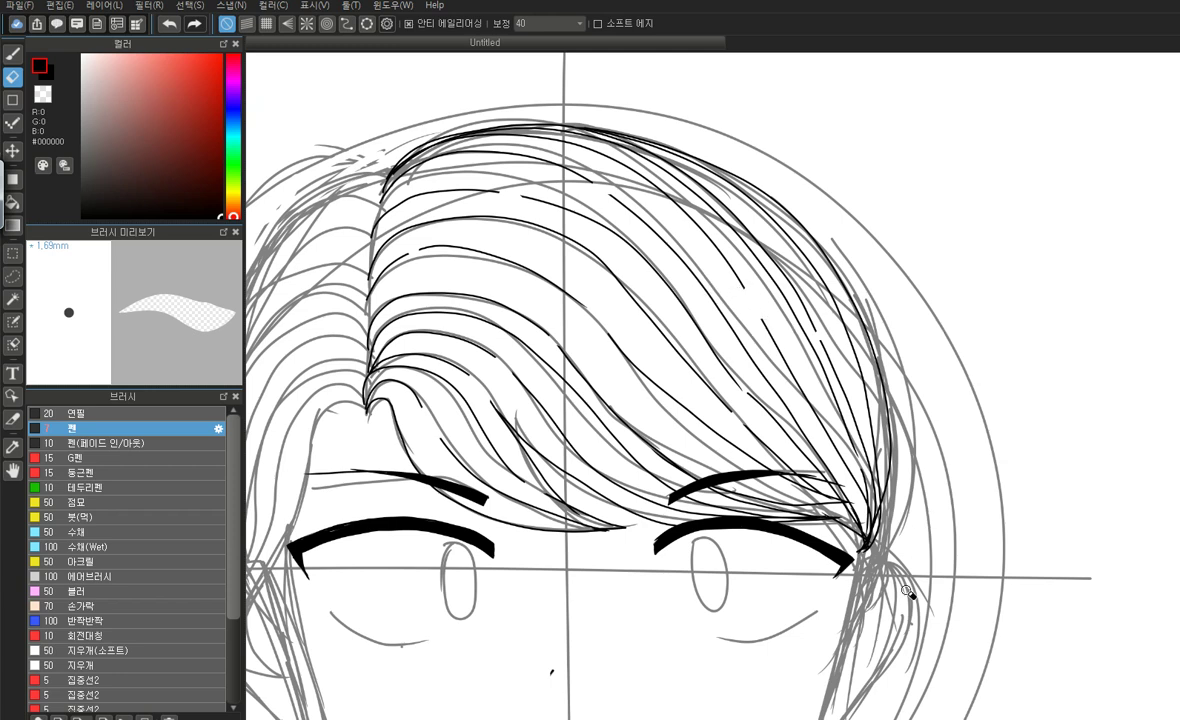
# Ink the two innermost strands left of the parting in black, meeting in a point below the left-hand eye's outer corner
pyautogui.press('b')
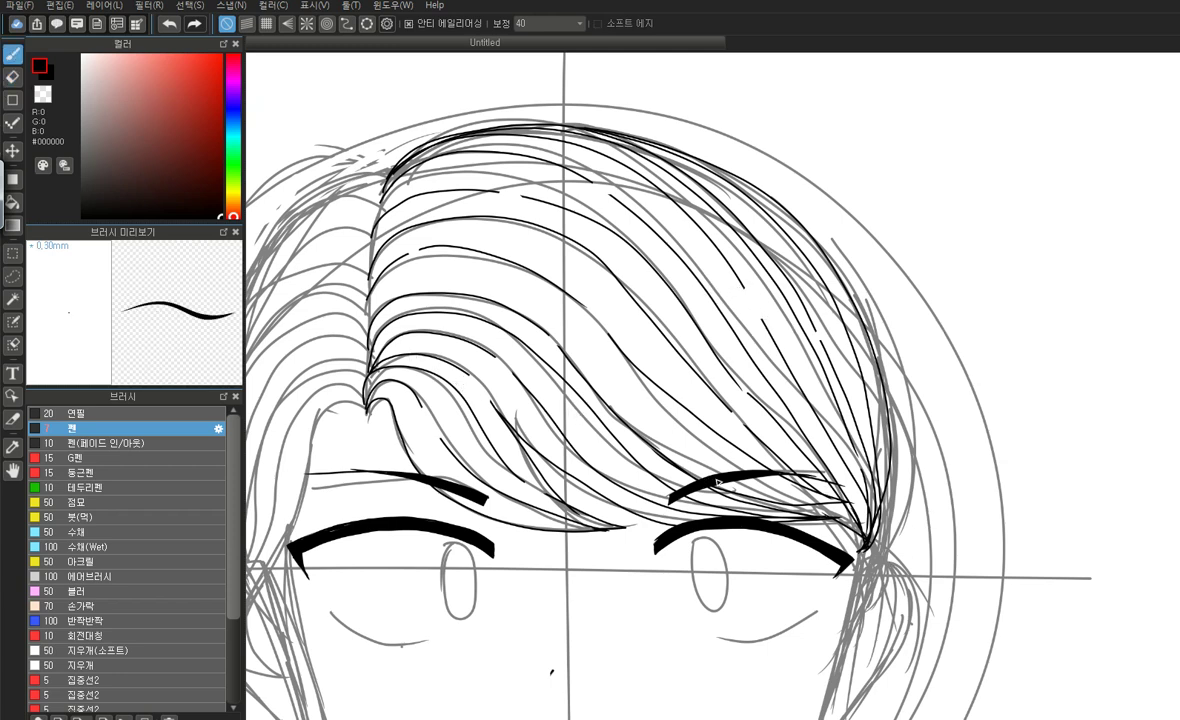
pyautogui.scroll(-3, 704, 480)
pyautogui.scroll(5, 515, 447)
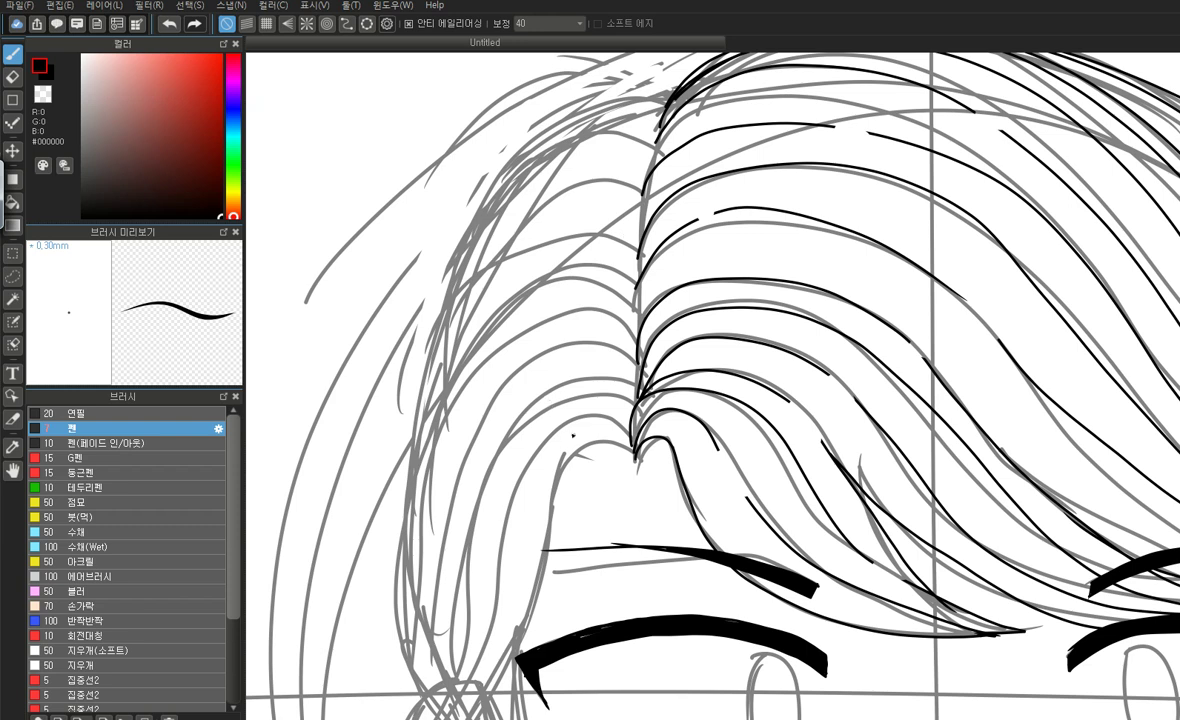
pyautogui.moveTo(577, 421)
pyautogui.mouseDown()
pyautogui.moveTo(527, 454)
pyautogui.moveTo(457, 681)
pyautogui.moveTo(446, 716)
pyautogui.mouseUp()
pyautogui.scroll(-3, 763, 134)
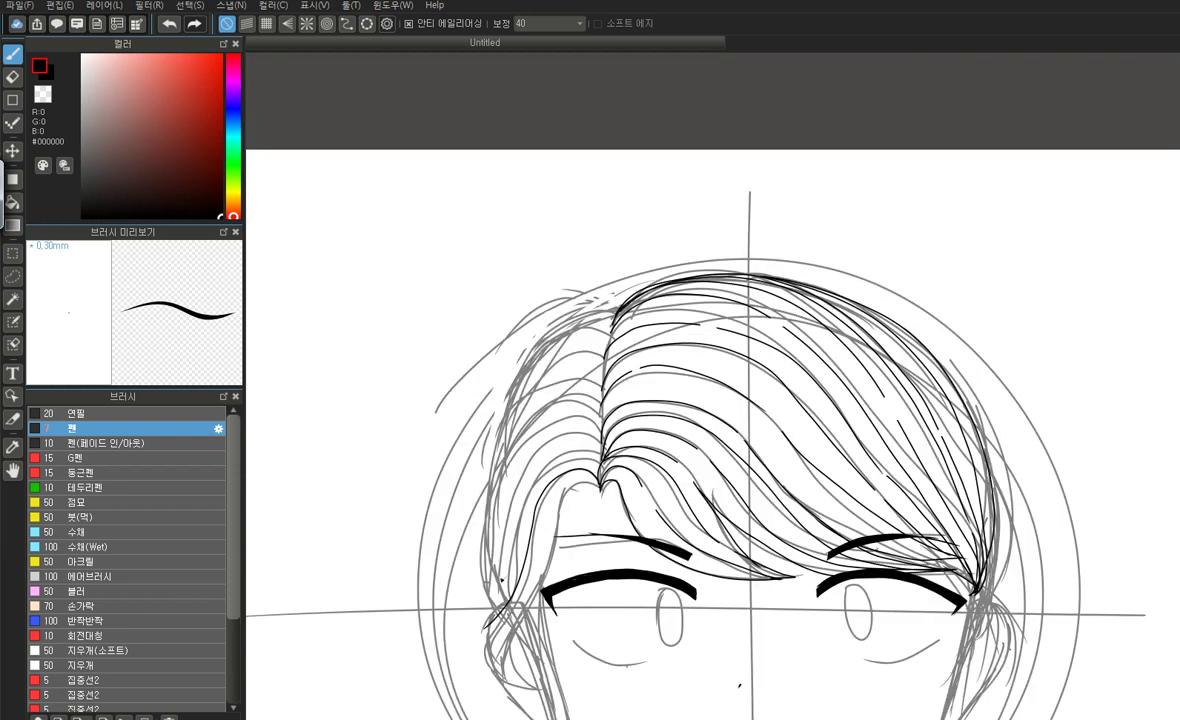
pyautogui.scroll(5, 687, 317)
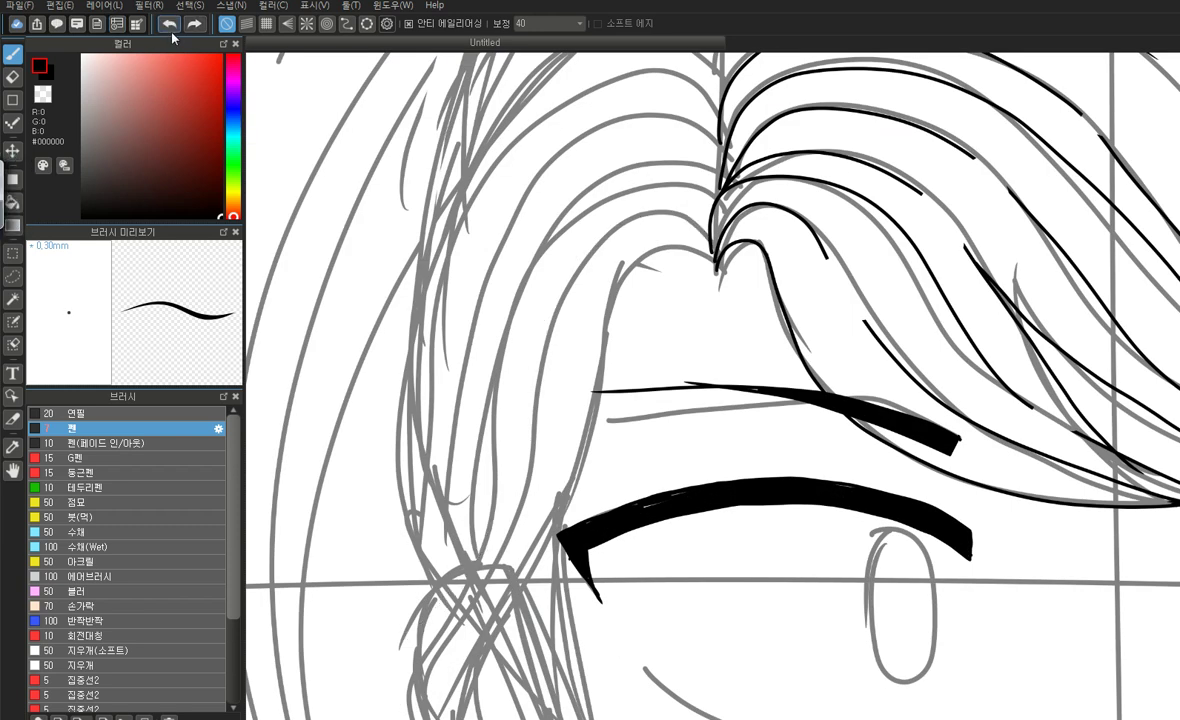
pyautogui.moveTo(712, 260)
pyautogui.mouseDown()
pyautogui.moveTo(691, 222)
pyautogui.moveTo(656, 215)
pyautogui.moveTo(578, 255)
pyautogui.moveTo(551, 315)
pyautogui.moveTo(511, 496)
pyautogui.moveTo(517, 587)
pyautogui.moveTo(550, 670)
pyautogui.mouseUp()
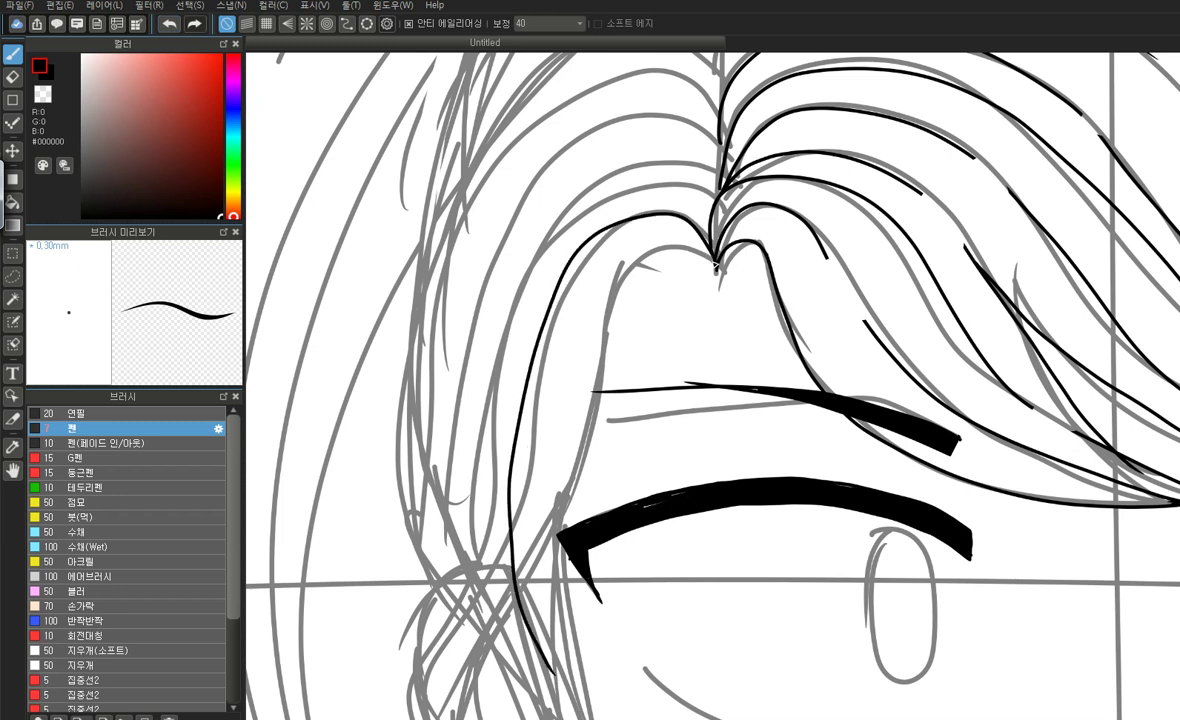
pyautogui.moveTo(712, 258)
pyautogui.mouseDown()
pyautogui.moveTo(645, 250)
pyautogui.moveTo(622, 286)
pyautogui.moveTo(554, 570)
pyautogui.moveTo(561, 684)
pyautogui.mouseUp()
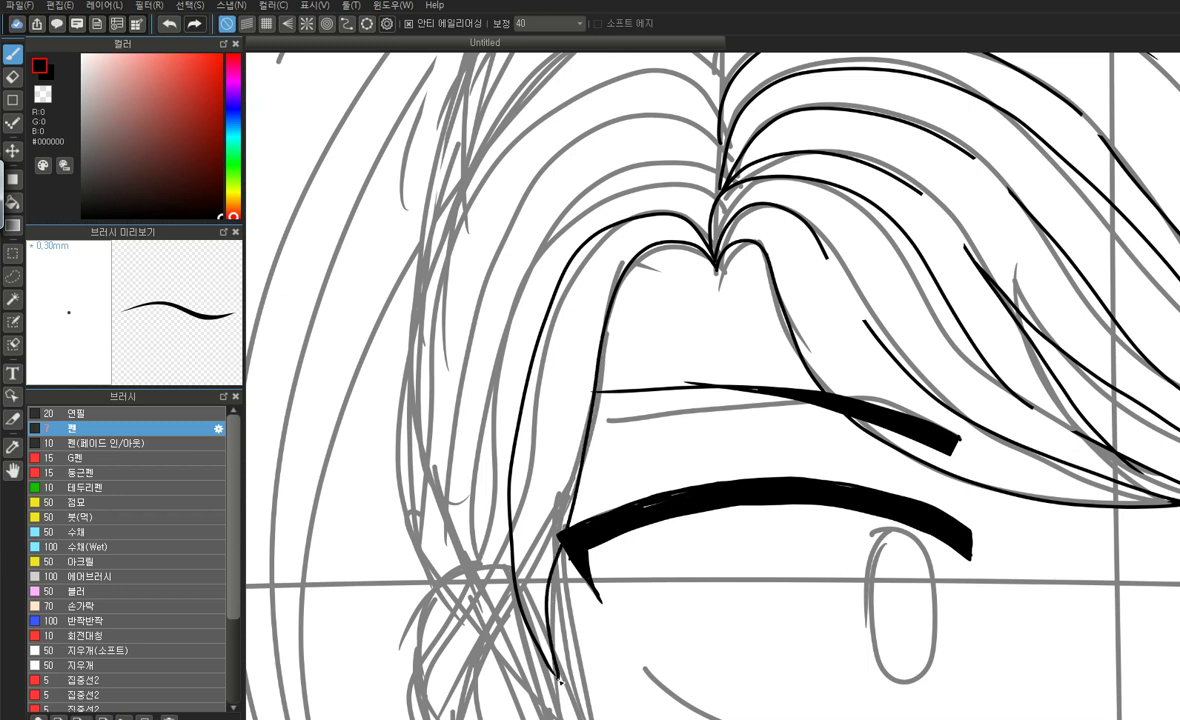
# Ink the next two strands left of the parting, curving outward and down to the top of the left-hand ear
pyautogui.moveTo(716, 215)
pyautogui.mouseDown()
pyautogui.moveTo(676, 182)
pyautogui.moveTo(604, 196)
pyautogui.moveTo(536, 256)
pyautogui.moveTo(505, 338)
pyautogui.moveTo(485, 536)
pyautogui.moveTo(541, 648)
pyautogui.mouseUp()
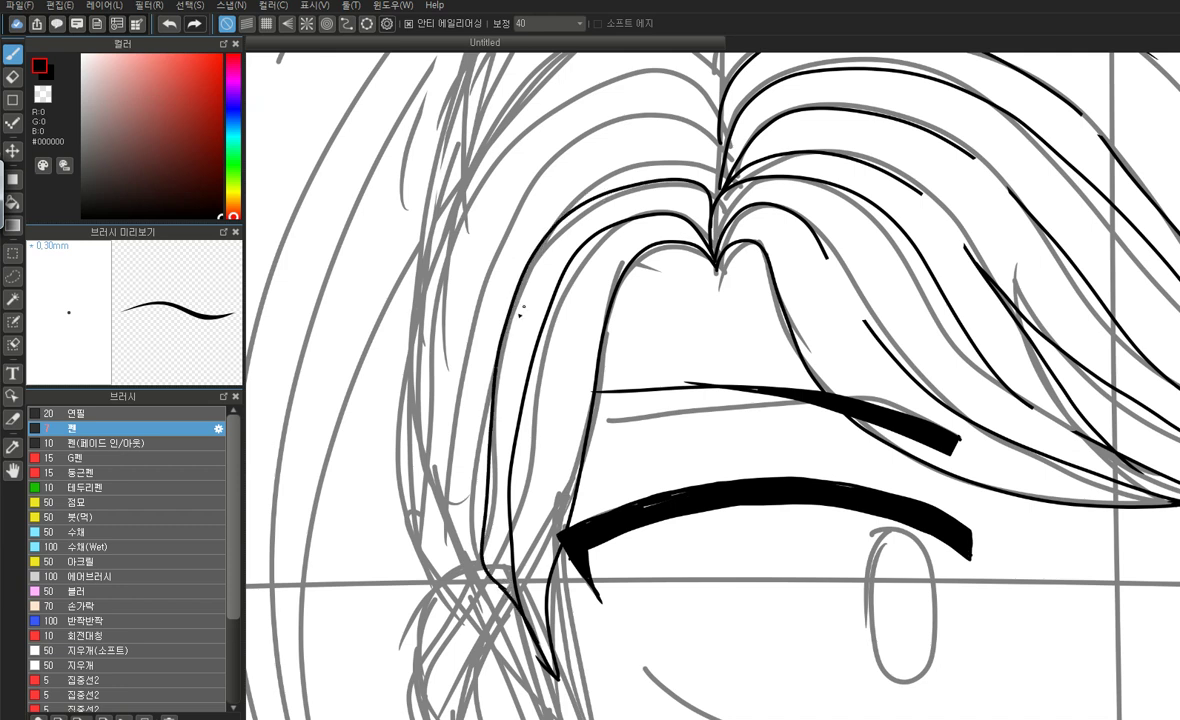
pyautogui.moveTo(712, 203)
pyautogui.mouseDown()
pyautogui.moveTo(704, 165)
pyautogui.moveTo(655, 155)
pyautogui.moveTo(576, 180)
pyautogui.moveTo(518, 250)
pyautogui.moveTo(486, 340)
pyautogui.moveTo(488, 540)
pyautogui.mouseUp()
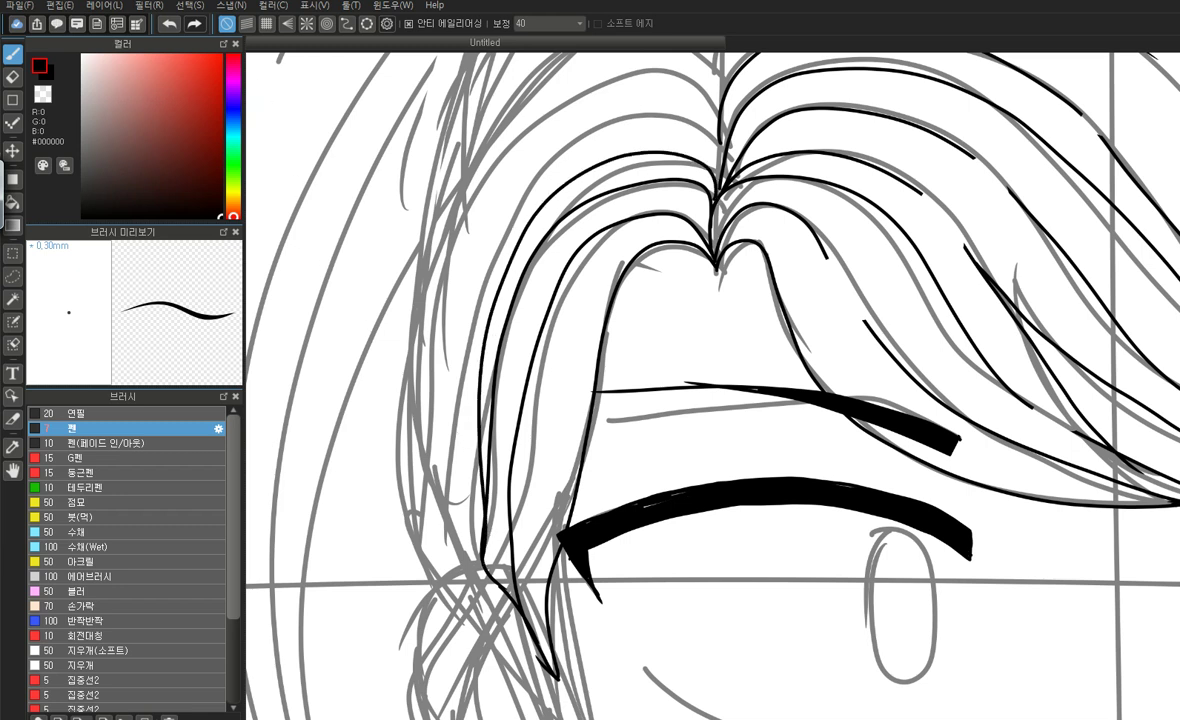
pyautogui.click(172, 24)
pyautogui.moveTo(711, 161)
pyautogui.mouseDown()
pyautogui.moveTo(608, 156)
pyautogui.moveTo(534, 200)
pyautogui.moveTo(483, 292)
pyautogui.moveTo(447, 468)
pyautogui.moveTo(450, 527)
pyautogui.moveTo(480, 562)
pyautogui.mouseUp()
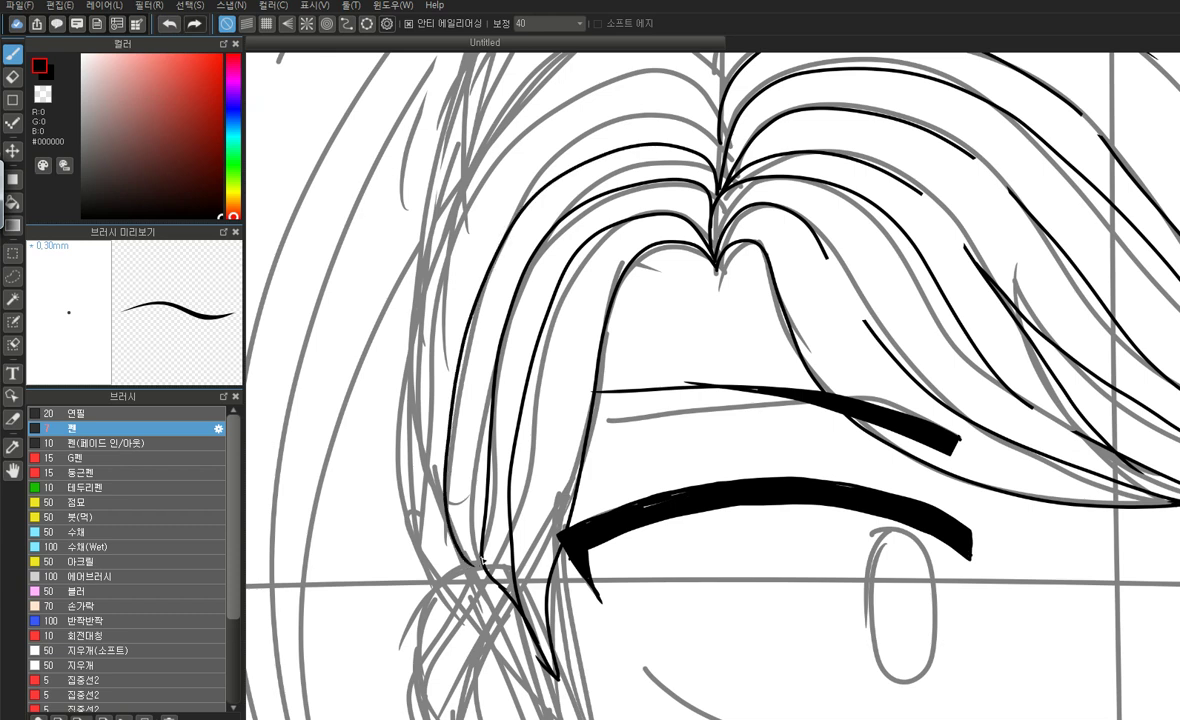
# Ink three further strands left of the parting, arching outward and down along the side of the head
pyautogui.scroll(-3, 481, 560)
pyautogui.scroll(1, 510, 470)
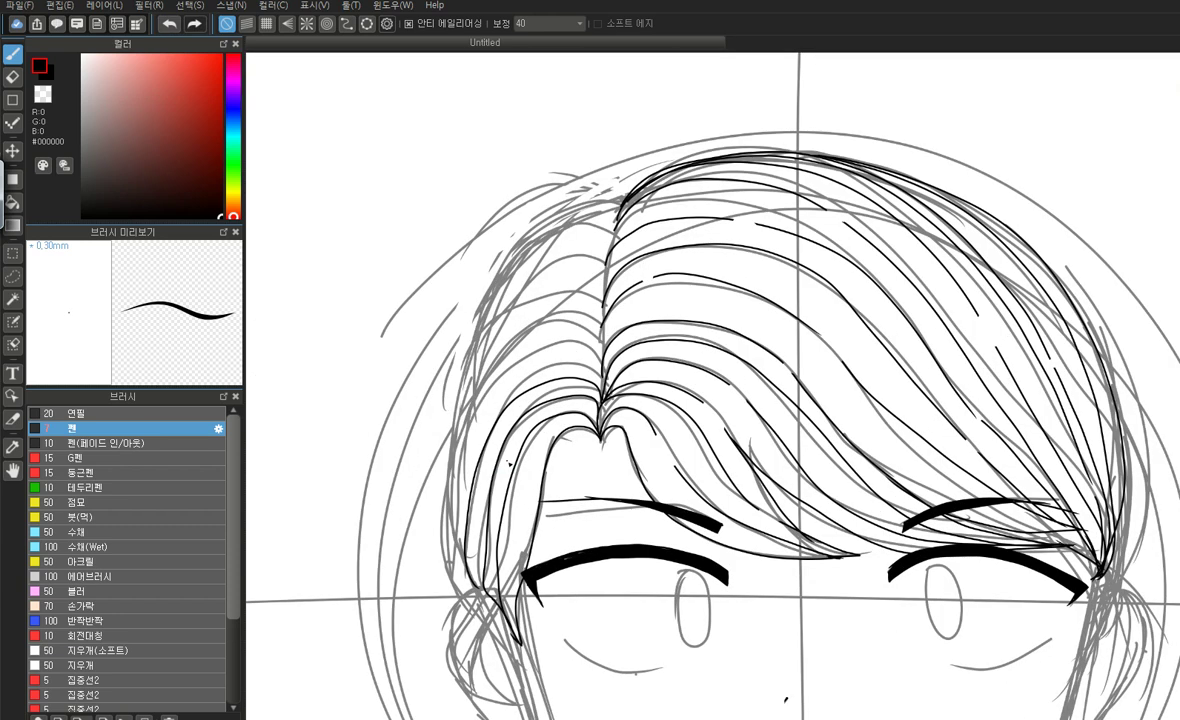
pyautogui.moveTo(545, 320)
pyautogui.mouseDown()
pyautogui.moveTo(455, 352)
pyautogui.moveTo(425, 455)
pyautogui.moveTo(445, 590)
pyautogui.mouseUp()
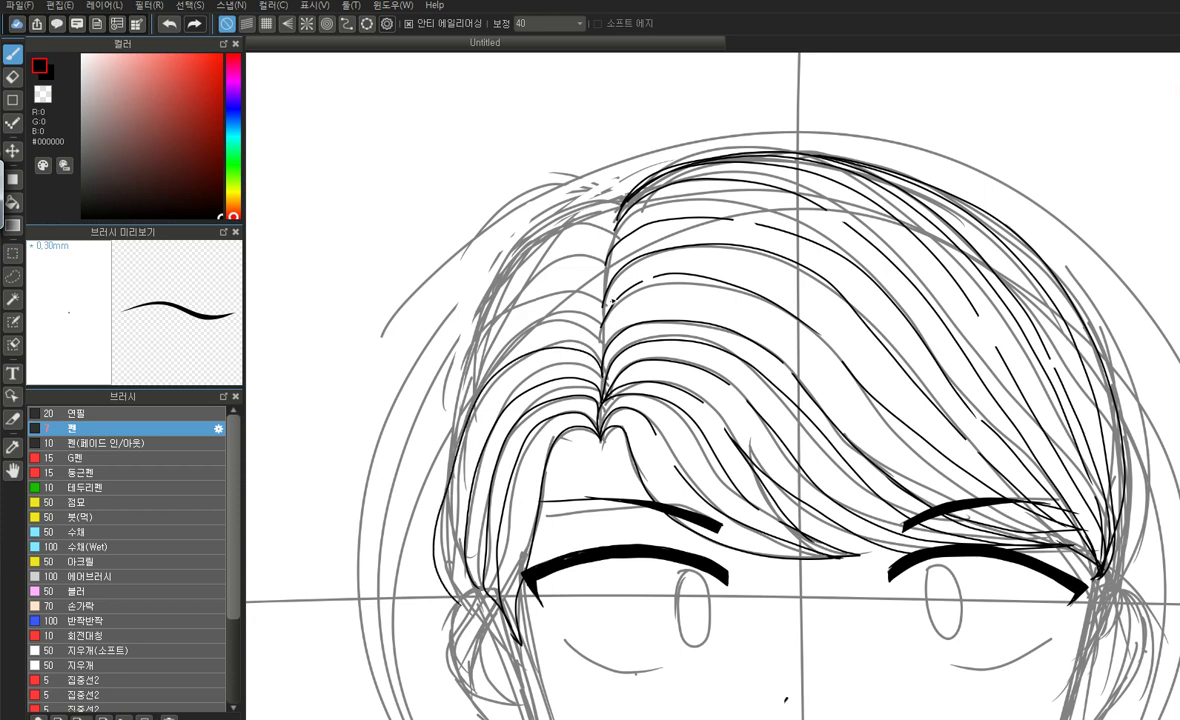
pyautogui.moveTo(603, 342)
pyautogui.mouseDown()
pyautogui.moveTo(581, 321)
pyautogui.moveTo(529, 321)
pyautogui.moveTo(484, 363)
pyautogui.moveTo(434, 500)
pyautogui.mouseUp()
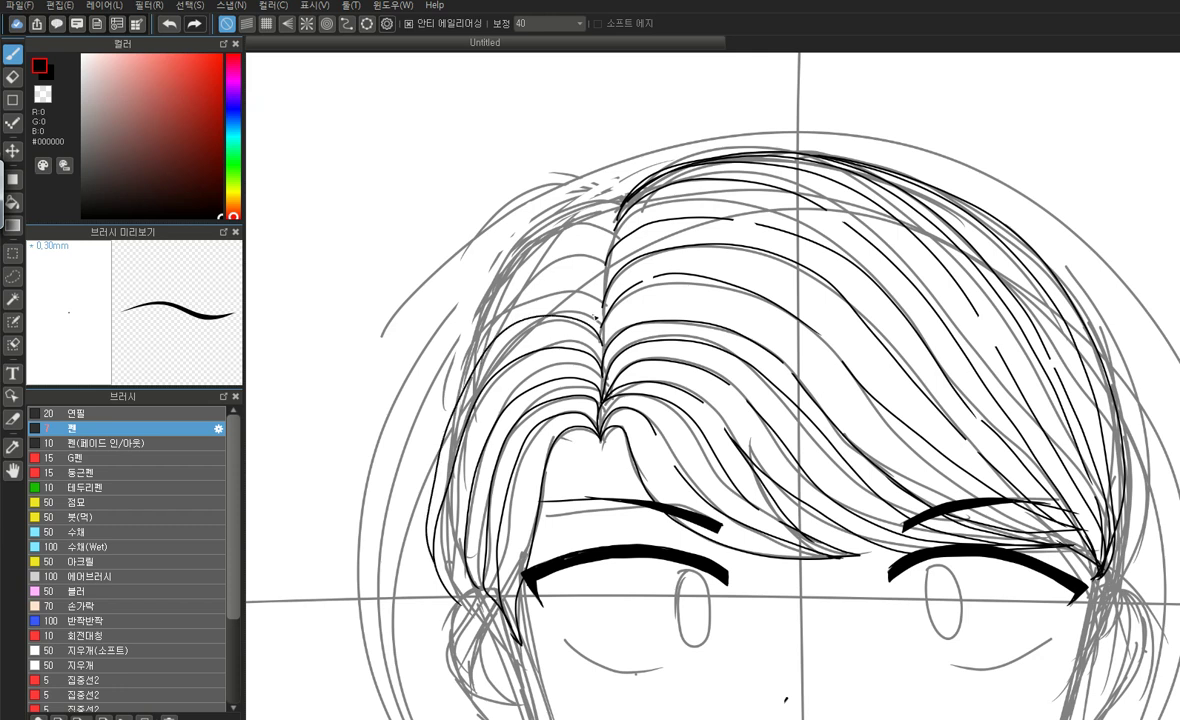
pyautogui.moveTo(551, 294)
pyautogui.mouseDown()
pyautogui.moveTo(502, 320)
pyautogui.moveTo(443, 442)
pyautogui.mouseUp()
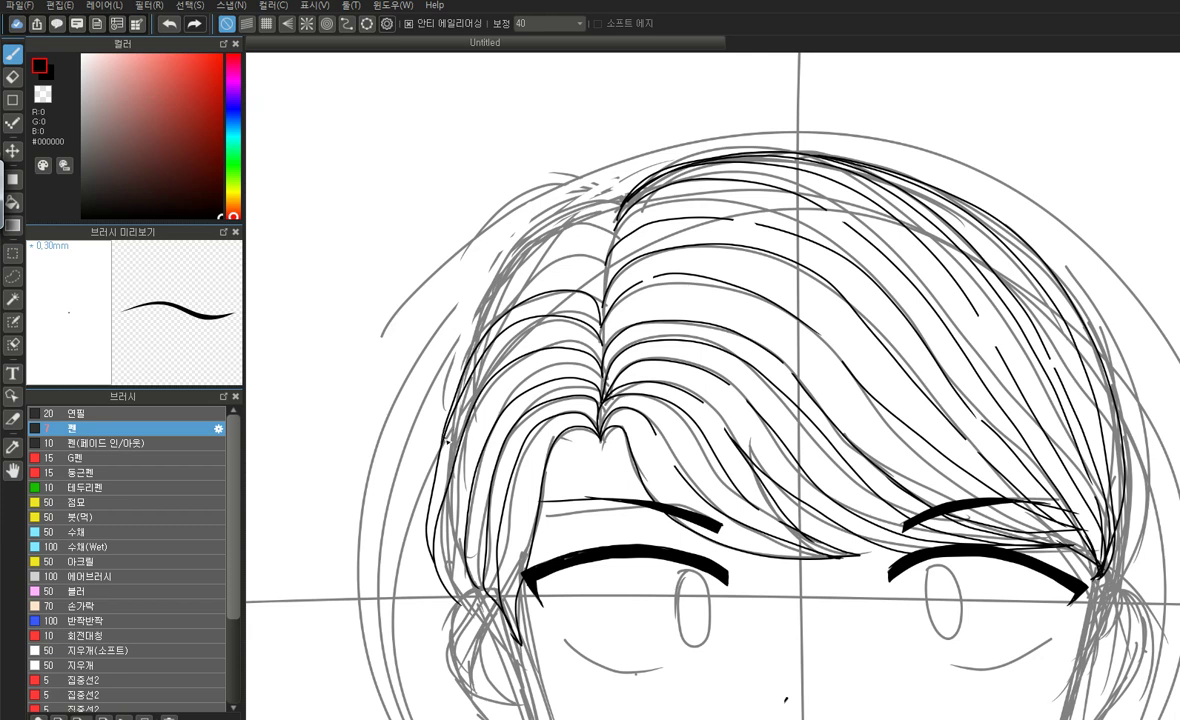
# Ink a higher strand from the upper parting, arching down the left-hand side of the head
pyautogui.moveTo(606, 288)
pyautogui.mouseDown()
pyautogui.moveTo(565, 258)
pyautogui.moveTo(480, 346)
pyautogui.mouseUp()
pyautogui.hotkey('ctrl', 'z')
pyautogui.moveTo(558, 241)
pyautogui.mouseDown()
pyautogui.moveTo(492, 251)
pyautogui.moveTo(431, 315)
pyautogui.moveTo(423, 382)
pyautogui.mouseUp()
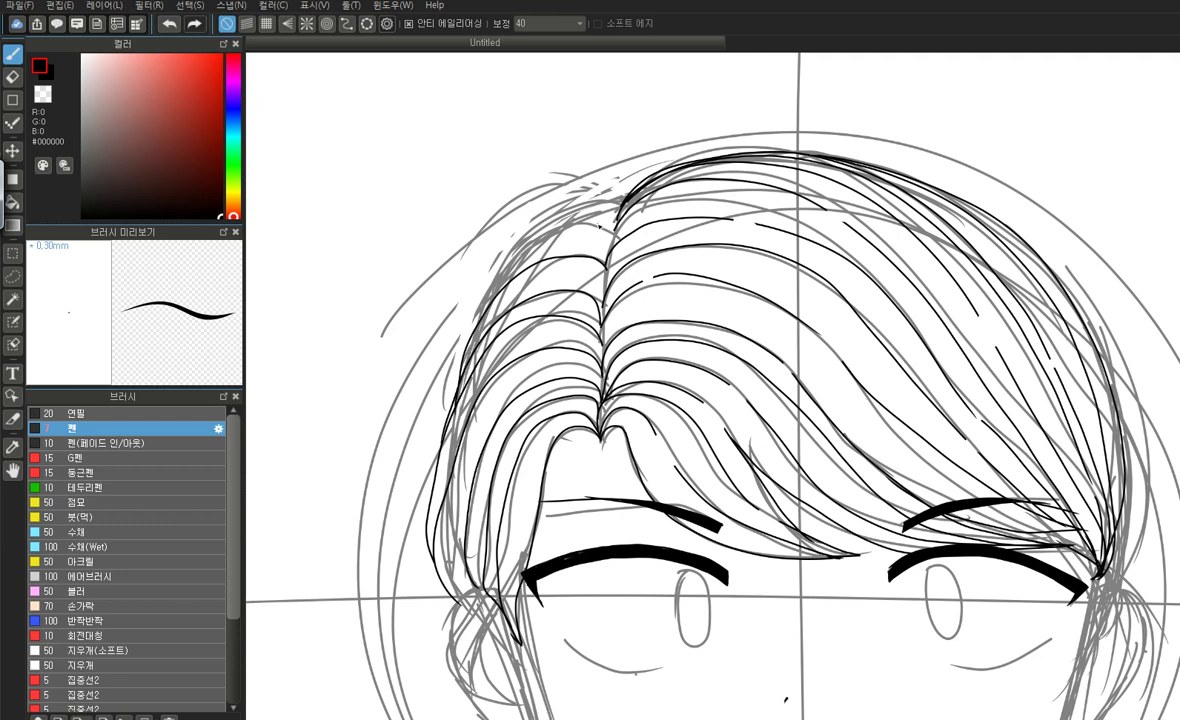
# Ink the two topmost strands left of the parting as the outer hair contour on that side
pyautogui.moveTo(574, 208)
pyautogui.mouseDown()
pyautogui.moveTo(513, 204)
pyautogui.moveTo(430, 278)
pyautogui.moveTo(405, 430)
pyautogui.mouseUp()
pyautogui.click(170, 23)
pyautogui.moveTo(518, 204)
pyautogui.mouseDown()
pyautogui.moveTo(430, 277)
pyautogui.moveTo(402, 372)
pyautogui.mouseUp()
pyautogui.click(170, 23)
pyautogui.moveTo(566, 212)
pyautogui.mouseDown()
pyautogui.moveTo(520, 206)
pyautogui.moveTo(447, 262)
pyautogui.moveTo(409, 400)
pyautogui.mouseUp()
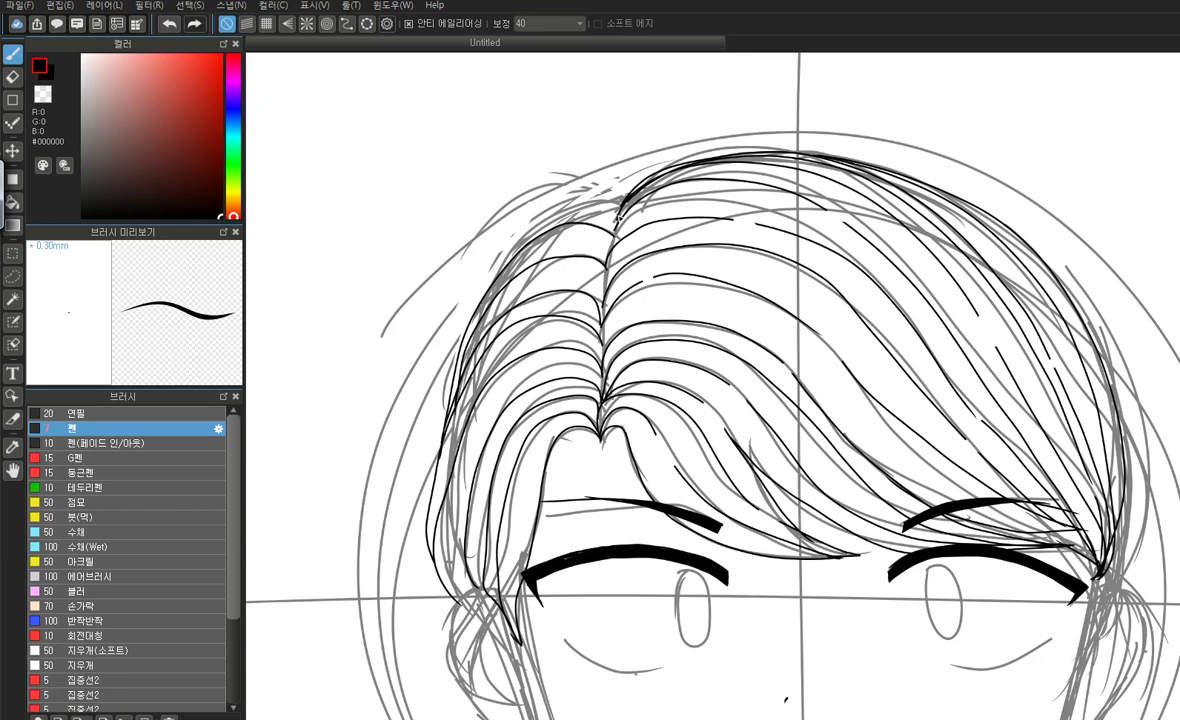
pyautogui.moveTo(616, 205)
pyautogui.mouseDown()
pyautogui.moveTo(562, 218)
pyautogui.moveTo(491, 290)
pyautogui.mouseUp()
pyautogui.scroll(-3, 622, 290)
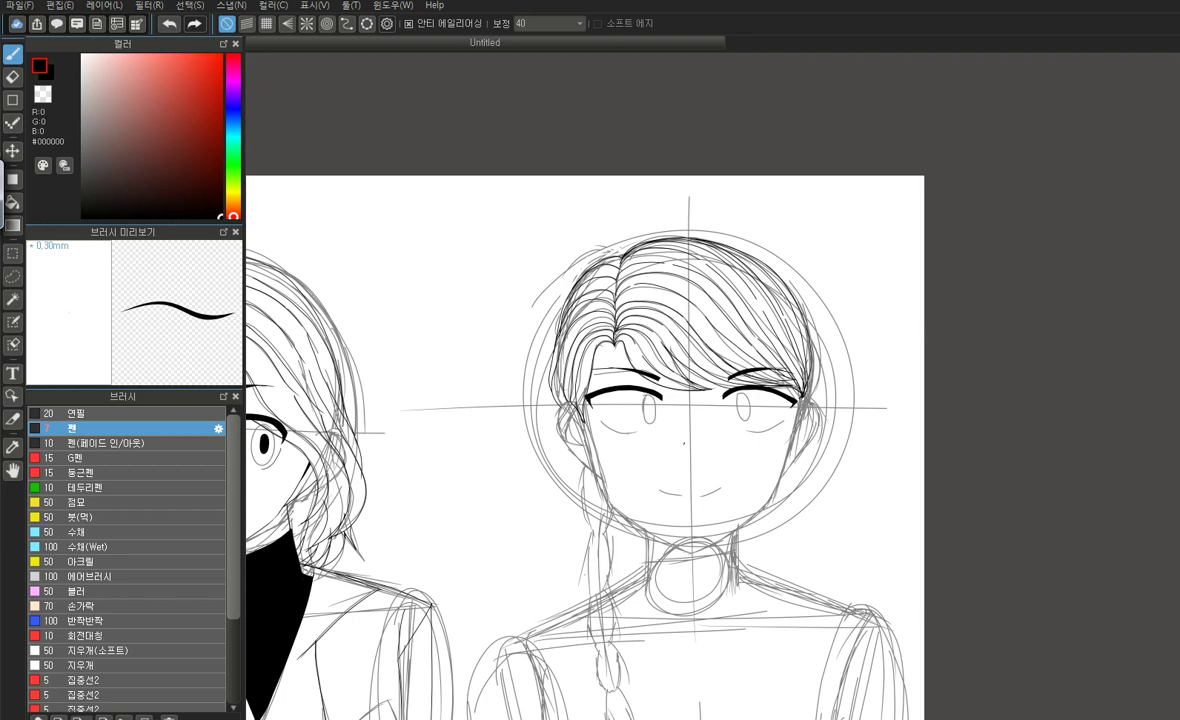
pyautogui.hotkey('ctrl', 'z')
# Erase short gaps in the inked hair strands left of the parting, and return to the brush
pyautogui.click(12, 77)
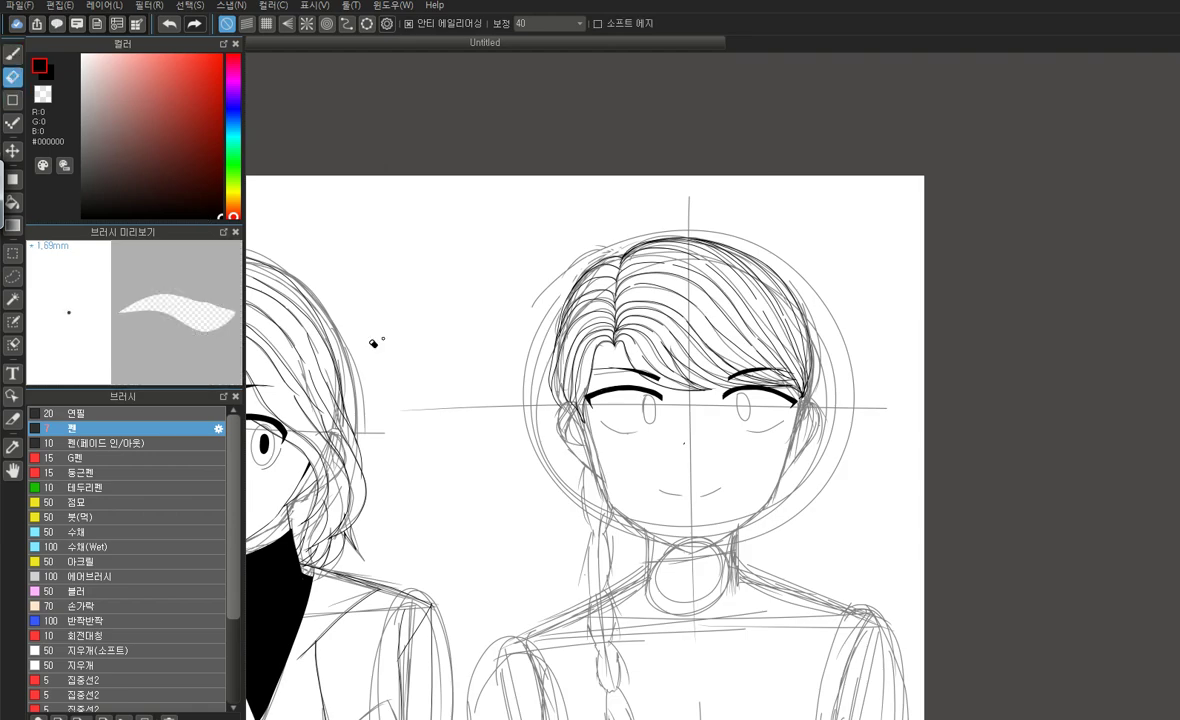
pyautogui.scroll(6, 562, 295)
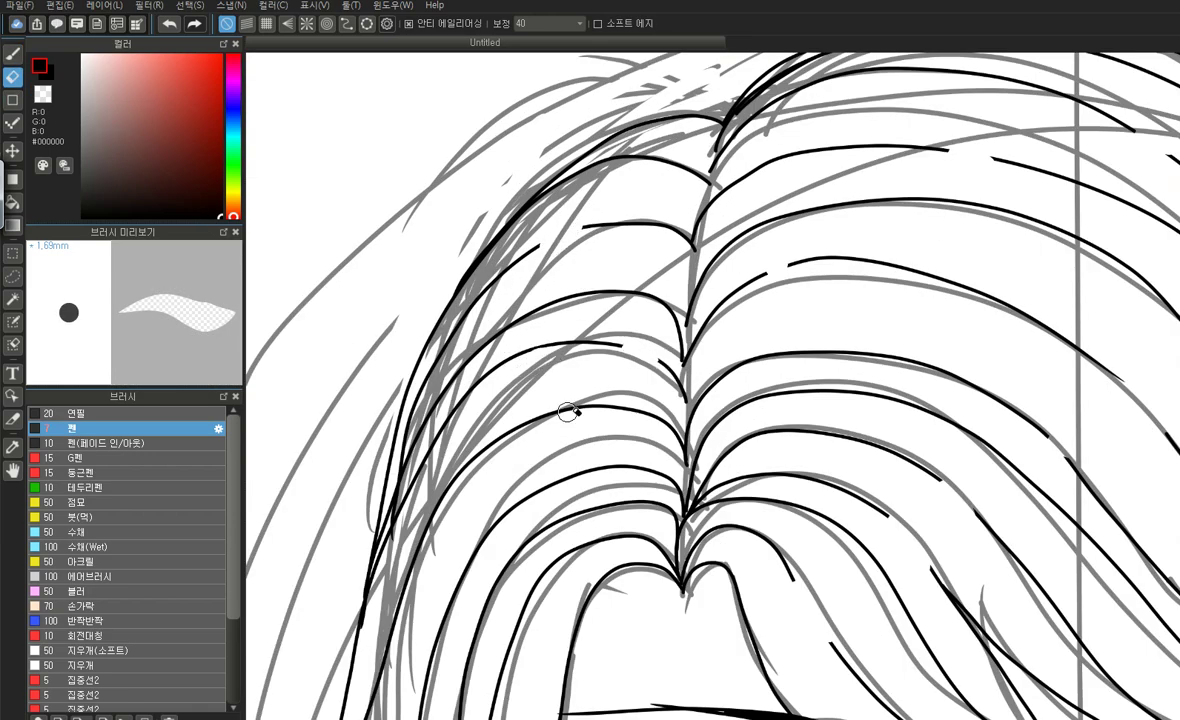
pyautogui.click(637, 467)
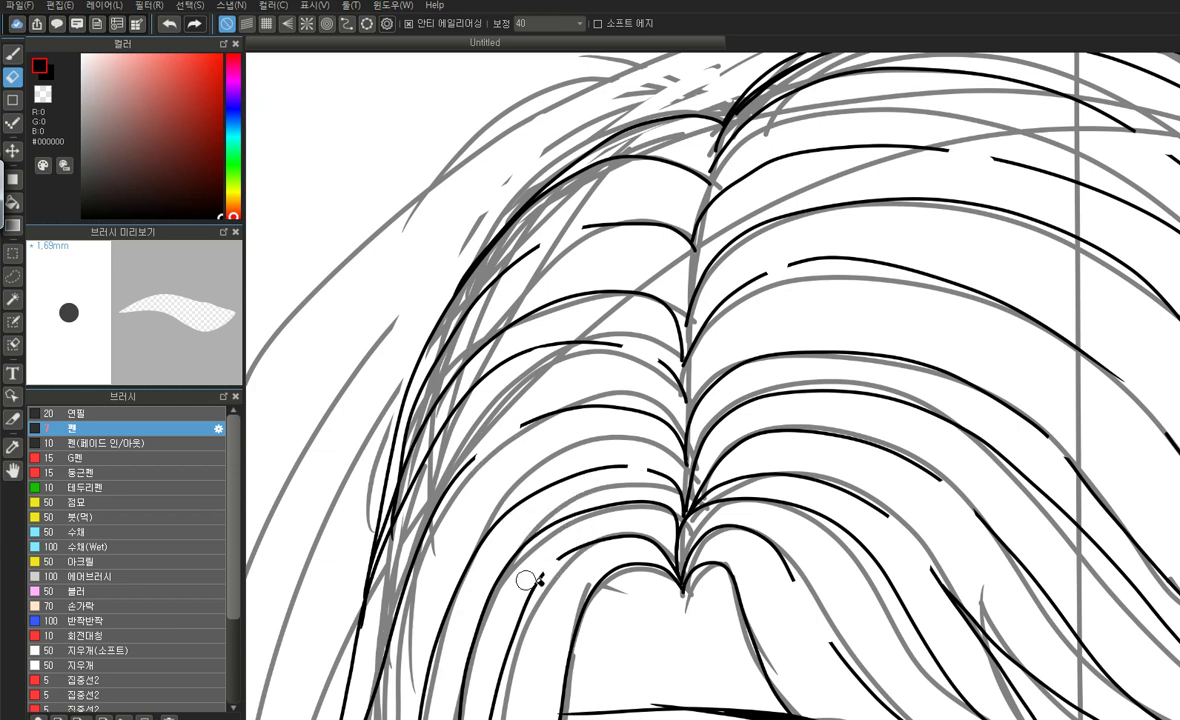
pyautogui.scroll(-5, 493, 482)
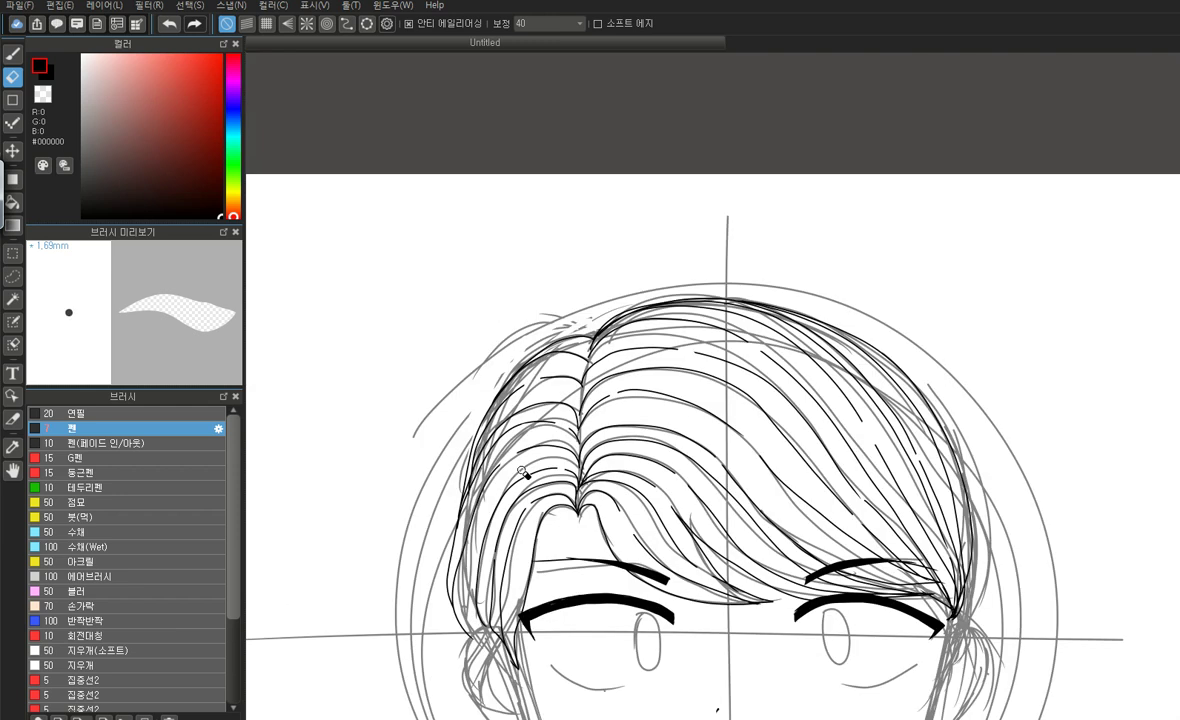
pyautogui.scroll(5, 565, 353)
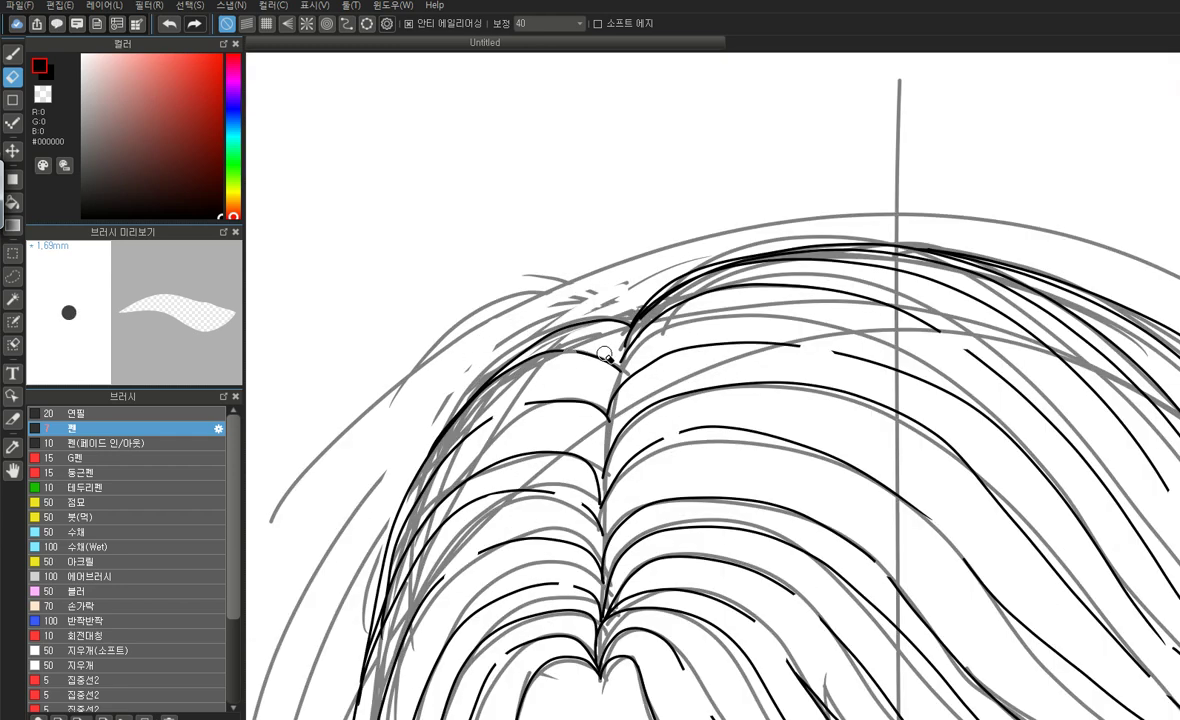
pyautogui.scroll(-3, 588, 364)
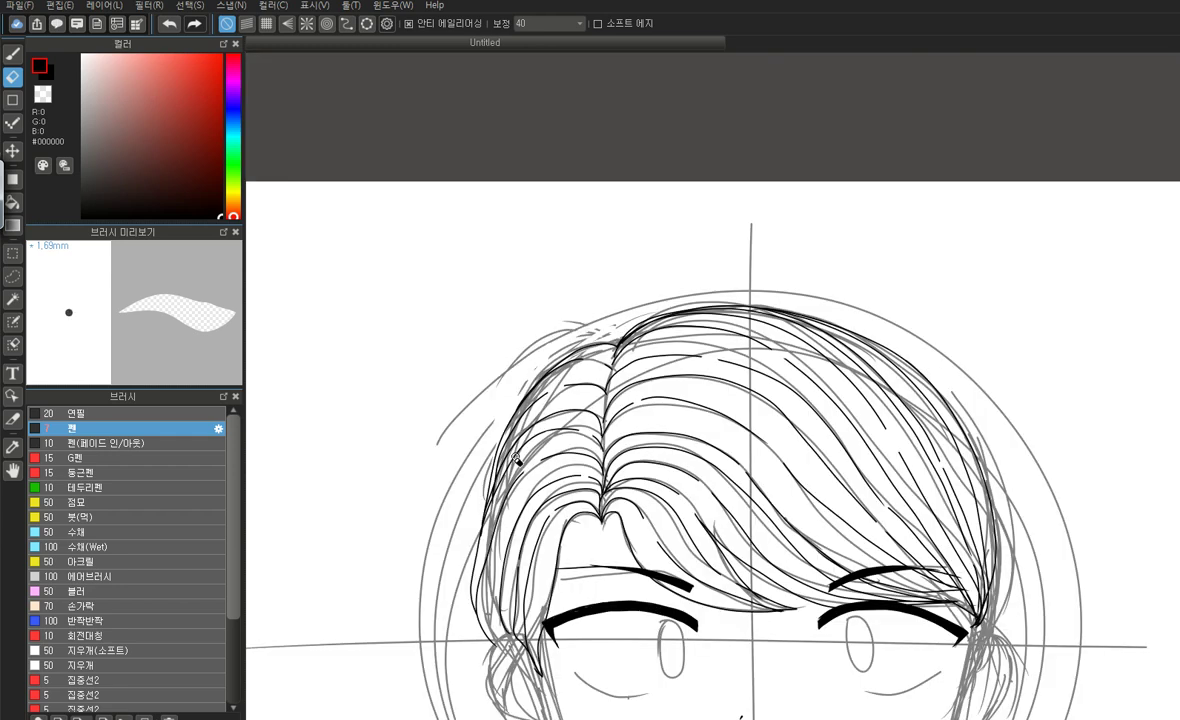
pyautogui.scroll(4, 475, 424)
pyautogui.scroll(-4, 410, 305)
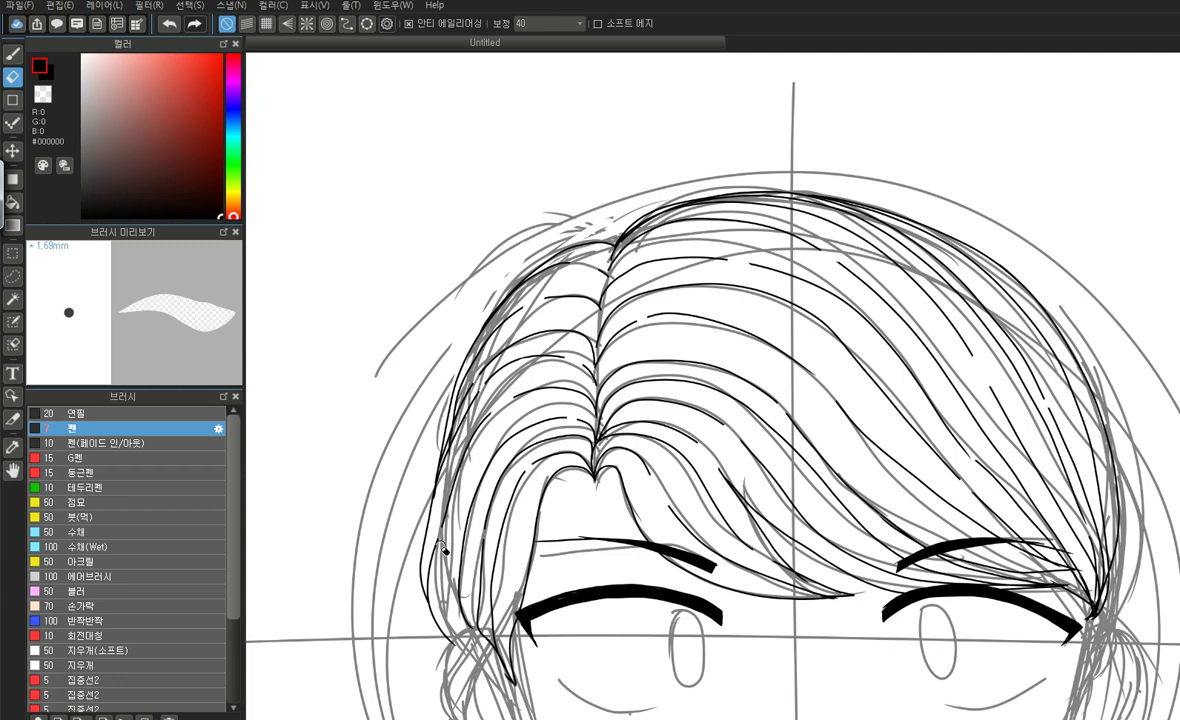
pyautogui.click(12, 53)
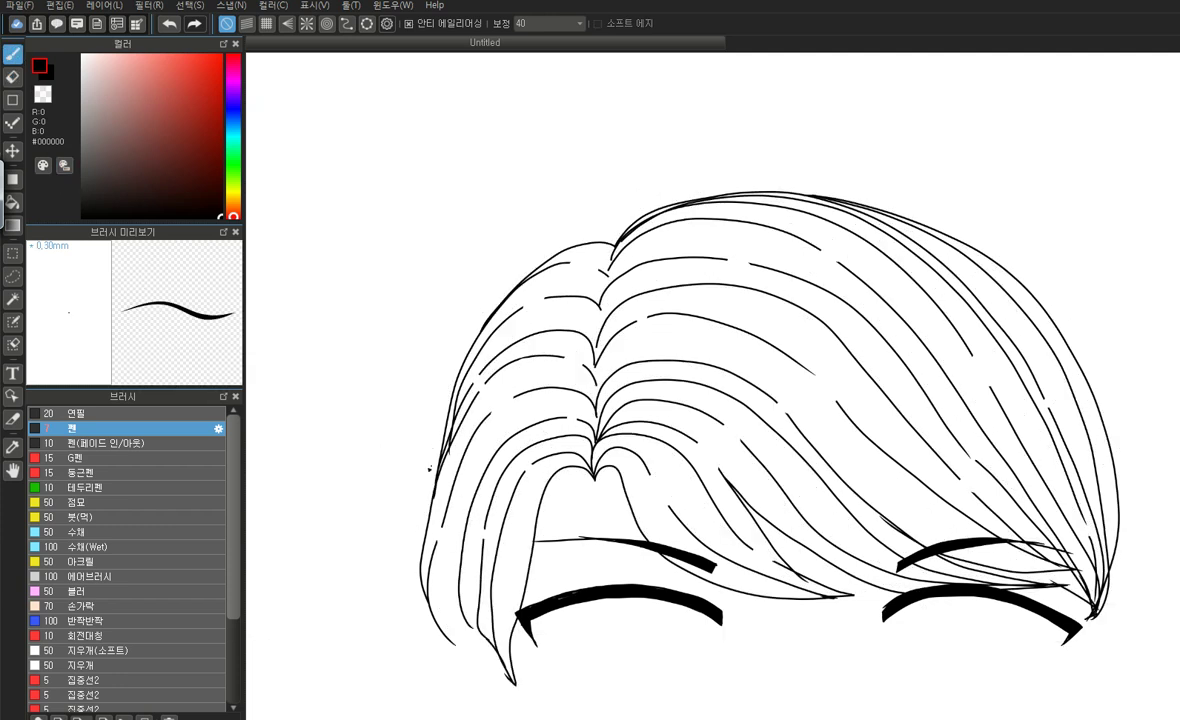
pyautogui.scroll(-4, 570, 568)
pyautogui.hotkey('ctrl', 'z')
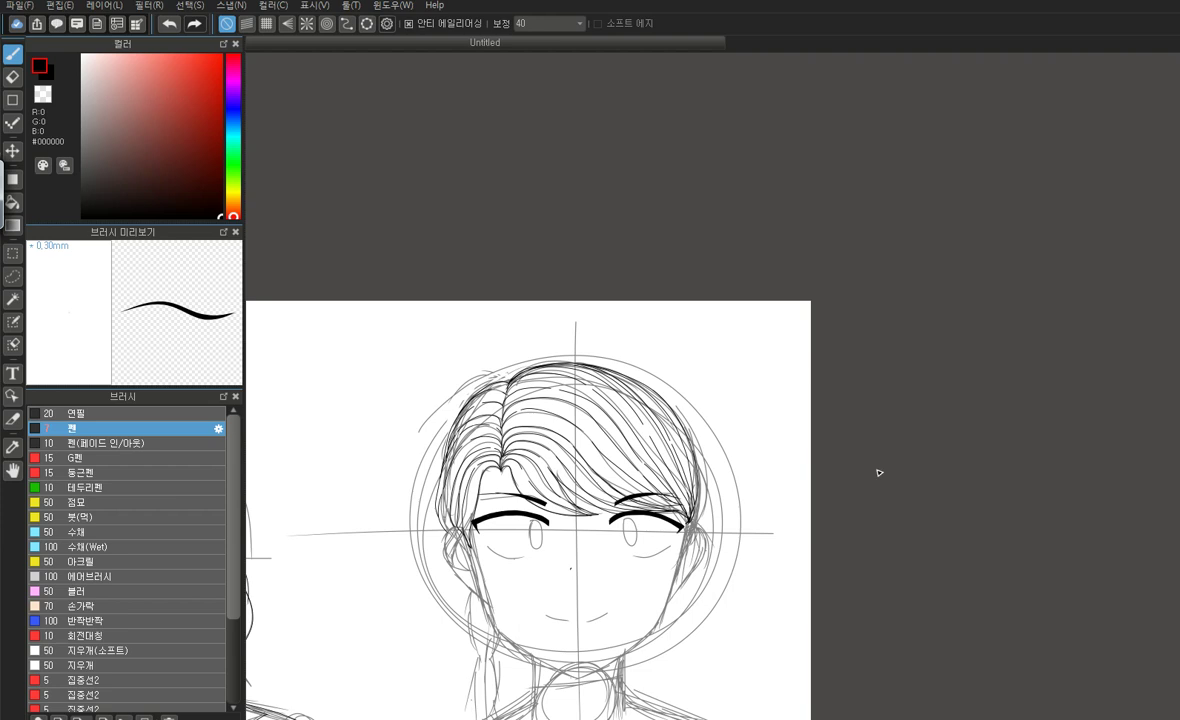
pyautogui.scroll(2, 625, 642)
pyautogui.scroll(1, 410, 660)
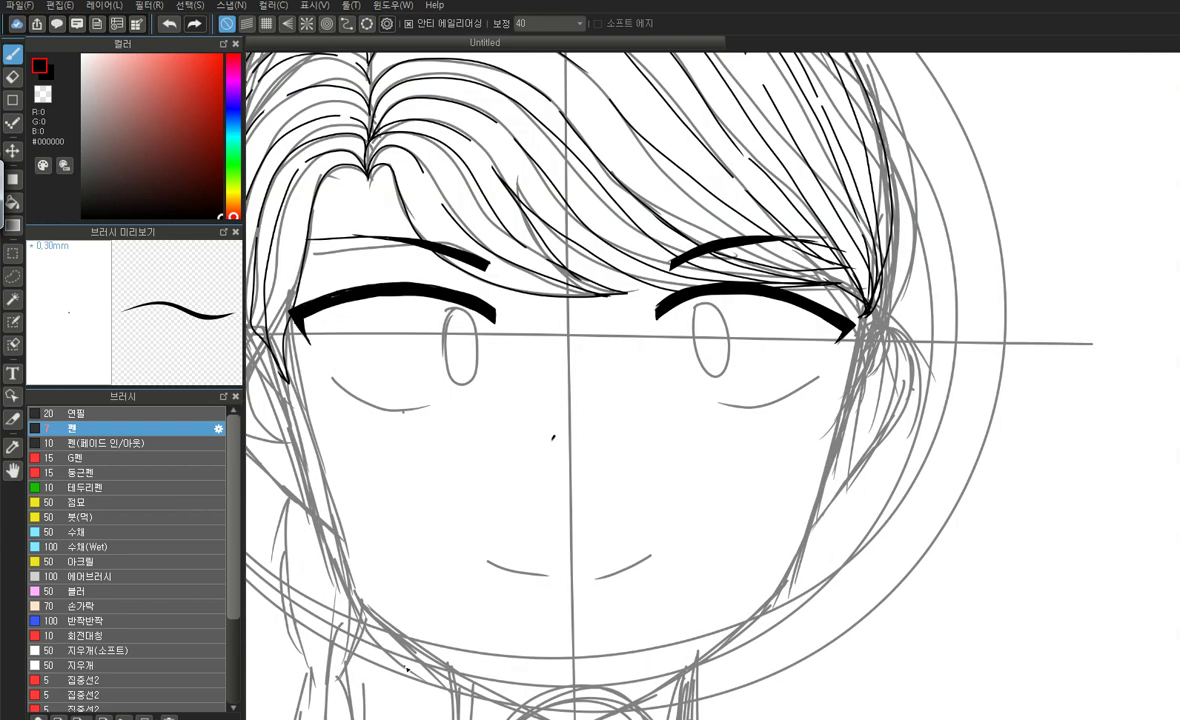
pyautogui.moveTo(866, 308)
pyautogui.mouseDown()
pyautogui.moveTo(795, 532)
pyautogui.moveTo(760, 595)
pyautogui.moveTo(657, 697)
pyautogui.moveTo(605, 719)
pyautogui.mouseUp()
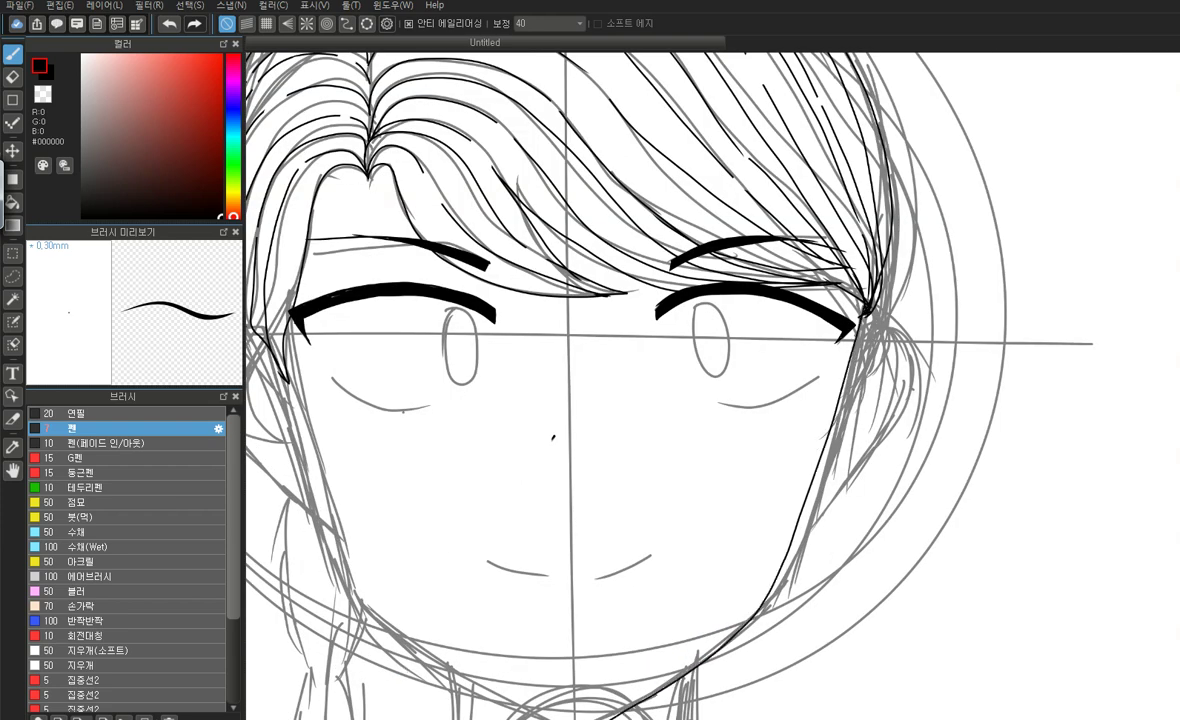
pyautogui.scroll(-1, 487, 464)
pyautogui.scroll(1, 487, 464)
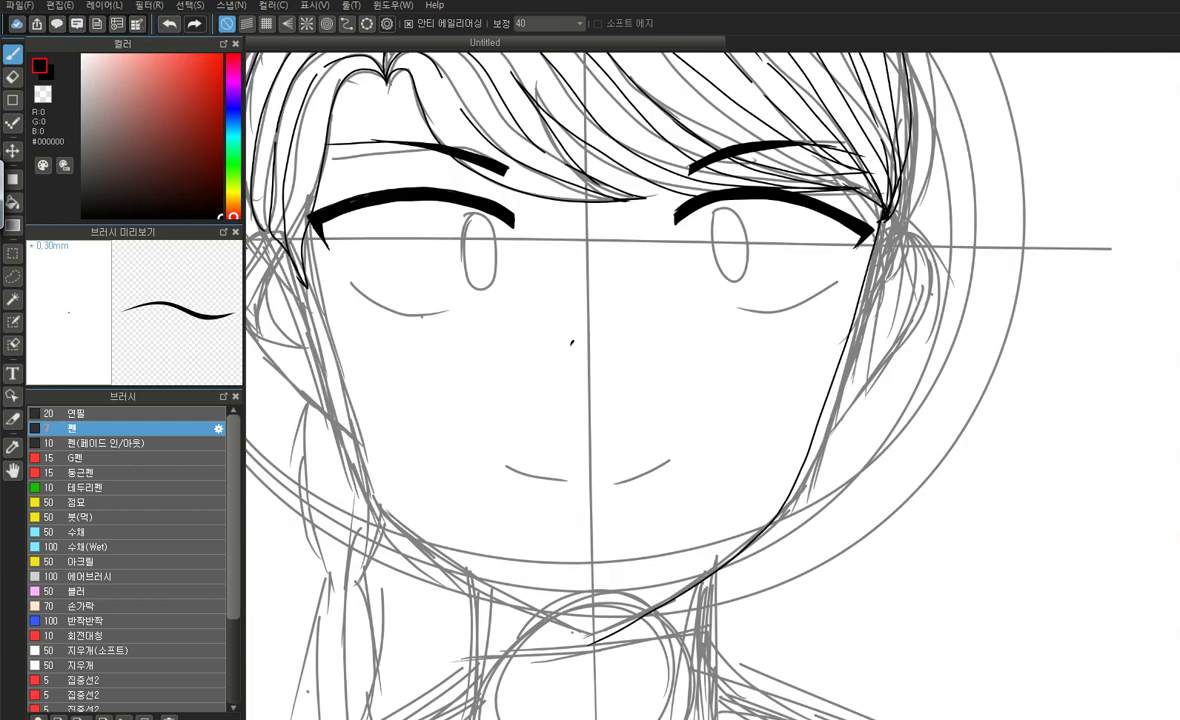
pyautogui.press('Delete')
pyautogui.hotkey('ctrl', 'z')
pyautogui.click(169, 23)
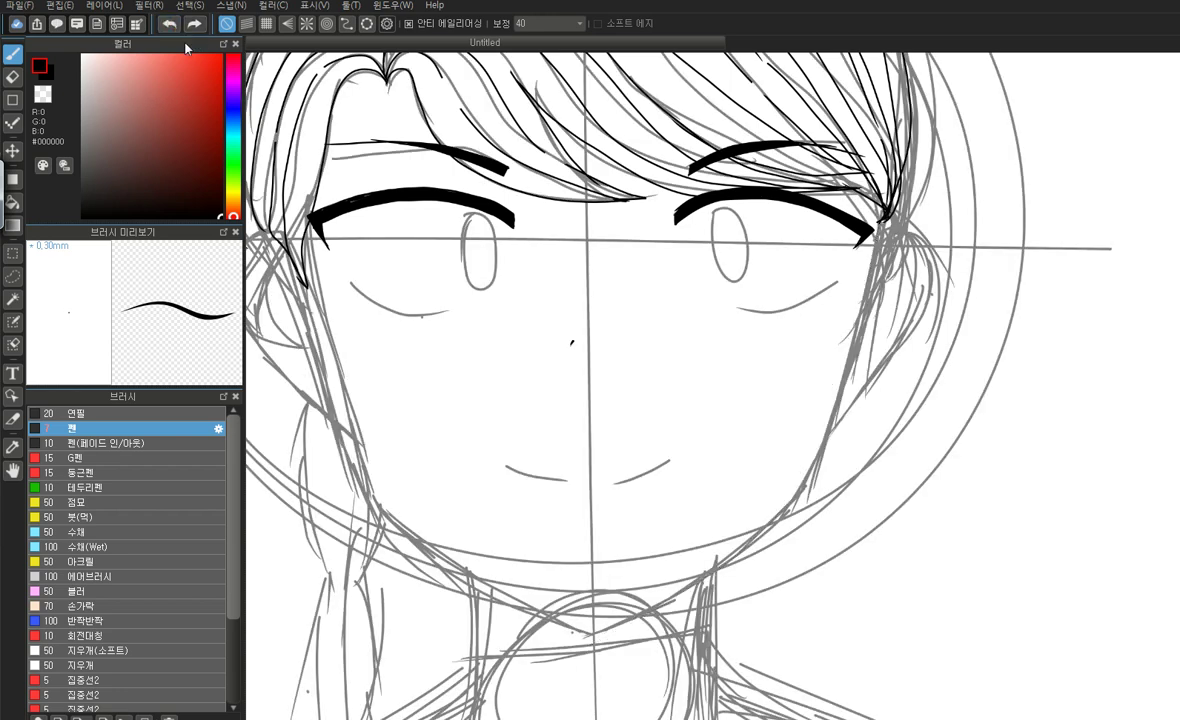
# Ink the face outline down both cheeks to a pointed chin and erase the overshoot at the chin tip
pyautogui.moveTo(814, 192)
pyautogui.mouseDown()
pyautogui.moveTo(775, 355)
pyautogui.moveTo(720, 475)
pyautogui.moveTo(640, 610)
pyautogui.moveTo(585, 632)
pyautogui.mouseUp()
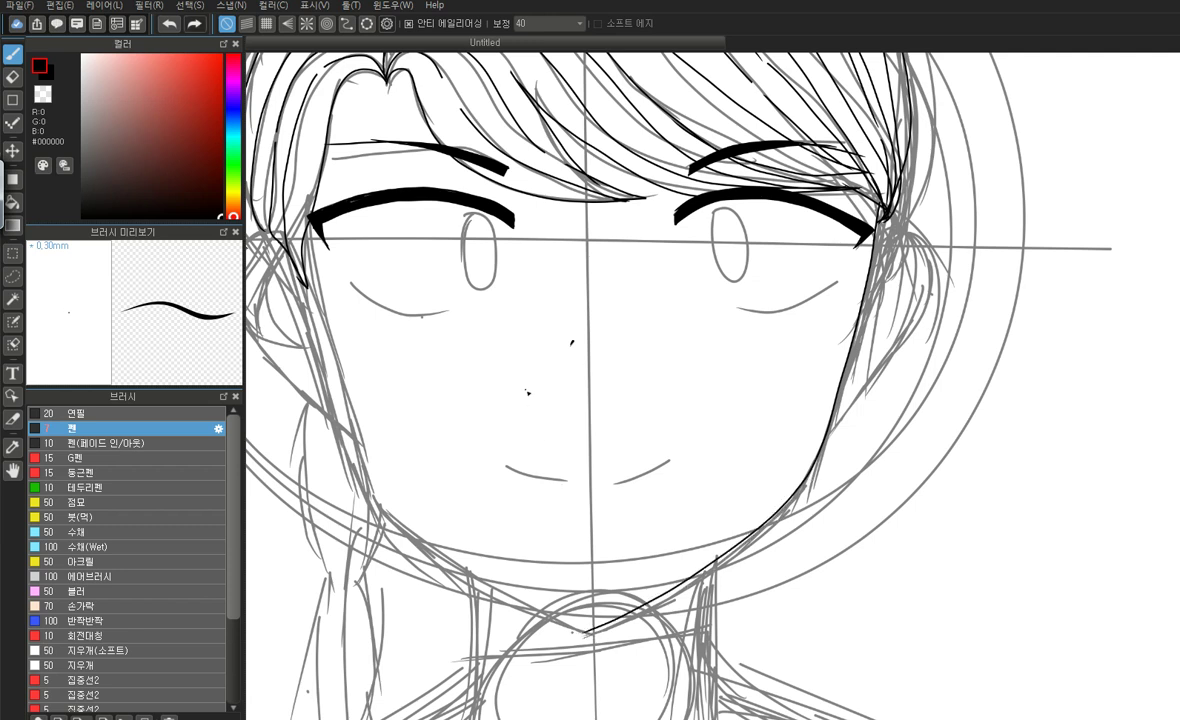
pyautogui.moveTo(280, 240)
pyautogui.mouseDown()
pyautogui.moveTo(420, 567)
pyautogui.moveTo(560, 630)
pyautogui.mouseUp()
pyautogui.click(170, 22)
pyautogui.moveTo(290, 262); pyautogui.dragTo(381, 508)
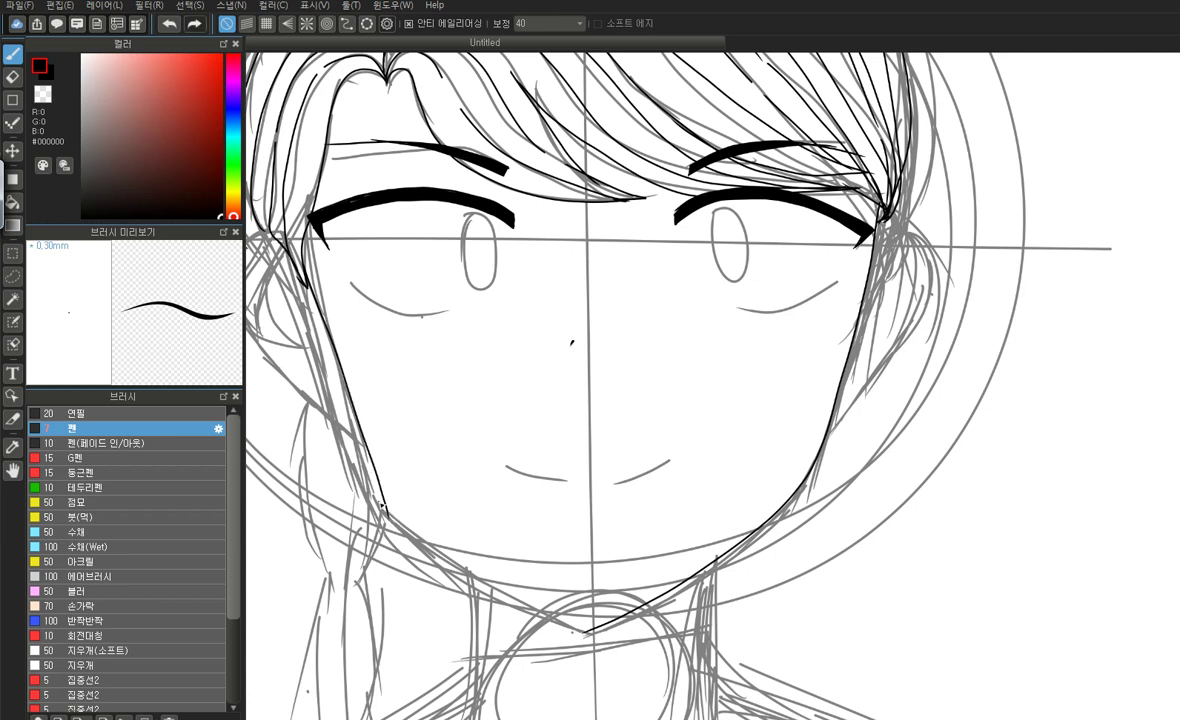
pyautogui.click(170, 22)
pyautogui.moveTo(306, 286)
pyautogui.mouseDown()
pyautogui.moveTo(298, 232)
pyautogui.moveTo(303, 304)
pyautogui.moveTo(348, 462)
pyautogui.moveTo(376, 500)
pyautogui.moveTo(590, 636)
pyautogui.mouseUp()
pyautogui.press('e')
pyautogui.moveTo(598, 650)
pyautogui.mouseDown()
pyautogui.moveTo(589, 636)
pyautogui.moveTo(574, 644)
pyautogui.mouseUp()
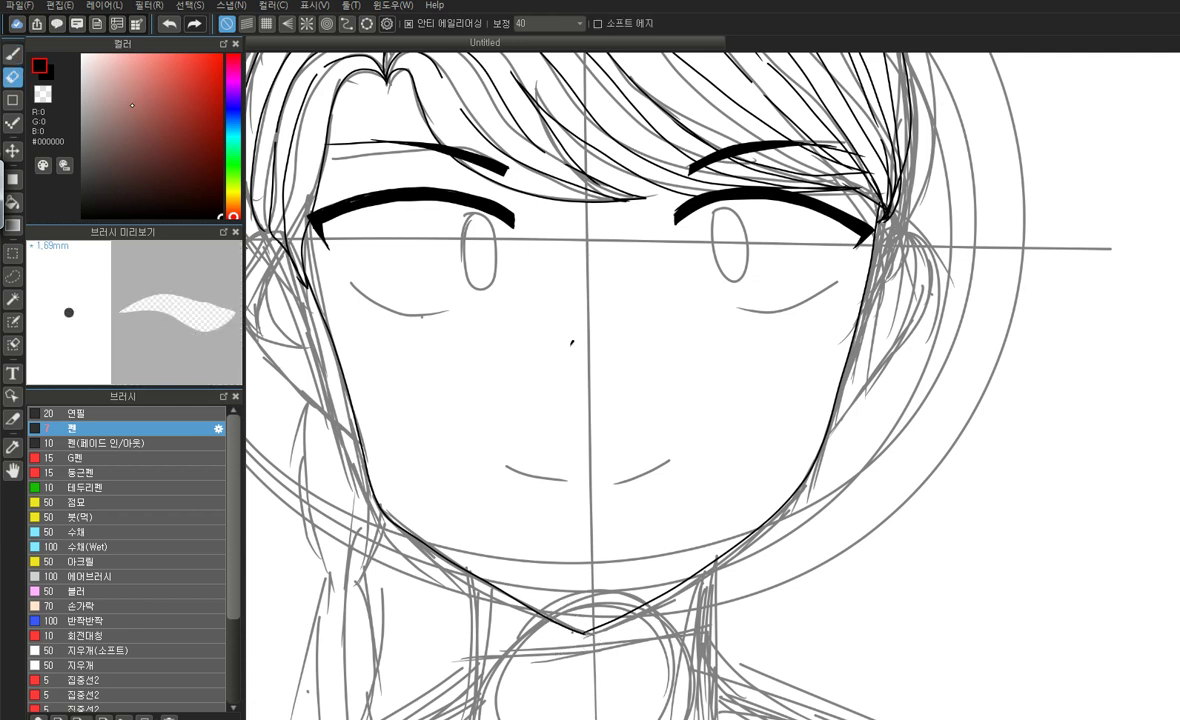
# Ink the right-hand ear's outline with the brush, from the hairline down to the jaw
pyautogui.press('b')
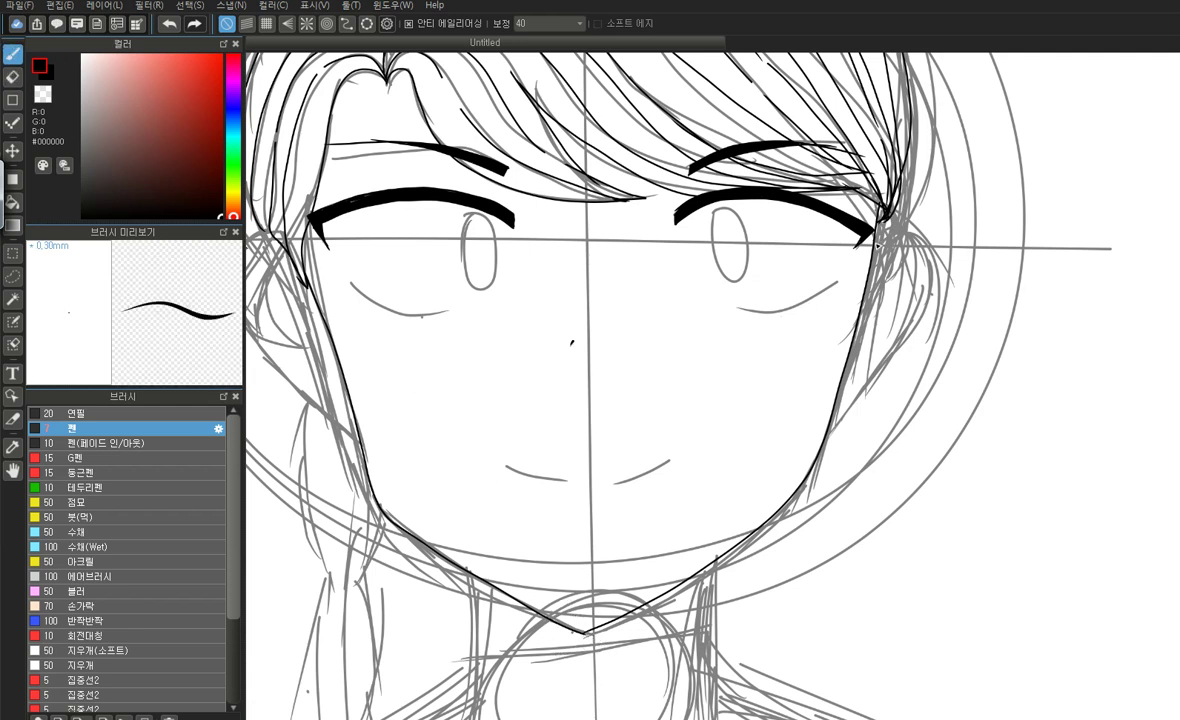
pyautogui.moveTo(919, 258)
pyautogui.mouseDown()
pyautogui.moveTo(912, 332)
pyautogui.moveTo(830, 436)
pyautogui.mouseUp()
pyautogui.scroll(-5, 847, 452)
pyautogui.scroll(7, 675, 459)
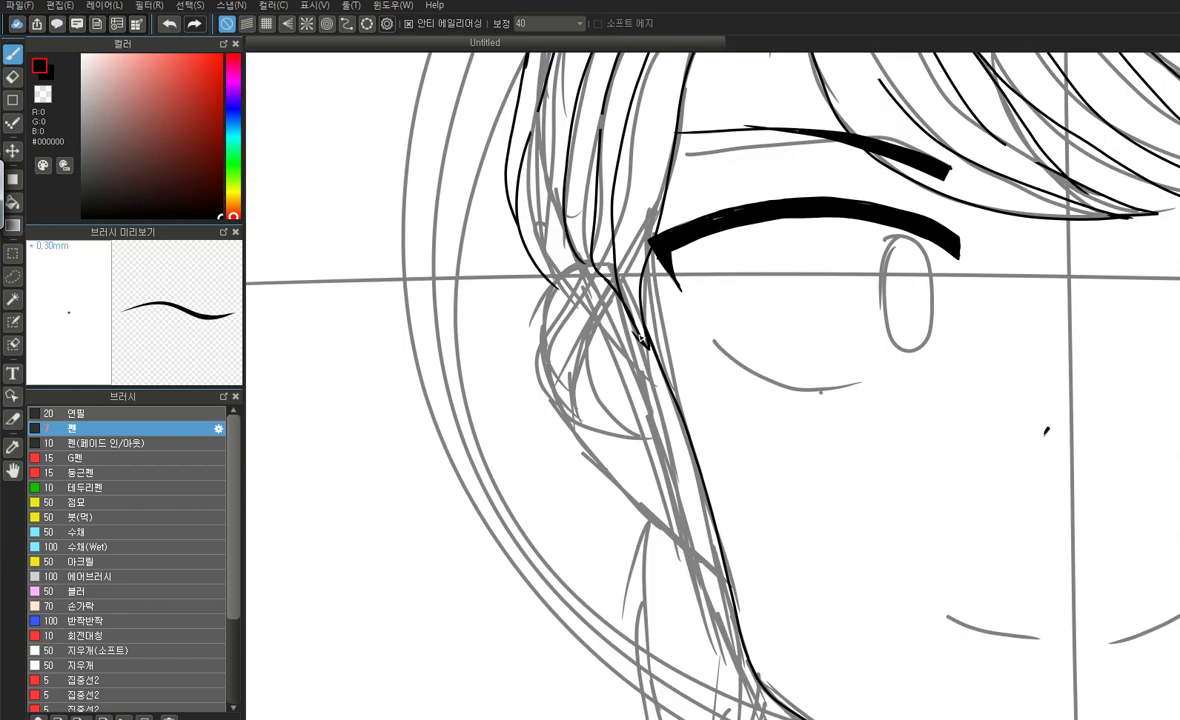
pyautogui.moveTo(645, 345)
pyautogui.mouseDown()
pyautogui.moveTo(568, 317)
pyautogui.moveTo(550, 363)
pyautogui.moveTo(558, 420)
pyautogui.moveTo(732, 605)
pyautogui.mouseUp()
pyautogui.hotkey('ctrl', 'z')
pyautogui.moveTo(640, 335)
pyautogui.mouseDown()
pyautogui.moveTo(589, 315)
pyautogui.moveTo(569, 343)
pyautogui.moveTo(567, 399)
pyautogui.moveTo(589, 456)
pyautogui.moveTo(727, 588)
pyautogui.mouseUp()
pyautogui.scroll(-4, 741, 594)
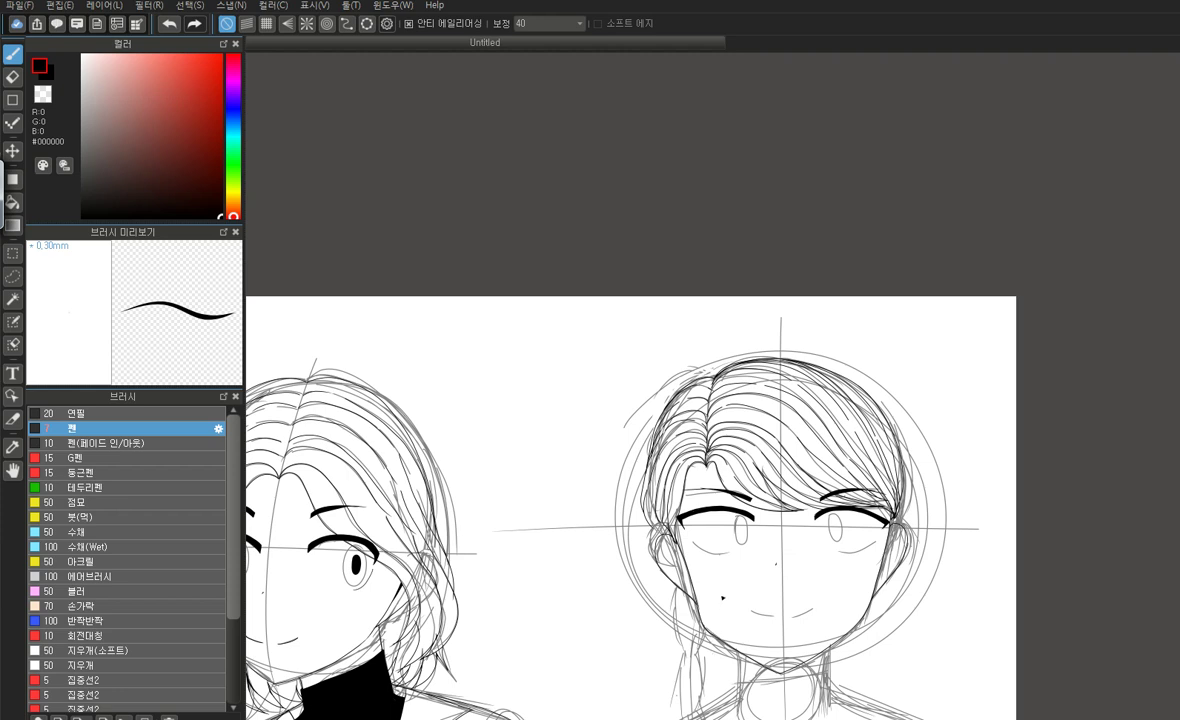
pyautogui.click(169, 23)
# Ink the left-hand ear's outline from under the hair down to the jaw
pyautogui.scroll(2, 700, 645)
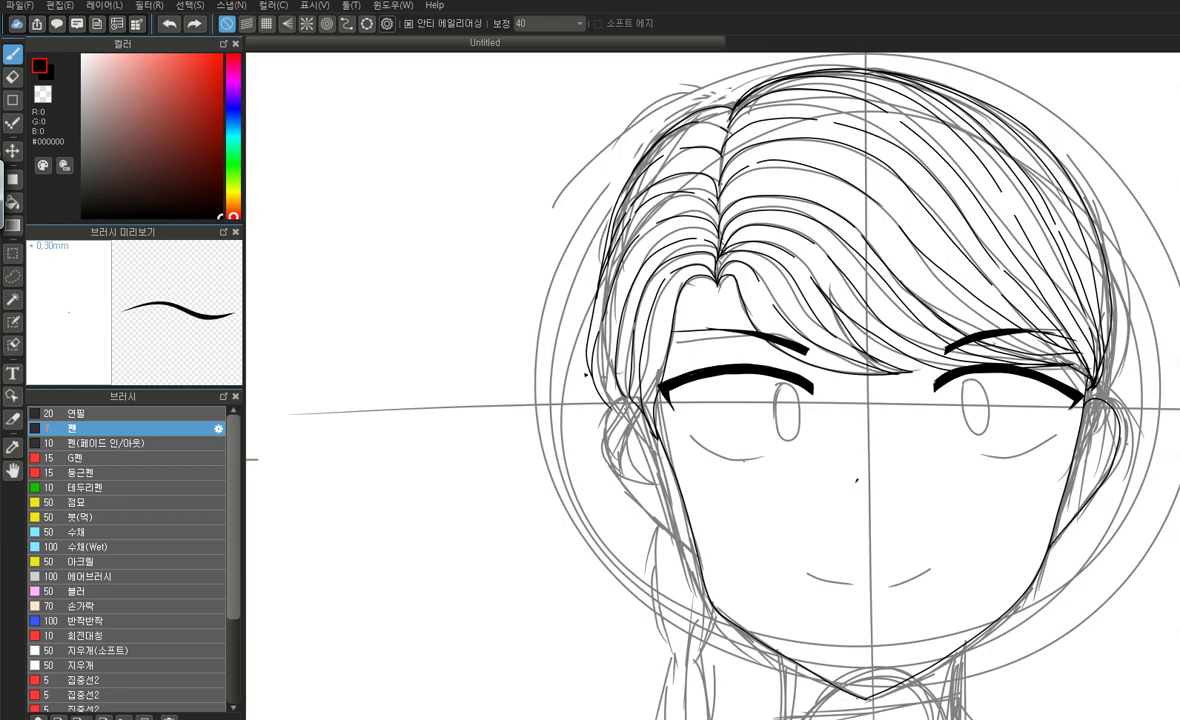
pyautogui.moveTo(614, 408)
pyautogui.mouseDown()
pyautogui.moveTo(624, 479)
pyautogui.moveTo(704, 567)
pyautogui.mouseUp()
pyautogui.click(169, 23)
pyautogui.moveTo(630, 398)
pyautogui.mouseDown()
pyautogui.moveTo(604, 421)
pyautogui.moveTo(622, 484)
pyautogui.mouseUp()
pyautogui.moveTo(668, 528); pyautogui.dragTo(703, 559)
pyautogui.hotkey('ctrl', 'z')
pyautogui.moveTo(627, 470); pyautogui.dragTo(700, 554)
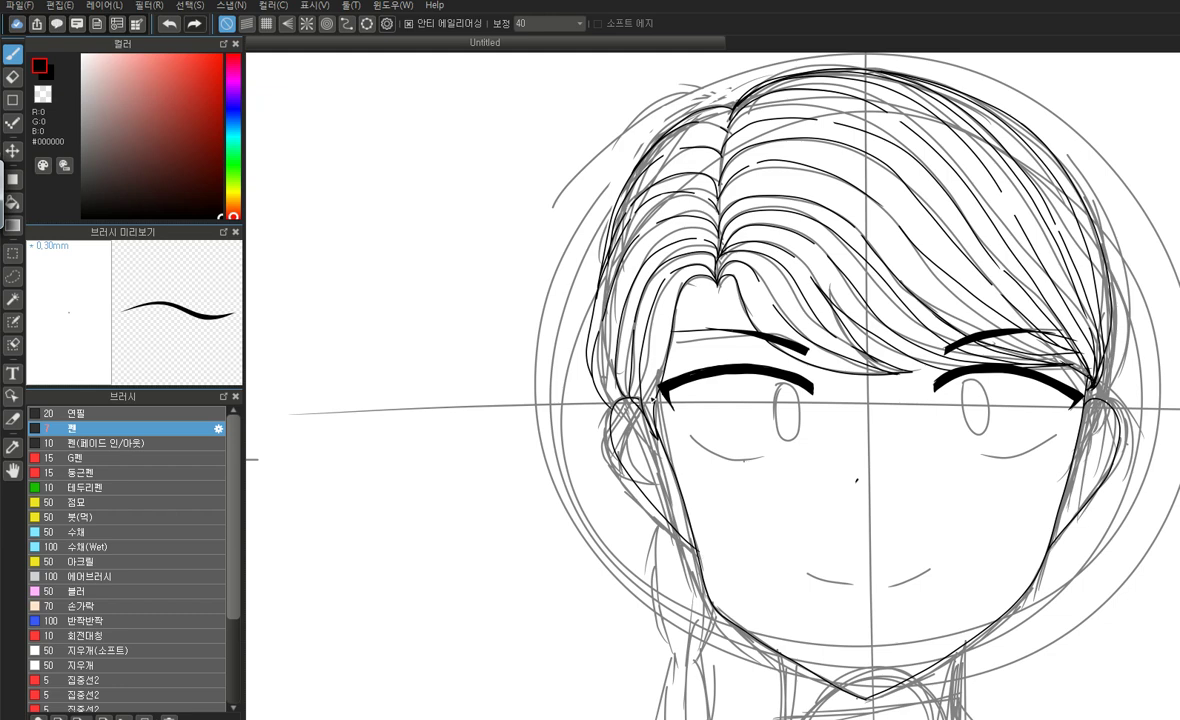
# Ink both sides of the neck as near-vertical lines running down from the jaw
pyautogui.scroll(-3, 640, 346)
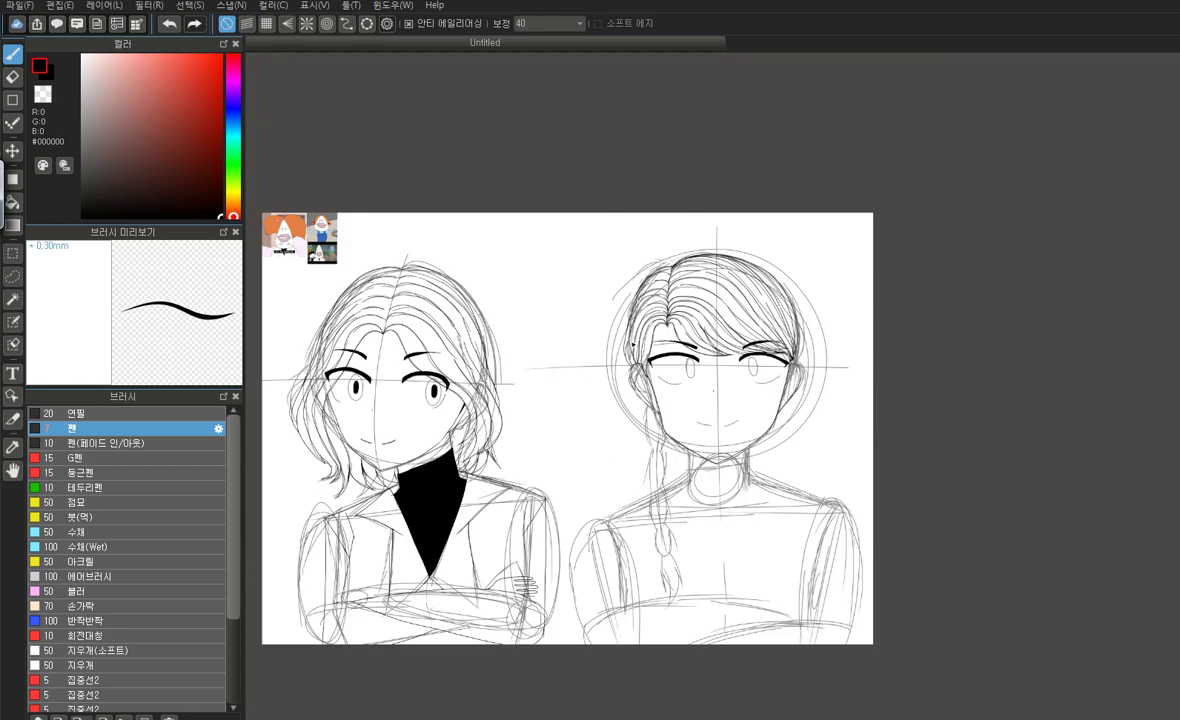
pyautogui.scroll(5, 757, 456)
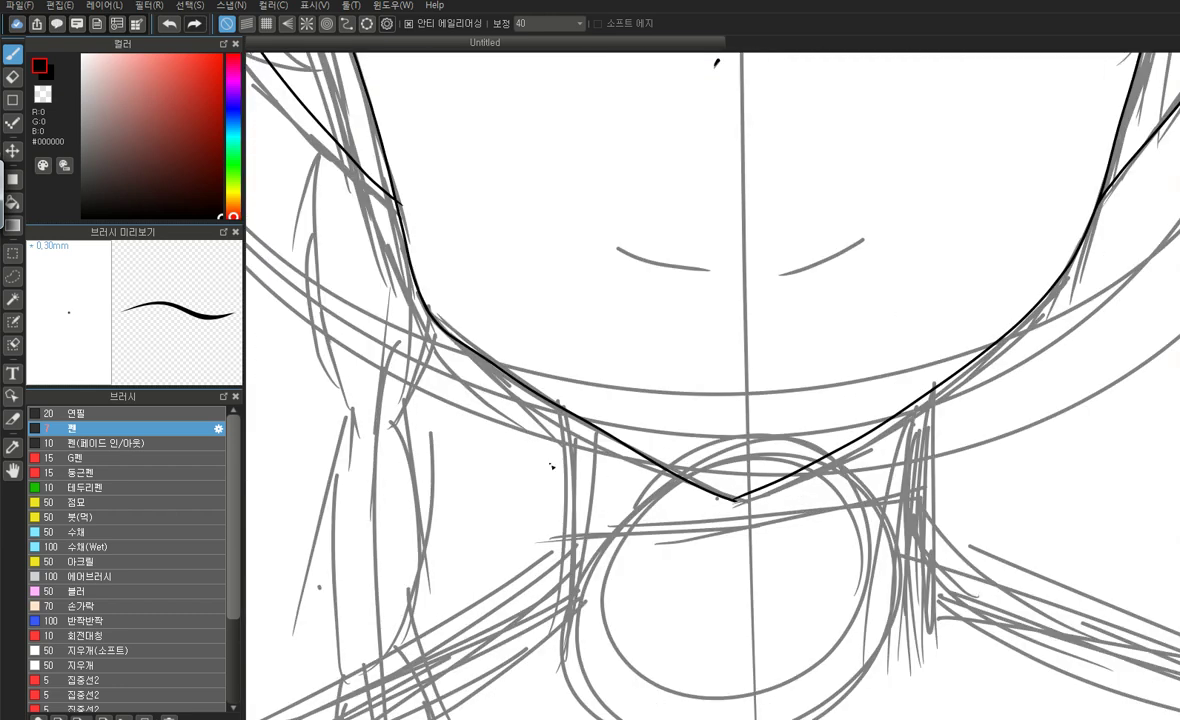
pyautogui.moveTo(563, 409); pyautogui.dragTo(571, 640)
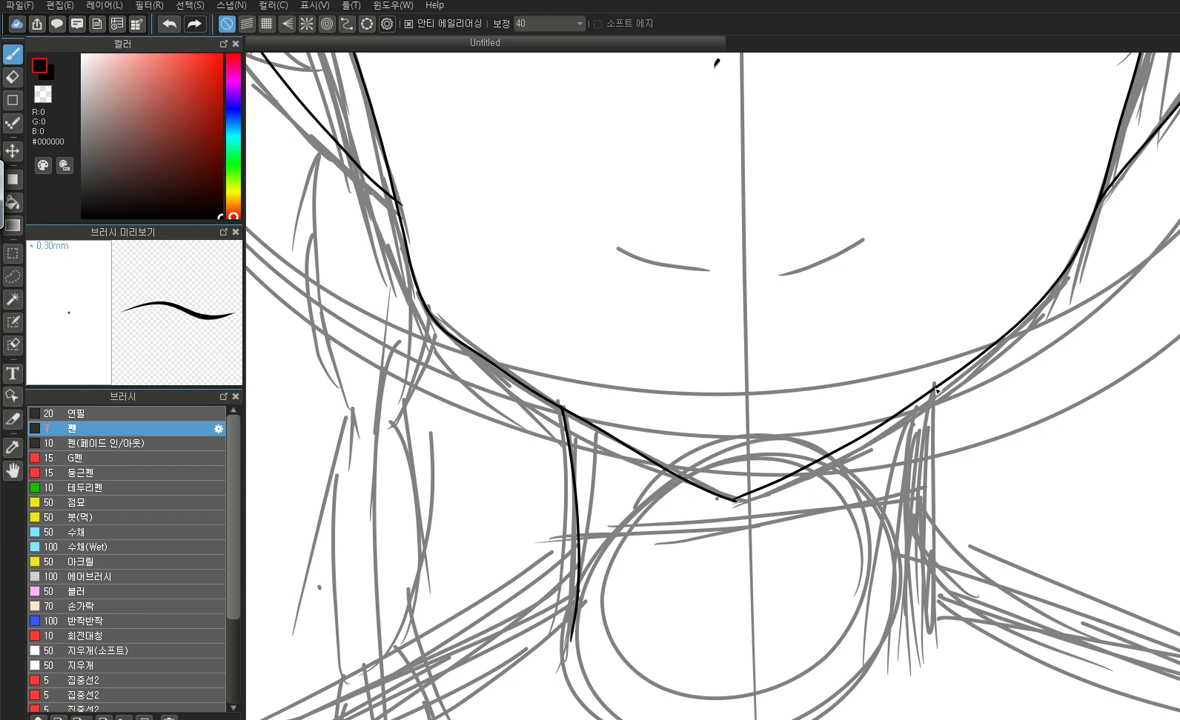
pyautogui.moveTo(933, 400); pyautogui.dragTo(934, 655)
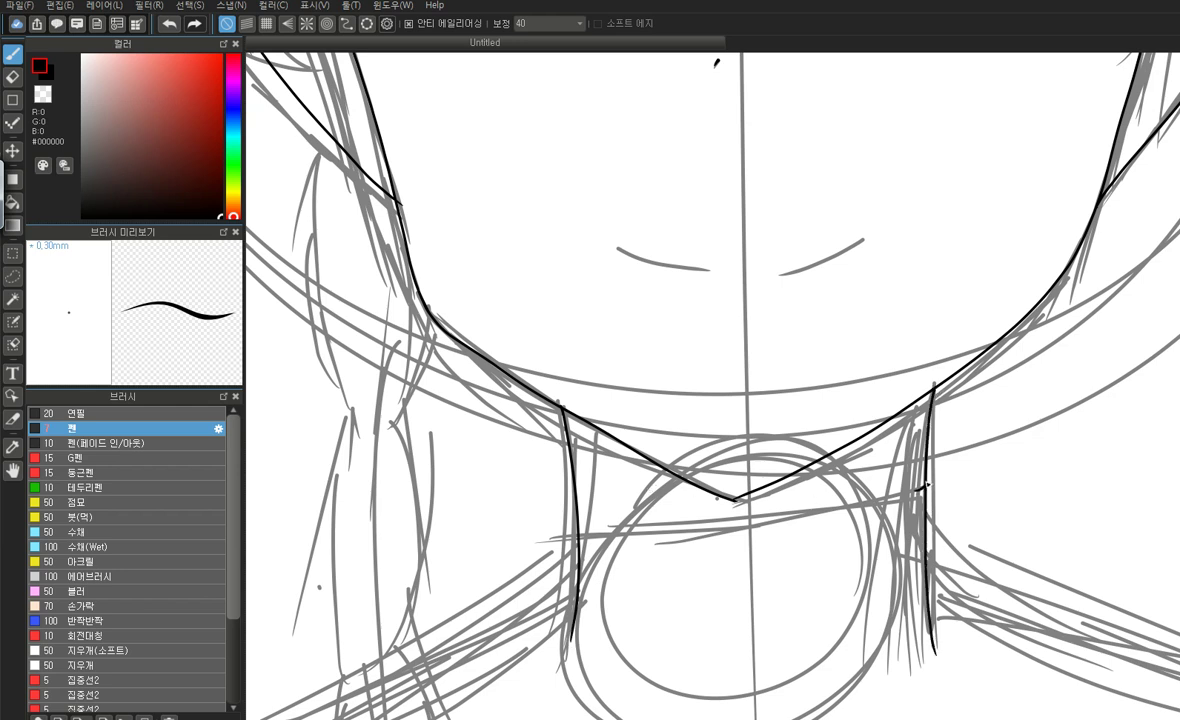
pyautogui.moveTo(930, 482); pyautogui.dragTo(931, 551)
pyautogui.click(170, 23)
pyautogui.click(170, 23)
# Ink the collar with a line across the neck below the chin and a short edge down each side
pyautogui.moveTo(577, 527); pyautogui.dragTo(938, 528)
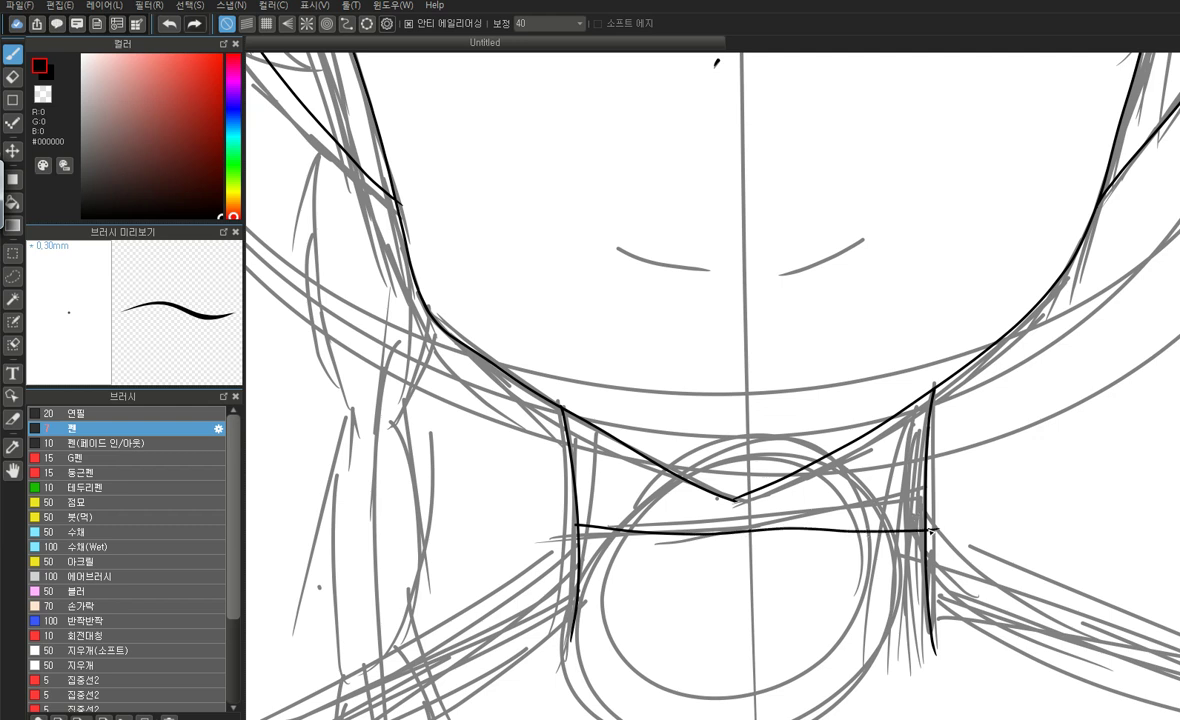
pyautogui.moveTo(935, 531); pyautogui.dragTo(946, 646)
pyautogui.hotkey('ctrl', 'z')
pyautogui.moveTo(935, 531); pyautogui.dragTo(952, 650)
pyautogui.click(169, 23)
pyautogui.moveTo(577, 527); pyautogui.dragTo(566, 648)
pyautogui.moveTo(932, 553); pyautogui.dragTo(938, 640)
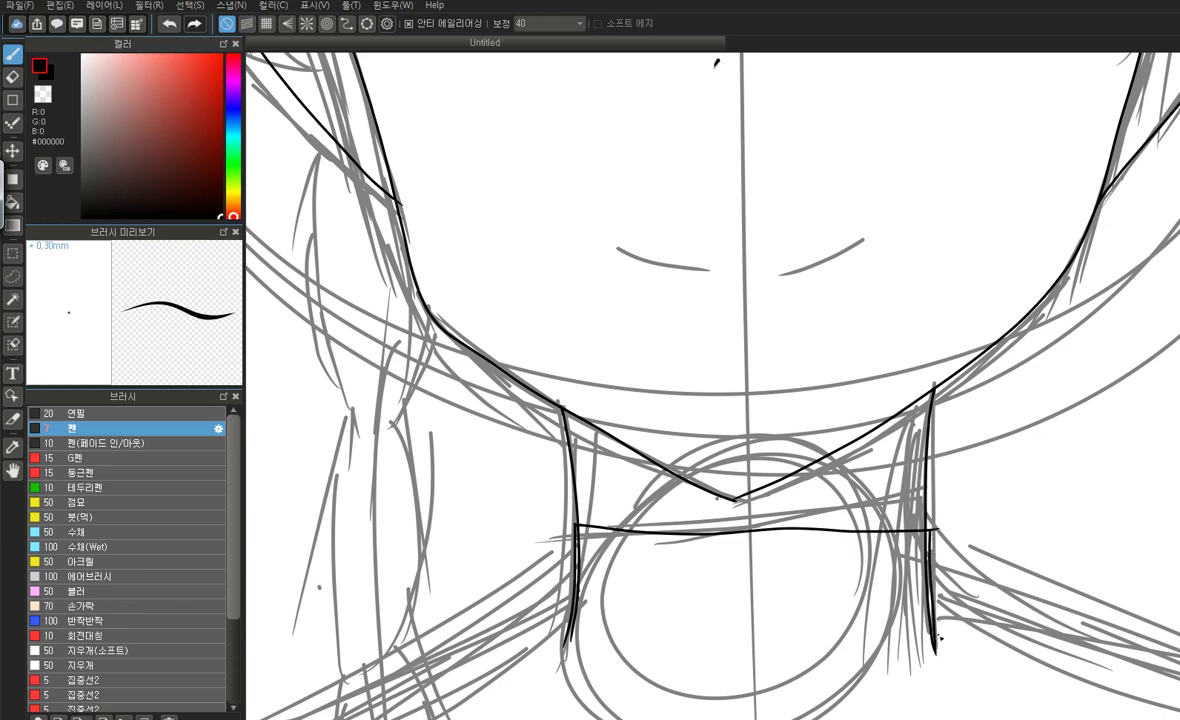
# Ink both shoulder lines sloping from the base of the neck out to the shoulder joints
pyautogui.scroll(-4, 600, 430)
pyautogui.scroll(2, 710, 513)
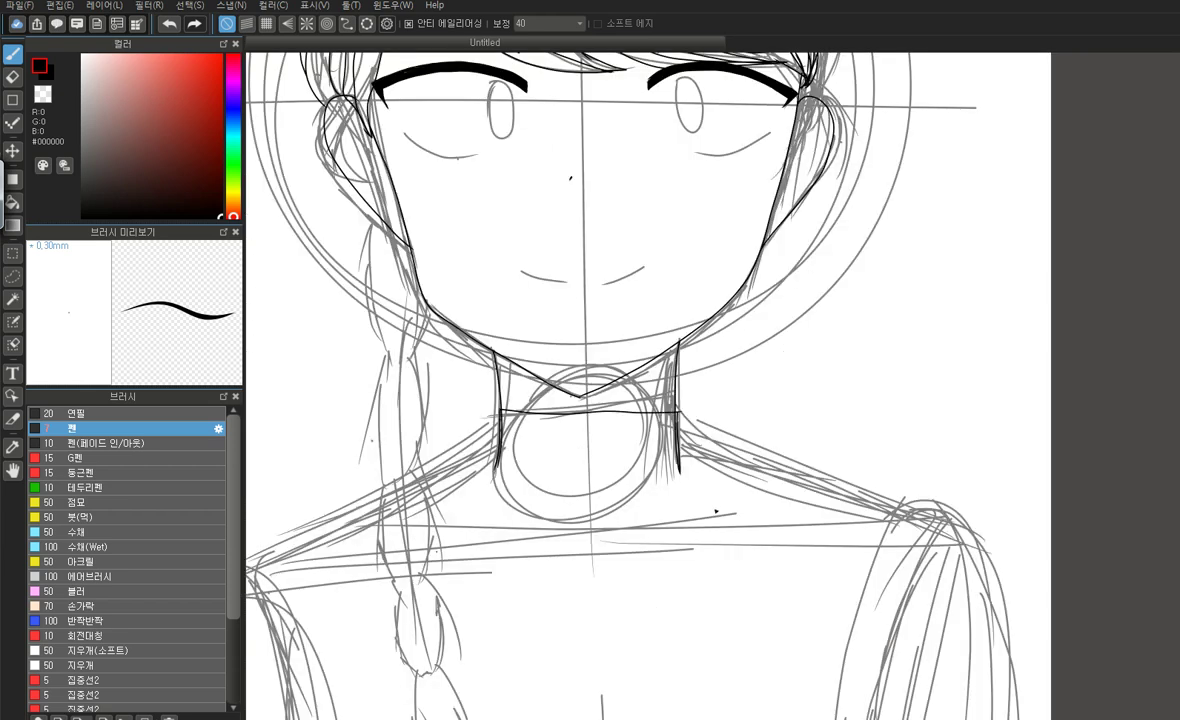
pyautogui.moveTo(677, 434)
pyautogui.mouseDown()
pyautogui.moveTo(876, 482)
pyautogui.moveTo(945, 517)
pyautogui.mouseUp()
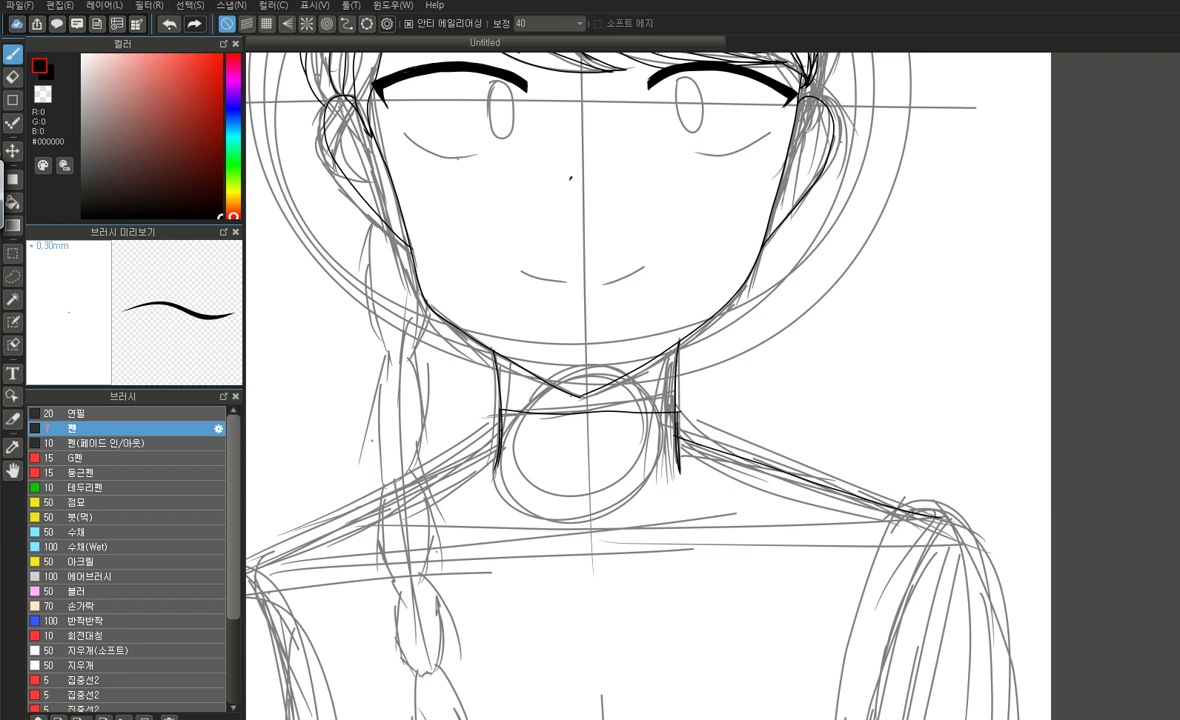
pyautogui.hotkey('ctrl', 'z')
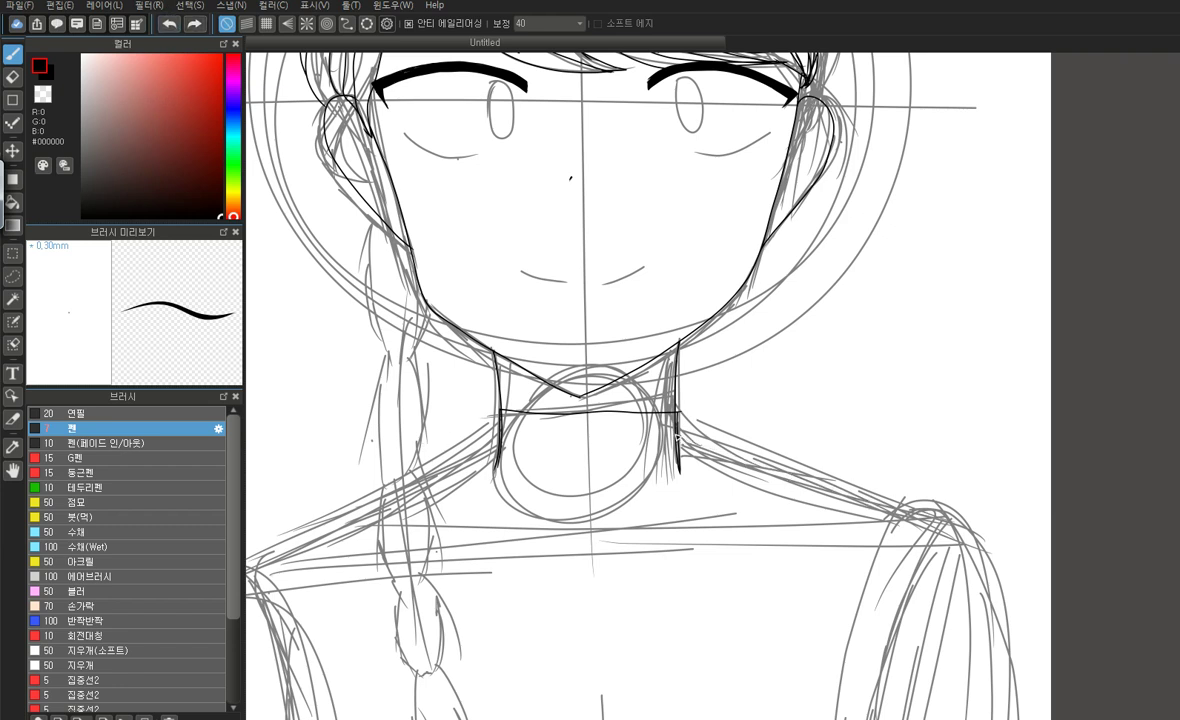
pyautogui.moveTo(680, 433)
pyautogui.mouseDown()
pyautogui.moveTo(870, 477)
pyautogui.moveTo(932, 515)
pyautogui.mouseUp()
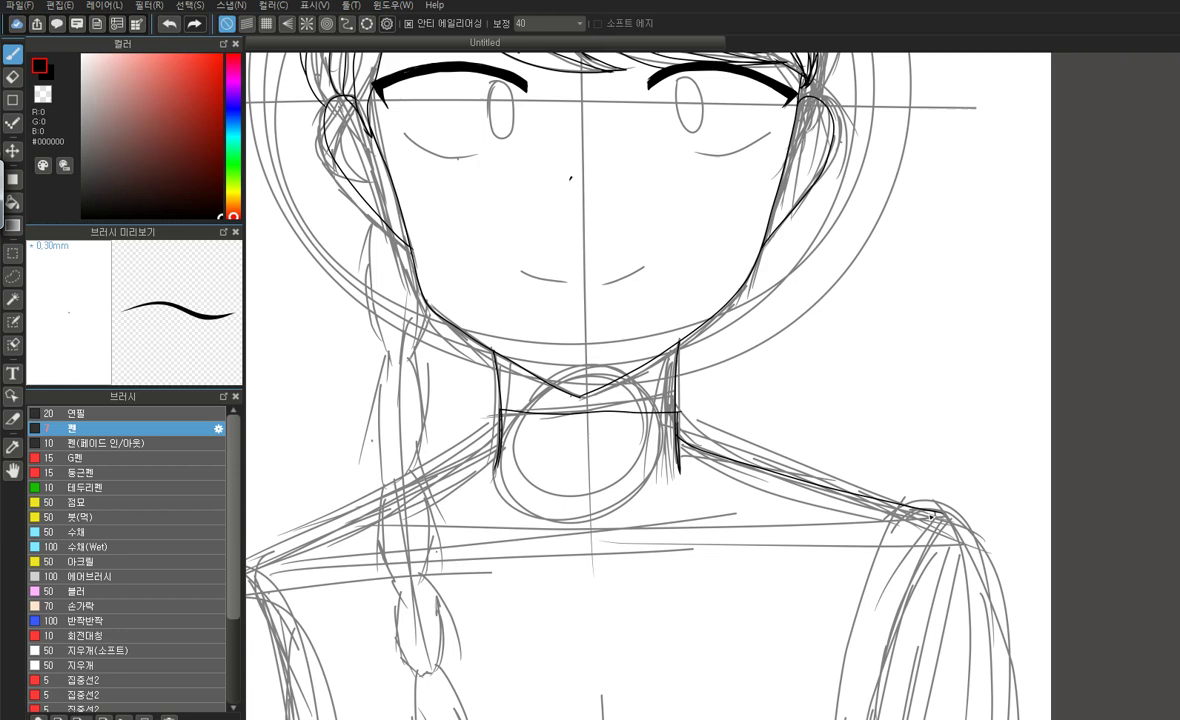
pyautogui.moveTo(499, 447); pyautogui.dragTo(264, 565)
# Ink the inner arm line on both sides of the torso, running down from each shoulder
pyautogui.scroll(-3, 688, 543)
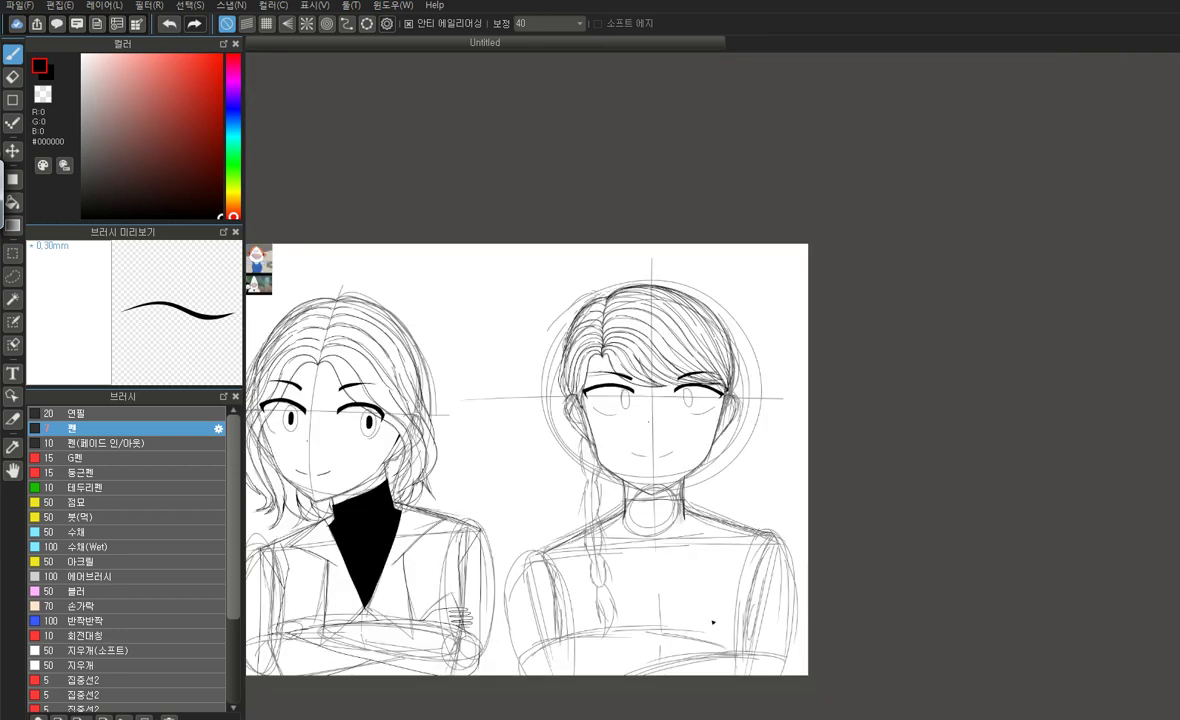
pyautogui.scroll(2, 766, 646)
pyautogui.moveTo(786, 430); pyautogui.dragTo(708, 613)
pyautogui.click(169, 24)
pyautogui.moveTo(787, 432)
pyautogui.mouseDown()
pyautogui.moveTo(755, 483)
pyautogui.moveTo(721, 638)
pyautogui.mouseUp()
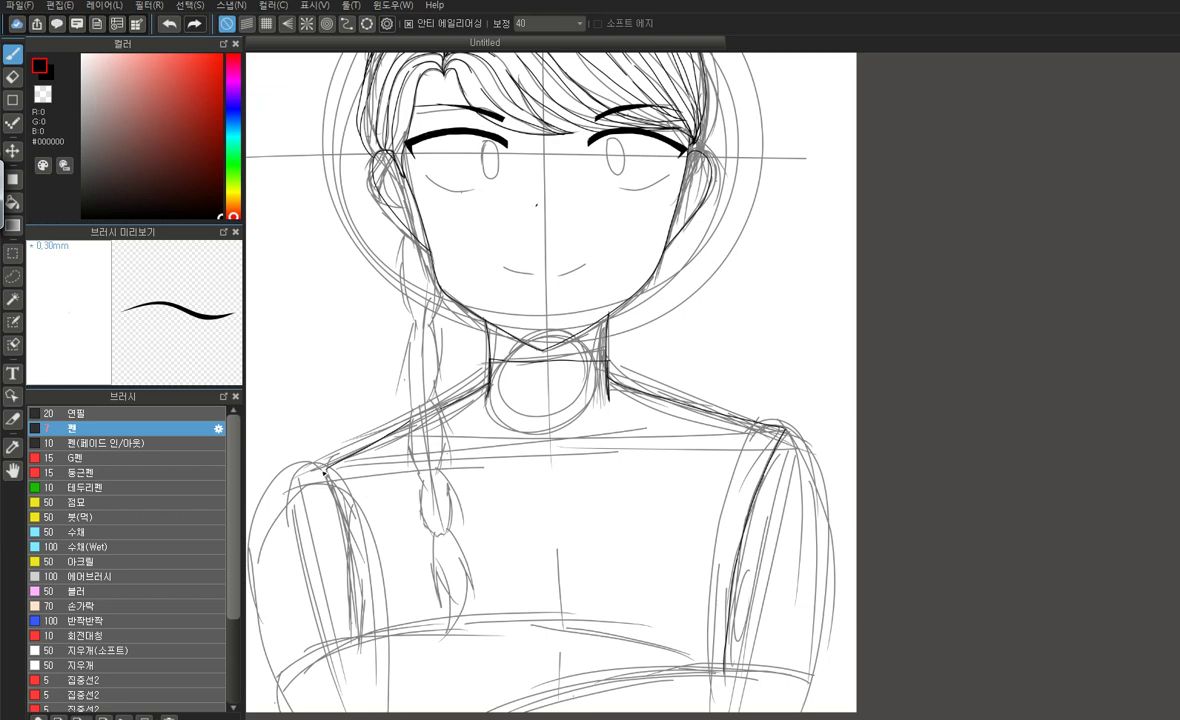
pyautogui.moveTo(329, 480)
pyautogui.mouseDown()
pyautogui.moveTo(332, 550)
pyautogui.moveTo(364, 640)
pyautogui.mouseUp()
# Ink a second shoulder line above the existing one, starting from the top of the left inner arm line
pyautogui.scroll(3, 300, 470)
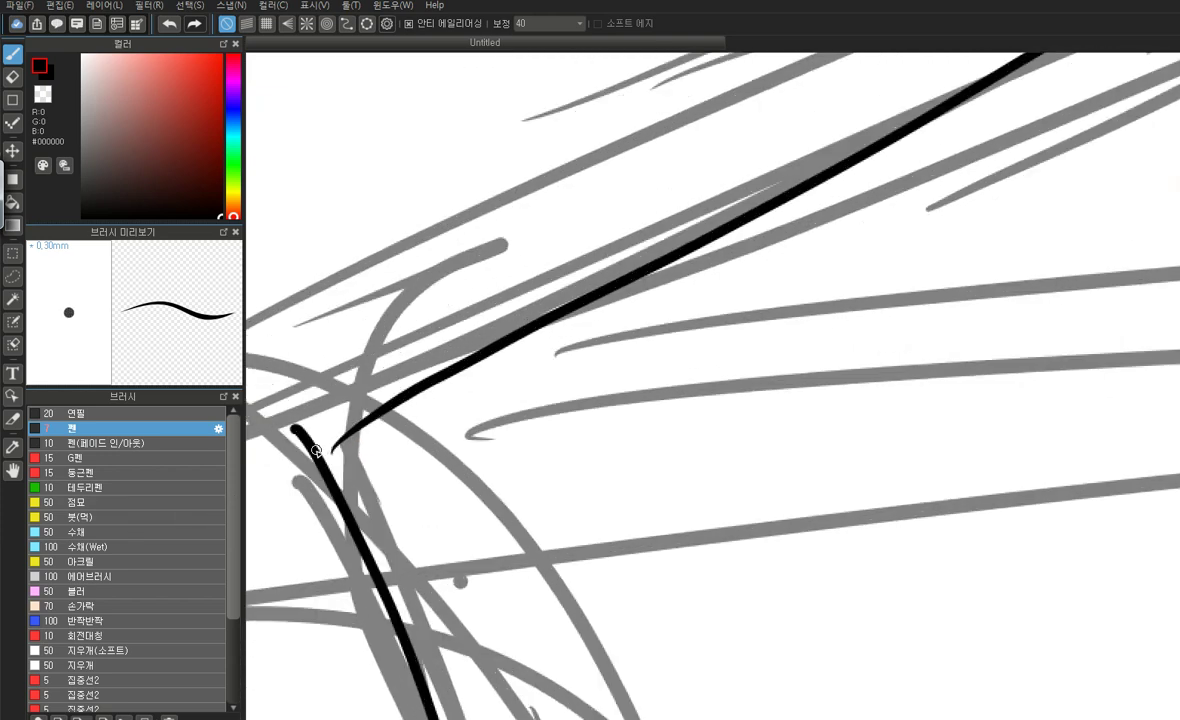
pyautogui.moveTo(284, 417)
pyautogui.mouseDown()
pyautogui.moveTo(468, 302)
pyautogui.moveTo(950, 44)
pyautogui.mouseUp()
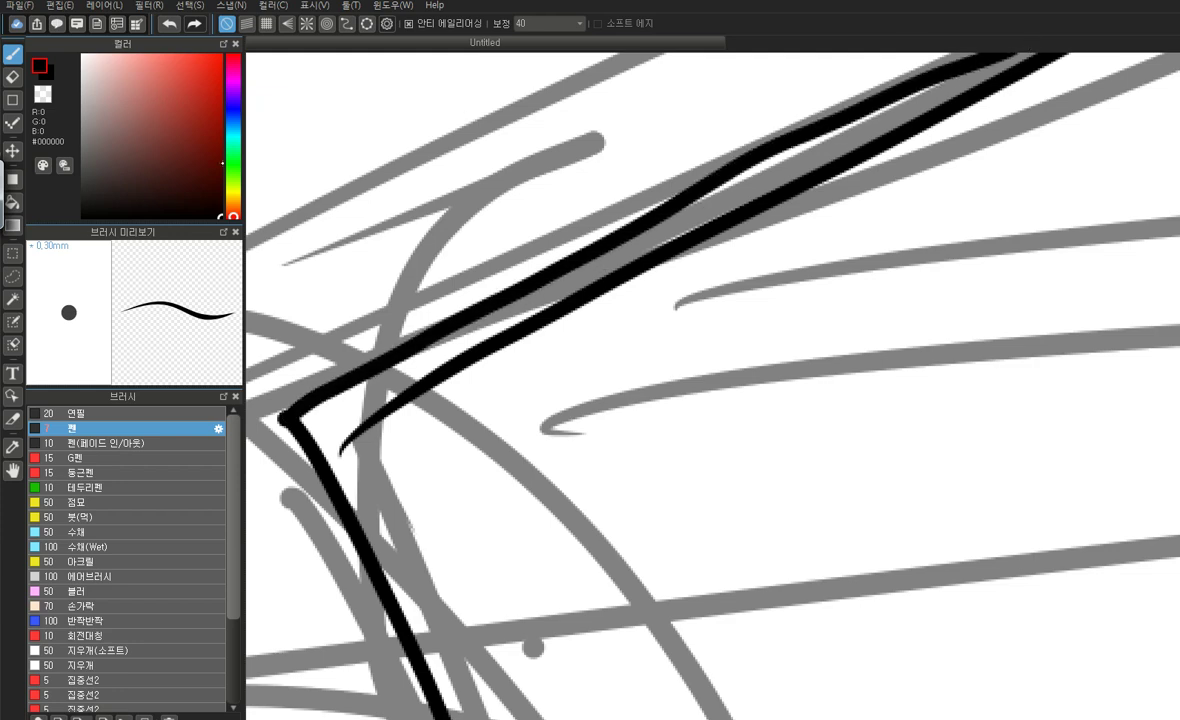
pyautogui.hotkey('ctrl', 'z')
pyautogui.moveTo(284, 416)
pyautogui.mouseDown()
pyautogui.moveTo(513, 276)
pyautogui.moveTo(965, 42)
pyautogui.mouseUp()
pyautogui.scroll(-3, 652, 545)
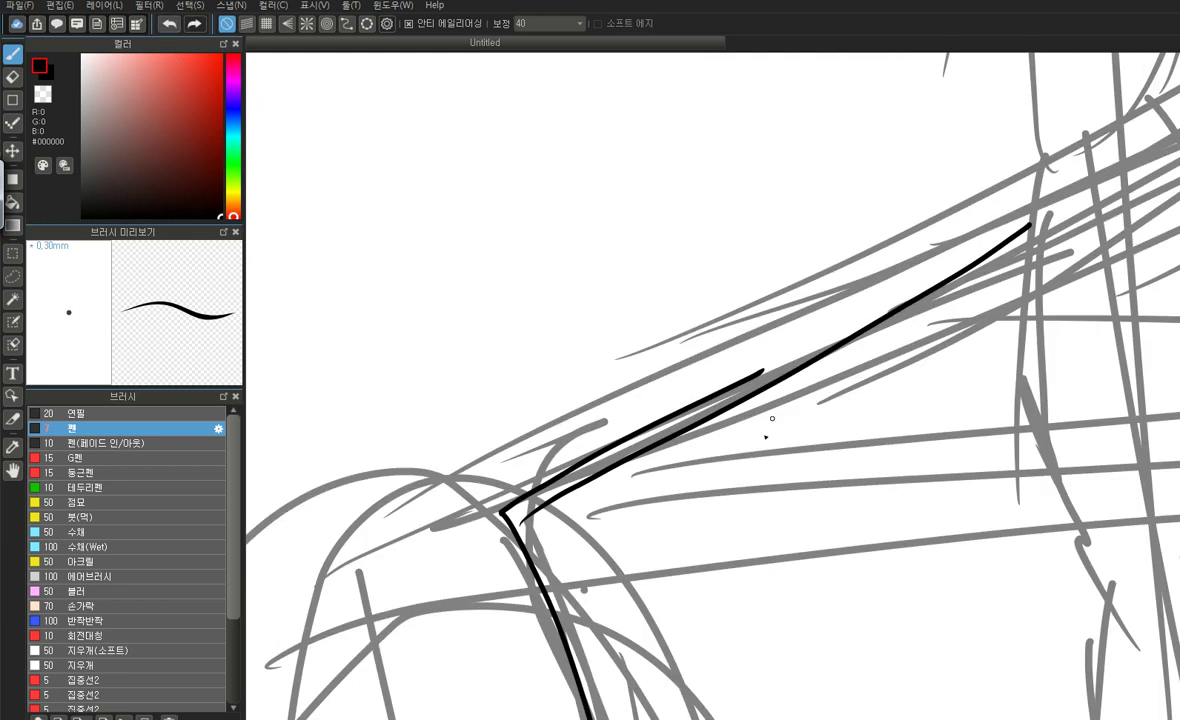
# Extend the upper left shoulder line toward the neck until it meets the lower shoulder line
pyautogui.scroll(3, 821, 338)
pyautogui.moveTo(649, 428); pyautogui.dragTo(1150, 210)
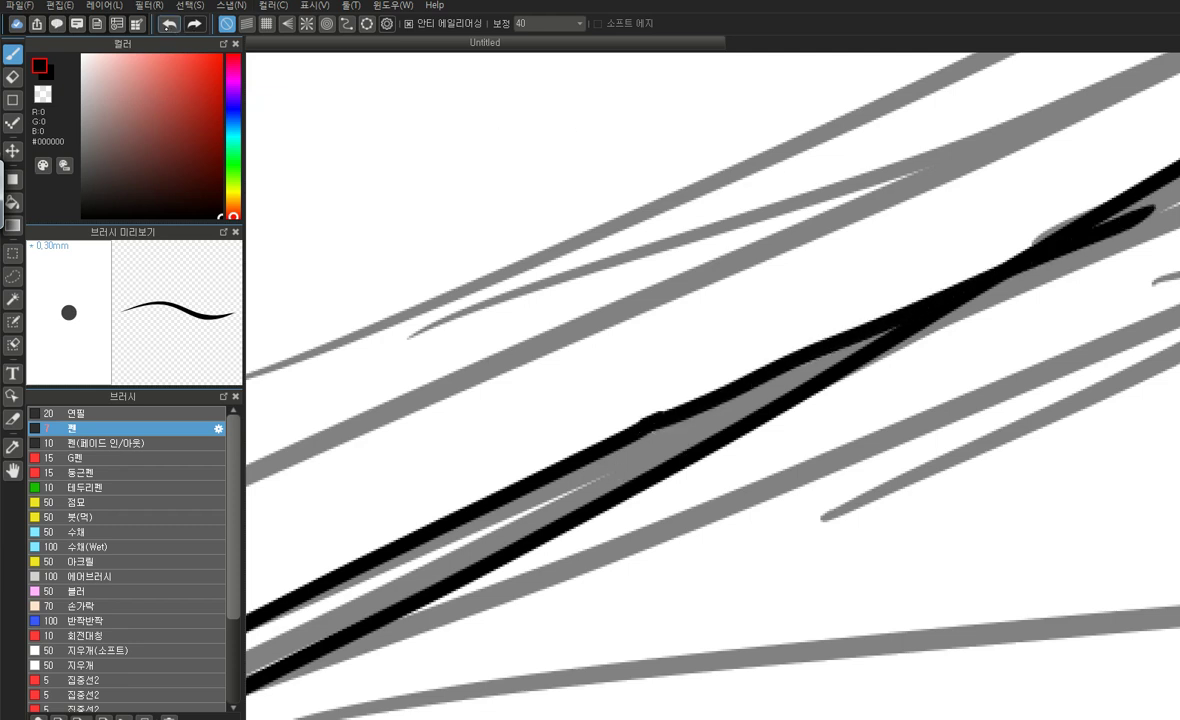
pyautogui.click(169, 23)
pyautogui.moveTo(650, 428); pyautogui.dragTo(1065, 238)
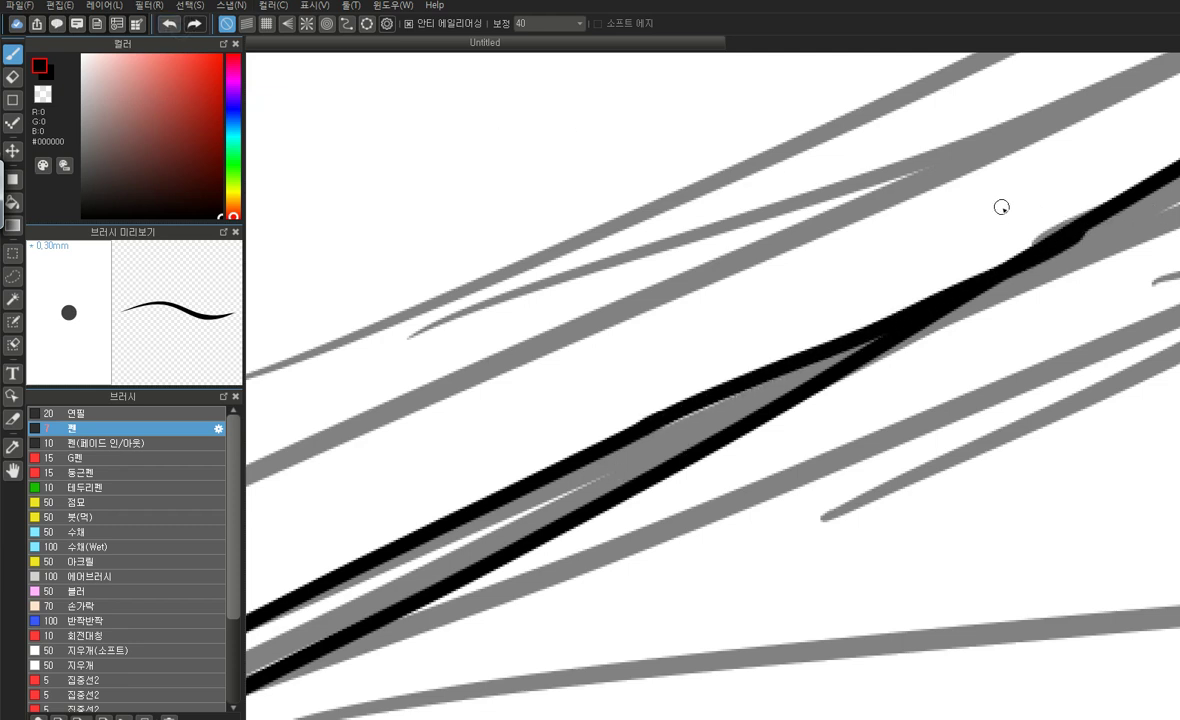
pyautogui.hotkey('ctrl', 'z')
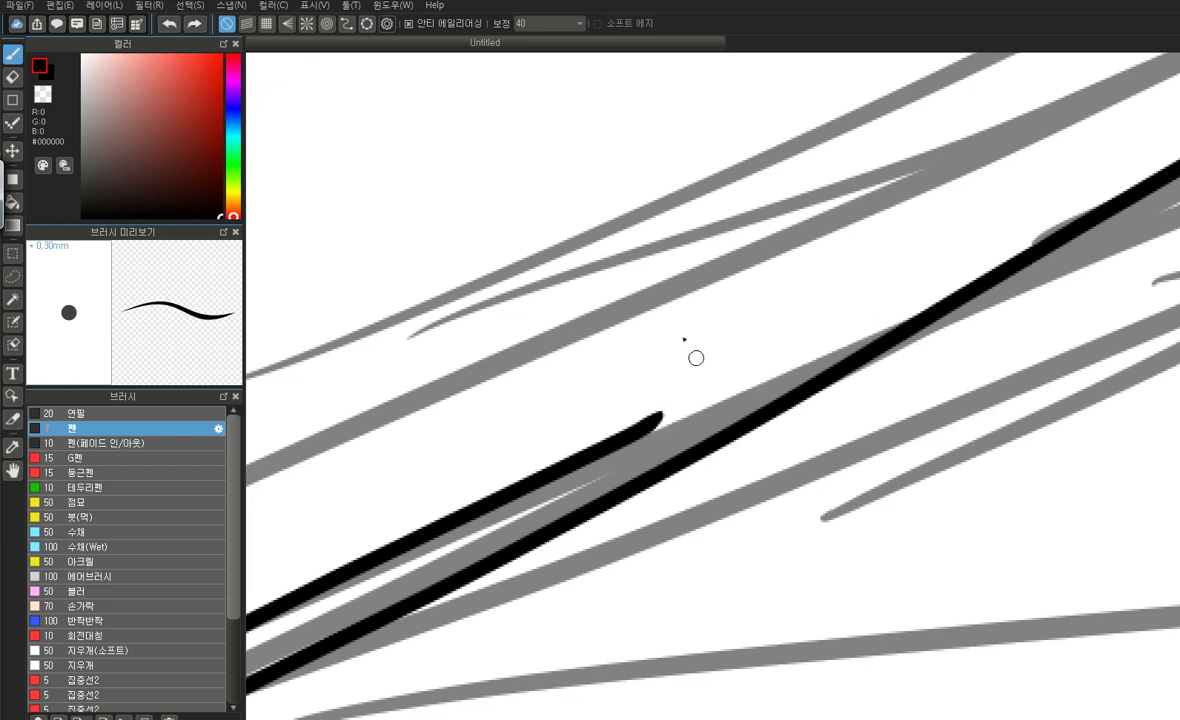
pyautogui.moveTo(640, 420); pyautogui.dragTo(1105, 190)
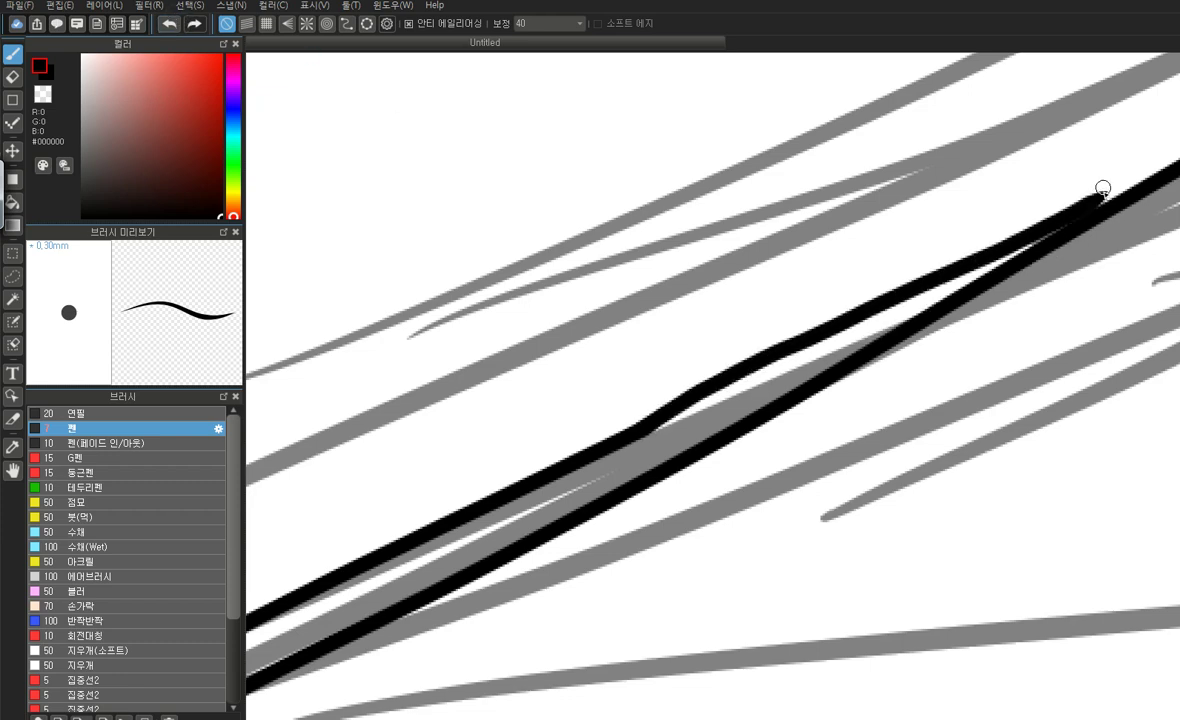
pyautogui.scroll(-3, 701, 396)
pyautogui.scroll(3, 700, 408)
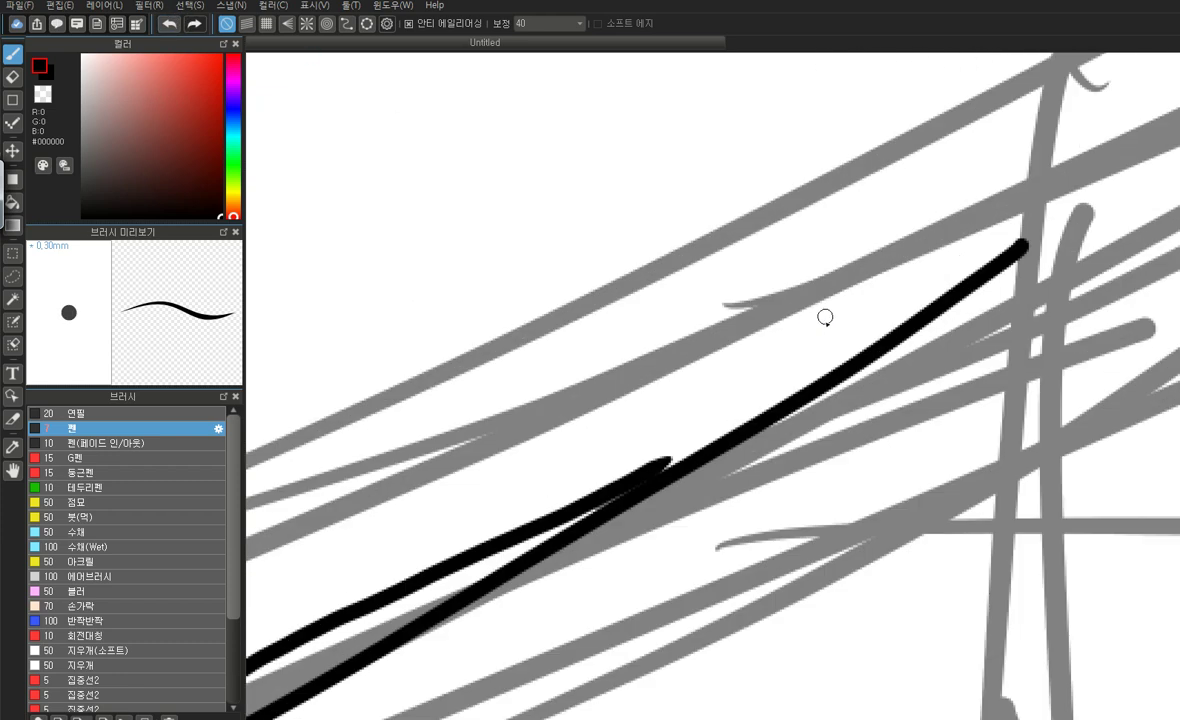
pyautogui.moveTo(638, 481)
pyautogui.mouseDown()
pyautogui.moveTo(784, 398)
pyautogui.moveTo(960, 268)
pyautogui.mouseUp()
pyautogui.click(170, 23)
pyautogui.moveTo(1020, 238)
pyautogui.mouseDown()
pyautogui.moveTo(607, 465)
pyautogui.moveTo(630, 483)
pyautogui.moveTo(779, 413)
pyautogui.mouseUp()
pyautogui.hotkey('ctrl', 'z')
# Ink a short diagonal stroke at the right shoulder joint, joining the shoulder line to the inner arm line
pyautogui.scroll(-2, 668, 388)
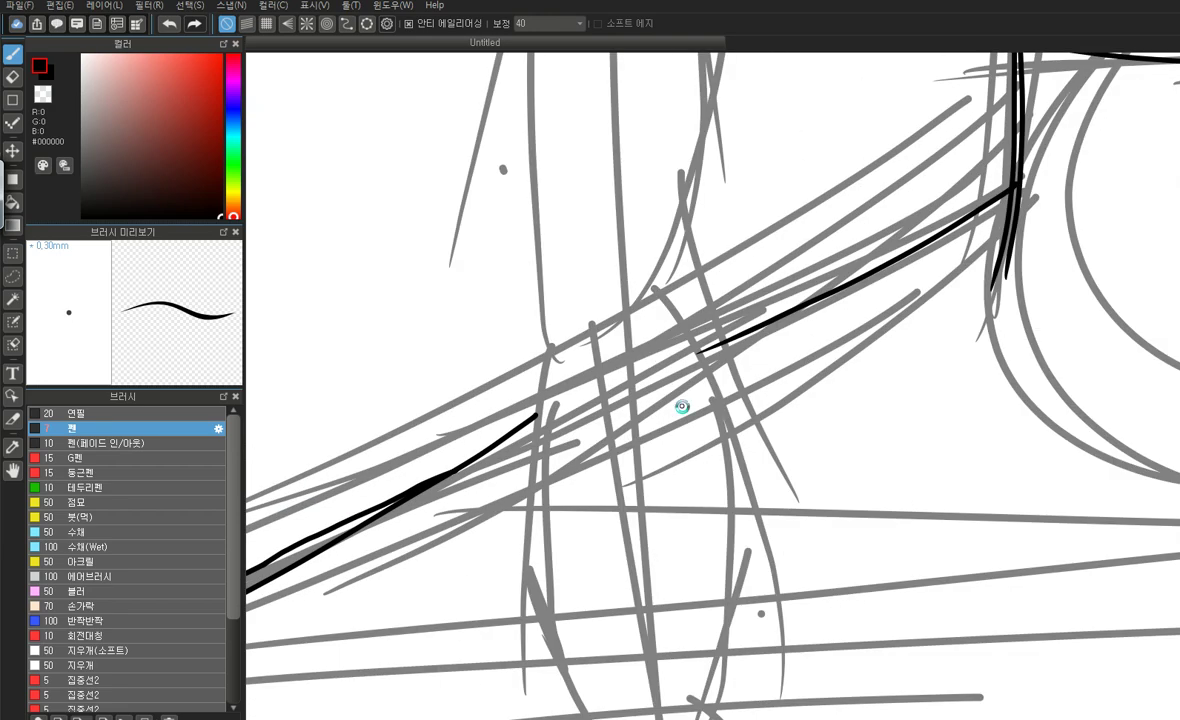
pyautogui.scroll(-4, 706, 448)
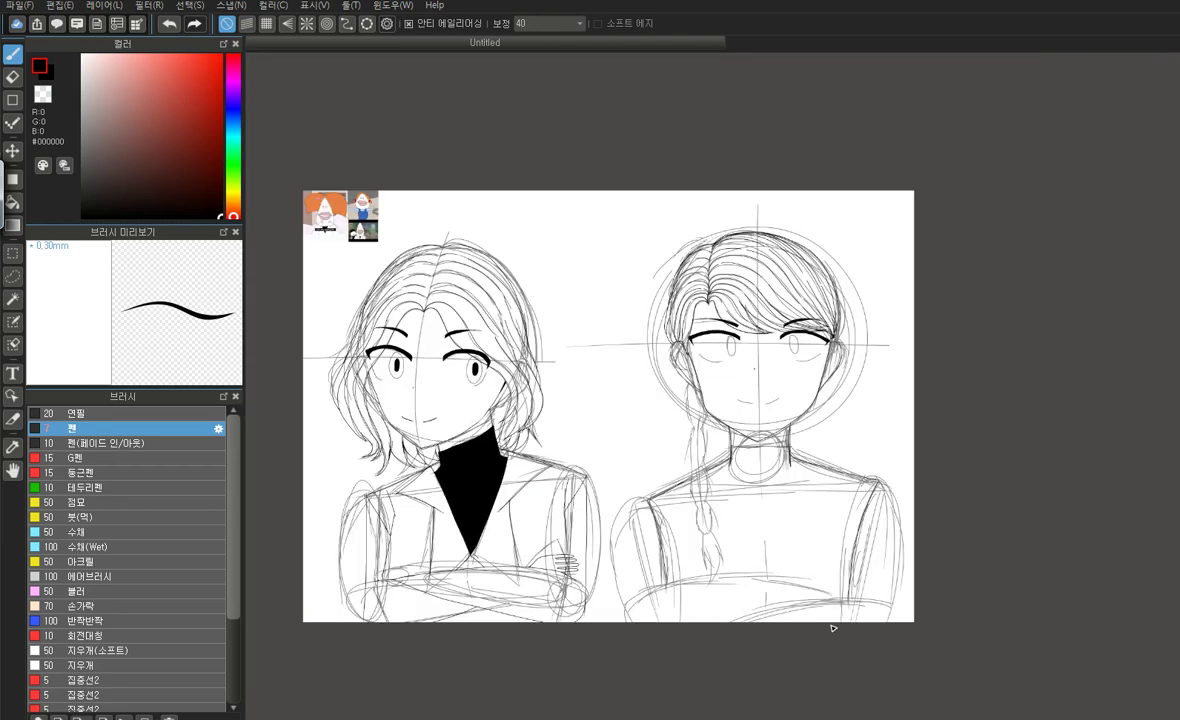
pyautogui.scroll(3, 832, 624)
pyautogui.scroll(2, 982, 443)
pyautogui.scroll(3, 712, 300)
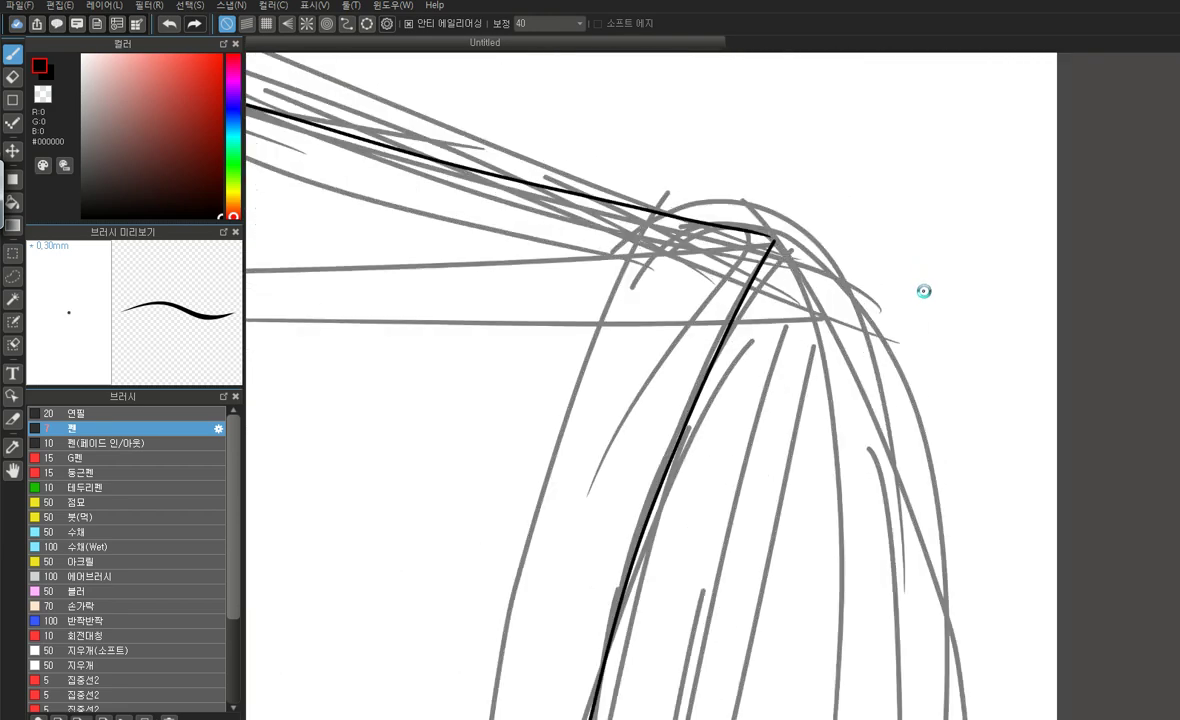
pyautogui.scroll(3, 712, 213)
pyautogui.moveTo(672, 219); pyautogui.dragTo(866, 406)
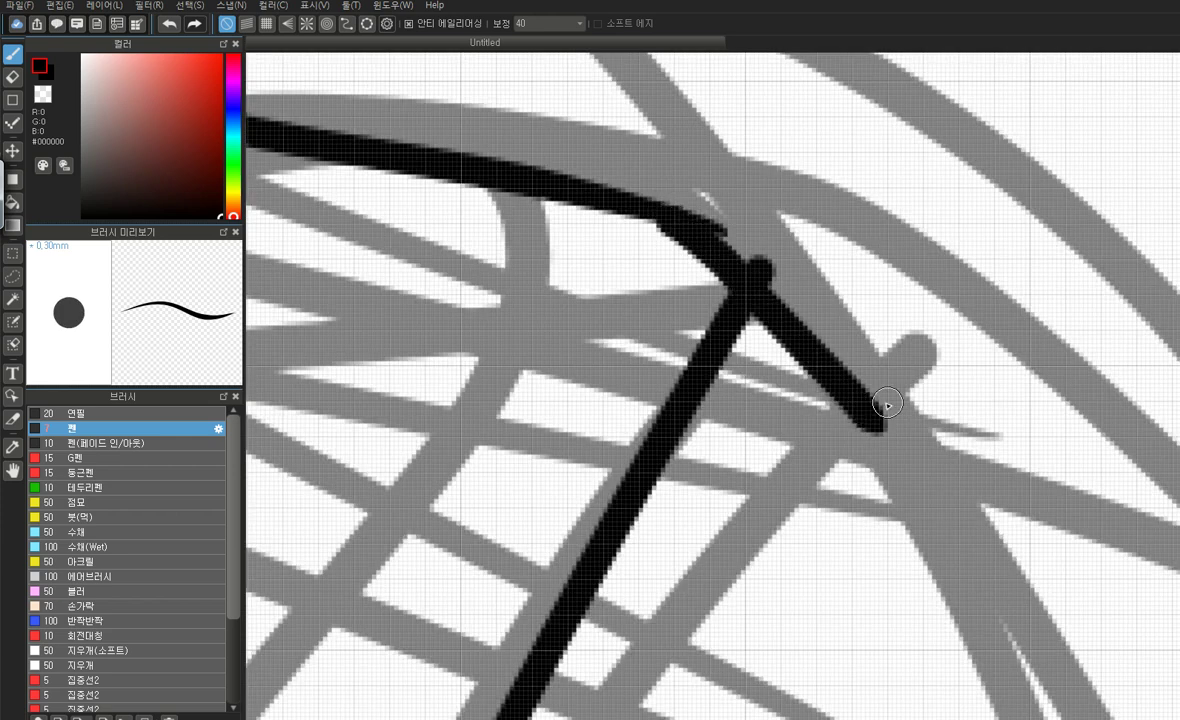
pyautogui.scroll(-5, 866, 406)
pyautogui.scroll(-2, 714, 520)
pyautogui.scroll(7, 538, 442)
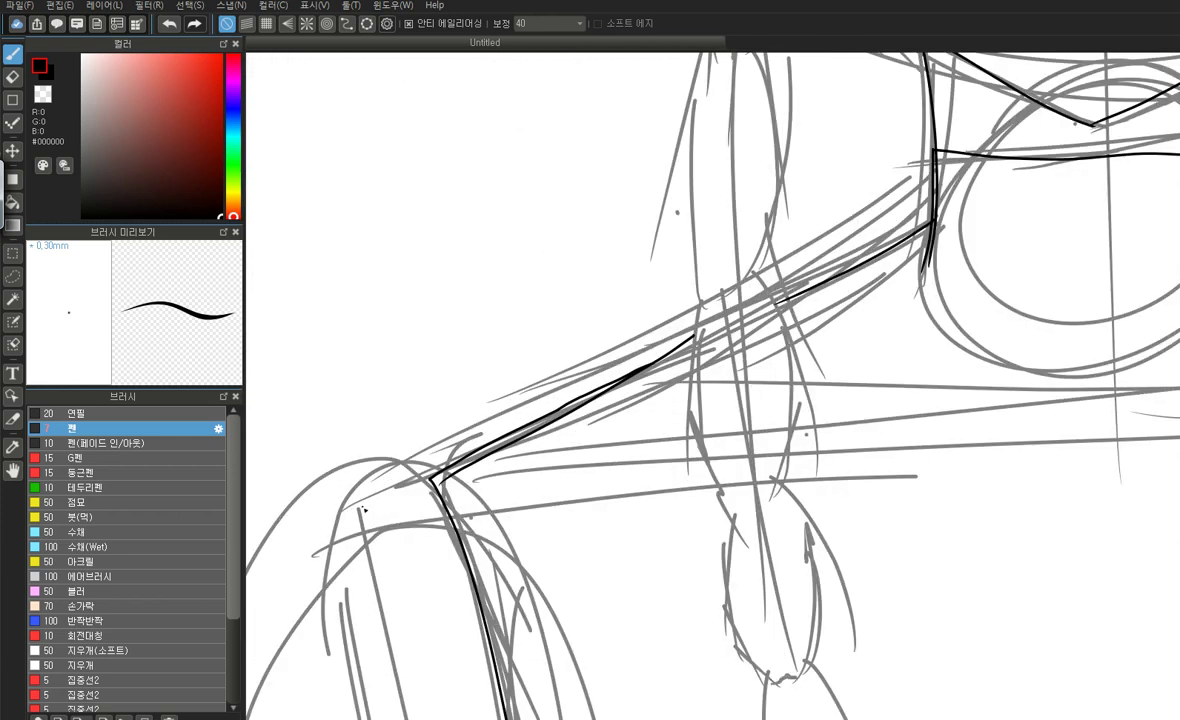
pyautogui.moveTo(561, 428); pyautogui.dragTo(530, 452)
pyautogui.scroll(-3, 530, 452)
pyautogui.scroll(-2, 530, 452)
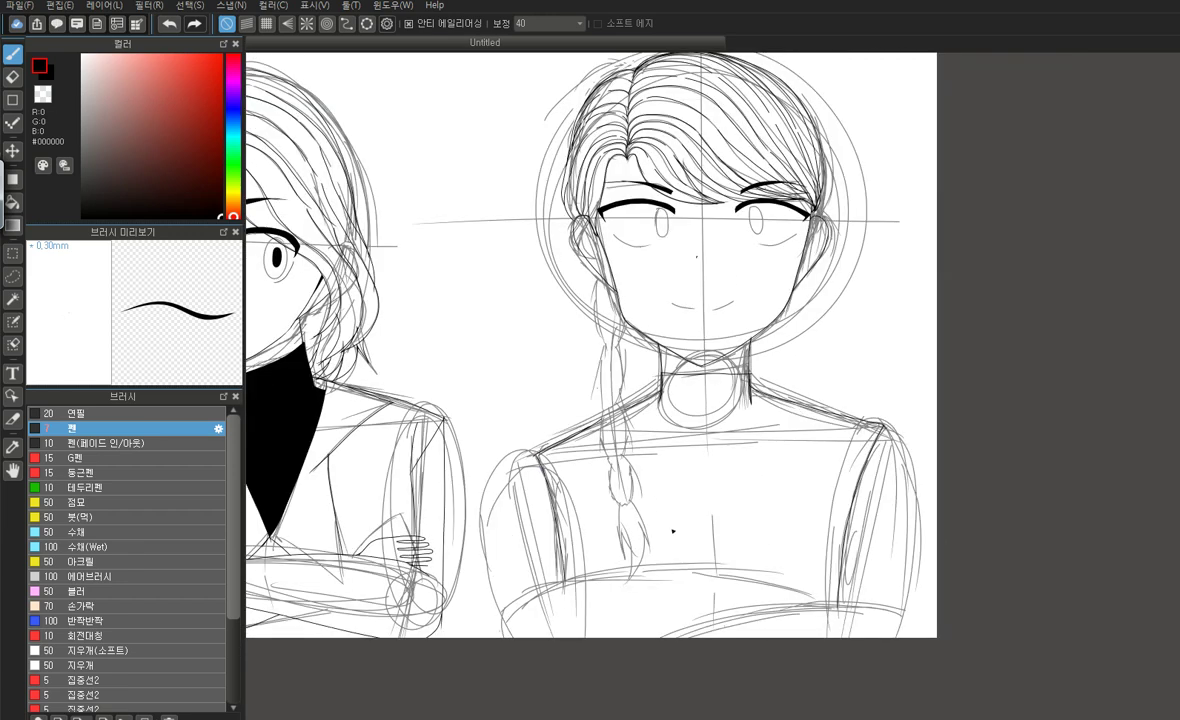
# Ink the right arm's outer contour from the shoulder joint to the canvas edge, plus the curved upper edge of its forearm
pyautogui.scroll(3, 962, 635)
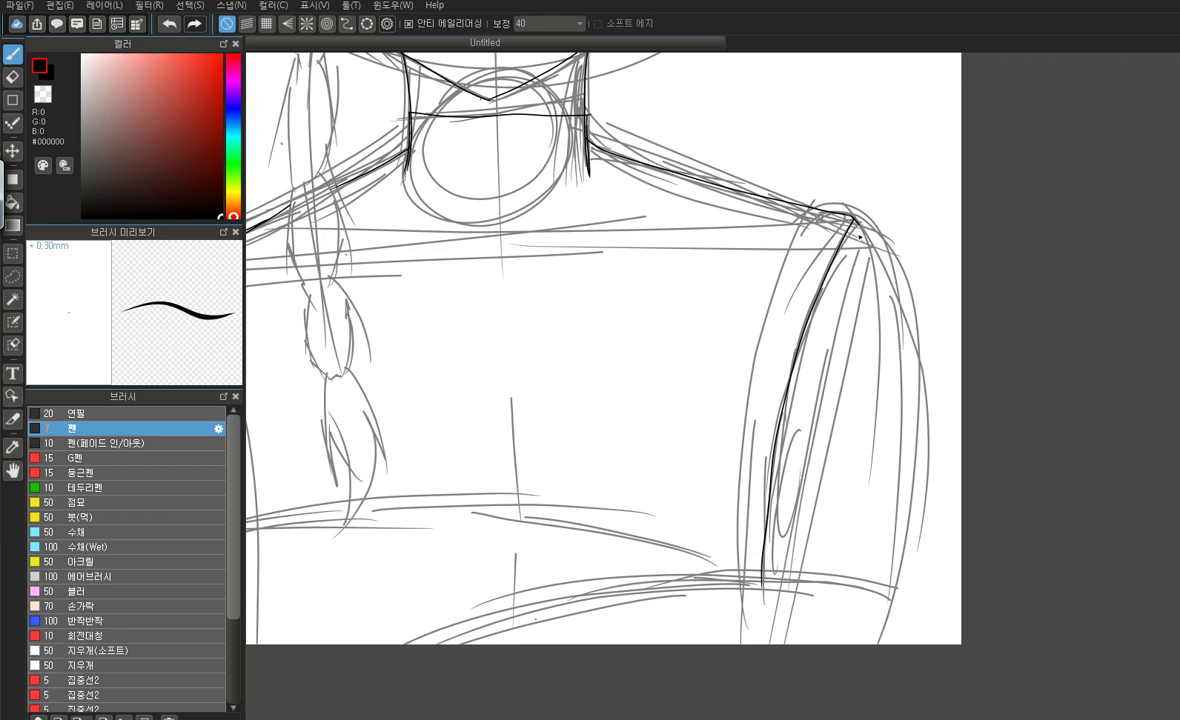
pyautogui.moveTo(860, 220)
pyautogui.mouseDown()
pyautogui.moveTo(906, 306)
pyautogui.moveTo(905, 439)
pyautogui.moveTo(845, 660)
pyautogui.mouseUp()
pyautogui.hotkey('ctrl', 'z')
pyautogui.moveTo(852, 218)
pyautogui.mouseDown()
pyautogui.moveTo(904, 272)
pyautogui.moveTo(906, 393)
pyautogui.mouseUp()
pyautogui.moveTo(907, 400)
pyautogui.mouseDown()
pyautogui.moveTo(899, 545)
pyautogui.moveTo(848, 697)
pyautogui.mouseUp()
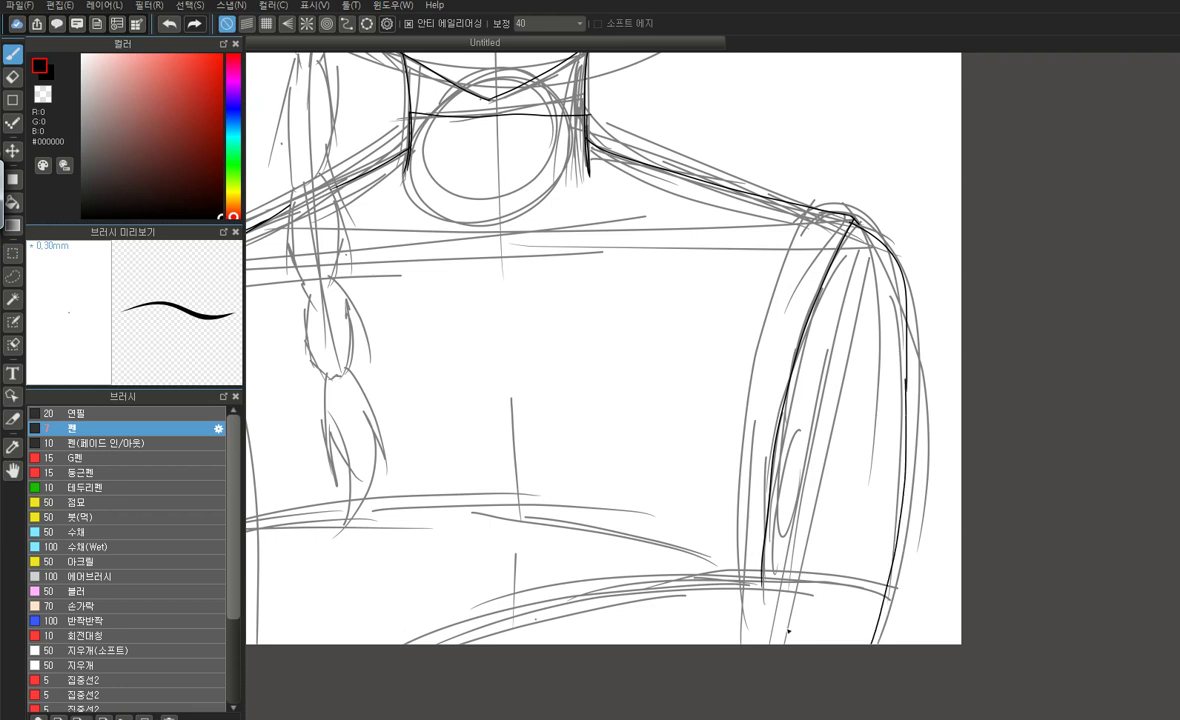
pyautogui.moveTo(815, 580)
pyautogui.mouseDown()
pyautogui.moveTo(639, 586)
pyautogui.moveTo(505, 620)
pyautogui.moveTo(345, 696)
pyautogui.mouseUp()
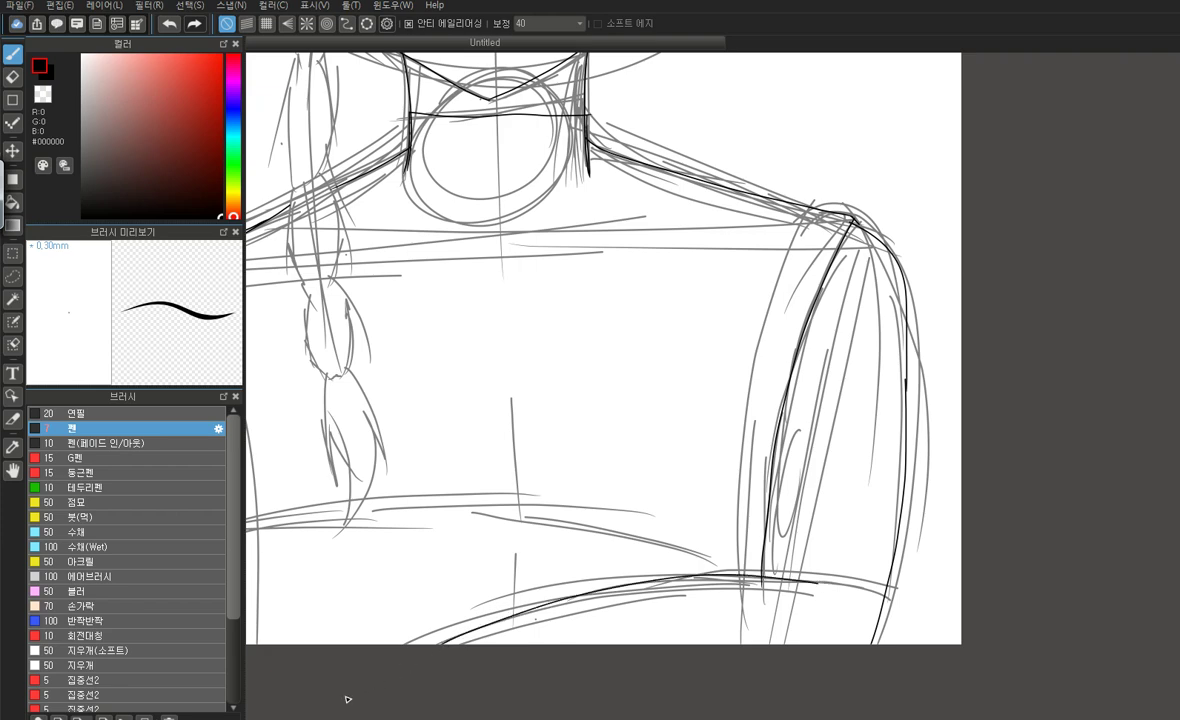
pyautogui.scroll(-5, 746, 600)
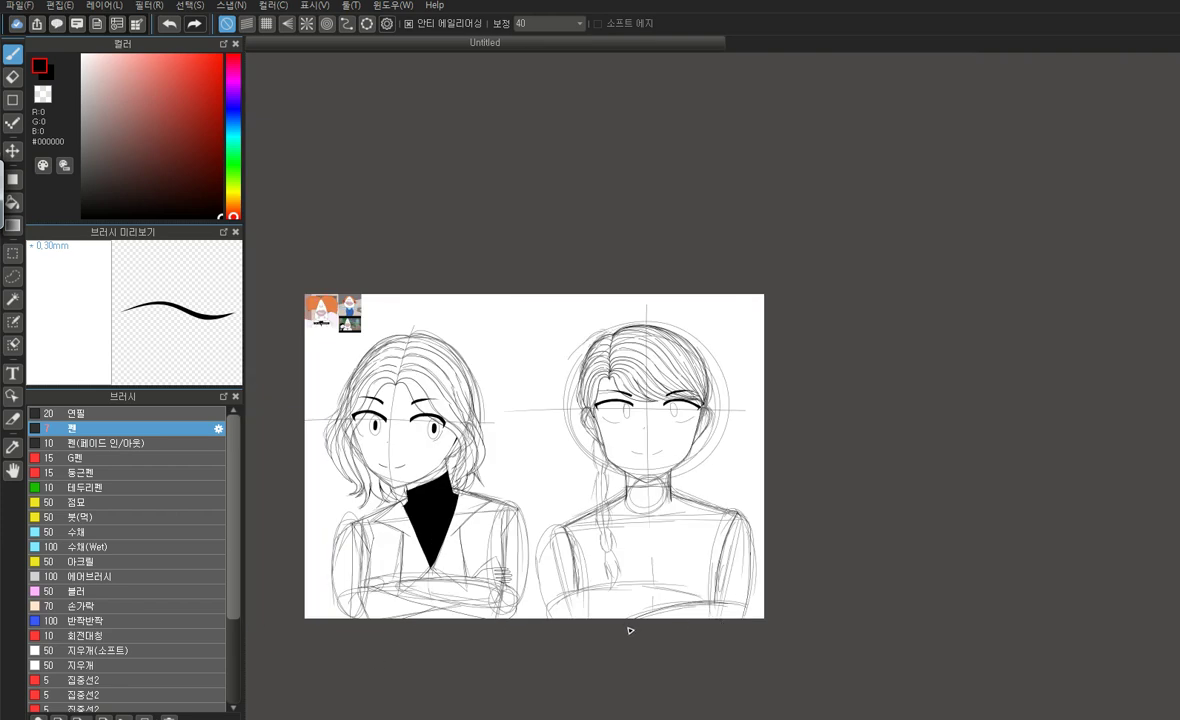
# Ink a line along the upper edge of the left shoulder, from beside the braid to the shoulder joint
pyautogui.scroll(5, 632, 632)
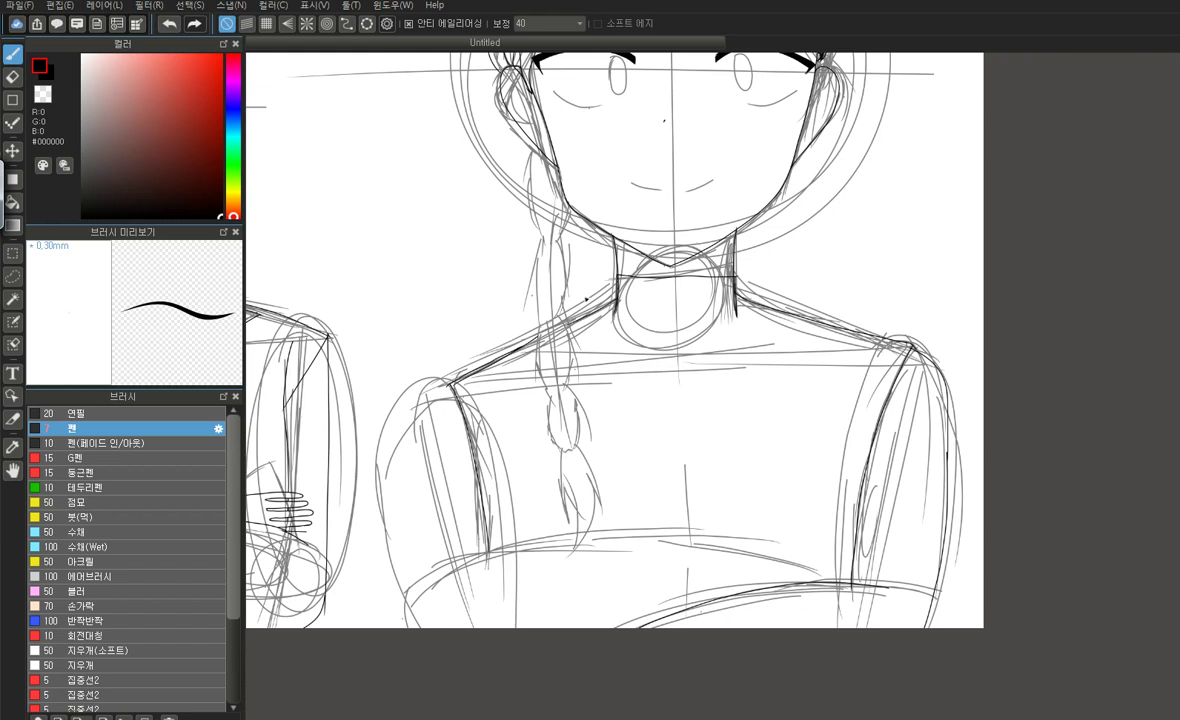
pyautogui.moveTo(517, 347); pyautogui.dragTo(431, 369)
pyautogui.click(170, 23)
pyautogui.moveTo(517, 348); pyautogui.dragTo(459, 374)
# Ink the left arm's outer contour, curving from the shoulder joint down to the canvas edge
pyautogui.moveTo(406, 415); pyautogui.dragTo(391, 488)
pyautogui.hotkey('ctrl', 'z')
pyautogui.moveTo(410, 378)
pyautogui.mouseDown()
pyautogui.moveTo(403, 535)
pyautogui.moveTo(420, 590)
pyautogui.mouseUp()
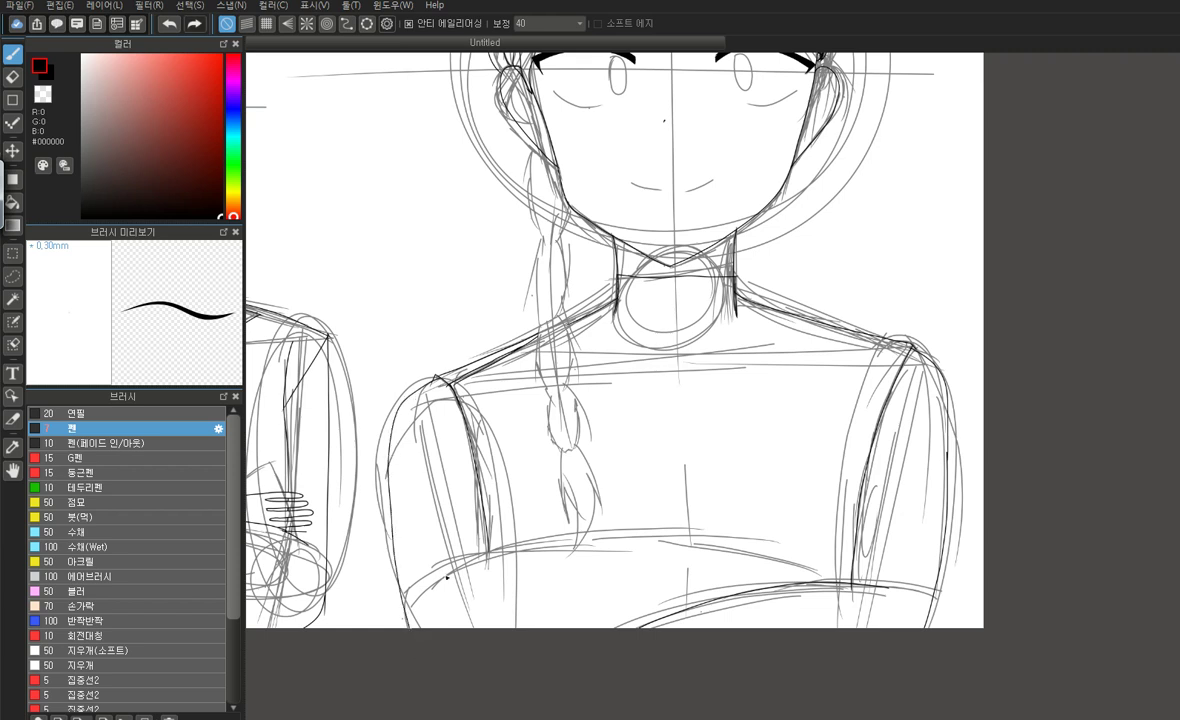
# Ink the upper edge of the crossed left forearm as one shallow arch from the right forearm line to the left arm
pyautogui.moveTo(826, 582)
pyautogui.mouseDown()
pyautogui.moveTo(668, 553)
pyautogui.moveTo(428, 548)
pyautogui.mouseUp()
pyautogui.hotkey('ctrl', 'z')
pyautogui.moveTo(800, 577)
pyautogui.mouseDown()
pyautogui.moveTo(575, 566)
pyautogui.moveTo(432, 577)
pyautogui.mouseUp()
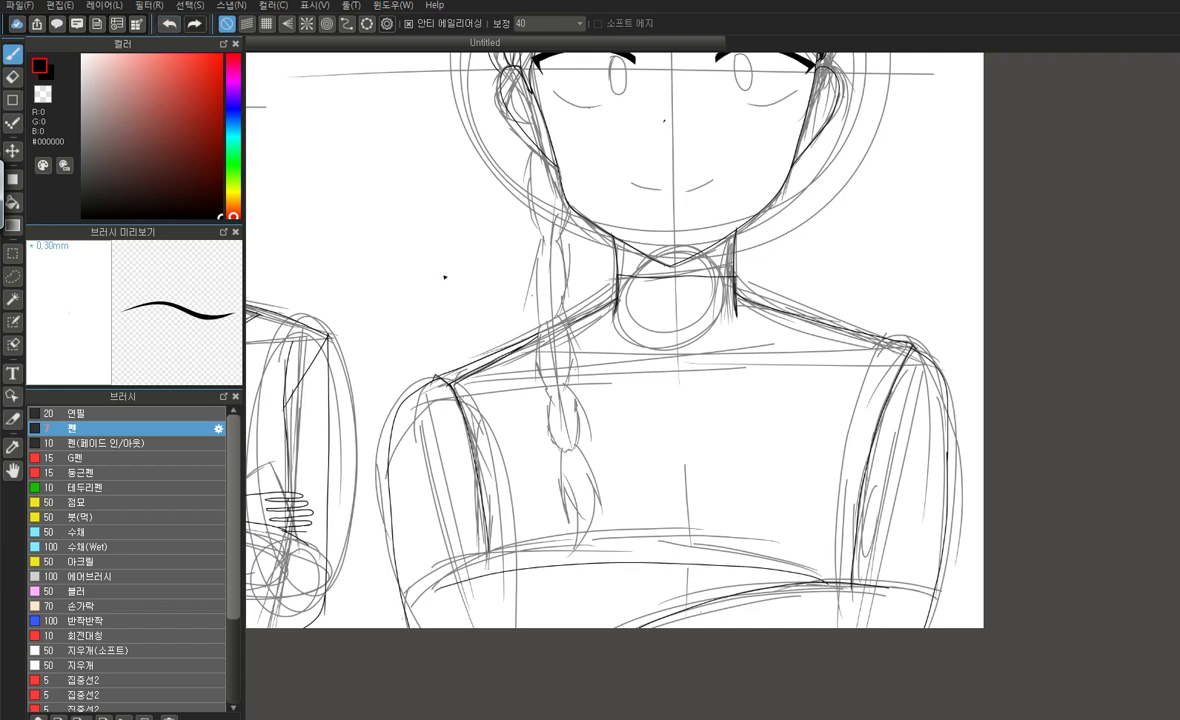
pyautogui.hotkey('ctrl', 'z')
pyautogui.moveTo(833, 583)
pyautogui.mouseDown()
pyautogui.moveTo(731, 540)
pyautogui.moveTo(607, 518)
pyautogui.mouseUp()
pyautogui.hotkey('ctrl', 'z')
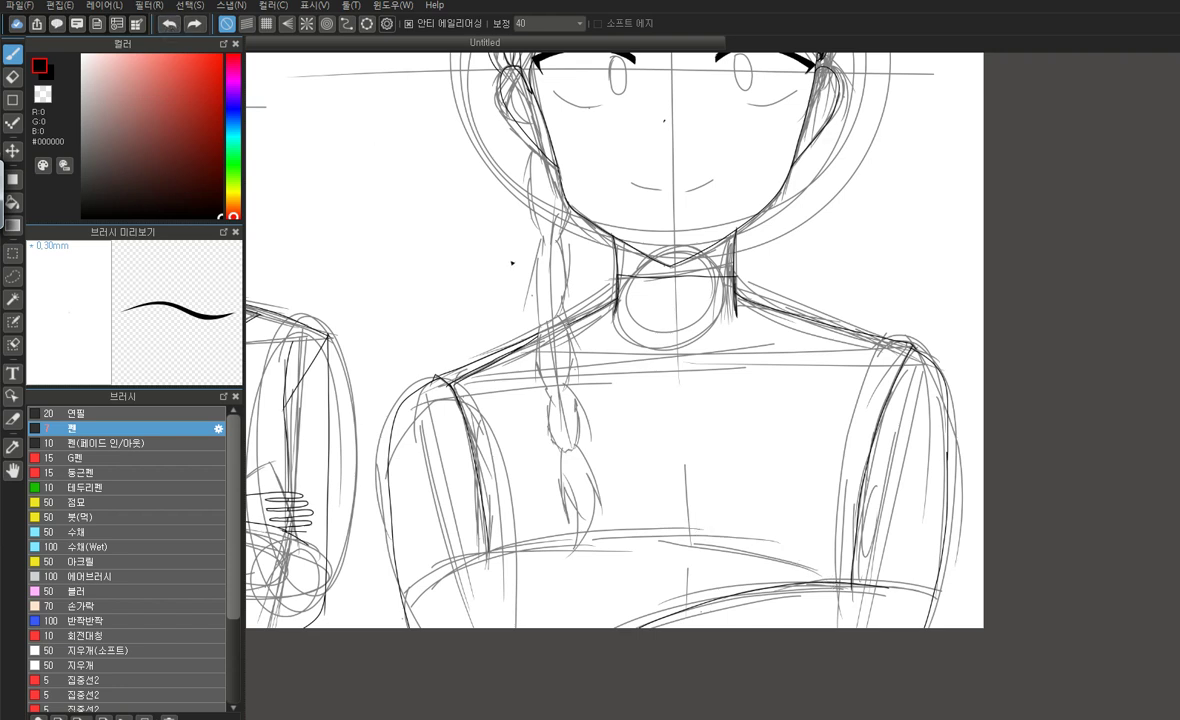
pyautogui.moveTo(411, 538)
pyautogui.mouseDown()
pyautogui.moveTo(532, 500)
pyautogui.moveTo(707, 515)
pyautogui.moveTo(820, 572)
pyautogui.mouseUp()
pyautogui.hotkey('ctrl', 'z')
pyautogui.moveTo(826, 583)
pyautogui.mouseDown()
pyautogui.moveTo(654, 561)
pyautogui.moveTo(491, 549)
pyautogui.mouseUp()
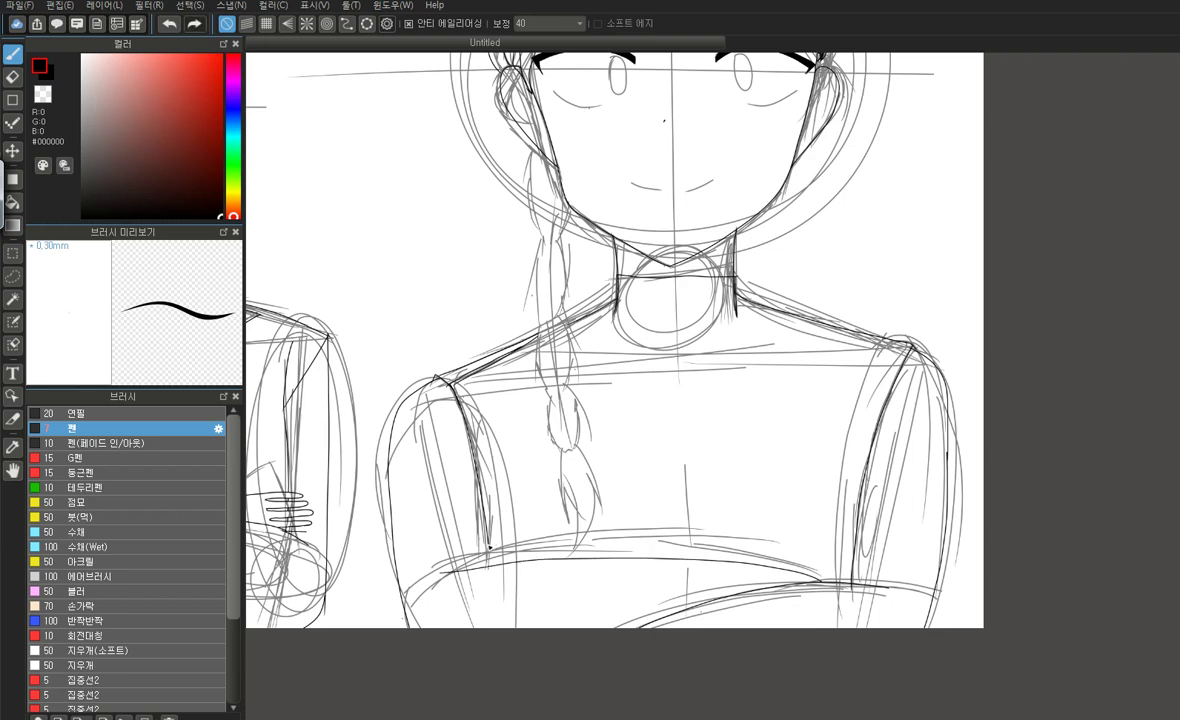
# Extend the lower end of the left inner arm line down to the forearm's upper edge
pyautogui.scroll(5, 540, 643)
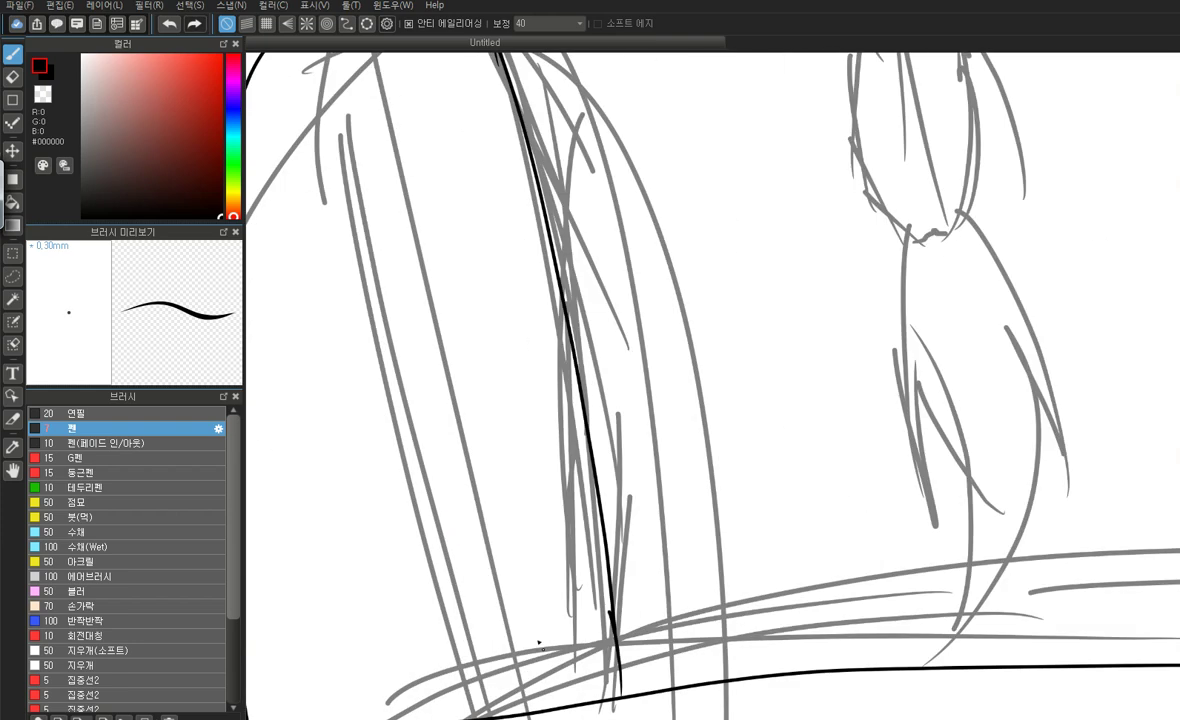
pyautogui.scroll(5, 614, 646)
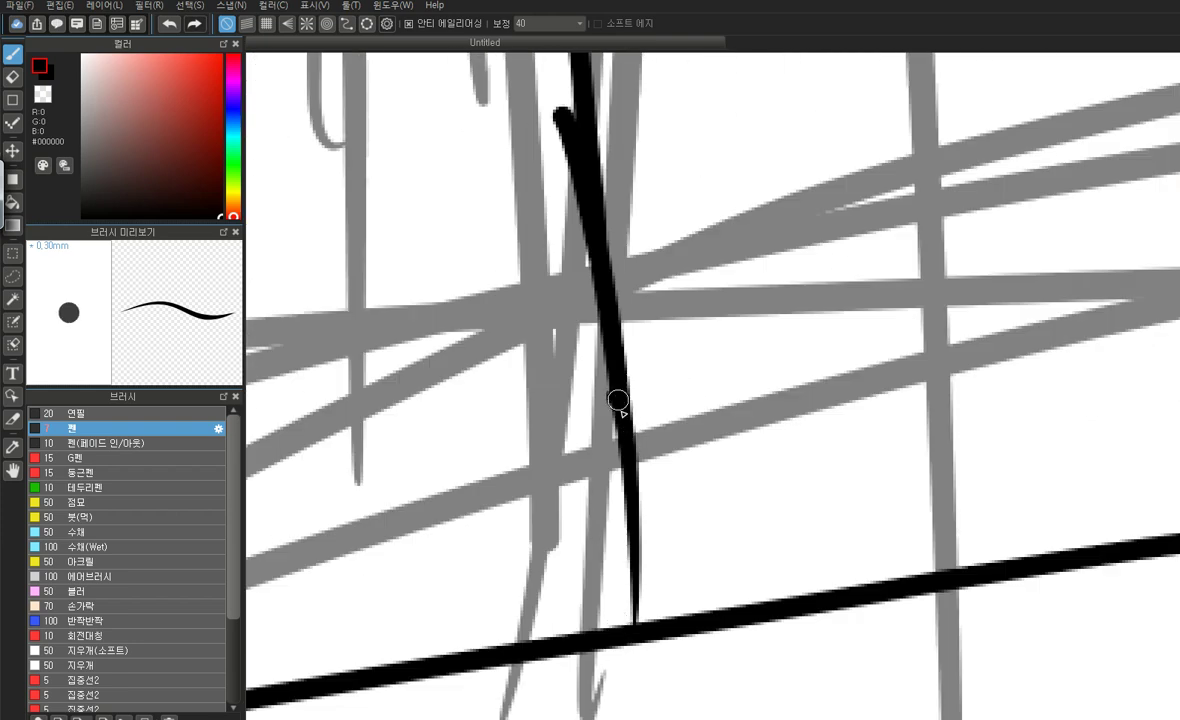
pyautogui.moveTo(614, 398); pyautogui.dragTo(652, 603)
pyautogui.scroll(-10, 645, 620)
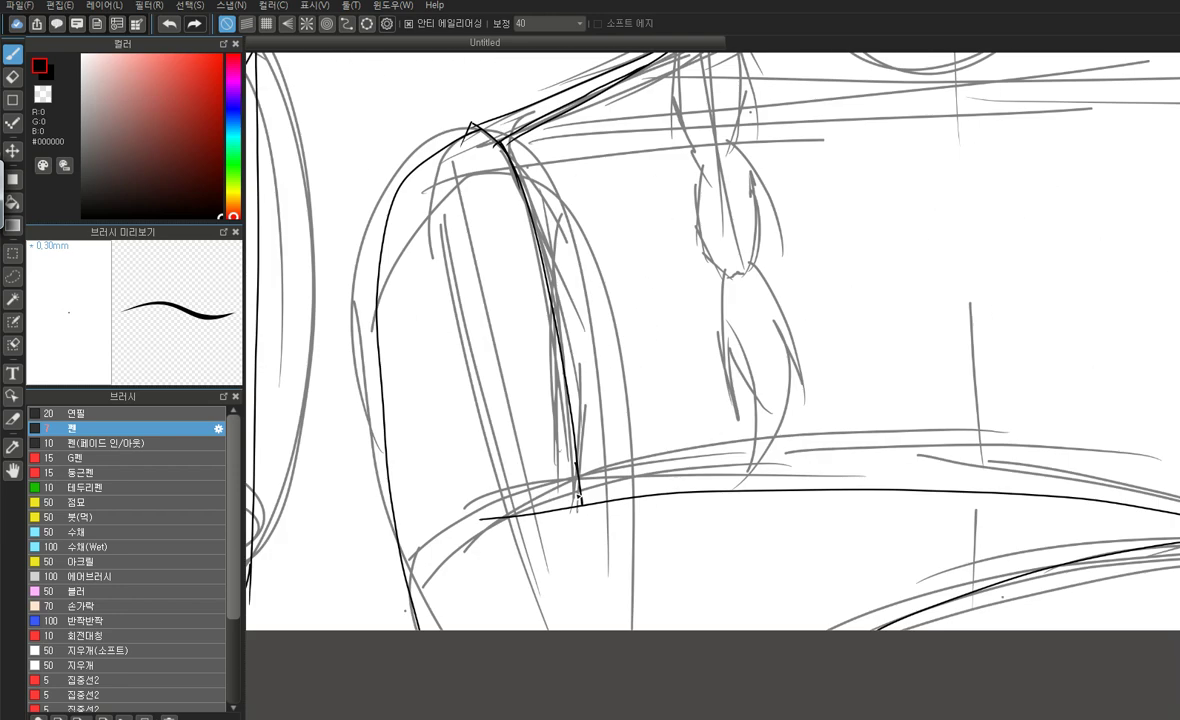
# Ink a short stroke forming a narrow wedge where the two forearm lines meet on the right
pyautogui.scroll(6, 940, 515)
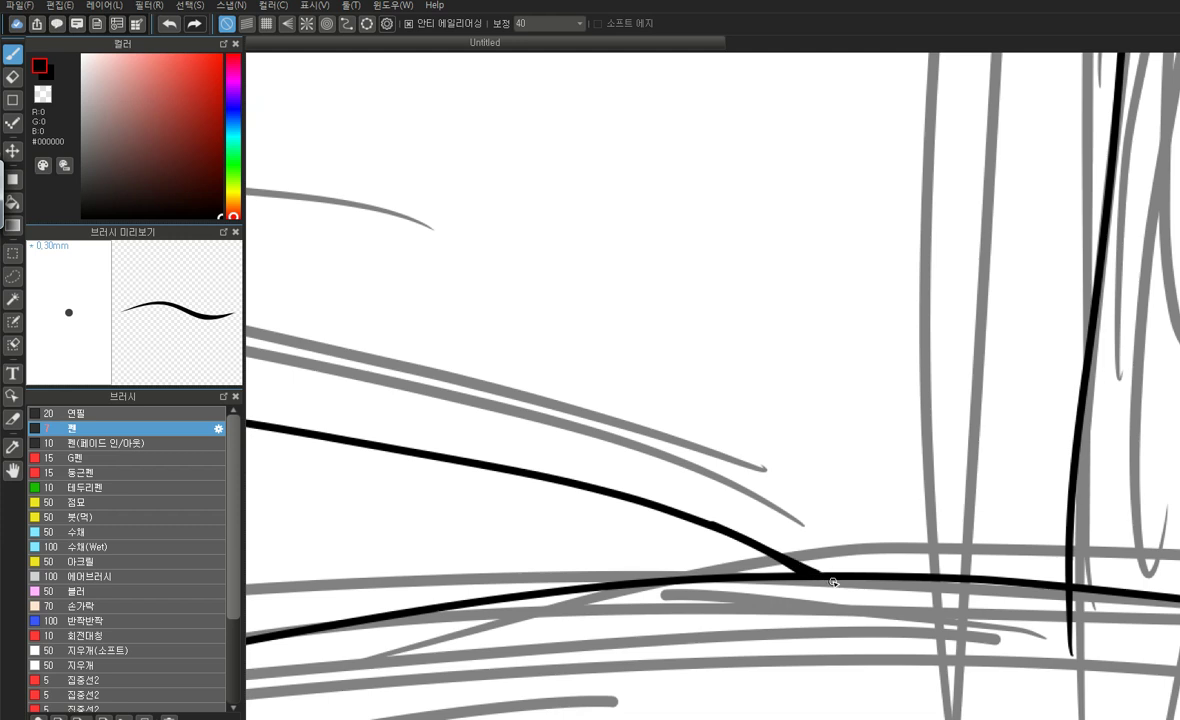
pyautogui.moveTo(734, 543); pyautogui.dragTo(823, 578)
pyautogui.click(170, 23)
pyautogui.moveTo(693, 514); pyautogui.dragTo(878, 574)
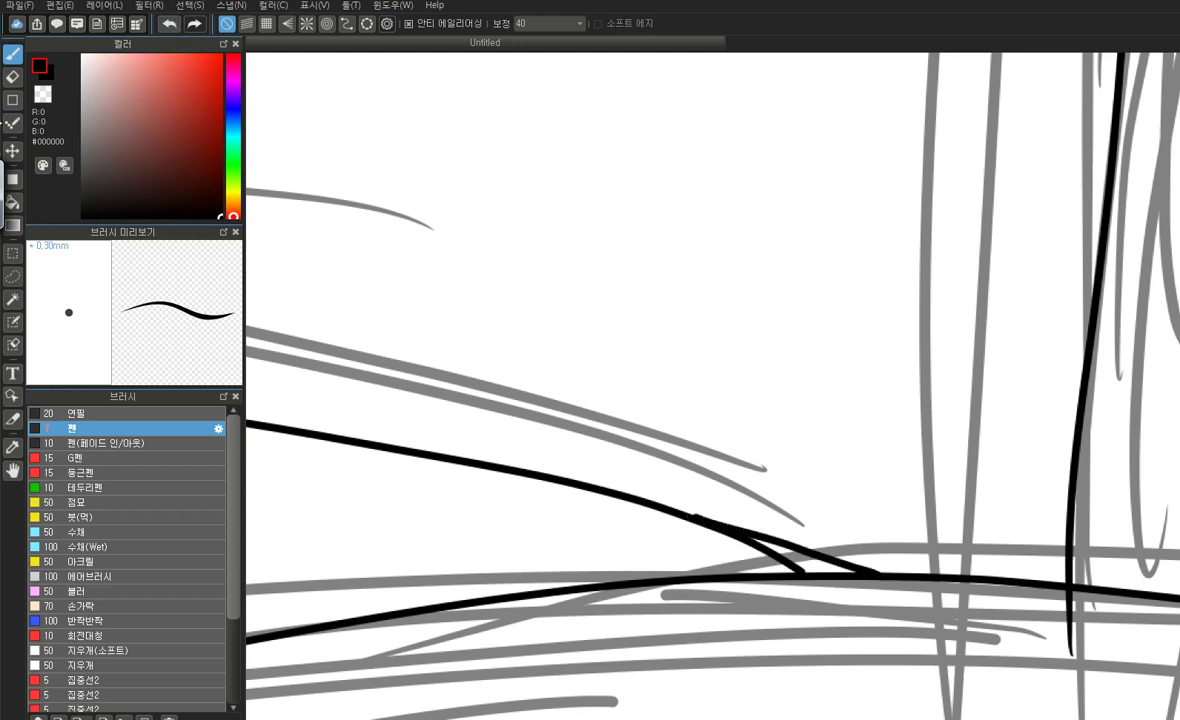
# Hide the grey sketch and fill the small wedge between the forearm lines with black
pyautogui.click(12, 201)
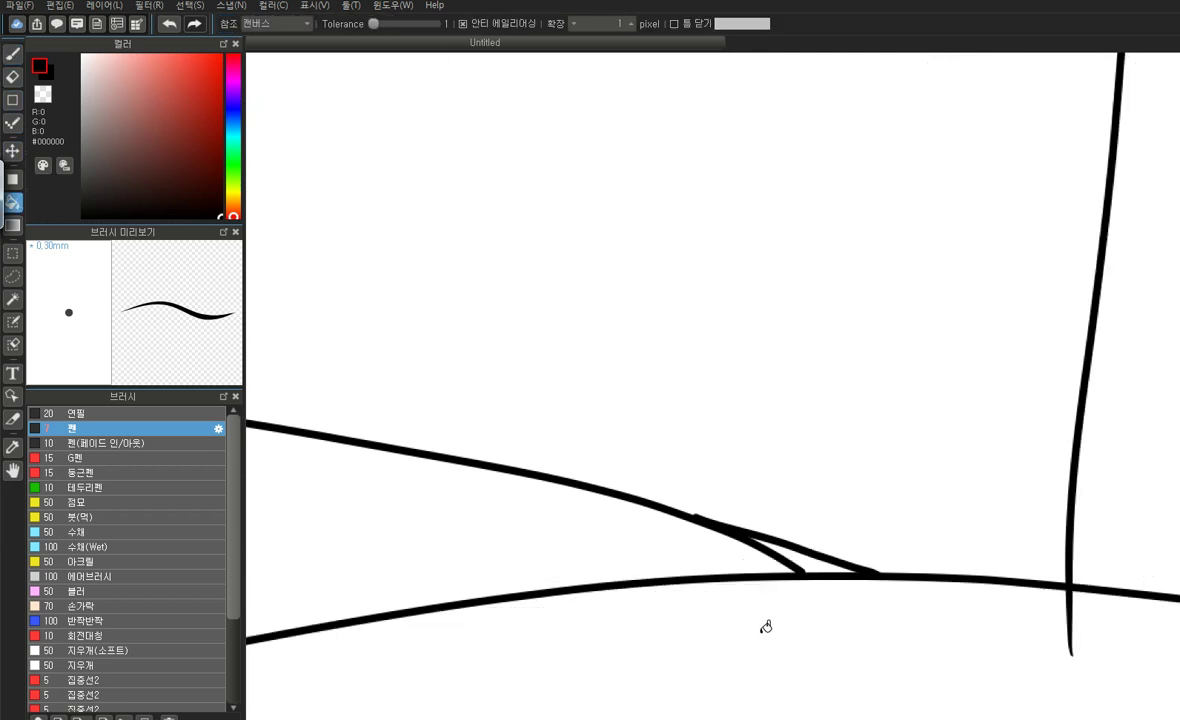
pyautogui.click(809, 564)
pyautogui.scroll(-4, 714, 467)
pyautogui.scroll(-2, 770, 468)
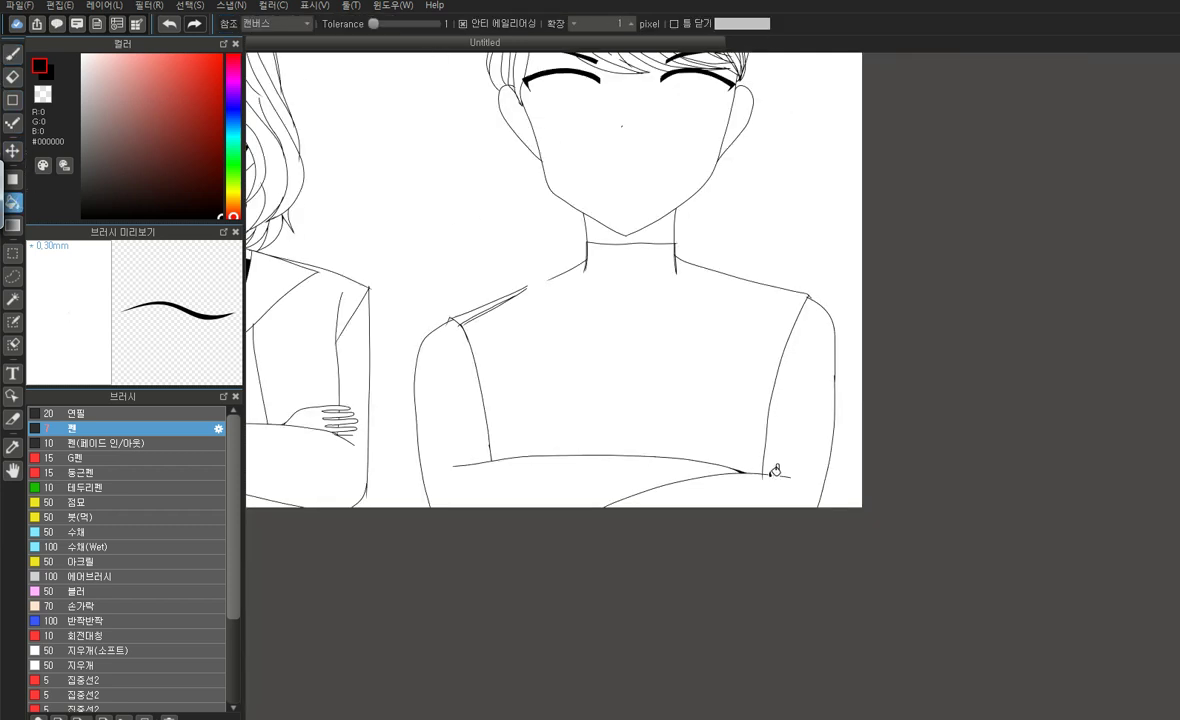
pyautogui.scroll(1, 770, 472)
pyautogui.scroll(-1, 606, 413)
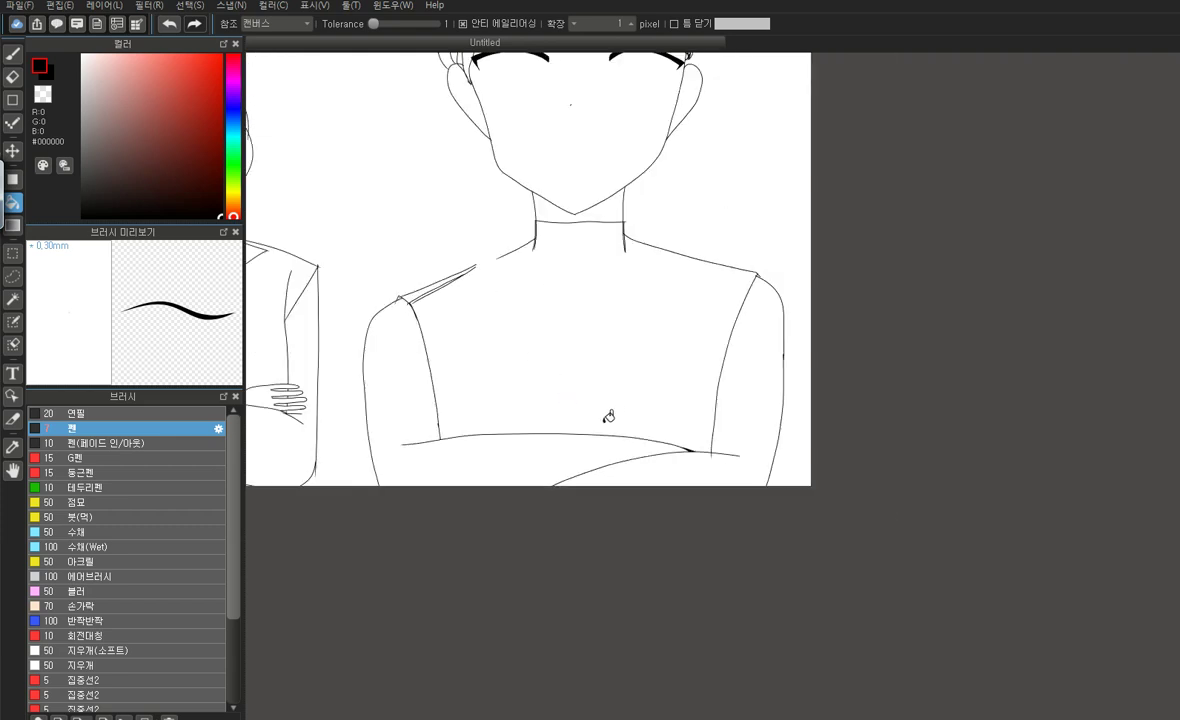
pyautogui.scroll(-1, 698, 377)
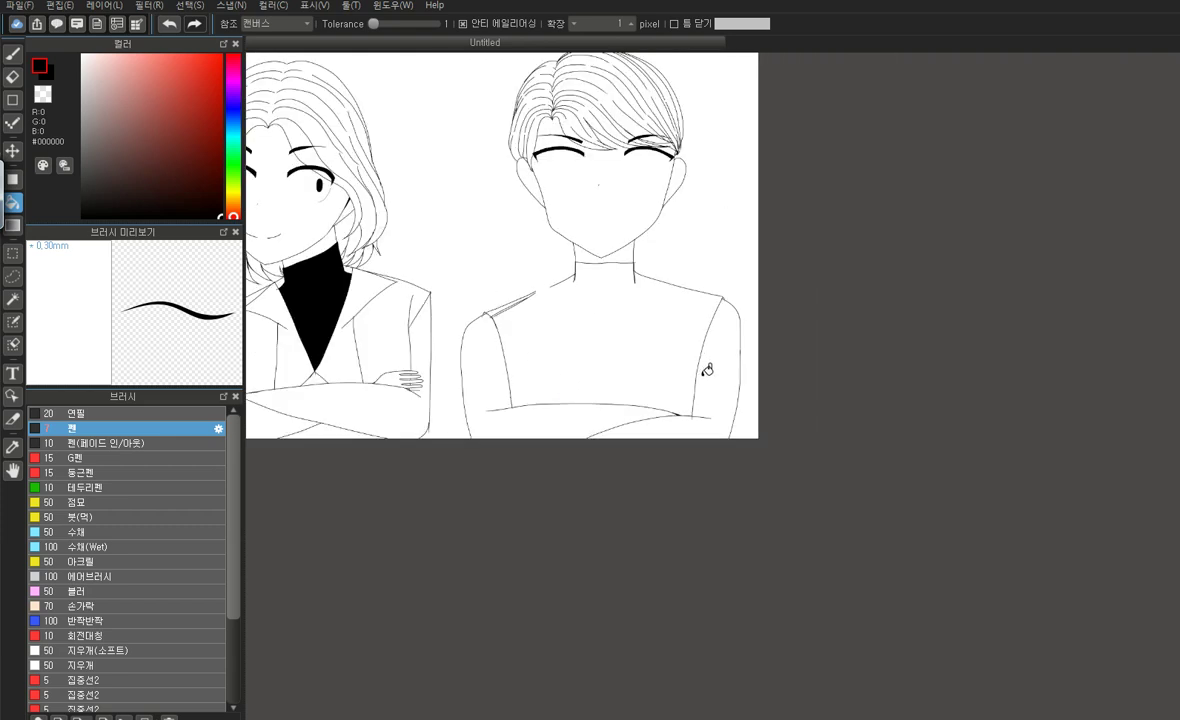
# Ink short thickening strokes along the left and right jaw corners of the right-hand character's face
pyautogui.click(12, 53)
pyautogui.scroll(5, 540, 213)
pyautogui.scroll(1, 575, 363)
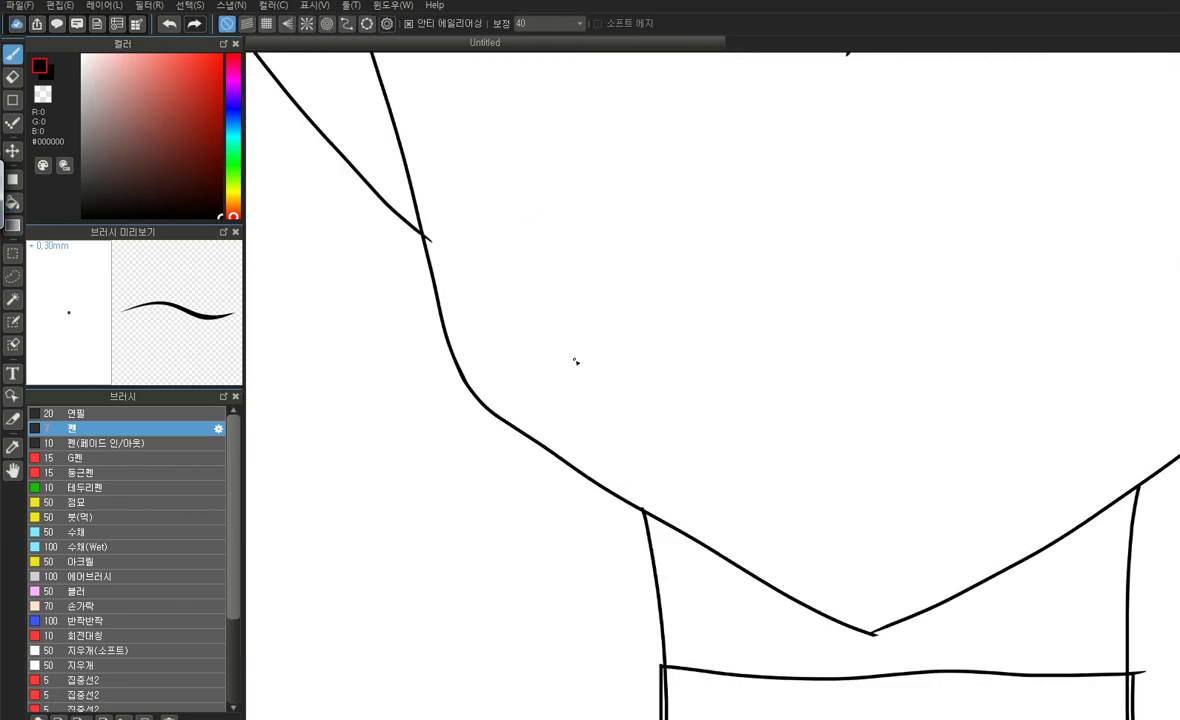
pyautogui.scroll(-3, 576, 361)
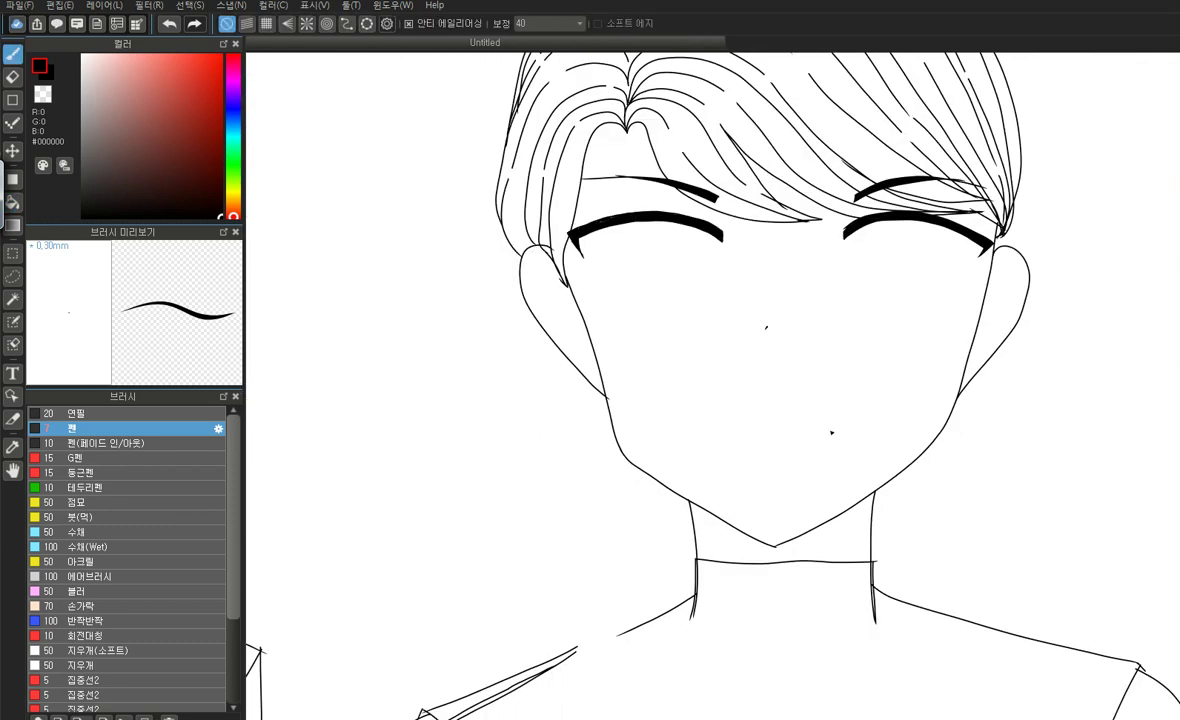
pyautogui.scroll(2, 832, 432)
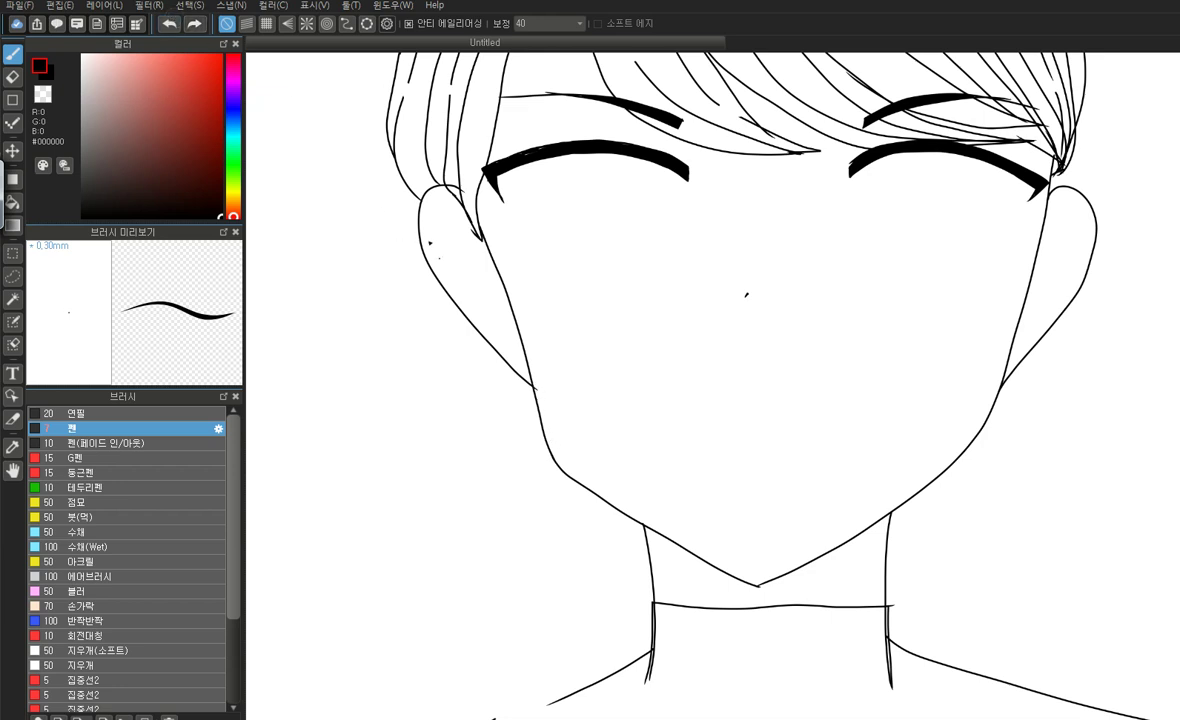
pyautogui.moveTo(575, 485); pyautogui.dragTo(541, 431)
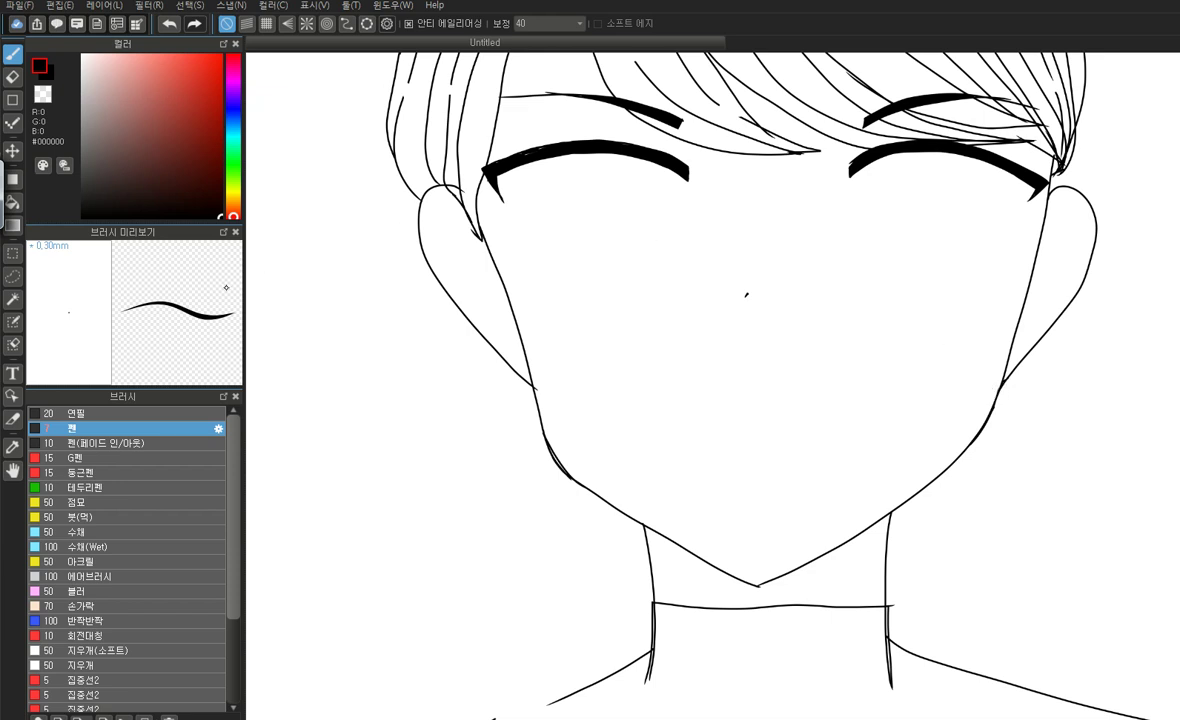
# Fill the narrow gap between the two strokes at the left jaw corner with solid black
pyautogui.click(13, 200)
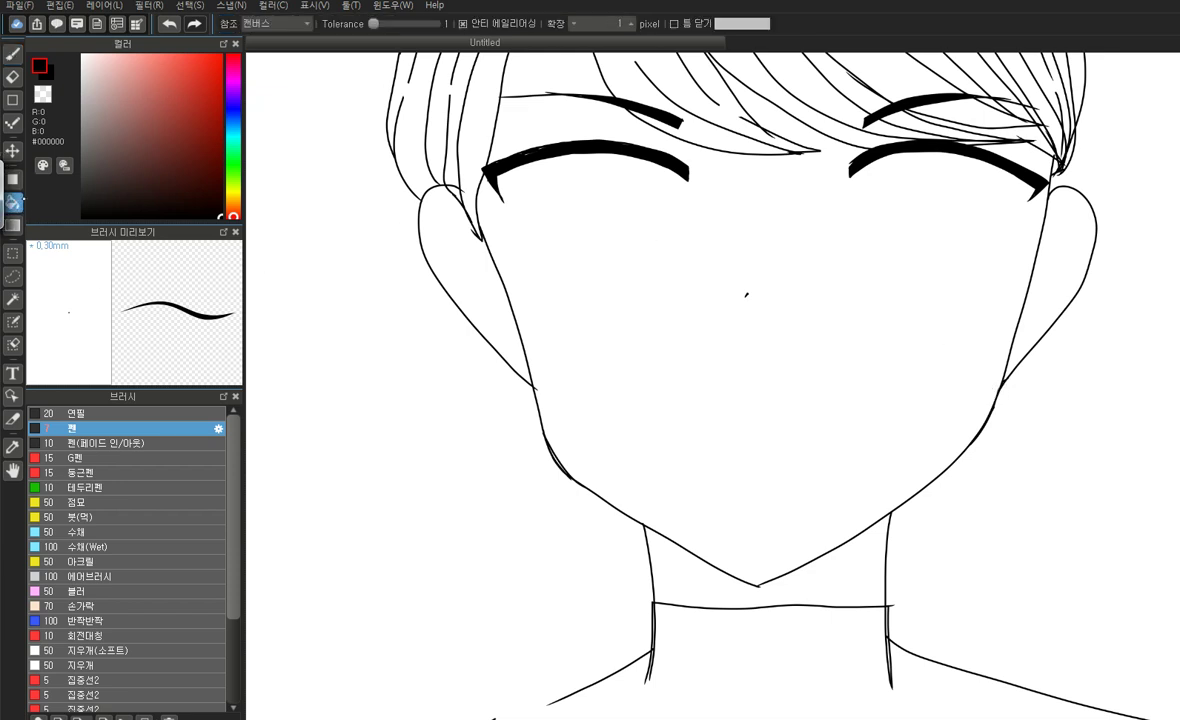
pyautogui.scroll(5, 550, 445)
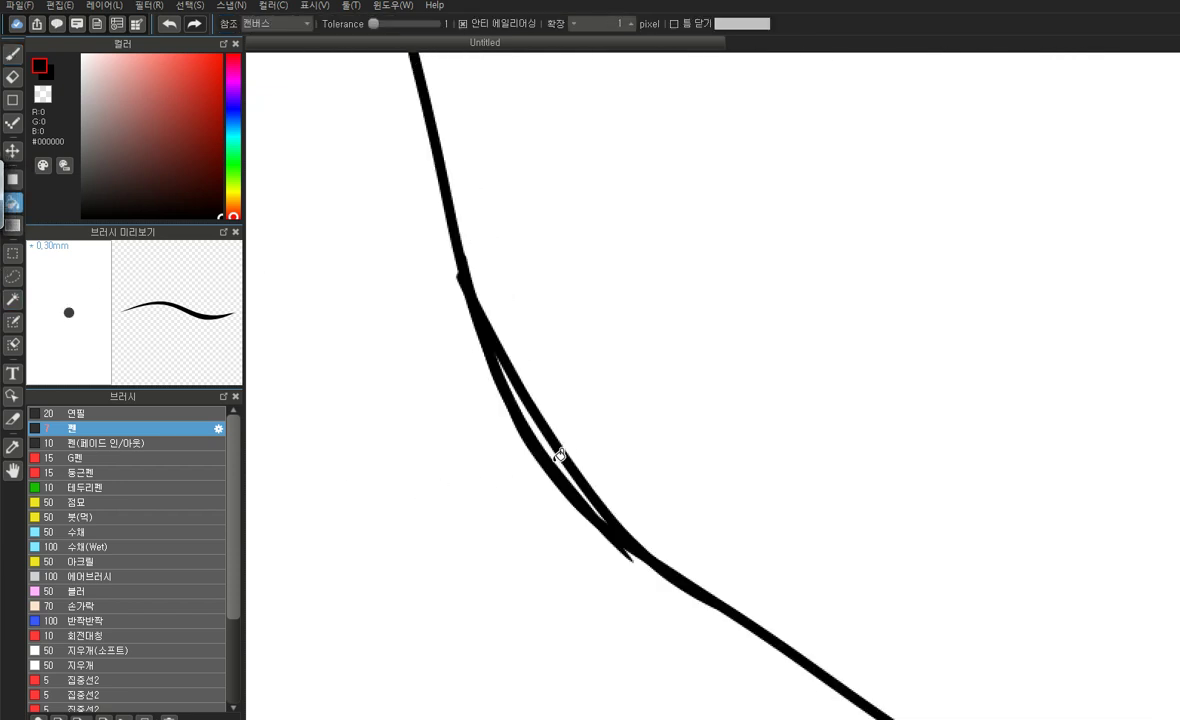
pyautogui.click(500, 400)
pyautogui.click(11, 55)
pyautogui.moveTo(446, 343)
pyautogui.mouseDown()
pyautogui.moveTo(460, 330)
pyautogui.moveTo(537, 457)
pyautogui.moveTo(557, 455)
pyautogui.moveTo(616, 514)
pyautogui.mouseUp()
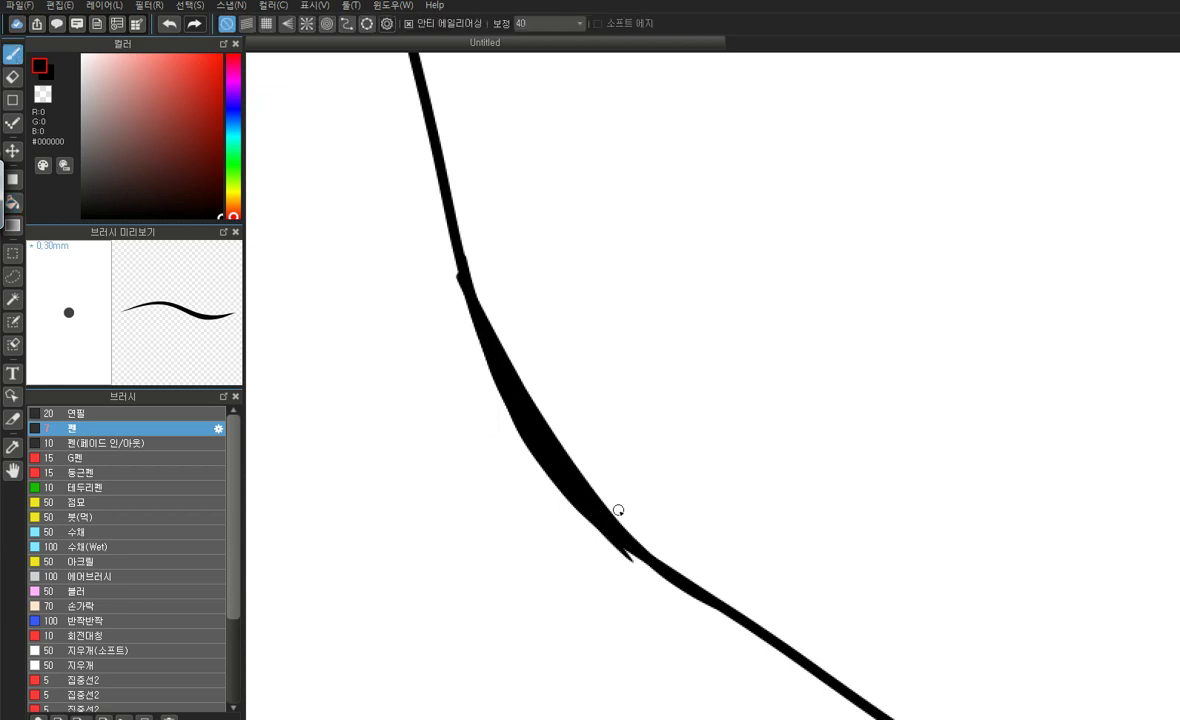
# Thicken the jaw line just below the left jaw corner so the heavy part tapers toward the chin
pyautogui.scroll(-3, 620, 516)
pyautogui.scroll(1, 631, 523)
pyautogui.scroll(2, 631, 523)
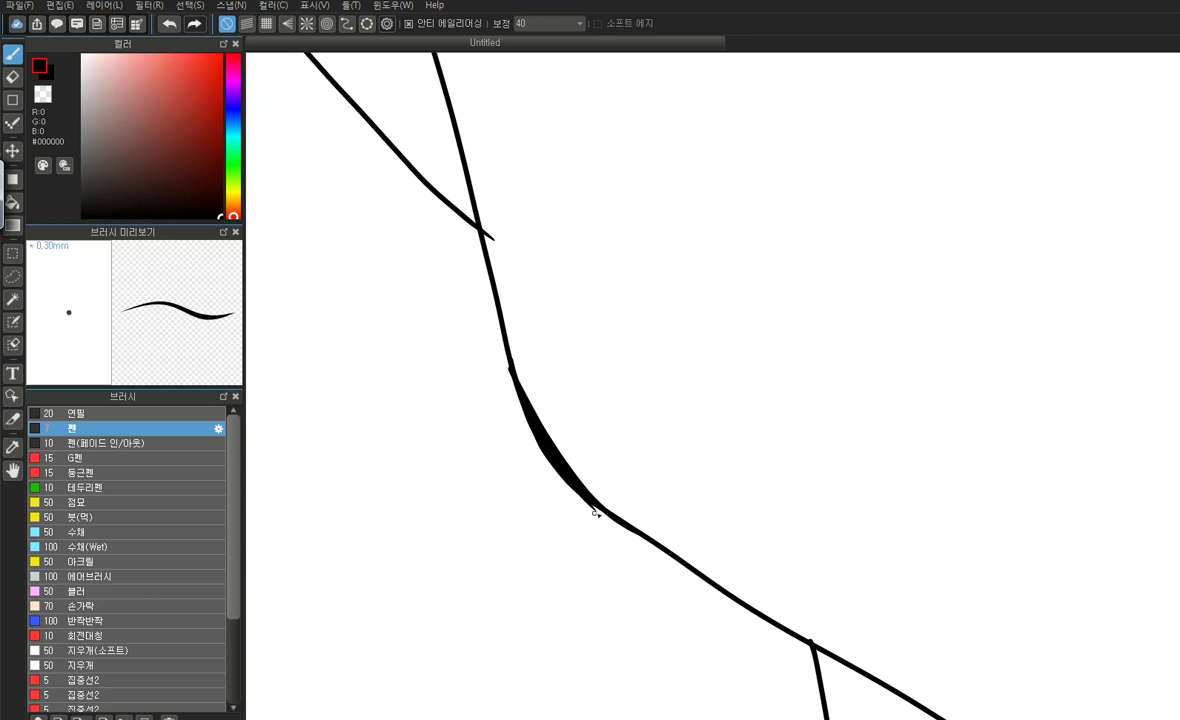
pyautogui.moveTo(636, 537); pyautogui.dragTo(693, 566)
pyautogui.moveTo(508, 348)
pyautogui.mouseDown()
pyautogui.moveTo(558, 443)
pyautogui.moveTo(637, 526)
pyautogui.mouseUp()
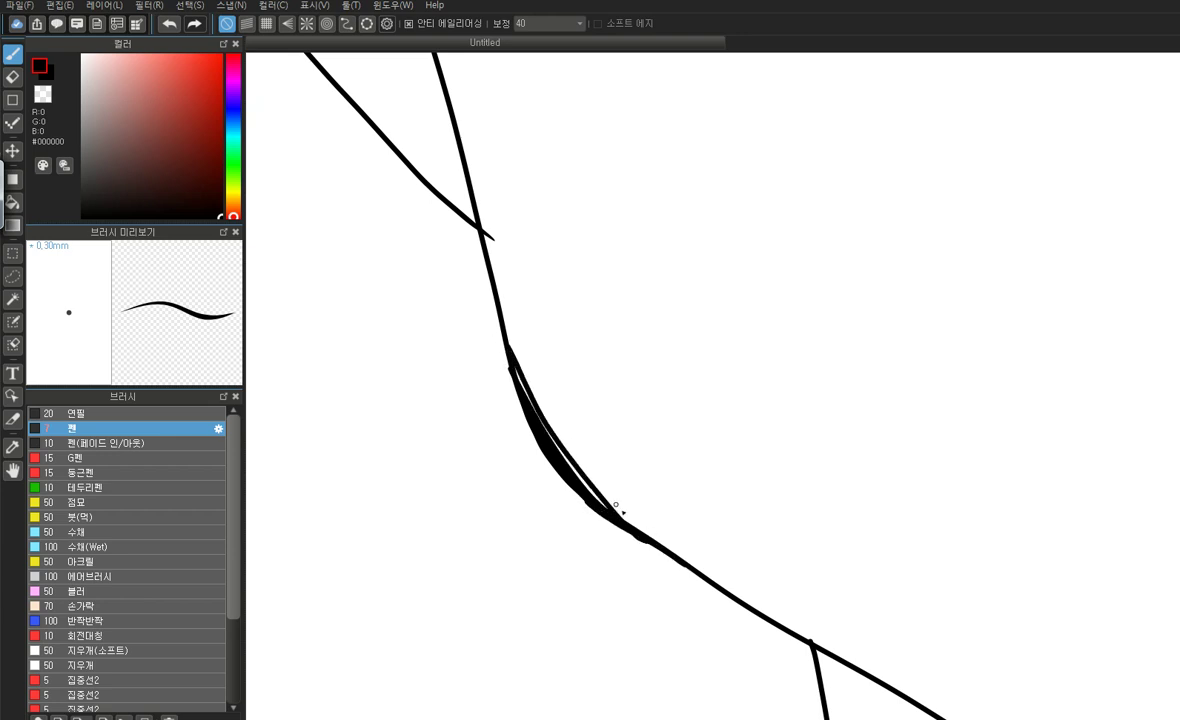
pyautogui.hotkey('ctrl', 'z')
pyautogui.moveTo(510, 360)
pyautogui.mouseDown()
pyautogui.moveTo(565, 451)
pyautogui.moveTo(630, 515)
pyautogui.mouseUp()
pyautogui.hotkey('ctrl', 'z')
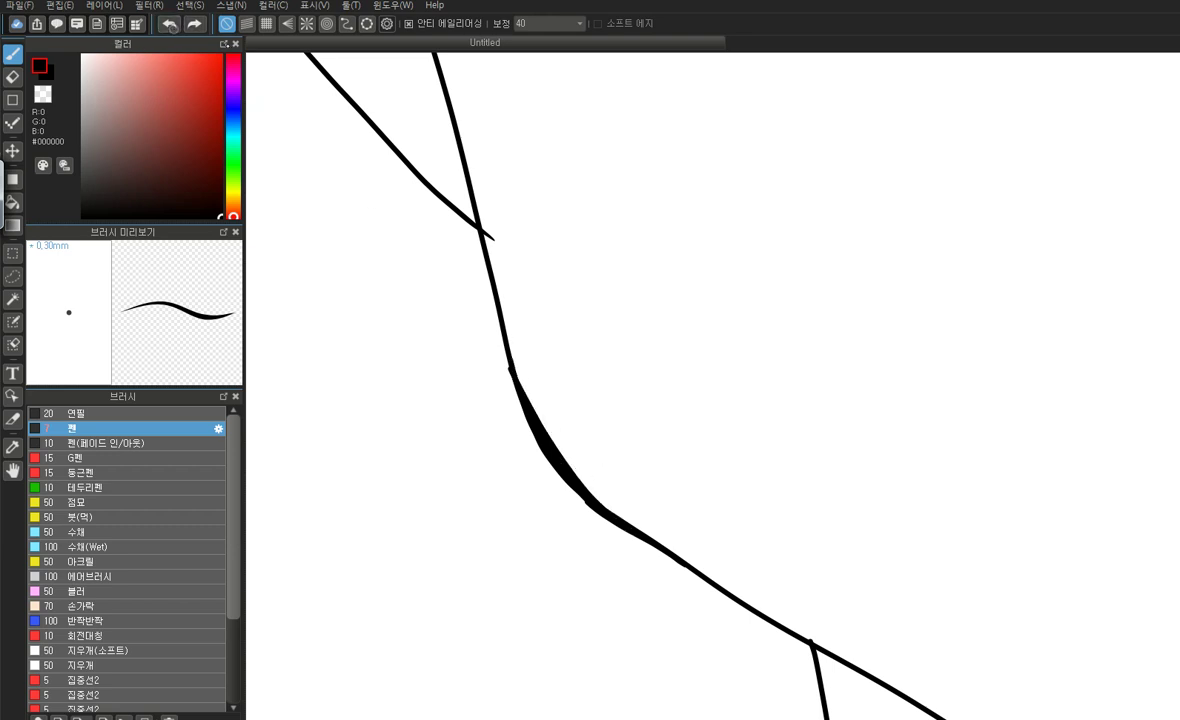
# Thicken the inner edge of the left jaw corner with the pen and taper its upper end into the cheek line
pyautogui.moveTo(519, 379); pyautogui.dragTo(571, 474)
pyautogui.moveTo(622, 527); pyautogui.dragTo(626, 513)
pyautogui.scroll(3, 625, 513)
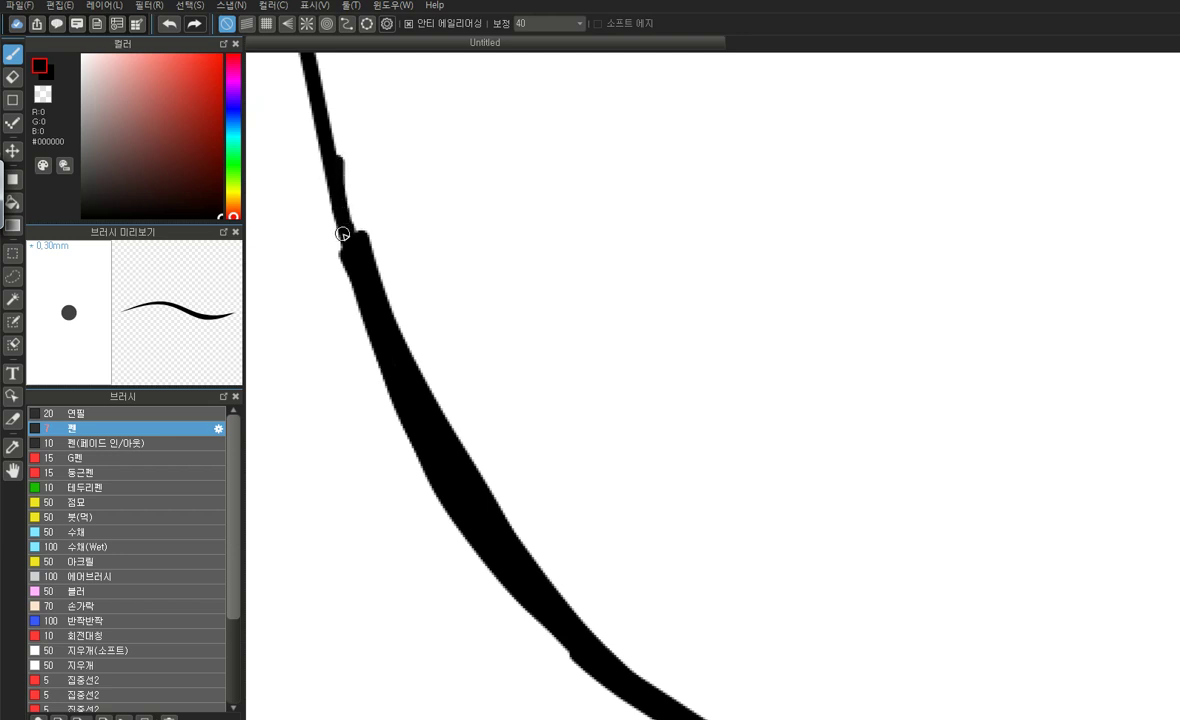
pyautogui.moveTo(363, 250)
pyautogui.mouseDown()
pyautogui.moveTo(321, 116)
pyautogui.moveTo(298, 106)
pyautogui.mouseUp()
pyautogui.hotkey('ctrl', 'z')
pyautogui.moveTo(363, 250); pyautogui.dragTo(327, 119)
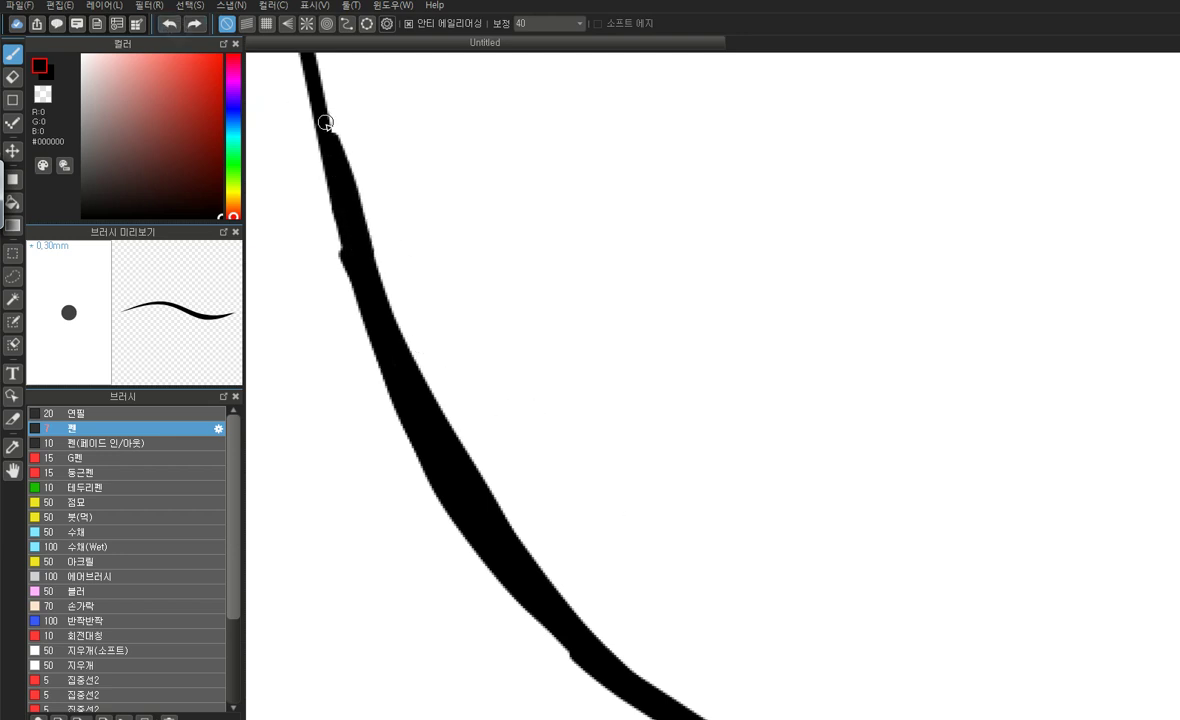
pyautogui.moveTo(351, 268); pyautogui.dragTo(322, 86)
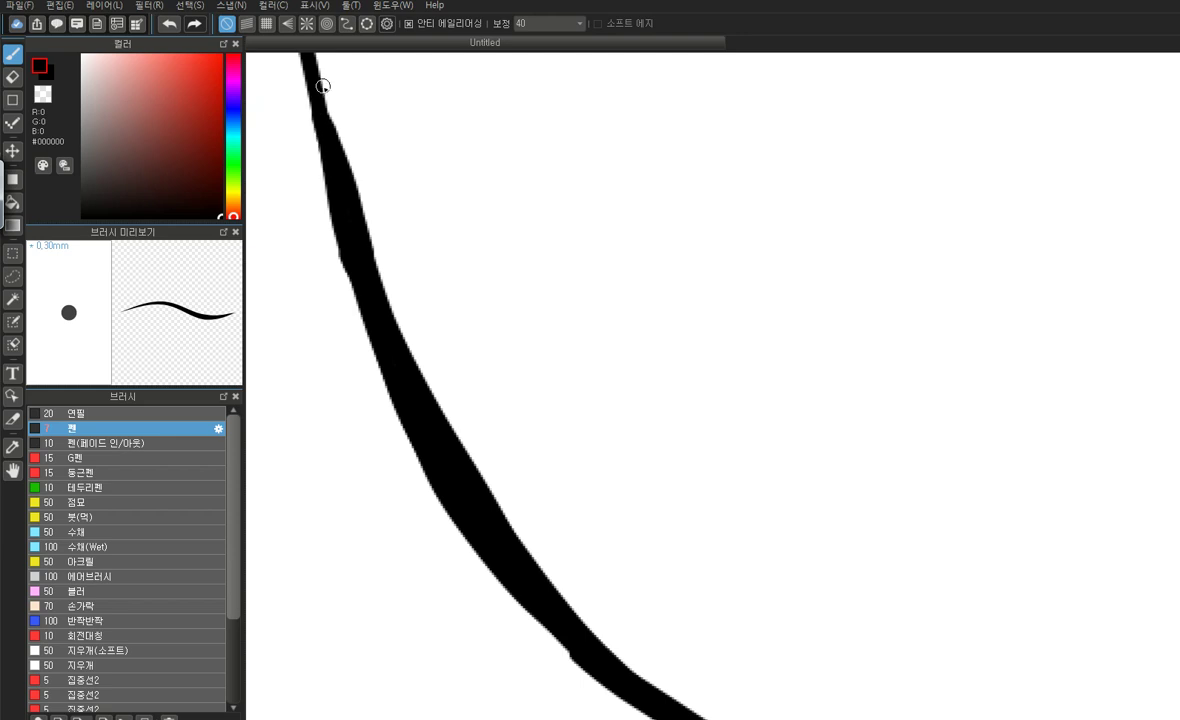
# Ink a second inner stroke along the lower left jaw corner and fill the gap it encloses with black
pyautogui.scroll(-8, 609, 475)
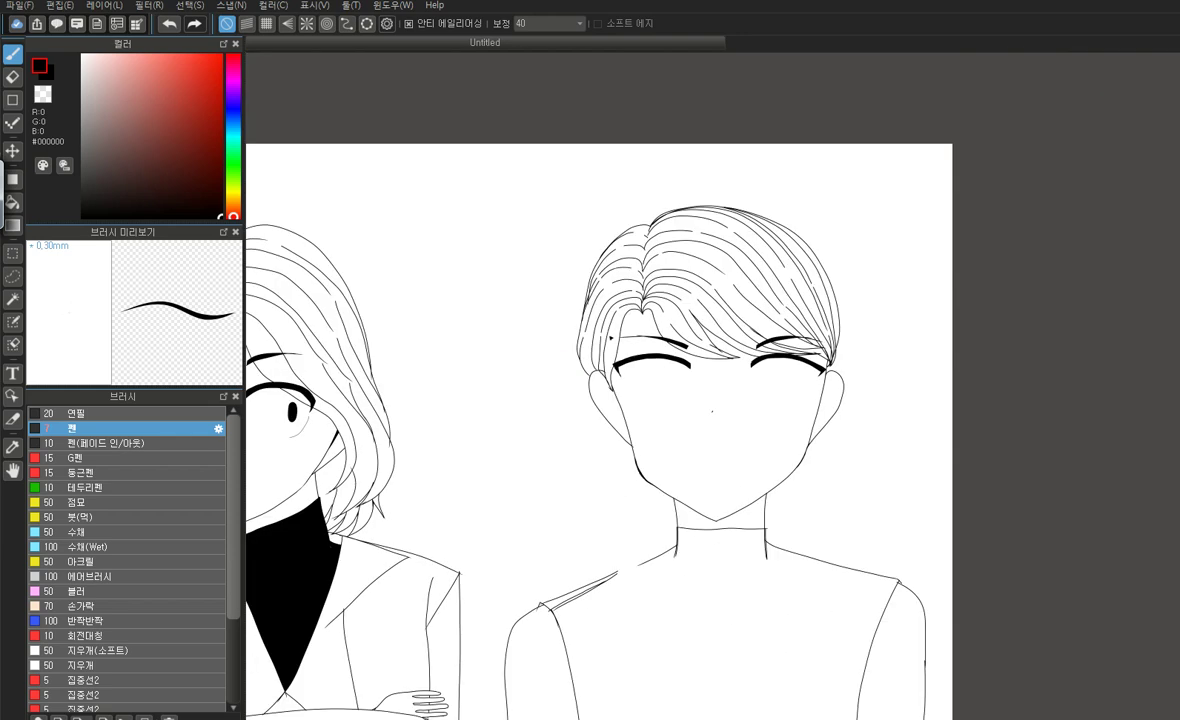
pyautogui.scroll(10, 672, 515)
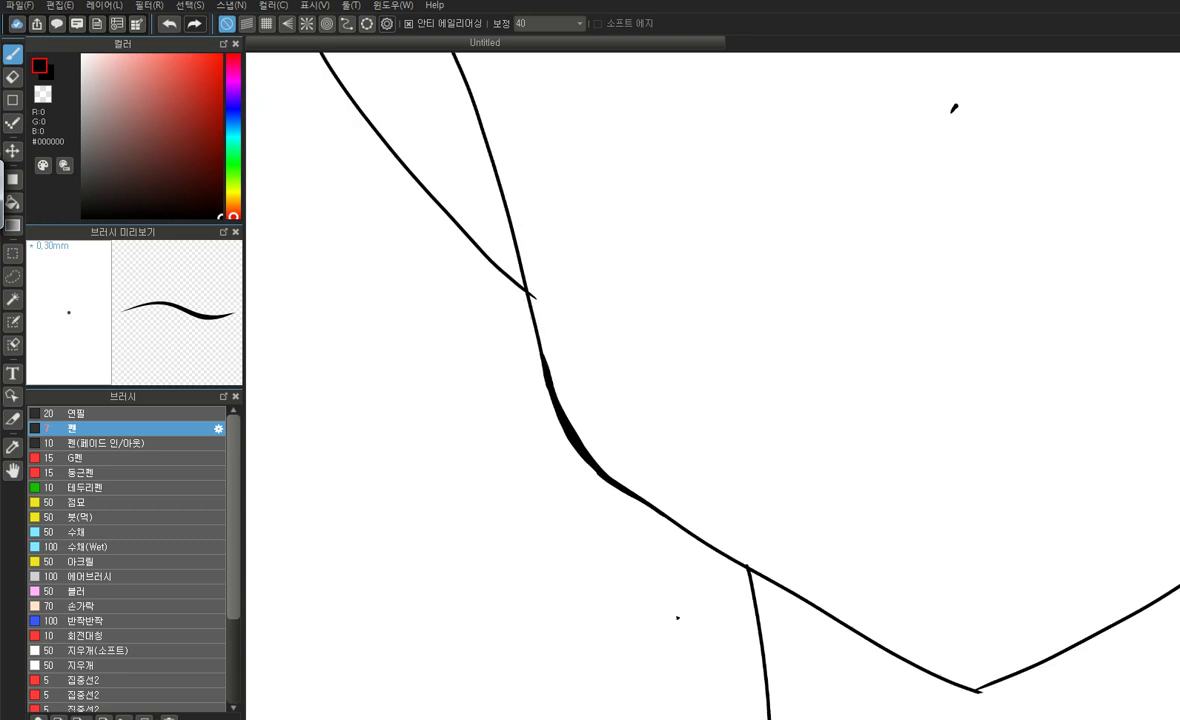
pyautogui.moveTo(715, 600)
pyautogui.mouseDown()
pyautogui.moveTo(502, 399)
pyautogui.moveTo(507, 368)
pyautogui.moveTo(465, 325)
pyautogui.mouseUp()
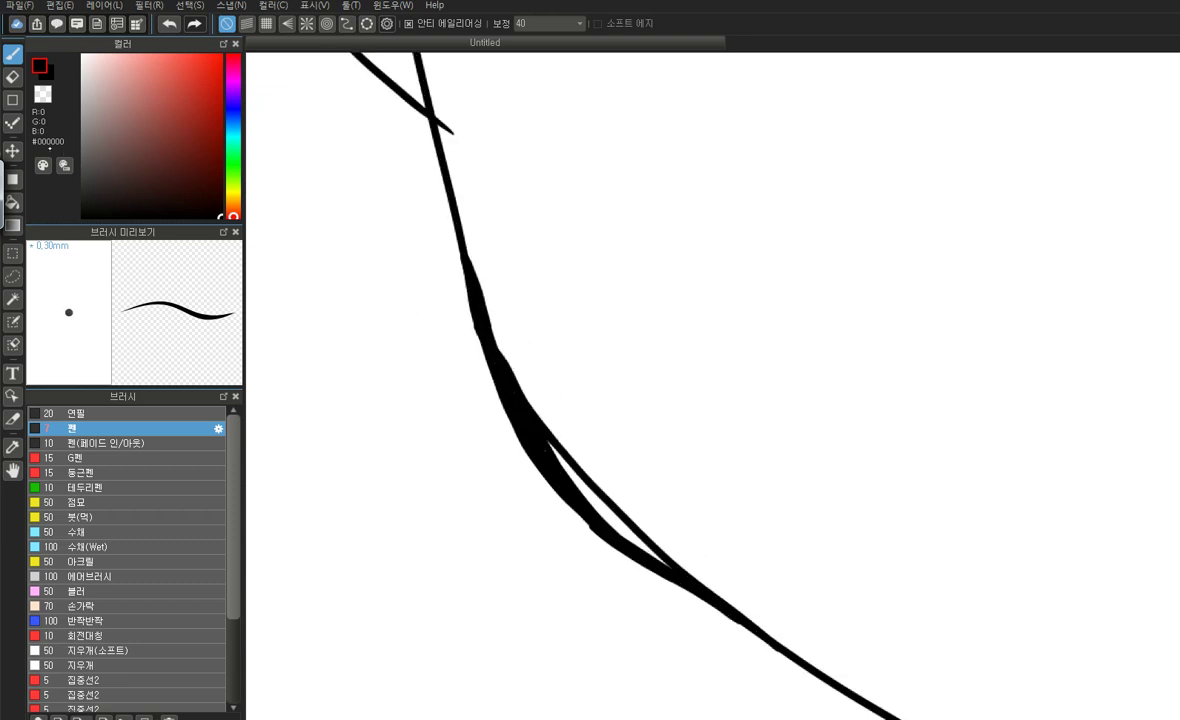
pyautogui.click(13, 202)
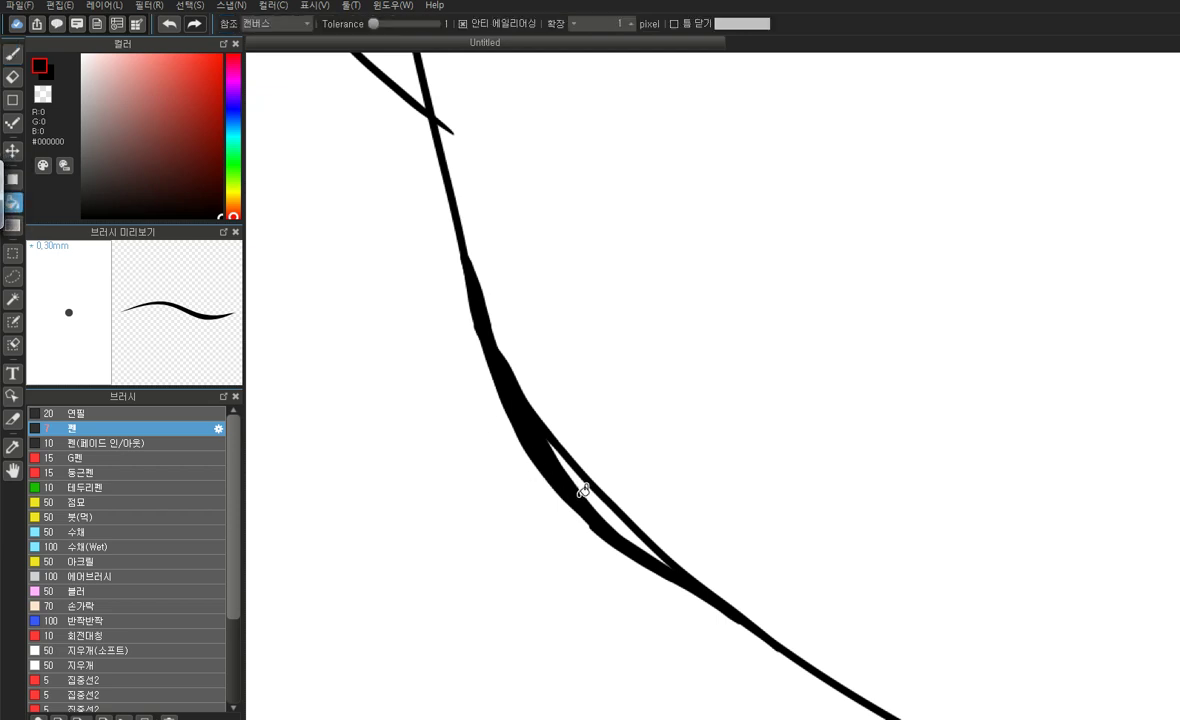
pyautogui.click(545, 445)
pyautogui.click(13, 53)
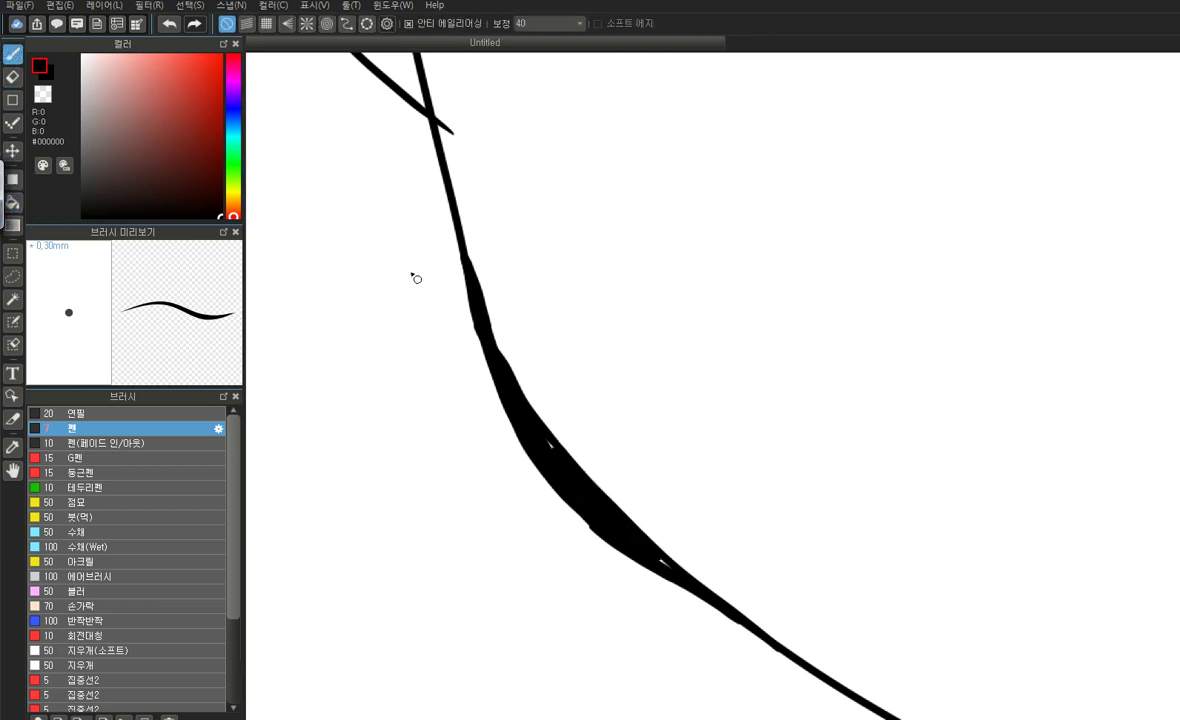
pyautogui.moveTo(488, 365); pyautogui.dragTo(447, 125)
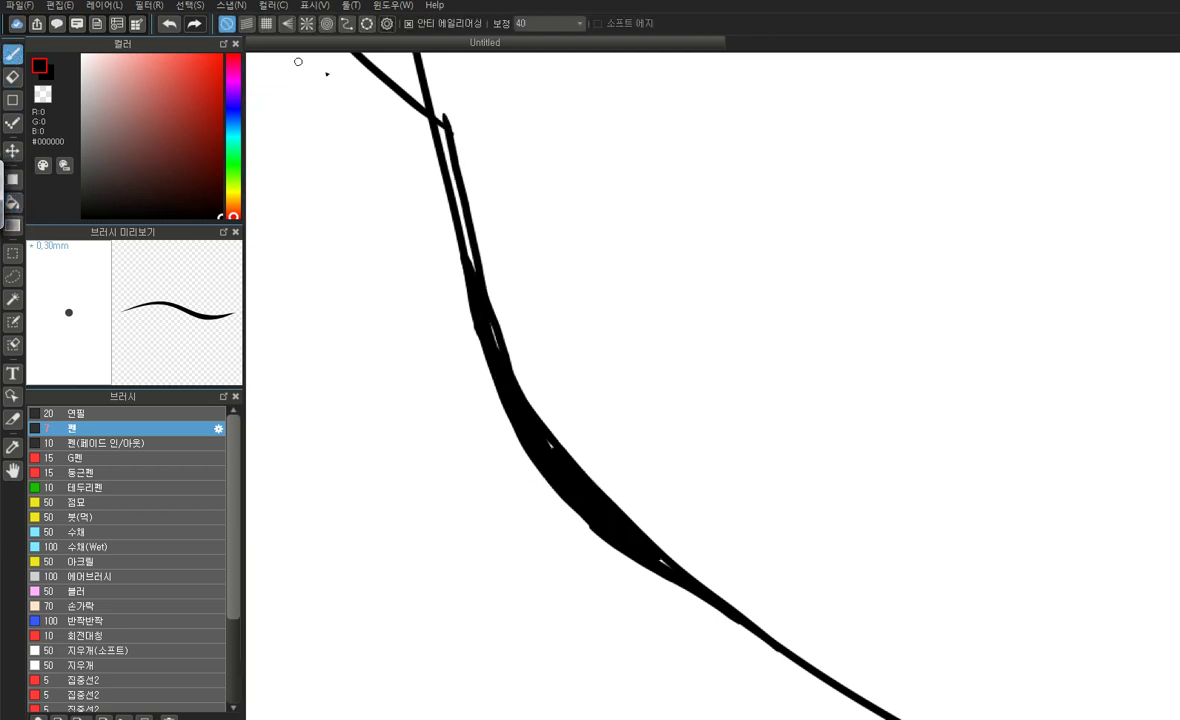
pyautogui.click(170, 23)
pyautogui.moveTo(468, 338)
pyautogui.mouseDown()
pyautogui.moveTo(472, 256)
pyautogui.moveTo(397, 138)
pyautogui.mouseUp()
pyautogui.hotkey('ctrl', 'z')
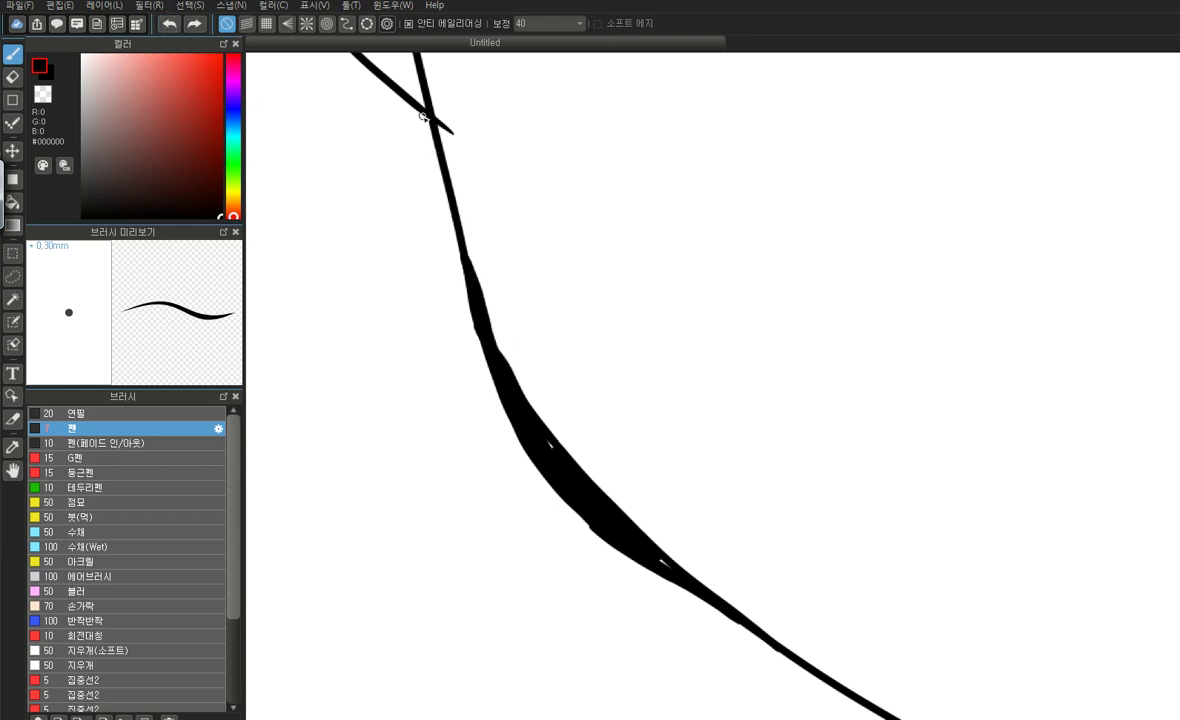
# Thicken the left cheek line from the ear junction to the jaw corner and ink over the small white gaps
pyautogui.moveTo(424, 98)
pyautogui.mouseDown()
pyautogui.moveTo(414, 103)
pyautogui.moveTo(472, 295)
pyautogui.moveTo(496, 335)
pyautogui.moveTo(420, 172)
pyautogui.moveTo(403, 104)
pyautogui.mouseUp()
pyautogui.hotkey('ctrl', 'z')
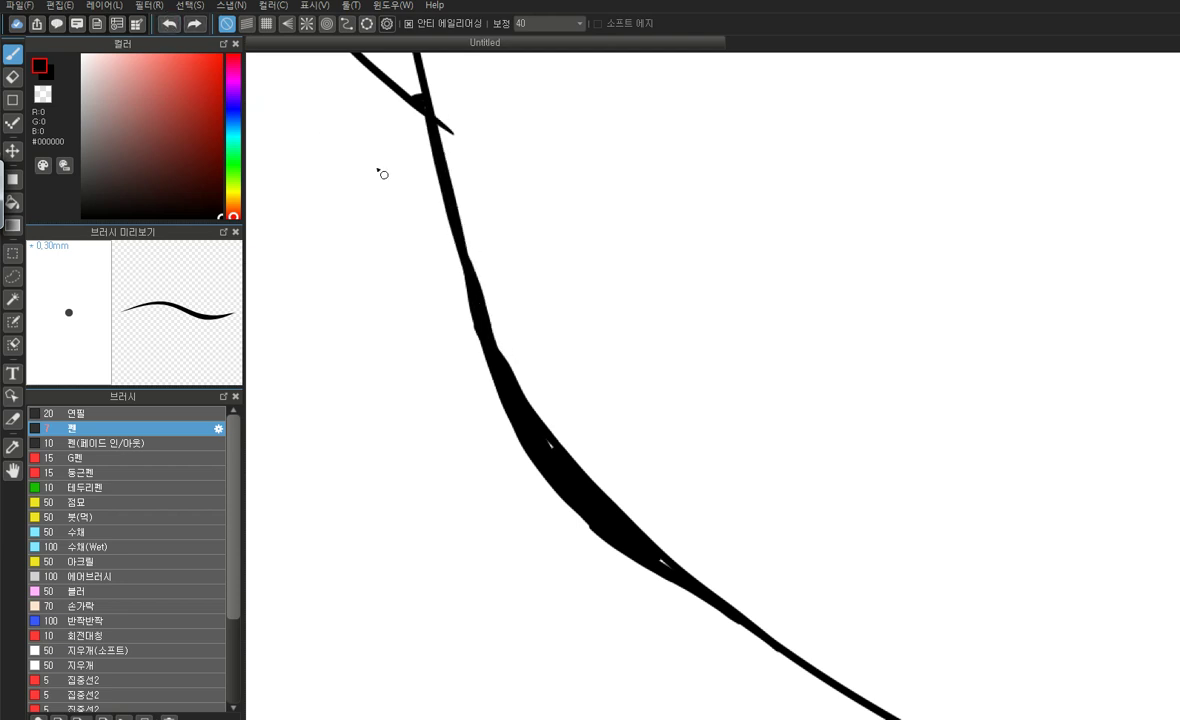
pyautogui.moveTo(480, 366)
pyautogui.mouseDown()
pyautogui.moveTo(479, 279)
pyautogui.moveTo(437, 150)
pyautogui.moveTo(399, 130)
pyautogui.mouseUp()
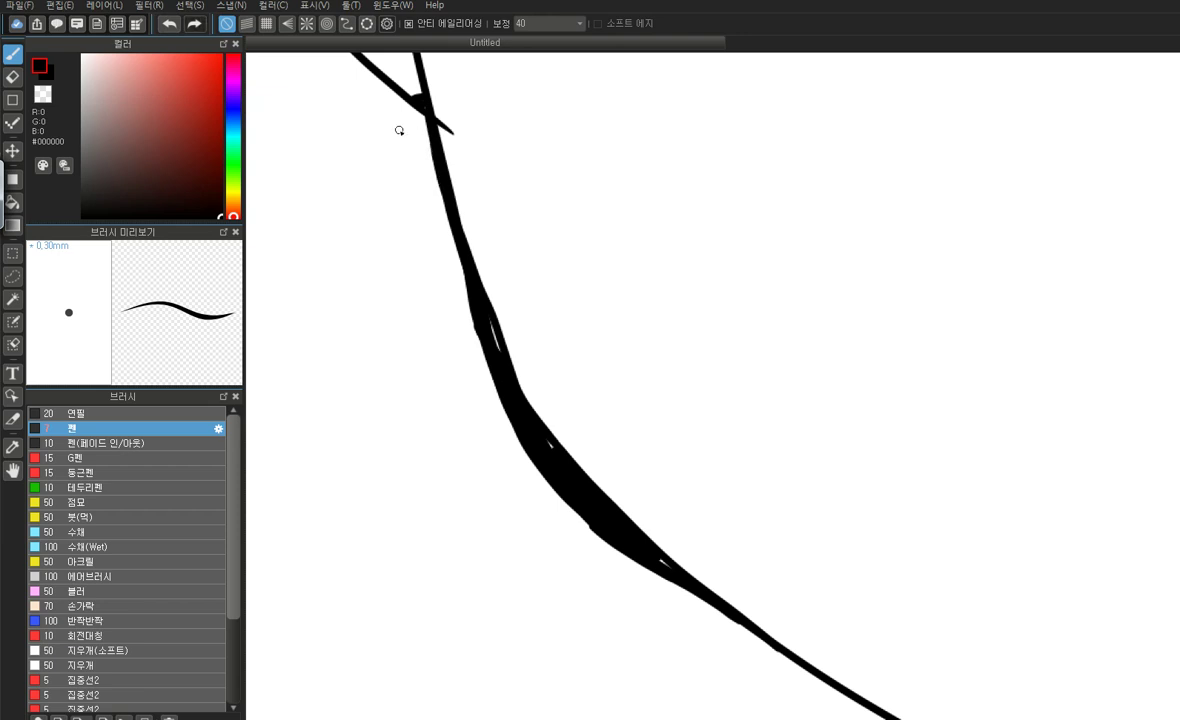
pyautogui.moveTo(490, 317); pyautogui.dragTo(559, 469)
pyautogui.scroll(-8, 505, 360)
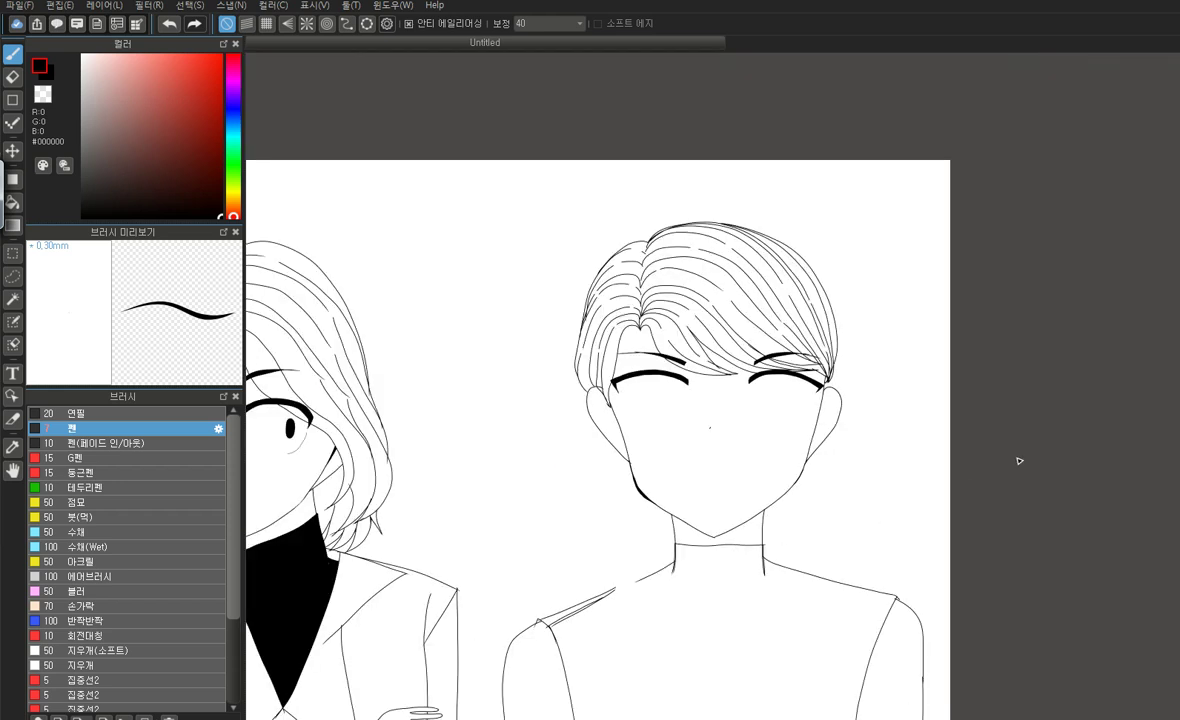
# Ink a second line inside the right jaw line, from the ear junction down toward the chin
pyautogui.scroll(5, 805, 507)
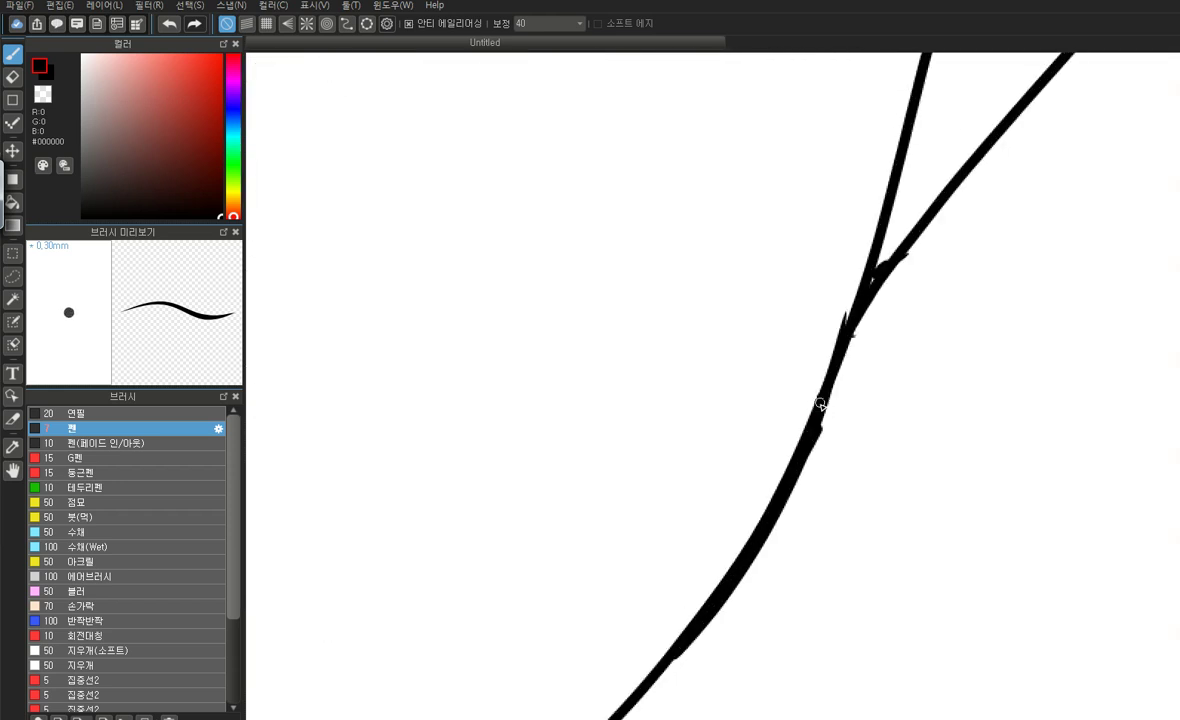
pyautogui.moveTo(858, 286)
pyautogui.mouseDown()
pyautogui.moveTo(741, 534)
pyautogui.moveTo(585, 718)
pyautogui.mouseUp()
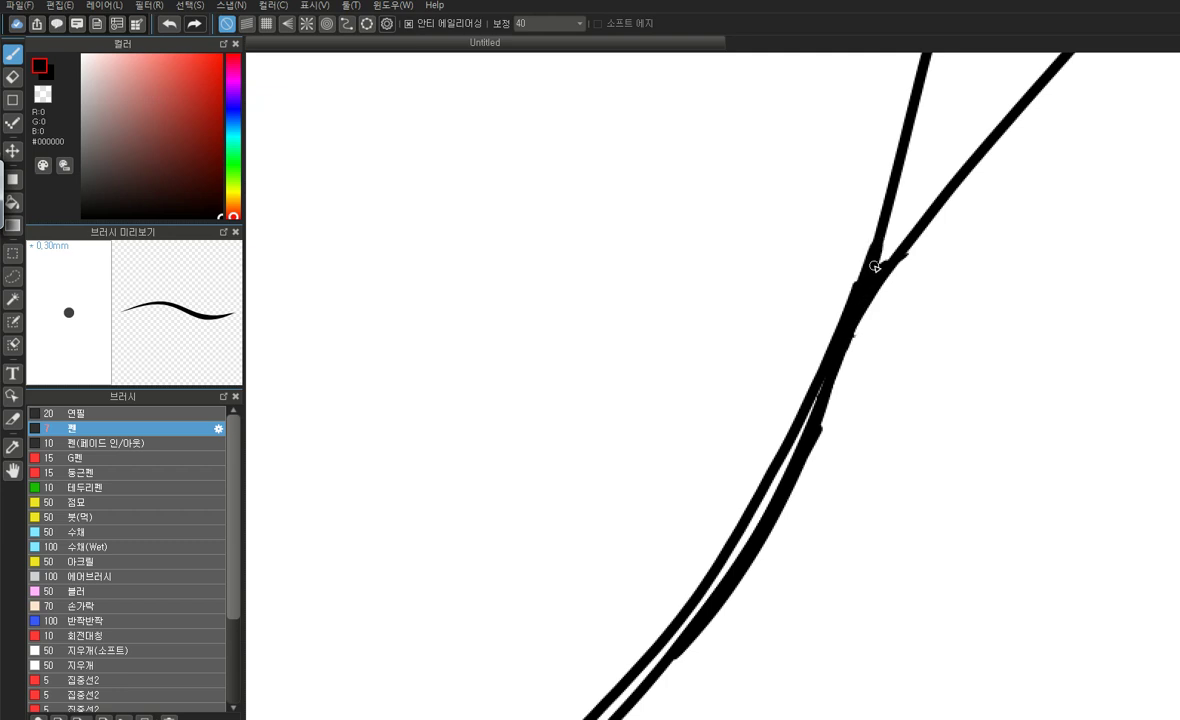
pyautogui.scroll(-3, 872, 258)
pyautogui.scroll(2, 783, 375)
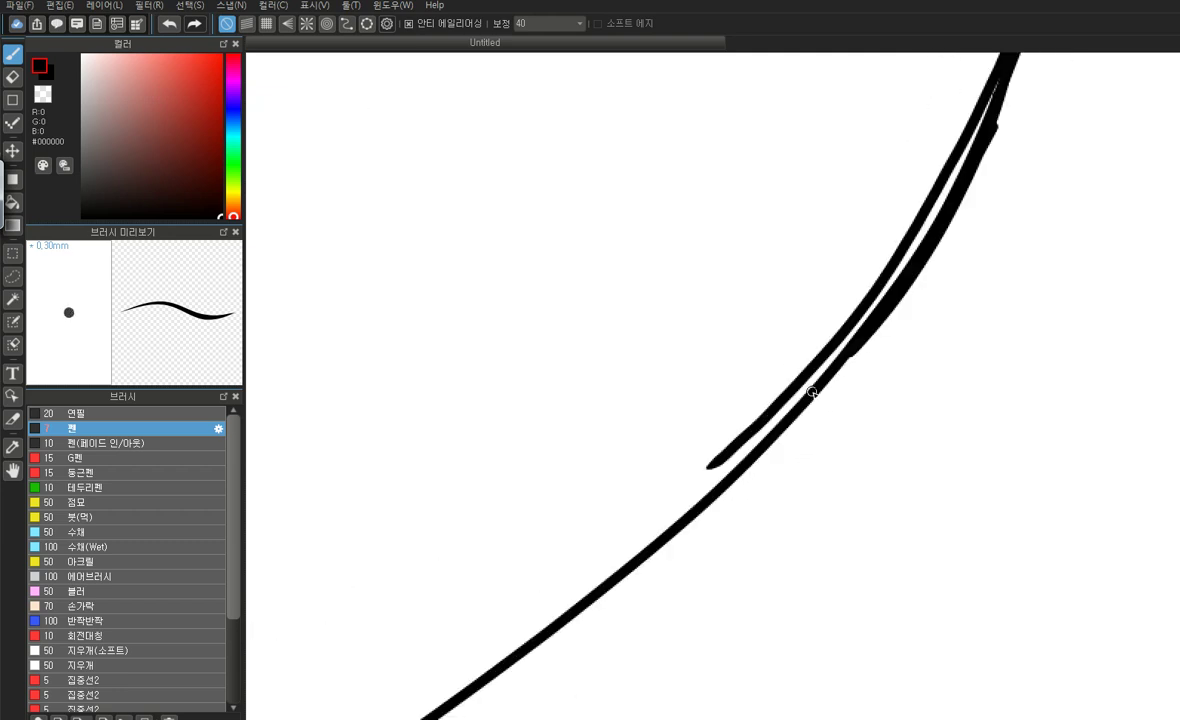
pyautogui.moveTo(765, 325)
pyautogui.mouseDown()
pyautogui.moveTo(672, 530)
pyautogui.moveTo(468, 708)
pyautogui.mouseUp()
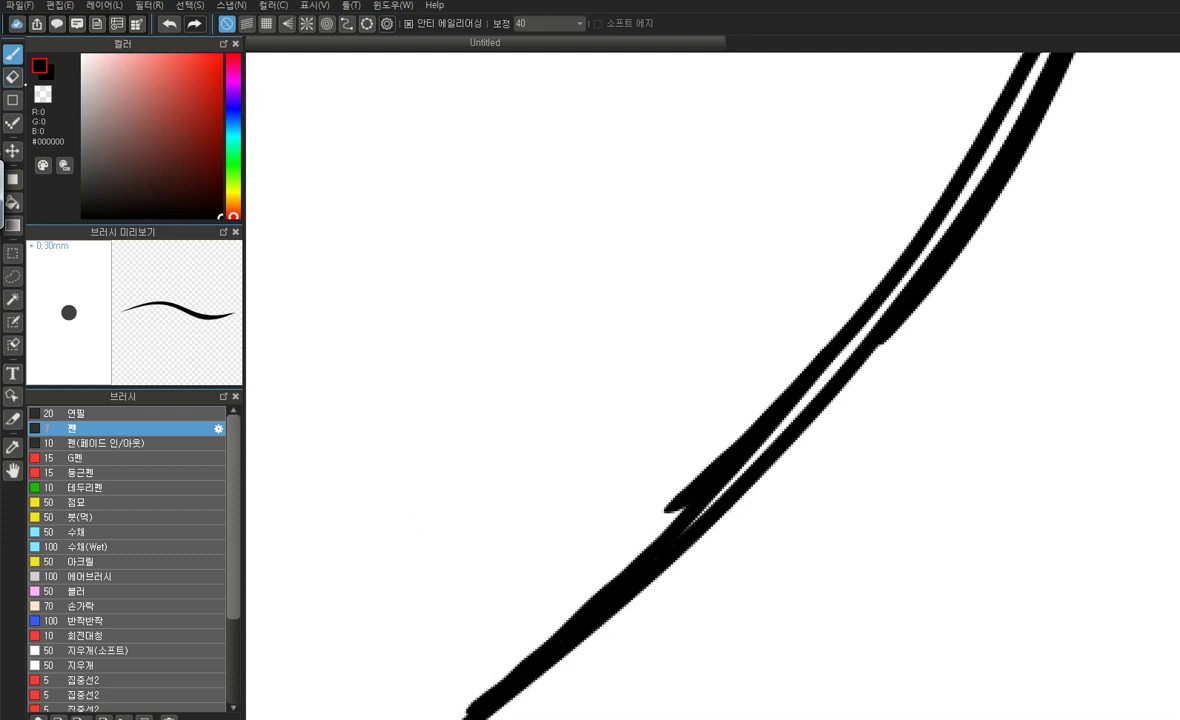
# Erase the protruding stroke end and excess thickness along the inner edge of the right jaw line
pyautogui.click(13, 77)
pyautogui.moveTo(619, 503)
pyautogui.mouseDown()
pyautogui.moveTo(707, 416)
pyautogui.moveTo(744, 331)
pyautogui.mouseUp()
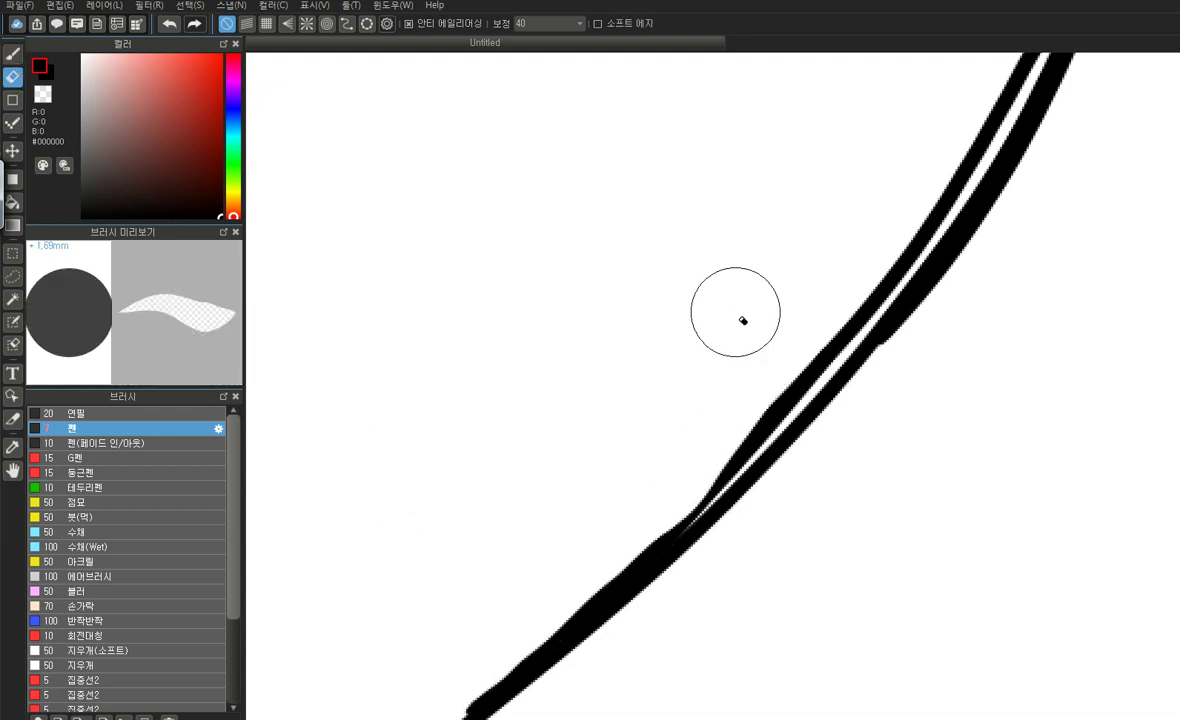
pyautogui.click(168, 23)
pyautogui.moveTo(627, 514)
pyautogui.mouseDown()
pyautogui.moveTo(748, 398)
pyautogui.moveTo(811, 318)
pyautogui.moveTo(832, 255)
pyautogui.moveTo(819, 308)
pyautogui.moveTo(843, 274)
pyautogui.moveTo(893, 178)
pyautogui.mouseUp()
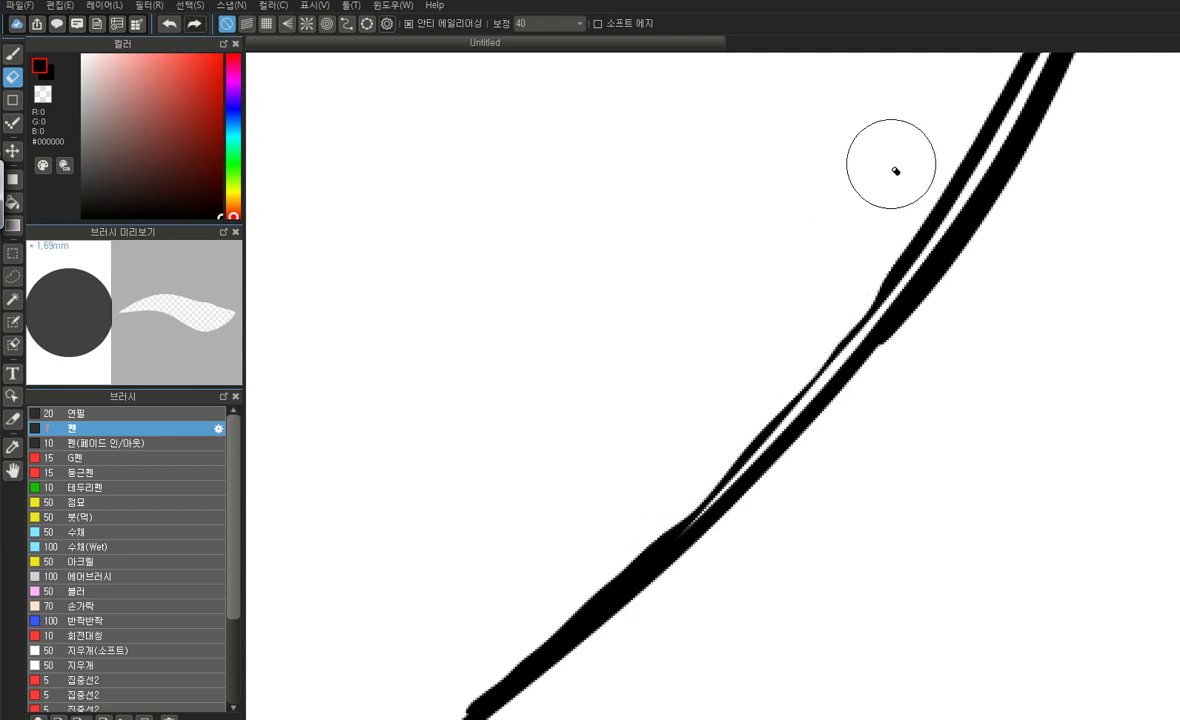
# Fill the gap between the doubled right jaw lines with black
pyautogui.click(13, 201)
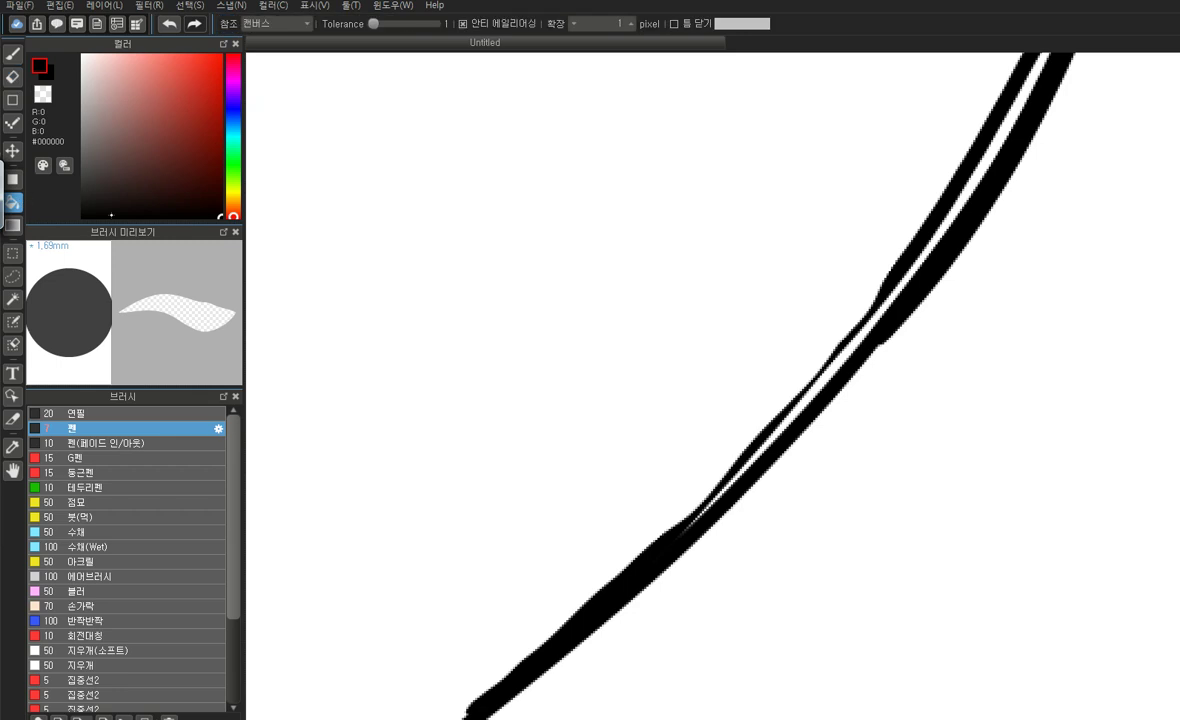
pyautogui.click(838, 373)
pyautogui.hotkey('ctrl', 'z')
pyautogui.scroll(-3, 811, 369)
pyautogui.scroll(3, 861, 429)
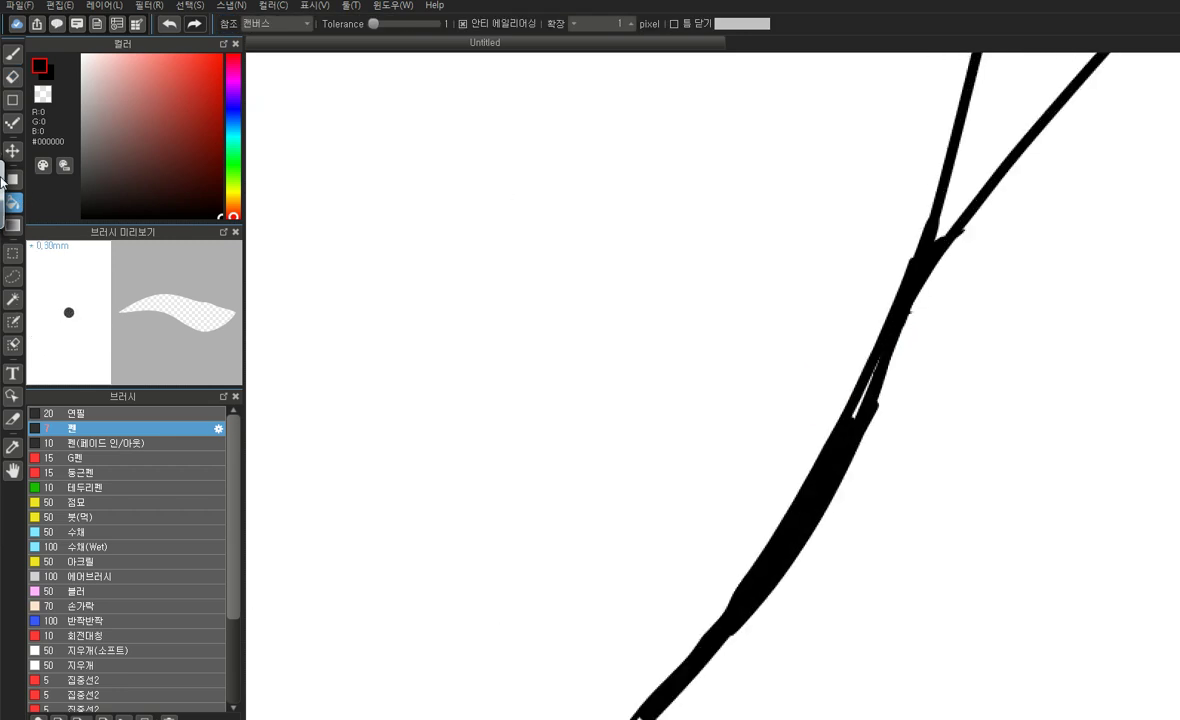
# Ink over the remaining white slivers in the thickened right jaw line with the pen
pyautogui.click(12, 54)
pyautogui.moveTo(875, 370); pyautogui.dragTo(831, 460)
pyautogui.scroll(-2, 853, 440)
pyautogui.scroll(4, 722, 656)
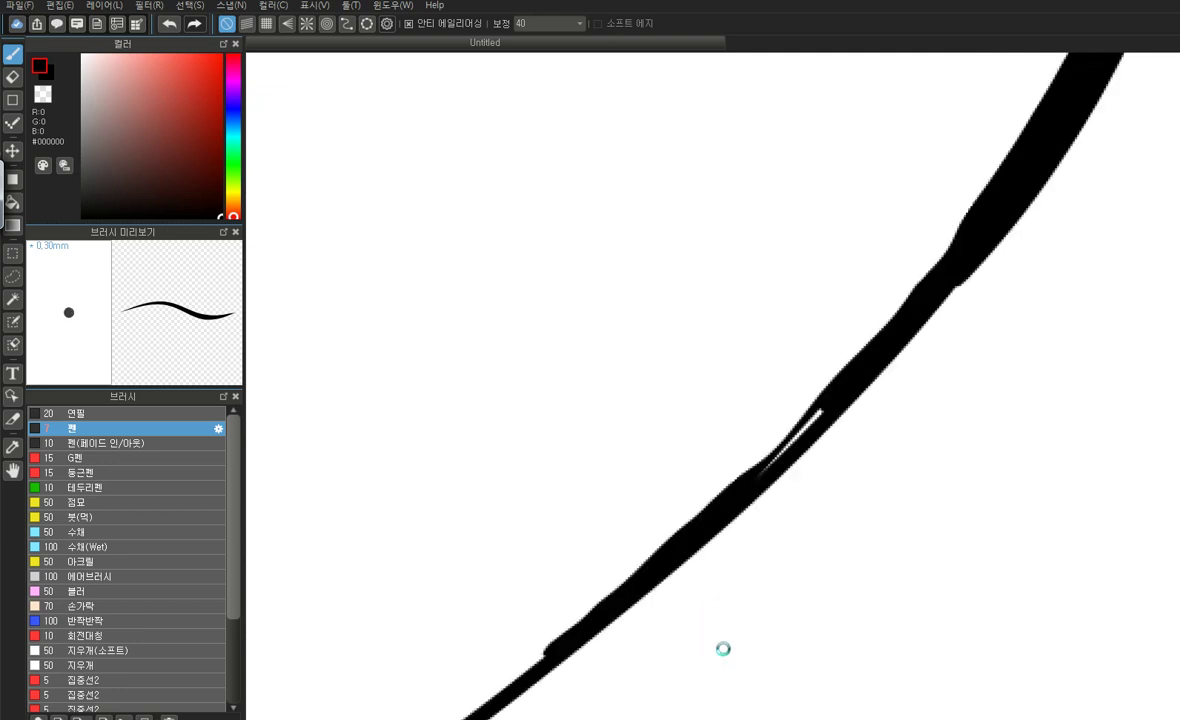
pyautogui.moveTo(850, 330); pyautogui.dragTo(732, 456)
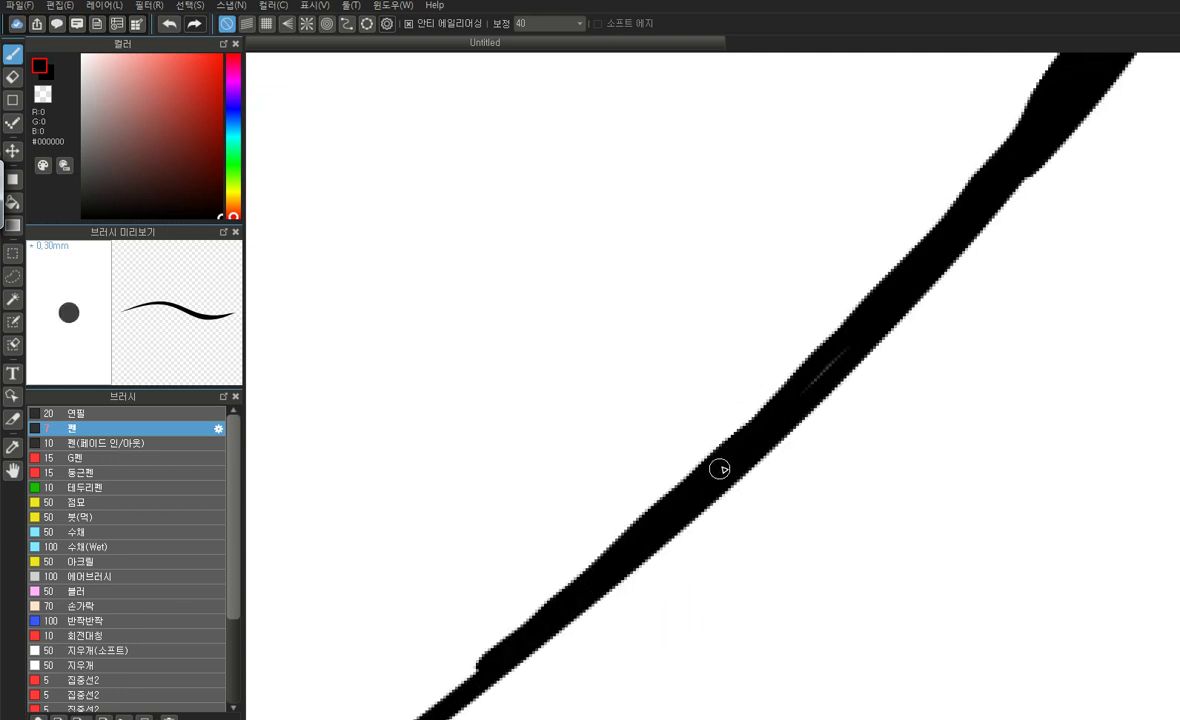
pyautogui.moveTo(819, 358); pyautogui.dragTo(759, 430)
pyautogui.scroll(-5, 800, 445)
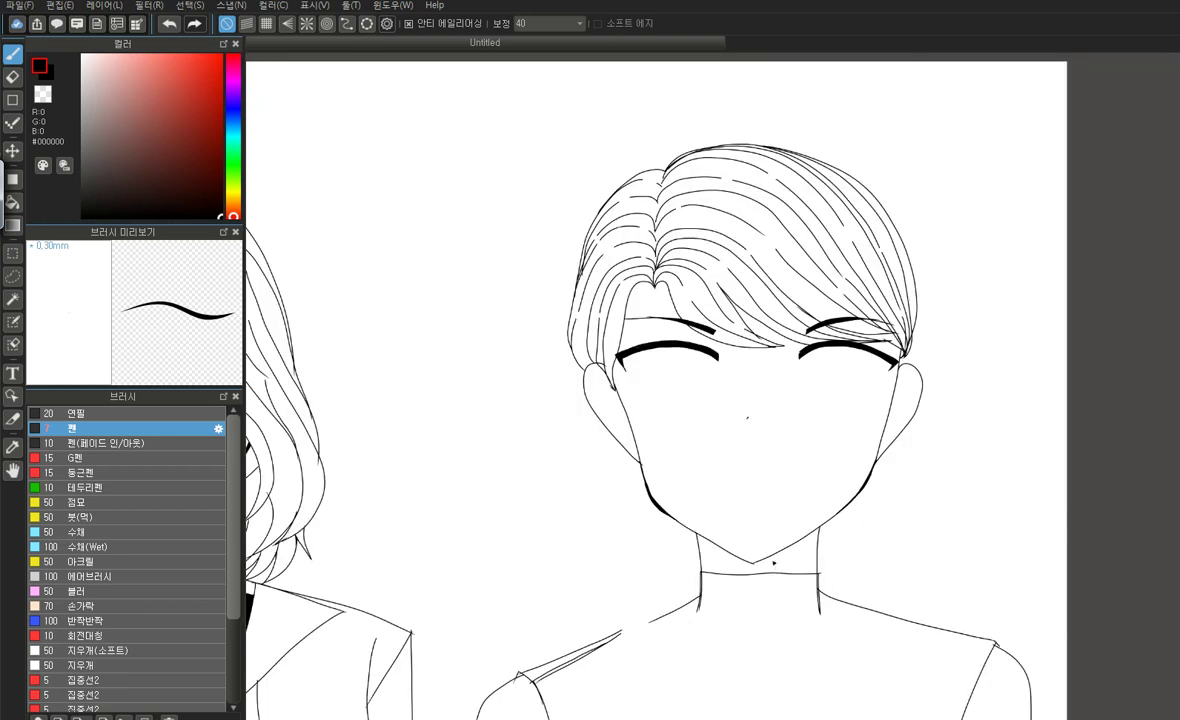
# Ink a V-shaped second line beneath the right-hand character's chin, running between the two neck lines
pyautogui.scroll(3, 773, 563)
pyautogui.scroll(3, 726, 553)
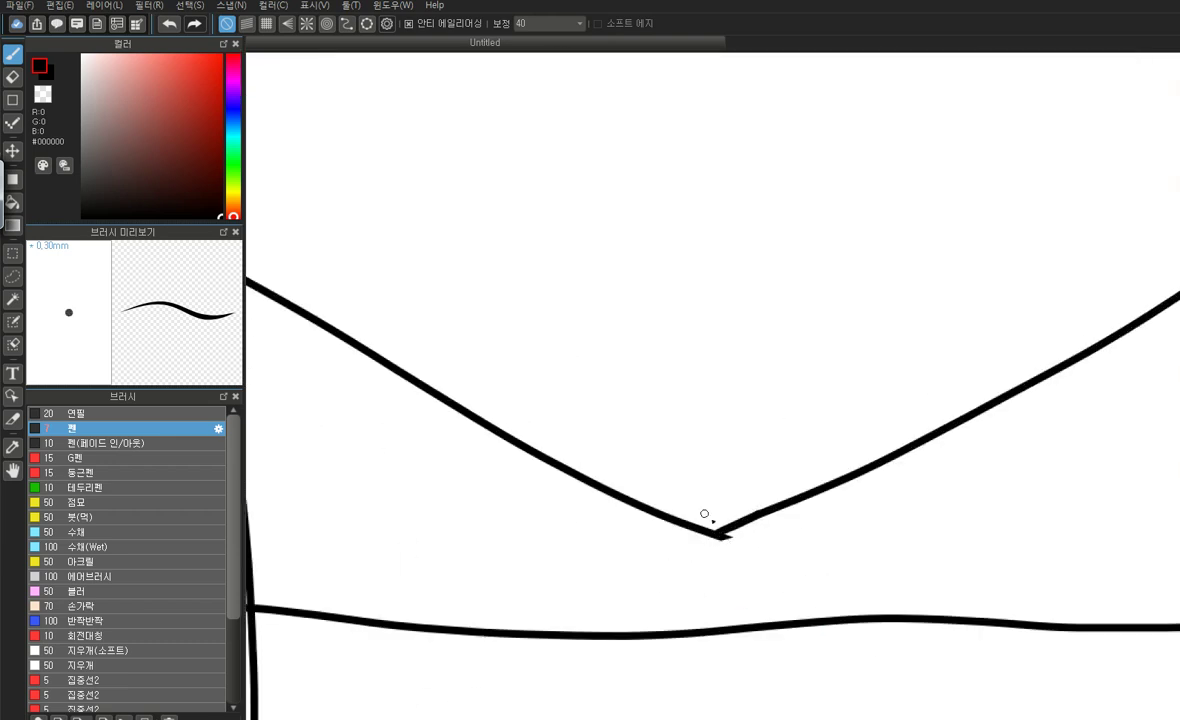
pyautogui.scroll(-3, 658, 527)
pyautogui.scroll(1, 661, 522)
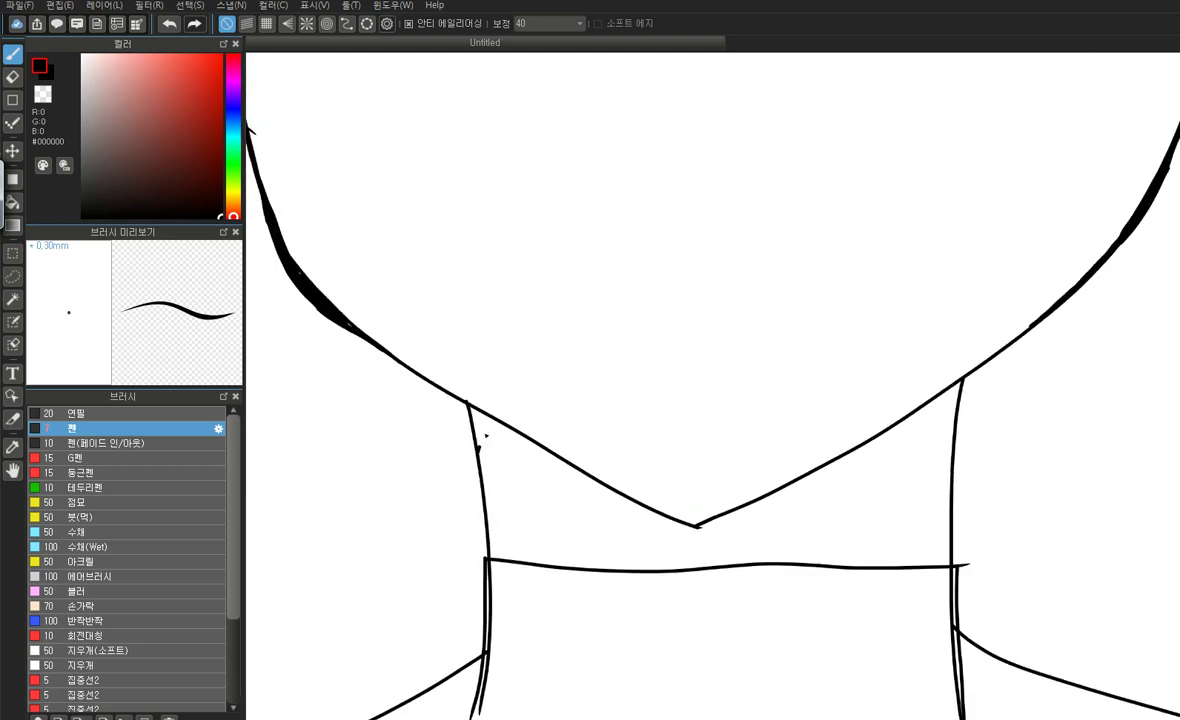
pyautogui.moveTo(485, 427); pyautogui.dragTo(688, 549)
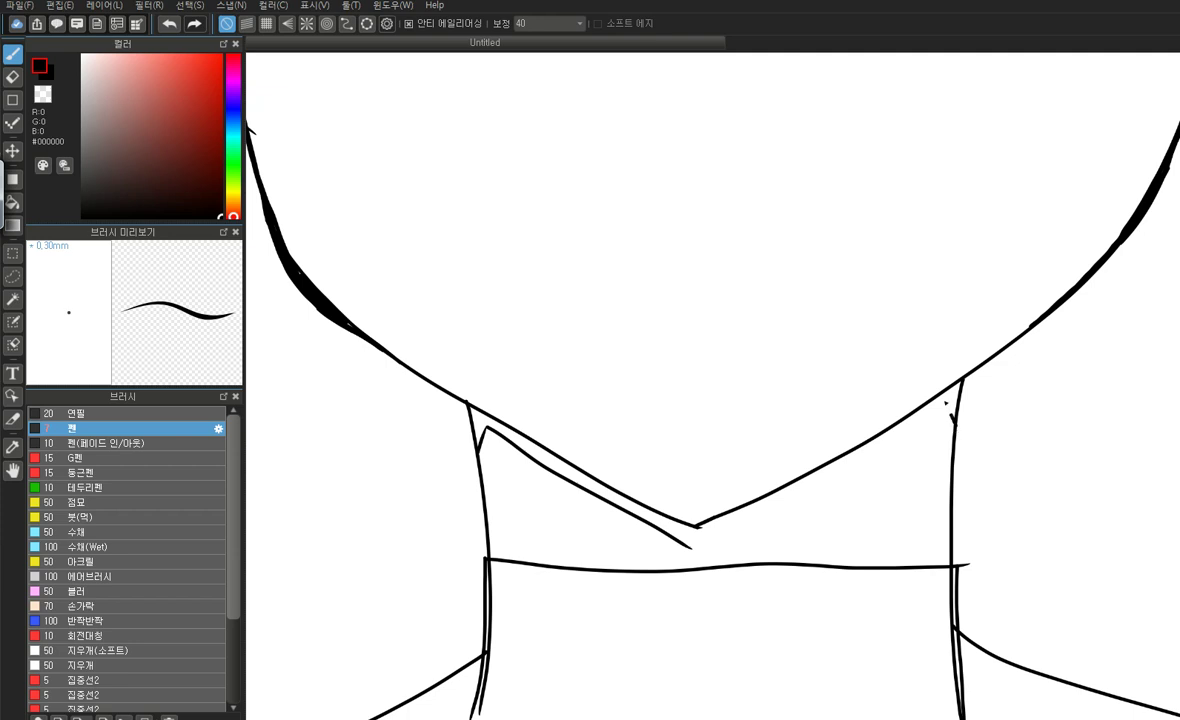
pyautogui.moveTo(946, 406); pyautogui.dragTo(692, 551)
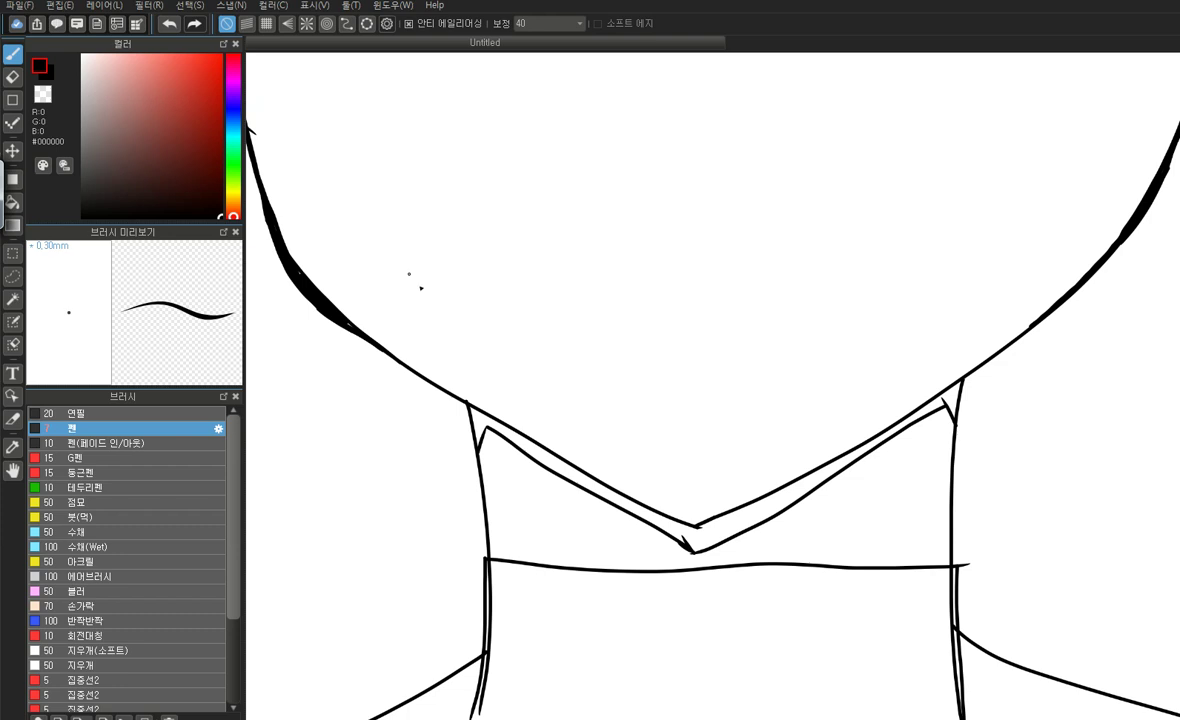
# Fill the gap between the right-hand character's chin line and the line beneath it with black
pyautogui.click(13, 201)
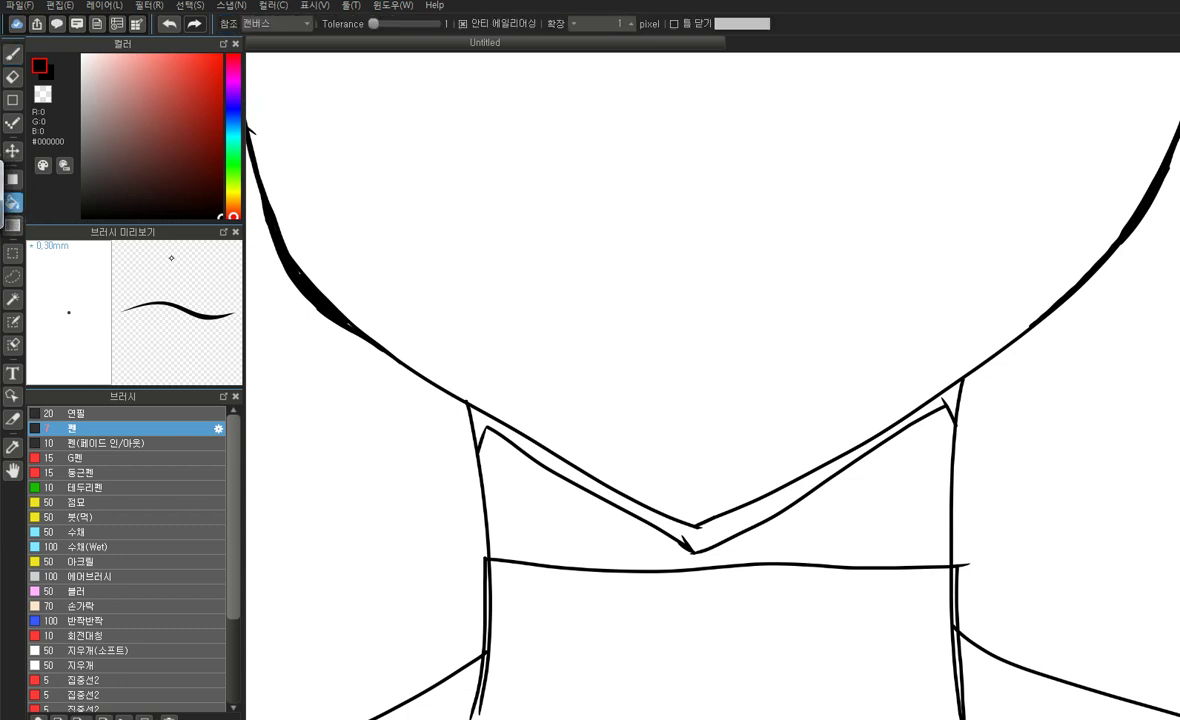
pyautogui.click(483, 403)
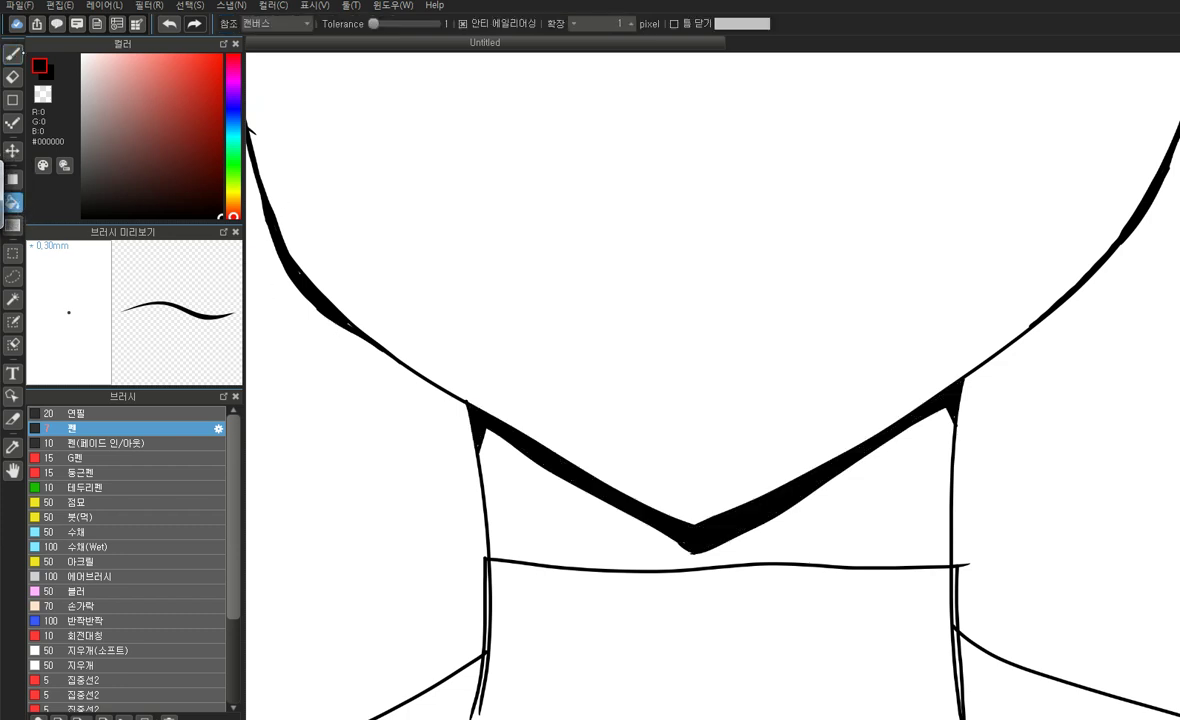
pyautogui.press('b')
pyautogui.scroll(-6, 780, 422)
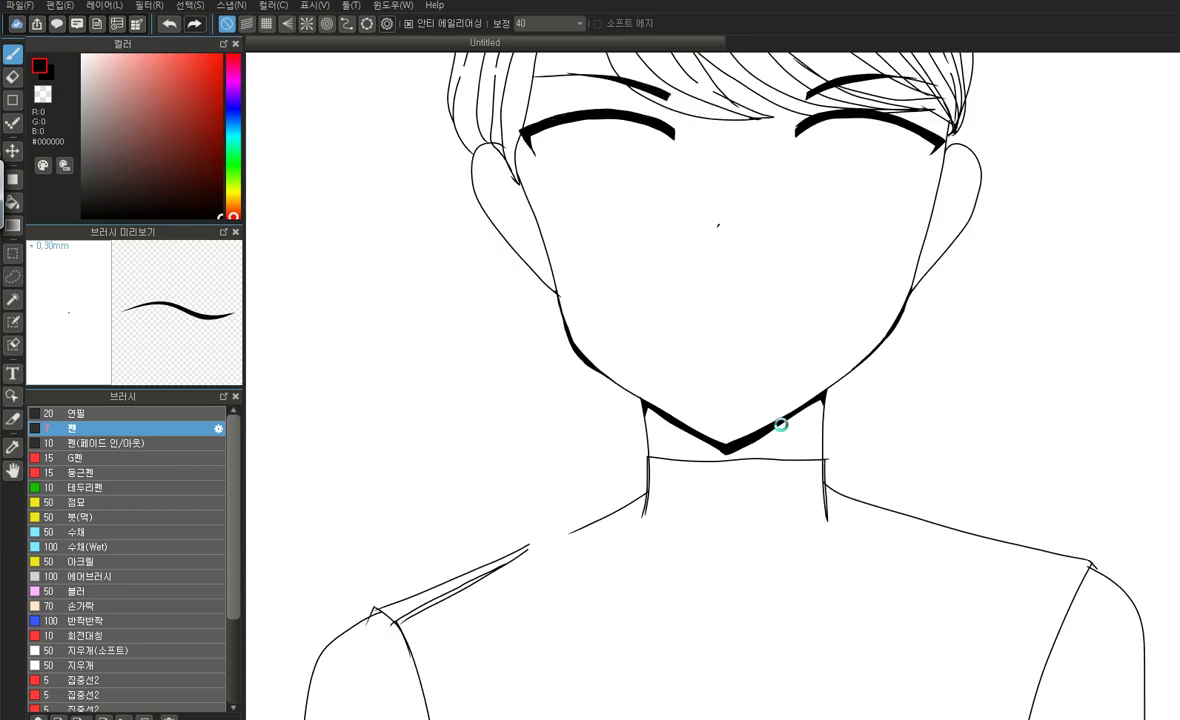
# Ink a second line beneath the left-hand character's jaw across the neck and fill the gap with black
pyautogui.scroll(7, 491, 457)
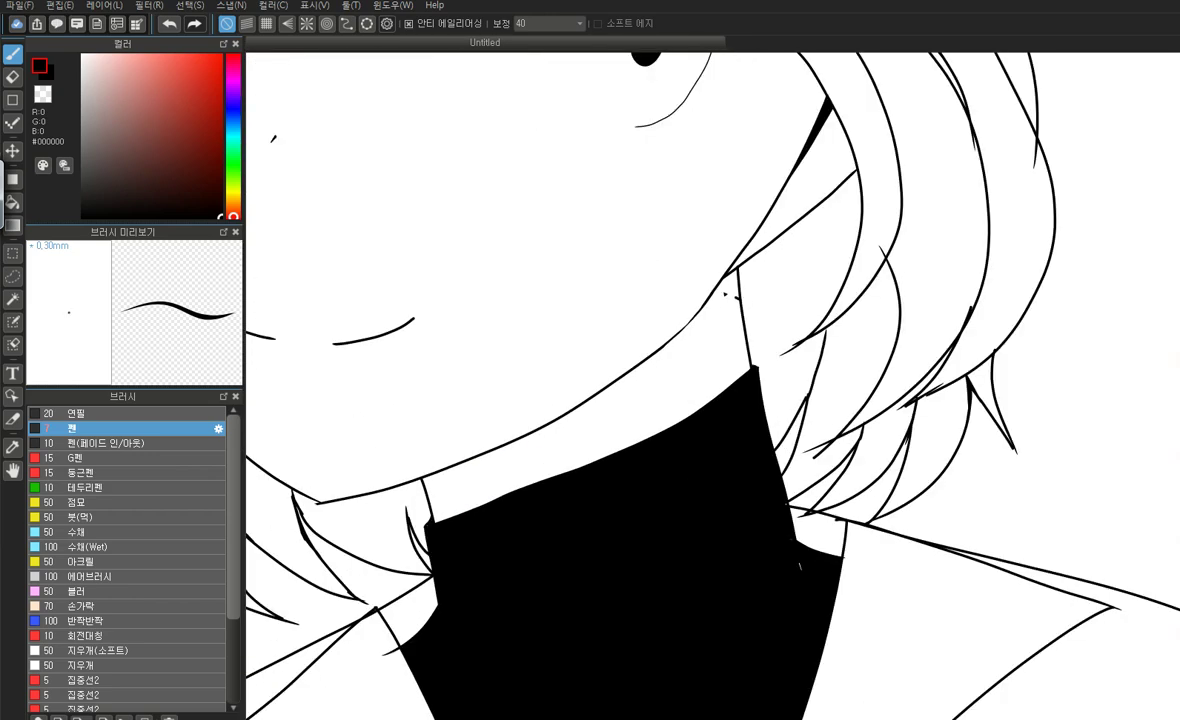
pyautogui.moveTo(705, 328)
pyautogui.mouseDown()
pyautogui.moveTo(549, 449)
pyautogui.moveTo(440, 488)
pyautogui.mouseUp()
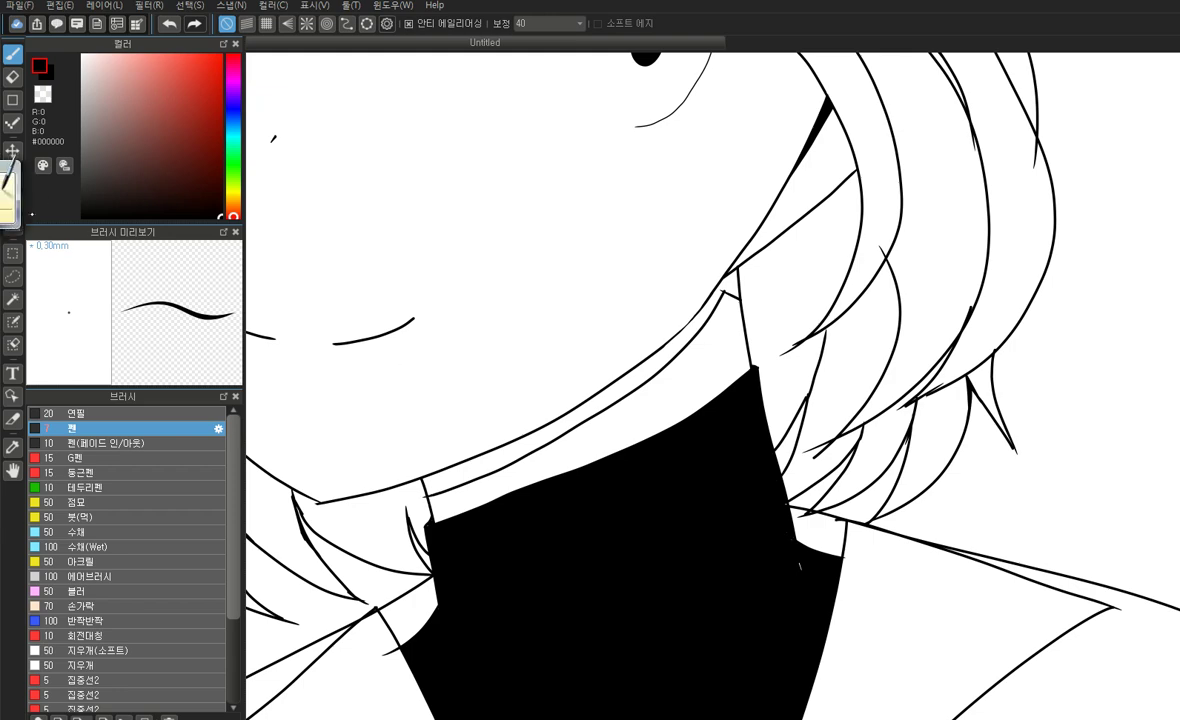
pyautogui.click(13, 201)
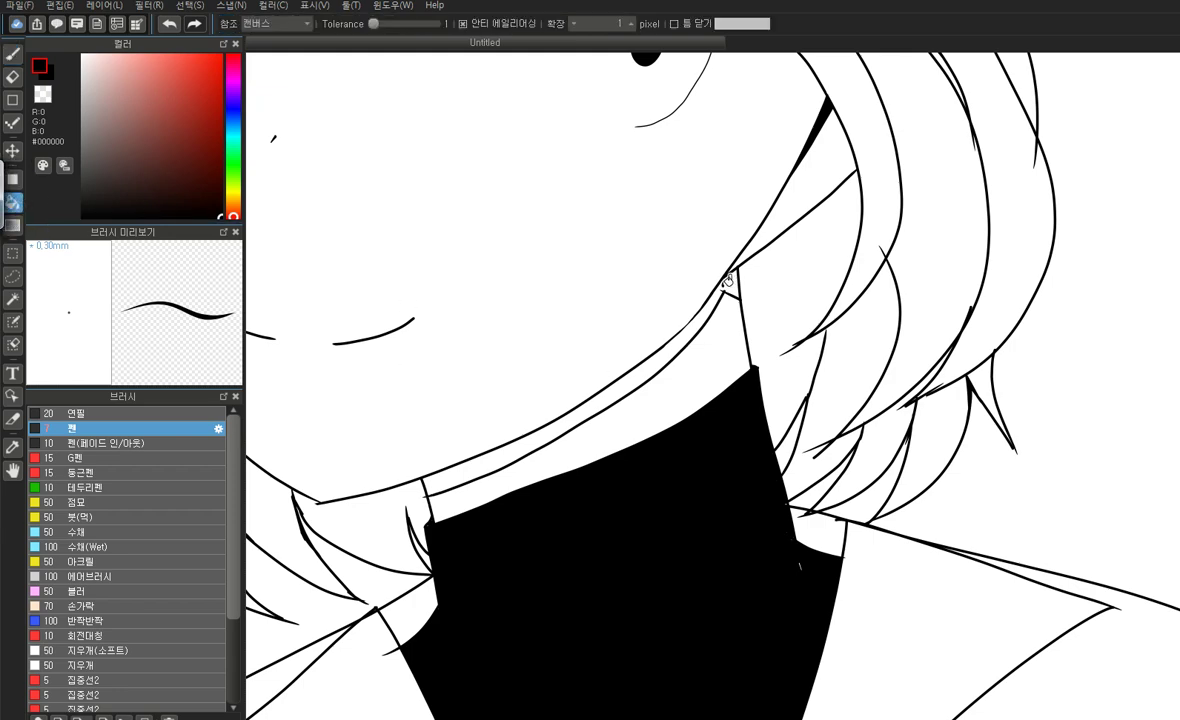
pyautogui.click(715, 305)
pyautogui.scroll(-7, 586, 477)
pyautogui.scroll(-3, 586, 477)
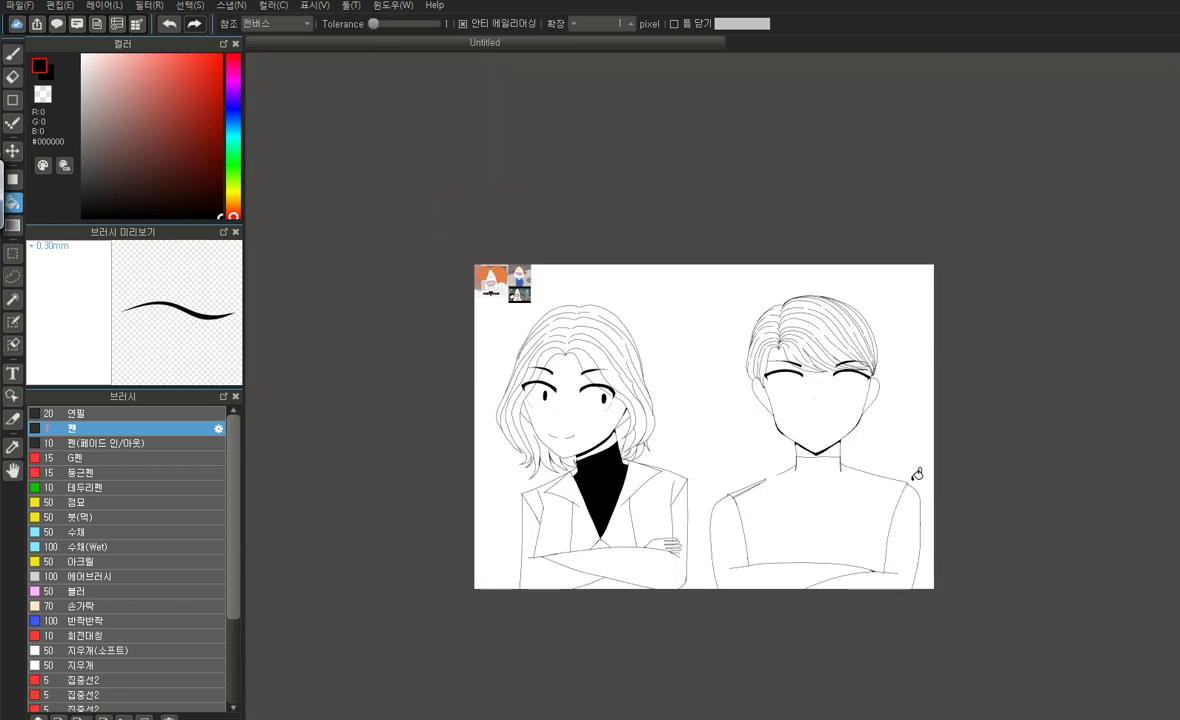
# Ink a line joining the right-hand character's hair ends to the top of the right ear
pyautogui.scroll(4, 801, 363)
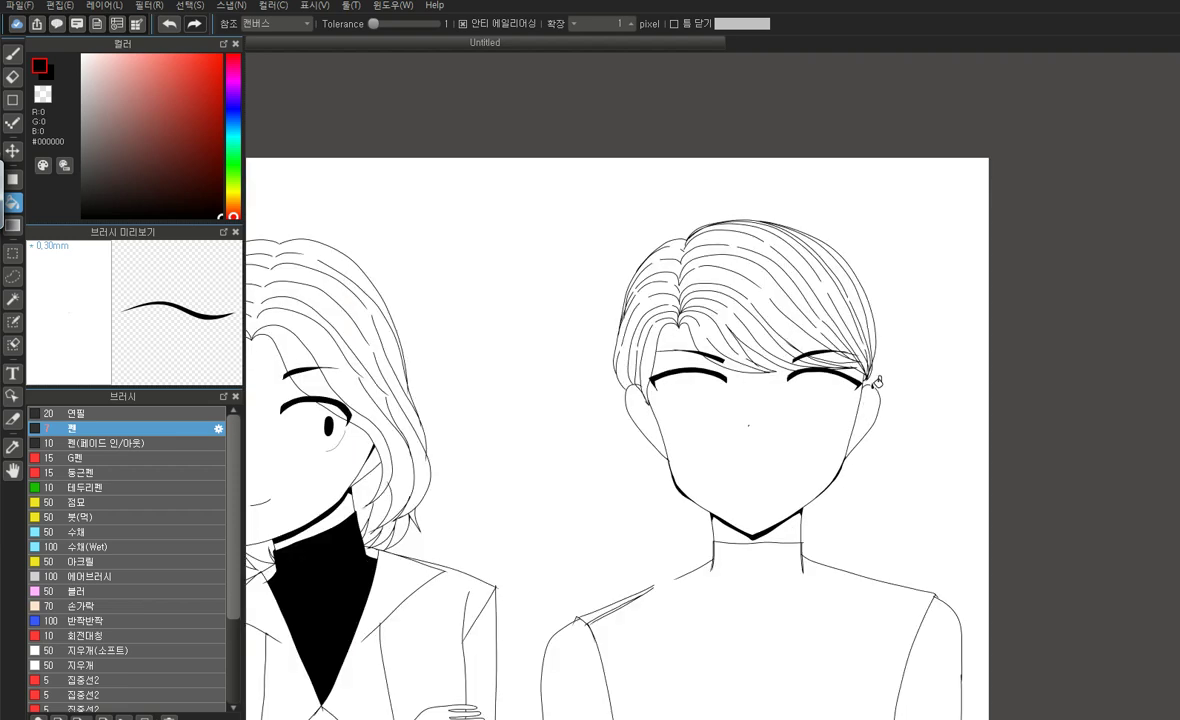
pyautogui.scroll(5, 857, 413)
pyautogui.click(11, 51)
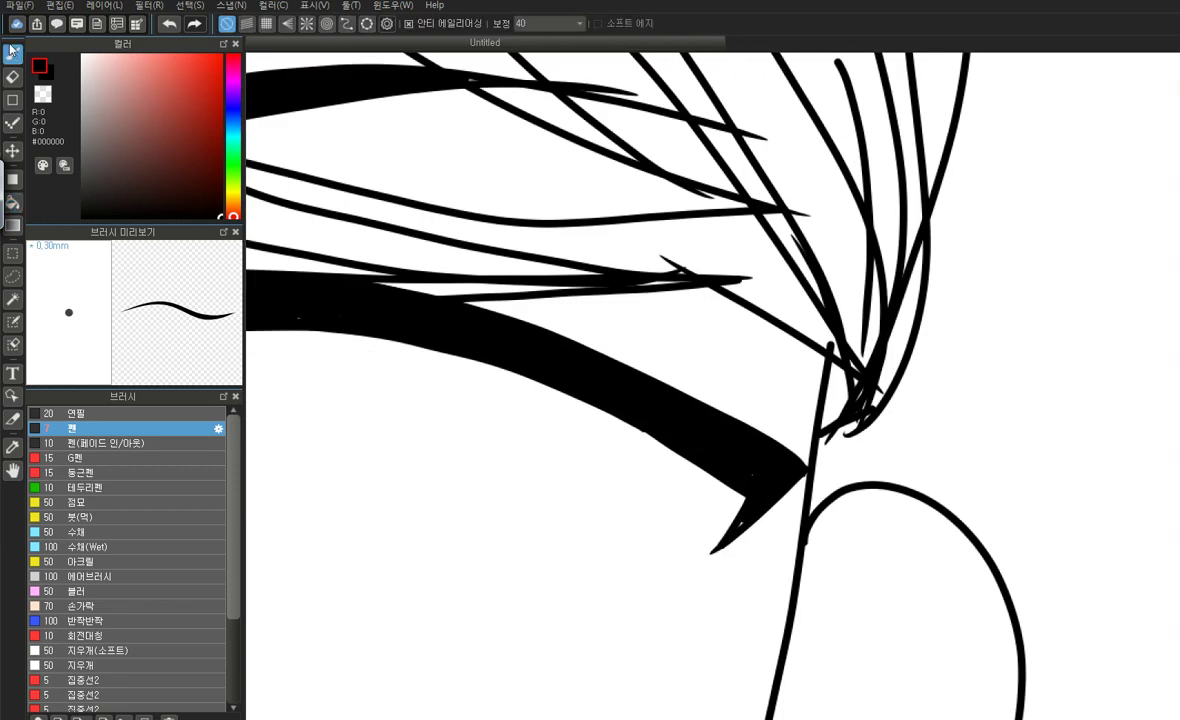
pyautogui.moveTo(871, 416); pyautogui.dragTo(803, 517)
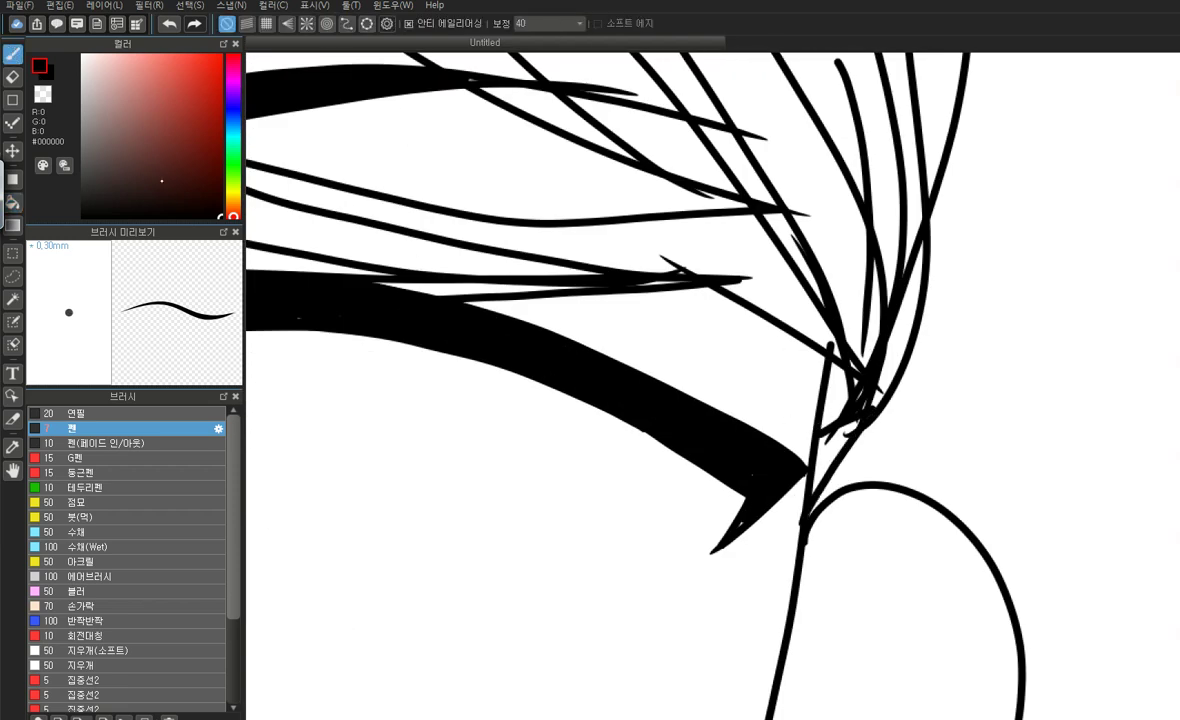
# Fill the small gaps between the hair ends, face line and right ear with black, dismissing the handwriting input window
pyautogui.click(14, 188)
pyautogui.click(13, 201)
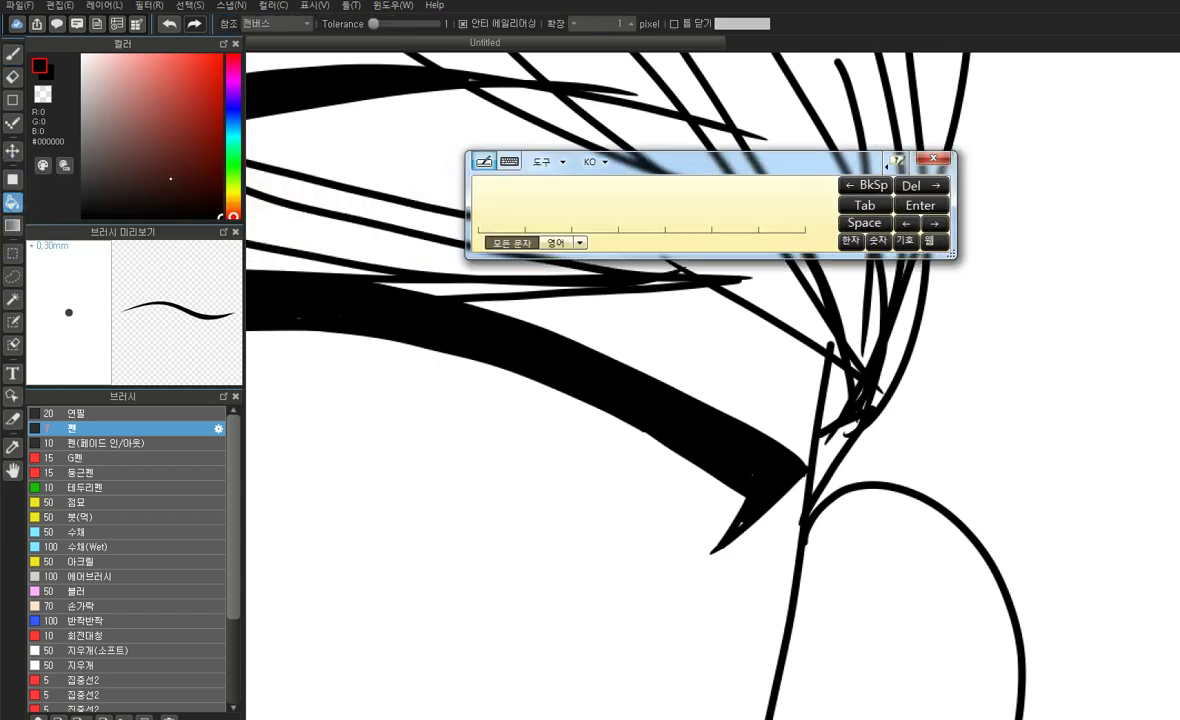
pyautogui.click(935, 158)
pyautogui.click(840, 390)
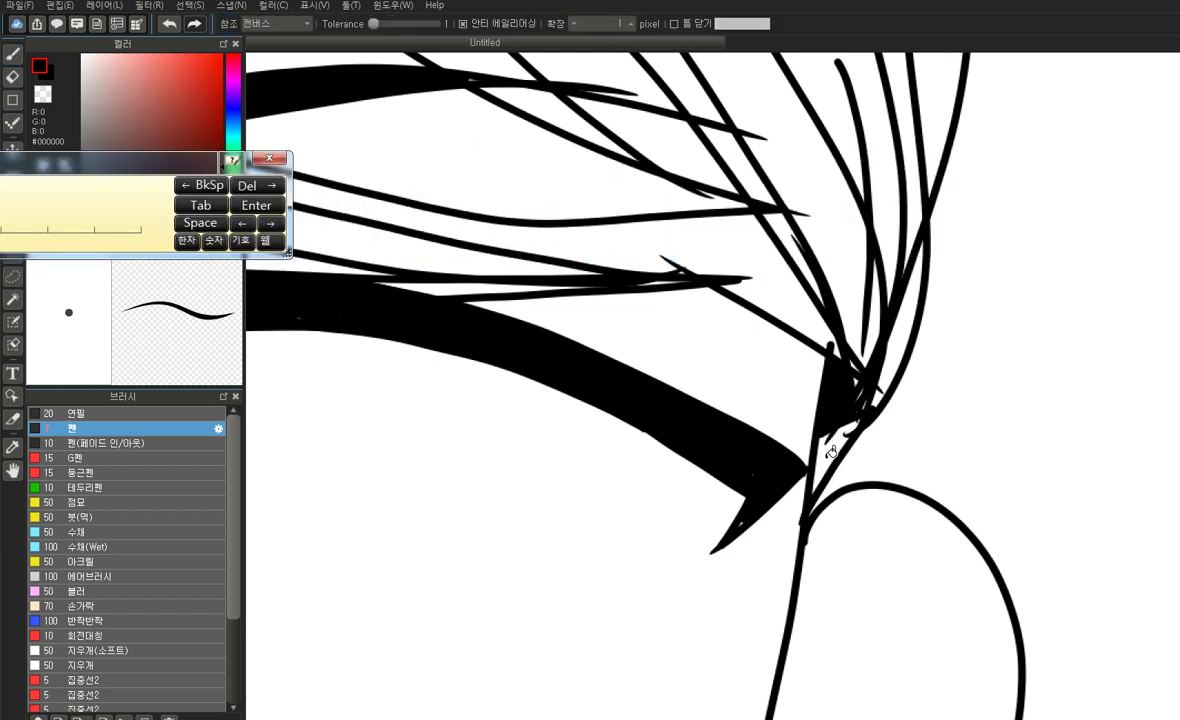
pyautogui.click(830, 452)
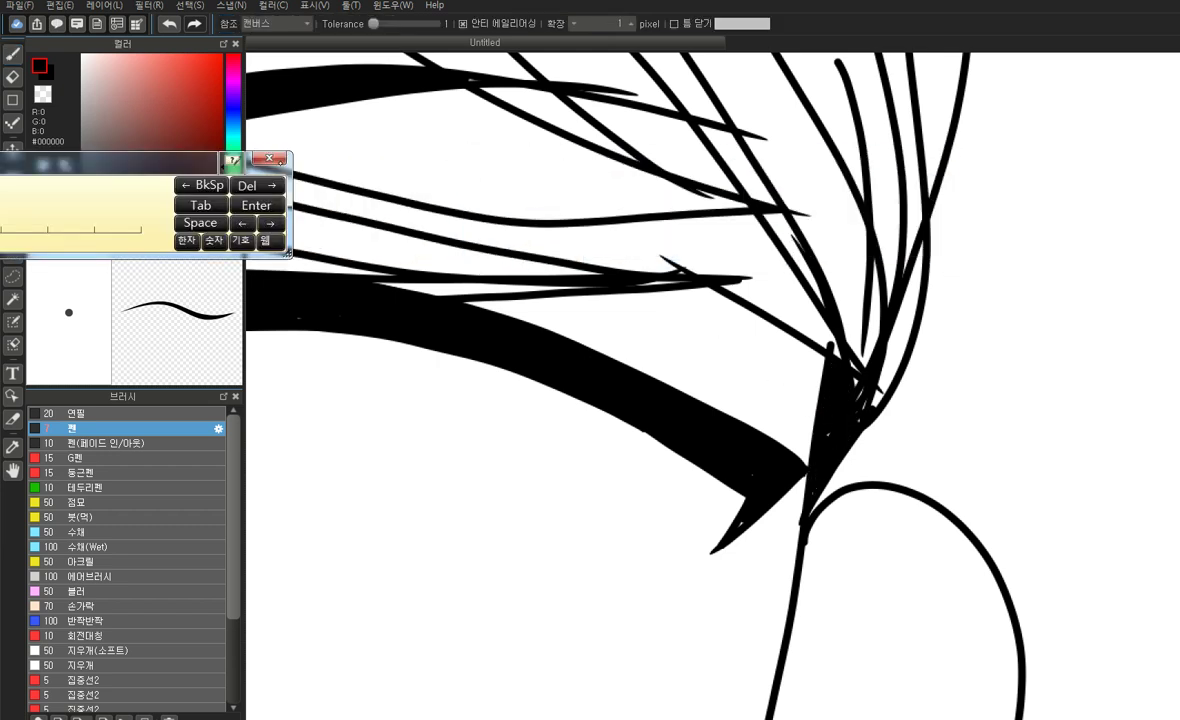
pyautogui.click(269, 157)
pyautogui.scroll(-6, 835, 543)
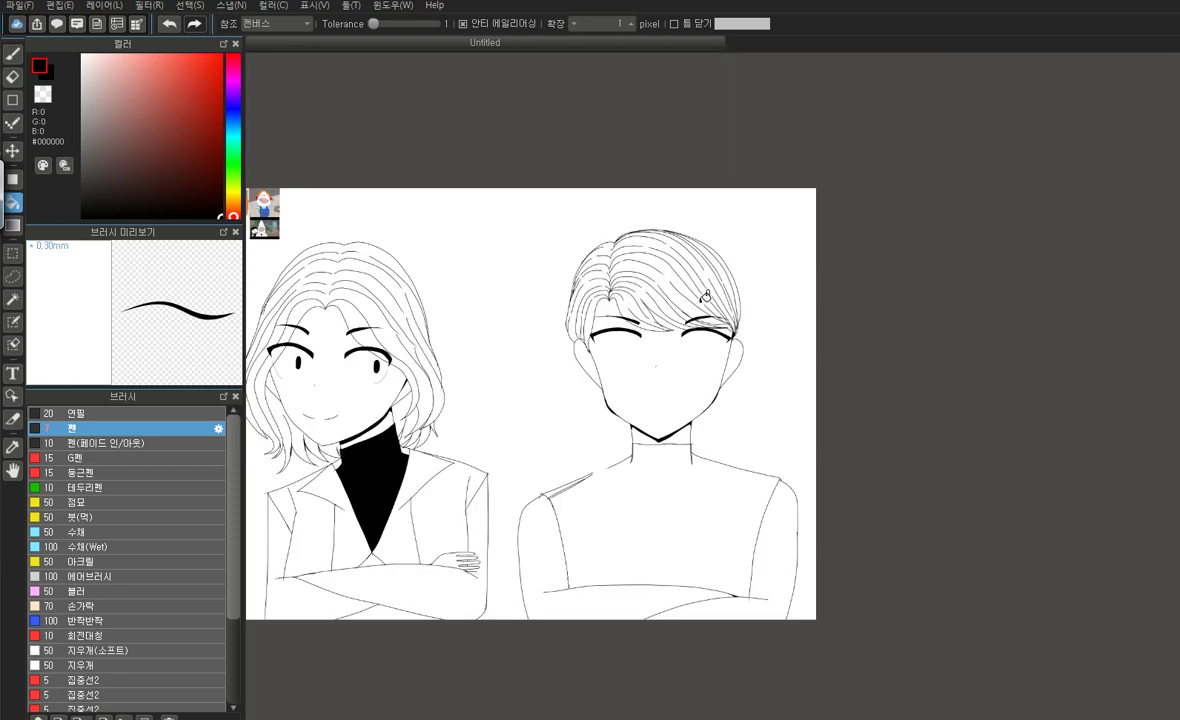
pyautogui.click(13, 54)
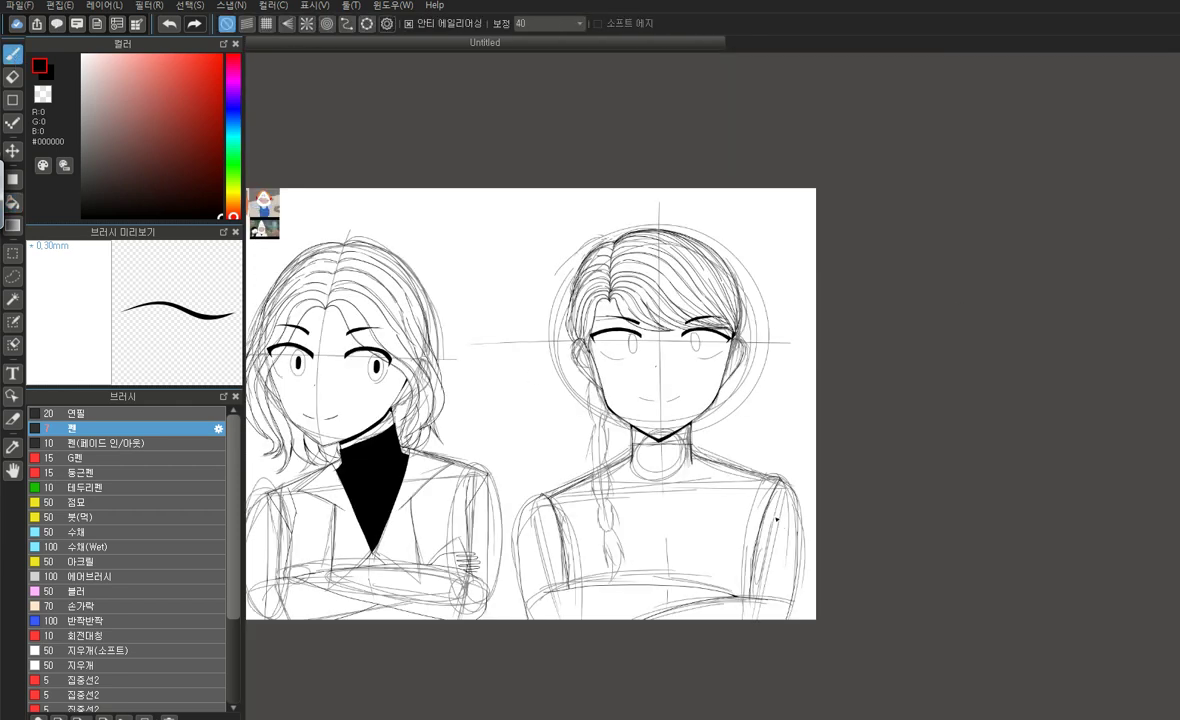
pyautogui.scroll(4, 624, 519)
pyautogui.scroll(-1, 647, 508)
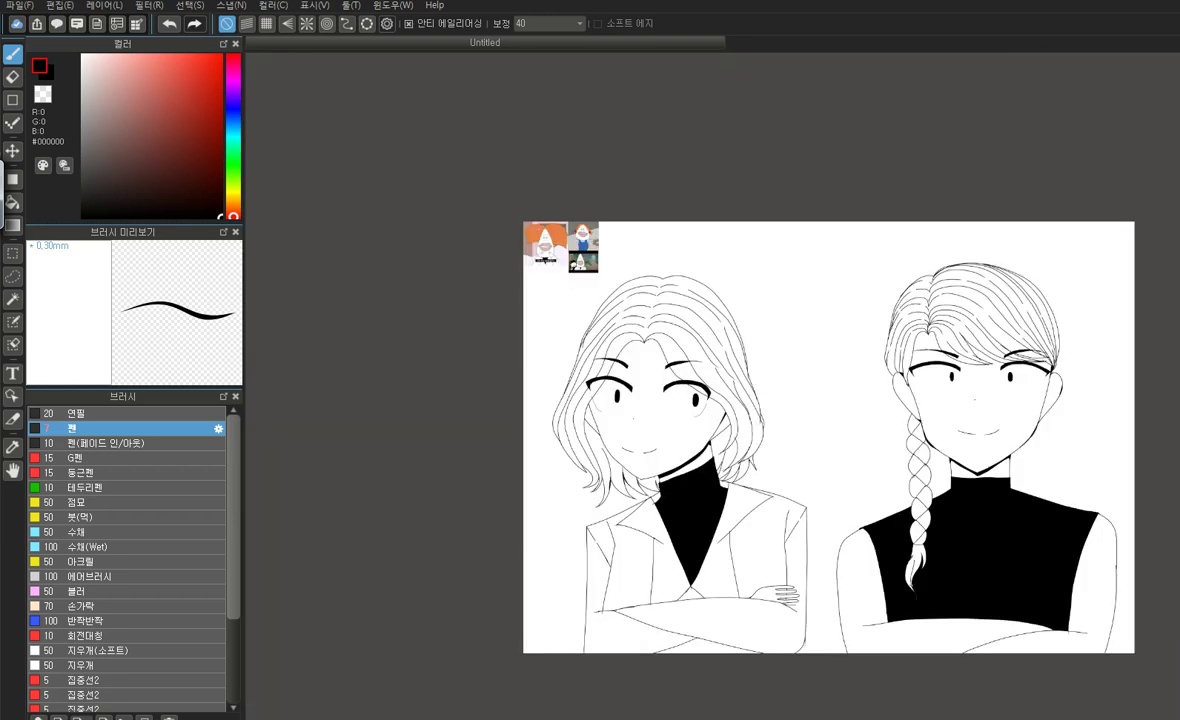
pyautogui.moveTo(751, 341); pyautogui.dragTo(620, 270)
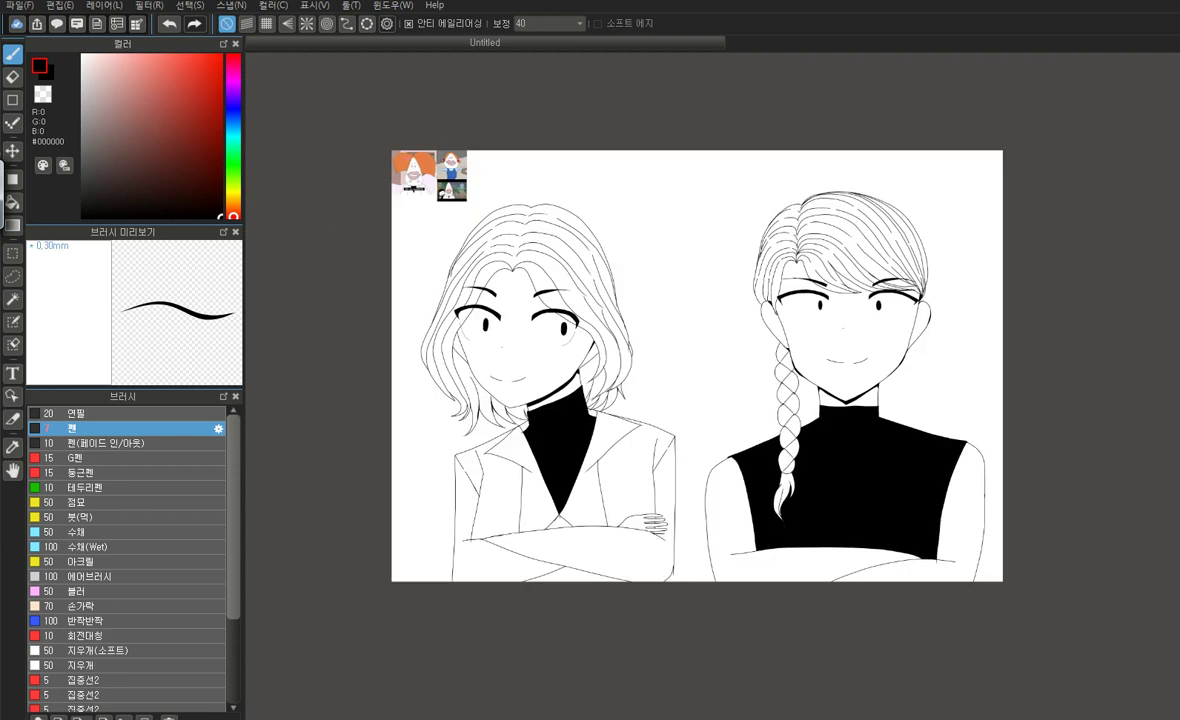
# Erase the two horizontal guide lines between the right-hand character's pupils
pyautogui.scroll(2, 448, 248)
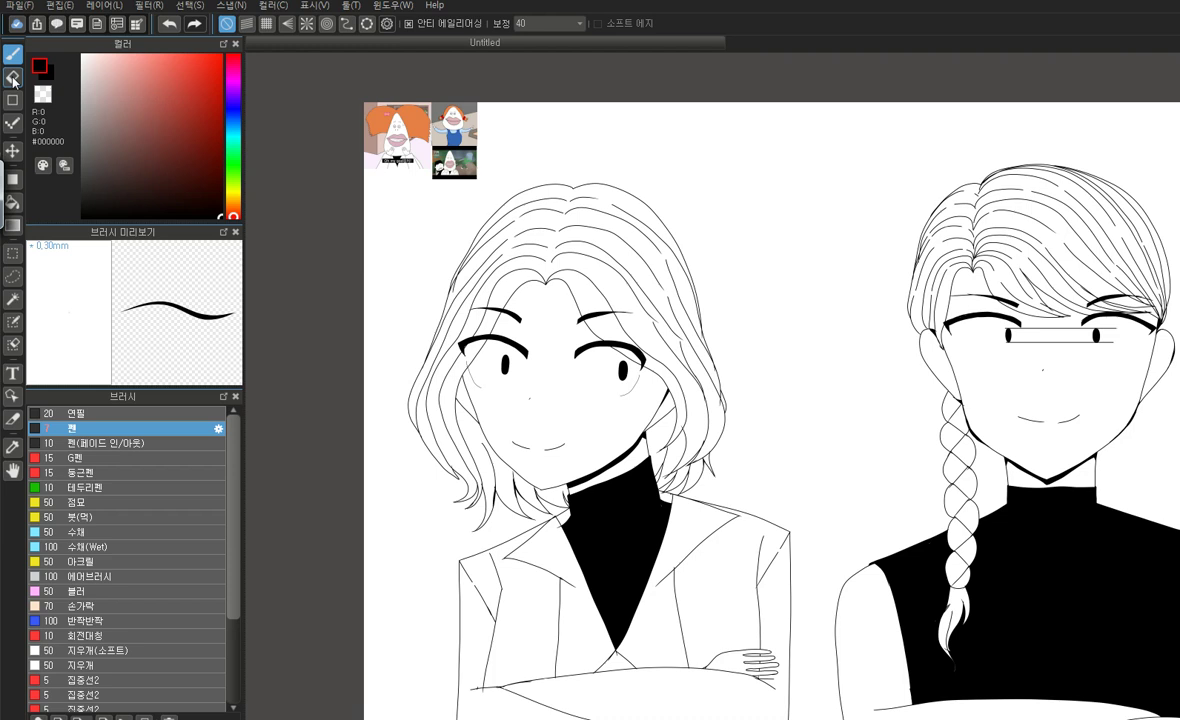
pyautogui.click(13, 77)
pyautogui.press(']')
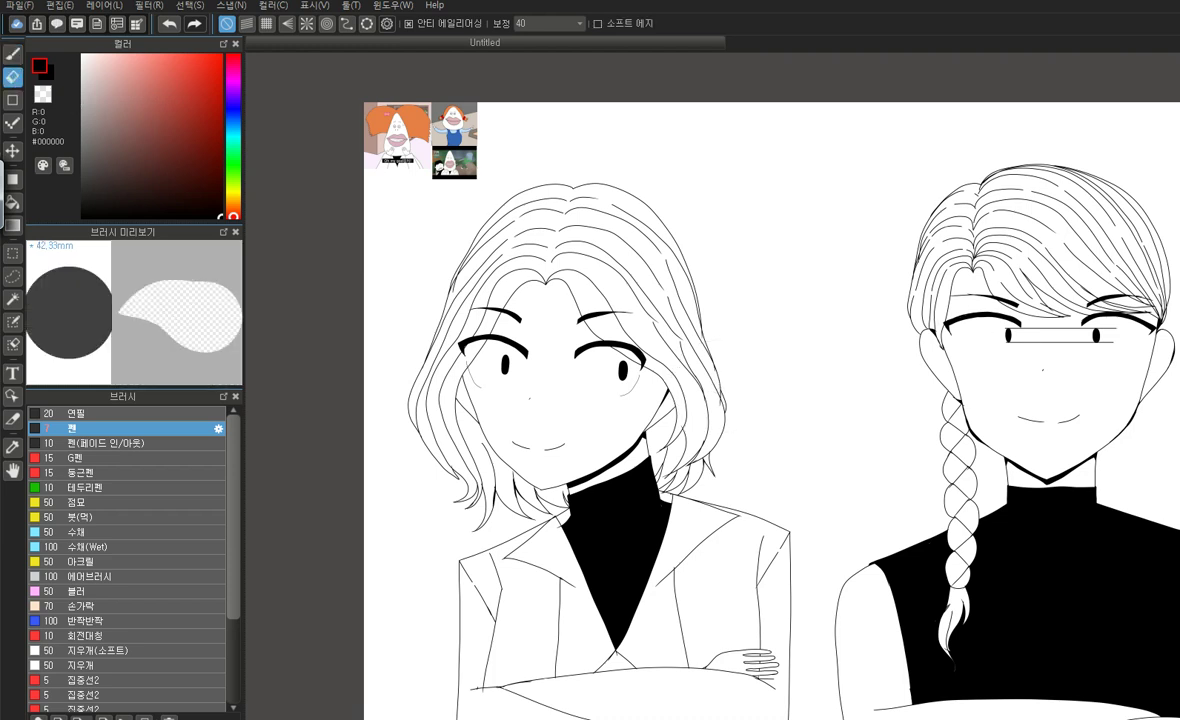
pyautogui.moveTo(1027, 356); pyautogui.dragTo(1076, 344)
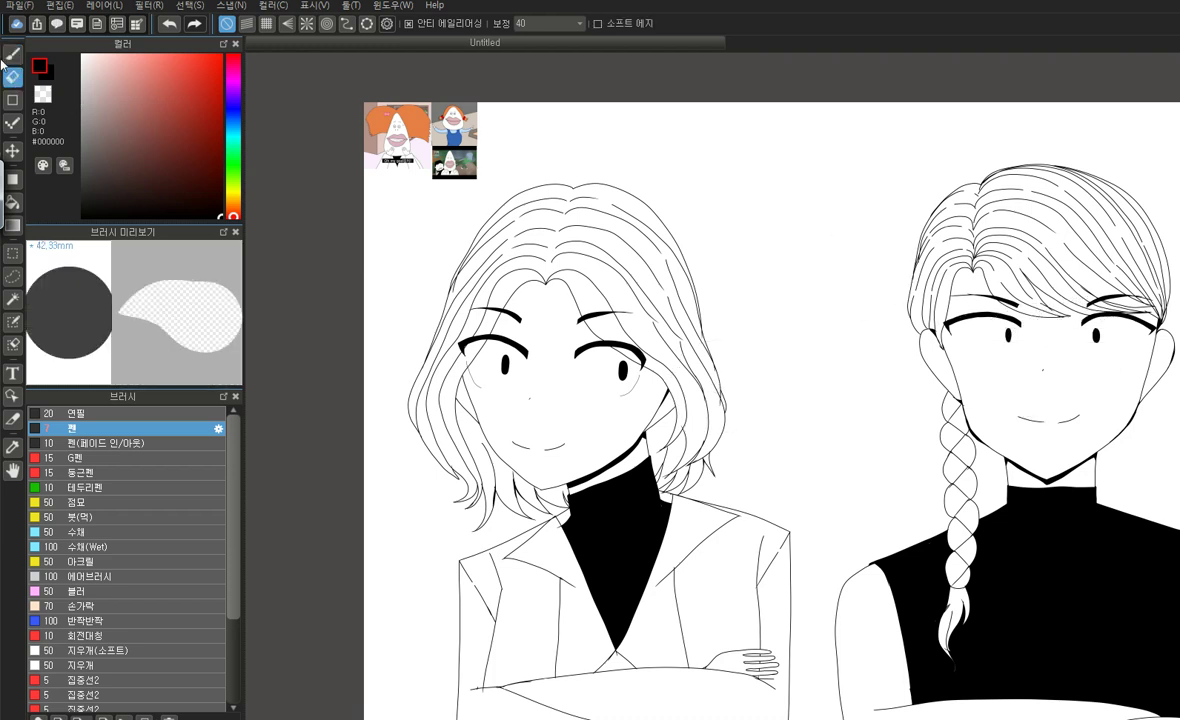
# Sample the orange hair colour #E67F45 from the large reference picture
pyautogui.click(13, 54)
pyautogui.hotkey('ctrl', '-')
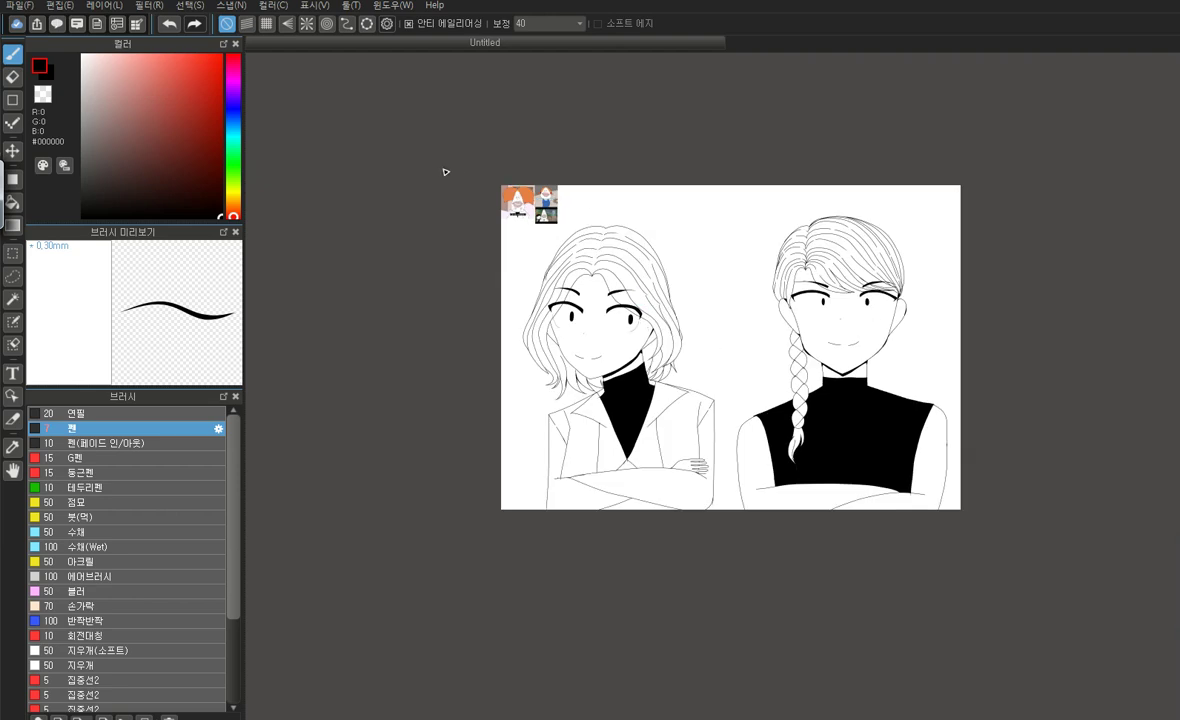
pyautogui.scroll(5, 510, 190)
pyautogui.keyDown('alt'); pyautogui.click(561, 210); pyautogui.keyUp('alt')
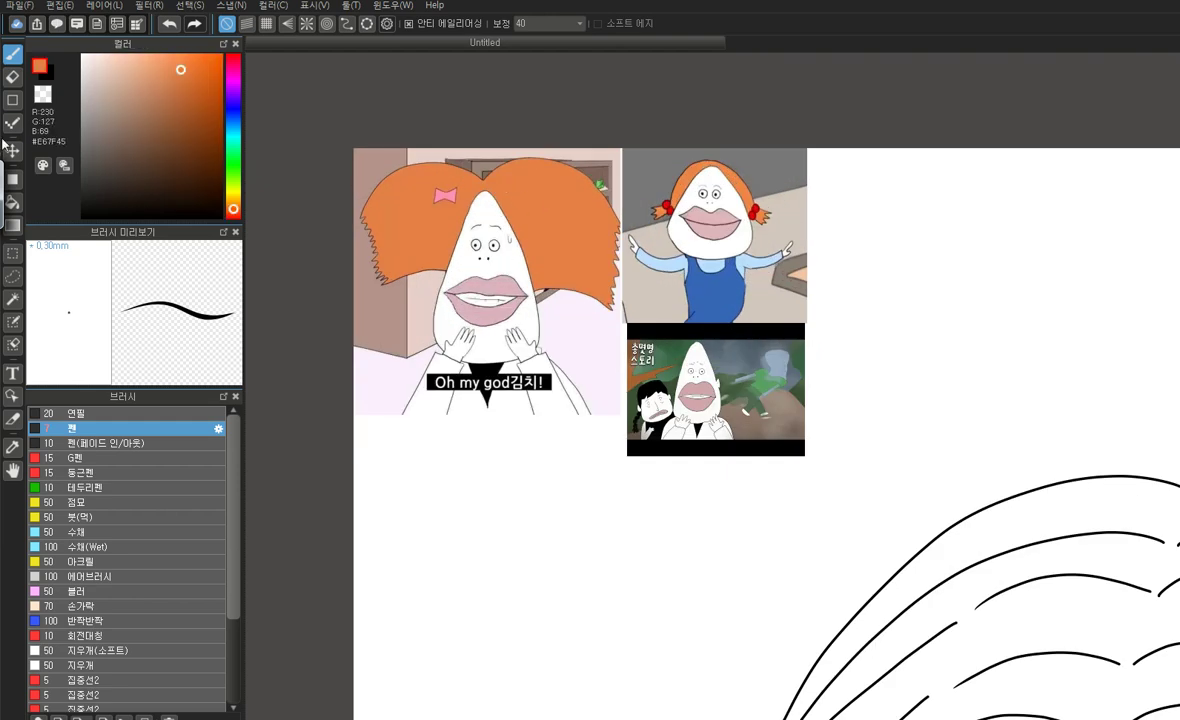
# Fill the left-hand character's main hair mass and the inner strands framing the face with orange #E67F45
pyautogui.click(14, 202)
pyautogui.scroll(-6, 672, 154)
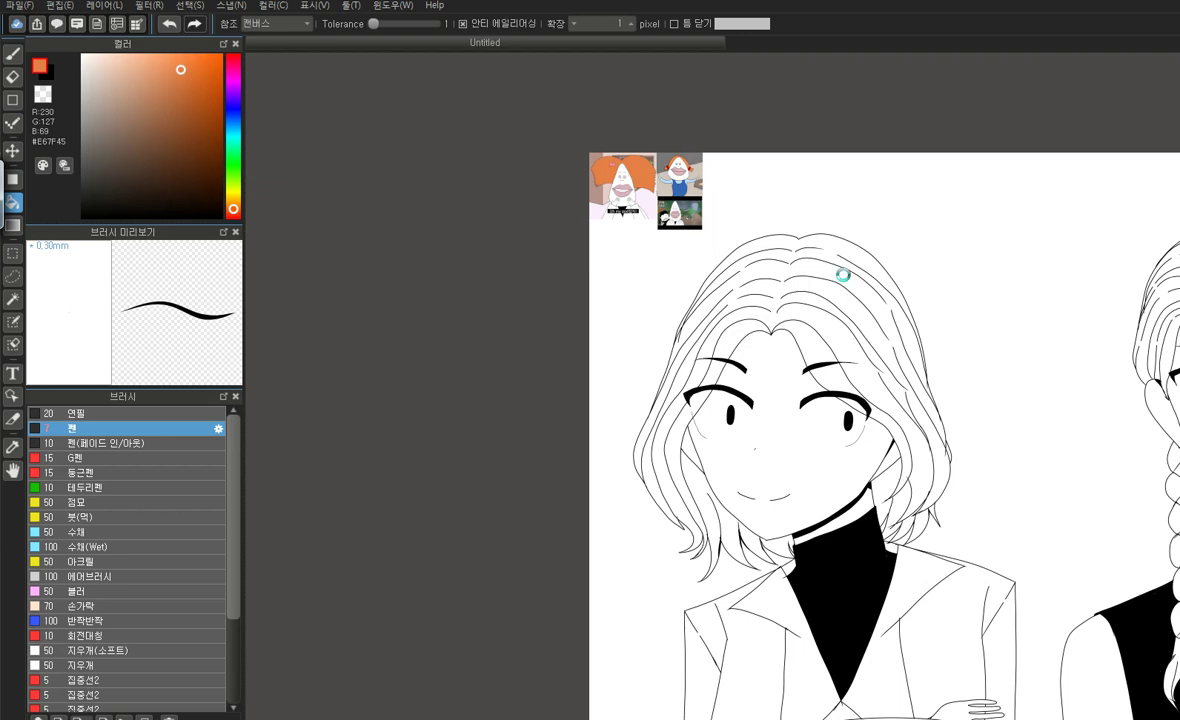
pyautogui.scroll(4, 843, 274)
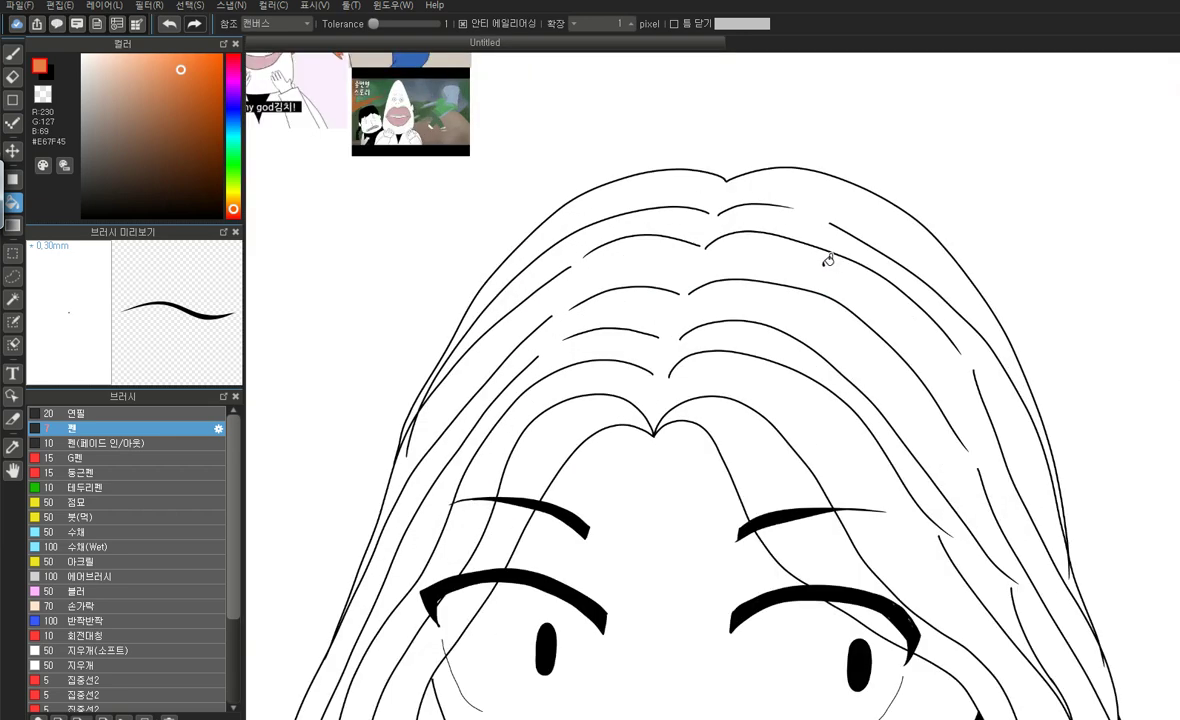
pyautogui.click(722, 293)
pyautogui.scroll(-3, 722, 293)
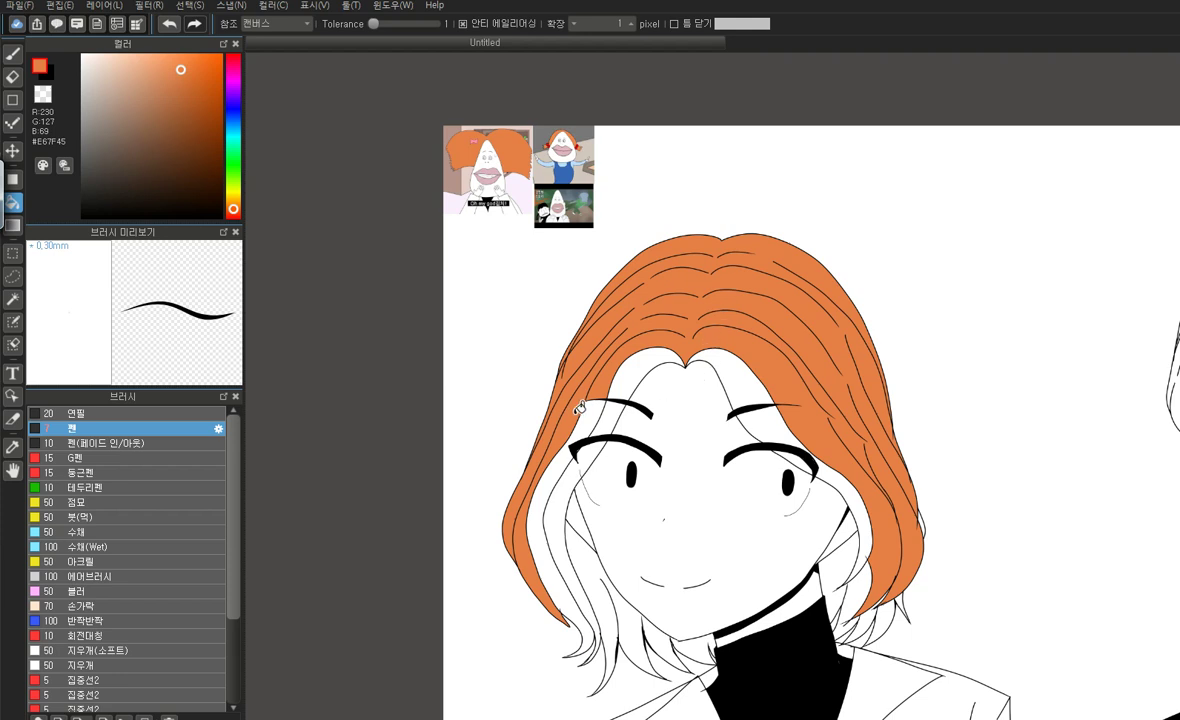
pyautogui.click(572, 477)
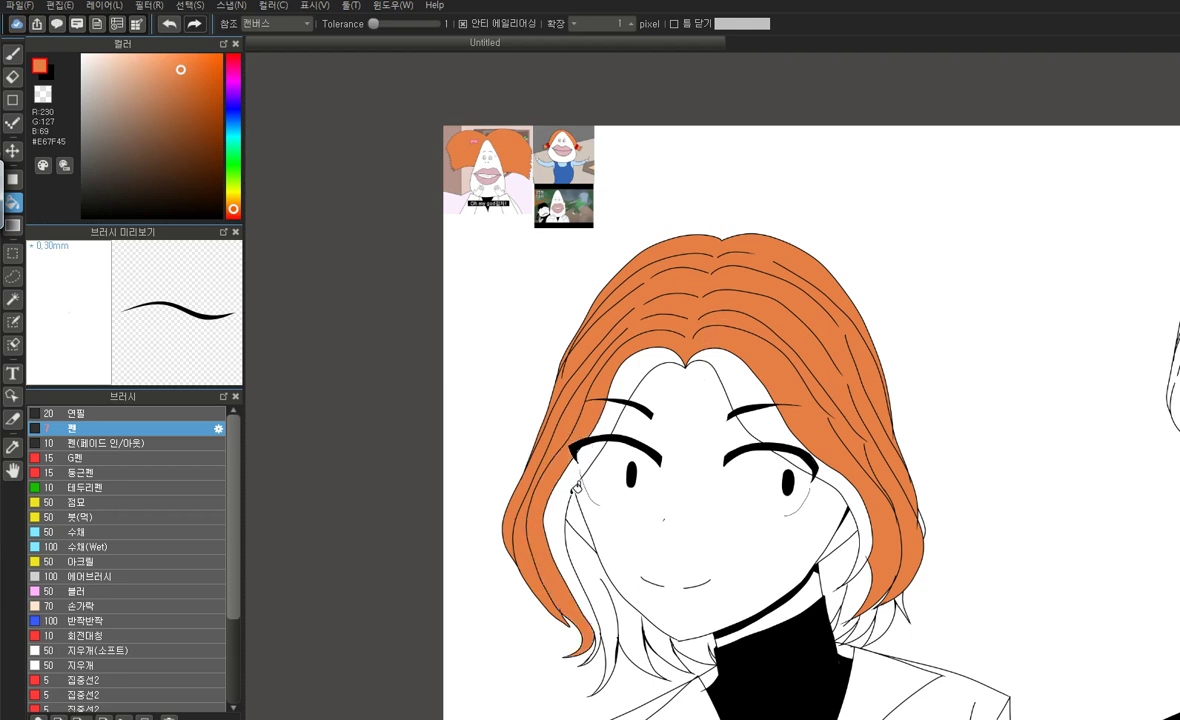
pyautogui.click(567, 493)
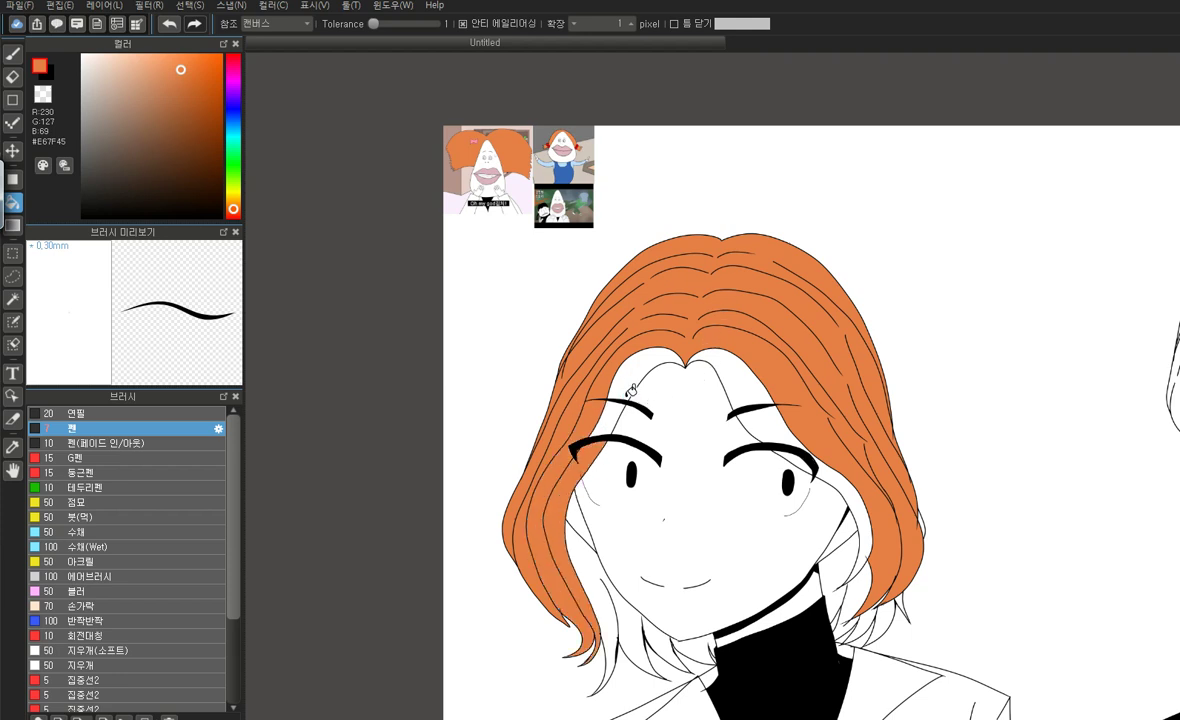
pyautogui.click(750, 401)
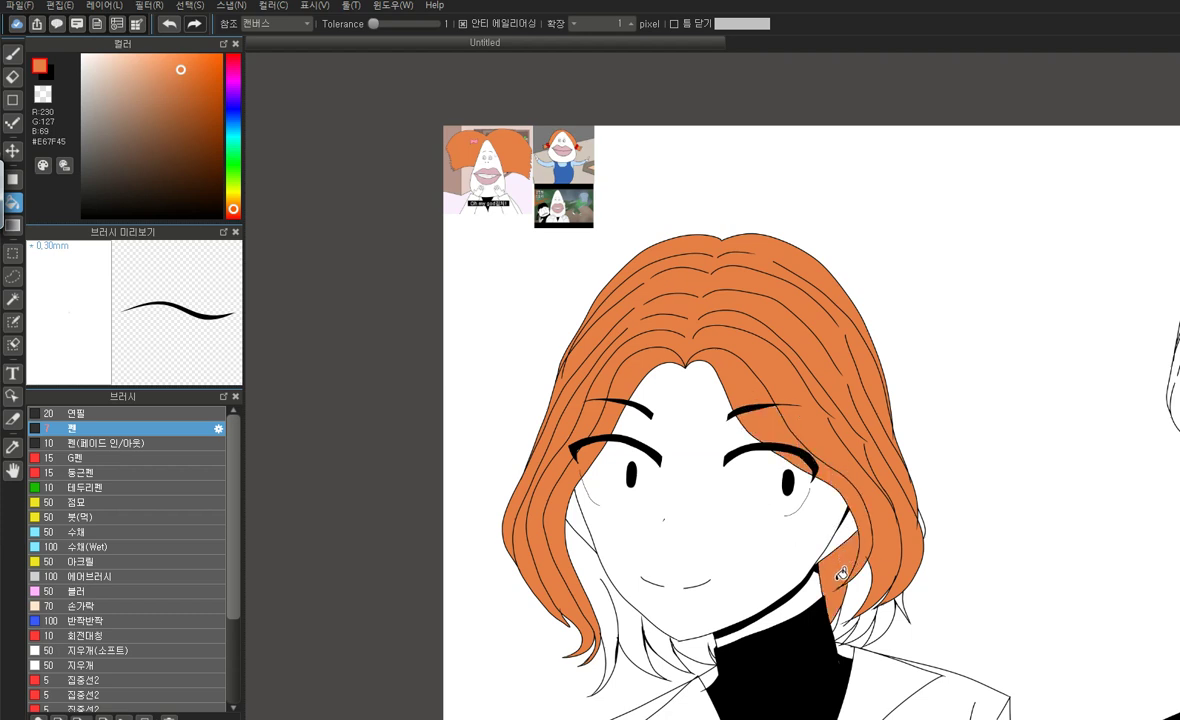
# Fill the left-hand character's remaining outer strands, hair tips and lower hair around the jaw and neck with orange #E67F45
pyautogui.scroll(3, 862, 506)
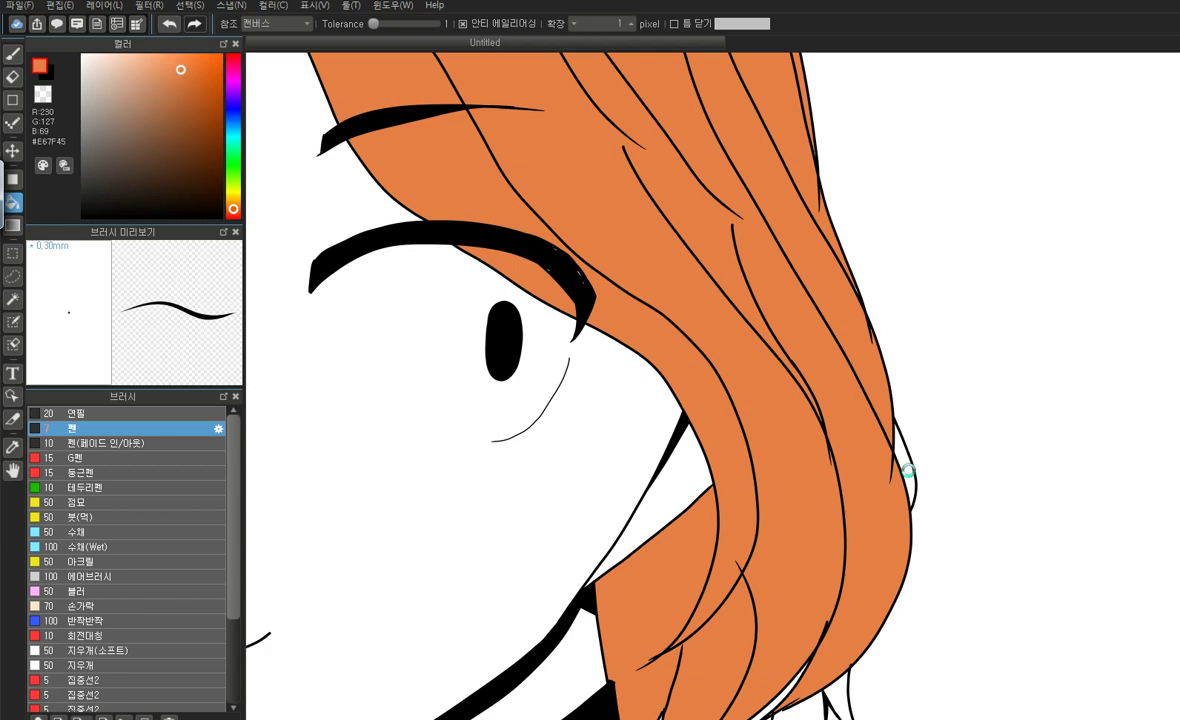
pyautogui.scroll(-4, 811, 385)
pyautogui.scroll(5, 790, 509)
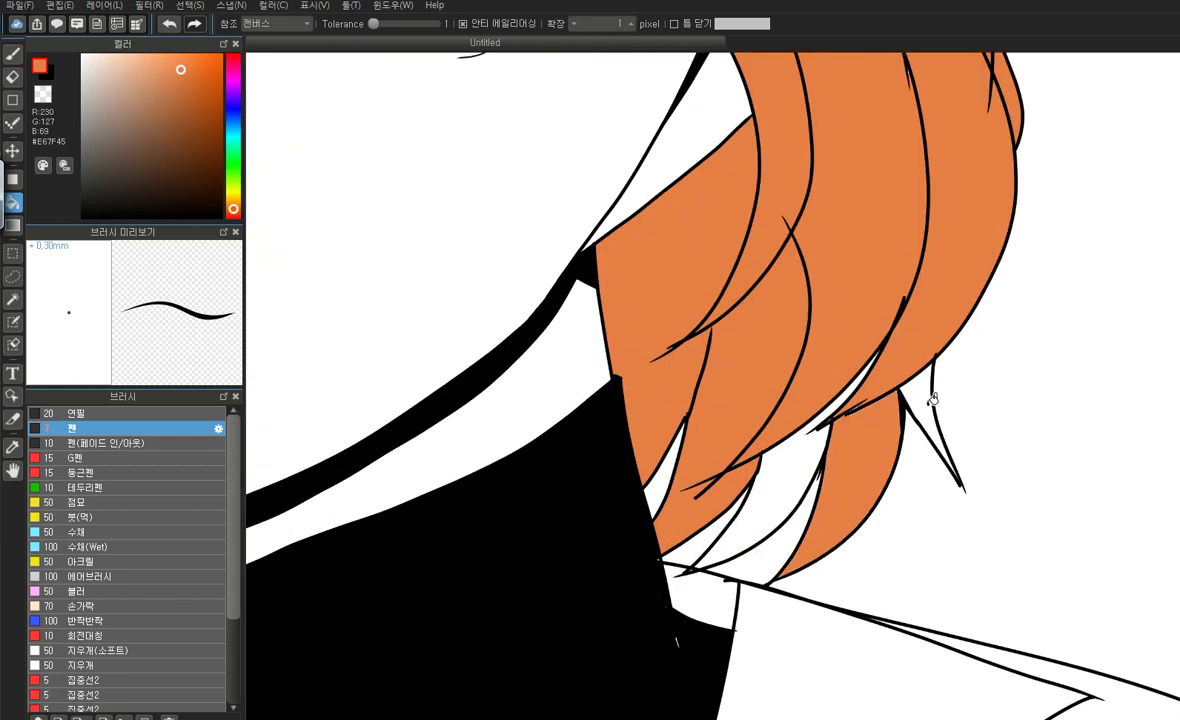
pyautogui.scroll(-4, 932, 398)
pyautogui.scroll(3, 675, 455)
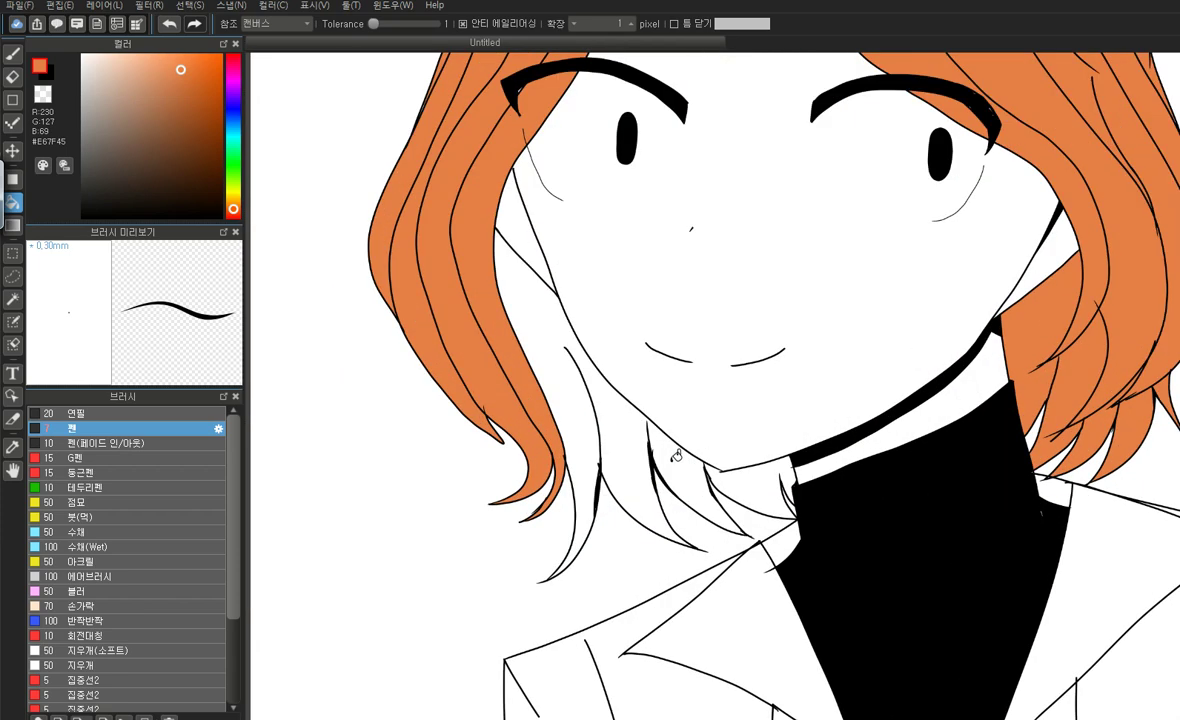
pyautogui.click(700, 460)
pyautogui.click(638, 462)
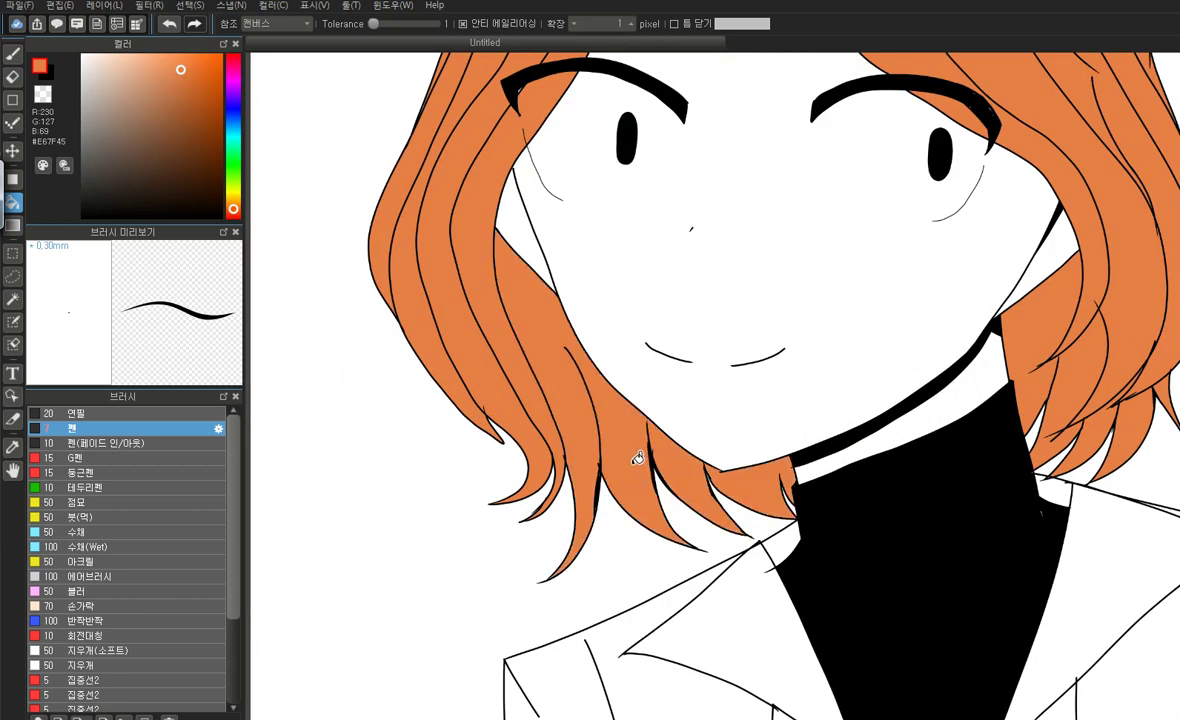
pyautogui.scroll(-2, 689, 417)
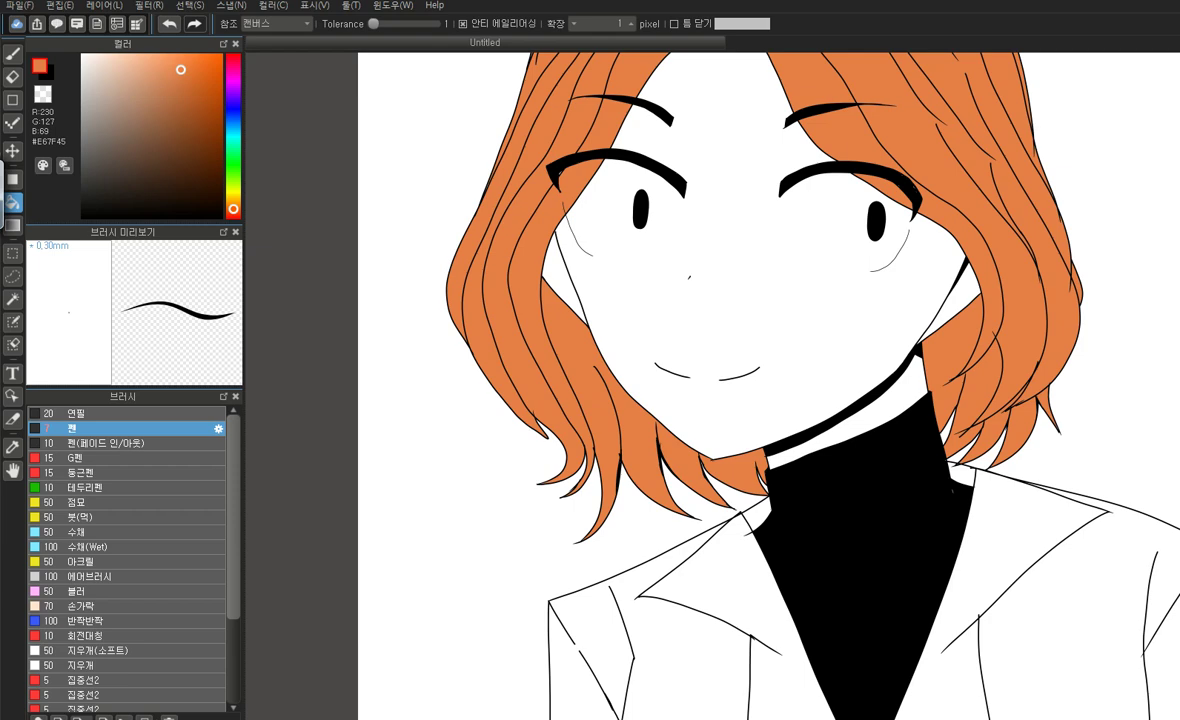
pyautogui.scroll(-2, 717, 386)
pyautogui.scroll(-3, 447, 393)
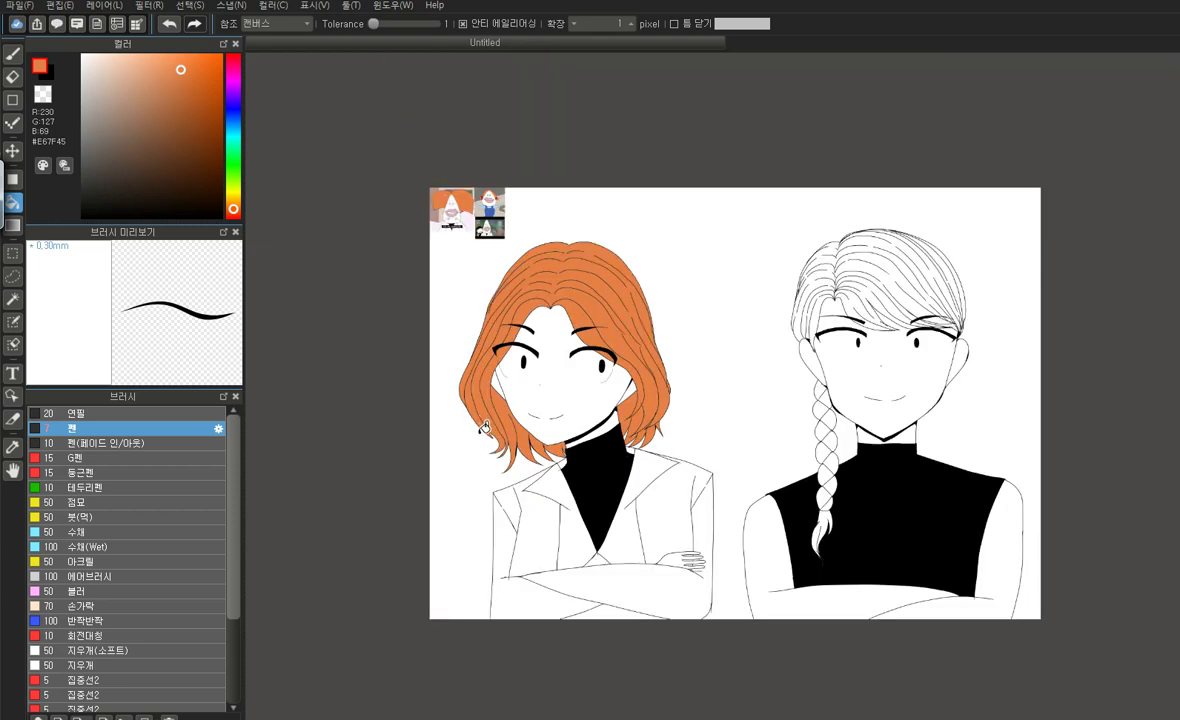
# Set the colour to near-black #1B1B1B and fill the right-hand character's main hair mass and fringe
pyautogui.scroll(3, 910, 277)
pyautogui.scroll(1, 910, 277)
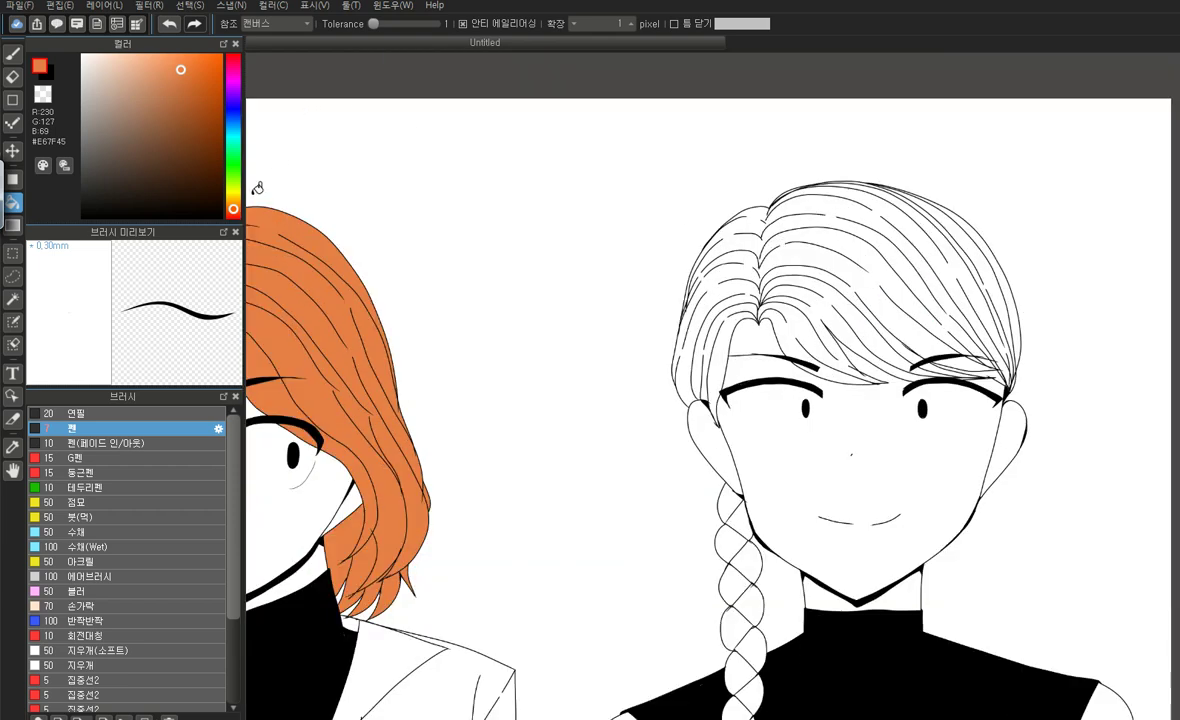
pyautogui.moveTo(180, 207)
pyautogui.mouseDown()
pyautogui.moveTo(113, 174)
pyautogui.moveTo(80, 198)
pyautogui.mouseUp()
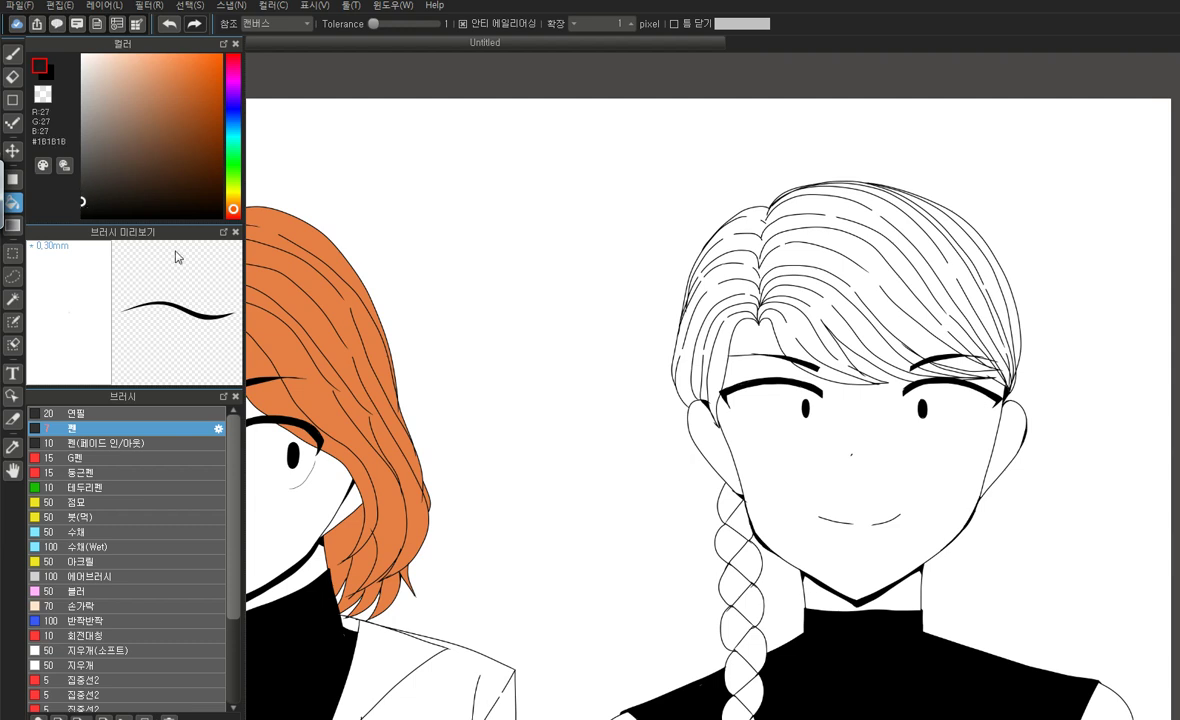
pyautogui.click(870, 262)
pyautogui.click(843, 305)
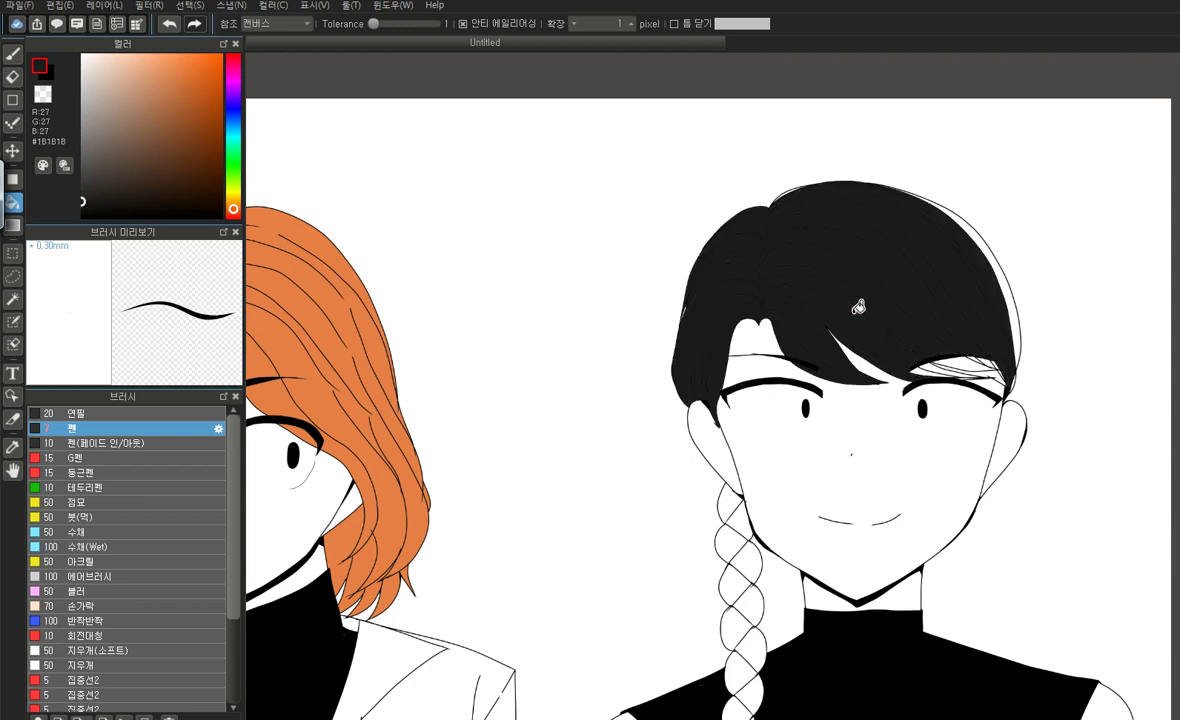
# Fill the small unfilled fringe sections around the right-hand eyebrow and the outer hair strip beside it with #1B1B1B
pyautogui.scroll(5, 890, 344)
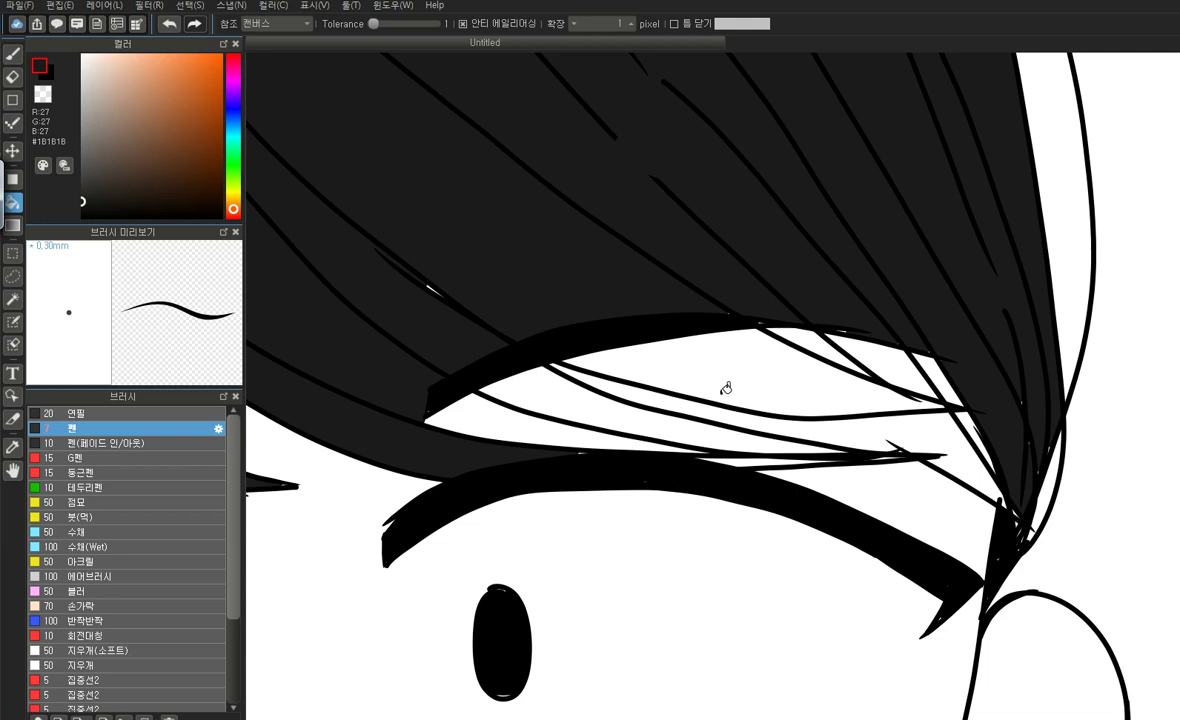
pyautogui.click(672, 357)
pyautogui.click(790, 388)
pyautogui.click(832, 340)
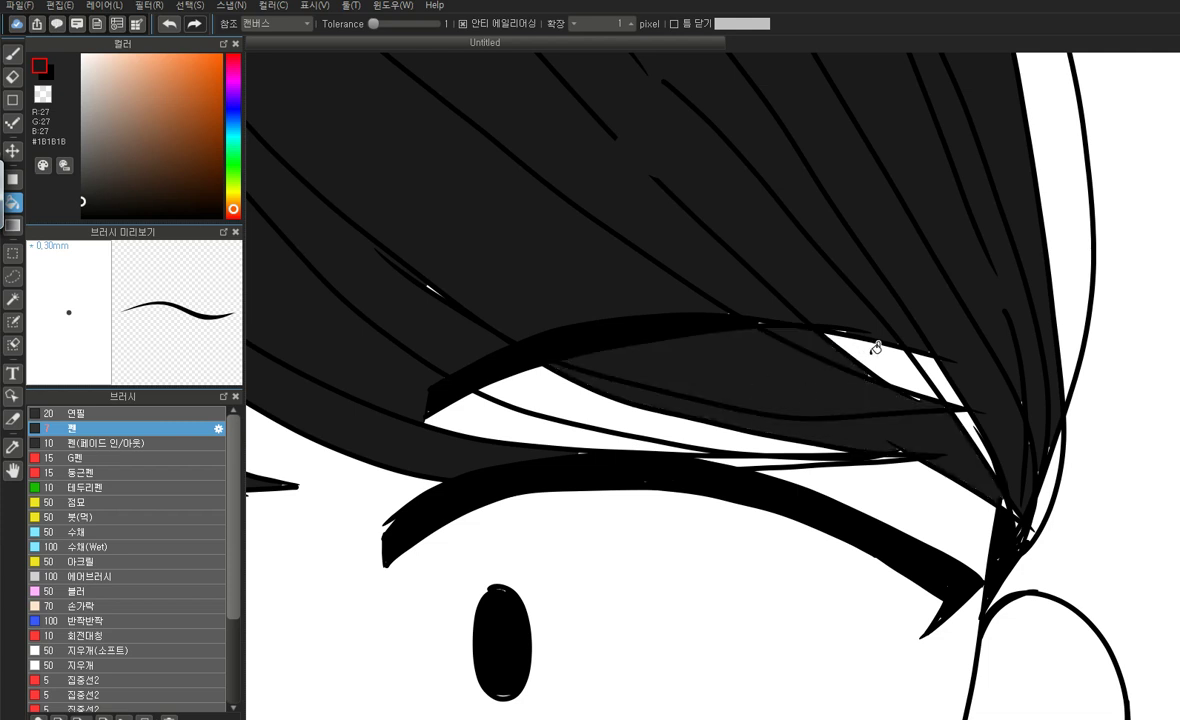
pyautogui.click(872, 346)
pyautogui.click(930, 385)
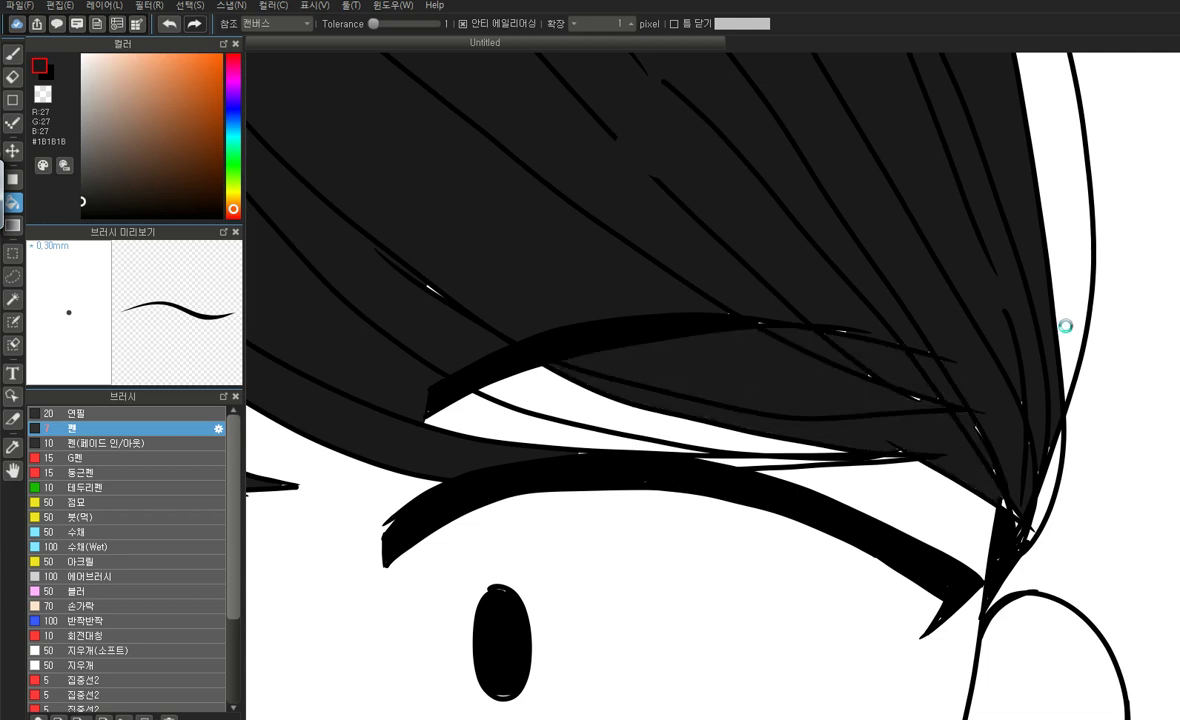
pyautogui.click(1066, 318)
pyautogui.click(968, 438)
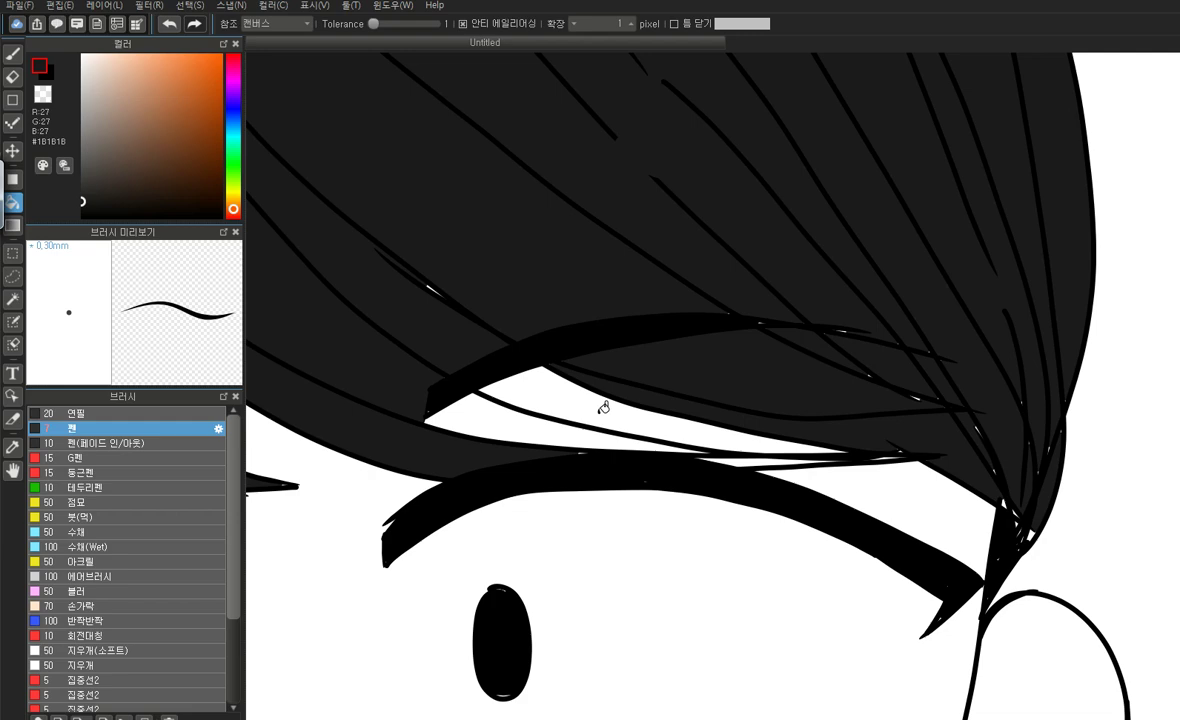
pyautogui.click(556, 378)
pyautogui.click(540, 400)
pyautogui.click(750, 458)
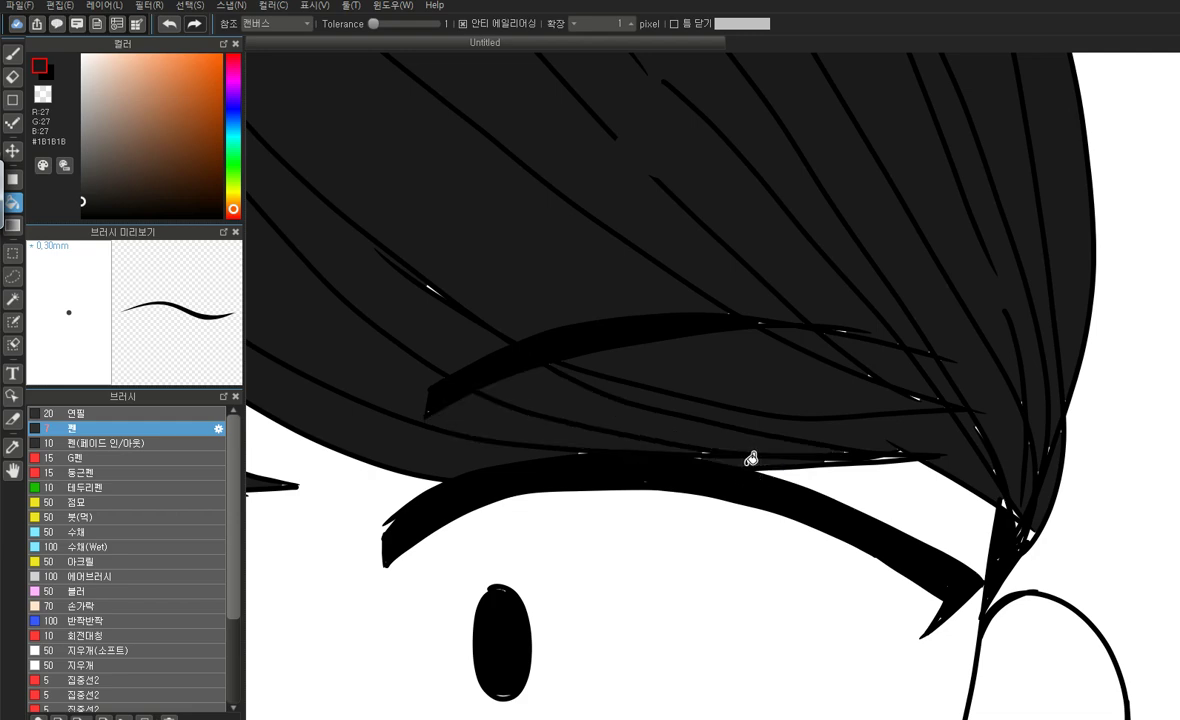
# Fill the upper segments of the right-hand character's braid with #1B1B1B, from the ear down past the chin
pyautogui.scroll(-5, 770, 502)
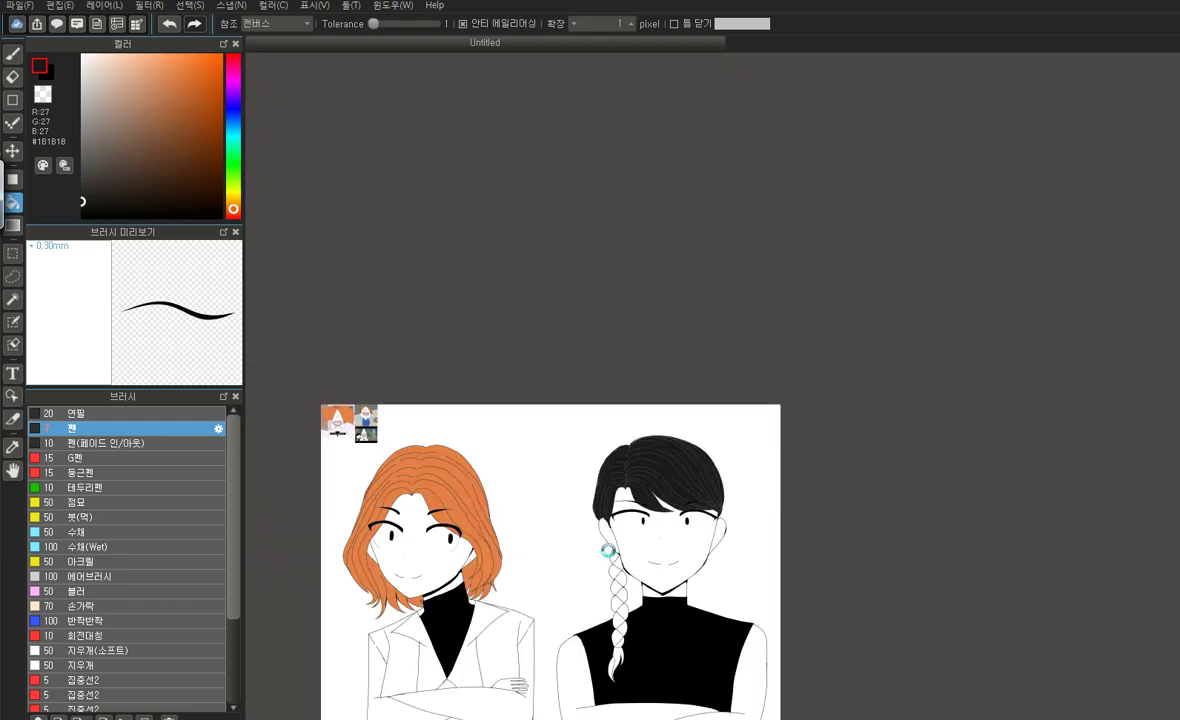
pyautogui.scroll(5, 650, 500)
pyautogui.click(647, 504)
pyautogui.click(654, 546)
pyautogui.click(644, 582)
pyautogui.click(674, 605)
pyautogui.scroll(-3, 701, 441)
pyautogui.scroll(4, 682, 521)
pyautogui.click(682, 521)
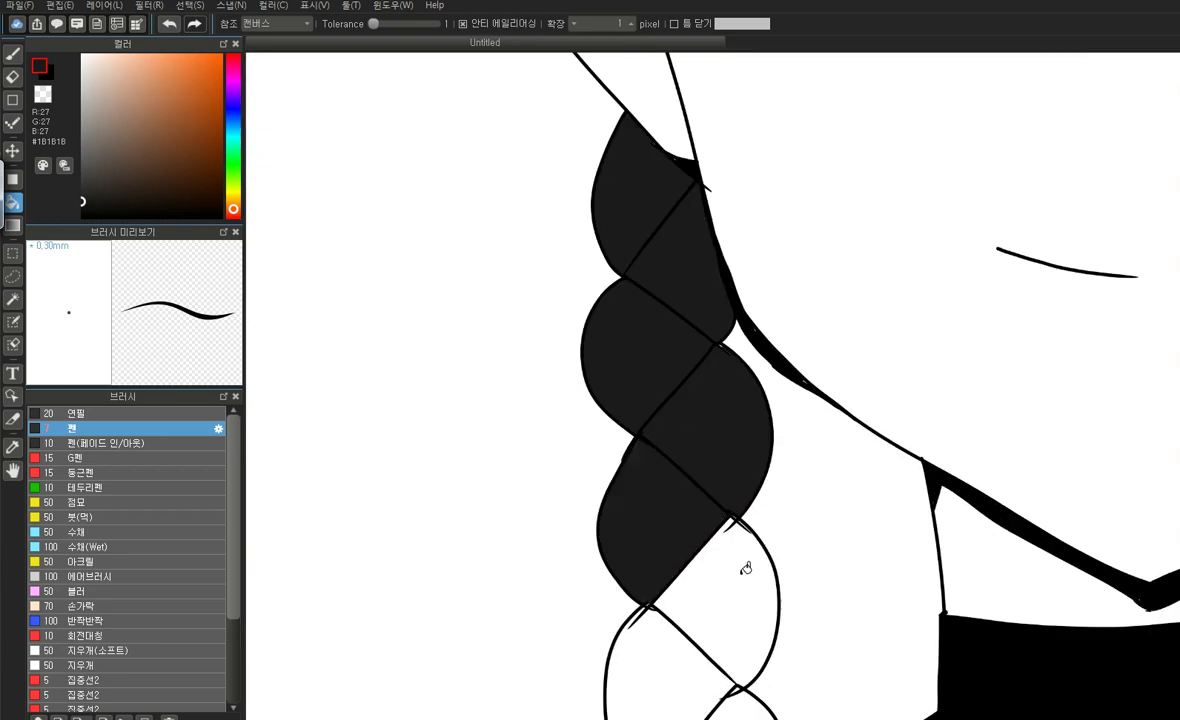
pyautogui.click(705, 595)
pyautogui.scroll(-1, 732, 286)
pyautogui.scroll(-3, 732, 286)
pyautogui.scroll(2, 724, 421)
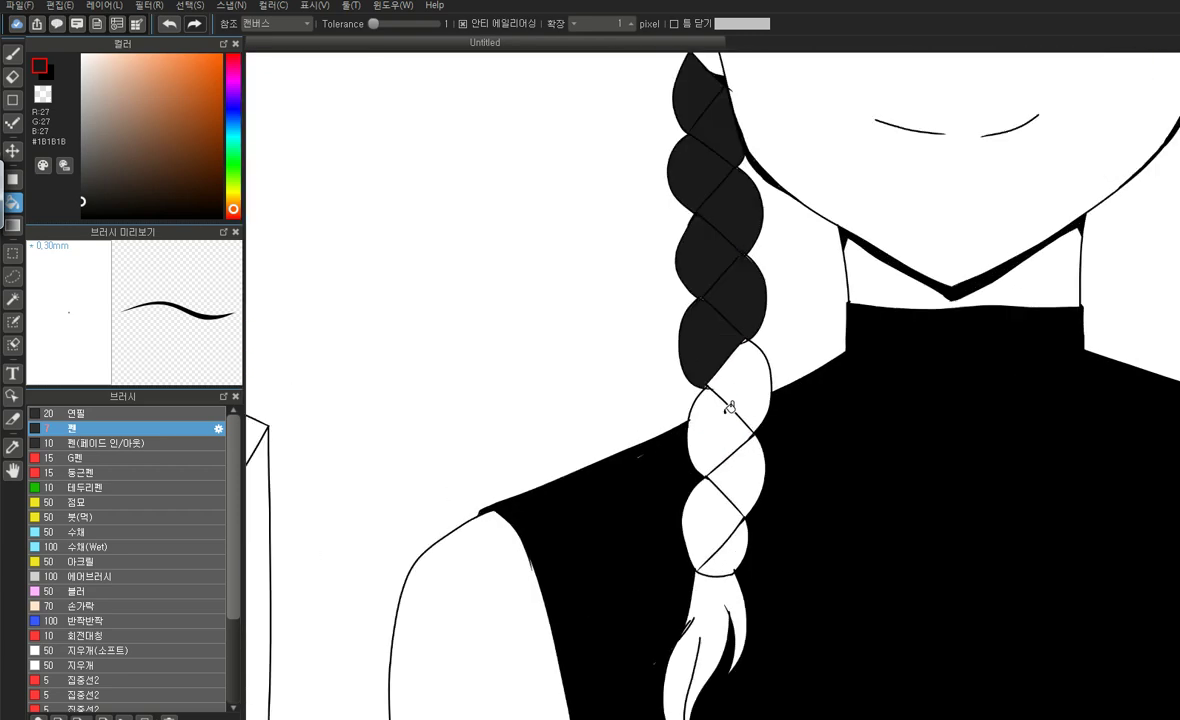
# Fill the lower braid segments and the loose tail below them with #1B1B1B
pyautogui.click(724, 398)
pyautogui.click(726, 438)
pyautogui.click(730, 483)
pyautogui.click(708, 515)
pyautogui.click(735, 550)
pyautogui.click(722, 608)
# Try to draw a #1B1B1B pen line closing the gap between the fringe and the outer lash line near the ear
pyautogui.scroll(-3, 767, 336)
pyautogui.scroll(-2, 776, 336)
pyautogui.scroll(5, 864, 300)
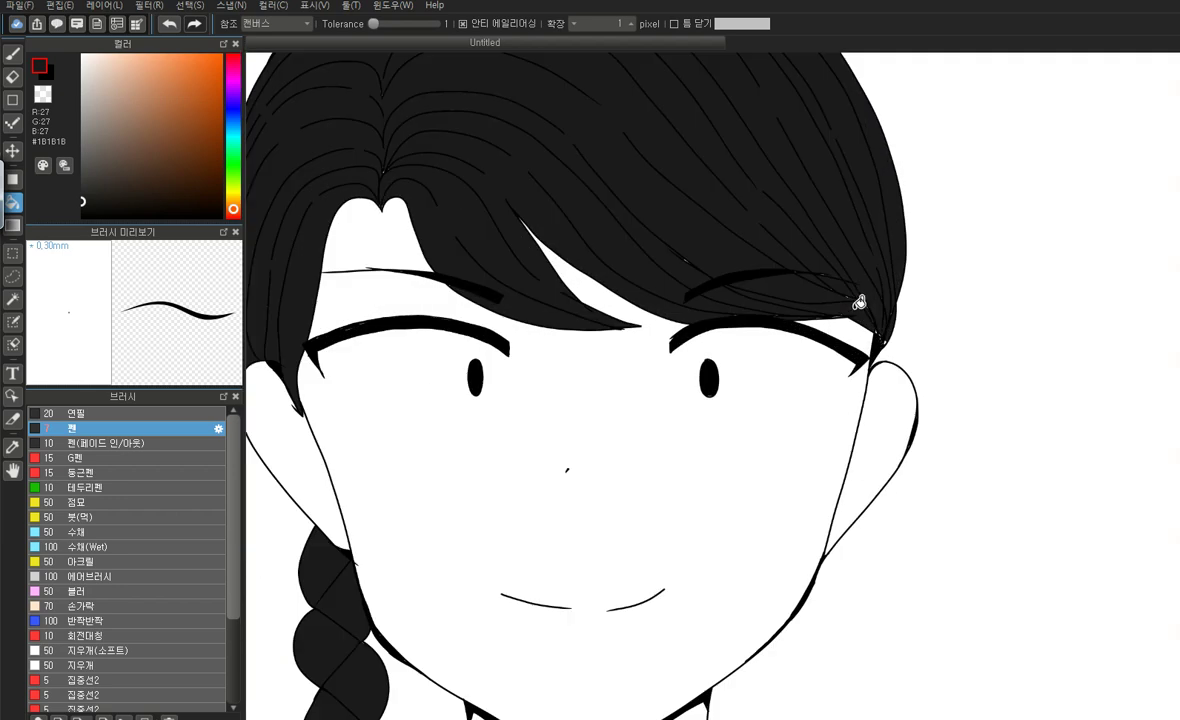
pyautogui.click(13, 53)
pyautogui.scroll(2, 844, 340)
pyautogui.scroll(2, 844, 340)
pyautogui.moveTo(707, 281); pyautogui.dragTo(958, 352)
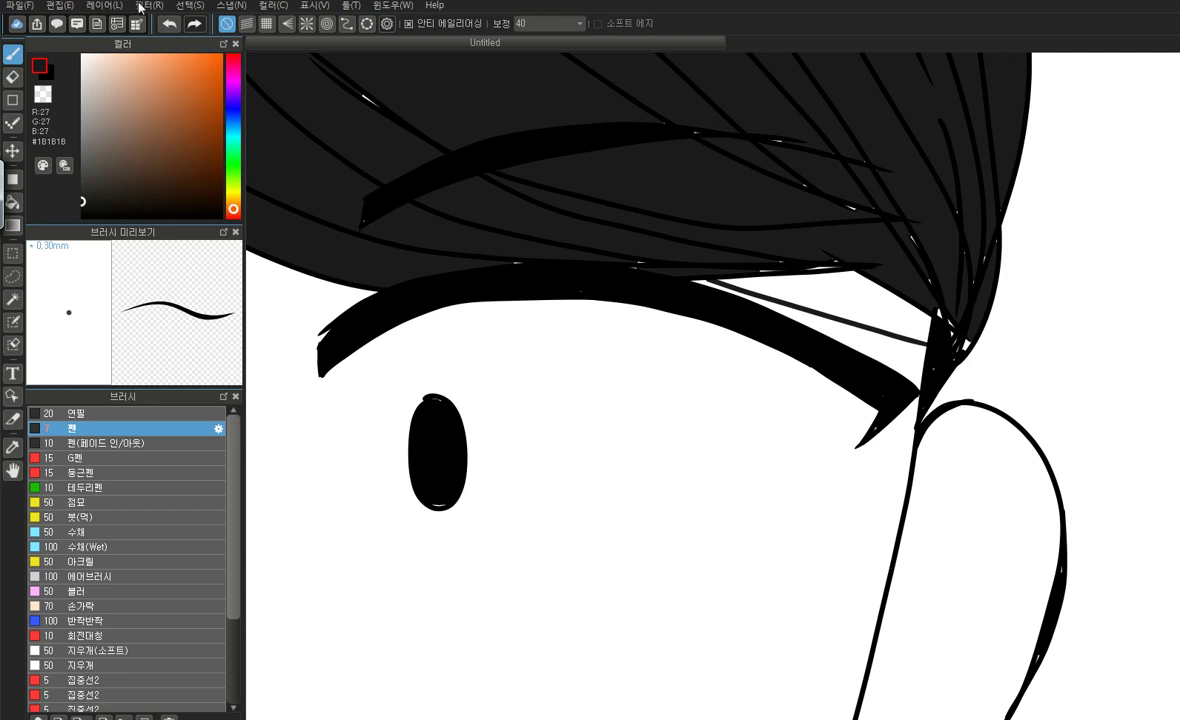
pyautogui.click(169, 23)
# Switch to black #000000, draw a line from the lash line to the hair by the ear, and fill the gap above it
pyautogui.click(195, 216)
pyautogui.moveTo(734, 281)
pyautogui.mouseDown()
pyautogui.moveTo(722, 281)
pyautogui.moveTo(789, 270)
pyautogui.moveTo(865, 283)
pyautogui.mouseUp()
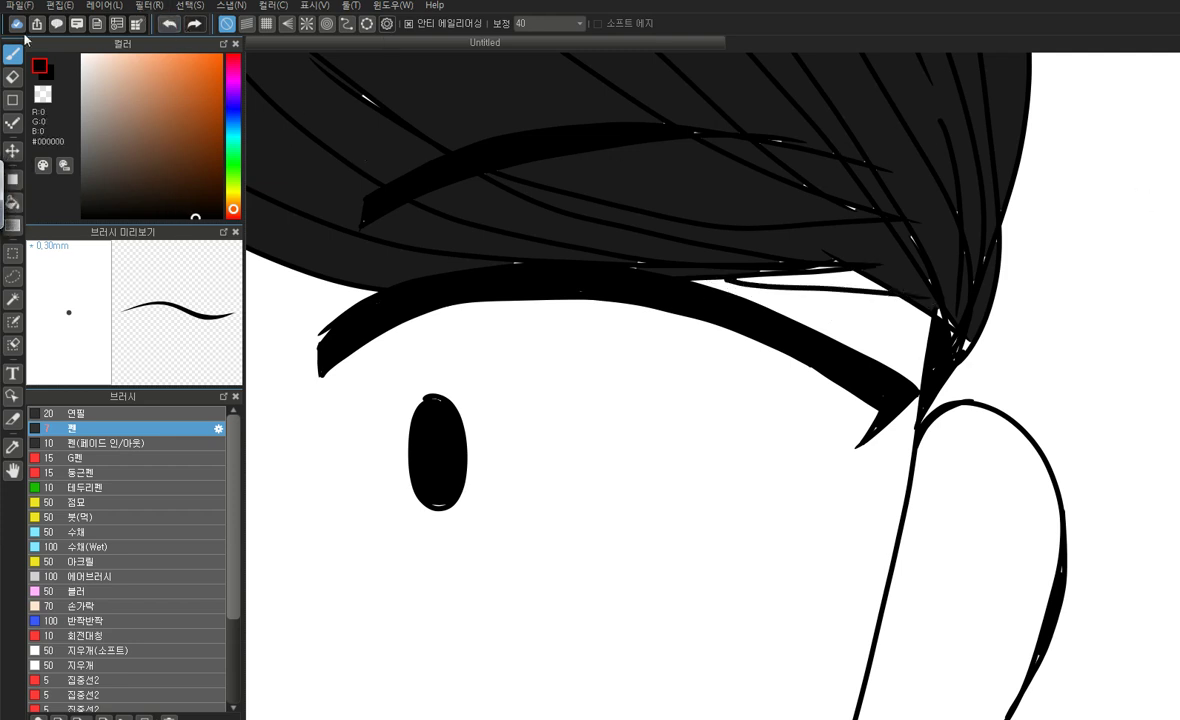
pyautogui.click(169, 26)
pyautogui.moveTo(697, 285)
pyautogui.mouseDown()
pyautogui.moveTo(861, 324)
pyautogui.moveTo(930, 325)
pyautogui.mouseUp()
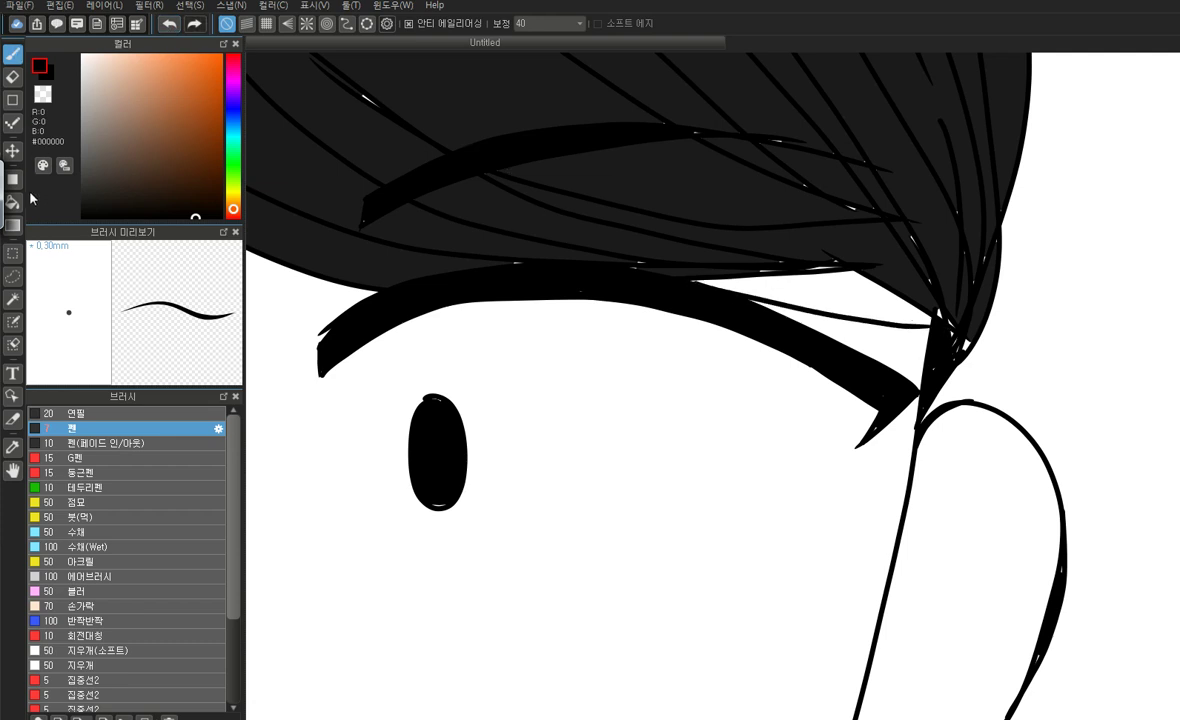
pyautogui.click(13, 202)
pyautogui.scroll(-3, 869, 216)
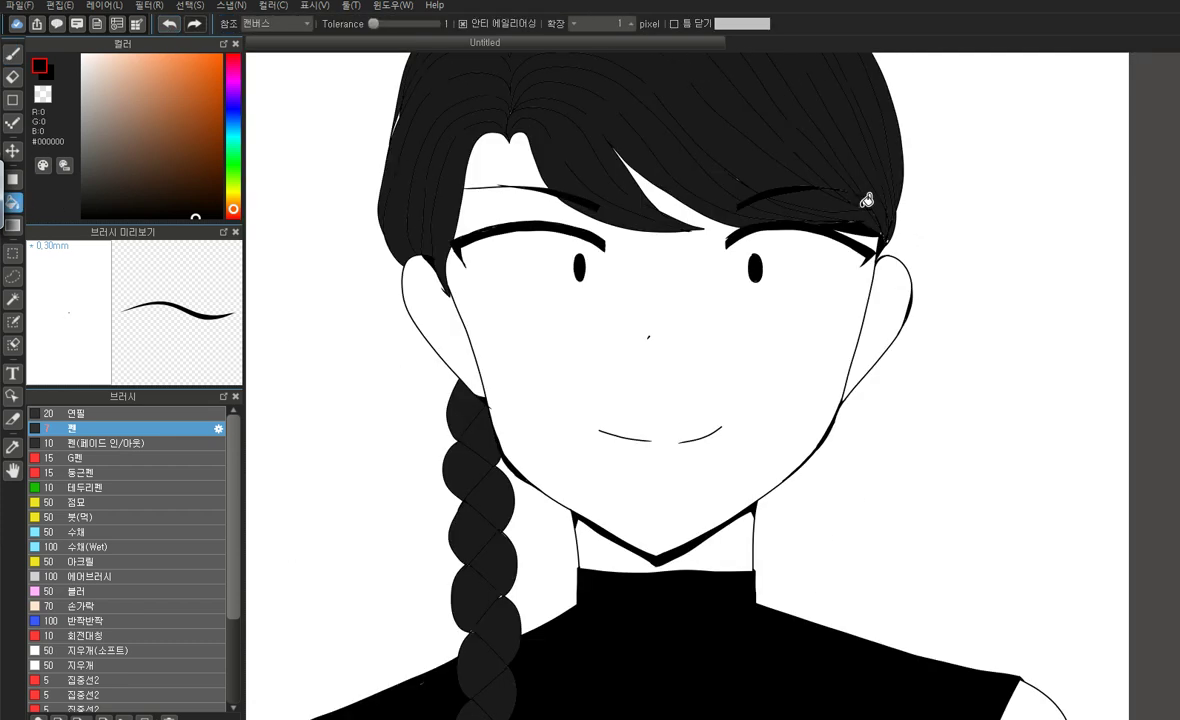
pyautogui.scroll(3, 810, 200)
pyautogui.scroll(-4, 803, 190)
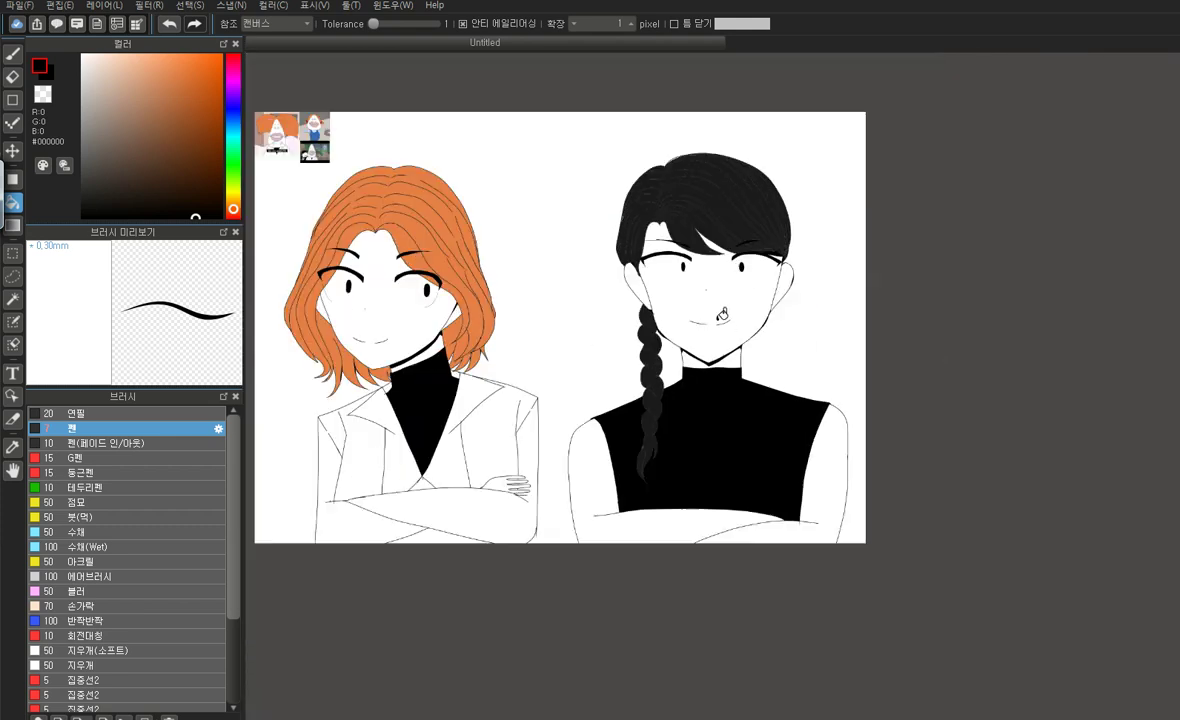
# Show the rough sketch and trace the curved line under the right-hand character's eye on the braid side with a 0.13 mm black pen
pyautogui.scroll(4, 689, 239)
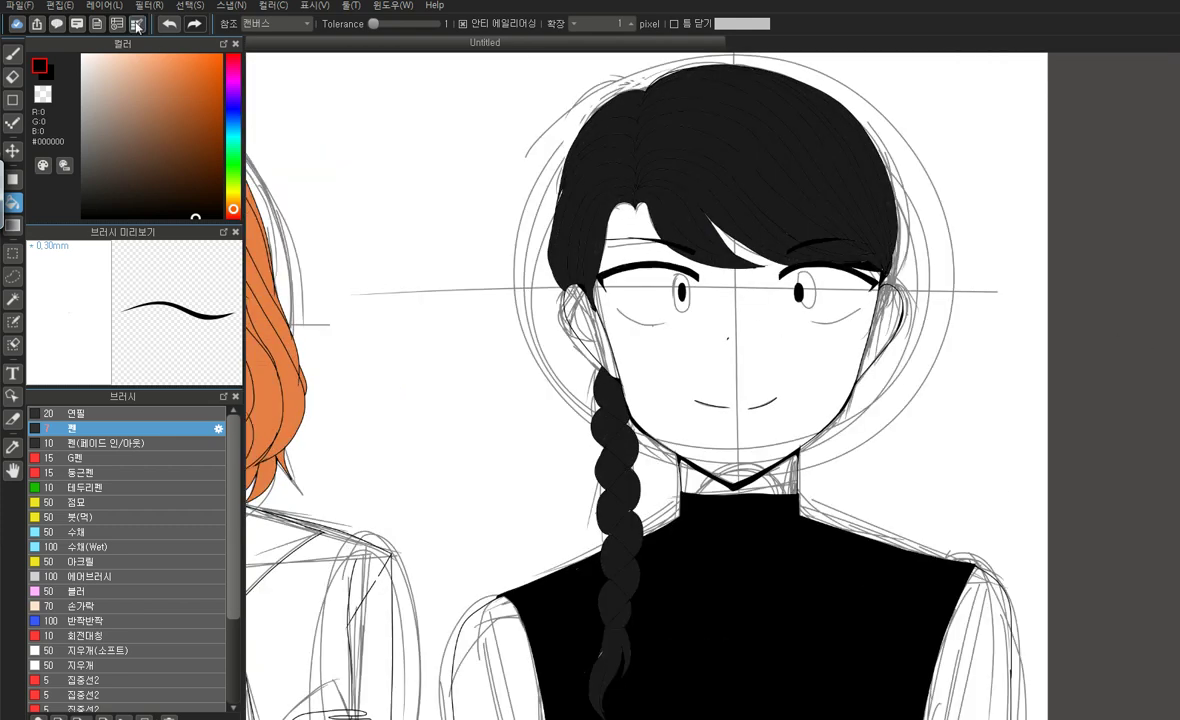
pyautogui.click(13, 53)
pyautogui.scroll(2, 737, 312)
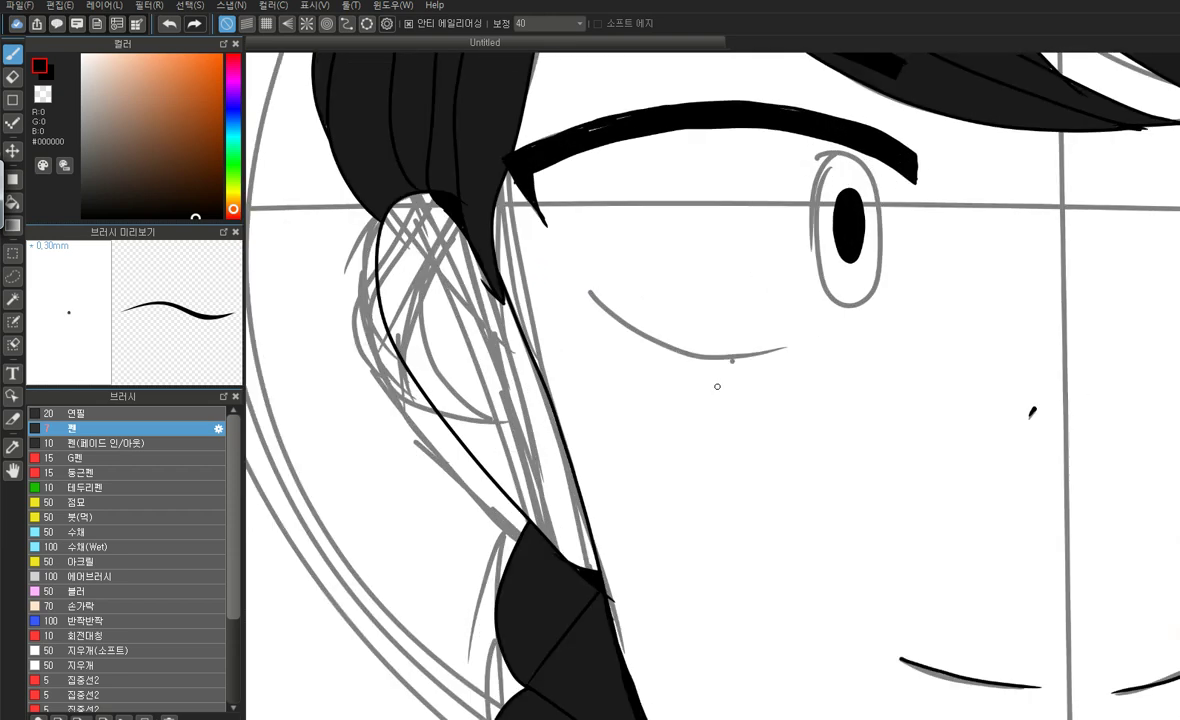
pyautogui.press('[')
pyautogui.press('[')
pyautogui.press('[')
pyautogui.moveTo(590, 292)
pyautogui.mouseDown()
pyautogui.moveTo(653, 346)
pyautogui.moveTo(750, 365)
pyautogui.mouseUp()
pyautogui.scroll(-2, 282, 435)
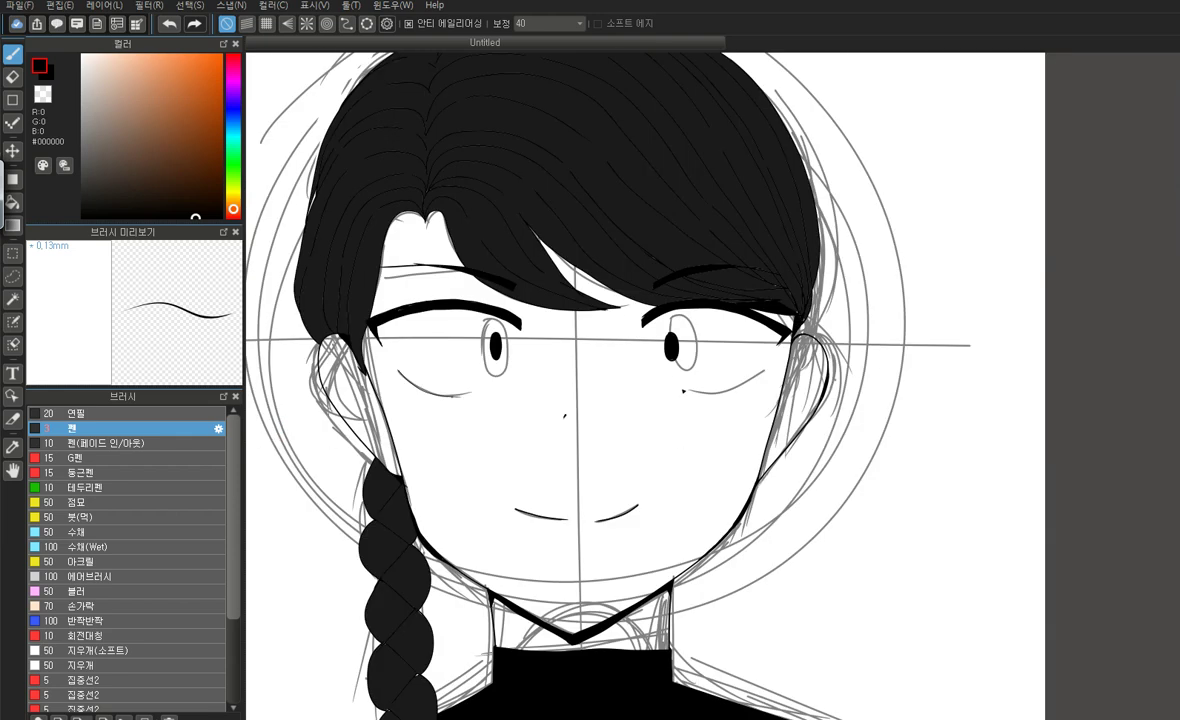
# Draw the matching thin curve under the right-hand character's other eye and hide the rough sketch
pyautogui.scroll(2, 716, 411)
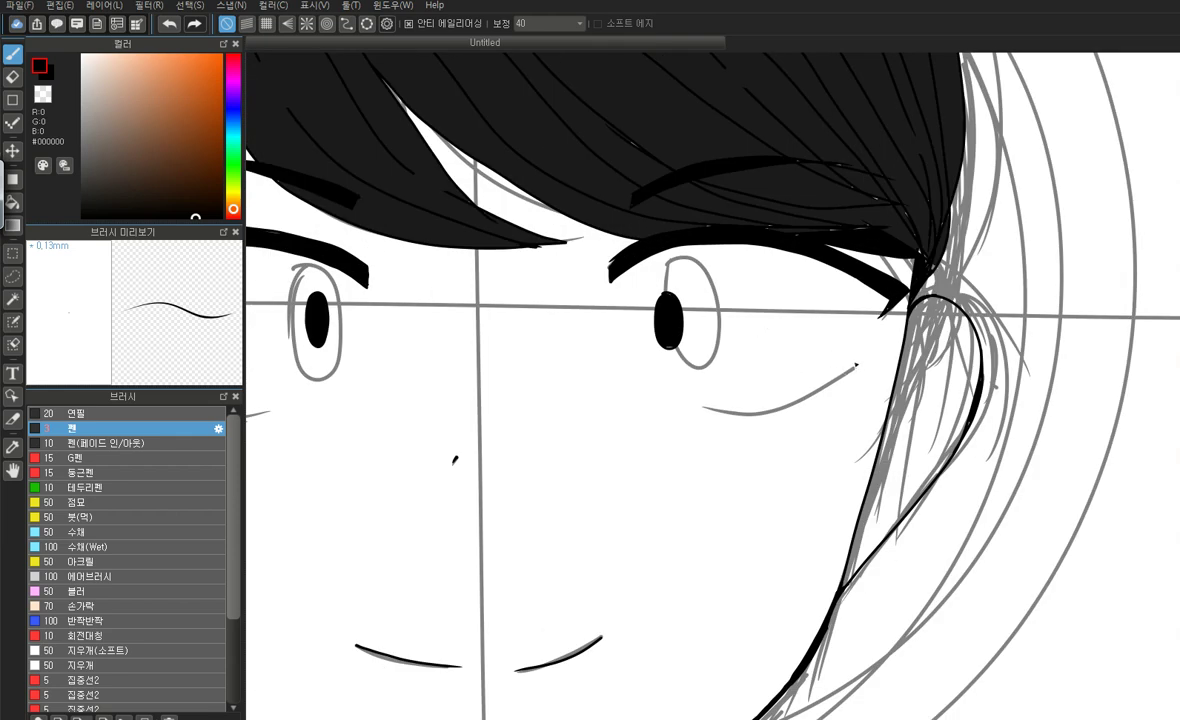
pyautogui.moveTo(853, 364)
pyautogui.mouseDown()
pyautogui.moveTo(788, 410)
pyautogui.moveTo(705, 409)
pyautogui.mouseUp()
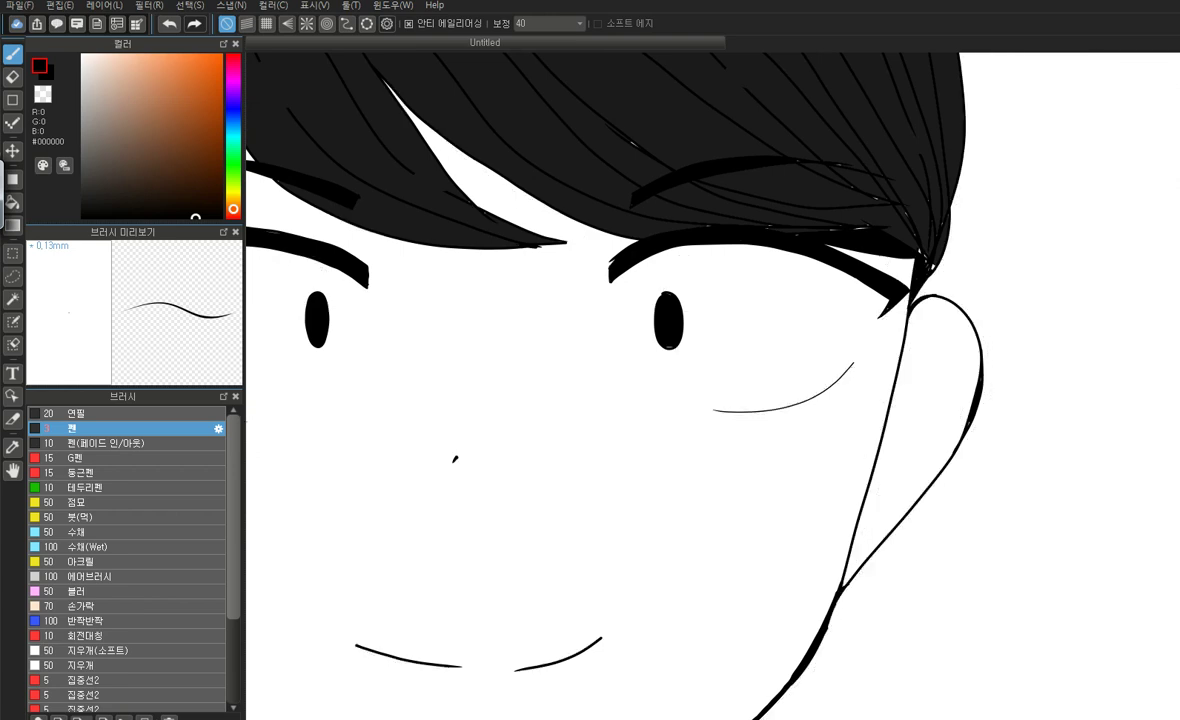
pyautogui.scroll(-5, 915, 440)
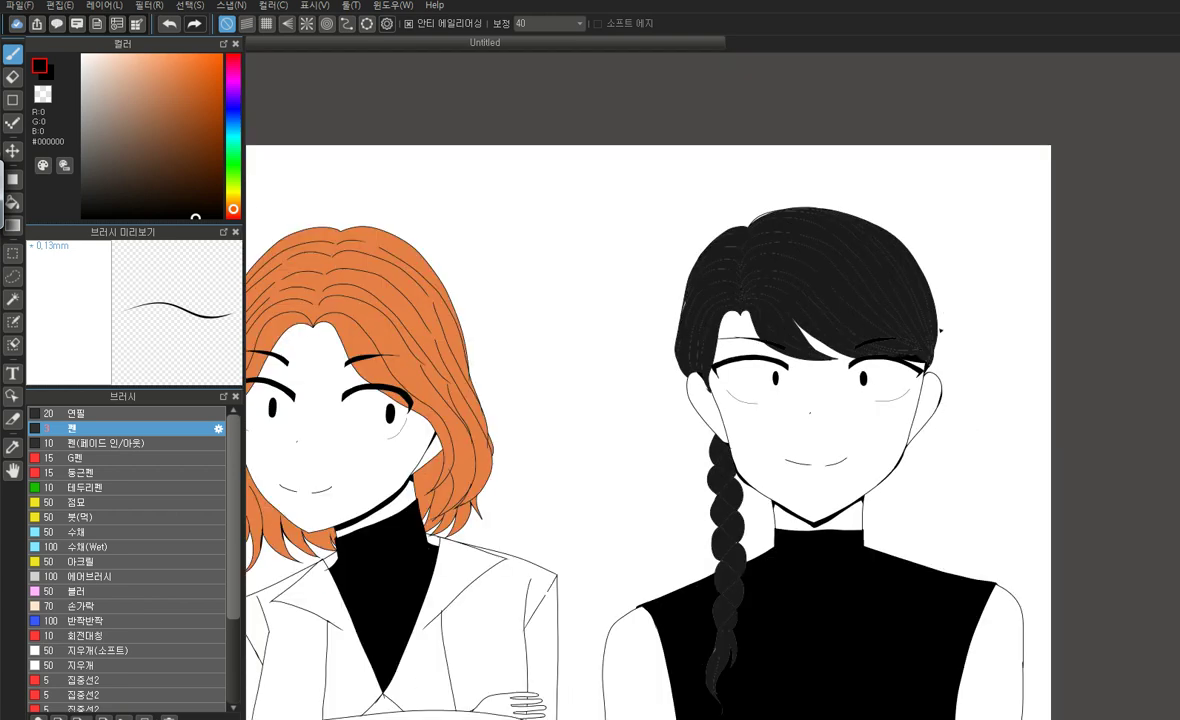
pyautogui.scroll(-2, 933, 334)
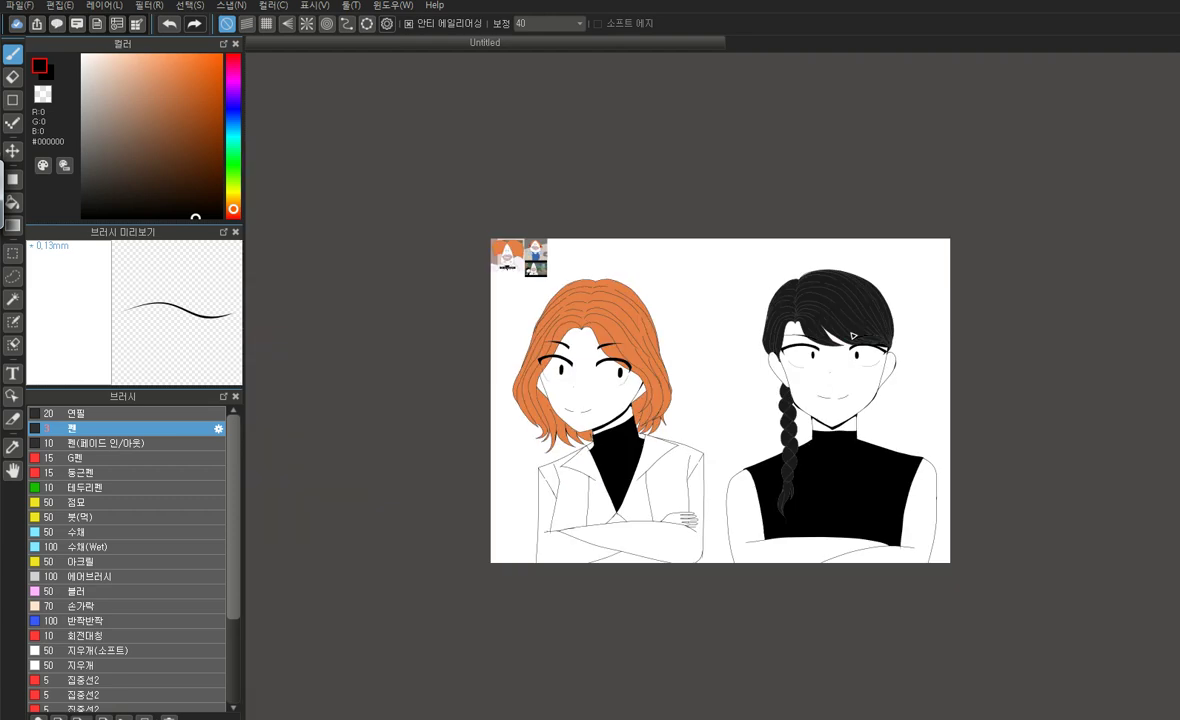
pyautogui.scroll(4, 569, 375)
pyautogui.scroll(-4, 610, 438)
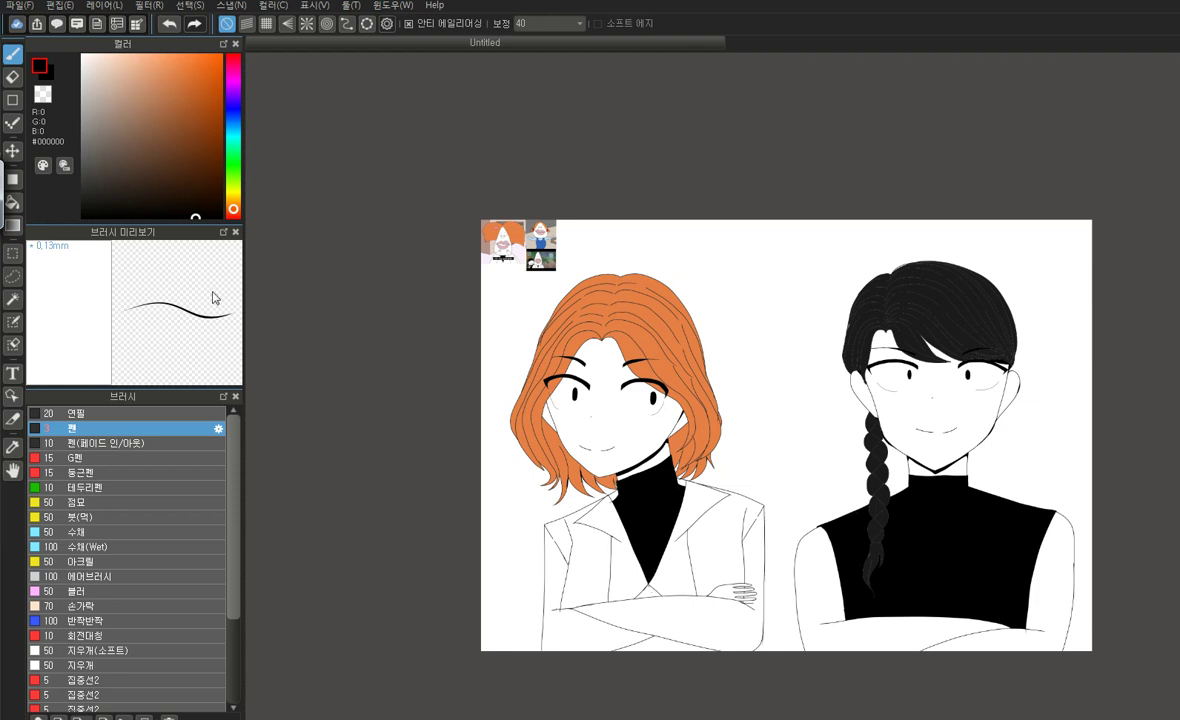
# Set the colour to pale mint #DFEDEB and scribble a test stroke in the blank area between the two characters
pyautogui.moveTo(83, 128)
pyautogui.mouseDown()
pyautogui.moveTo(71, 115)
pyautogui.moveTo(67, 126)
pyautogui.moveTo(74, 72)
pyautogui.moveTo(73, 101)
pyautogui.mouseUp()
pyautogui.click(227, 141)
pyautogui.moveTo(89, 104)
pyautogui.mouseDown()
pyautogui.moveTo(87, 52)
pyautogui.moveTo(89, 68)
pyautogui.mouseUp()
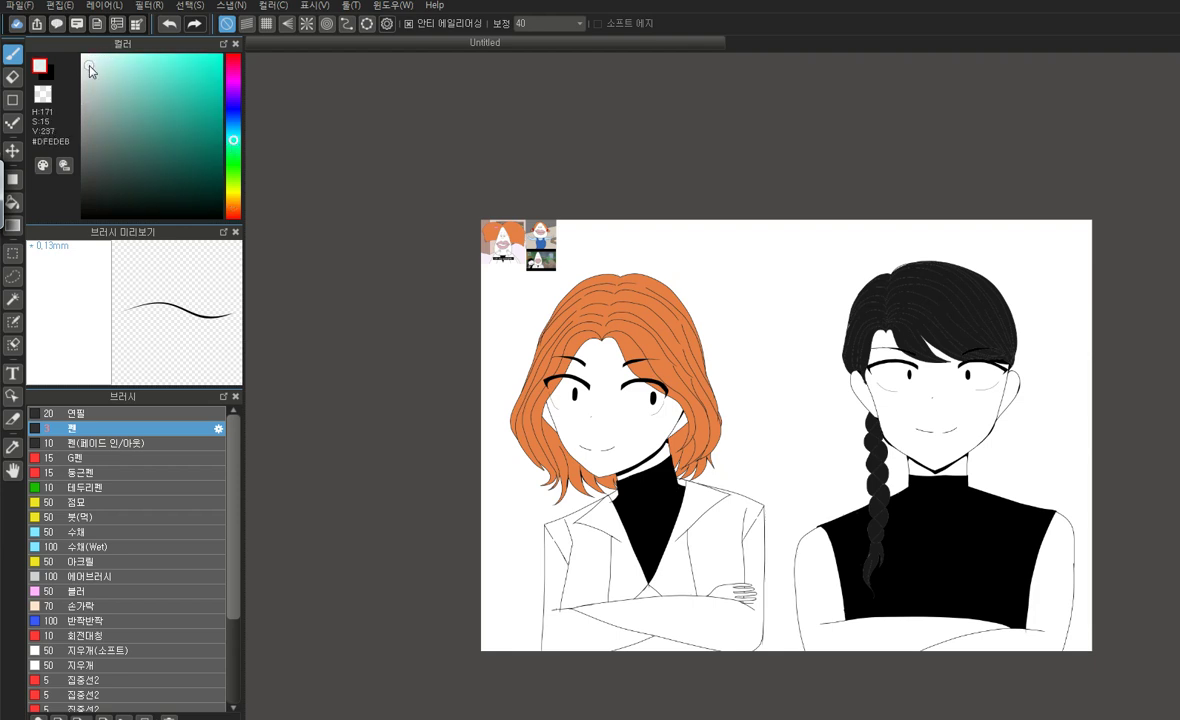
pyautogui.scroll(3, 781, 377)
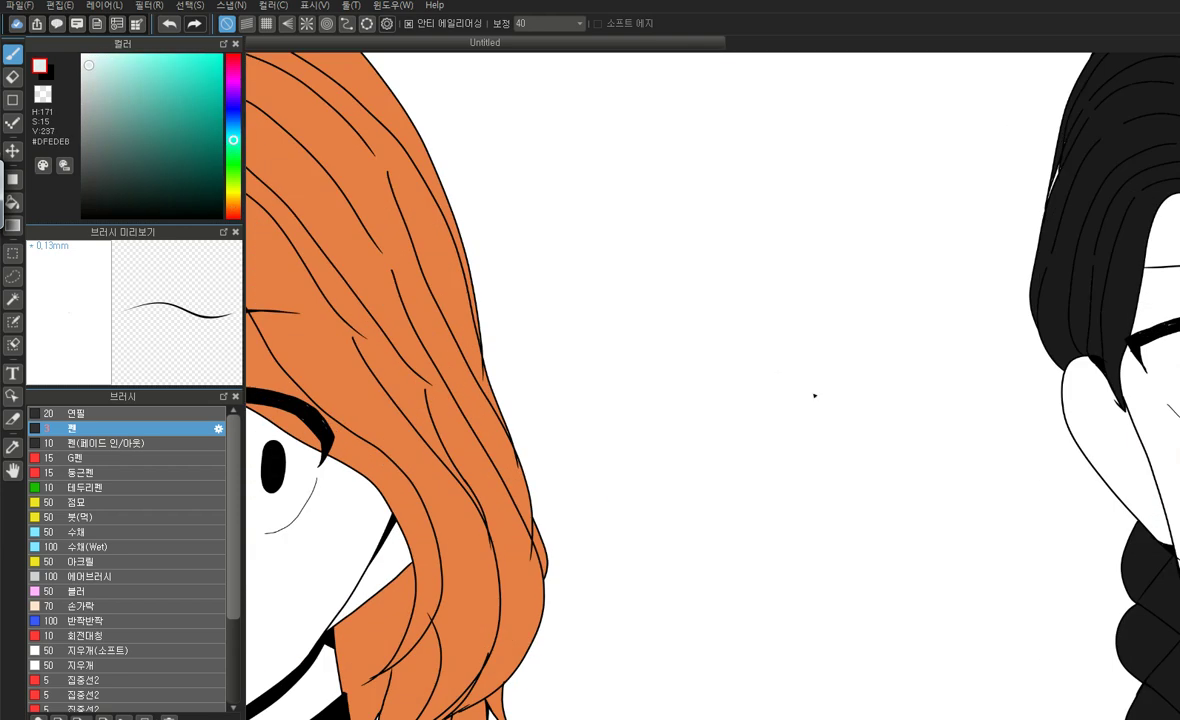
pyautogui.scroll(2, 725, 419)
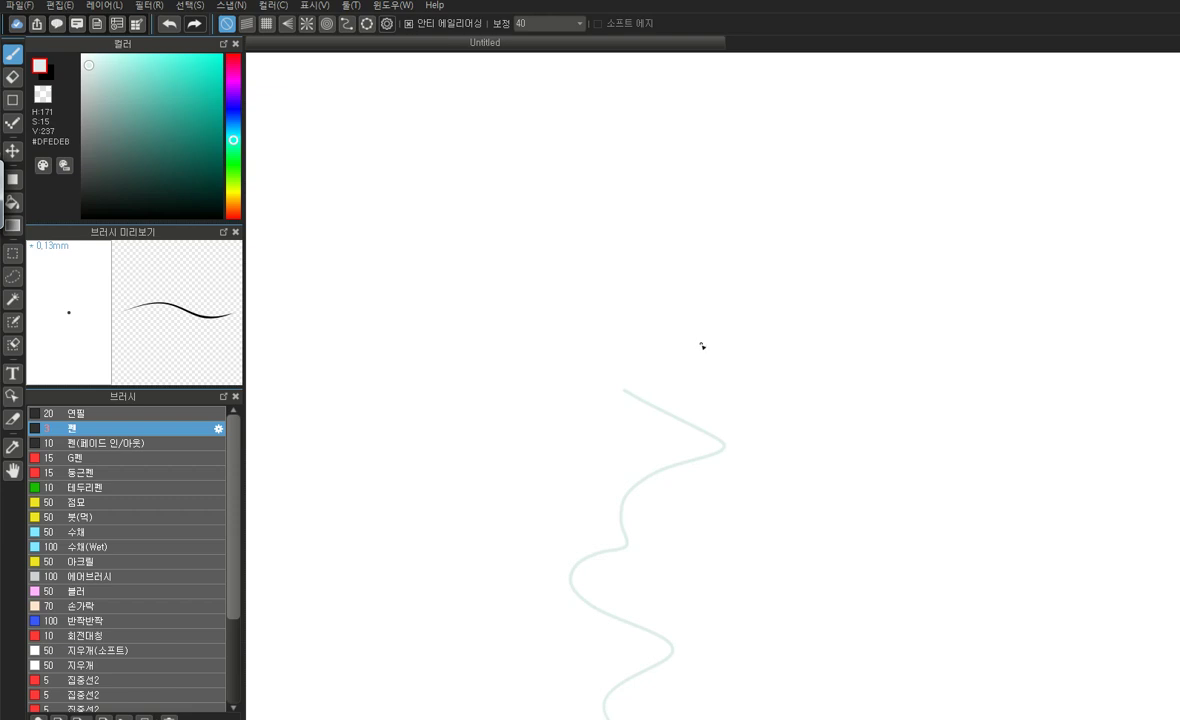
pyautogui.scroll(-5, 705, 342)
pyautogui.scroll(-4, 755, 429)
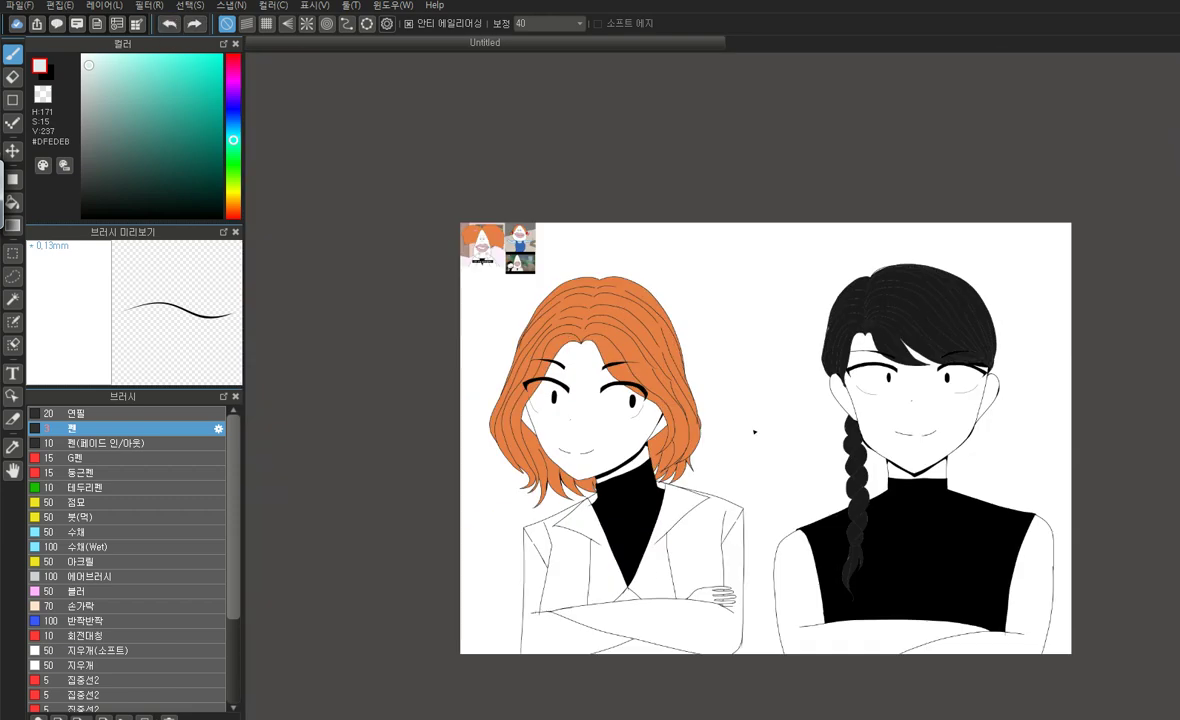
# Try filling the two collar gaps beside the left-hand character's turtleneck with pale mint #DFEDEB, and undo both fills
pyautogui.scroll(5, 666, 572)
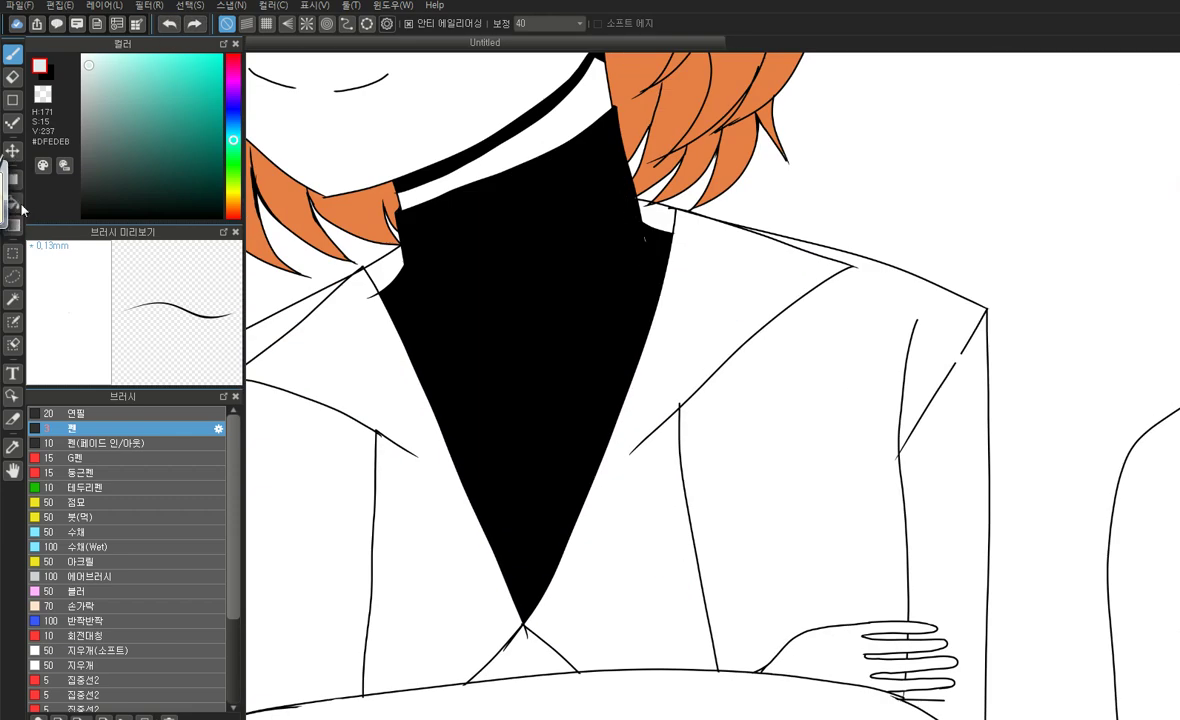
pyautogui.click(13, 202)
pyautogui.click(645, 212)
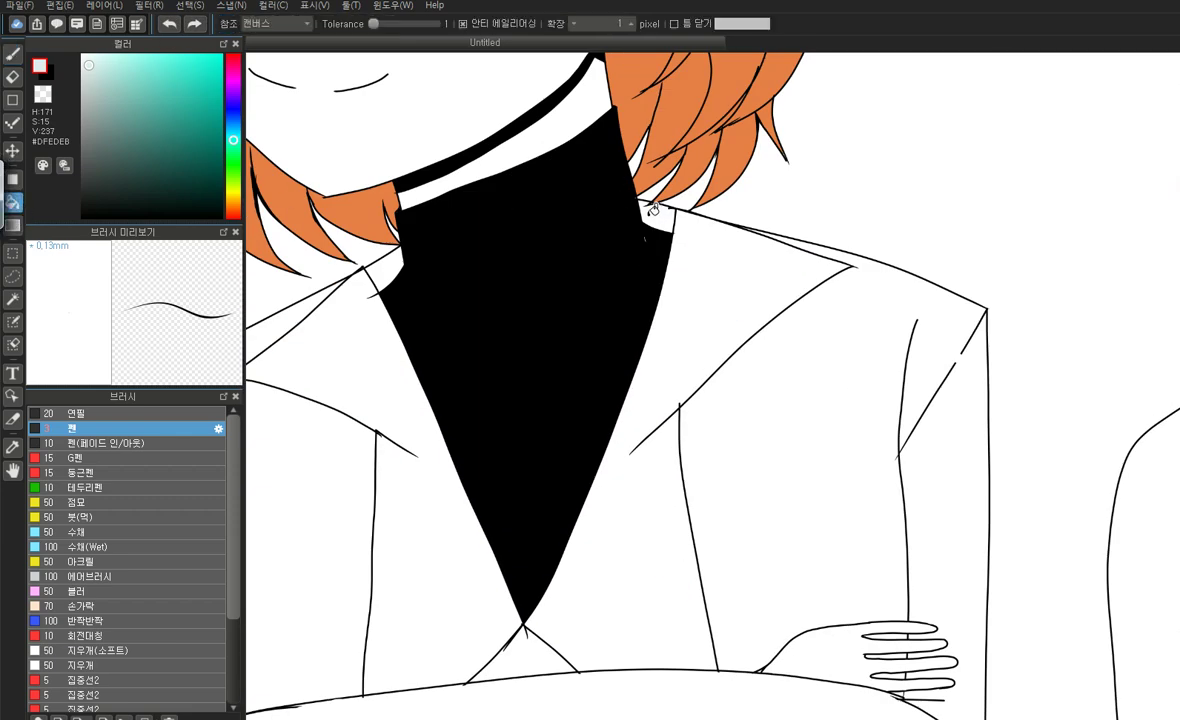
pyautogui.click(390, 262)
pyautogui.scroll(-3, 750, 350)
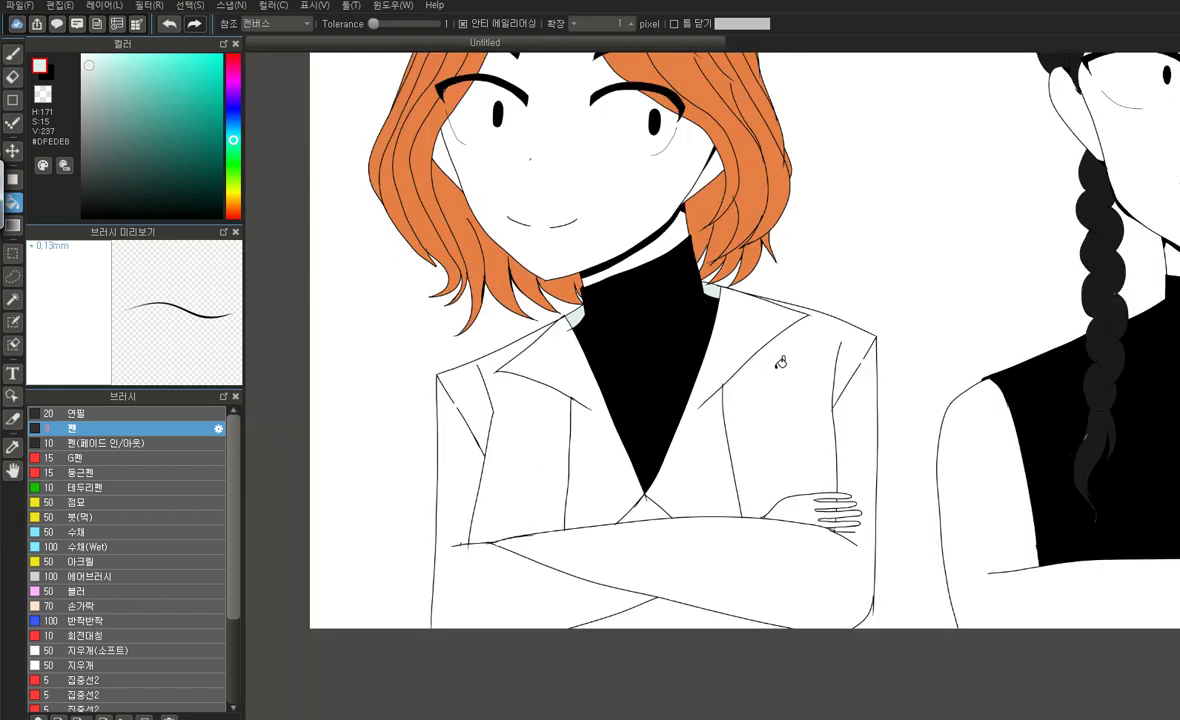
pyautogui.click(167, 24)
pyautogui.click(167, 24)
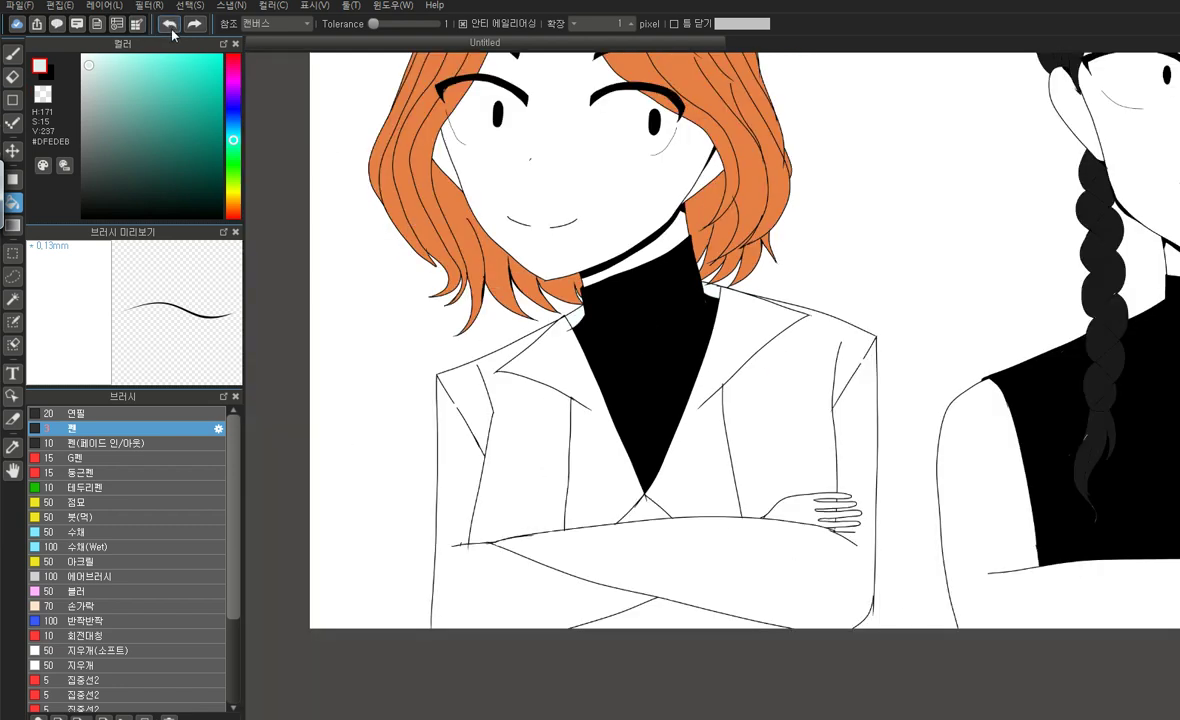
# Set the colour to grey-green #BECAC8 and fill the two collar gaps beside the left-hand character's turtleneck
pyautogui.click(88, 88)
pyautogui.click(576, 318)
pyautogui.click(709, 290)
# Try a thin pen stroke by the lapel tip, and undo it together with both collar gap fills
pyautogui.click(12, 52)
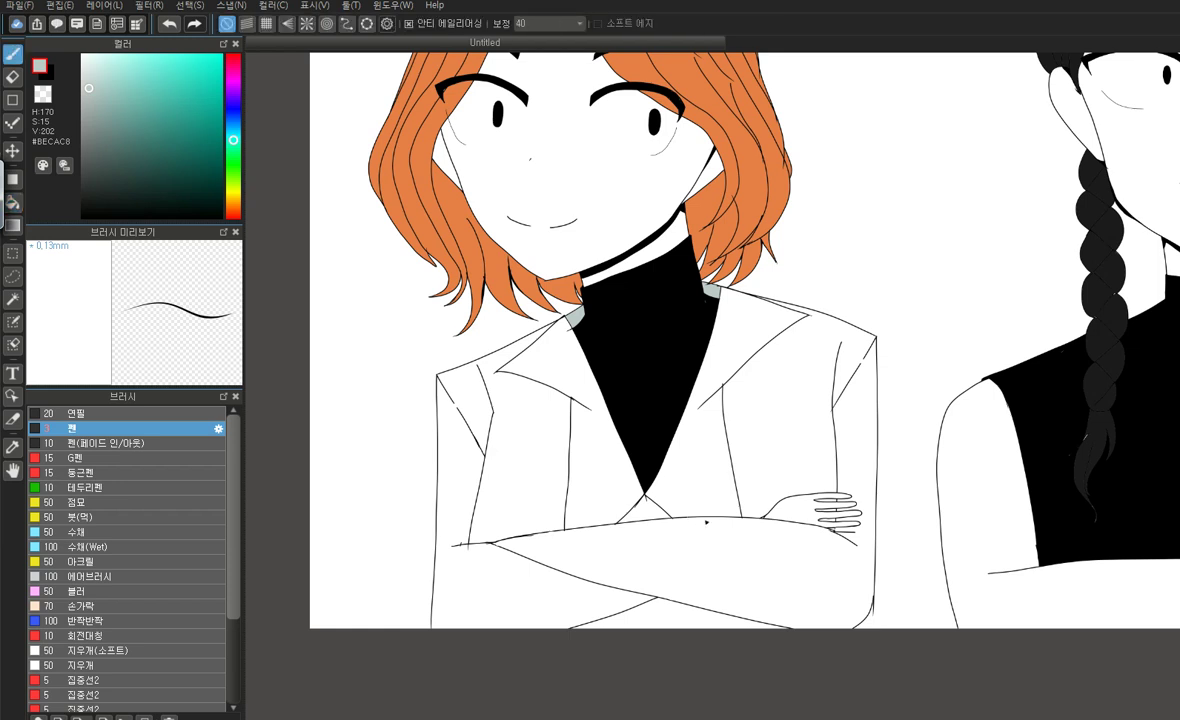
pyautogui.scroll(2, 772, 500)
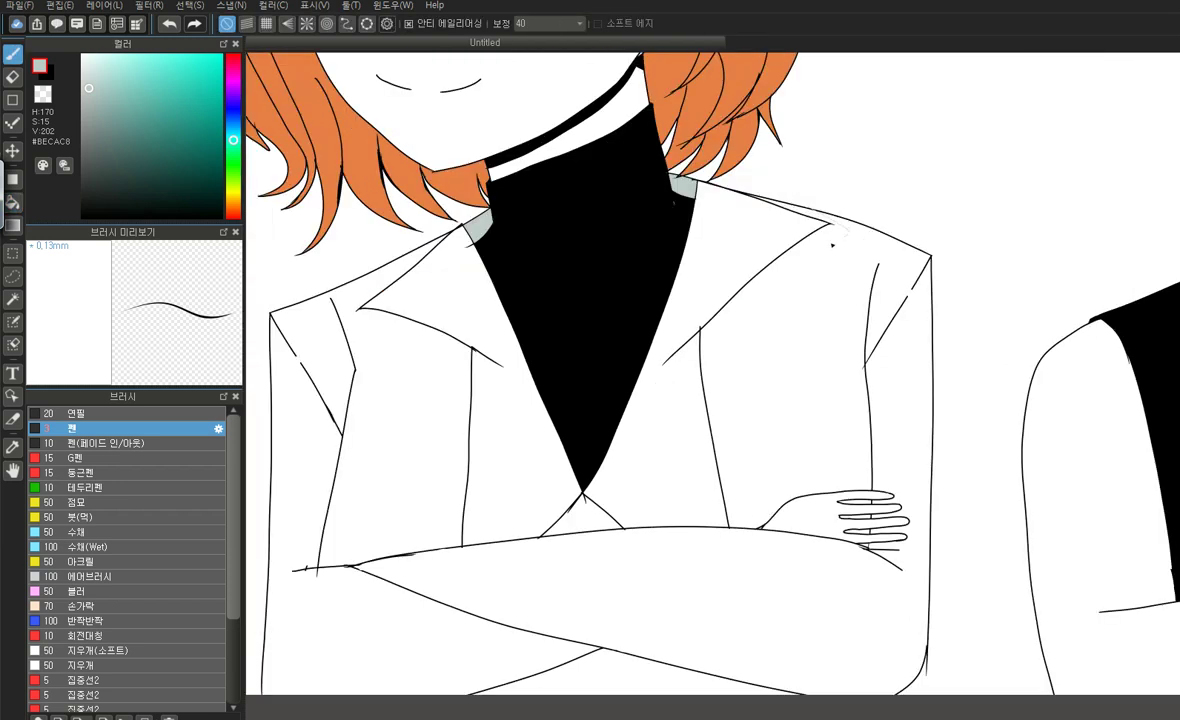
pyautogui.click(169, 23)
pyautogui.click(169, 23)
pyautogui.click(169, 23)
# Refill both collar gaps next to the turtleneck with grey-green #BECAC8
pyautogui.click(16, 199)
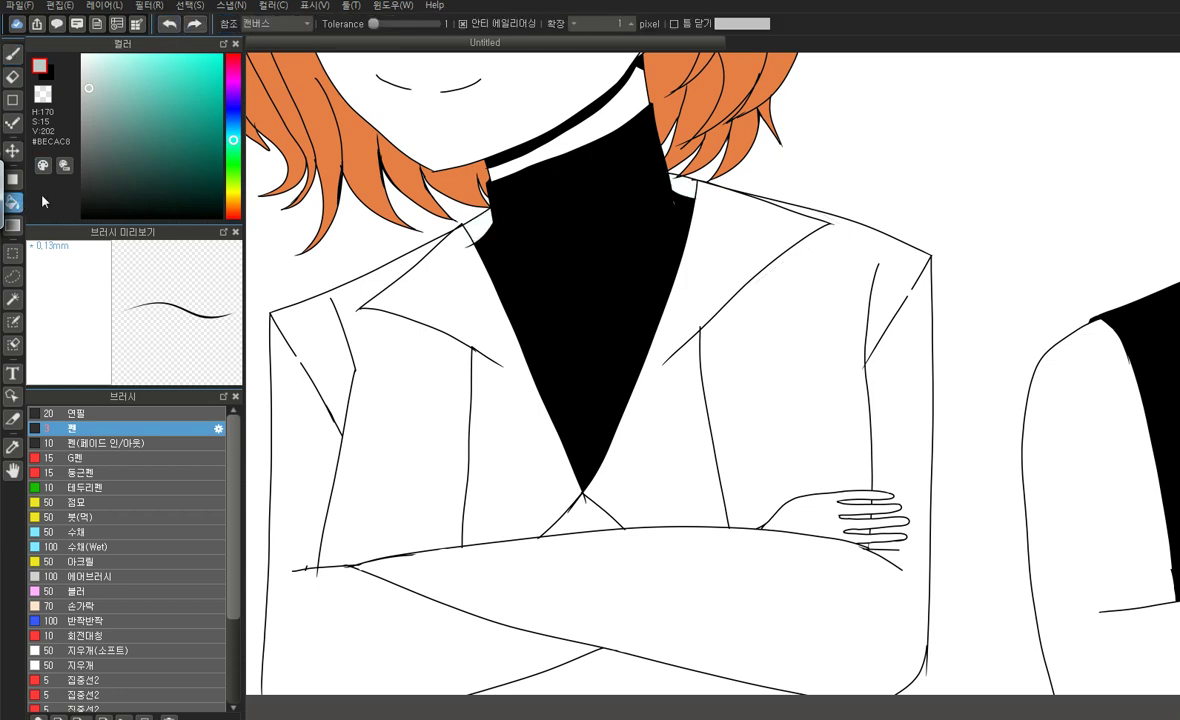
pyautogui.click(476, 228)
pyautogui.click(682, 186)
# Outline shadow strips along the outer edges of both jacket lapels with the 0.13 mm pen and fill them with #BECAC8
pyautogui.press('b')
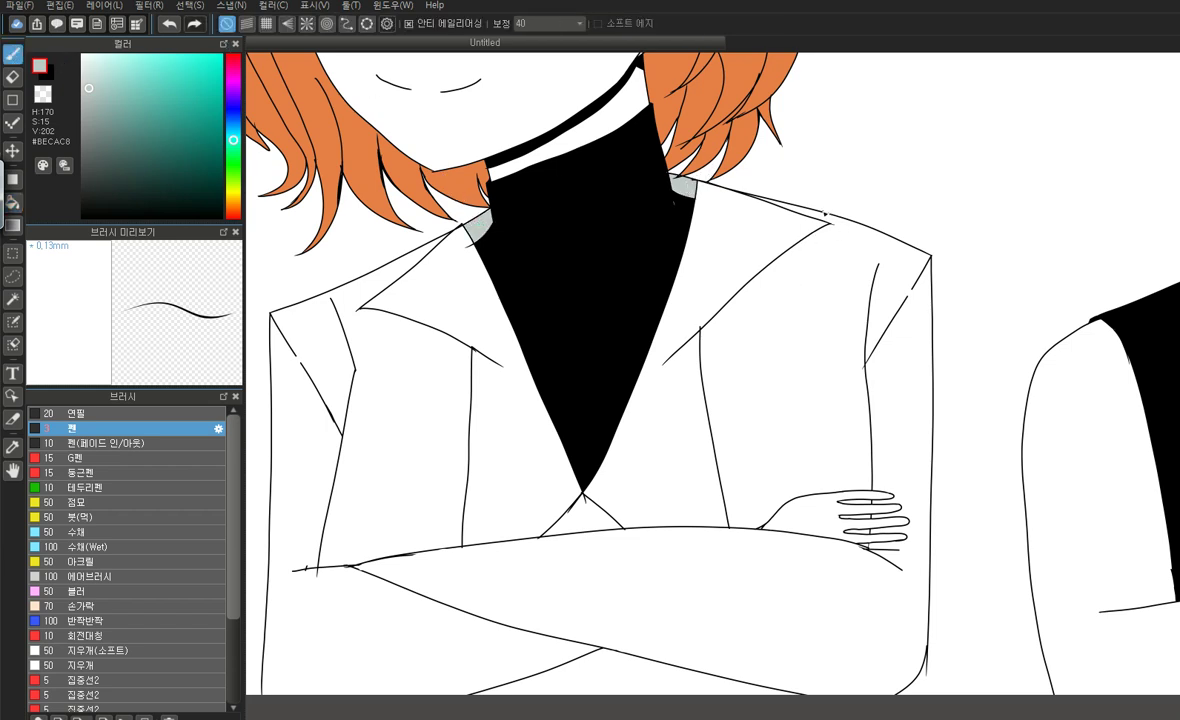
pyautogui.moveTo(857, 234)
pyautogui.mouseDown()
pyautogui.moveTo(806, 262)
pyautogui.moveTo(724, 346)
pyautogui.moveTo(734, 479)
pyautogui.mouseUp()
pyautogui.moveTo(456, 421); pyautogui.dragTo(445, 546)
pyautogui.click(13, 202)
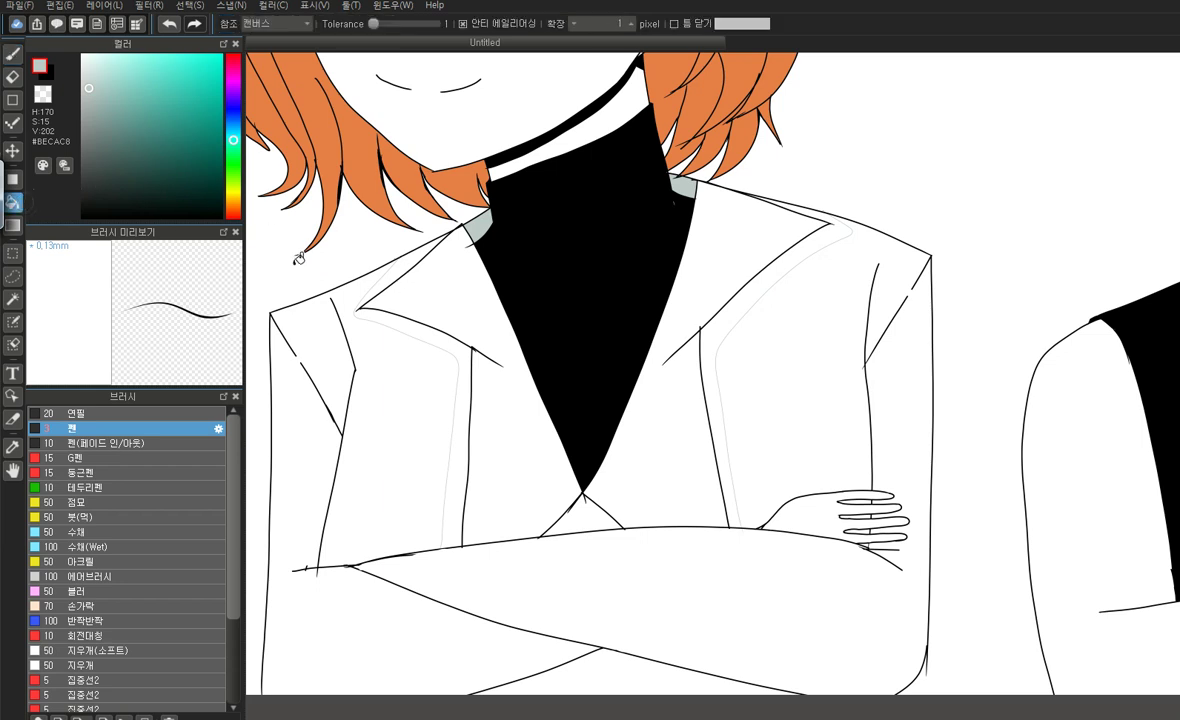
pyautogui.click(387, 256)
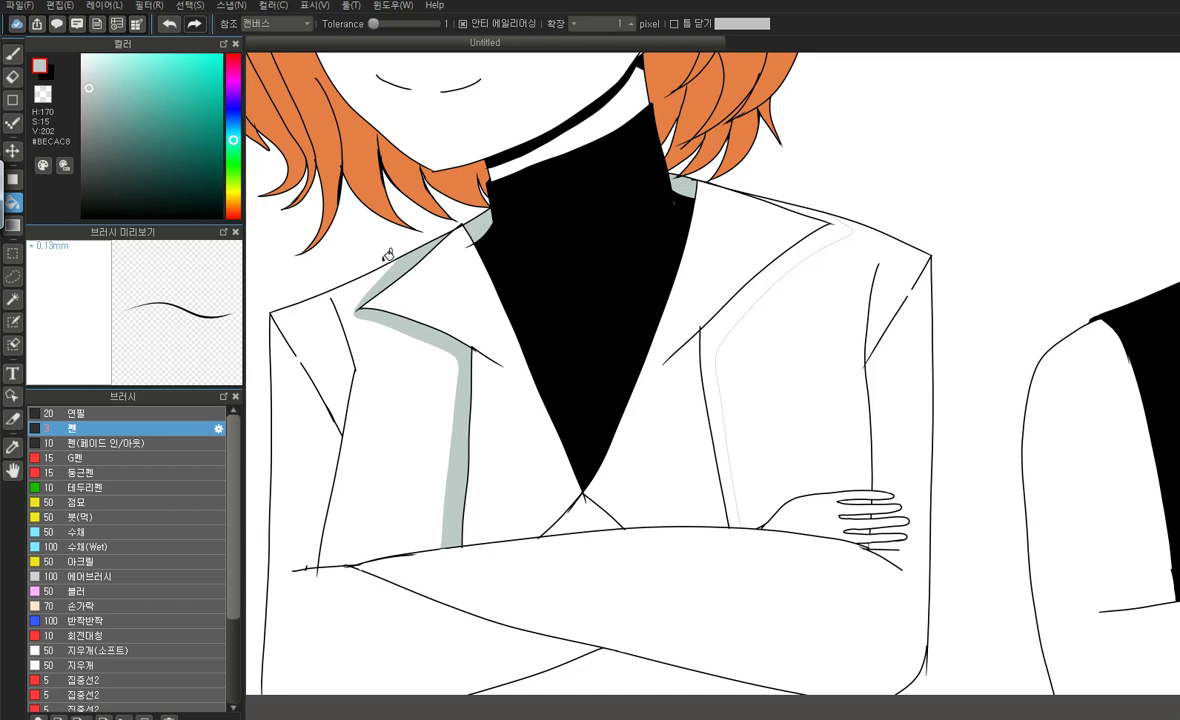
pyautogui.click(770, 276)
# Draw a thin #BECAC8 shadow edge beside the jacket's armhole line on the sleeve nearer the braided character
pyautogui.scroll(-3, 690, 380)
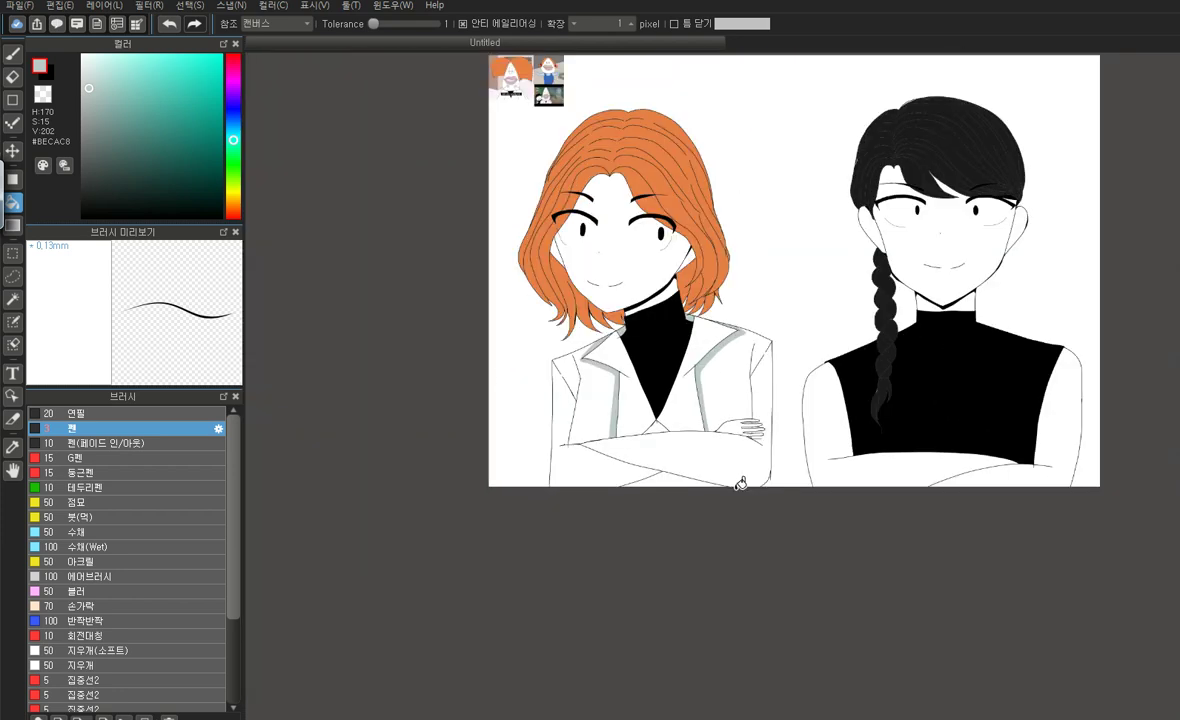
pyautogui.click(12, 55)
pyautogui.scroll(3, 733, 399)
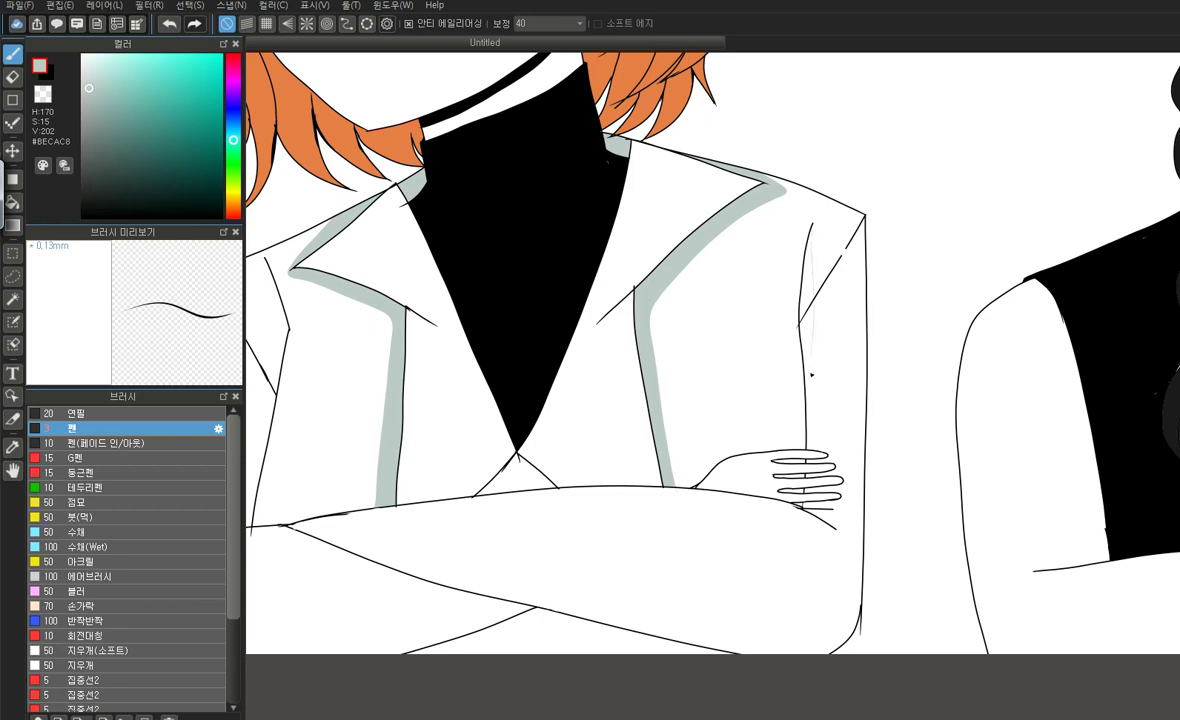
pyautogui.scroll(1, 807, 367)
pyautogui.scroll(-3, 785, 437)
# Draw the matching thin shadow edge at the jacket's other armhole, running from the line's upper end down to the sleeve seam
pyautogui.scroll(3, 735, 520)
pyautogui.scroll(2, 735, 520)
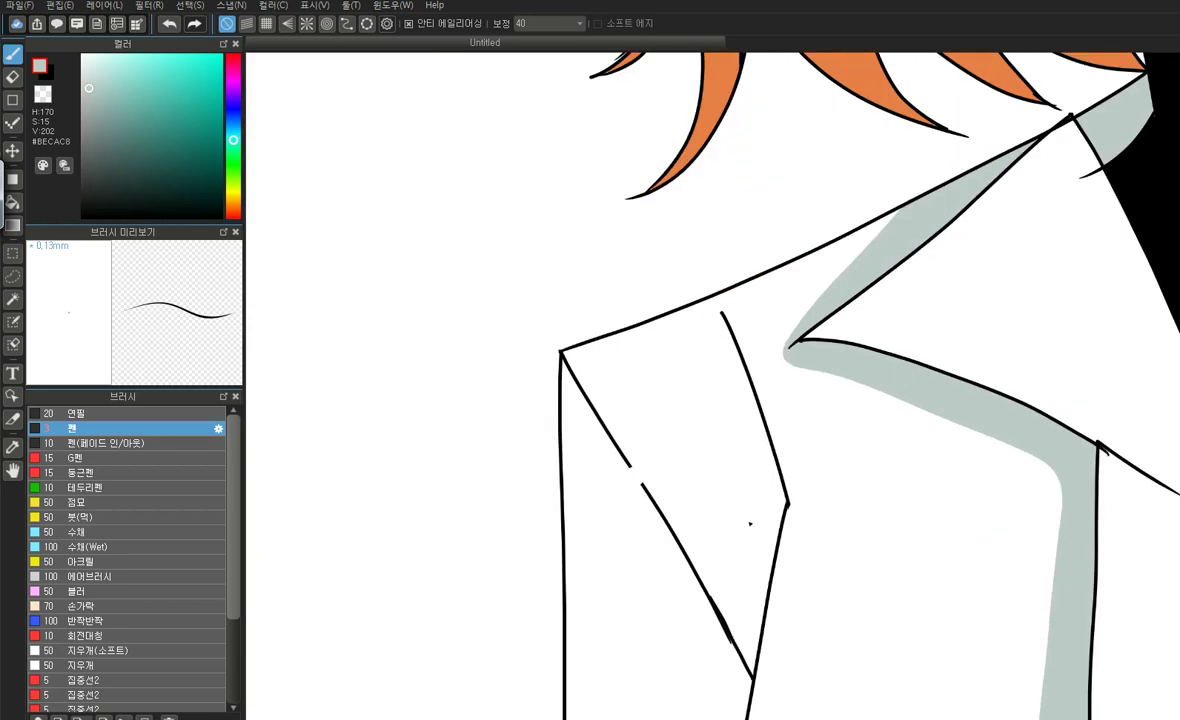
pyautogui.moveTo(722, 315); pyautogui.dragTo(731, 718)
pyautogui.scroll(-3, 672, 292)
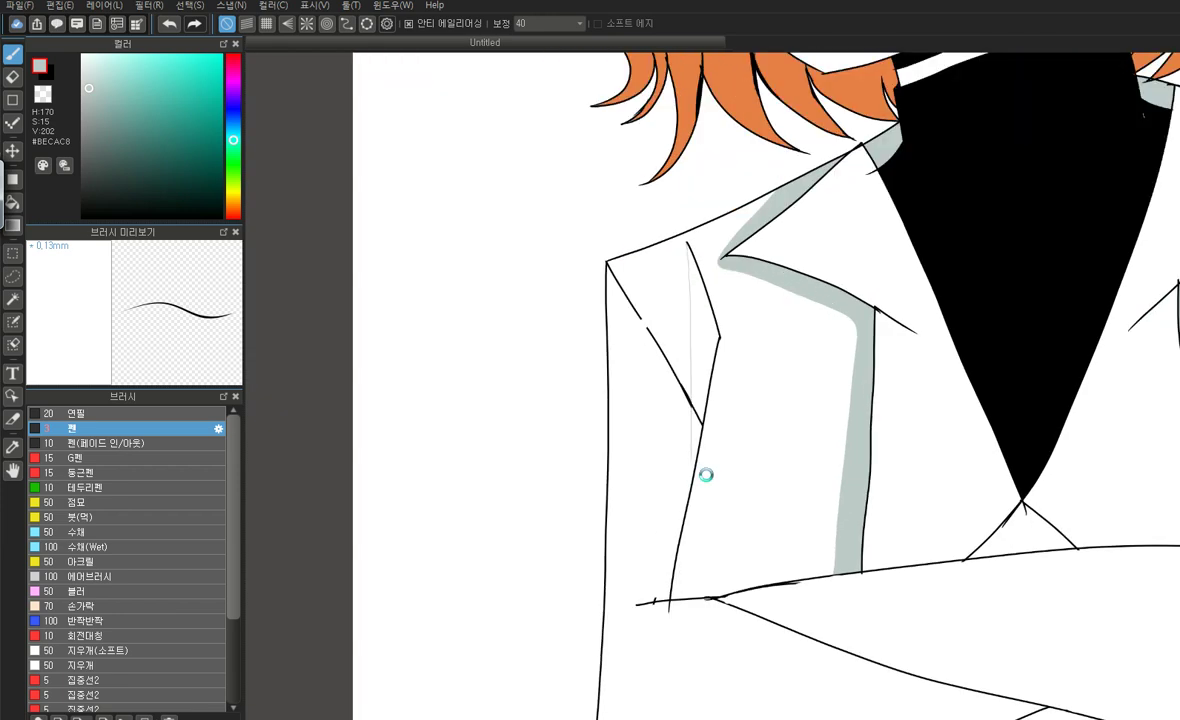
pyautogui.scroll(5, 703, 475)
pyautogui.moveTo(648, 429); pyautogui.dragTo(650, 588)
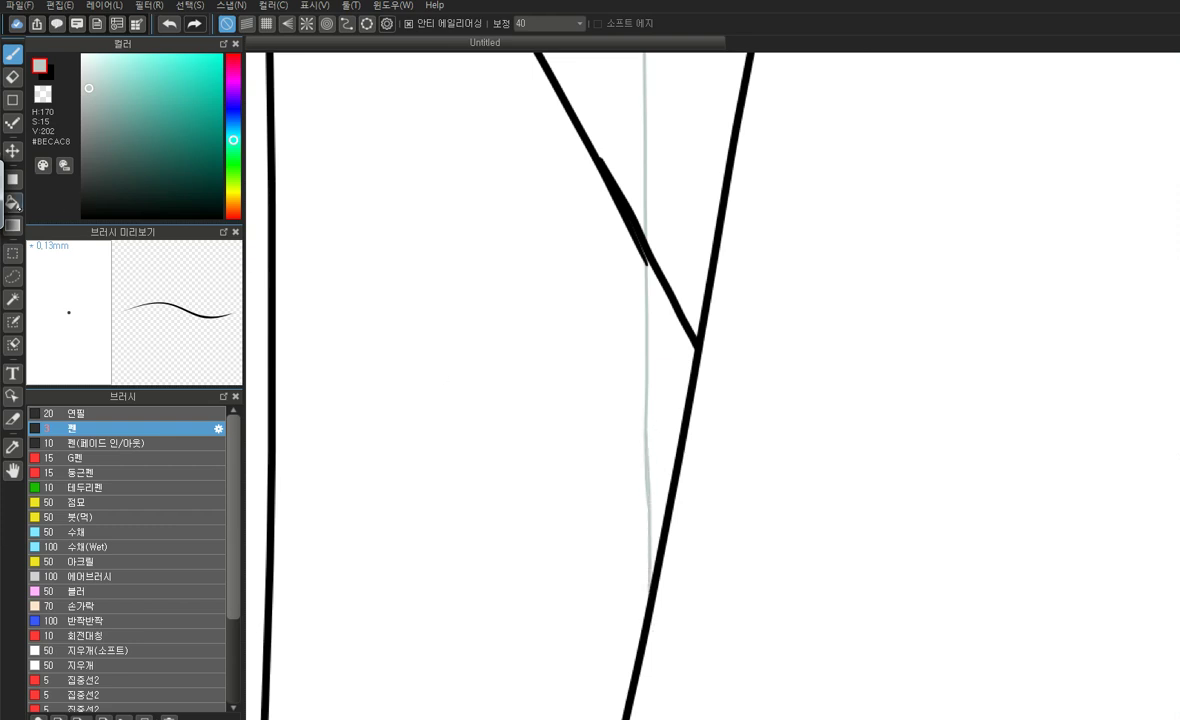
# Fill the outlined shadow areas at both jacket armholes with grey-green #BECAC8
pyautogui.click(13, 200)
pyautogui.click(658, 330)
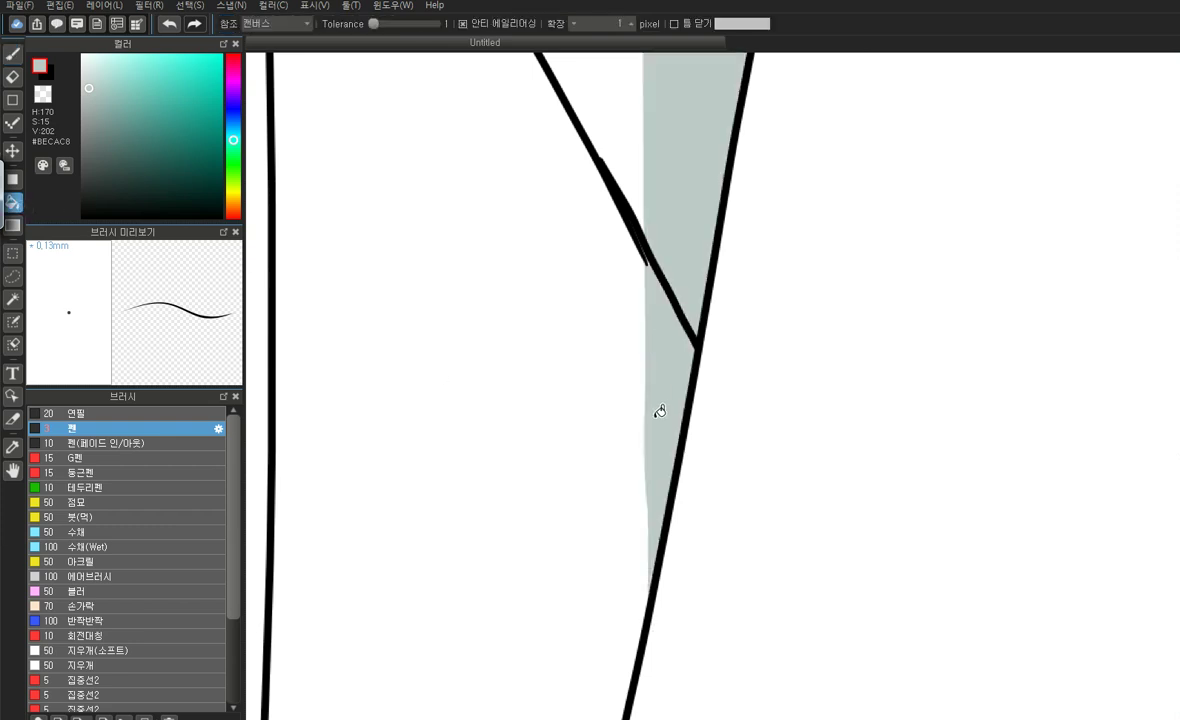
pyautogui.scroll(-5, 660, 411)
pyautogui.click(1147, 330)
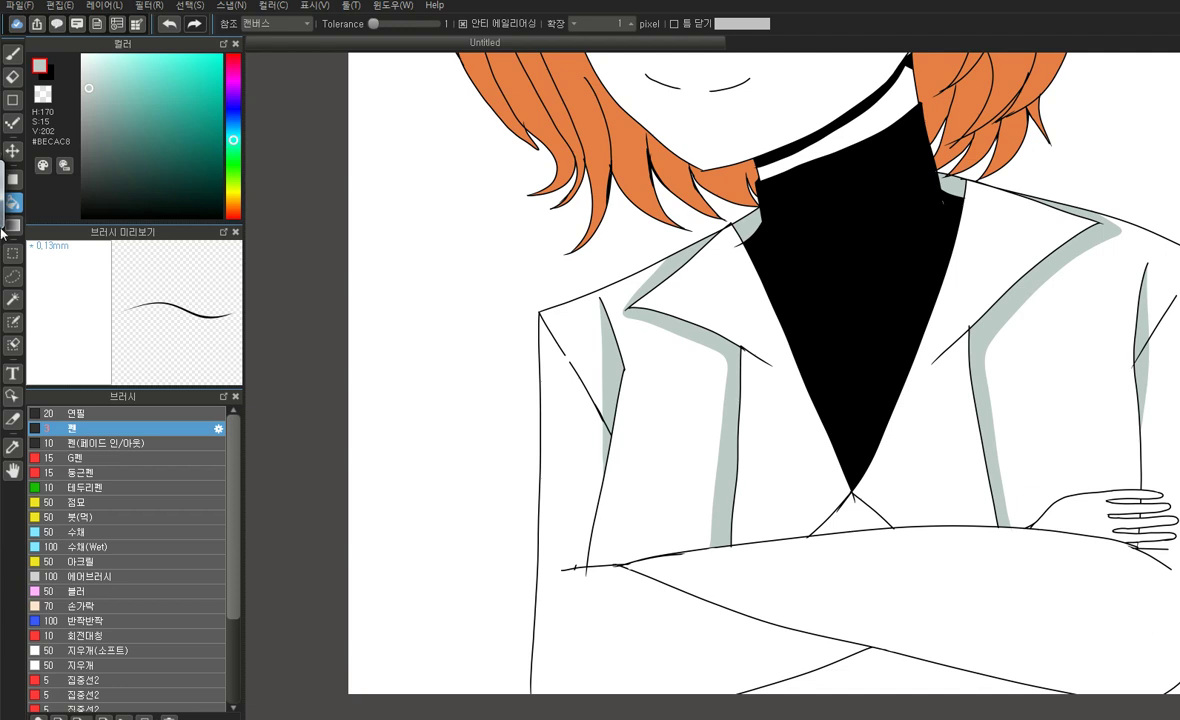
# Fill the jacket area beneath the left-hand character's crossed arms with #BECAC8
pyautogui.click(13, 53)
pyautogui.scroll(-5, 680, 427)
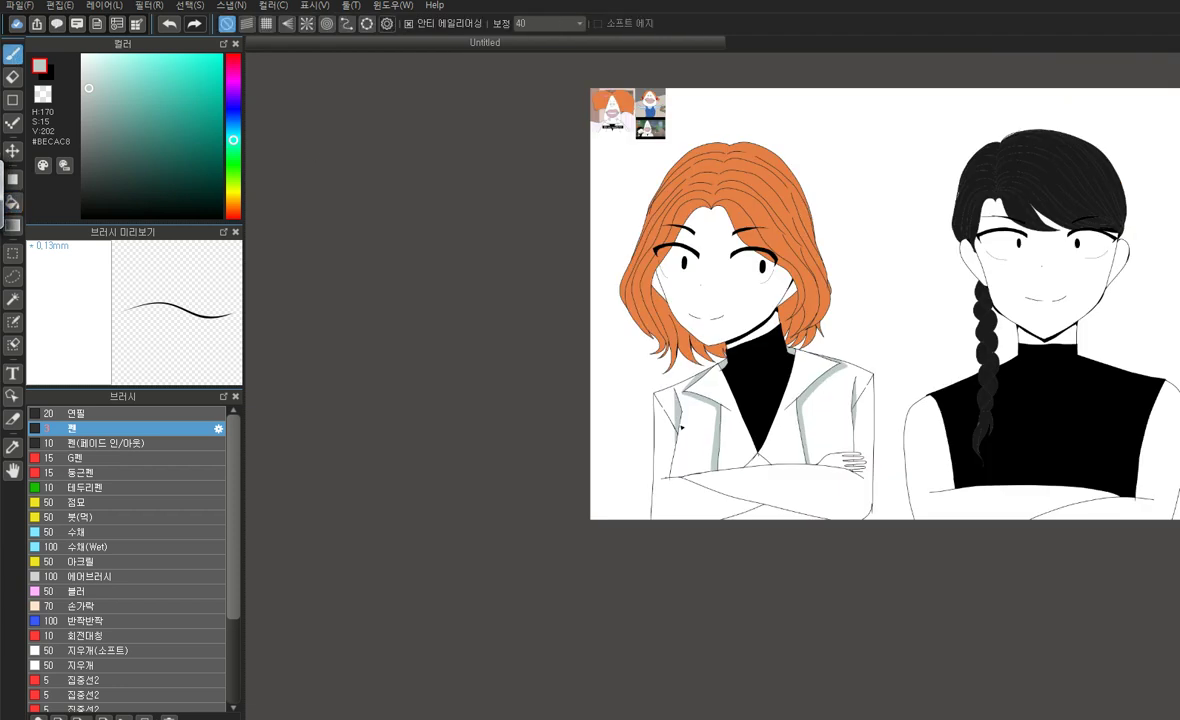
pyautogui.click(13, 201)
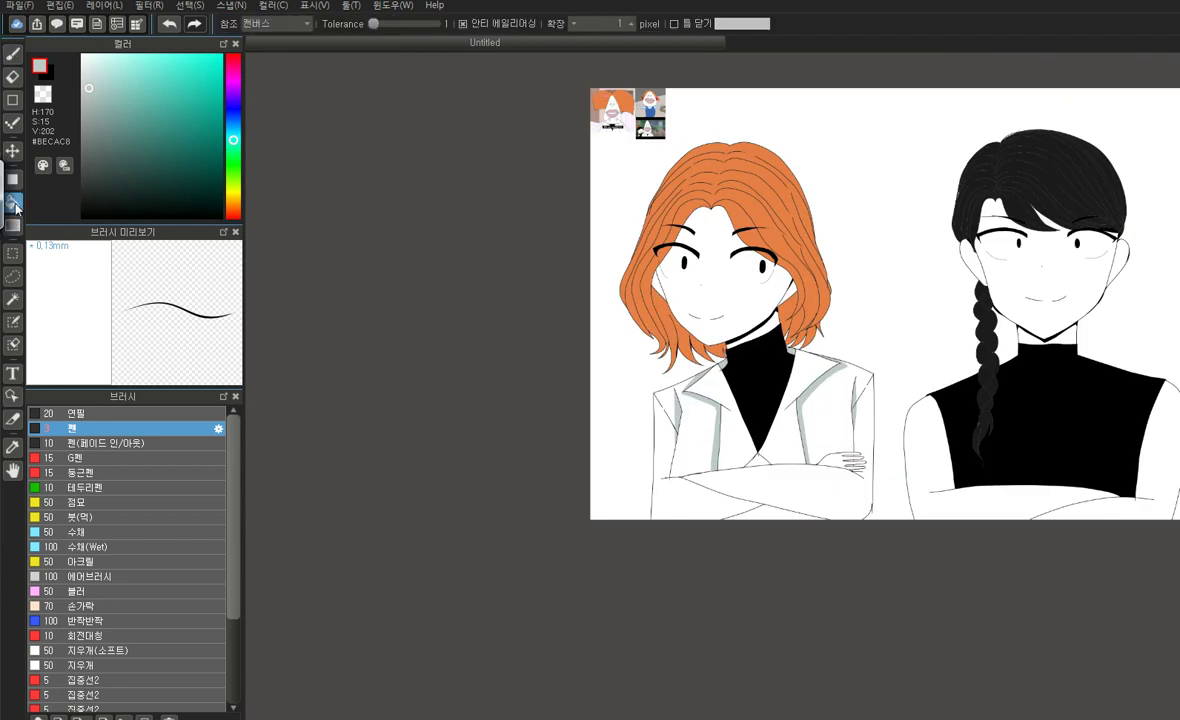
pyautogui.click(812, 506)
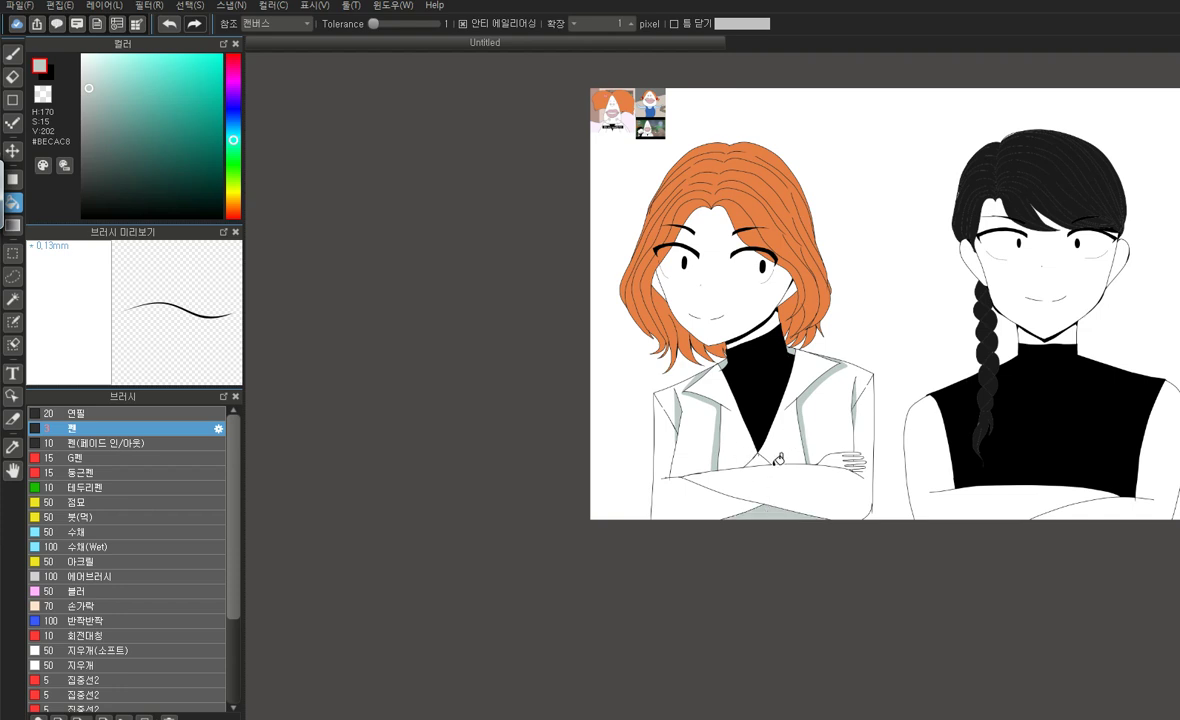
# Undo the misplaced fill on the jacket and fill the small triangle below the turtleneck's point with #BECAC8
pyautogui.click(688, 445)
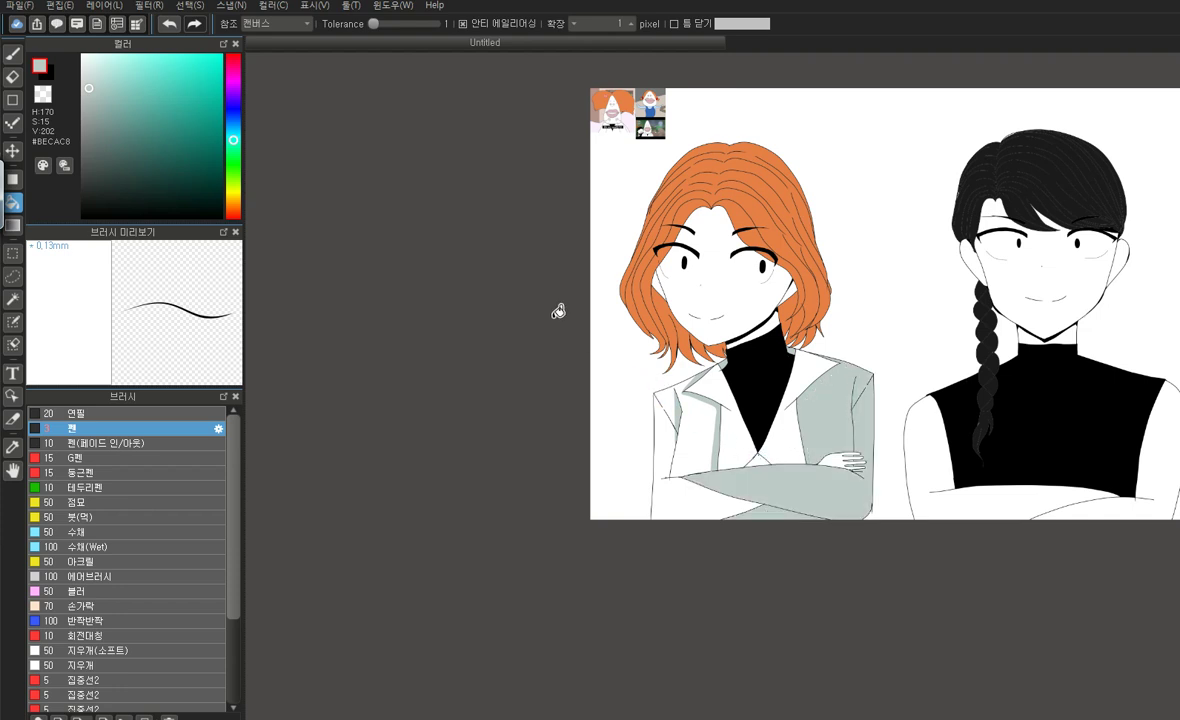
pyautogui.click(169, 23)
pyautogui.scroll(3, 748, 470)
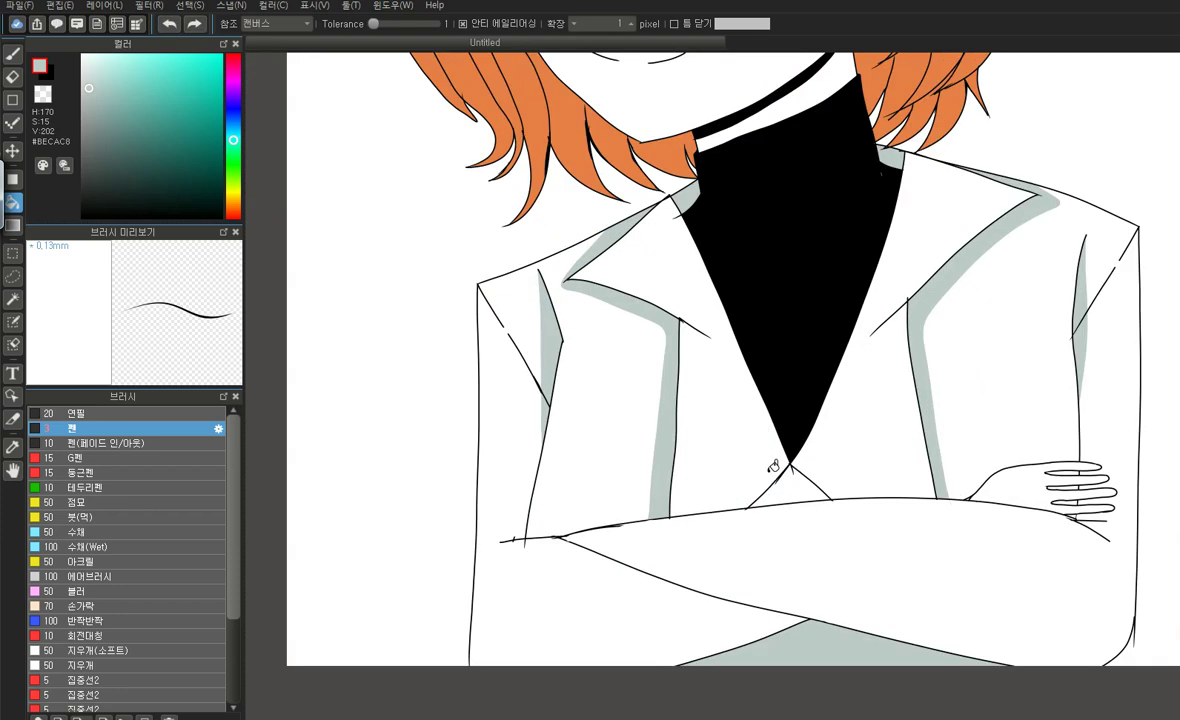
pyautogui.scroll(-3, 700, 420)
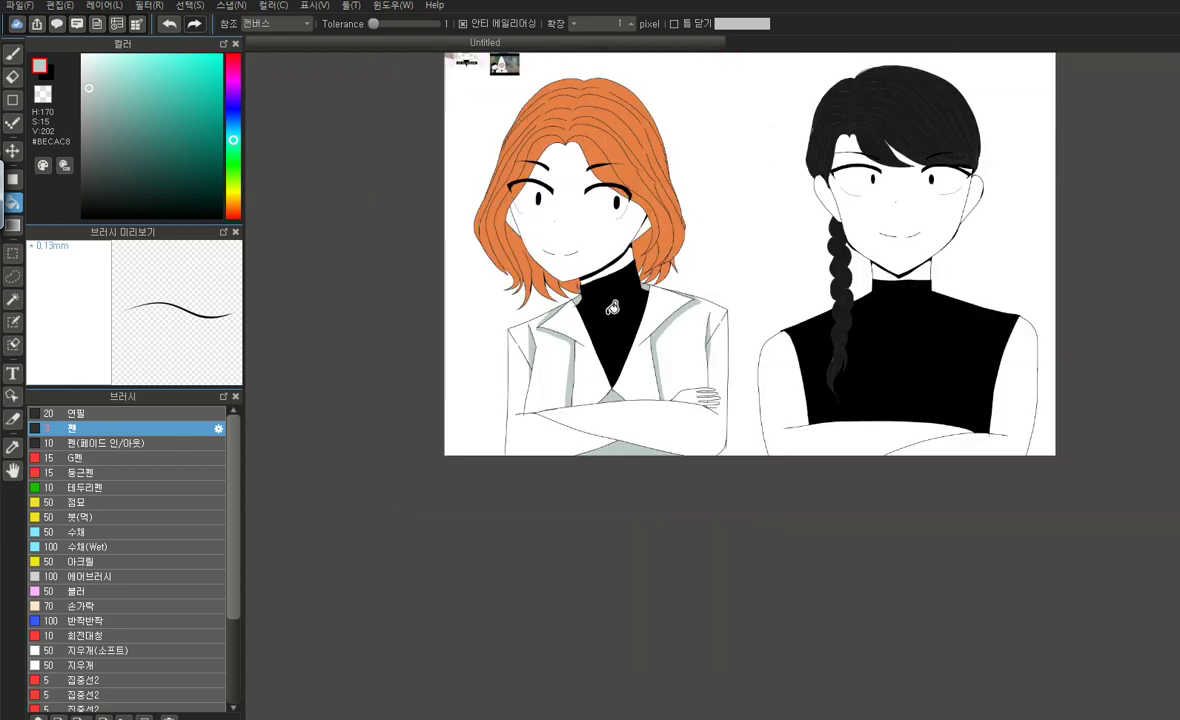
# Draw a small curved shadow edge at the jacket's shoulder corner farther from the braided character and fill it with #BECAC8
pyautogui.scroll(3, 647, 257)
pyautogui.press('b')
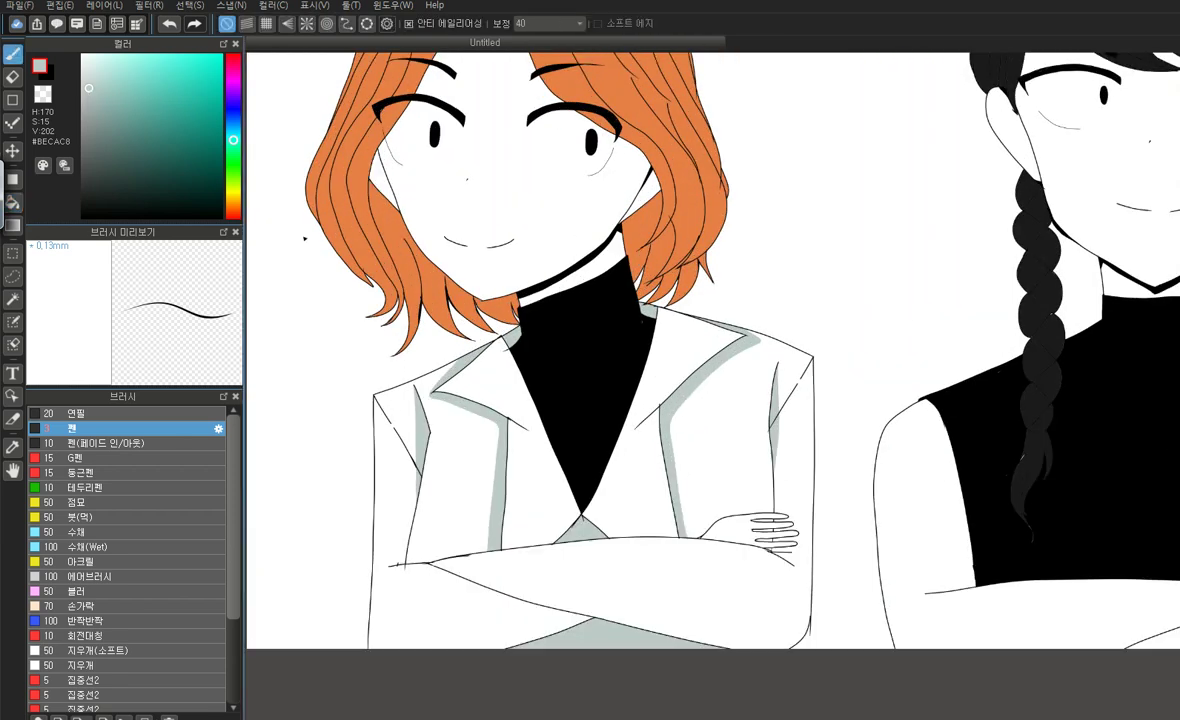
pyautogui.scroll(2, 287, 402)
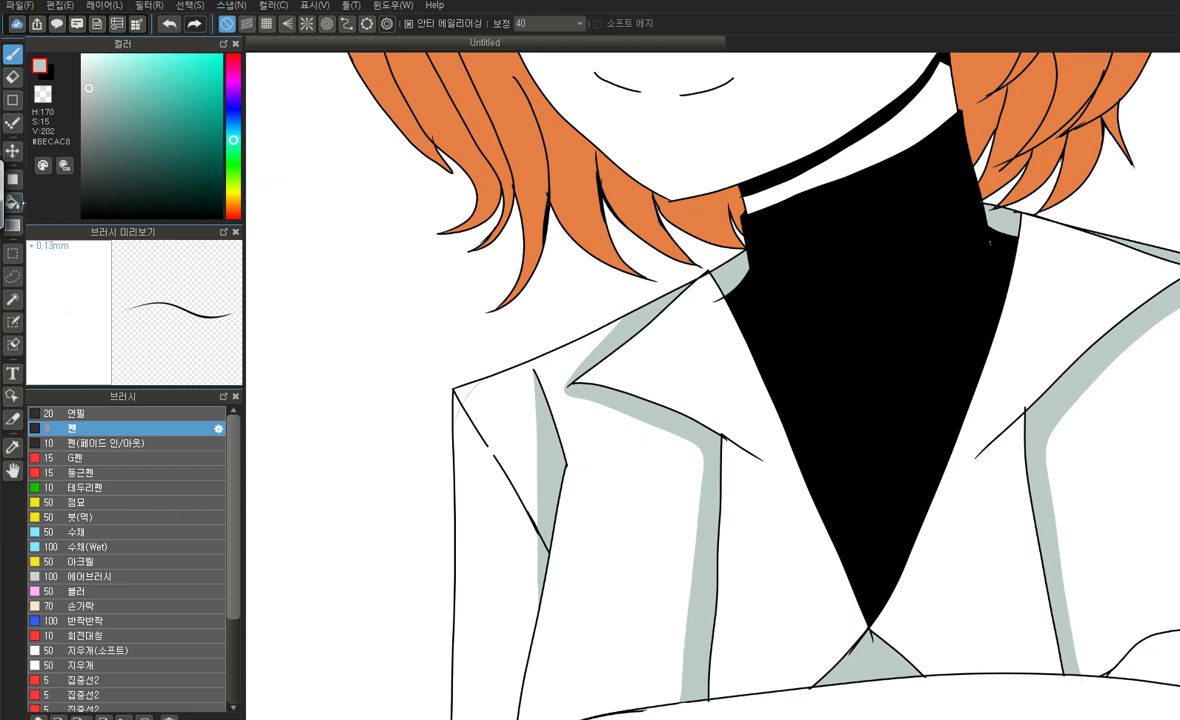
pyautogui.click(13, 202)
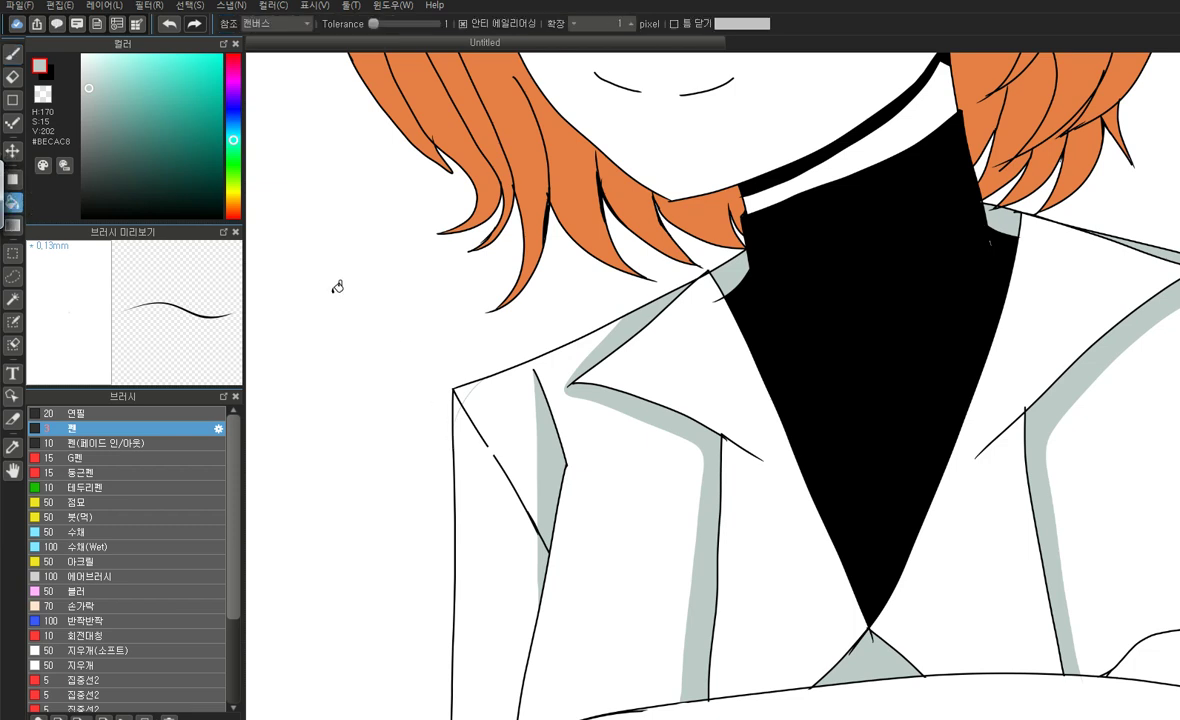
pyautogui.click(459, 398)
# Outline and fill a matching #BECAC8 shadow at the jacket's other shoulder corner, and close the handwriting input panel
pyautogui.click(13, 52)
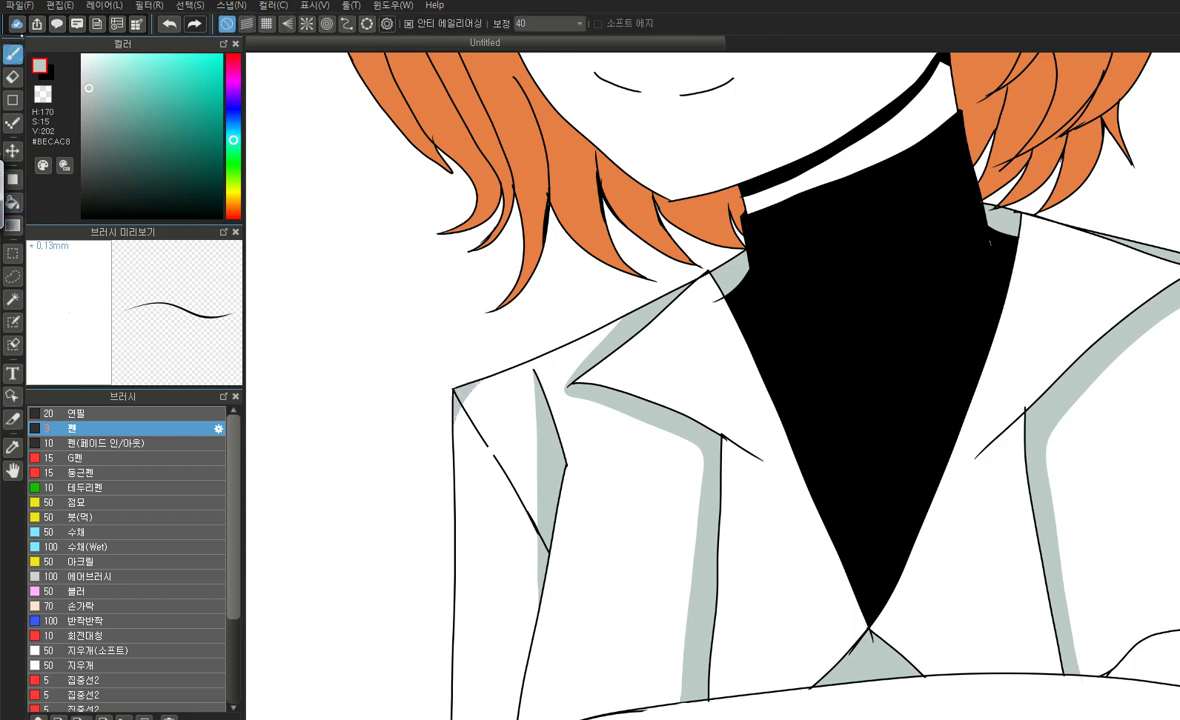
pyautogui.scroll(-1, 328, 344)
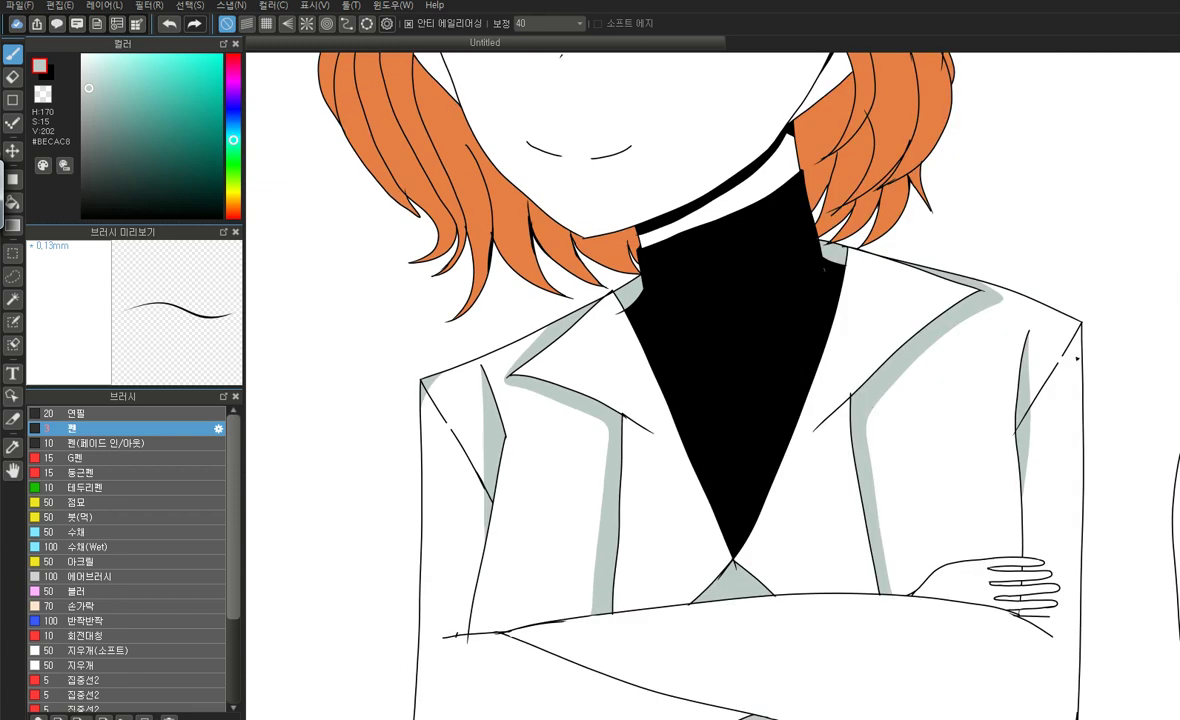
pyautogui.scroll(2, 1080, 350)
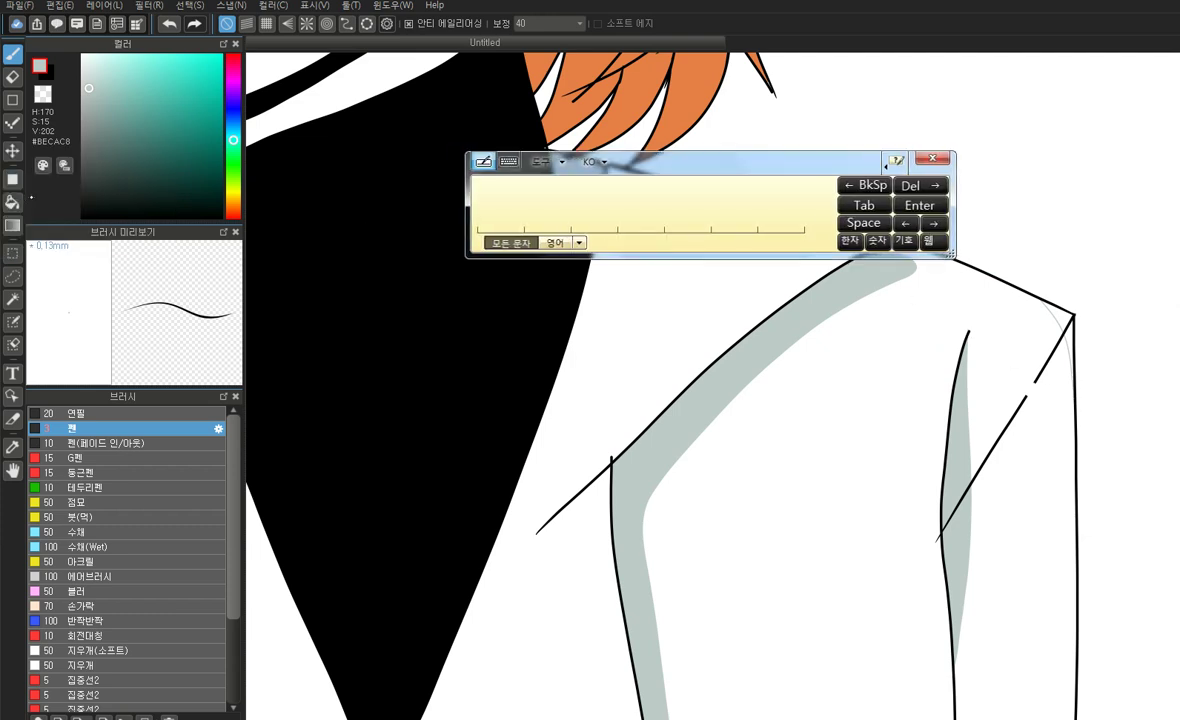
pyautogui.click(12, 201)
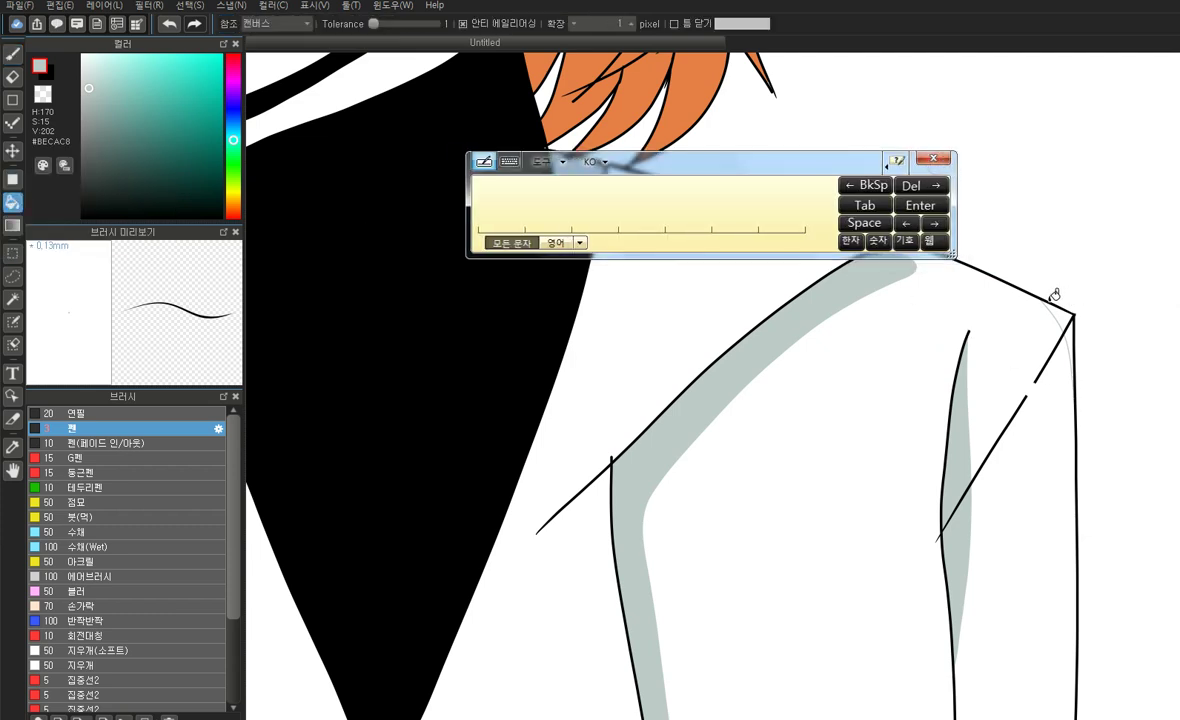
pyautogui.click(1072, 323)
pyautogui.click(932, 158)
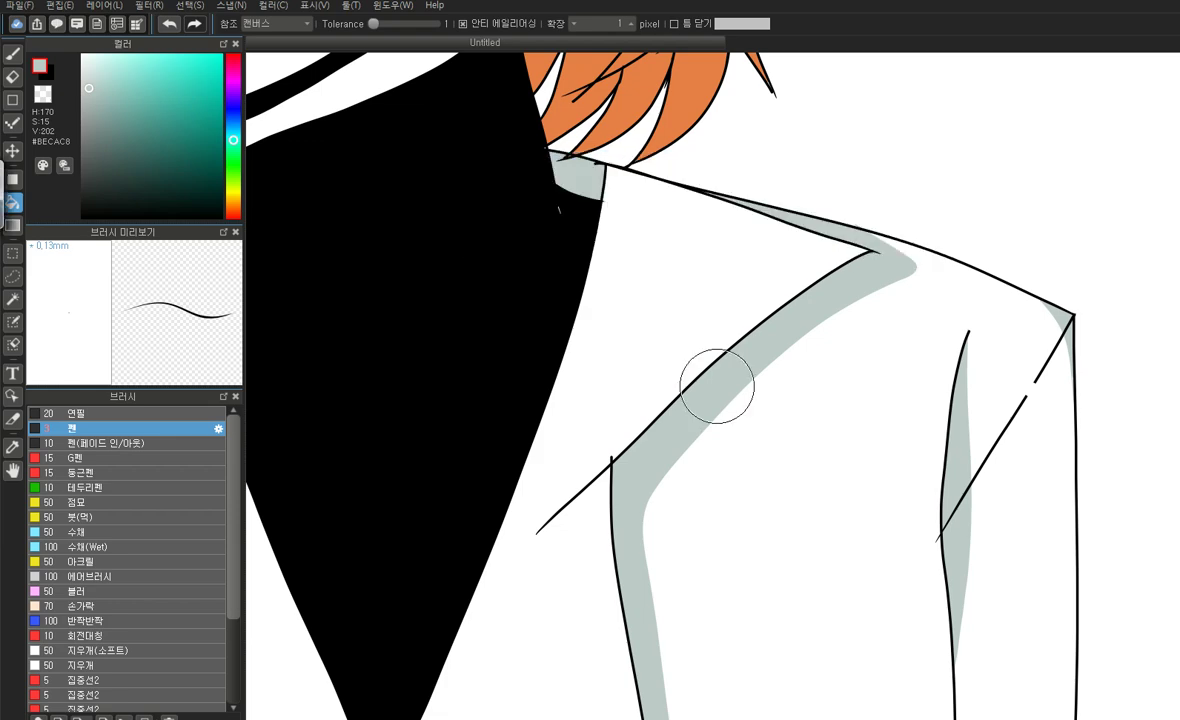
# Draw a thin #BECAC8 shadow line just below the crossed forearm's lower edge, replacing the first attempt
pyautogui.scroll(-8, 717, 386)
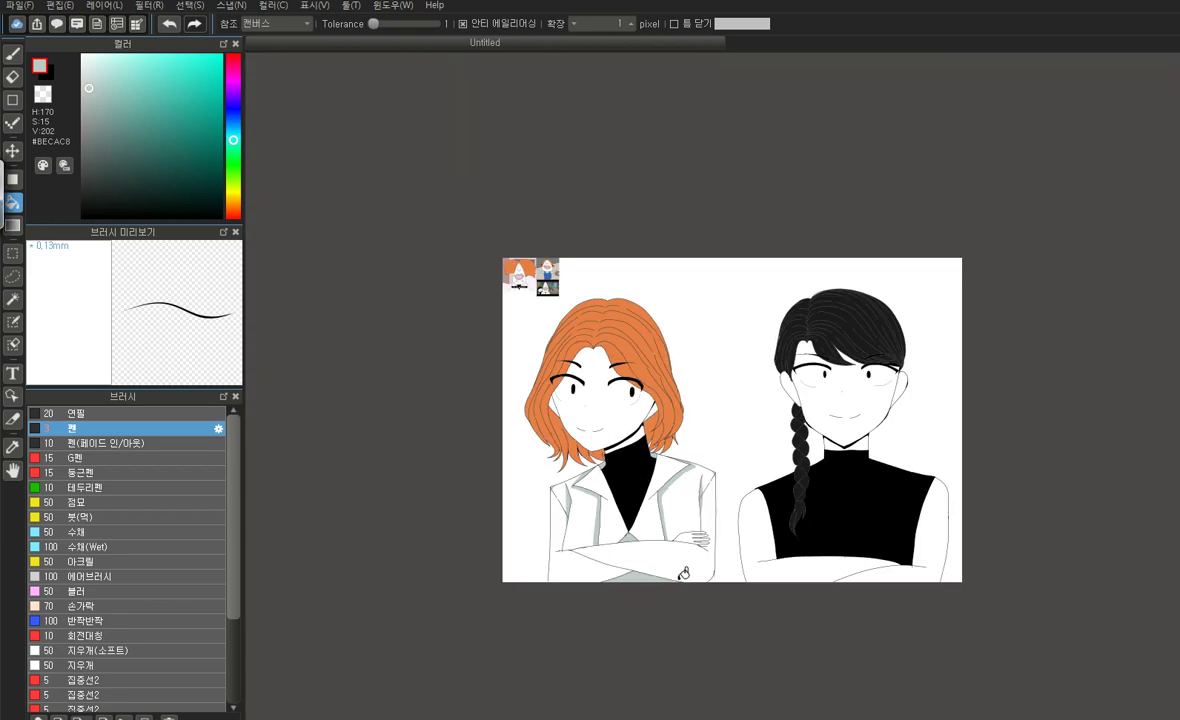
pyautogui.scroll(4, 640, 535)
pyautogui.press('b')
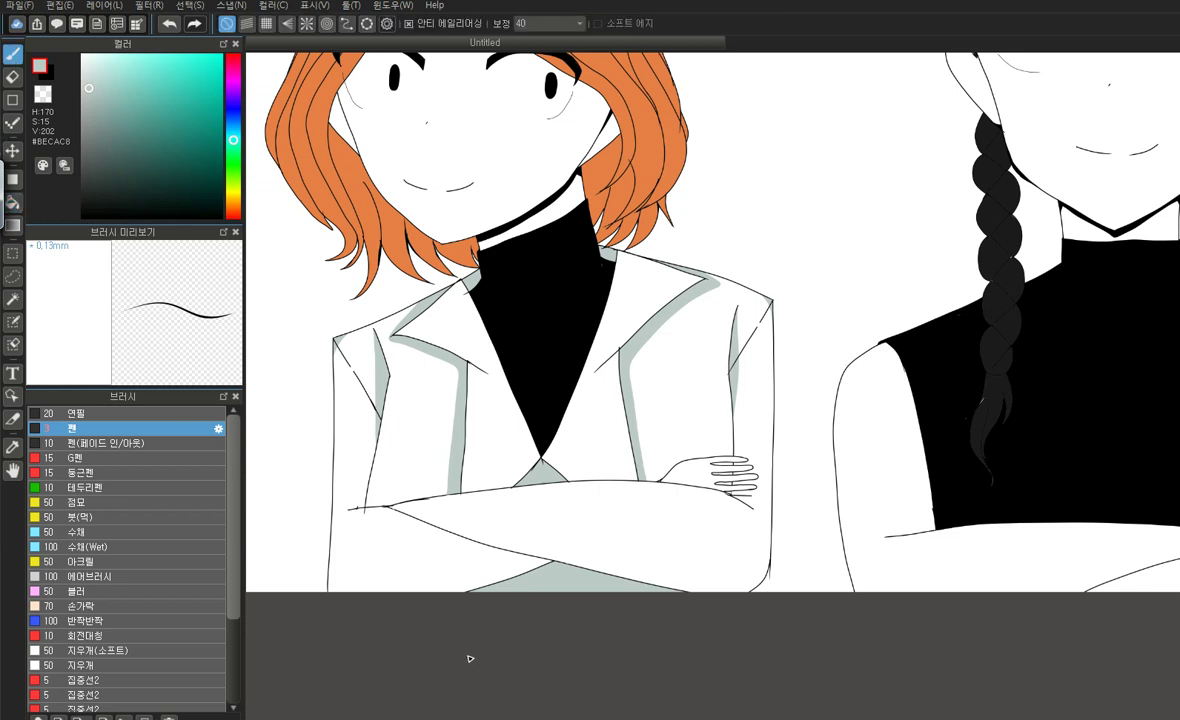
pyautogui.scroll(4, 500, 632)
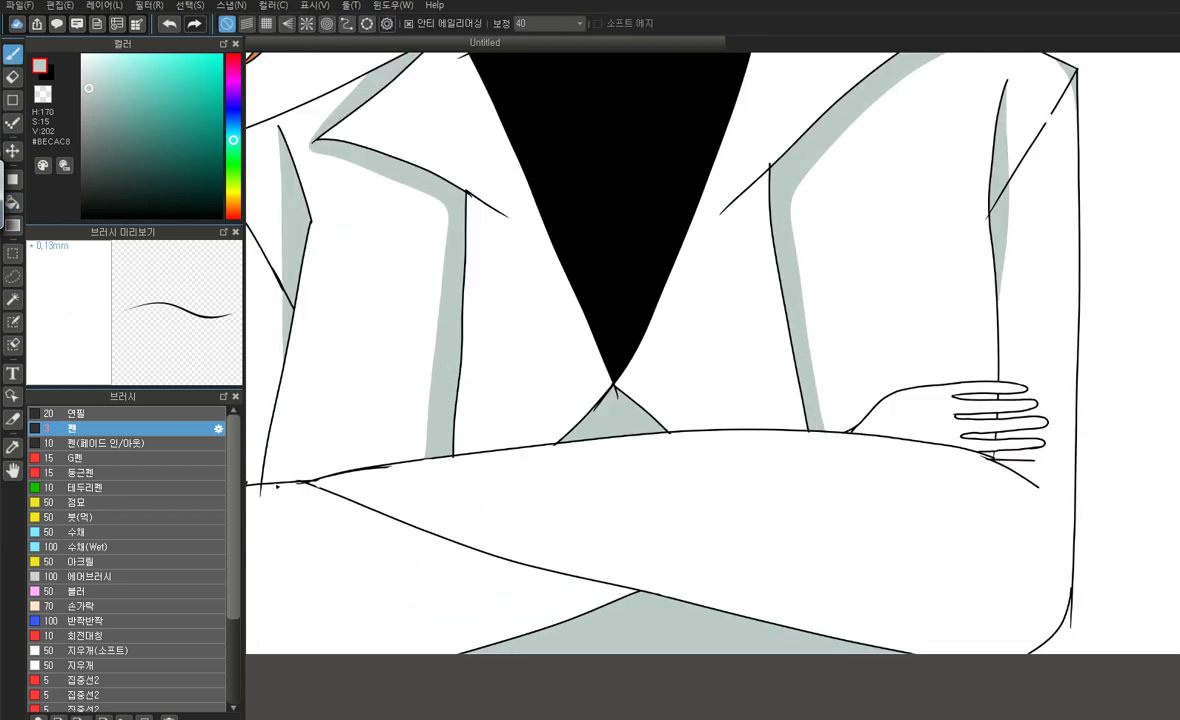
pyautogui.moveTo(306, 510)
pyautogui.mouseDown()
pyautogui.moveTo(556, 603)
pyautogui.moveTo(595, 610)
pyautogui.moveTo(598, 580)
pyautogui.mouseUp()
pyautogui.click(169, 25)
pyautogui.moveTo(299, 488)
pyautogui.mouseDown()
pyautogui.moveTo(448, 548)
pyautogui.moveTo(640, 598)
pyautogui.mouseUp()
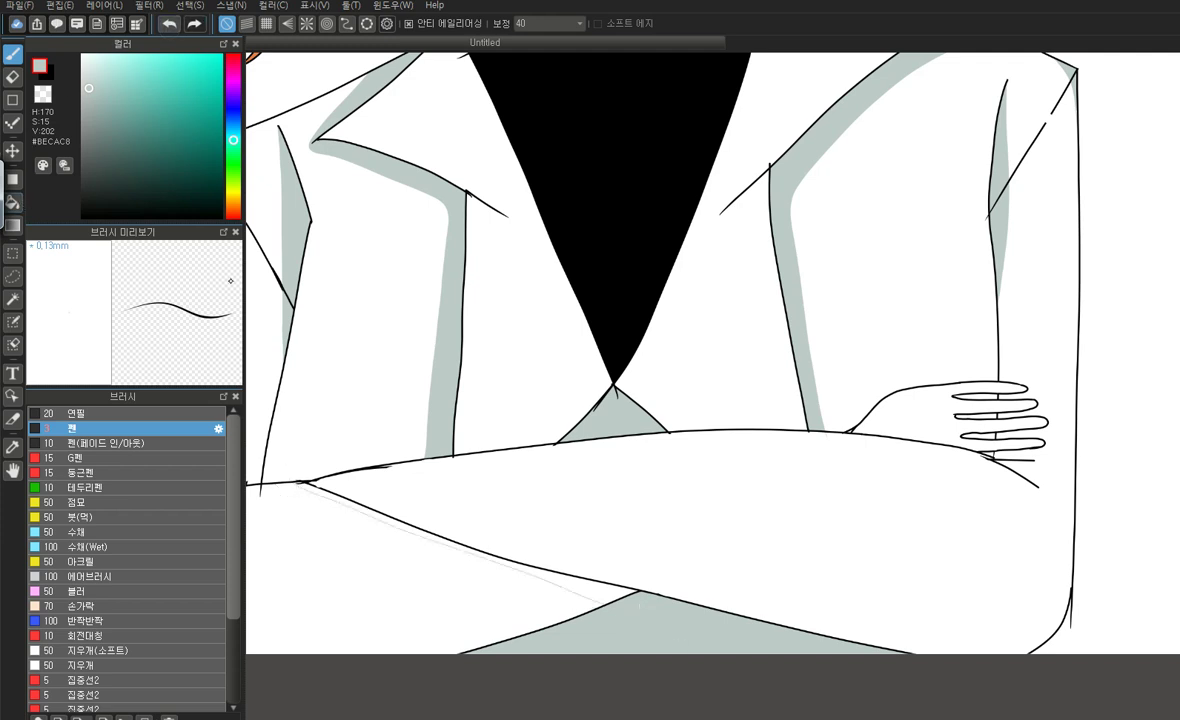
# Fill the thin outlined strip along the crossed forearm's lower edge with #BECAC8
pyautogui.click(13, 202)
pyautogui.click(412, 519)
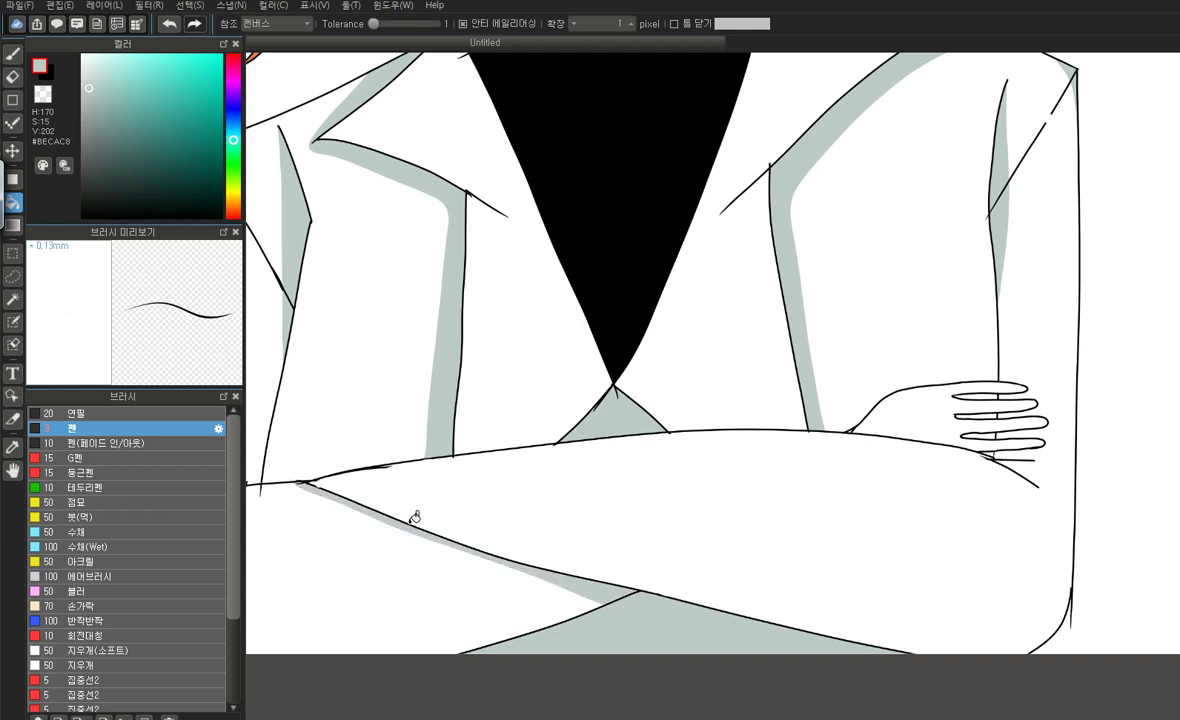
pyautogui.scroll(-4, 530, 540)
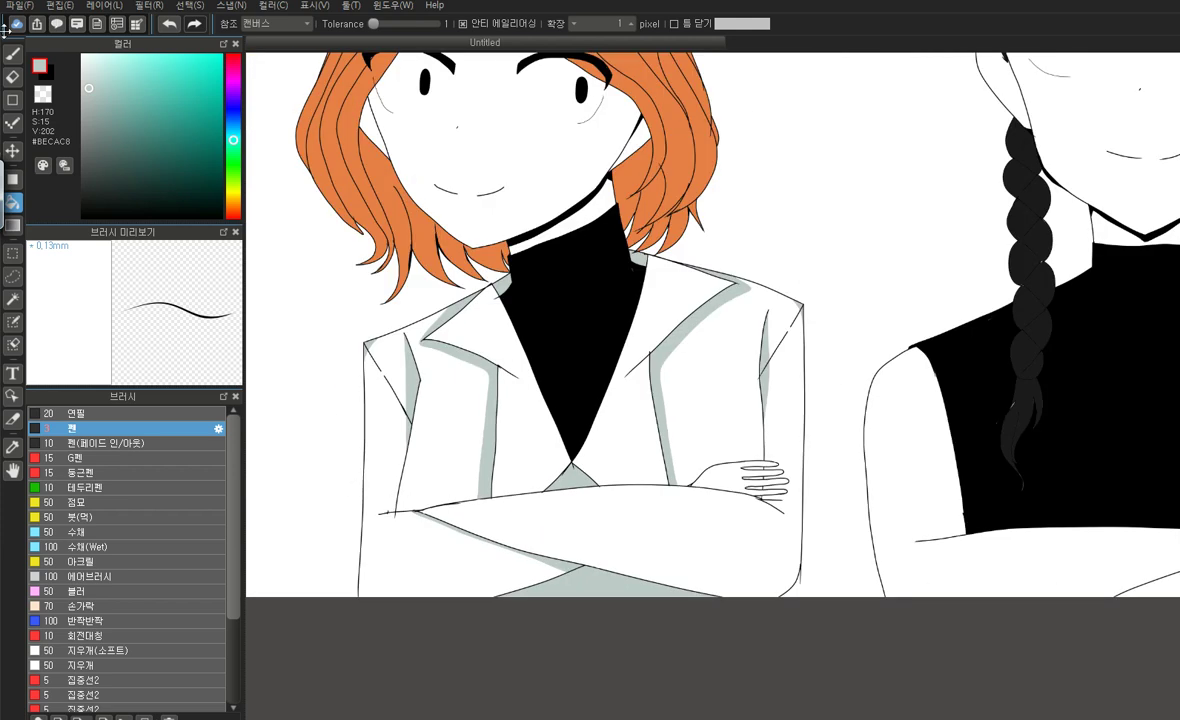
# Draw a shadow edge down the jacket's sleeve line from the armpit fold to the crossed forearm and fill the strip with #BECAC8
pyautogui.click(13, 53)
pyautogui.scroll(5, 380, 446)
pyautogui.moveTo(420, 400)
pyautogui.mouseDown()
pyautogui.moveTo(367, 650)
pyautogui.moveTo(341, 651)
pyautogui.moveTo(367, 625)
pyautogui.mouseUp()
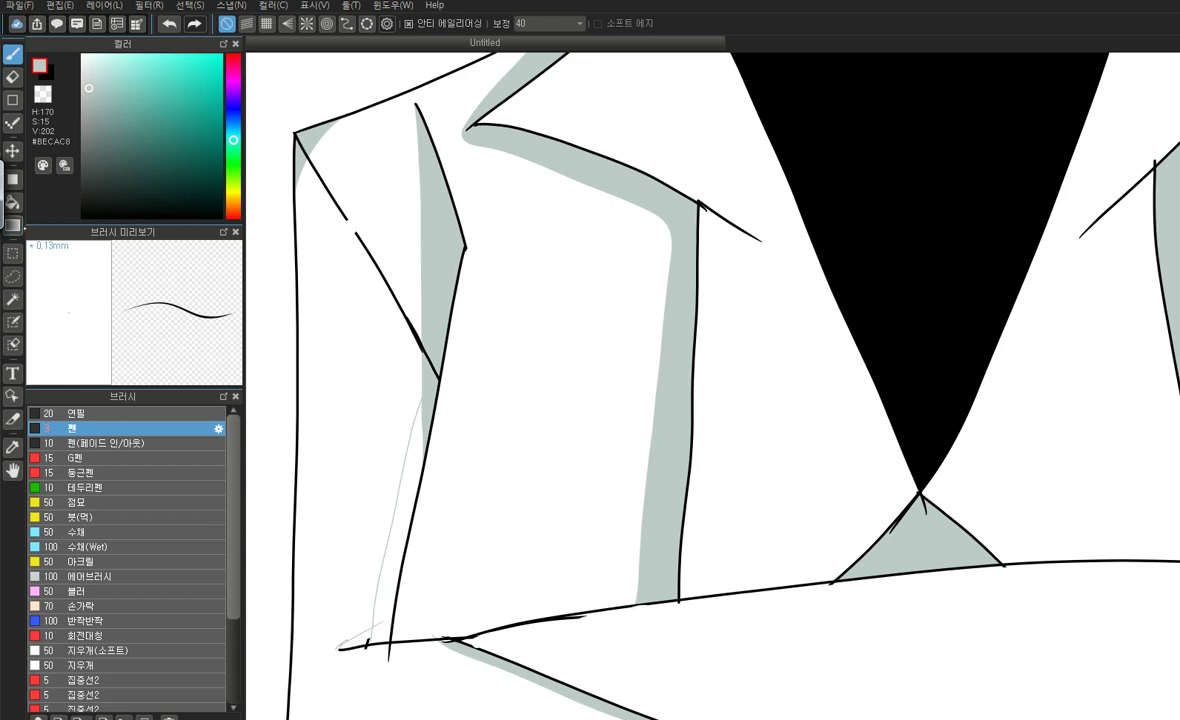
pyautogui.press('g')
pyautogui.click(397, 549)
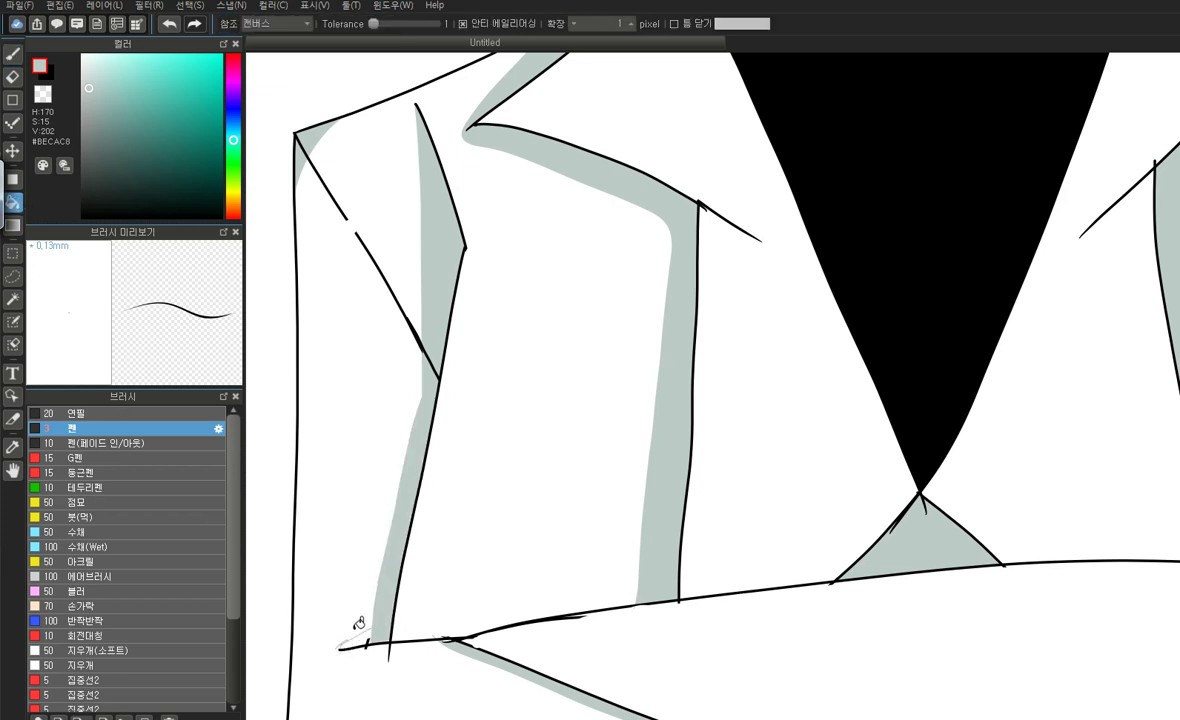
# Outline a small curved shadow under the resting hand on the jacket sleeve and fill its sections with #BECAC8
pyautogui.scroll(-3, 362, 630)
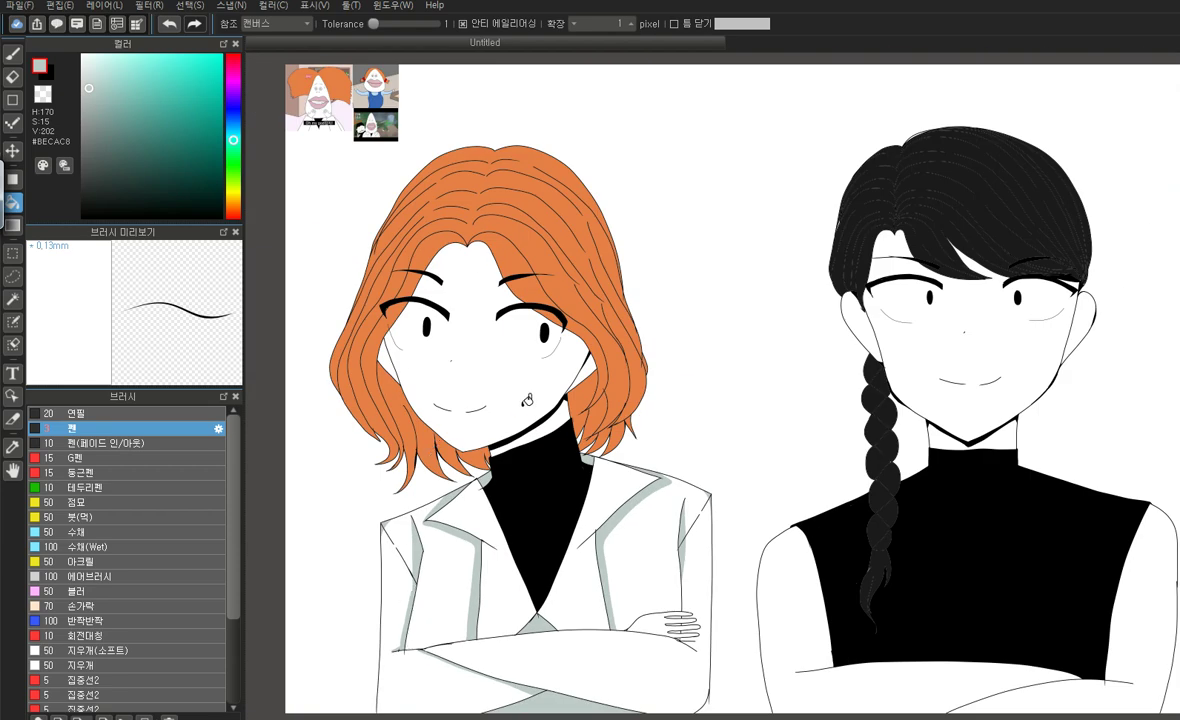
pyautogui.scroll(2, 632, 483)
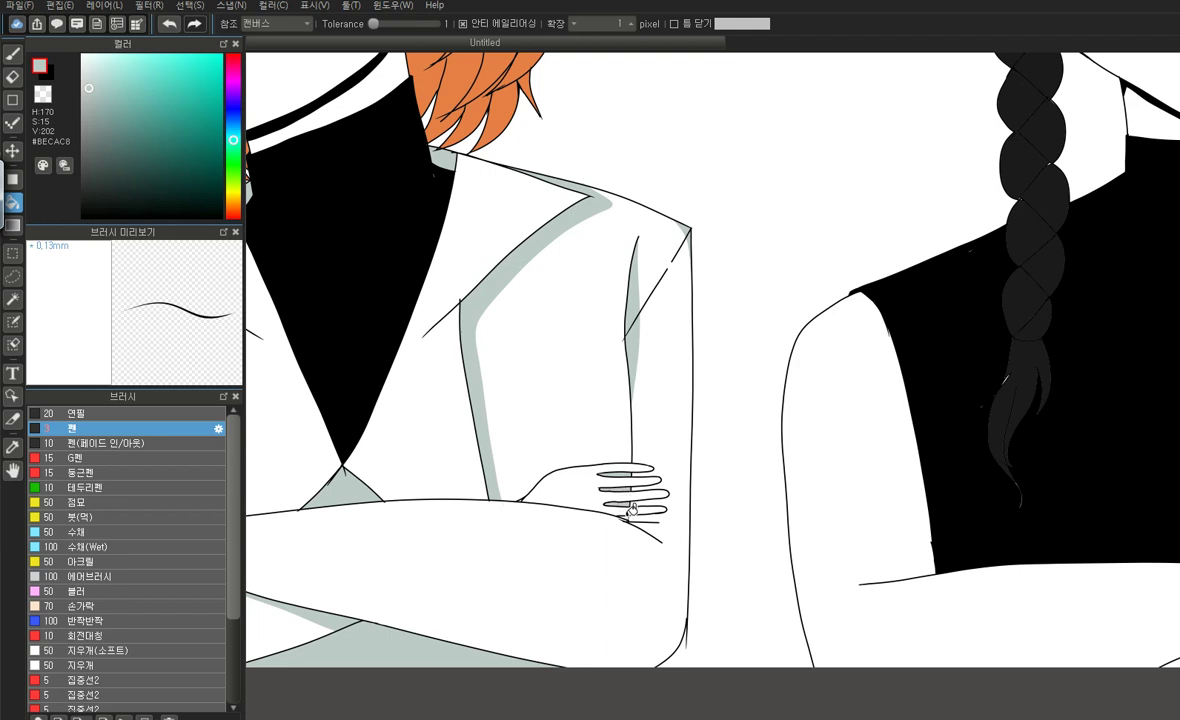
pyautogui.click(15, 57)
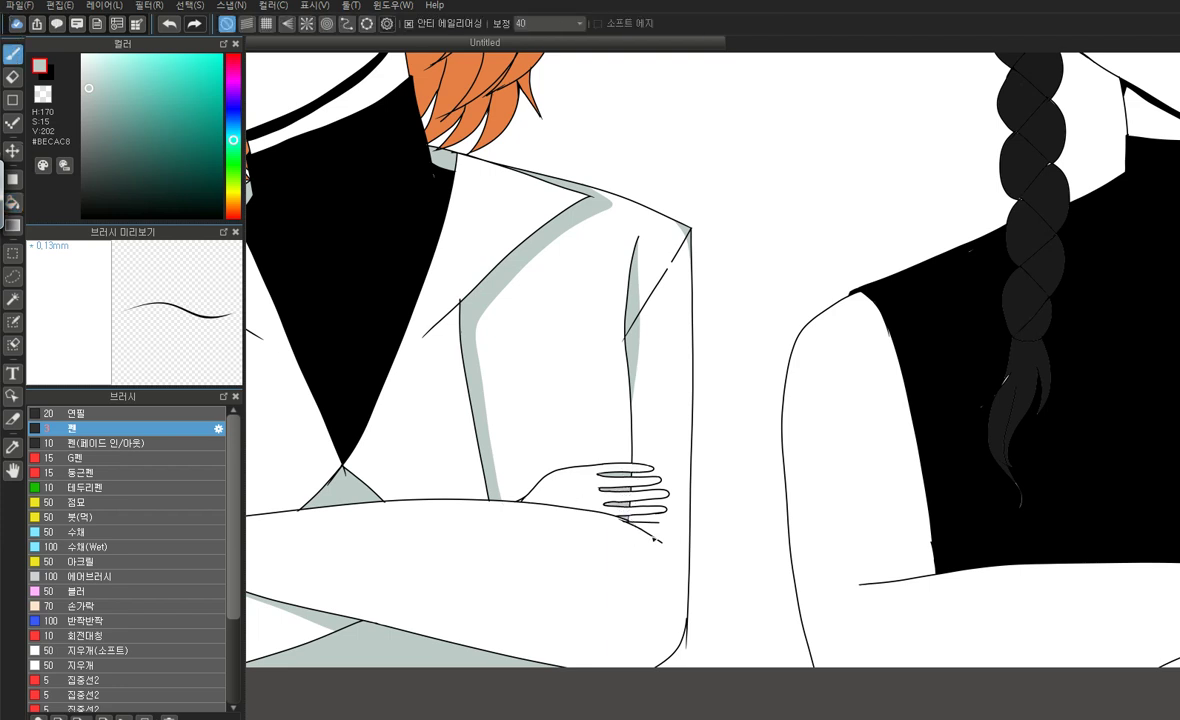
pyautogui.moveTo(631, 525); pyautogui.dragTo(642, 557)
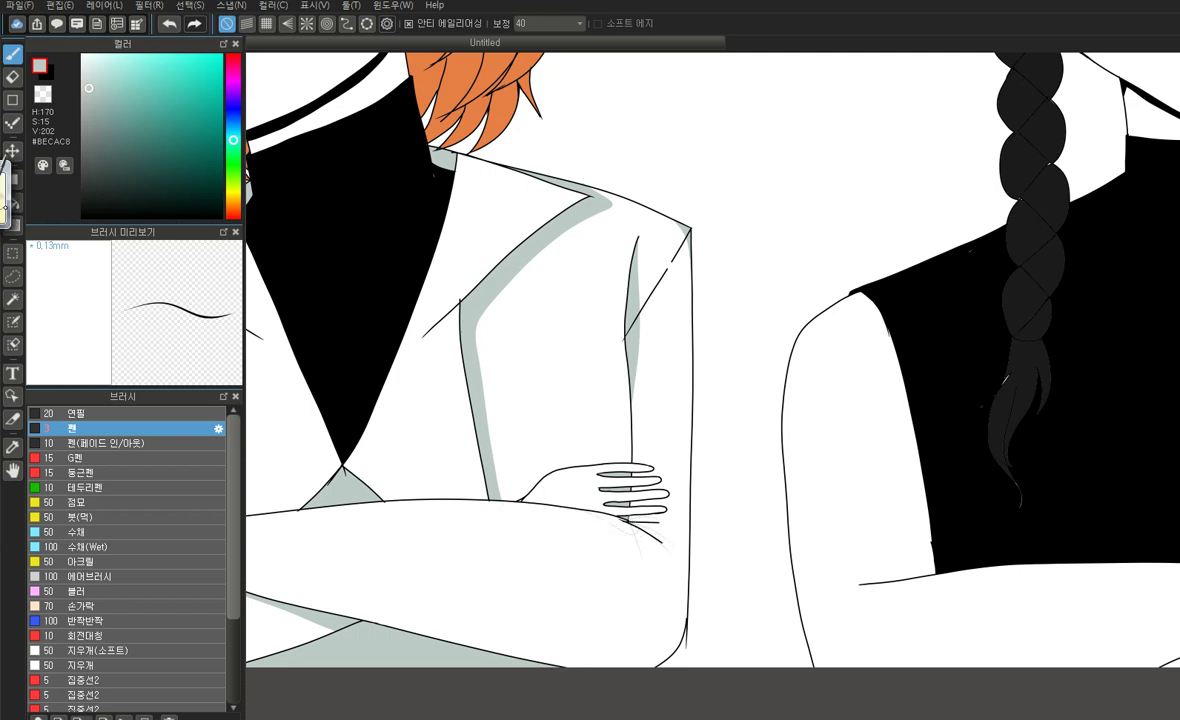
pyautogui.click(12, 200)
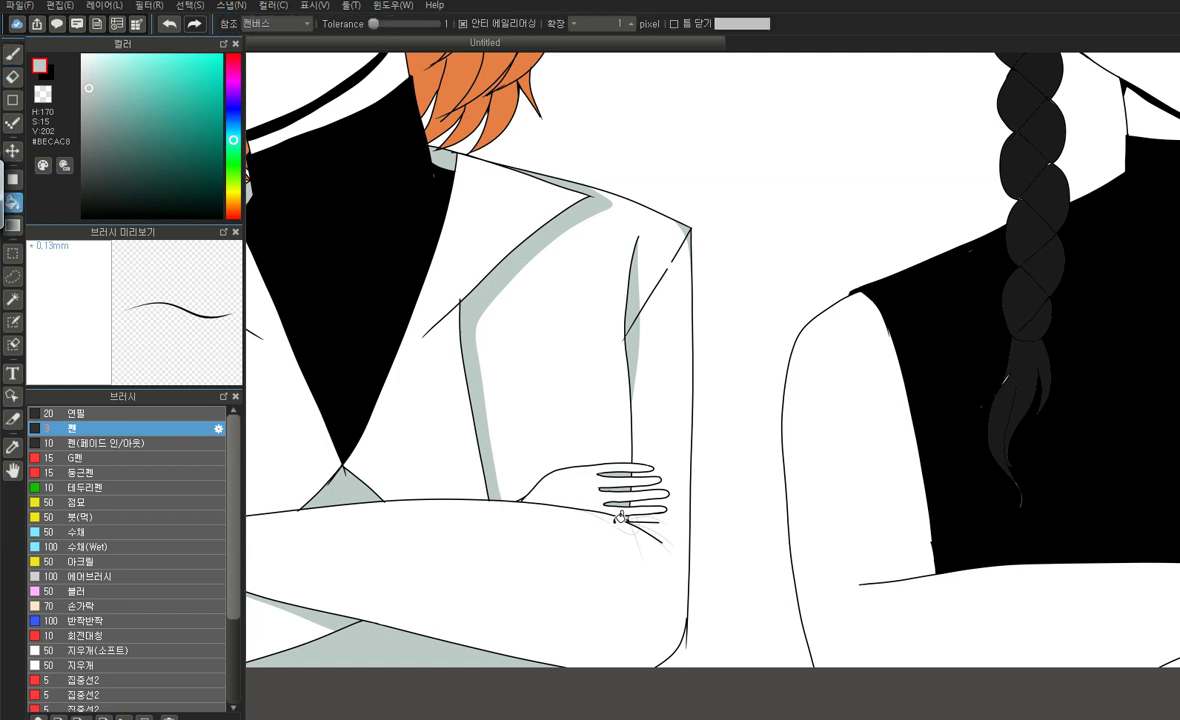
pyautogui.scroll(5, 626, 514)
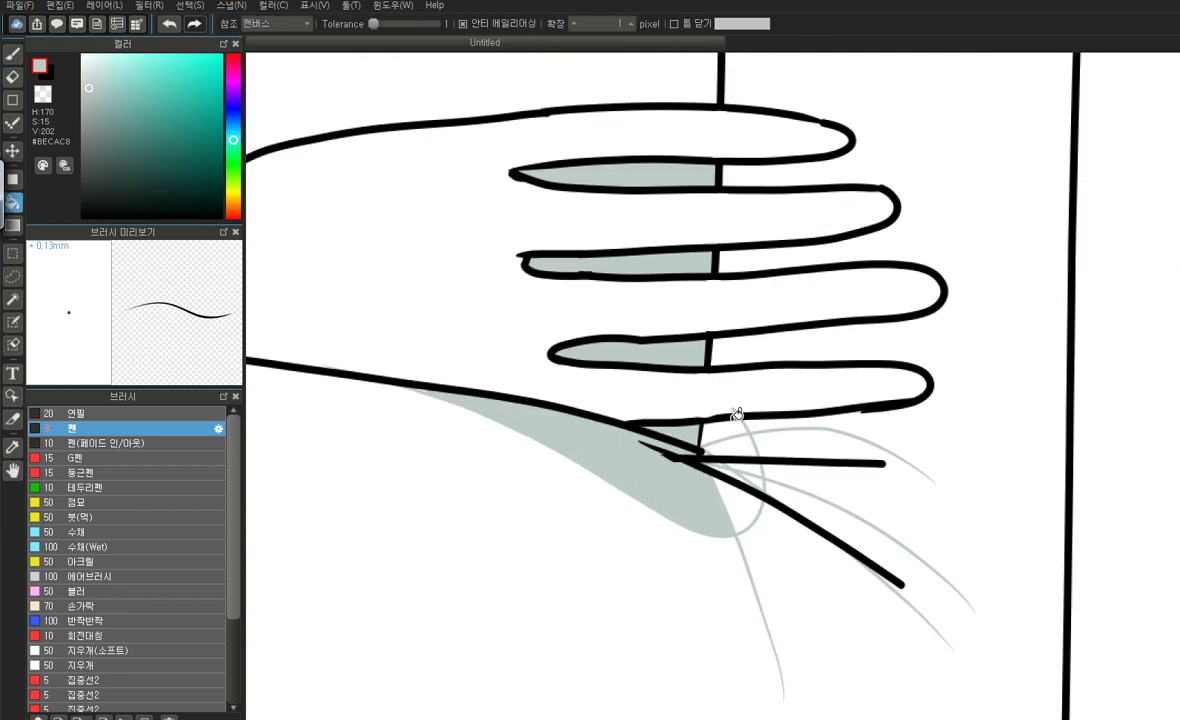
pyautogui.click(748, 450)
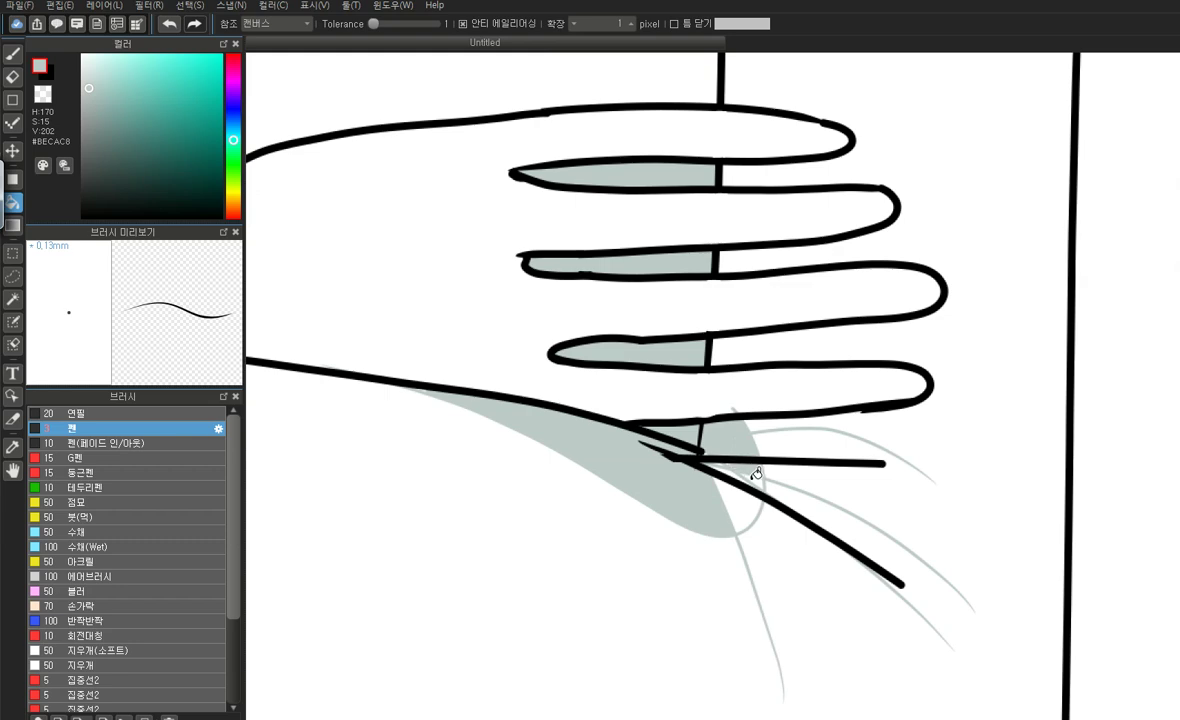
pyautogui.click(738, 487)
pyautogui.scroll(-6, 738, 487)
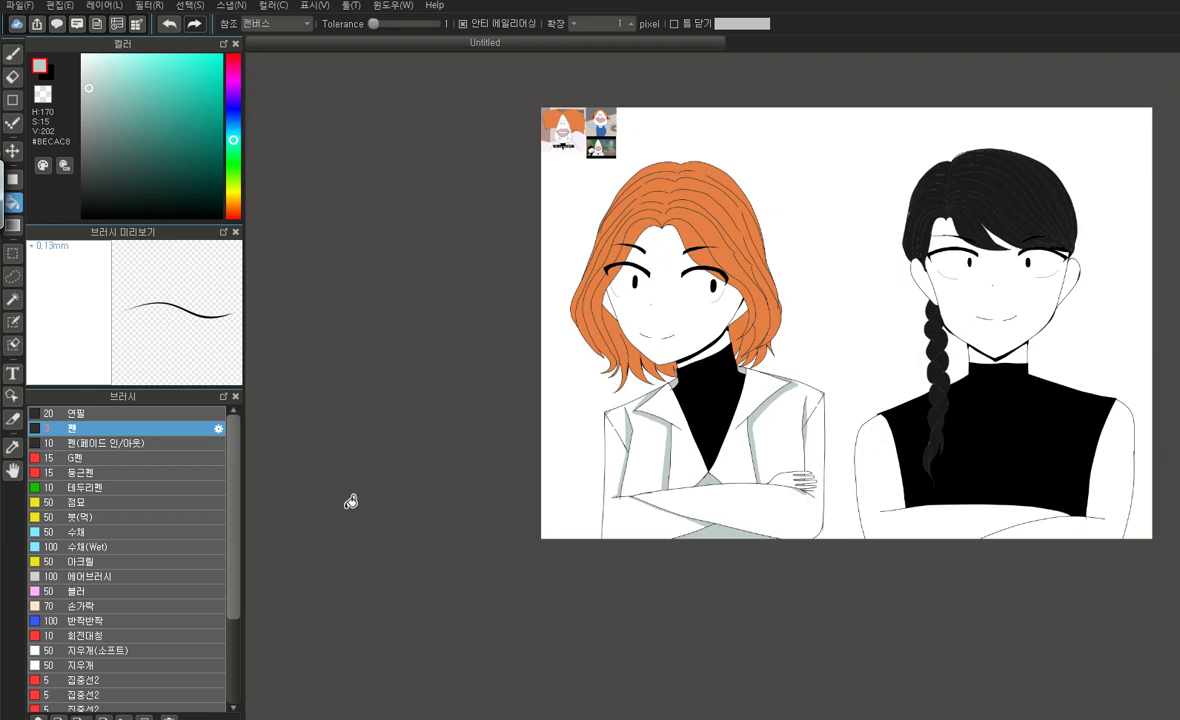
pyautogui.scroll(-2, 322, 462)
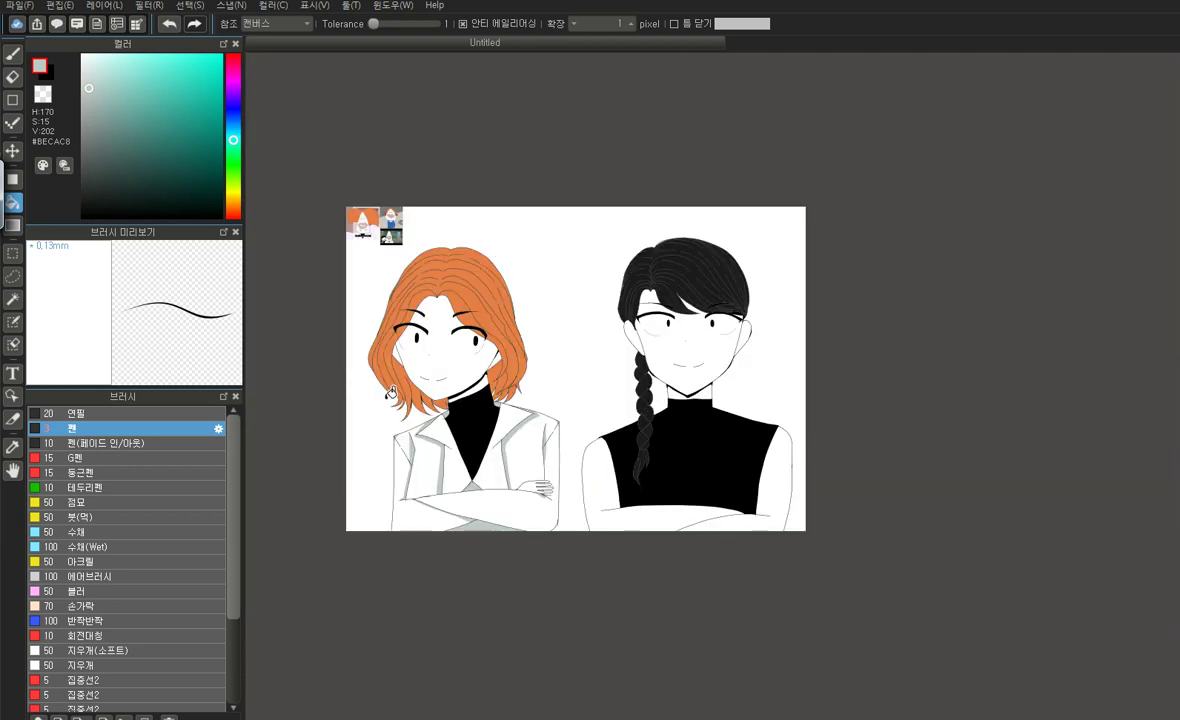
pyautogui.click(13, 54)
pyautogui.moveTo(232, 108)
pyautogui.mouseDown()
pyautogui.moveTo(225, 44)
pyautogui.moveTo(233, 208)
pyautogui.mouseUp()
pyautogui.moveTo(115, 97); pyautogui.dragTo(107, 55)
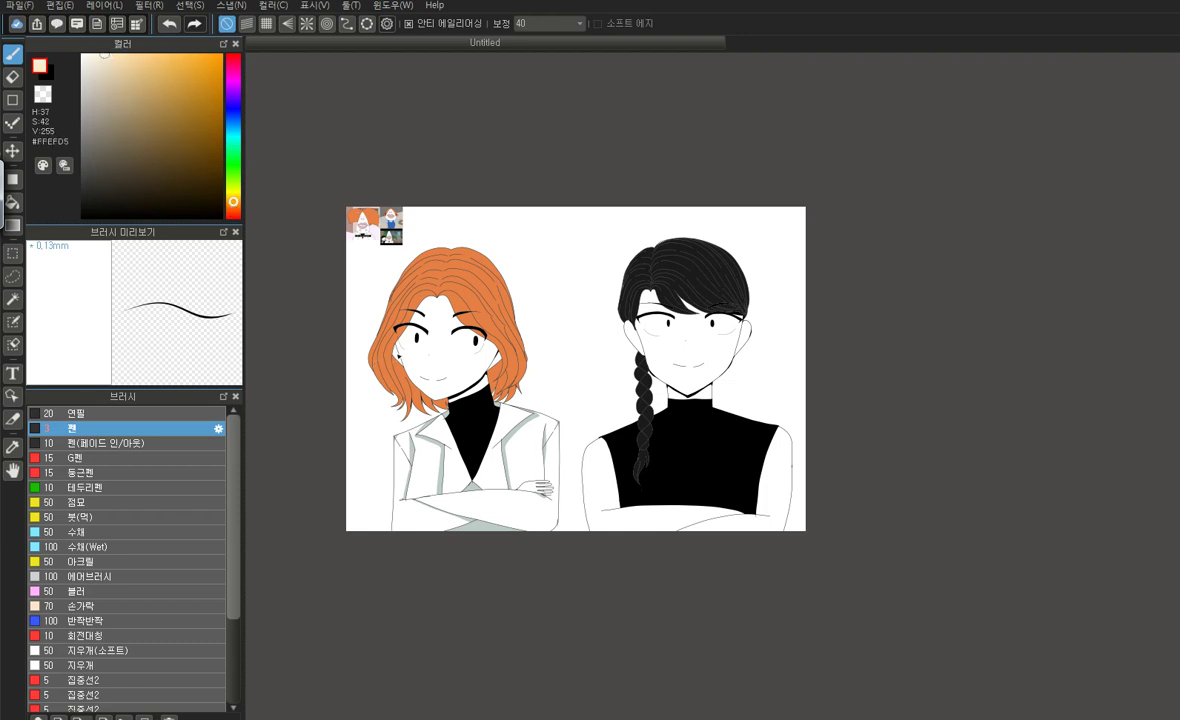
pyautogui.scroll(5, 432, 355)
pyautogui.moveTo(120, 125); pyautogui.dragTo(68, 56)
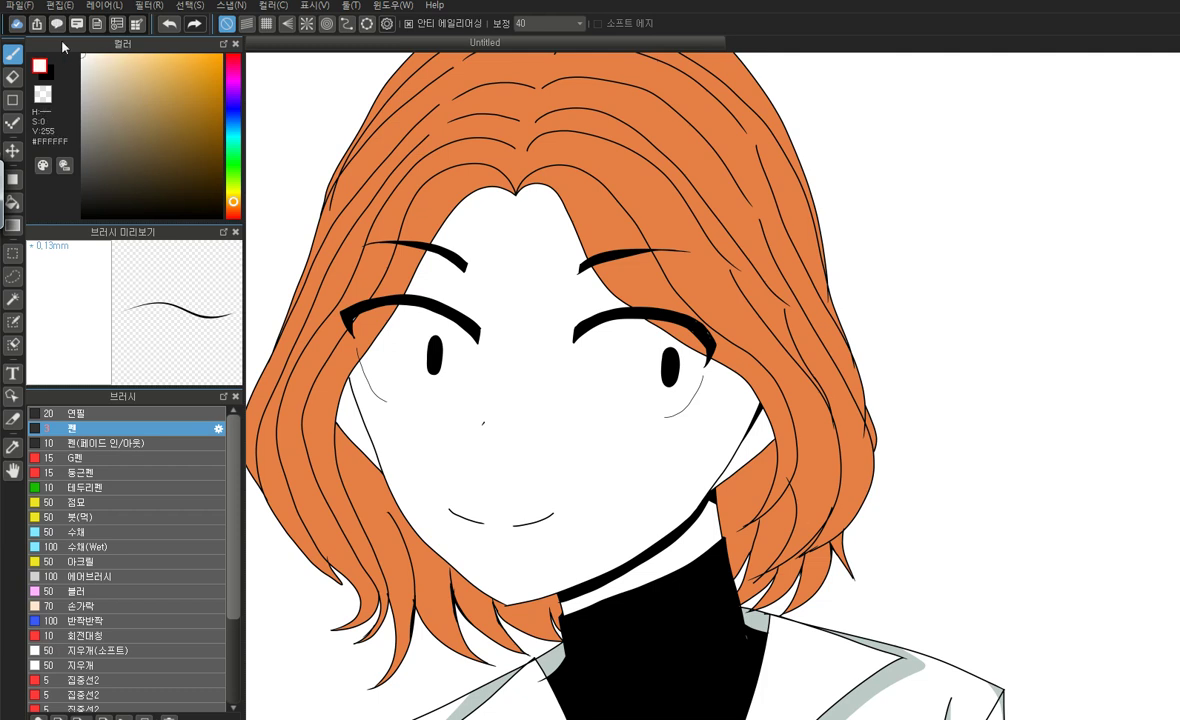
pyautogui.click(13, 201)
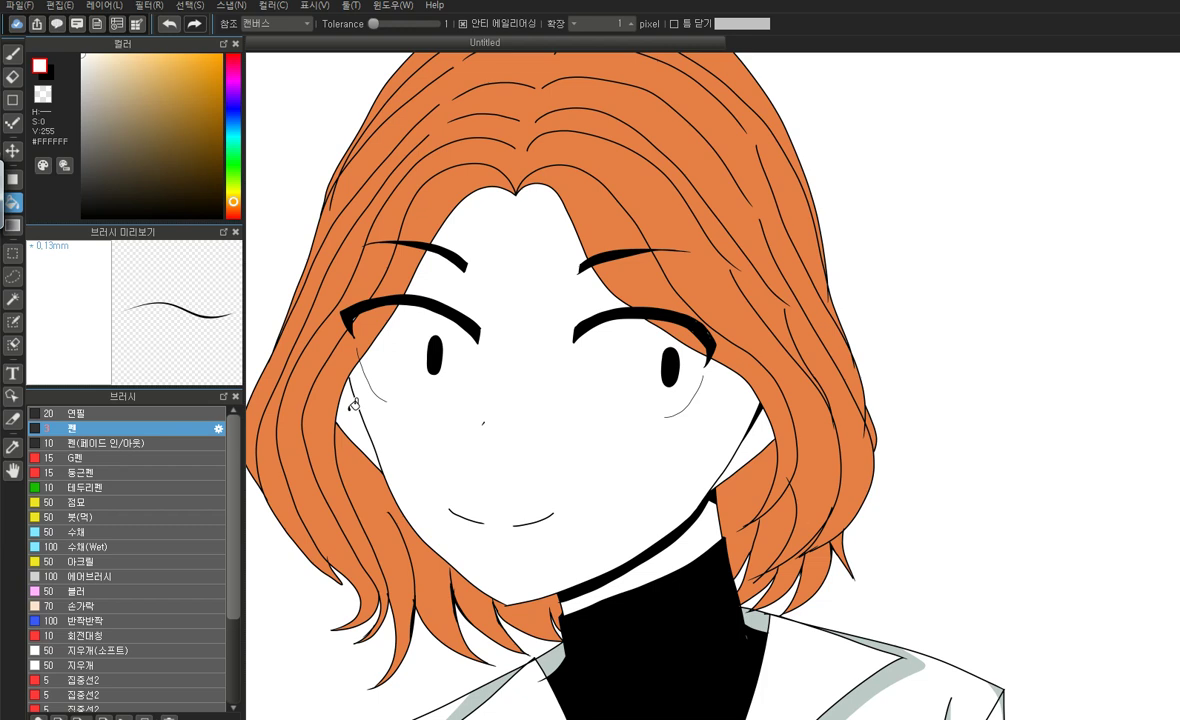
# Inspect the line art and fills on both characters' faces, necks, hair and crossed arms
pyautogui.scroll(-3, 418, 342)
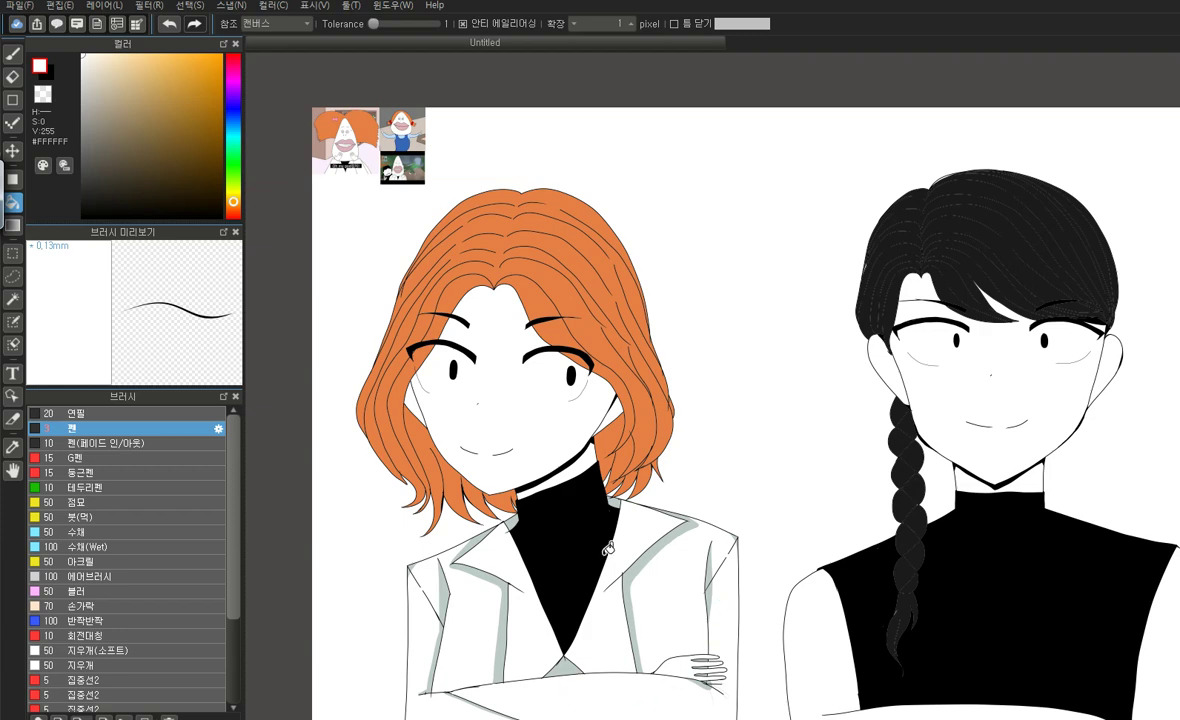
pyautogui.scroll(-2, 590, 582)
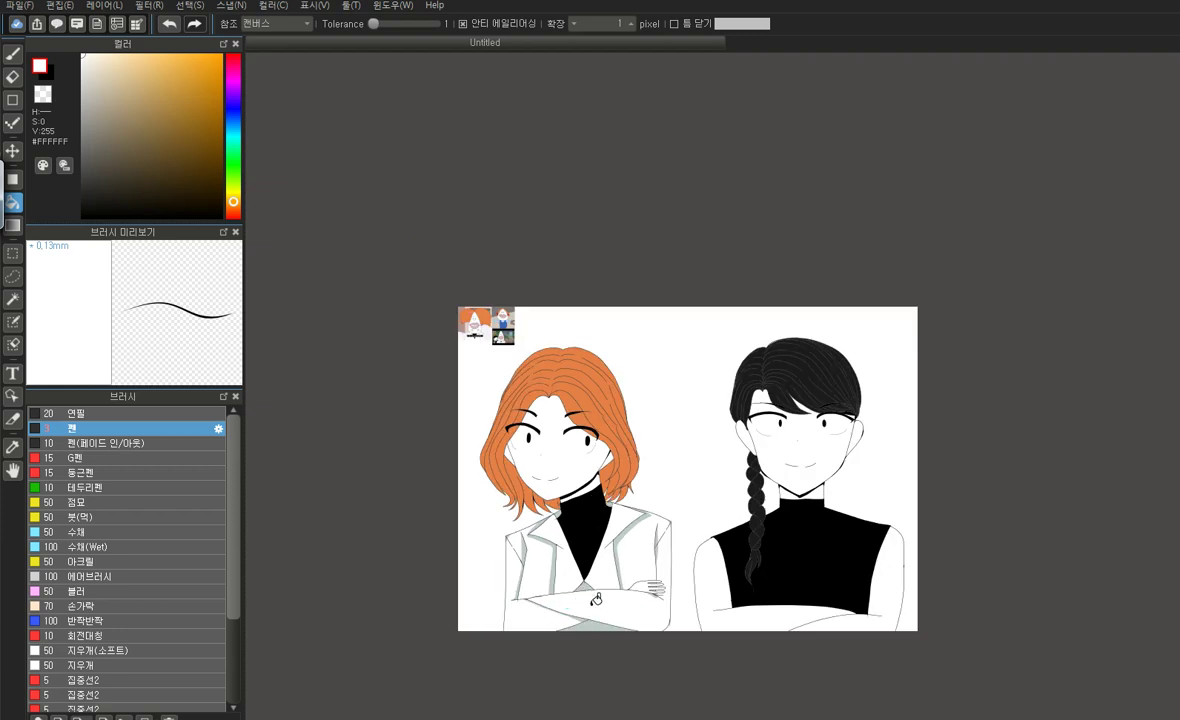
pyautogui.scroll(4, 601, 608)
pyautogui.scroll(2, 797, 531)
pyautogui.scroll(-1, 470, 516)
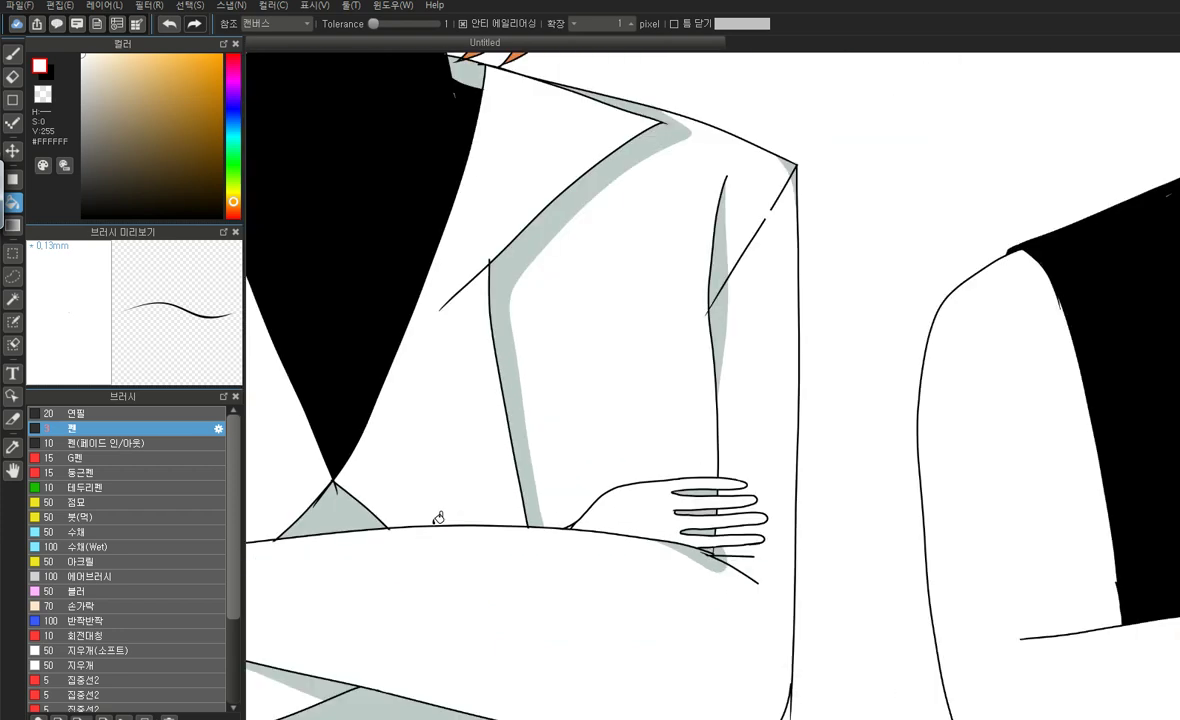
pyautogui.scroll(-3, 449, 524)
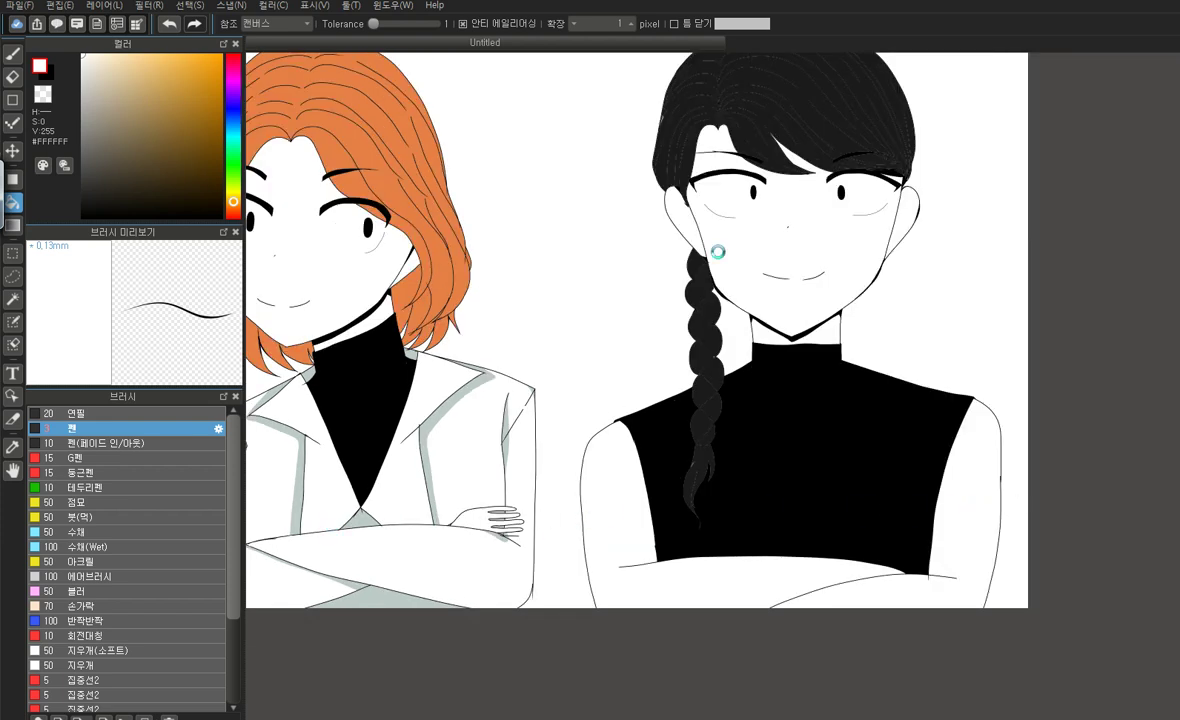
pyautogui.scroll(3, 828, 152)
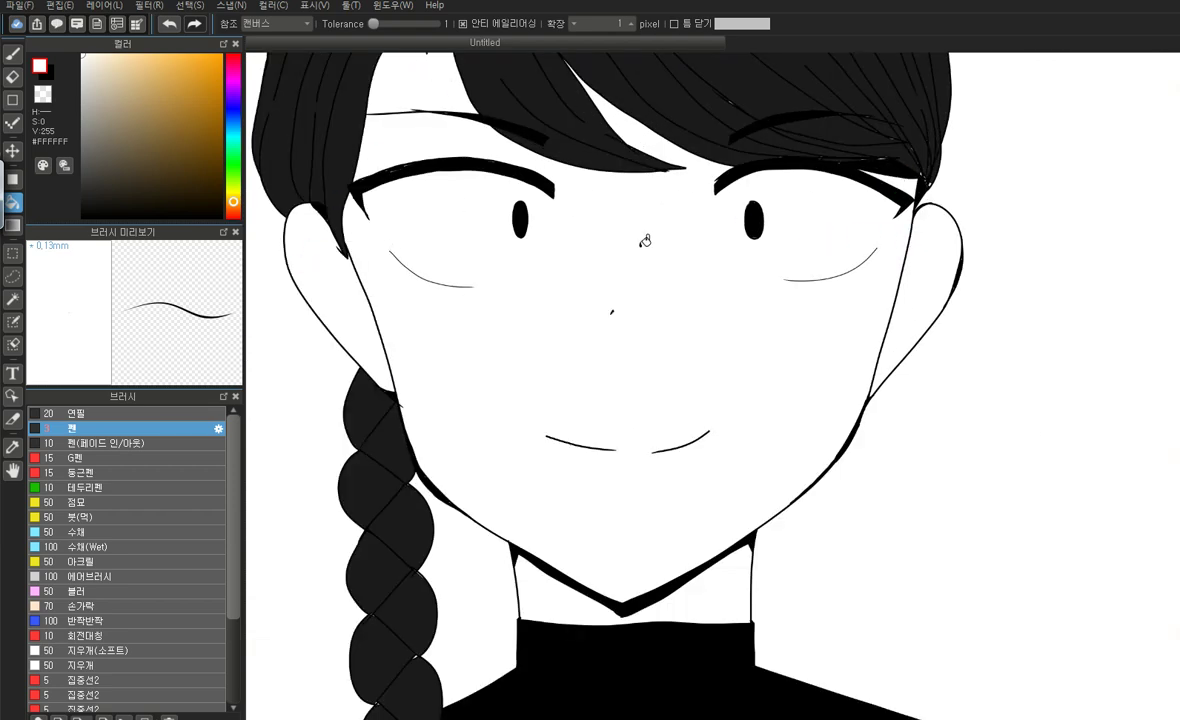
pyautogui.scroll(-2, 904, 403)
pyautogui.scroll(-2, 904, 403)
pyautogui.scroll(4, 808, 430)
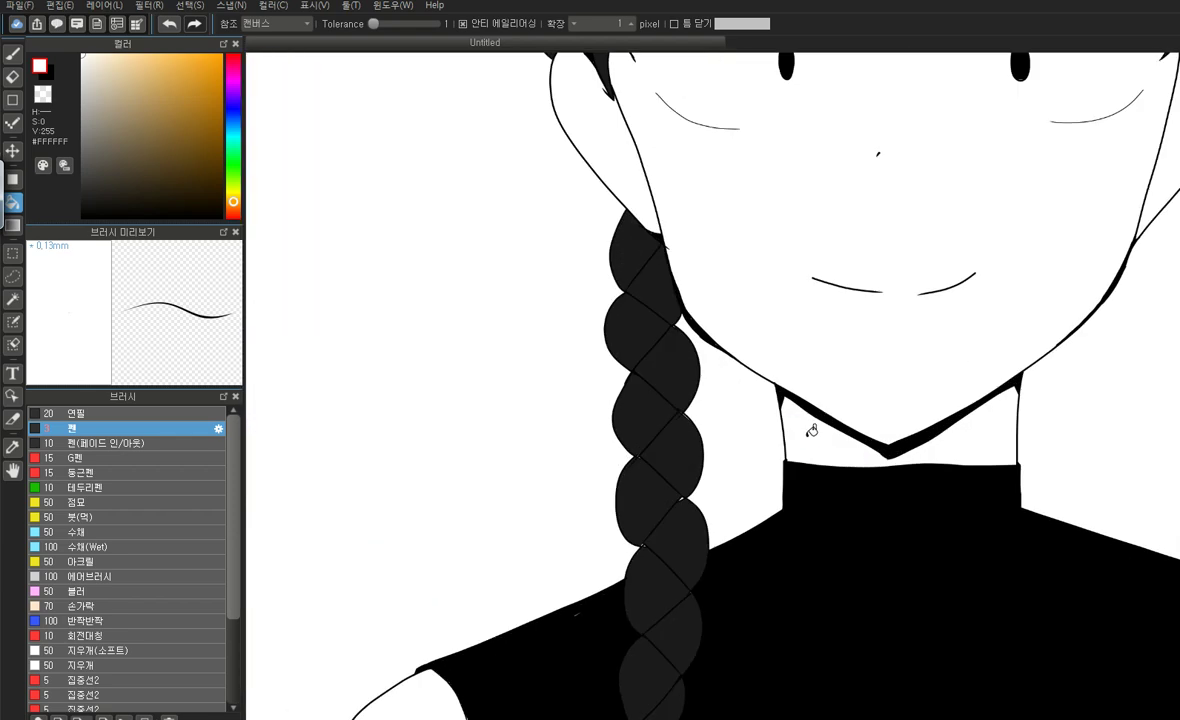
pyautogui.scroll(-4, 818, 432)
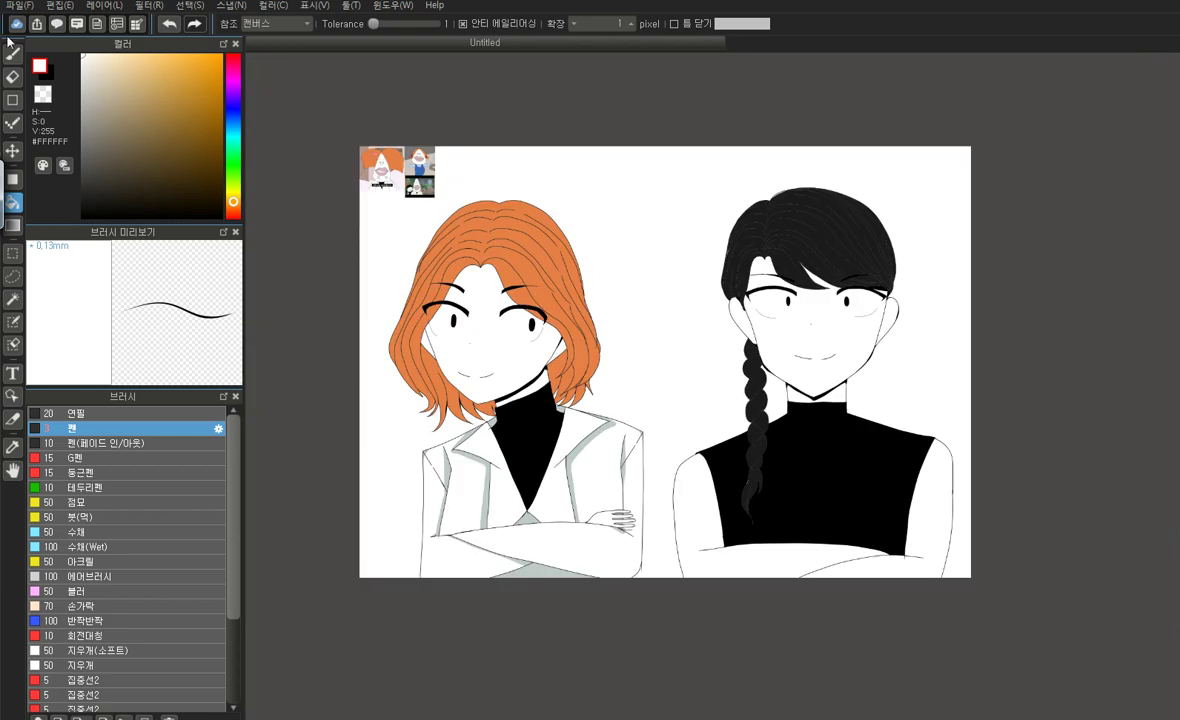
pyautogui.click(12, 53)
pyautogui.scroll(2, 513, 462)
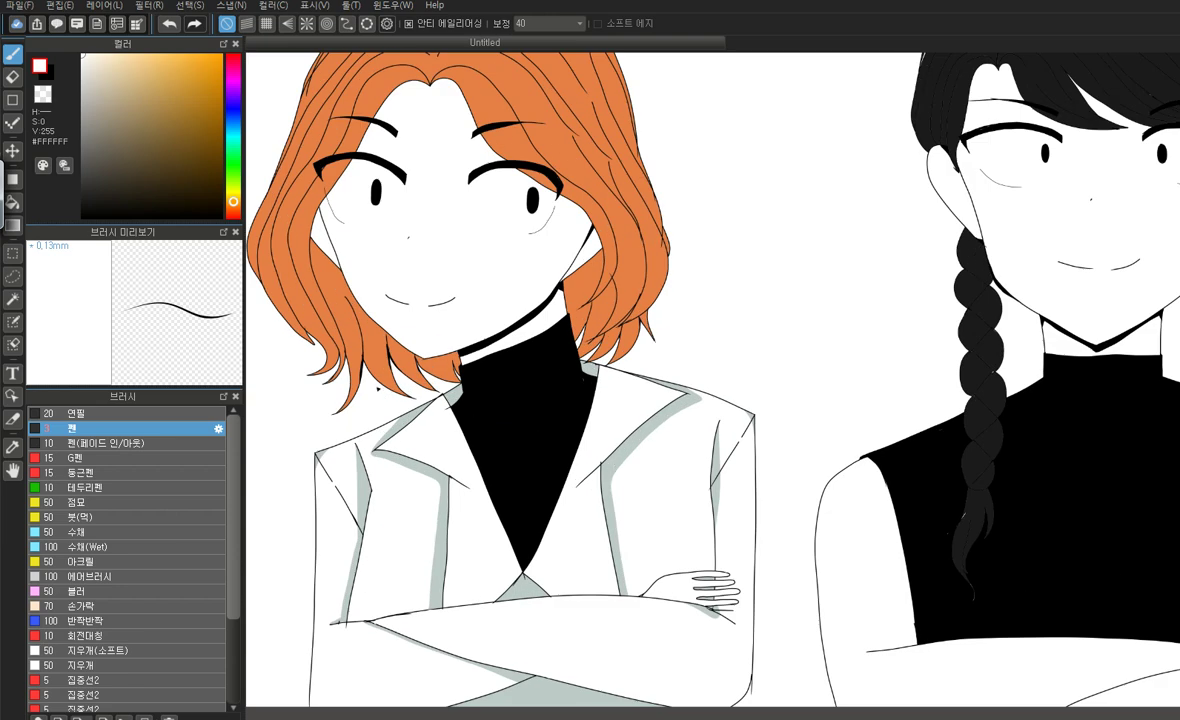
pyautogui.scroll(-1, 731, 505)
pyautogui.scroll(-2, 722, 504)
pyautogui.scroll(4, 613, 335)
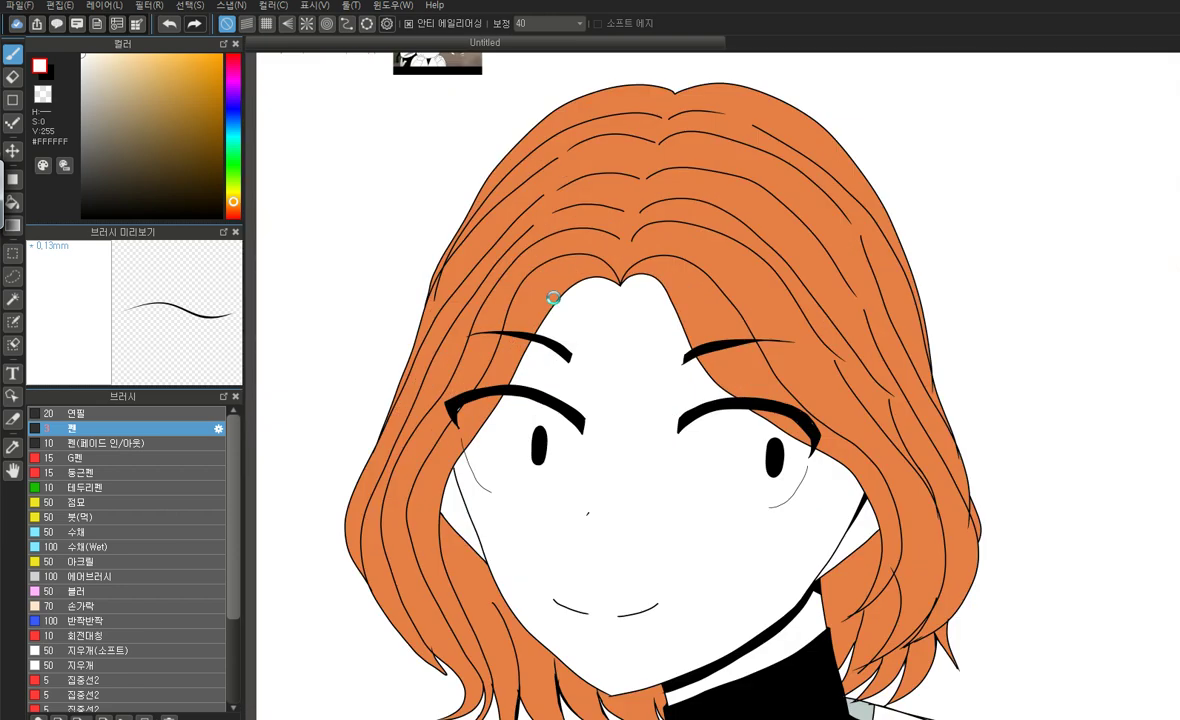
# Sample the left-hand character's orange hair colour, darken it to #965028, and fill the back hair sections on both sides of the neck
pyautogui.keyDown('alt'); pyautogui.click(510, 291); pyautogui.keyUp('alt')
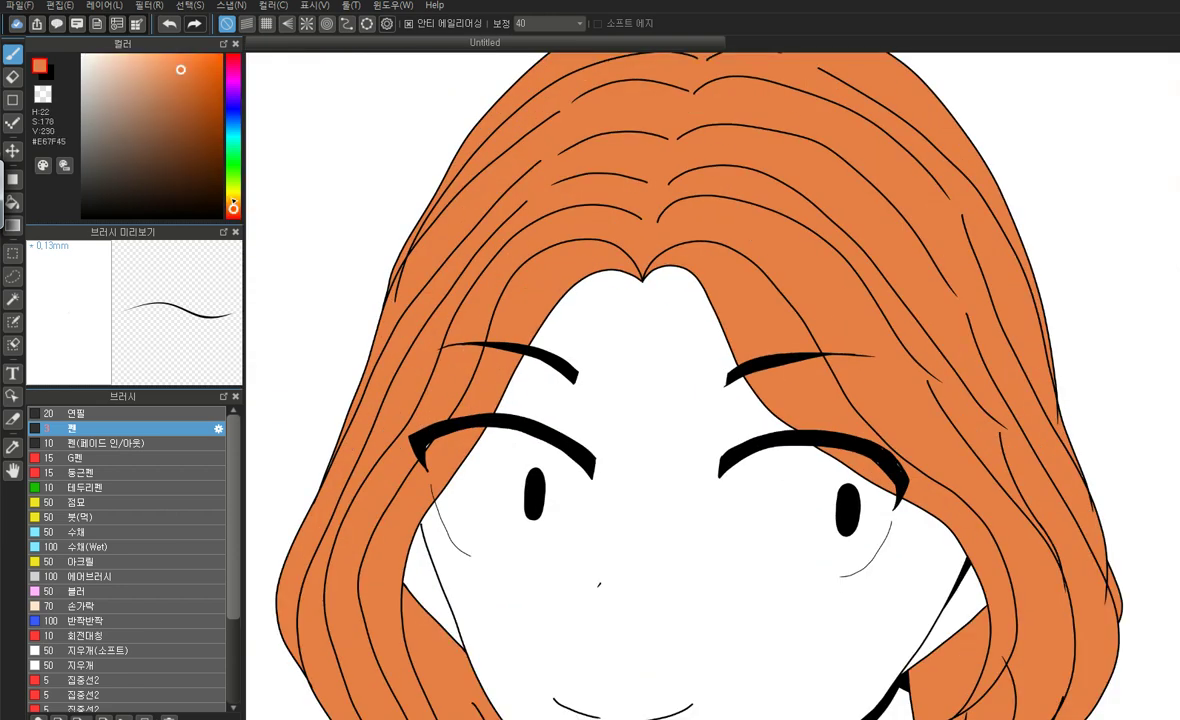
pyautogui.click(184, 109)
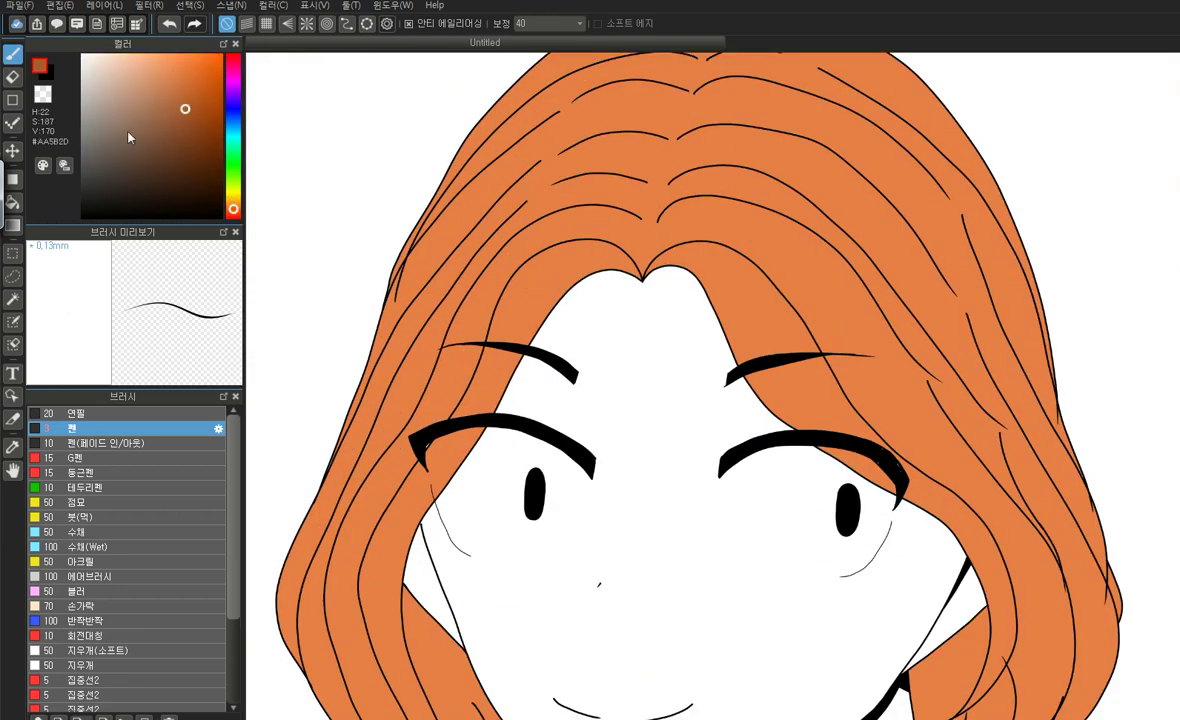
pyautogui.click(15, 203)
pyautogui.click(185, 121)
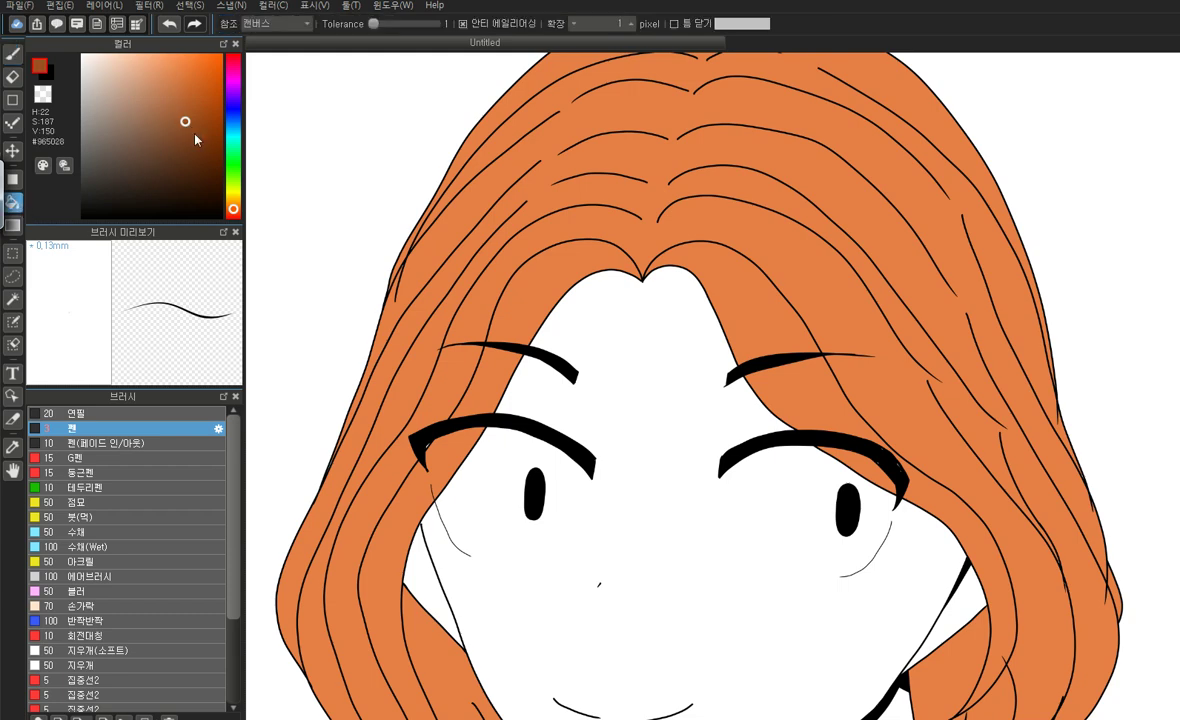
pyautogui.scroll(-2, 361, 318)
pyautogui.click(425, 539)
pyautogui.click(425, 538)
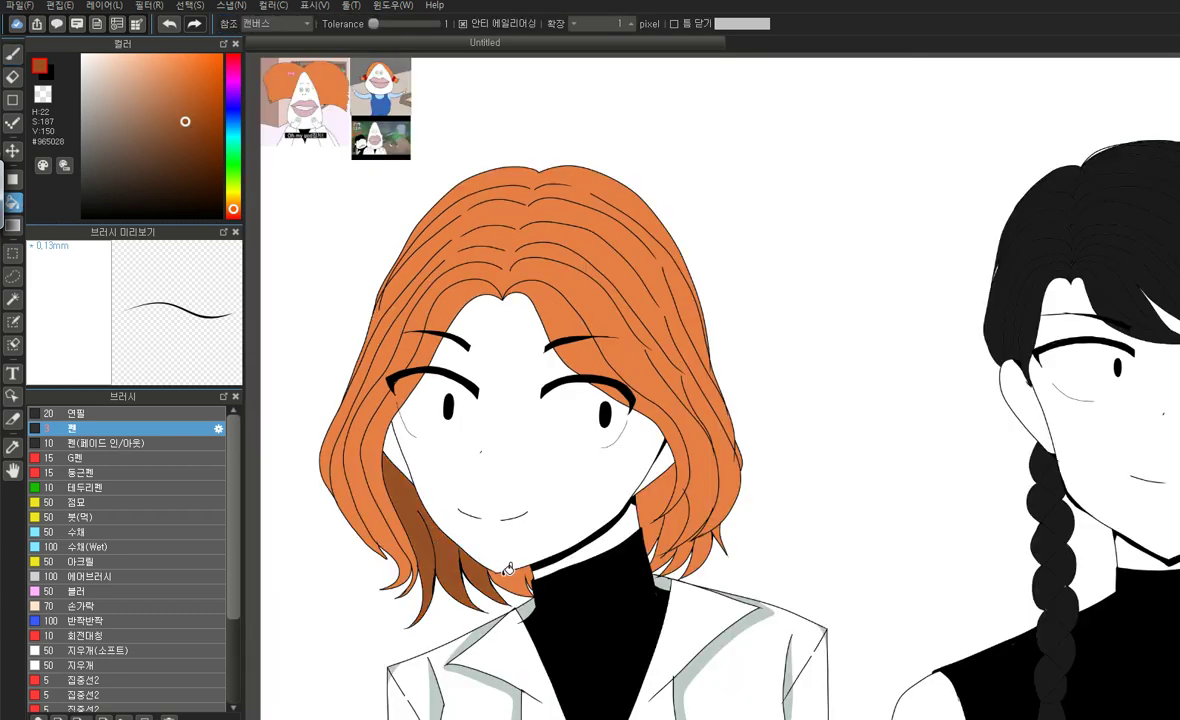
pyautogui.click(653, 501)
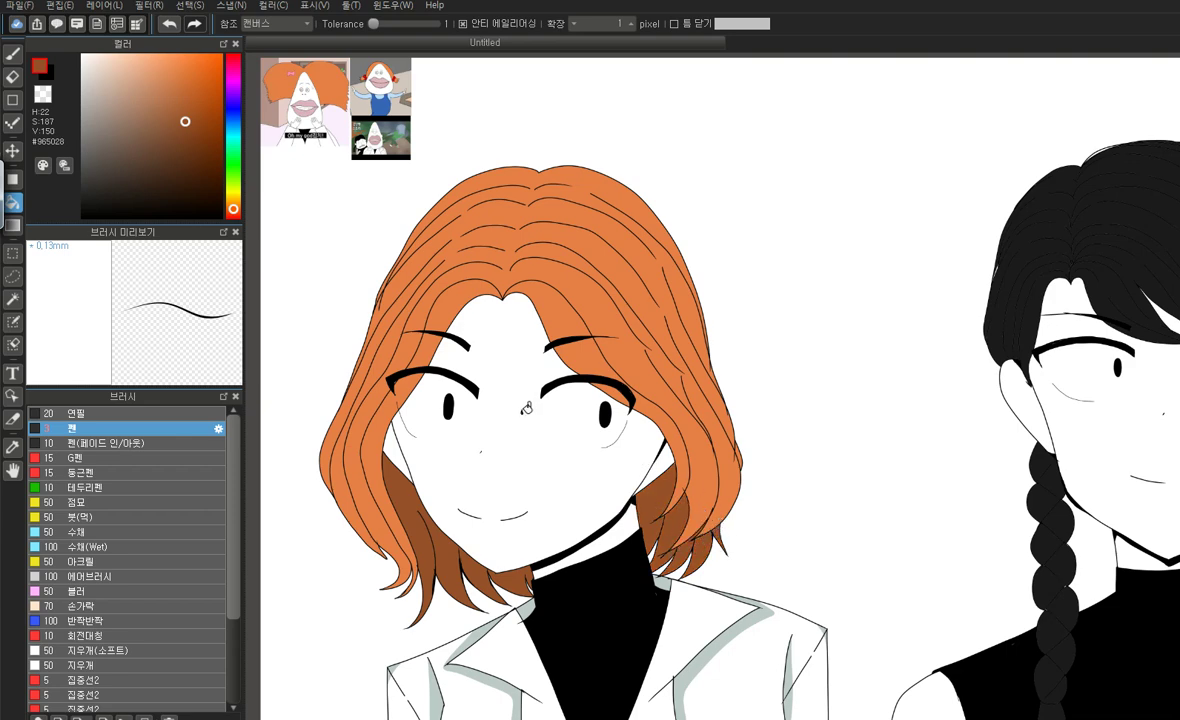
# Set the brush colour to black #000000 for detailing the upper part of the braid
pyautogui.scroll(-3, 519, 408)
pyautogui.scroll(2, 908, 333)
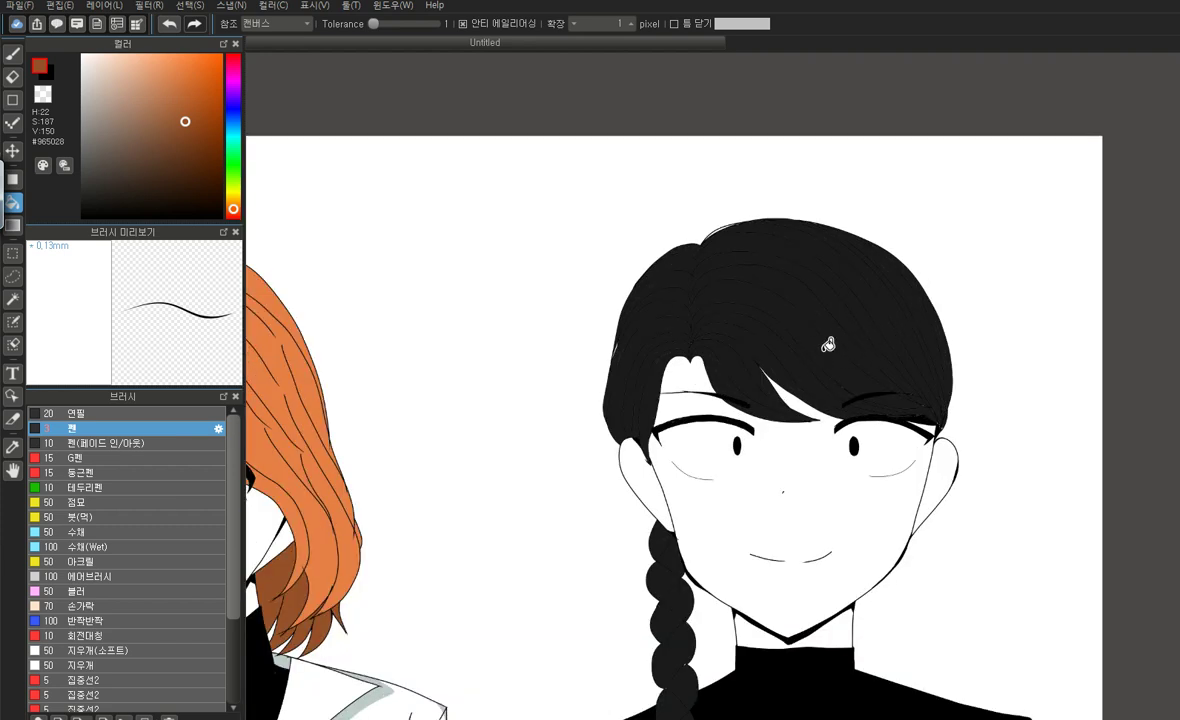
pyautogui.click(136, 216)
pyautogui.click(13, 53)
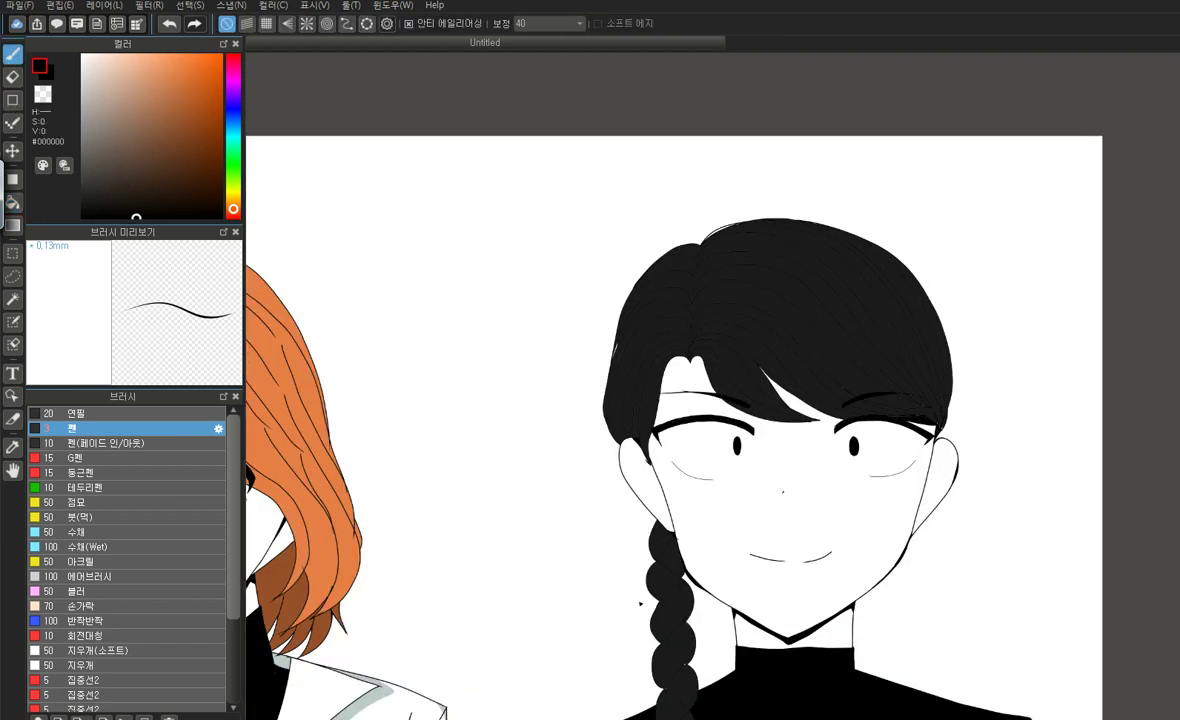
pyautogui.scroll(5, 632, 602)
pyautogui.moveTo(528, 469); pyautogui.dragTo(690, 503)
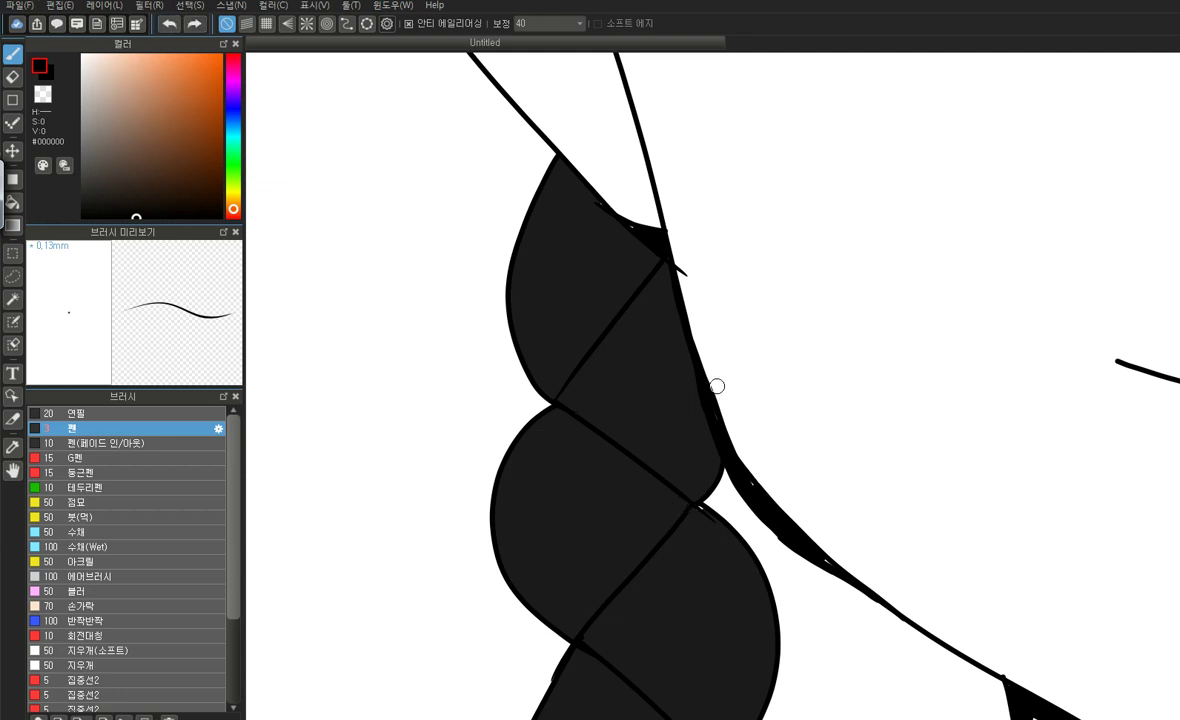
pyautogui.press(']')
pyautogui.moveTo(687, 509); pyautogui.dragTo(621, 494)
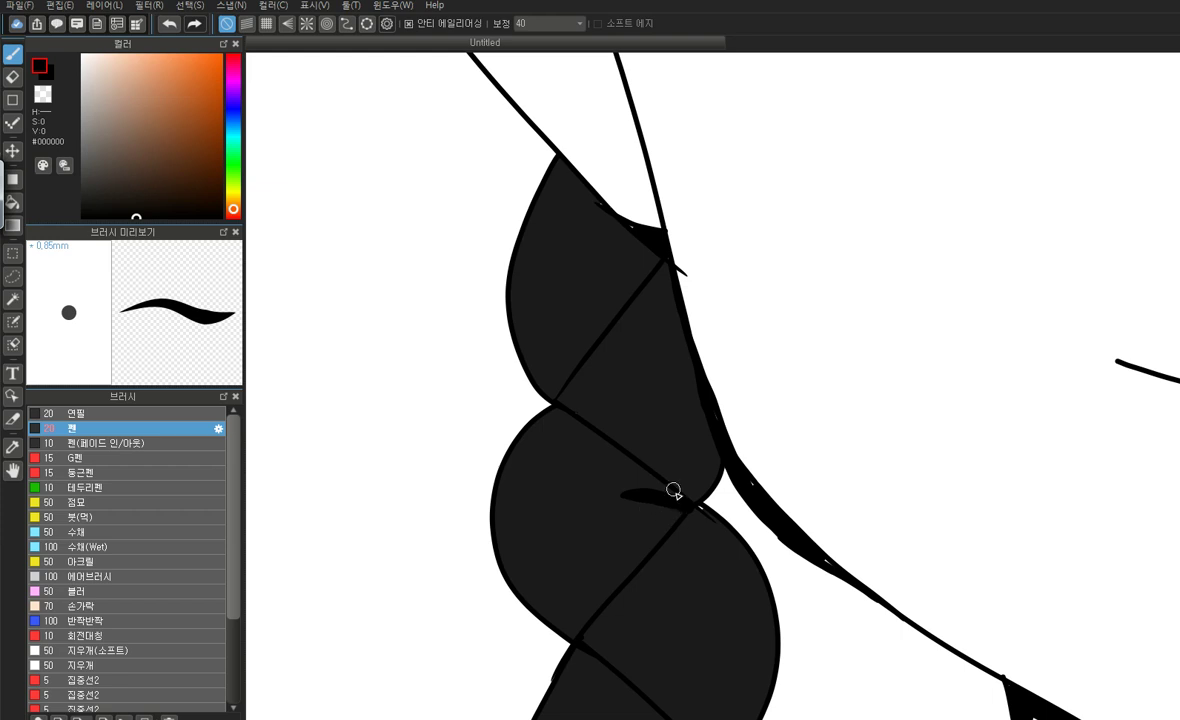
pyautogui.hotkey('ctrl', 'z')
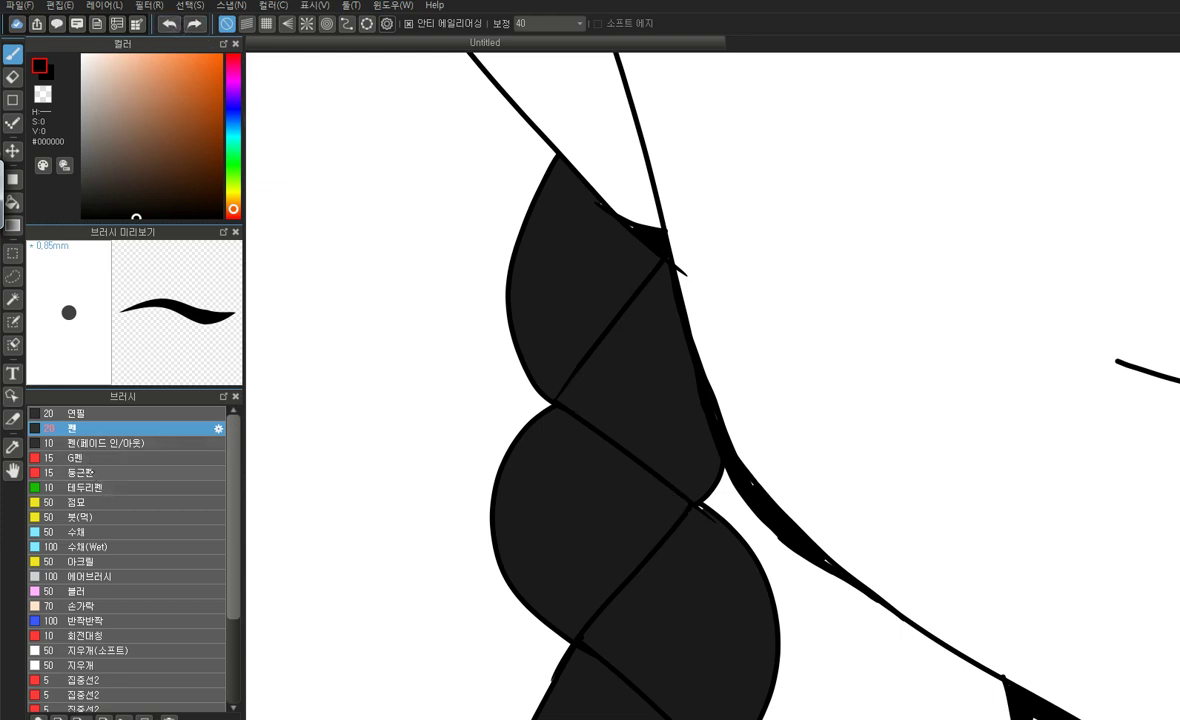
# Draw two curved black strand lines inside an upper braid segment with the 테두리펜 brush at size 10
pyautogui.click(91, 470)
pyautogui.click(91, 487)
pyautogui.moveTo(686, 501); pyautogui.dragTo(608, 502)
pyautogui.moveTo(684, 499); pyautogui.dragTo(590, 487)
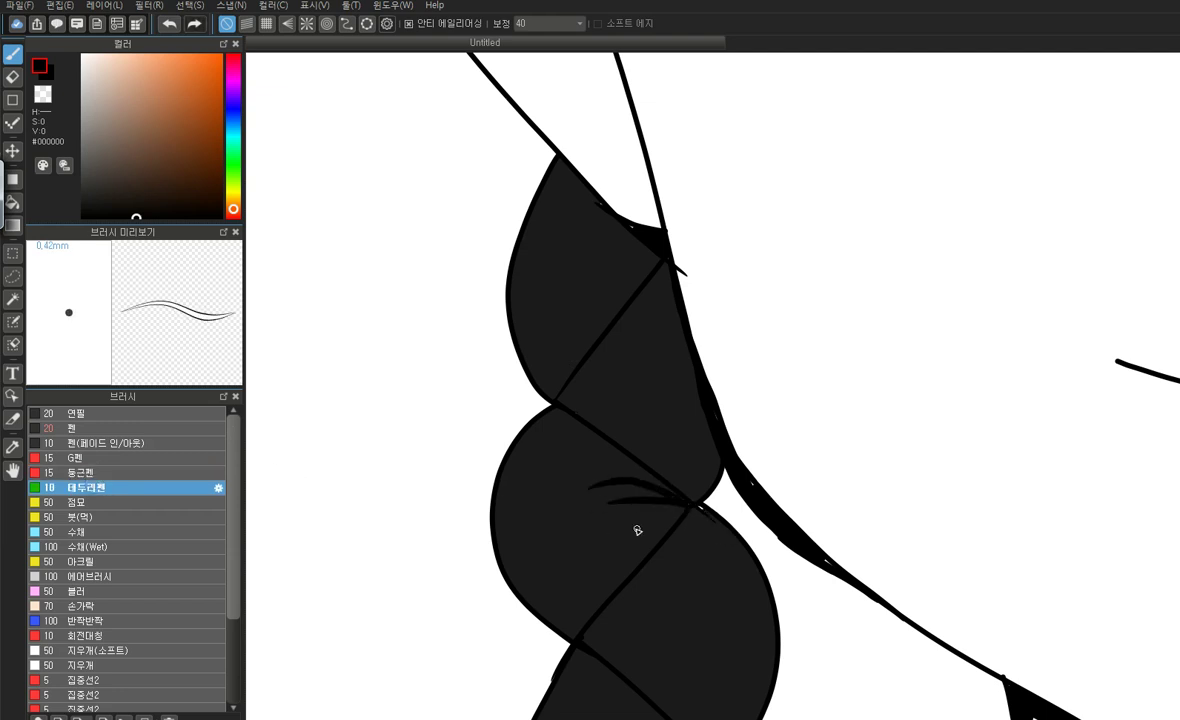
# Draw short black crease strokes fanning from the crossing points on the upper segments of the dark braid
pyautogui.moveTo(688, 508); pyautogui.dragTo(602, 538)
pyautogui.moveTo(549, 389)
pyautogui.mouseDown()
pyautogui.moveTo(589, 368)
pyautogui.moveTo(633, 385)
pyautogui.moveTo(556, 412)
pyautogui.moveTo(678, 377)
pyautogui.mouseUp()
pyautogui.moveTo(559, 402); pyautogui.dragTo(673, 417)
pyautogui.moveTo(654, 255)
pyautogui.mouseDown()
pyautogui.moveTo(570, 222)
pyautogui.moveTo(569, 251)
pyautogui.mouseUp()
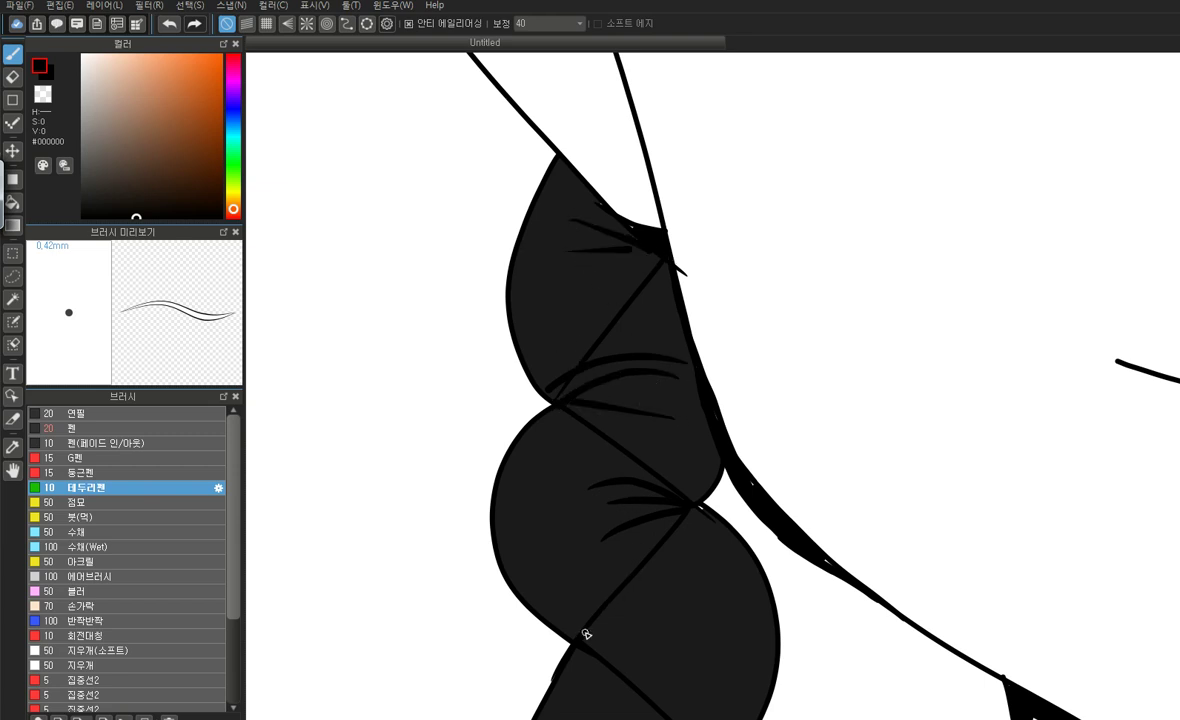
pyautogui.moveTo(578, 640); pyautogui.dragTo(718, 628)
pyautogui.moveTo(595, 632); pyautogui.dragTo(674, 650)
pyautogui.scroll(-3, 647, 367)
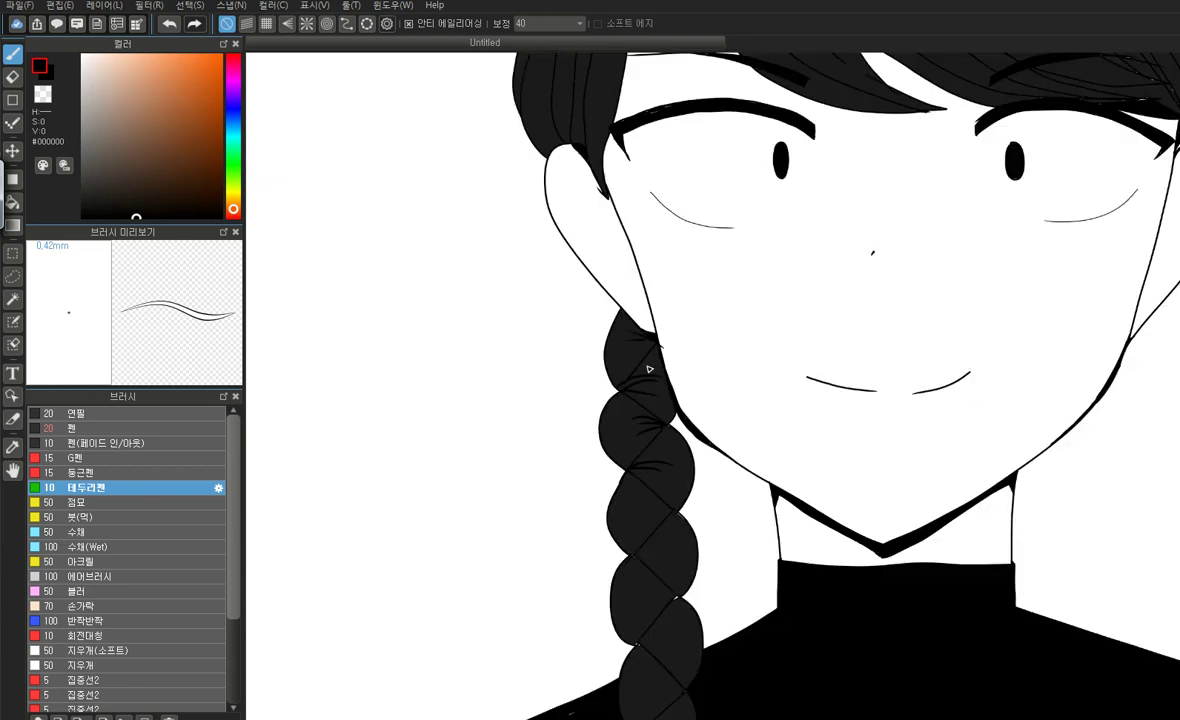
# Add curved black crease strokes to the middle segments of the braid, fanning out from each crossing
pyautogui.scroll(1, 692, 542)
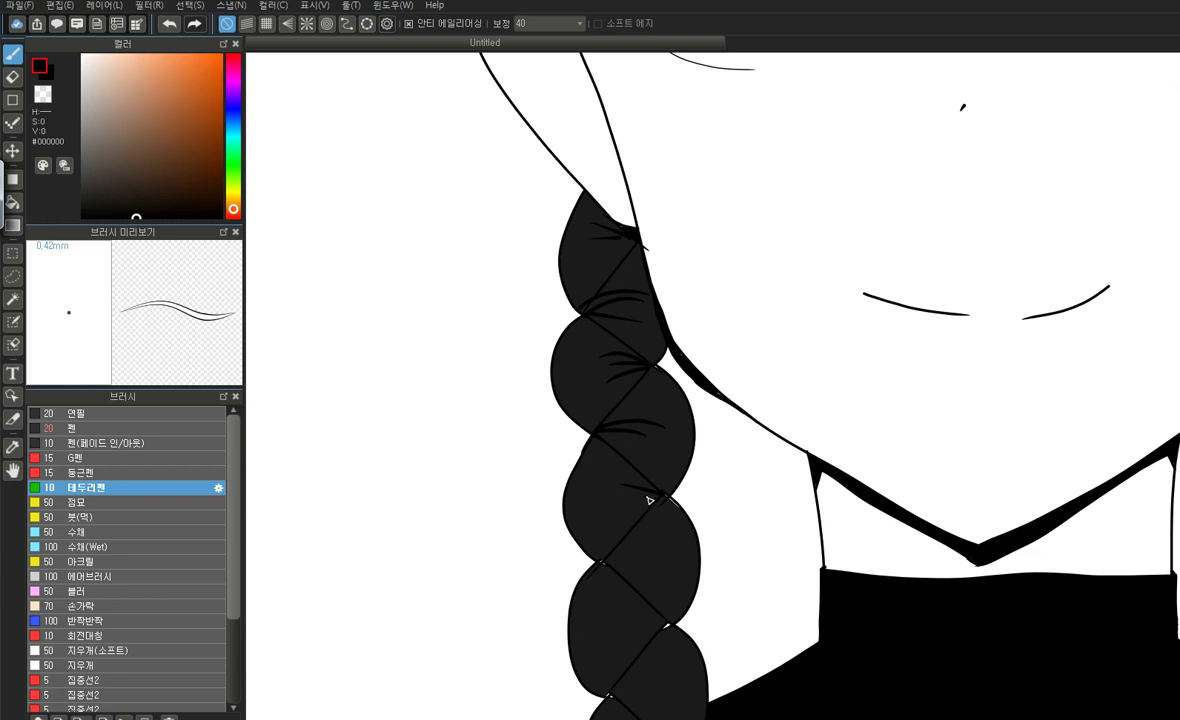
pyautogui.moveTo(605, 561)
pyautogui.mouseDown()
pyautogui.moveTo(632, 553)
pyautogui.moveTo(687, 586)
pyautogui.moveTo(690, 571)
pyautogui.mouseUp()
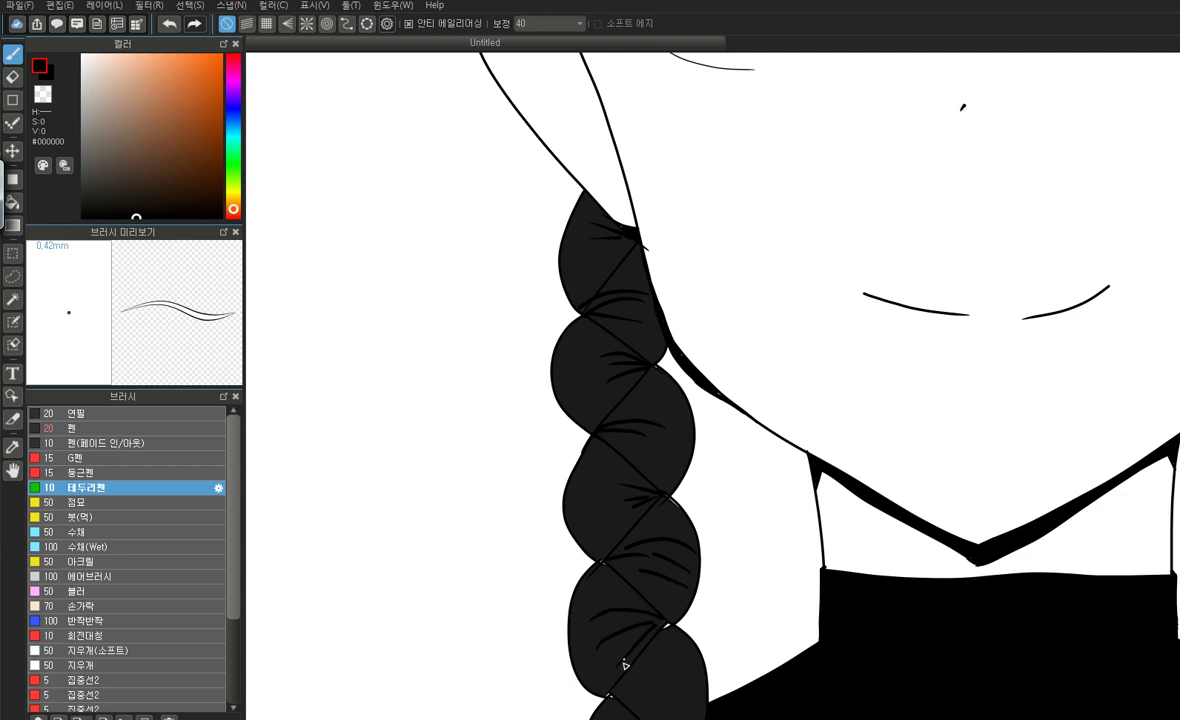
pyautogui.scroll(-4, 634, 643)
pyautogui.scroll(3, 664, 529)
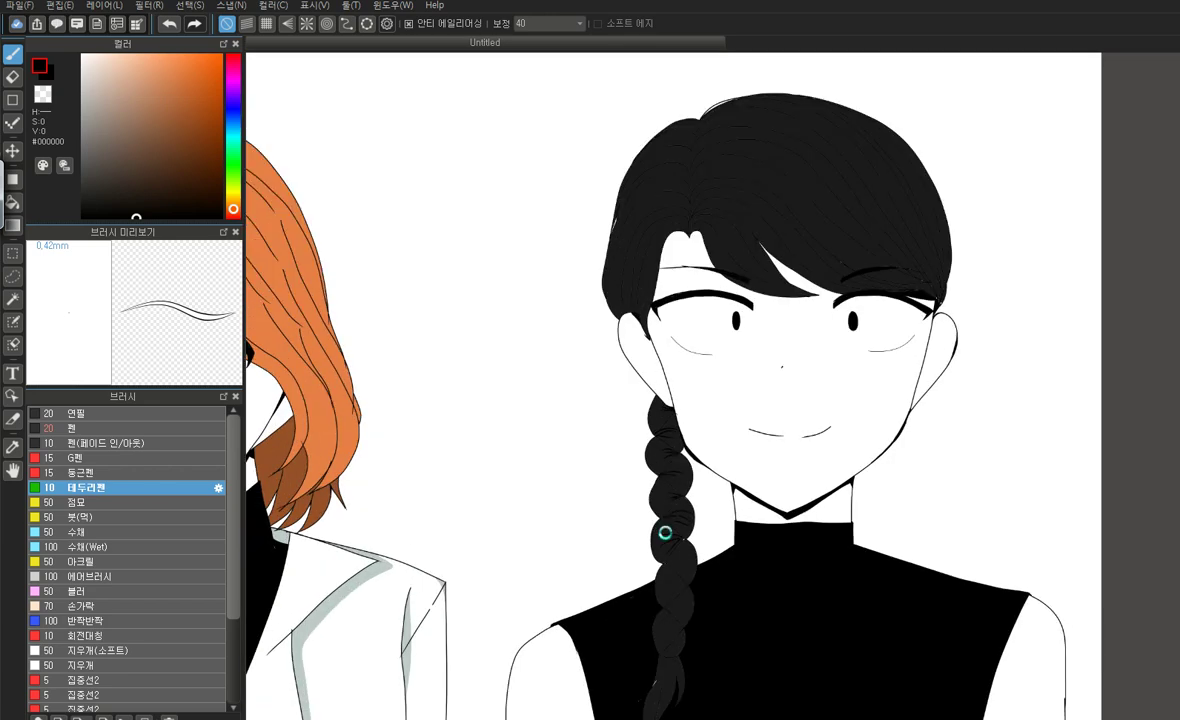
pyautogui.scroll(3, 698, 617)
pyautogui.moveTo(587, 546); pyautogui.dragTo(681, 518)
pyautogui.moveTo(595, 551)
pyautogui.mouseDown()
pyautogui.moveTo(697, 543)
pyautogui.moveTo(708, 589)
pyautogui.mouseUp()
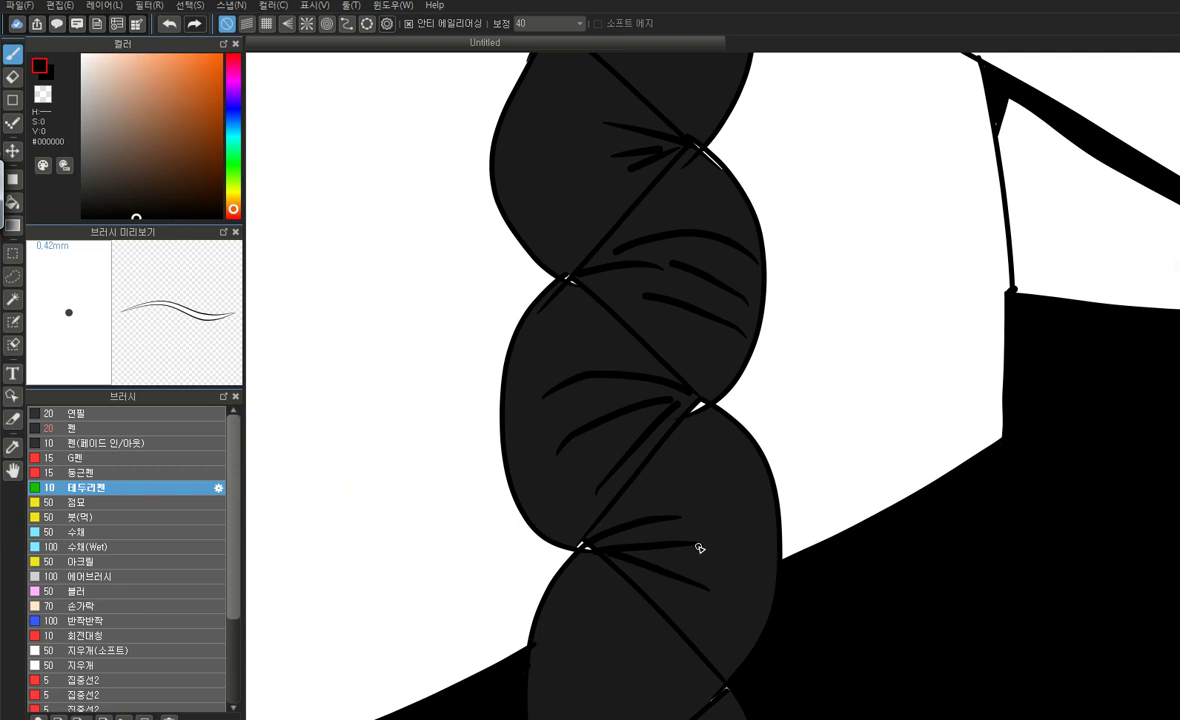
# Continue the black crease strokes on the lower braid segments down to where the loose tail begins
pyautogui.scroll(-3, 699, 548)
pyautogui.scroll(2, 658, 490)
pyautogui.moveTo(719, 466); pyautogui.dragTo(668, 470)
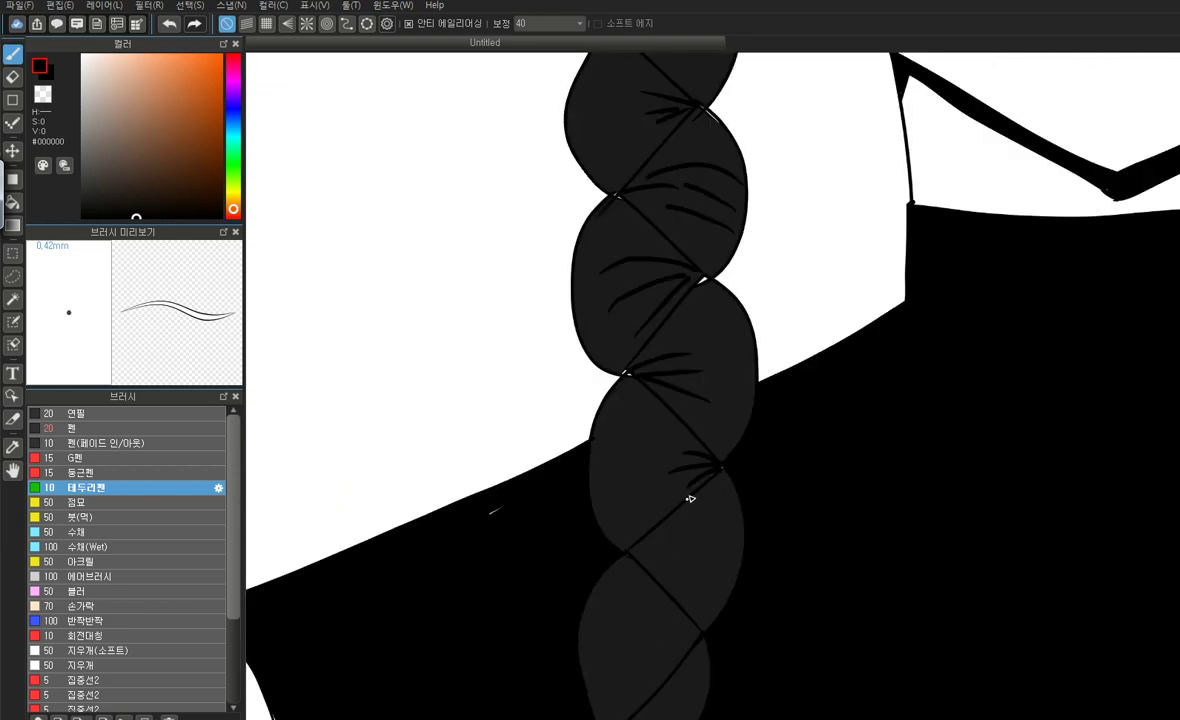
pyautogui.moveTo(656, 552)
pyautogui.mouseDown()
pyautogui.moveTo(680, 551)
pyautogui.moveTo(683, 563)
pyautogui.moveTo(681, 545)
pyautogui.mouseUp()
pyautogui.moveTo(690, 631); pyautogui.dragTo(627, 635)
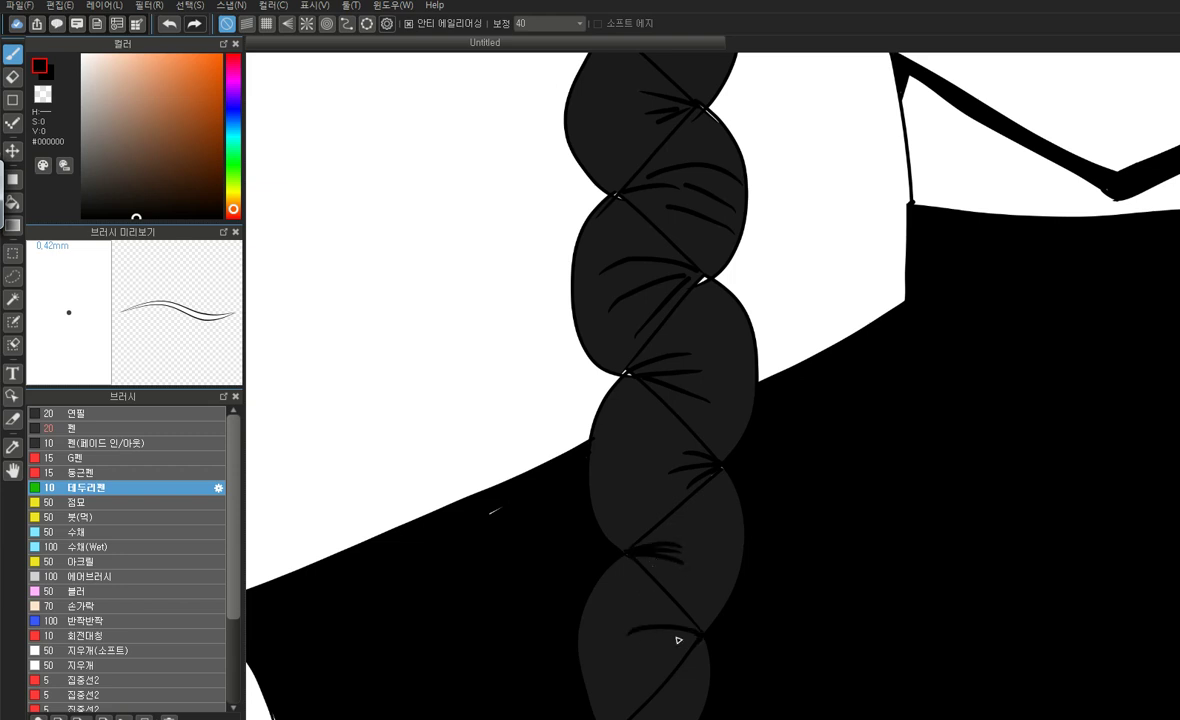
pyautogui.scroll(-3, 654, 488)
pyautogui.scroll(3, 666, 540)
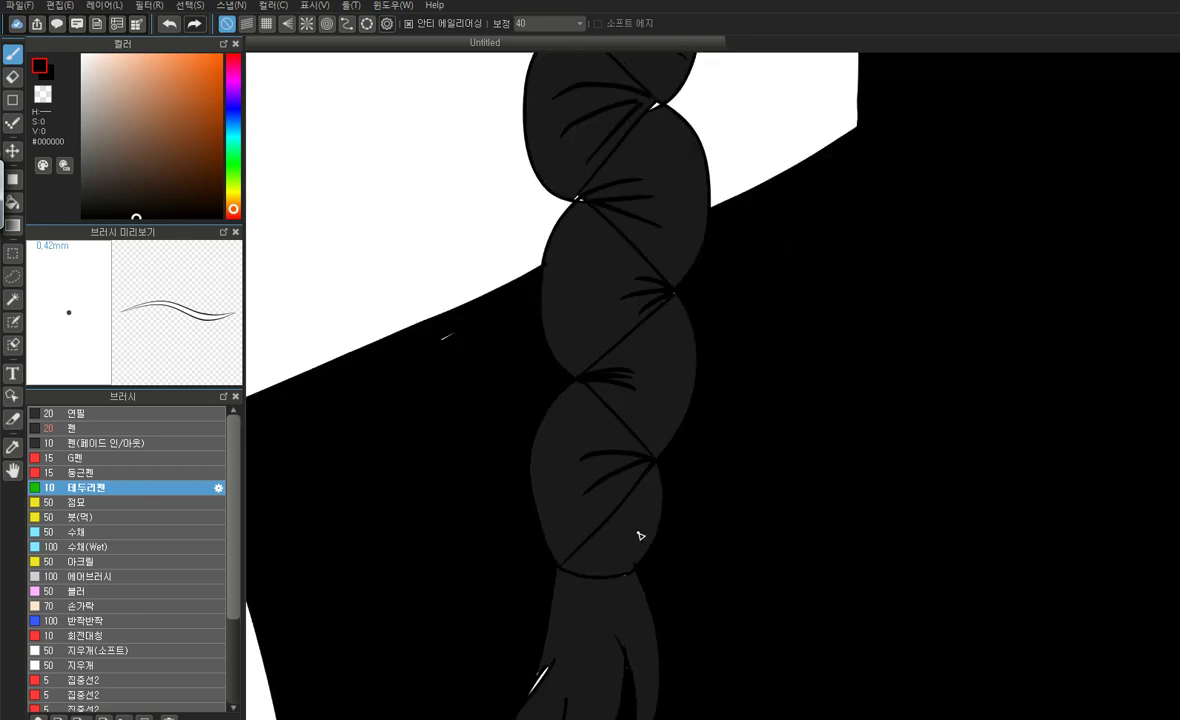
pyautogui.scroll(-1, 609, 570)
pyautogui.scroll(-5, 1031, 422)
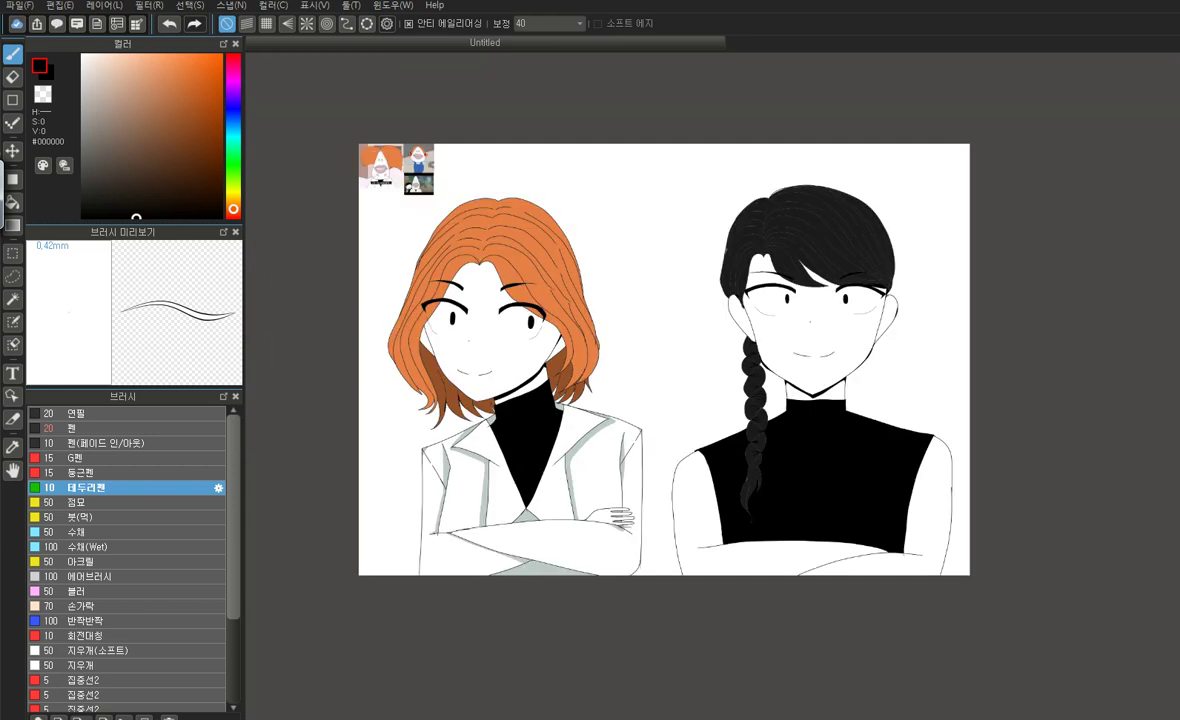
# Outline a narrow strip along the dark hair's forehead edge and bucket-fill its side-lock part with black
pyautogui.scroll(2, 580, 320)
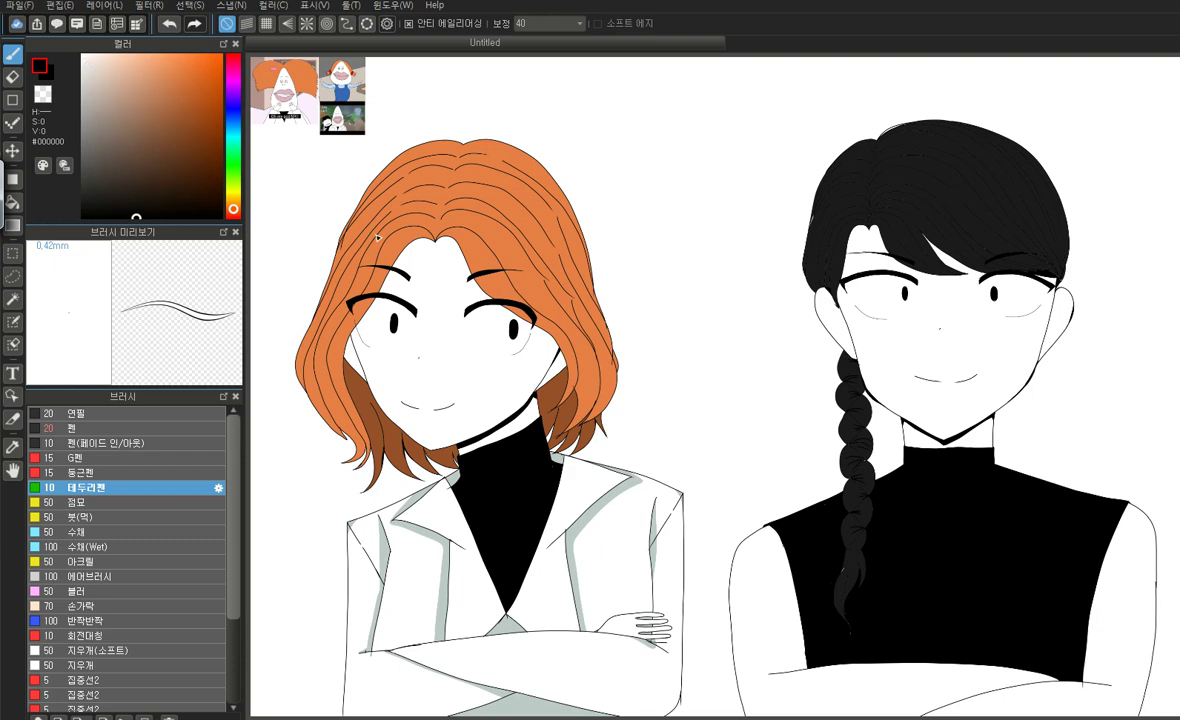
pyautogui.scroll(4, 1088, 207)
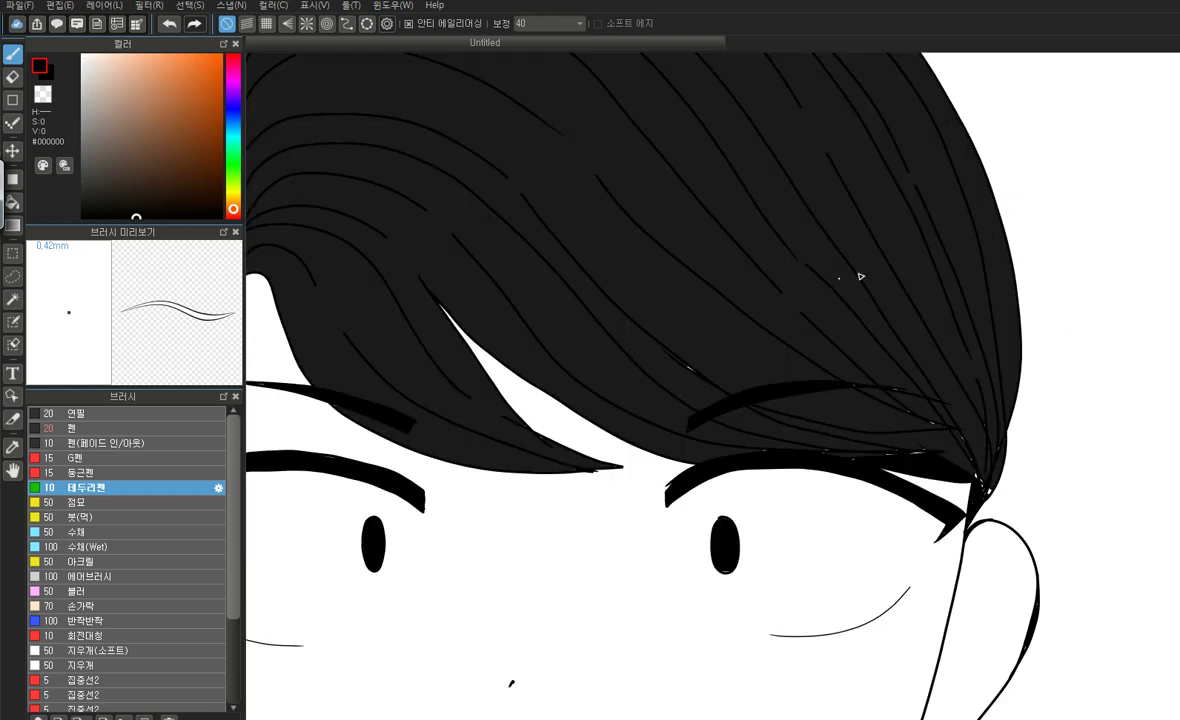
pyautogui.scroll(-4, 386, 368)
pyautogui.scroll(4, 407, 348)
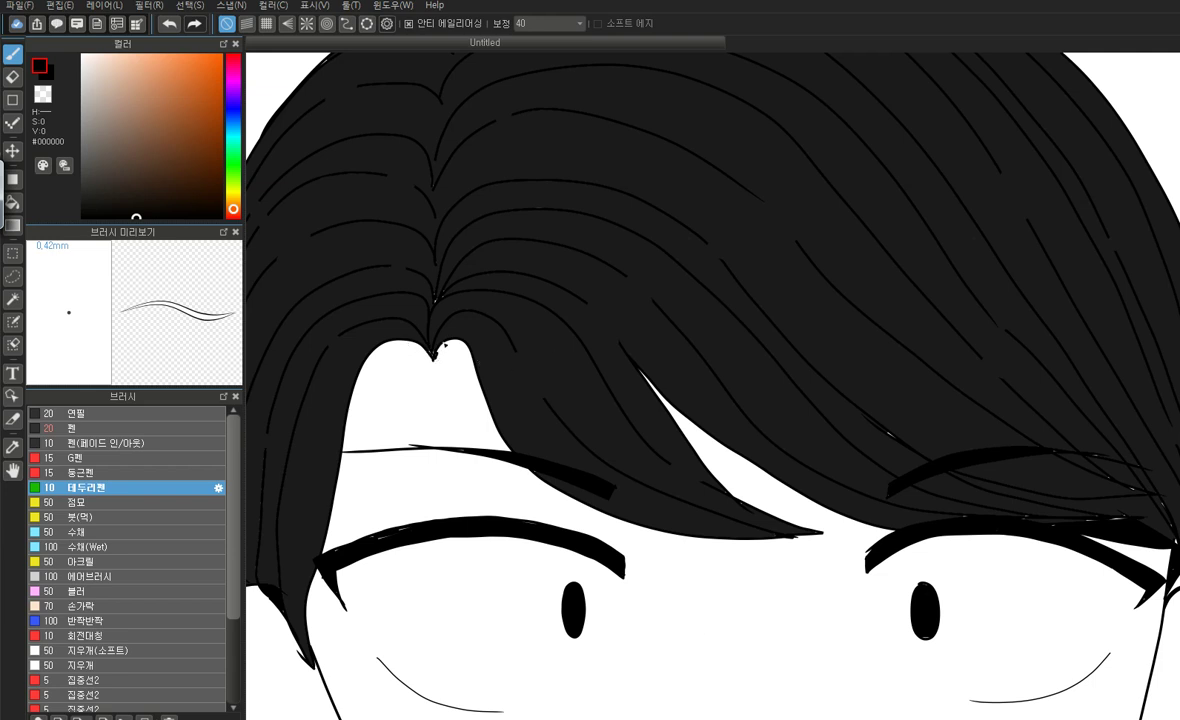
pyautogui.moveTo(601, 508); pyautogui.dragTo(642, 528)
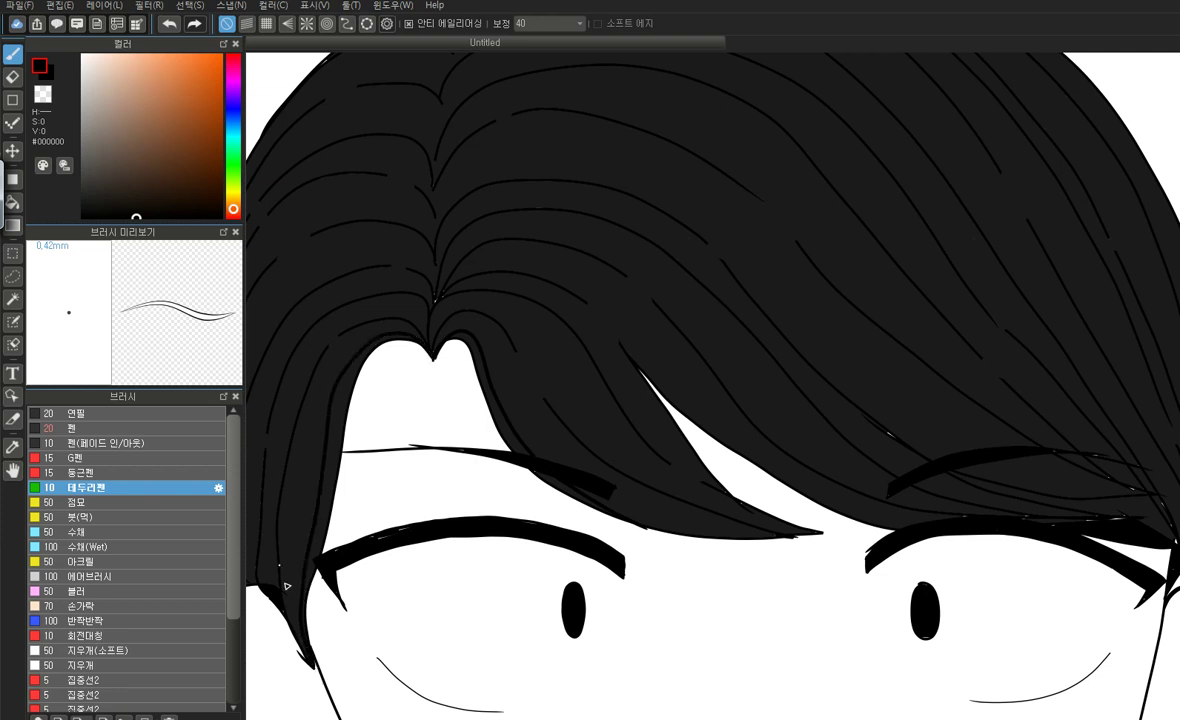
pyautogui.press('g')
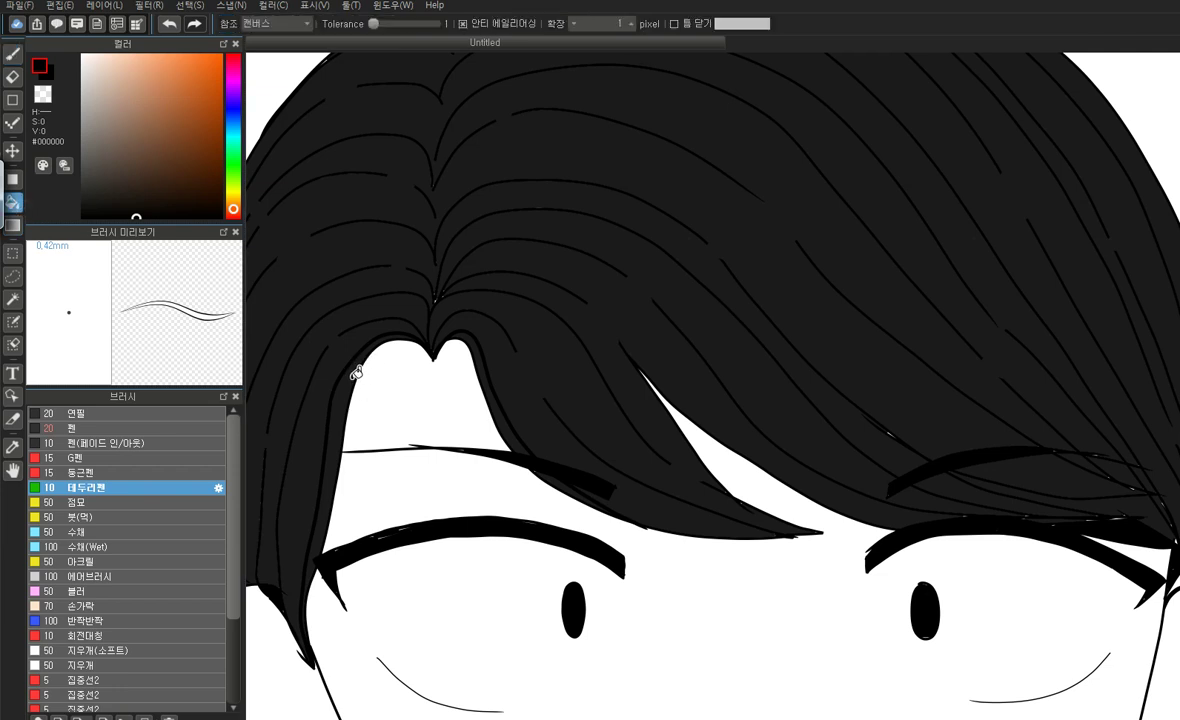
pyautogui.click(334, 350)
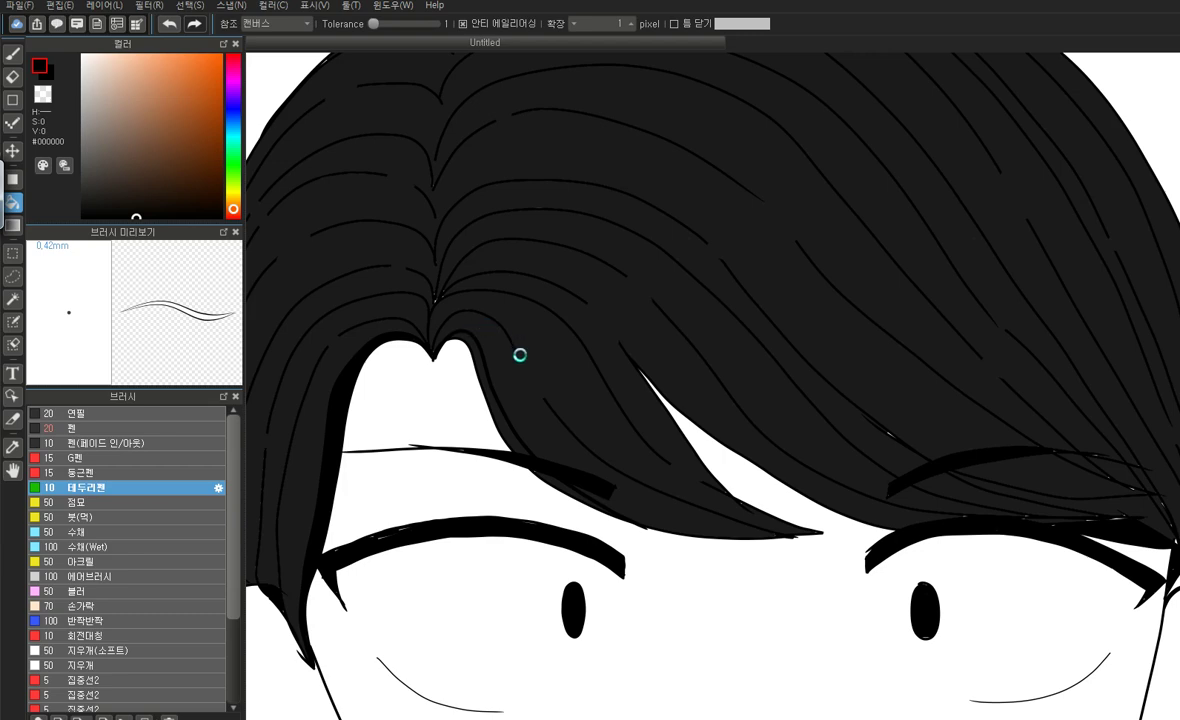
# Fill the strip along the sweeping fringe's inner edge and the small gap beneath the eyebrow with black
pyautogui.click(482, 324)
pyautogui.click(167, 24)
pyautogui.scroll(4, 430, 350)
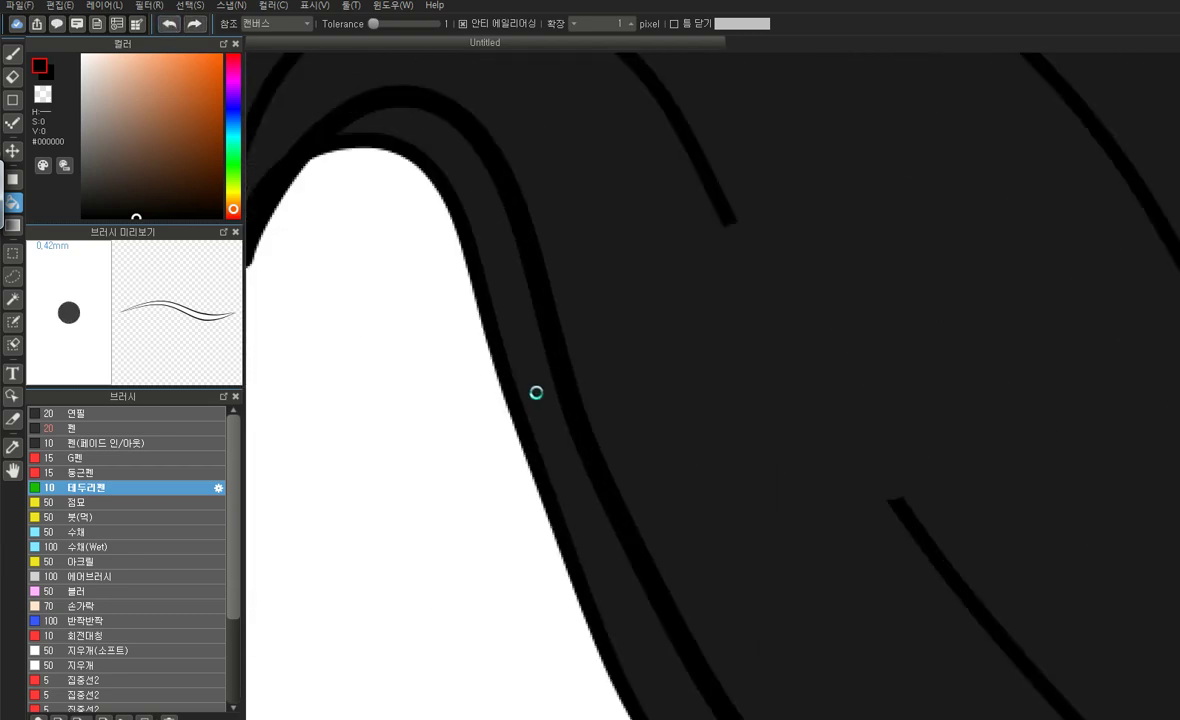
pyautogui.scroll(-5, 500, 332)
pyautogui.scroll(5, 595, 453)
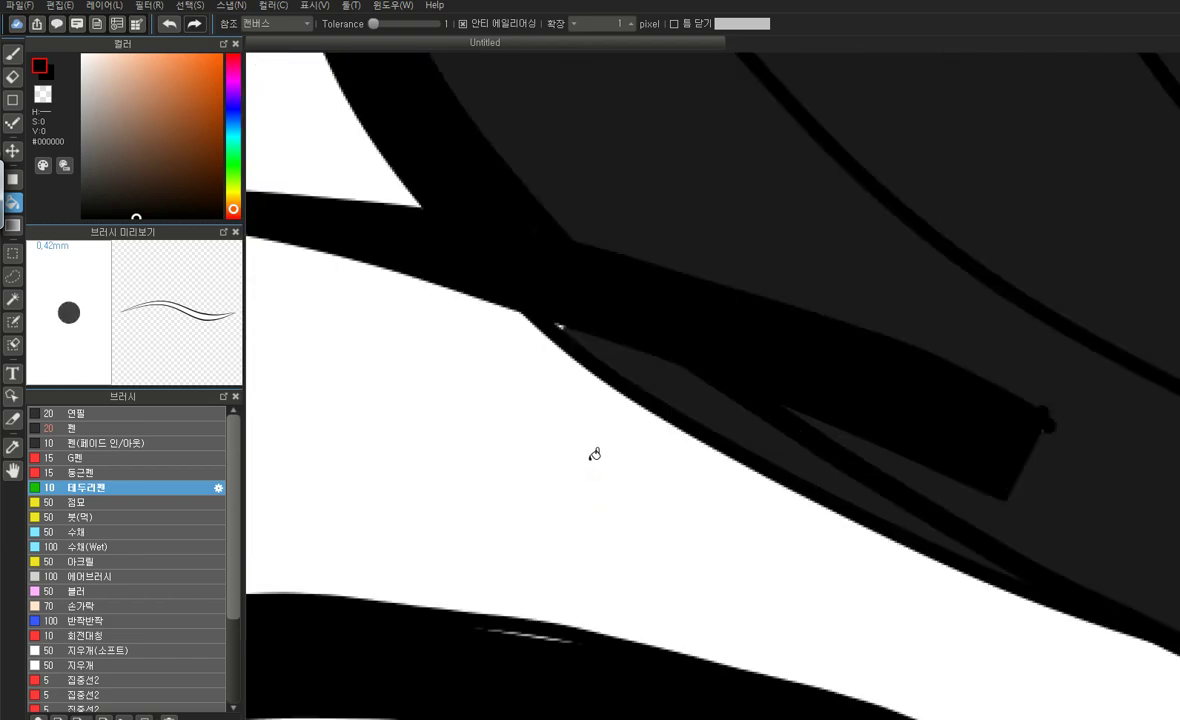
pyautogui.click(662, 363)
pyautogui.scroll(-5, 640, 390)
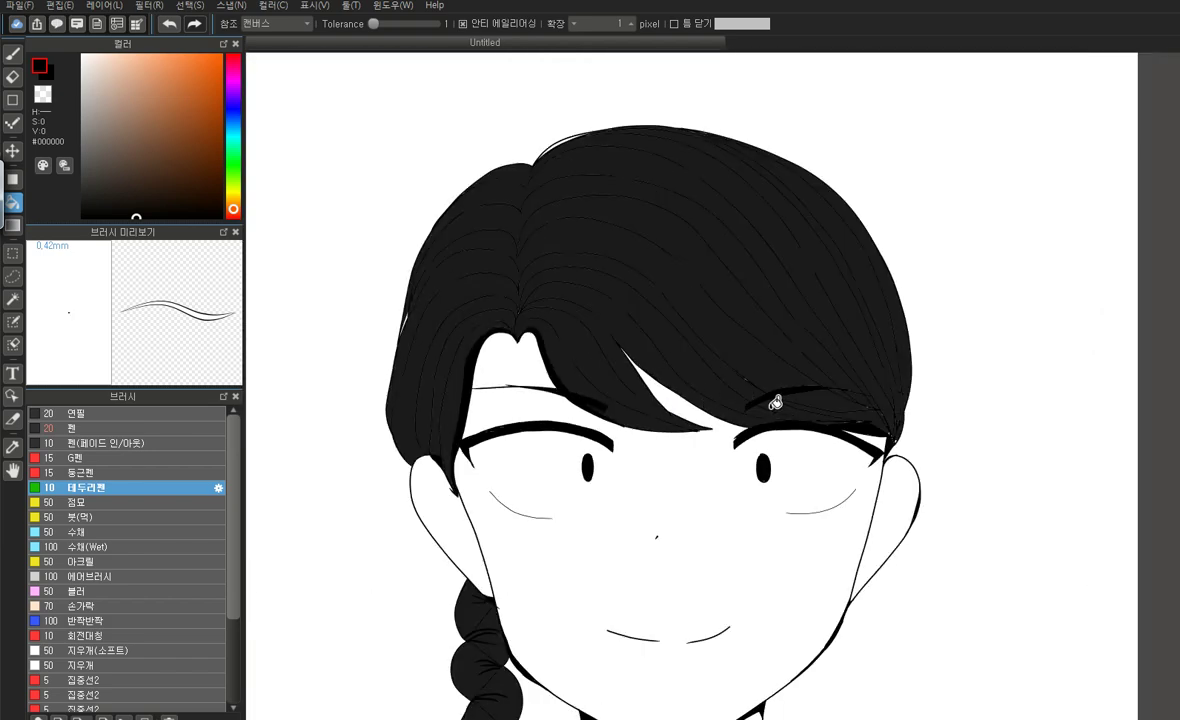
# Fill the gap in the outline at the crown of the dark hair with black
pyautogui.scroll(5, 548, 216)
pyautogui.click(565, 231)
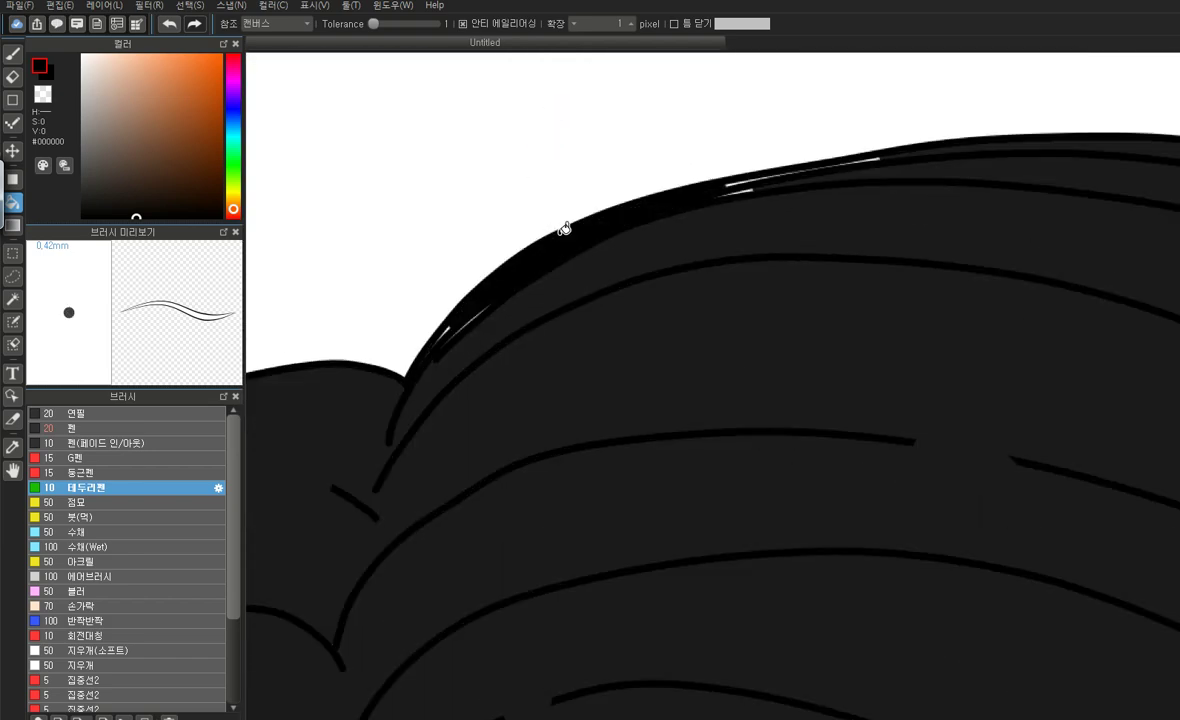
pyautogui.scroll(-3, 565, 231)
pyautogui.scroll(-2, 687, 327)
pyautogui.scroll(5, 770, 396)
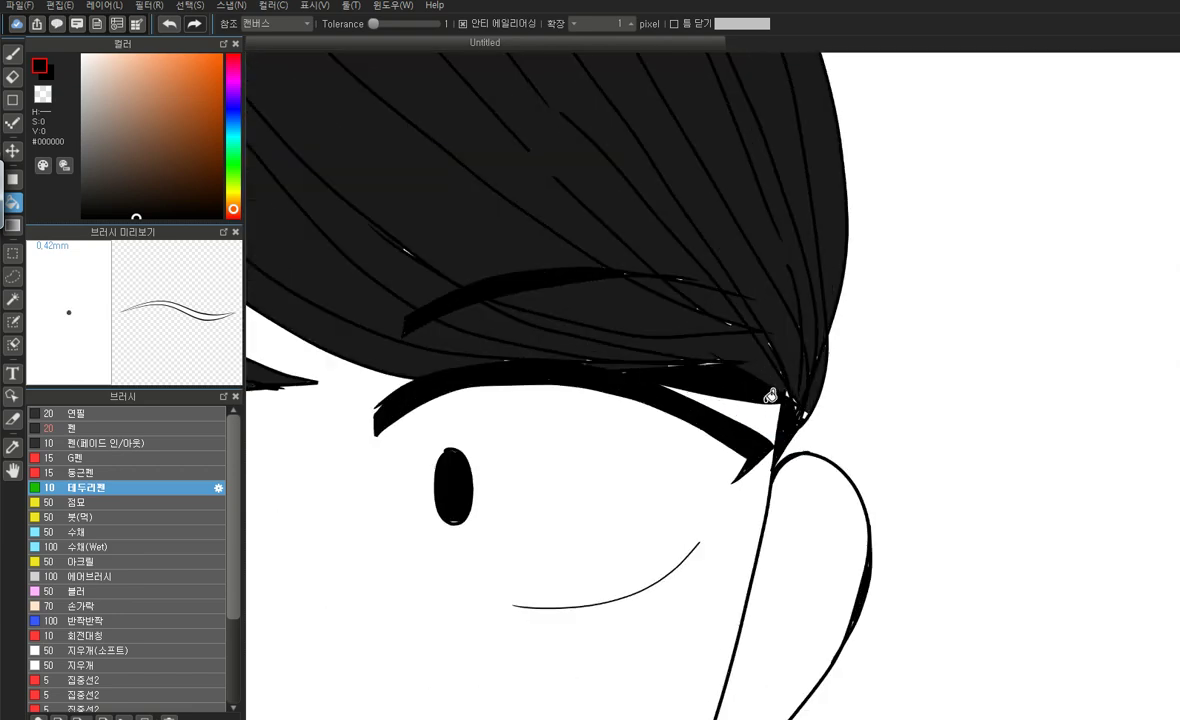
pyautogui.scroll(-5, 790, 396)
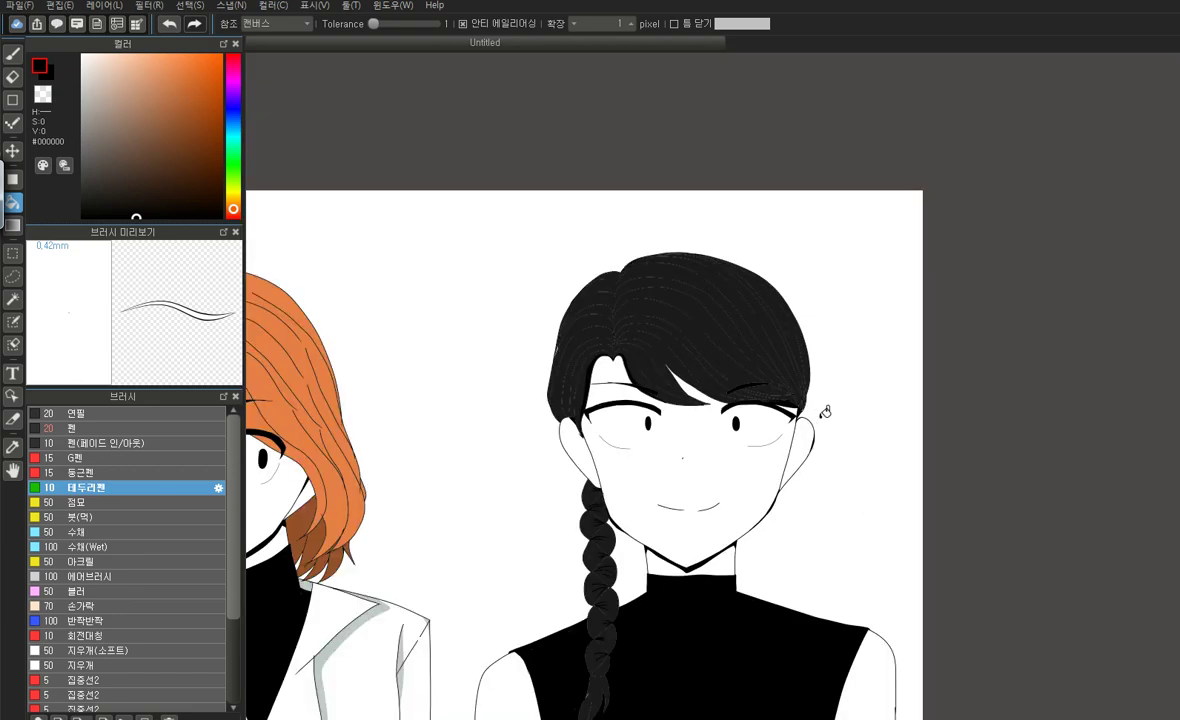
pyautogui.scroll(-3, 826, 408)
# Examine the cartoon reference pictures and the orange-haired character's eye up close
pyautogui.click(13, 55)
pyautogui.scroll(6, 440, 310)
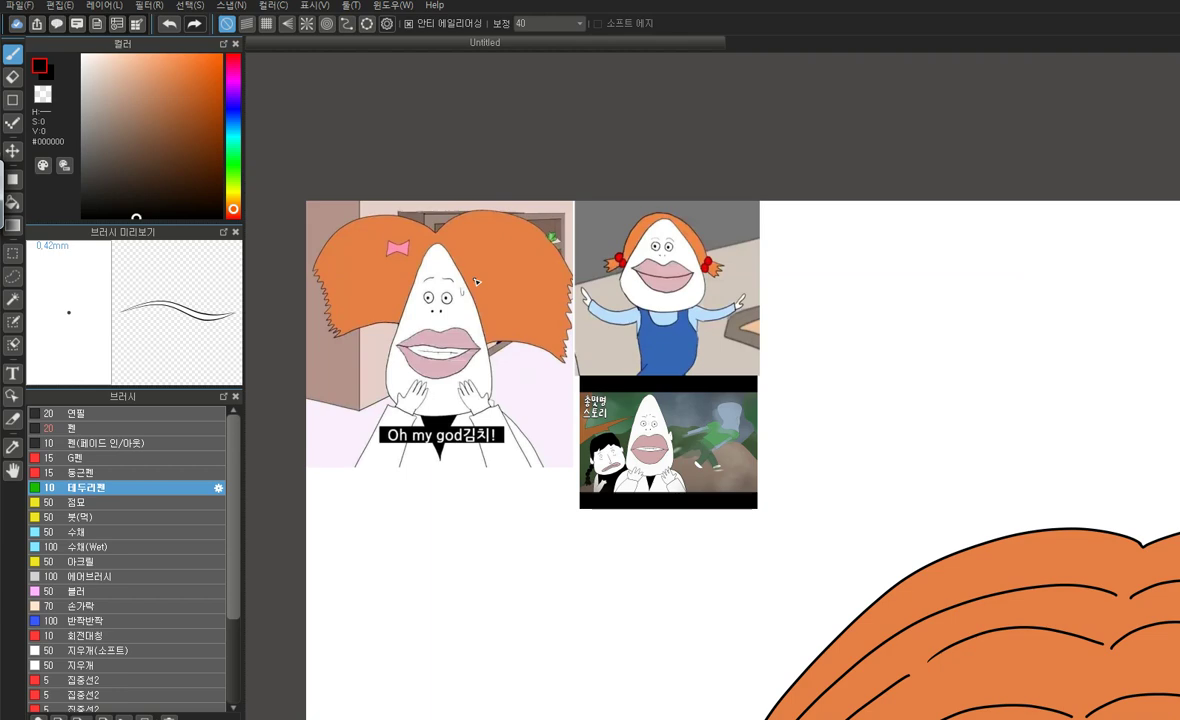
pyautogui.scroll(2, 475, 285)
pyautogui.scroll(-6, 470, 290)
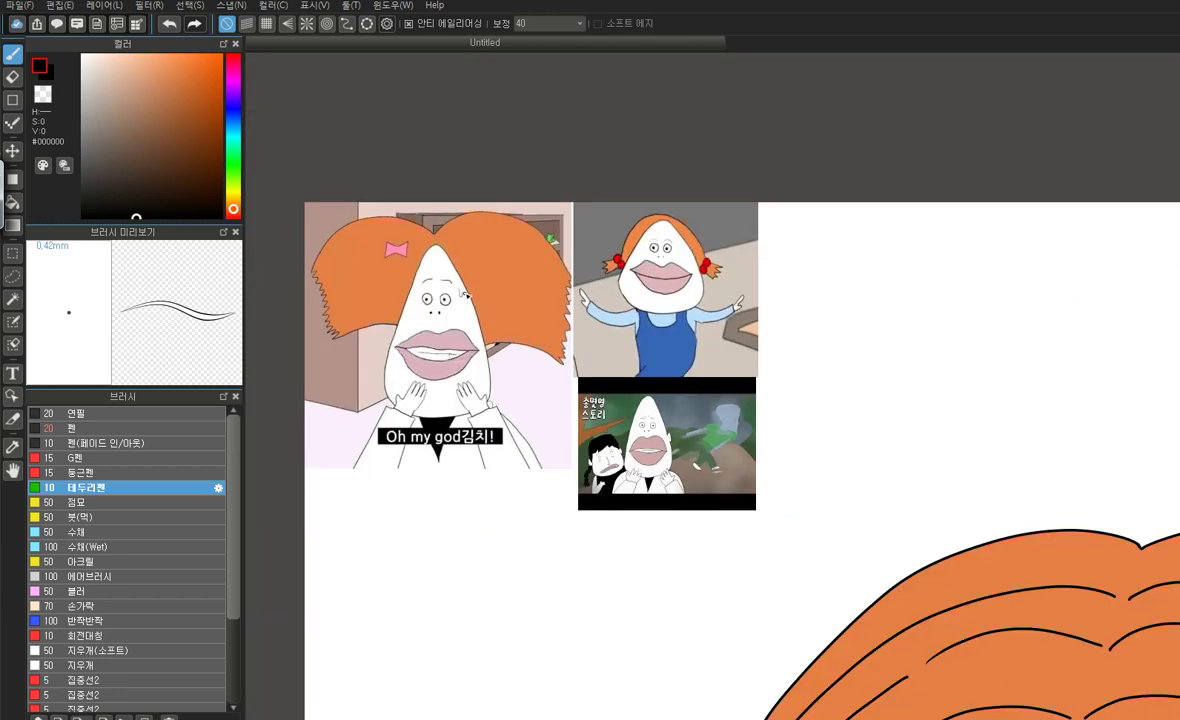
pyautogui.scroll(5, 548, 540)
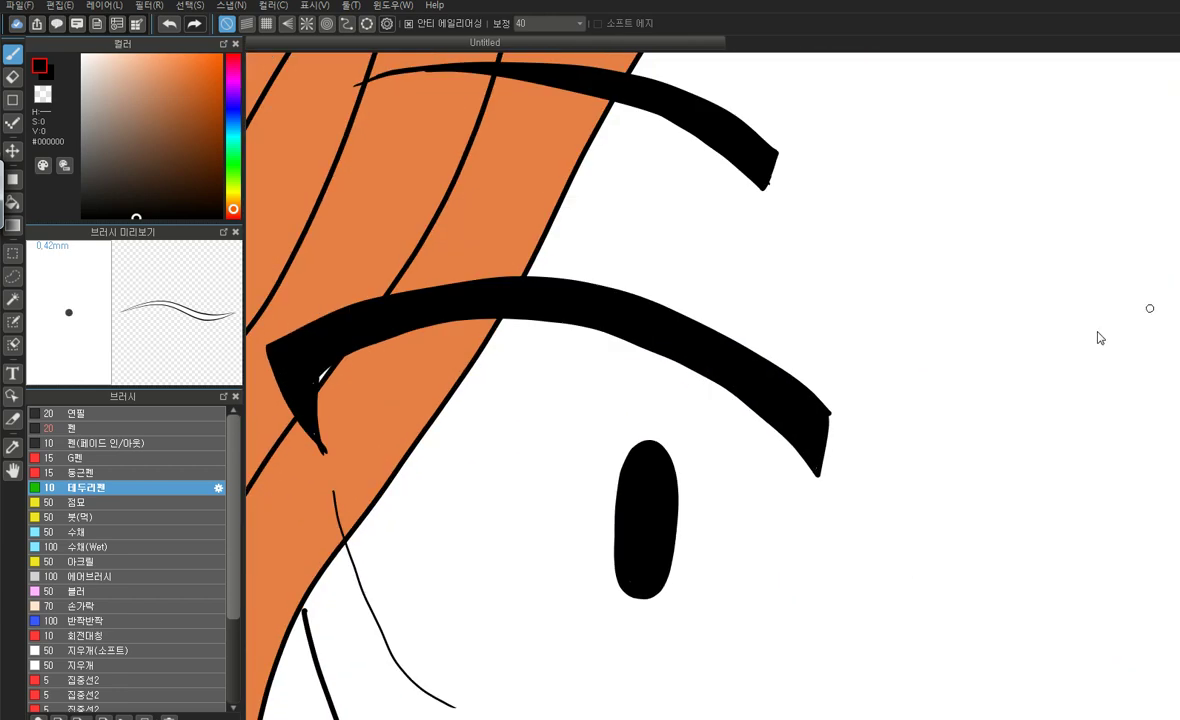
pyautogui.scroll(3, 653, 598)
pyautogui.scroll(-3, 656, 598)
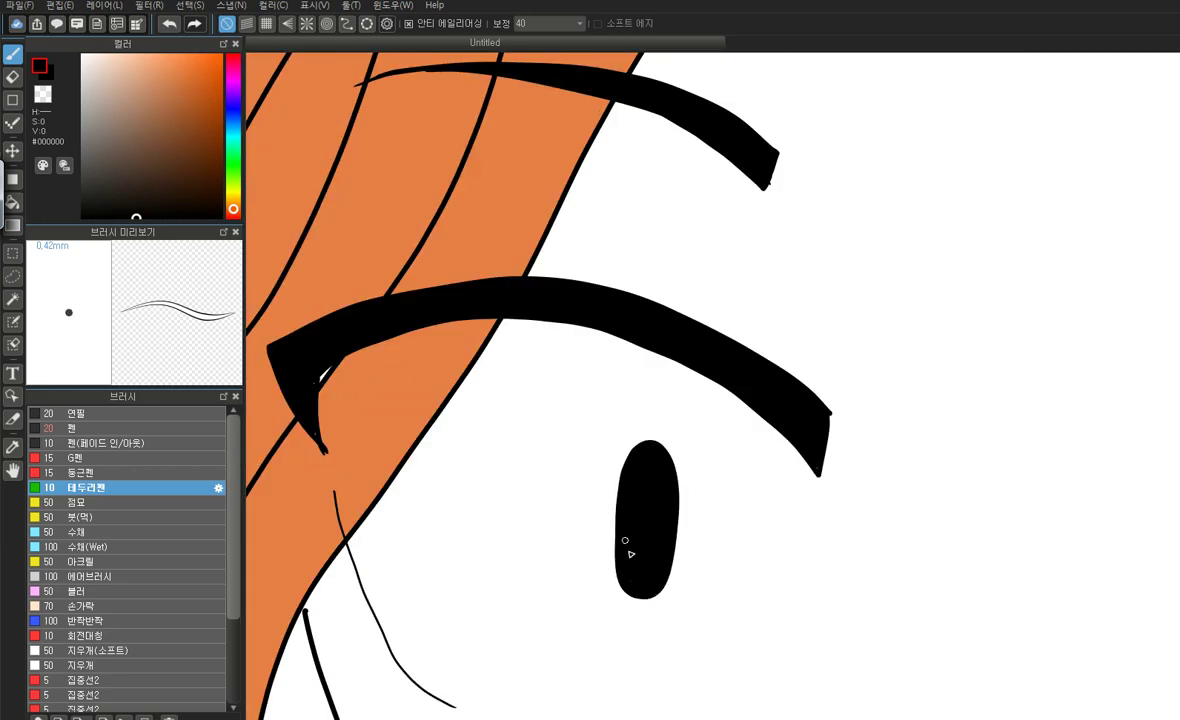
pyautogui.scroll(-1, 607, 381)
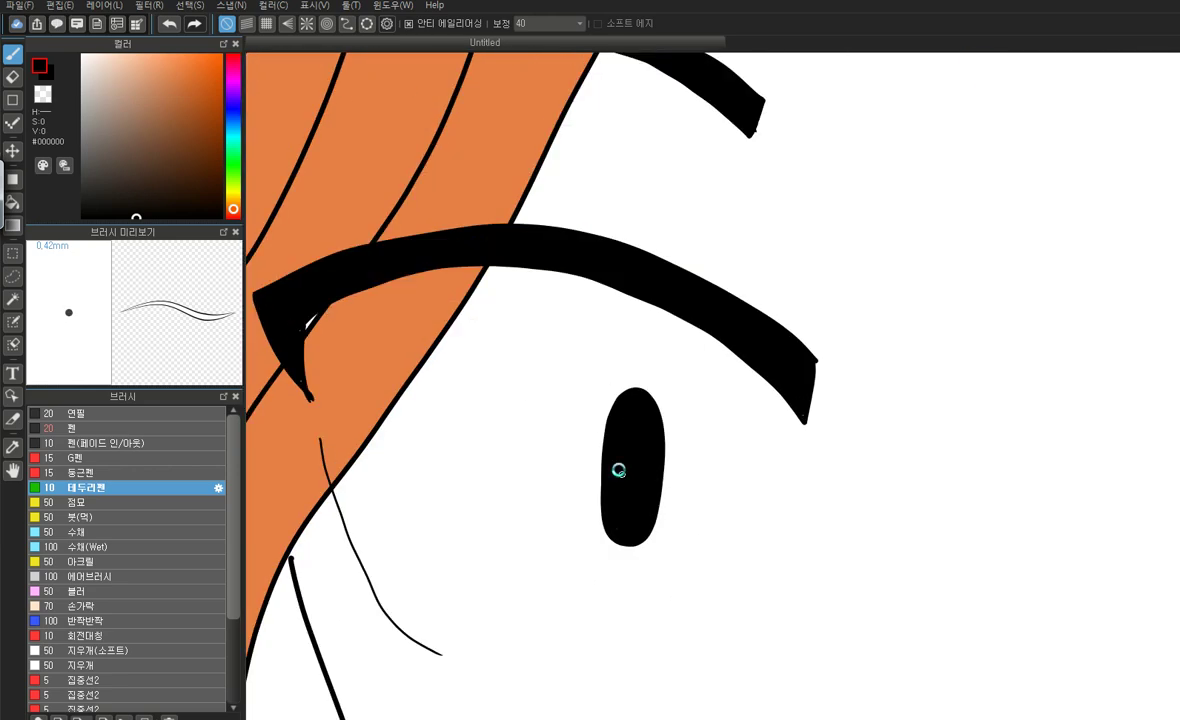
pyautogui.scroll(-3, 640, 493)
pyautogui.scroll(-3, 282, 148)
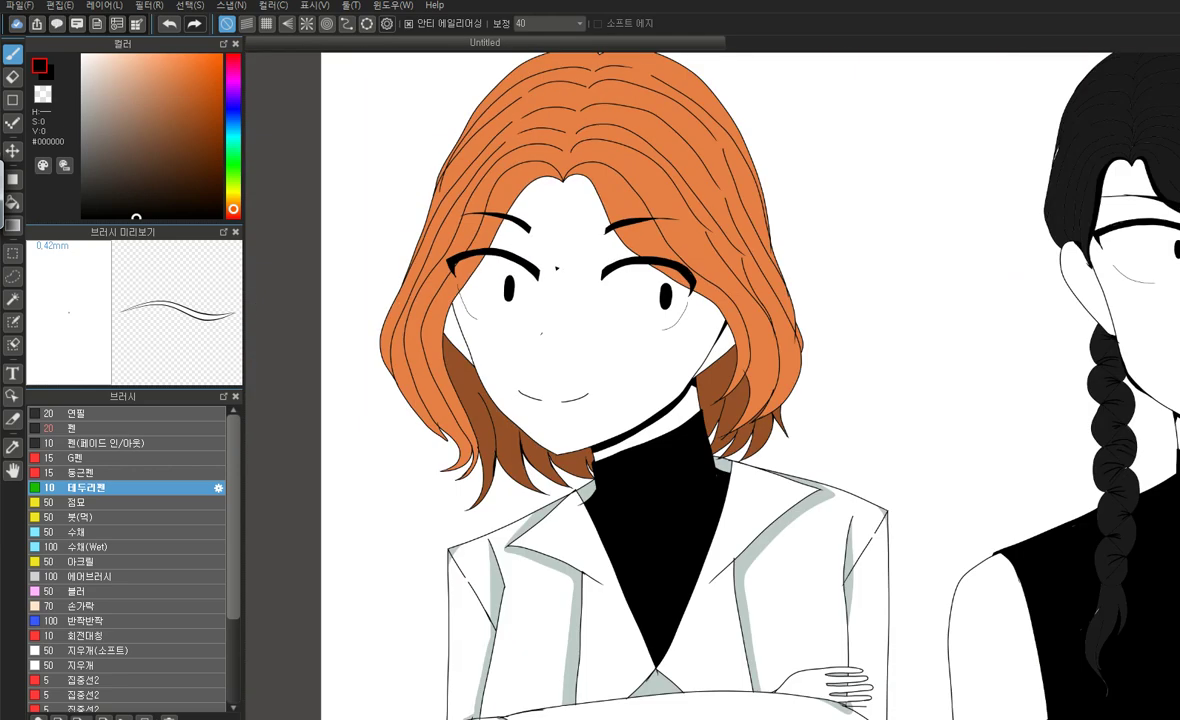
# Set the drawing colour to the light peach skin tone #FFEDD5
pyautogui.moveTo(232, 72); pyautogui.dragTo(234, 206)
pyautogui.moveTo(161, 119)
pyautogui.mouseDown()
pyautogui.moveTo(131, 52)
pyautogui.moveTo(195, 42)
pyautogui.moveTo(213, 54)
pyautogui.mouseUp()
pyautogui.moveTo(232, 205); pyautogui.dragTo(234, 208)
pyautogui.click(116, 52)
pyautogui.moveTo(115, 50); pyautogui.dragTo(104, 53)
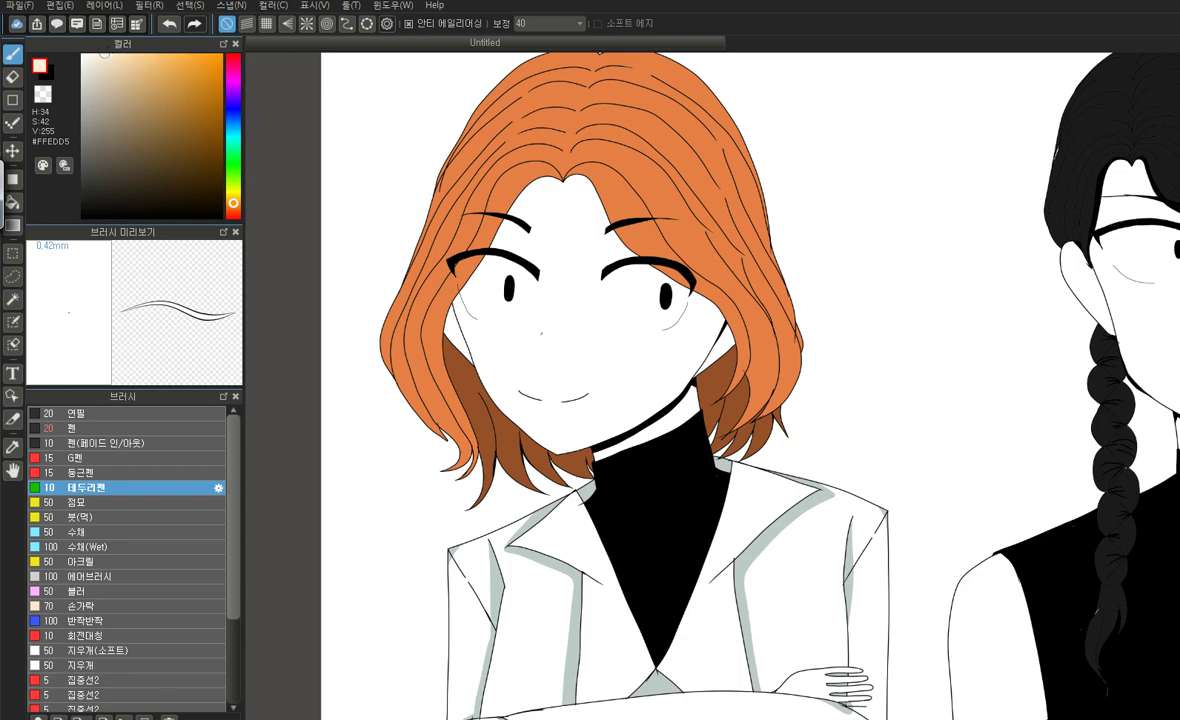
pyautogui.scroll(-6, 750, 386)
pyautogui.scroll(6, 750, 386)
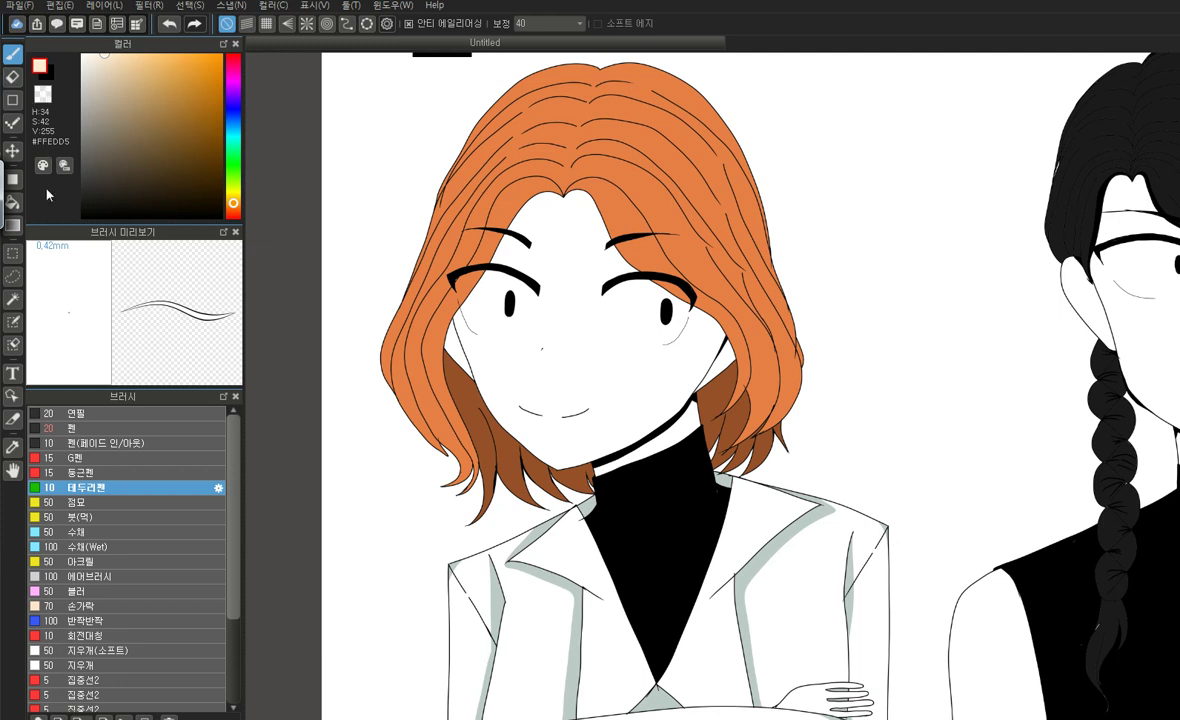
# Bucket-fill the orange-haired character's neck and ear and the braided character's neck with the peach skin tone
pyautogui.click(13, 202)
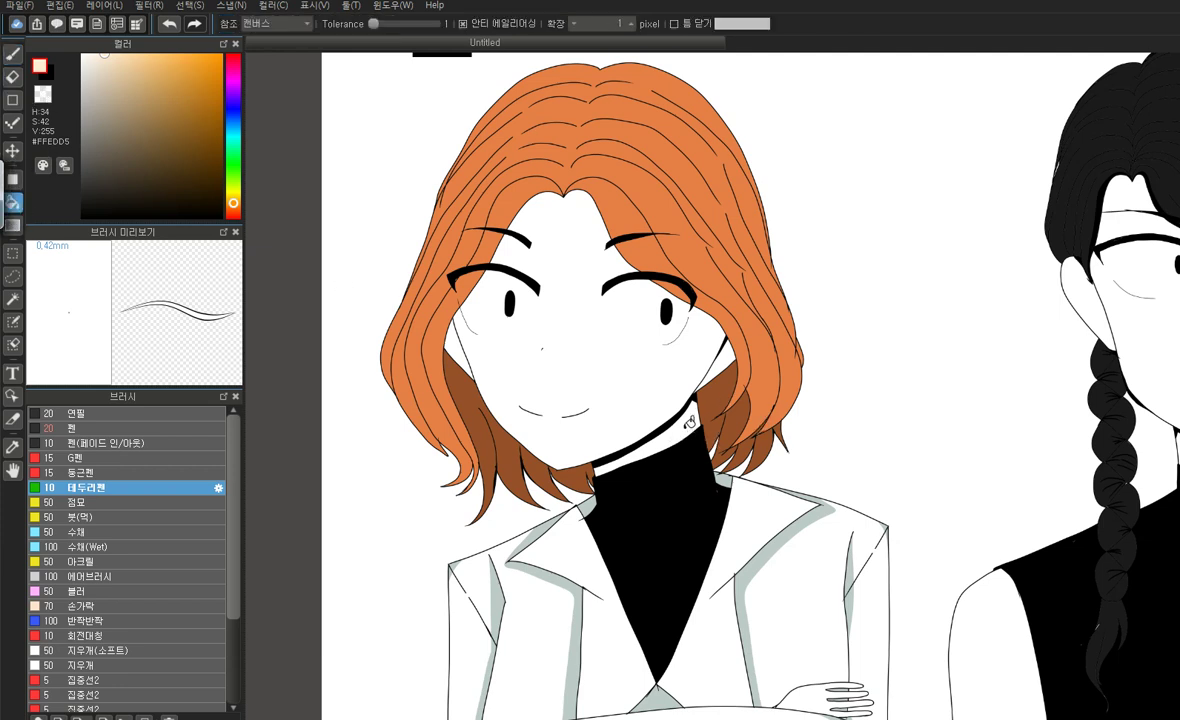
pyautogui.click(635, 400)
pyautogui.click(461, 337)
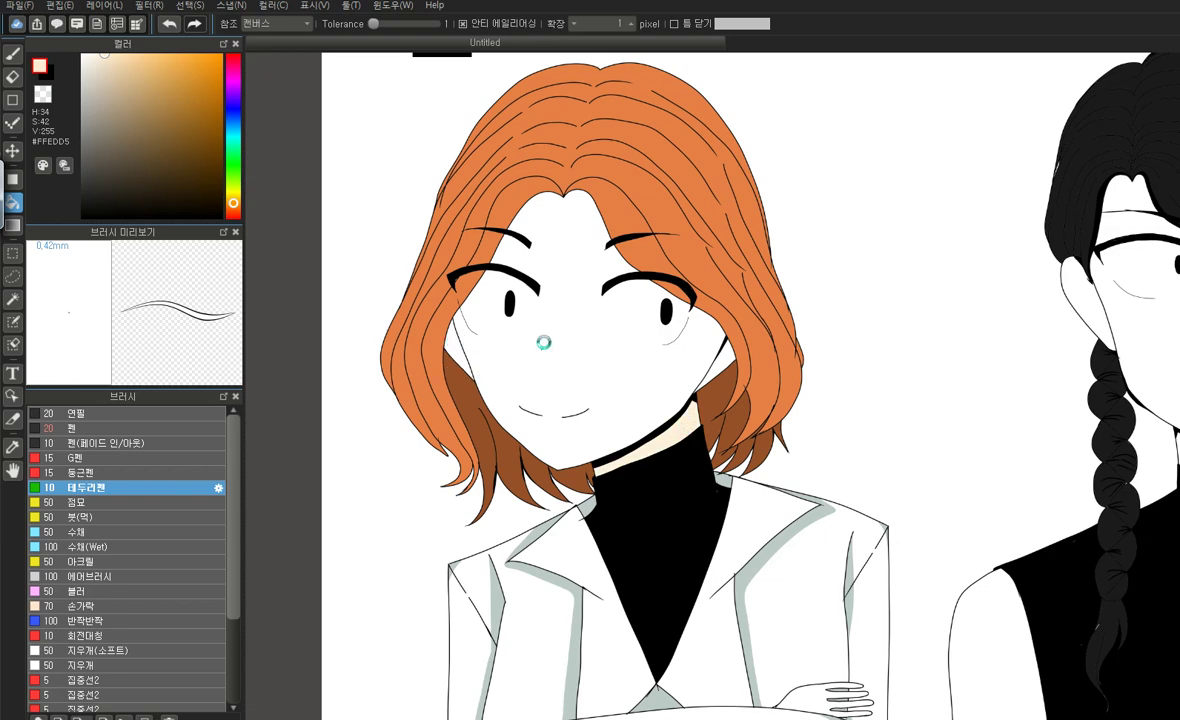
pyautogui.scroll(-3, 363, 403)
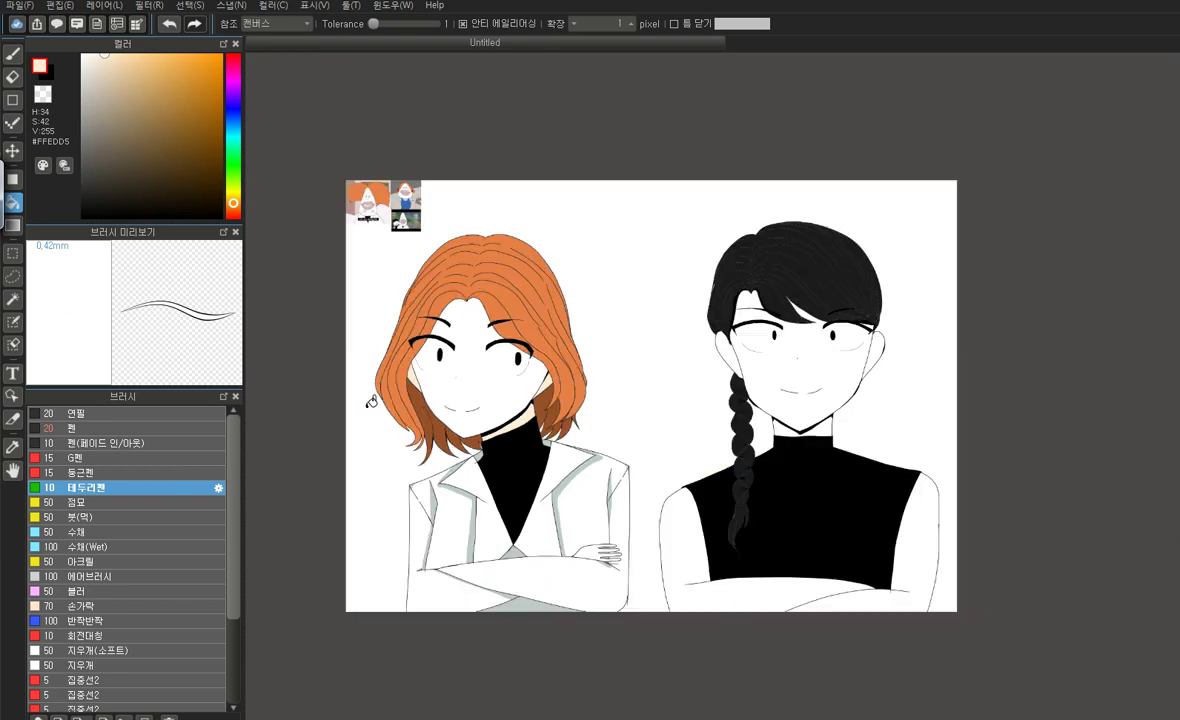
pyautogui.scroll(5, 765, 385)
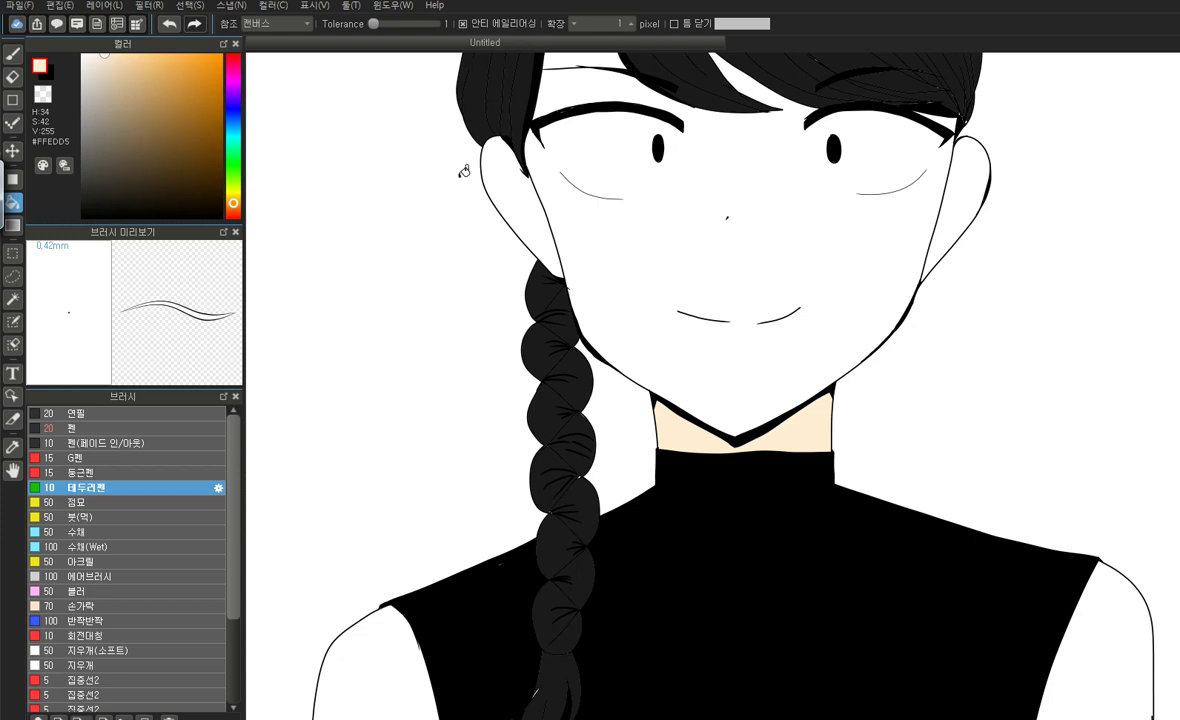
pyautogui.click(13, 54)
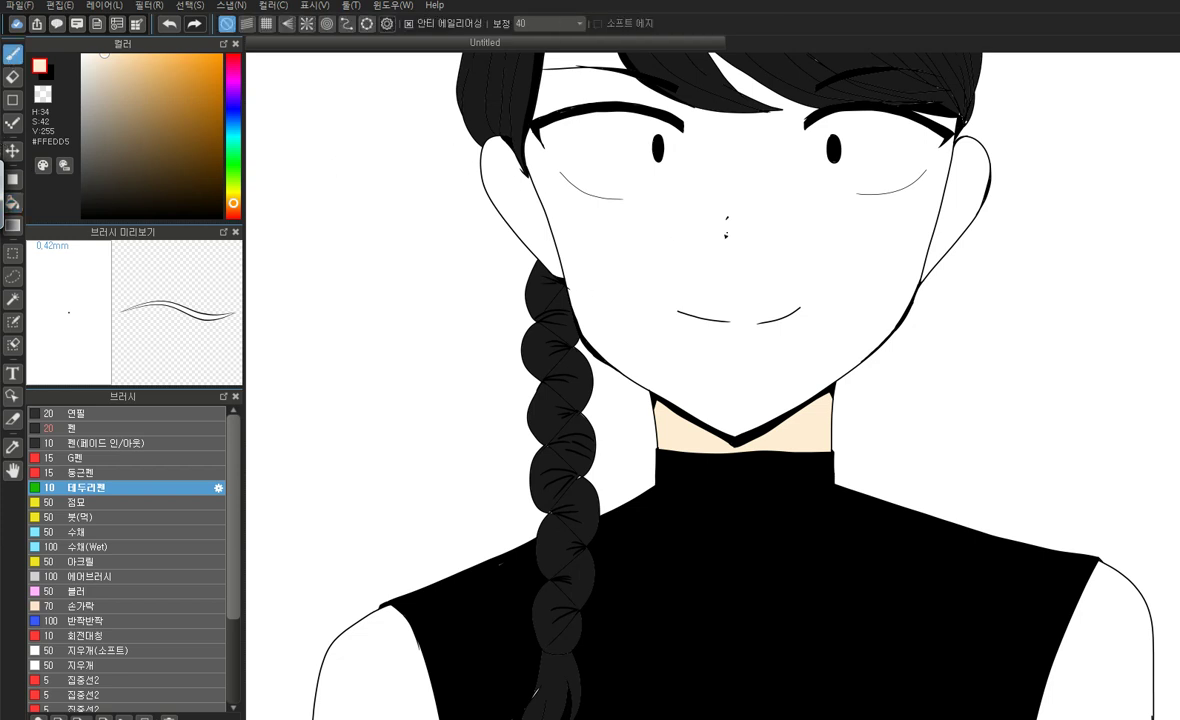
pyautogui.scroll(5, 540, 329)
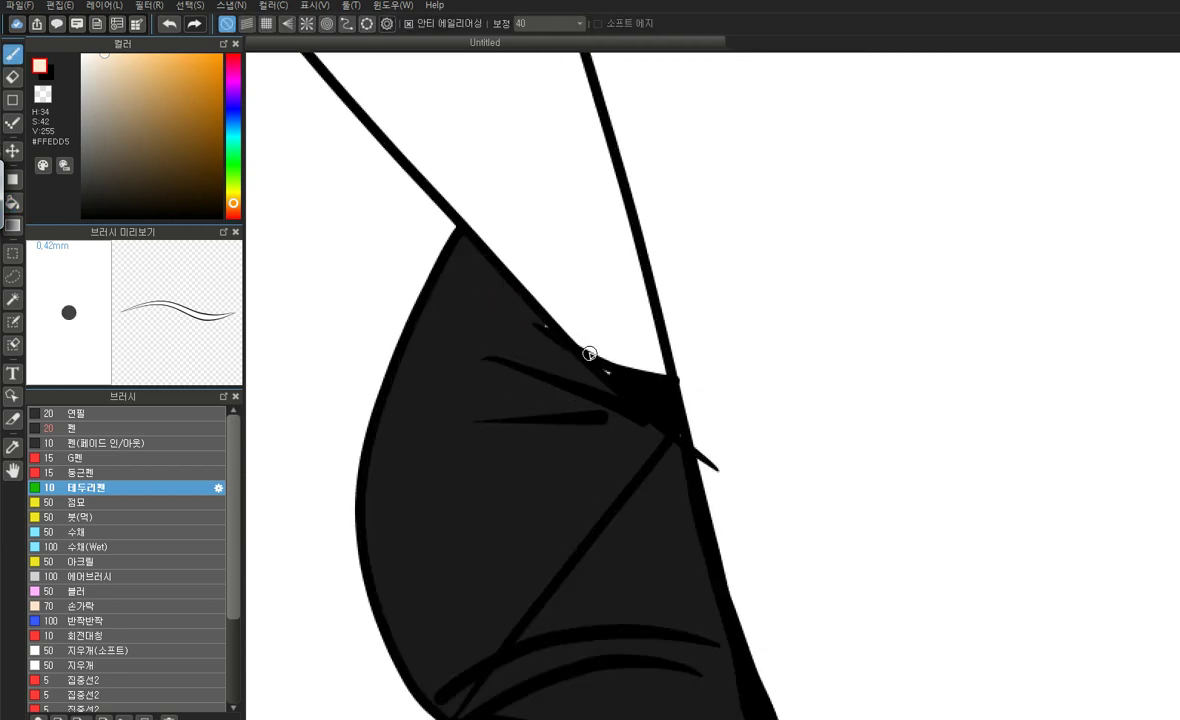
pyautogui.scroll(-3, 585, 345)
pyautogui.scroll(1, 527, 207)
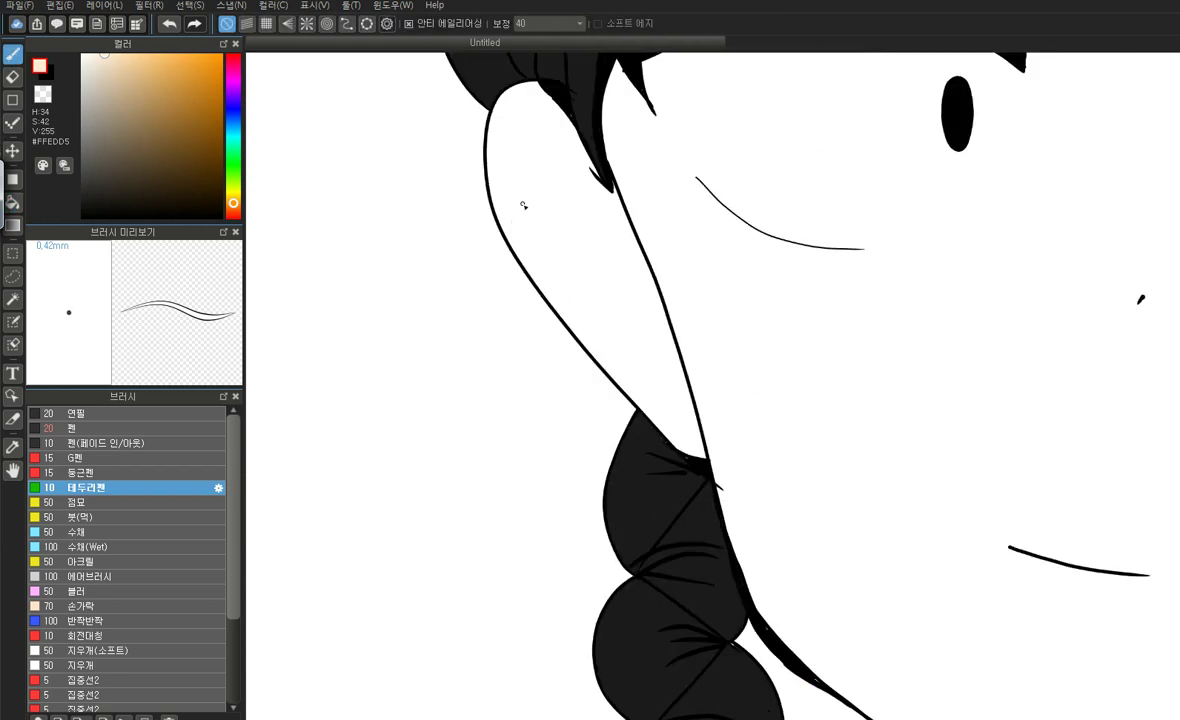
pyautogui.moveTo(621, 205)
pyautogui.mouseDown()
pyautogui.moveTo(530, 150)
pyautogui.moveTo(476, 80)
pyautogui.mouseUp()
pyautogui.hotkey('ctrl', 'z')
pyautogui.moveTo(623, 212)
pyautogui.mouseDown()
pyautogui.moveTo(540, 132)
pyautogui.moveTo(470, 228)
pyautogui.mouseUp()
pyautogui.click(169, 23)
pyautogui.moveTo(321, 164)
pyautogui.mouseDown()
pyautogui.moveTo(433, 258)
pyautogui.moveTo(366, 254)
pyautogui.moveTo(433, 345)
pyautogui.moveTo(386, 399)
pyautogui.moveTo(488, 534)
pyautogui.moveTo(547, 549)
pyautogui.moveTo(586, 535)
pyautogui.moveTo(601, 502)
pyautogui.moveTo(541, 450)
pyautogui.moveTo(365, 369)
pyautogui.moveTo(370, 355)
pyautogui.moveTo(544, 445)
pyautogui.moveTo(664, 538)
pyautogui.moveTo(647, 606)
pyautogui.moveTo(658, 645)
pyautogui.moveTo(621, 701)
pyautogui.moveTo(659, 692)
pyautogui.moveTo(629, 667)
pyautogui.moveTo(617, 618)
pyautogui.mouseUp()
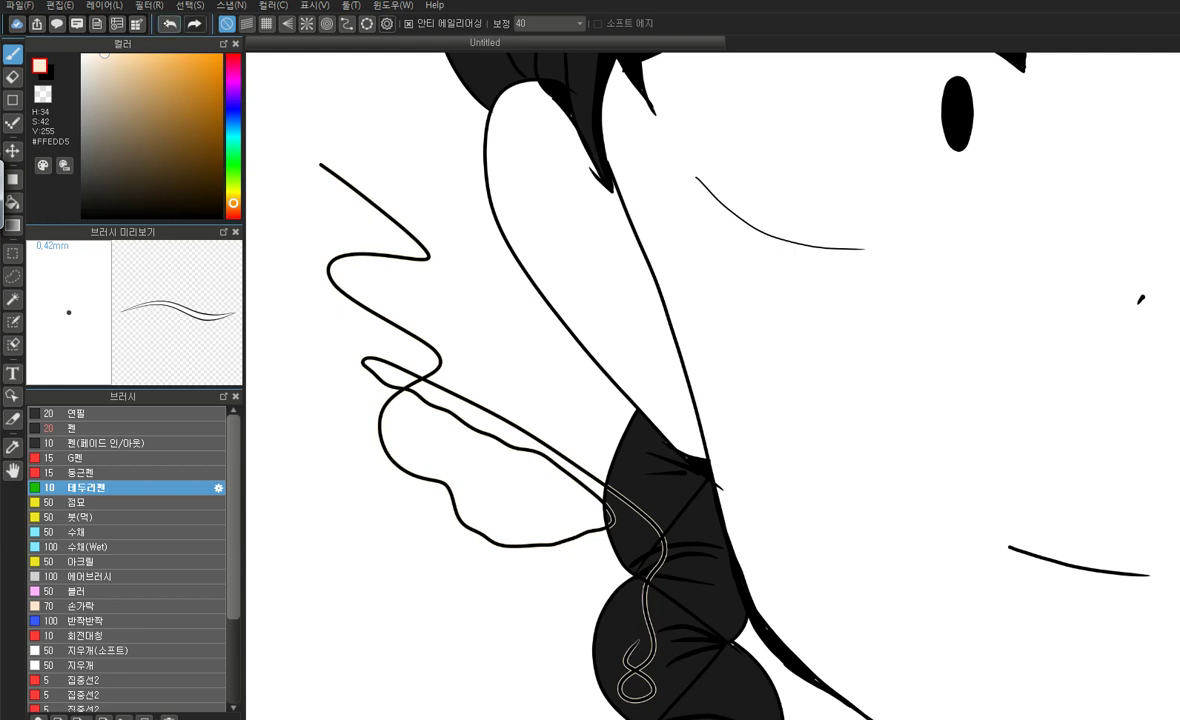
pyautogui.hotkey('ctrl', 'z')
# With the 펜 brush, paint and fill peach #FFEDD5 shading along the top and inner edge of the braid-side ear
pyautogui.click(165, 428)
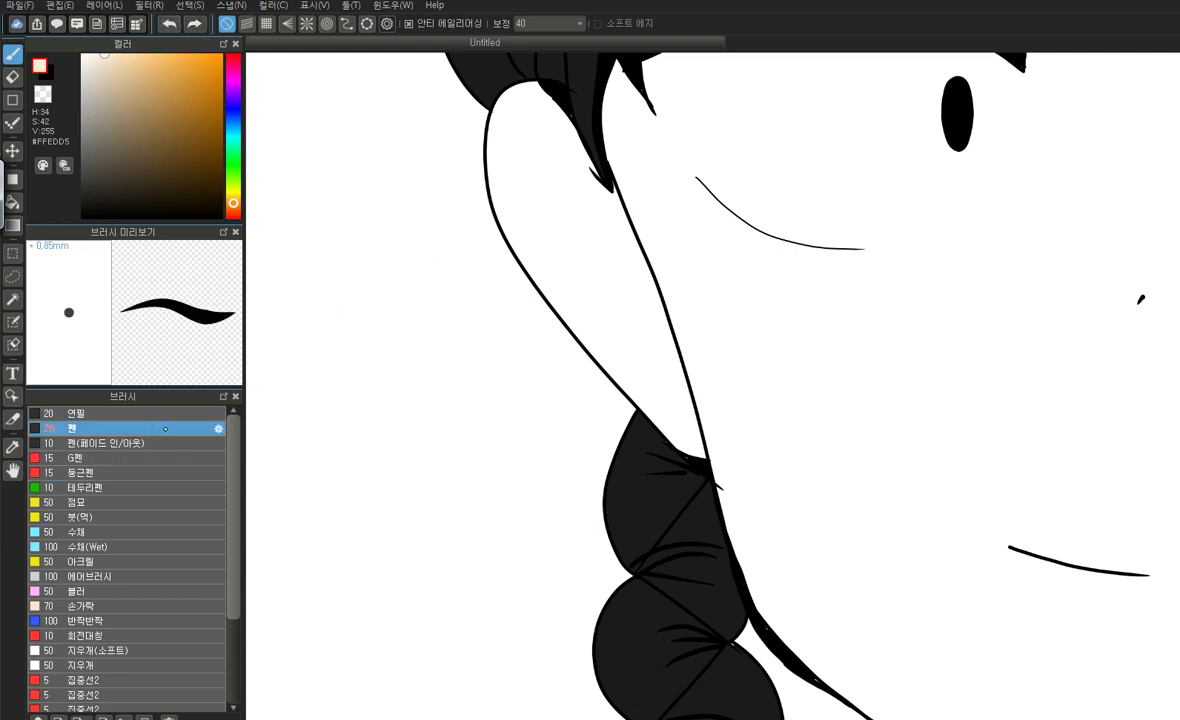
pyautogui.moveTo(562, 113)
pyautogui.mouseDown()
pyautogui.moveTo(526, 108)
pyautogui.moveTo(504, 122)
pyautogui.moveTo(490, 186)
pyautogui.mouseUp()
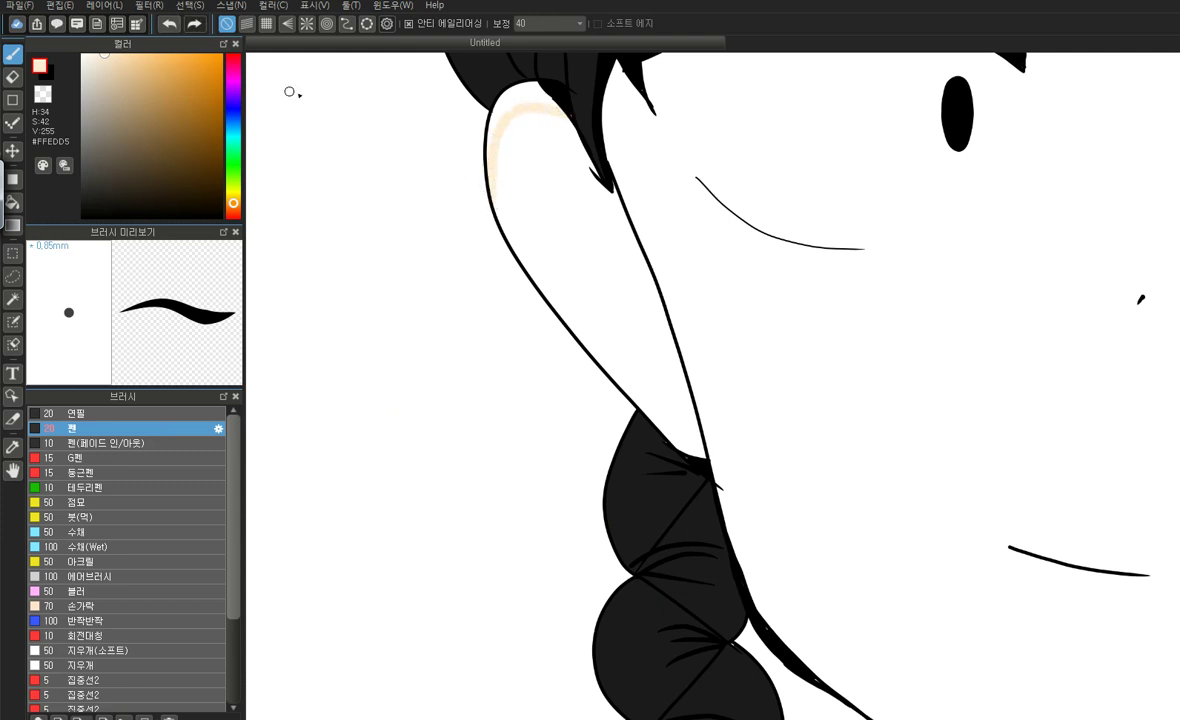
pyautogui.press('g')
pyautogui.click(510, 100)
pyautogui.press('b')
pyautogui.moveTo(606, 184)
pyautogui.mouseDown()
pyautogui.moveTo(644, 265)
pyautogui.moveTo(702, 456)
pyautogui.moveTo(628, 382)
pyautogui.mouseUp()
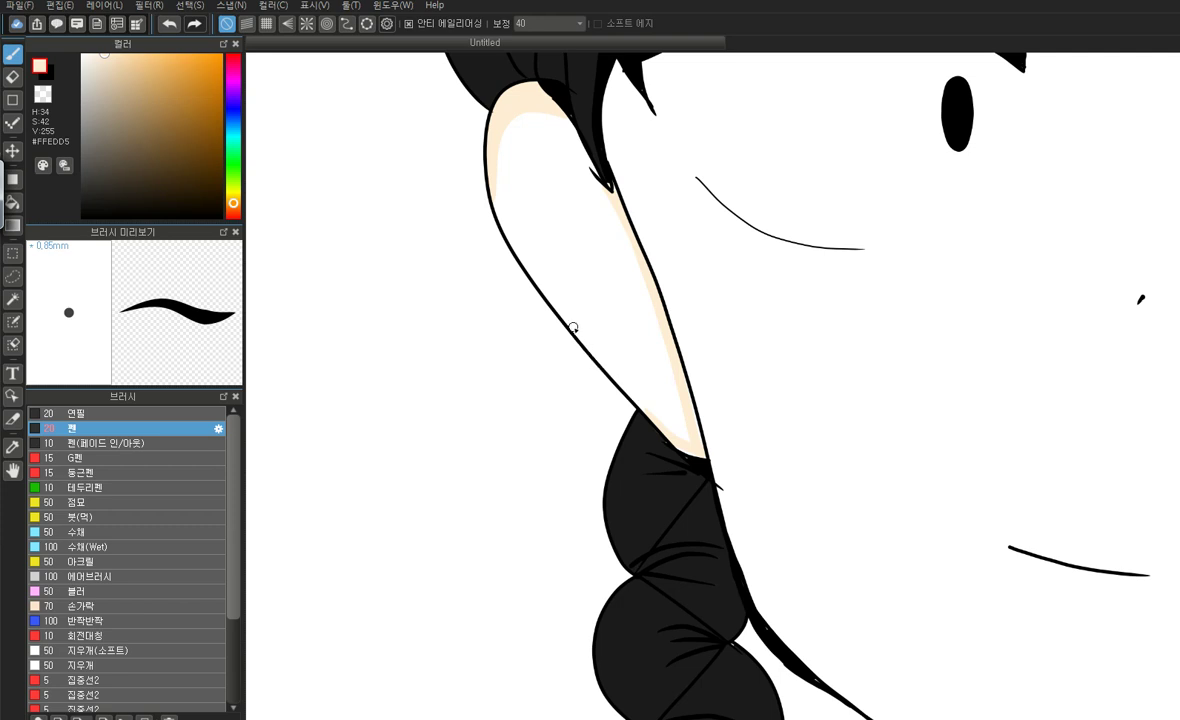
# Shade the top and lobe of the other ear in peach, and fill the gap between the hair and outer eye corner
pyautogui.scroll(-5, 573, 328)
pyautogui.scroll(5, 803, 403)
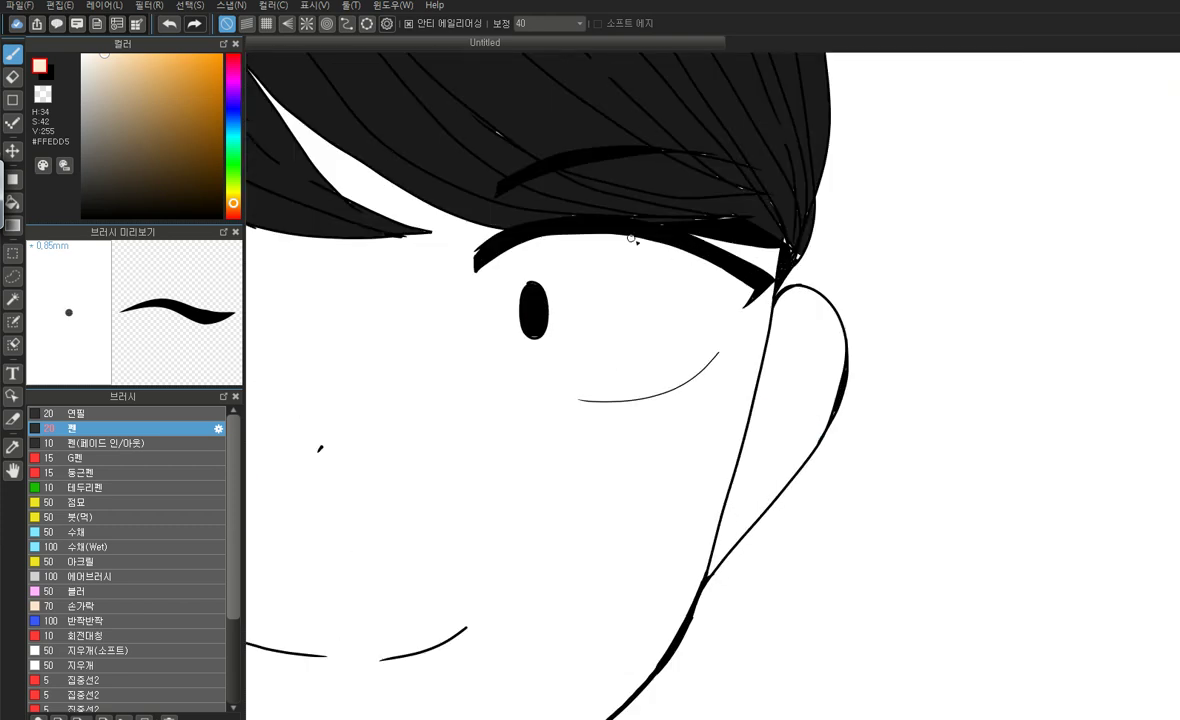
pyautogui.moveTo(799, 295)
pyautogui.mouseDown()
pyautogui.moveTo(837, 324)
pyautogui.moveTo(833, 422)
pyautogui.moveTo(816, 302)
pyautogui.moveTo(784, 299)
pyautogui.mouseUp()
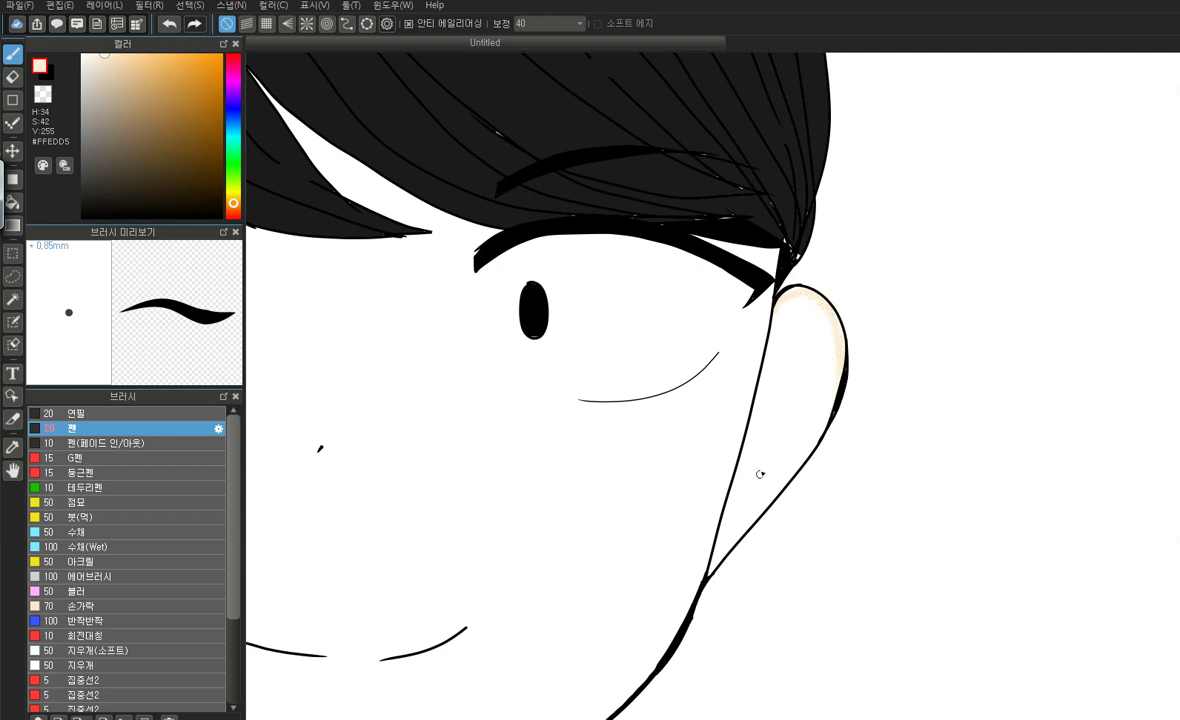
pyautogui.moveTo(718, 549); pyautogui.dragTo(710, 578)
pyautogui.moveTo(723, 511)
pyautogui.mouseDown()
pyautogui.moveTo(718, 560)
pyautogui.moveTo(767, 487)
pyautogui.mouseUp()
pyautogui.click(14, 201)
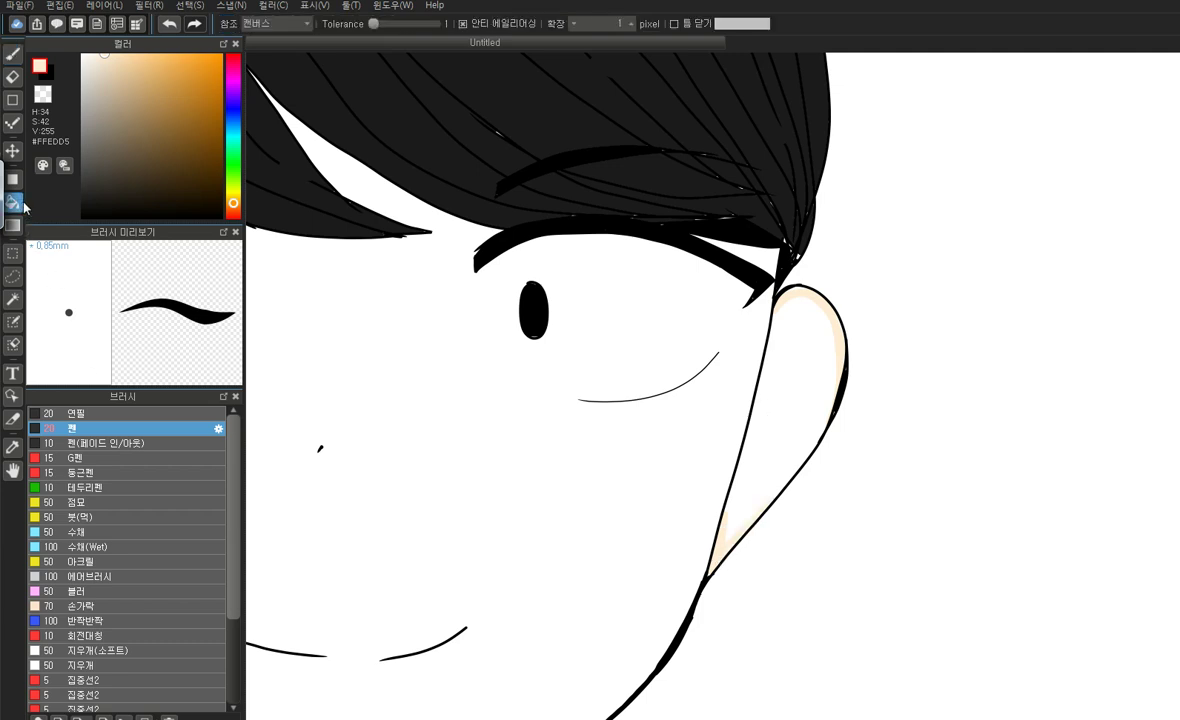
pyautogui.click(764, 248)
# Outline the hair's shadow across the braided character's forehead in peach and bucket-fill the areas between it and the fringe
pyautogui.click(12, 53)
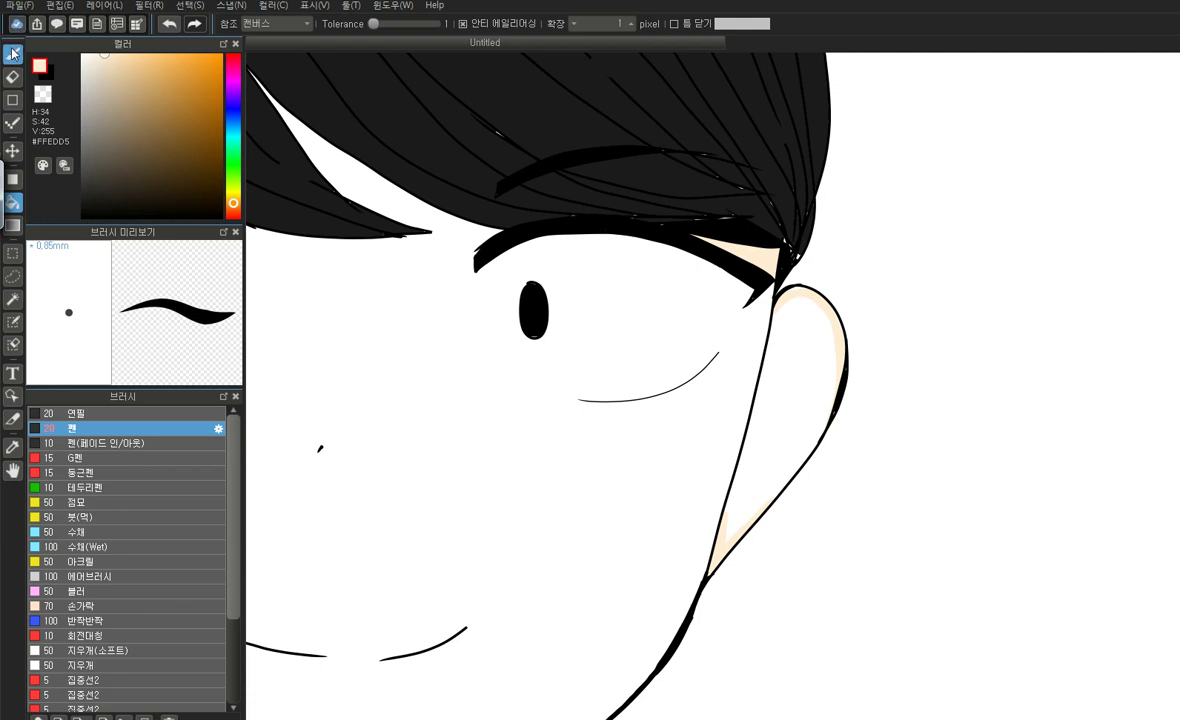
pyautogui.scroll(-2, 711, 408)
pyautogui.scroll(1, 545, 384)
pyautogui.scroll(-3, 545, 384)
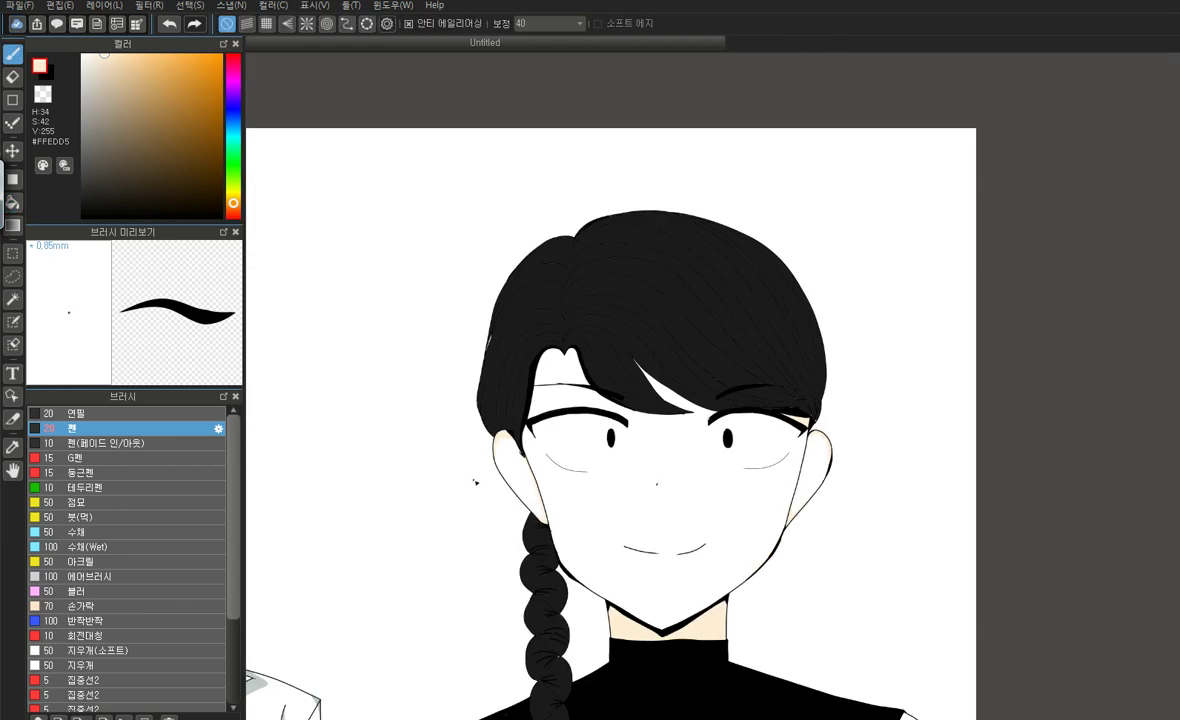
pyautogui.scroll(2, 558, 400)
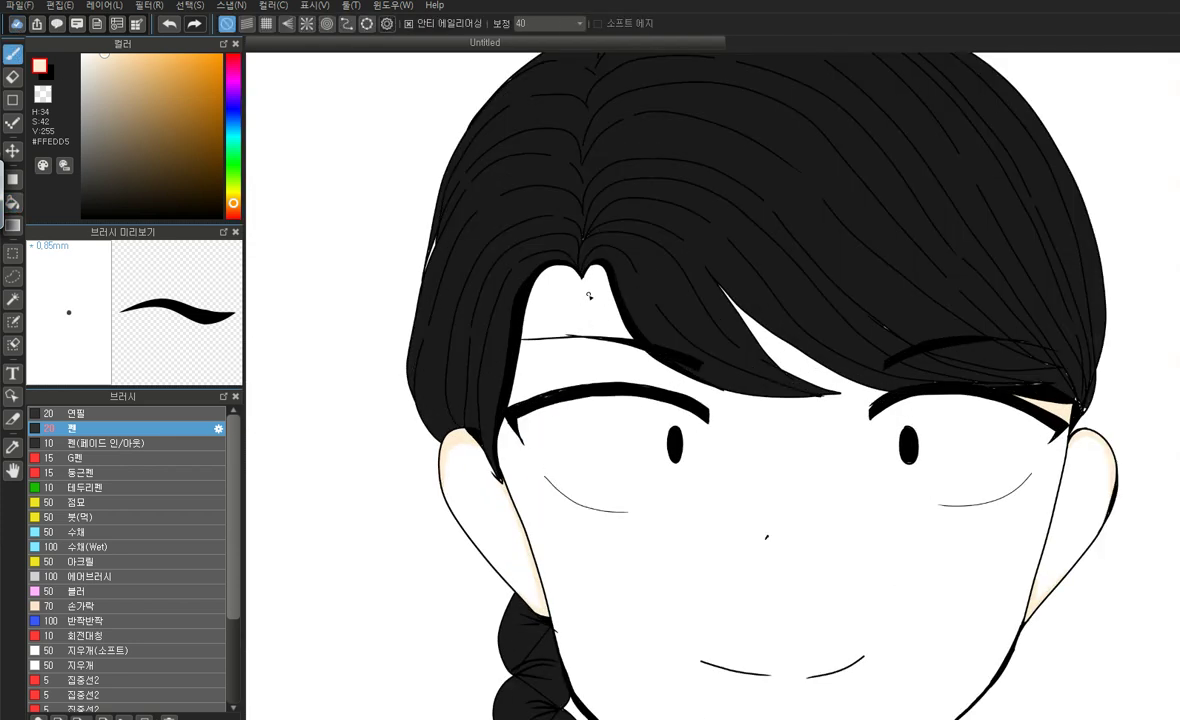
pyautogui.moveTo(604, 320)
pyautogui.mouseDown()
pyautogui.moveTo(647, 378)
pyautogui.moveTo(716, 415)
pyautogui.moveTo(862, 406)
pyautogui.mouseUp()
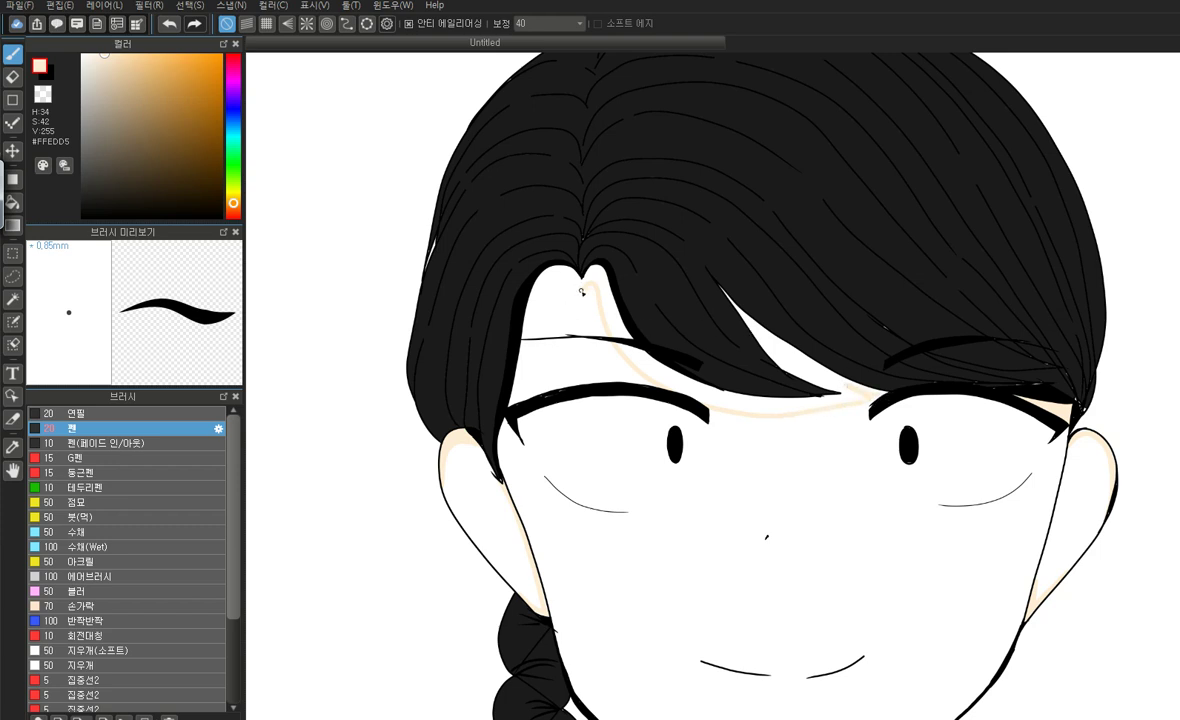
pyautogui.moveTo(553, 288); pyautogui.dragTo(516, 398)
pyautogui.press('g')
pyautogui.click(545, 292)
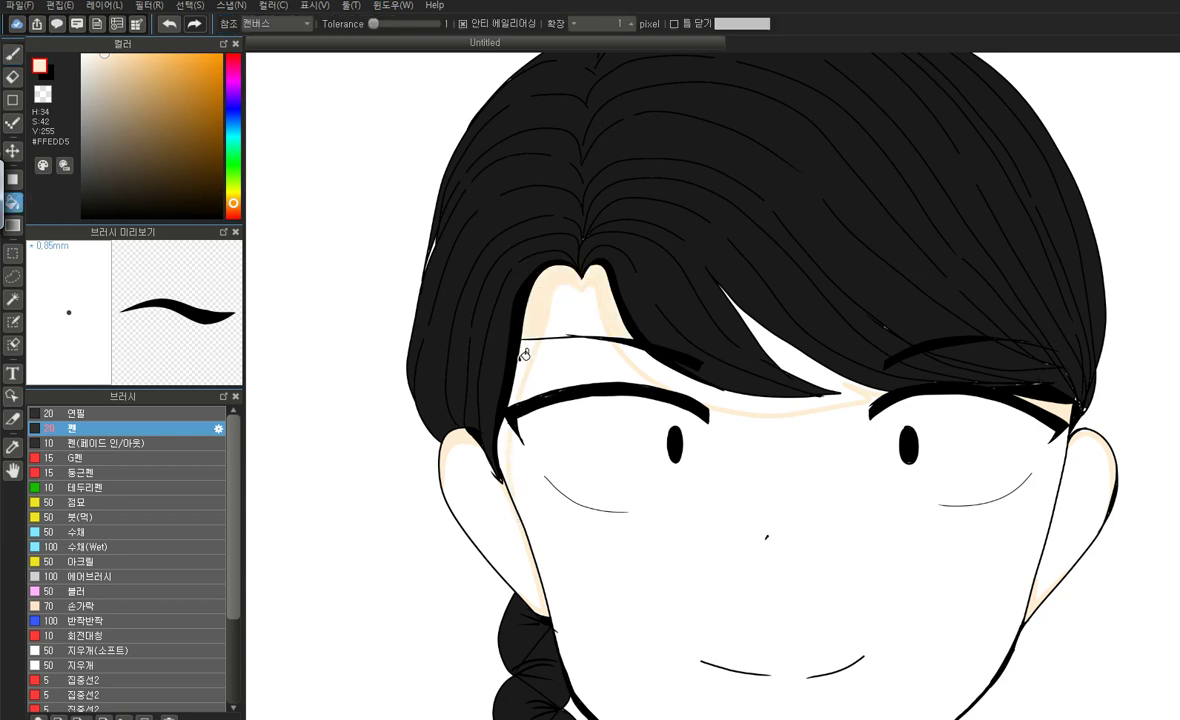
pyautogui.click(740, 350)
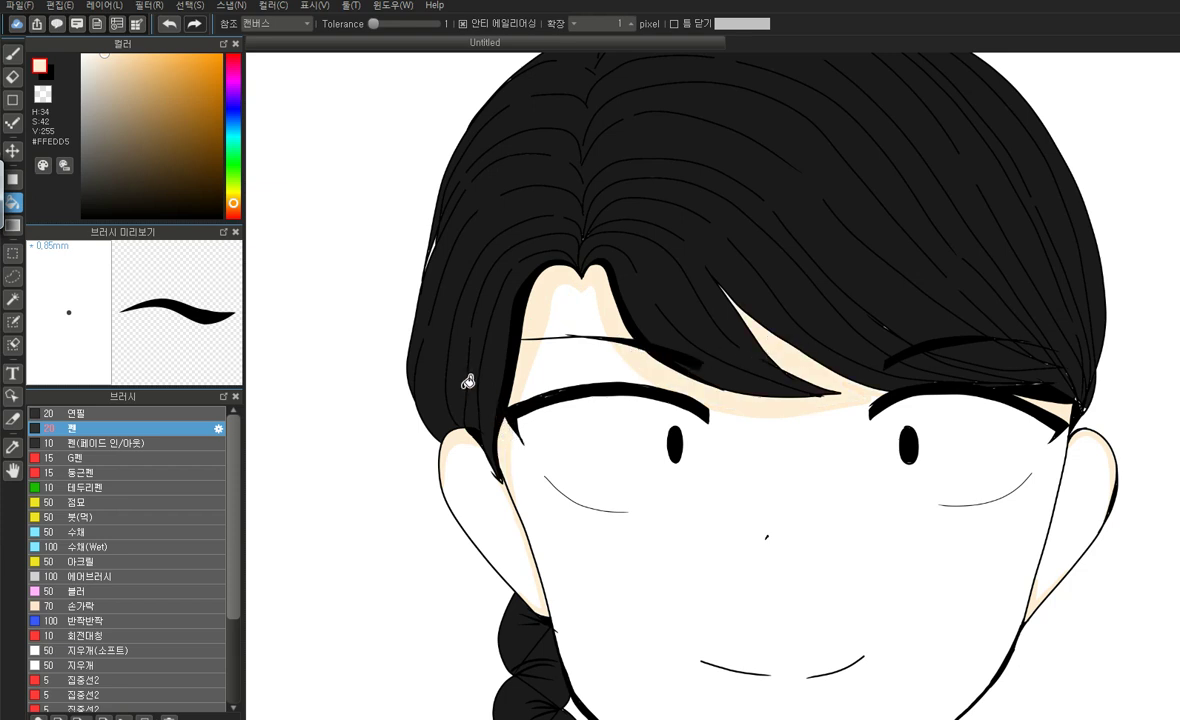
# Outline peach shadows on the shoulder opposite the braid and along the forearm where the crossed arms overlap
pyautogui.scroll(-3, 465, 290)
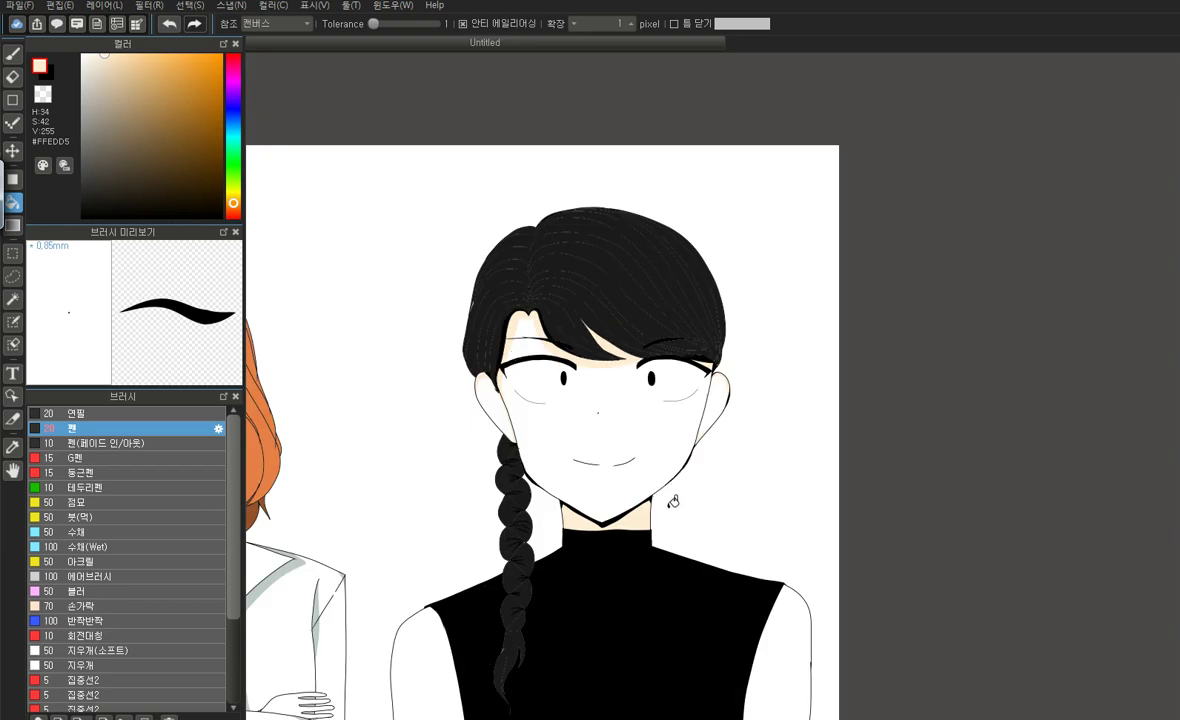
pyautogui.scroll(-1, 733, 352)
pyautogui.scroll(2, 806, 571)
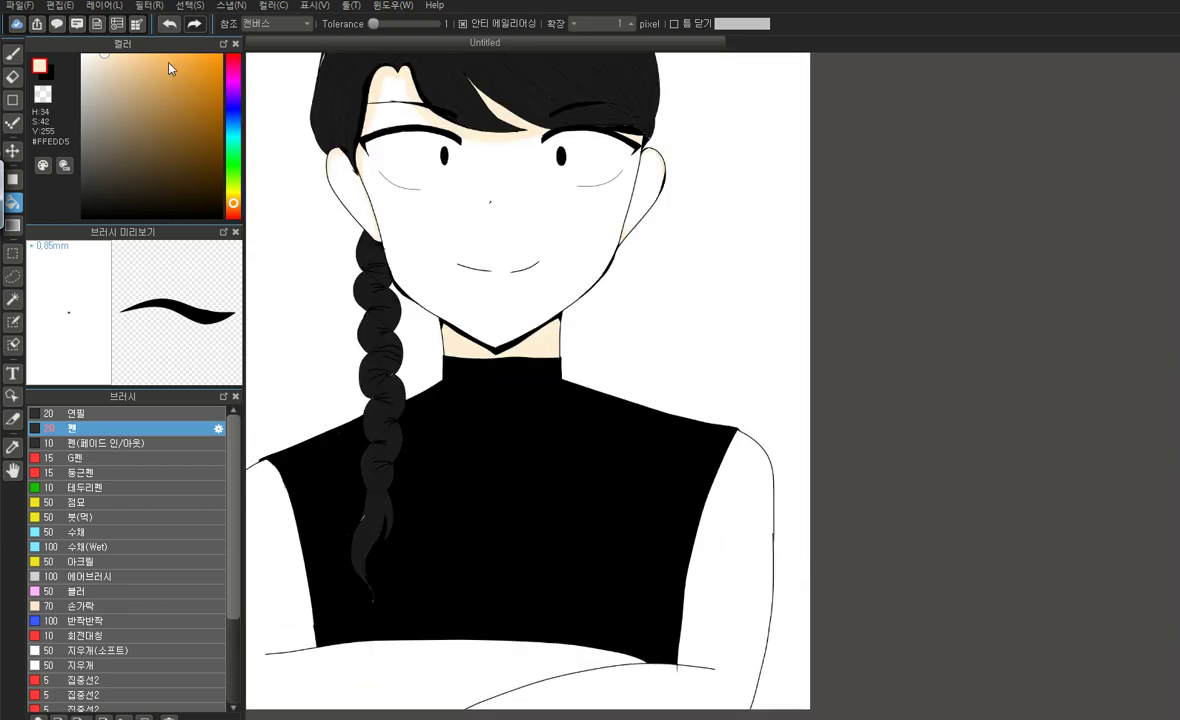
pyautogui.click(13, 55)
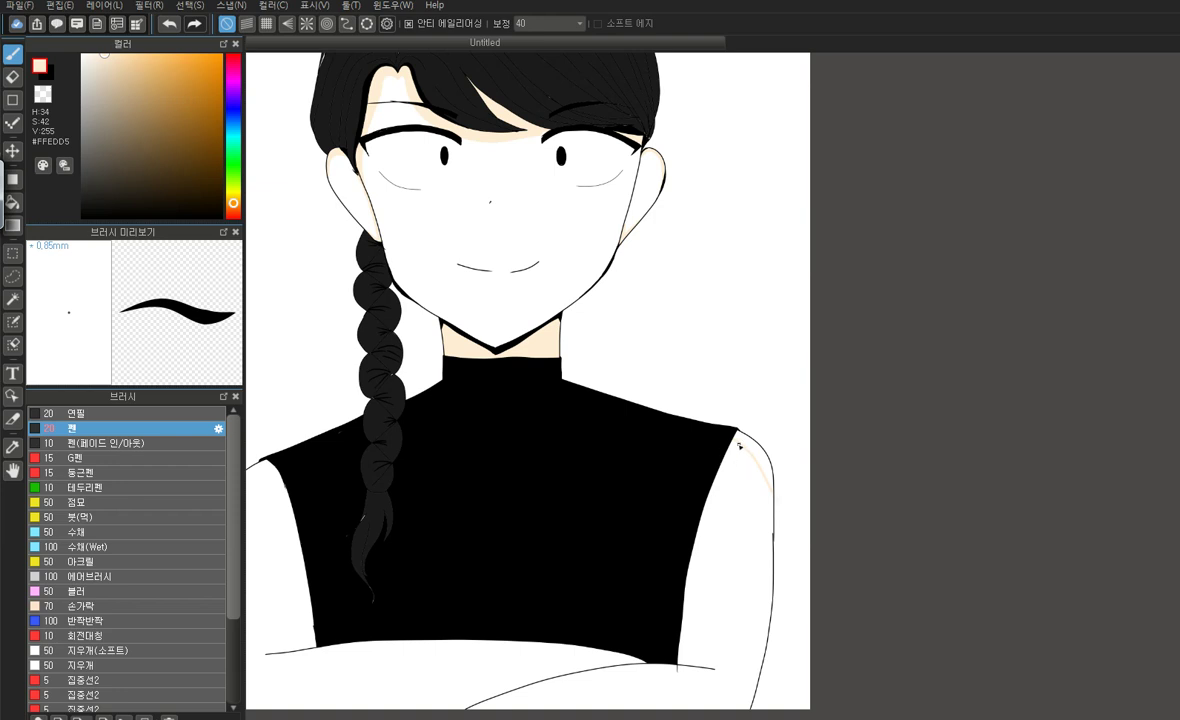
pyautogui.scroll(-3, 809, 506)
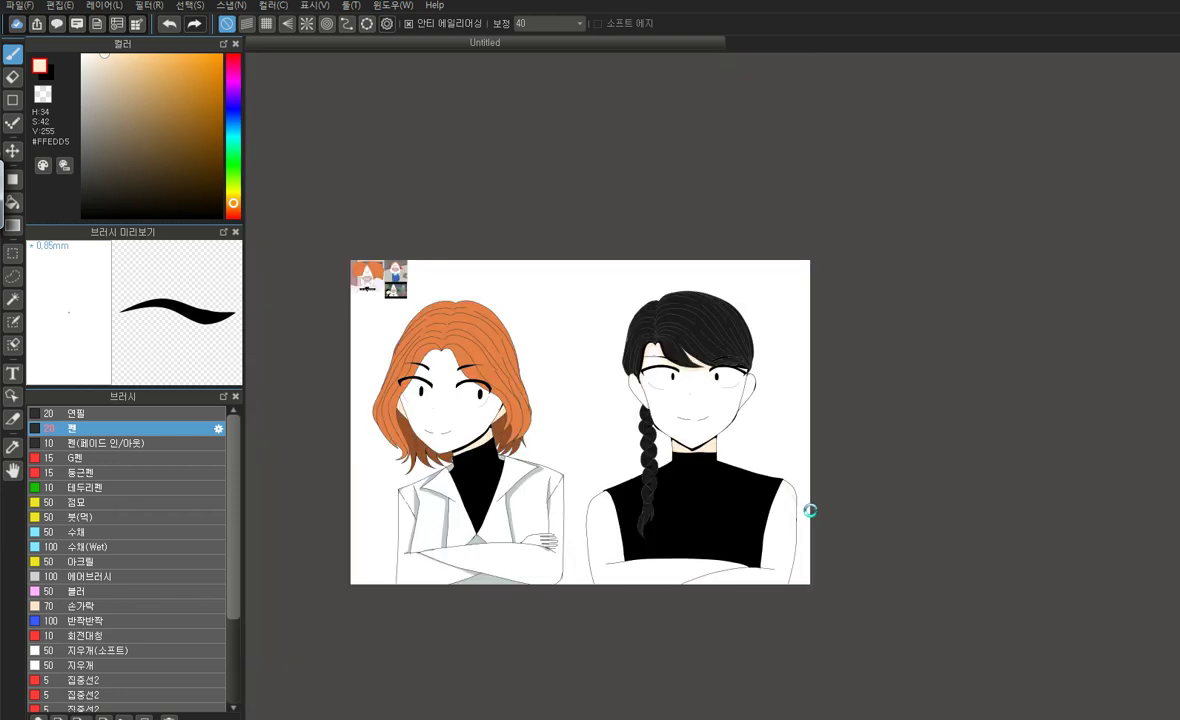
pyautogui.scroll(4, 872, 561)
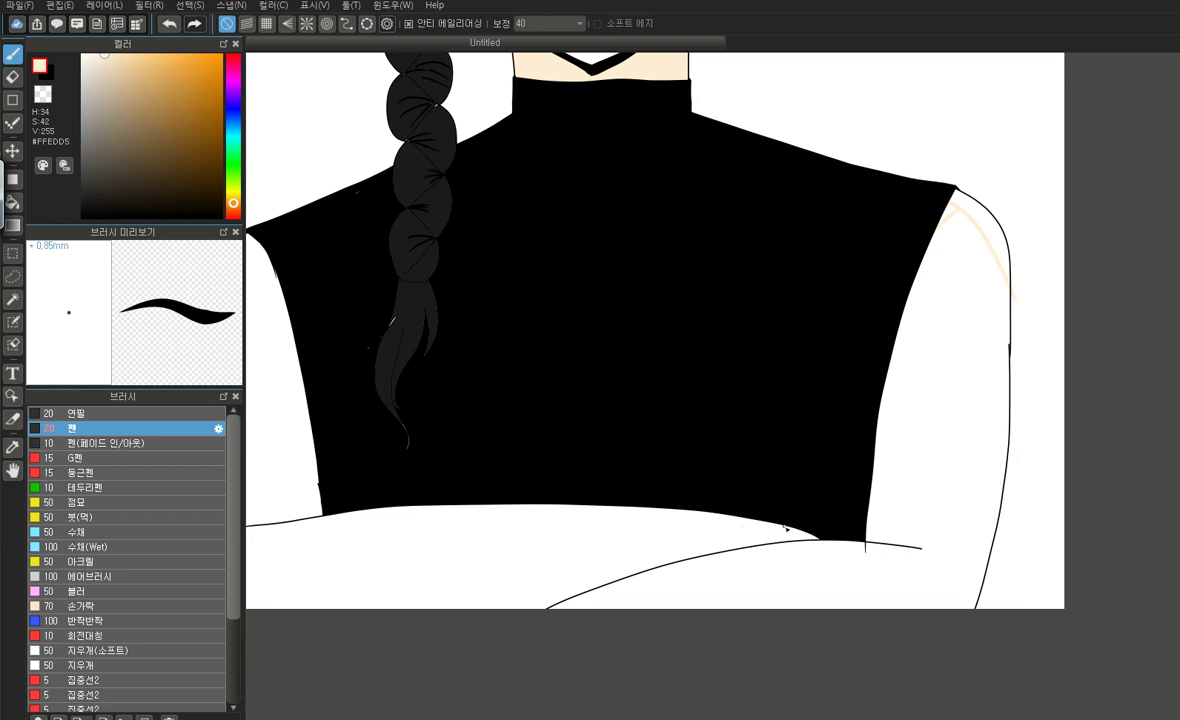
pyautogui.moveTo(726, 536)
pyautogui.mouseDown()
pyautogui.moveTo(546, 602)
pyautogui.moveTo(487, 645)
pyautogui.mouseUp()
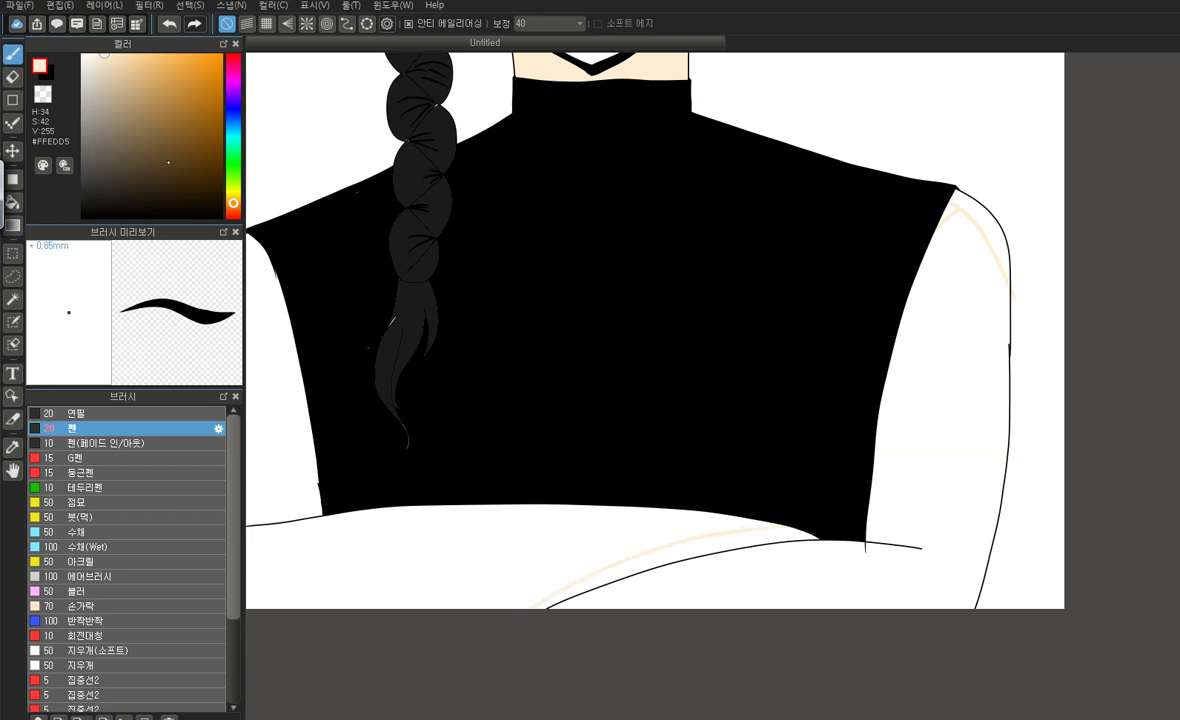
# Outline a peach shadow across the top of the braid-side shoulder and bucket-fill it
pyautogui.scroll(-3, 782, 421)
pyautogui.scroll(4, 606, 364)
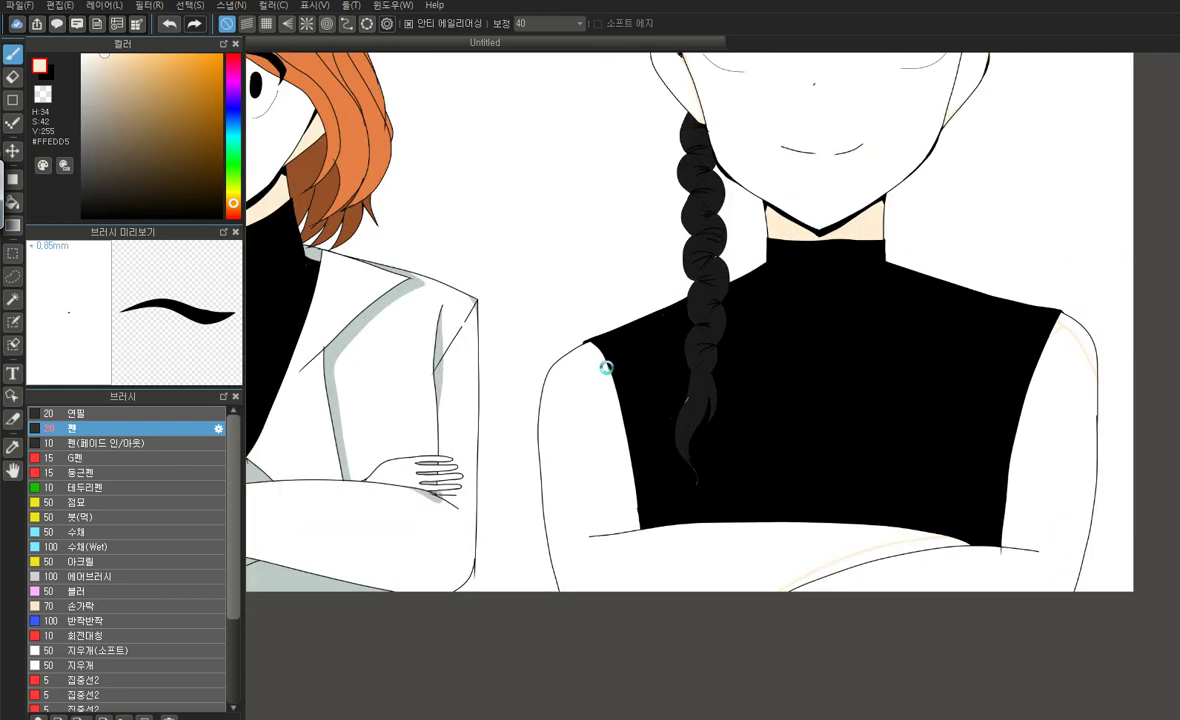
pyautogui.moveTo(600, 341); pyautogui.dragTo(480, 436)
pyautogui.click(169, 23)
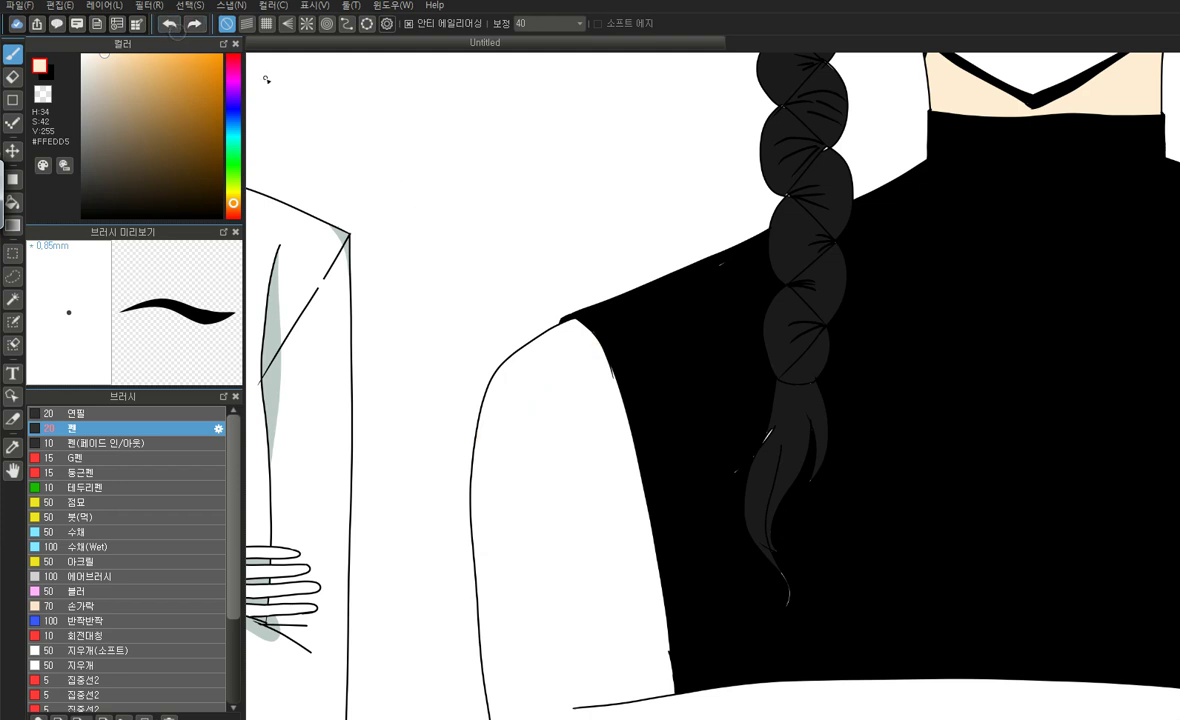
pyautogui.moveTo(583, 330)
pyautogui.mouseDown()
pyautogui.moveTo(545, 345)
pyautogui.moveTo(490, 402)
pyautogui.mouseUp()
pyautogui.moveTo(569, 340); pyautogui.dragTo(603, 352)
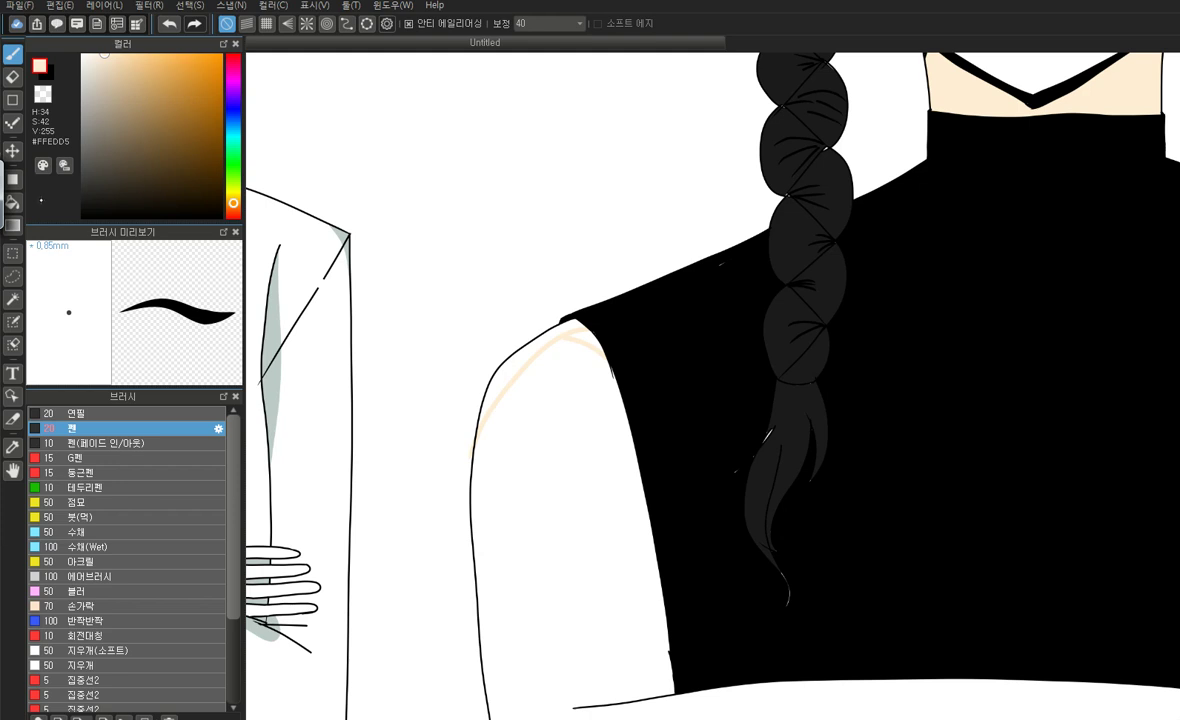
pyautogui.press('g')
pyautogui.click(570, 334)
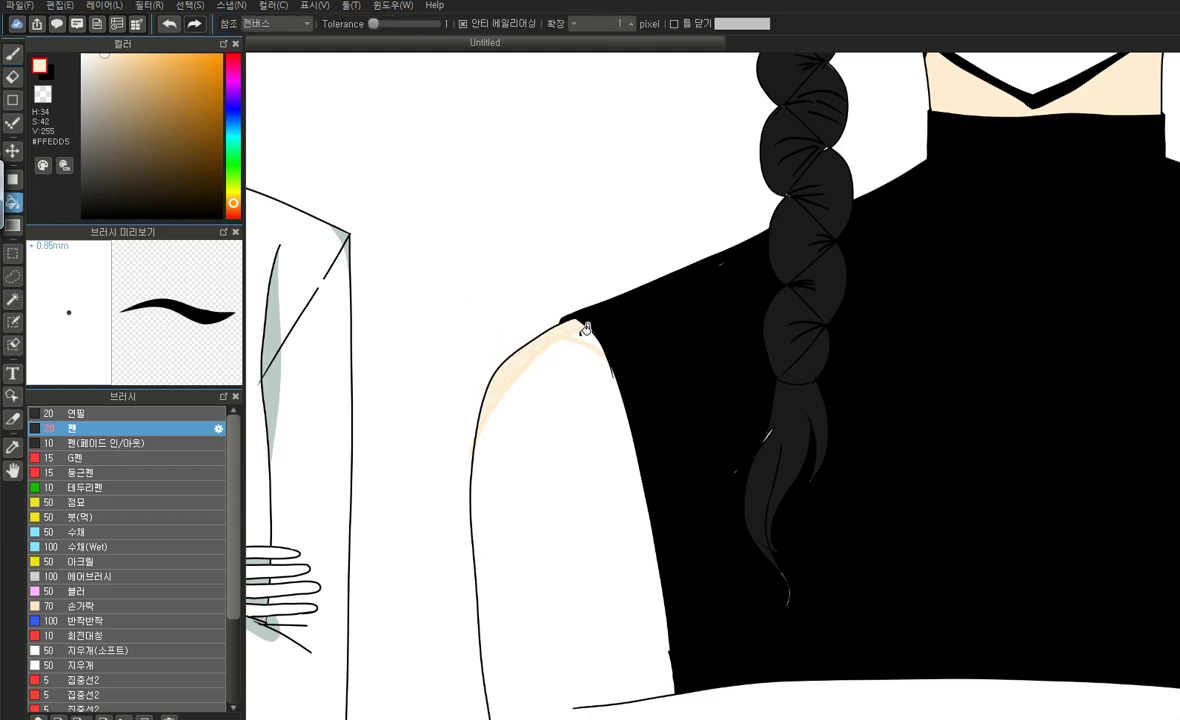
# Bucket-fill the outlined shadows on the opposite shoulder and the crossed forearm with peach
pyautogui.scroll(-3, 541, 289)
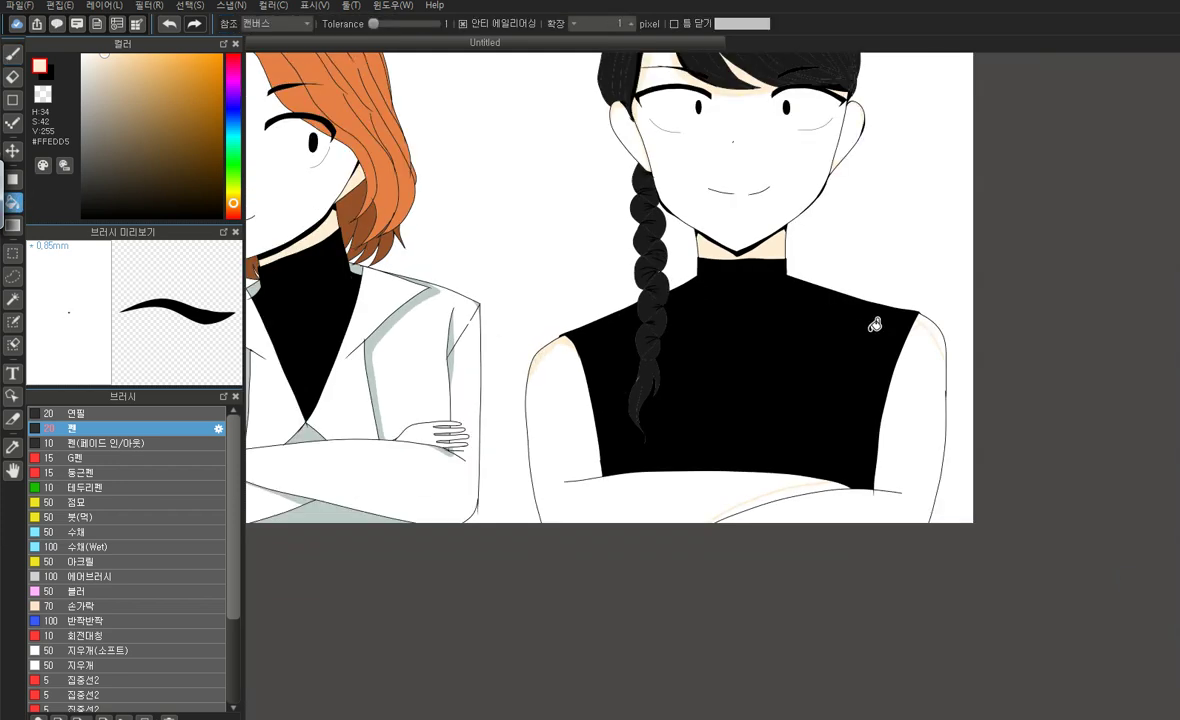
pyautogui.scroll(3, 806, 299)
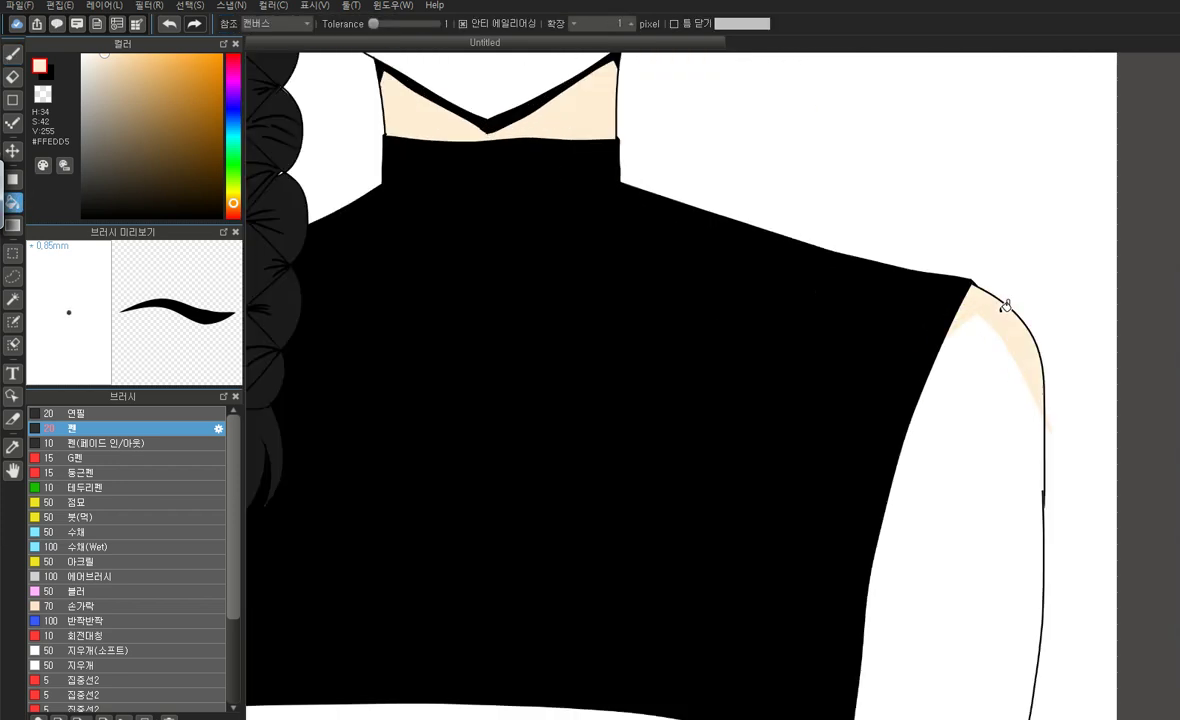
pyautogui.scroll(-3, 903, 328)
pyautogui.scroll(1, 816, 500)
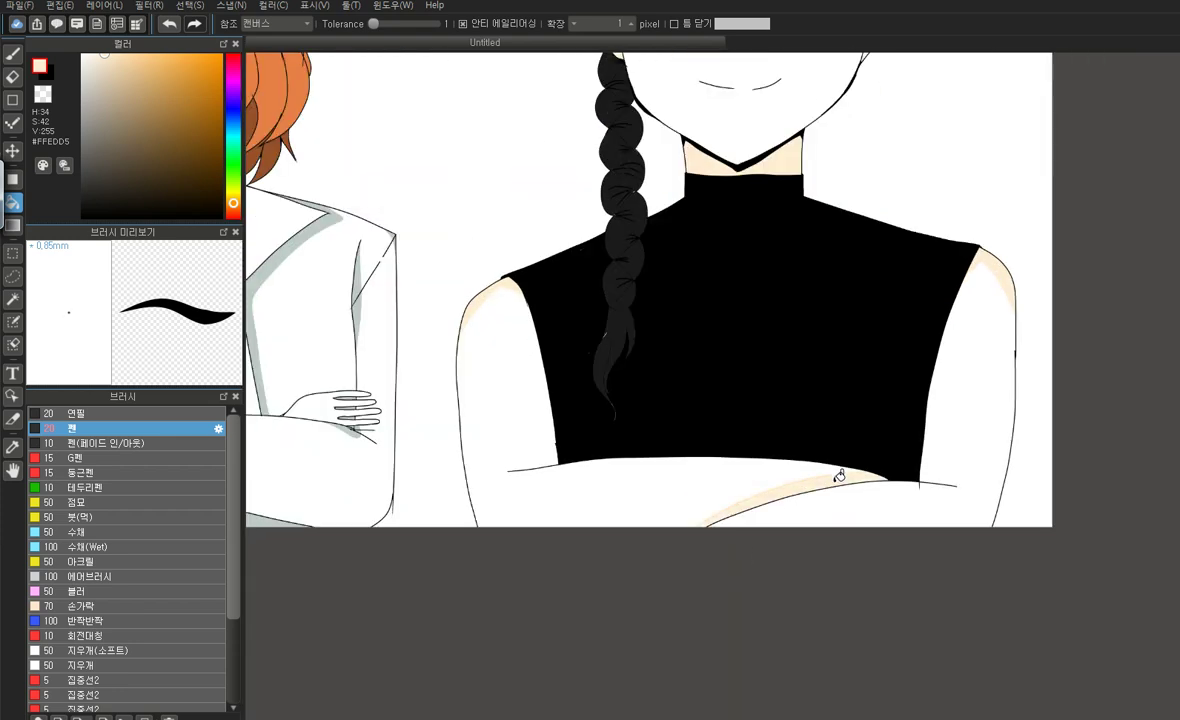
# Outline a narrow peach shadow on the front arm just below the black top's lower corner and bucket-fill it
pyautogui.click(13, 53)
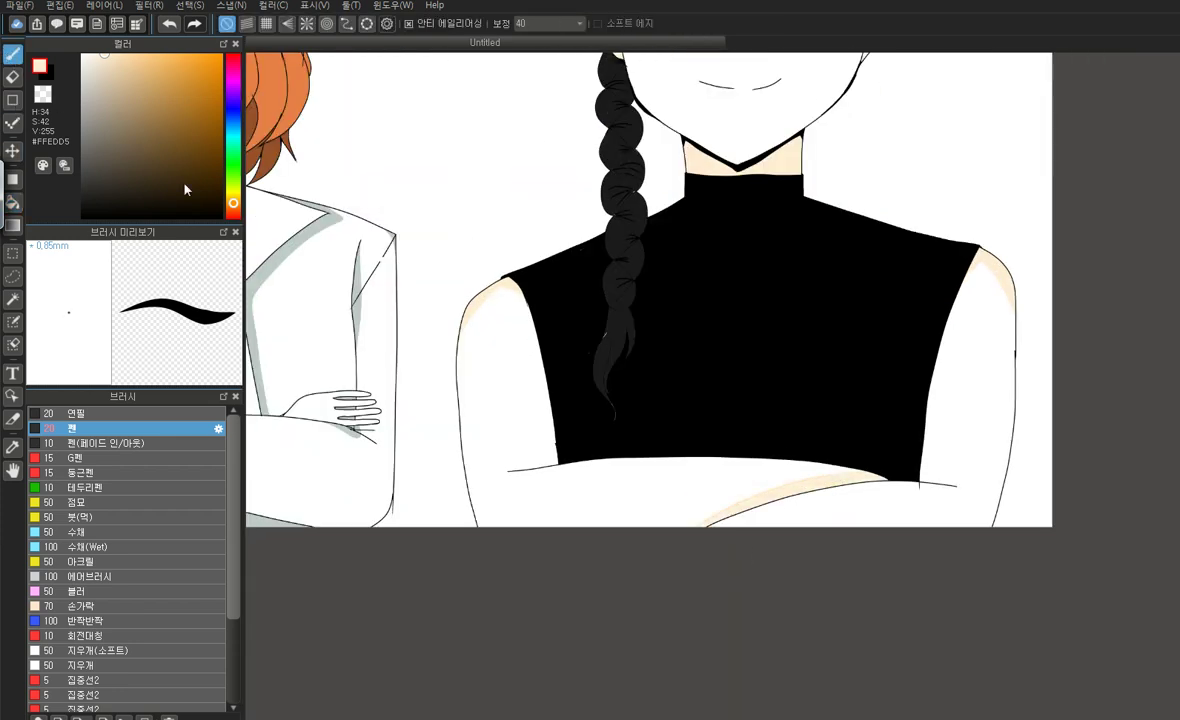
pyautogui.scroll(2, 936, 495)
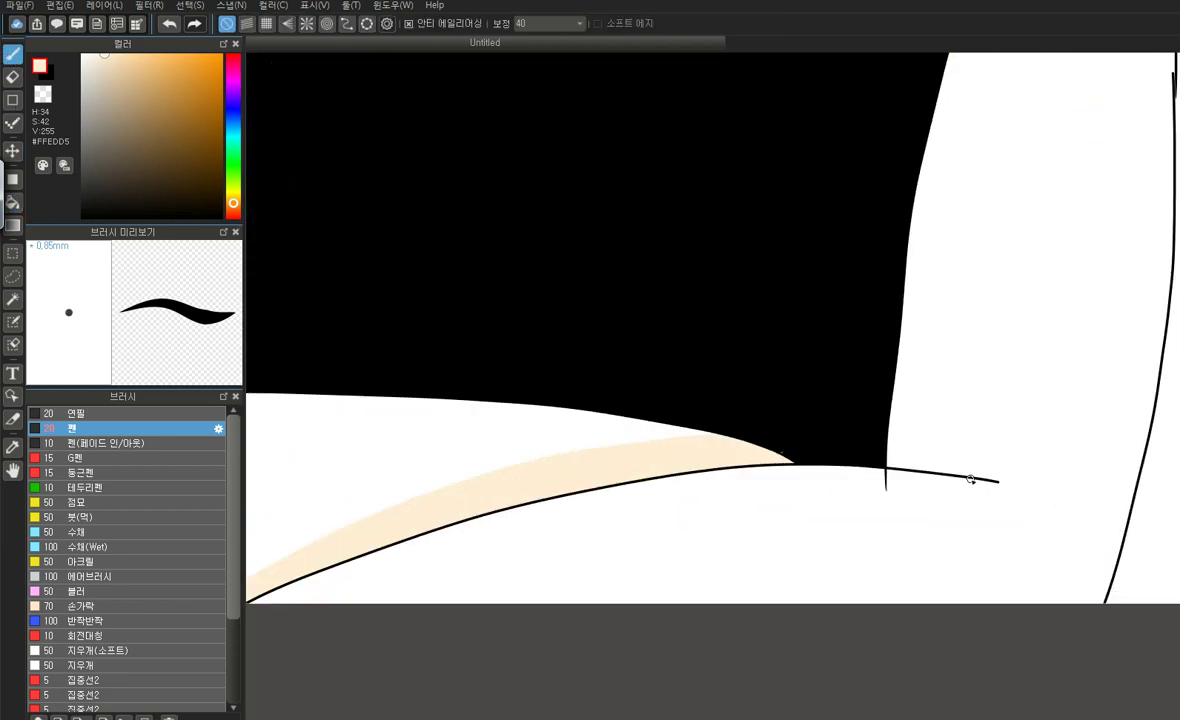
pyautogui.moveTo(888, 488); pyautogui.dragTo(619, 489)
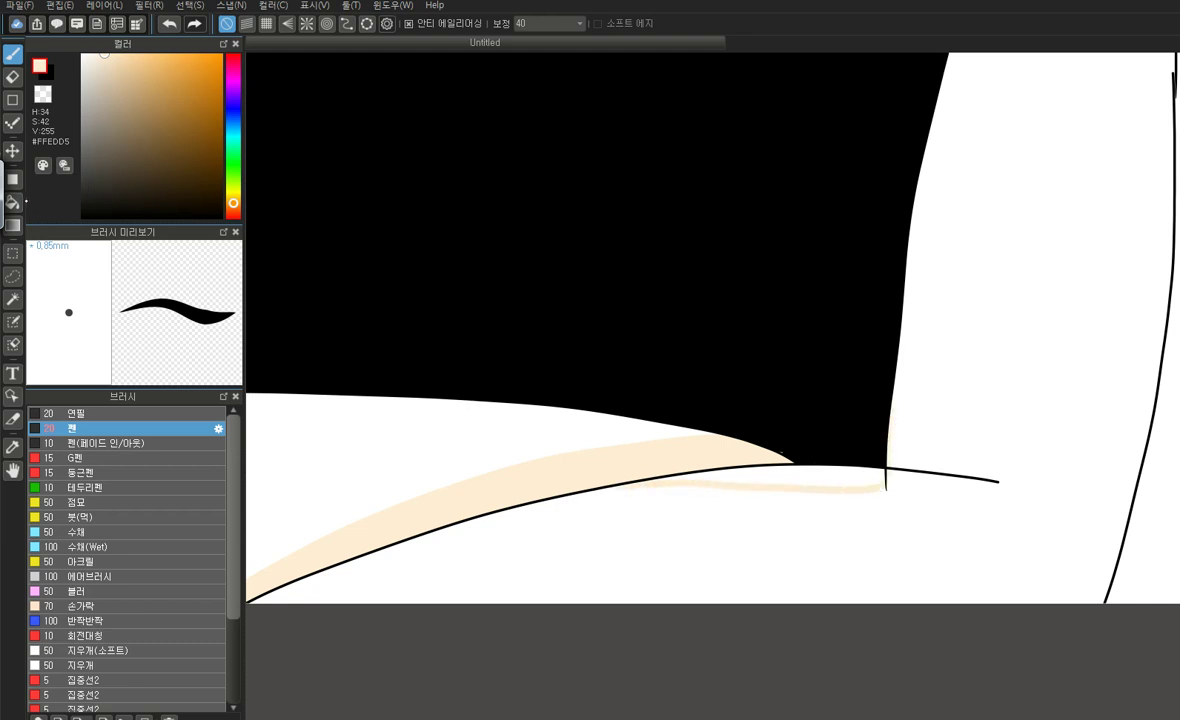
pyautogui.click(14, 200)
pyautogui.click(740, 477)
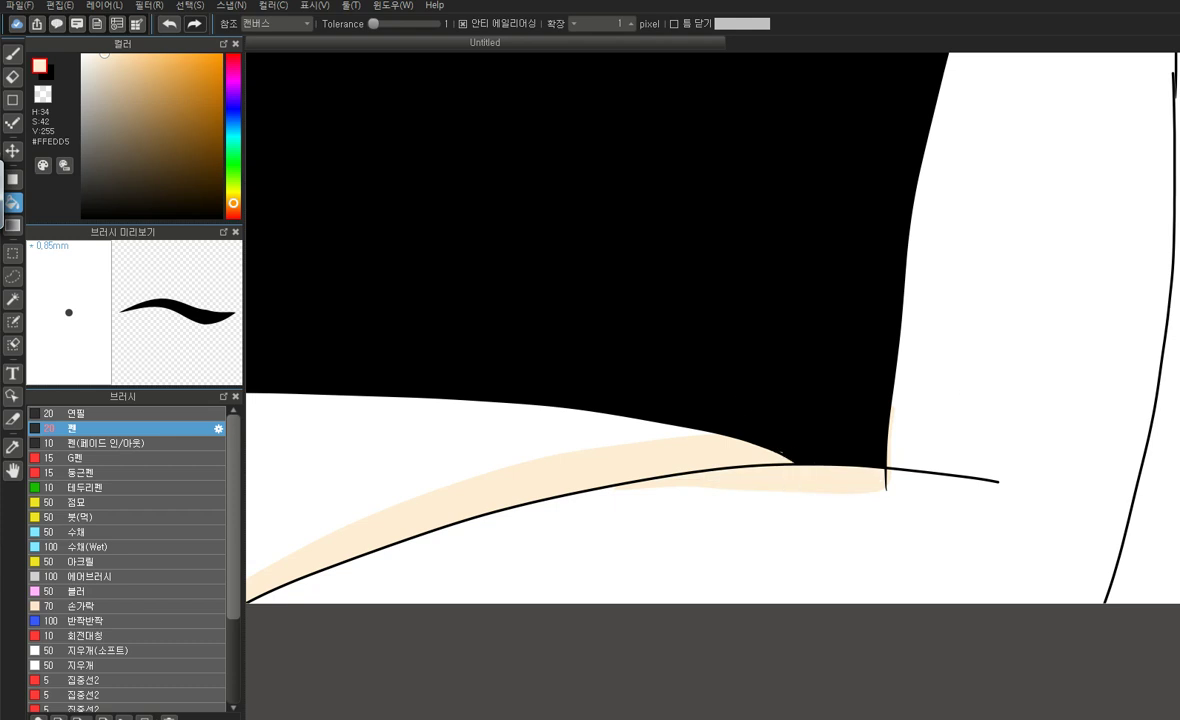
# Paint over the stray arm line extending past the black top's lower corner with white #FFFFFF
pyautogui.click(12, 76)
pyautogui.click(83, 55)
pyautogui.click(12, 53)
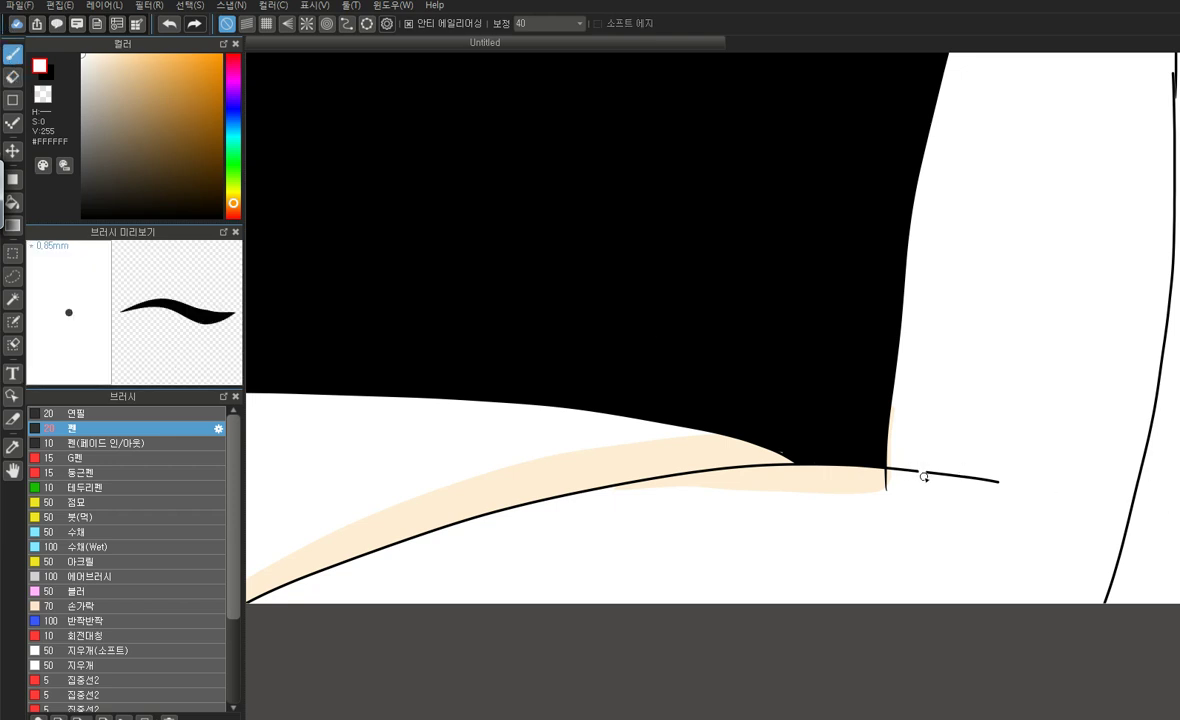
pyautogui.moveTo(921, 472); pyautogui.dragTo(968, 478)
pyautogui.scroll(-5, 898, 467)
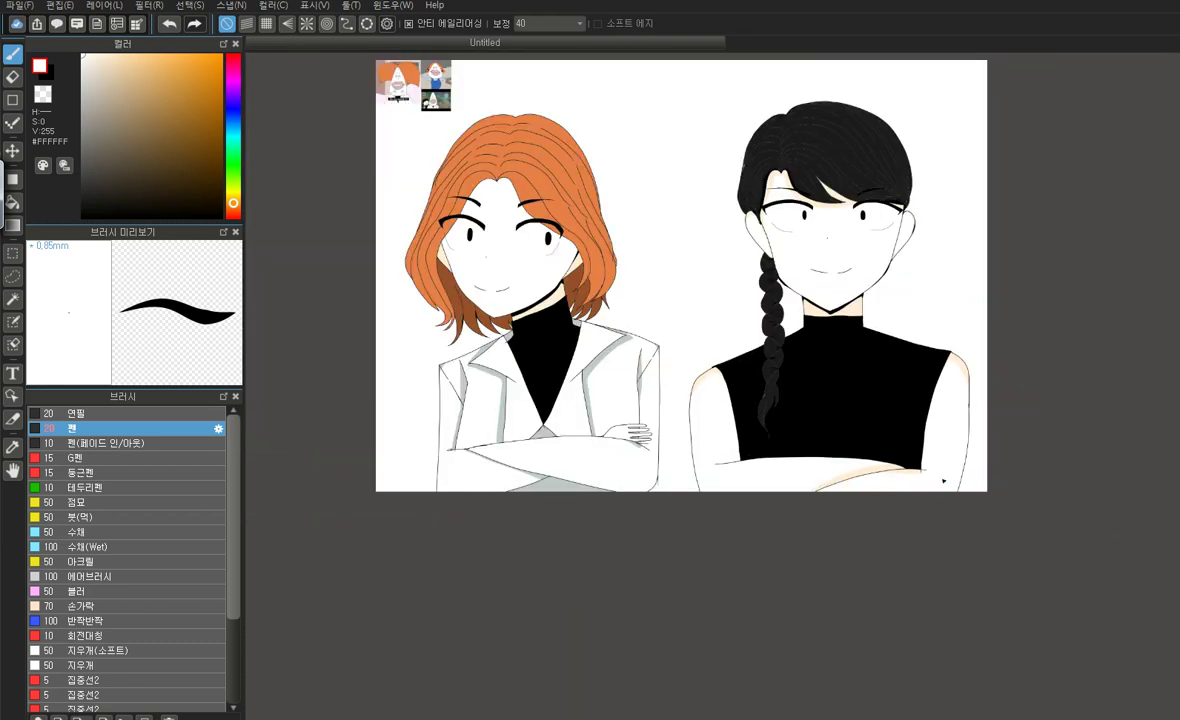
pyautogui.scroll(2, 878, 180)
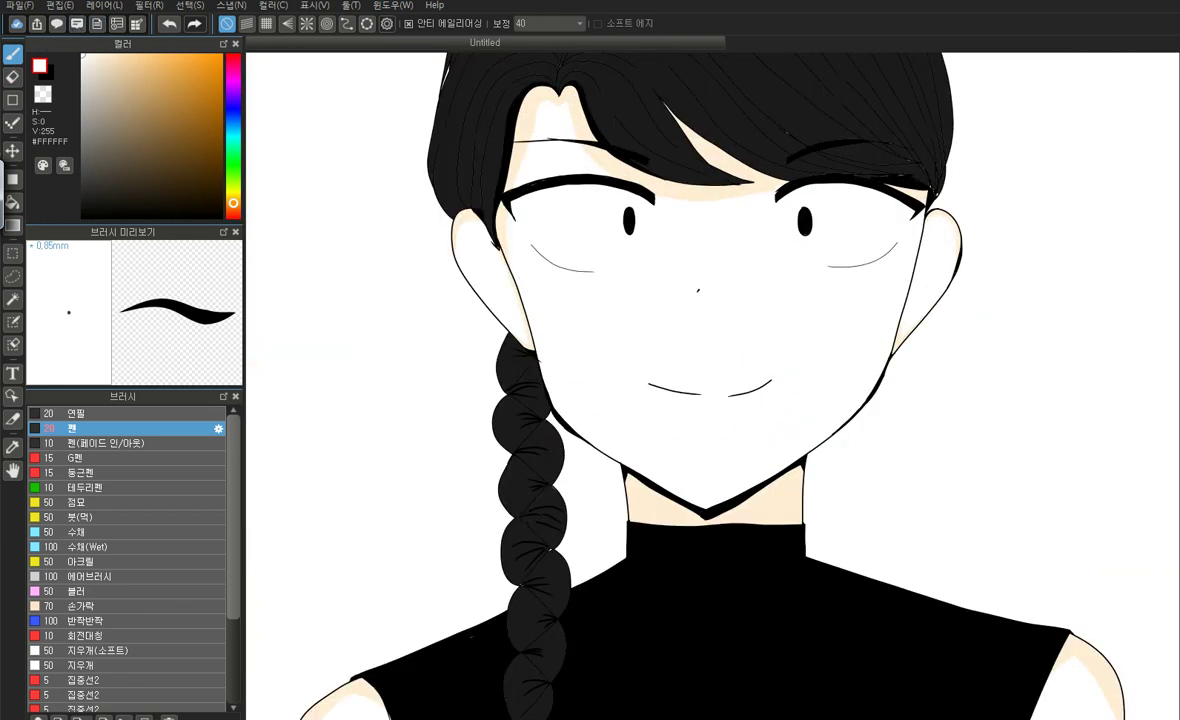
# Draw two straight horizontal guide lines above and below the braided character's pupils with a 0.42 mm #313131 pen and grid snapping
pyautogui.scroll(-2, 1009, 306)
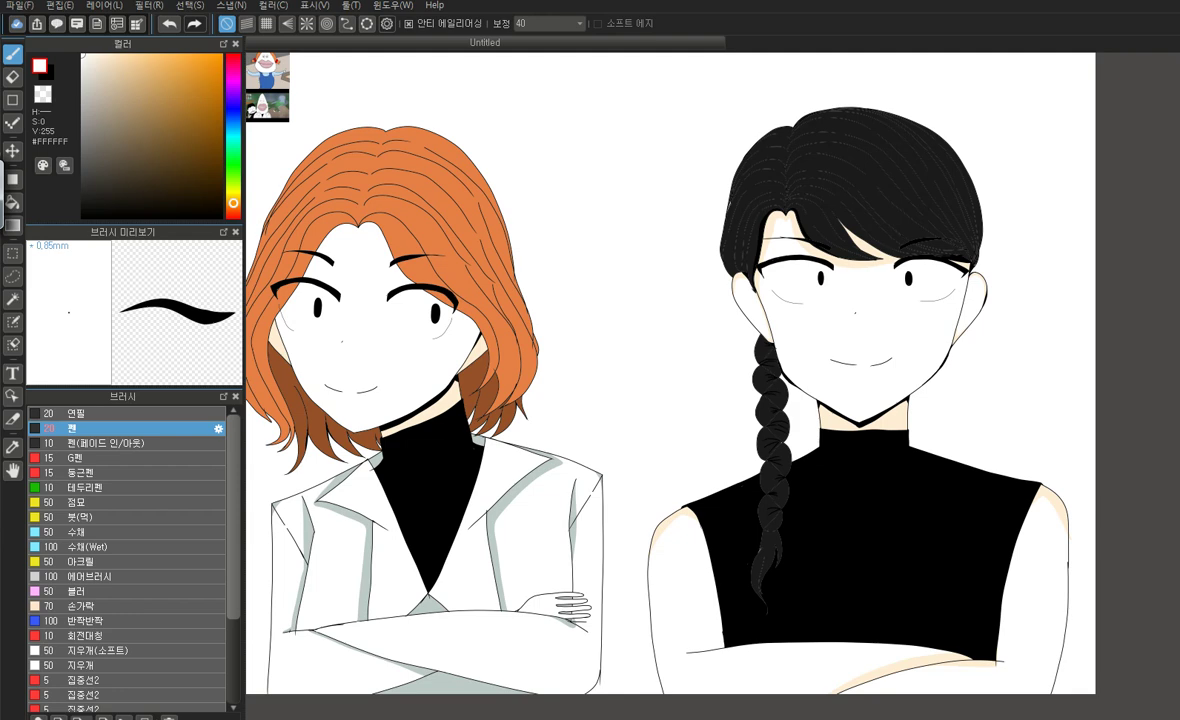
pyautogui.scroll(4, 962, 296)
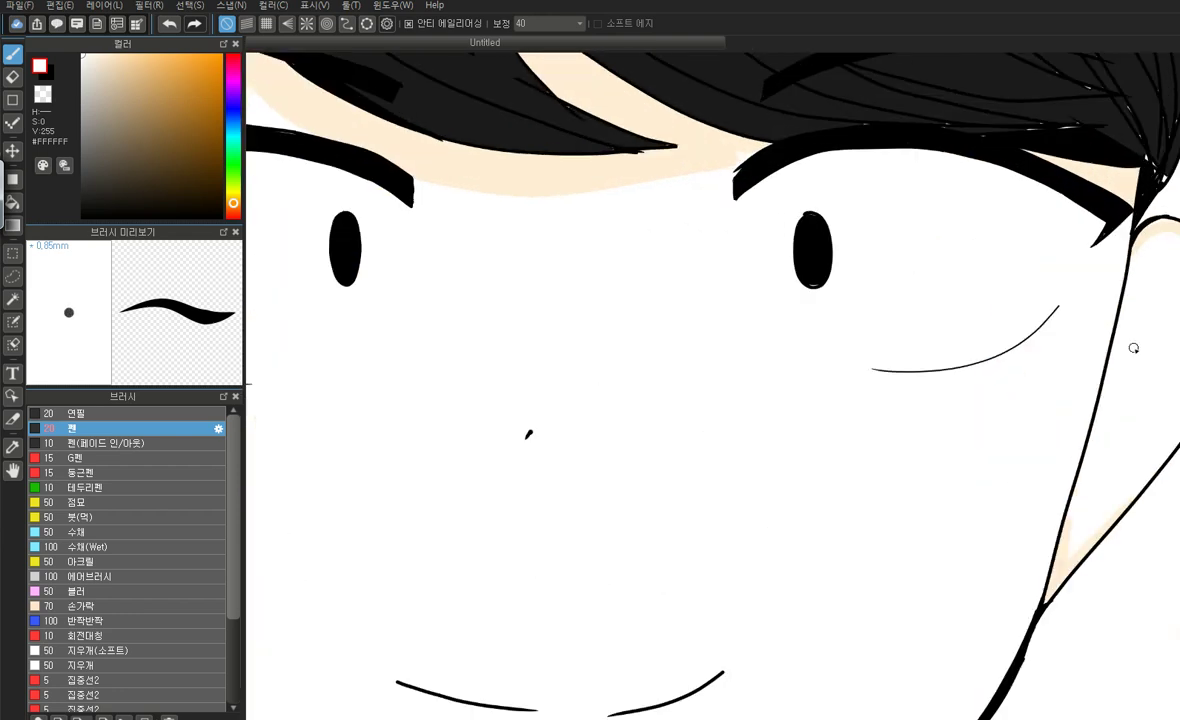
pyautogui.scroll(1, 764, 158)
pyautogui.scroll(-3, 919, 350)
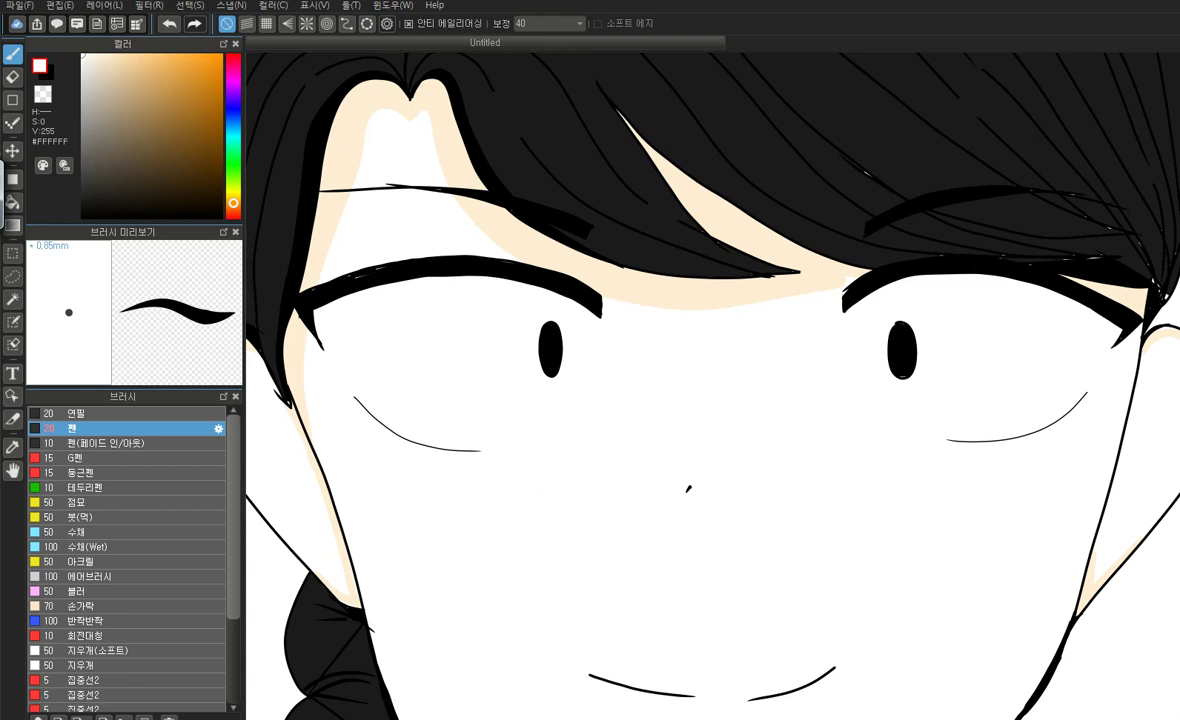
pyautogui.moveTo(110, 160)
pyautogui.mouseDown()
pyautogui.moveTo(100, 183)
pyautogui.moveTo(68, 165)
pyautogui.moveTo(66, 186)
pyautogui.mouseUp()
pyautogui.click(266, 25)
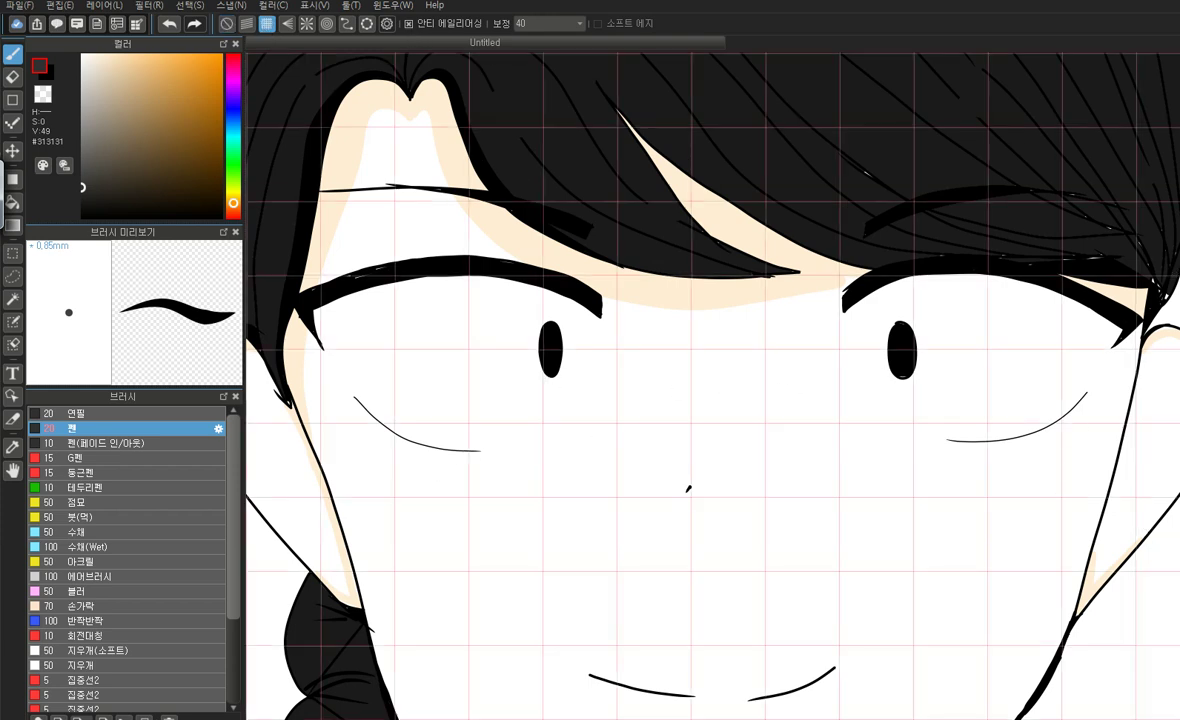
pyautogui.press('[')
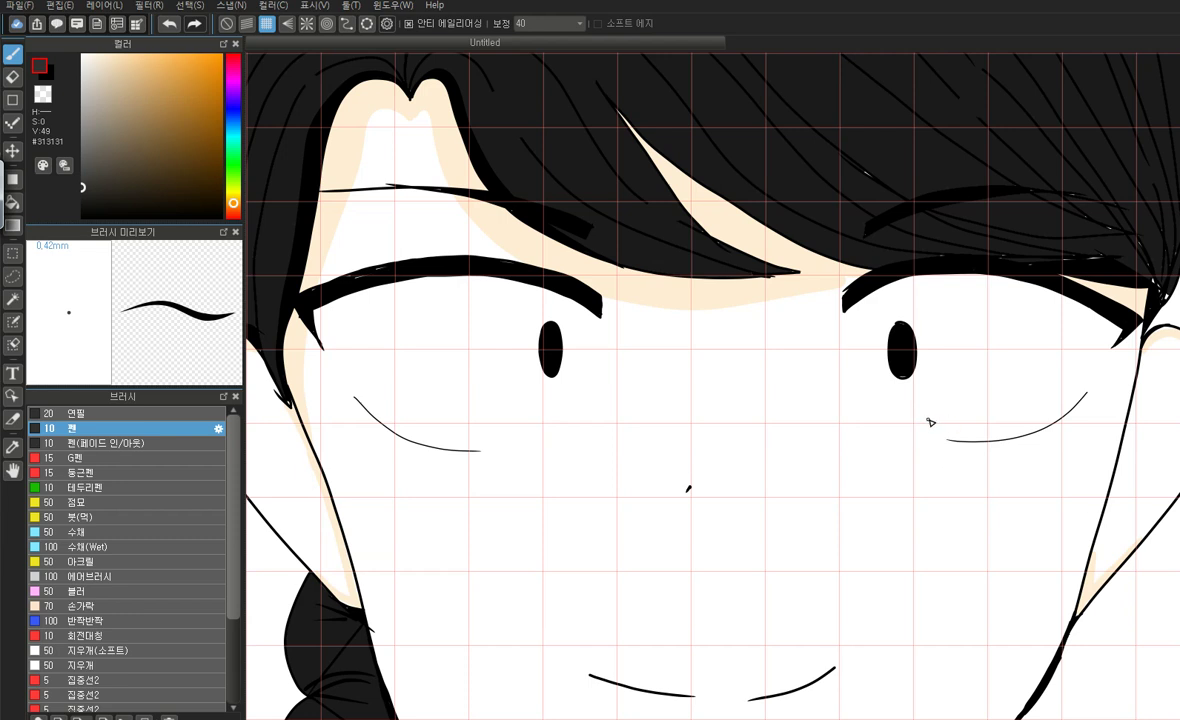
pyautogui.moveTo(928, 418); pyautogui.dragTo(448, 418)
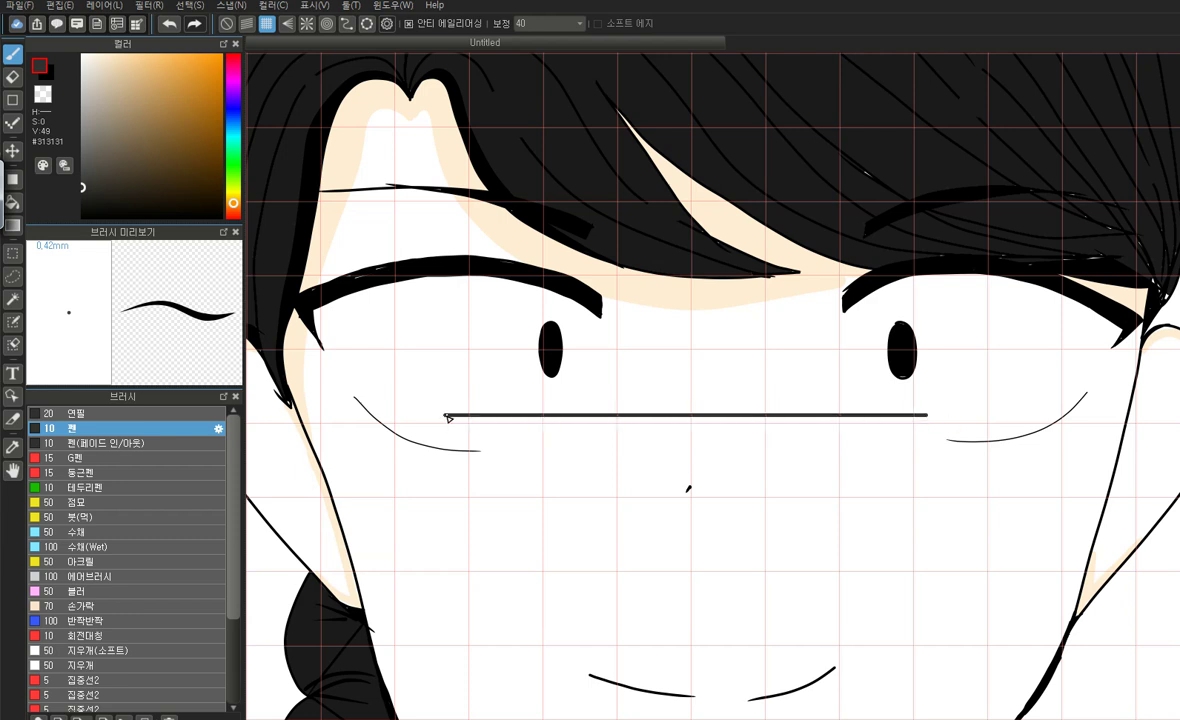
pyautogui.moveTo(588, 300); pyautogui.dragTo(925, 309)
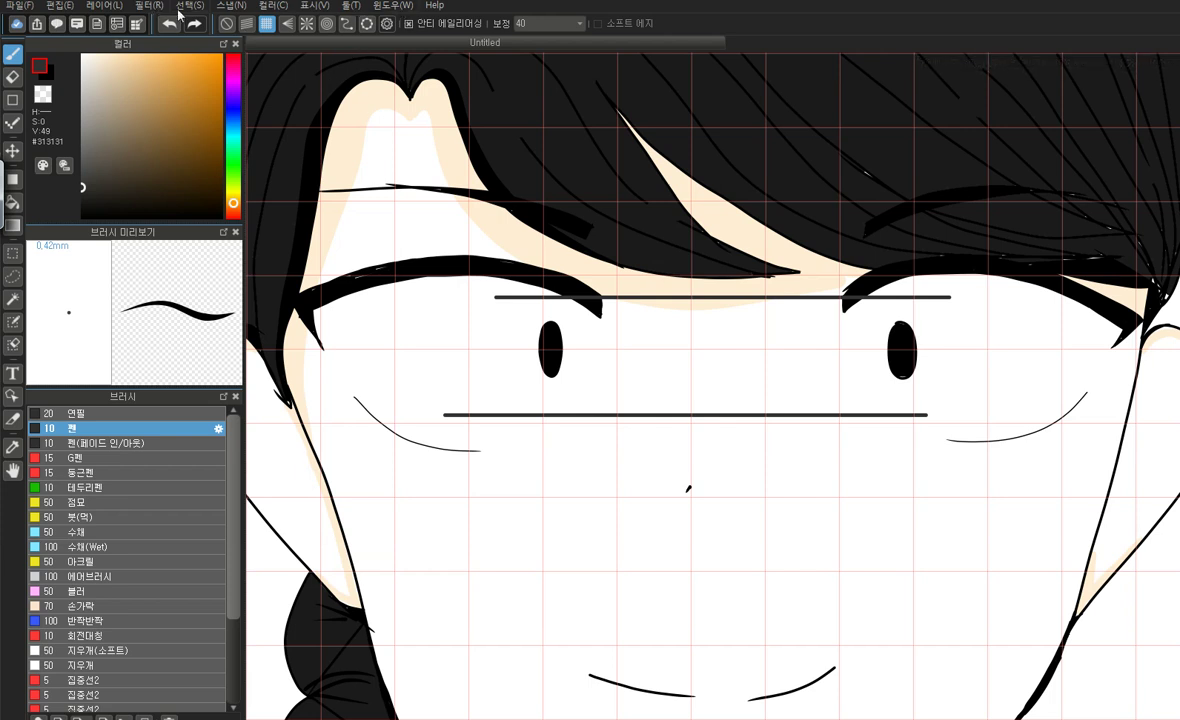
# With snapping off, outline an oval iris around the pupil opposite the braid between the guide lines and bucket-fill it with #313131
pyautogui.click(227, 23)
pyautogui.scroll(3, 955, 335)
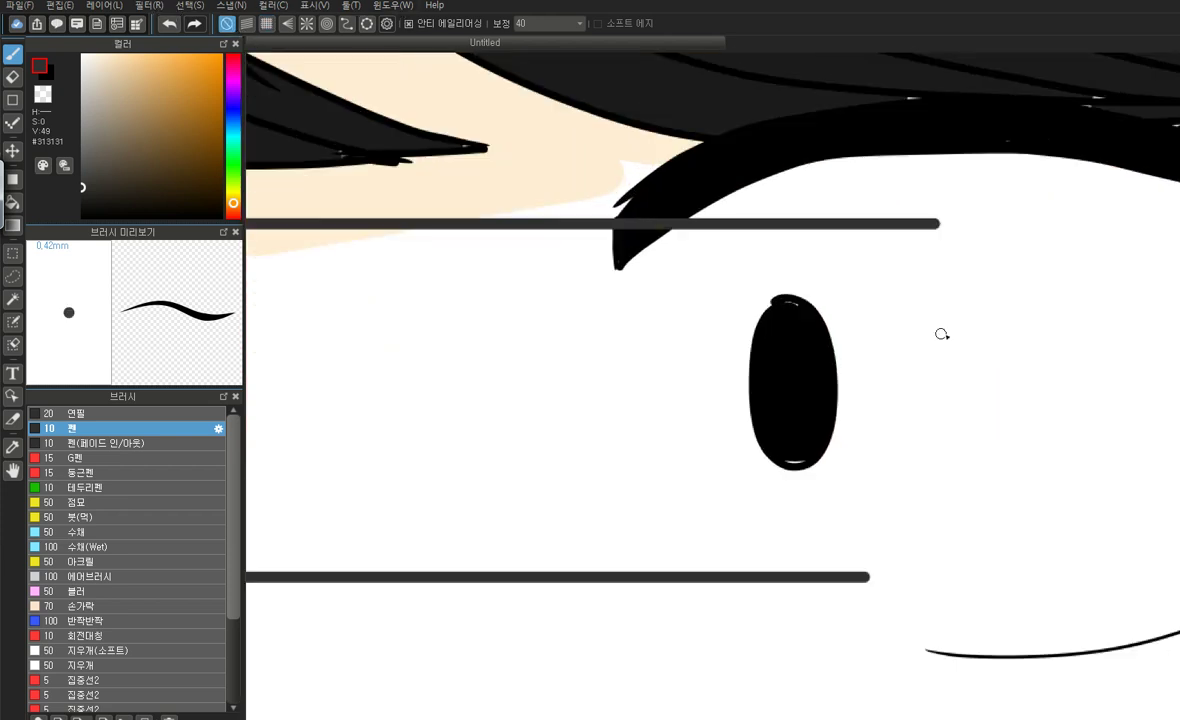
pyautogui.moveTo(719, 270)
pyautogui.mouseDown()
pyautogui.moveTo(757, 234)
pyautogui.moveTo(829, 247)
pyautogui.moveTo(855, 291)
pyautogui.moveTo(872, 366)
pyautogui.moveTo(862, 472)
pyautogui.mouseUp()
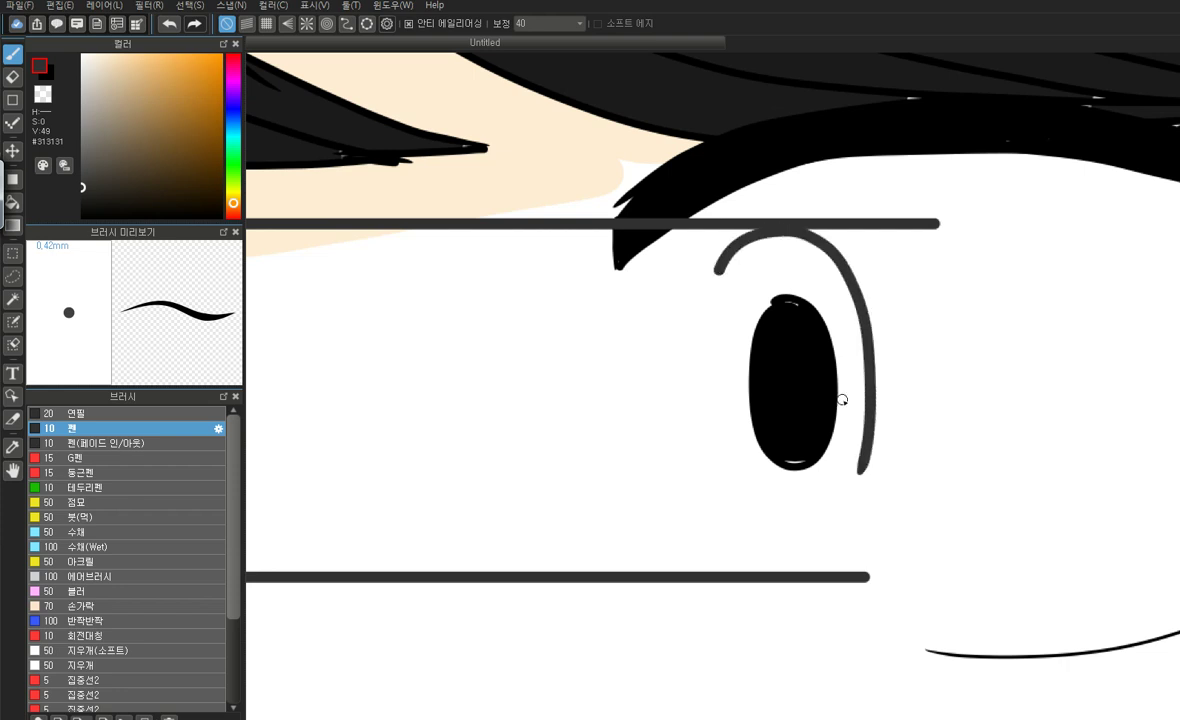
pyautogui.click(170, 23)
pyautogui.moveTo(739, 263)
pyautogui.mouseDown()
pyautogui.moveTo(808, 231)
pyautogui.moveTo(854, 257)
pyautogui.moveTo(893, 356)
pyautogui.moveTo(888, 440)
pyautogui.moveTo(829, 536)
pyautogui.moveTo(770, 555)
pyautogui.moveTo(692, 465)
pyautogui.moveTo(699, 338)
pyautogui.moveTo(771, 229)
pyautogui.moveTo(749, 240)
pyautogui.moveTo(800, 230)
pyautogui.moveTo(858, 275)
pyautogui.moveTo(890, 381)
pyautogui.moveTo(878, 492)
pyautogui.moveTo(833, 549)
pyautogui.moveTo(780, 565)
pyautogui.moveTo(717, 530)
pyautogui.moveTo(690, 447)
pyautogui.moveTo(711, 267)
pyautogui.moveTo(687, 327)
pyautogui.moveTo(673, 411)
pyautogui.mouseUp()
pyautogui.click(170, 23)
pyautogui.hotkey('ctrl', 'z')
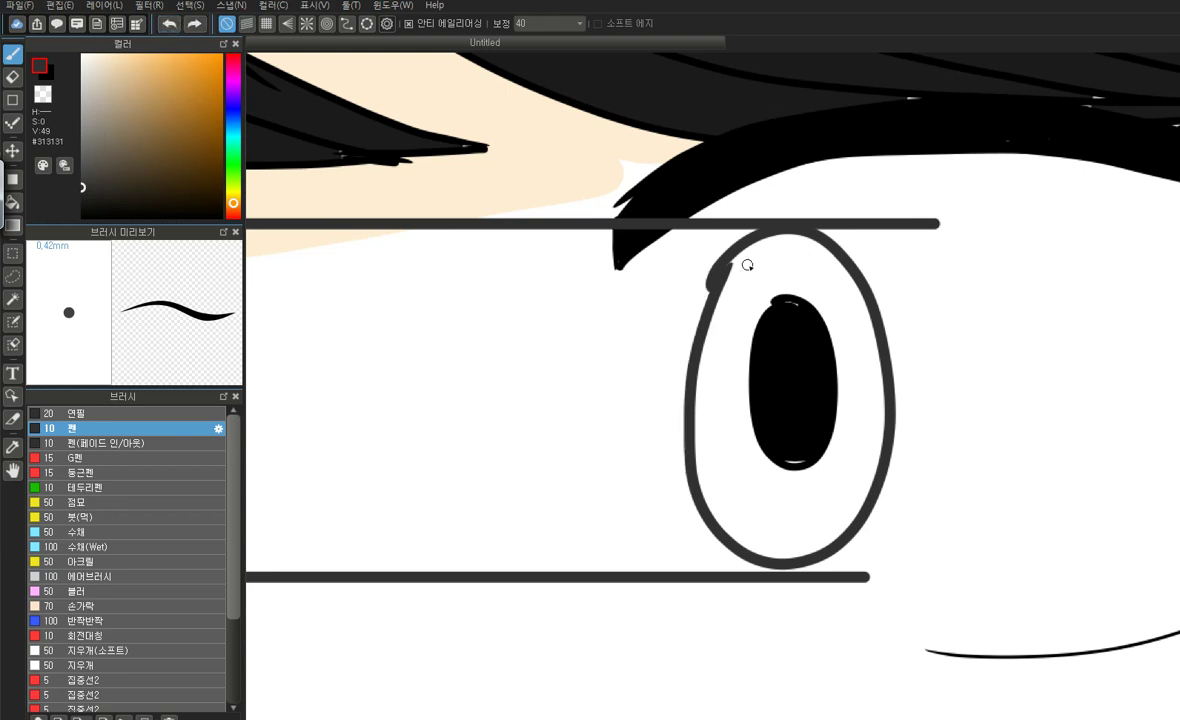
pyautogui.moveTo(717, 273)
pyautogui.mouseDown()
pyautogui.moveTo(683, 464)
pyautogui.moveTo(703, 510)
pyautogui.moveTo(730, 532)
pyautogui.moveTo(695, 339)
pyautogui.moveTo(684, 469)
pyautogui.moveTo(715, 533)
pyautogui.moveTo(687, 493)
pyautogui.moveTo(675, 434)
pyautogui.moveTo(719, 308)
pyautogui.mouseUp()
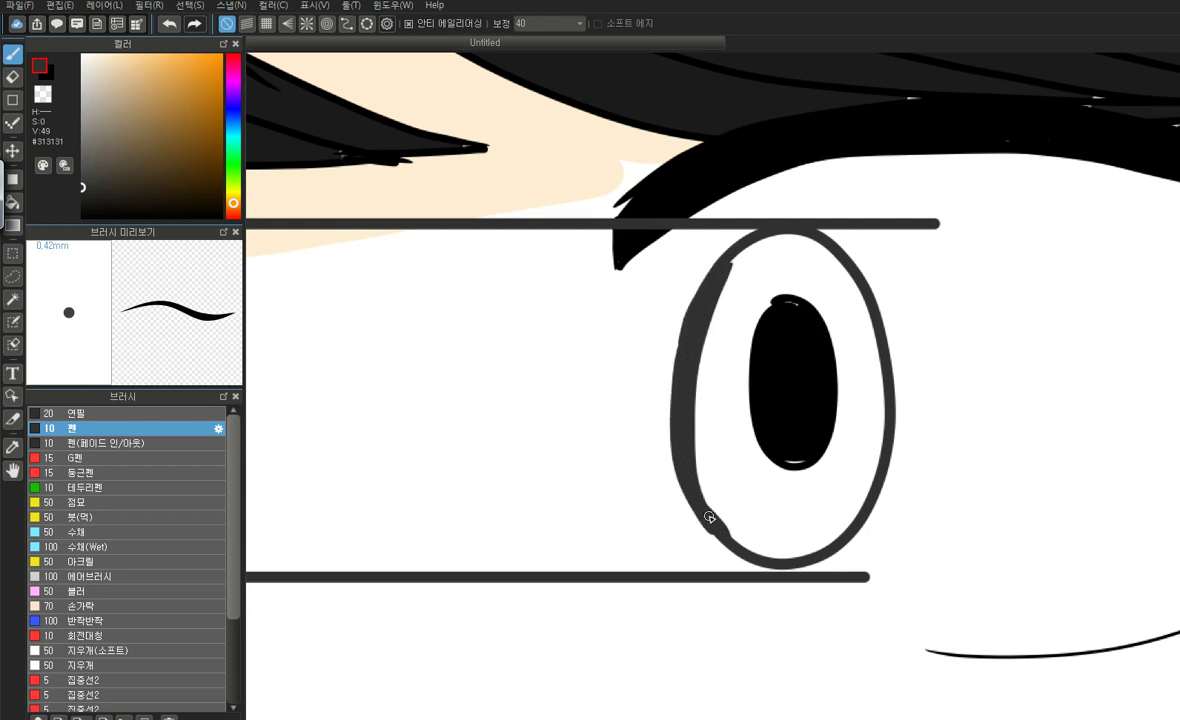
pyautogui.moveTo(728, 541); pyautogui.dragTo(746, 552)
pyautogui.press('g')
pyautogui.click(746, 352)
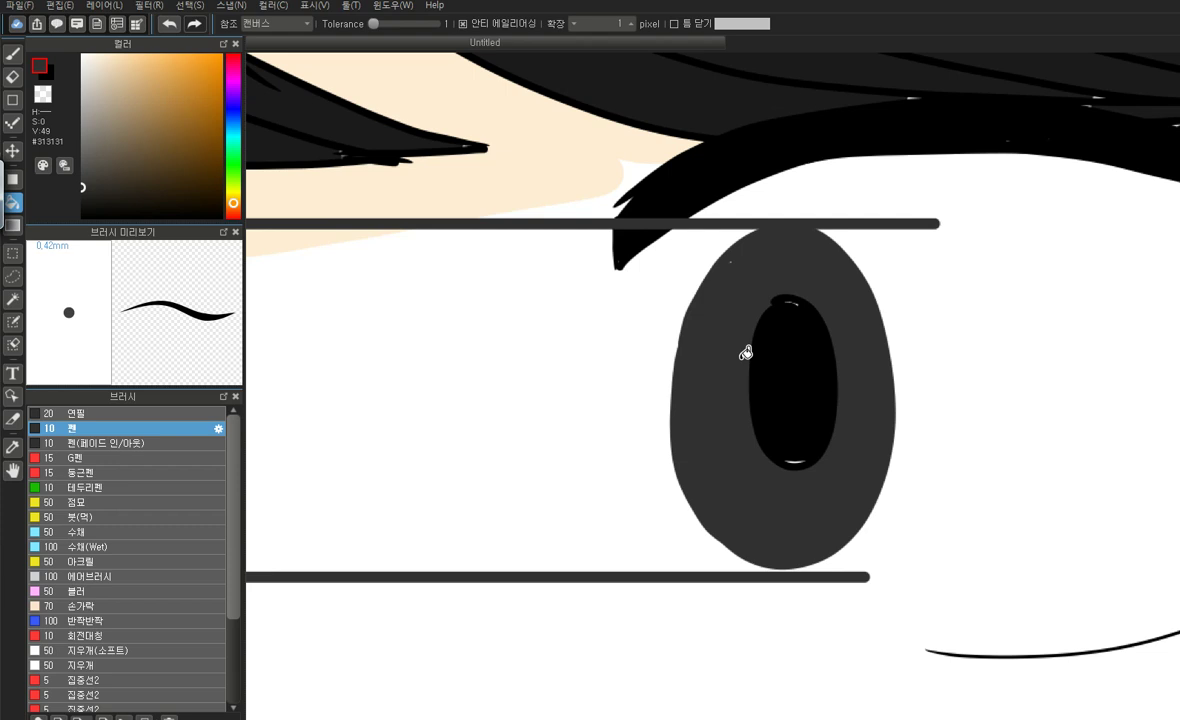
# Outline an oval iris around the braid-side pupil between the guide lines with the dark grey pen, thickening its outer edge
pyautogui.scroll(-3, 630, 412)
pyautogui.scroll(2, 406, 387)
pyautogui.press('b')
pyautogui.scroll(2, 527, 430)
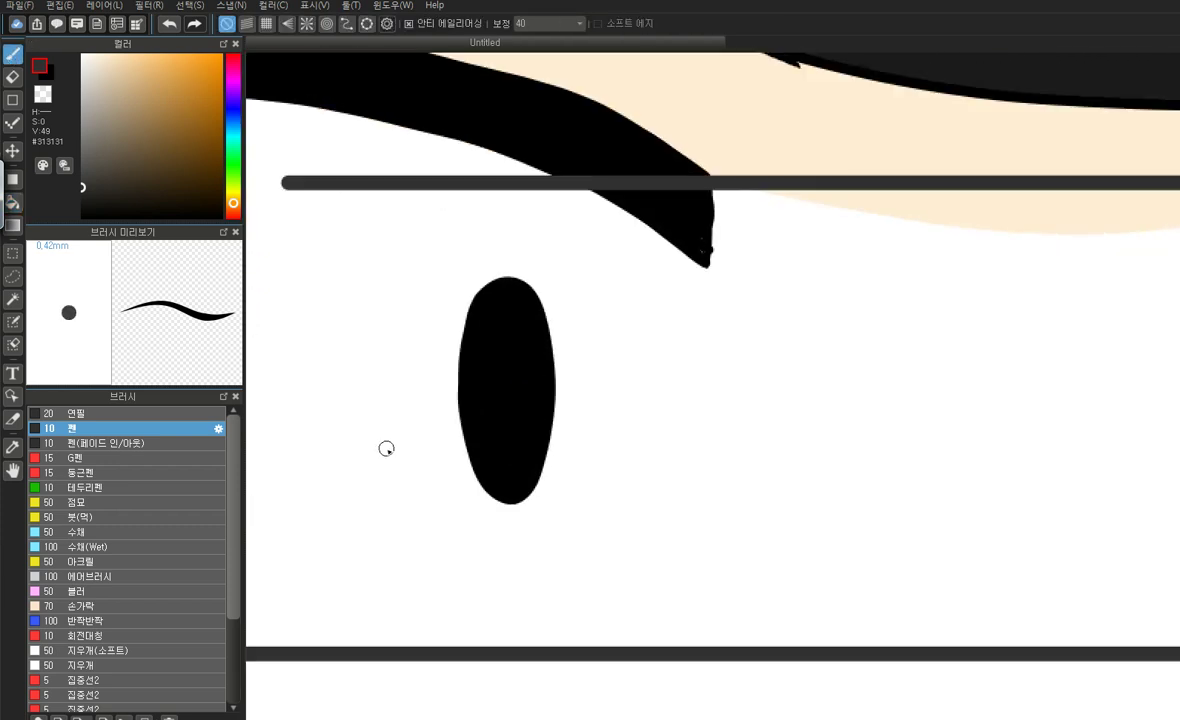
pyautogui.moveTo(435, 221)
pyautogui.mouseDown()
pyautogui.moveTo(482, 193)
pyautogui.moveTo(539, 200)
pyautogui.moveTo(604, 256)
pyautogui.moveTo(645, 355)
pyautogui.moveTo(637, 490)
pyautogui.moveTo(589, 566)
pyautogui.moveTo(522, 604)
pyautogui.moveTo(454, 588)
pyautogui.moveTo(402, 524)
pyautogui.moveTo(389, 415)
pyautogui.moveTo(404, 300)
pyautogui.moveTo(460, 195)
pyautogui.moveTo(395, 314)
pyautogui.moveTo(385, 398)
pyautogui.moveTo(408, 502)
pyautogui.mouseUp()
pyautogui.moveTo(455, 197)
pyautogui.mouseDown()
pyautogui.moveTo(435, 205)
pyautogui.moveTo(390, 271)
pyautogui.moveTo(371, 408)
pyautogui.moveTo(403, 530)
pyautogui.mouseUp()
pyautogui.moveTo(420, 234); pyautogui.dragTo(387, 363)
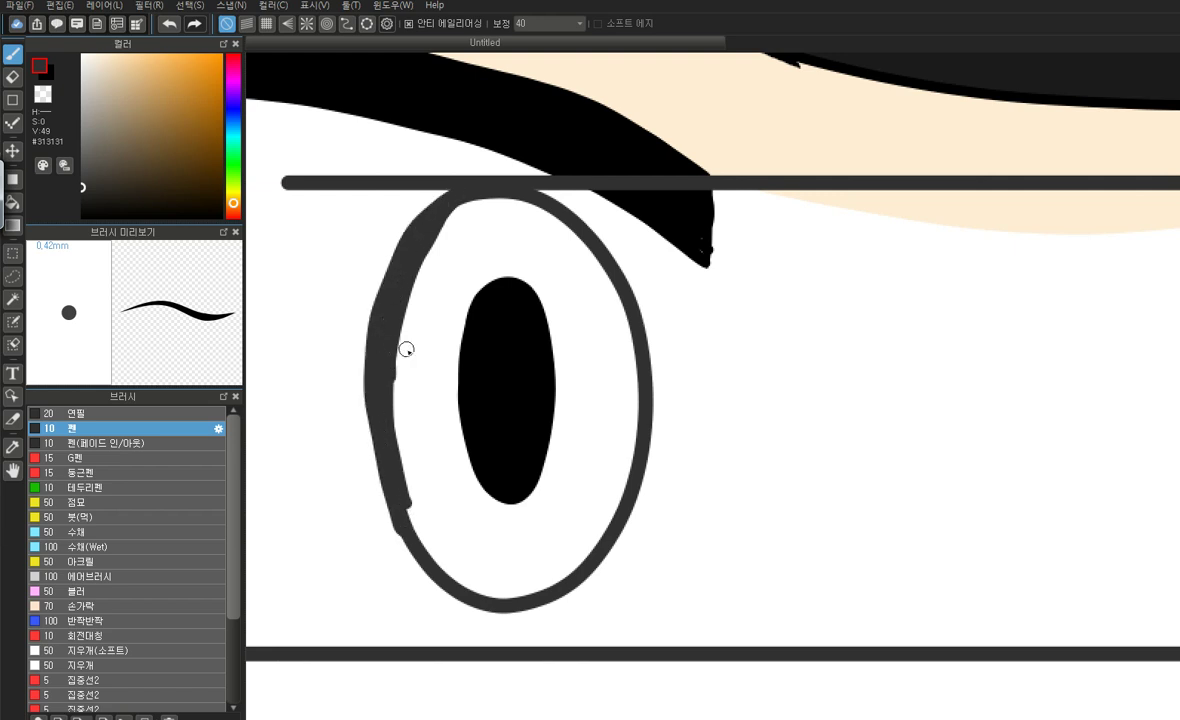
pyautogui.scroll(-4, 483, 409)
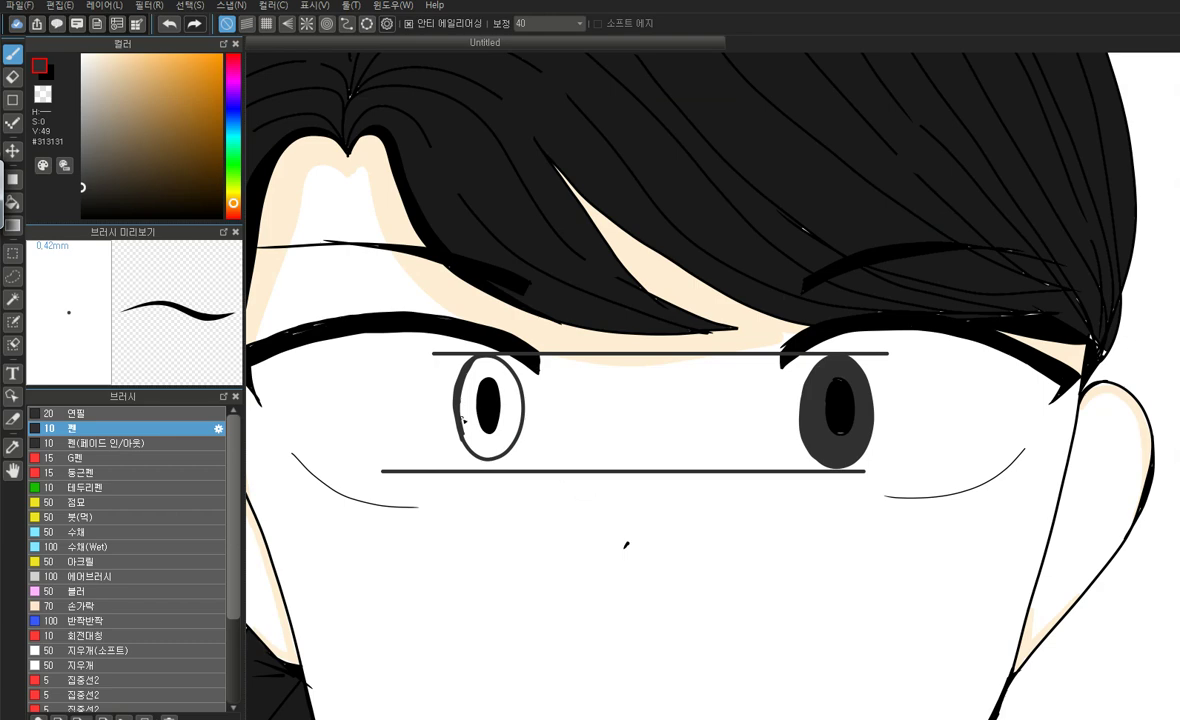
pyautogui.scroll(5, 460, 415)
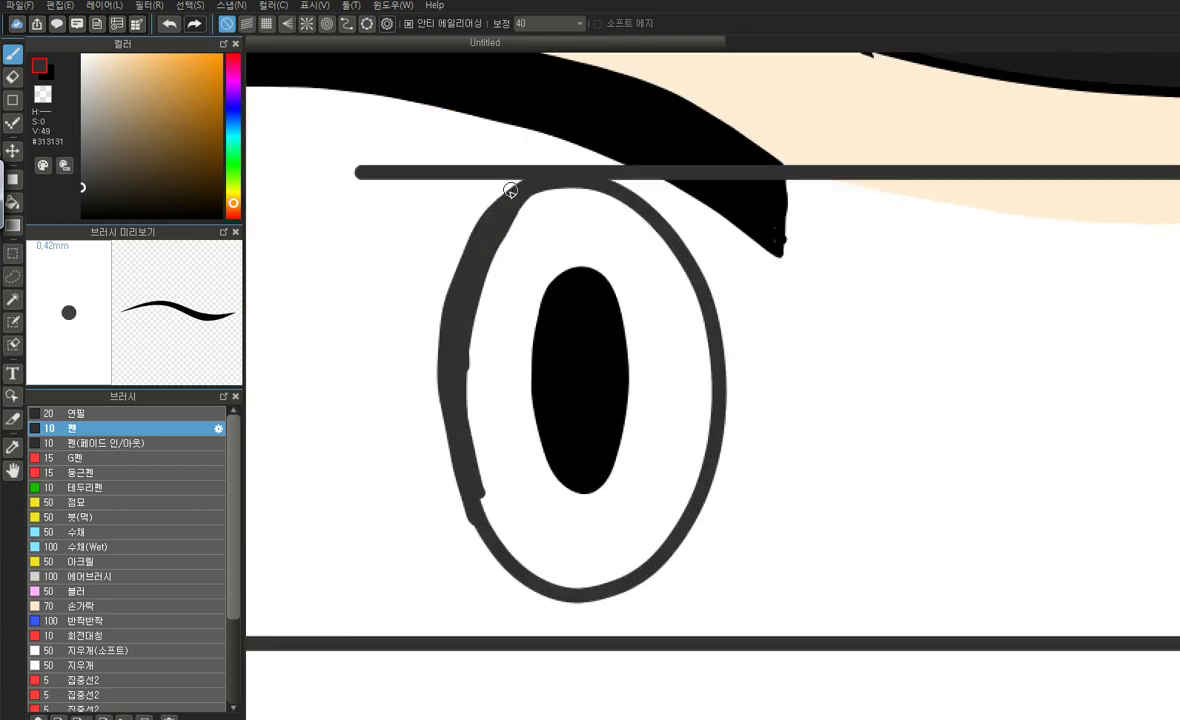
pyautogui.moveTo(483, 199)
pyautogui.mouseDown()
pyautogui.moveTo(427, 274)
pyautogui.moveTo(417, 389)
pyautogui.moveTo(426, 484)
pyautogui.moveTo(455, 565)
pyautogui.moveTo(490, 604)
pyautogui.moveTo(547, 617)
pyautogui.moveTo(660, 582)
pyautogui.mouseUp()
pyautogui.moveTo(716, 465)
pyautogui.mouseDown()
pyautogui.moveTo(622, 600)
pyautogui.moveTo(497, 591)
pyautogui.moveTo(440, 464)
pyautogui.mouseUp()
pyautogui.click(169, 23)
pyautogui.click(169, 23)
pyautogui.click(169, 23)
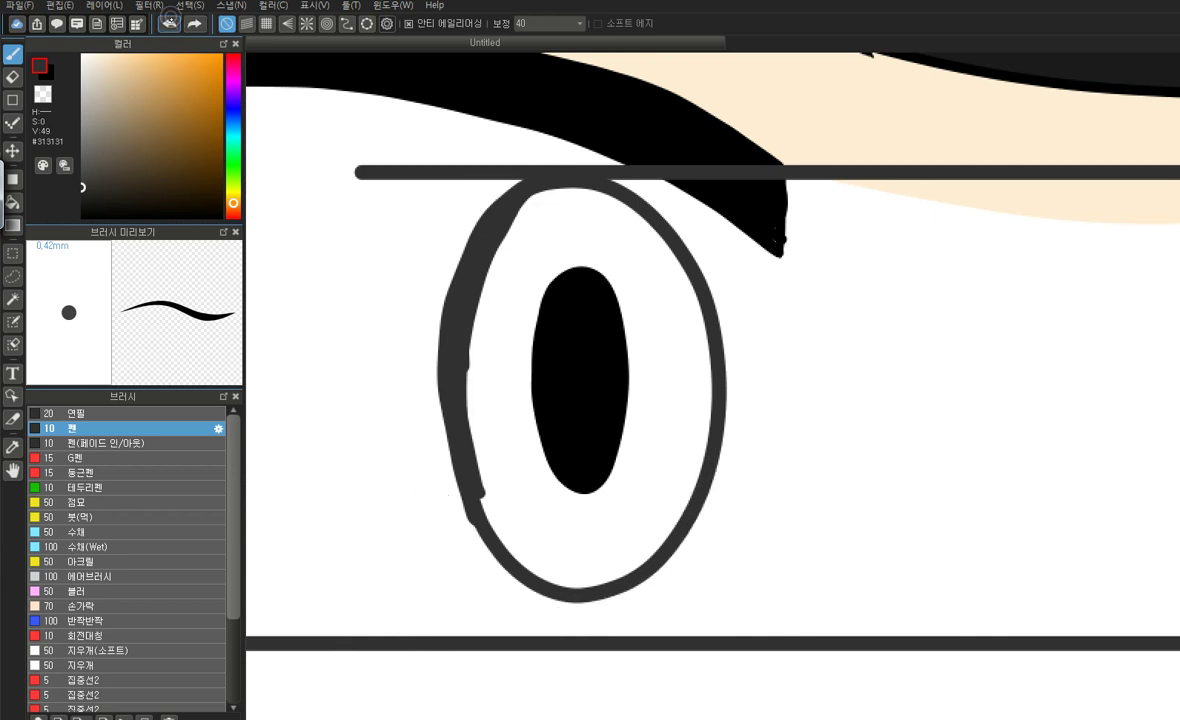
# Extend the braid-side iris outline down to the lower guide line and fill the gaps between its strokes with dark grey
pyautogui.moveTo(713, 460)
pyautogui.mouseDown()
pyautogui.moveTo(628, 602)
pyautogui.moveTo(549, 606)
pyautogui.moveTo(487, 567)
pyautogui.moveTo(458, 499)
pyautogui.moveTo(448, 424)
pyautogui.moveTo(460, 252)
pyautogui.mouseUp()
pyautogui.moveTo(520, 179)
pyautogui.mouseDown()
pyautogui.moveTo(455, 256)
pyautogui.moveTo(431, 414)
pyautogui.moveTo(460, 550)
pyautogui.moveTo(492, 587)
pyautogui.moveTo(559, 598)
pyautogui.moveTo(545, 571)
pyautogui.moveTo(495, 581)
pyautogui.moveTo(536, 606)
pyautogui.mouseUp()
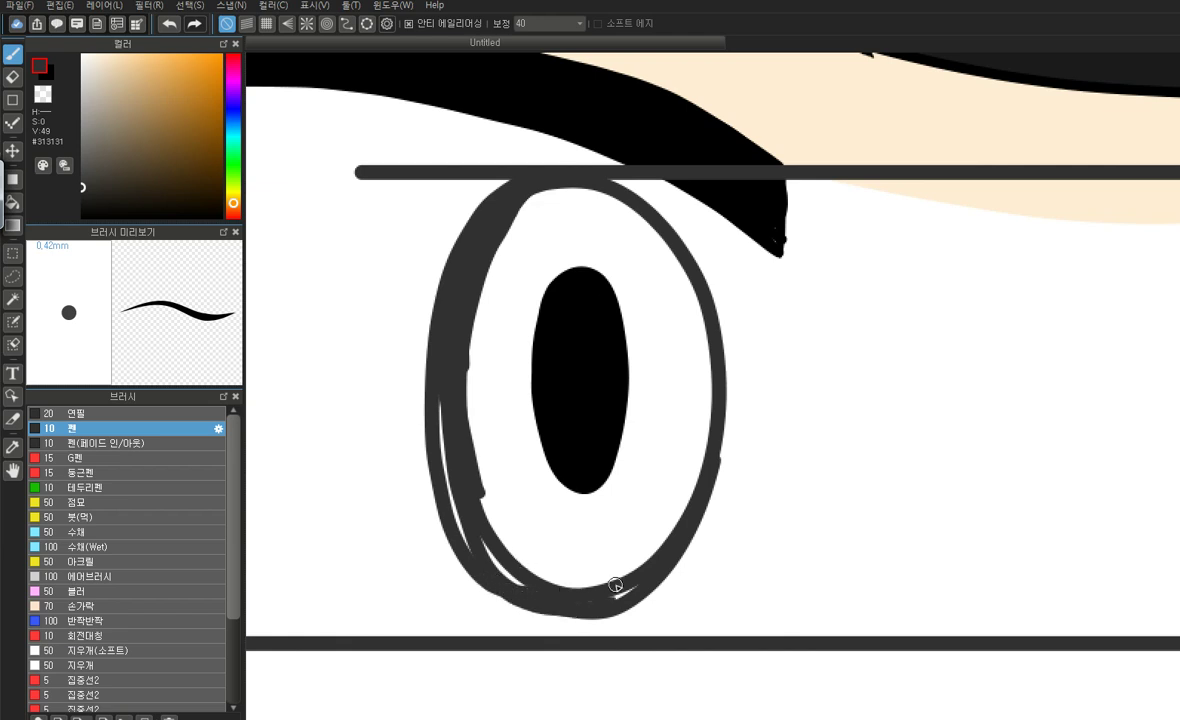
pyautogui.scroll(-5, 503, 486)
pyautogui.scroll(-3, 795, 442)
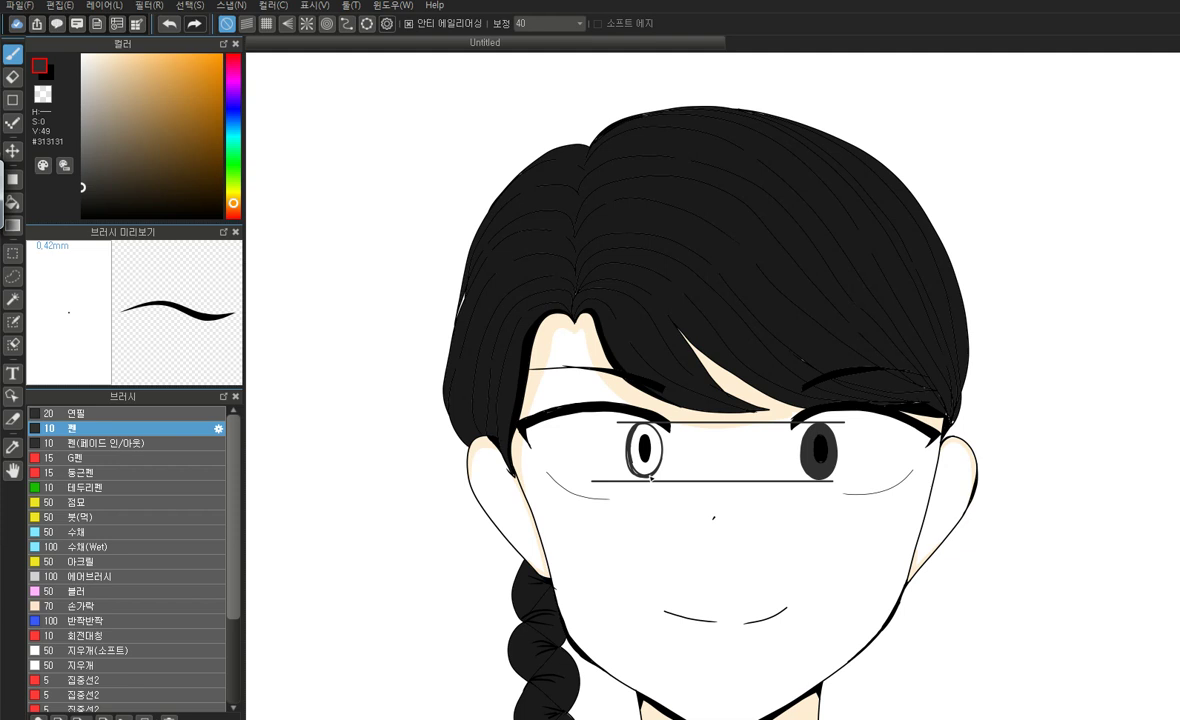
pyautogui.scroll(5, 651, 478)
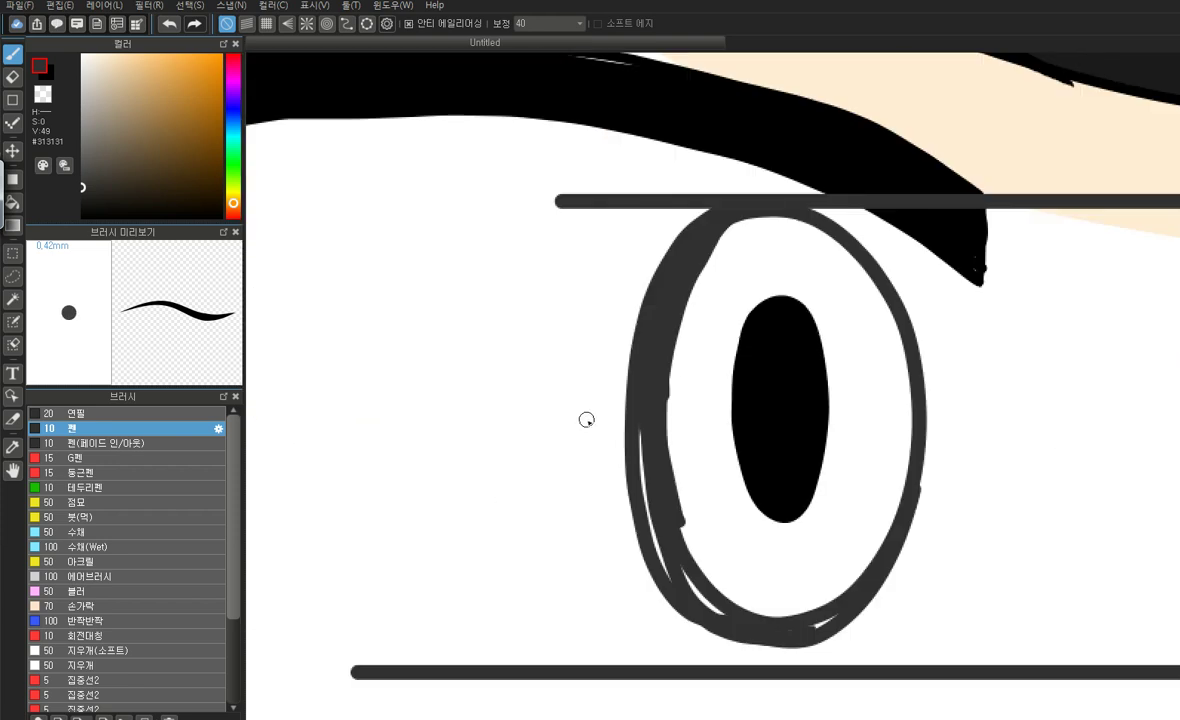
pyautogui.moveTo(917, 377)
pyautogui.mouseDown()
pyautogui.moveTo(910, 525)
pyautogui.moveTo(884, 600)
pyautogui.moveTo(842, 641)
pyautogui.moveTo(797, 659)
pyautogui.moveTo(754, 652)
pyautogui.moveTo(672, 595)
pyautogui.mouseUp()
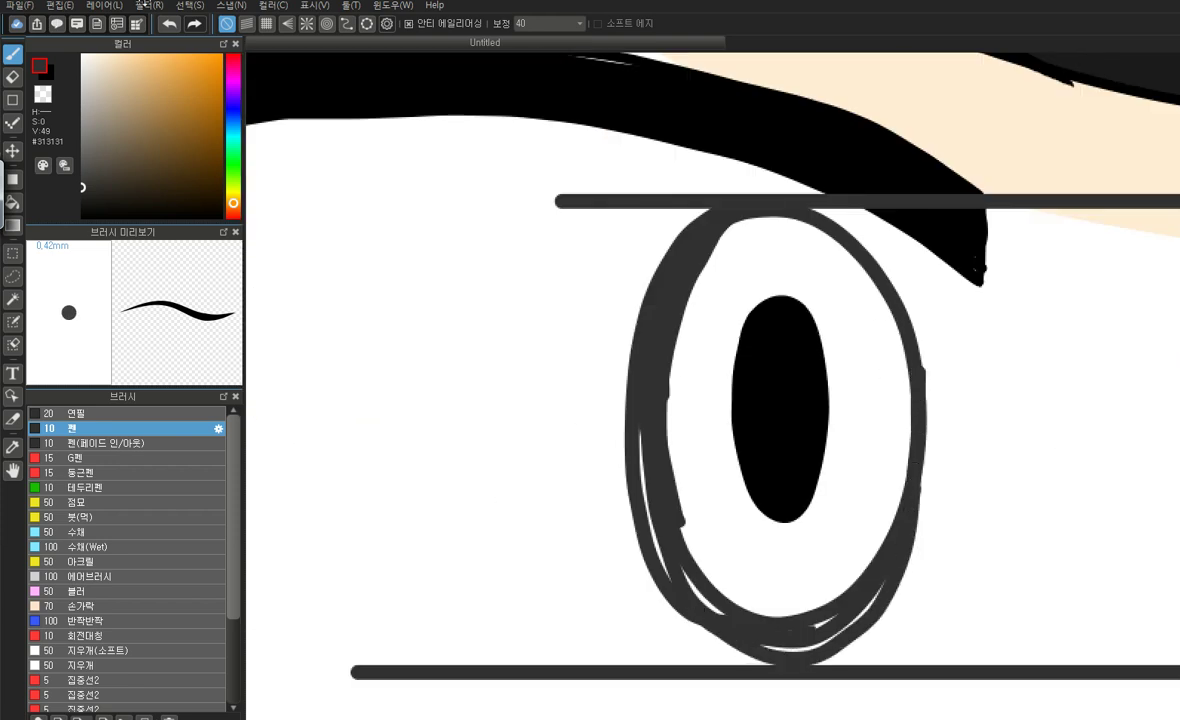
pyautogui.click(169, 23)
pyautogui.moveTo(852, 618)
pyautogui.mouseDown()
pyautogui.moveTo(761, 659)
pyautogui.moveTo(681, 623)
pyautogui.moveTo(641, 532)
pyautogui.moveTo(638, 440)
pyautogui.mouseUp()
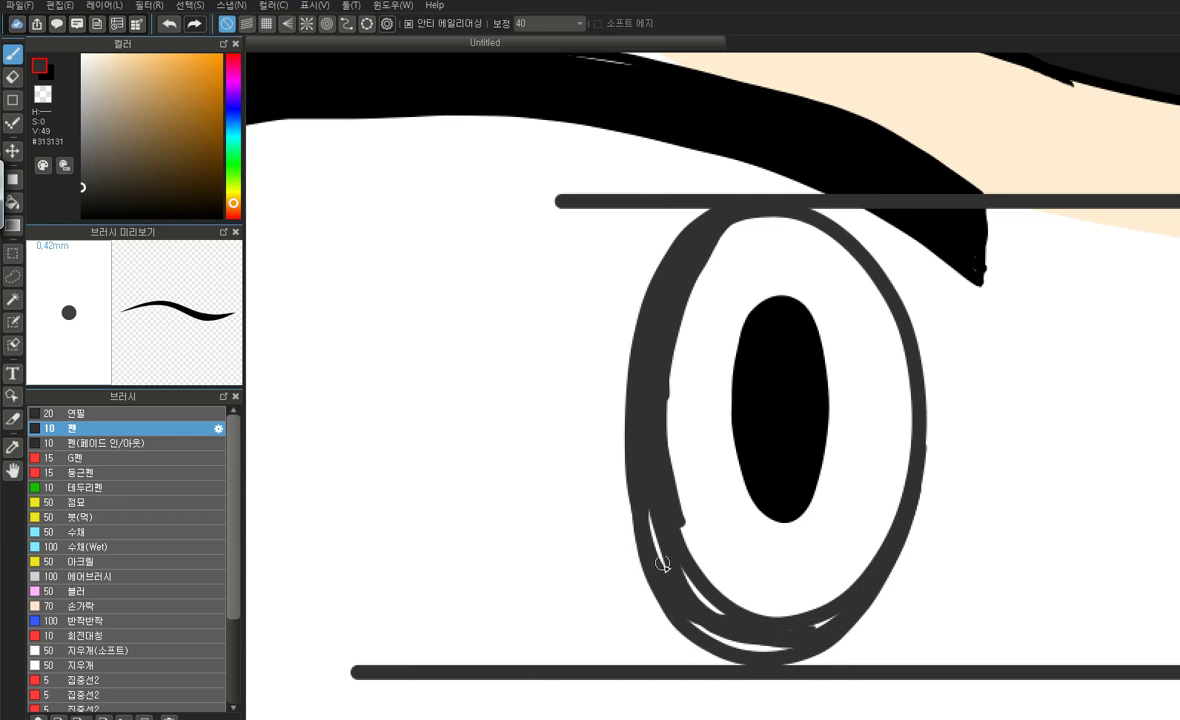
pyautogui.moveTo(632, 535)
pyautogui.mouseDown()
pyautogui.moveTo(655, 558)
pyautogui.moveTo(806, 621)
pyautogui.moveTo(793, 633)
pyautogui.moveTo(655, 618)
pyautogui.moveTo(790, 641)
pyautogui.mouseUp()
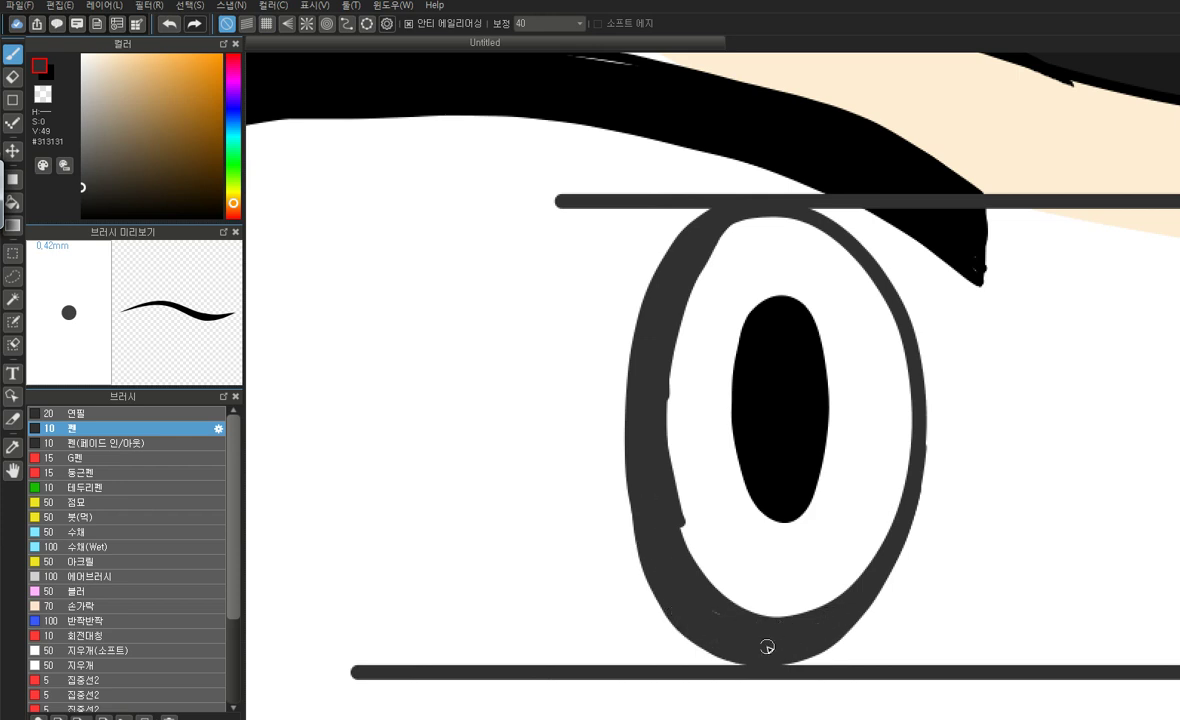
# Widen the outer side of the braid-side iris outline with dark grey pen strokes
pyautogui.scroll(-3, 514, 478)
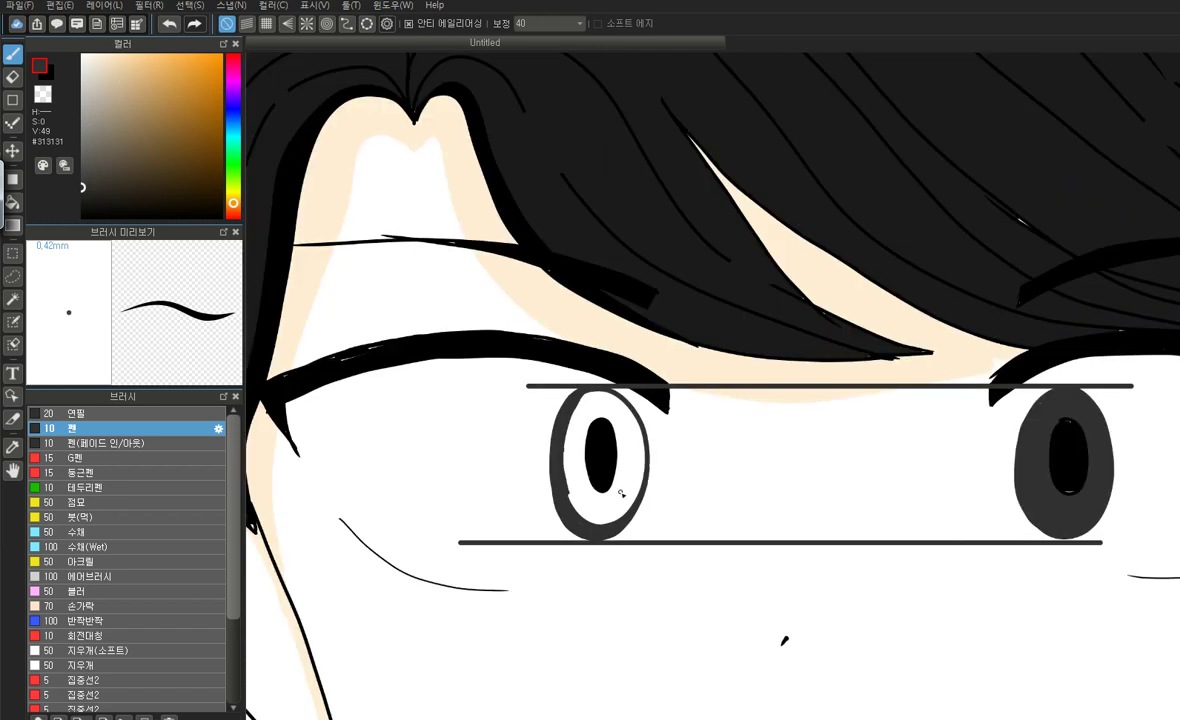
pyautogui.scroll(3, 587, 487)
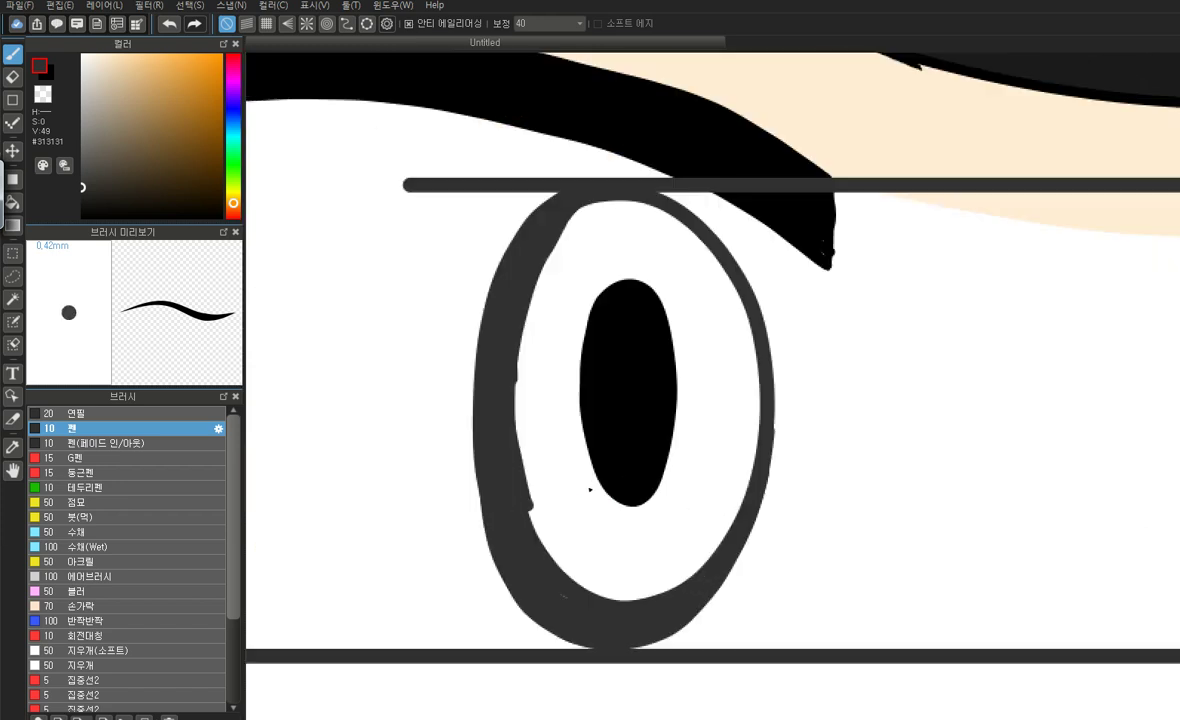
pyautogui.moveTo(566, 195)
pyautogui.mouseDown()
pyautogui.moveTo(482, 274)
pyautogui.moveTo(469, 453)
pyautogui.moveTo(457, 407)
pyautogui.mouseUp()
pyautogui.moveTo(490, 298)
pyautogui.mouseDown()
pyautogui.moveTo(476, 432)
pyautogui.moveTo(462, 381)
pyautogui.moveTo(468, 482)
pyautogui.moveTo(505, 569)
pyautogui.moveTo(453, 461)
pyautogui.moveTo(457, 402)
pyautogui.mouseUp()
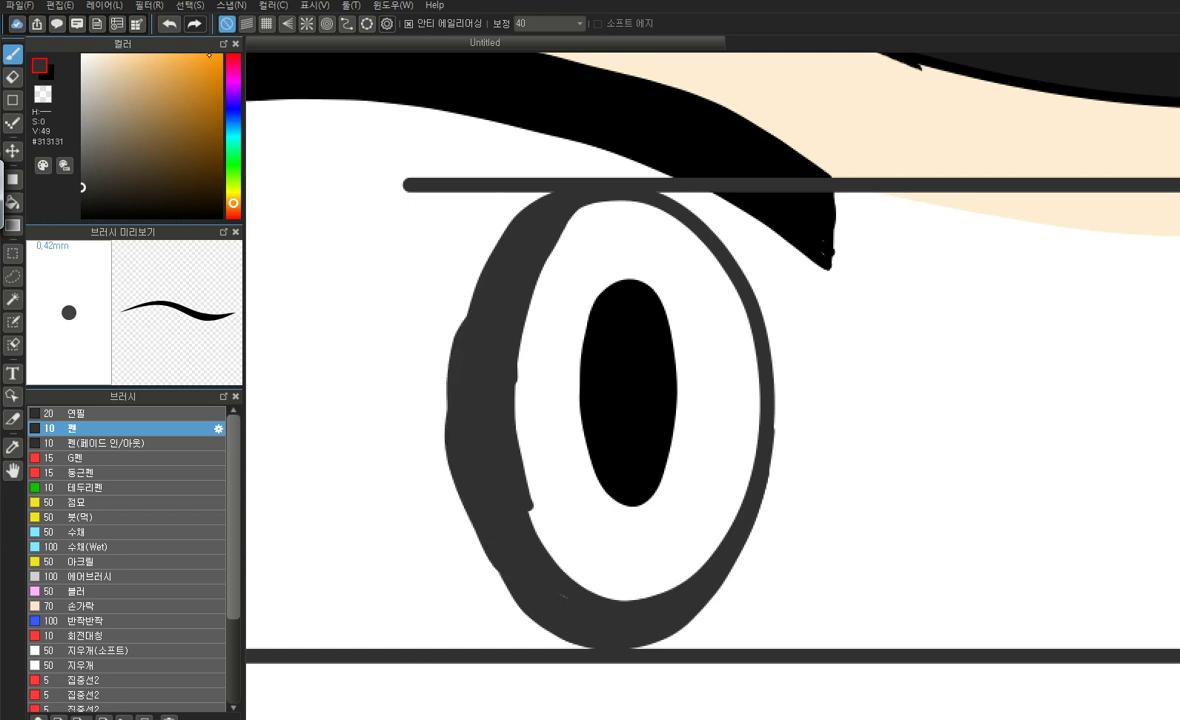
pyautogui.click(170, 23)
pyautogui.moveTo(463, 395)
pyautogui.mouseDown()
pyautogui.moveTo(482, 533)
pyautogui.moveTo(515, 581)
pyautogui.moveTo(563, 567)
pyautogui.mouseUp()
pyautogui.scroll(-2, 564, 567)
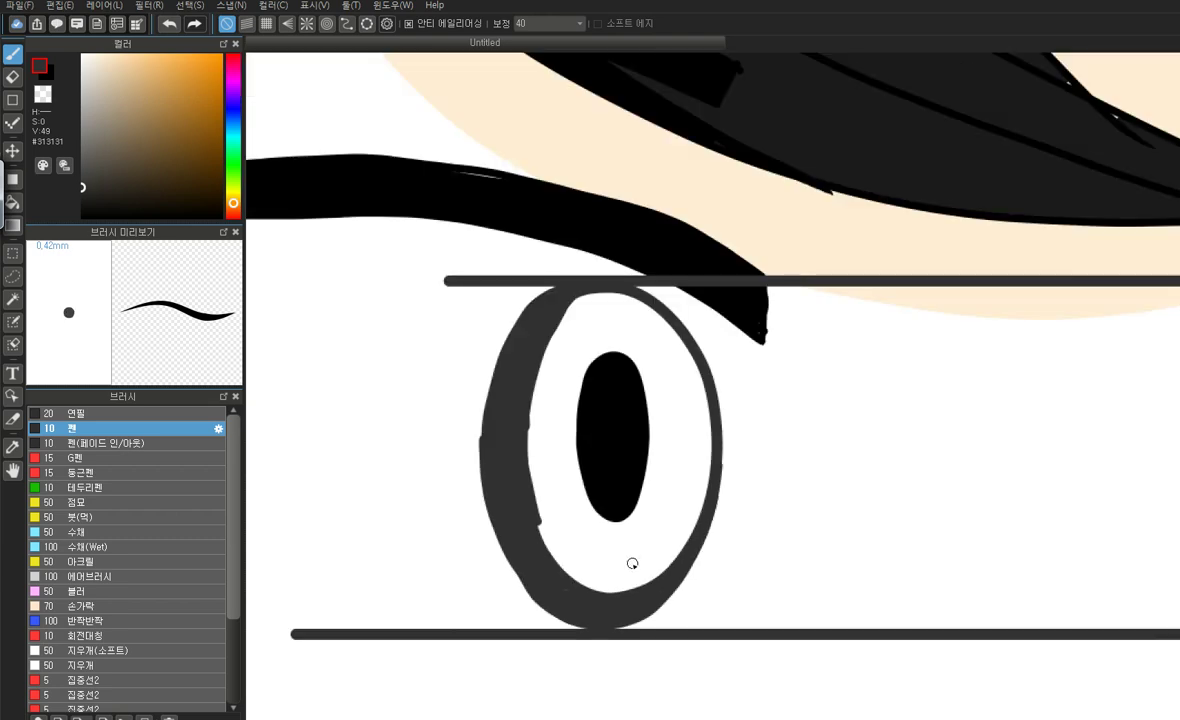
# Trim the bottom edge of the braid-side iris just above the lower guide line with a 0.42 mm eraser
pyautogui.scroll(2, 640, 590)
pyautogui.press('e')
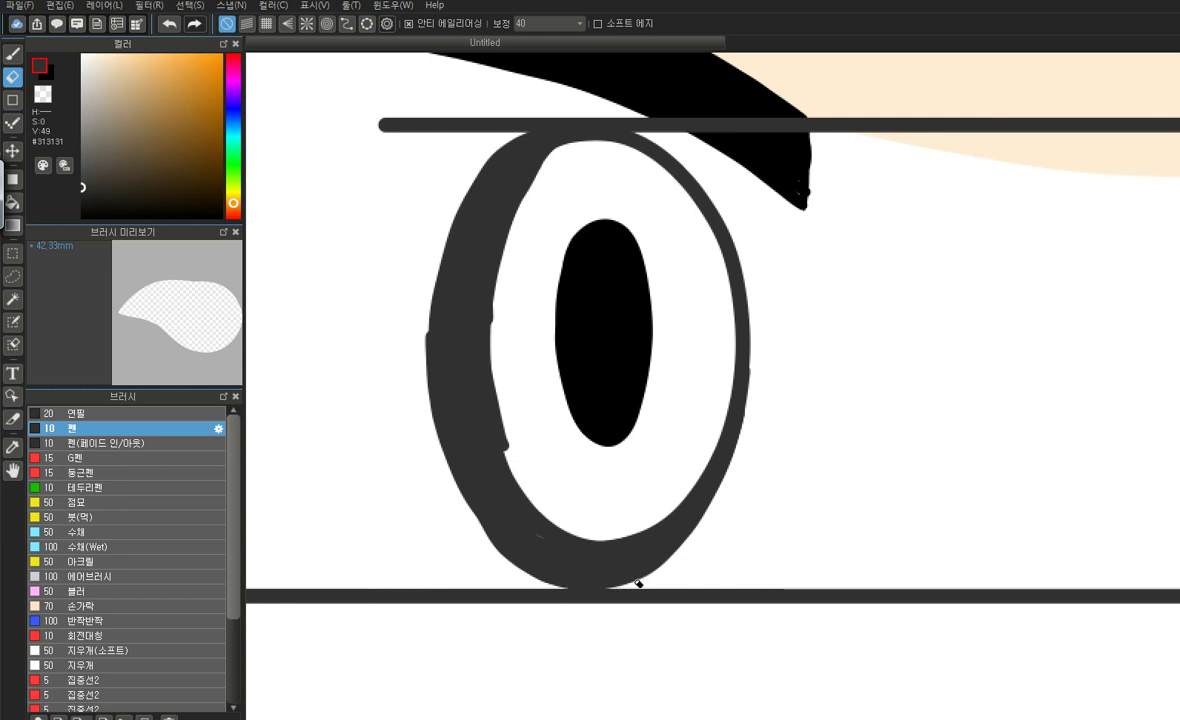
pyautogui.press('[')
pyautogui.press('[')
pyautogui.press('[')
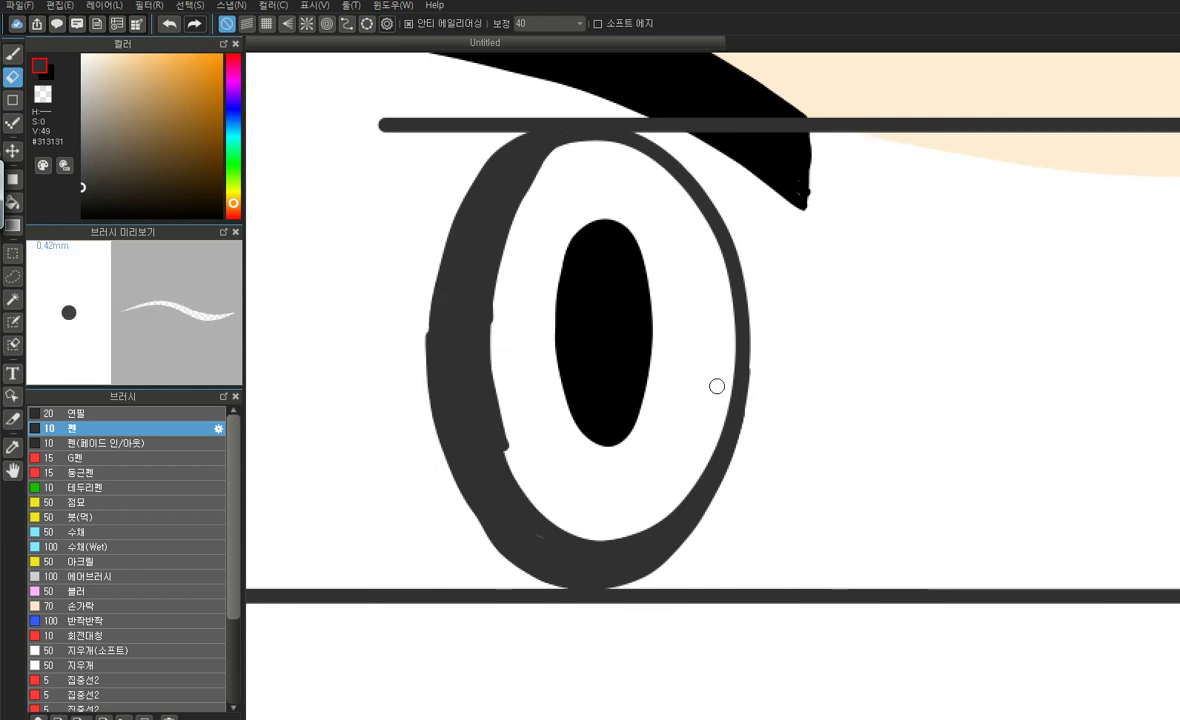
pyautogui.moveTo(631, 586); pyautogui.dragTo(488, 590)
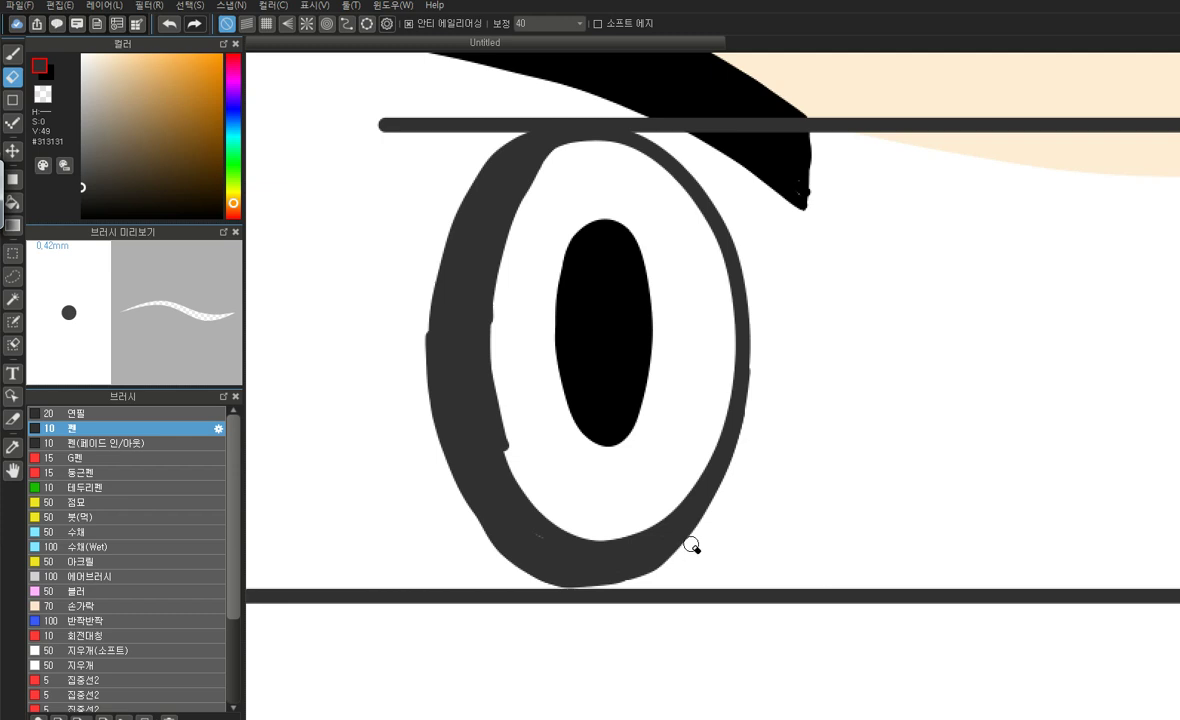
# Bucket-fill the white area inside the braid-side iris with dark grey #313131
pyautogui.click(12, 201)
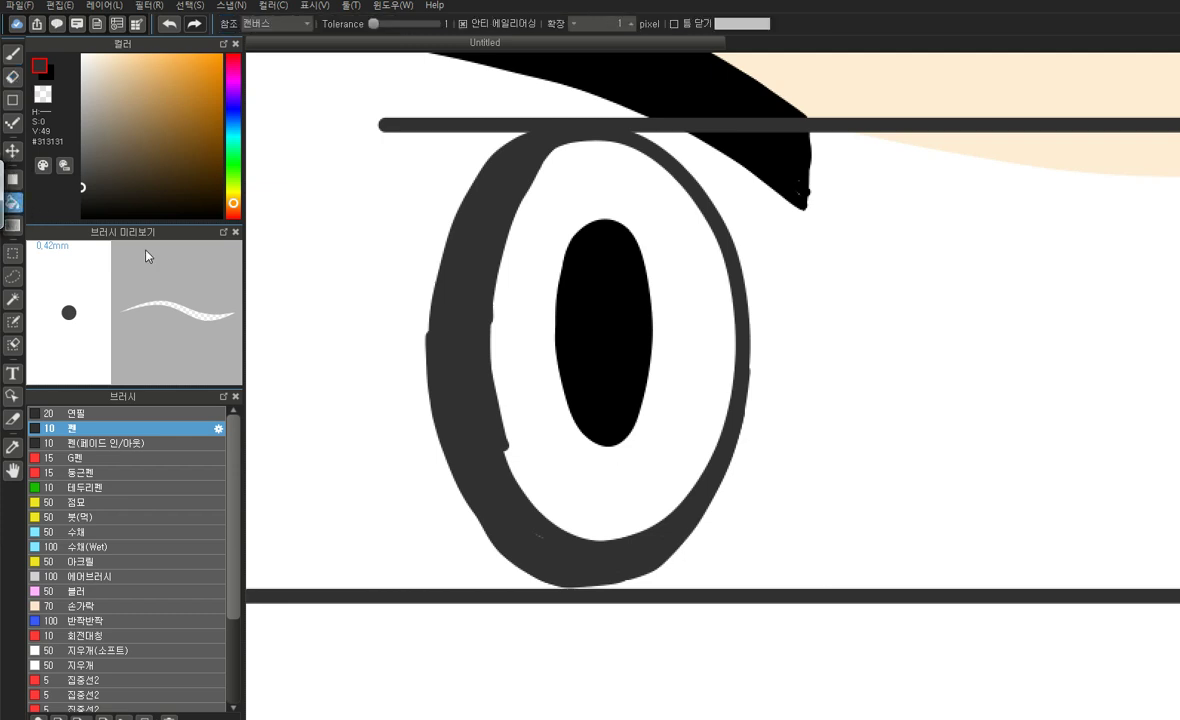
pyautogui.click(551, 463)
pyautogui.scroll(-5, 480, 440)
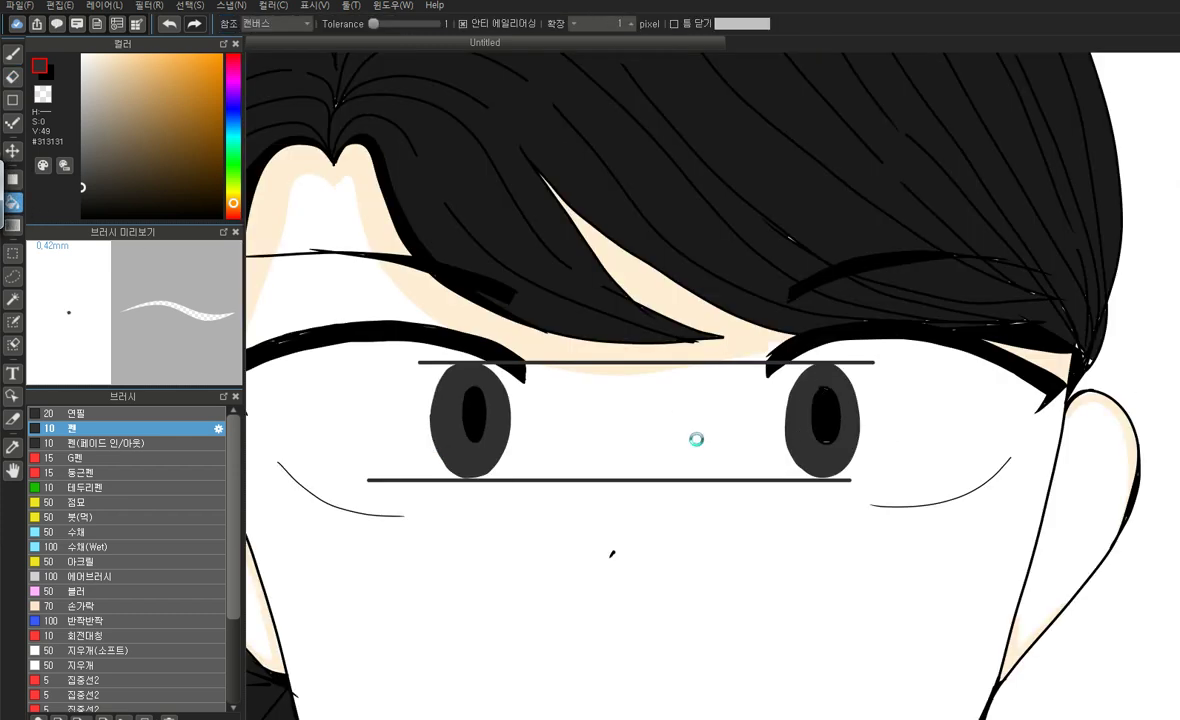
pyautogui.scroll(-3, 700, 429)
pyautogui.scroll(4, 745, 429)
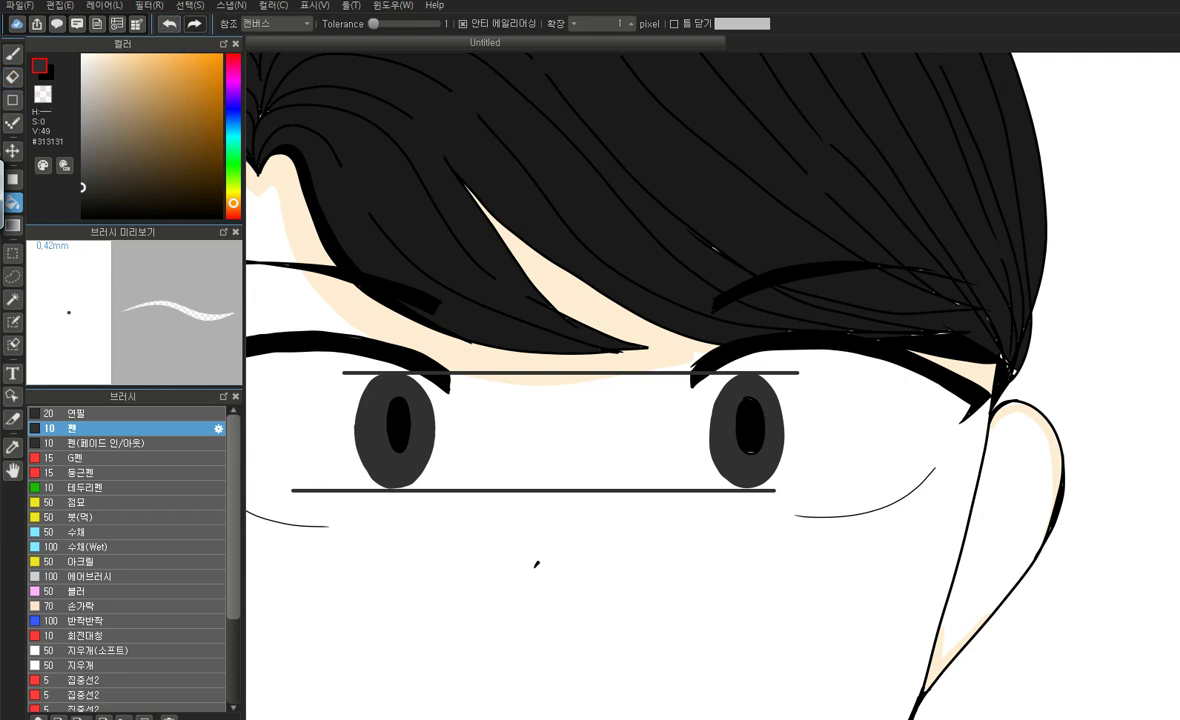
# Enlarge the braid-side pupil by painting around its edges with the pen in black #000000
pyautogui.press('Delete')
pyautogui.hotkey('ctrl', 'z')
pyautogui.click(13, 55)
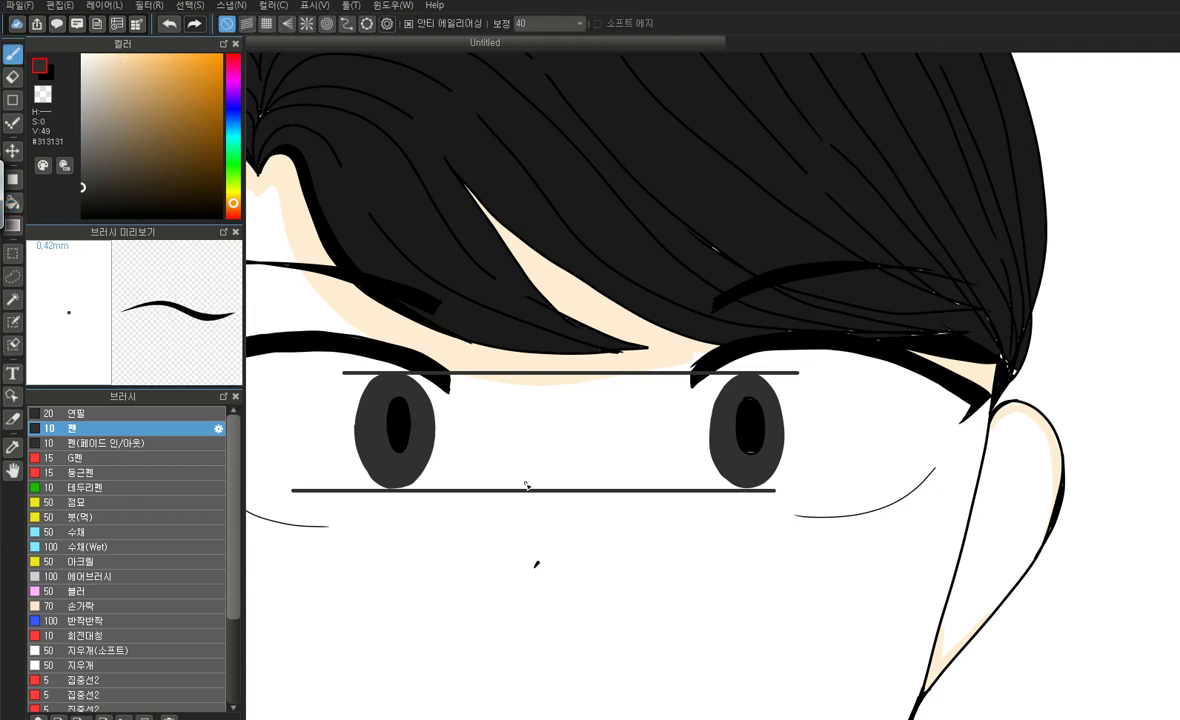
pyautogui.scroll(5, 338, 453)
pyautogui.click(160, 216)
pyautogui.moveTo(532, 243)
pyautogui.mouseDown()
pyautogui.moveTo(505, 314)
pyautogui.moveTo(509, 416)
pyautogui.moveTo(533, 445)
pyautogui.moveTo(579, 435)
pyautogui.moveTo(525, 379)
pyautogui.moveTo(513, 337)
pyautogui.moveTo(515, 401)
pyautogui.moveTo(550, 443)
pyautogui.mouseUp()
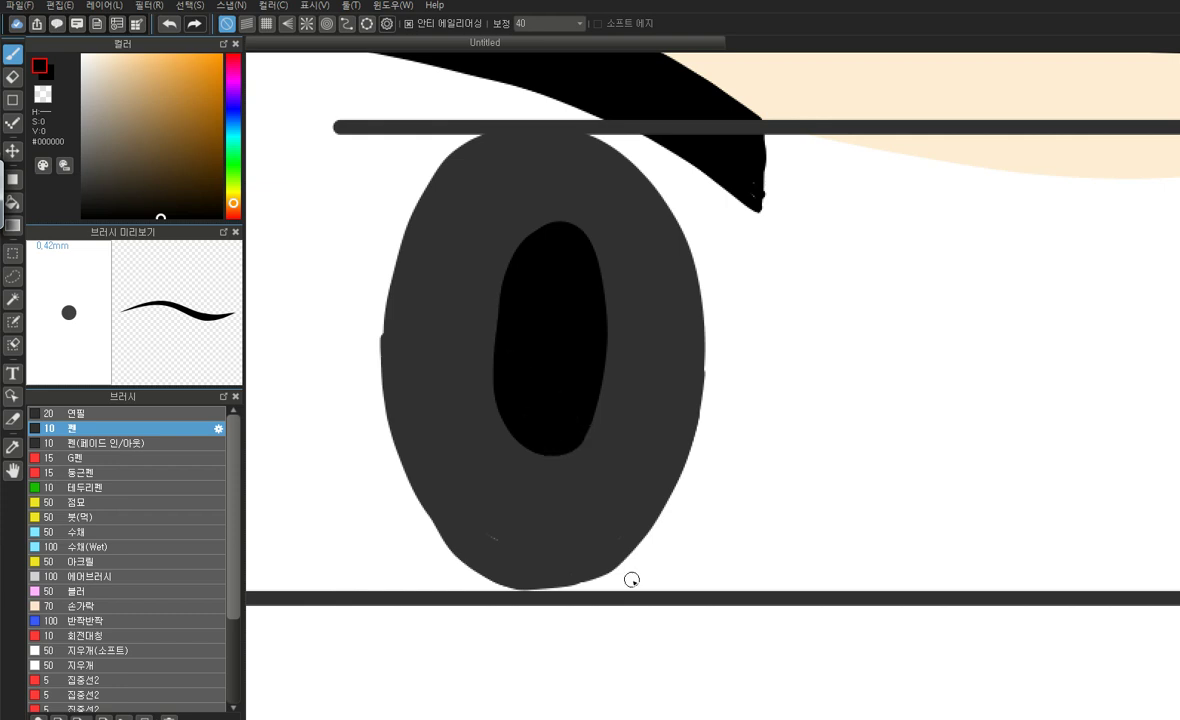
pyautogui.scroll(-3, 580, 442)
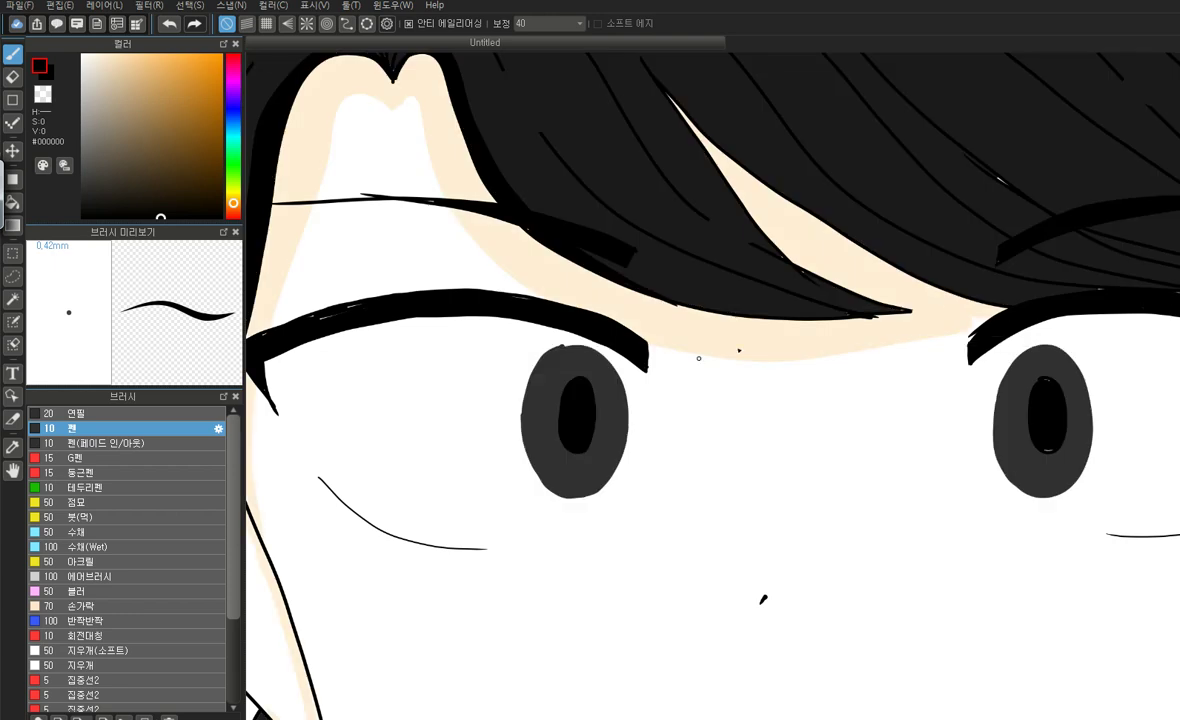
pyautogui.scroll(-6, 940, 297)
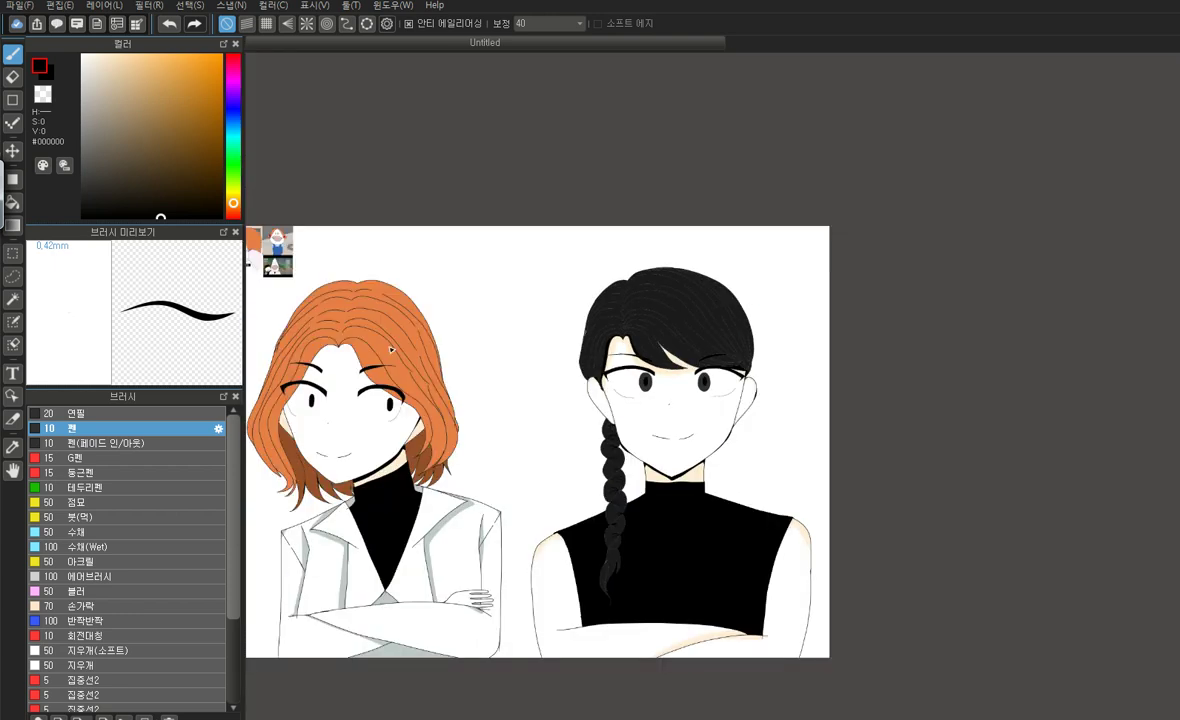
pyautogui.scroll(3, 300, 375)
pyautogui.scroll(4, 308, 463)
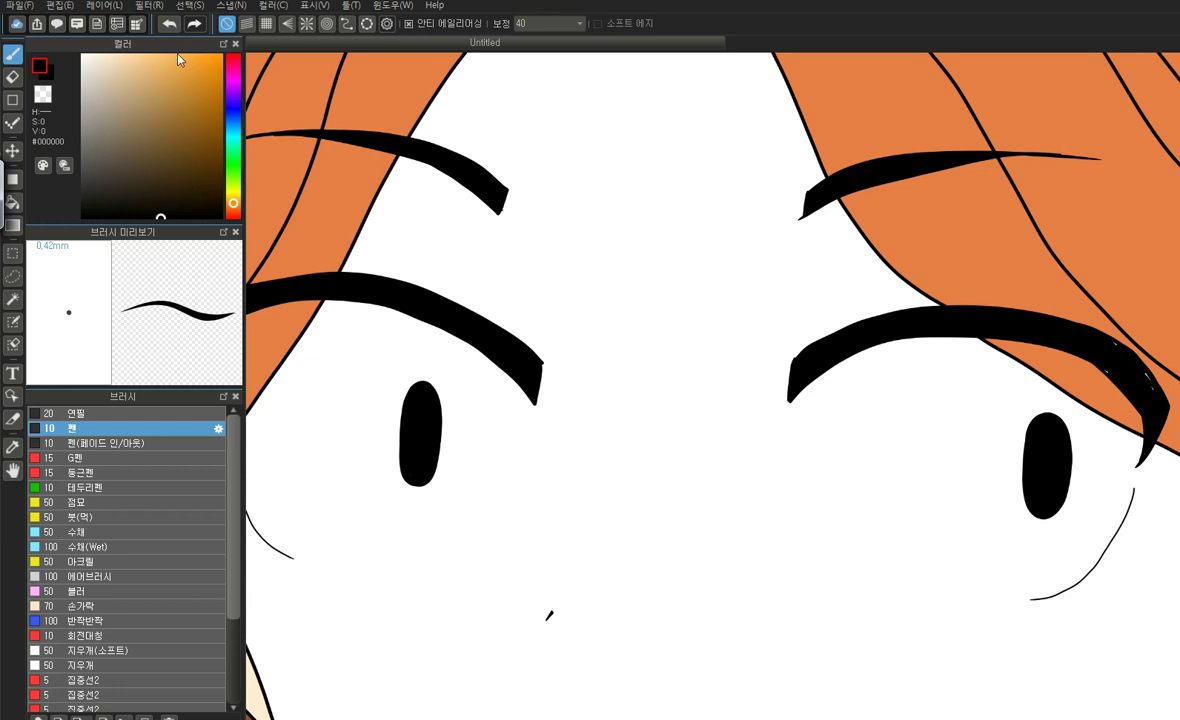
pyautogui.click(266, 23)
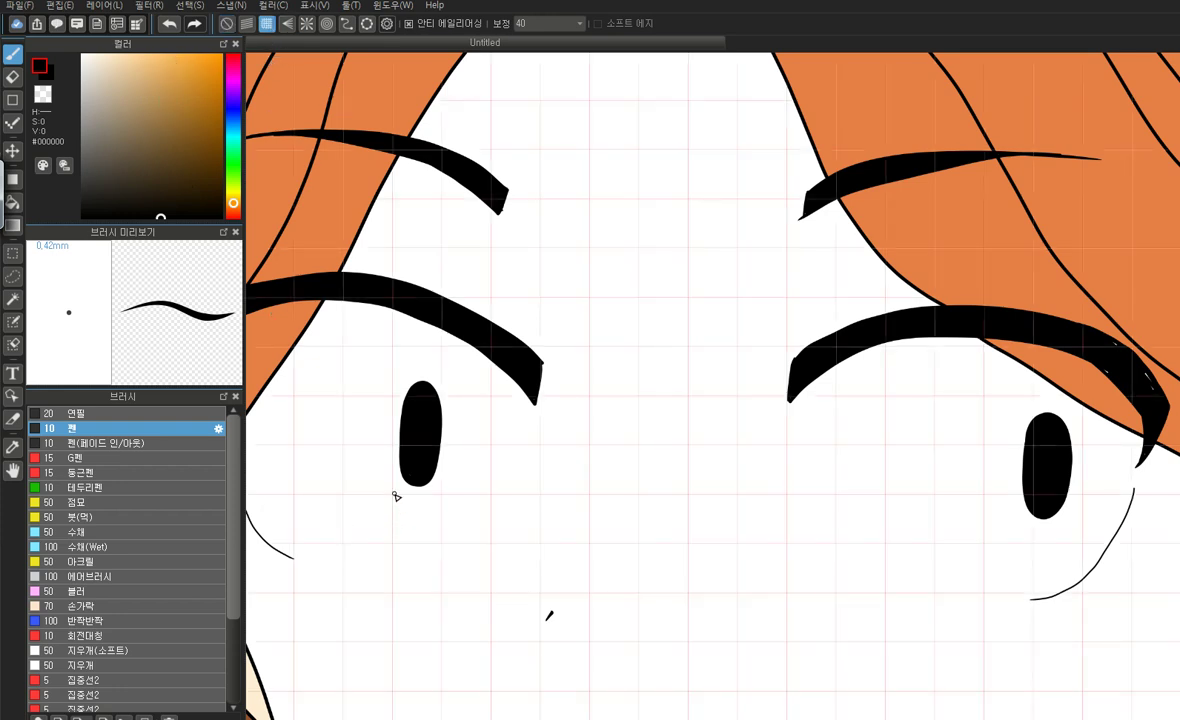
pyautogui.click(229, 23)
pyautogui.scroll(-3, 476, 424)
pyautogui.scroll(6, 790, 470)
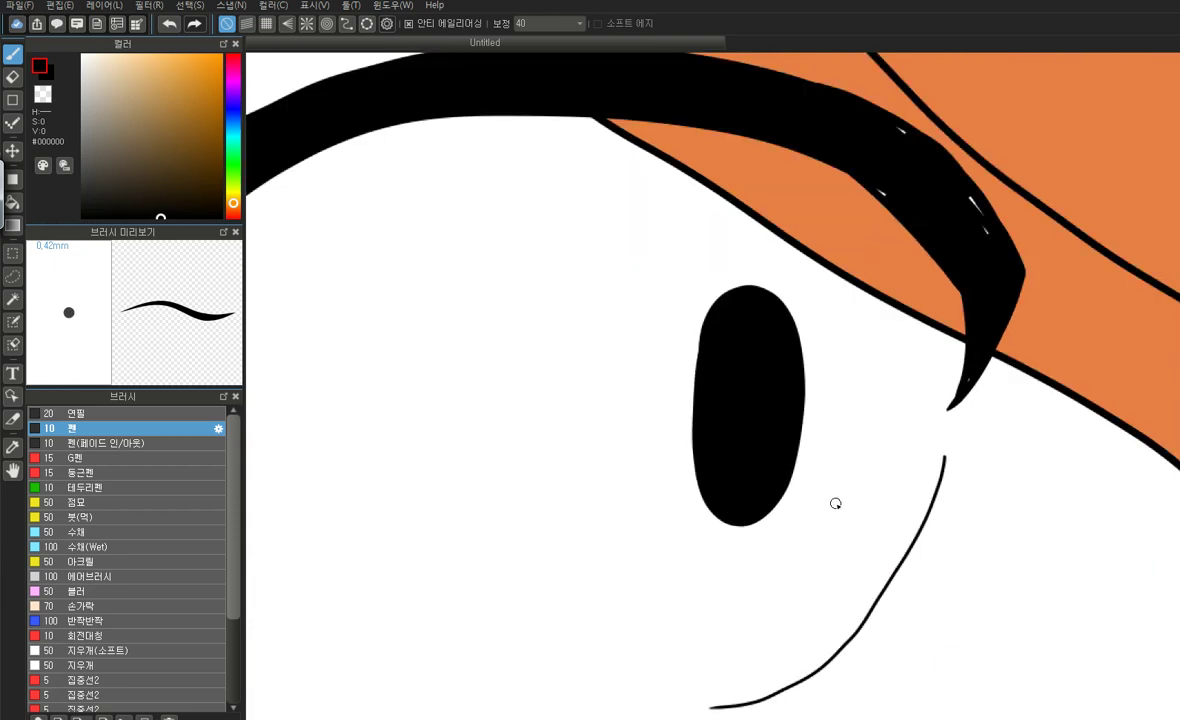
pyautogui.moveTo(758, 218)
pyautogui.mouseDown()
pyautogui.moveTo(675, 238)
pyautogui.moveTo(633, 313)
pyautogui.moveTo(619, 421)
pyautogui.moveTo(635, 530)
pyautogui.moveTo(725, 590)
pyautogui.moveTo(824, 518)
pyautogui.moveTo(828, 323)
pyautogui.moveTo(752, 222)
pyautogui.mouseUp()
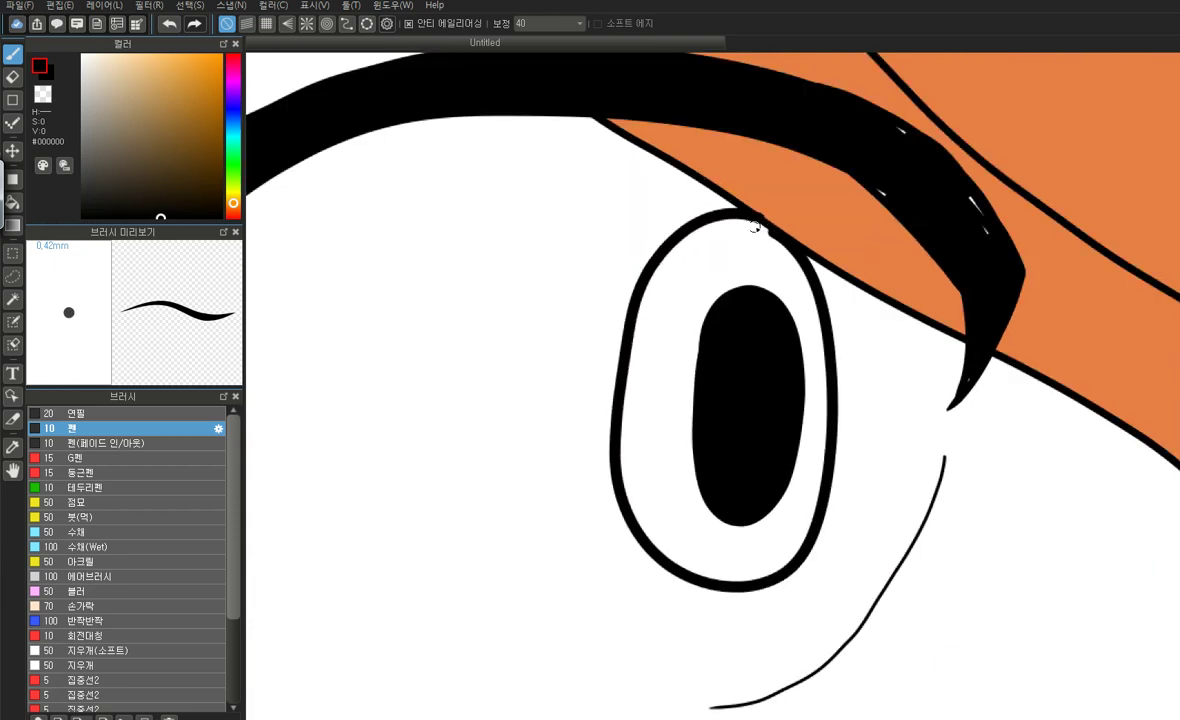
pyautogui.hotkey('ctrl', 'z')
# Outline an iris in dark grey #2C2C2C with the 0.42 mm pen around the orange-haired character's pupil nearer the braided character
pyautogui.moveTo(100, 205)
pyautogui.mouseDown()
pyautogui.moveTo(66, 166)
pyautogui.moveTo(52, 190)
pyautogui.mouseUp()
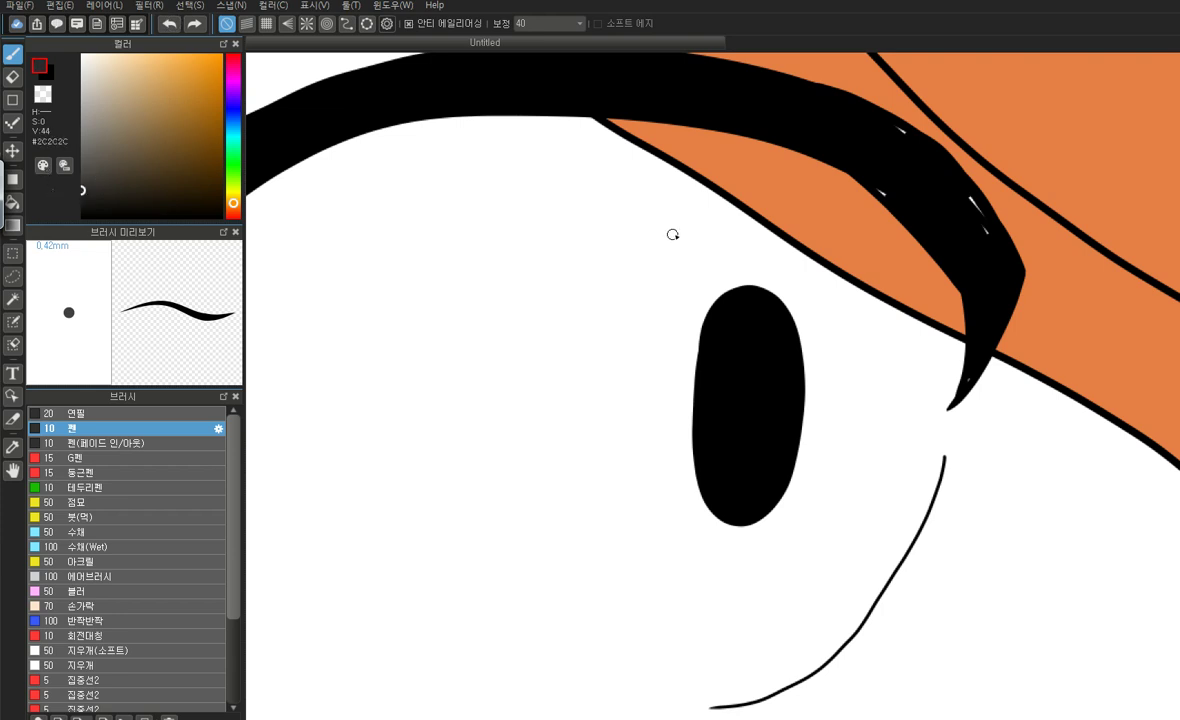
pyautogui.moveTo(640, 270)
pyautogui.mouseDown()
pyautogui.moveTo(645, 255)
pyautogui.moveTo(764, 192)
pyautogui.moveTo(890, 311)
pyautogui.moveTo(905, 430)
pyautogui.mouseUp()
pyautogui.click(162, 23)
pyautogui.moveTo(643, 251)
pyautogui.mouseDown()
pyautogui.moveTo(720, 199)
pyautogui.moveTo(798, 224)
pyautogui.moveTo(861, 318)
pyautogui.moveTo(869, 428)
pyautogui.moveTo(827, 533)
pyautogui.moveTo(753, 572)
pyautogui.moveTo(660, 527)
pyautogui.moveTo(634, 378)
pyautogui.moveTo(651, 263)
pyautogui.moveTo(670, 230)
pyautogui.moveTo(737, 202)
pyautogui.moveTo(847, 249)
pyautogui.moveTo(884, 322)
pyautogui.moveTo(884, 458)
pyautogui.moveTo(851, 546)
pyautogui.moveTo(766, 600)
pyautogui.moveTo(698, 582)
pyautogui.moveTo(640, 490)
pyautogui.moveTo(637, 305)
pyautogui.moveTo(649, 265)
pyautogui.moveTo(634, 371)
pyautogui.moveTo(642, 329)
pyautogui.mouseUp()
pyautogui.hotkey('ctrl', 'z')
pyautogui.hotkey('ctrl', 'z')
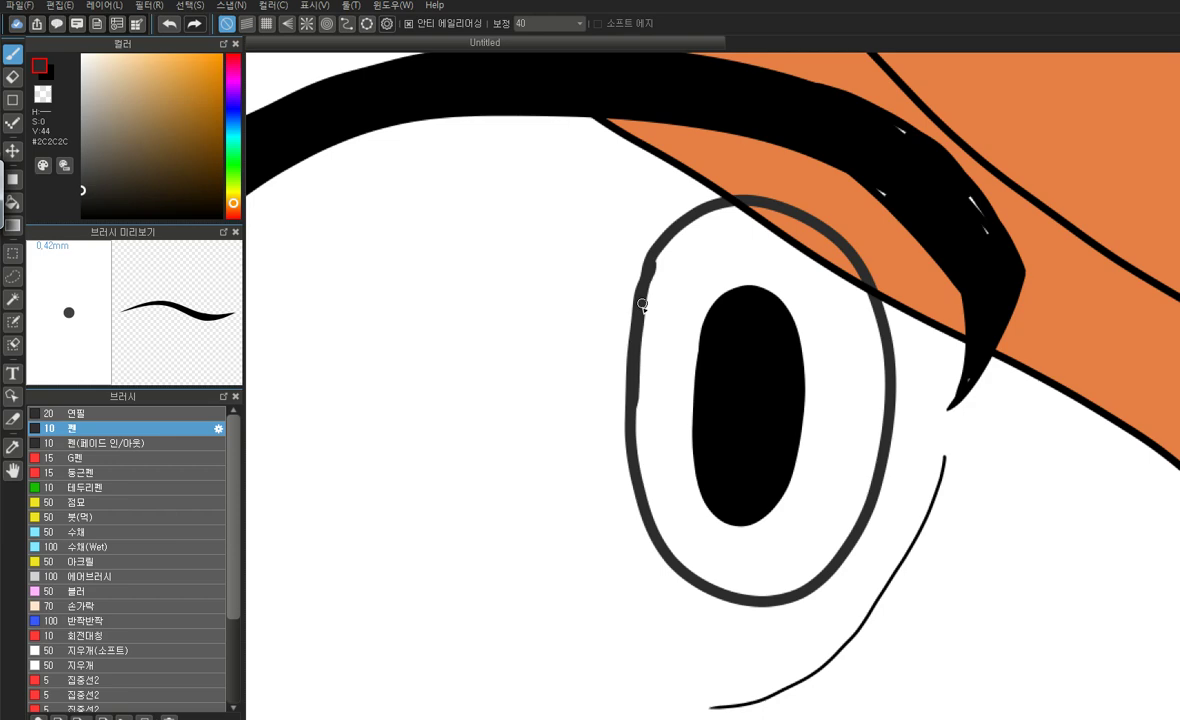
pyautogui.moveTo(650, 259)
pyautogui.mouseDown()
pyautogui.moveTo(627, 395)
pyautogui.moveTo(637, 446)
pyautogui.mouseUp()
pyautogui.scroll(-5, 637, 451)
pyautogui.scroll(2, 637, 451)
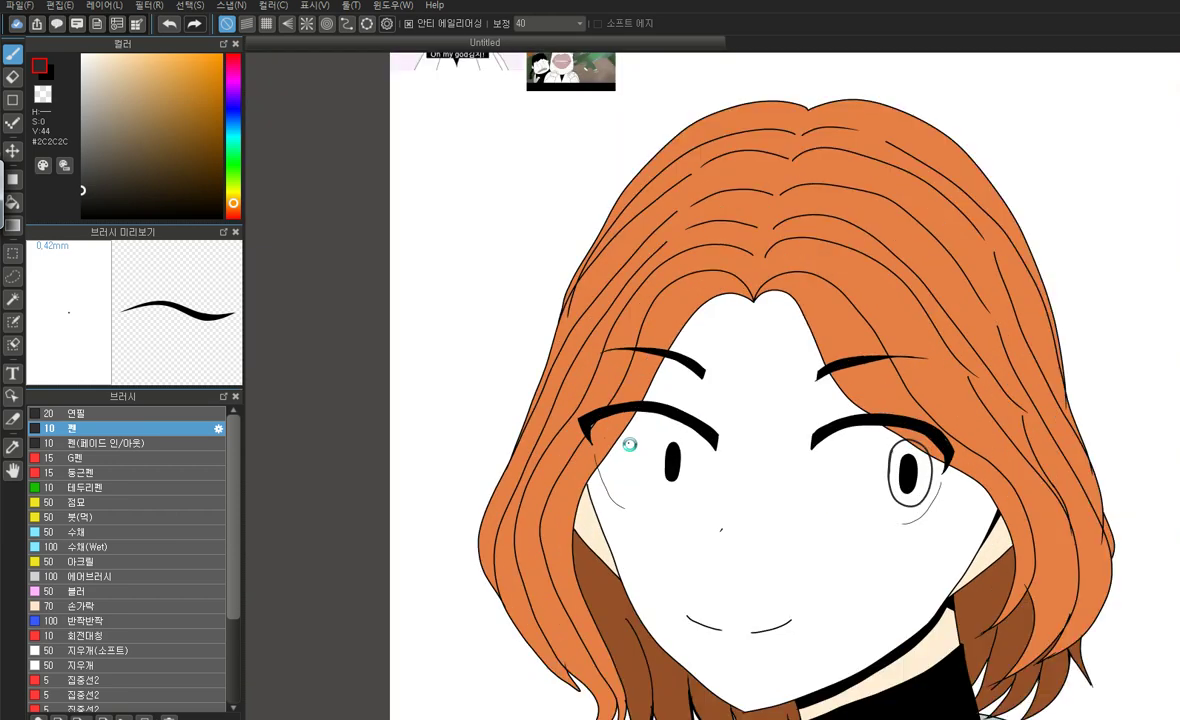
pyautogui.scroll(3, 684, 501)
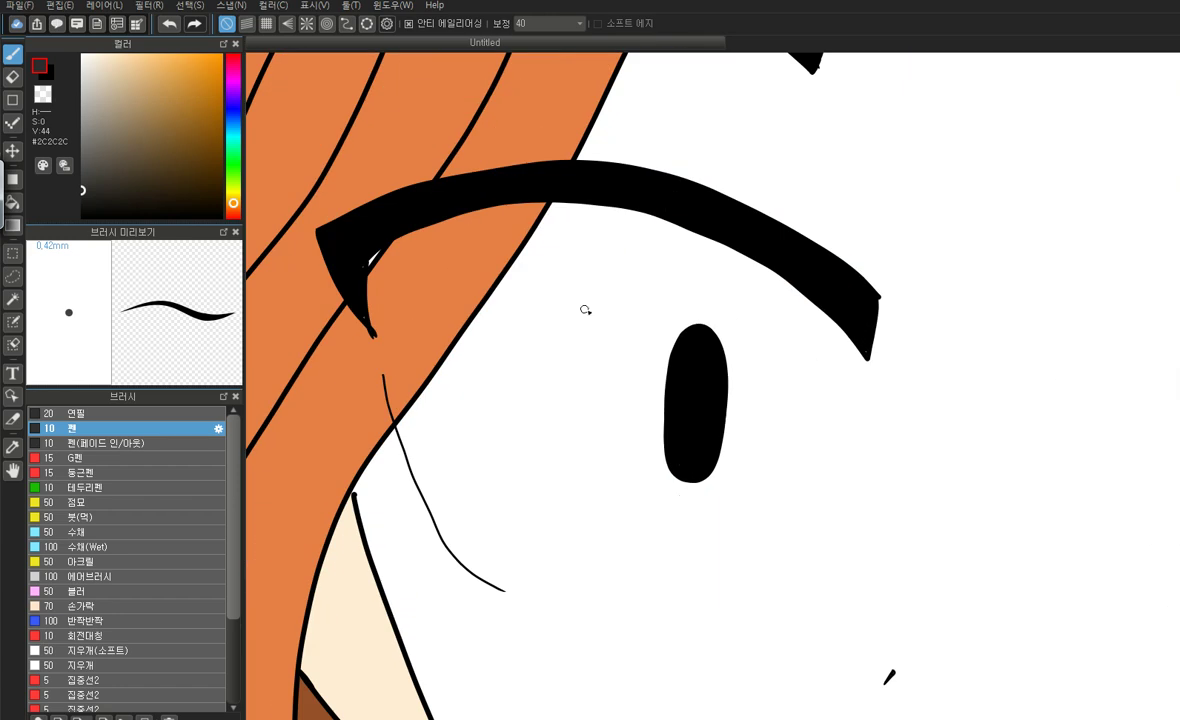
pyautogui.moveTo(763, 318)
pyautogui.mouseDown()
pyautogui.moveTo(773, 432)
pyautogui.moveTo(741, 541)
pyautogui.moveTo(673, 585)
pyautogui.moveTo(607, 532)
pyautogui.moveTo(598, 430)
pyautogui.moveTo(657, 291)
pyautogui.moveTo(629, 292)
pyautogui.moveTo(621, 307)
pyautogui.moveTo(597, 472)
pyautogui.mouseUp()
pyautogui.scroll(-3, 592, 474)
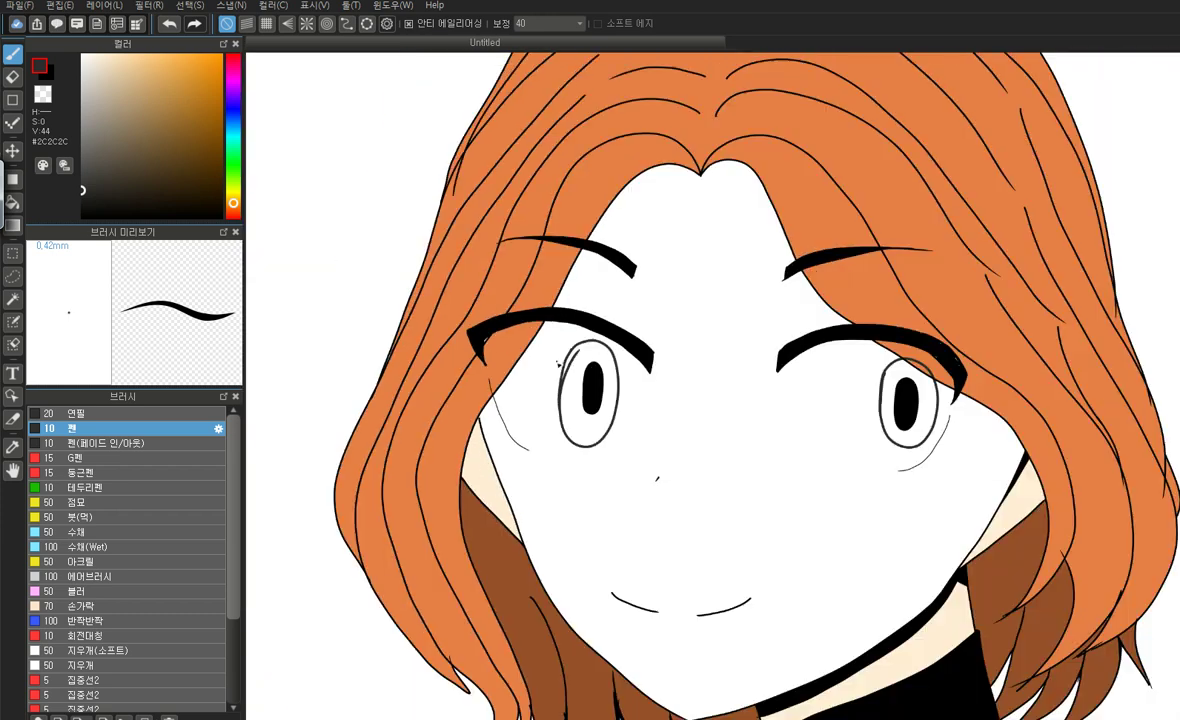
pyautogui.click(165, 30)
pyautogui.click(167, 30)
pyautogui.scroll(3, 601, 418)
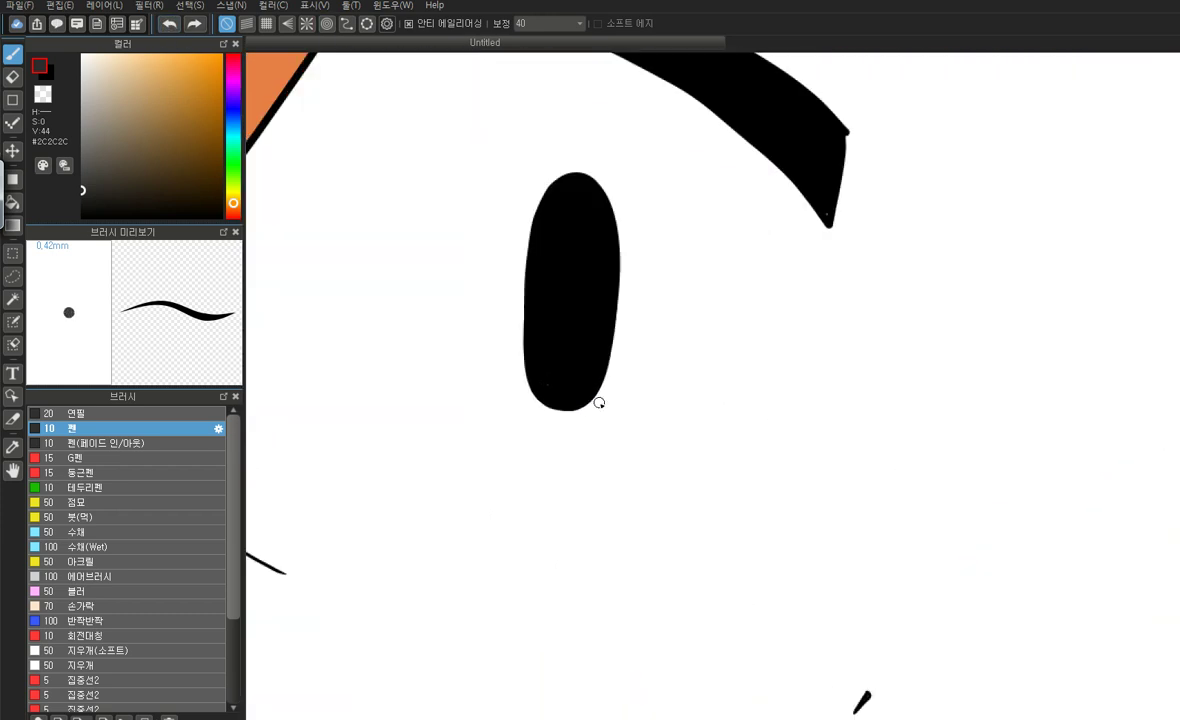
pyautogui.moveTo(462, 102)
pyautogui.mouseDown()
pyautogui.moveTo(517, 70)
pyautogui.moveTo(581, 70)
pyautogui.moveTo(663, 139)
pyautogui.moveTo(697, 276)
pyautogui.moveTo(678, 437)
pyautogui.moveTo(593, 537)
pyautogui.moveTo(497, 522)
pyautogui.moveTo(441, 422)
pyautogui.moveTo(433, 286)
pyautogui.moveTo(486, 86)
pyautogui.moveTo(445, 159)
pyautogui.moveTo(421, 361)
pyautogui.moveTo(407, 332)
pyautogui.moveTo(421, 338)
pyautogui.moveTo(424, 396)
pyautogui.moveTo(461, 488)
pyautogui.mouseUp()
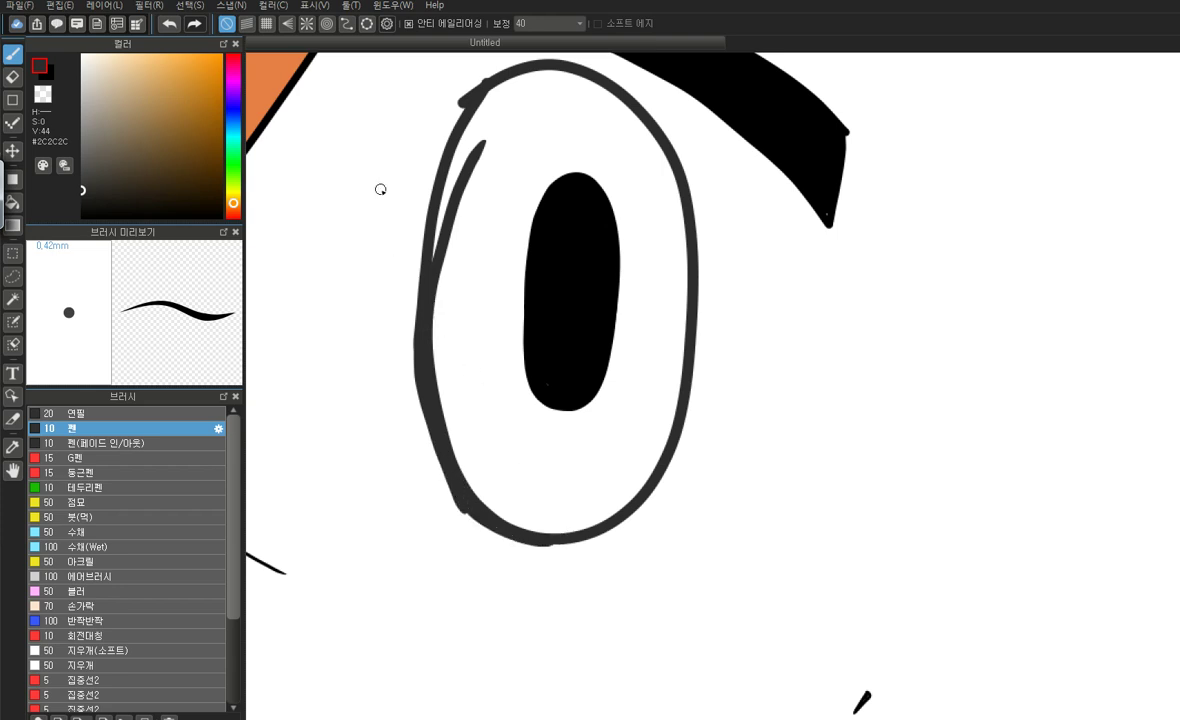
pyautogui.scroll(-5, 606, 468)
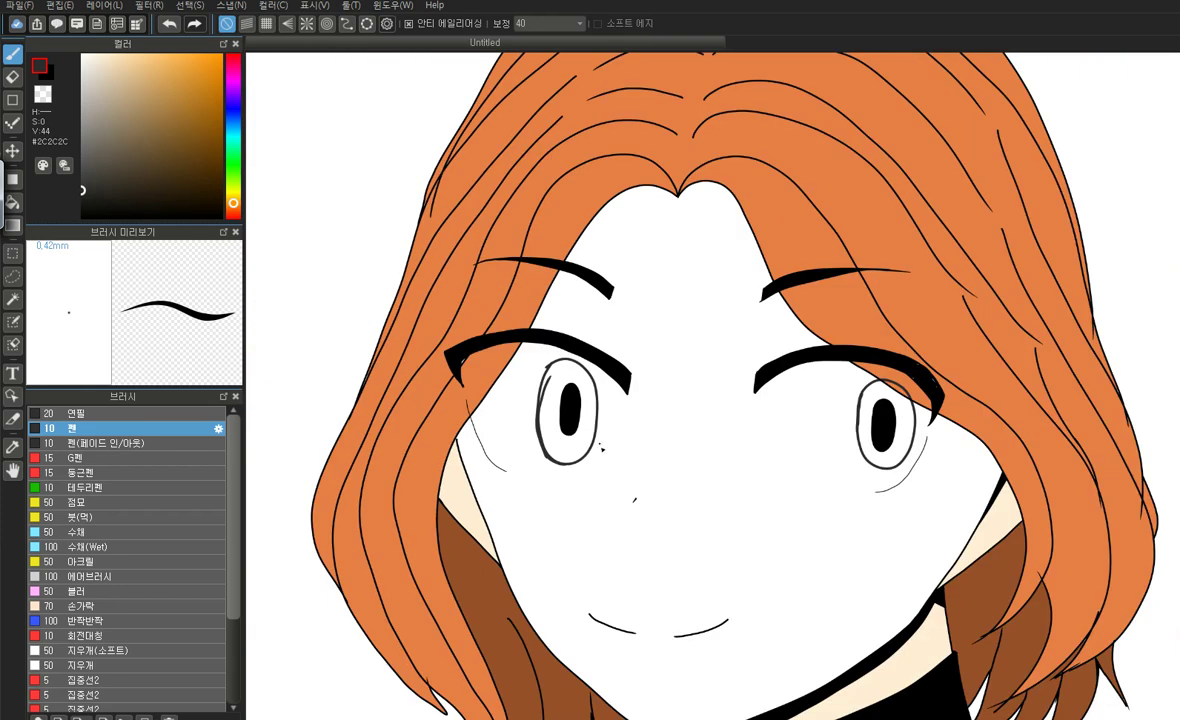
pyautogui.click(163, 25)
pyautogui.click(163, 25)
pyautogui.click(163, 25)
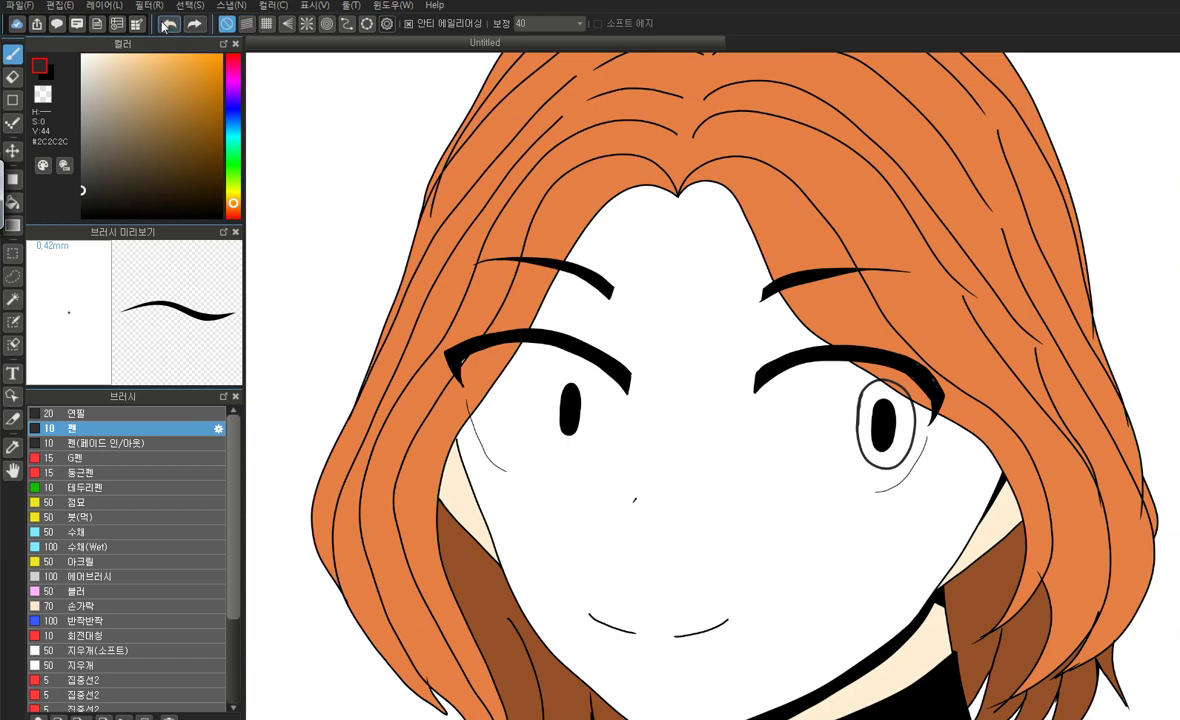
pyautogui.scroll(3, 551, 439)
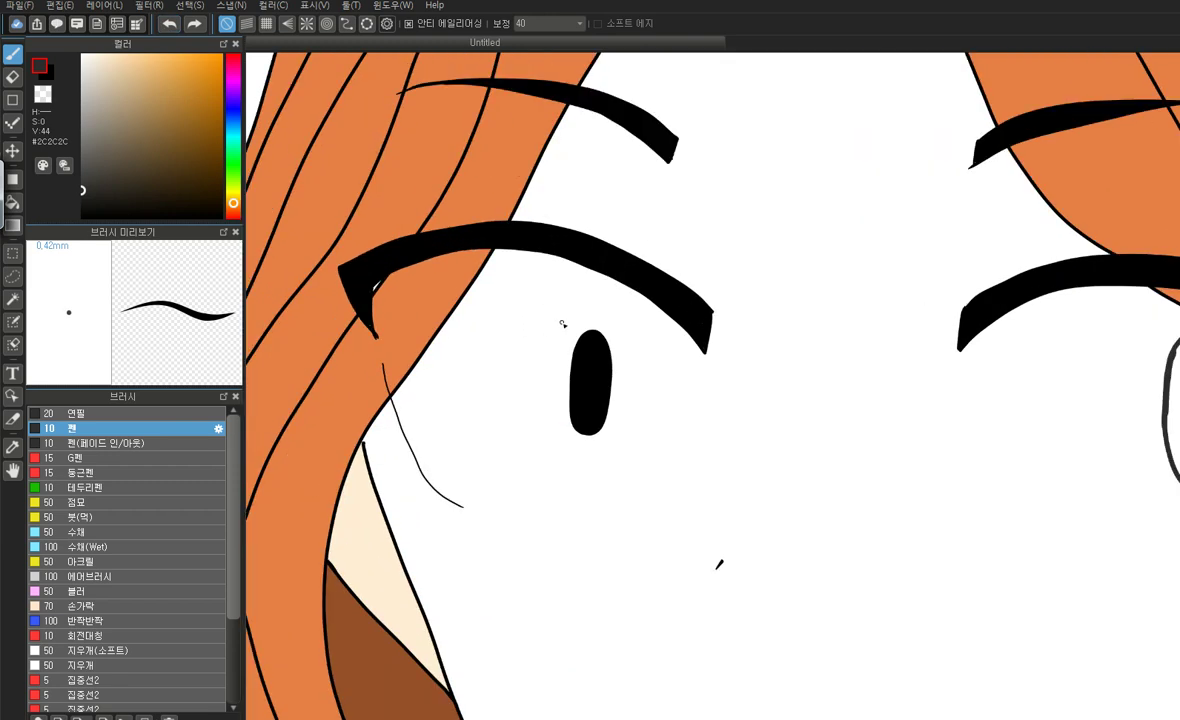
pyautogui.moveTo(618, 304)
pyautogui.mouseDown()
pyautogui.moveTo(654, 416)
pyautogui.moveTo(642, 470)
pyautogui.moveTo(575, 502)
pyautogui.moveTo(538, 467)
pyautogui.moveTo(551, 320)
pyautogui.mouseUp()
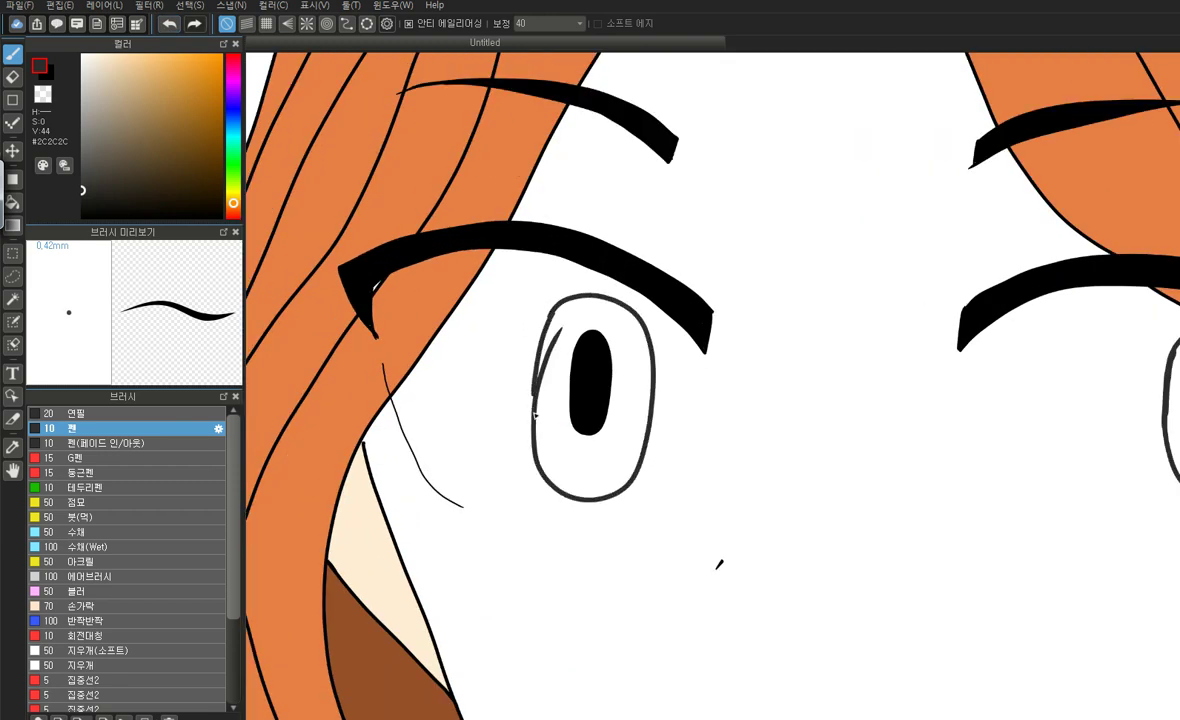
pyautogui.scroll(-3, 528, 315)
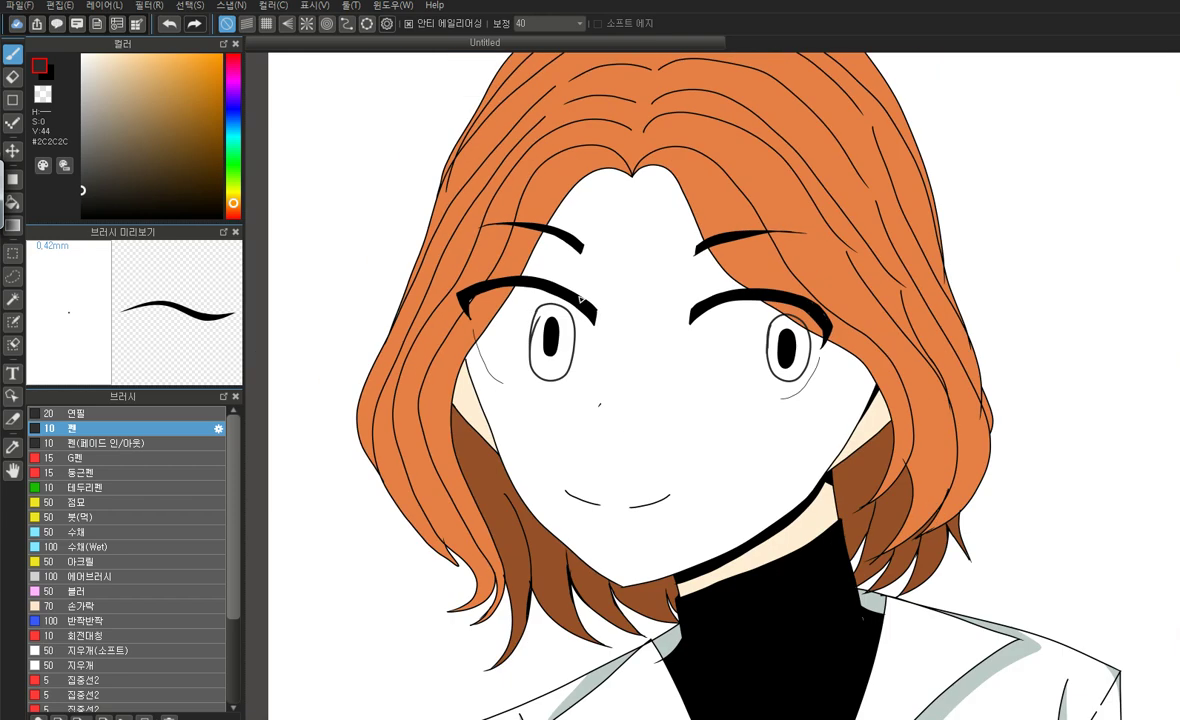
pyautogui.scroll(3, 580, 297)
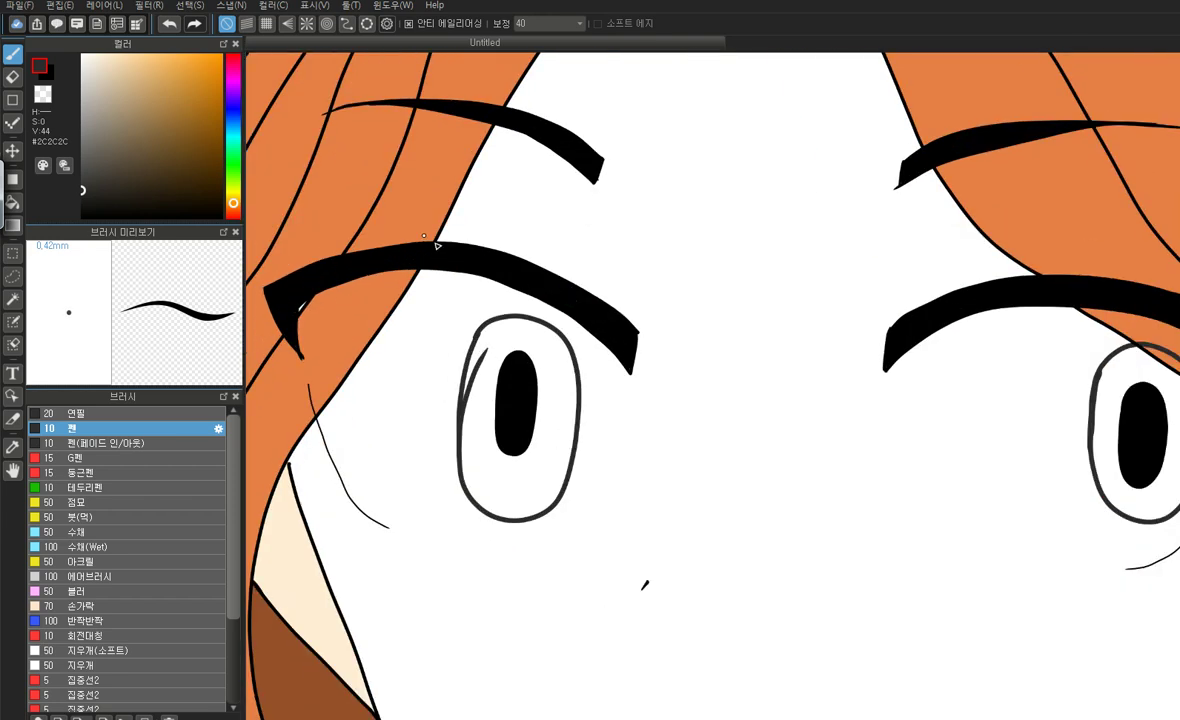
pyautogui.click(167, 25)
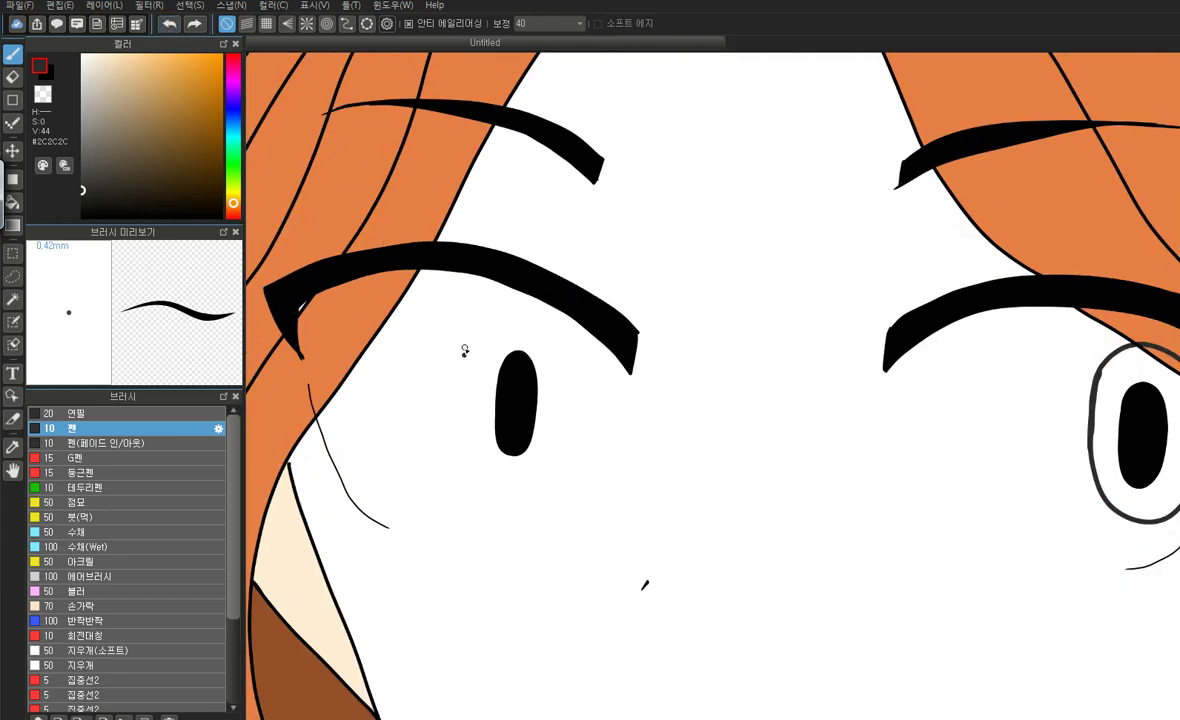
pyautogui.moveTo(581, 411)
pyautogui.mouseDown()
pyautogui.moveTo(533, 513)
pyautogui.moveTo(475, 495)
pyautogui.moveTo(450, 435)
pyautogui.moveTo(465, 350)
pyautogui.mouseUp()
pyautogui.hotkey('ctrl', 'z')
pyautogui.hotkey('ctrl', 'z')
pyautogui.moveTo(527, 325)
pyautogui.mouseDown()
pyautogui.moveTo(574, 362)
pyautogui.moveTo(582, 425)
pyautogui.mouseUp()
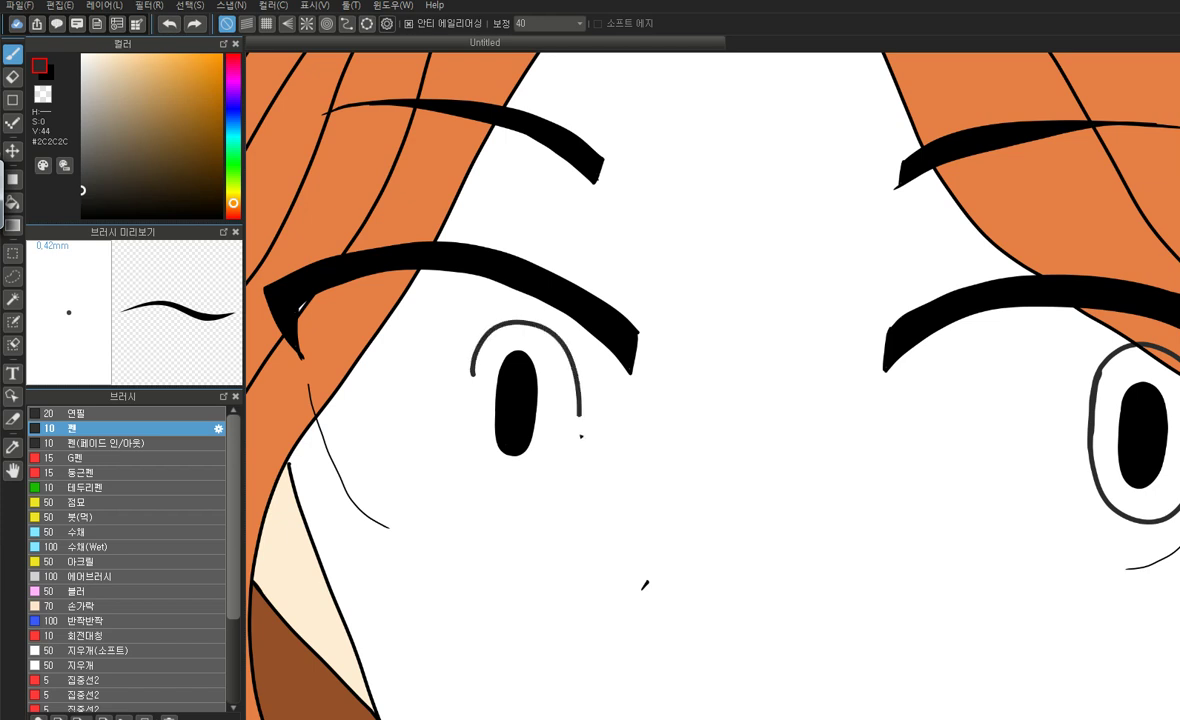
pyautogui.moveTo(478, 363); pyautogui.dragTo(466, 408)
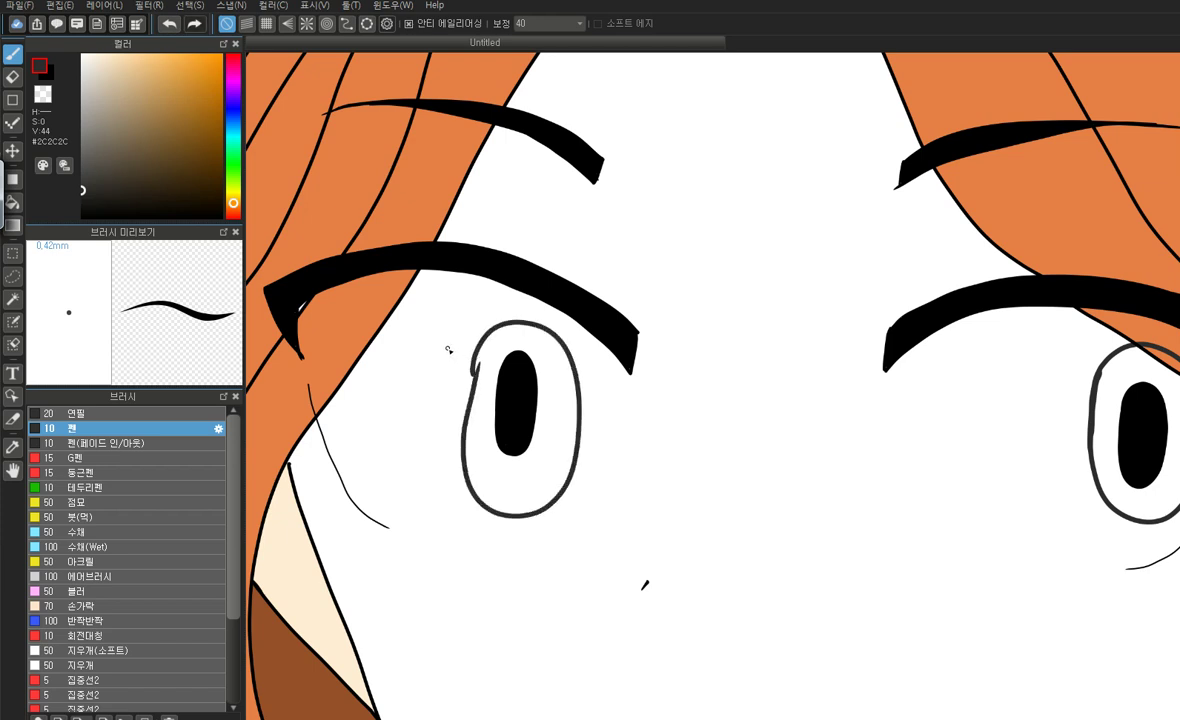
pyautogui.click(179, 24)
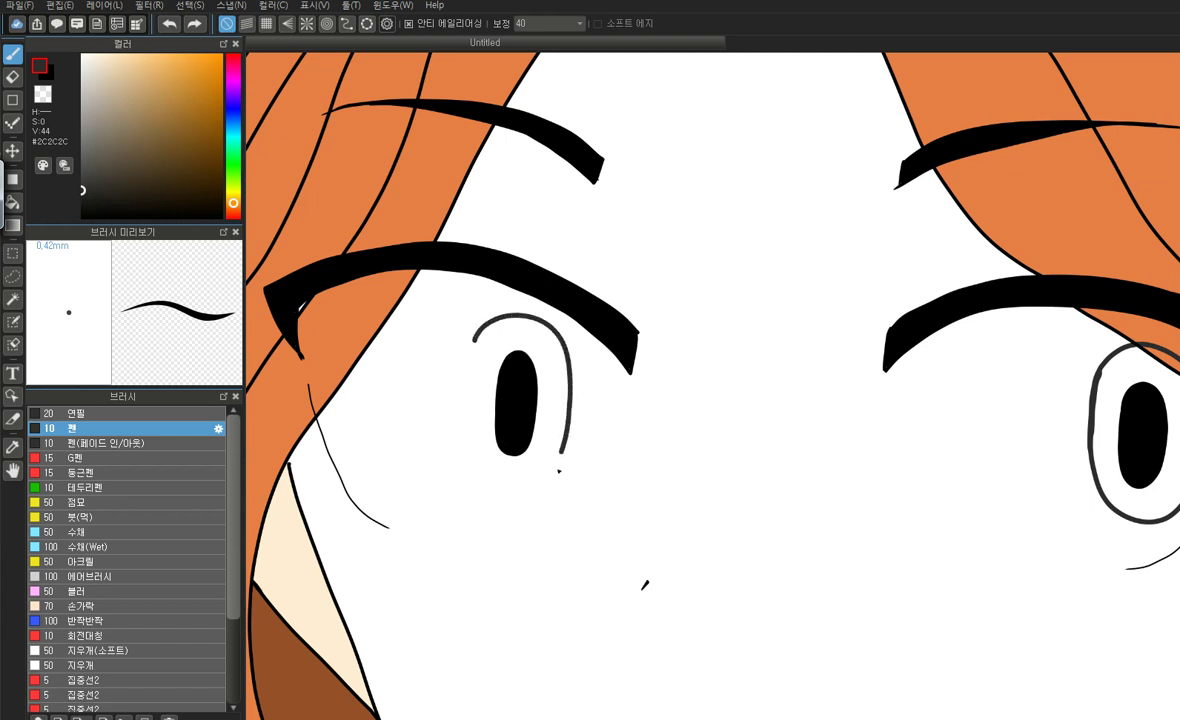
# Draw a closed dark grey #2C2C2C iris outline around the orange-haired character's other pupil with the 0.42 mm pen
pyautogui.moveTo(465, 449); pyautogui.dragTo(473, 380)
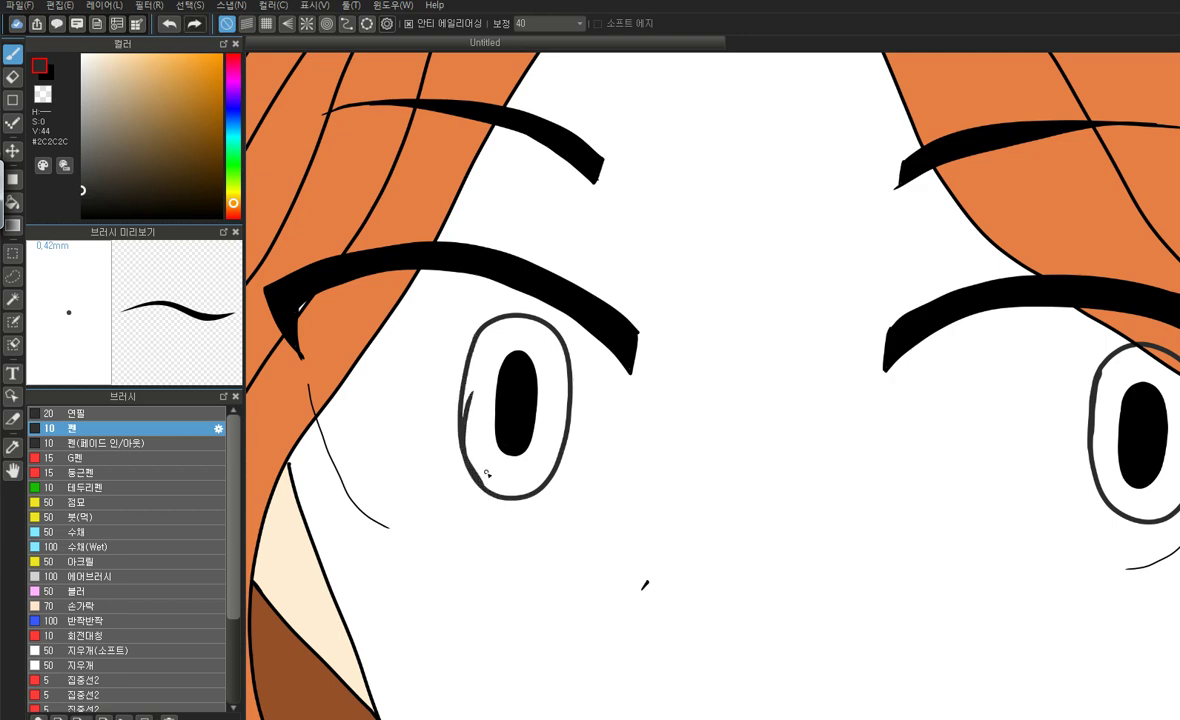
pyautogui.scroll(-5, 490, 474)
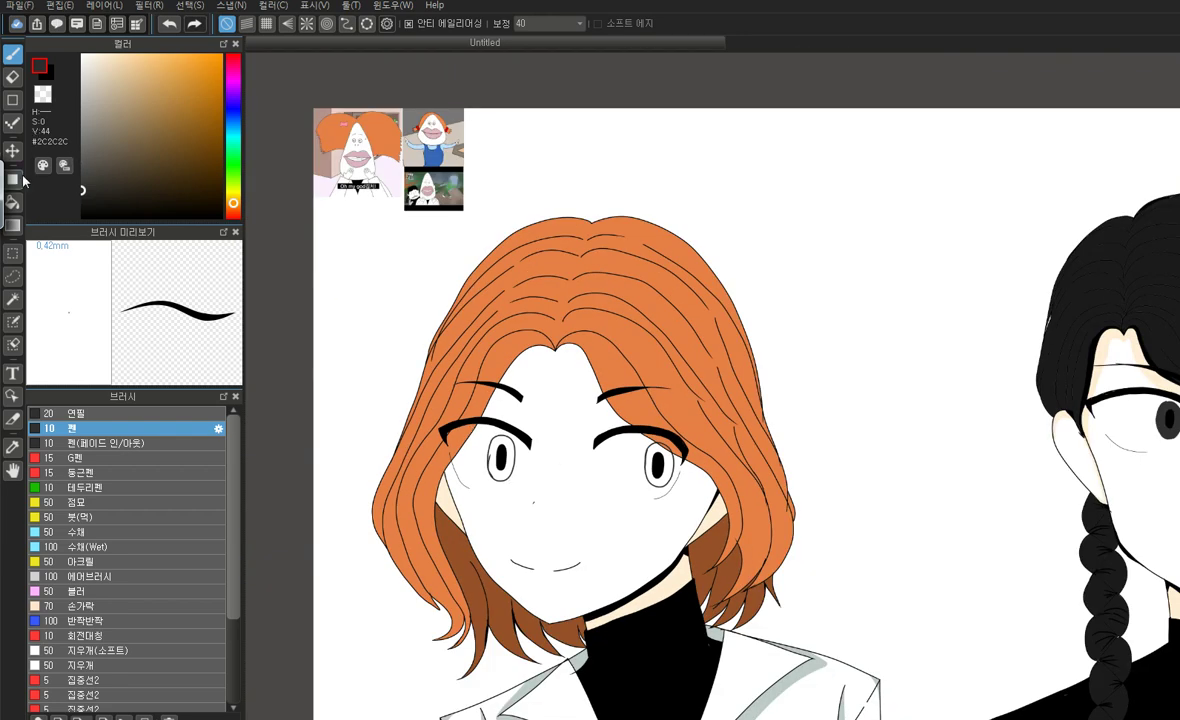
# Bucket-fill the white areas inside both of the orange-haired character's irises with dark grey #2C2C2C
pyautogui.click(21, 204)
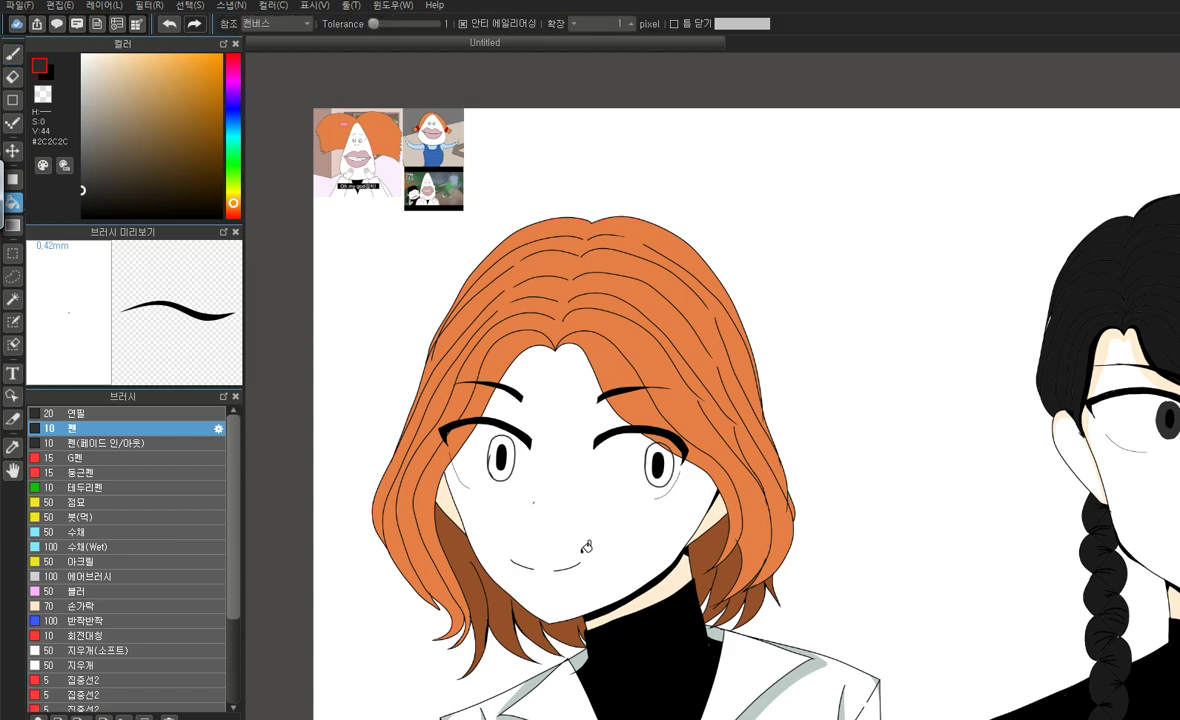
pyautogui.scroll(5, 530, 502)
pyautogui.click(418, 350)
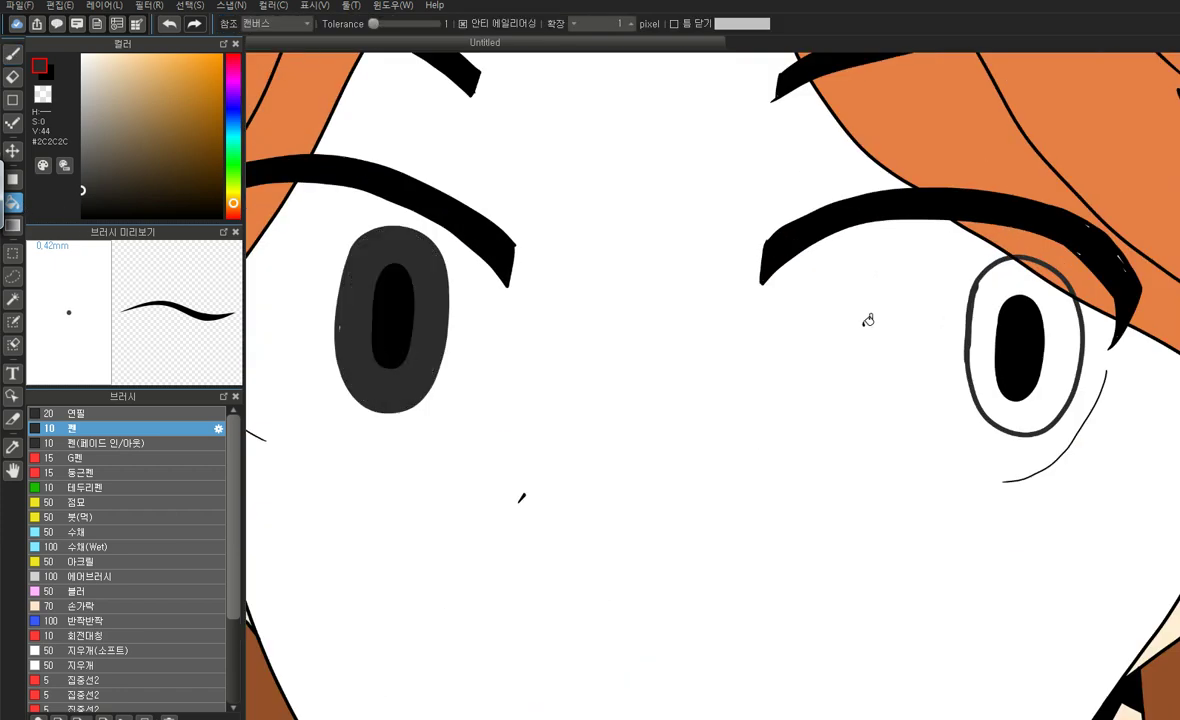
pyautogui.click(982, 316)
pyautogui.scroll(-5, 566, 400)
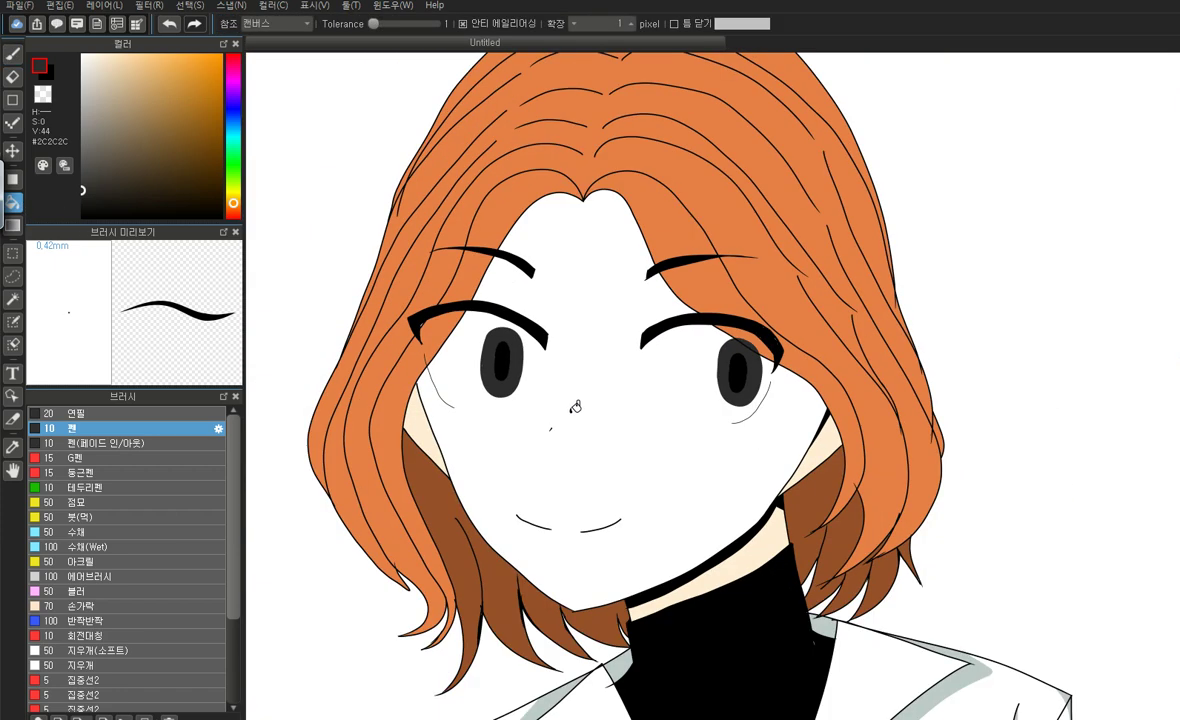
# Set the drawing colour to near-black grey #1F1F1F and switch to the Brush tool at the braided character's eye away from the braid
pyautogui.scroll(-3, 736, 430)
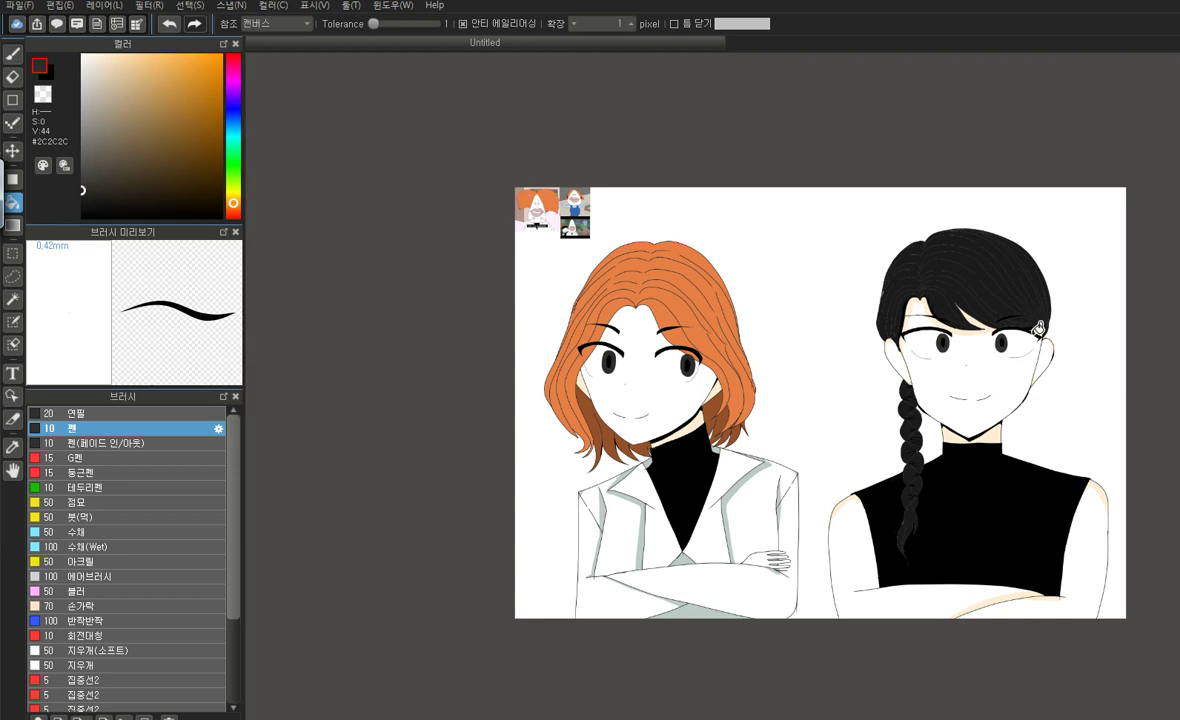
pyautogui.rightClick(1146, 334)
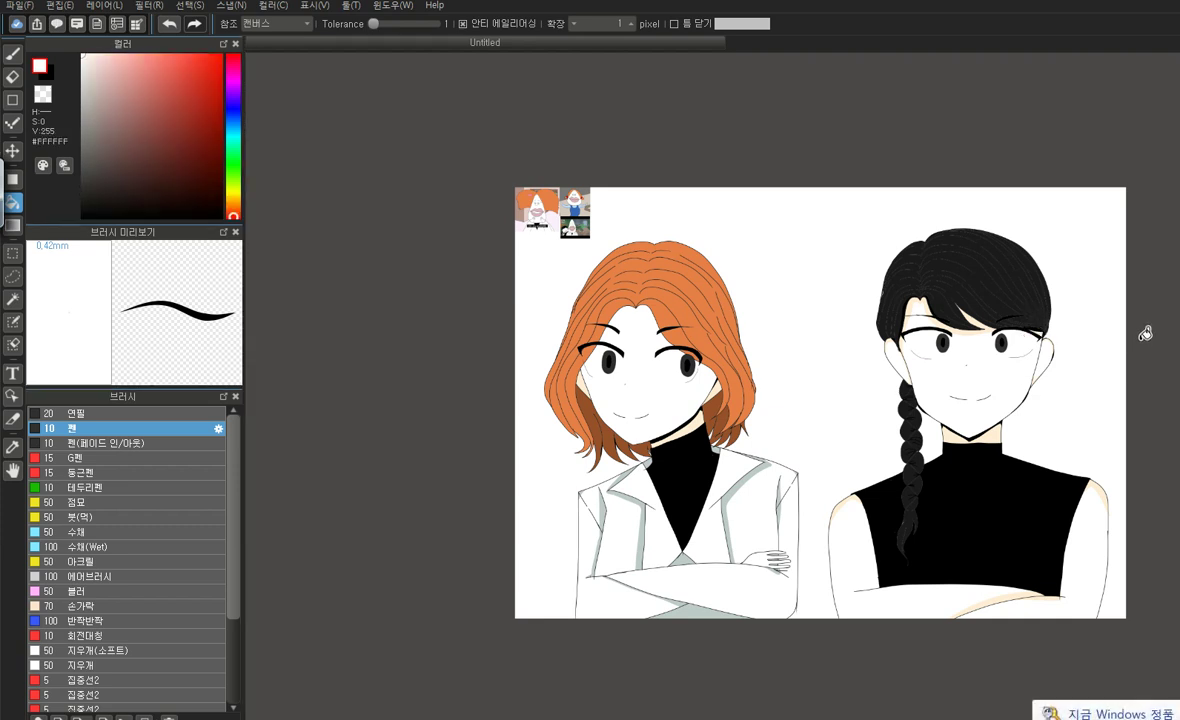
pyautogui.press('x')
pyautogui.scroll(6, 955, 340)
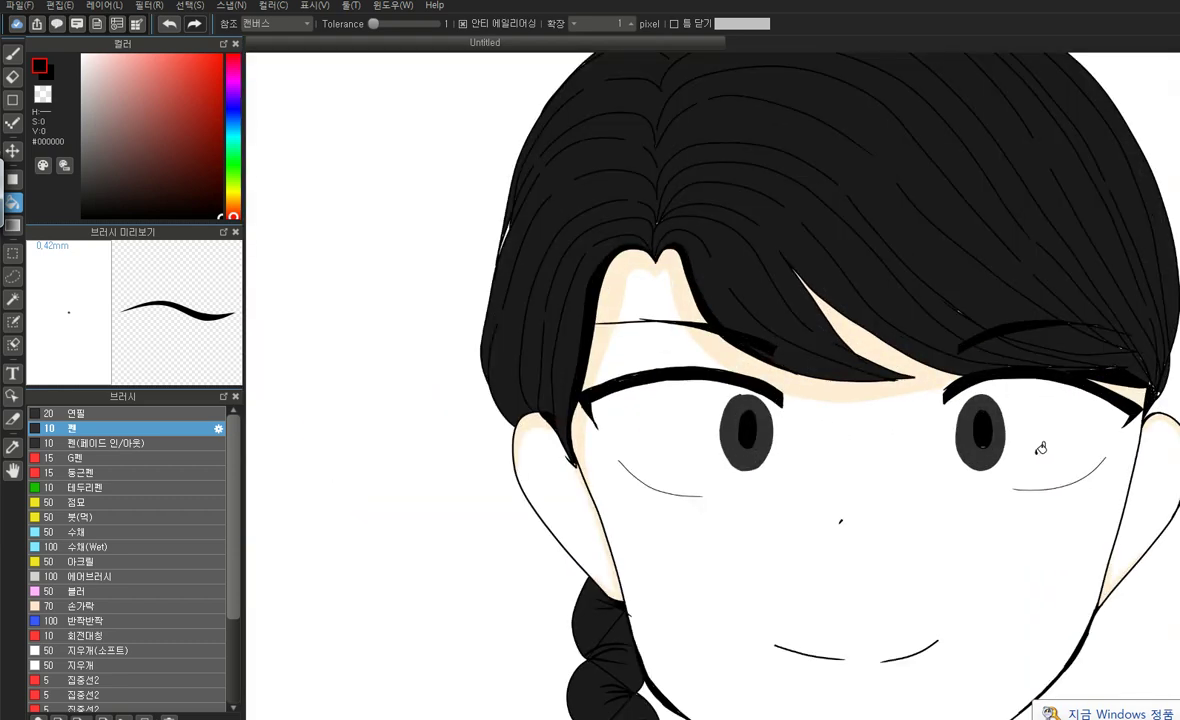
pyautogui.scroll(2, 916, 408)
pyautogui.keyDown('alt'); pyautogui.click(752, 371); pyautogui.keyUp('alt')
pyautogui.click(81, 199)
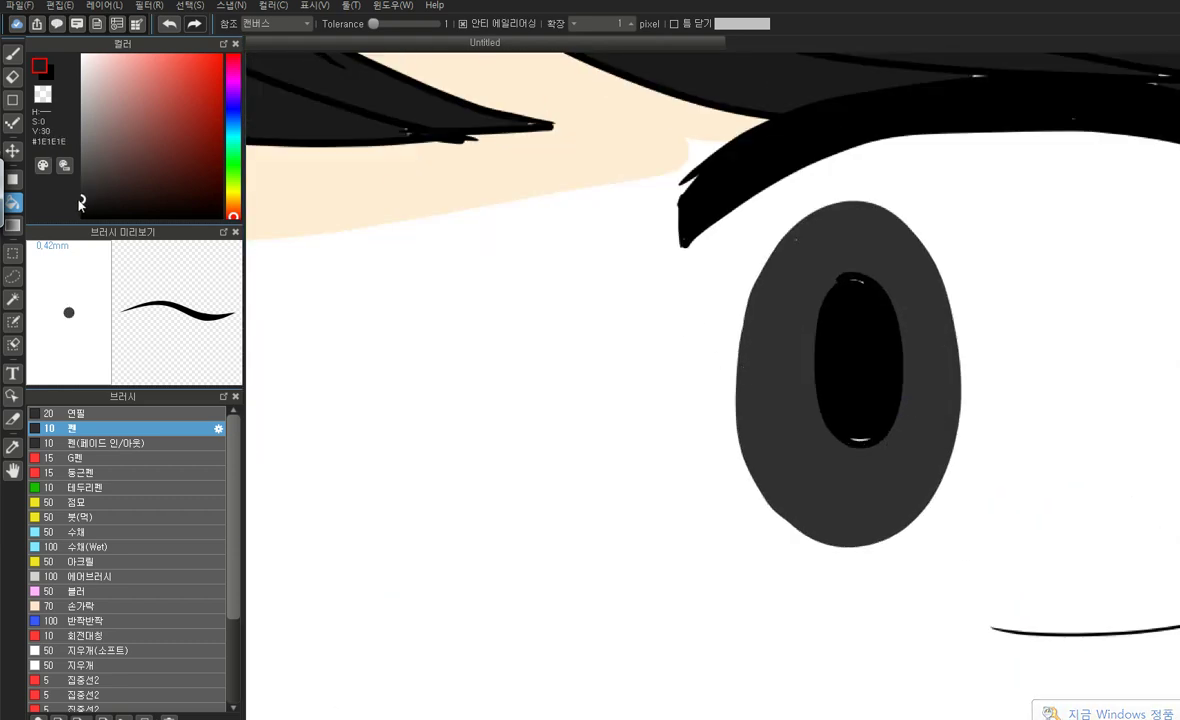
pyautogui.click(14, 55)
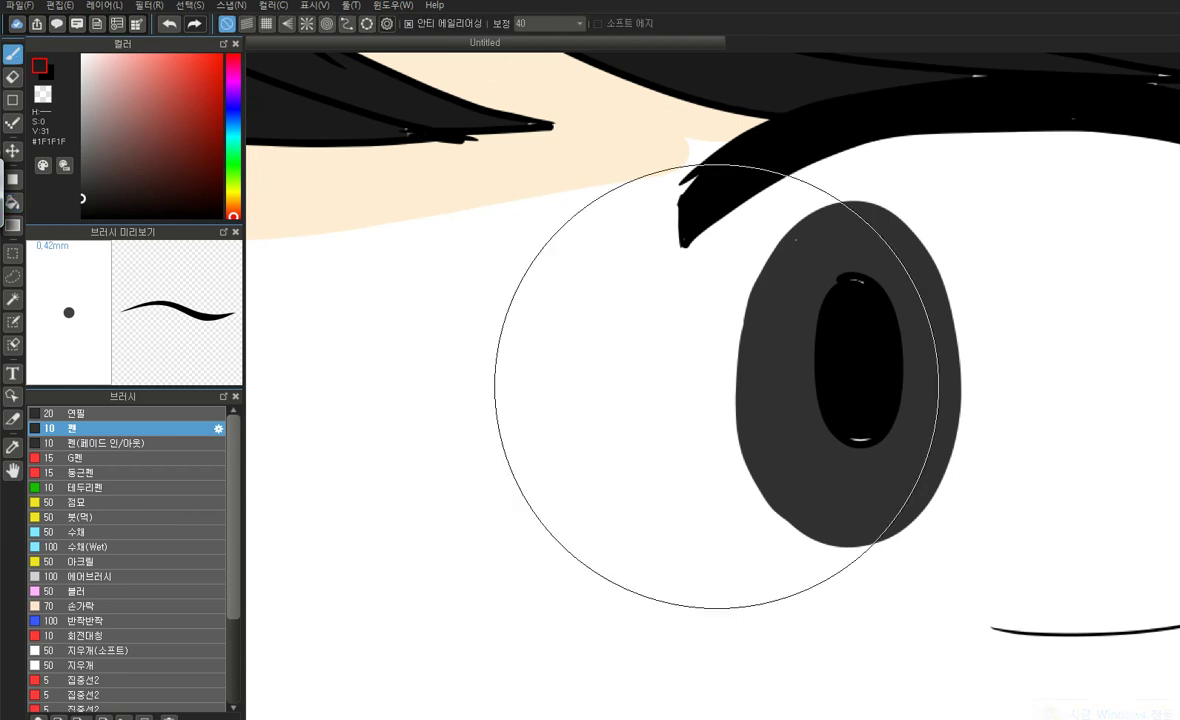
# Choose the wet watercolour brush 수채(Wet) for shading the braided character's iris
pyautogui.click(131, 488)
pyautogui.click(130, 518)
pyautogui.click(128, 505)
pyautogui.click(128, 517)
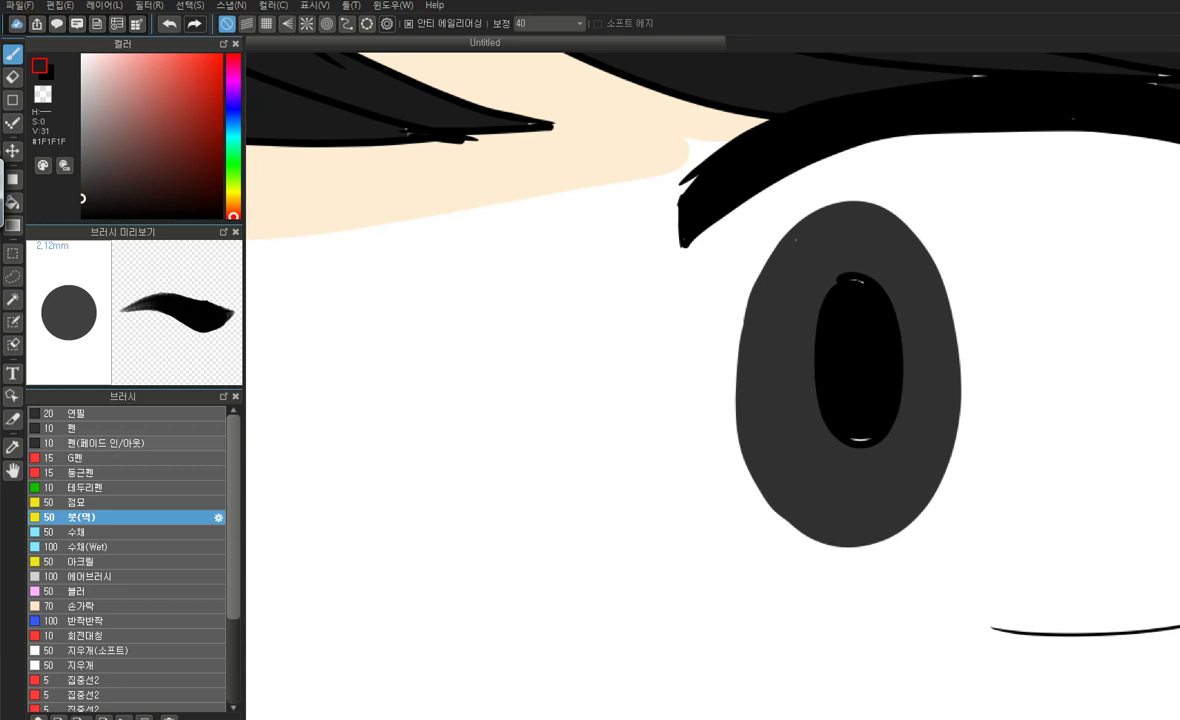
pyautogui.click(104, 531)
pyautogui.click(100, 546)
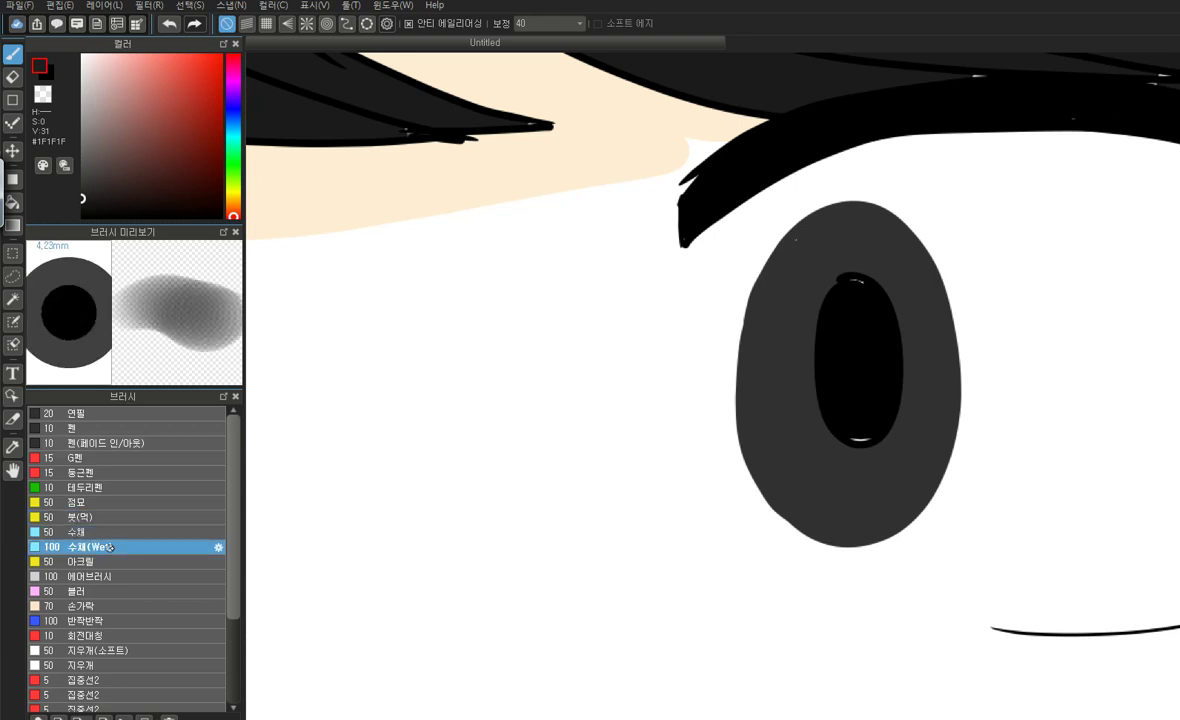
# Shade the lower half of both of the braided character's irises with #1F1F1F using the 4.23 mm wet watercolour brush
pyautogui.moveTo(803, 423)
pyautogui.mouseDown()
pyautogui.moveTo(829, 401)
pyautogui.moveTo(887, 418)
pyautogui.moveTo(895, 451)
pyautogui.moveTo(845, 490)
pyautogui.moveTo(814, 442)
pyautogui.moveTo(891, 422)
pyautogui.moveTo(815, 473)
pyautogui.moveTo(900, 434)
pyautogui.moveTo(809, 444)
pyautogui.moveTo(864, 485)
pyautogui.moveTo(895, 412)
pyautogui.moveTo(840, 401)
pyautogui.moveTo(837, 495)
pyautogui.moveTo(870, 500)
pyautogui.moveTo(826, 410)
pyautogui.moveTo(793, 453)
pyautogui.moveTo(903, 431)
pyautogui.moveTo(825, 393)
pyautogui.moveTo(896, 481)
pyautogui.moveTo(917, 441)
pyautogui.moveTo(841, 423)
pyautogui.moveTo(867, 447)
pyautogui.mouseUp()
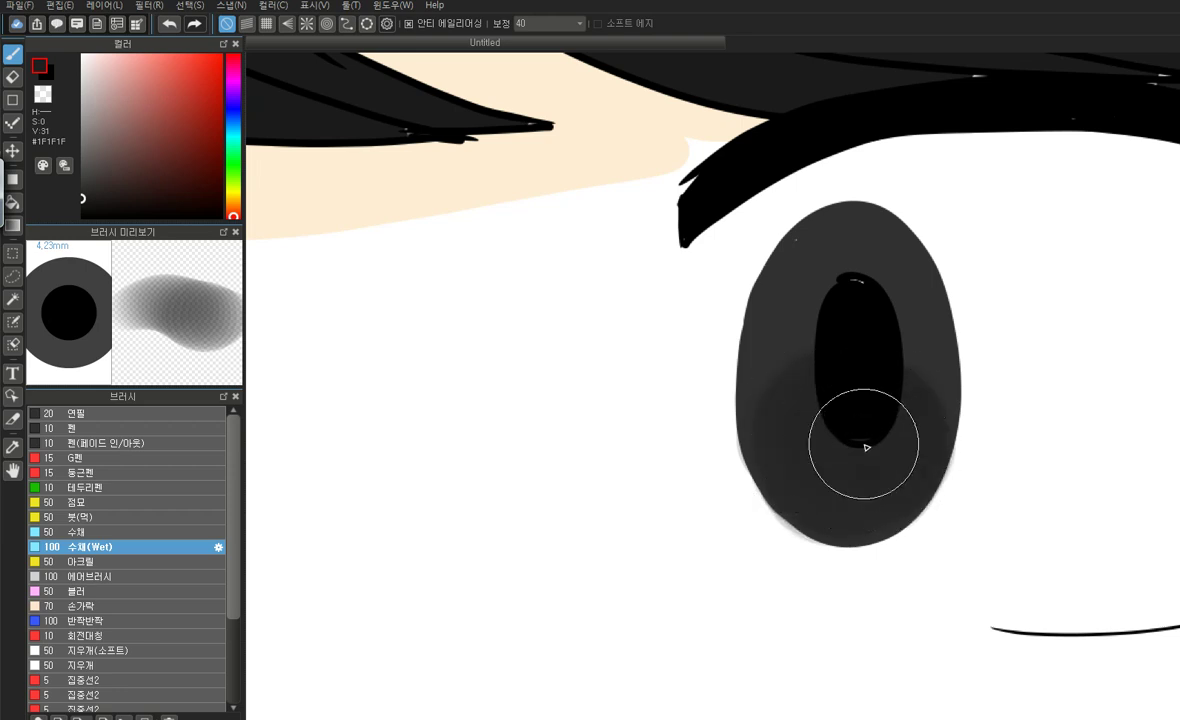
pyautogui.scroll(-5, 816, 420)
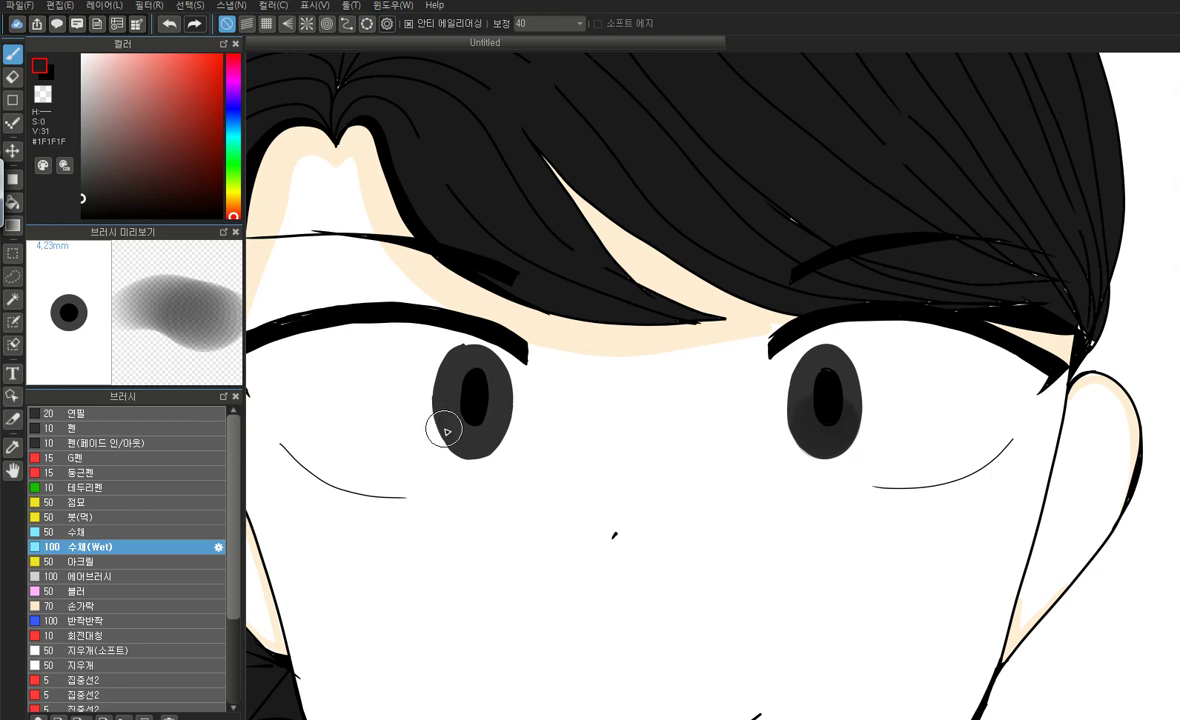
pyautogui.scroll(3, 456, 416)
pyautogui.scroll(2, 458, 423)
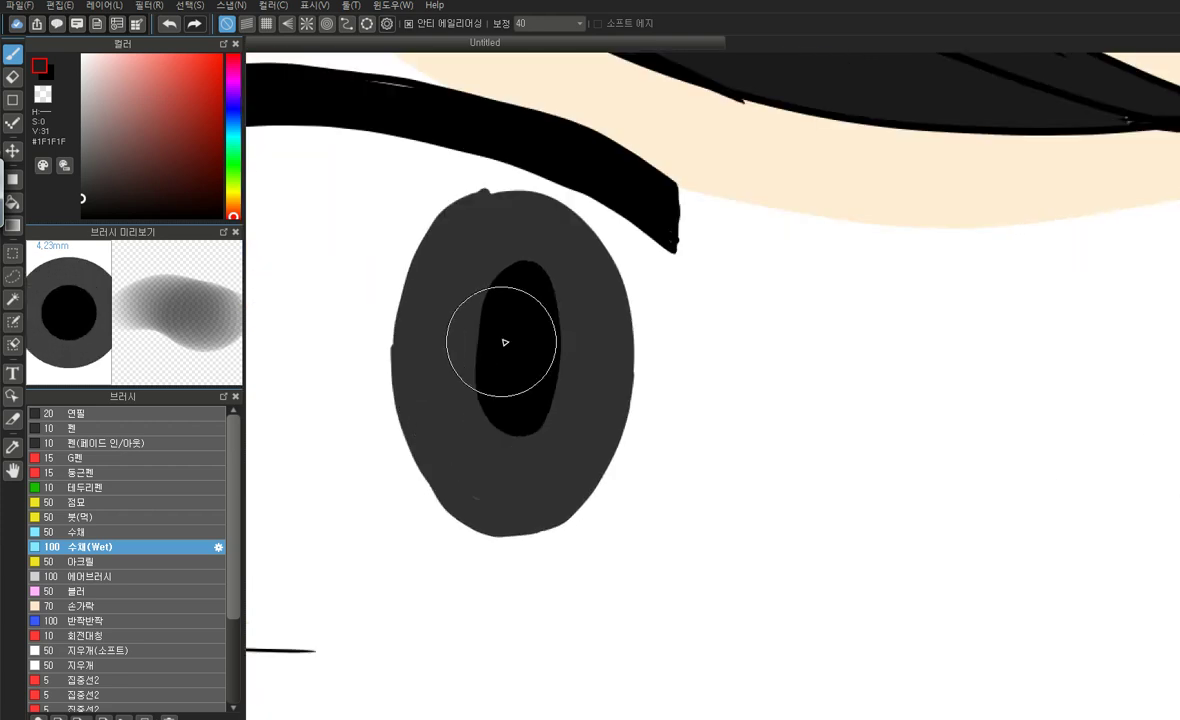
pyautogui.moveTo(456, 403)
pyautogui.mouseDown()
pyautogui.moveTo(491, 378)
pyautogui.moveTo(555, 402)
pyautogui.moveTo(577, 427)
pyautogui.moveTo(525, 478)
pyautogui.moveTo(478, 461)
pyautogui.moveTo(504, 393)
pyautogui.moveTo(550, 470)
pyautogui.moveTo(474, 426)
pyautogui.moveTo(559, 431)
pyautogui.moveTo(469, 435)
pyautogui.moveTo(558, 453)
pyautogui.moveTo(482, 428)
pyautogui.moveTo(547, 472)
pyautogui.moveTo(489, 389)
pyautogui.moveTo(527, 477)
pyautogui.mouseUp()
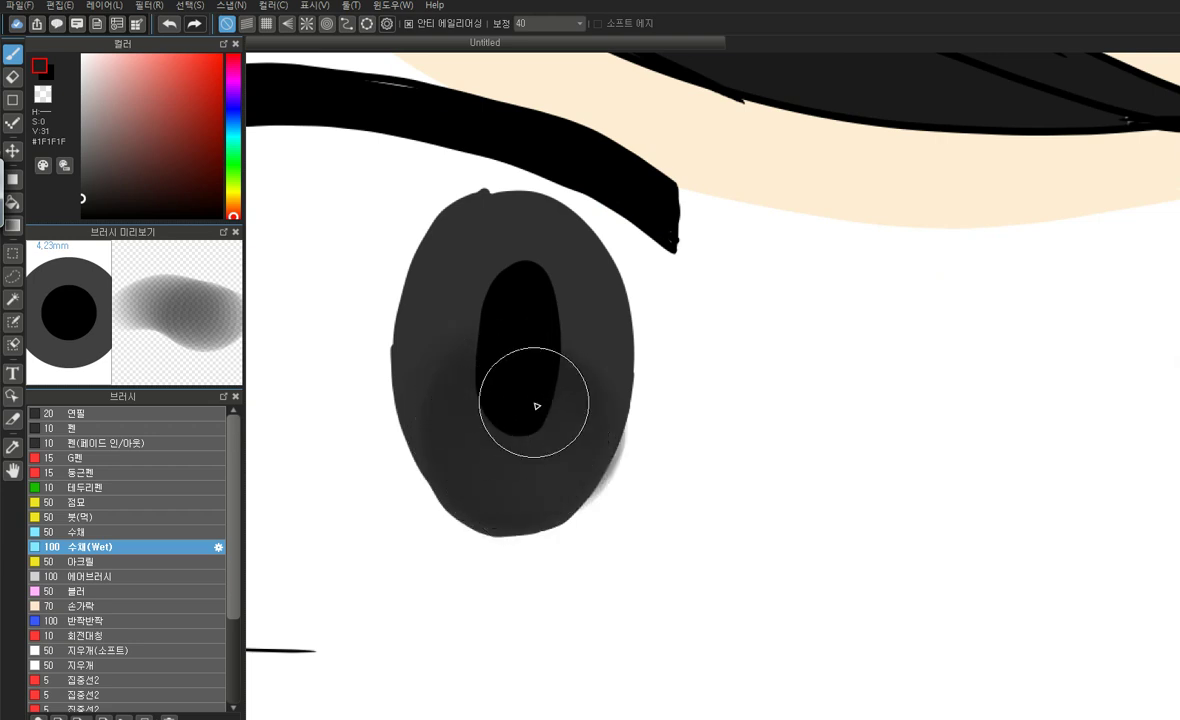
# Darken the lower outer part of the braided character's iris on the braid side with another #1F1F1F wash
pyautogui.scroll(-4, 530, 380)
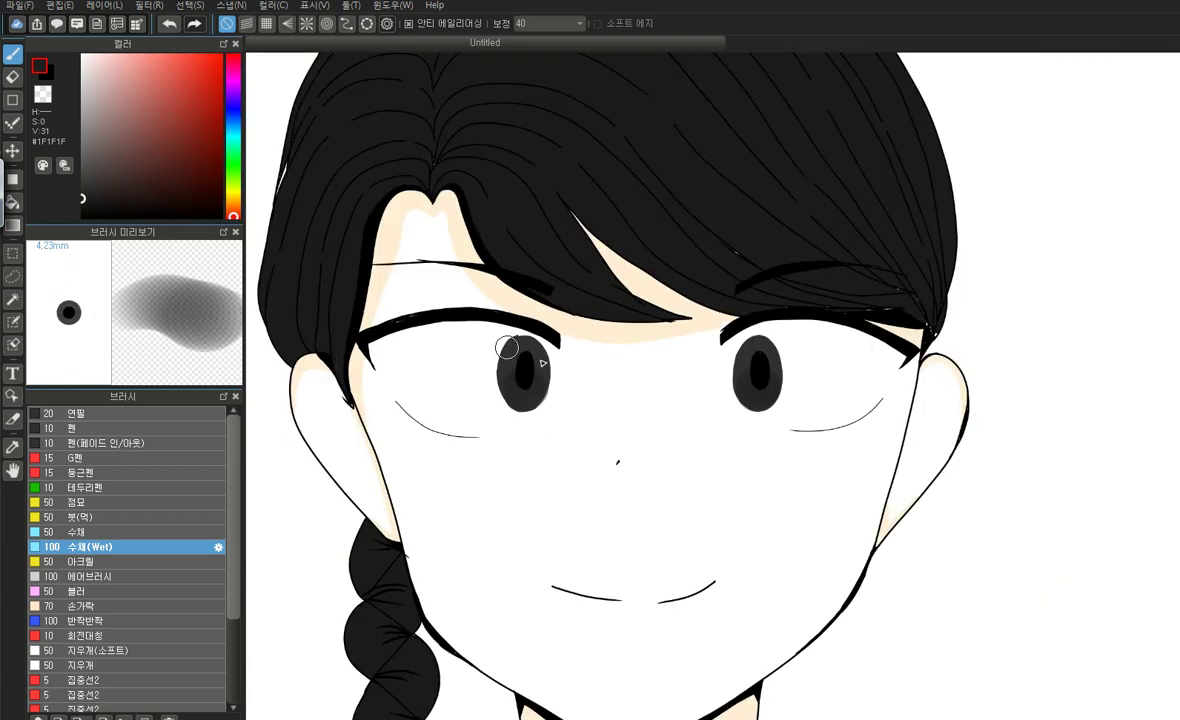
pyautogui.scroll(4, 514, 345)
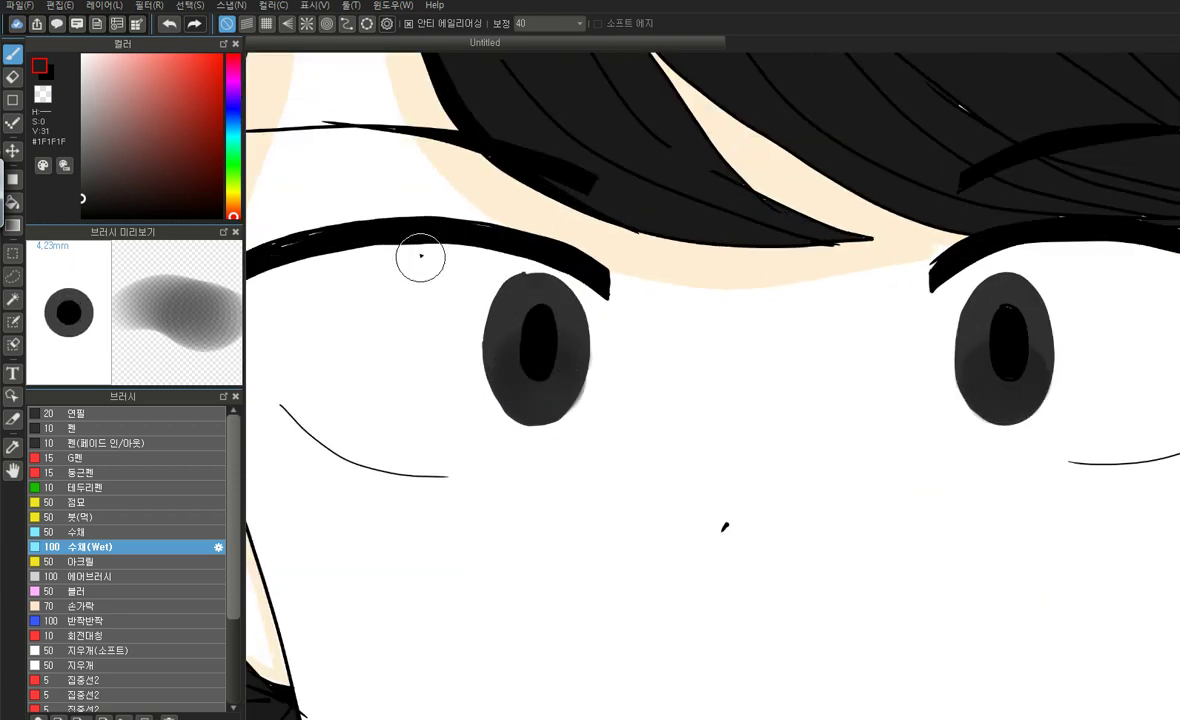
pyautogui.scroll(5, 508, 348)
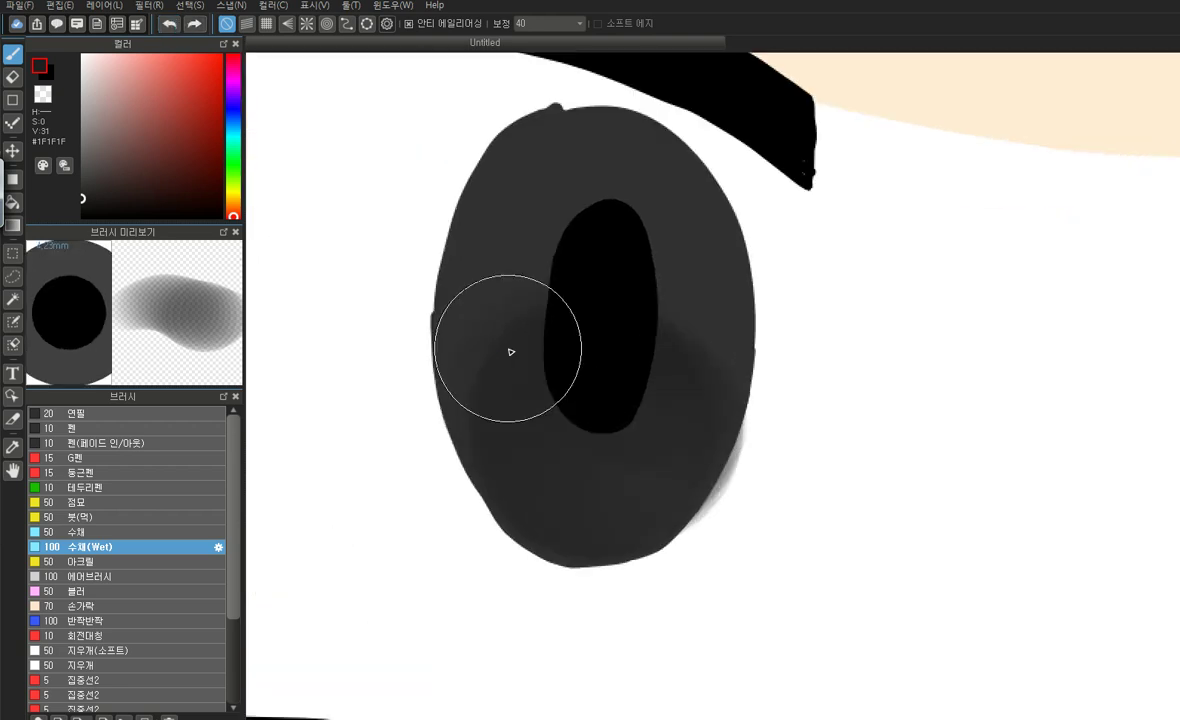
pyautogui.moveTo(519, 428)
pyautogui.mouseDown()
pyautogui.moveTo(526, 373)
pyautogui.moveTo(561, 345)
pyautogui.moveTo(627, 371)
pyautogui.moveTo(642, 411)
pyautogui.moveTo(635, 433)
pyautogui.moveTo(662, 371)
pyautogui.moveTo(601, 338)
pyautogui.moveTo(546, 359)
pyautogui.moveTo(548, 394)
pyautogui.moveTo(496, 380)
pyautogui.mouseUp()
pyautogui.scroll(-4, 497, 380)
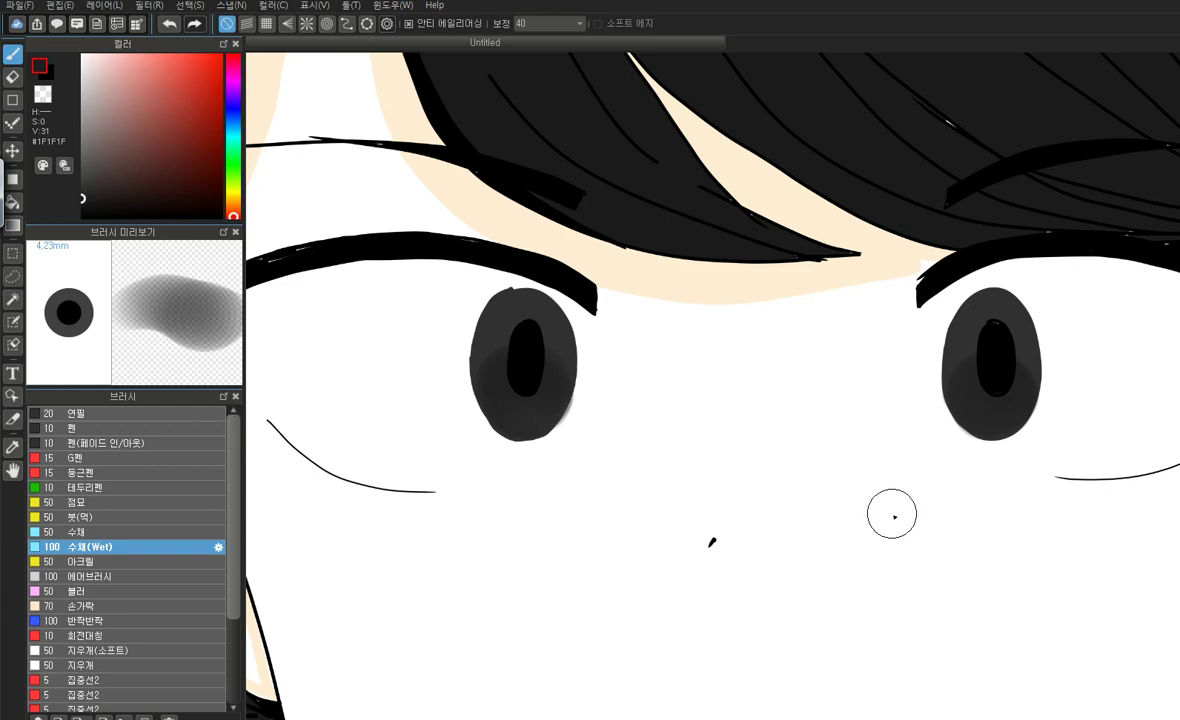
# Shade the lower half of the orange-haired character's iris that overlaps the hair with #1F1F1F at 4.23 mm
pyautogui.scroll(-3, 890, 505)
pyautogui.scroll(-2, 658, 377)
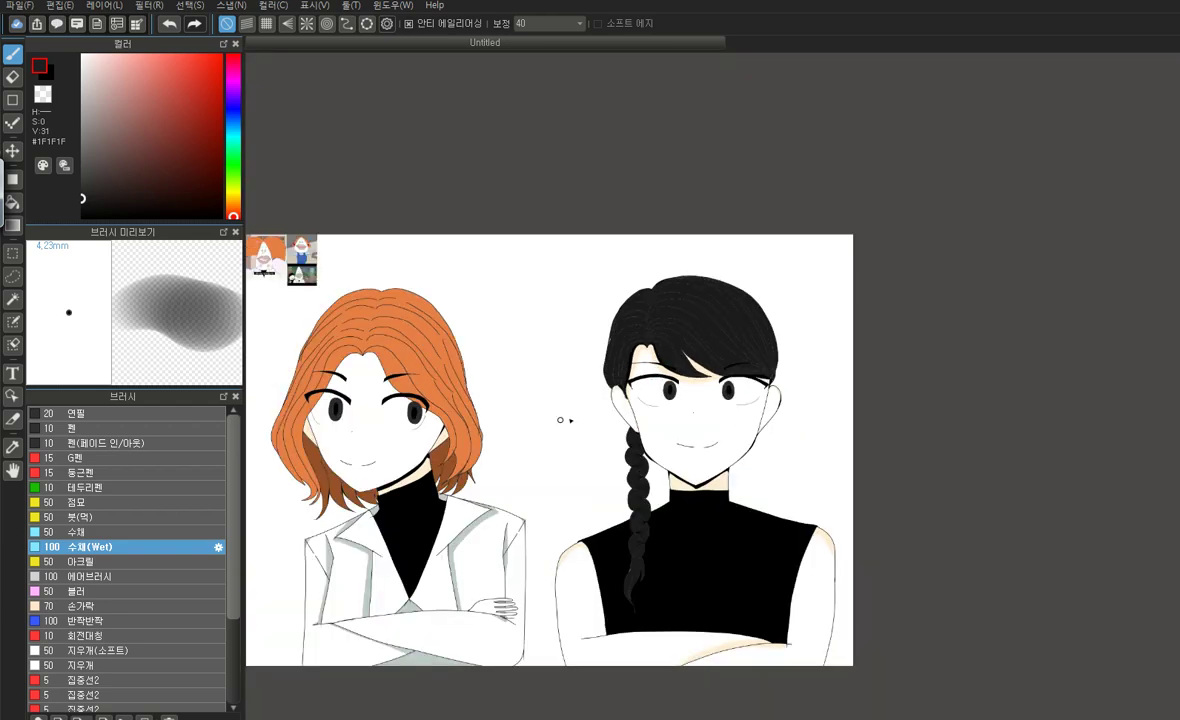
pyautogui.scroll(8, 412, 408)
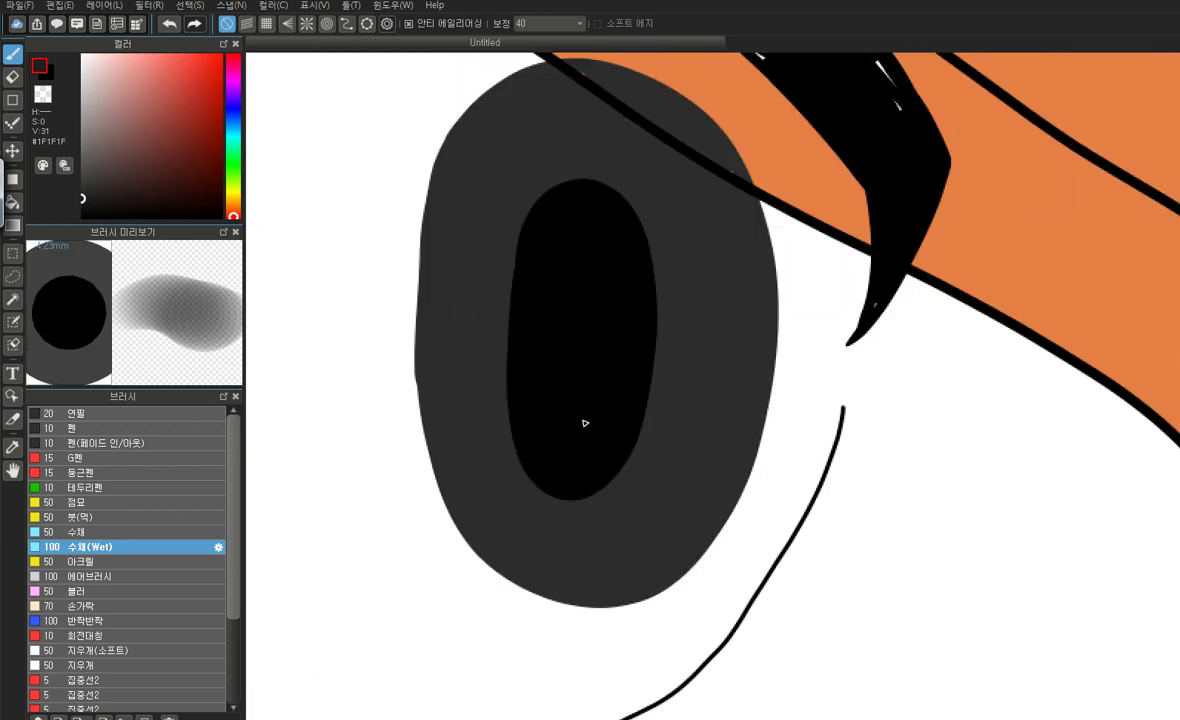
pyautogui.moveTo(518, 368)
pyautogui.mouseDown()
pyautogui.moveTo(505, 456)
pyautogui.moveTo(522, 400)
pyautogui.moveTo(603, 386)
pyautogui.moveTo(655, 411)
pyautogui.moveTo(662, 447)
pyautogui.moveTo(641, 512)
pyautogui.moveTo(524, 486)
pyautogui.moveTo(634, 389)
pyautogui.moveTo(613, 522)
pyautogui.moveTo(529, 438)
pyautogui.moveTo(603, 456)
pyautogui.mouseUp()
pyautogui.scroll(-8, 603, 456)
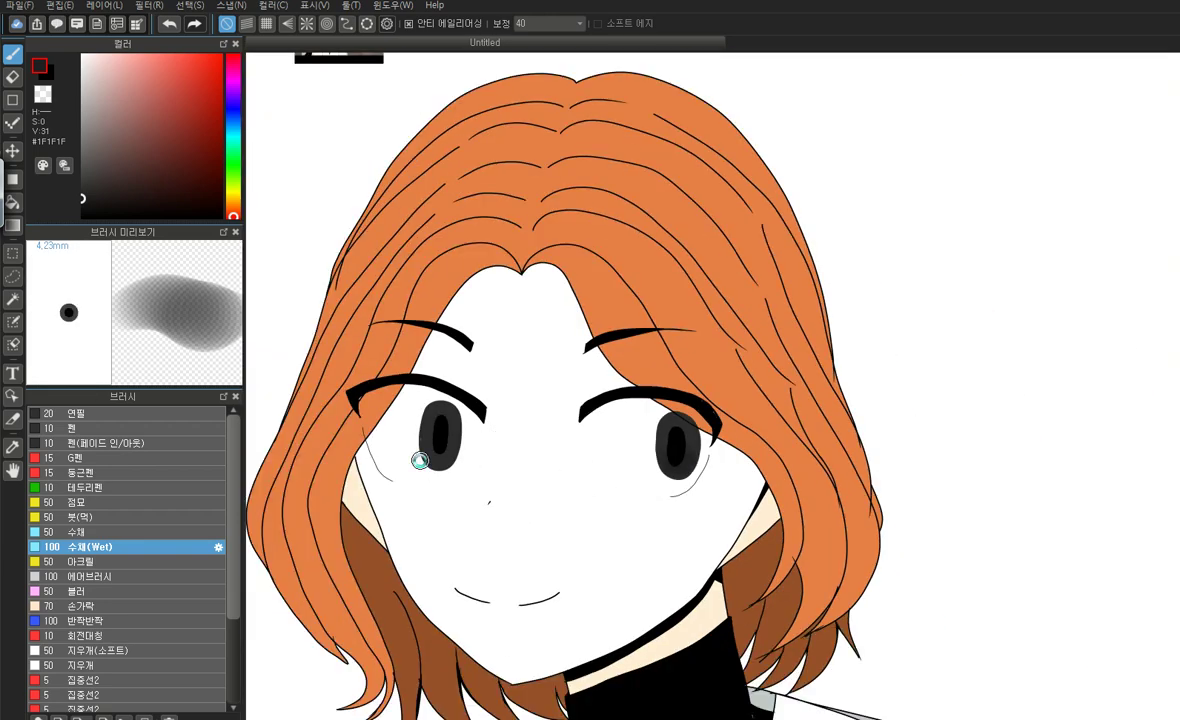
# Shade the lower half of the orange-haired character's other iris, clear of the hair, with the same #1F1F1F watercolour brush
pyautogui.scroll(8, 420, 460)
pyautogui.moveTo(480, 428)
pyautogui.mouseDown()
pyautogui.moveTo(476, 376)
pyautogui.moveTo(527, 354)
pyautogui.moveTo(577, 384)
pyautogui.moveTo(592, 424)
pyautogui.moveTo(545, 466)
pyautogui.moveTo(480, 431)
pyautogui.moveTo(563, 391)
pyautogui.moveTo(484, 437)
pyautogui.moveTo(558, 442)
pyautogui.moveTo(573, 371)
pyautogui.moveTo(493, 386)
pyautogui.moveTo(543, 456)
pyautogui.moveTo(499, 436)
pyautogui.mouseUp()
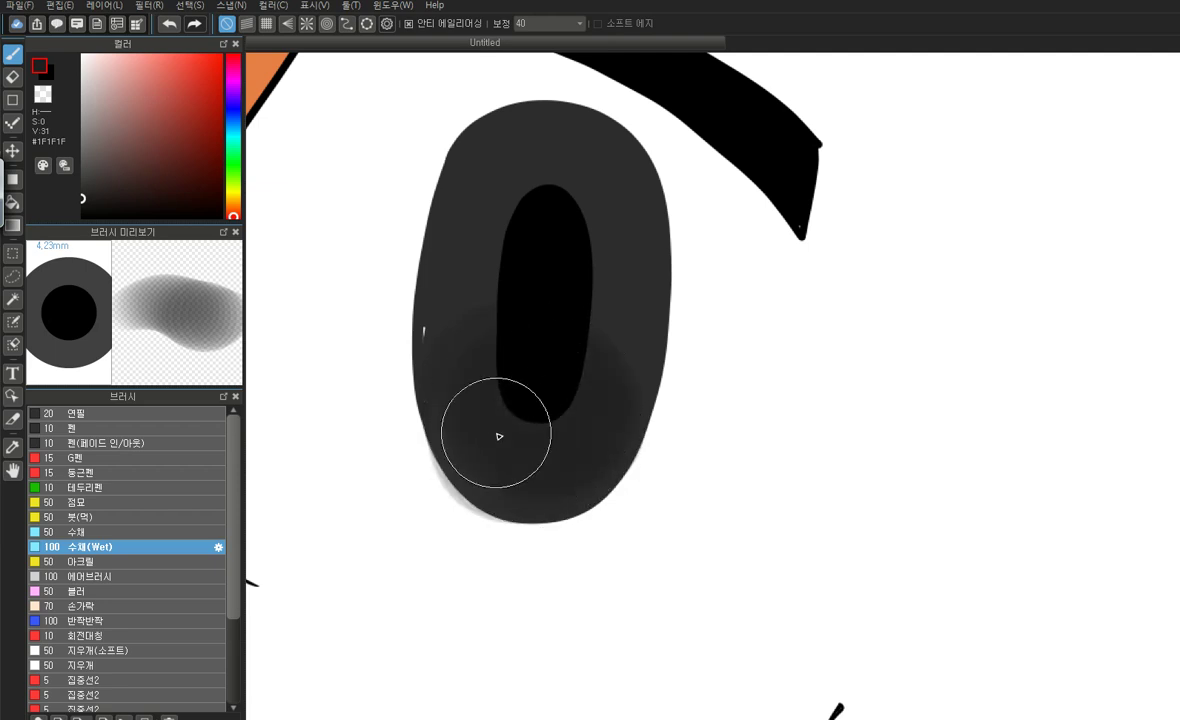
pyautogui.scroll(-4, 500, 428)
pyautogui.scroll(4, 496, 420)
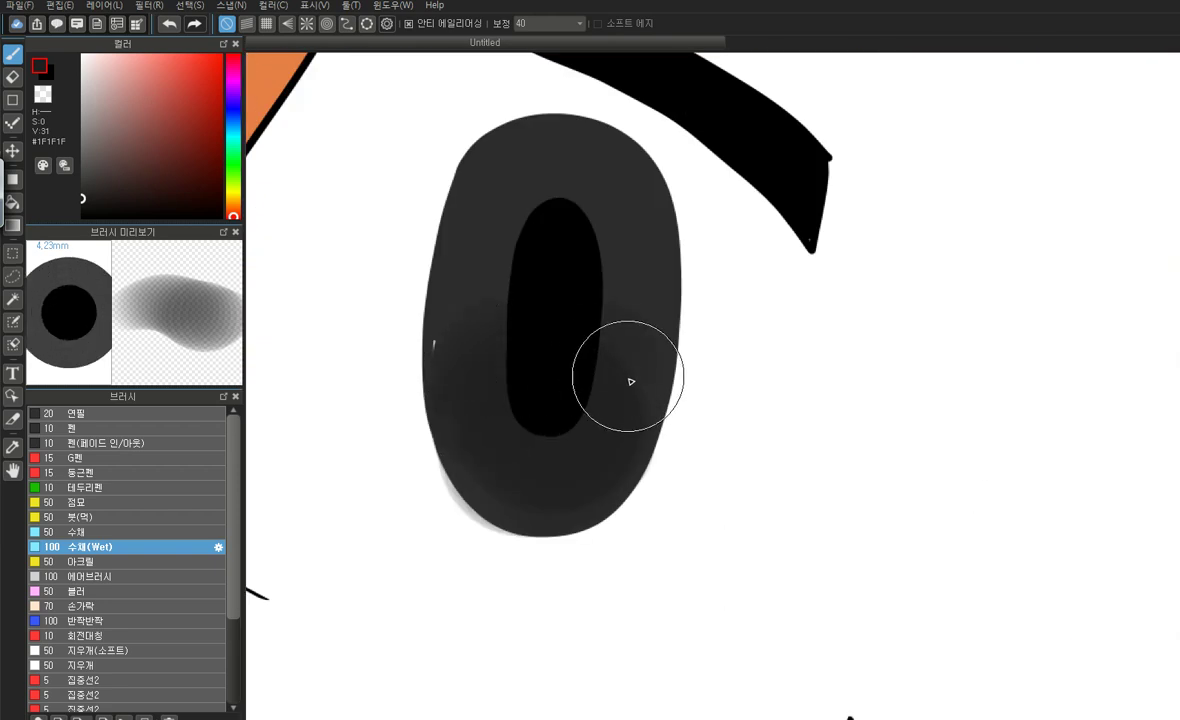
pyautogui.click(170, 23)
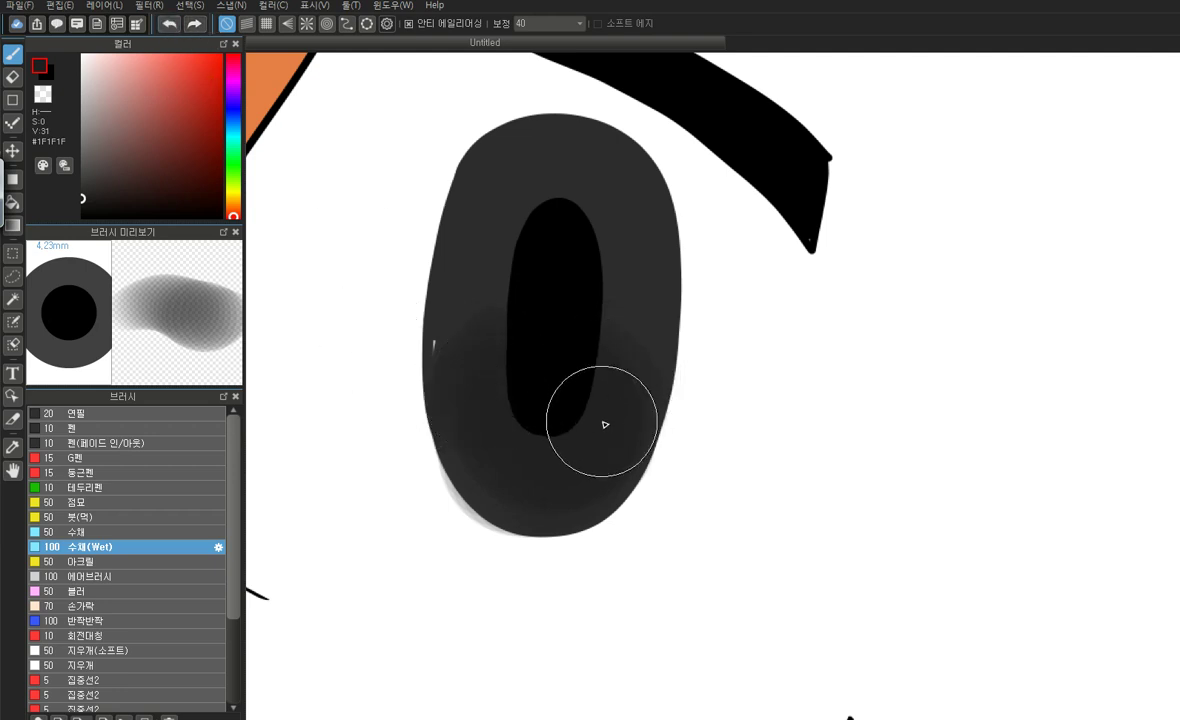
pyautogui.scroll(-6, 605, 424)
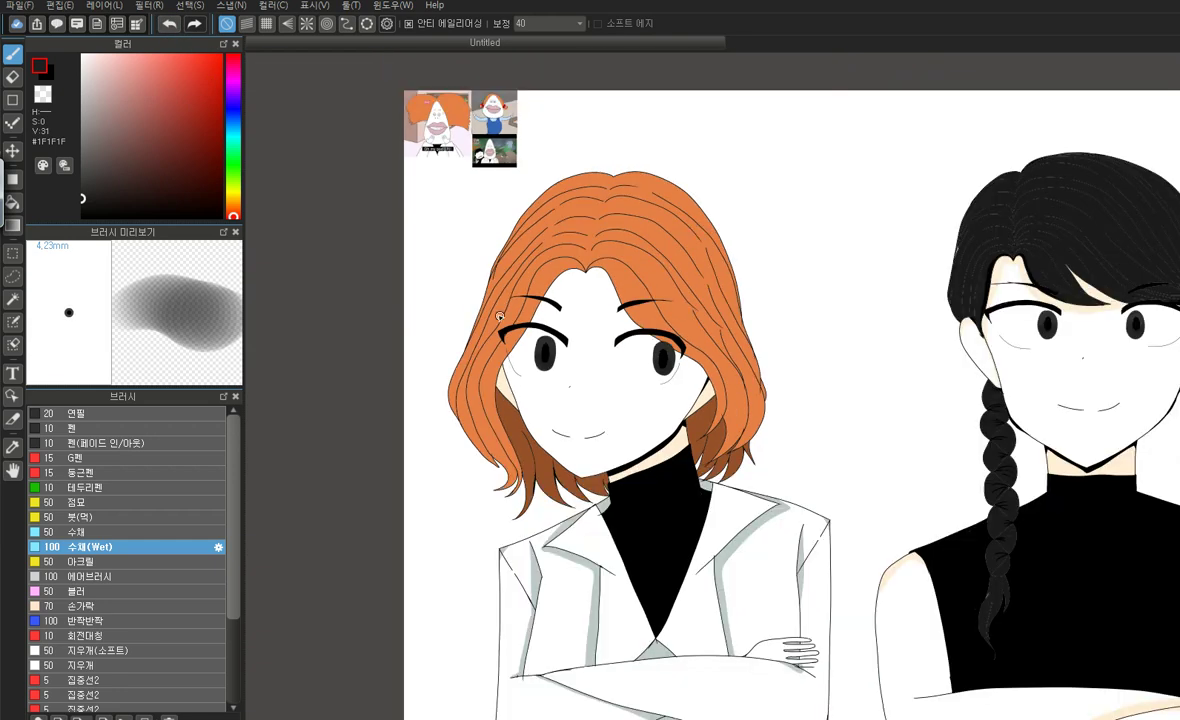
# Reduce the wet watercolour brush to 2.12 mm and set the drawing colour to light grey #ACACAC
pyautogui.scroll(-2, 526, 357)
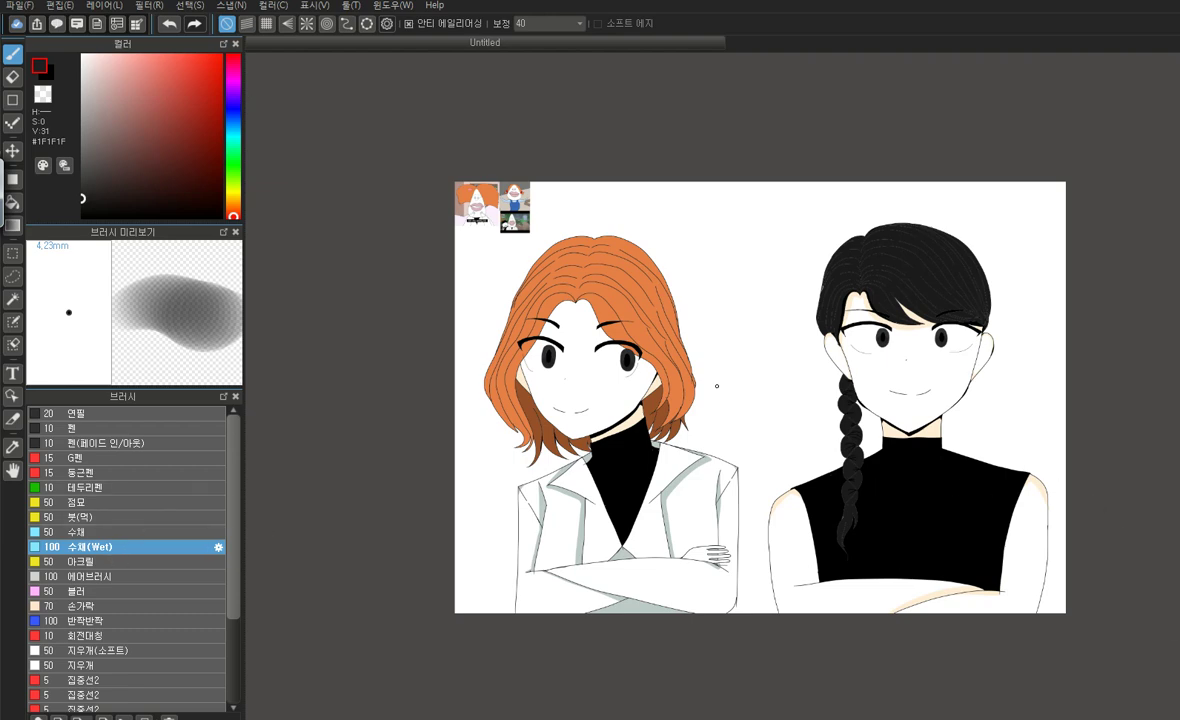
pyautogui.press('[')
pyautogui.press('[')
pyautogui.press('[')
pyautogui.press('[')
pyautogui.press('[')
pyautogui.press('[')
pyautogui.press('[')
pyautogui.scroll(8, 530, 327)
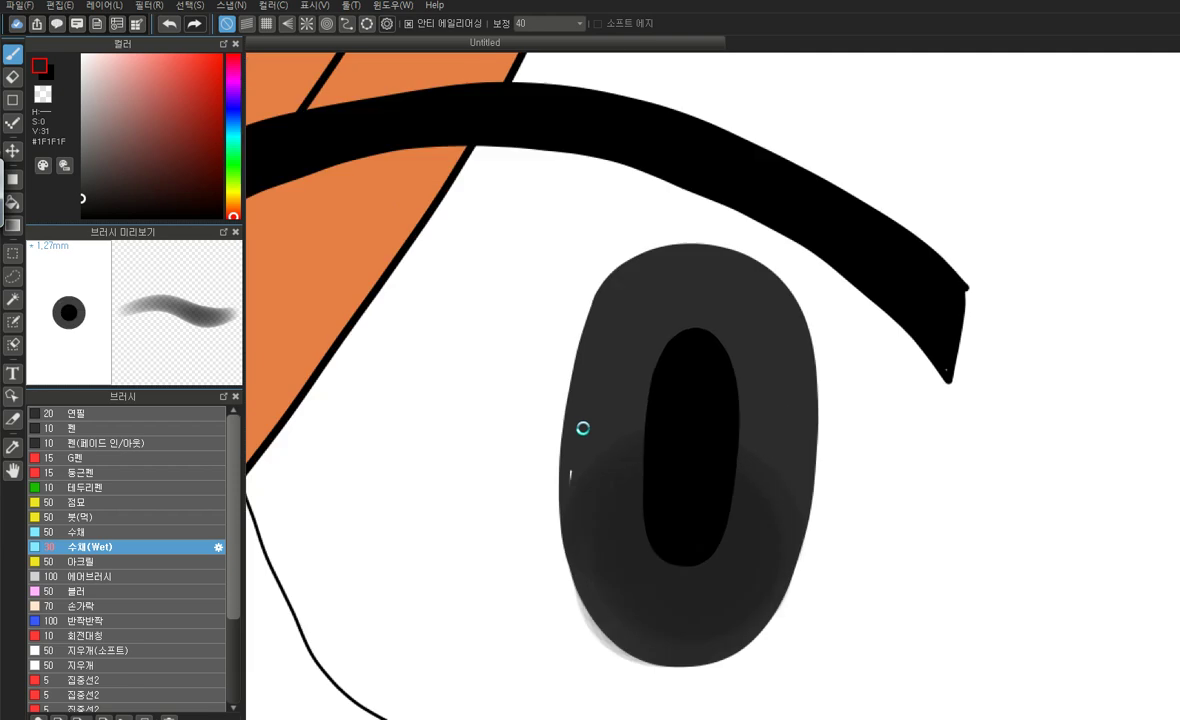
pyautogui.press(']')
pyautogui.press(']')
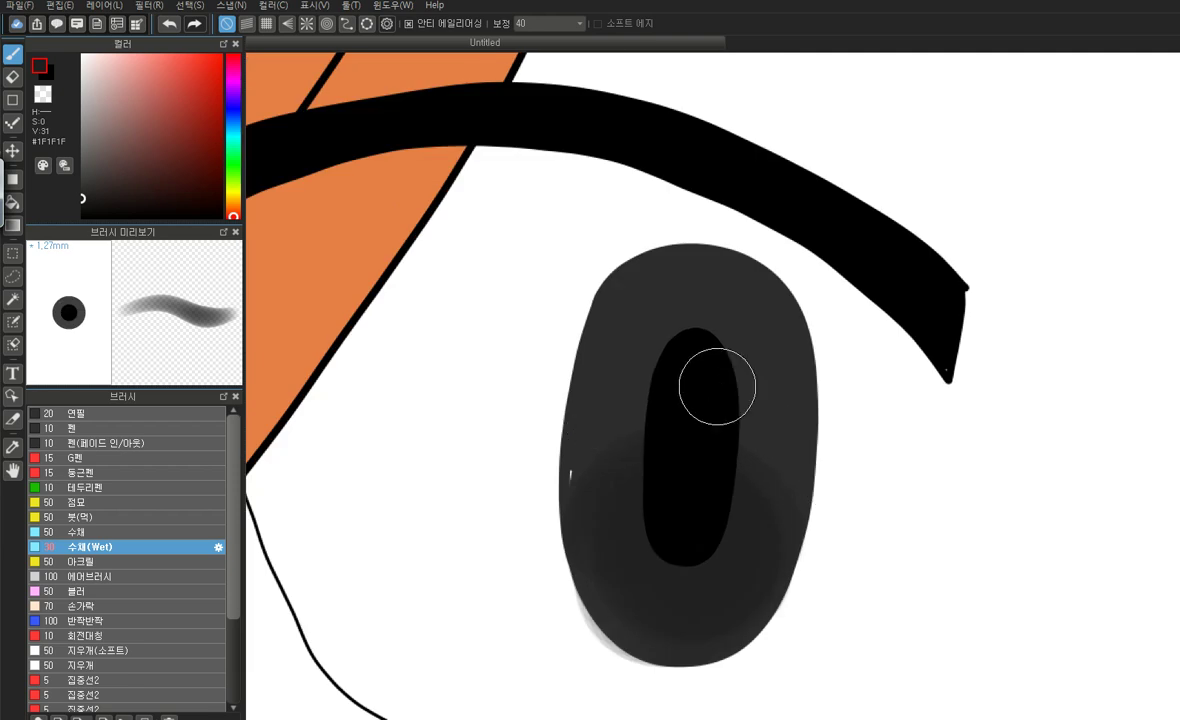
pyautogui.click(104, 87)
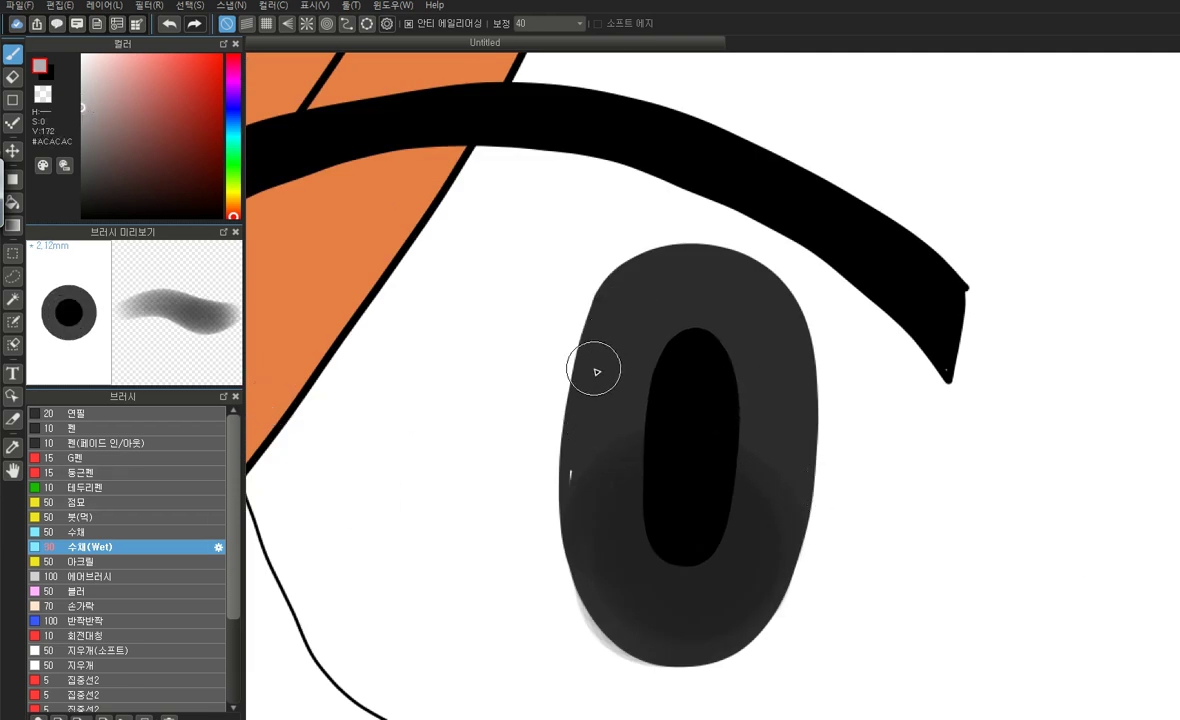
# Paint a soft #ACACAC highlight across the upper left edge of both of the orange-haired character's irises, undoing unwanted strokes
pyautogui.moveTo(578, 362); pyautogui.dragTo(668, 343)
pyautogui.hotkey('ctrl', 'z')
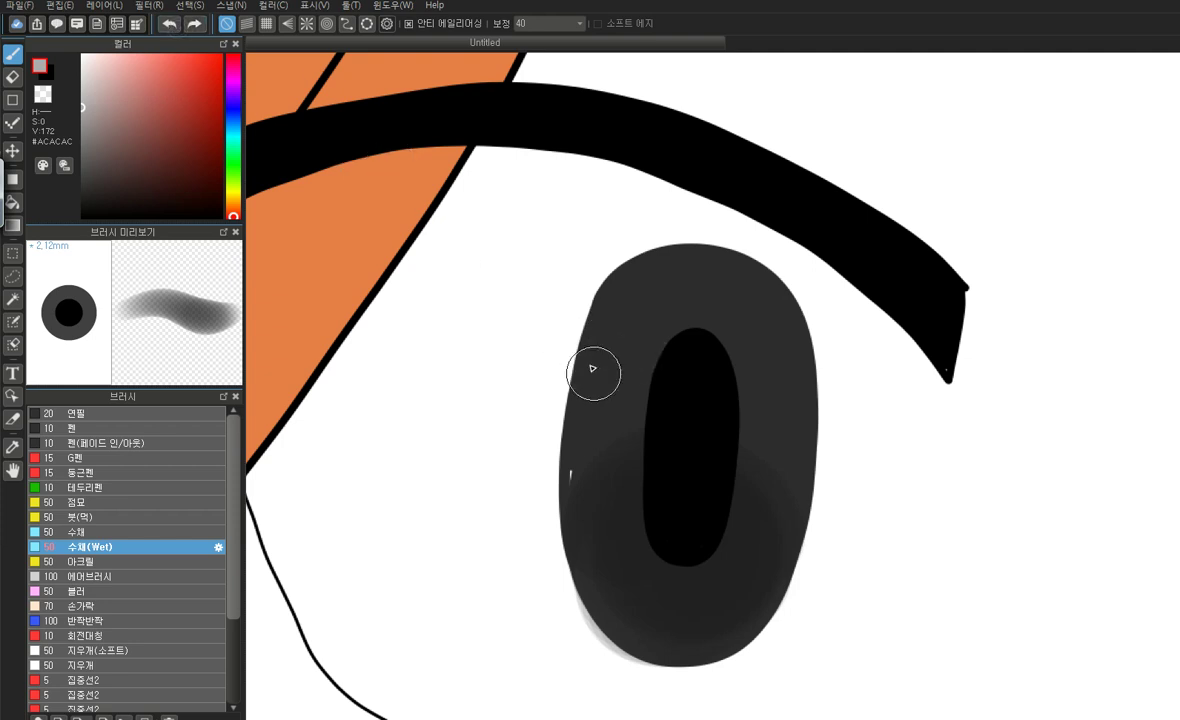
pyautogui.moveTo(593, 369)
pyautogui.mouseDown()
pyautogui.moveTo(633, 384)
pyautogui.moveTo(608, 375)
pyautogui.moveTo(591, 390)
pyautogui.moveTo(648, 394)
pyautogui.moveTo(574, 382)
pyautogui.mouseUp()
pyautogui.hotkey('ctrl', 'z')
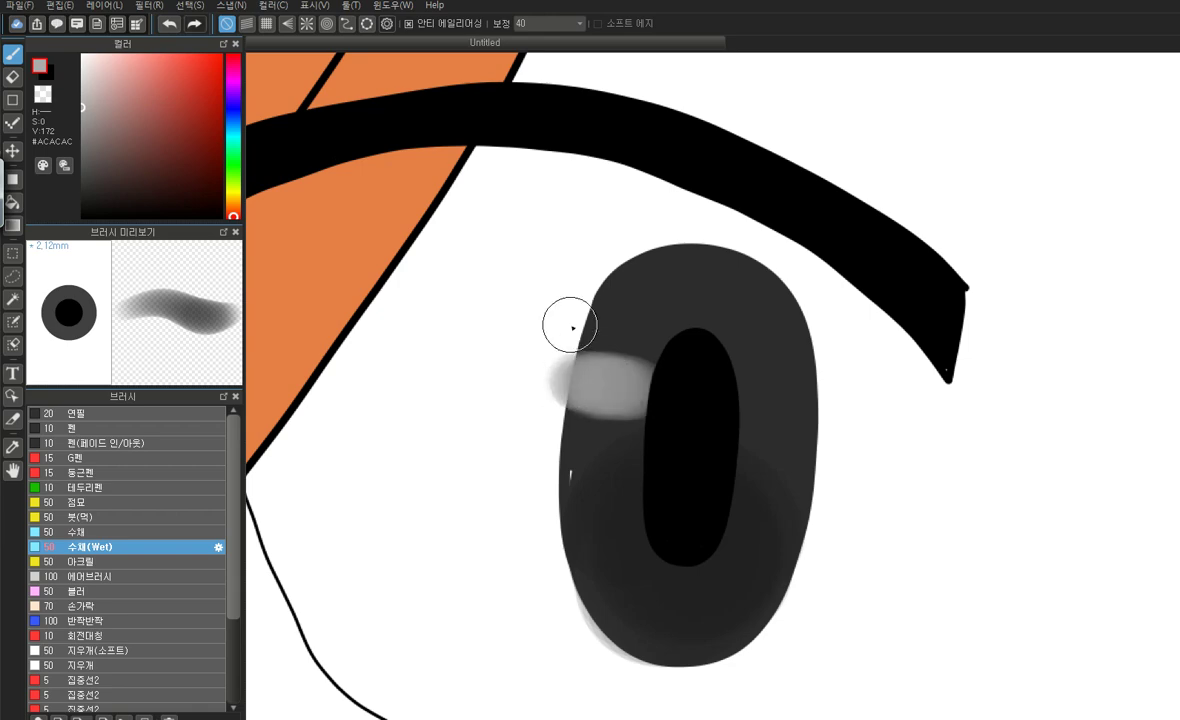
pyautogui.scroll(-2, 571, 321)
pyautogui.scroll(-2, 799, 382)
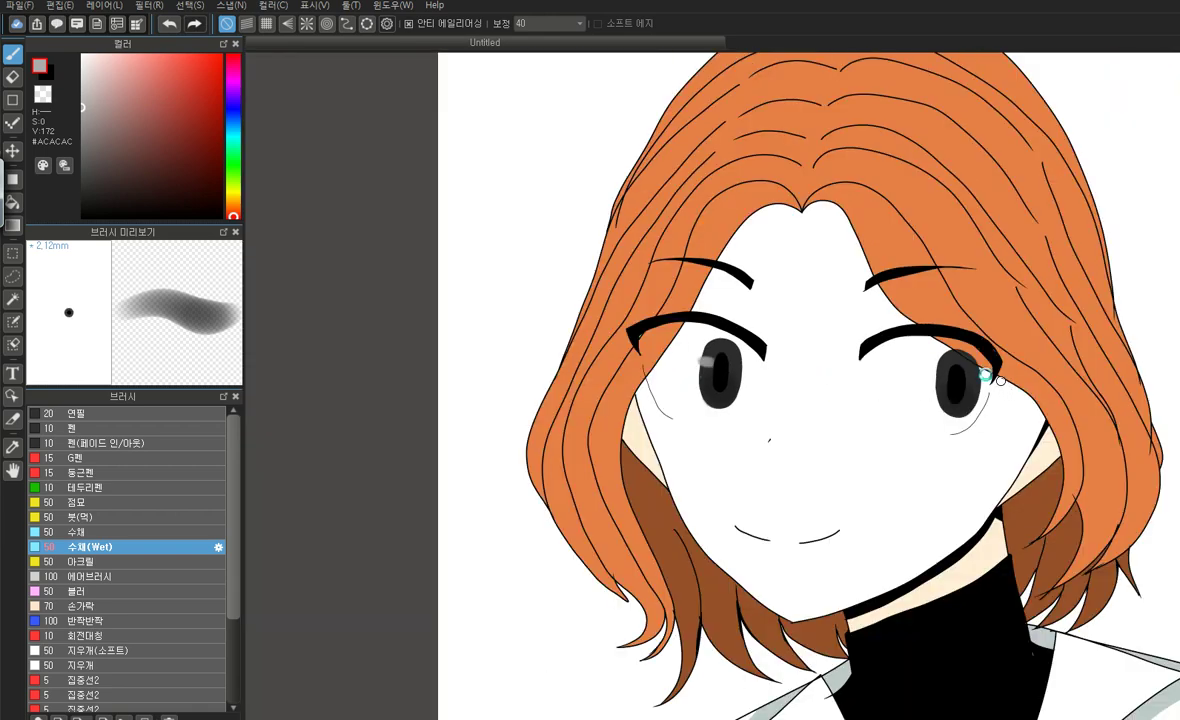
pyautogui.scroll(6, 940, 383)
pyautogui.moveTo(711, 363)
pyautogui.mouseDown()
pyautogui.moveTo(785, 366)
pyautogui.moveTo(671, 370)
pyautogui.moveTo(765, 373)
pyautogui.mouseUp()
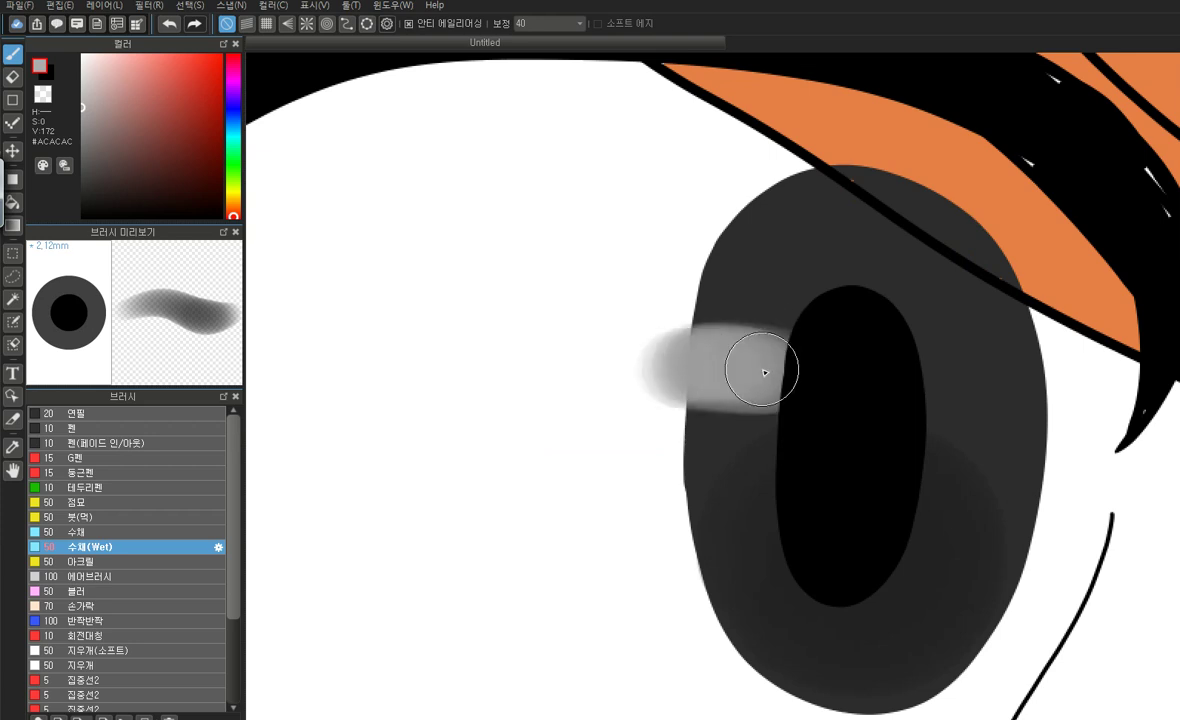
# Paint a soft #ACACAC highlight across the upper left edge of both of the braided character's irises
pyautogui.scroll(-8, 651, 329)
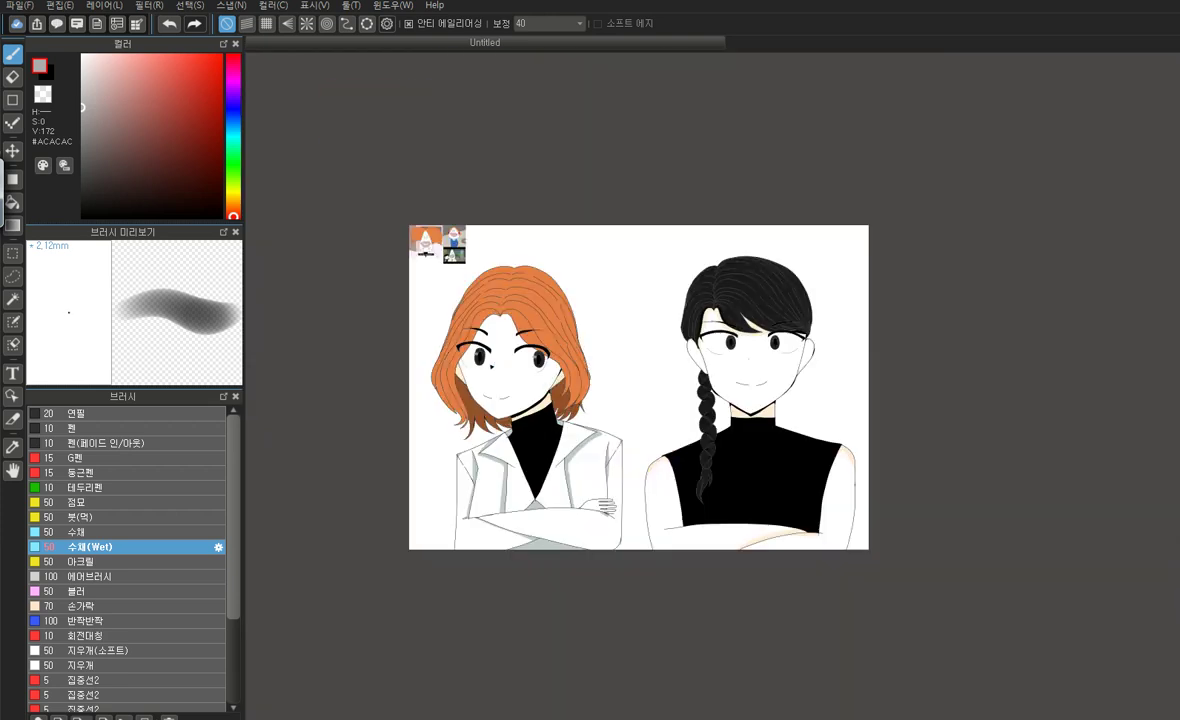
pyautogui.scroll(8, 826, 329)
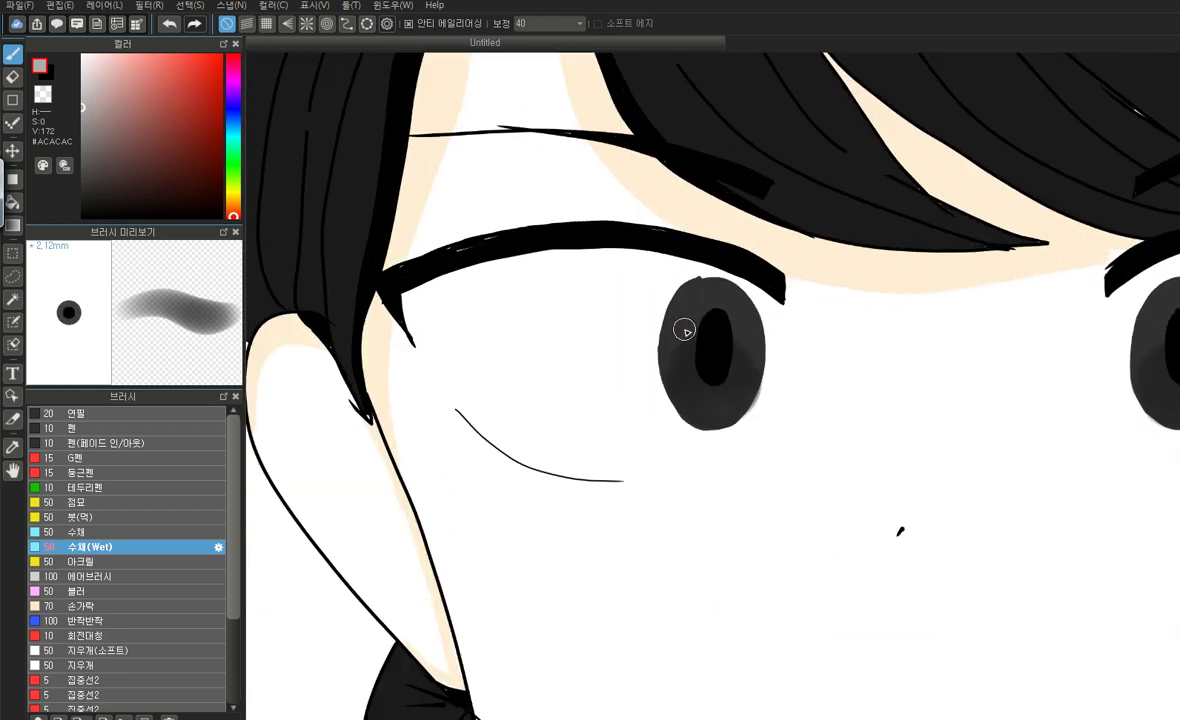
pyautogui.moveTo(652, 313)
pyautogui.mouseDown()
pyautogui.moveTo(672, 324)
pyautogui.moveTo(645, 329)
pyautogui.moveTo(677, 331)
pyautogui.mouseUp()
pyautogui.scroll(-5, 473, 404)
pyautogui.hotkey('ctrl', 'z')
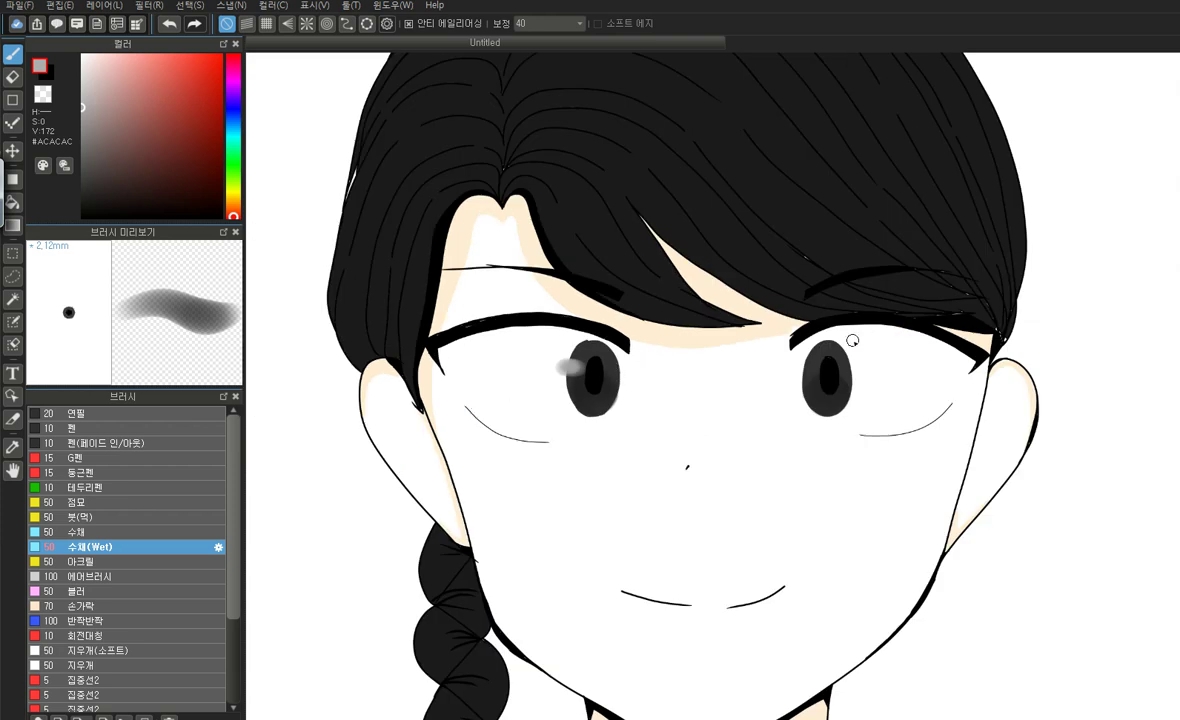
pyautogui.scroll(8, 877, 337)
pyautogui.moveTo(724, 371)
pyautogui.mouseDown()
pyautogui.moveTo(769, 372)
pyautogui.moveTo(736, 379)
pyautogui.mouseUp()
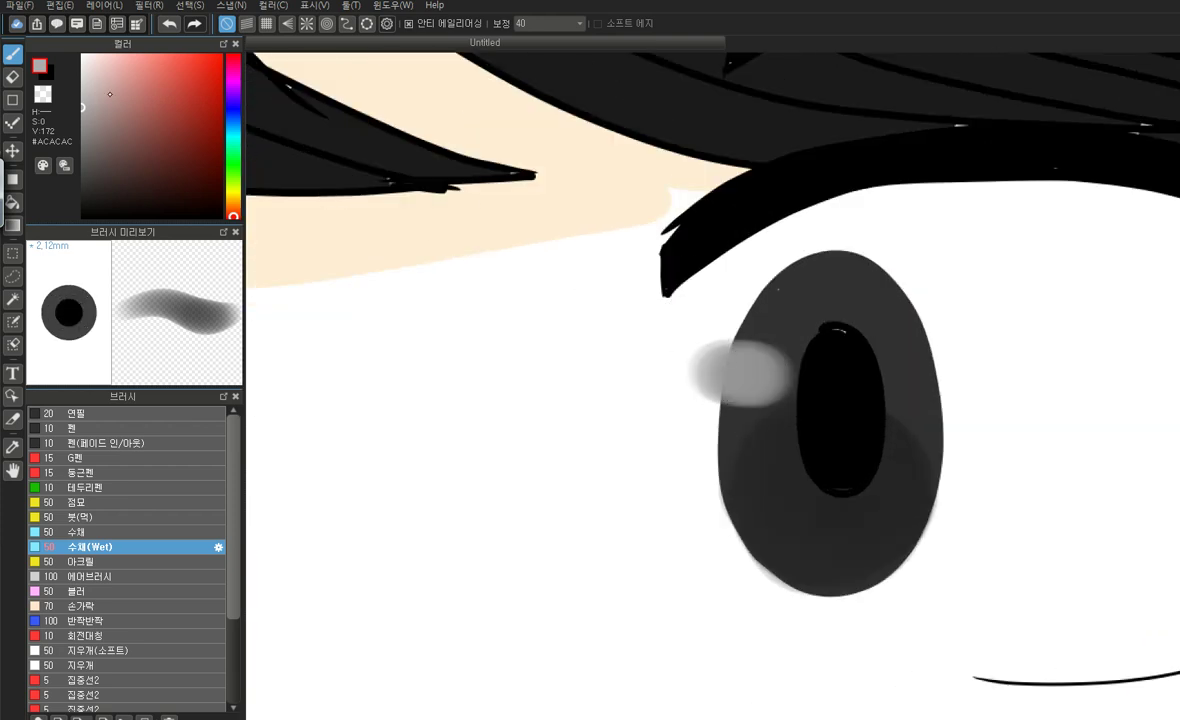
# Set the drawing colour to #C9C9C9 and add a small soft highlight at the lower right of both of the braided character's irises
pyautogui.click(83, 82)
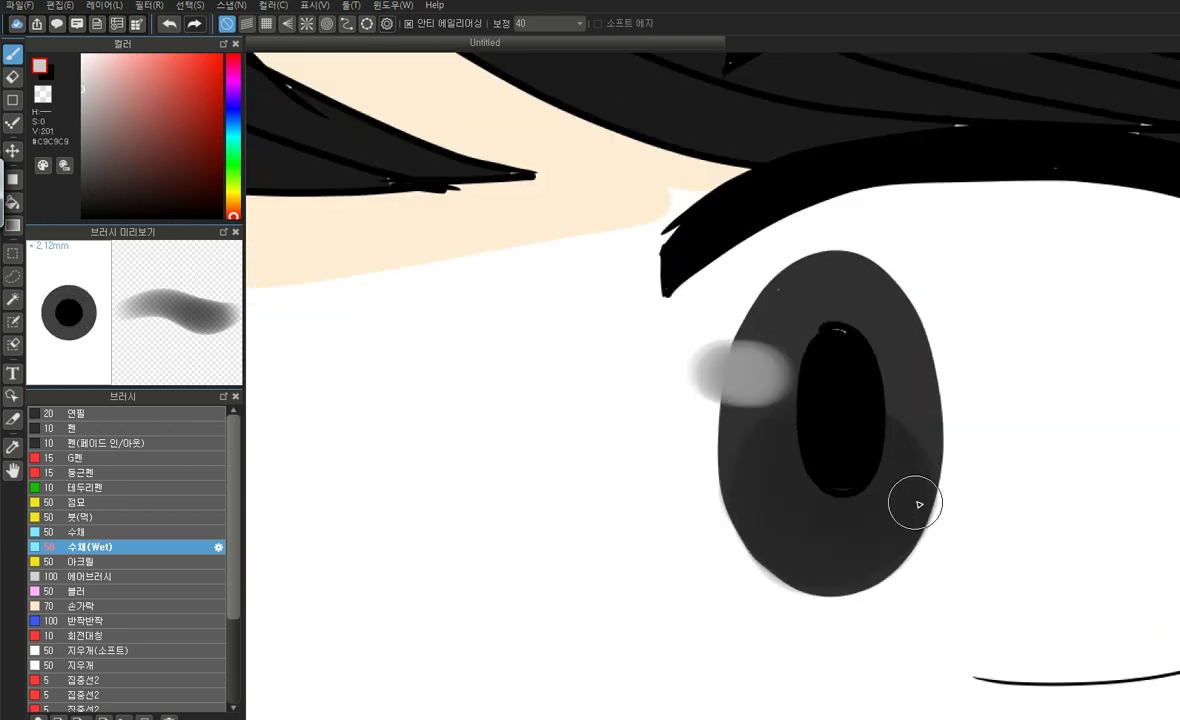
pyautogui.moveTo(911, 519); pyautogui.dragTo(906, 525)
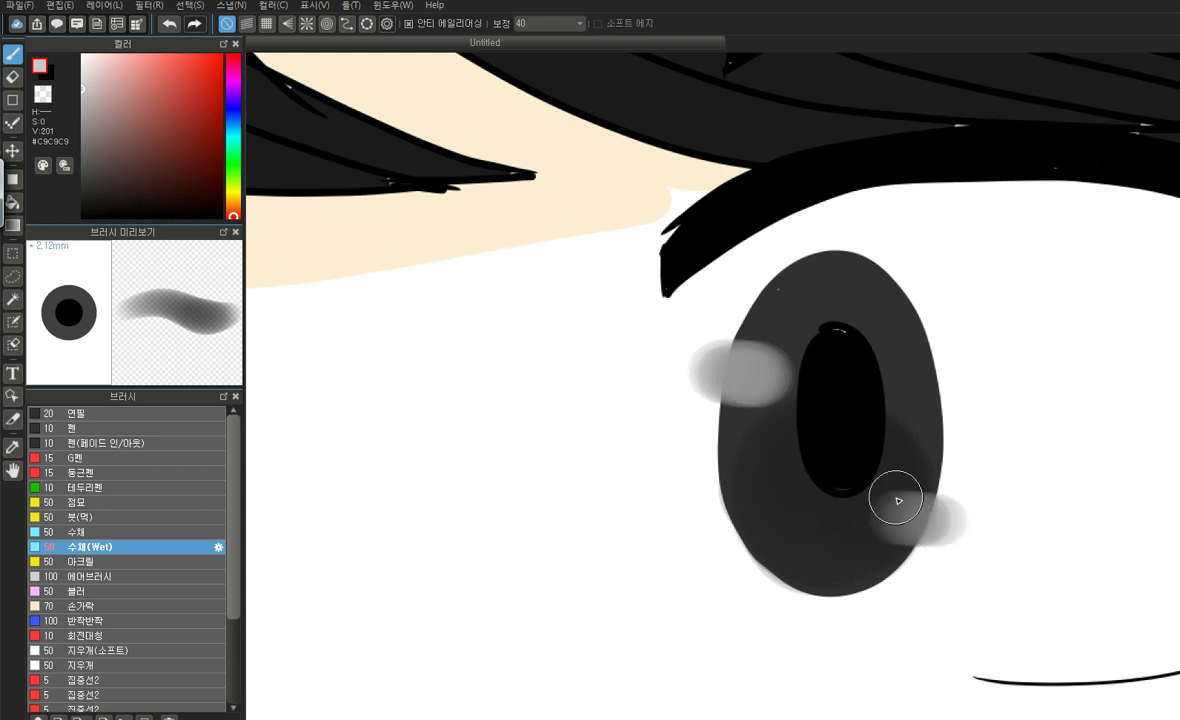
pyautogui.scroll(-3, 893, 491)
pyautogui.scroll(4, 511, 504)
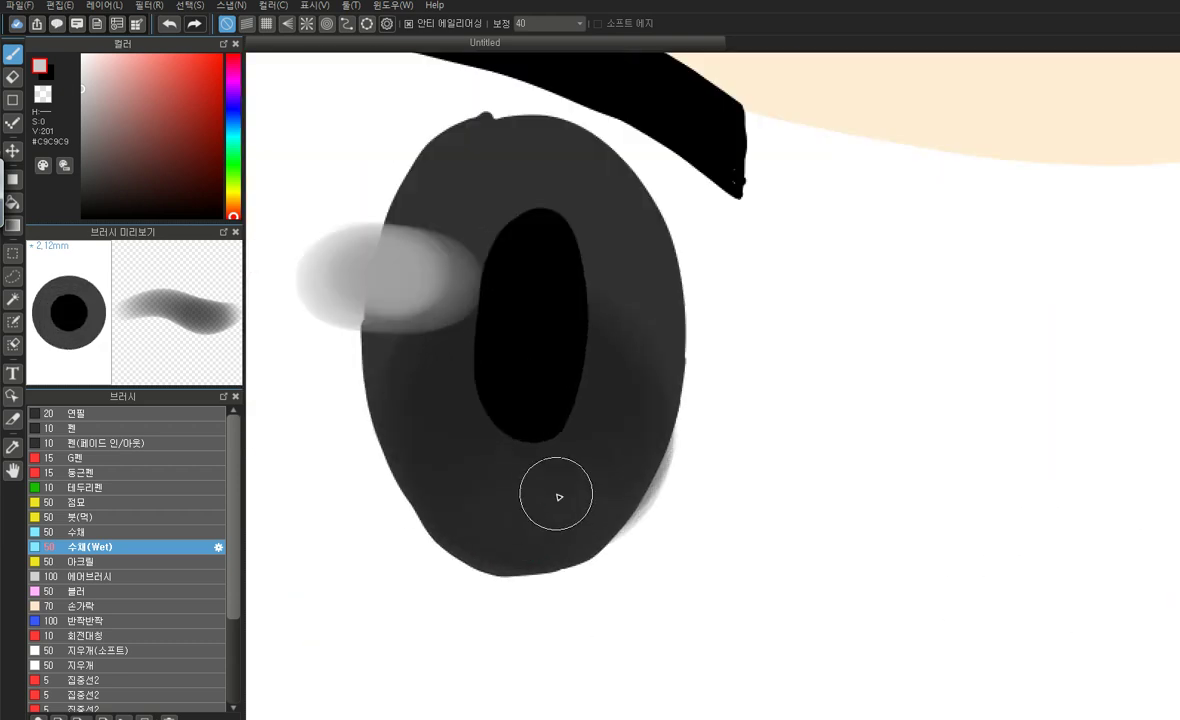
pyautogui.moveTo(606, 479)
pyautogui.mouseDown()
pyautogui.moveTo(664, 481)
pyautogui.moveTo(621, 487)
pyautogui.mouseUp()
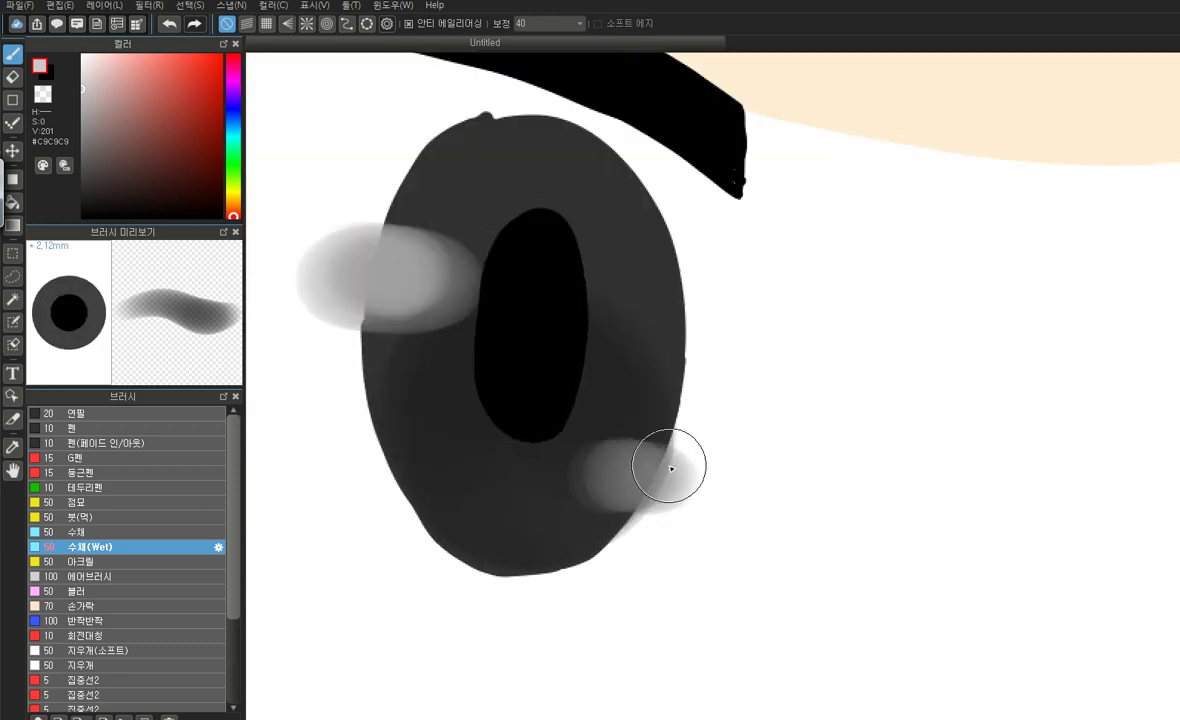
pyautogui.scroll(-7, 790, 374)
pyautogui.scroll(-3, 781, 371)
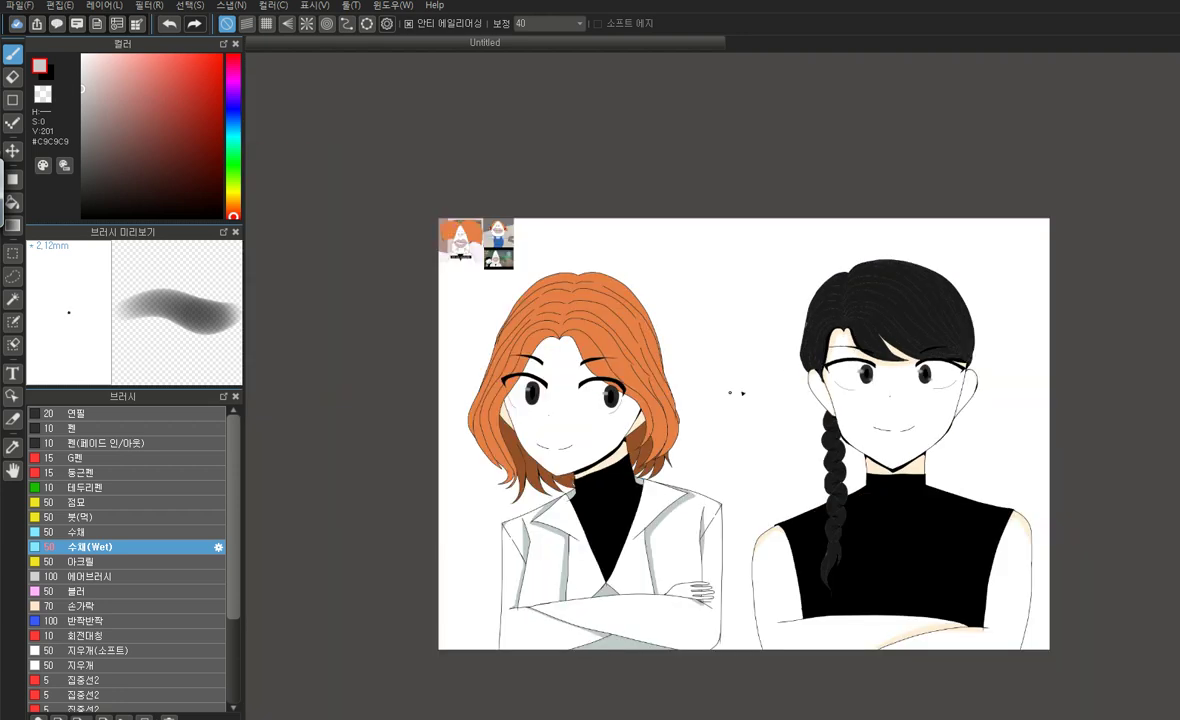
# Add a small soft #C9C9C9 highlight at the lower right of both of the orange-haired character's irises
pyautogui.scroll(2, 584, 398)
pyautogui.scroll(3, 760, 428)
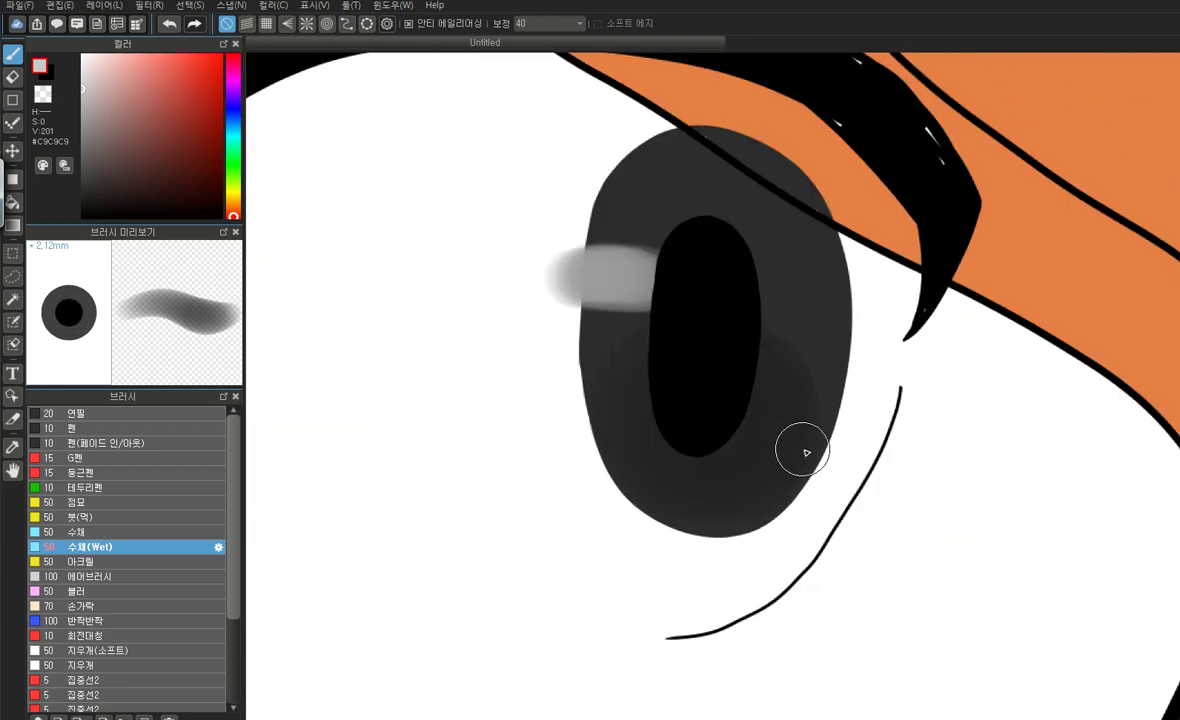
pyautogui.moveTo(804, 450); pyautogui.dragTo(832, 450)
pyautogui.scroll(-3, 802, 414)
pyautogui.scroll(-3, 897, 414)
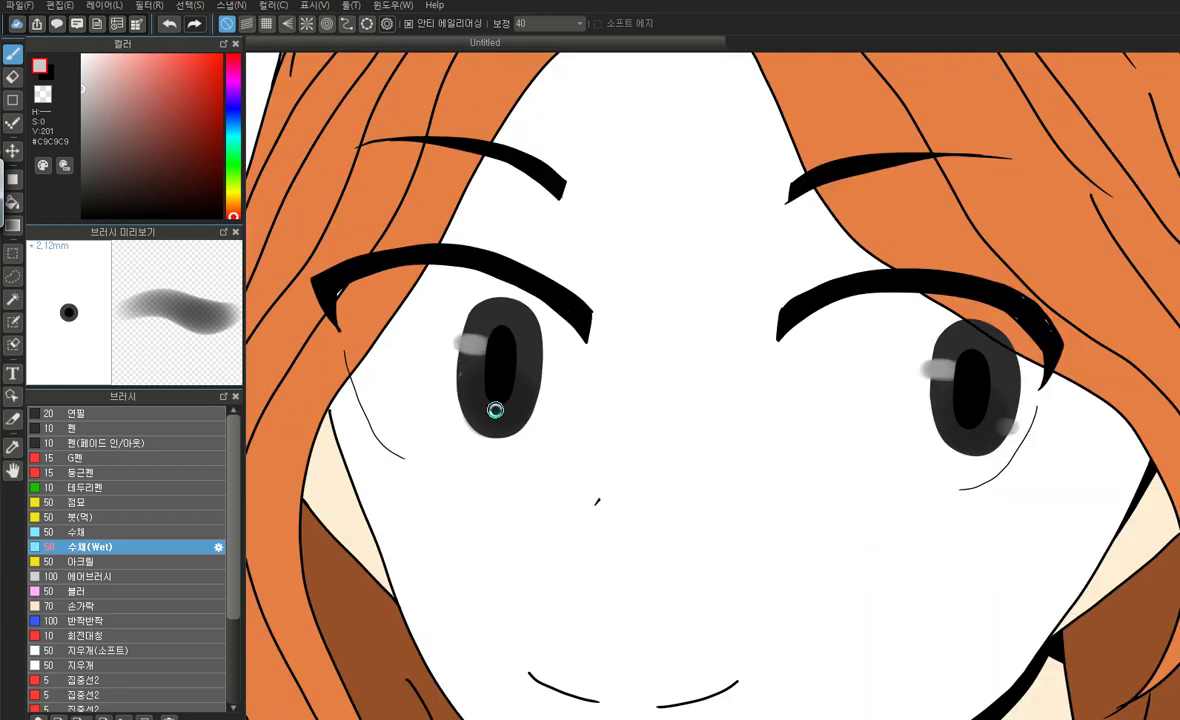
pyautogui.scroll(3, 495, 413)
pyautogui.moveTo(548, 411); pyautogui.dragTo(595, 413)
pyautogui.scroll(-3, 595, 413)
pyautogui.scroll(-3, 532, 388)
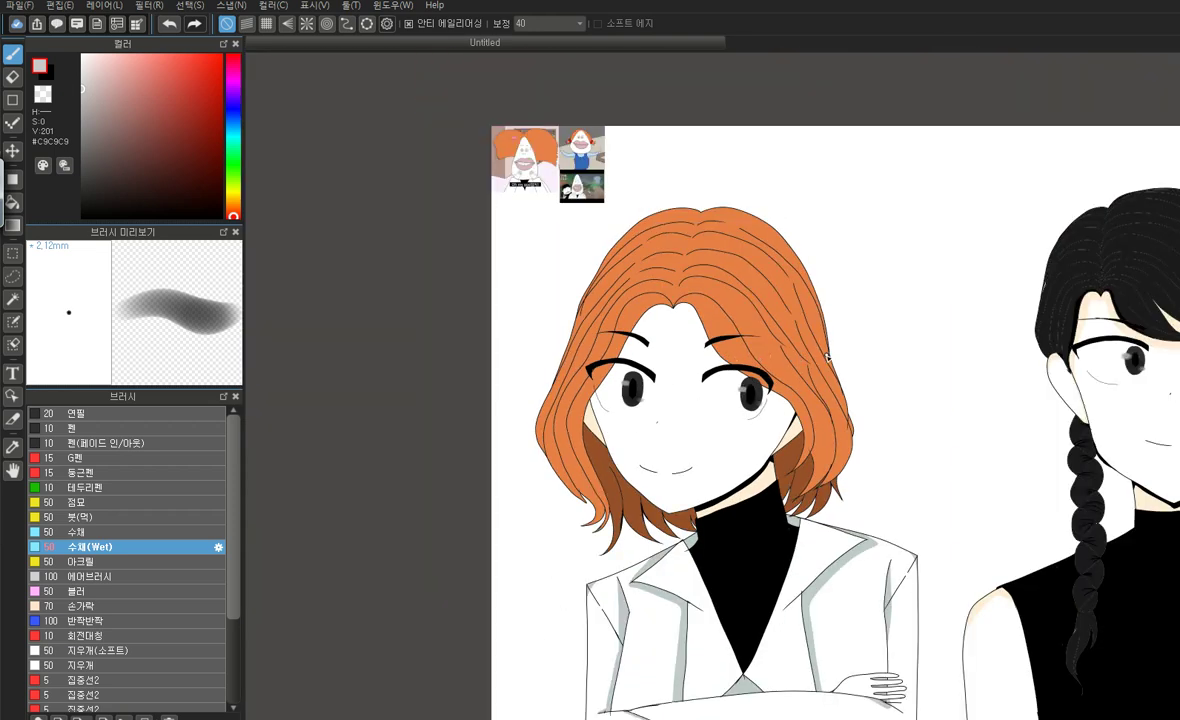
# Sample the skin shadow colour #FFEDD5 from the braided character's left shoulder and choose the 펜 brush at 0.42 mm
pyautogui.scroll(-3, 562, 369)
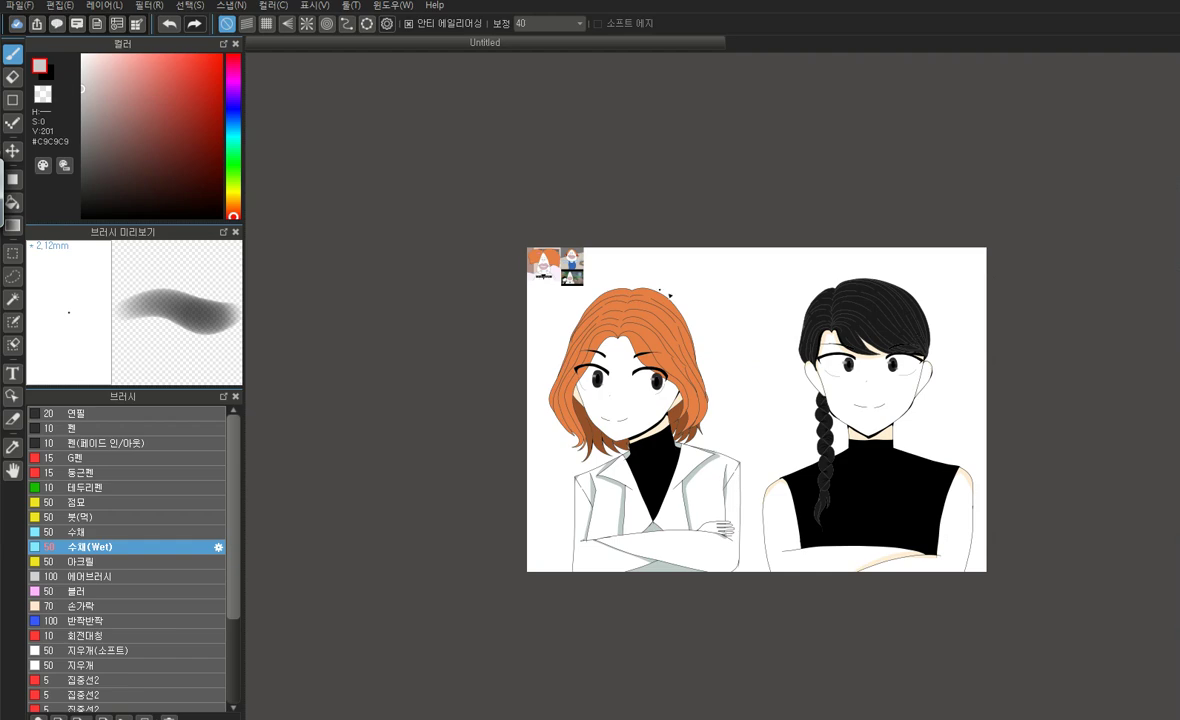
pyautogui.scroll(5, 590, 263)
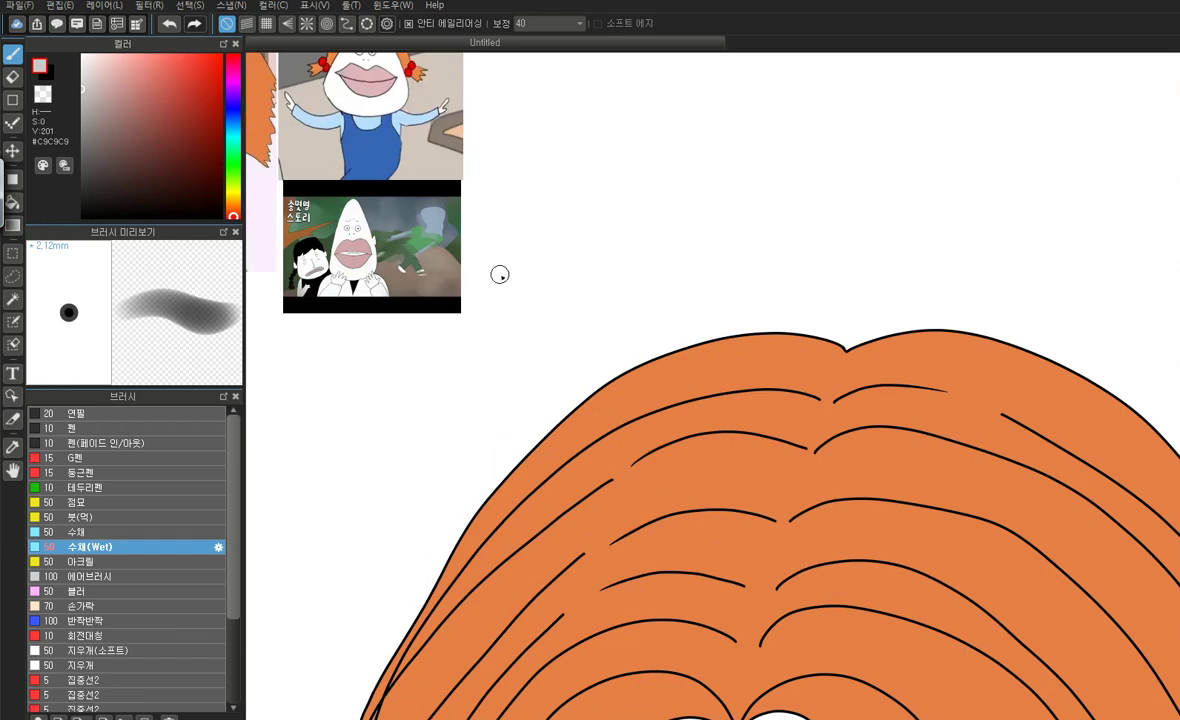
pyautogui.scroll(-5, 502, 278)
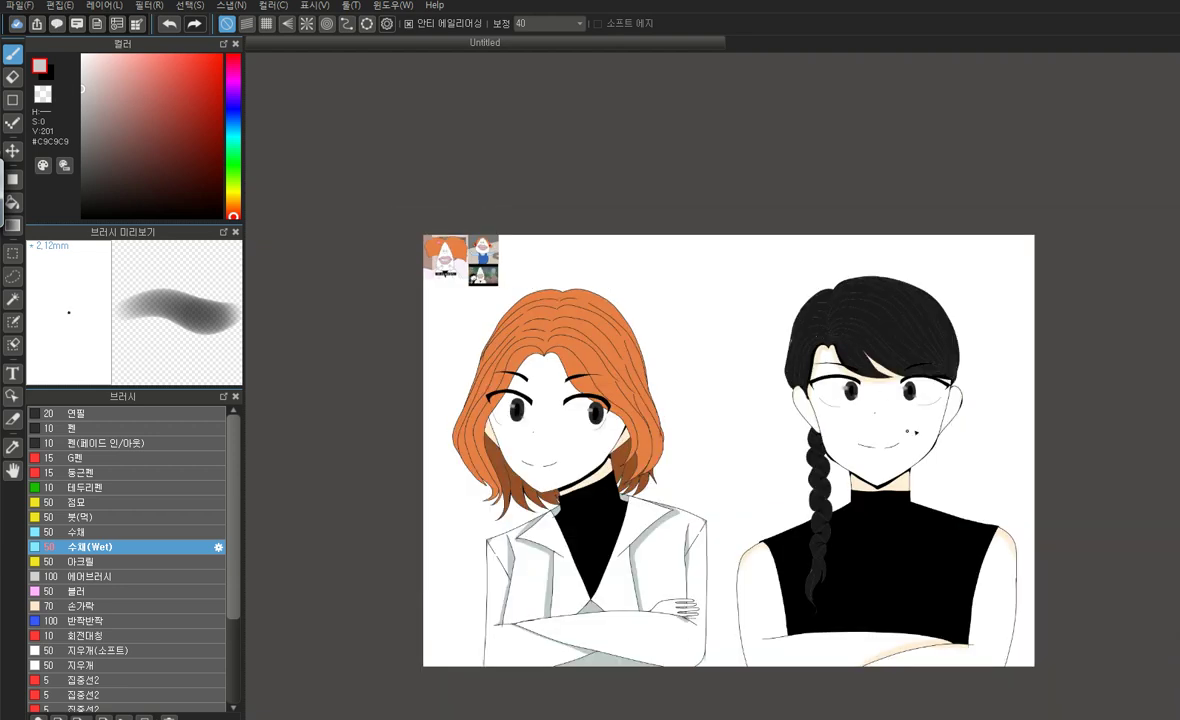
pyautogui.scroll(4, 658, 558)
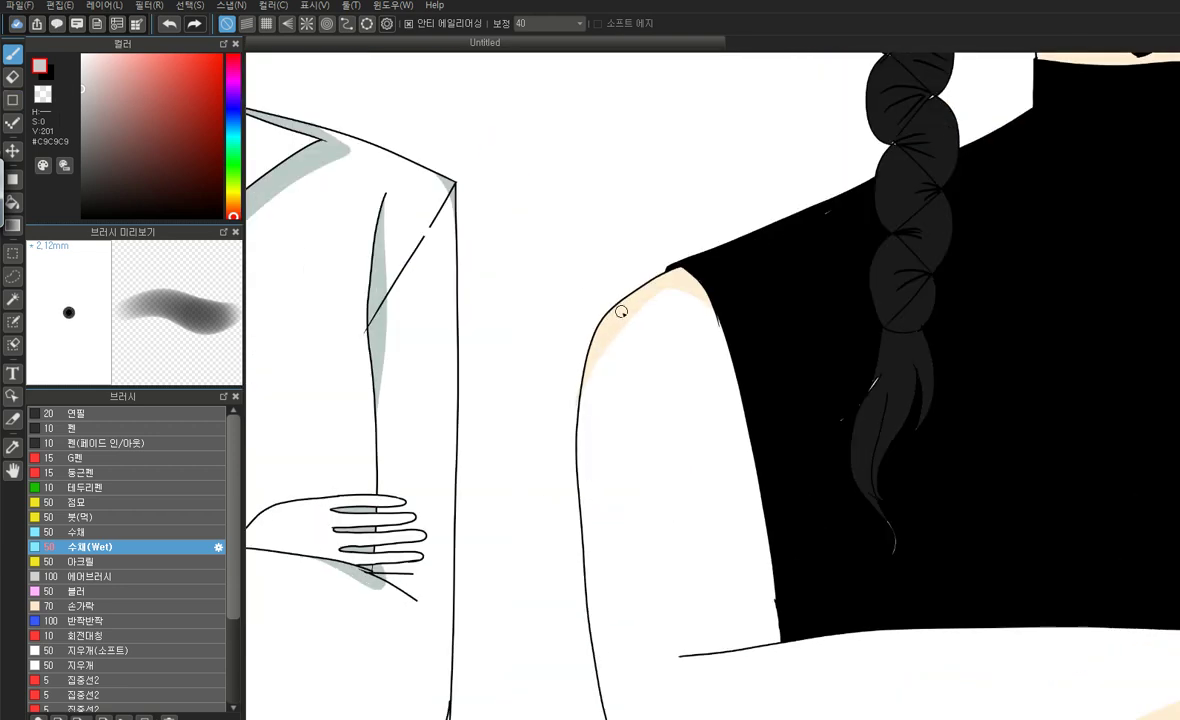
pyautogui.keyDown('alt'); pyautogui.click(621, 313); pyautogui.keyUp('alt')
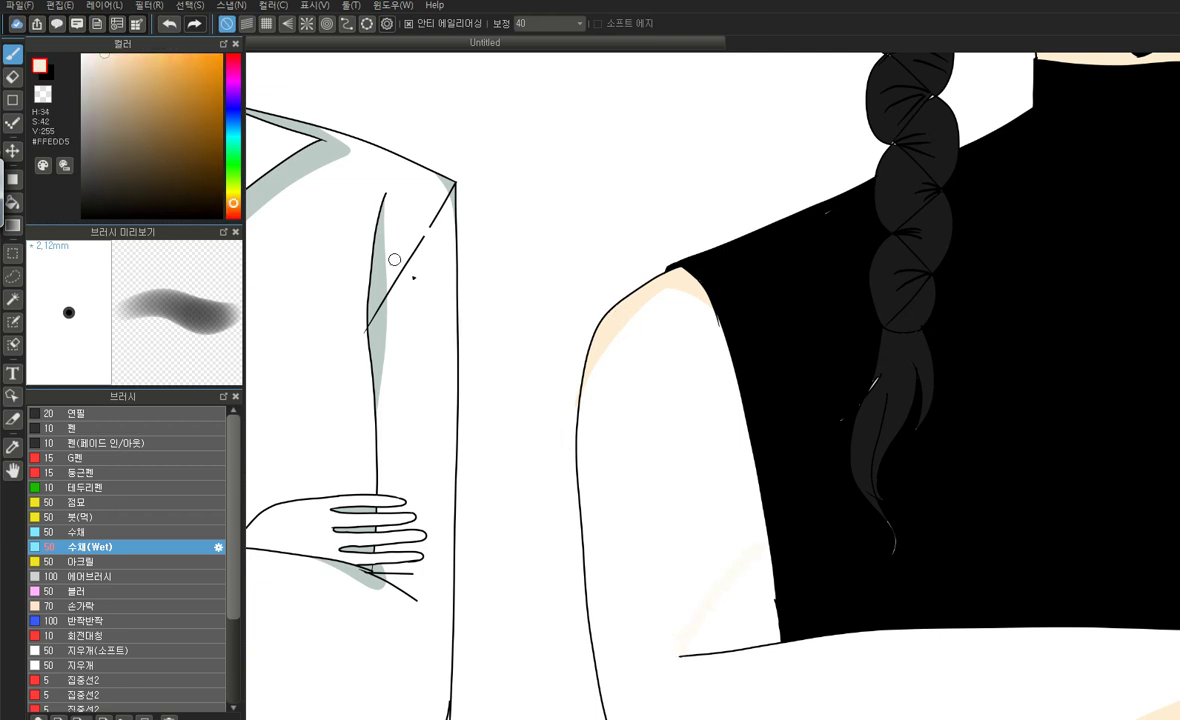
pyautogui.click(125, 428)
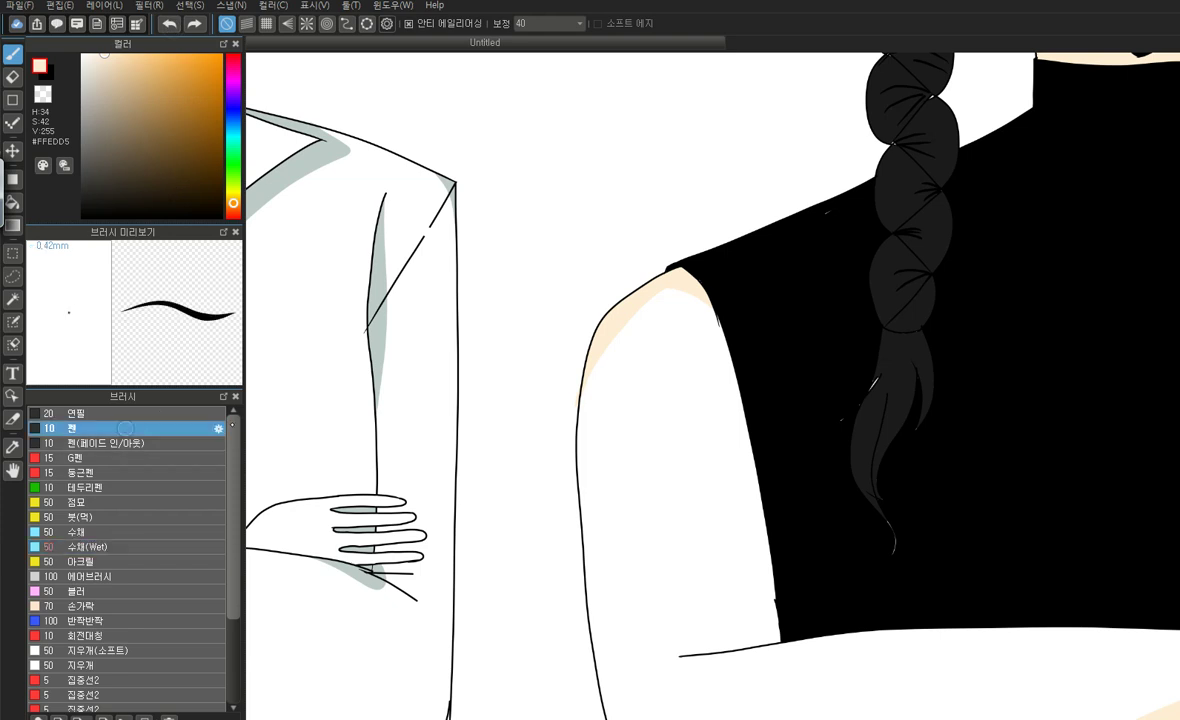
# Outline and fill a #FFEDD5 skin shadow in the corner between the braided character's left upper arm, black top and crossed forearm
pyautogui.moveTo(687, 634); pyautogui.dragTo(680, 651)
pyautogui.click(169, 23)
pyautogui.scroll(4, 706, 668)
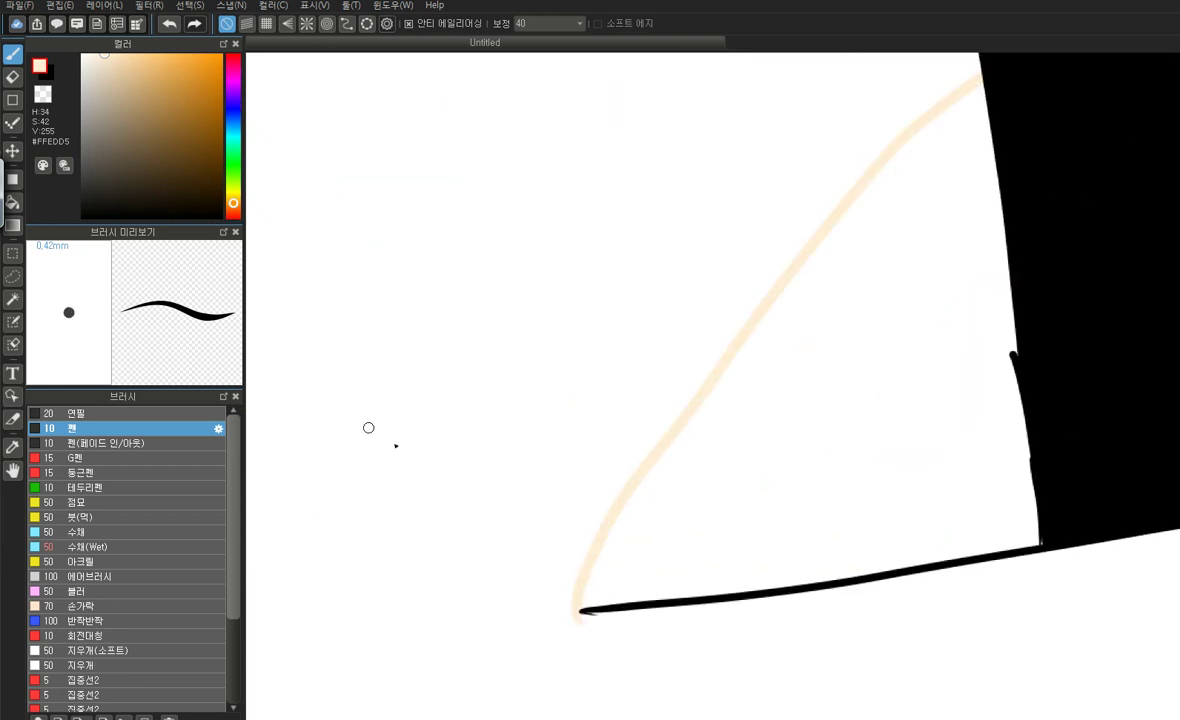
pyautogui.click(12, 202)
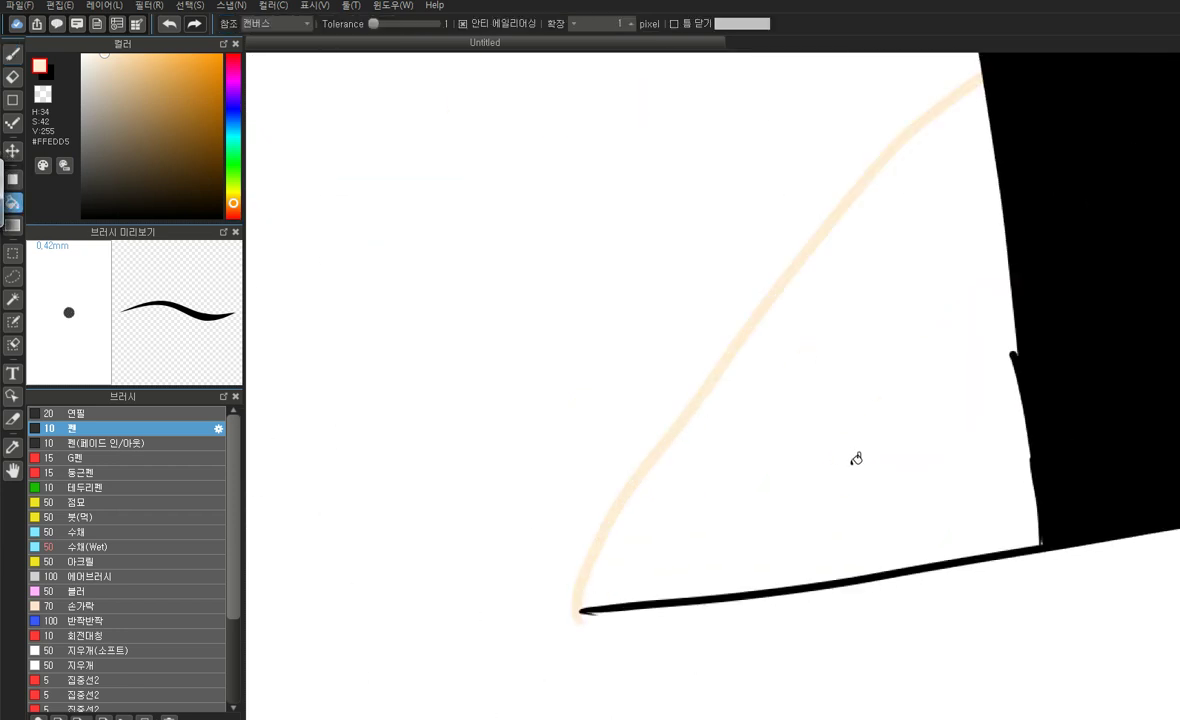
pyautogui.click(778, 421)
pyautogui.scroll(-2, 340, 459)
pyautogui.scroll(-3, 340, 459)
# Add a small #FFEDD5 skin shadow beside the lower right corner of the braided character's black top
pyautogui.click(12, 53)
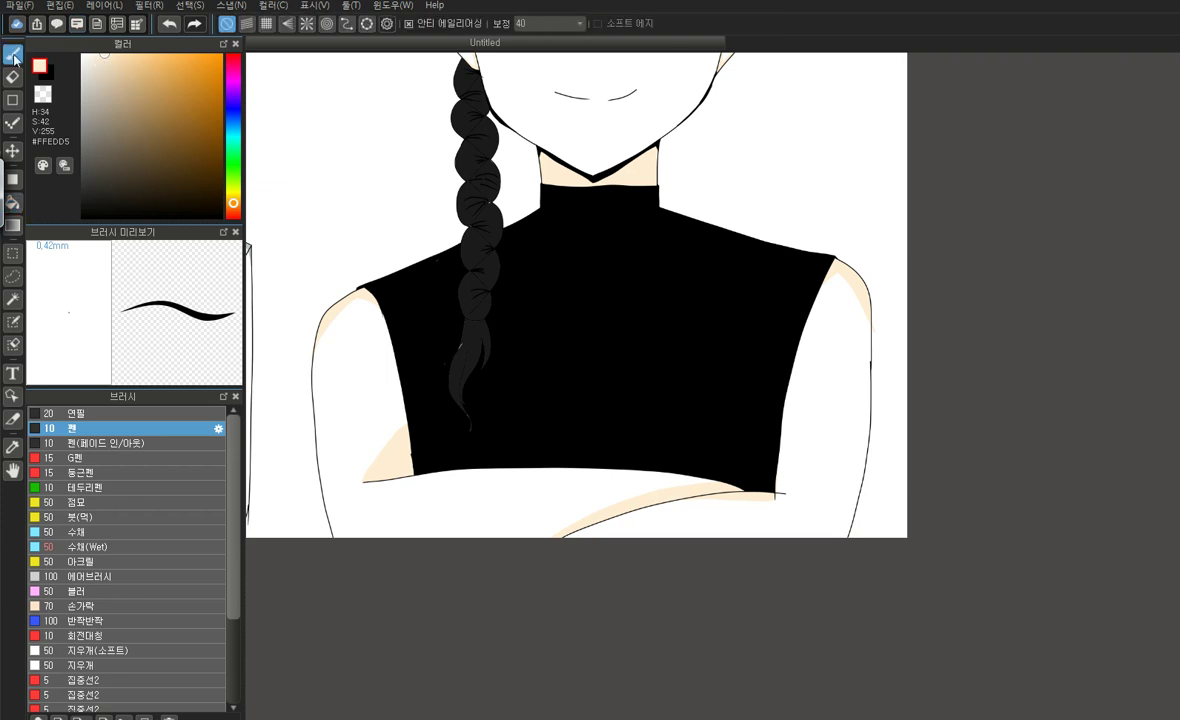
pyautogui.scroll(3, 793, 489)
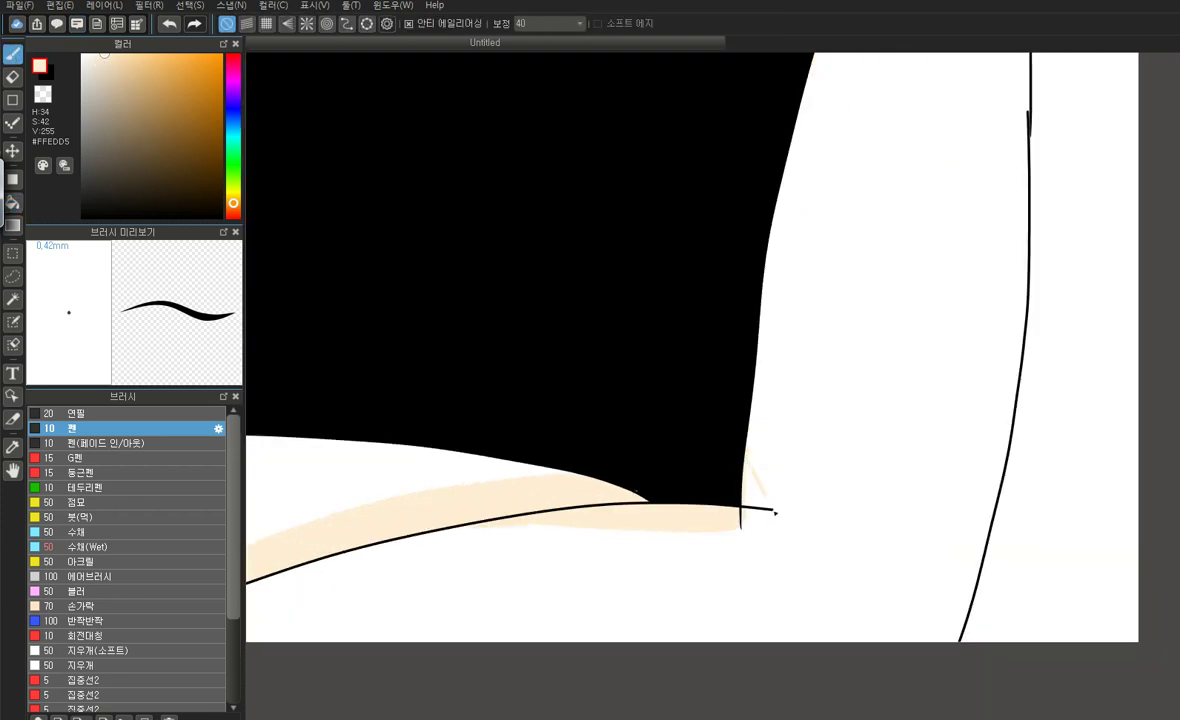
pyautogui.click(12, 202)
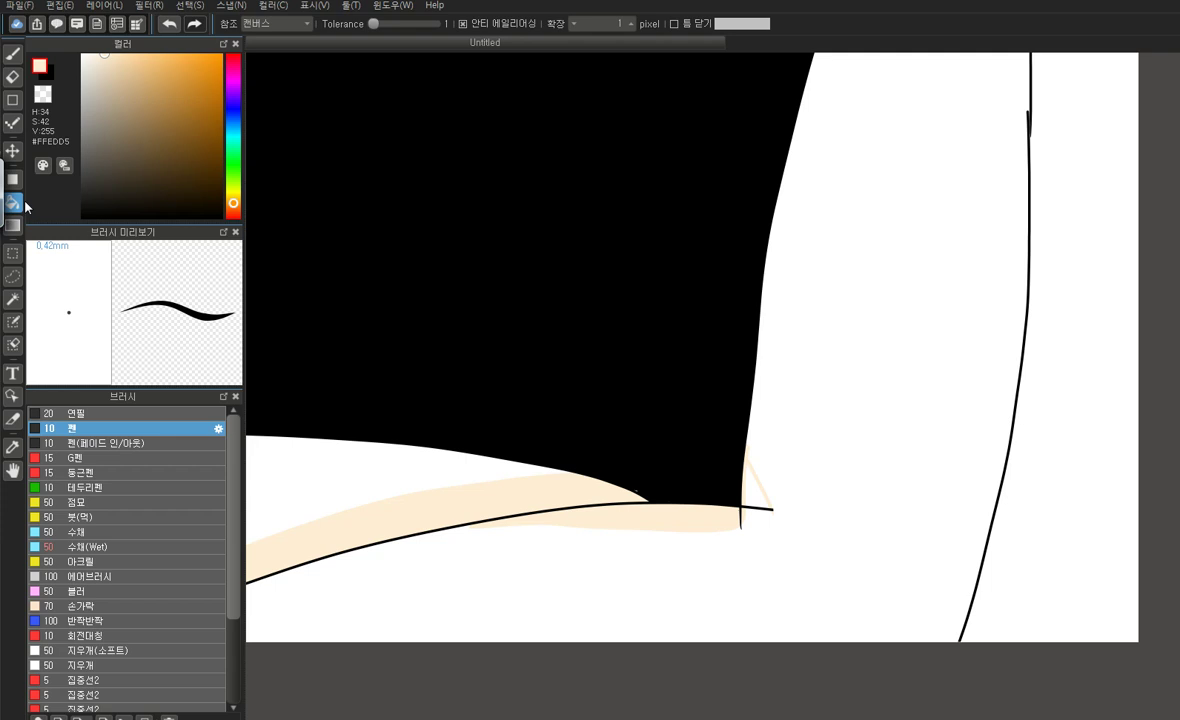
pyautogui.scroll(-3, 797, 495)
pyautogui.scroll(-2, 890, 583)
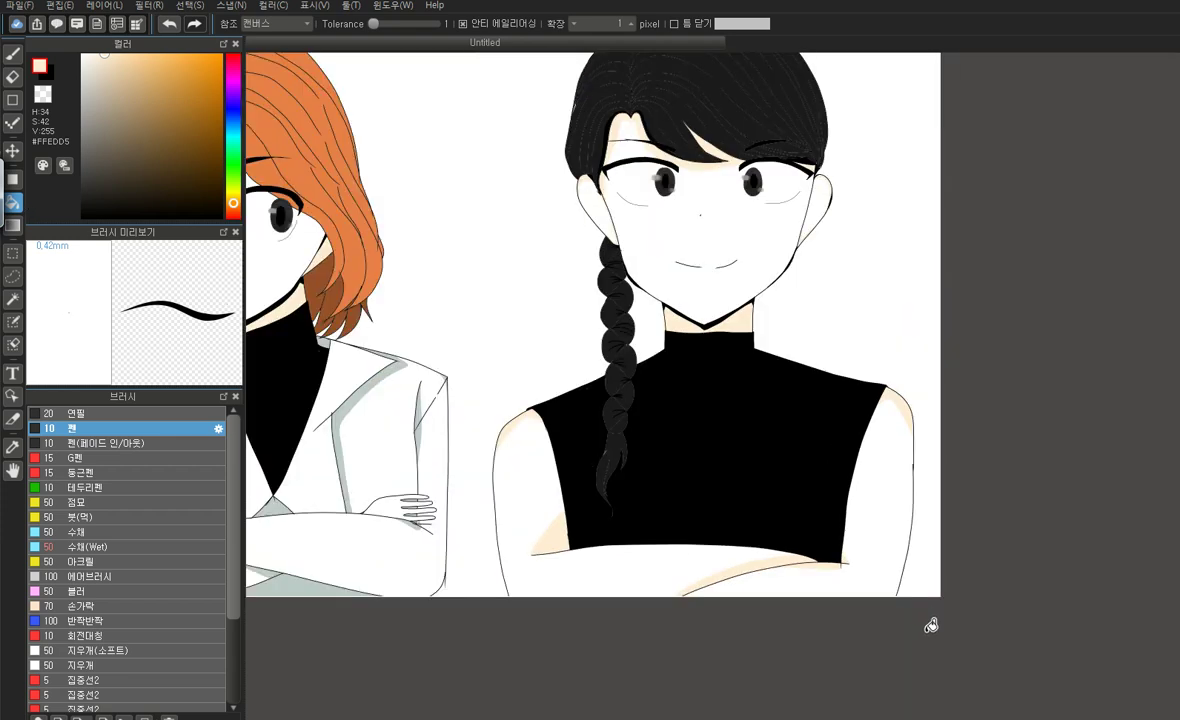
# Set the drawing colour to #FFFFFF and brighten both highlights in the orange-haired character's left iris with the 수채(Wet) brush
pyautogui.click(12, 54)
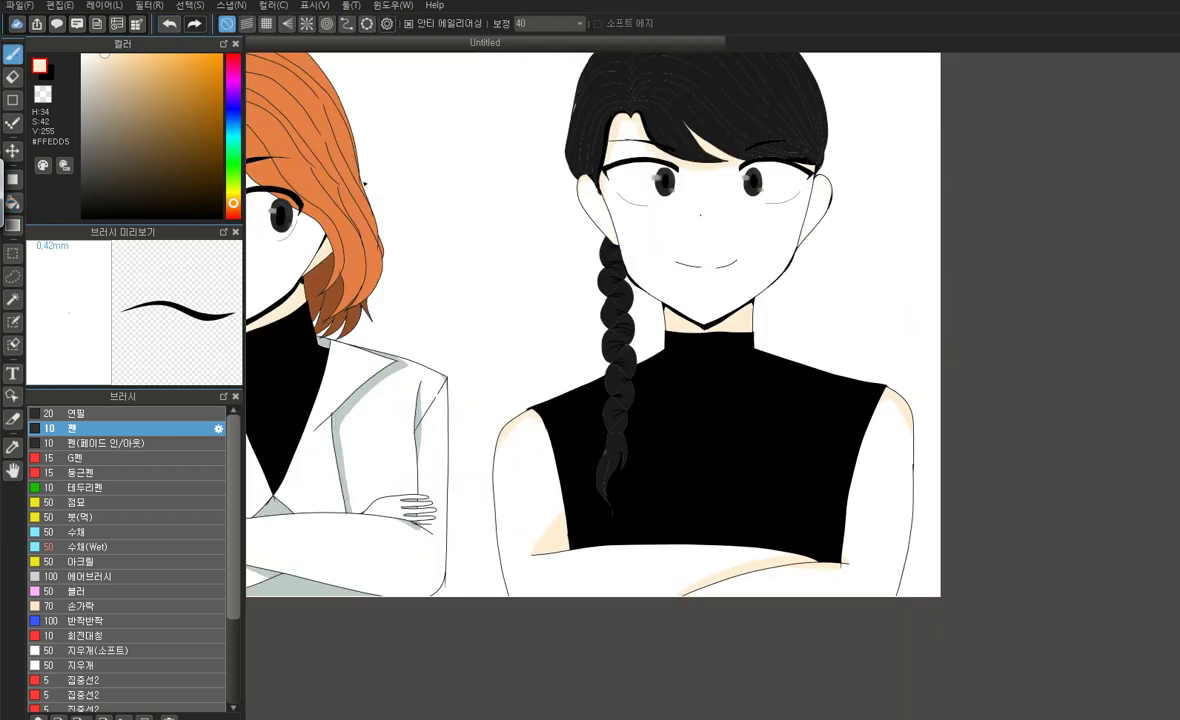
pyautogui.scroll(-2, 1054, 349)
pyautogui.scroll(4, 610, 268)
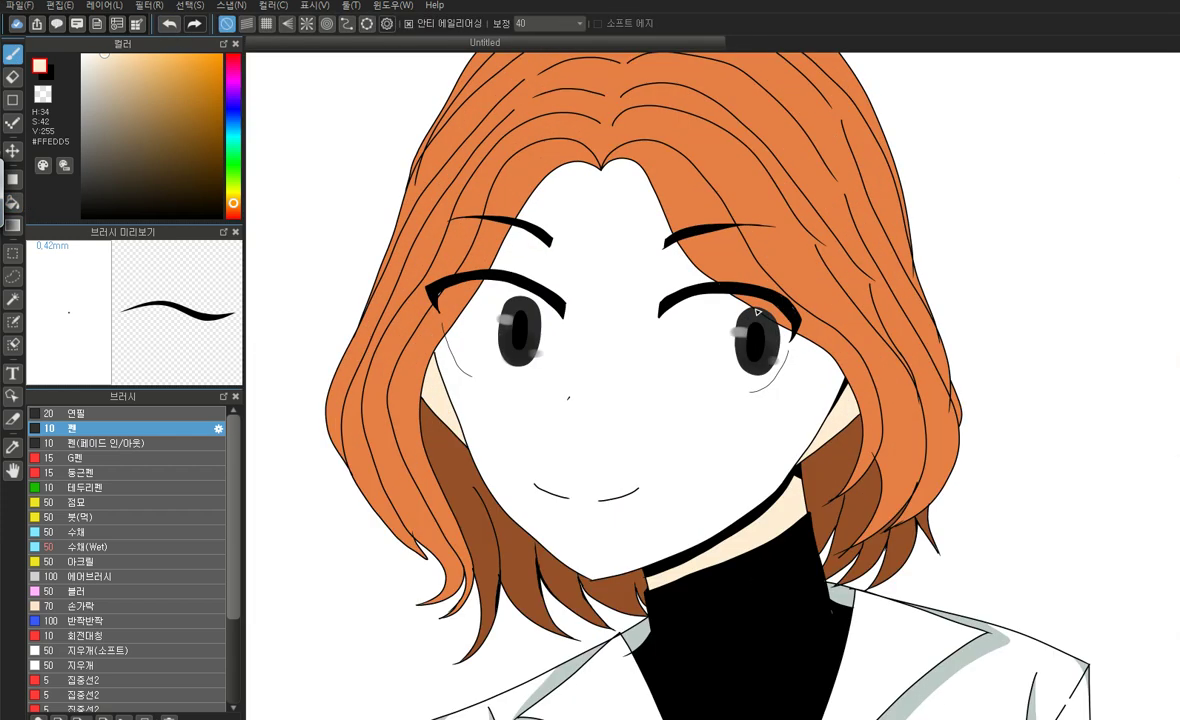
pyautogui.scroll(3, 542, 323)
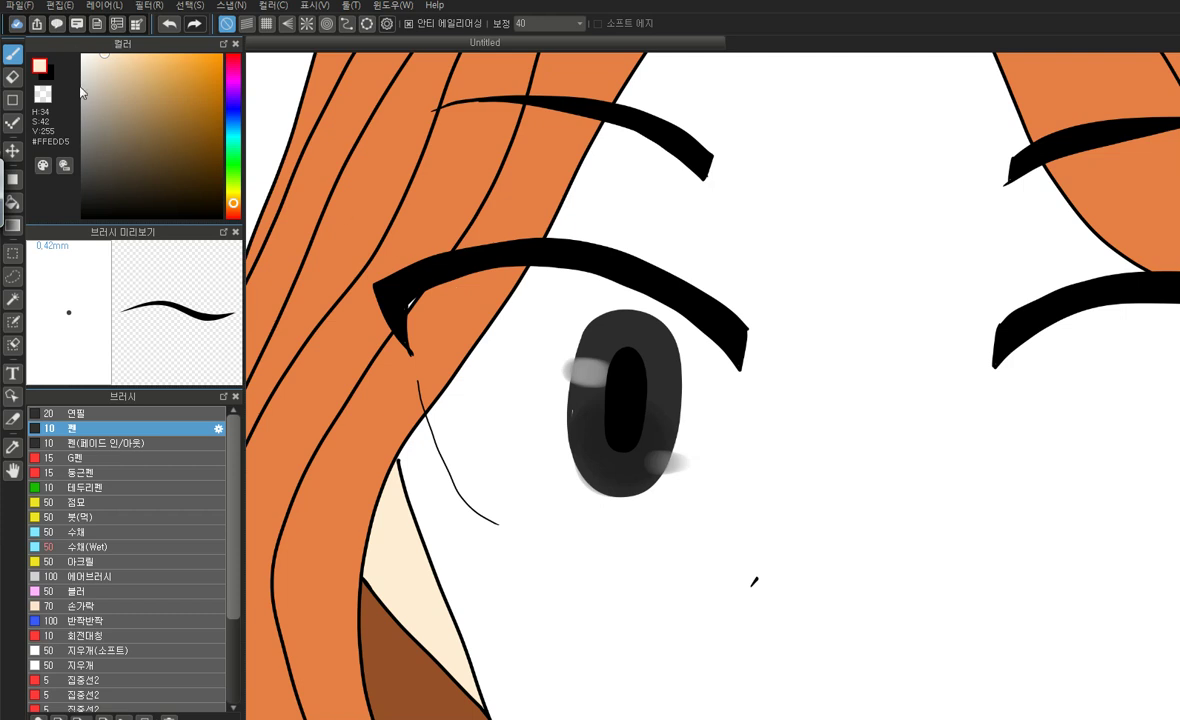
pyautogui.click(82, 54)
pyautogui.click(80, 547)
pyautogui.scroll(3, 590, 385)
pyautogui.moveTo(572, 345)
pyautogui.mouseDown()
pyautogui.moveTo(613, 359)
pyautogui.moveTo(540, 345)
pyautogui.moveTo(608, 348)
pyautogui.moveTo(573, 357)
pyautogui.moveTo(593, 350)
pyautogui.moveTo(550, 342)
pyautogui.mouseUp()
pyautogui.moveTo(851, 627); pyautogui.dragTo(790, 624)
# Brighten the upper left highlight in the orange-haired character's right iris with soft #FFFFFF
pyautogui.scroll(-4, 610, 424)
pyautogui.scroll(-3, 607, 423)
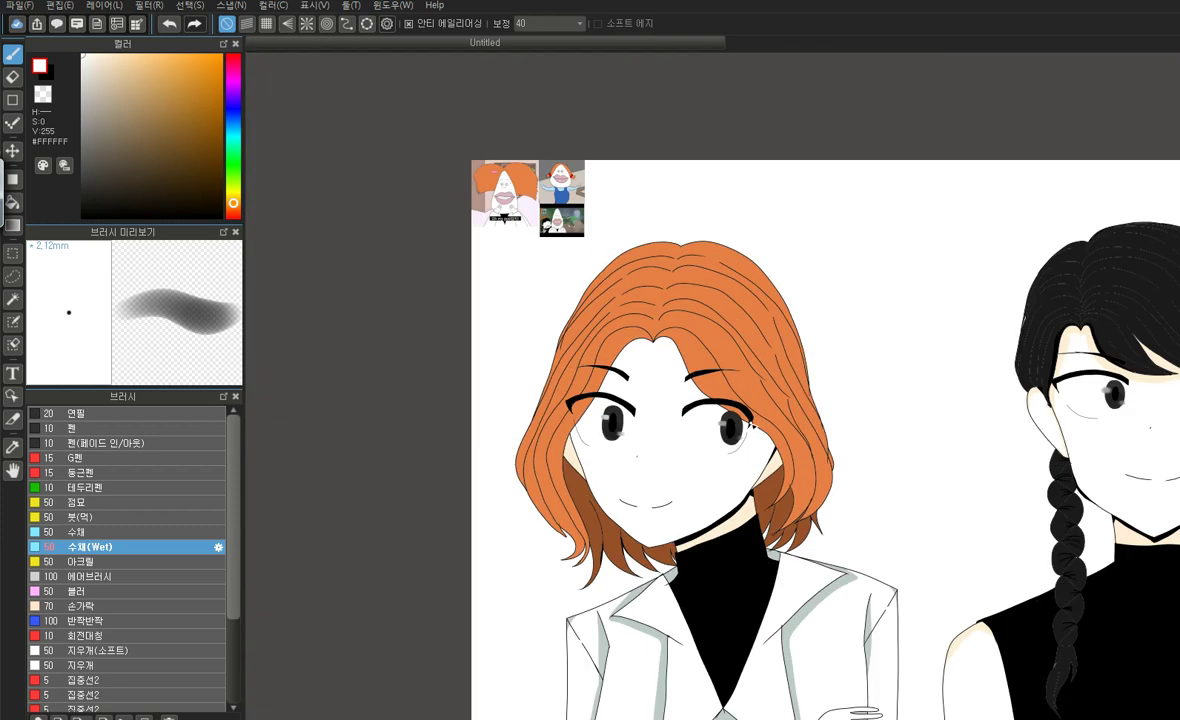
pyautogui.scroll(7, 612, 427)
pyautogui.moveTo(612, 429)
pyautogui.mouseDown()
pyautogui.moveTo(681, 429)
pyautogui.moveTo(600, 428)
pyautogui.moveTo(688, 431)
pyautogui.moveTo(645, 421)
pyautogui.mouseUp()
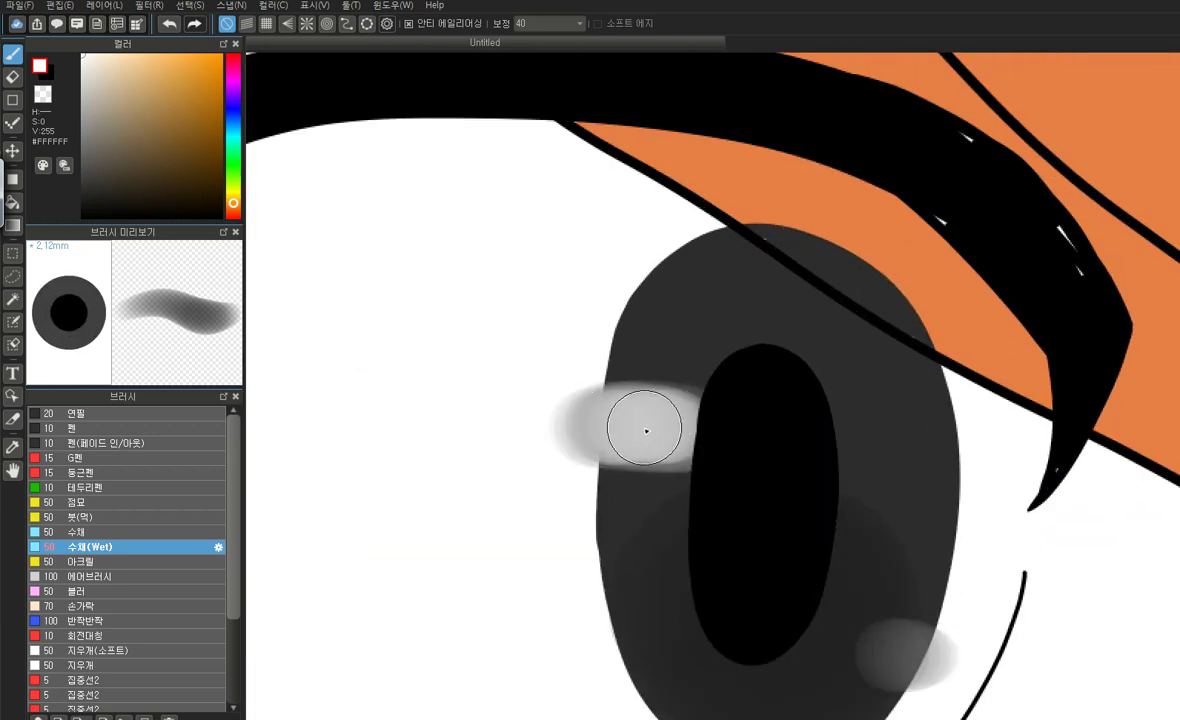
pyautogui.scroll(-6, 805, 618)
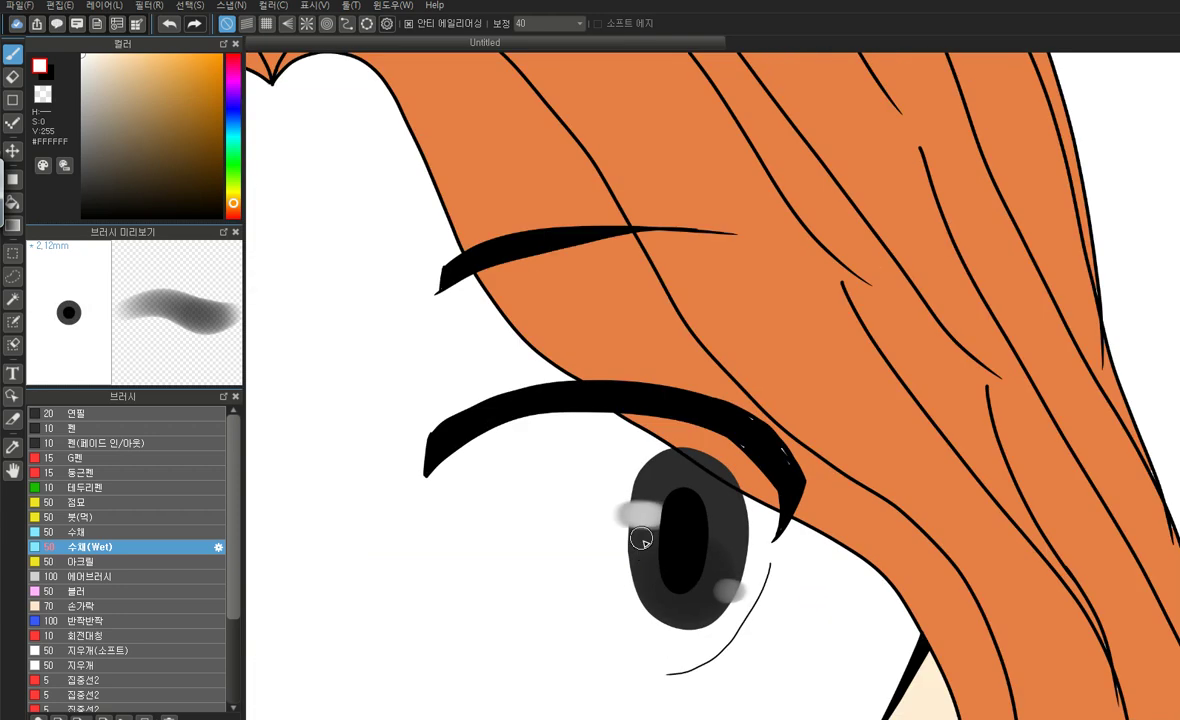
# Brighten the upper left highlight in both of the braided character's irises with soft #FFFFFF strokes
pyautogui.scroll(7, 984, 452)
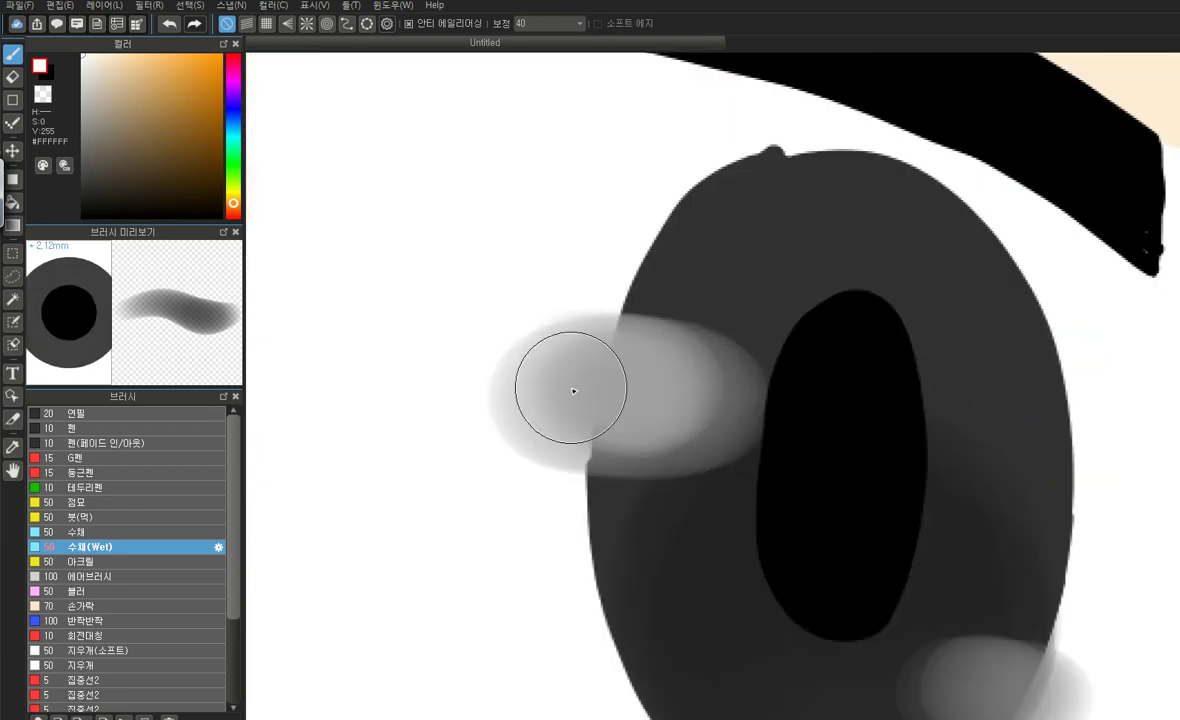
pyautogui.moveTo(573, 391)
pyautogui.mouseDown()
pyautogui.moveTo(704, 392)
pyautogui.moveTo(538, 392)
pyautogui.moveTo(691, 395)
pyautogui.mouseUp()
pyautogui.scroll(-4, 691, 395)
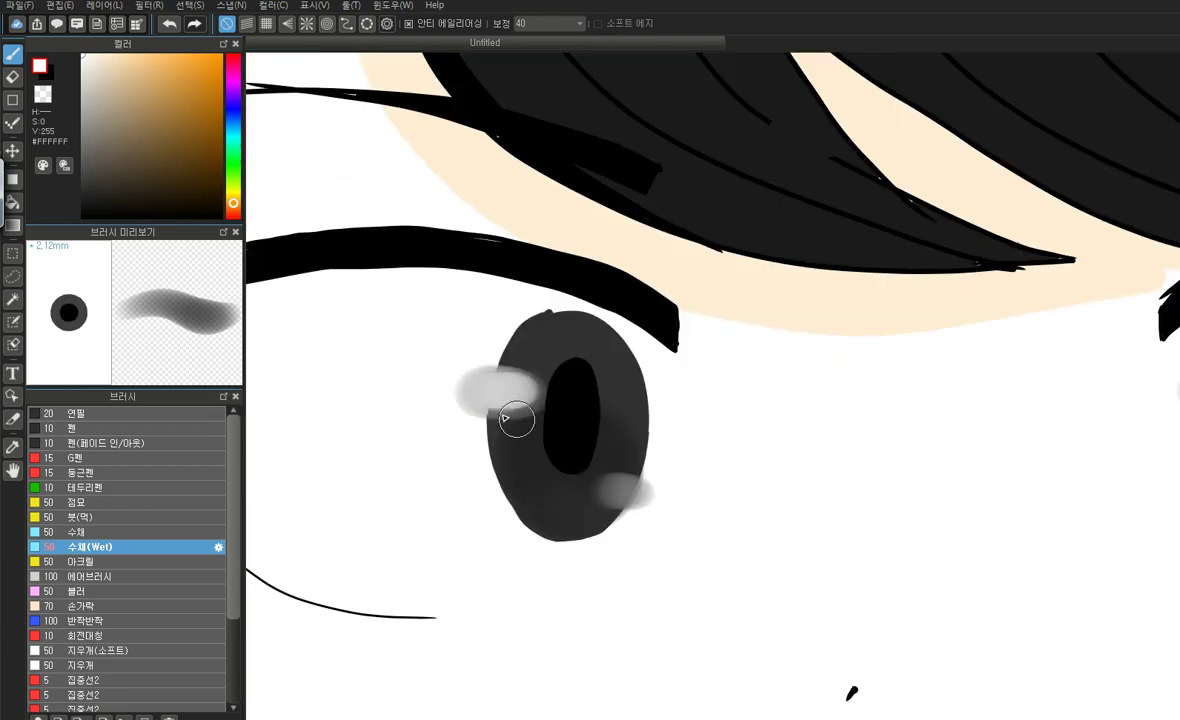
pyautogui.scroll(4, 585, 474)
pyautogui.scroll(-4, 429, 469)
pyautogui.scroll(4, 896, 398)
pyautogui.moveTo(738, 404)
pyautogui.mouseDown()
pyautogui.moveTo(782, 413)
pyautogui.moveTo(719, 413)
pyautogui.moveTo(731, 414)
pyautogui.mouseUp()
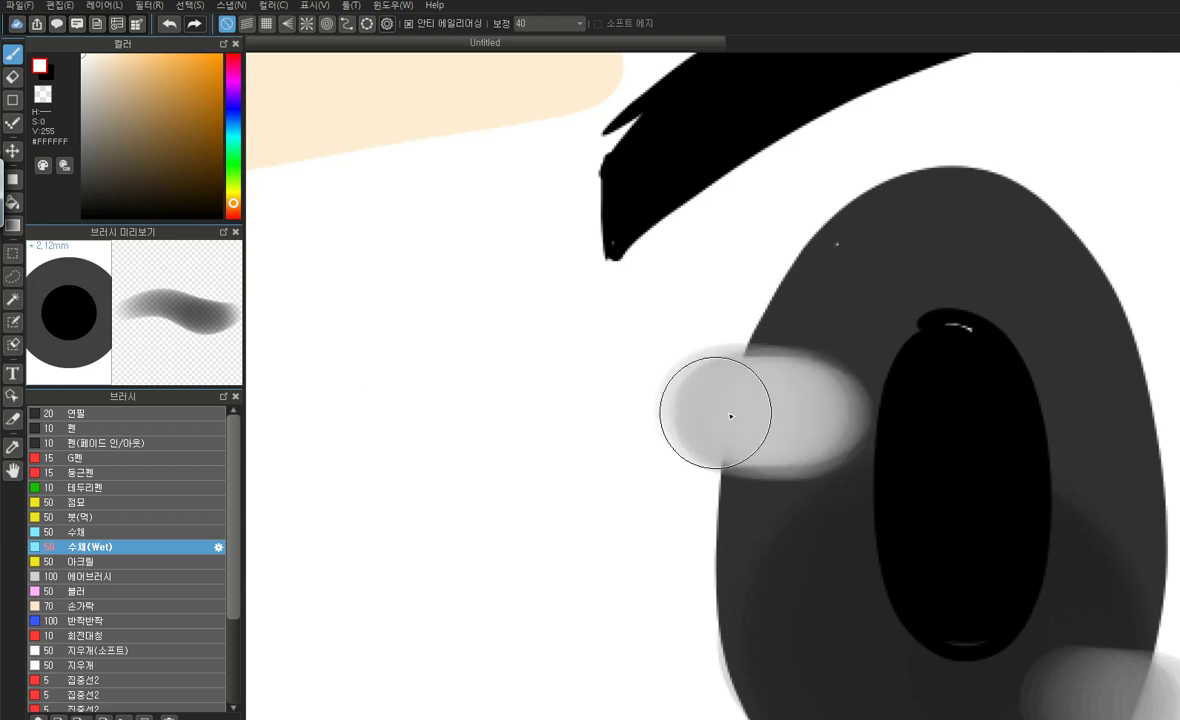
pyautogui.scroll(-4, 772, 414)
pyautogui.scroll(4, 664, 453)
pyautogui.moveTo(652, 452)
pyautogui.mouseDown()
pyautogui.moveTo(743, 456)
pyautogui.moveTo(658, 490)
pyautogui.mouseUp()
pyautogui.scroll(-4, 893, 502)
pyautogui.scroll(-5, 893, 502)
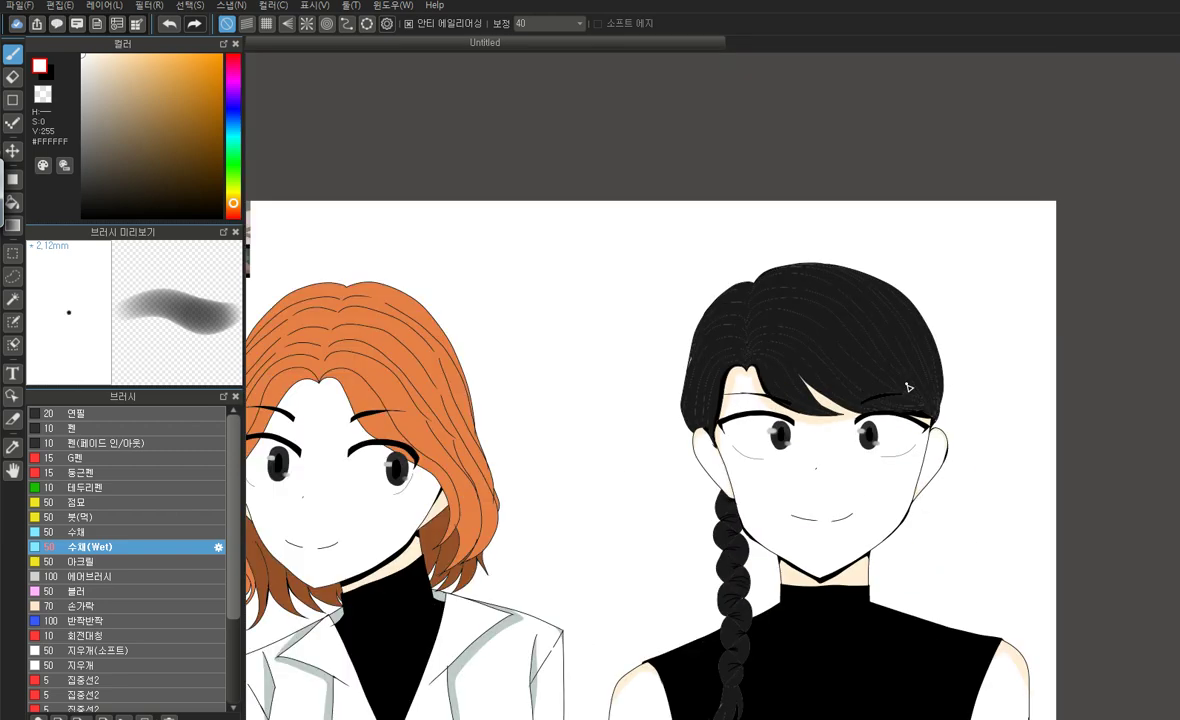
# Set the 수채(Wet) brush size to 4.23 mm and the drawing colour to #C3C3C3
pyautogui.scroll(-1, 660, 462)
pyautogui.scroll(6, 440, 432)
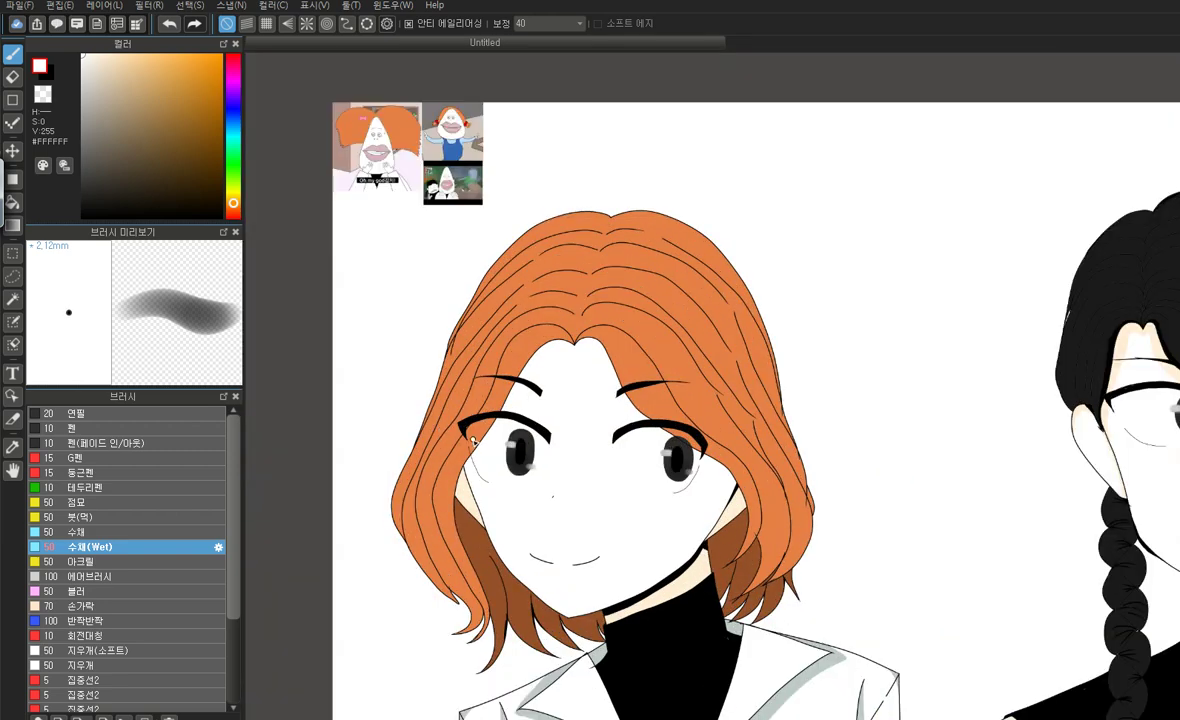
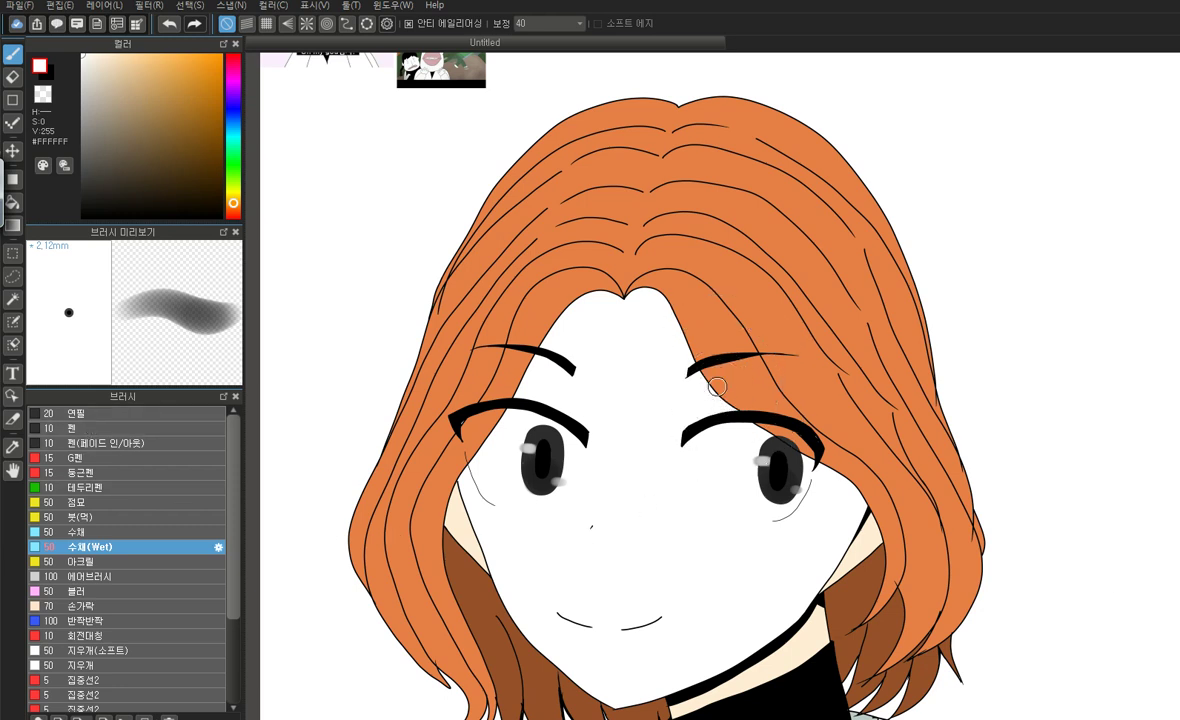
pyautogui.press(']')
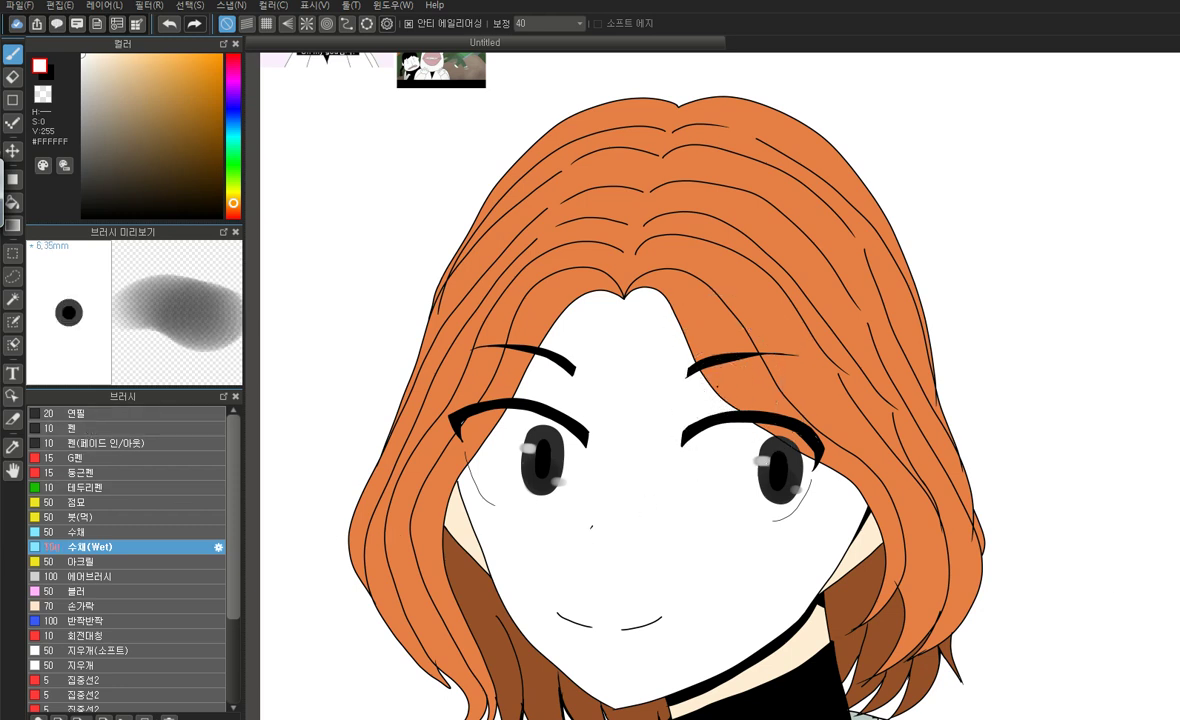
pyautogui.press('[')
pyautogui.moveTo(90, 72); pyautogui.dragTo(81, 93)
pyautogui.scroll(3, 475, 472)
pyautogui.moveTo(751, 362)
pyautogui.mouseDown()
pyautogui.moveTo(600, 329)
pyautogui.moveTo(498, 330)
pyautogui.moveTo(433, 348)
pyautogui.moveTo(418, 306)
pyautogui.mouseUp()
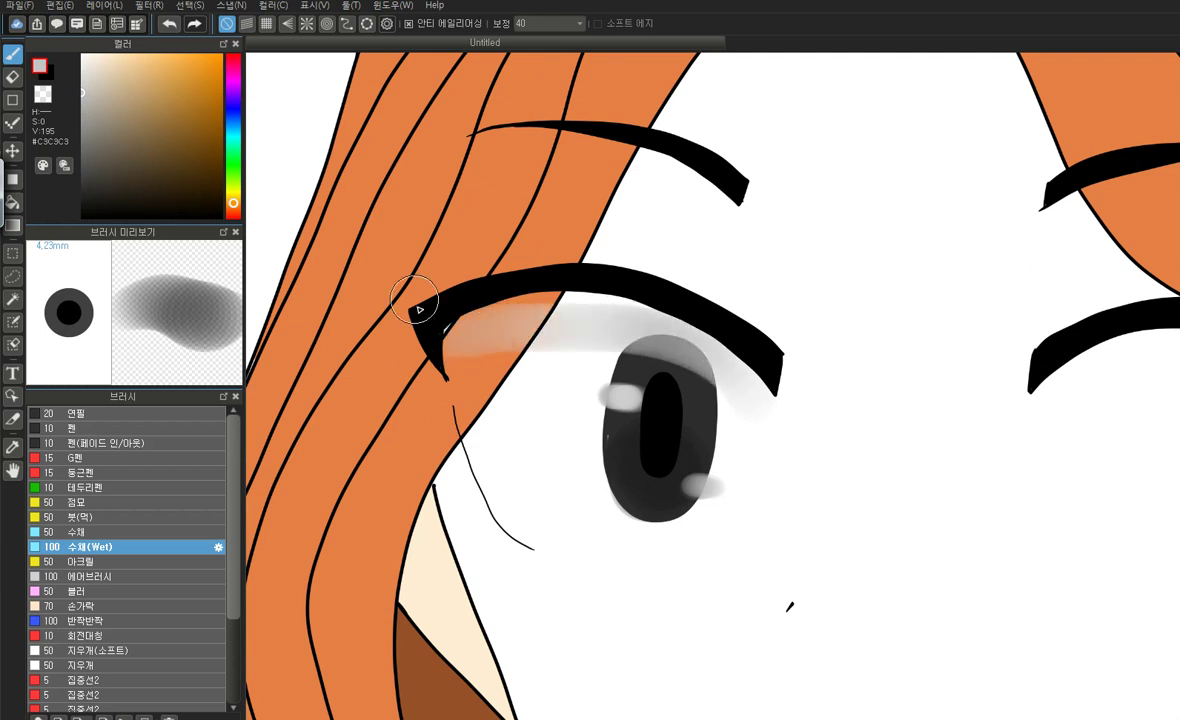
pyautogui.click(171, 27)
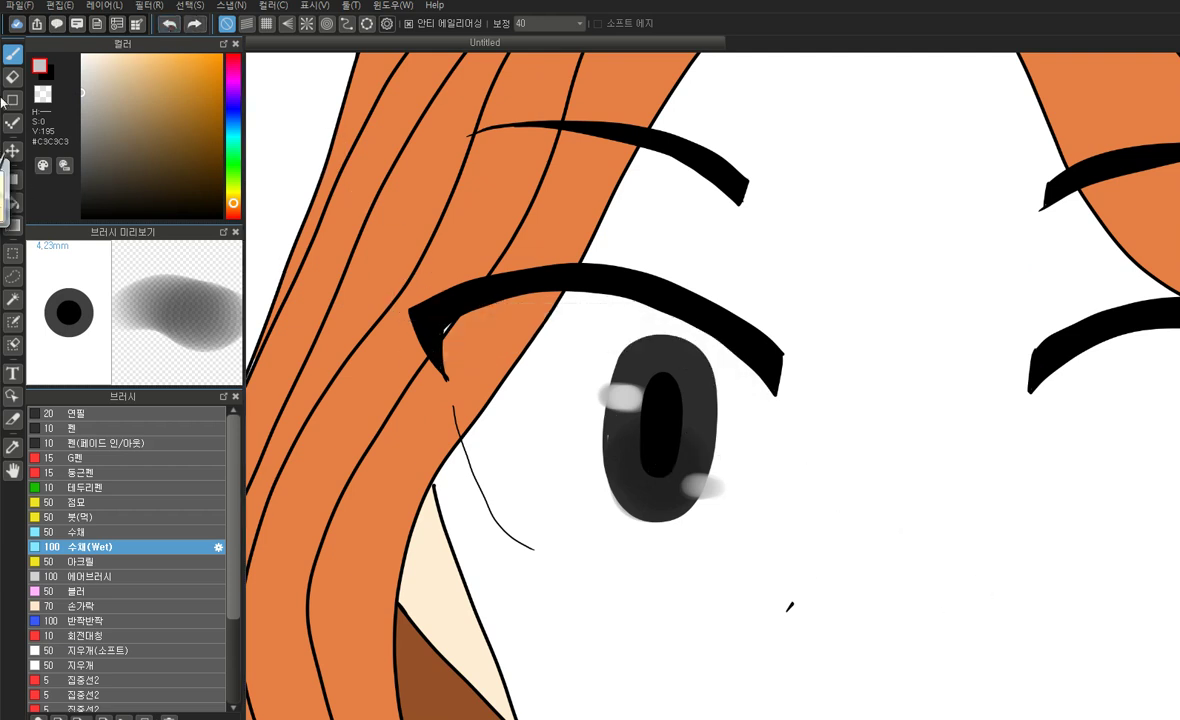
# Outline a #C3C3C3 shadow beneath the orange-haired character's left upper lash line with the 펜 brush and fill it
pyautogui.click(71, 431)
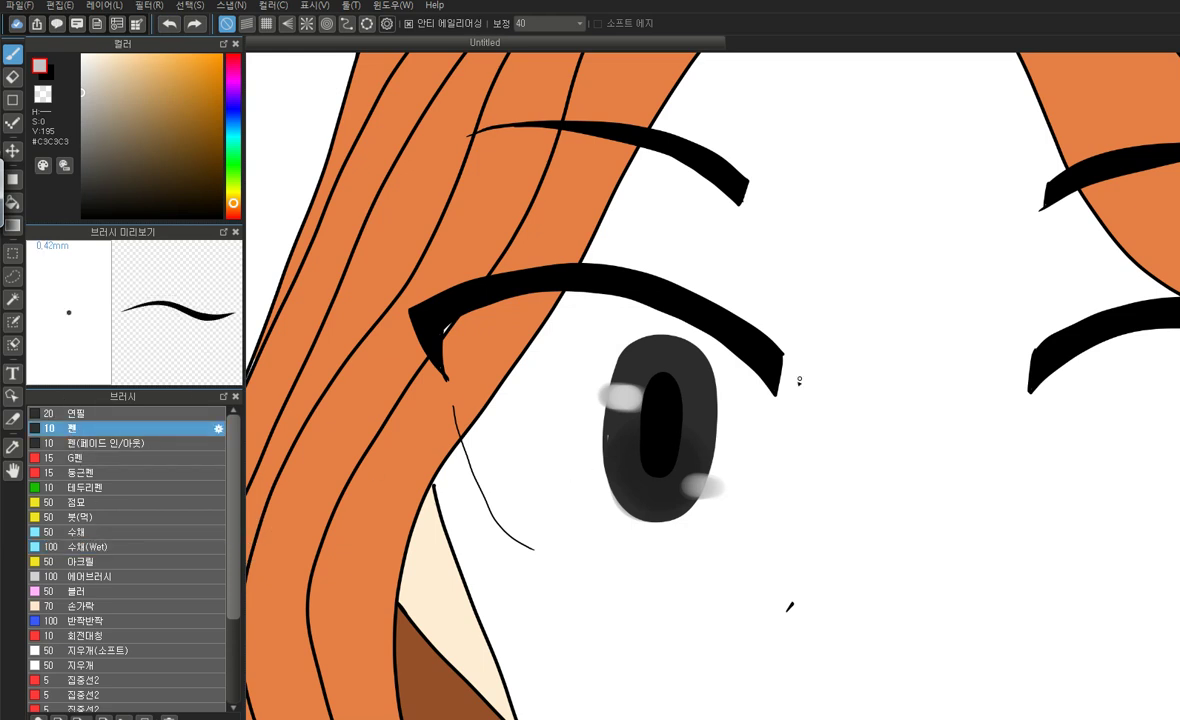
pyautogui.scroll(3, 773, 392)
pyautogui.moveTo(742, 395)
pyautogui.mouseDown()
pyautogui.moveTo(732, 466)
pyautogui.moveTo(637, 378)
pyautogui.moveTo(539, 315)
pyautogui.moveTo(371, 272)
pyautogui.moveTo(240, 256)
pyautogui.mouseUp()
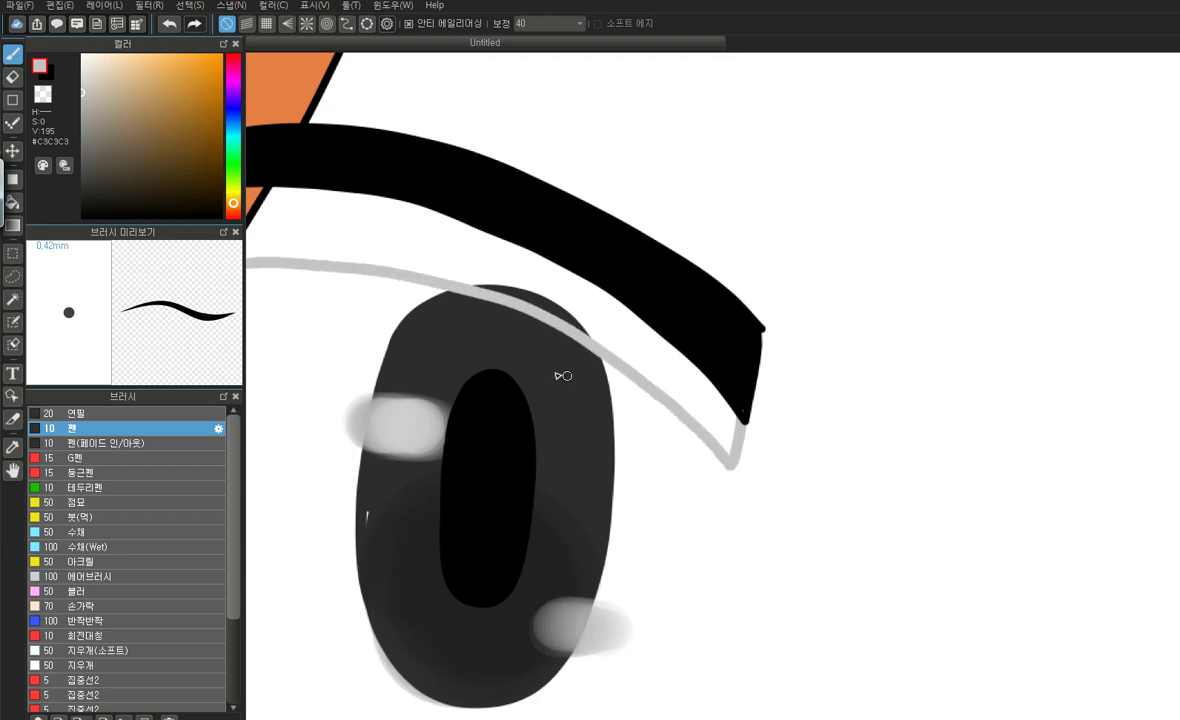
pyautogui.scroll(-4, 563, 376)
pyautogui.scroll(4, 367, 380)
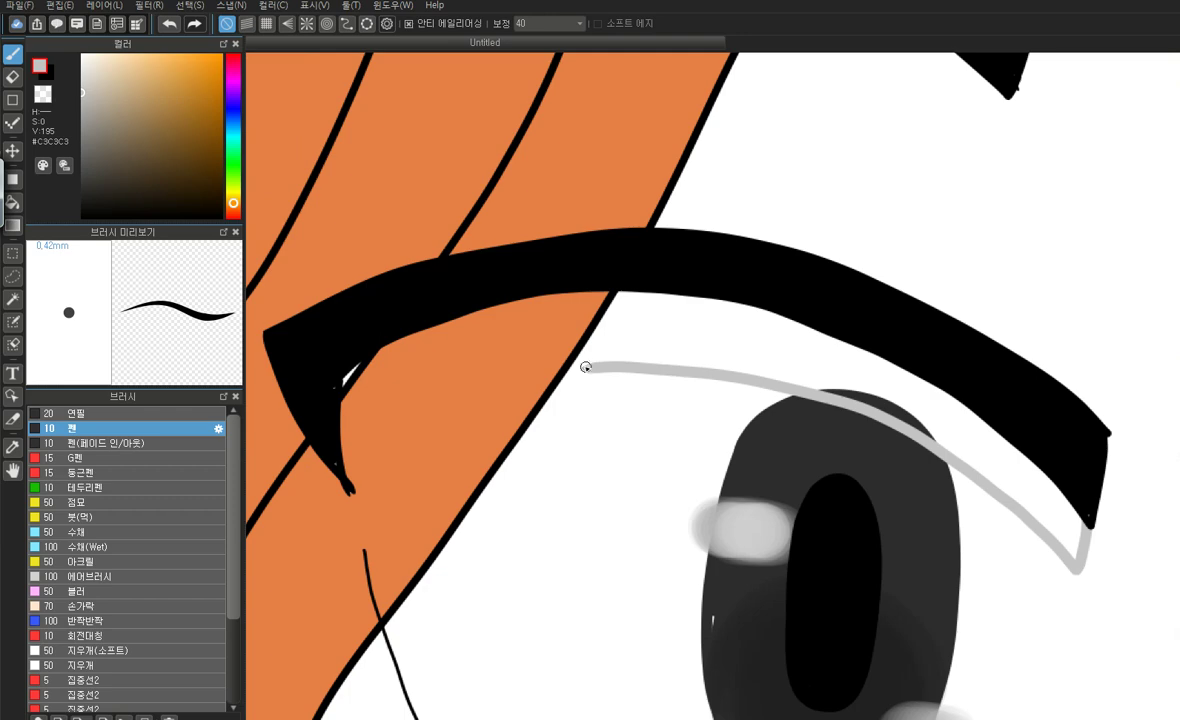
pyautogui.moveTo(567, 371); pyautogui.dragTo(558, 355)
pyautogui.click(14, 202)
pyautogui.click(648, 330)
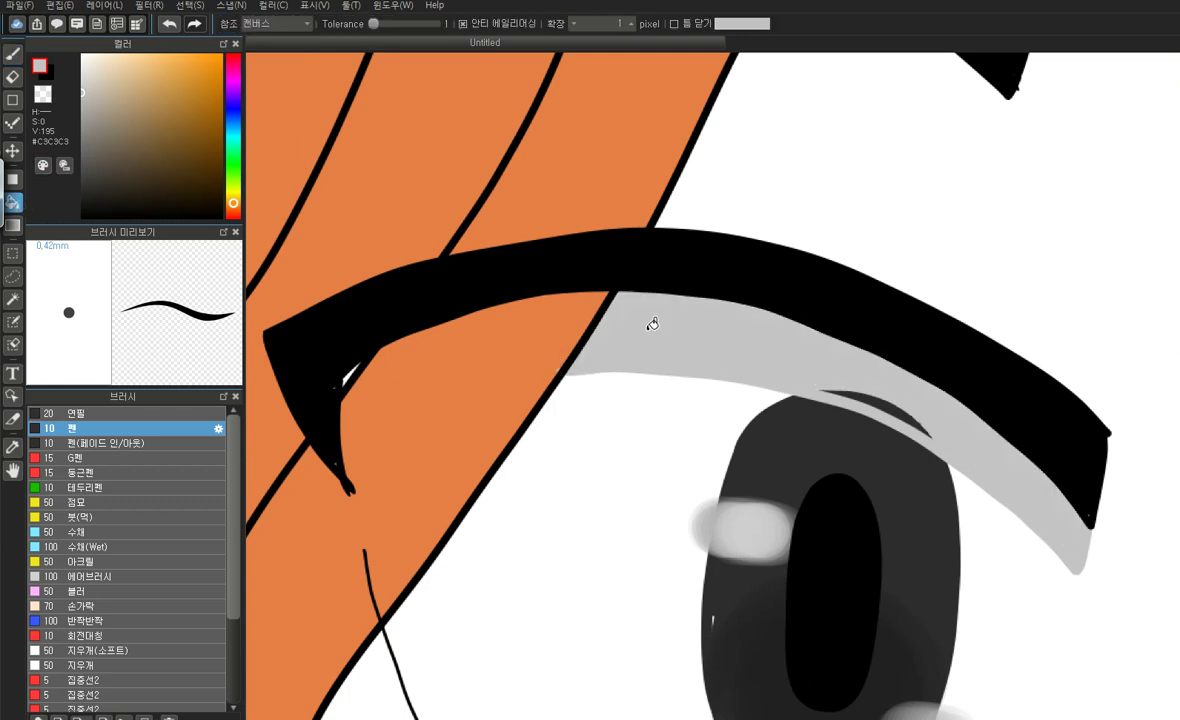
# Outline a #C3C3C3 shadow beneath the orange-haired character's right upper lash line with the 펜 brush and fill it
pyautogui.scroll(-5, 540, 255)
pyautogui.scroll(5, 791, 292)
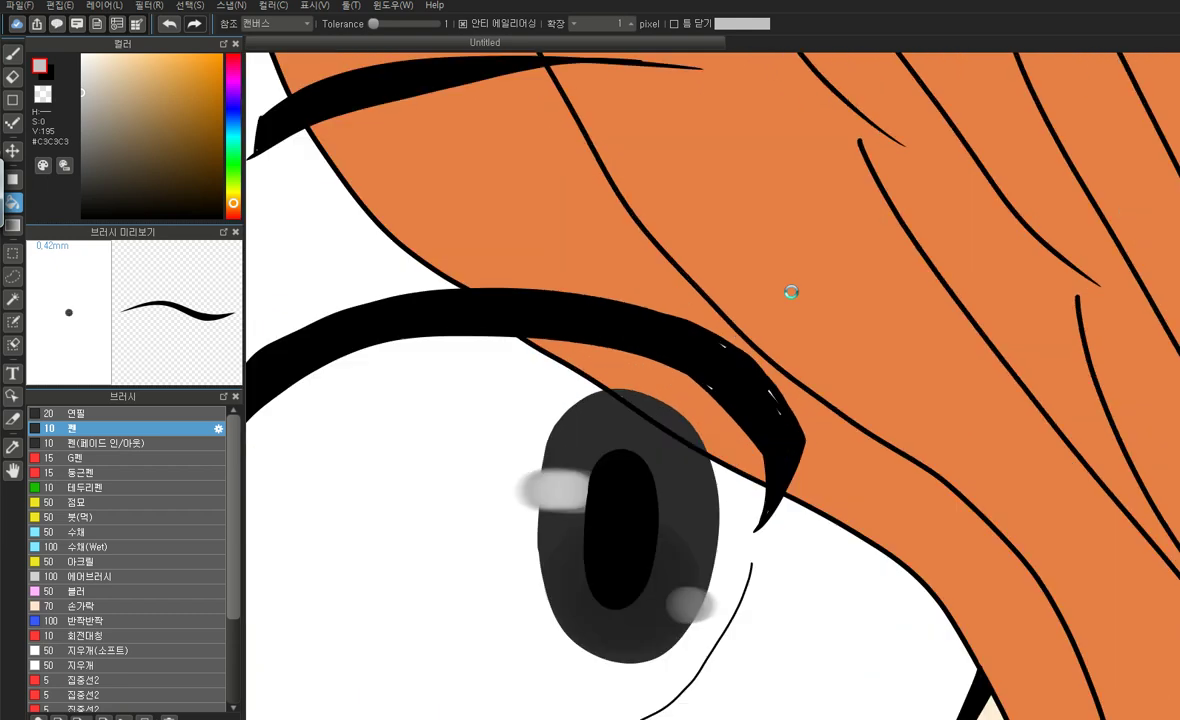
pyautogui.click(13, 53)
pyautogui.scroll(-3, 627, 342)
pyautogui.scroll(3, 616, 349)
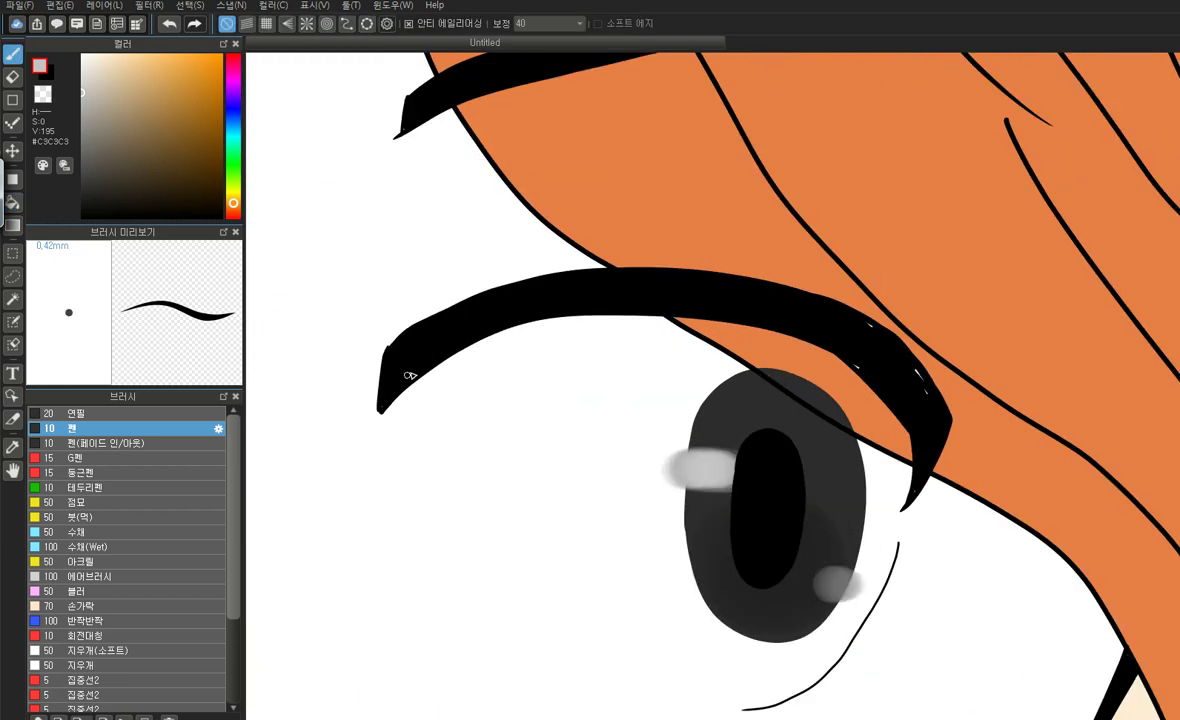
pyautogui.moveTo(381, 405)
pyautogui.mouseDown()
pyautogui.moveTo(380, 446)
pyautogui.moveTo(440, 355)
pyautogui.moveTo(680, 312)
pyautogui.mouseUp()
pyautogui.scroll(-3, 825, 380)
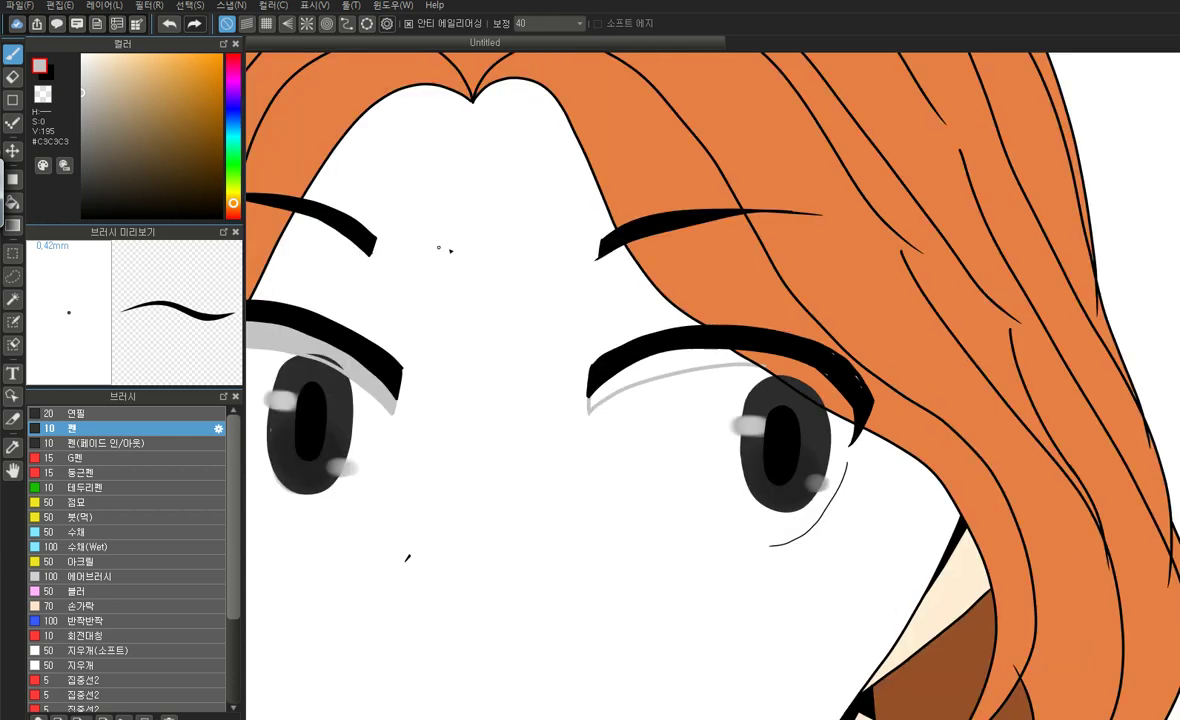
pyautogui.click(13, 201)
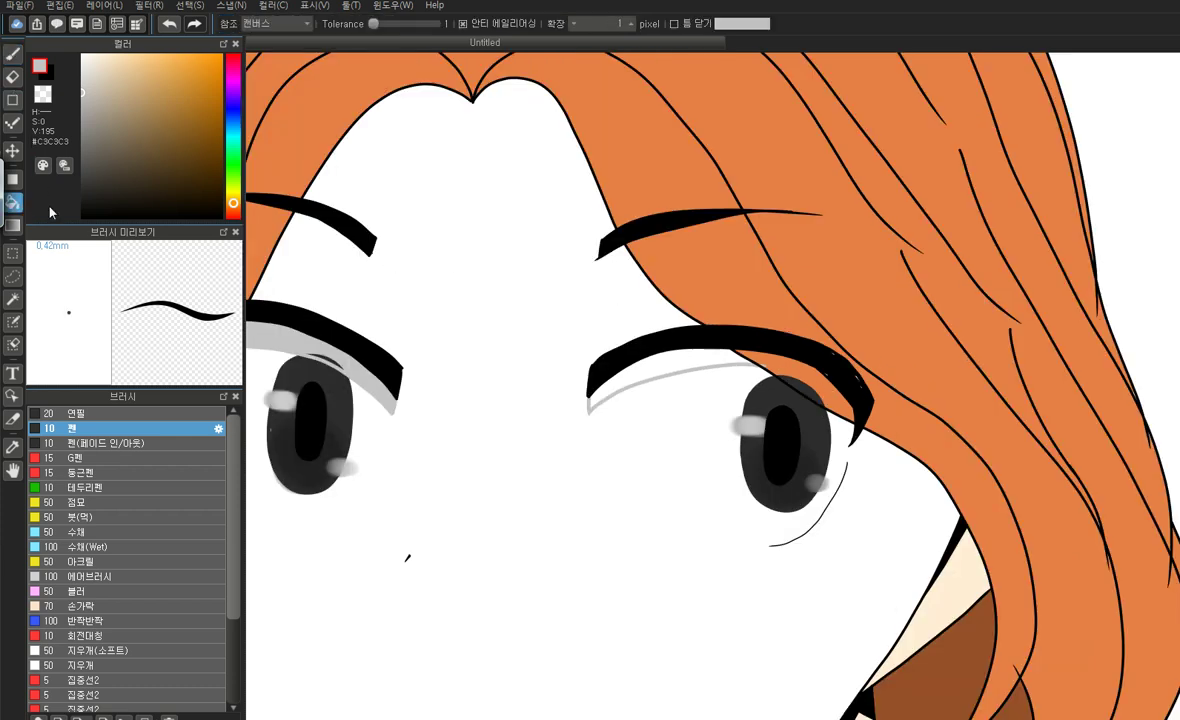
pyautogui.click(668, 355)
pyautogui.scroll(-3, 758, 317)
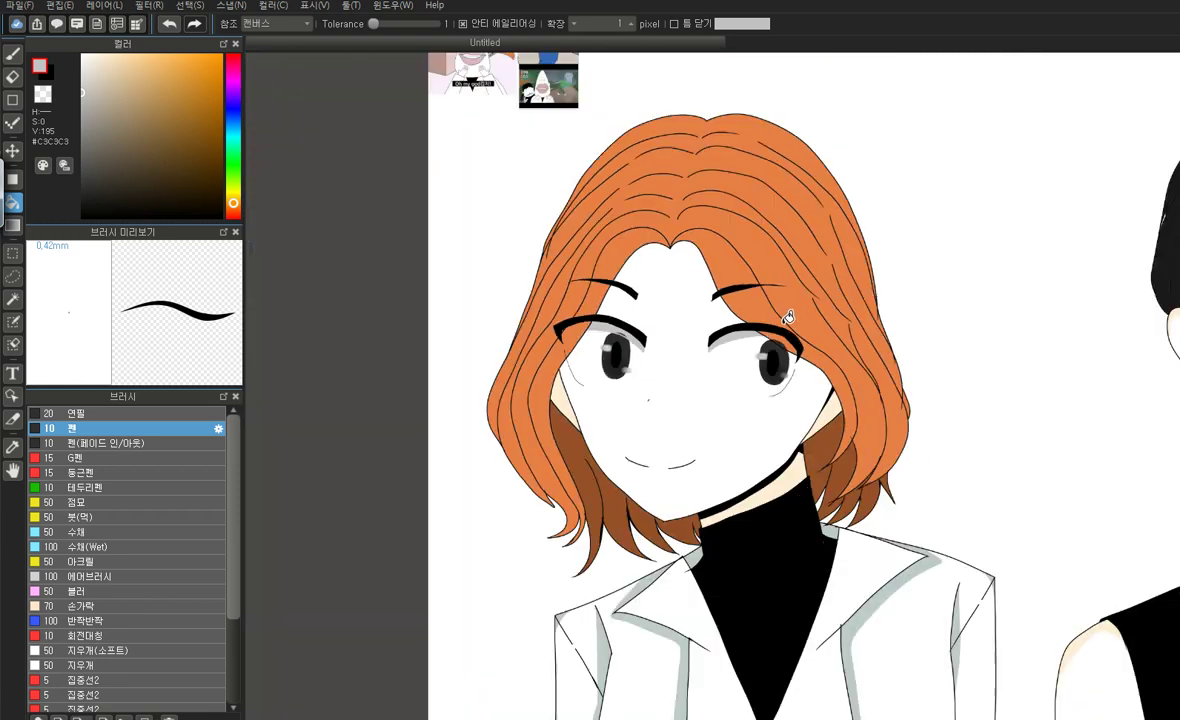
pyautogui.scroll(3, 788, 317)
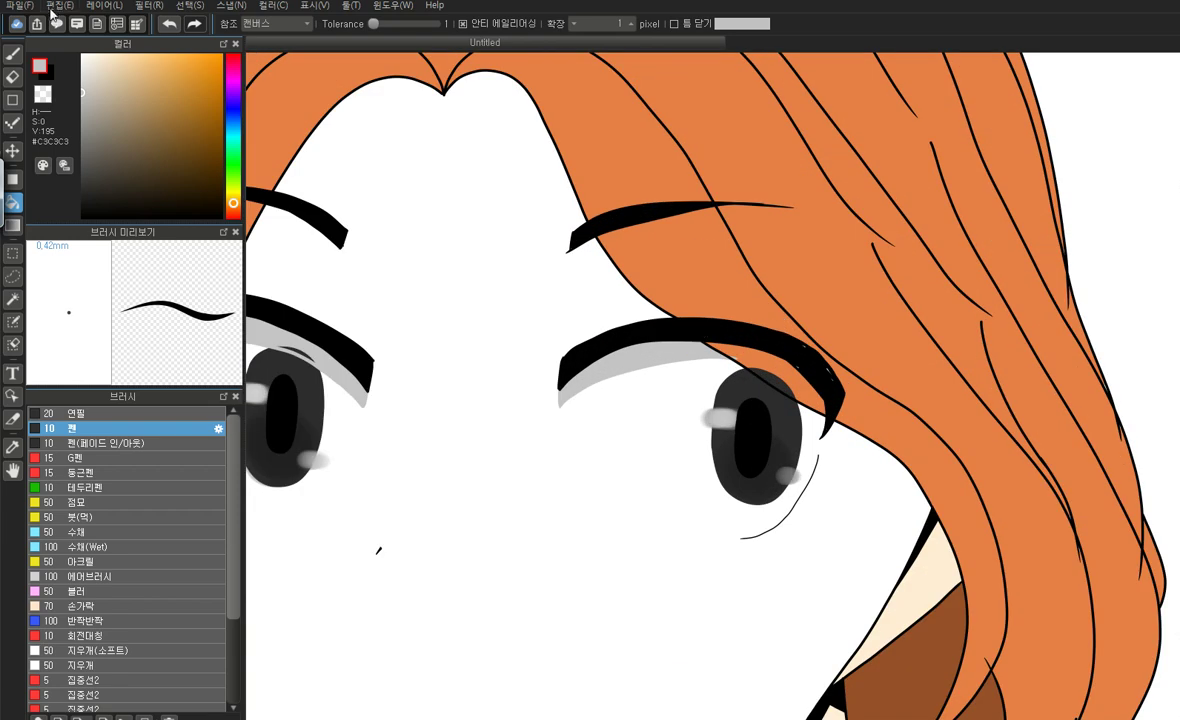
# Extend the grey shadow beneath the right upper lash line to the hair strand above the iris with the 펜 brush
pyautogui.click(13, 53)
pyautogui.scroll(3, 878, 377)
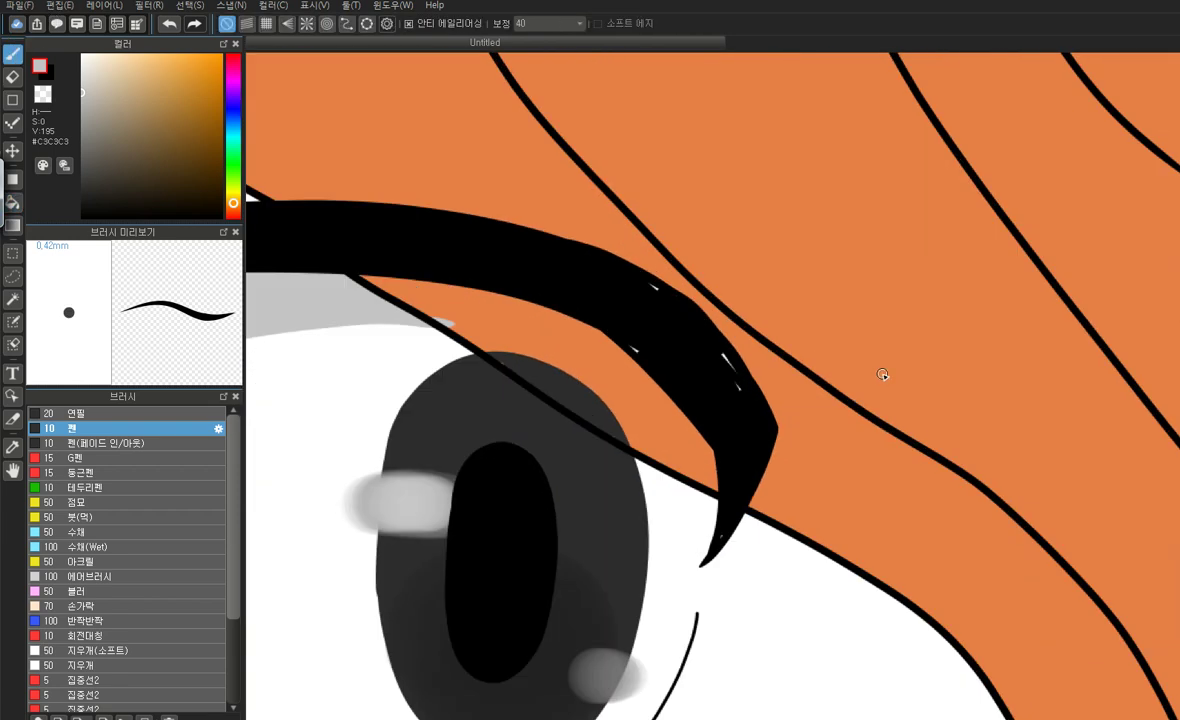
pyautogui.moveTo(279, 329)
pyautogui.mouseDown()
pyautogui.moveTo(436, 329)
pyautogui.moveTo(372, 313)
pyautogui.mouseUp()
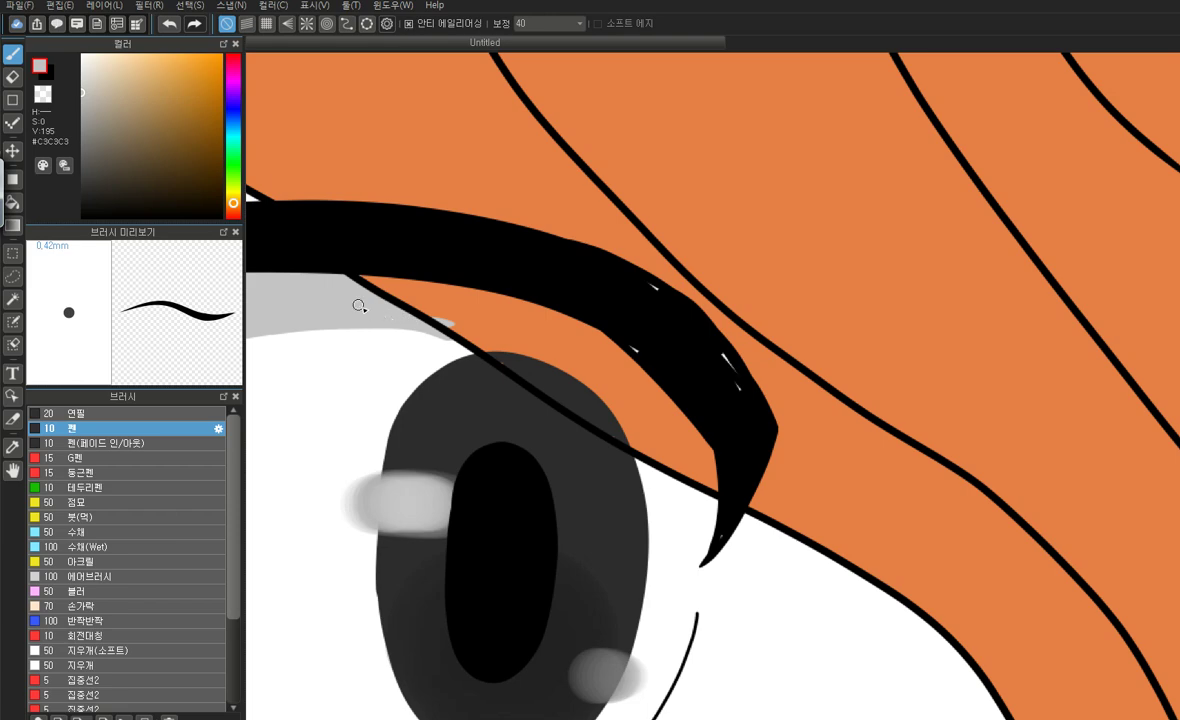
pyautogui.scroll(-5, 953, 400)
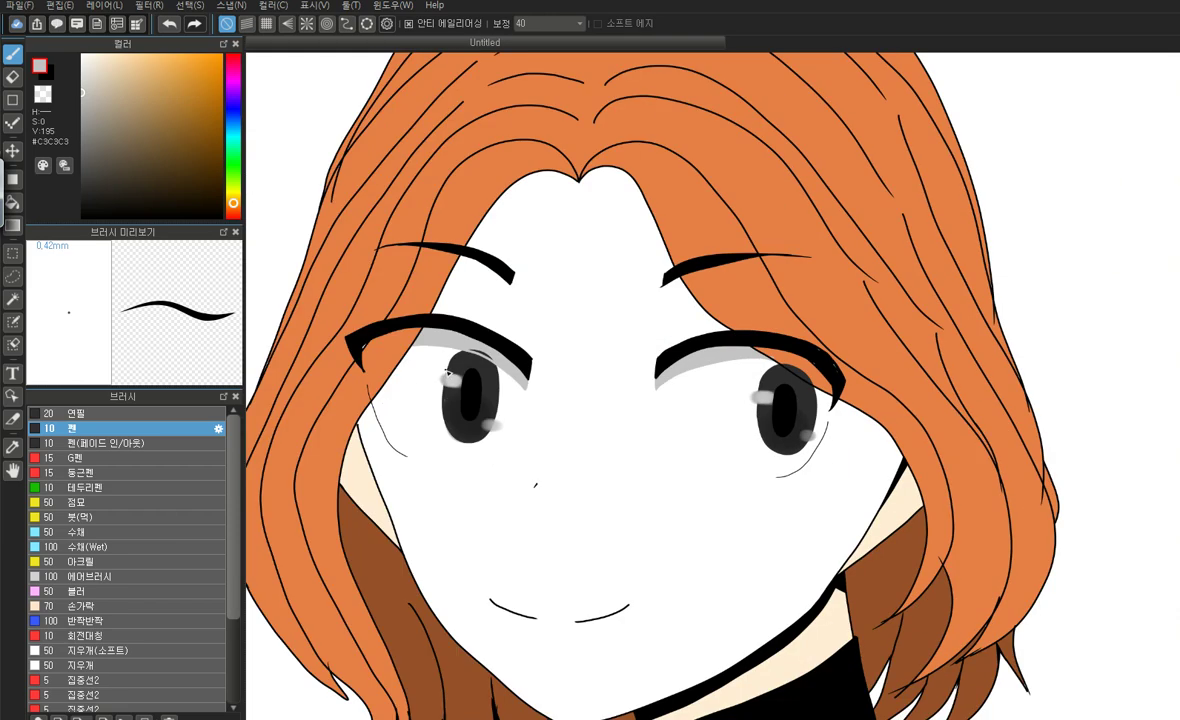
# Sample the grey of the orange-haired character's left iris and darken the drawing colour to #1C1C1C
pyautogui.scroll(5, 467, 358)
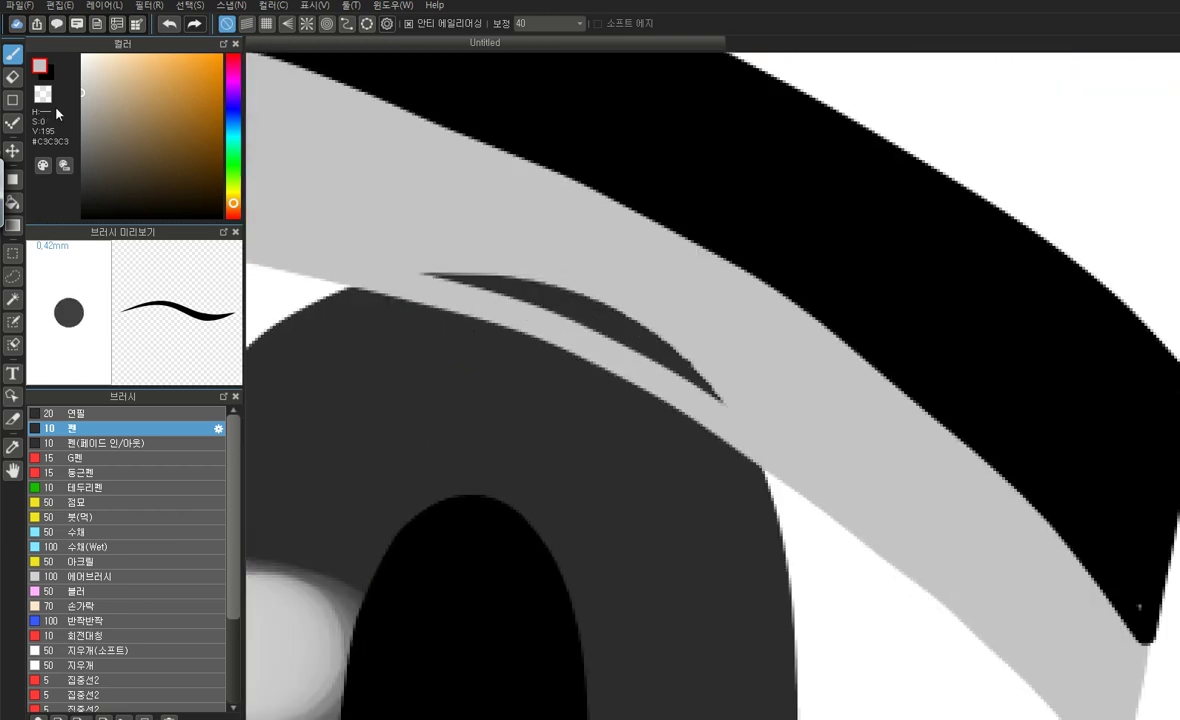
pyautogui.keyDown('alt'); pyautogui.click(409, 383); pyautogui.keyUp('alt')
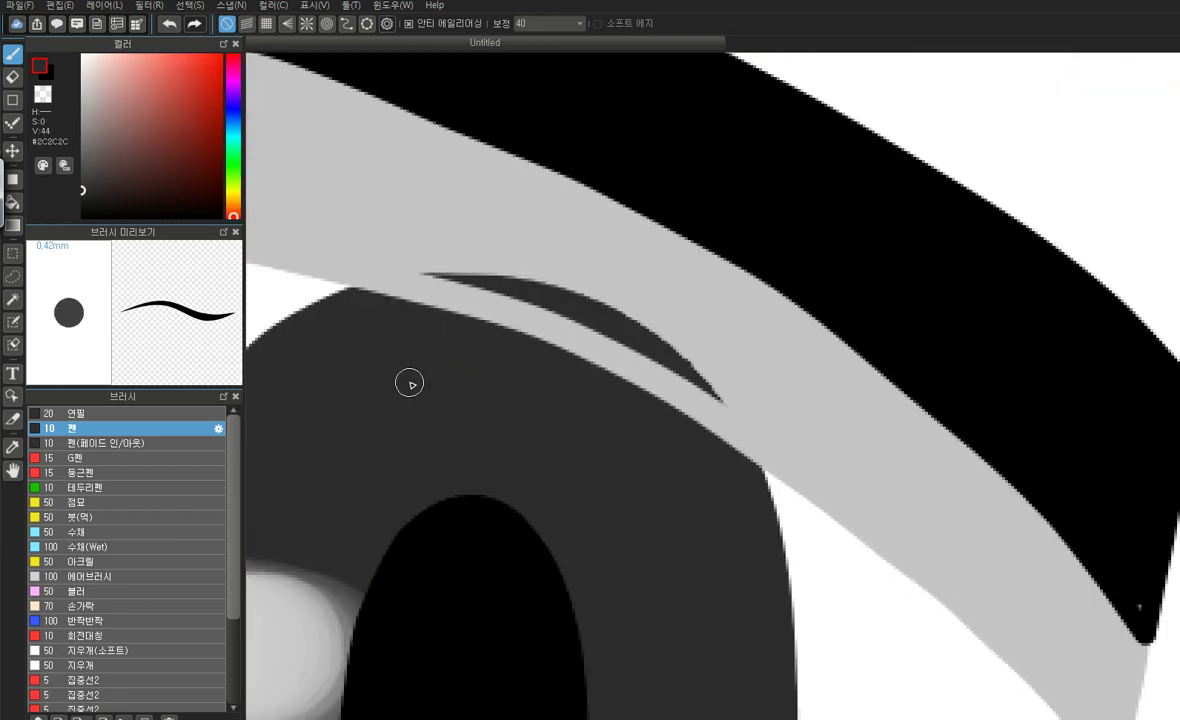
pyautogui.moveTo(91, 190); pyautogui.dragTo(82, 202)
pyautogui.moveTo(703, 378); pyautogui.dragTo(717, 386)
pyautogui.click(717, 386)
pyautogui.moveTo(759, 458)
pyautogui.mouseDown()
pyautogui.moveTo(660, 342)
pyautogui.moveTo(605, 303)
pyautogui.moveTo(486, 279)
pyautogui.moveTo(347, 285)
pyautogui.mouseUp()
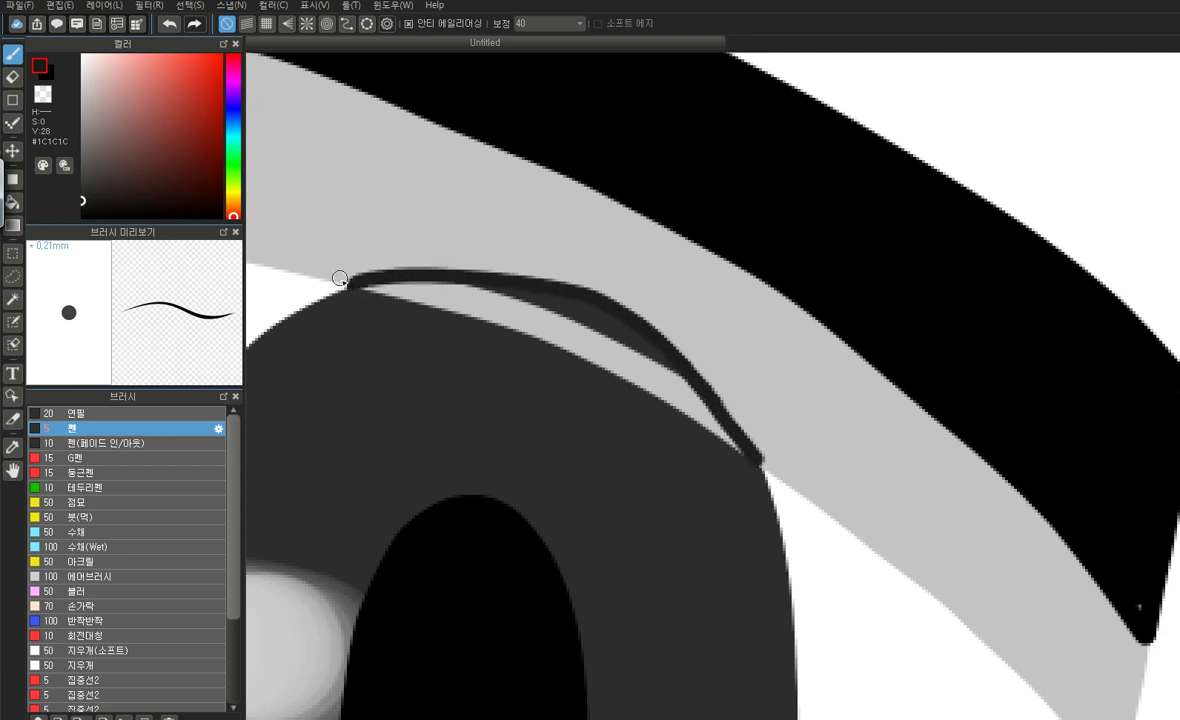
pyautogui.click(169, 23)
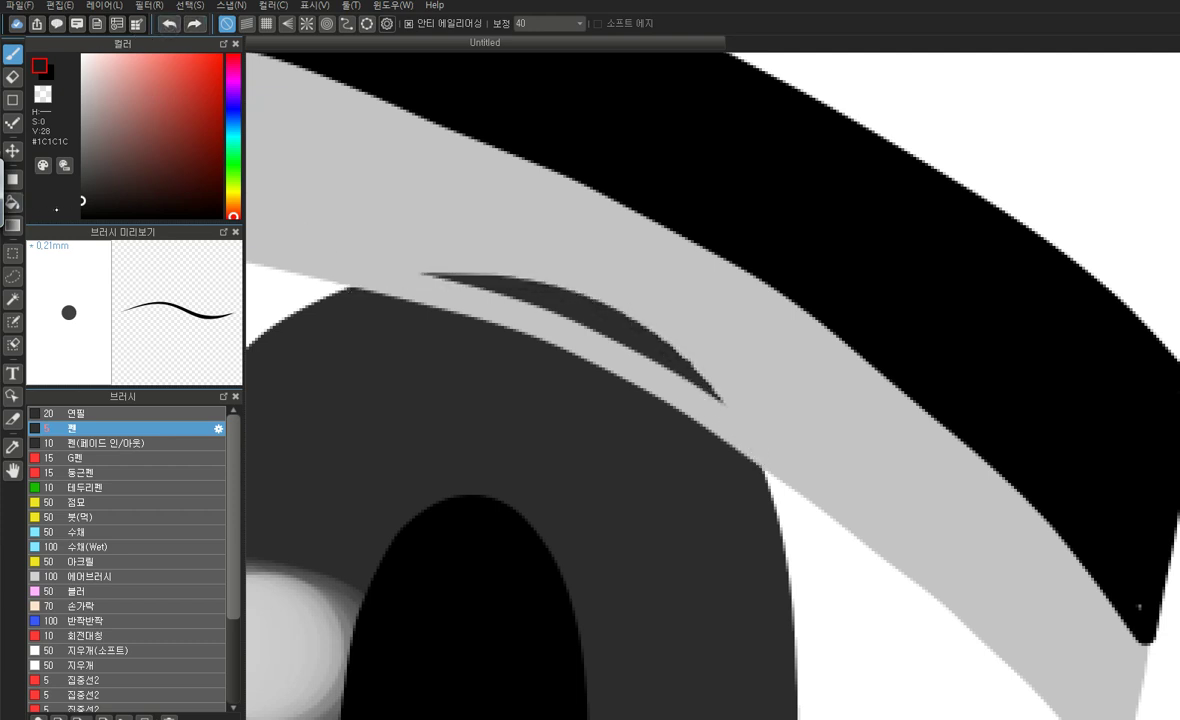
# Close both ends of the left iris's upper edge with 0.21 mm 펜 strokes and fill the shadowed area with #1C1C1C
pyautogui.moveTo(365, 289)
pyautogui.mouseDown()
pyautogui.moveTo(458, 282)
pyautogui.moveTo(719, 409)
pyautogui.moveTo(752, 462)
pyautogui.mouseUp()
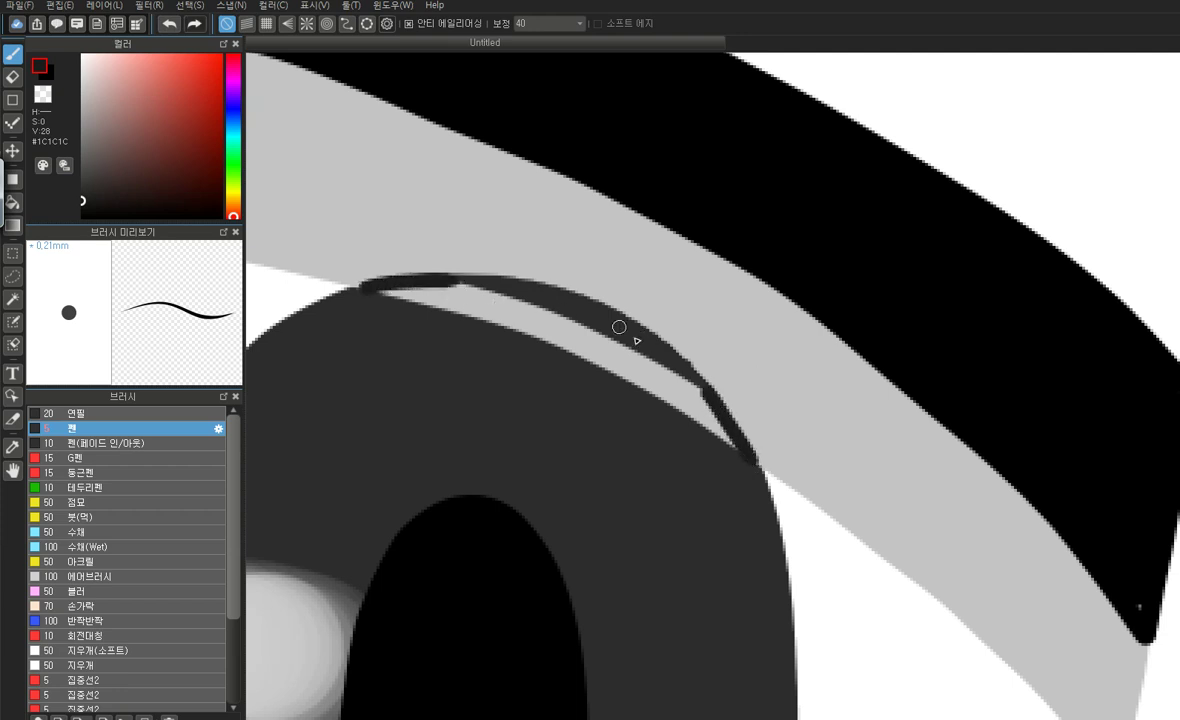
pyautogui.click(13, 201)
pyautogui.click(505, 300)
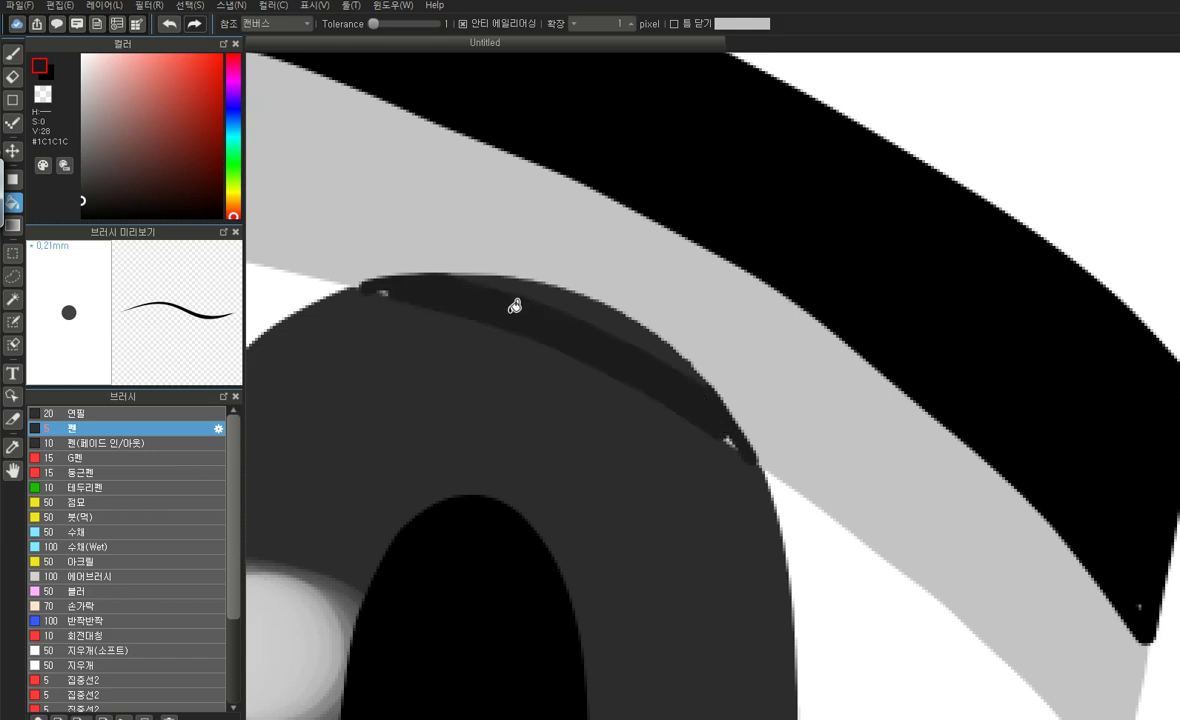
pyautogui.click(515, 273)
pyautogui.scroll(-6, 429, 213)
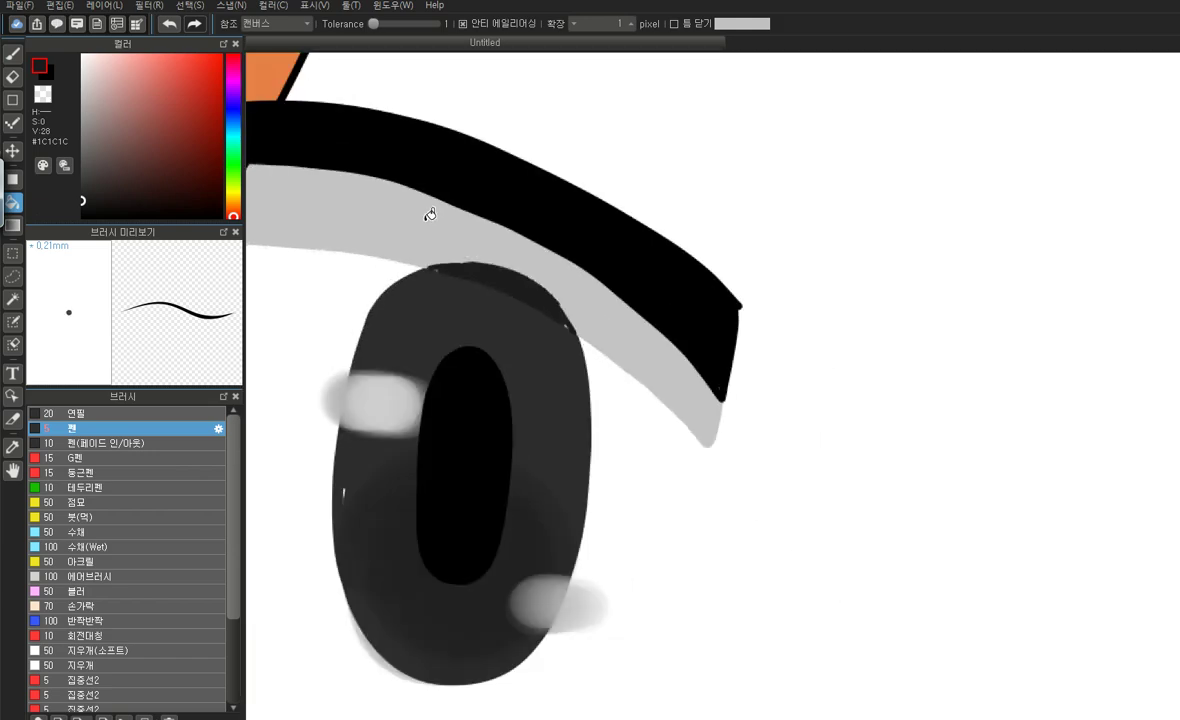
# Recolour the shadows beneath both of the orange-haired character's upper lash lines with #F2F2F2
pyautogui.scroll(6, 910, 247)
pyautogui.scroll(-6, 910, 247)
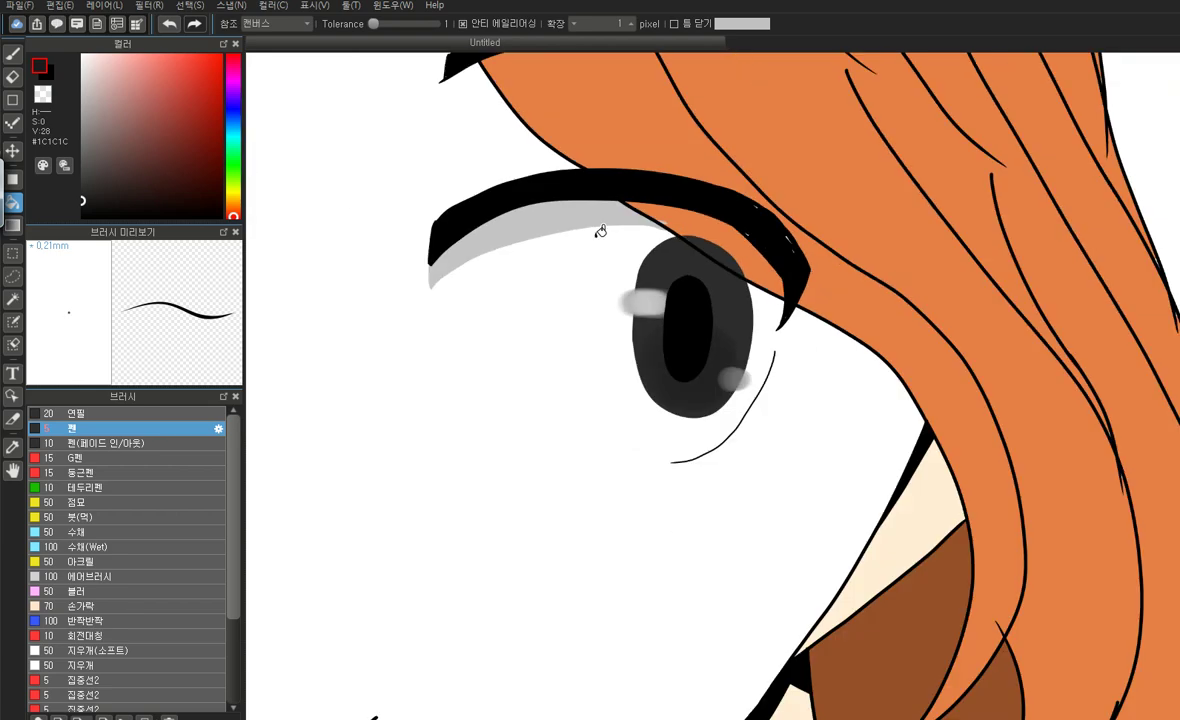
pyautogui.scroll(8, 822, 238)
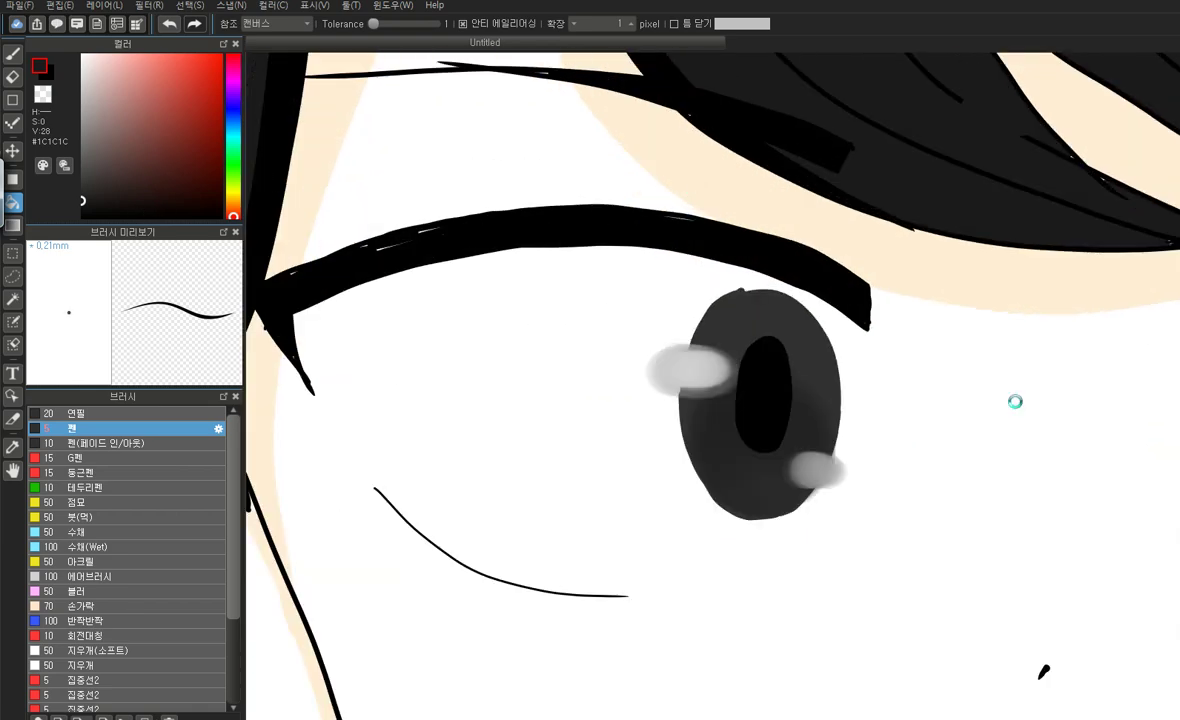
pyautogui.scroll(-6, 550, 352)
pyautogui.scroll(6, 558, 385)
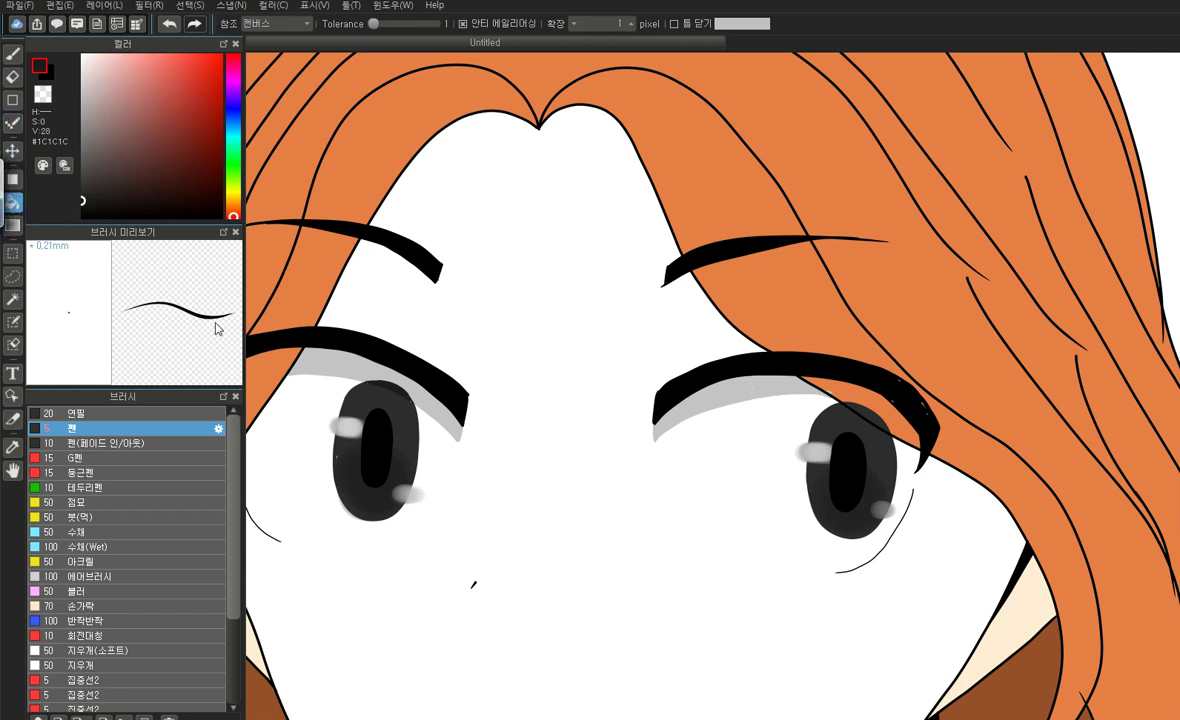
pyautogui.moveTo(101, 126); pyautogui.dragTo(82, 62)
pyautogui.click(350, 368)
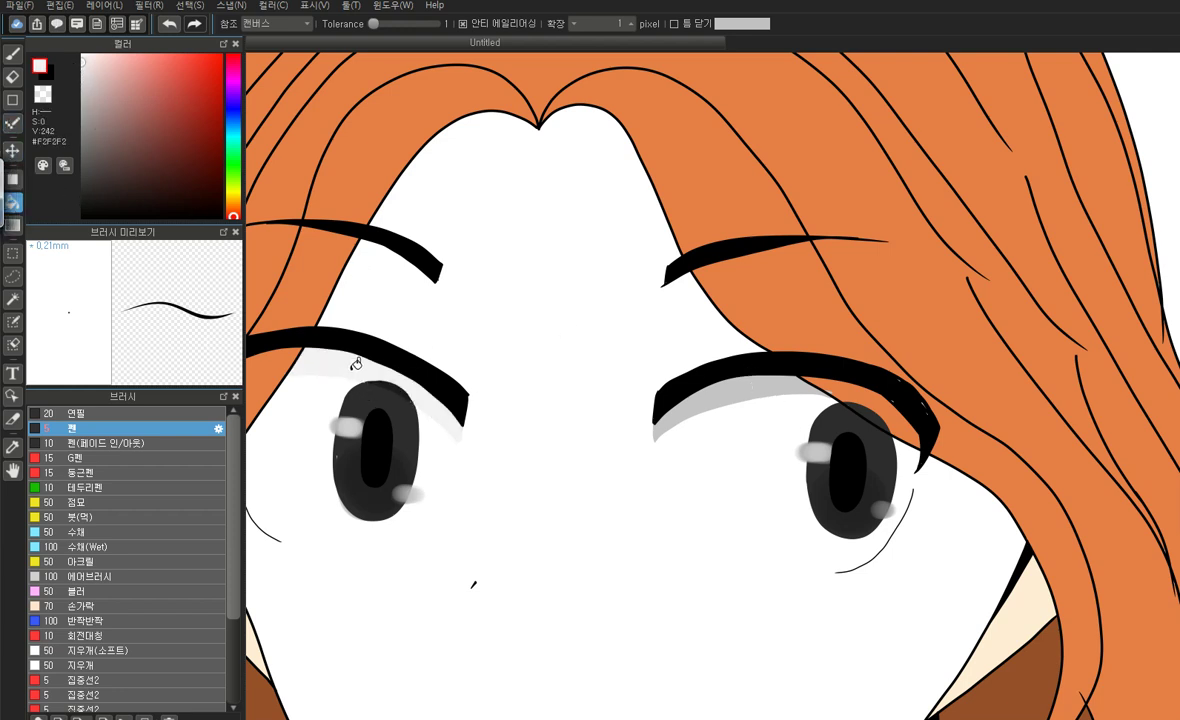
pyautogui.click(700, 400)
# Outline #F2F2F2 shadows beneath both of the braided character's upper lash lines with the 0.21 mm 펜 brush
pyautogui.scroll(-2, 473, 334)
pyautogui.scroll(-1, 470, 325)
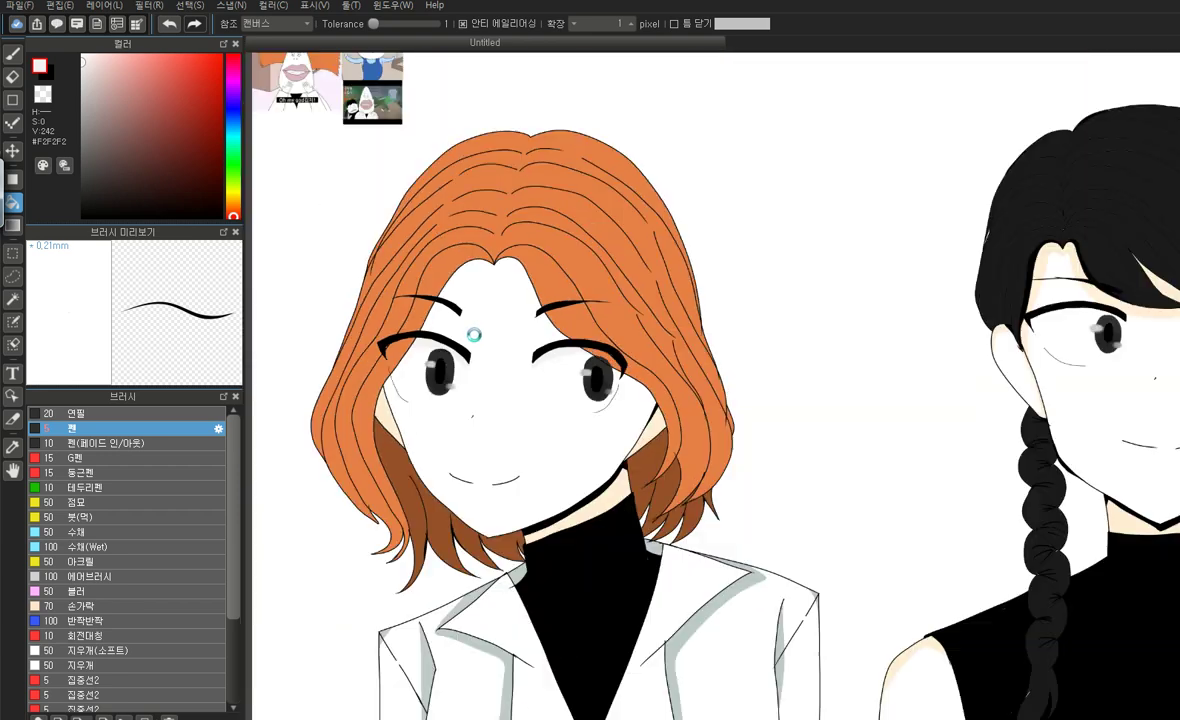
pyautogui.scroll(-2, 600, 300)
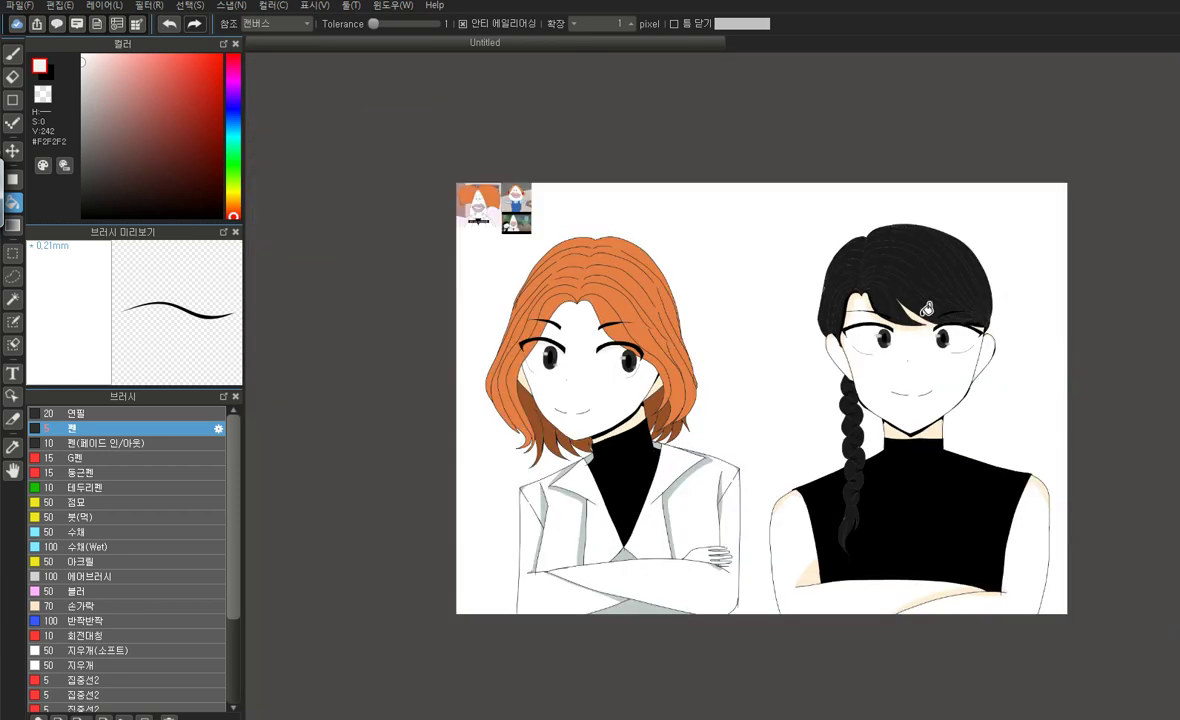
pyautogui.scroll(4, 929, 302)
pyautogui.click(13, 53)
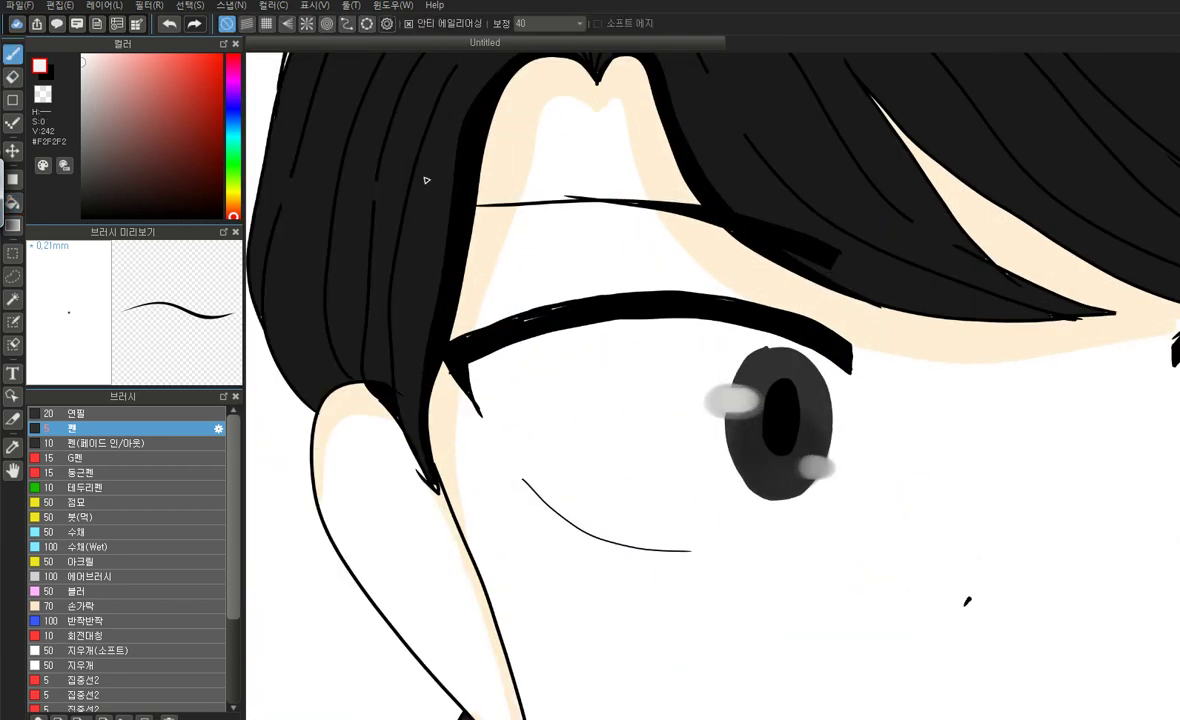
pyautogui.scroll(1, 519, 232)
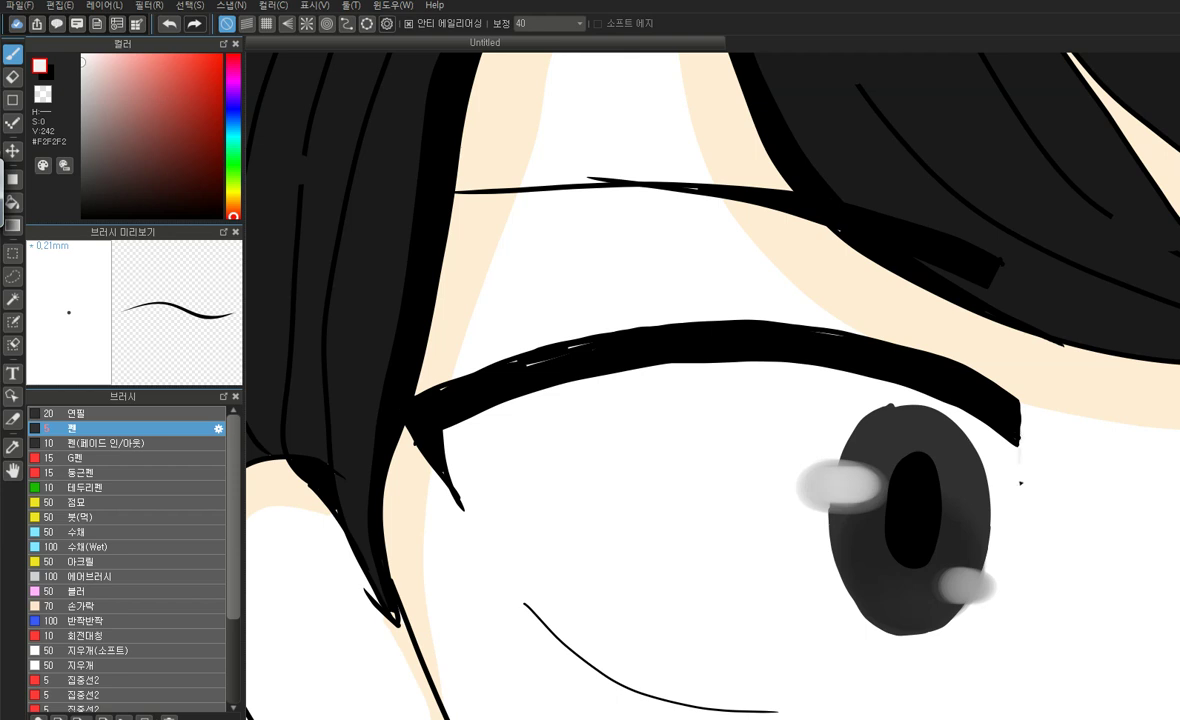
pyautogui.moveTo(1020, 481)
pyautogui.mouseDown()
pyautogui.moveTo(923, 428)
pyautogui.moveTo(834, 405)
pyautogui.moveTo(677, 398)
pyautogui.moveTo(499, 433)
pyautogui.mouseUp()
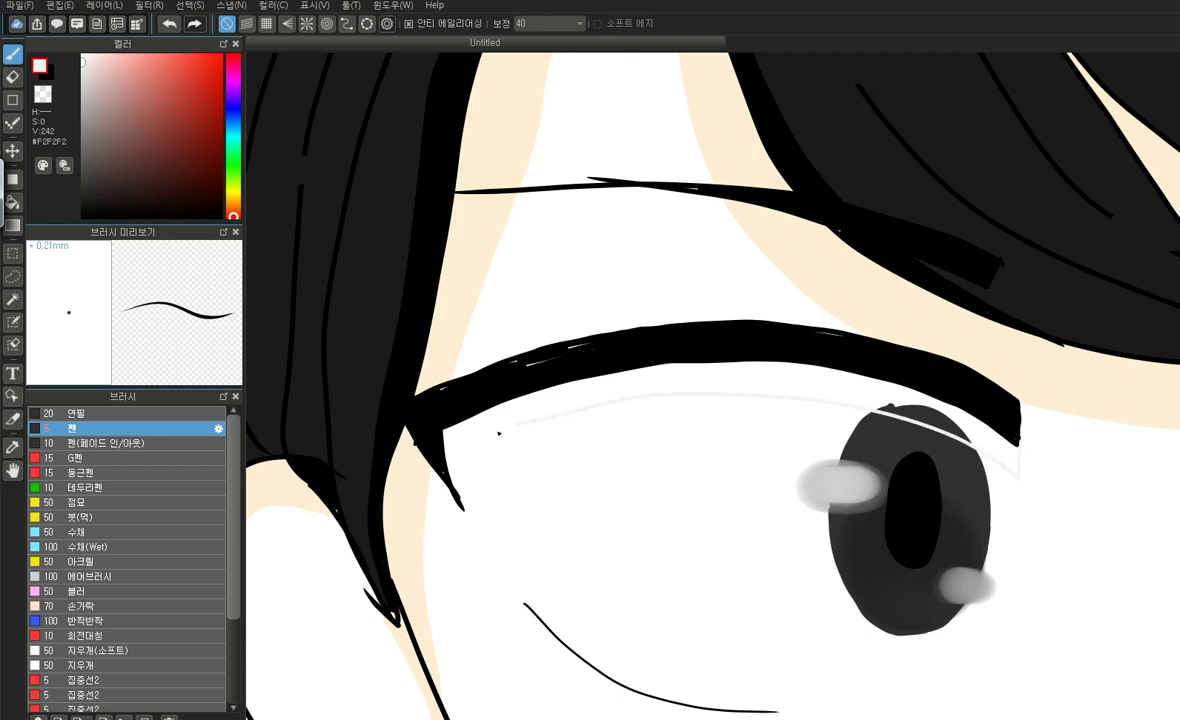
pyautogui.scroll(-4, 436, 396)
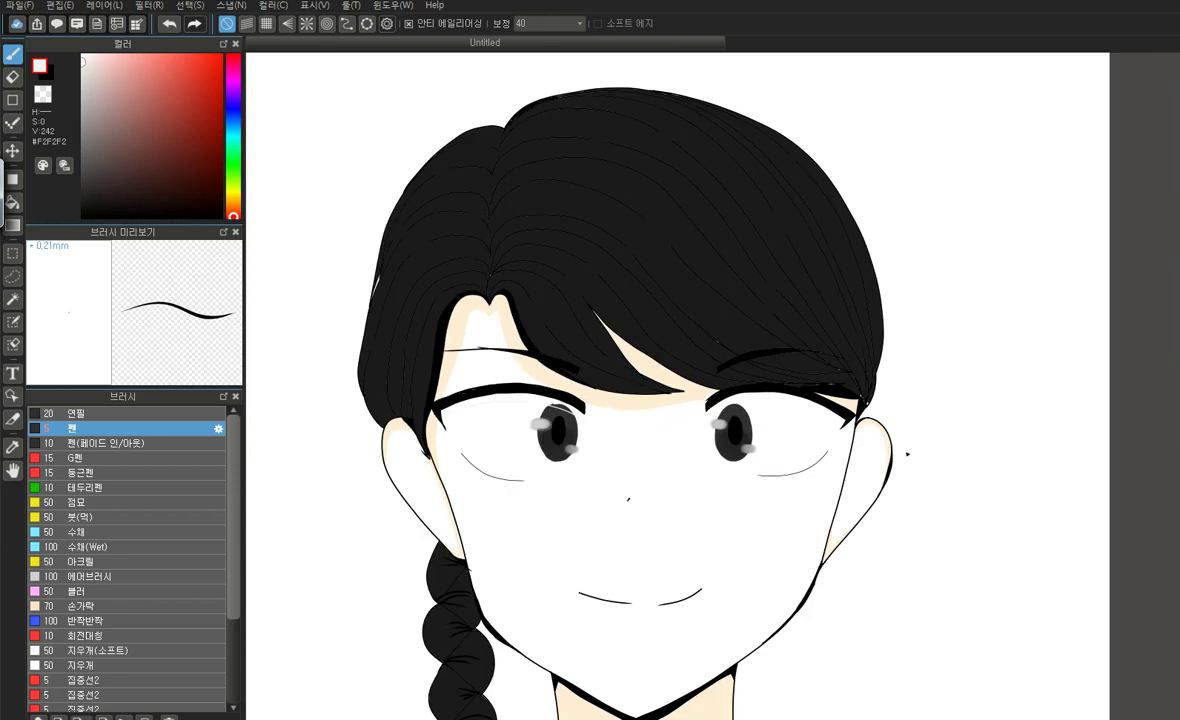
pyautogui.scroll(4, 783, 408)
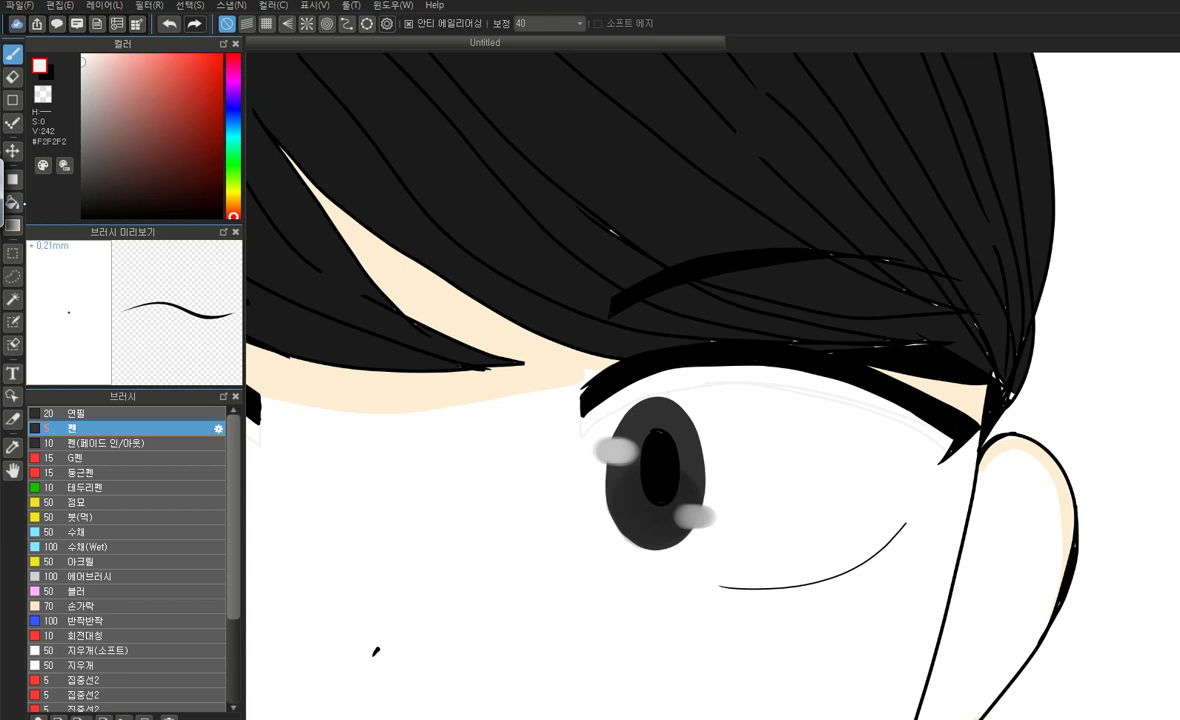
# Fill the outlined shadows beneath both of the braided character's upper lash lines with #F2F2F2
pyautogui.click(13, 201)
pyautogui.click(794, 370)
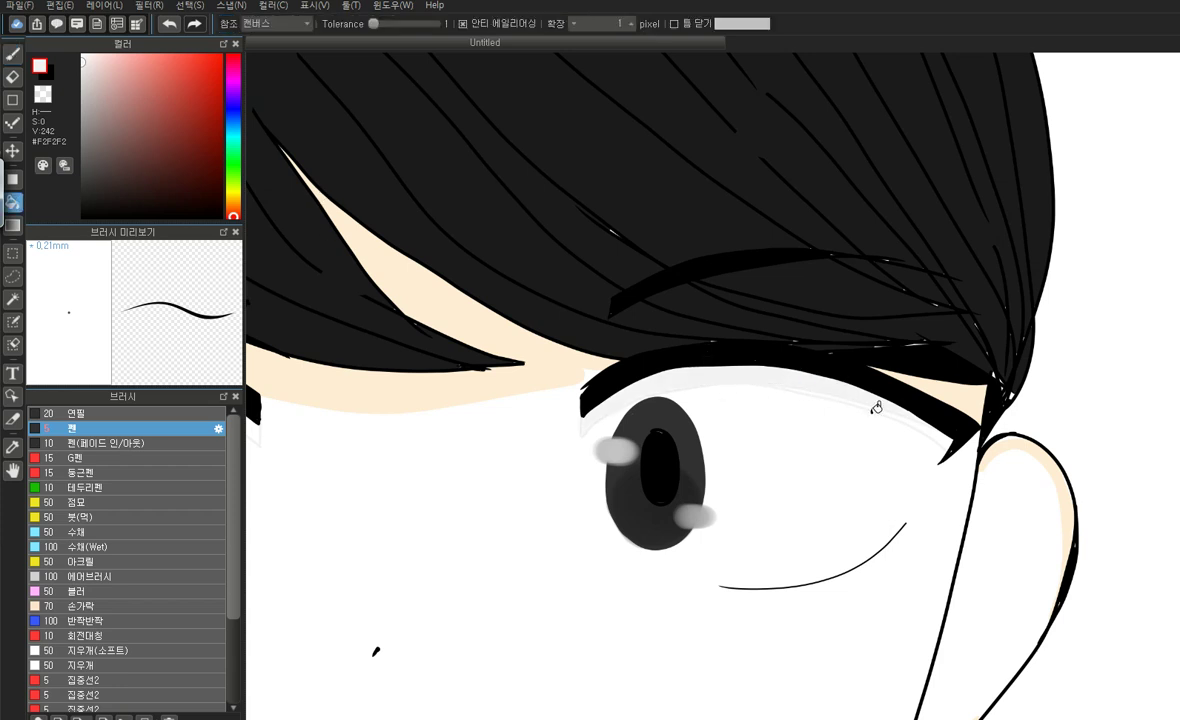
pyautogui.scroll(-4, 932, 419)
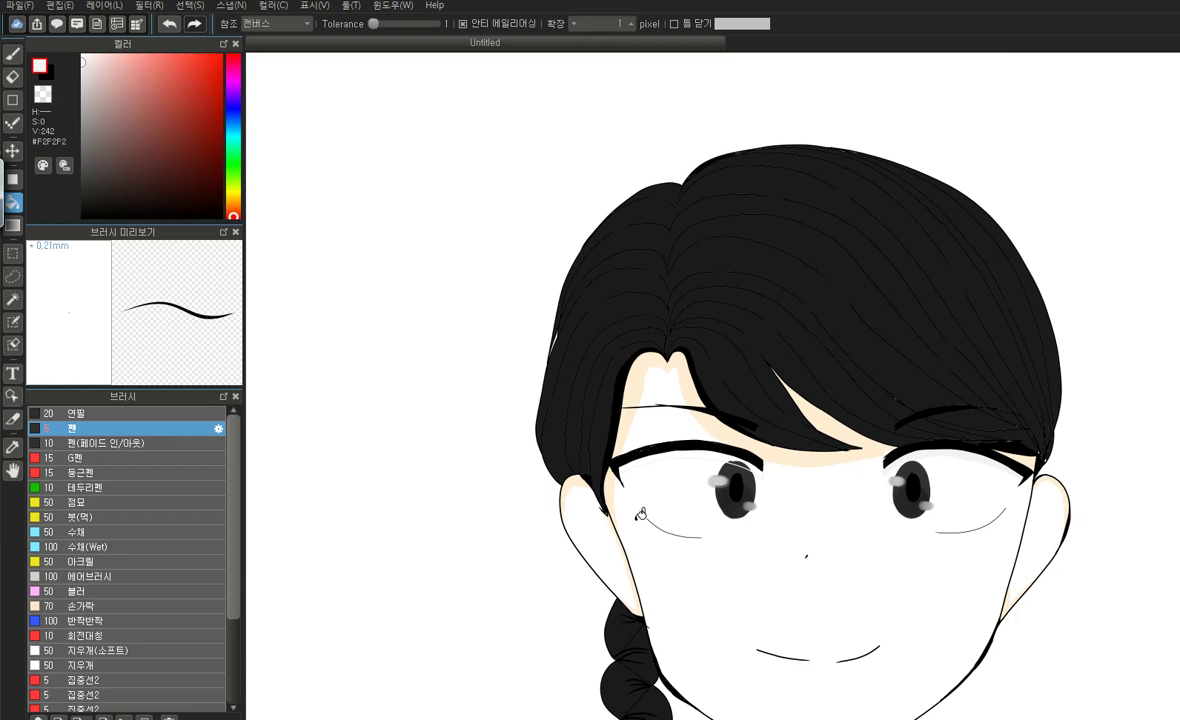
pyautogui.scroll(6, 645, 519)
pyautogui.click(810, 428)
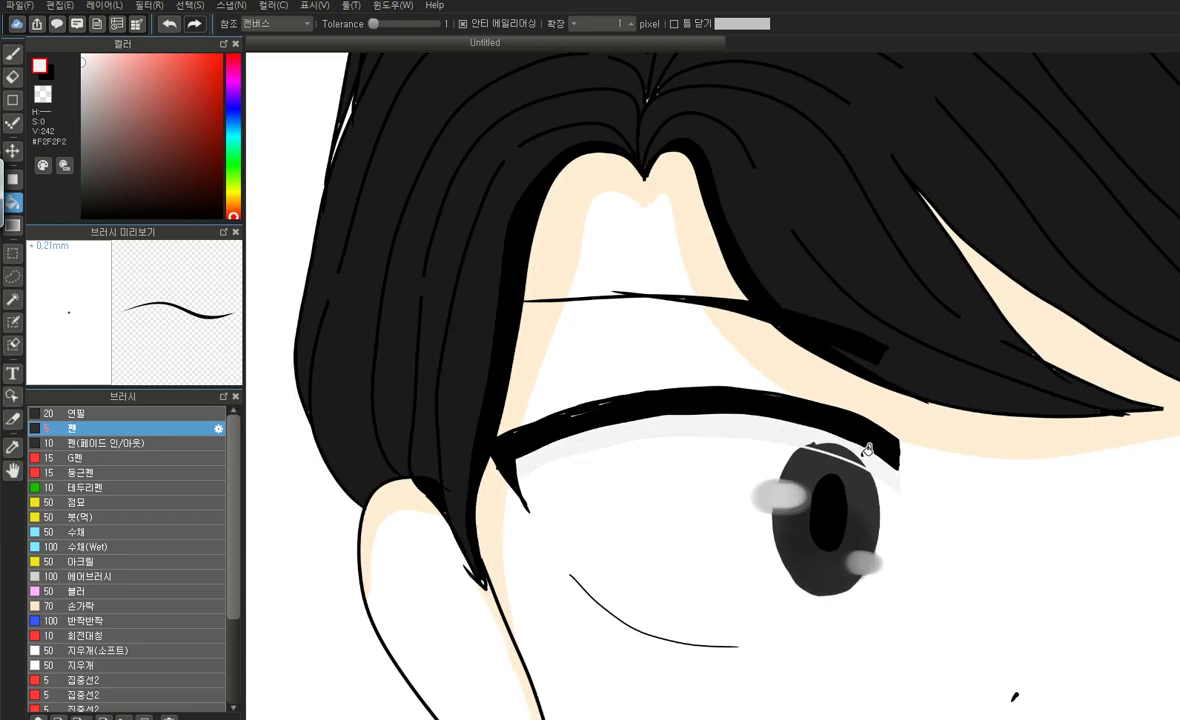
# Set the drawing colour to #242323 from the iris and close the right end of the light stripe across the braided character's left iris
pyautogui.scroll(3, 805, 425)
pyautogui.keyDown('alt'); pyautogui.click(644, 427); pyautogui.keyUp('alt')
pyautogui.click(82, 194)
pyautogui.click(13, 52)
pyautogui.scroll(2, 874, 547)
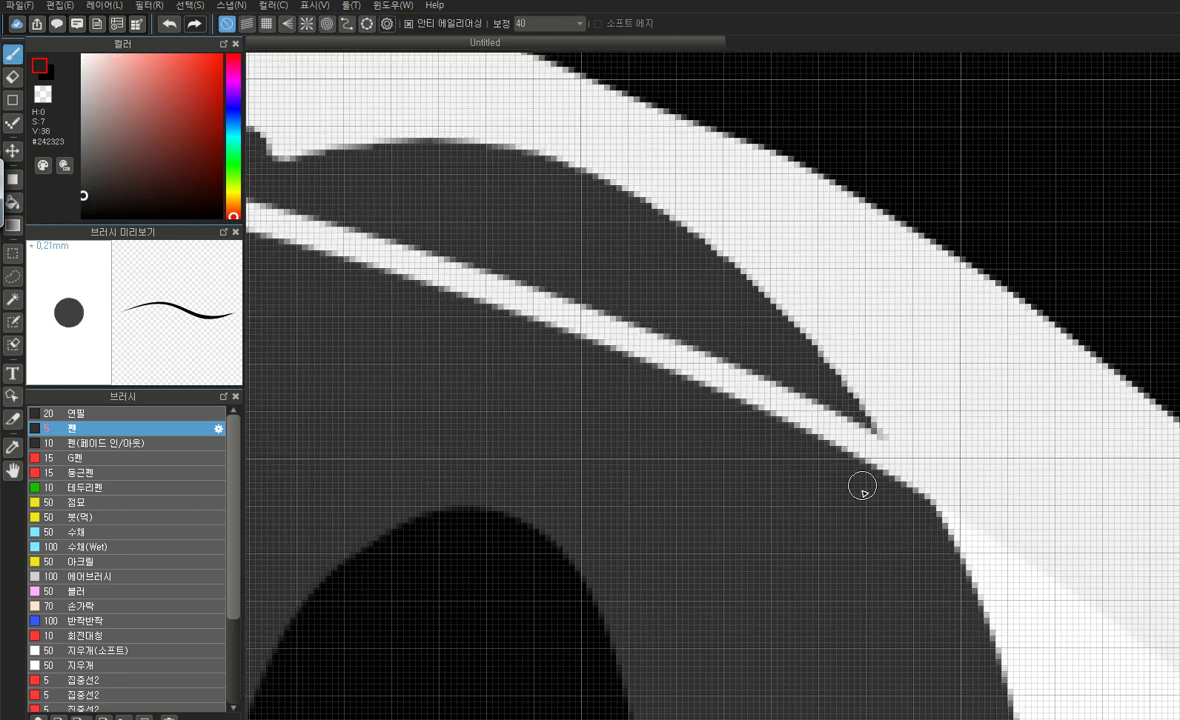
pyautogui.moveTo(846, 414)
pyautogui.mouseDown()
pyautogui.moveTo(903, 482)
pyautogui.moveTo(880, 460)
pyautogui.mouseUp()
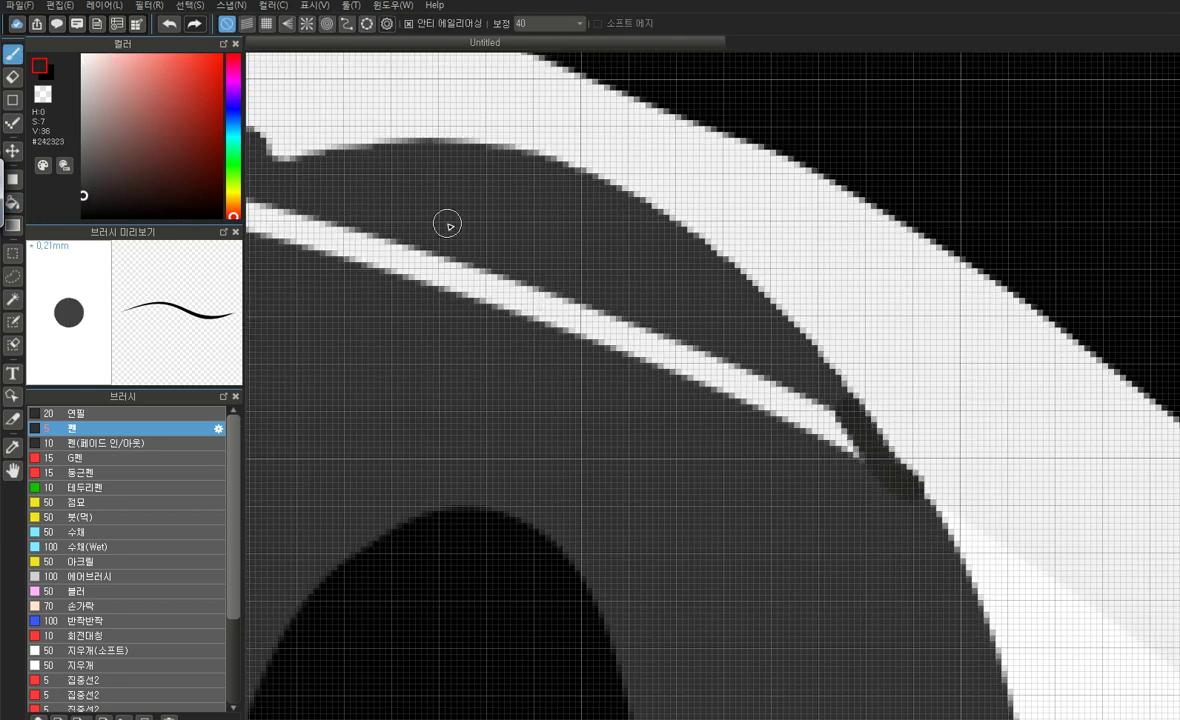
# Retouch the remaining upper edge of the braided character's left iris beside the light stripe with #242323 strokes
pyautogui.scroll(-3, 636, 372)
pyautogui.scroll(4, 466, 307)
pyautogui.moveTo(560, 275)
pyautogui.mouseDown()
pyautogui.moveTo(769, 271)
pyautogui.moveTo(948, 290)
pyautogui.mouseUp()
pyautogui.moveTo(578, 299)
pyautogui.mouseDown()
pyautogui.moveTo(664, 277)
pyautogui.moveTo(922, 277)
pyautogui.moveTo(1026, 325)
pyautogui.mouseUp()
pyautogui.moveTo(442, 320)
pyautogui.mouseDown()
pyautogui.moveTo(453, 342)
pyautogui.moveTo(377, 350)
pyautogui.mouseUp()
pyautogui.scroll(-3, 385, 358)
pyautogui.scroll(-4, 842, 399)
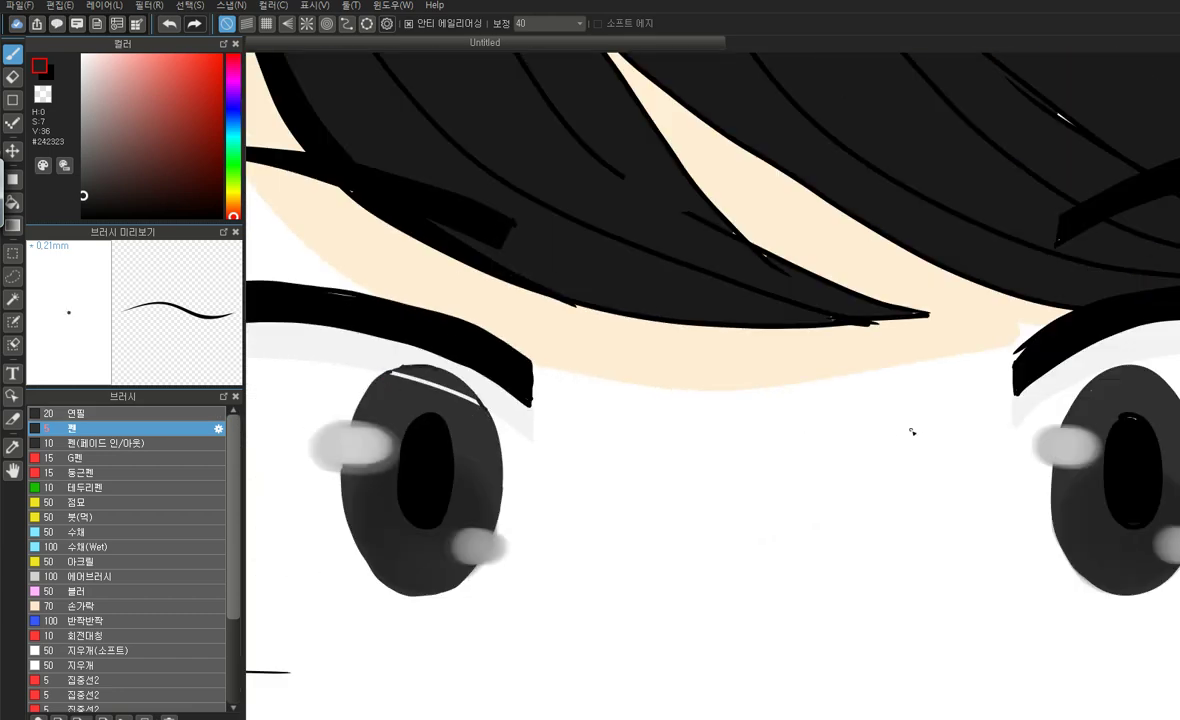
pyautogui.scroll(5, 838, 352)
pyautogui.scroll(2, 814, 447)
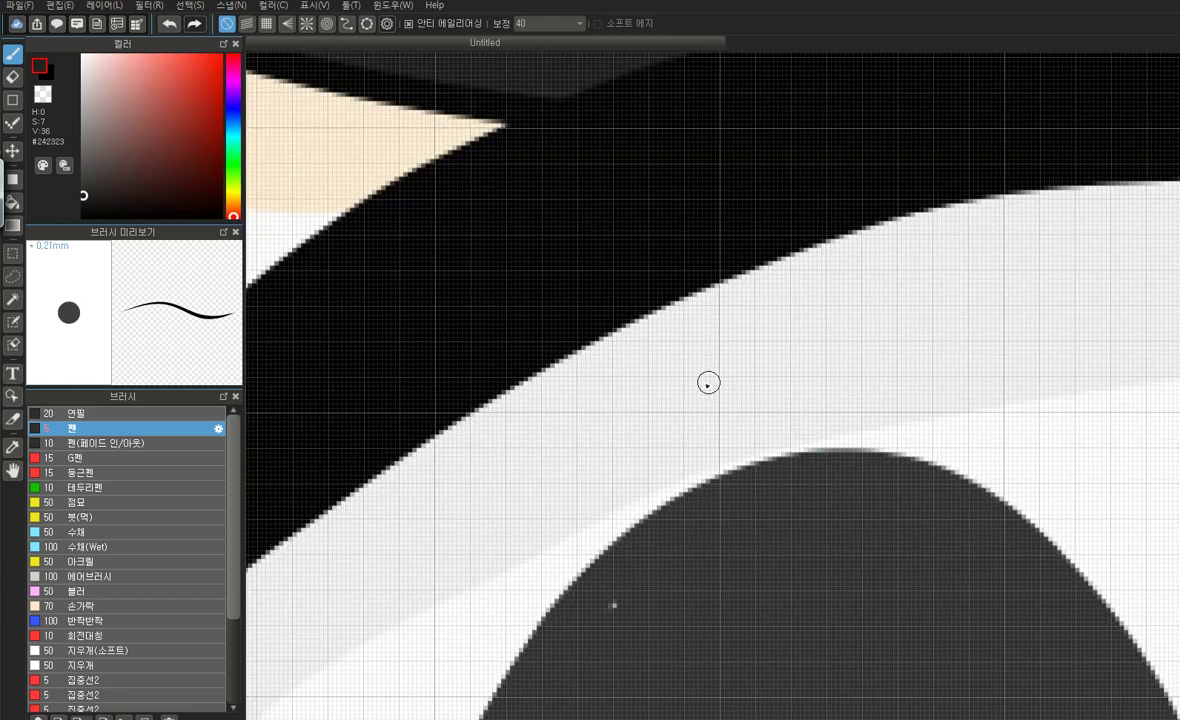
pyautogui.scroll(-5, 698, 382)
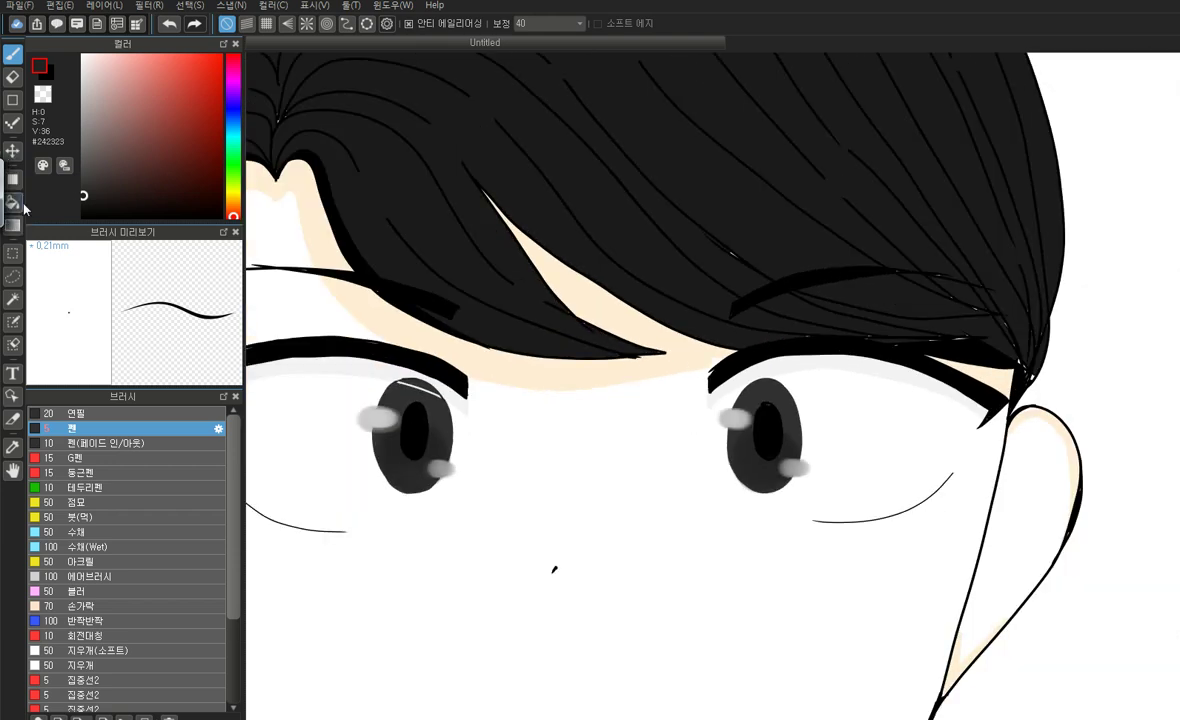
# Fill the light stripe across the top of the braided character's left iris with #242323
pyautogui.click(13, 201)
pyautogui.scroll(3, 343, 352)
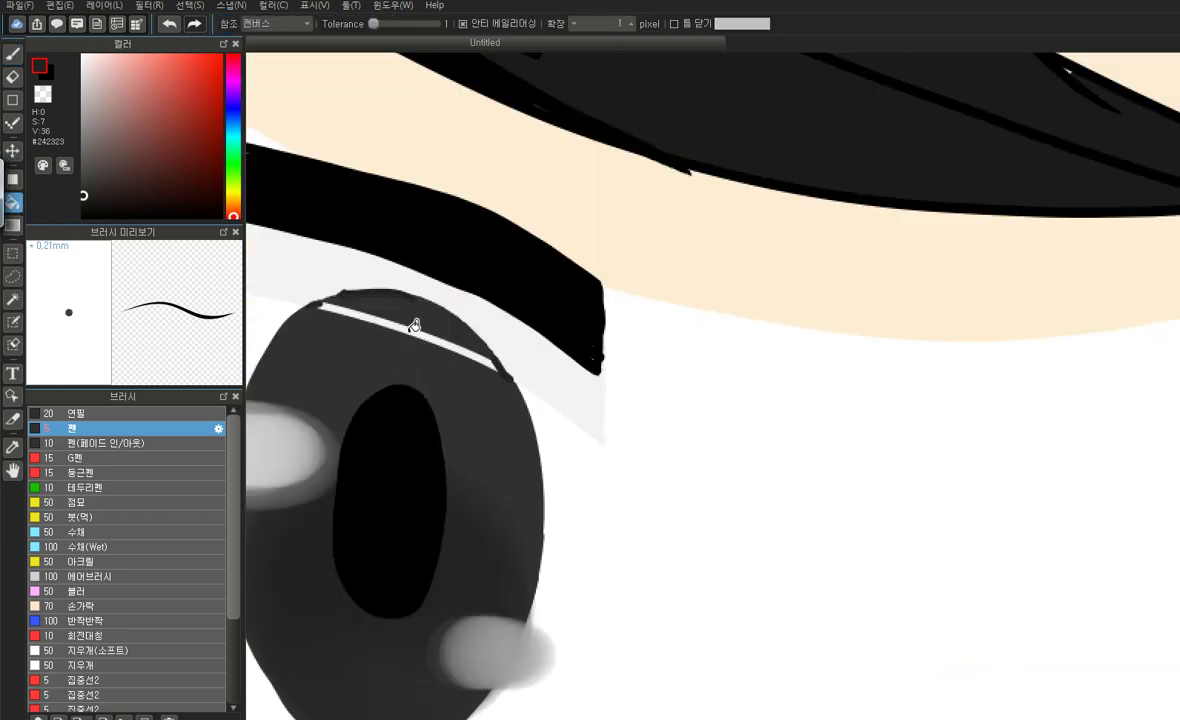
pyautogui.click(414, 325)
pyautogui.click(418, 312)
pyautogui.scroll(-3, 714, 482)
pyautogui.scroll(-6, 714, 482)
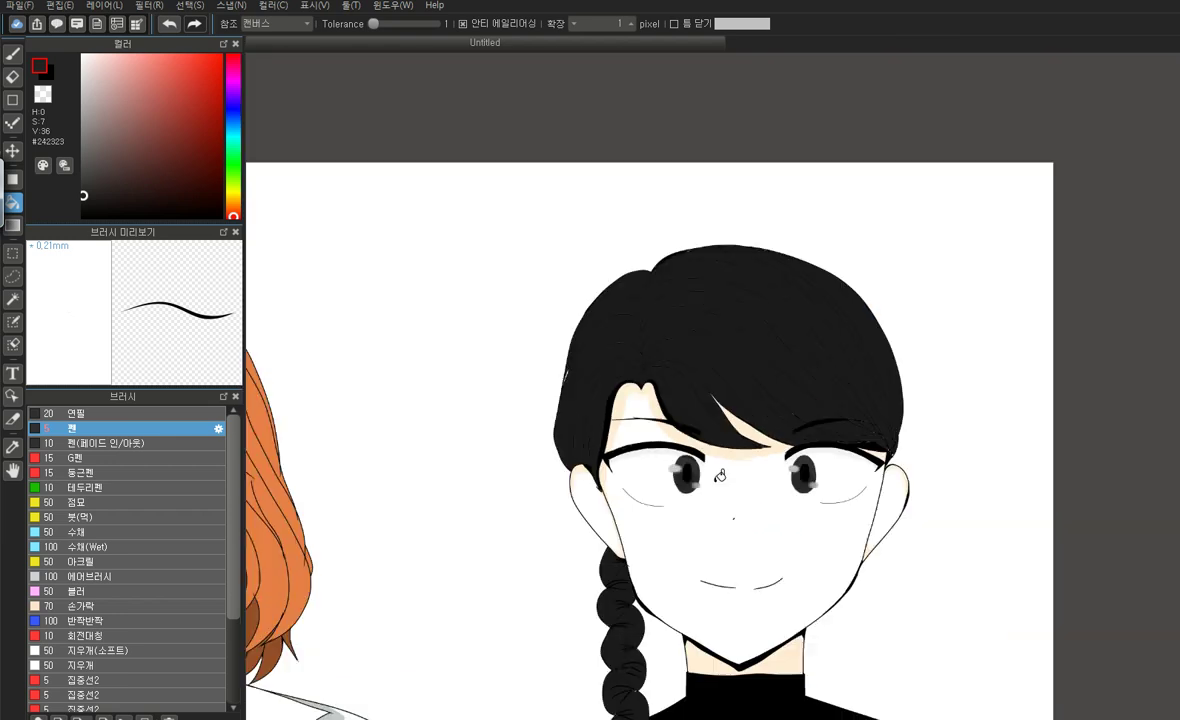
# Sample the skin shadow colour #FFEDD5 and outline shadows along both sides of the orange-haired character's forehead hairline with the 0.21 mm 펜 brush
pyautogui.scroll(2, 725, 477)
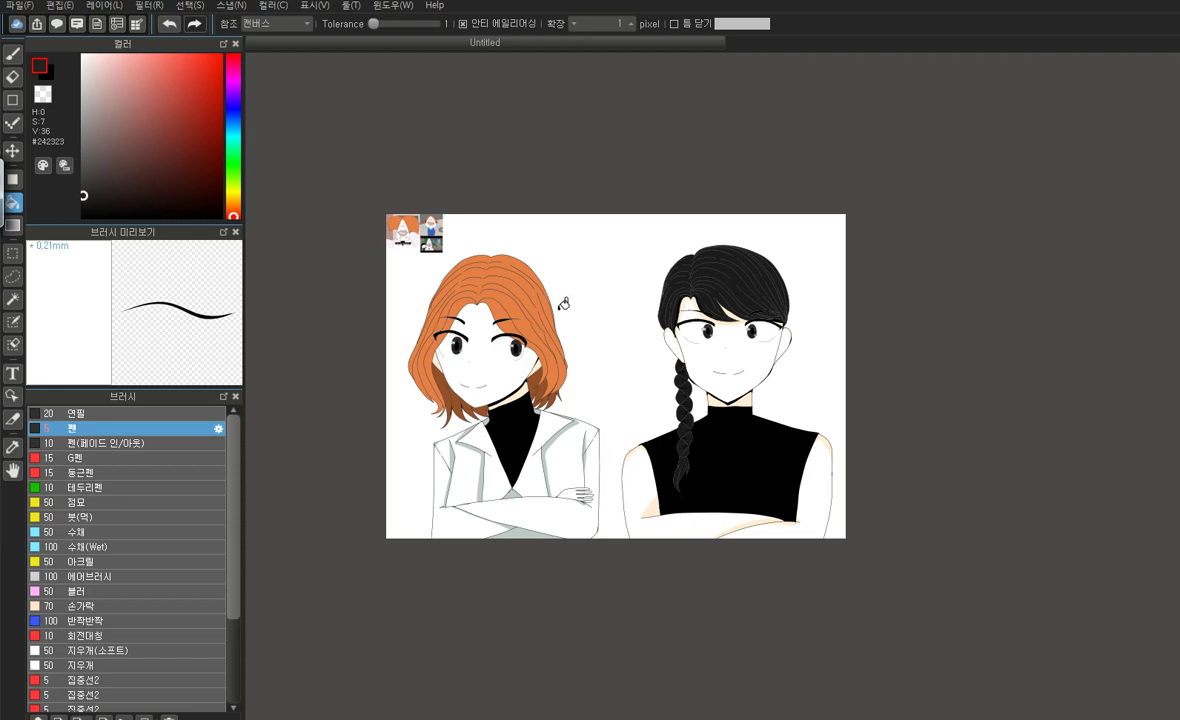
pyautogui.scroll(3, 450, 376)
pyautogui.scroll(3, 463, 228)
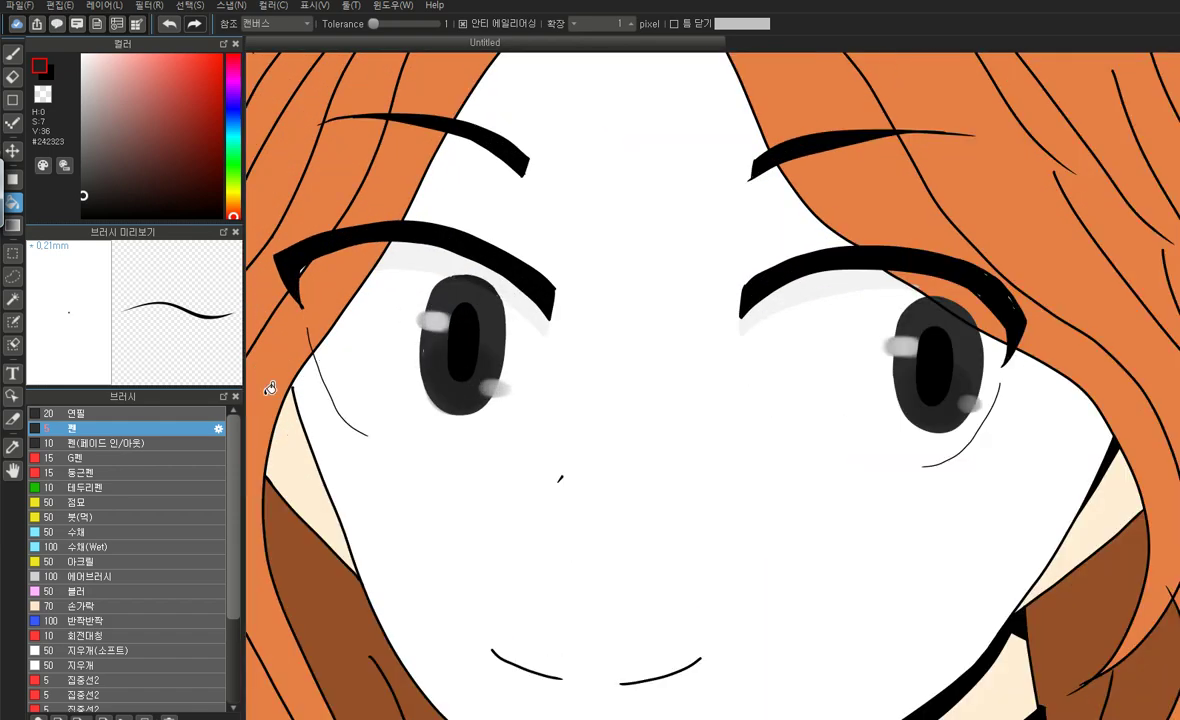
pyautogui.click(12, 52)
pyautogui.keyDown('alt'); pyautogui.click(275, 444); pyautogui.keyUp('alt')
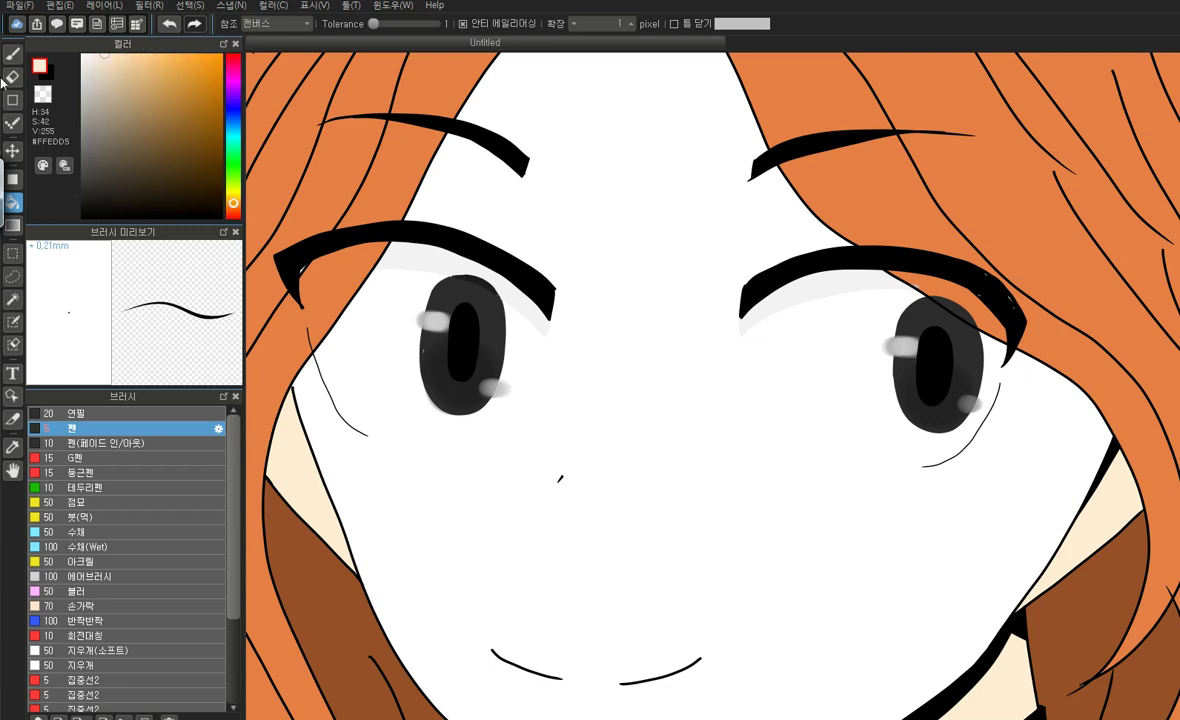
pyautogui.click(12, 52)
pyautogui.scroll(-2, 510, 228)
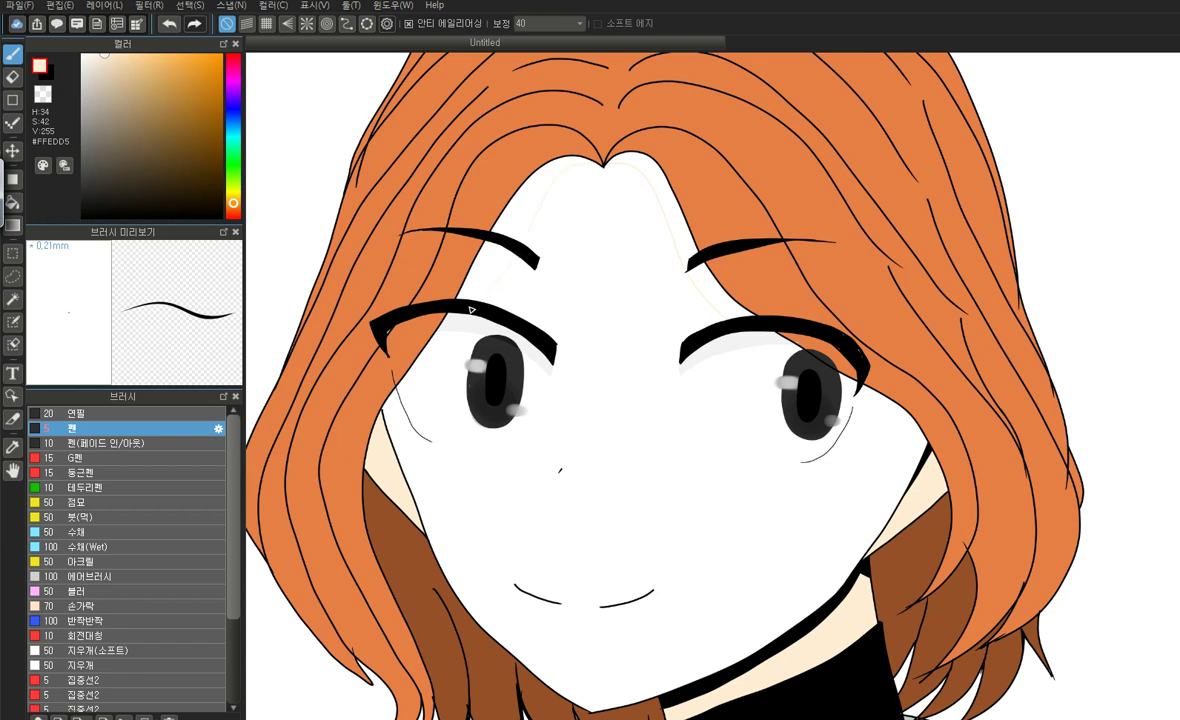
# Fill the outlined forehead shadows beneath the orange hairline, above and below both eyebrows, with #FFEDD5
pyautogui.click(13, 202)
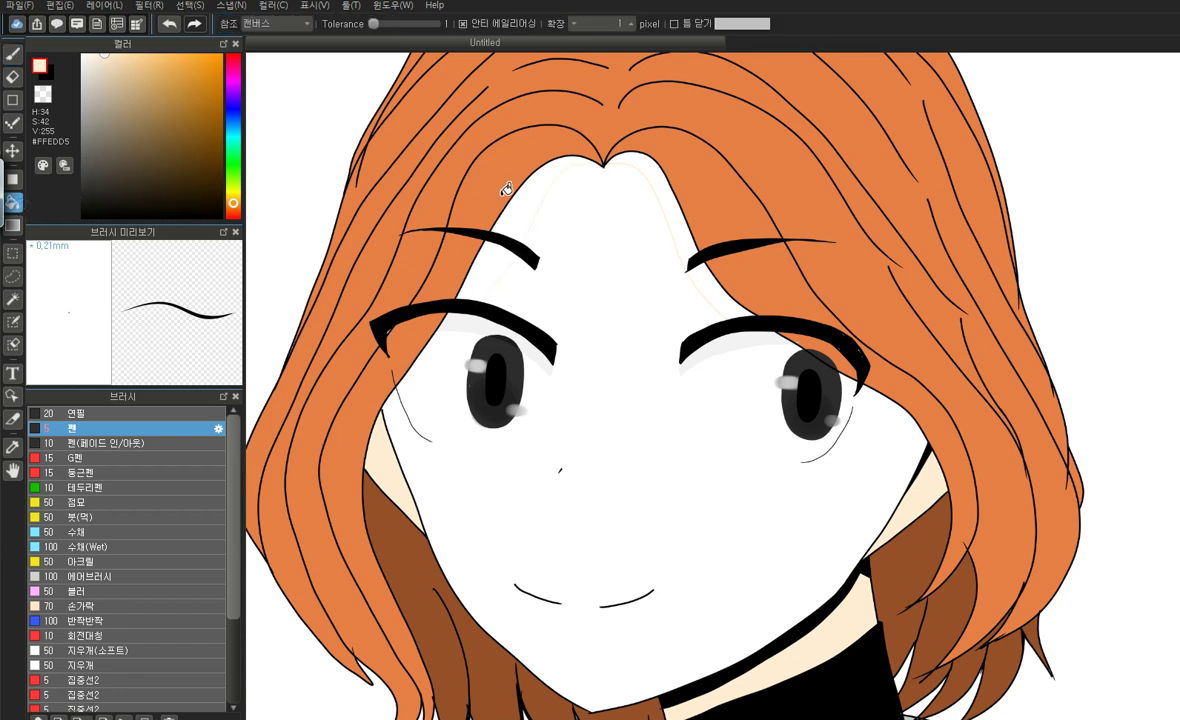
pyautogui.click(519, 212)
pyautogui.click(489, 265)
pyautogui.click(640, 200)
pyautogui.click(681, 248)
# Outline and fill #FFEDD5 shadows along both outer edges of the orange-haired character's face beside the hair
pyautogui.press('b')
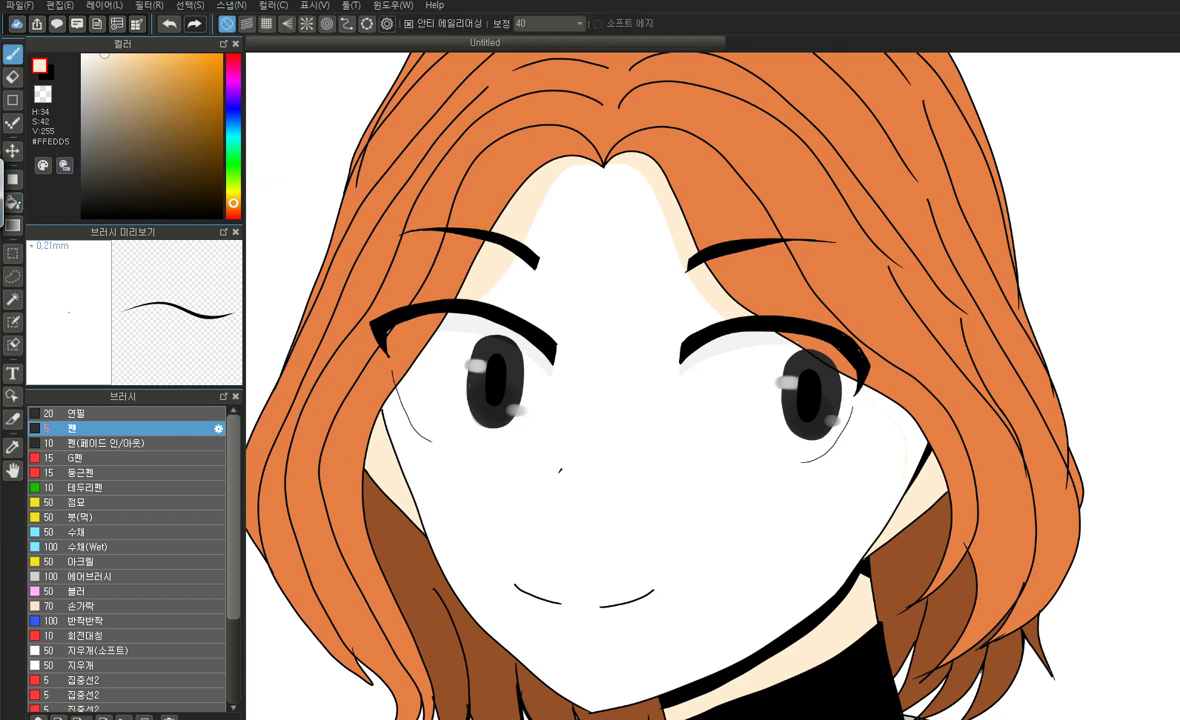
pyautogui.press('g')
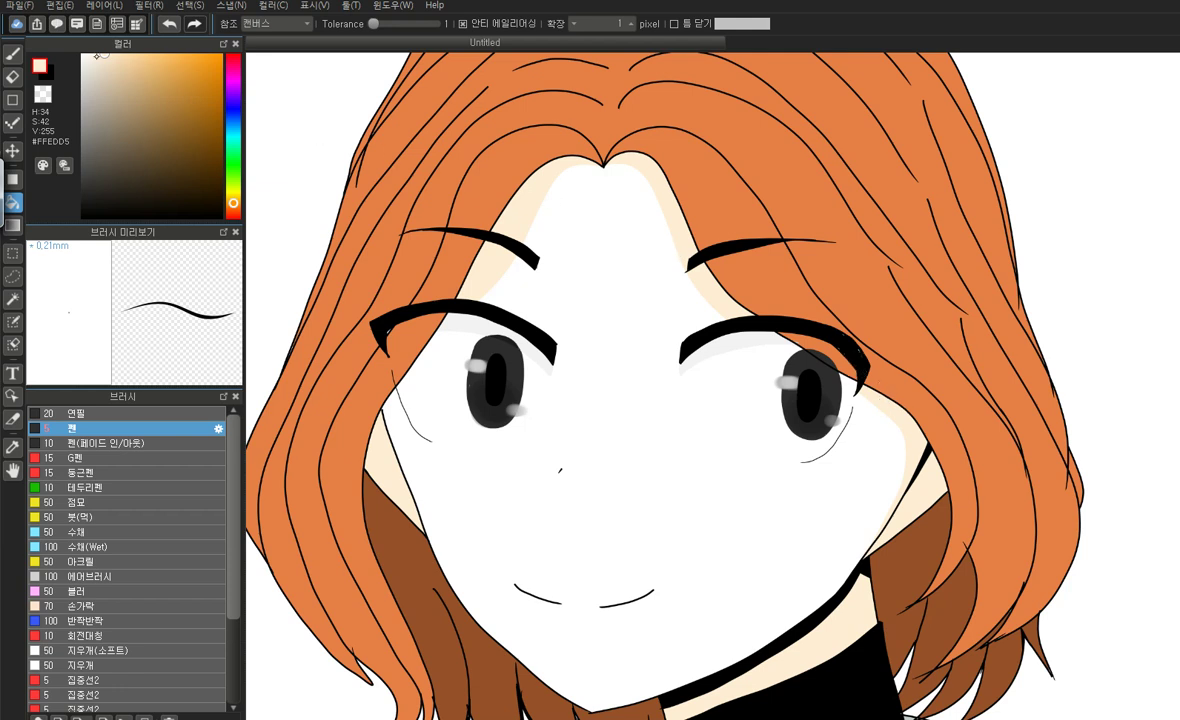
pyautogui.press('b')
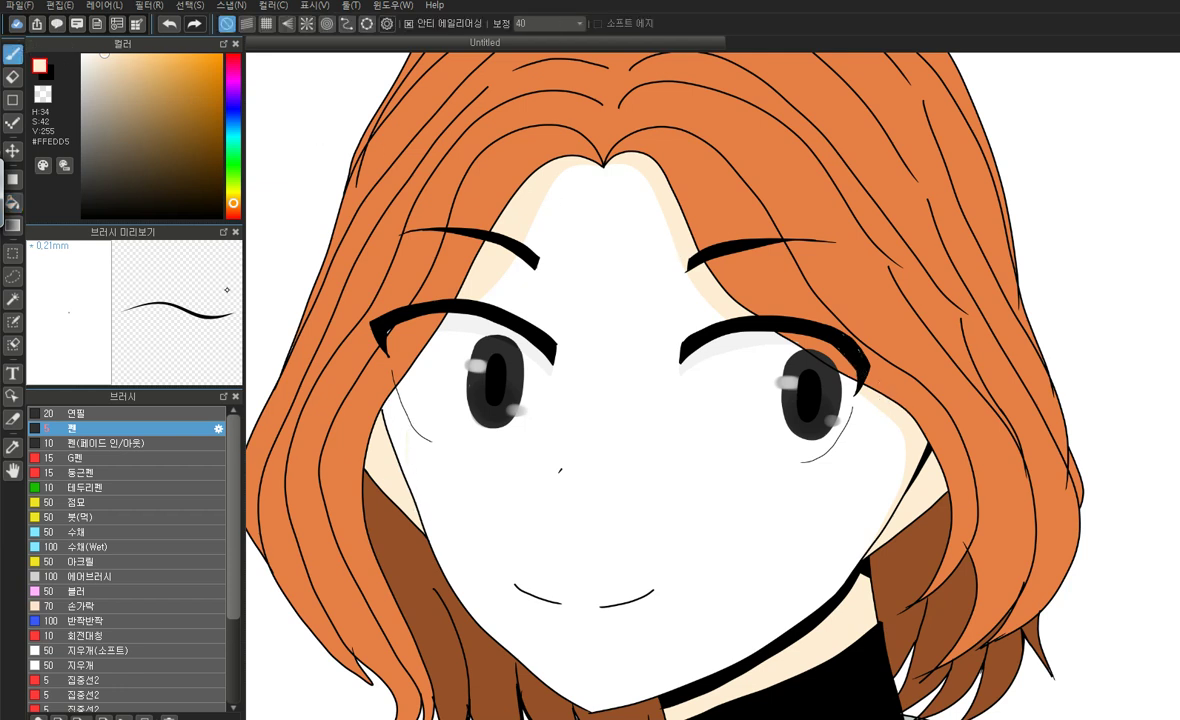
pyautogui.click(13, 200)
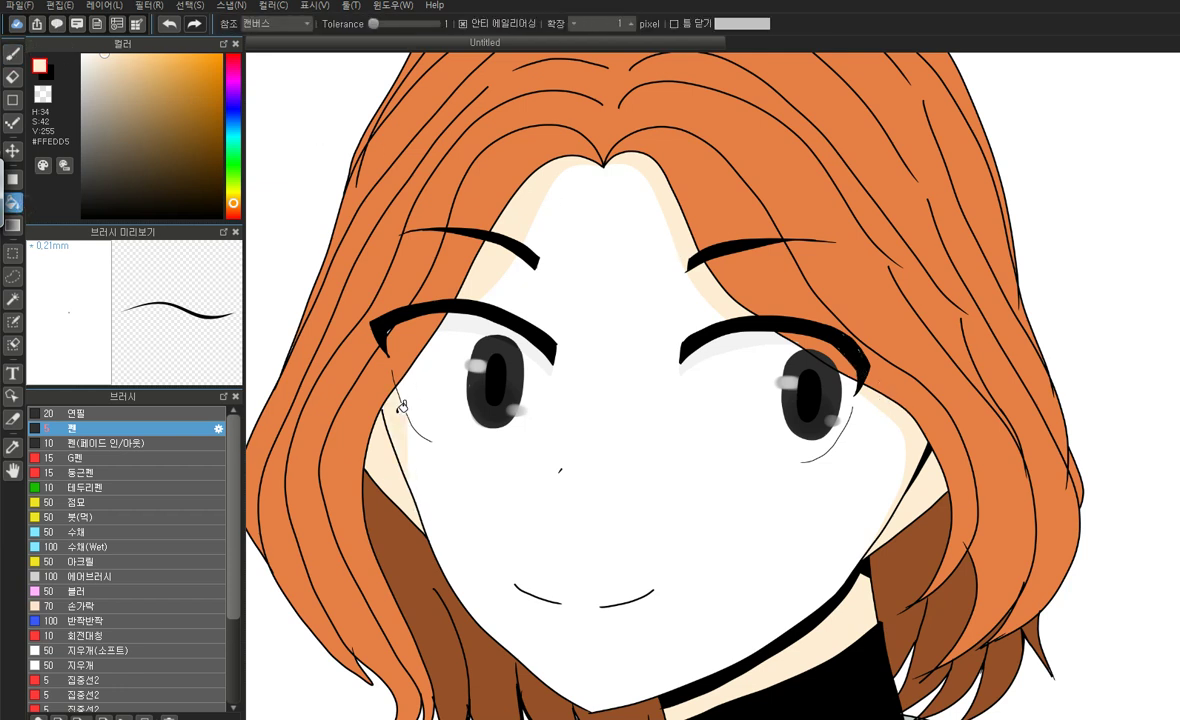
# Examine the shading on both characters' faces, hair, arms and clothing across the whole drawing
pyautogui.scroll(-5, 485, 312)
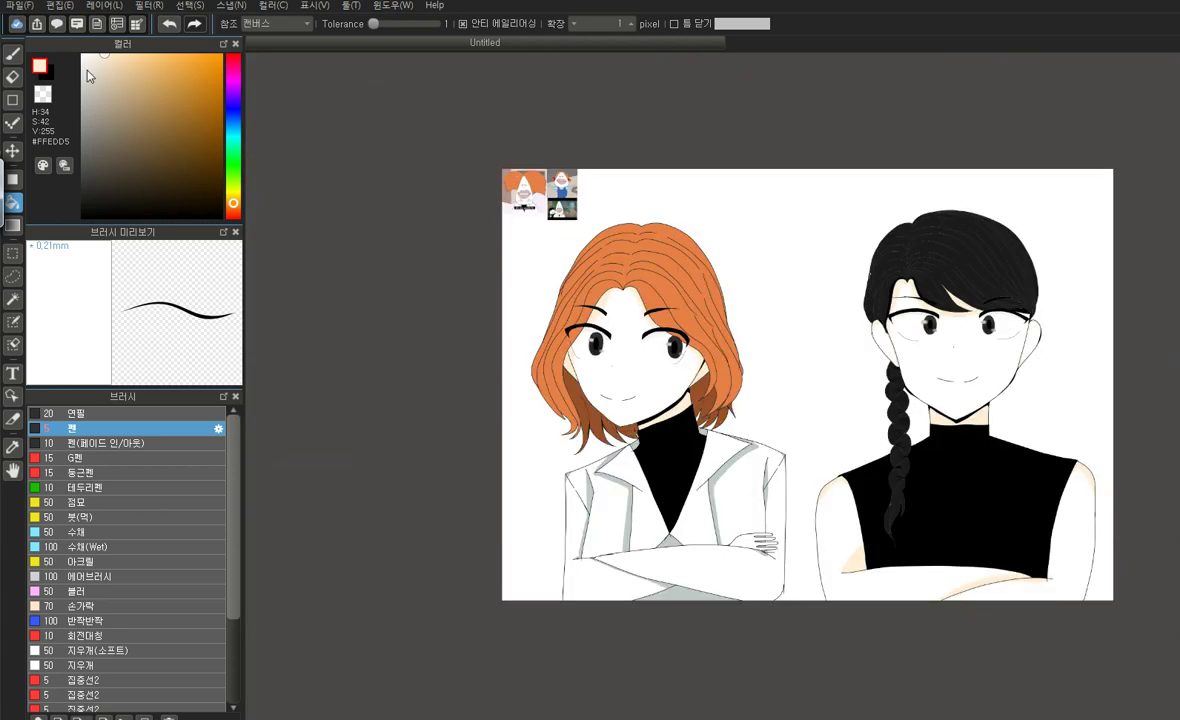
pyautogui.click(13, 54)
pyautogui.scroll(-2, 447, 365)
pyautogui.scroll(4, 447, 365)
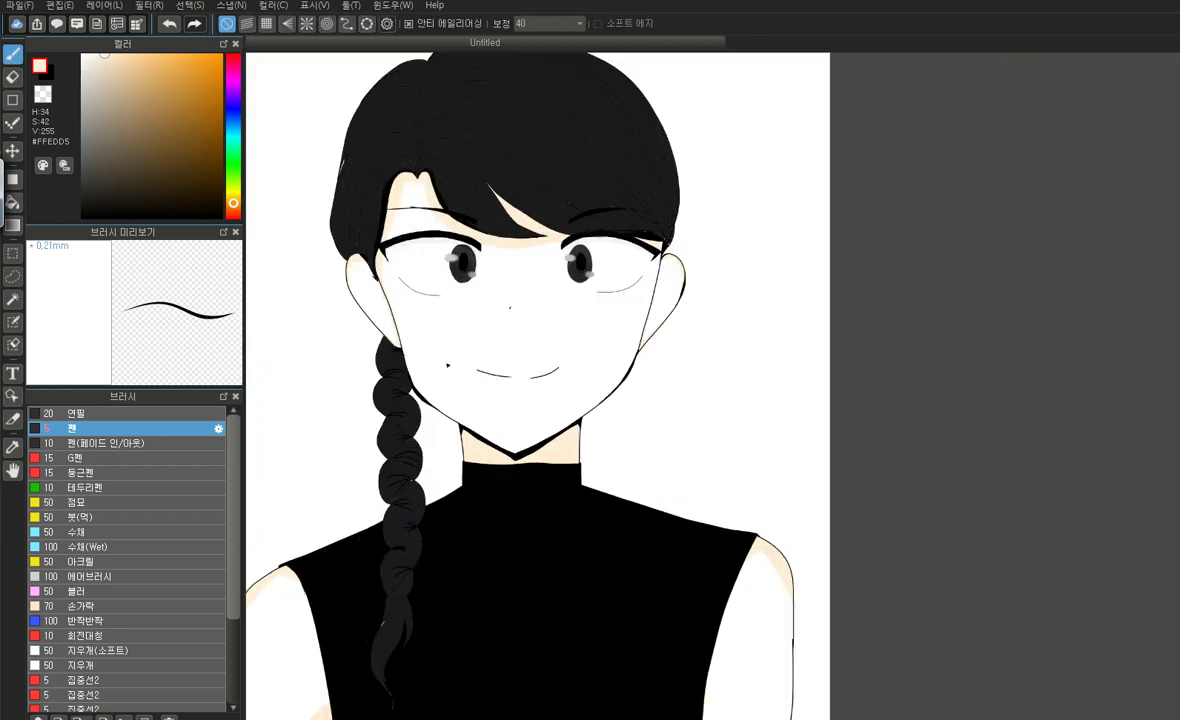
pyautogui.scroll(-3, 451, 508)
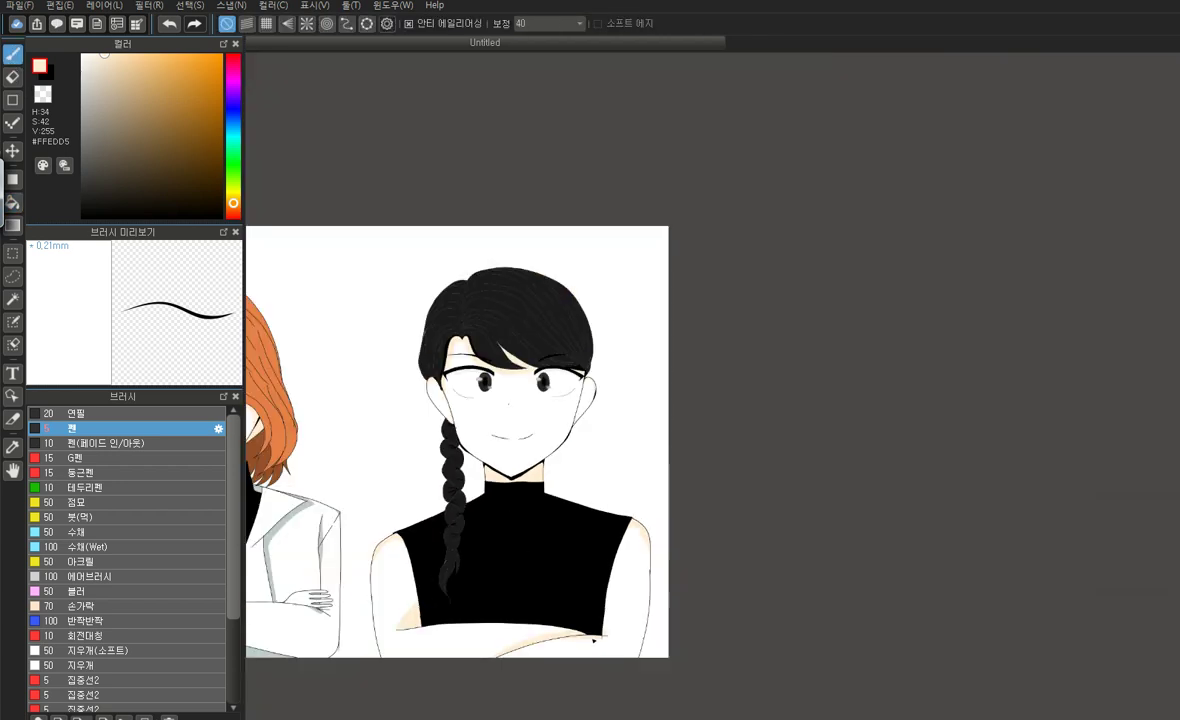
pyautogui.scroll(4, 590, 638)
pyautogui.scroll(-5, 745, 535)
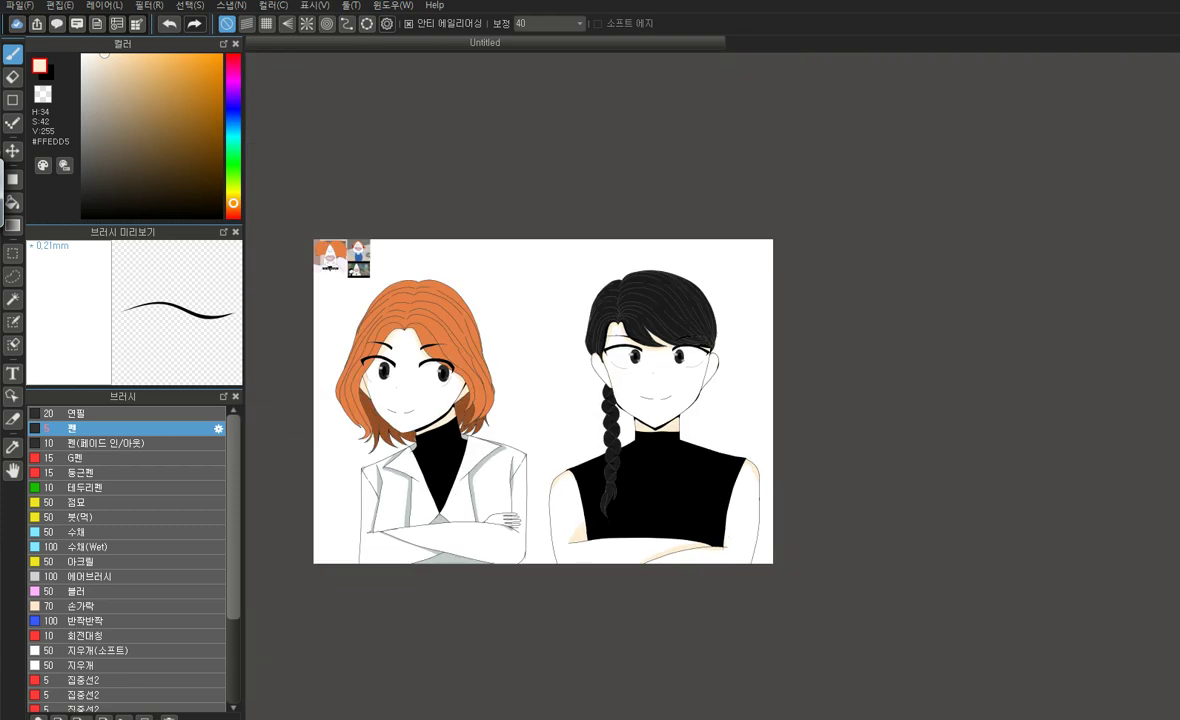
pyautogui.scroll(3, 375, 415)
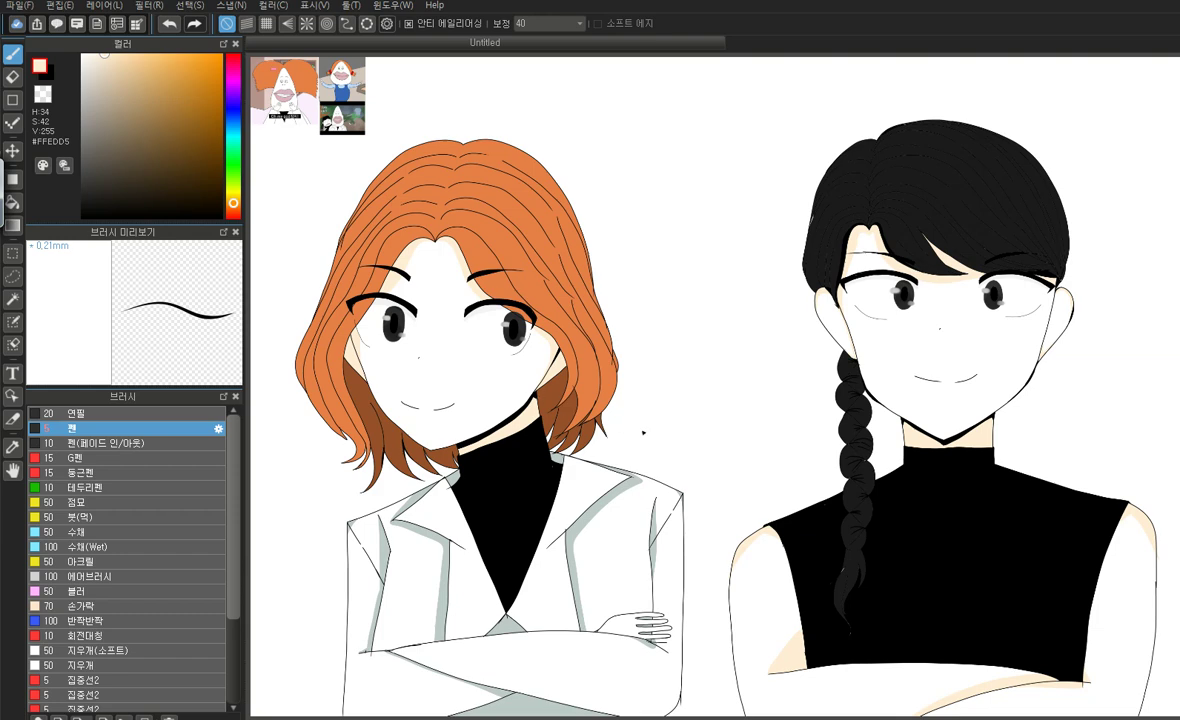
pyautogui.scroll(3, 507, 286)
pyautogui.scroll(-3, 488, 243)
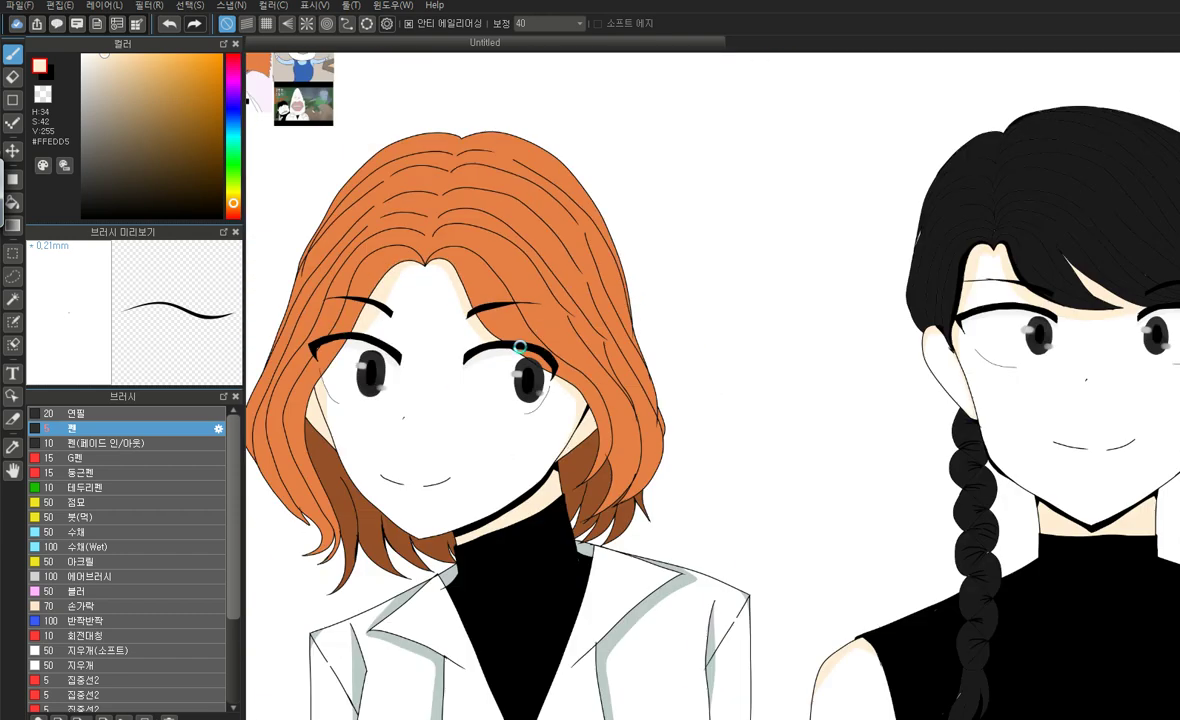
# Sample #965028 from the dark under-hair and outline narrow shadows above the first orange hair strands on both sides of the parting
pyautogui.keyDown('alt'); pyautogui.click(609, 474); pyautogui.keyUp('alt')
pyautogui.scroll(2, 553, 360)
pyautogui.scroll(4, 417, 155)
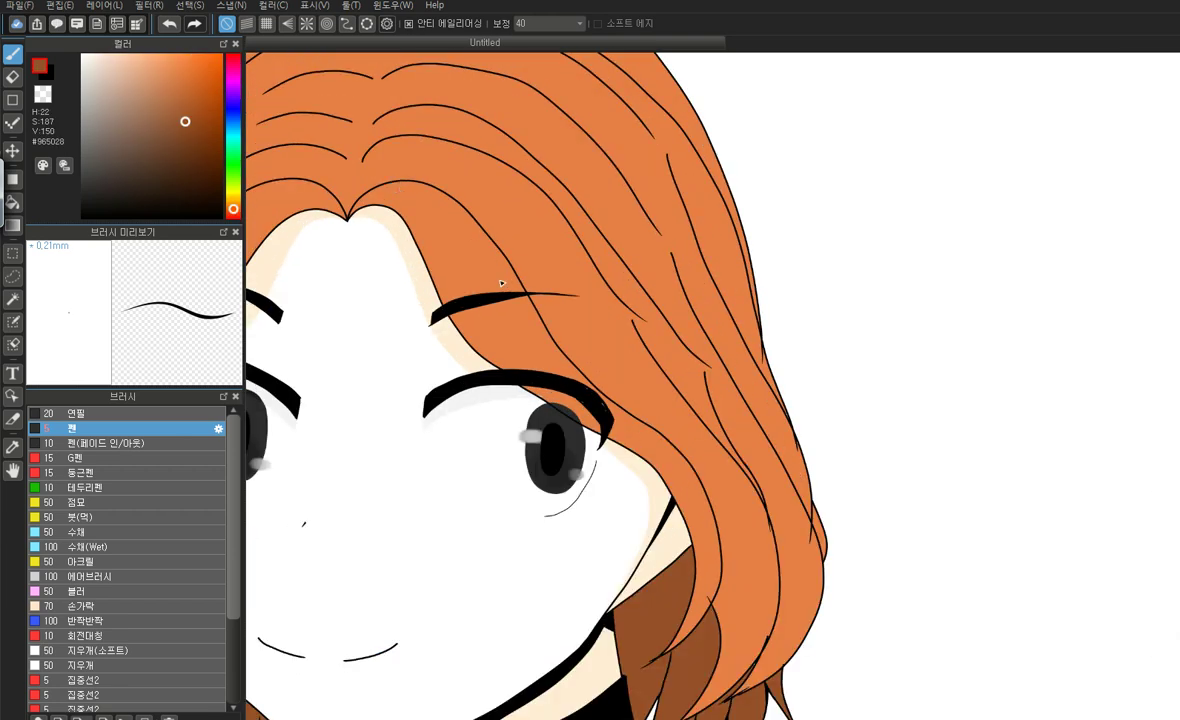
pyautogui.scroll(-2, 350, 245)
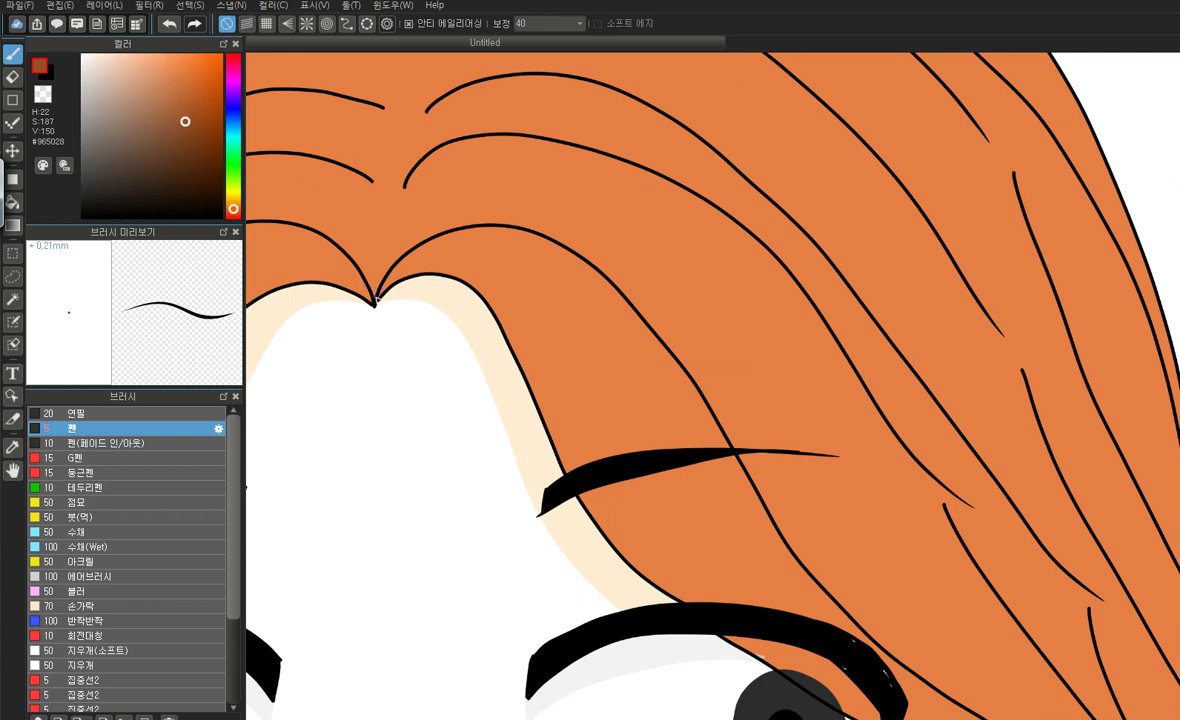
pyautogui.moveTo(382, 281); pyautogui.dragTo(426, 244)
pyautogui.hotkey('ctrl', 'z')
pyautogui.moveTo(377, 281)
pyautogui.mouseDown()
pyautogui.moveTo(405, 209)
pyautogui.moveTo(515, 208)
pyautogui.moveTo(635, 282)
pyautogui.moveTo(711, 390)
pyautogui.moveTo(727, 487)
pyautogui.moveTo(759, 543)
pyautogui.moveTo(830, 590)
pyautogui.mouseUp()
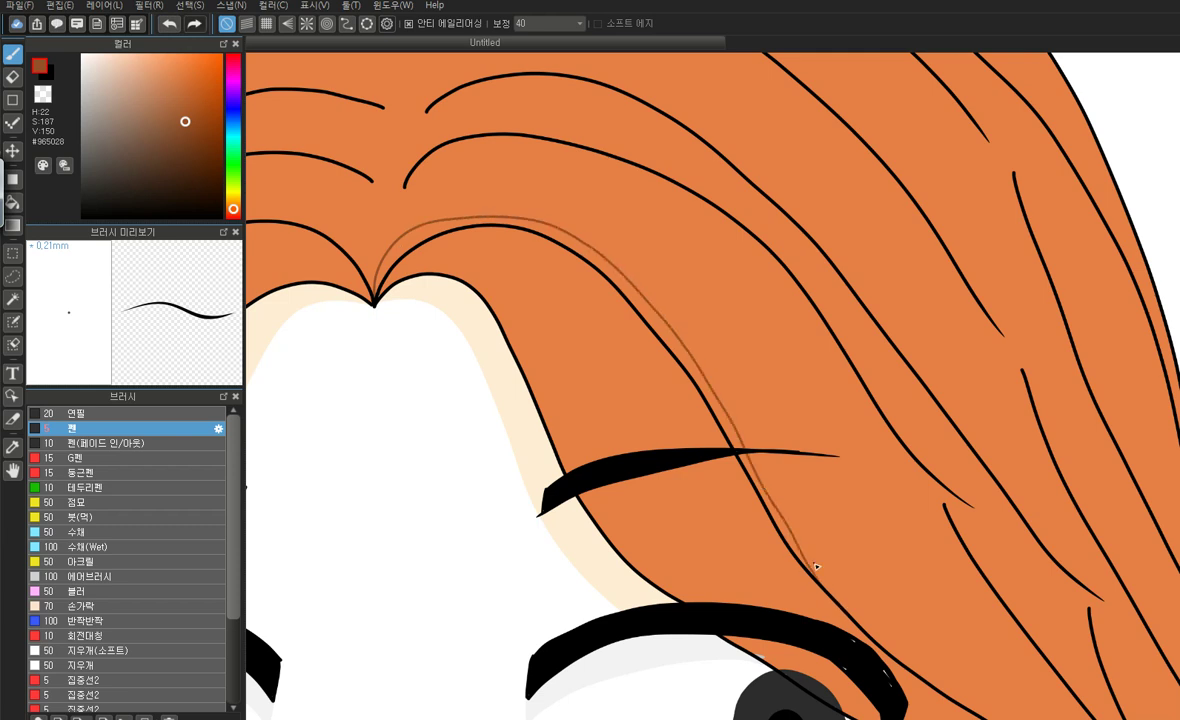
pyautogui.scroll(-3, 823, 510)
pyautogui.scroll(2, 610, 443)
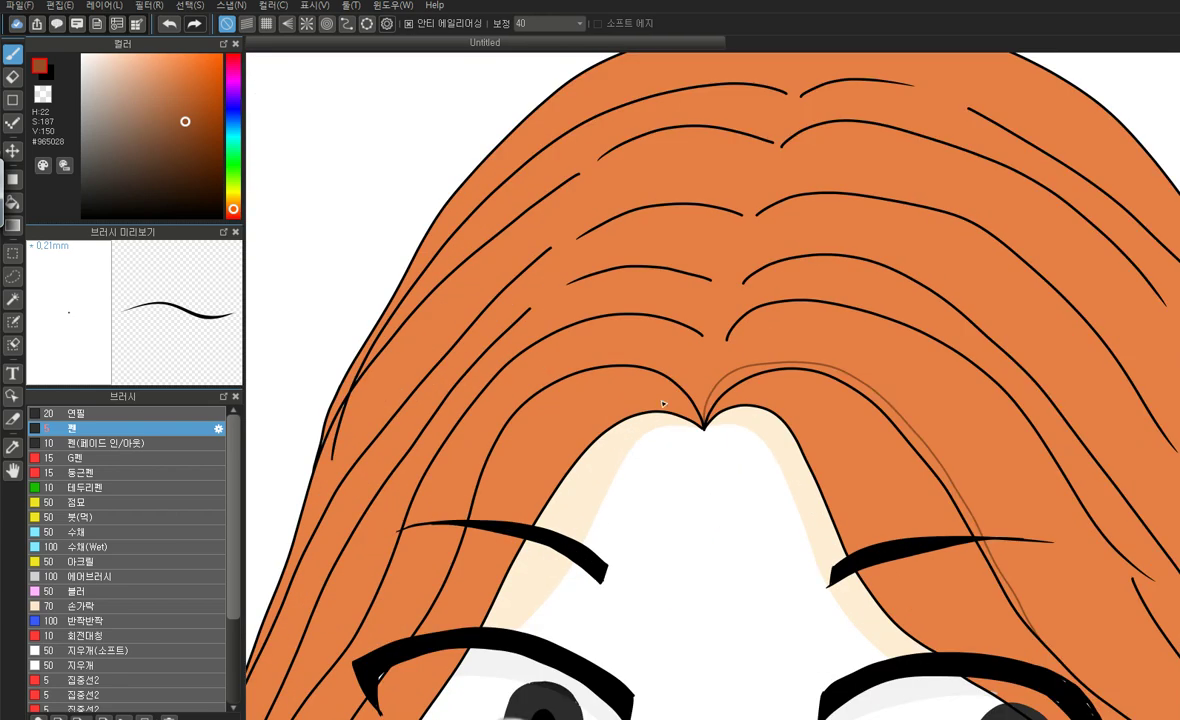
pyautogui.moveTo(707, 416)
pyautogui.mouseDown()
pyautogui.moveTo(626, 355)
pyautogui.moveTo(582, 364)
pyautogui.moveTo(533, 399)
pyautogui.mouseUp()
# Fill the outlined strand shadows on both sides of the orange hair's parting with #965028, down past the right eyebrow
pyautogui.press('g')
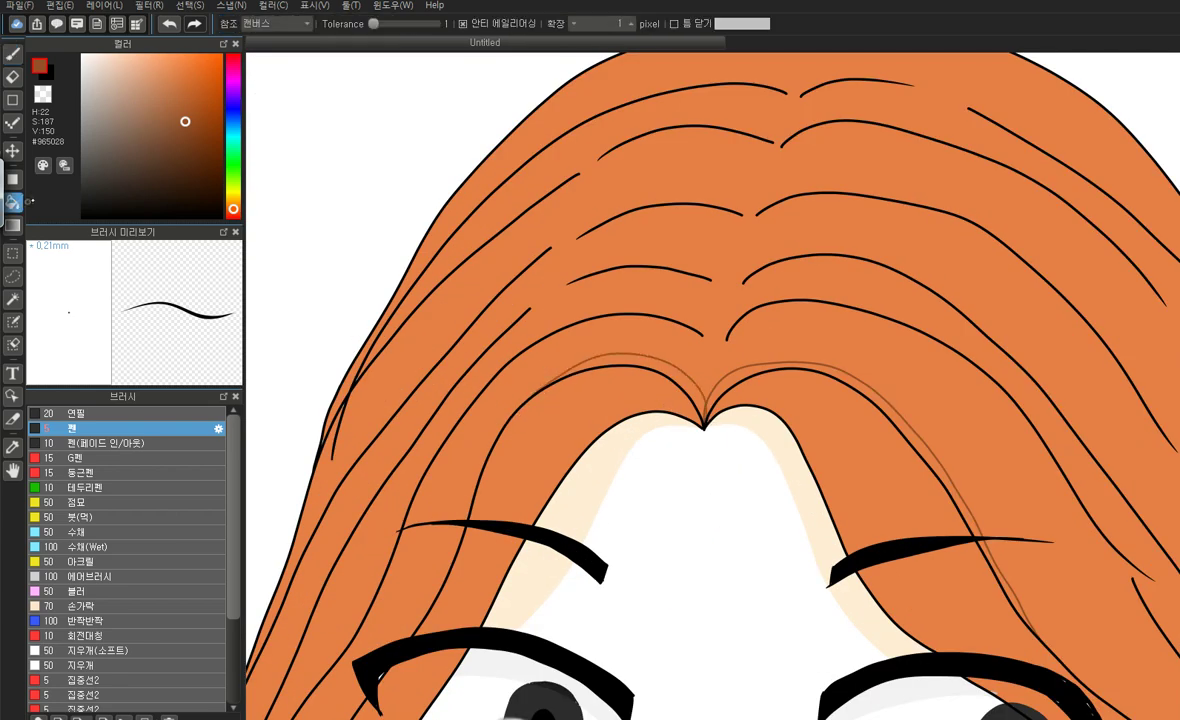
pyautogui.click(700, 386)
pyautogui.click(720, 375)
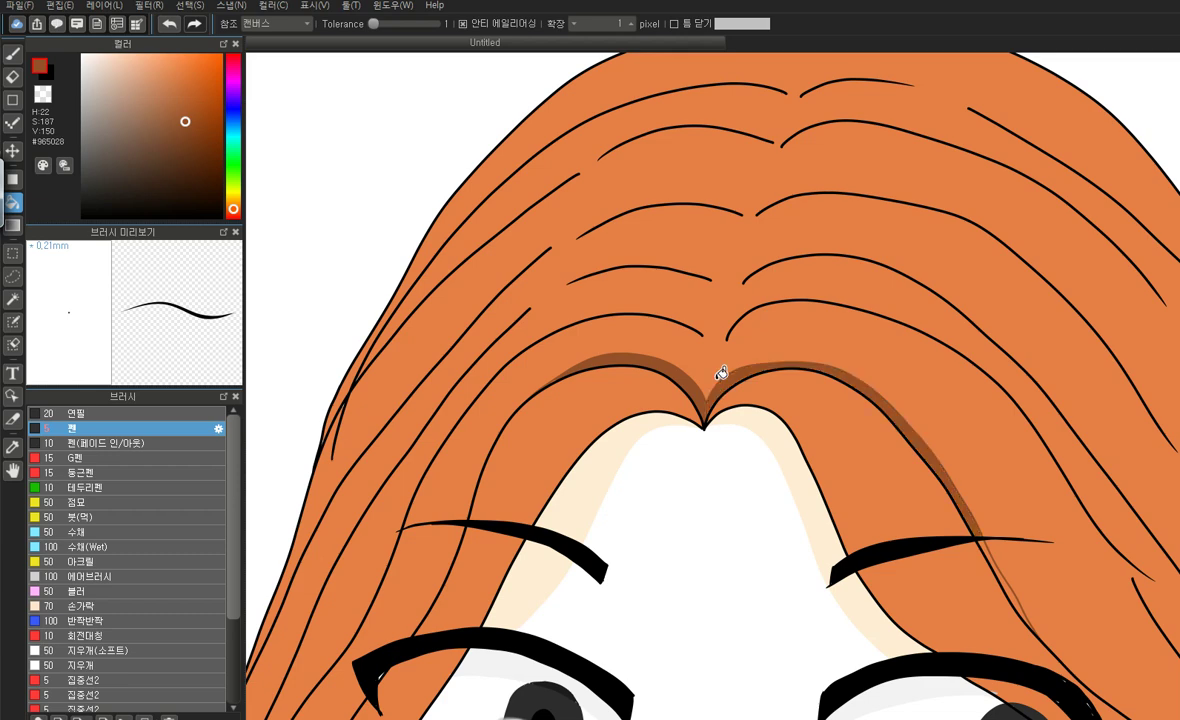
pyautogui.scroll(4, 1029, 463)
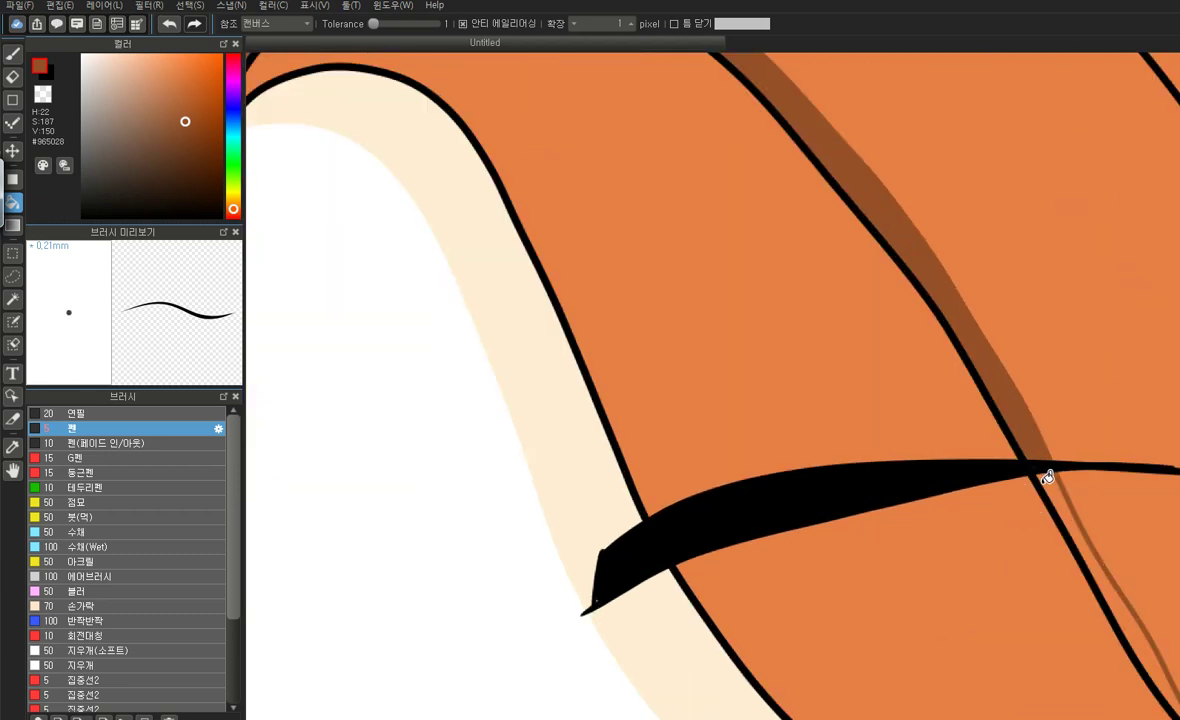
pyautogui.scroll(-4, 1025, 466)
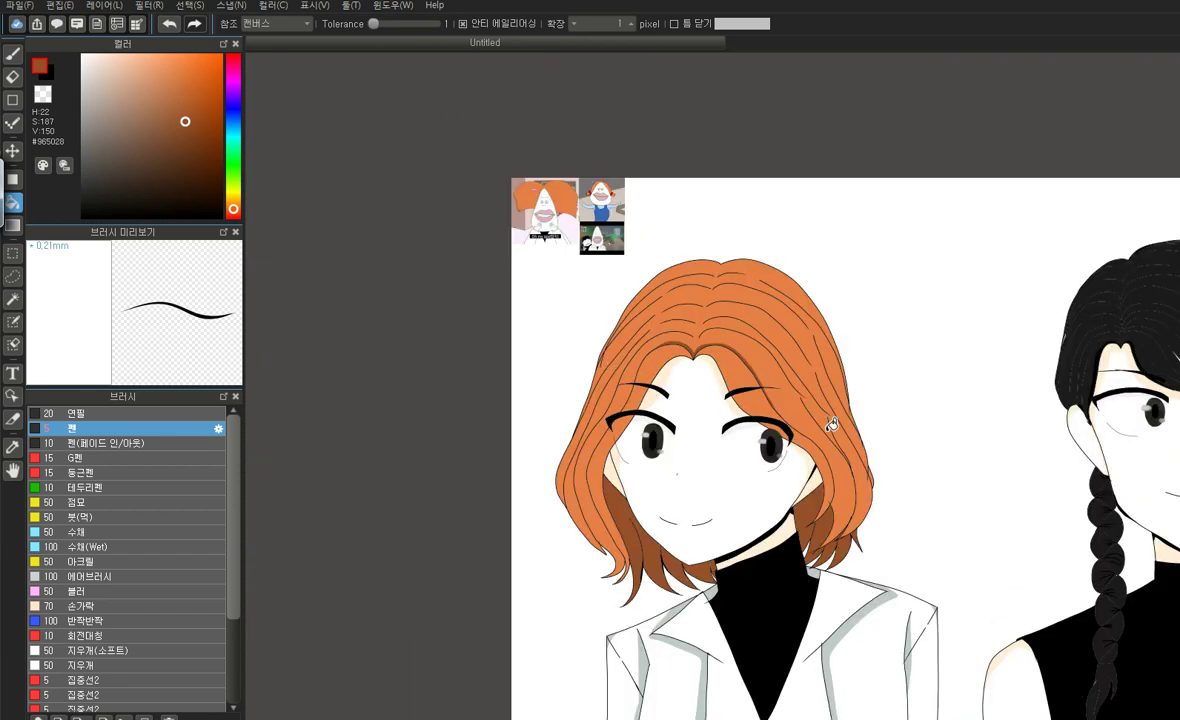
# Outline a #965028 shadow along the outer edge of the lock beside the orange-haired character's right cheek
pyautogui.scroll(3, 775, 425)
pyautogui.press('b')
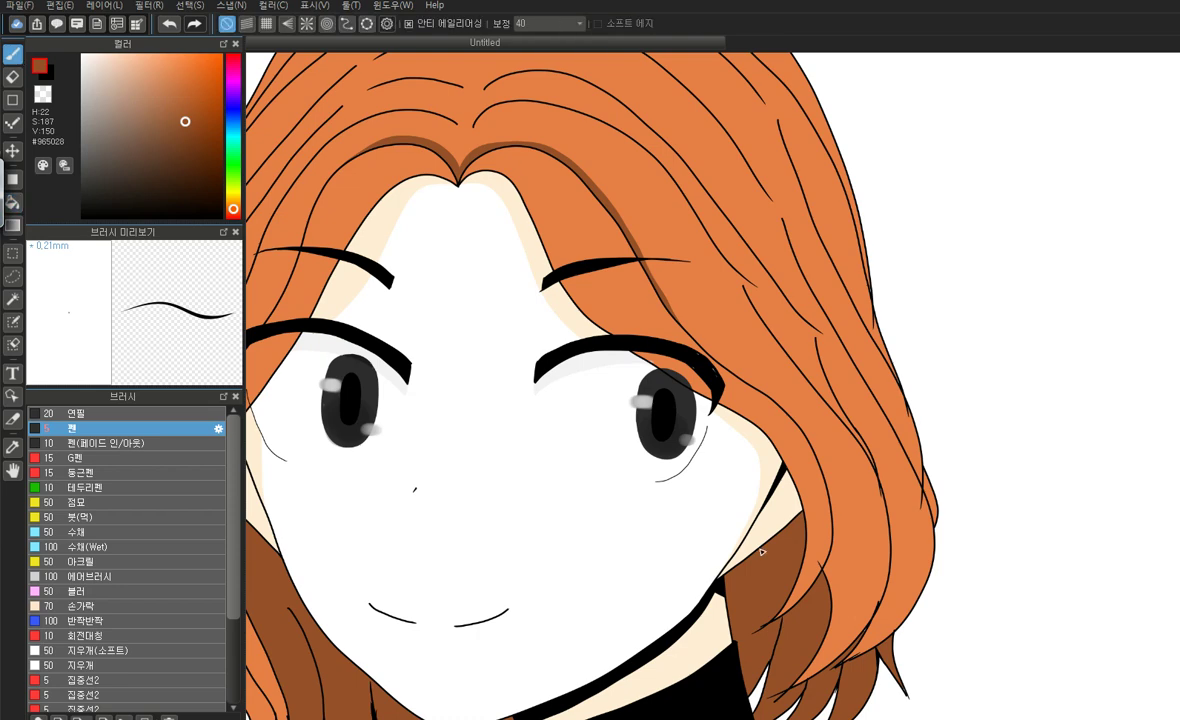
pyautogui.scroll(3, 860, 607)
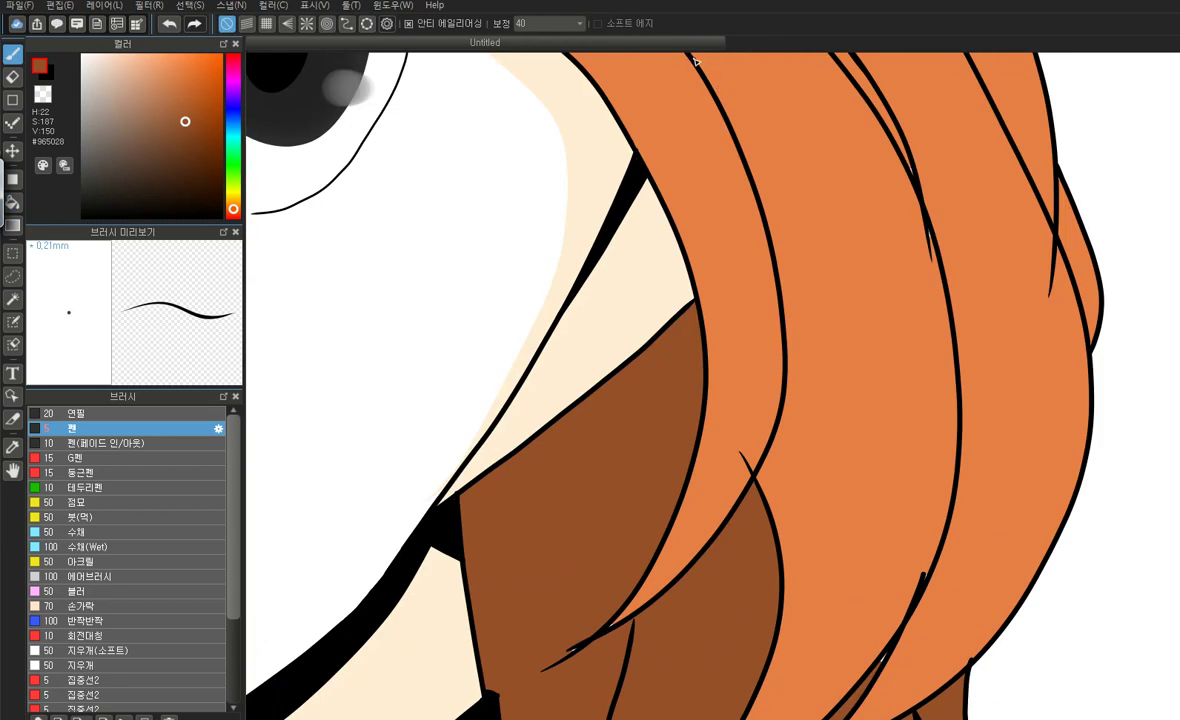
pyautogui.moveTo(717, 93)
pyautogui.mouseDown()
pyautogui.moveTo(750, 144)
pyautogui.moveTo(800, 296)
pyautogui.moveTo(800, 396)
pyautogui.moveTo(763, 479)
pyautogui.mouseUp()
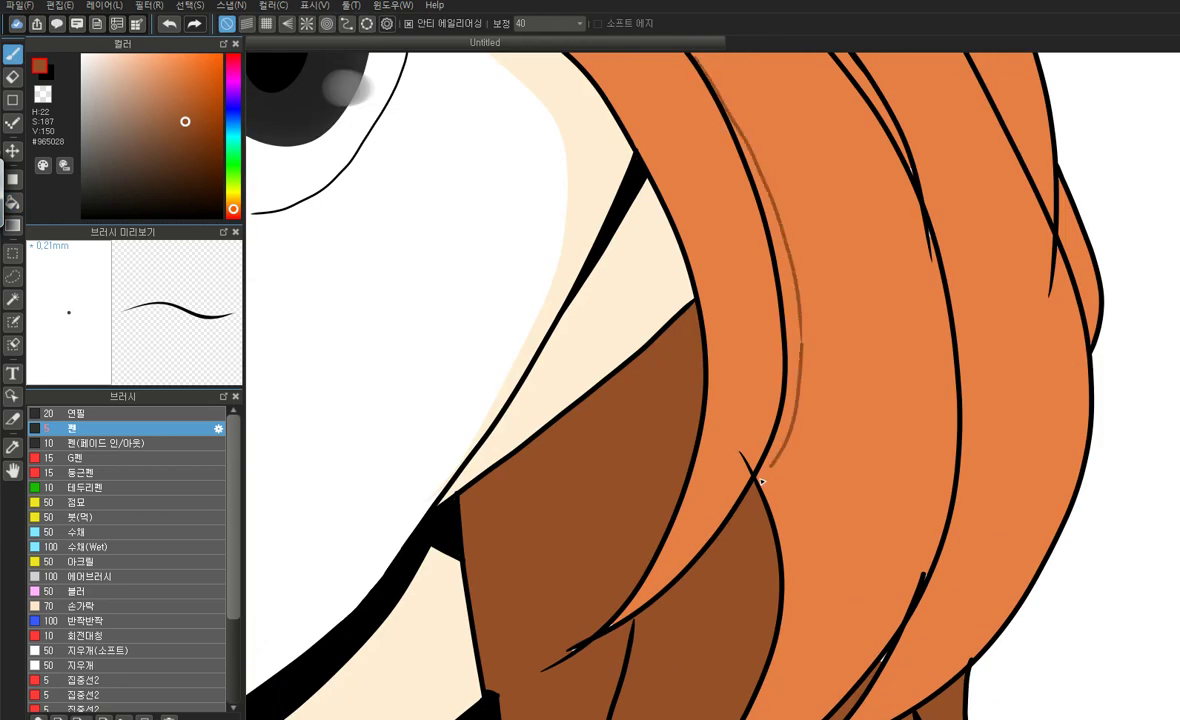
pyautogui.moveTo(802, 404)
pyautogui.mouseDown()
pyautogui.moveTo(809, 324)
pyautogui.moveTo(787, 240)
pyautogui.mouseUp()
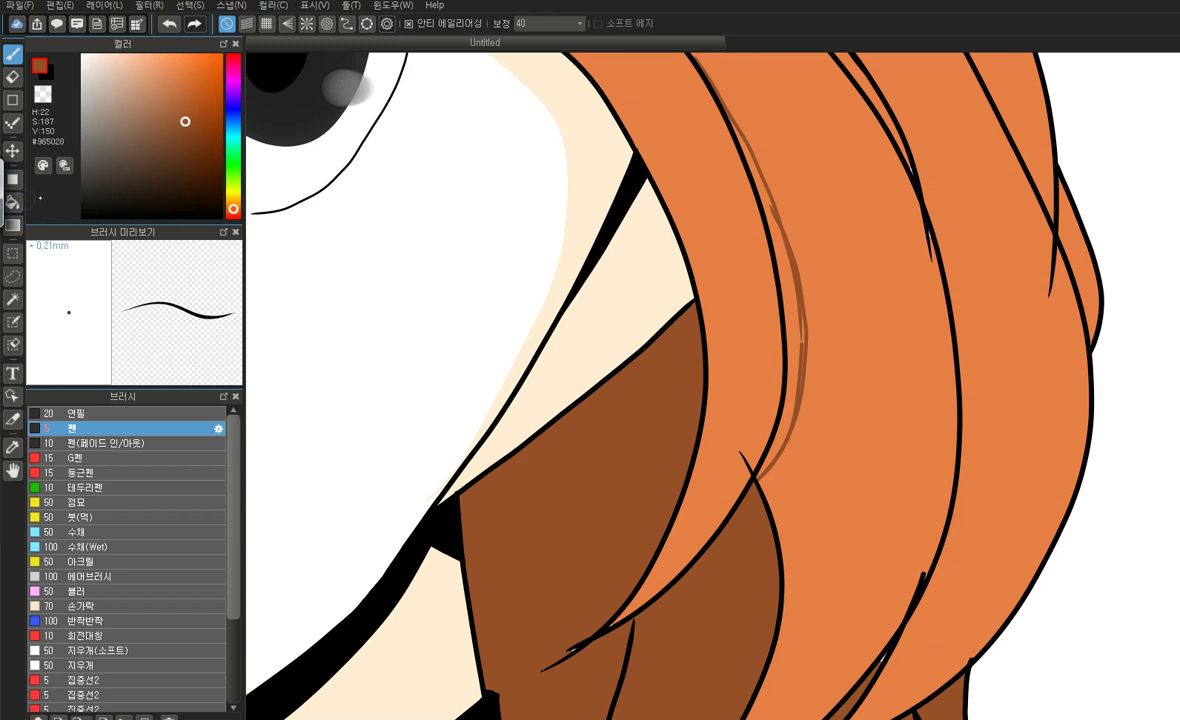
# Fill the outlined shadow along the lock beside the right cheek with #965028
pyautogui.press('g')
pyautogui.click(786, 285)
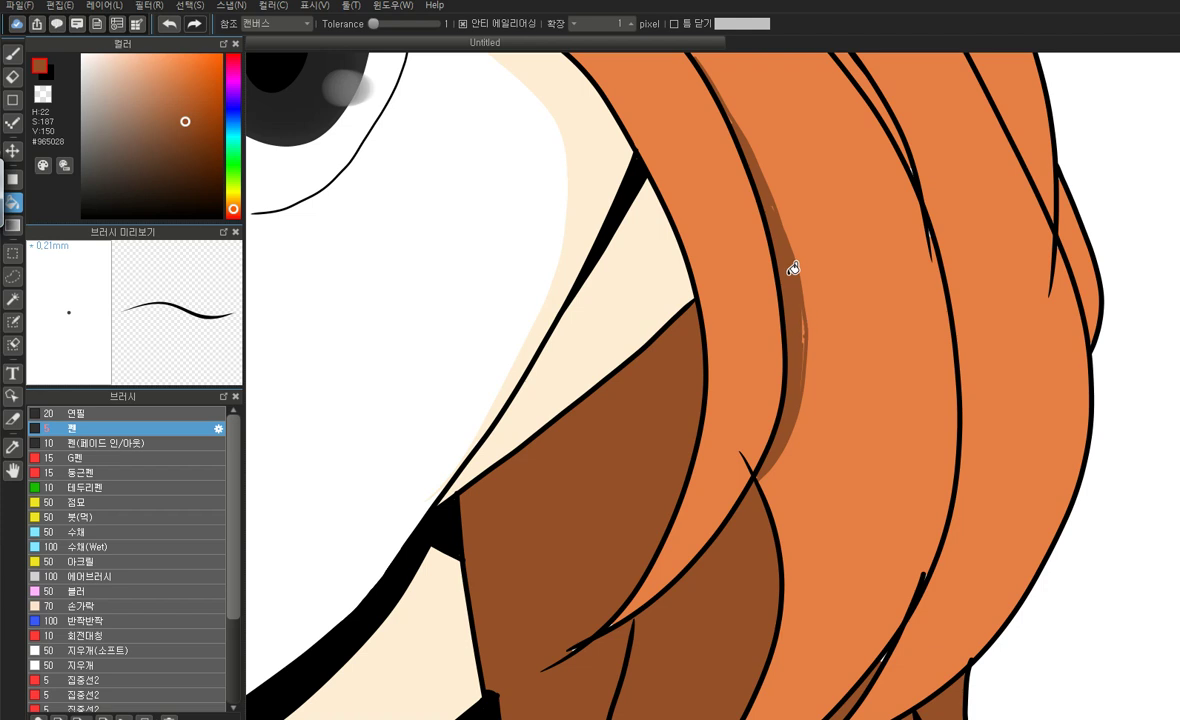
pyautogui.scroll(2, 793, 333)
pyautogui.click(785, 368)
# Paint over the remaining orange gaps inside the right lock's shadow with #965028 strokes of the 펜 brush
pyautogui.press('b')
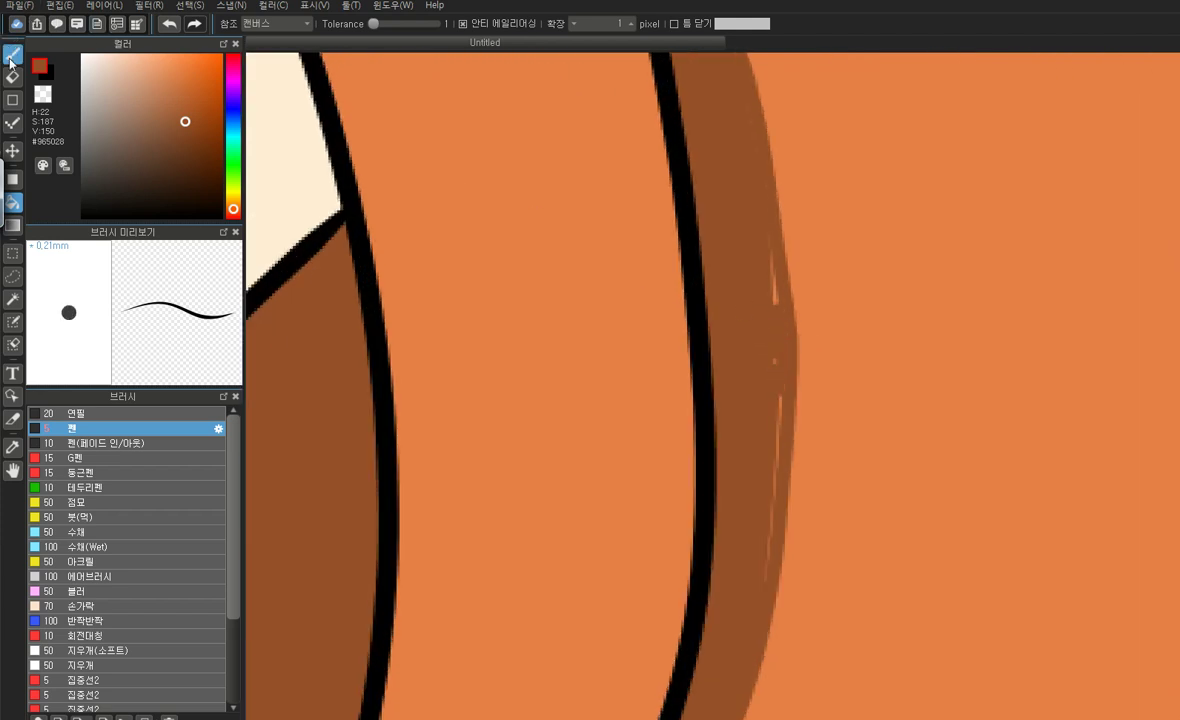
pyautogui.moveTo(760, 264); pyautogui.dragTo(768, 312)
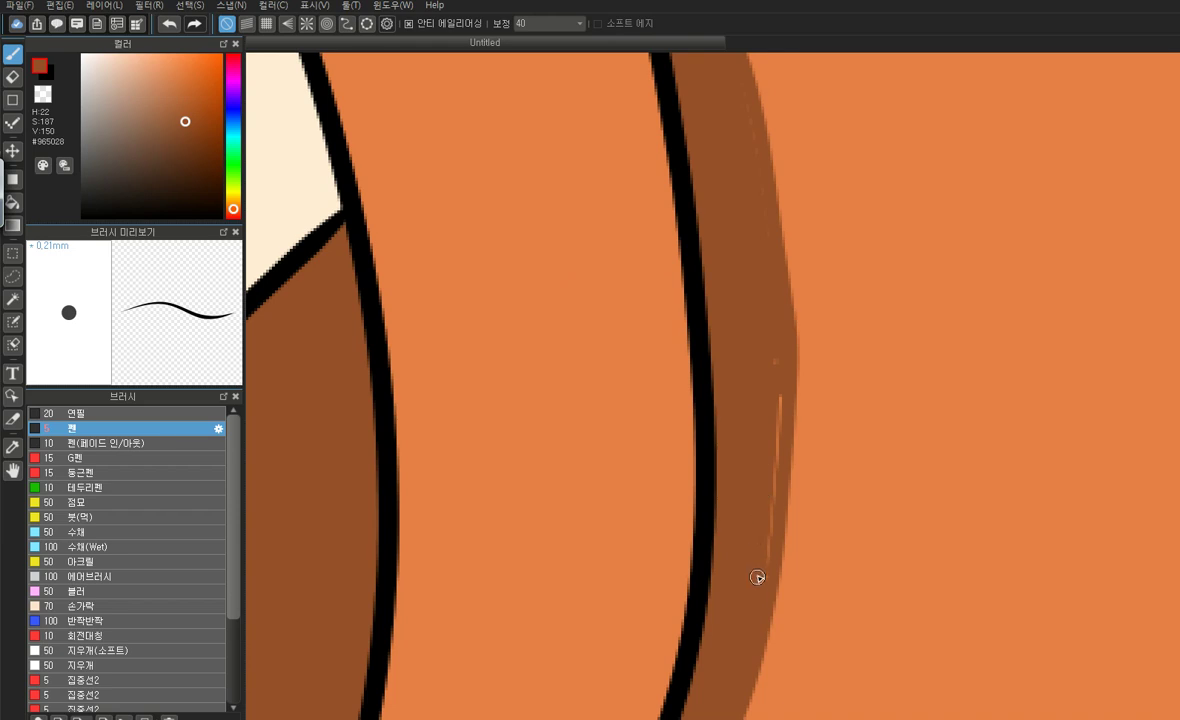
pyautogui.moveTo(783, 357)
pyautogui.mouseDown()
pyautogui.moveTo(768, 526)
pyautogui.moveTo(785, 390)
pyautogui.moveTo(788, 479)
pyautogui.mouseUp()
pyautogui.scroll(-6, 787, 477)
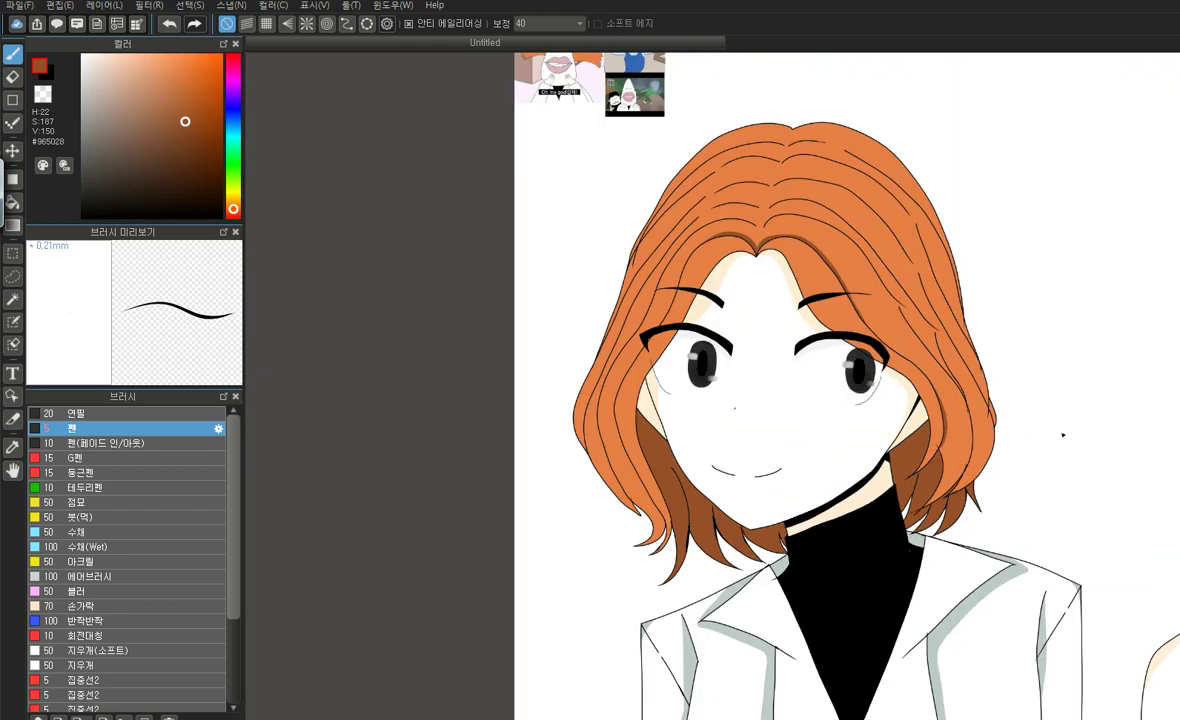
# Outline and fill a #965028 shadow along the orange hair strand running from the left eyebrow down past the left eye's outer corner
pyautogui.scroll(2, 629, 403)
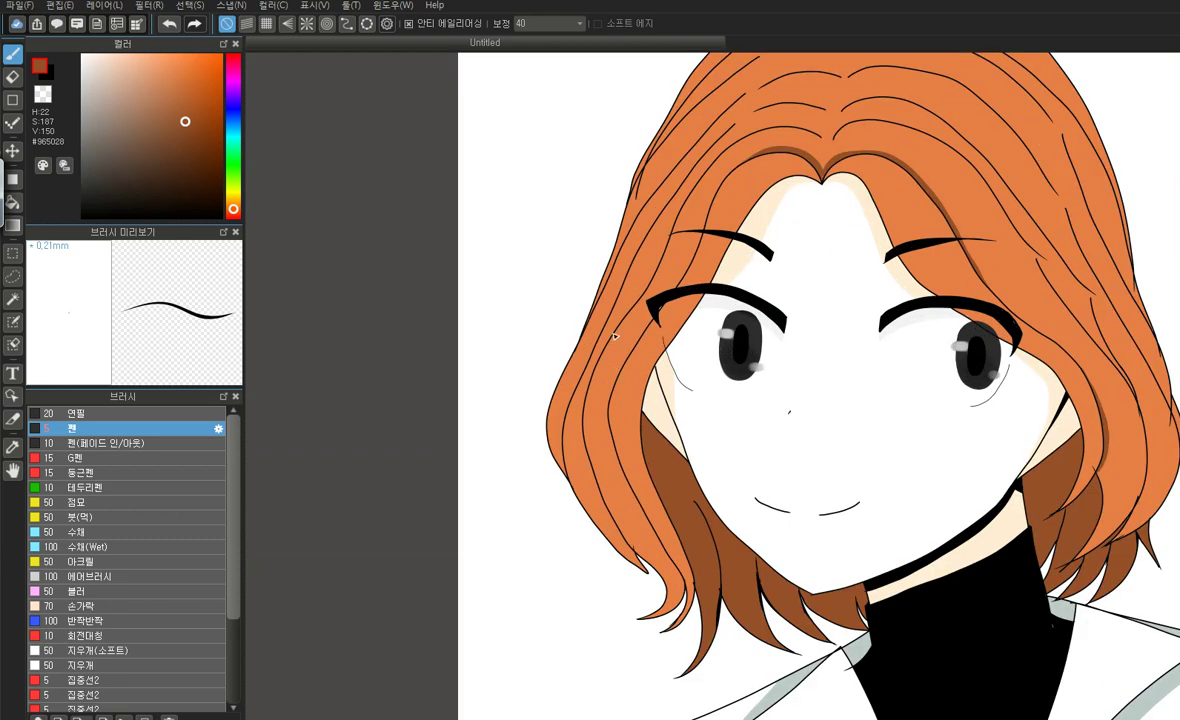
pyautogui.scroll(2, 617, 342)
pyautogui.scroll(2, 689, 198)
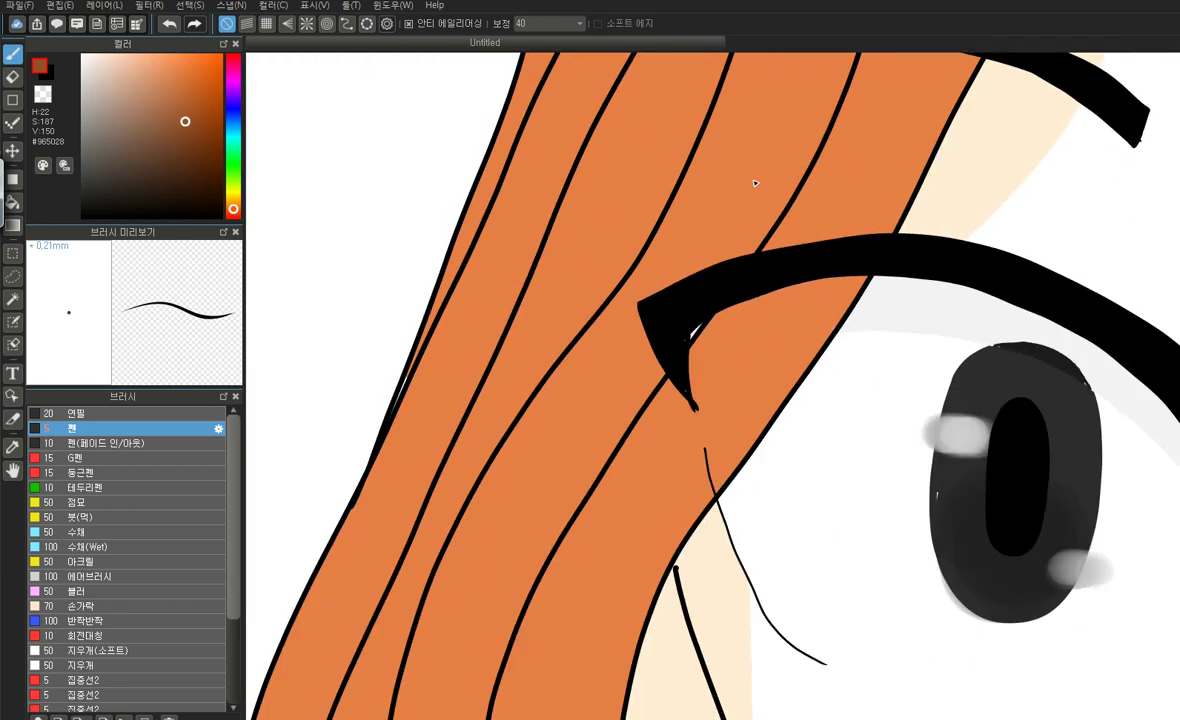
pyautogui.scroll(-2, 776, 403)
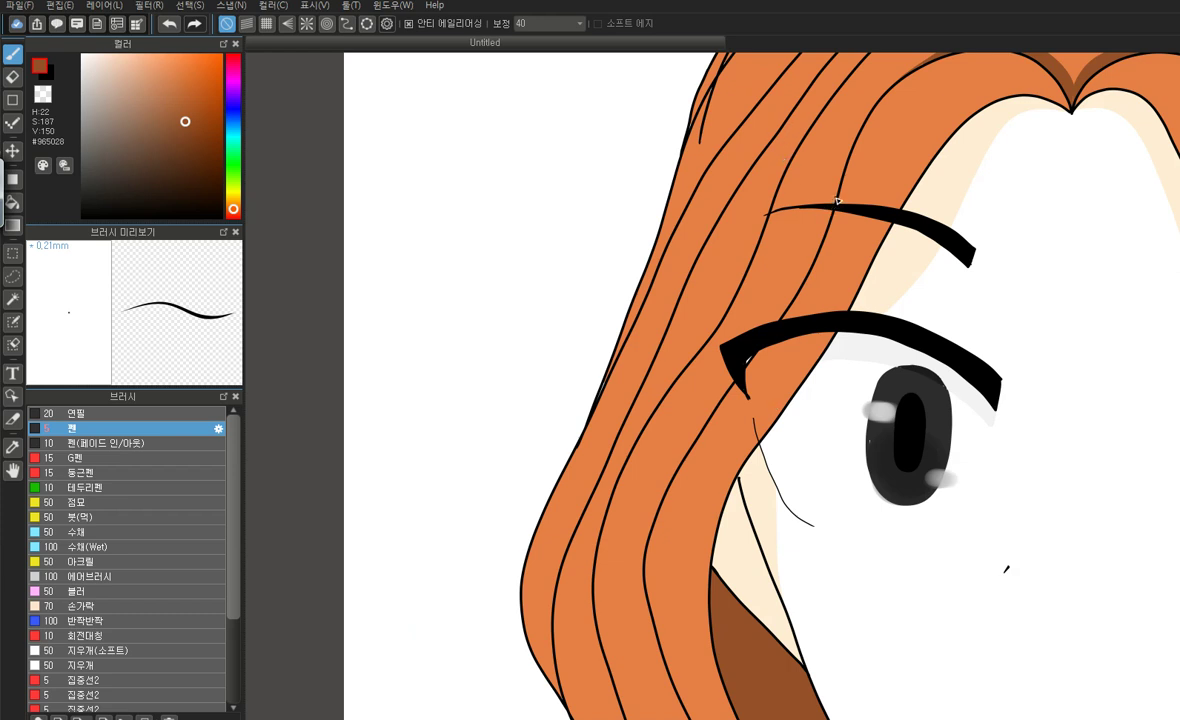
pyautogui.moveTo(838, 200)
pyautogui.mouseDown()
pyautogui.moveTo(678, 438)
pyautogui.moveTo(650, 499)
pyautogui.moveTo(650, 586)
pyautogui.mouseUp()
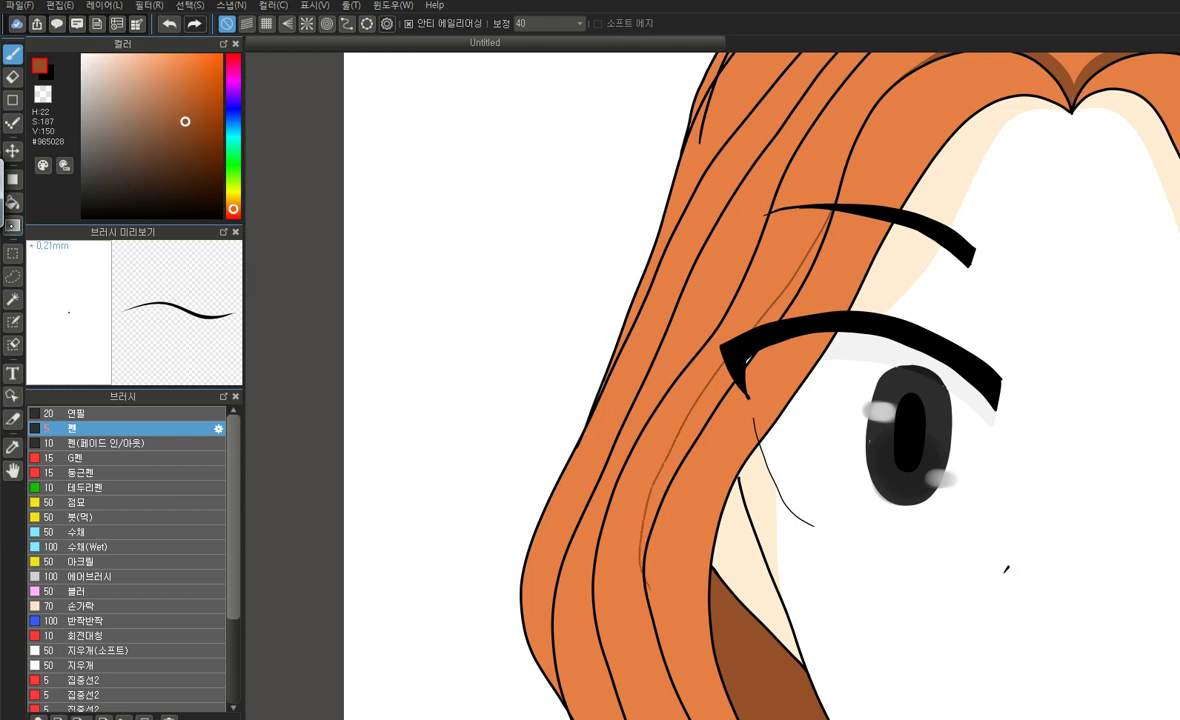
pyautogui.click(13, 201)
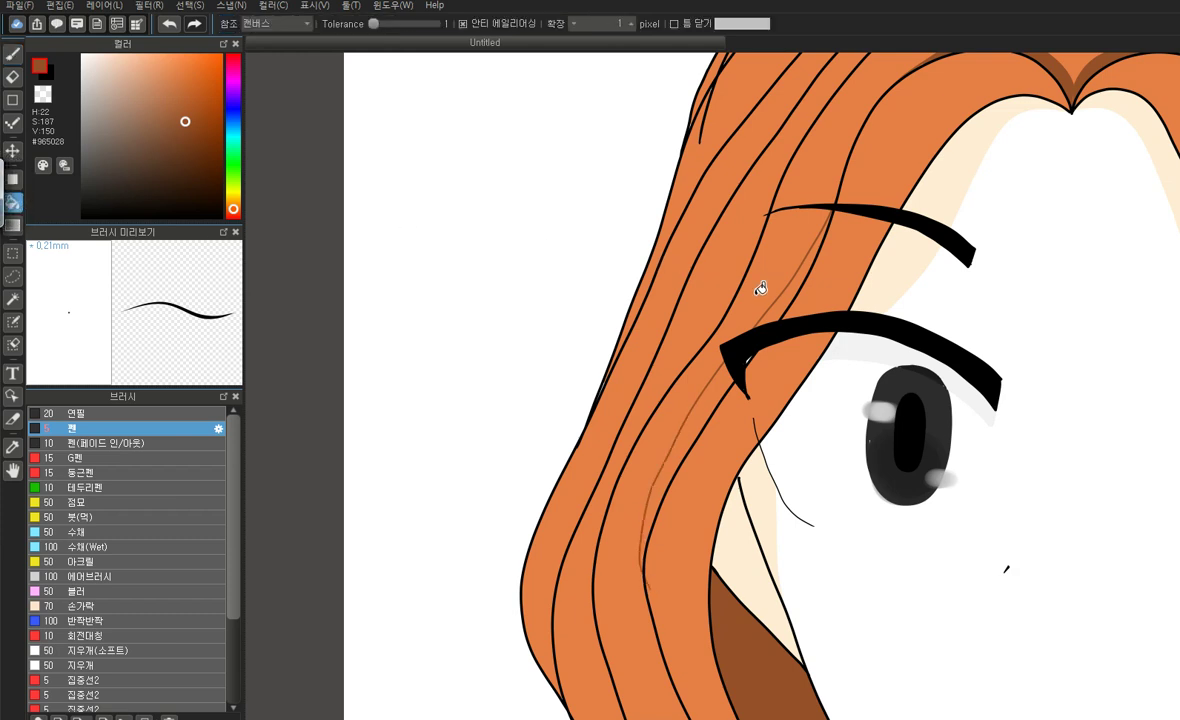
pyautogui.click(716, 400)
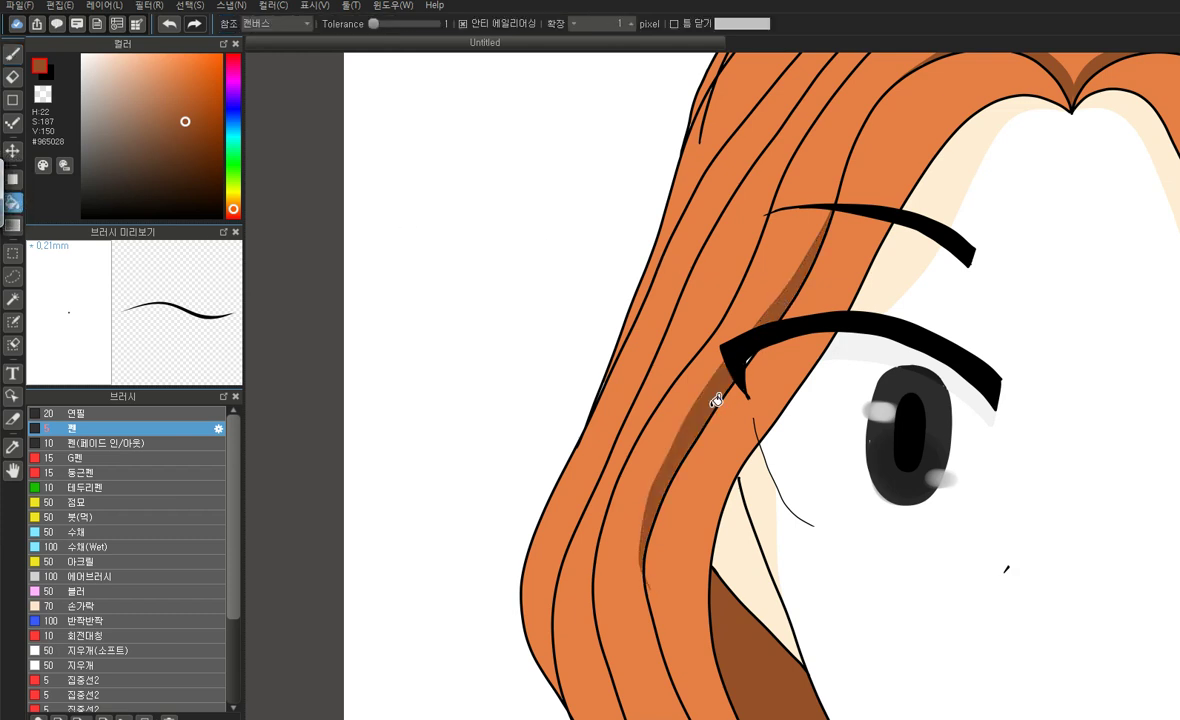
pyautogui.scroll(3, 743, 350)
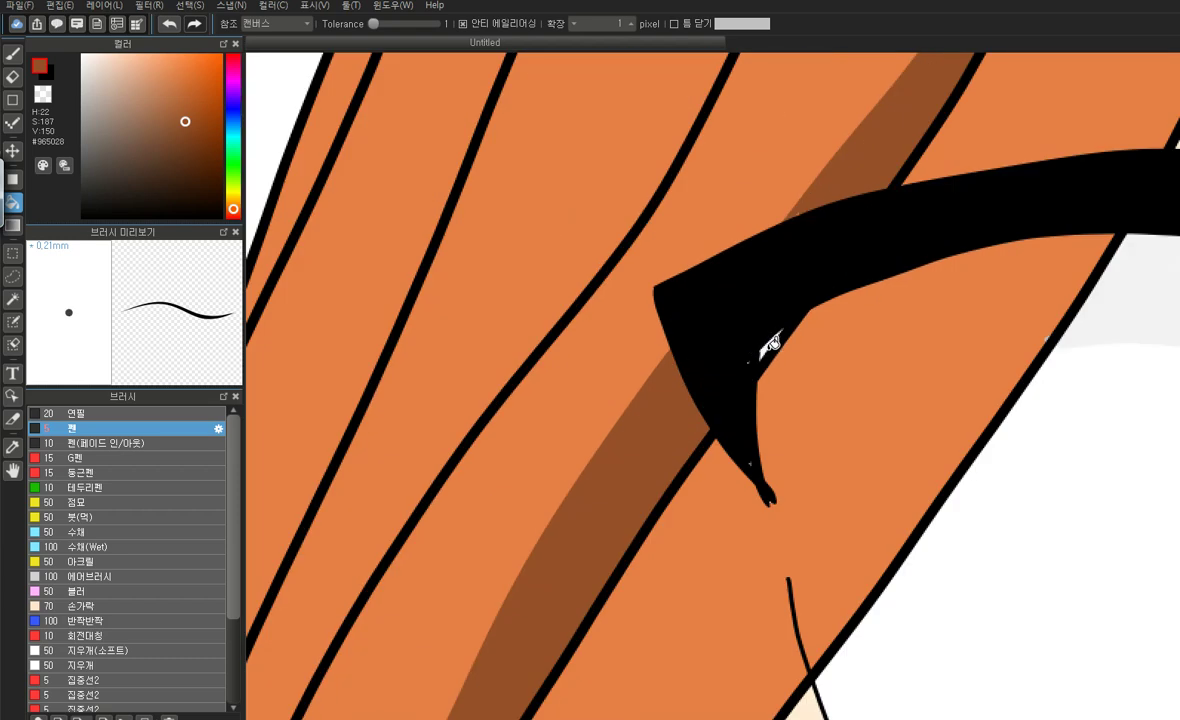
pyautogui.scroll(-4, 495, 427)
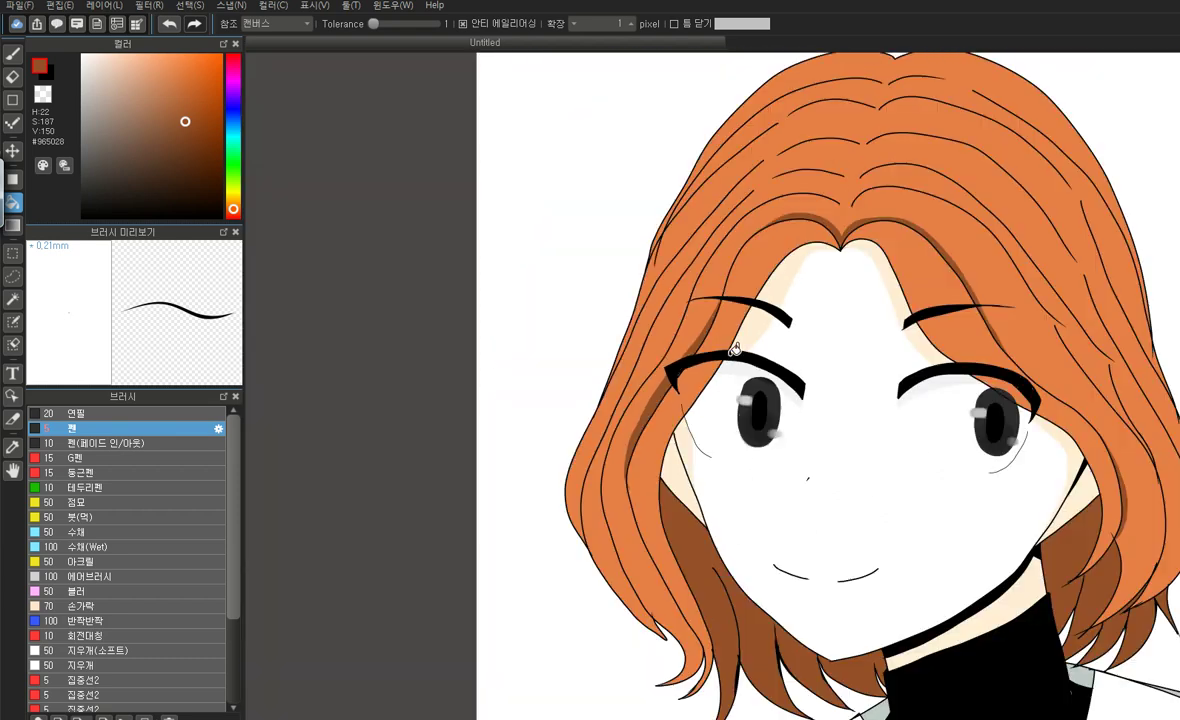
pyautogui.scroll(-2, 605, 358)
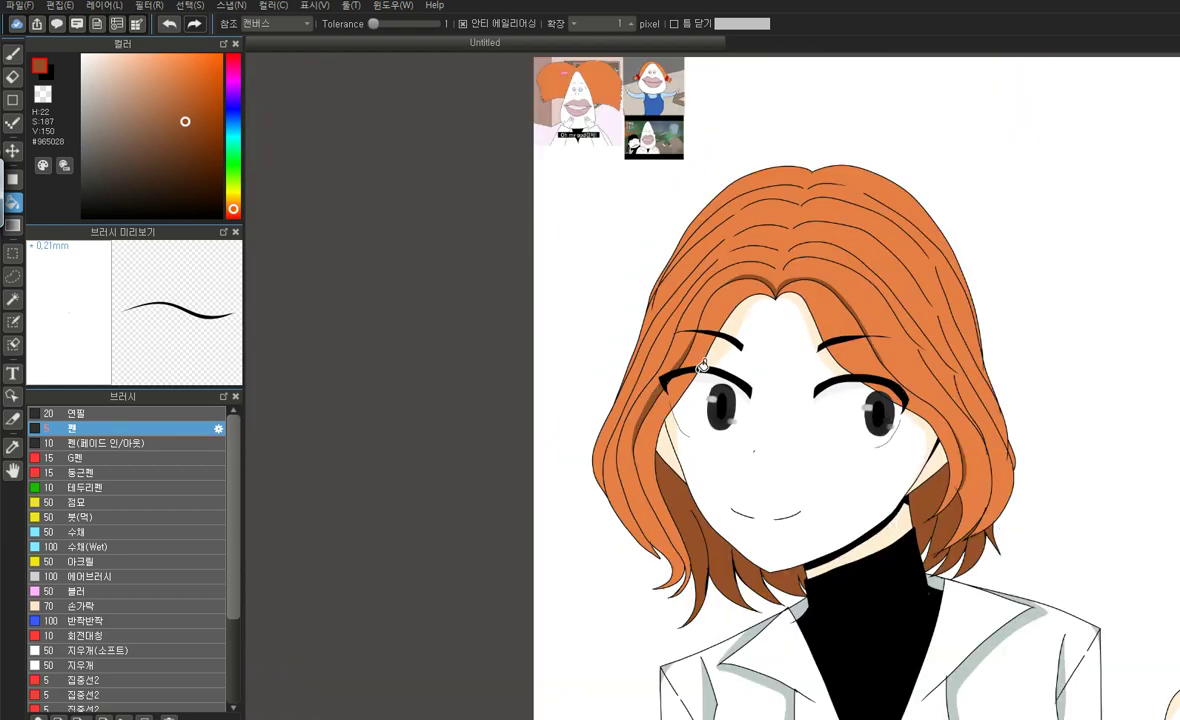
# Outline and fill a #965028 shadow beside the orange hair strand that starts outside the right eyebrow and runs down toward the lock
pyautogui.click(13, 53)
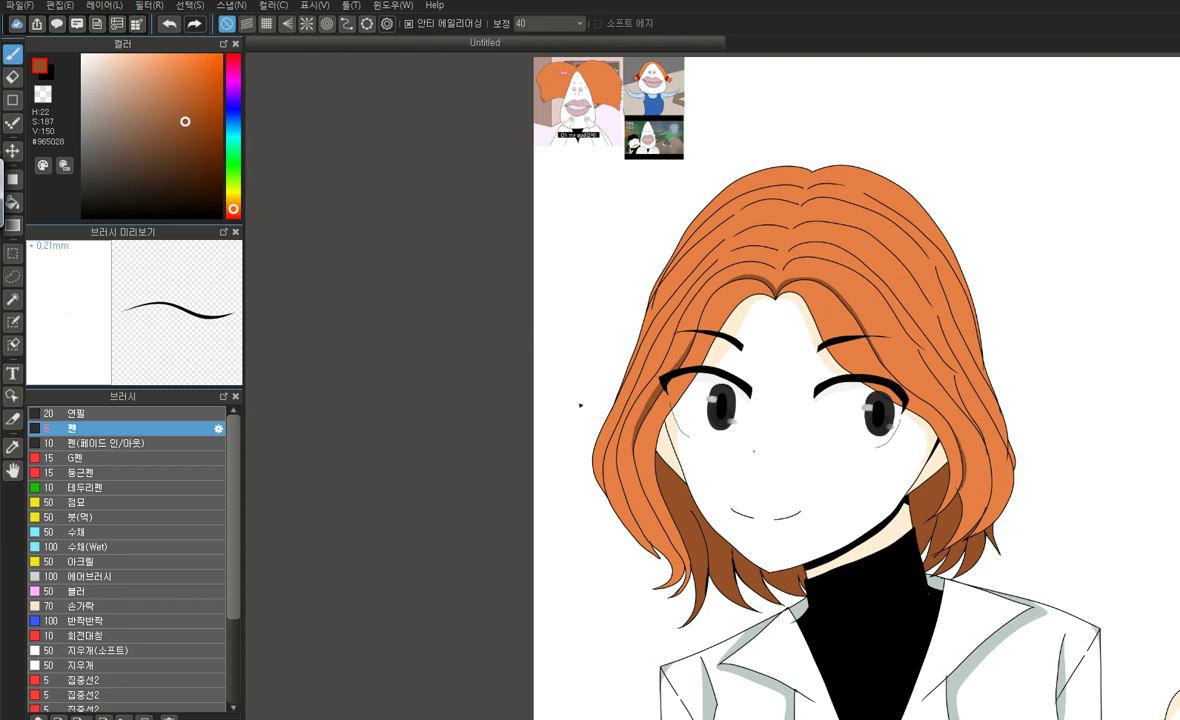
pyautogui.scroll(-2, 595, 425)
pyautogui.scroll(-1, 593, 408)
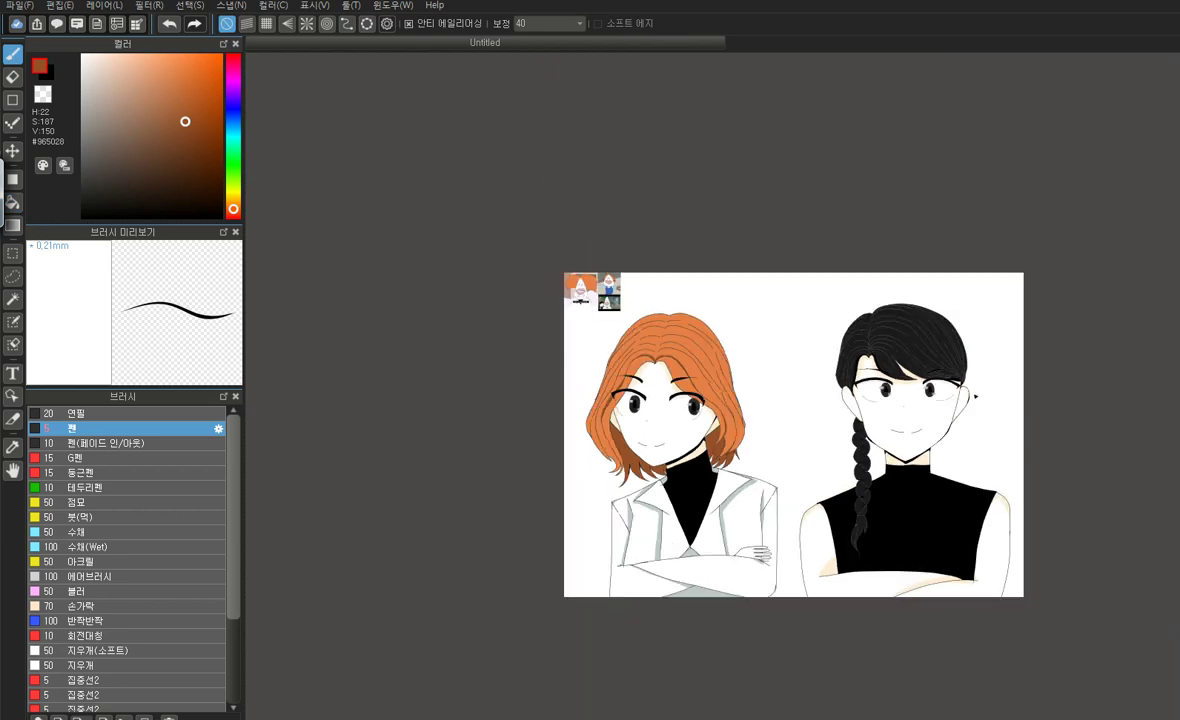
pyautogui.scroll(4, 970, 390)
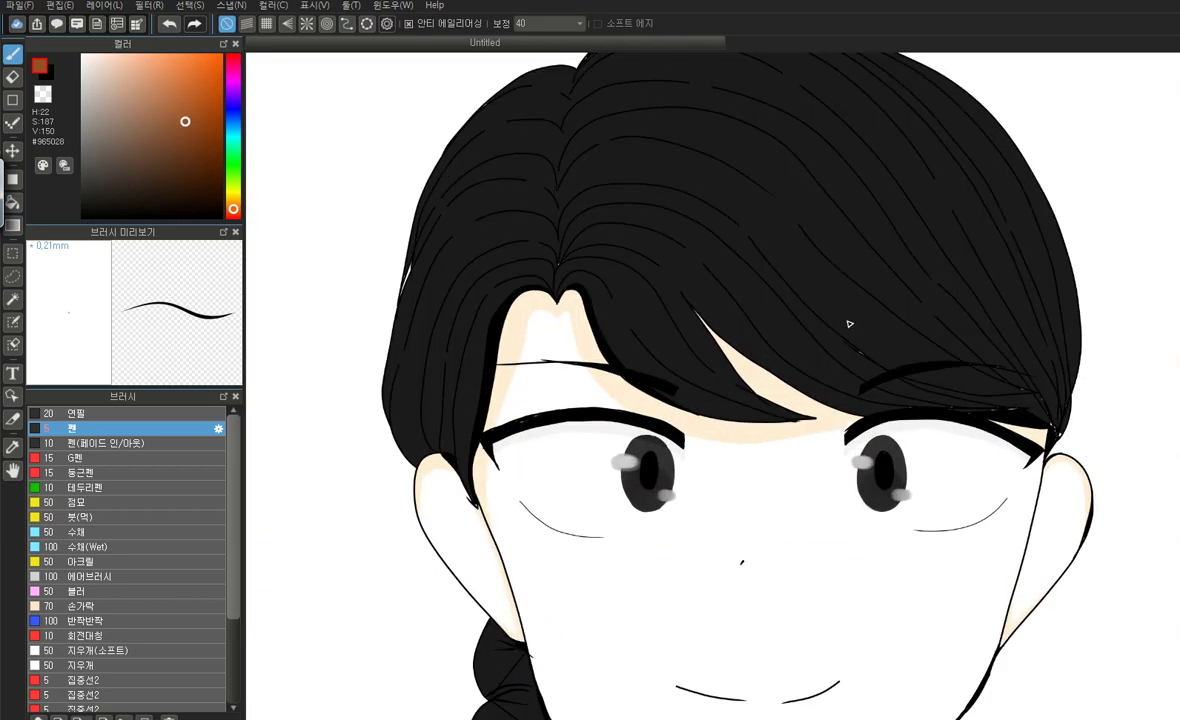
pyautogui.scroll(-4, 994, 334)
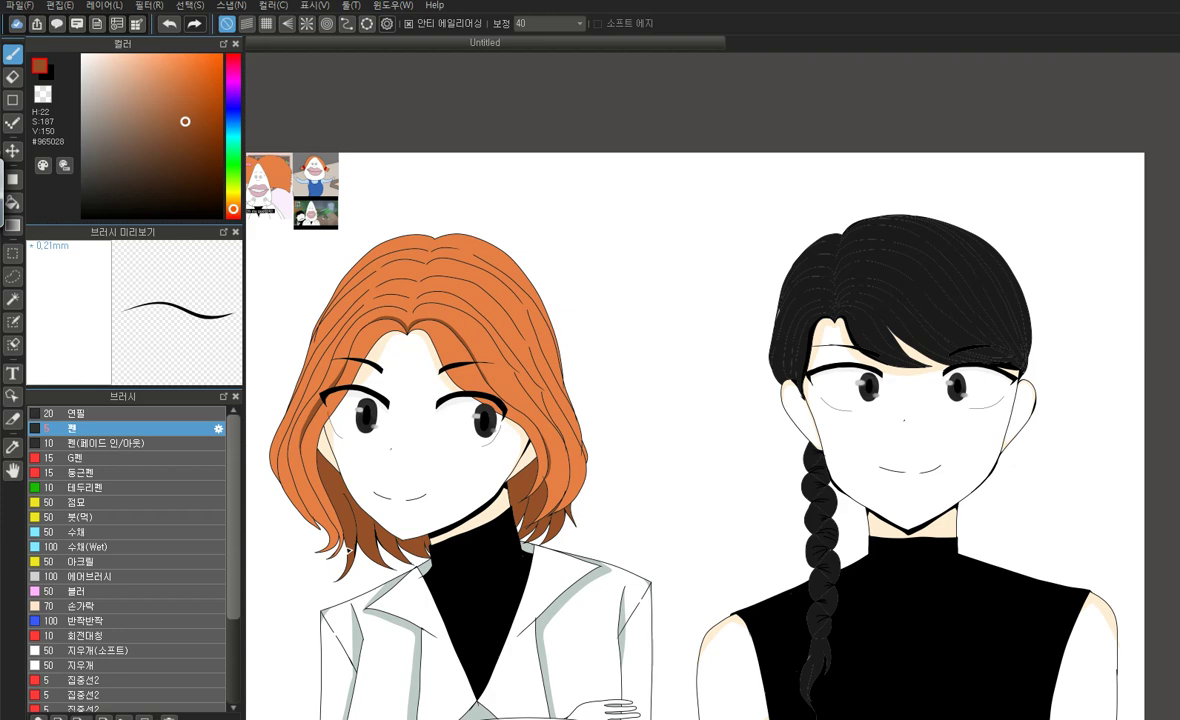
pyautogui.scroll(6, 337, 508)
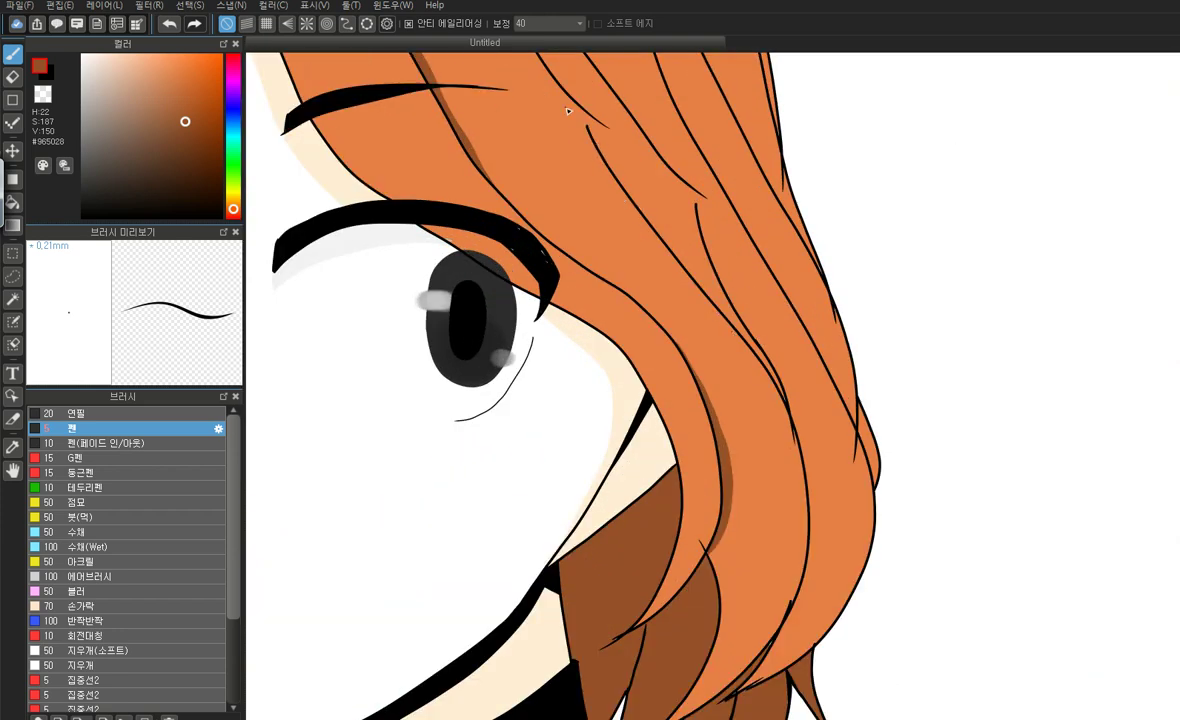
pyautogui.moveTo(604, 148); pyautogui.dragTo(716, 276)
pyautogui.click(12, 201)
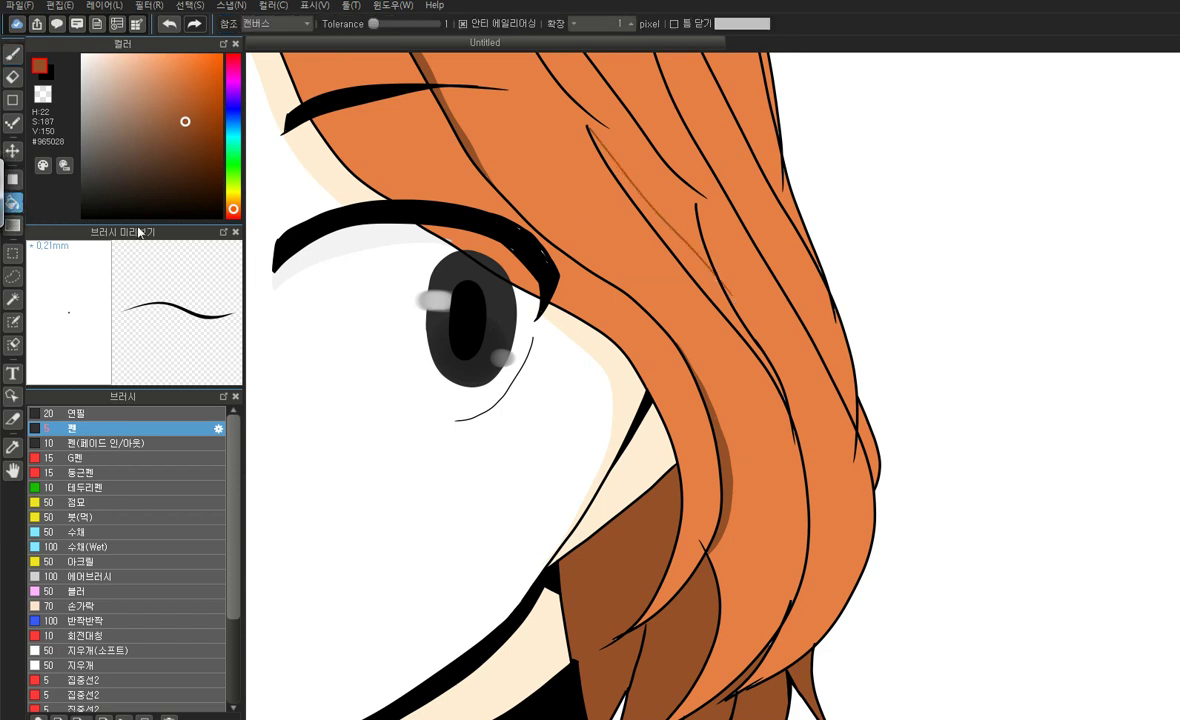
pyautogui.click(694, 276)
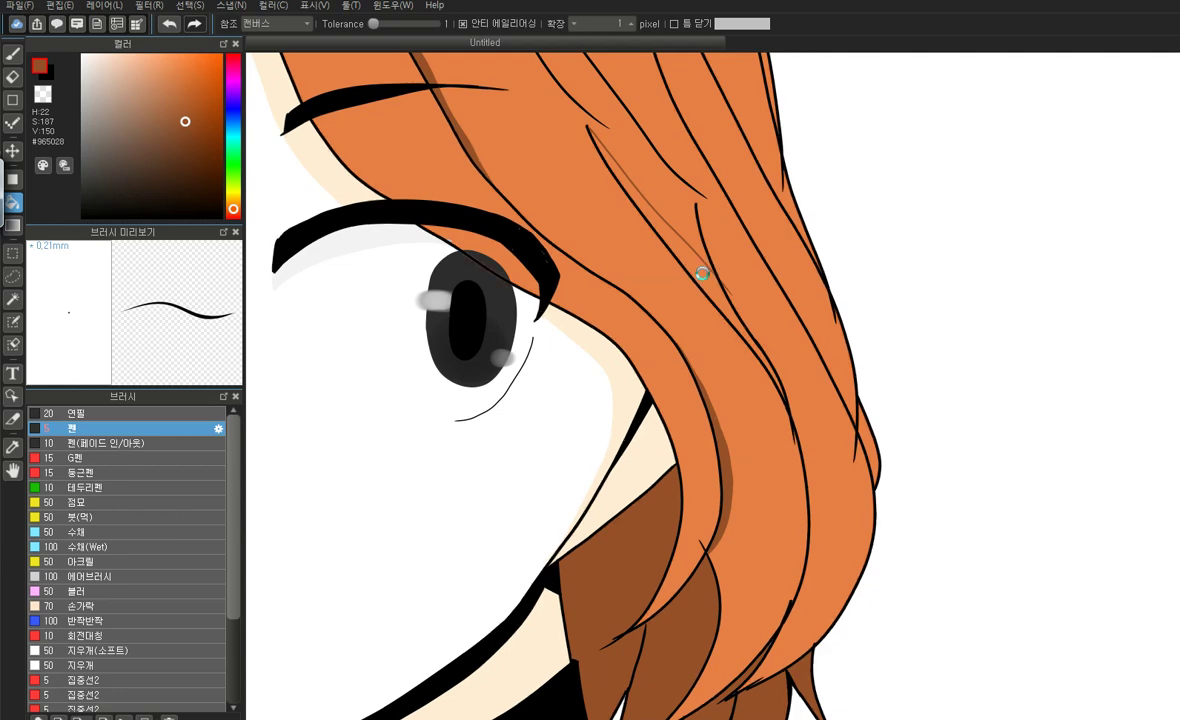
pyautogui.scroll(-3, 780, 270)
pyautogui.click(12, 53)
pyautogui.scroll(4, 600, 173)
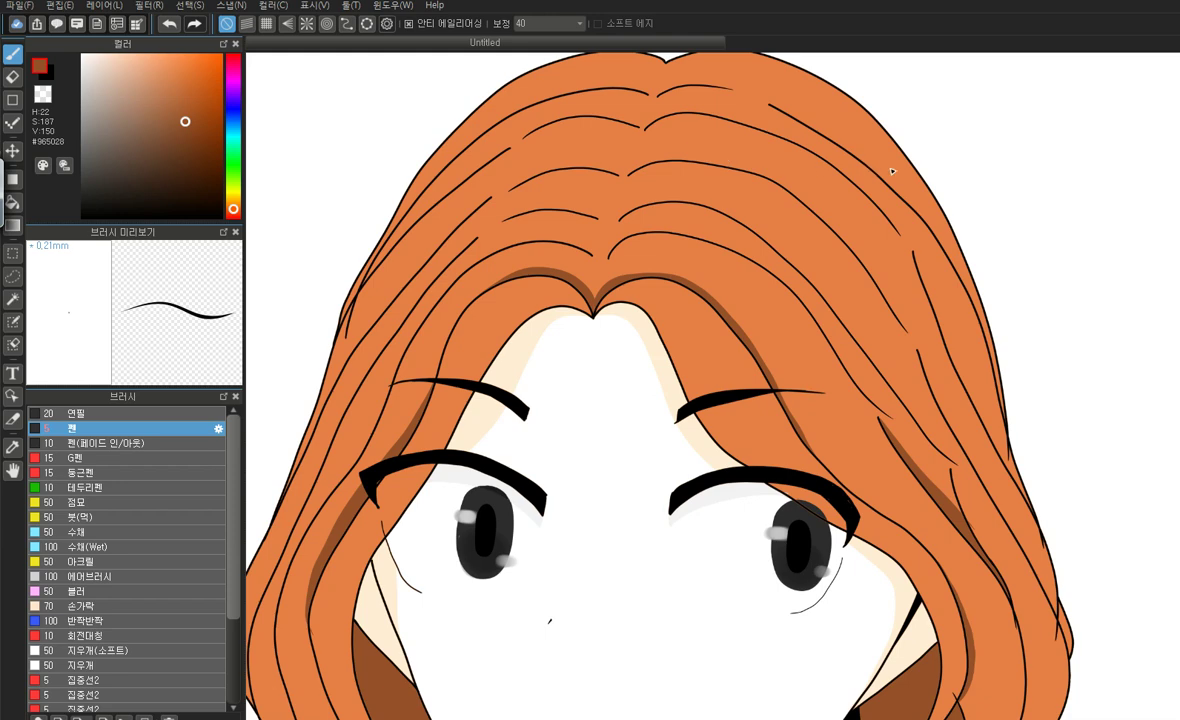
pyautogui.scroll(4, 891, 171)
pyautogui.scroll(-8, 906, 338)
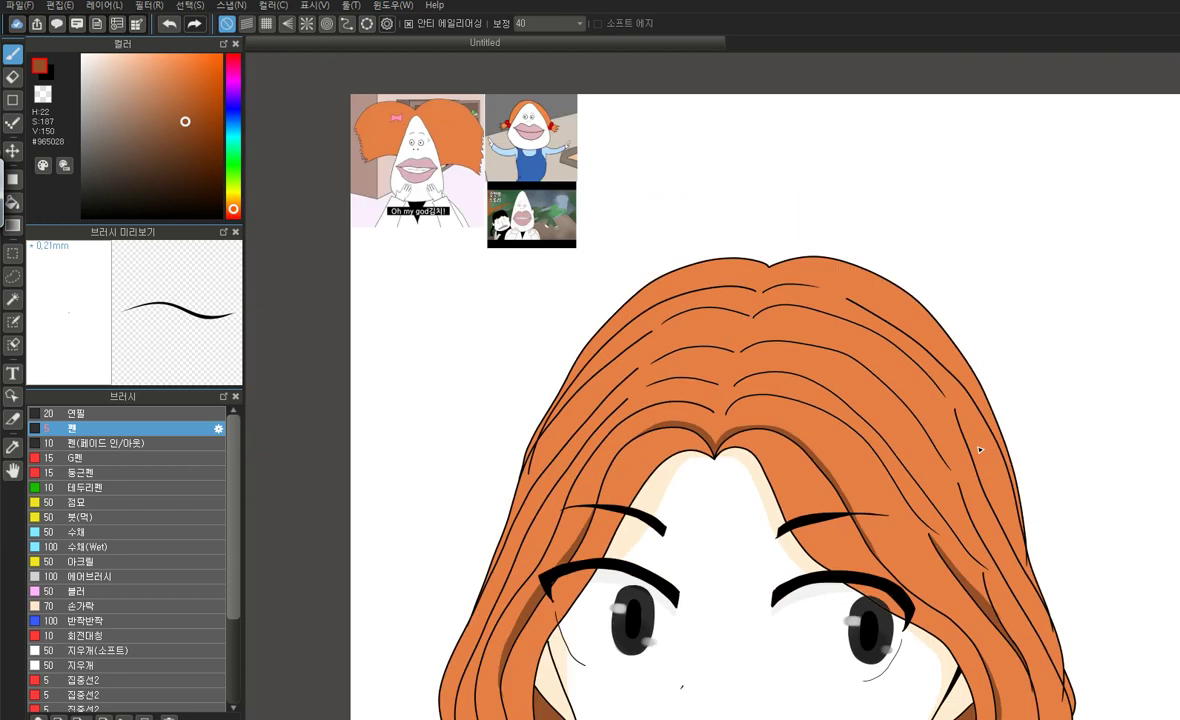
pyautogui.scroll(3, 570, 372)
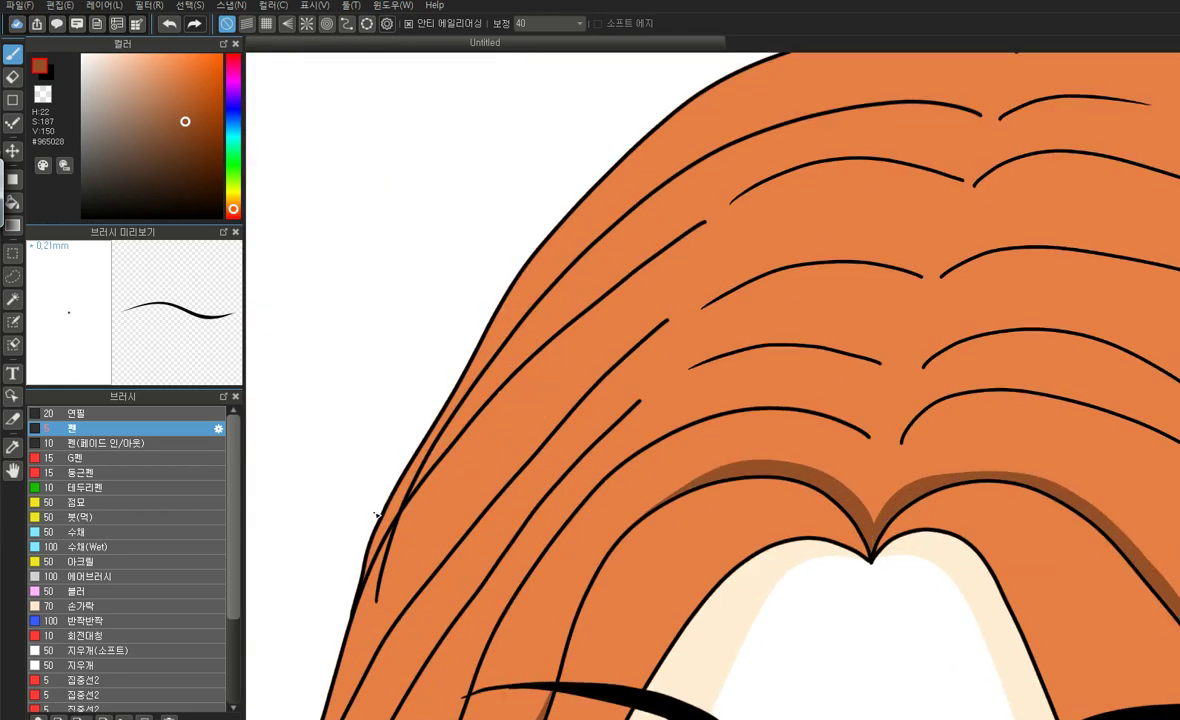
pyautogui.moveTo(707, 227)
pyautogui.mouseDown()
pyautogui.moveTo(567, 275)
pyautogui.moveTo(496, 346)
pyautogui.mouseUp()
pyautogui.hotkey('ctrl', 'z')
# Draw a #965028 shadow line with the 펜 brush from the top of the orange hair's parting along the right crown
pyautogui.scroll(-5, 645, 352)
pyautogui.scroll(3, 746, 276)
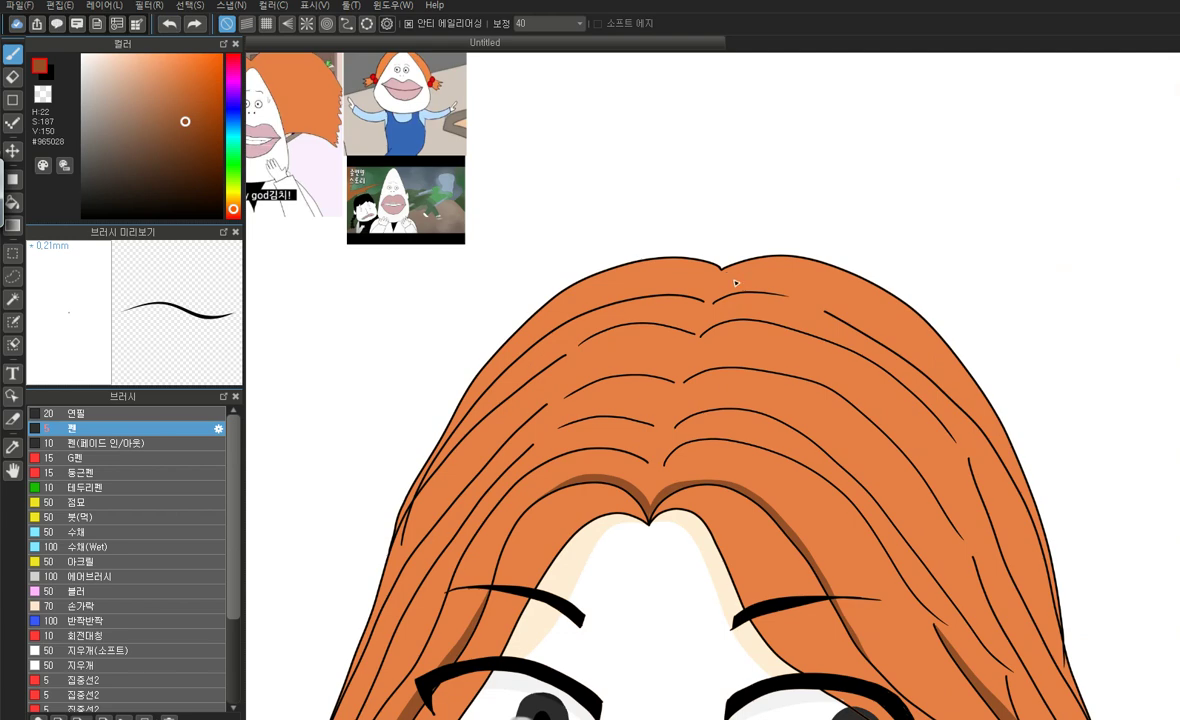
pyautogui.moveTo(723, 268); pyautogui.dragTo(842, 301)
pyautogui.scroll(-5, 578, 308)
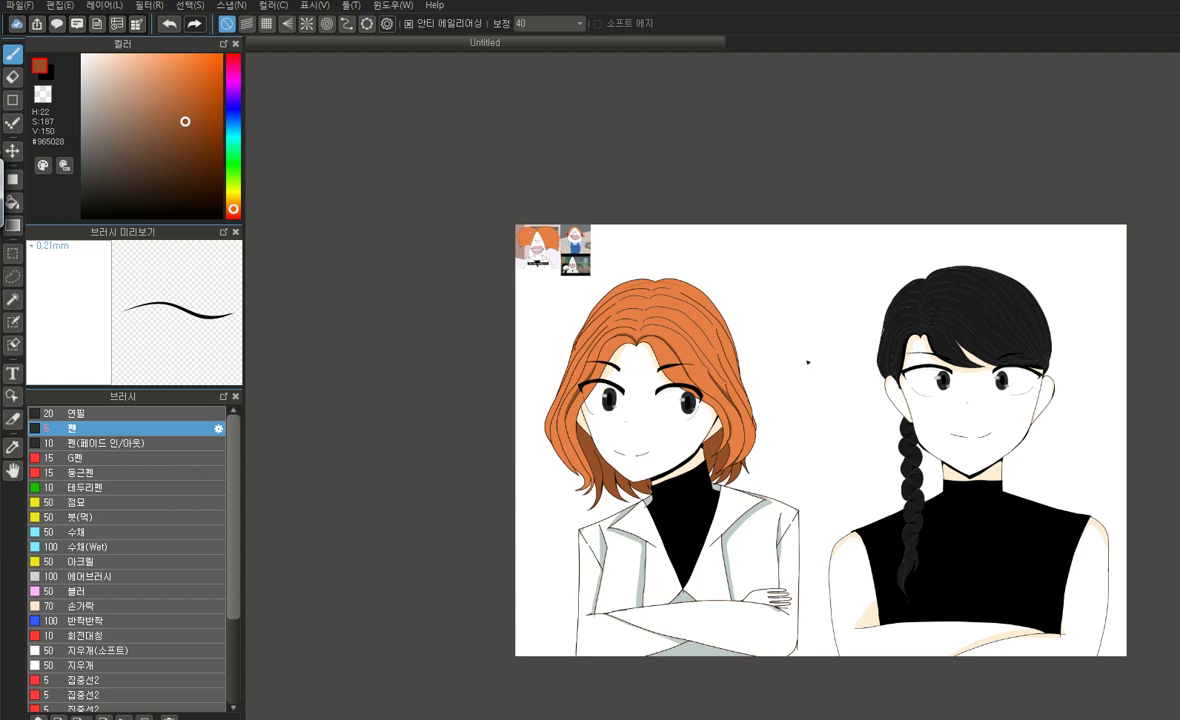
# Set the drawing color to red #FF4848 and change the 펜 brush size to 300
pyautogui.scroll(3, 708, 444)
pyautogui.scroll(3, 712, 408)
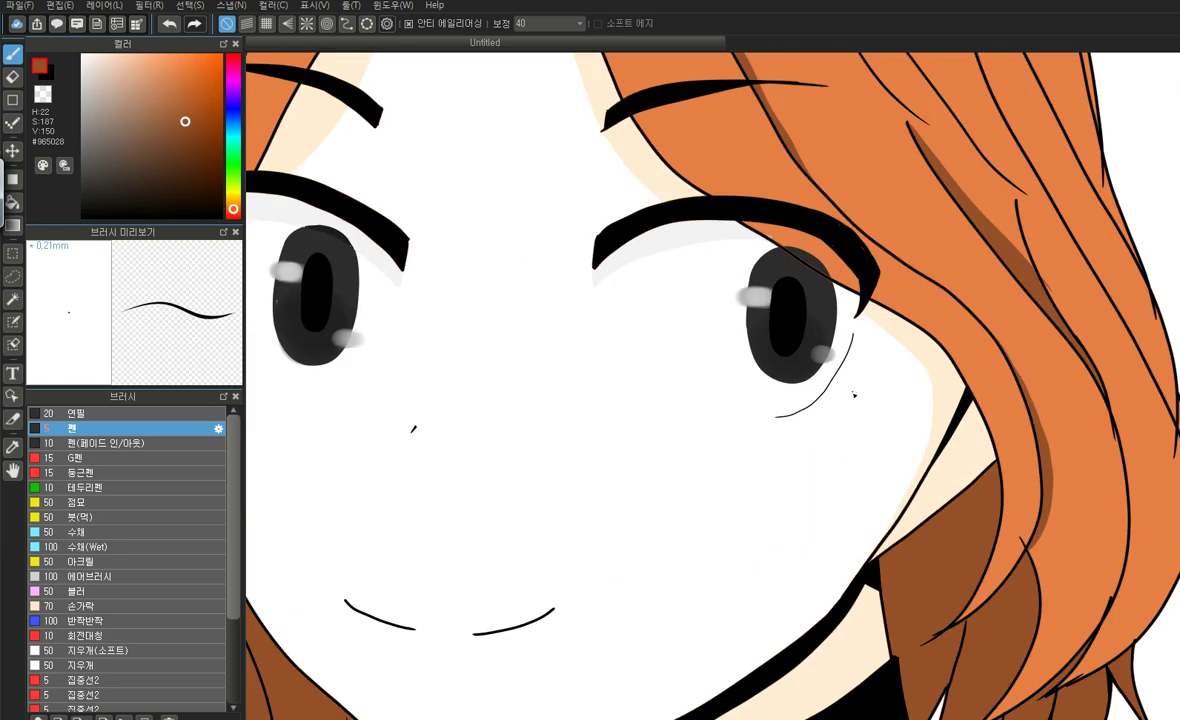
pyautogui.moveTo(198, 107); pyautogui.dragTo(212, 61)
pyautogui.moveTo(233, 66); pyautogui.dragTo(182, 57)
pyautogui.click(184, 58)
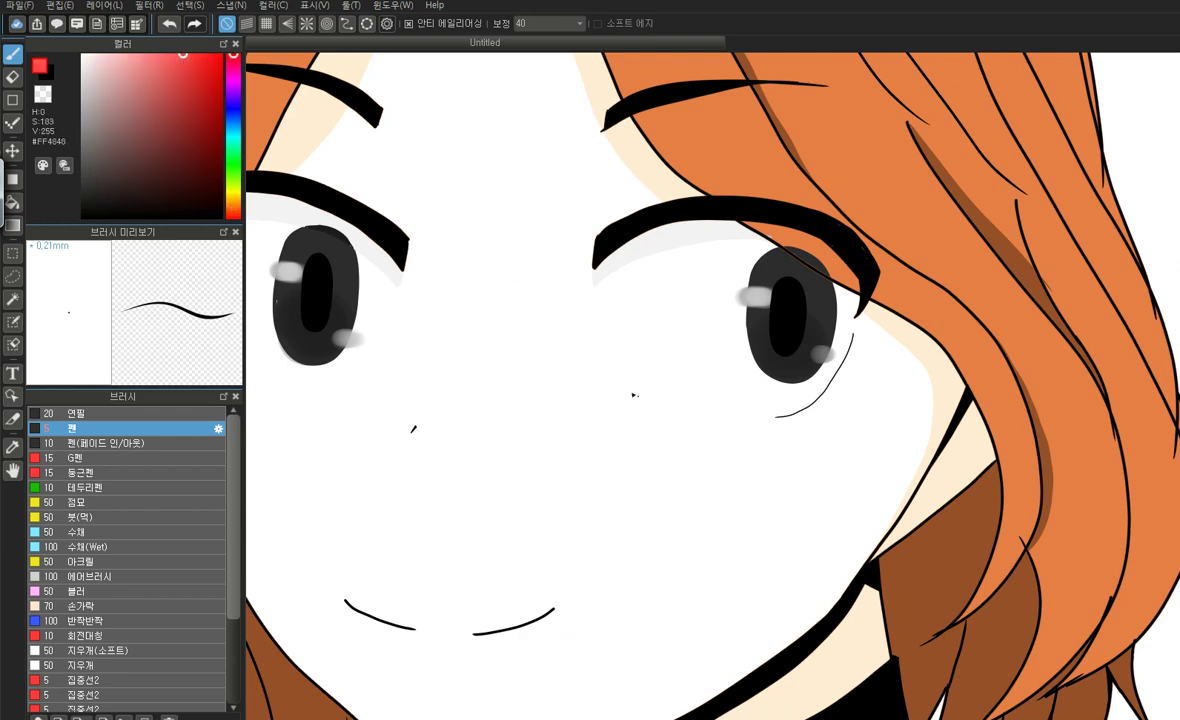
pyautogui.scroll(-4, 633, 395)
pyautogui.scroll(2, 713, 400)
pyautogui.press('[')
pyautogui.press('[')
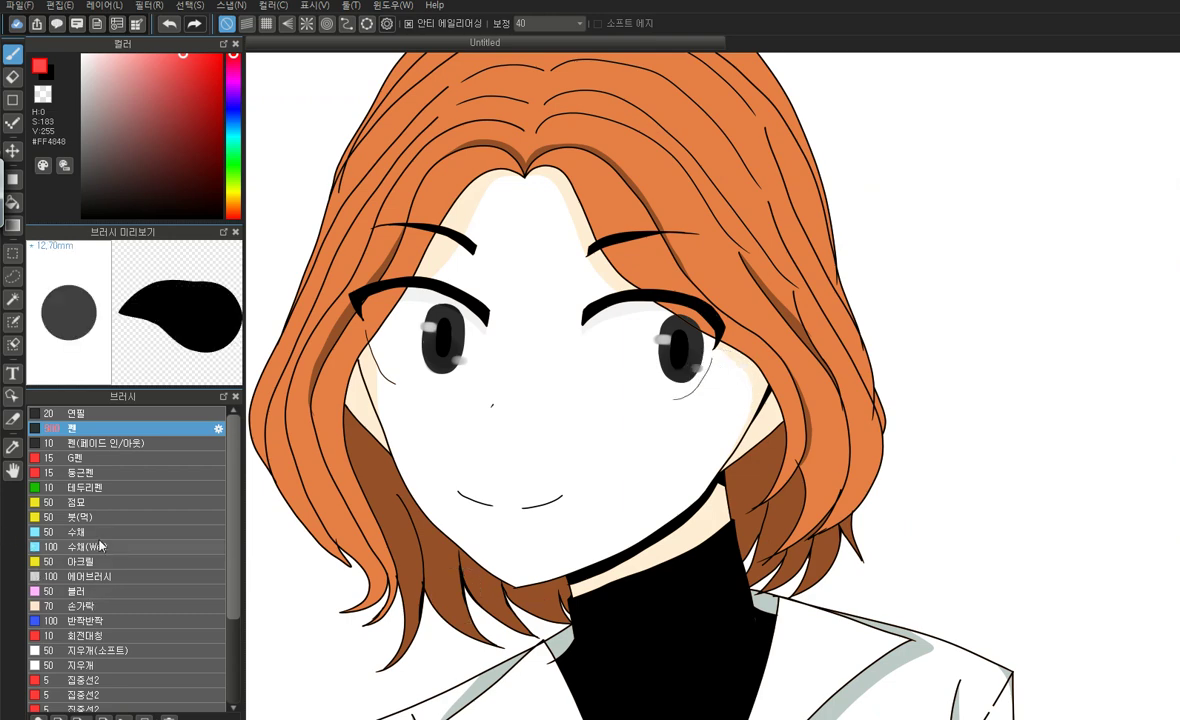
# Switch to the 에어브러시 brush at size 200, try a #FF4848 blush under the orange-haired character's right eye, and undo it
pyautogui.click(94, 576)
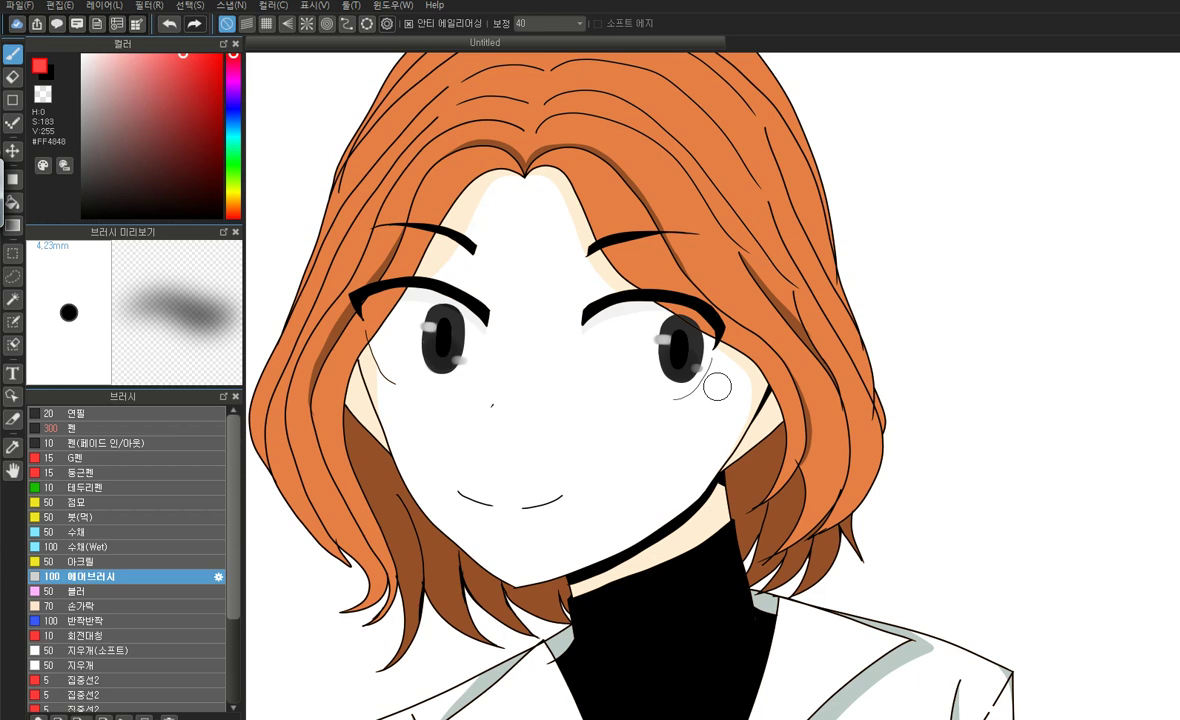
pyautogui.press(']')
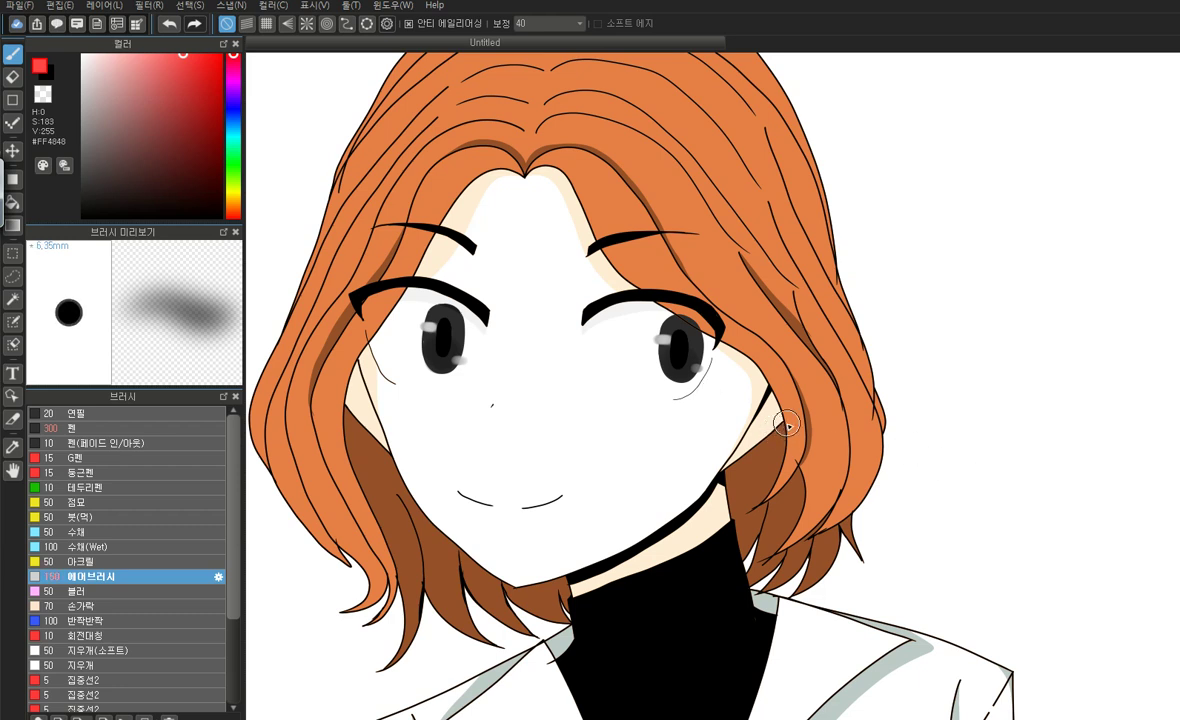
pyautogui.press(']')
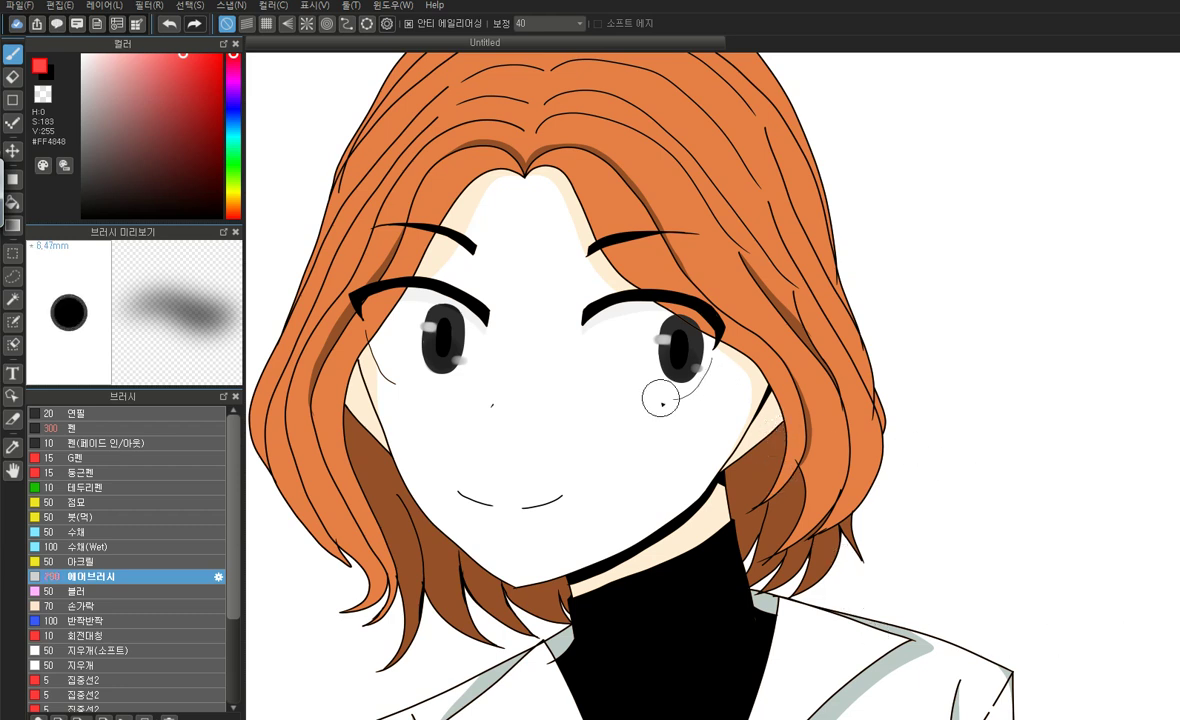
pyautogui.moveTo(716, 372); pyautogui.dragTo(700, 420)
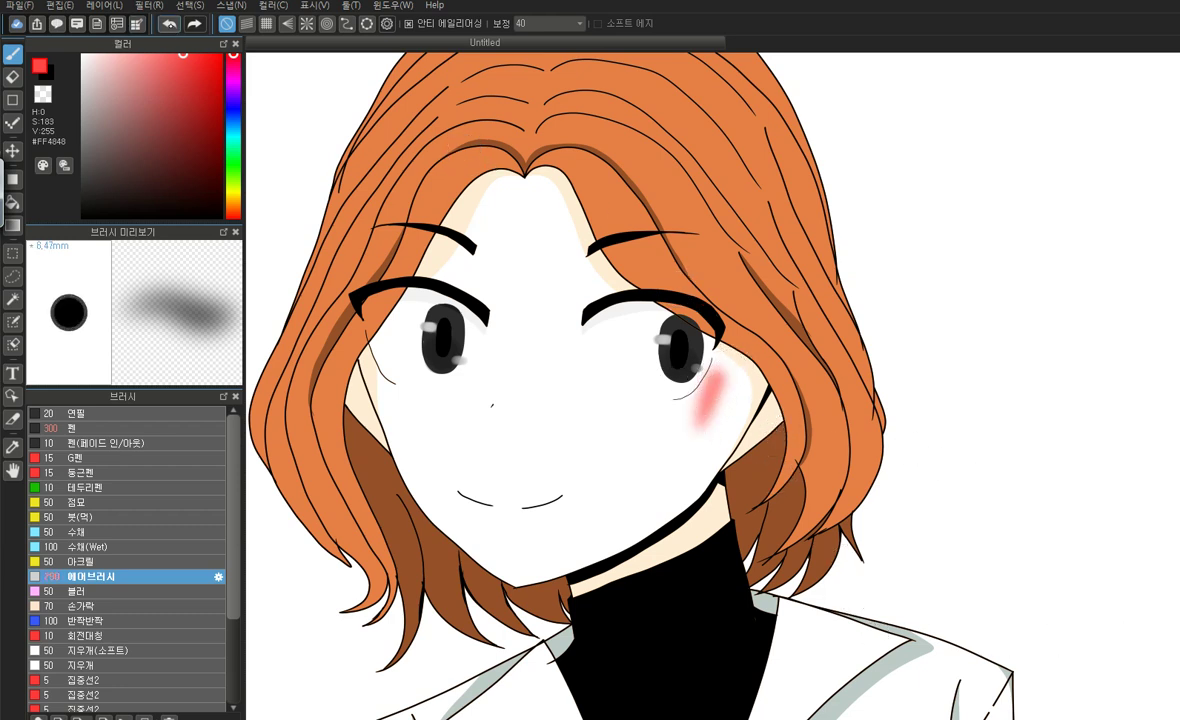
pyautogui.click(170, 23)
# Airbrush a #FFD2D2 blush at brush size 700 onto both cheeks of the orange-haired character
pyautogui.click(98, 52)
pyautogui.click(104, 54)
pyautogui.moveTo(716, 388)
pyautogui.mouseDown()
pyautogui.moveTo(690, 372)
pyautogui.moveTo(708, 398)
pyautogui.moveTo(680, 400)
pyautogui.moveTo(650, 430)
pyautogui.mouseUp()
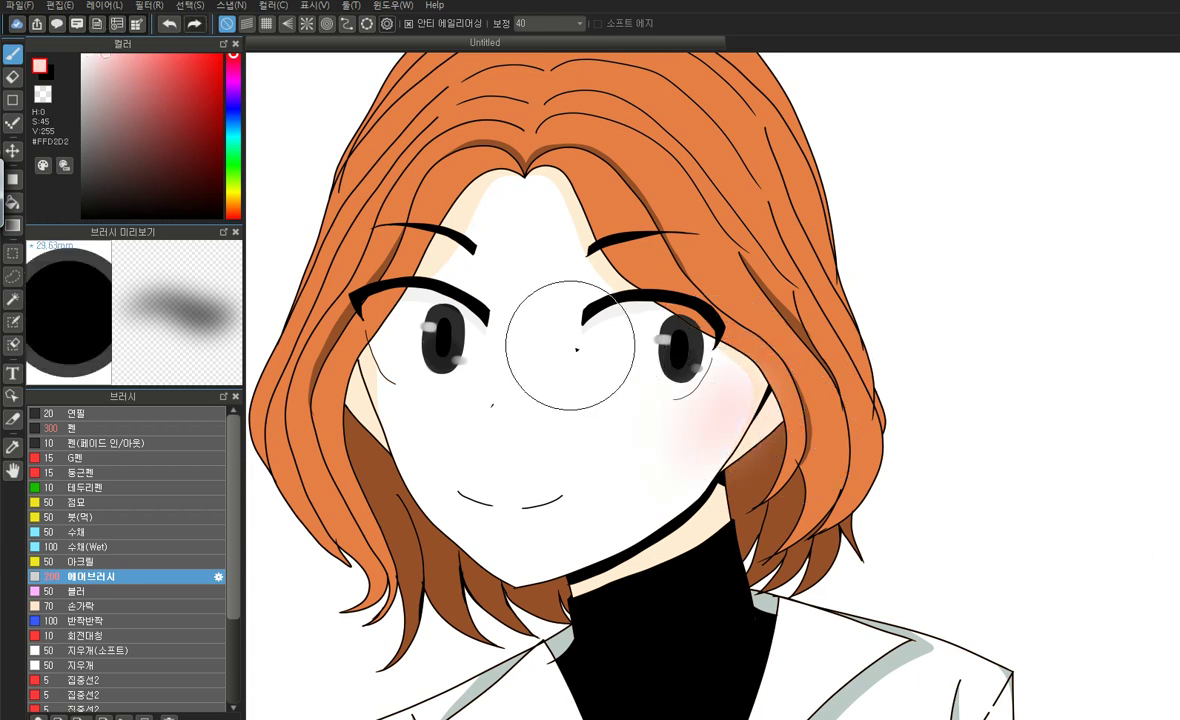
pyautogui.moveTo(390, 377)
pyautogui.mouseDown()
pyautogui.moveTo(429, 421)
pyautogui.moveTo(398, 437)
pyautogui.mouseUp()
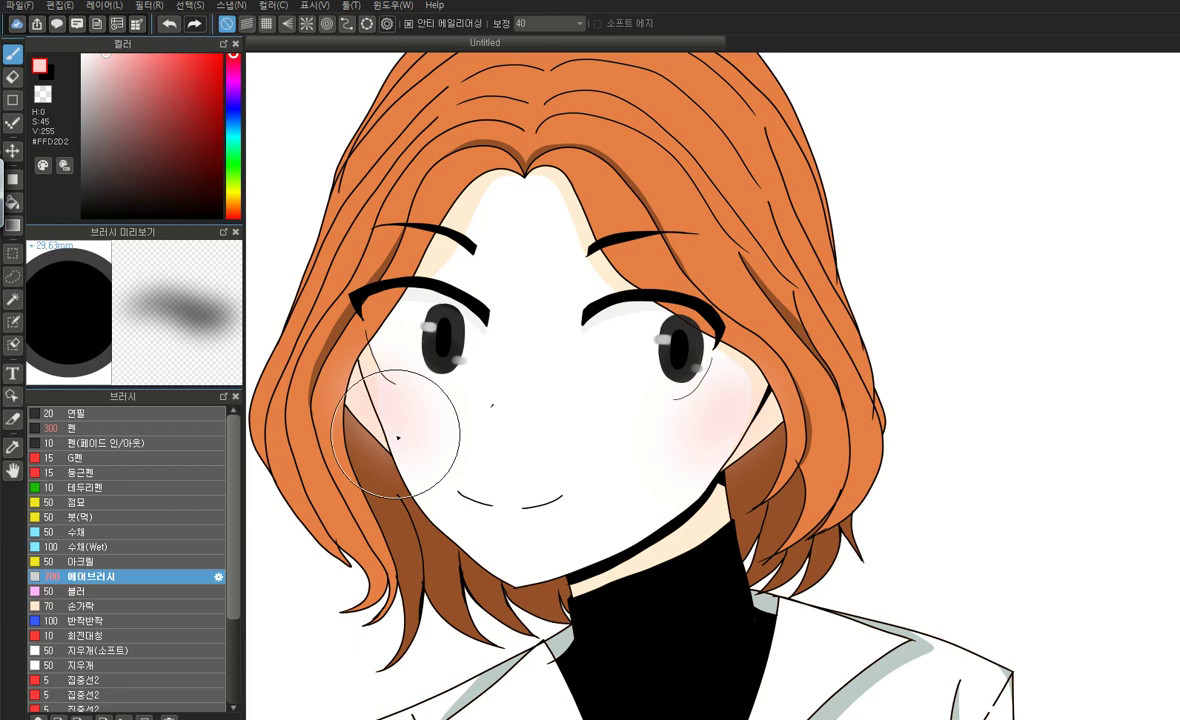
# Airbrush the same #FFD2D2 blush onto both cheeks of the black-haired character
pyautogui.scroll(-4, 450, 398)
pyautogui.scroll(4, 893, 375)
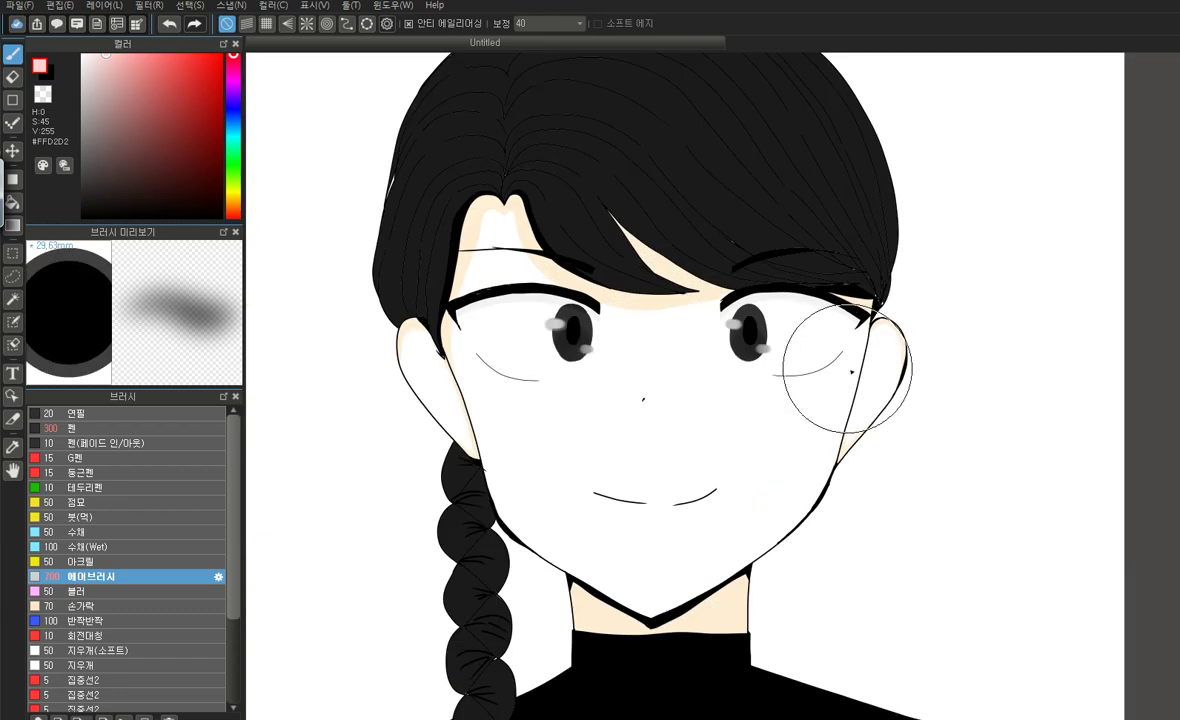
pyautogui.moveTo(843, 390); pyautogui.dragTo(822, 427)
pyautogui.moveTo(477, 381); pyautogui.dragTo(508, 421)
pyautogui.scroll(-3, 816, 436)
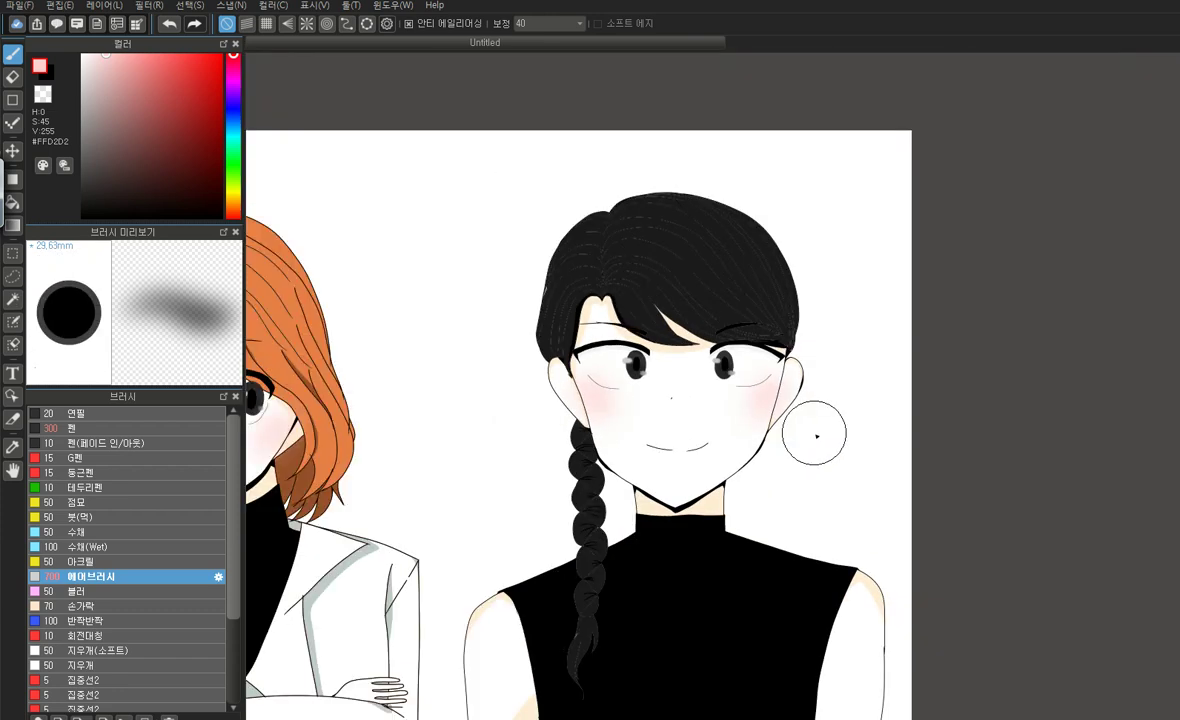
pyautogui.scroll(-3, 816, 436)
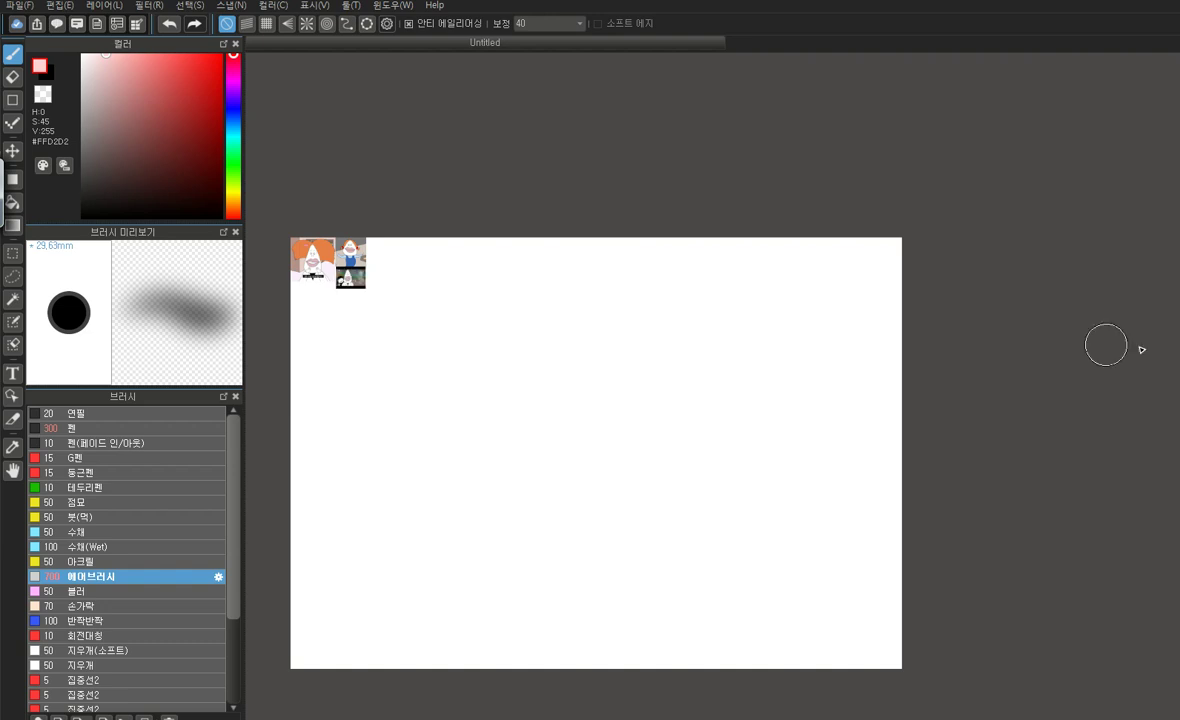
pyautogui.scroll(5, 320, 250)
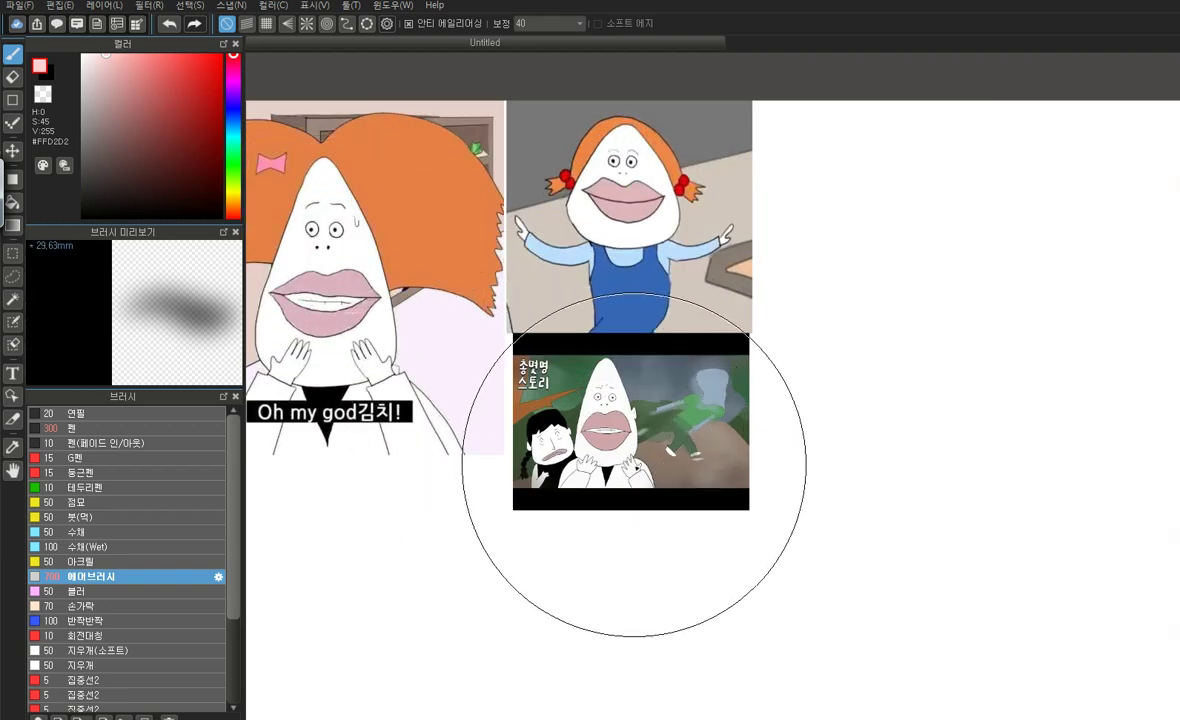
pyautogui.scroll(-2, 395, 308)
pyautogui.scroll(2, 393, 296)
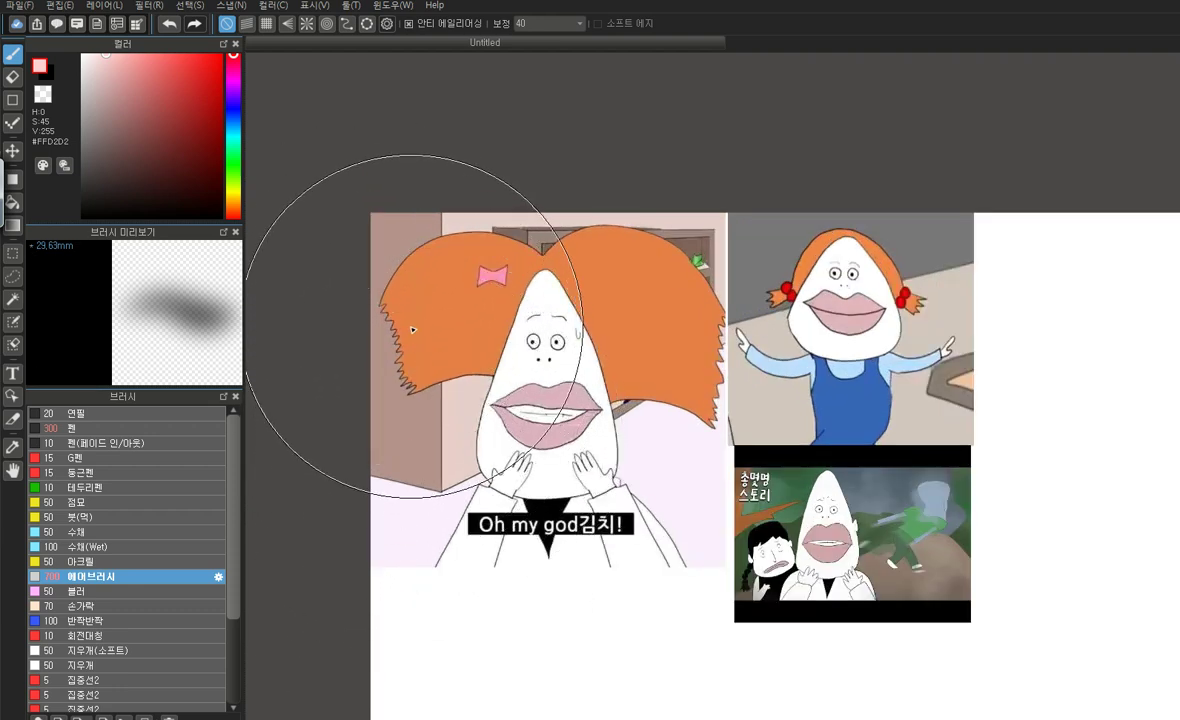
# Pick the pale pink wall color #E9CDC9 from the reference picture and fill the drawing's background with it
pyautogui.keyDown('alt'); pyautogui.click(457, 443); pyautogui.keyUp('alt')
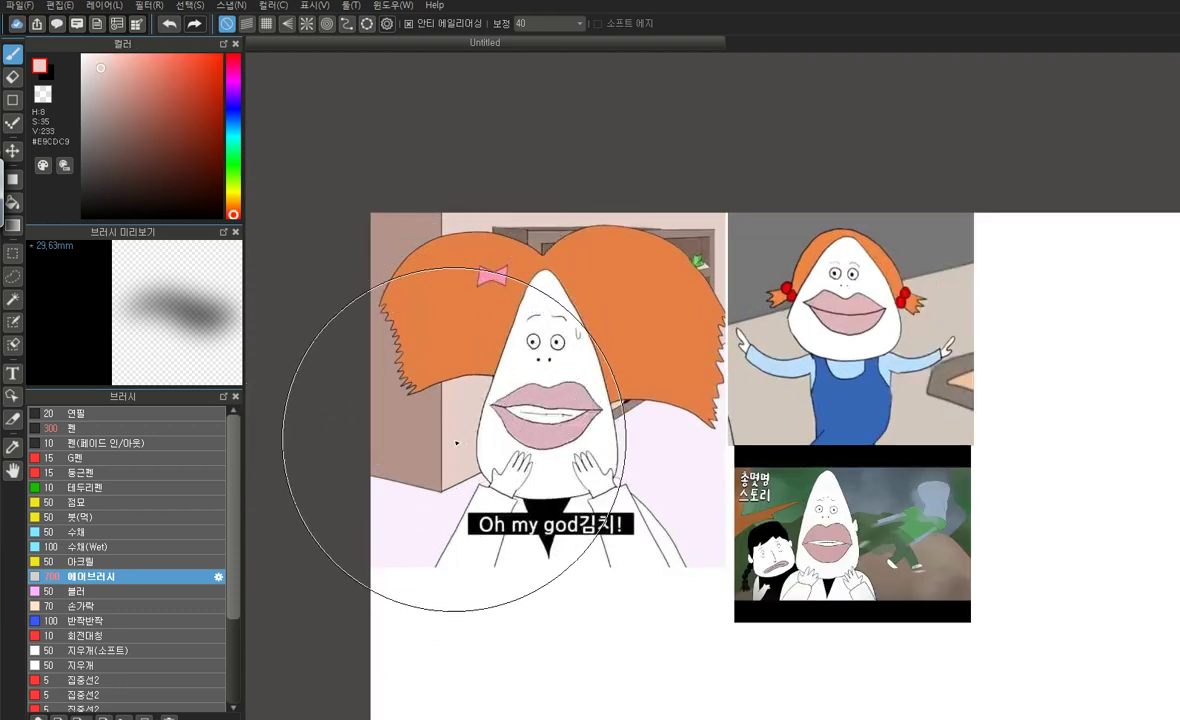
pyautogui.click(13, 202)
pyautogui.scroll(-3, 488, 338)
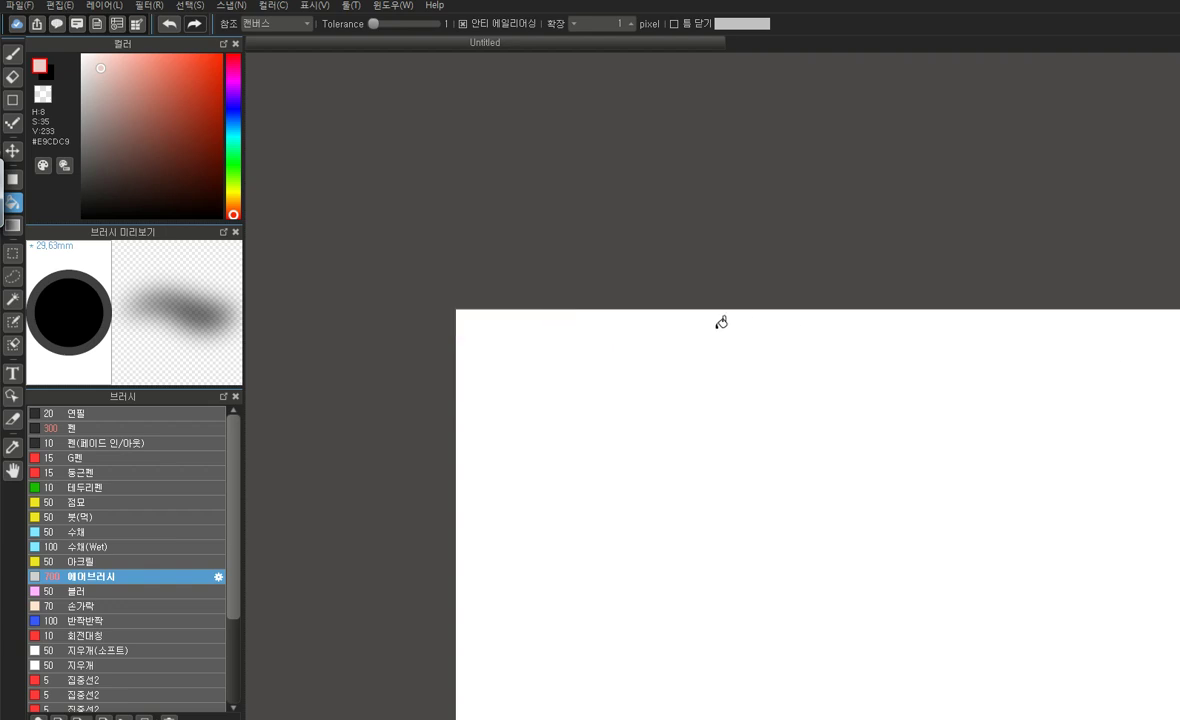
pyautogui.scroll(-2, 745, 326)
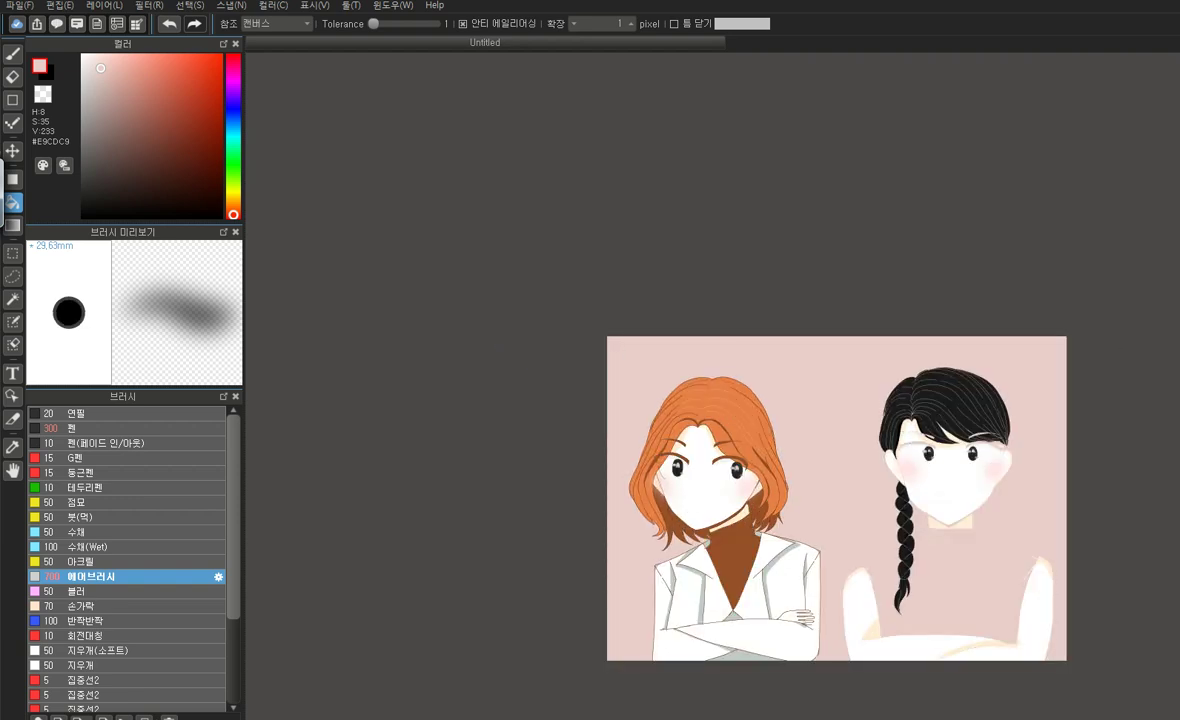
pyautogui.scroll(-2, 475, 391)
pyautogui.scroll(2, 574, 433)
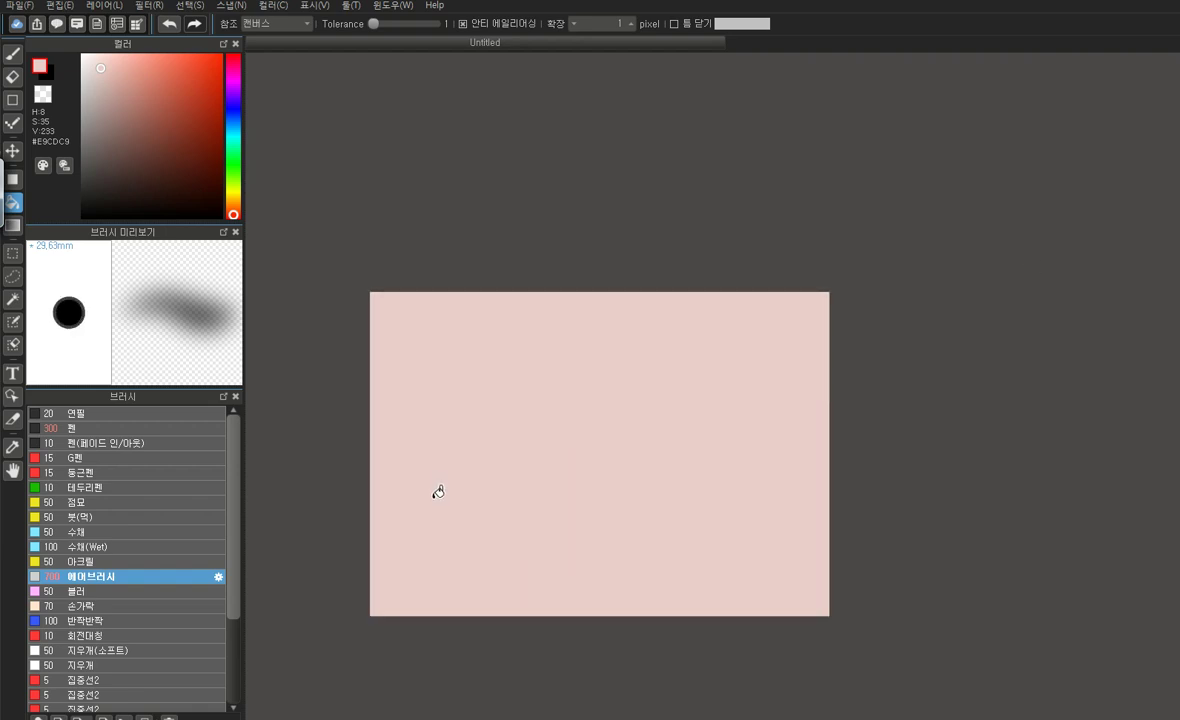
pyautogui.scroll(1, 435, 488)
# Set the drawing color to black #000000 and switch to the 연필 brush at size 20
pyautogui.click(13, 55)
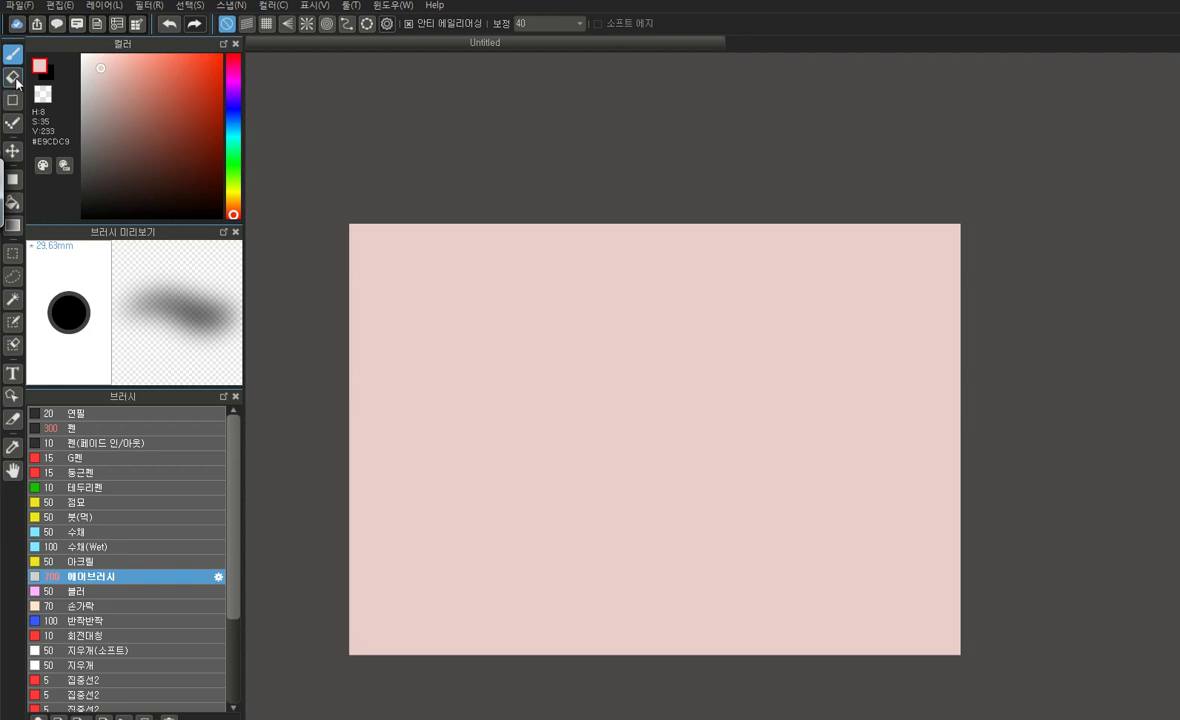
pyautogui.moveTo(117, 79); pyautogui.dragTo(128, 243)
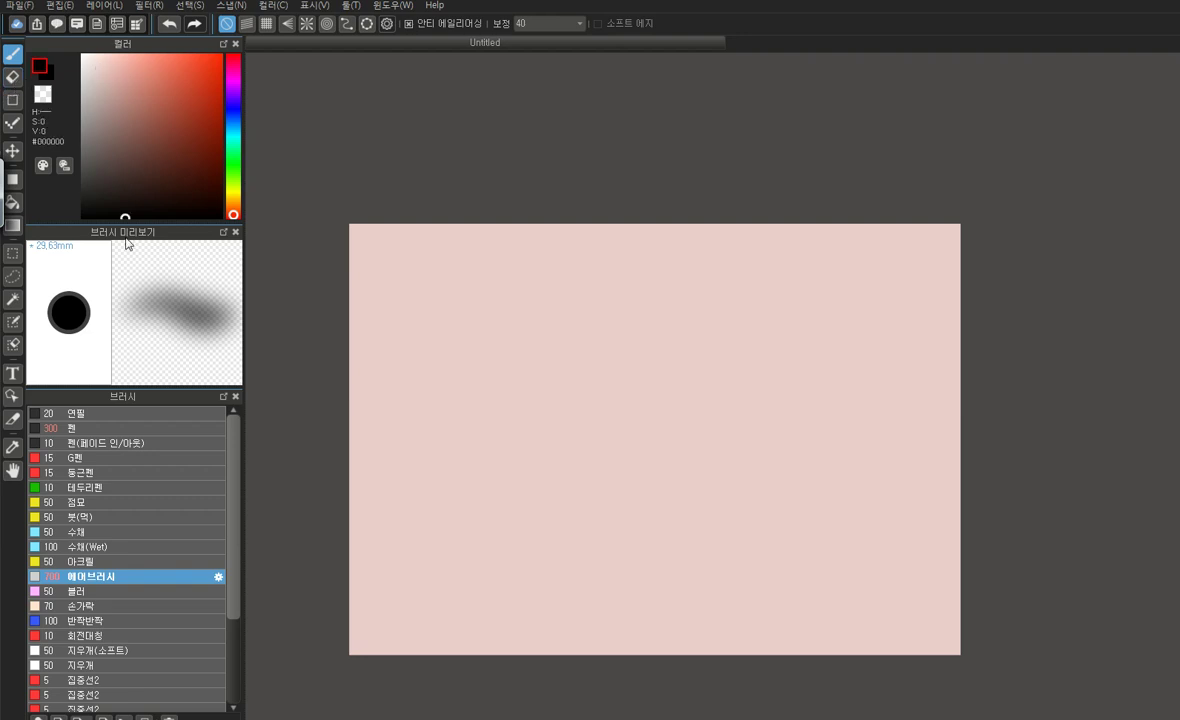
pyautogui.click(85, 503)
pyautogui.click(88, 416)
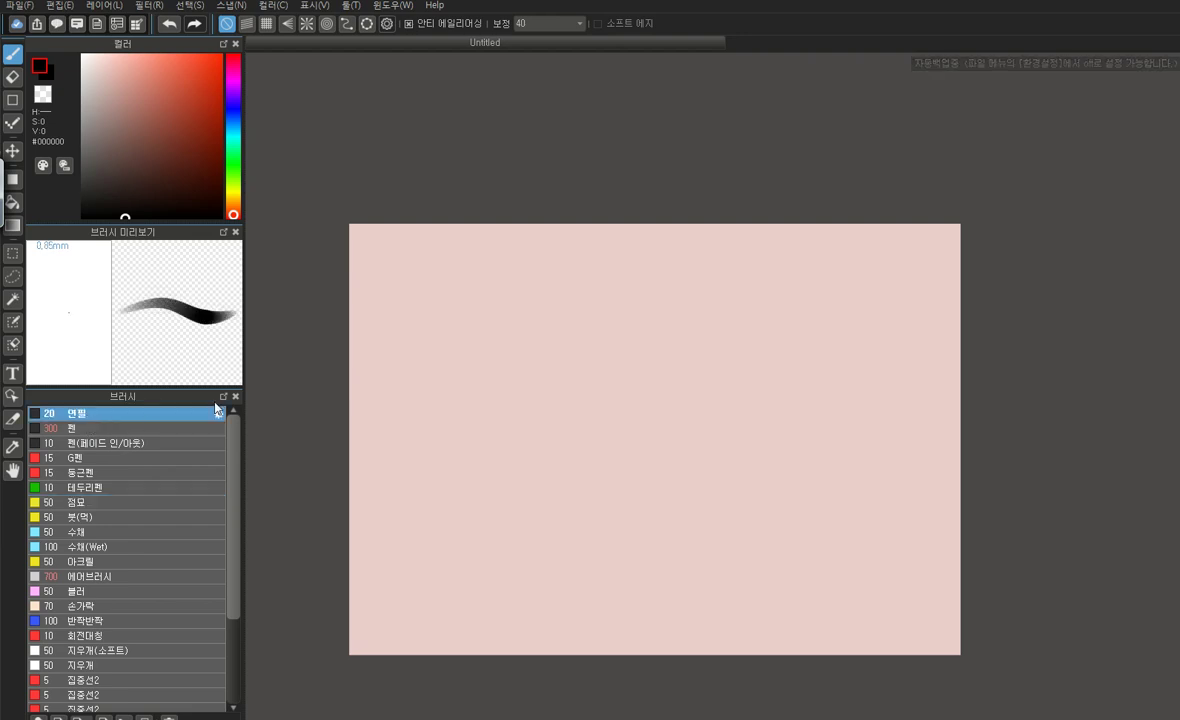
pyautogui.scroll(2, 310, 249)
pyautogui.moveTo(279, 141); pyautogui.dragTo(370, 245)
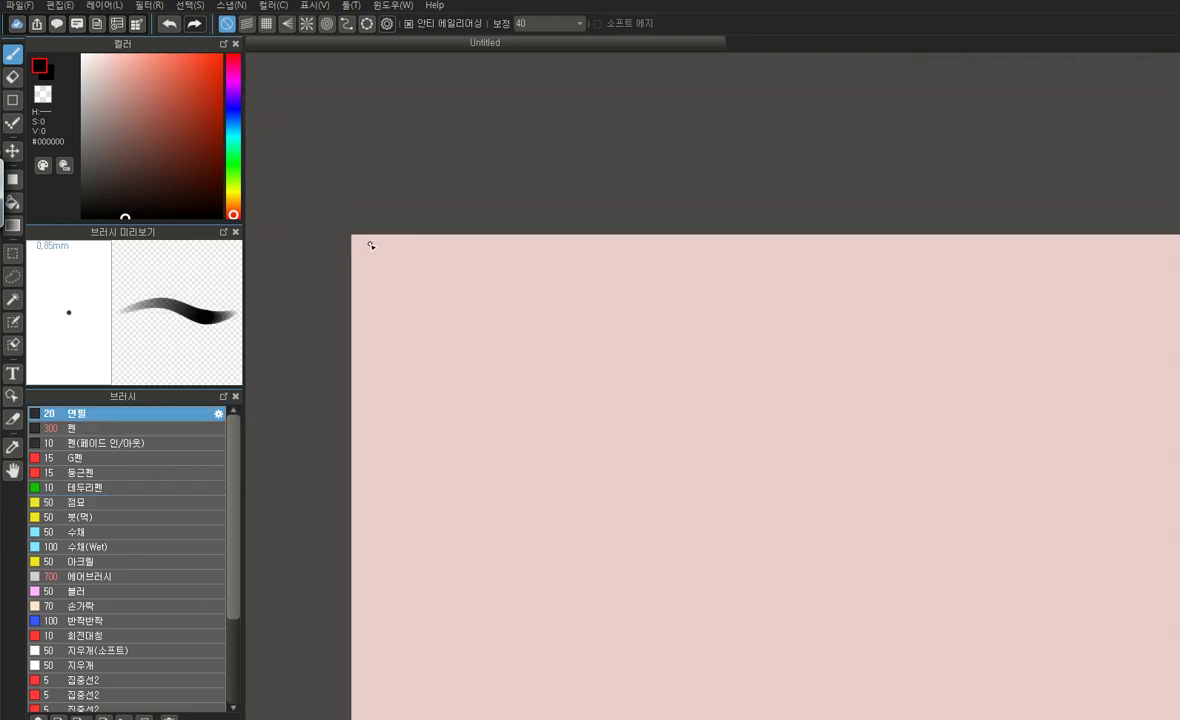
pyautogui.moveTo(393, 287)
pyautogui.mouseDown()
pyautogui.moveTo(433, 270)
pyautogui.moveTo(451, 344)
pyautogui.moveTo(396, 318)
pyautogui.moveTo(400, 281)
pyautogui.moveTo(489, 295)
pyautogui.moveTo(491, 353)
pyautogui.moveTo(506, 282)
pyautogui.moveTo(527, 340)
pyautogui.mouseUp()
pyautogui.hotkey('ctrl', 'z')
pyautogui.hotkey('ctrl', 'z')
# Handwrite "oh my" near the canvas's upper left corner and "god" on a second line below it
pyautogui.moveTo(419, 394)
pyautogui.mouseDown()
pyautogui.moveTo(440, 420)
pyautogui.moveTo(428, 387)
pyautogui.mouseUp()
pyautogui.moveTo(445, 332)
pyautogui.mouseDown()
pyautogui.moveTo(466, 440)
pyautogui.moveTo(479, 382)
pyautogui.moveTo(488, 436)
pyautogui.mouseUp()
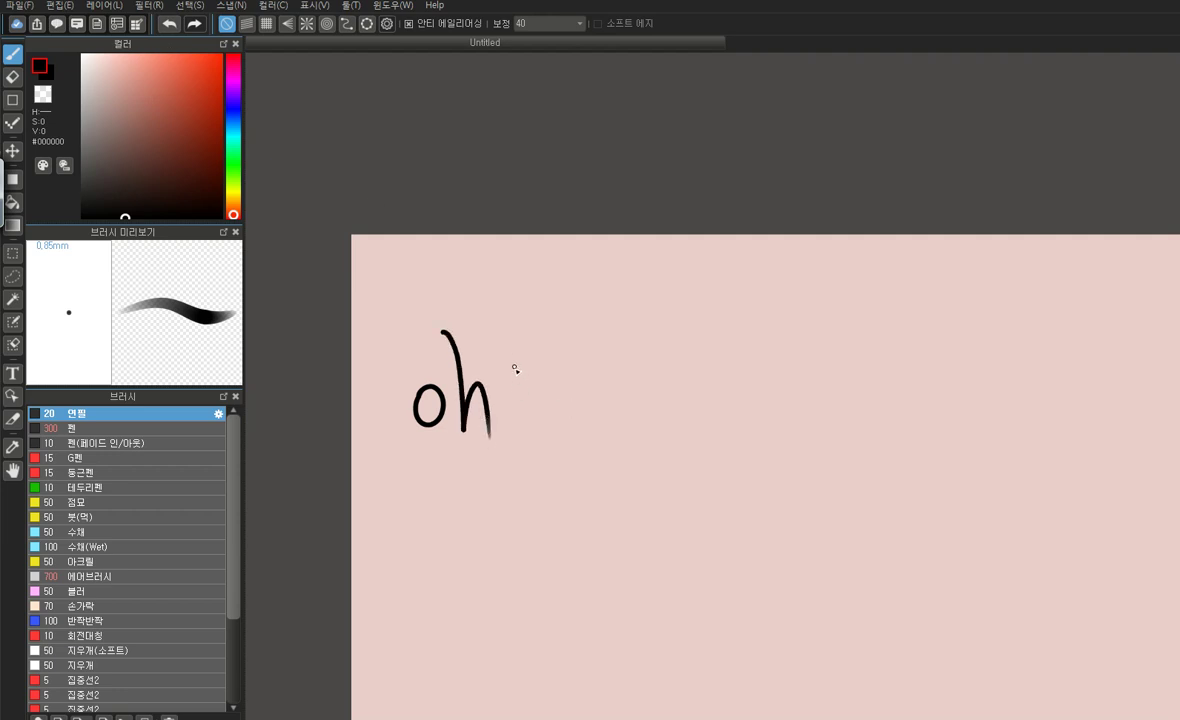
pyautogui.moveTo(530, 374)
pyautogui.mouseDown()
pyautogui.moveTo(530, 430)
pyautogui.moveTo(586, 430)
pyautogui.mouseUp()
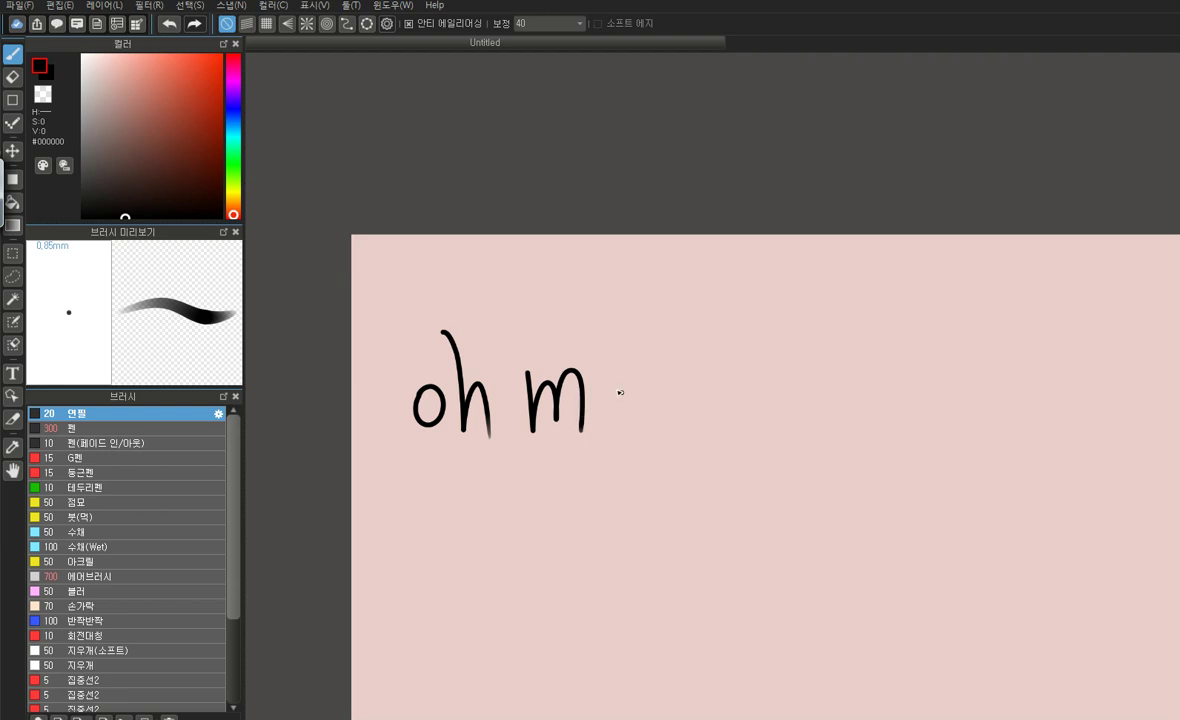
pyautogui.moveTo(646, 380)
pyautogui.mouseDown()
pyautogui.moveTo(592, 453)
pyautogui.moveTo(596, 372)
pyautogui.mouseUp()
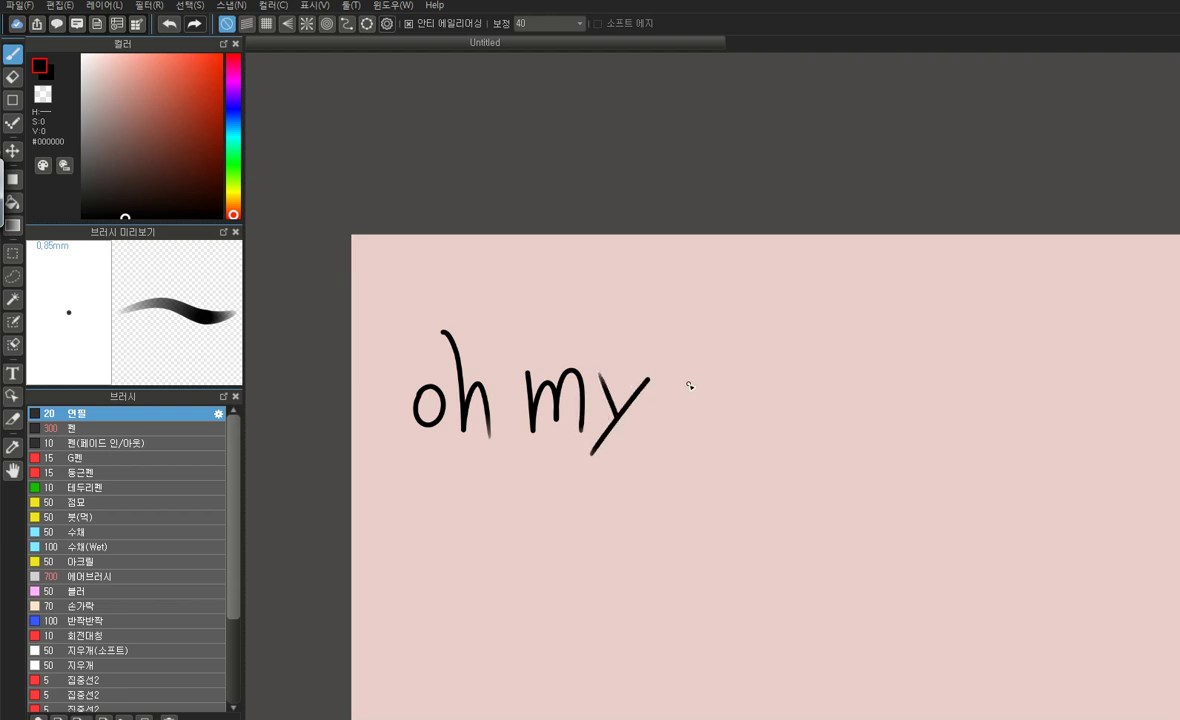
pyautogui.moveTo(455, 491)
pyautogui.mouseDown()
pyautogui.moveTo(413, 515)
pyautogui.moveTo(459, 498)
pyautogui.moveTo(450, 469)
pyautogui.moveTo(461, 533)
pyautogui.moveTo(416, 570)
pyautogui.mouseUp()
pyautogui.moveTo(490, 496)
pyautogui.mouseDown()
pyautogui.moveTo(478, 559)
pyautogui.moveTo(478, 498)
pyautogui.mouseUp()
pyautogui.moveTo(553, 476); pyautogui.dragTo(555, 556)
pyautogui.moveTo(546, 506)
pyautogui.mouseDown()
pyautogui.moveTo(524, 553)
pyautogui.moveTo(549, 551)
pyautogui.mouseUp()
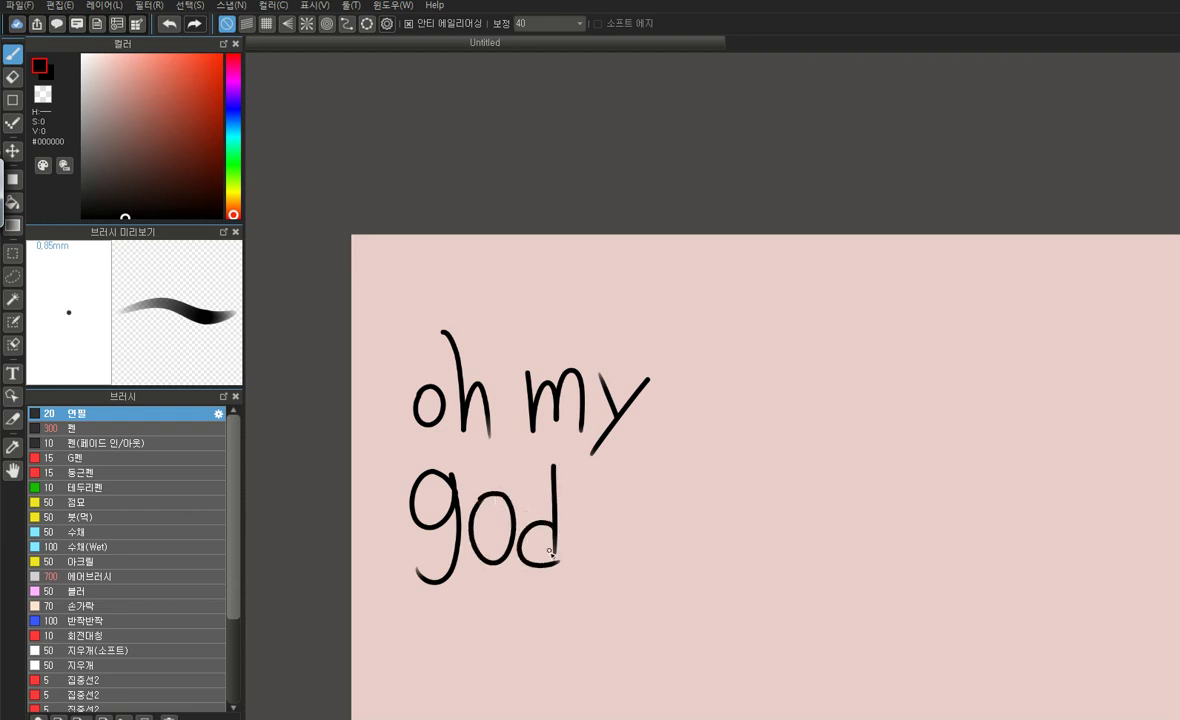
# Handwrite "Kimchi!" after "god" on the second line, drawing the exclamation mark as an outline
pyautogui.moveTo(604, 465); pyautogui.dragTo(603, 584)
pyautogui.moveTo(606, 525)
pyautogui.mouseDown()
pyautogui.moveTo(652, 487)
pyautogui.moveTo(683, 570)
pyautogui.mouseUp()
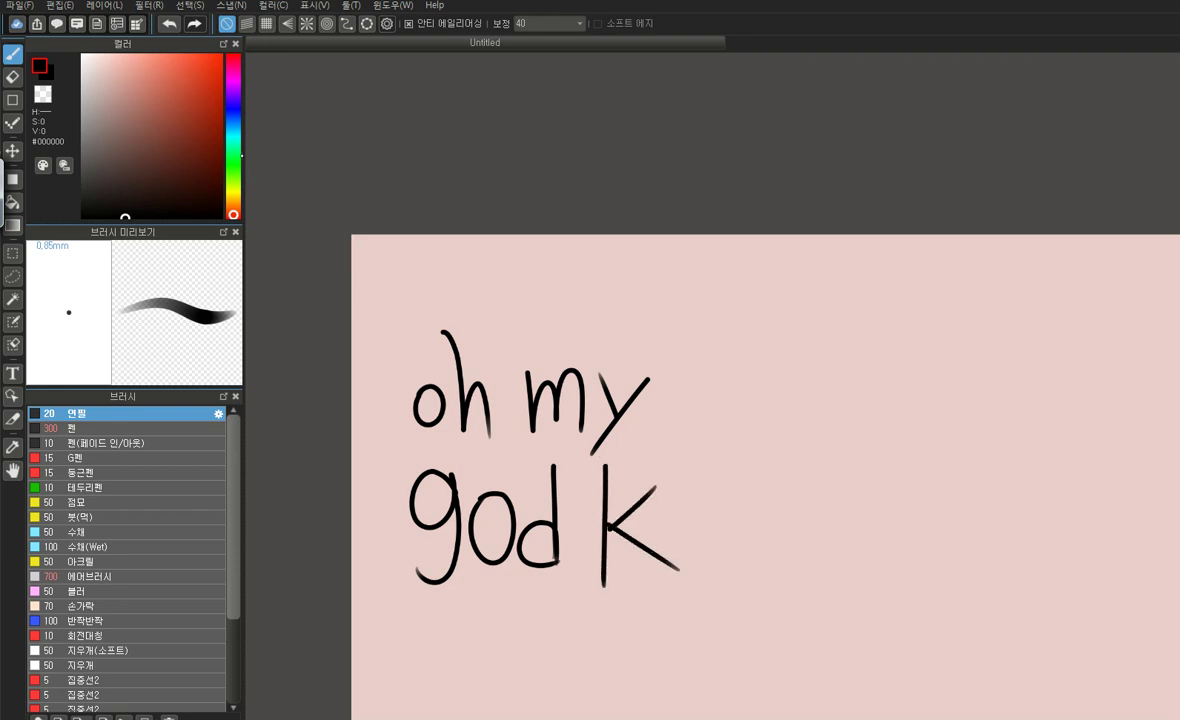
pyautogui.moveTo(690, 514); pyautogui.dragTo(690, 570)
pyautogui.moveTo(706, 493)
pyautogui.mouseDown()
pyautogui.moveTo(712, 580)
pyautogui.moveTo(726, 504)
pyautogui.moveTo(741, 573)
pyautogui.moveTo(755, 495)
pyautogui.moveTo(772, 550)
pyautogui.mouseUp()
pyautogui.moveTo(811, 498)
pyautogui.mouseDown()
pyautogui.moveTo(789, 546)
pyautogui.moveTo(821, 549)
pyautogui.mouseUp()
pyautogui.moveTo(830, 456)
pyautogui.mouseDown()
pyautogui.moveTo(835, 514)
pyautogui.moveTo(868, 548)
pyautogui.mouseUp()
pyautogui.moveTo(887, 498); pyautogui.dragTo(890, 548)
pyautogui.moveTo(922, 462)
pyautogui.mouseDown()
pyautogui.moveTo(924, 550)
pyautogui.moveTo(924, 506)
pyautogui.moveTo(921, 569)
pyautogui.mouseUp()
pyautogui.click(924, 527)
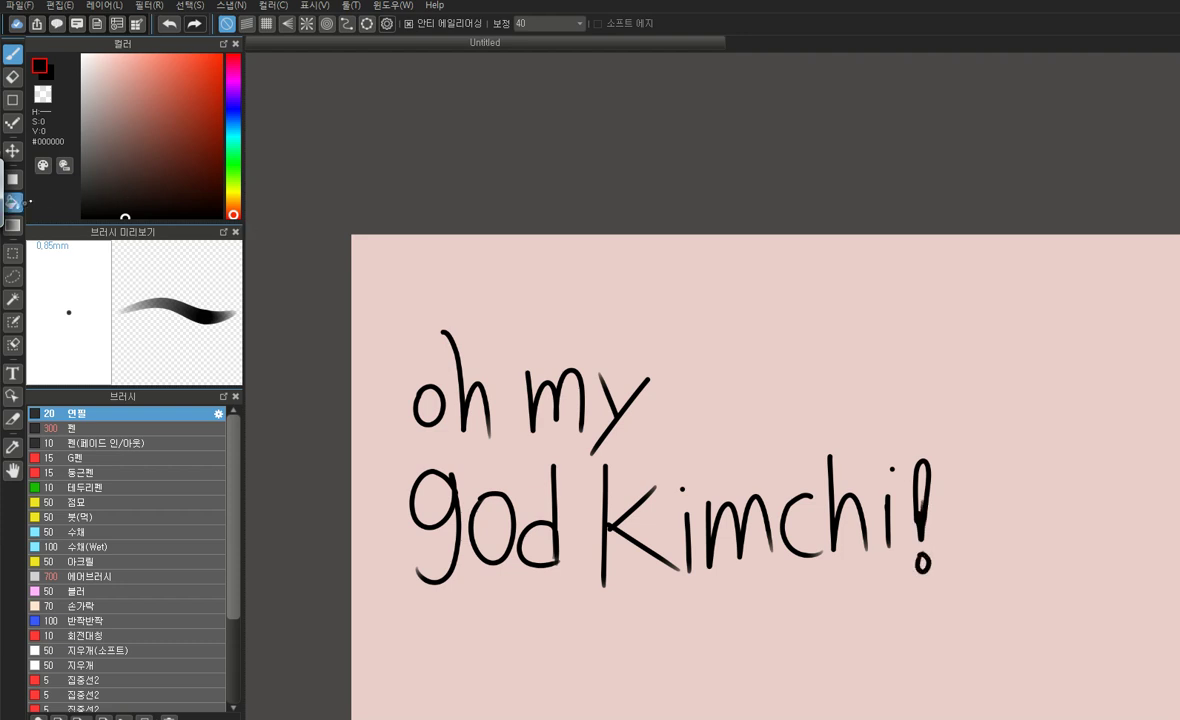
# Fill the stem and the dot of the outlined exclamation mark with black
pyautogui.press('g')
pyautogui.click(921, 495)
pyautogui.click(923, 562)
# Move the lettering layer toward the canvas's upper left corner so the whole text sits above the orange hair
pyautogui.scroll(-6, 635, 431)
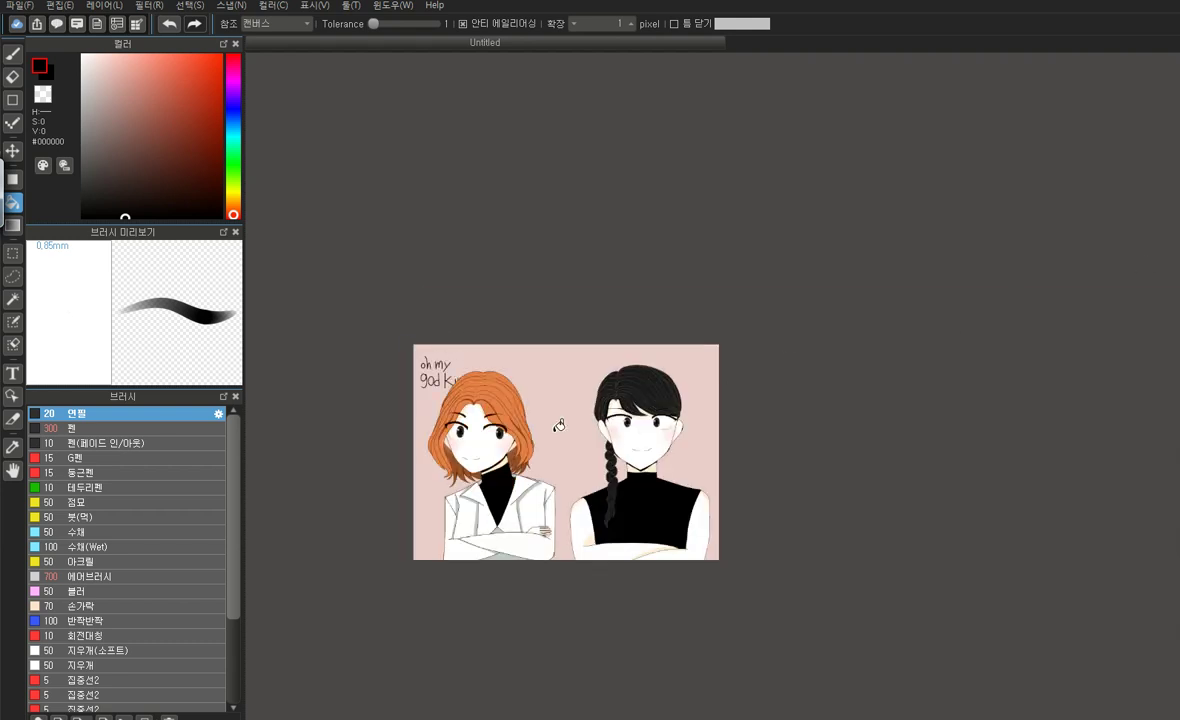
pyautogui.scroll(4, 437, 395)
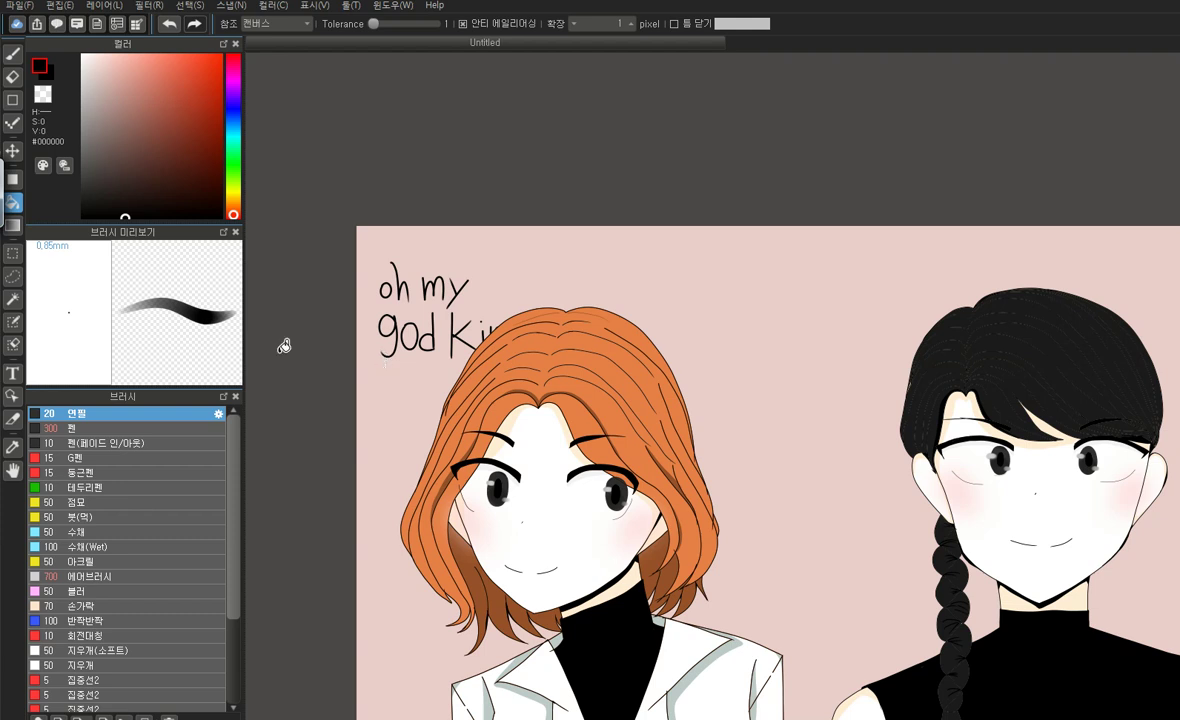
pyautogui.click(13, 149)
pyautogui.moveTo(408, 362); pyautogui.dragTo(392, 341)
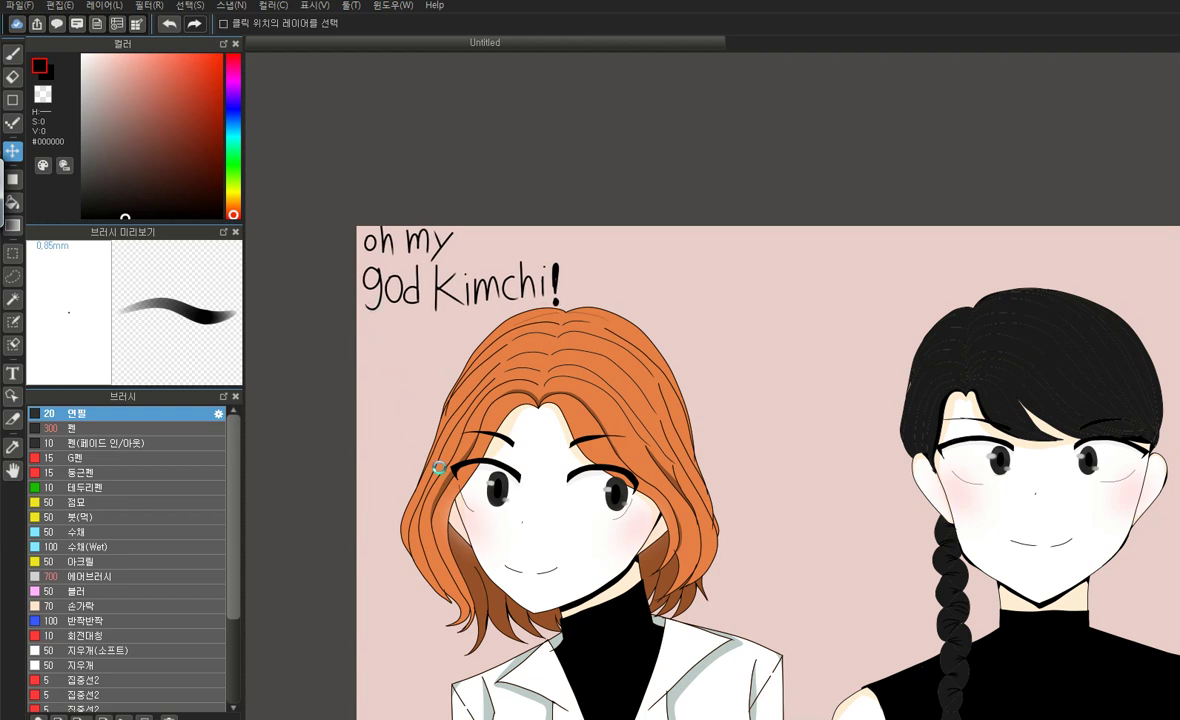
# Pick the background pink #E9CDC9 and fill the white strips along the canvas's lower and right edges
pyautogui.scroll(-2, 391, 338)
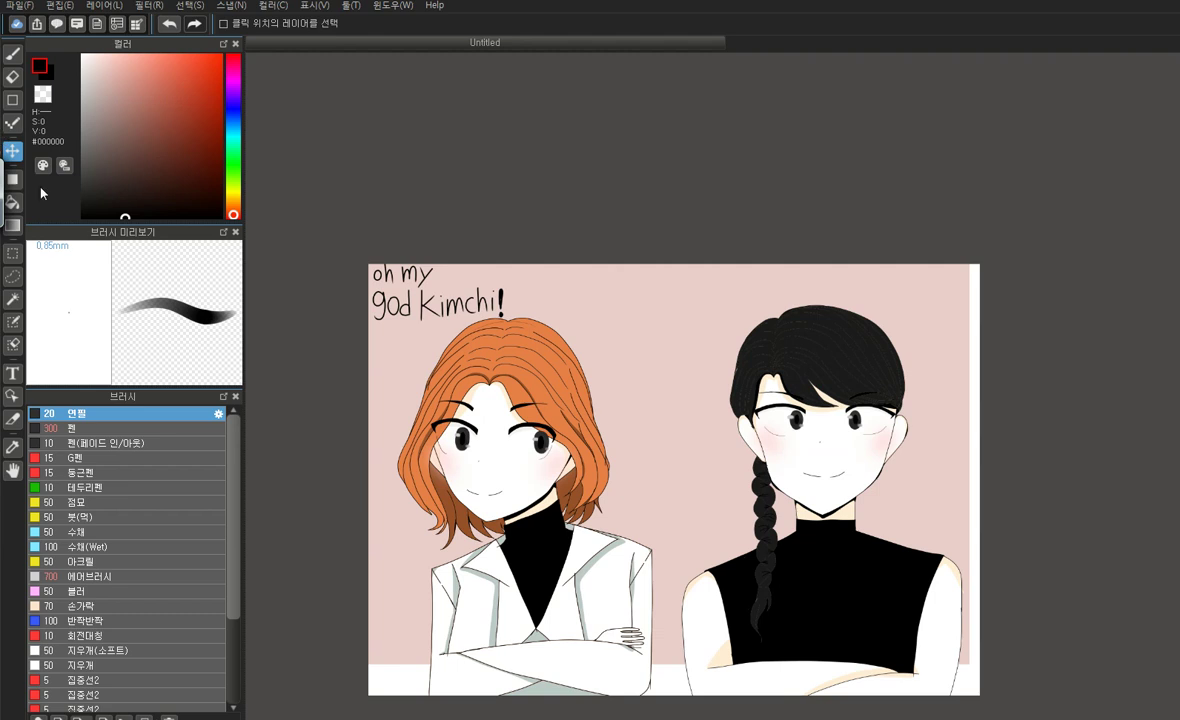
pyautogui.keyDown('alt'); pyautogui.click(375, 317); pyautogui.keyUp('alt')
pyautogui.click(13, 202)
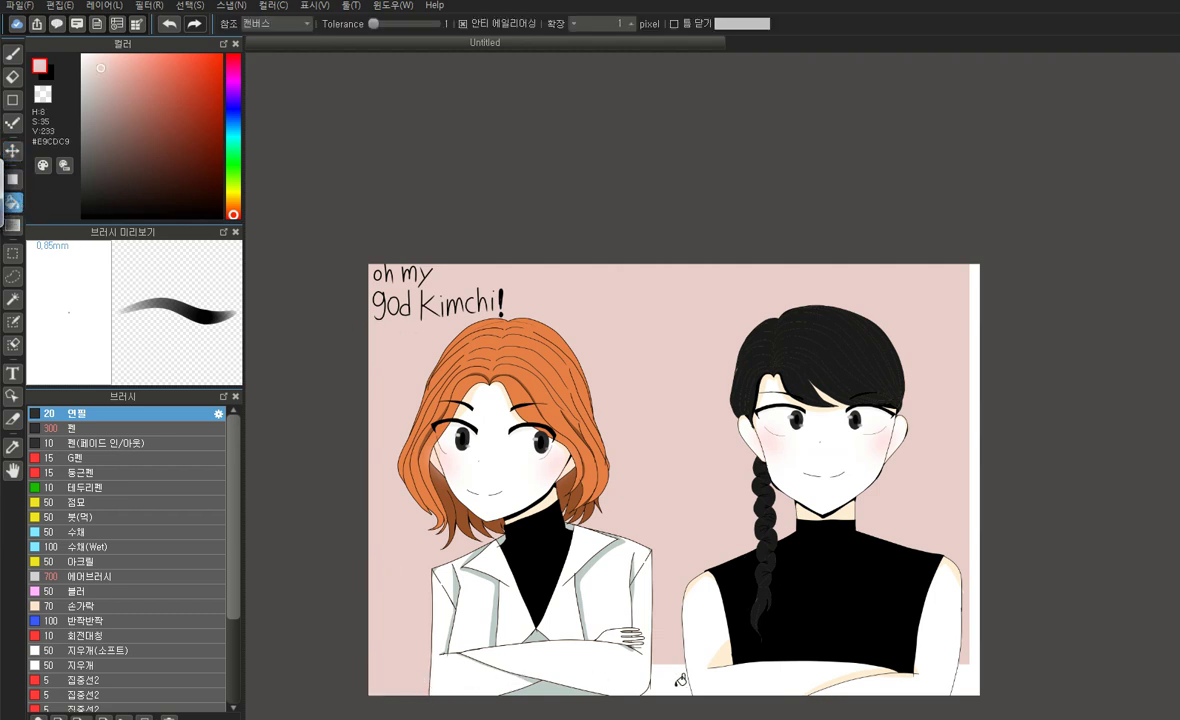
pyautogui.click(680, 680)
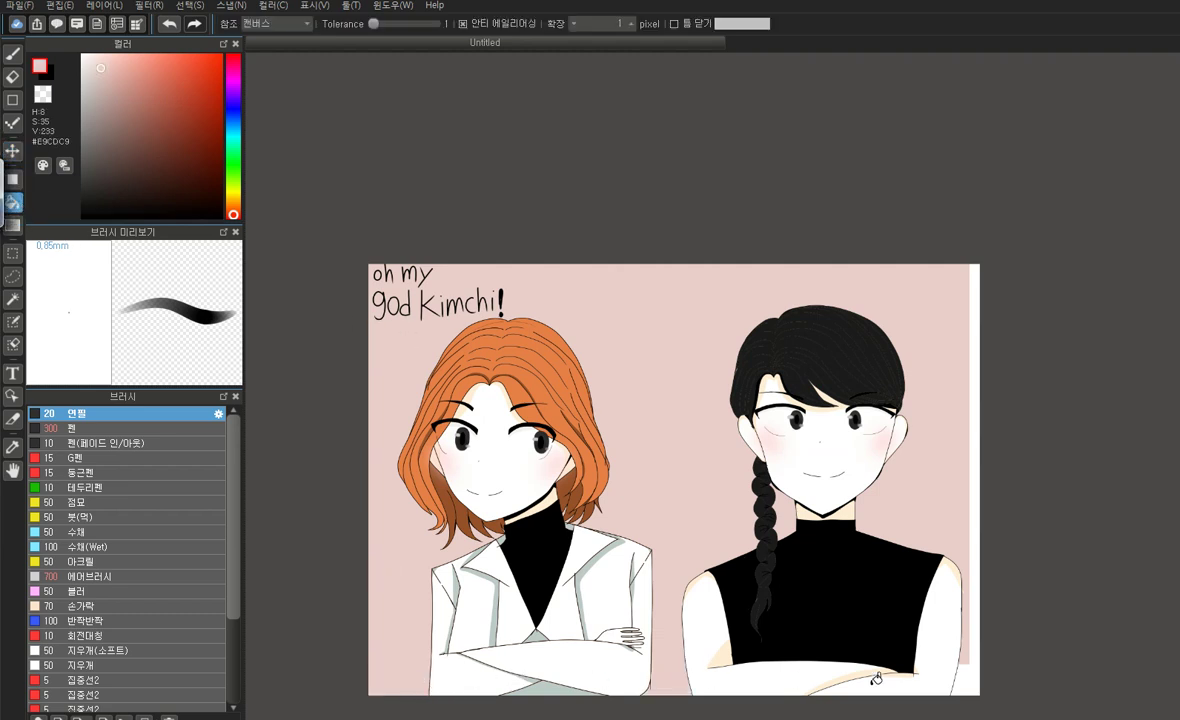
pyautogui.click(971, 645)
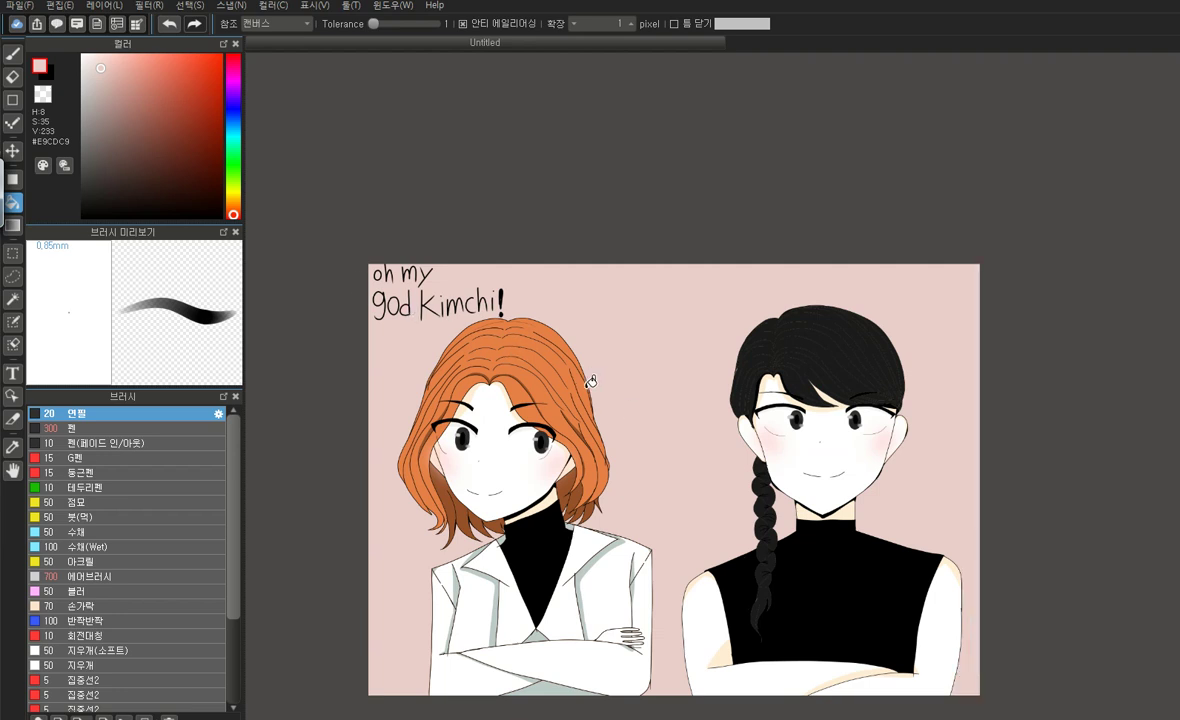
# Set the color to #FFCAC1 and airbrush blush onto the orange-haired character's cheeks with the 에어브러시 at size 700
pyautogui.moveTo(114, 54)
pyautogui.mouseDown()
pyautogui.moveTo(139, 65)
pyautogui.moveTo(115, 49)
pyautogui.mouseUp()
pyautogui.click(84, 577)
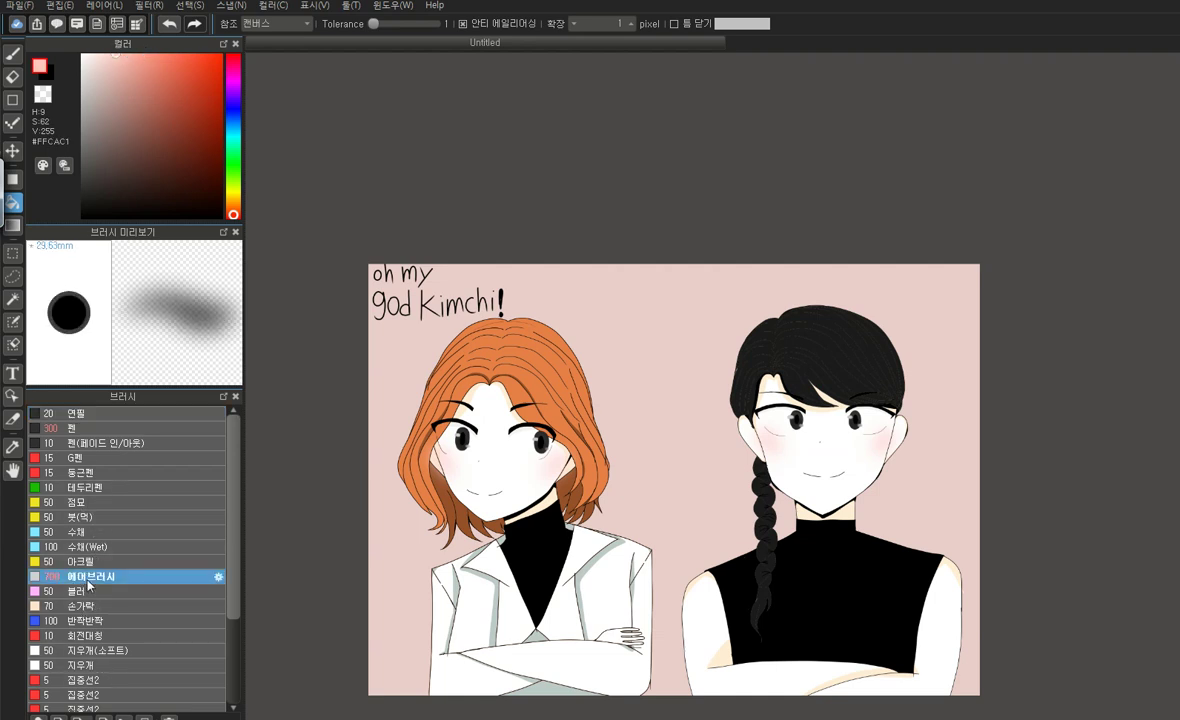
pyautogui.click(10, 54)
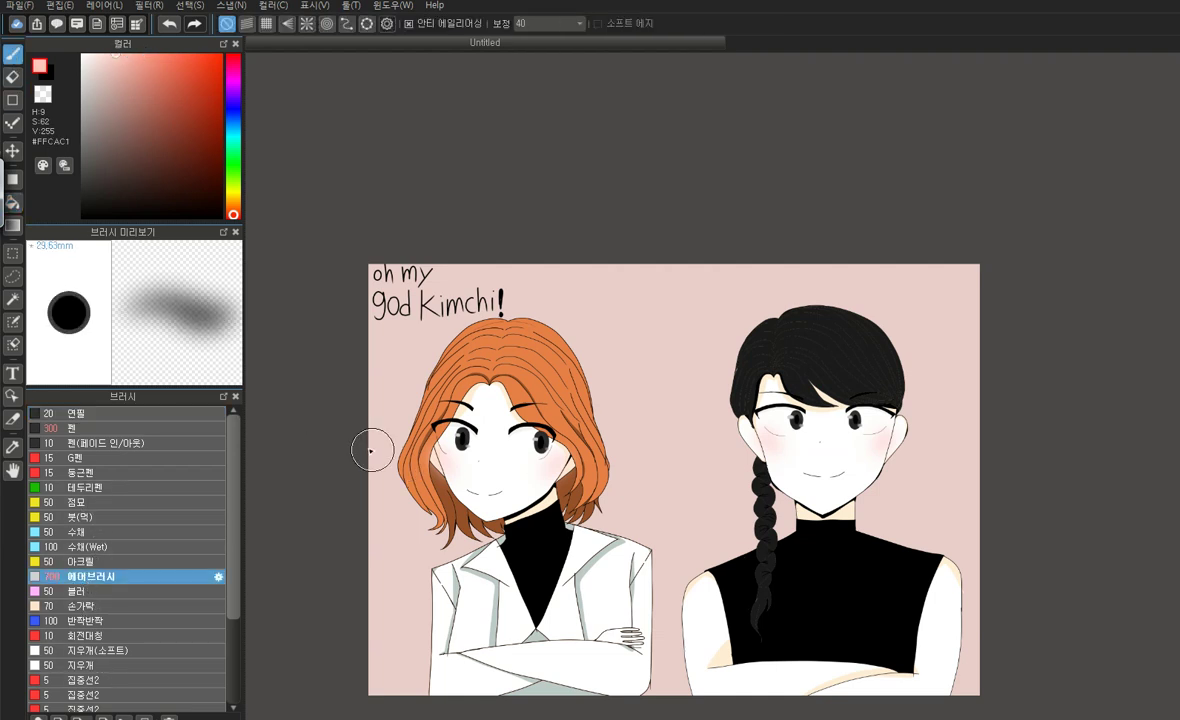
pyautogui.scroll(3, 455, 460)
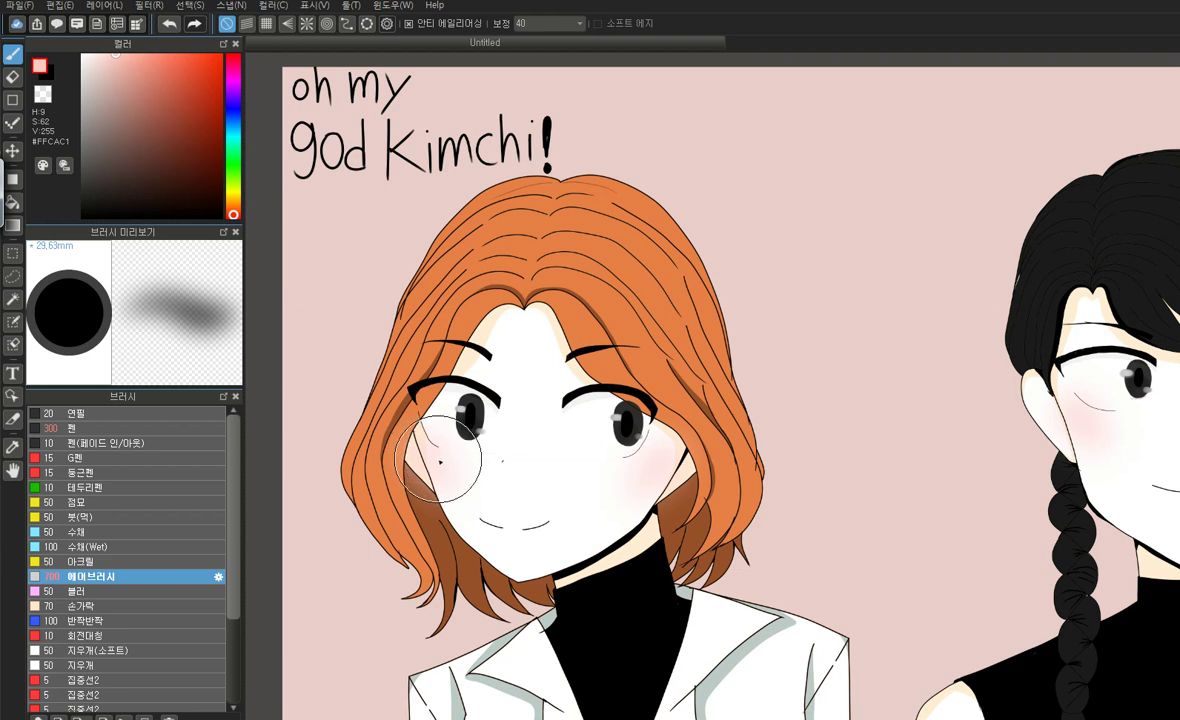
pyautogui.moveTo(438, 459)
pyautogui.mouseDown()
pyautogui.moveTo(452, 460)
pyautogui.moveTo(441, 446)
pyautogui.moveTo(457, 471)
pyautogui.mouseUp()
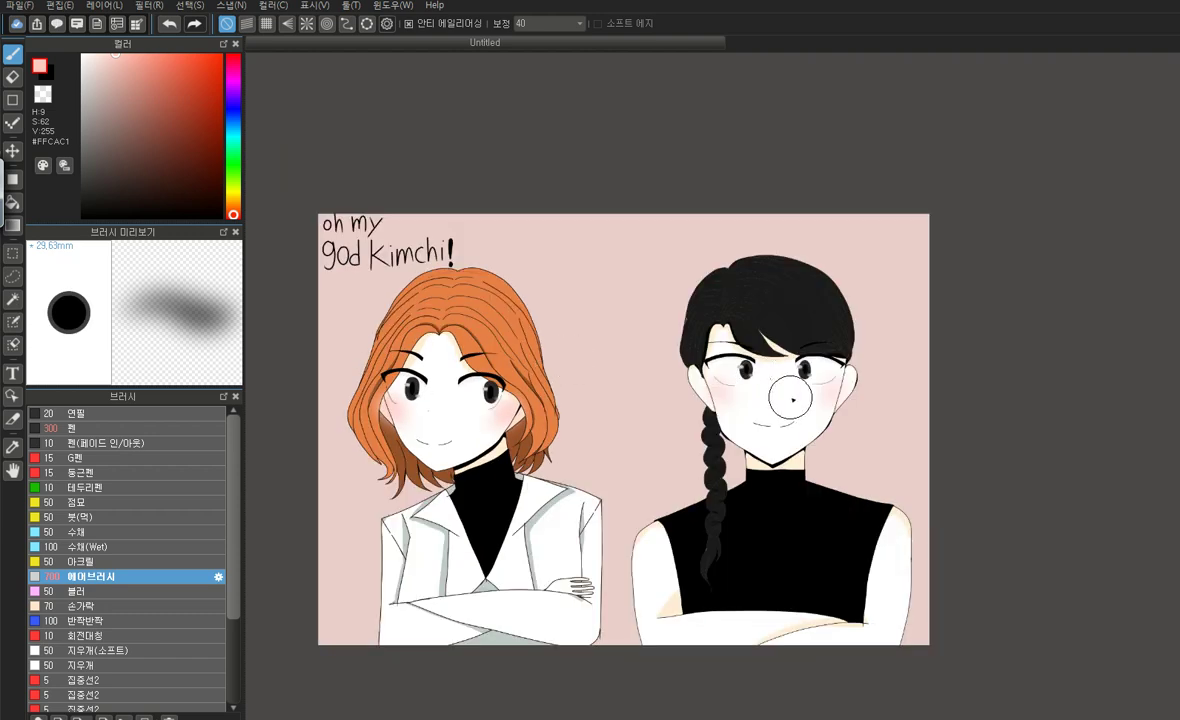
# Airbrush the same #FFCAC1 blush onto the black-haired character's cheeks
pyautogui.scroll(5, 785, 395)
pyautogui.moveTo(921, 381)
pyautogui.mouseDown()
pyautogui.moveTo(961, 360)
pyautogui.moveTo(940, 388)
pyautogui.mouseUp()
pyautogui.scroll(-6, 940, 387)
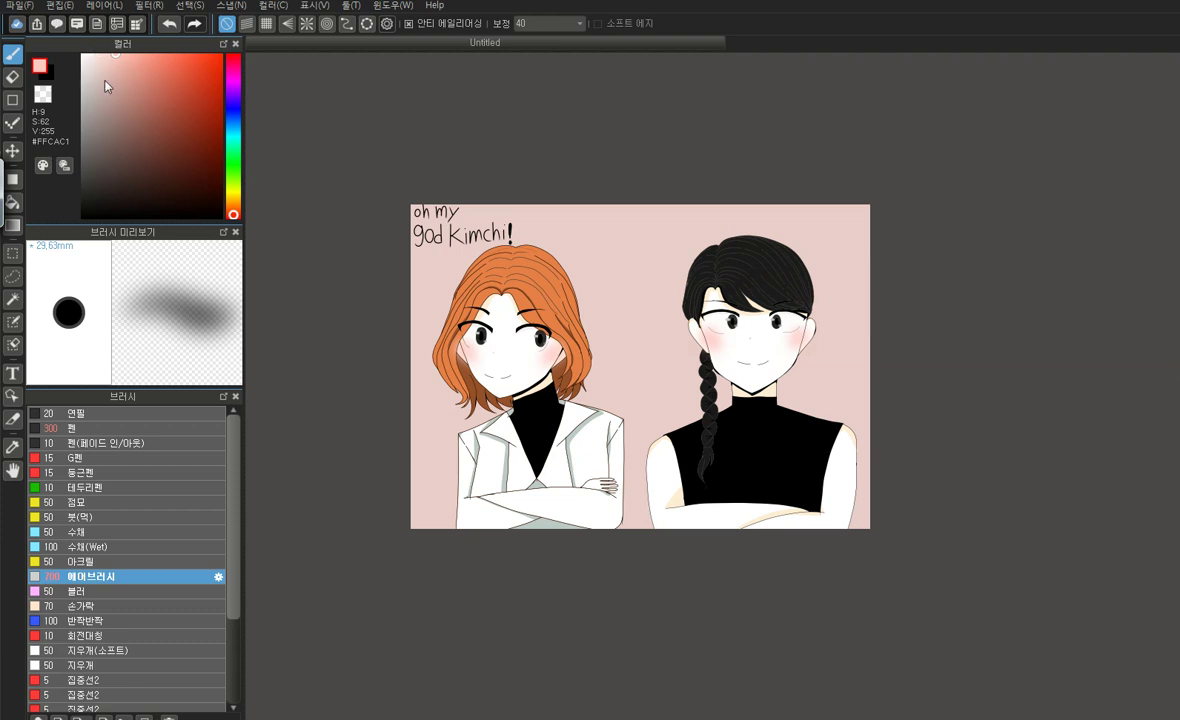
# Set the color to #FFA595 and airbrush a stronger blush over the cheeks of both characters
pyautogui.scroll(5, 470, 365)
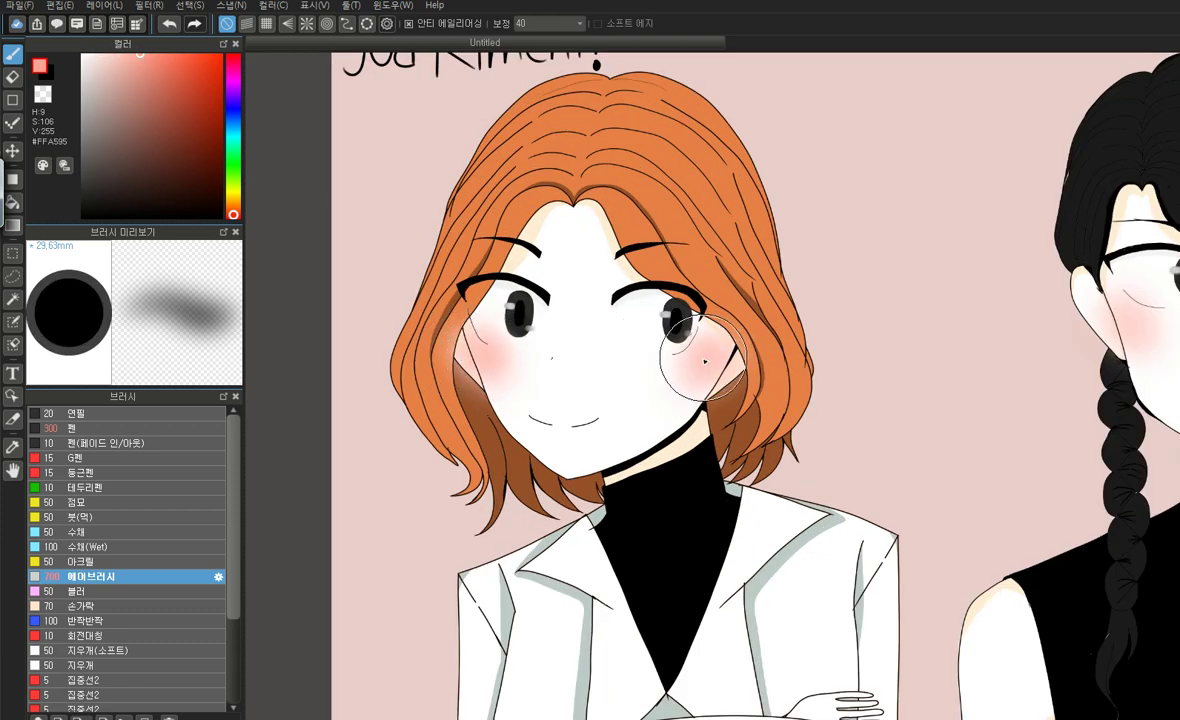
pyautogui.scroll(-5, 466, 432)
pyautogui.scroll(5, 769, 361)
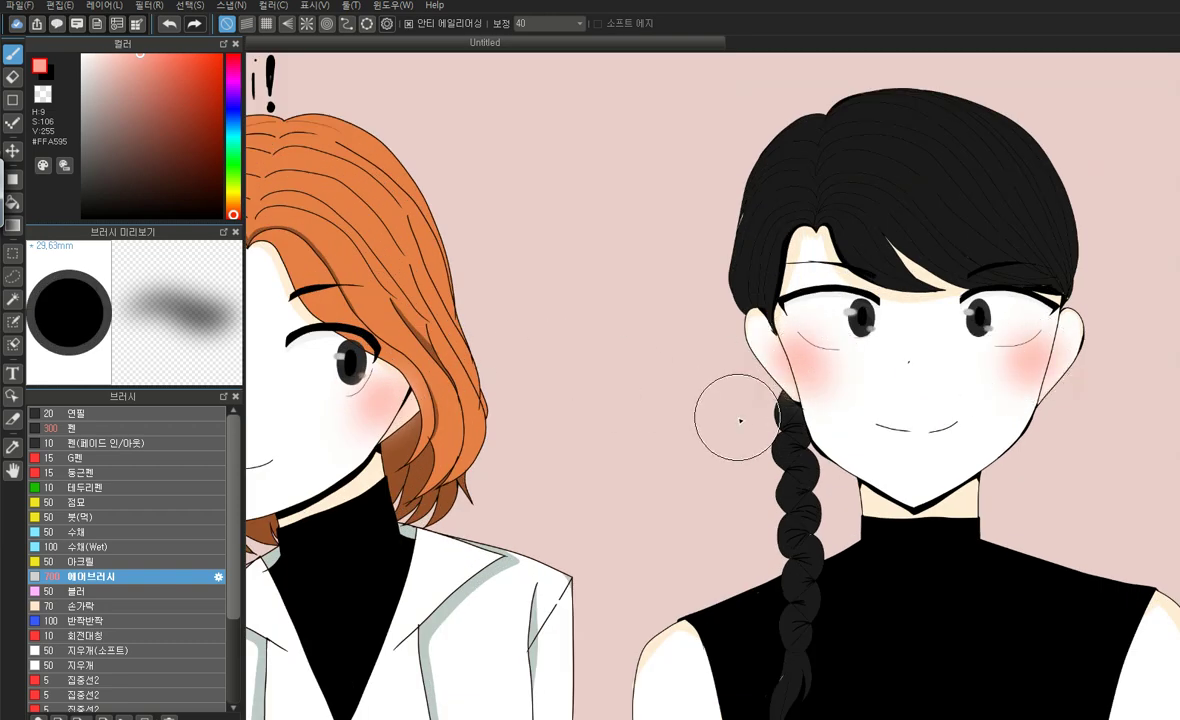
pyautogui.scroll(-2, 585, 442)
pyautogui.scroll(-3, 828, 375)
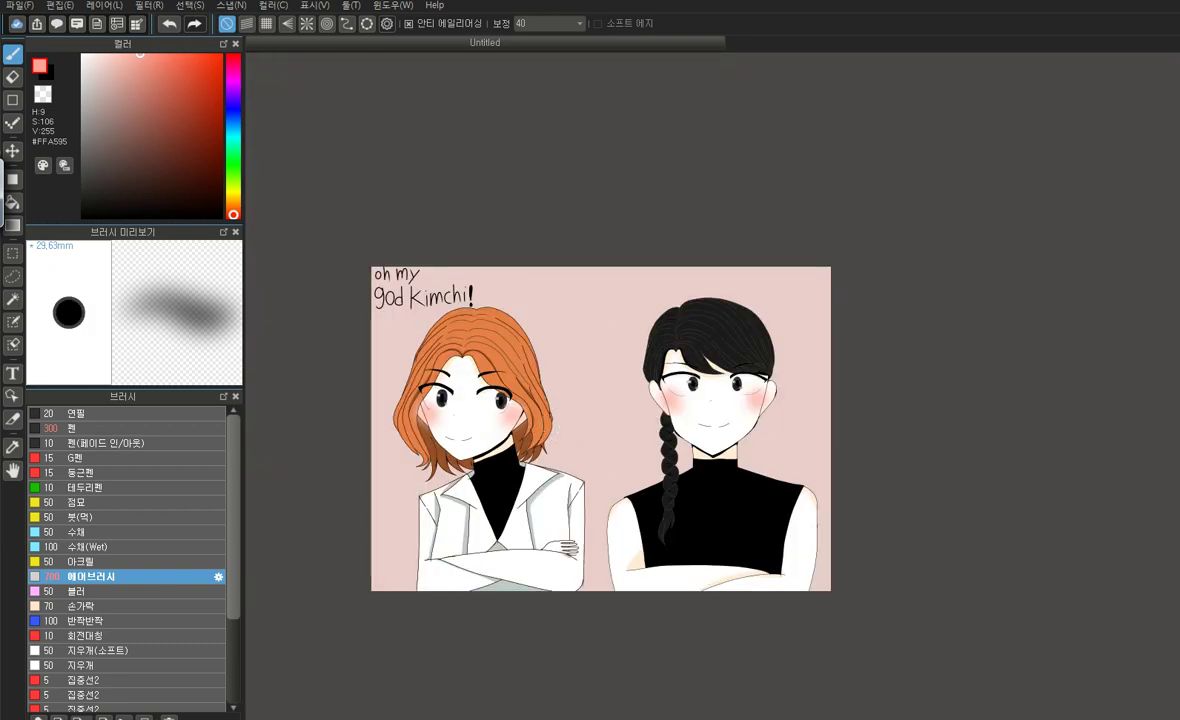
pyautogui.scroll(3, 487, 470)
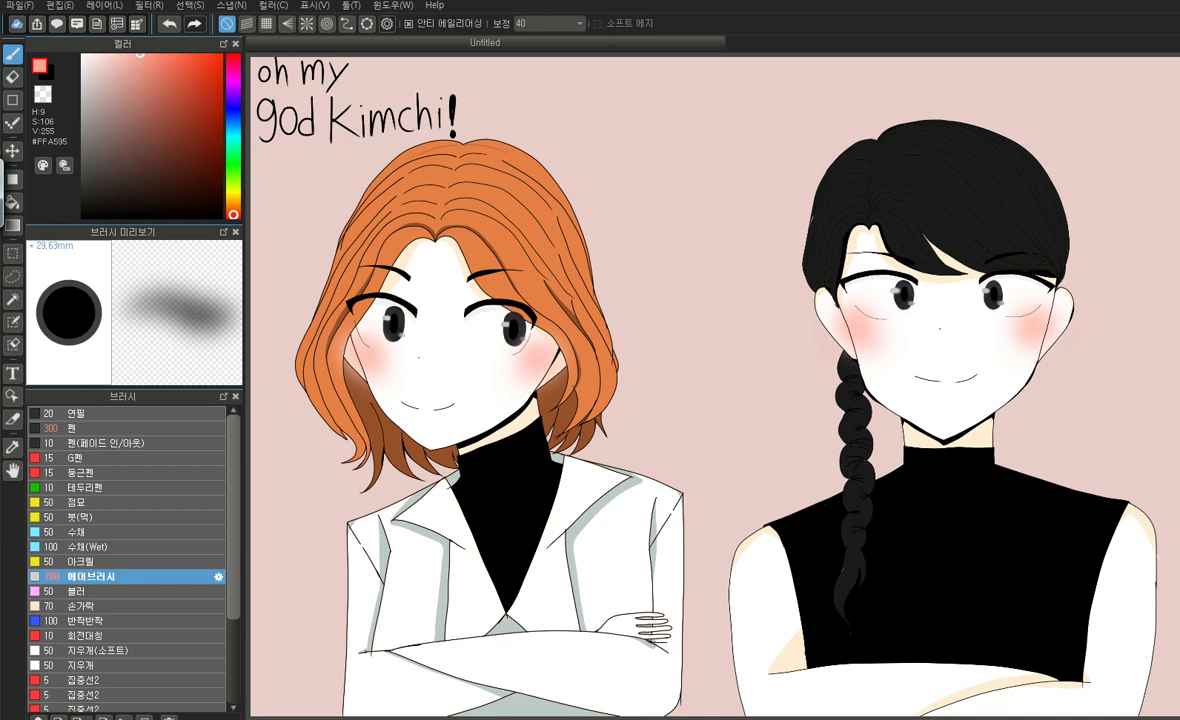
pyautogui.moveTo(445, 719)
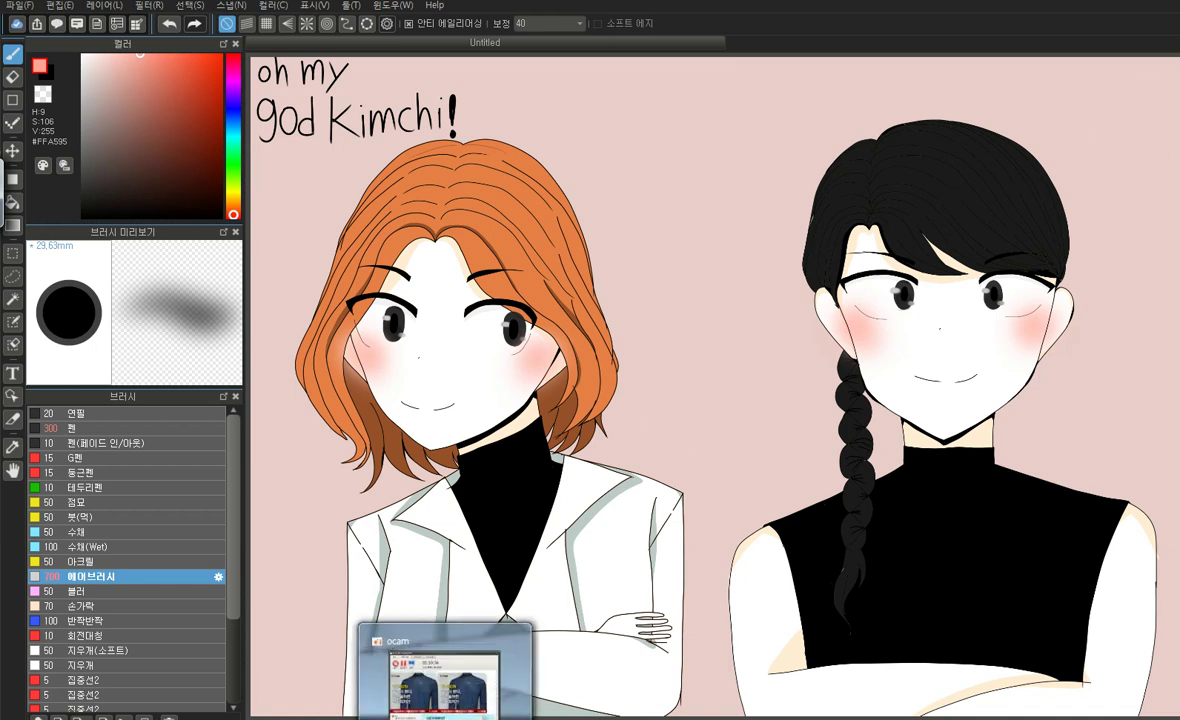